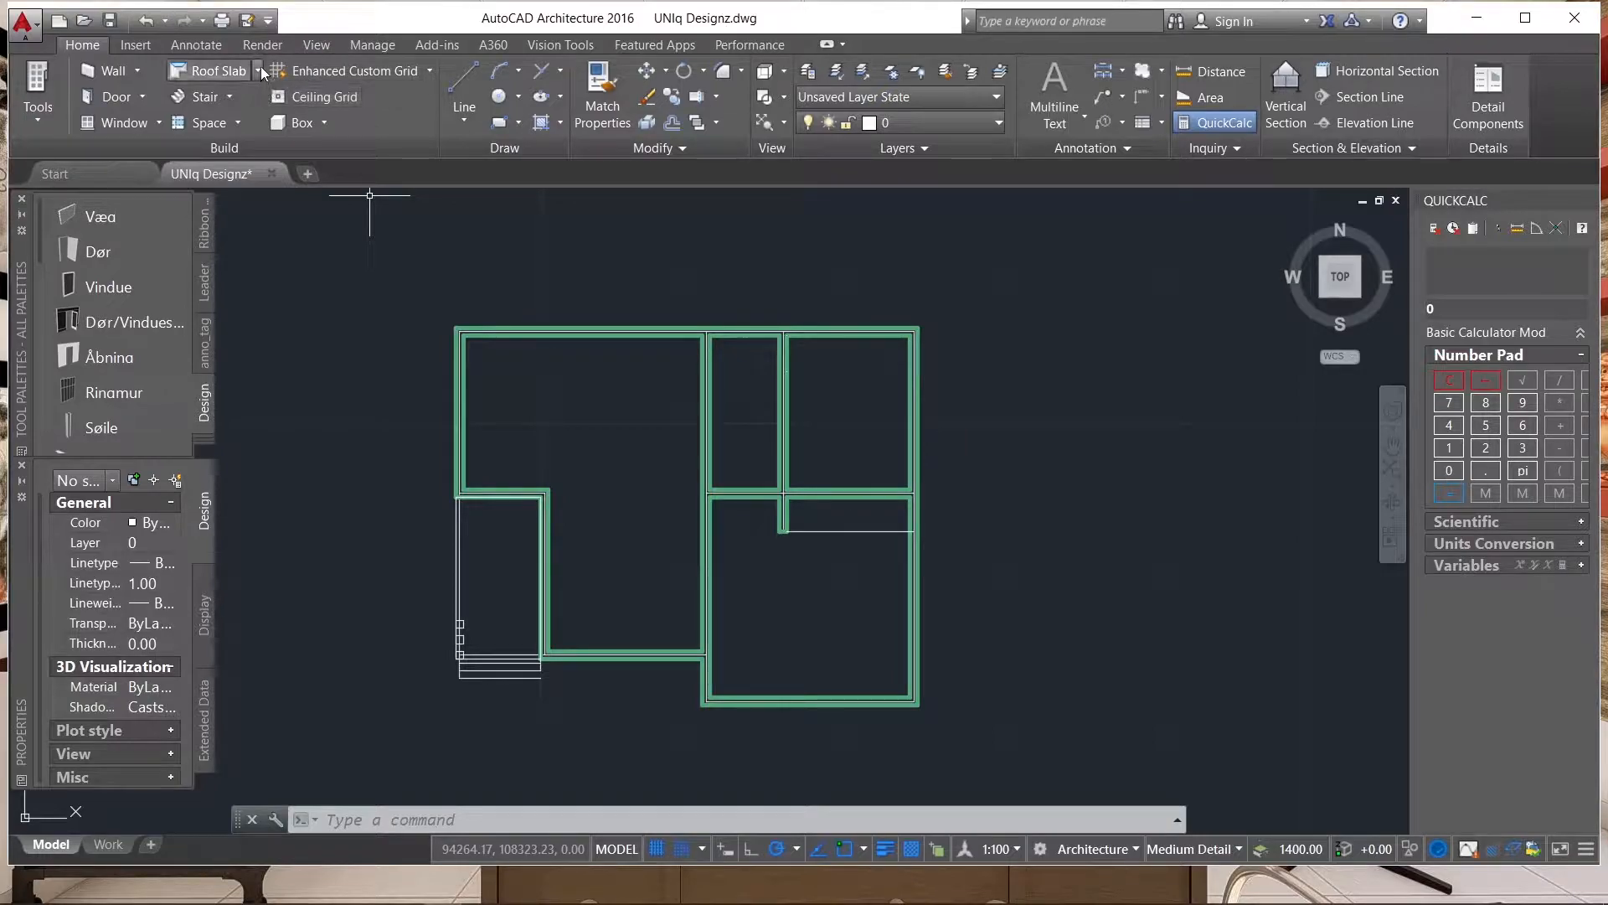
pyautogui.click(259, 73)
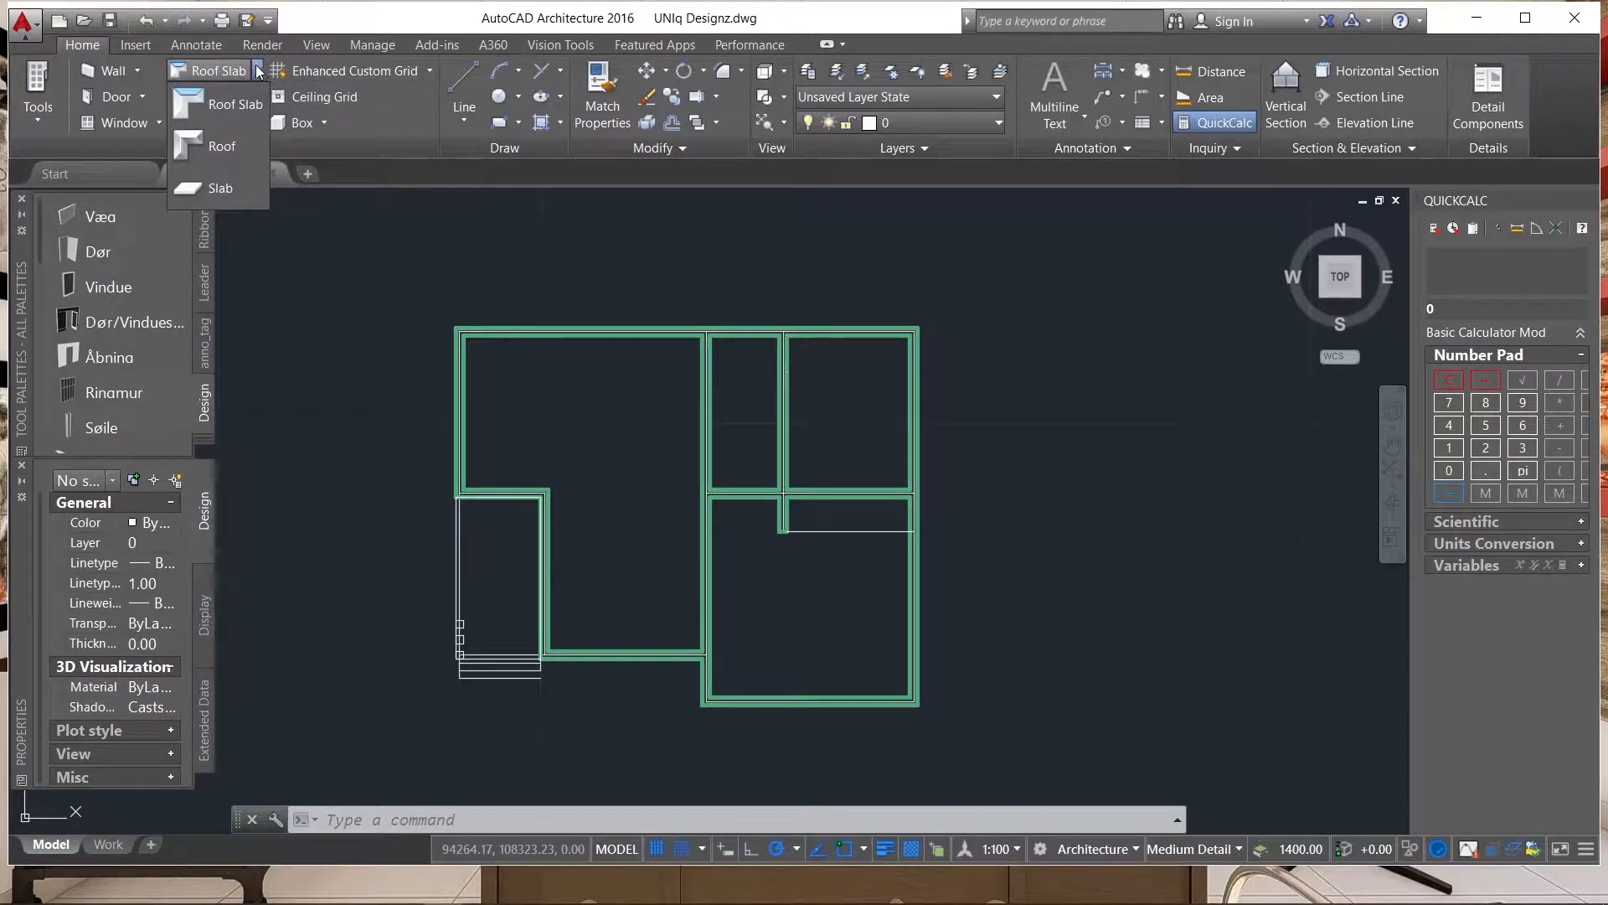
pyautogui.click(233, 146)
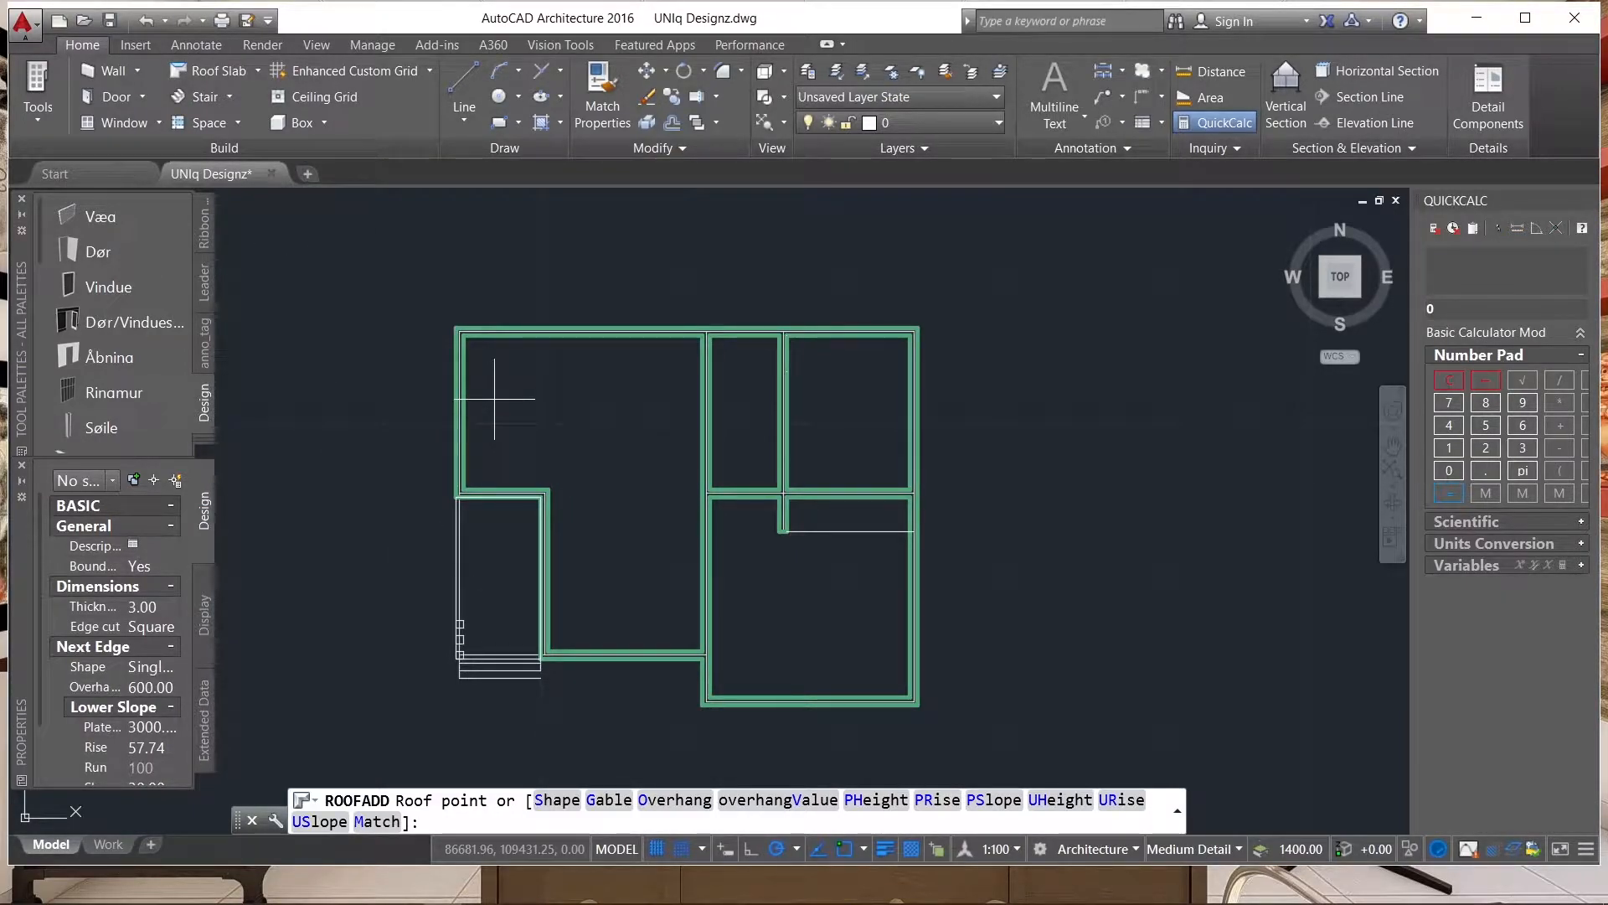
pyautogui.press('Escape')
# Start adding a new roof with the ROOF command's Add option and review its edge cut, overhang and slope settings.
pyautogui.write('roof')
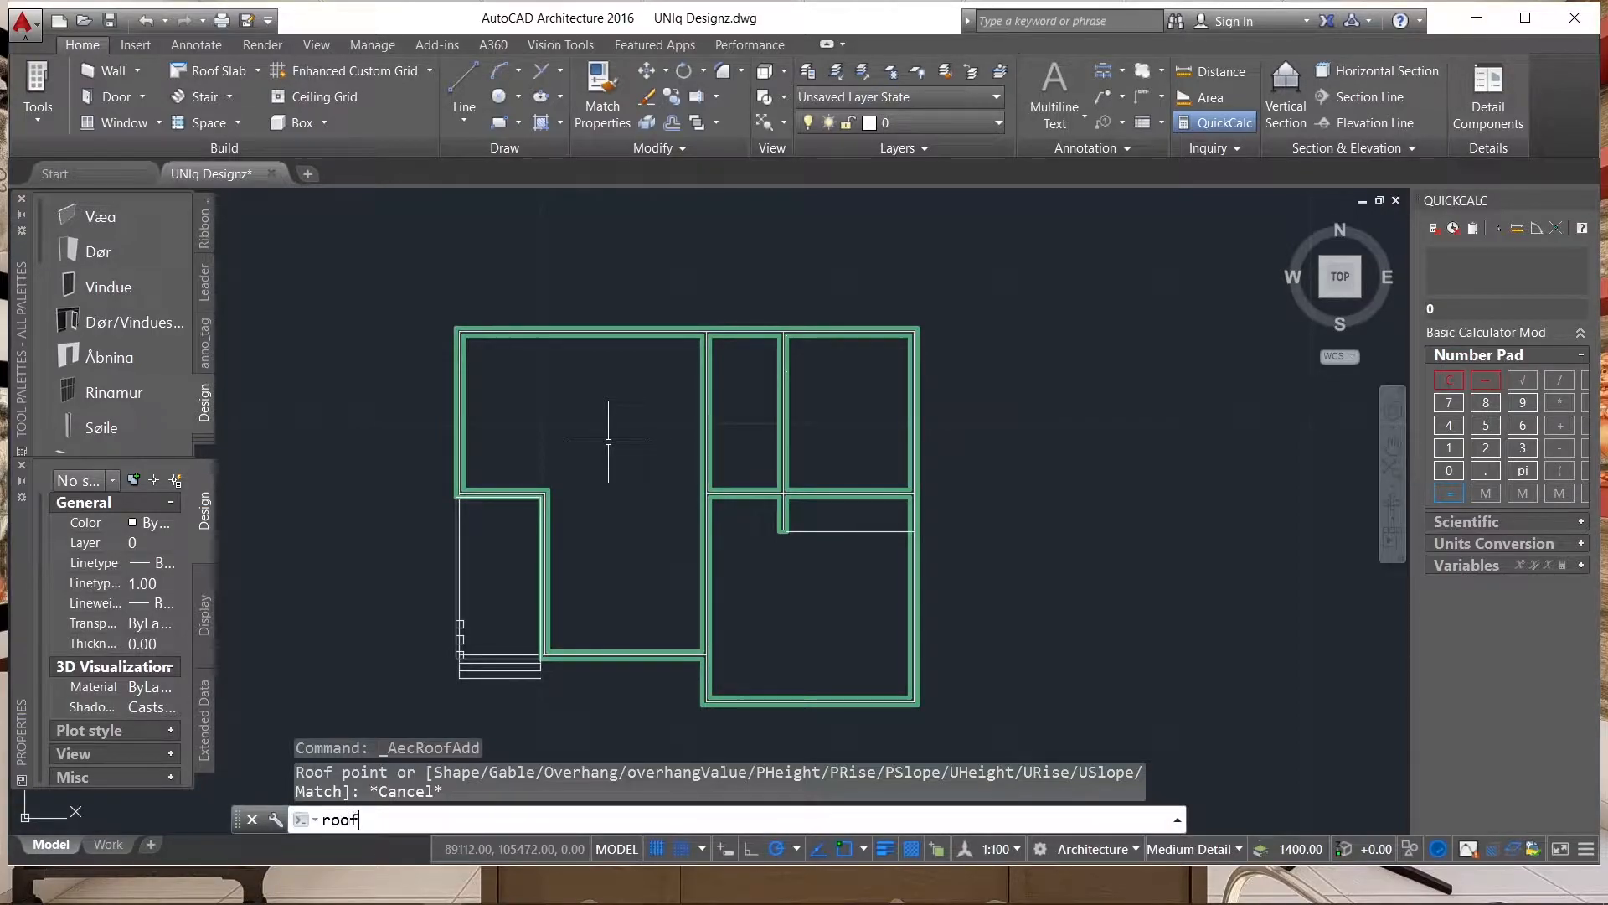
pyautogui.press('Return')
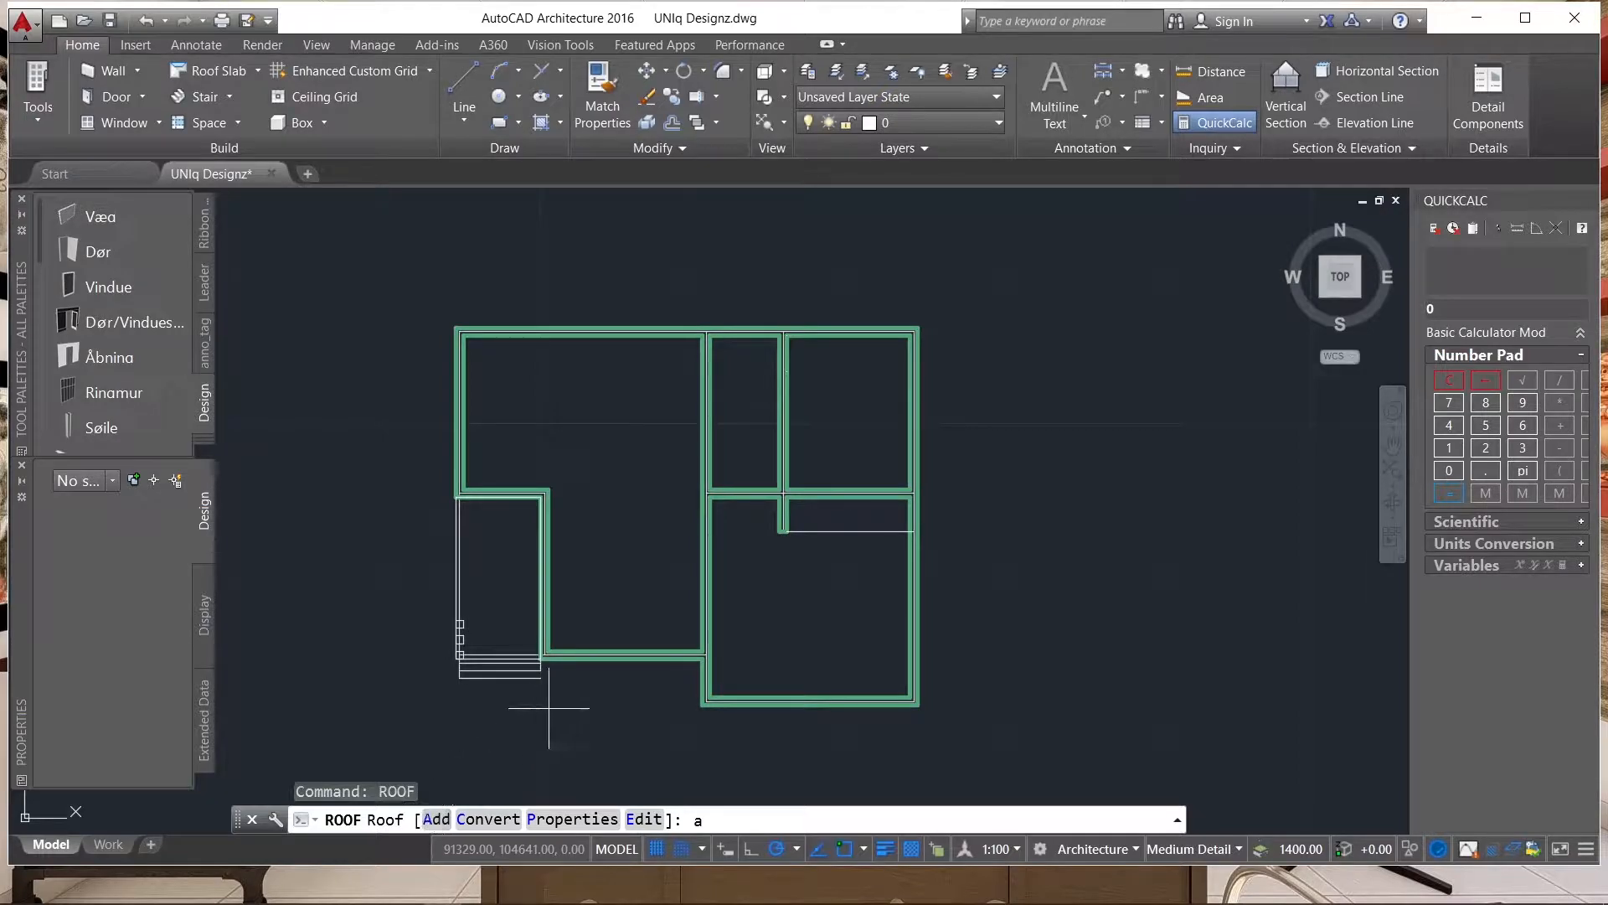
pyautogui.press('Return')
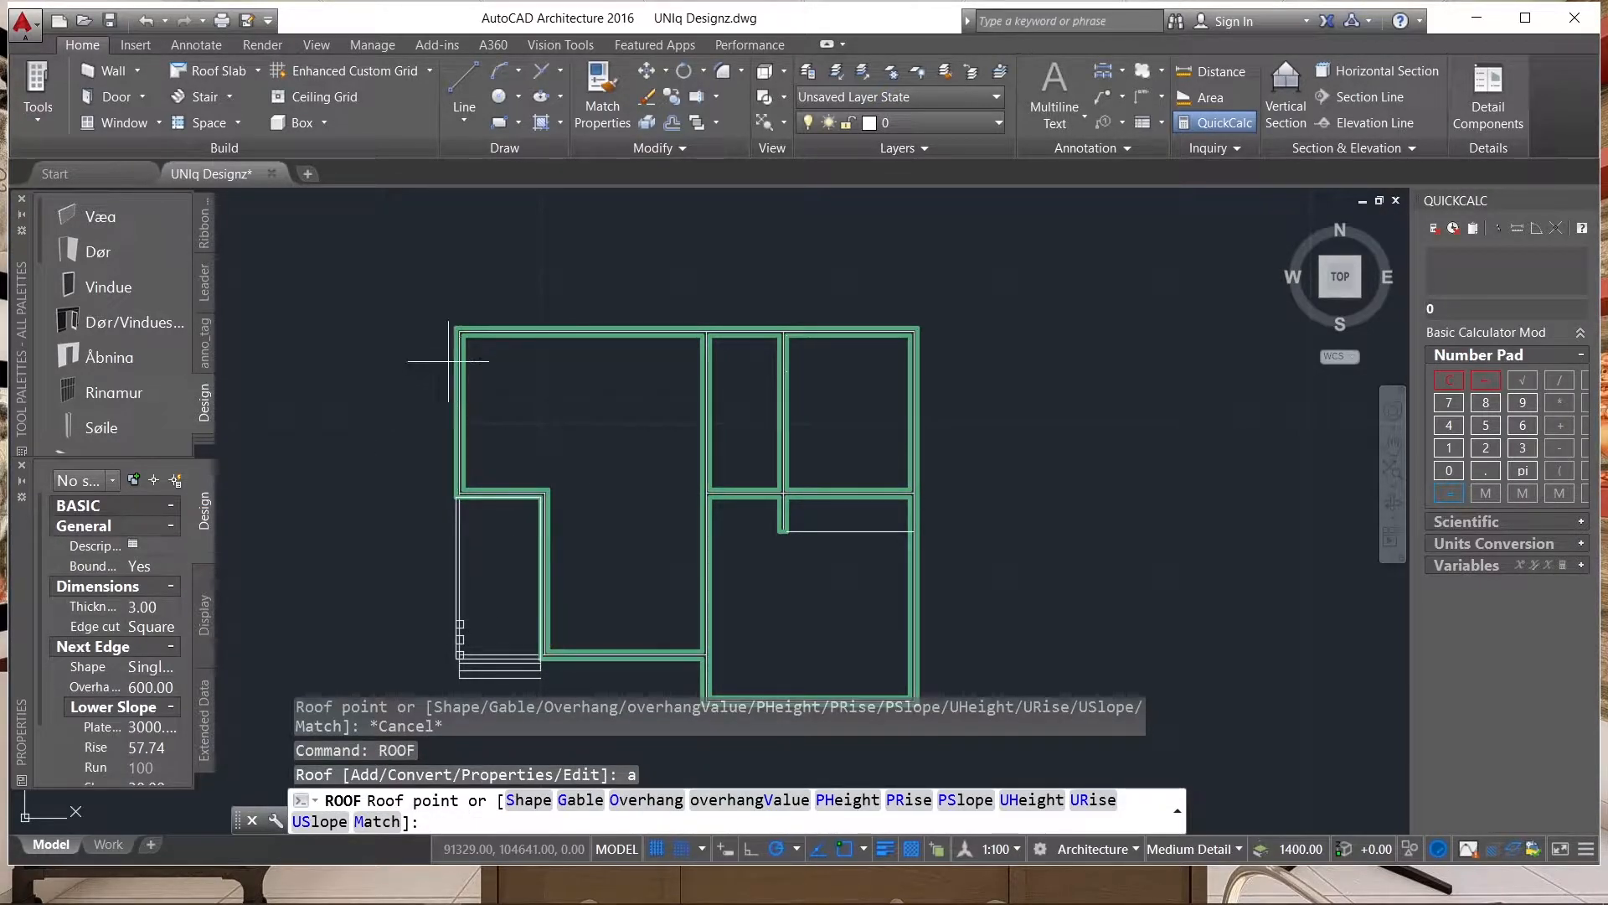
pyautogui.scroll(-2, 546, 251)
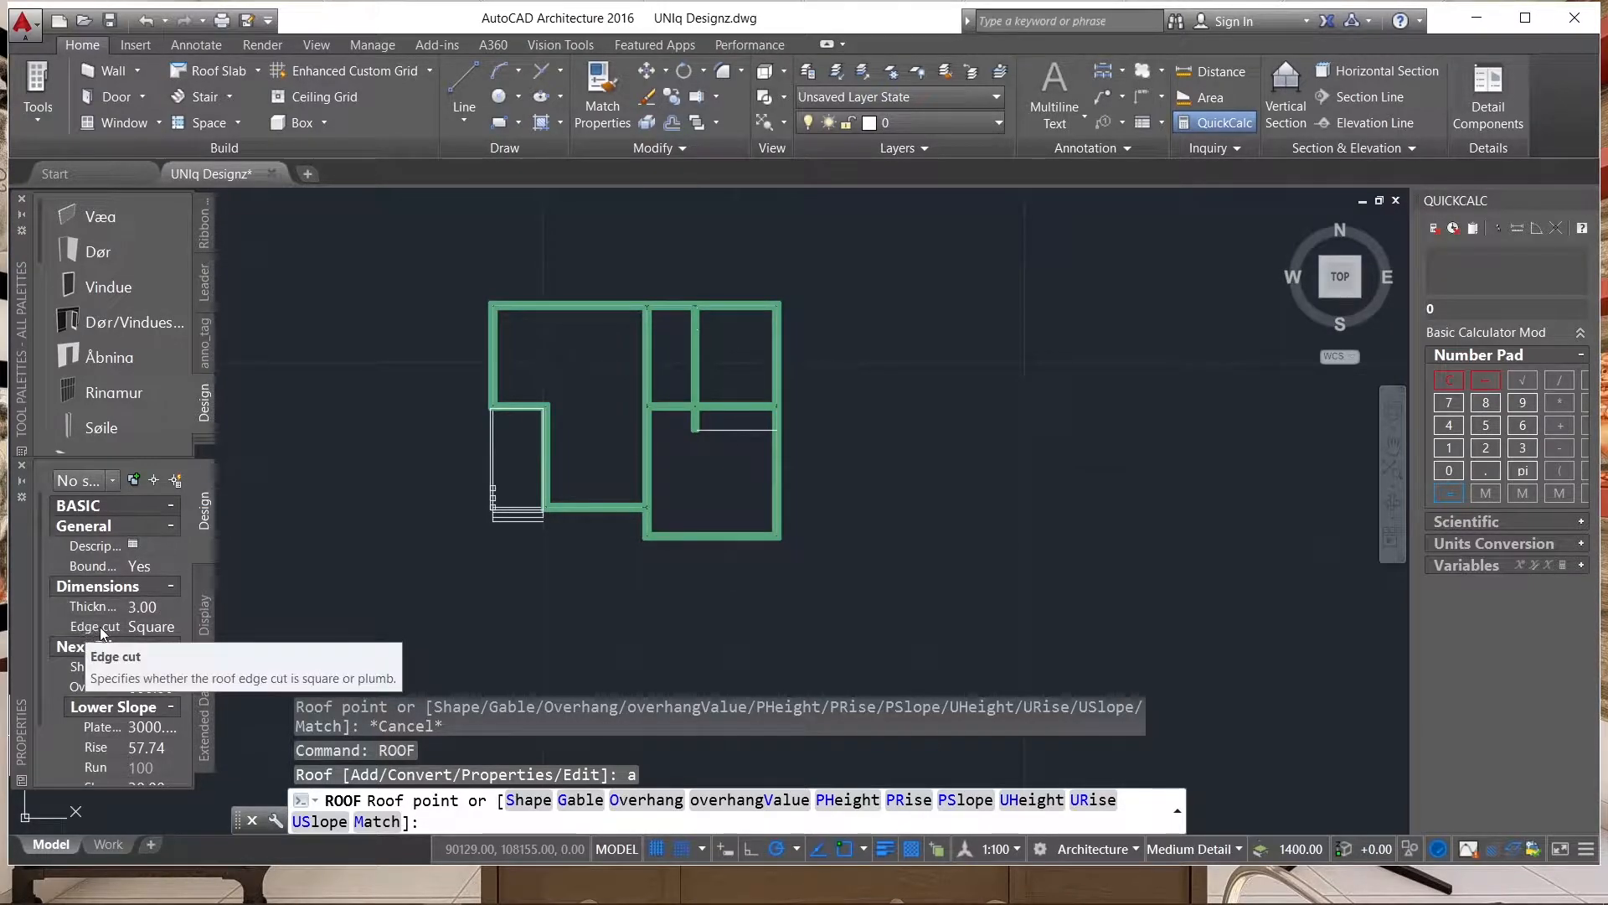
pyautogui.click(173, 627)
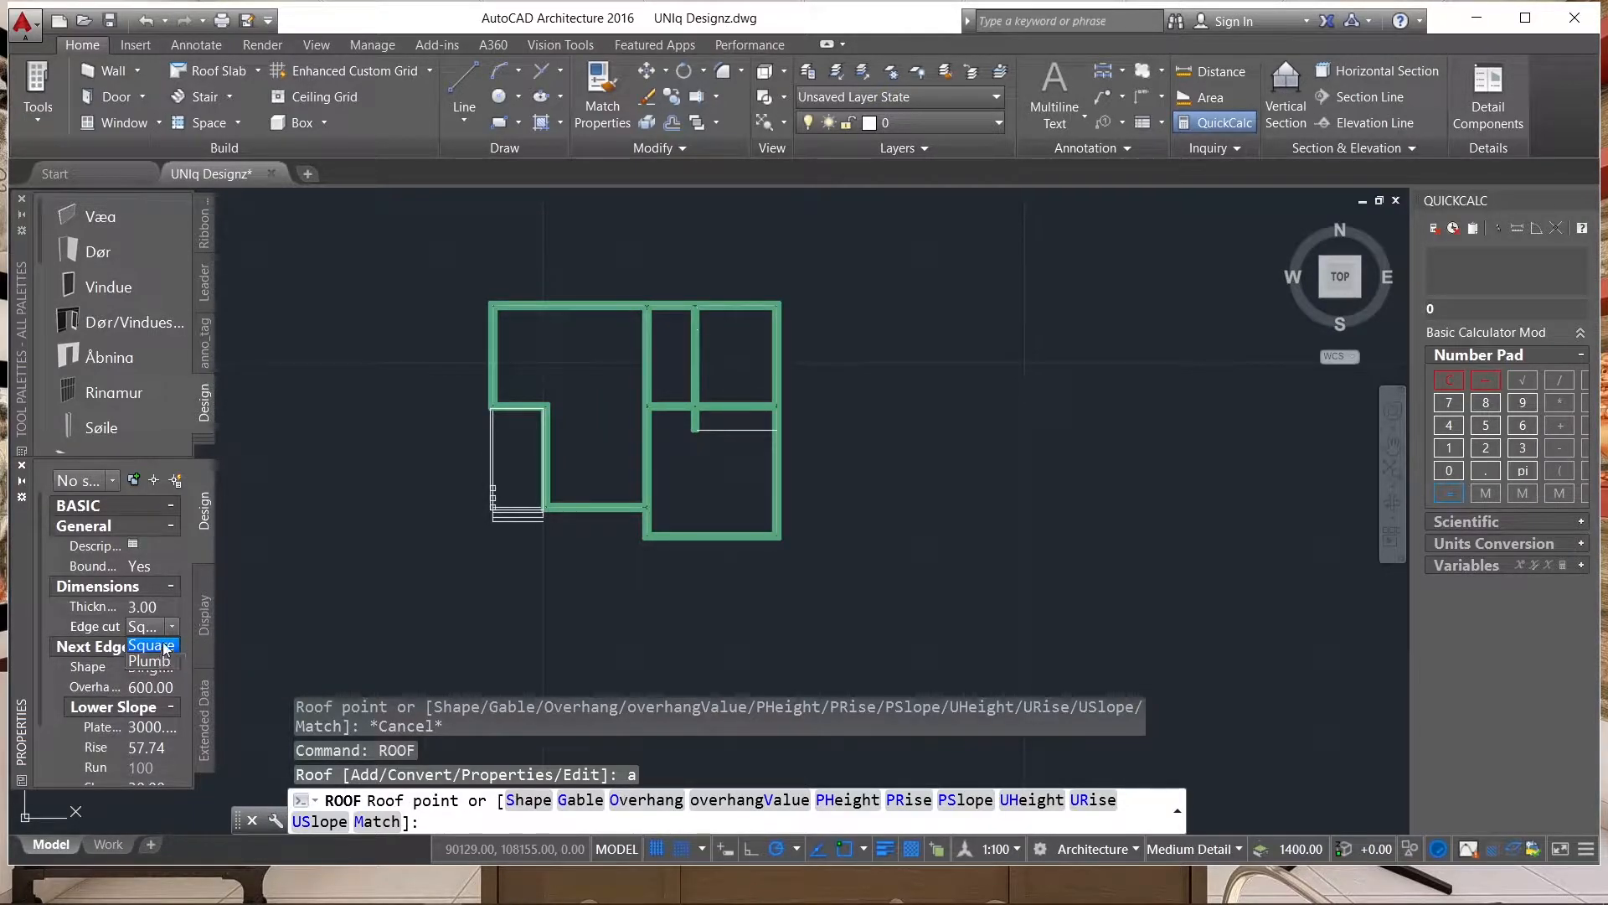
pyautogui.click(172, 629)
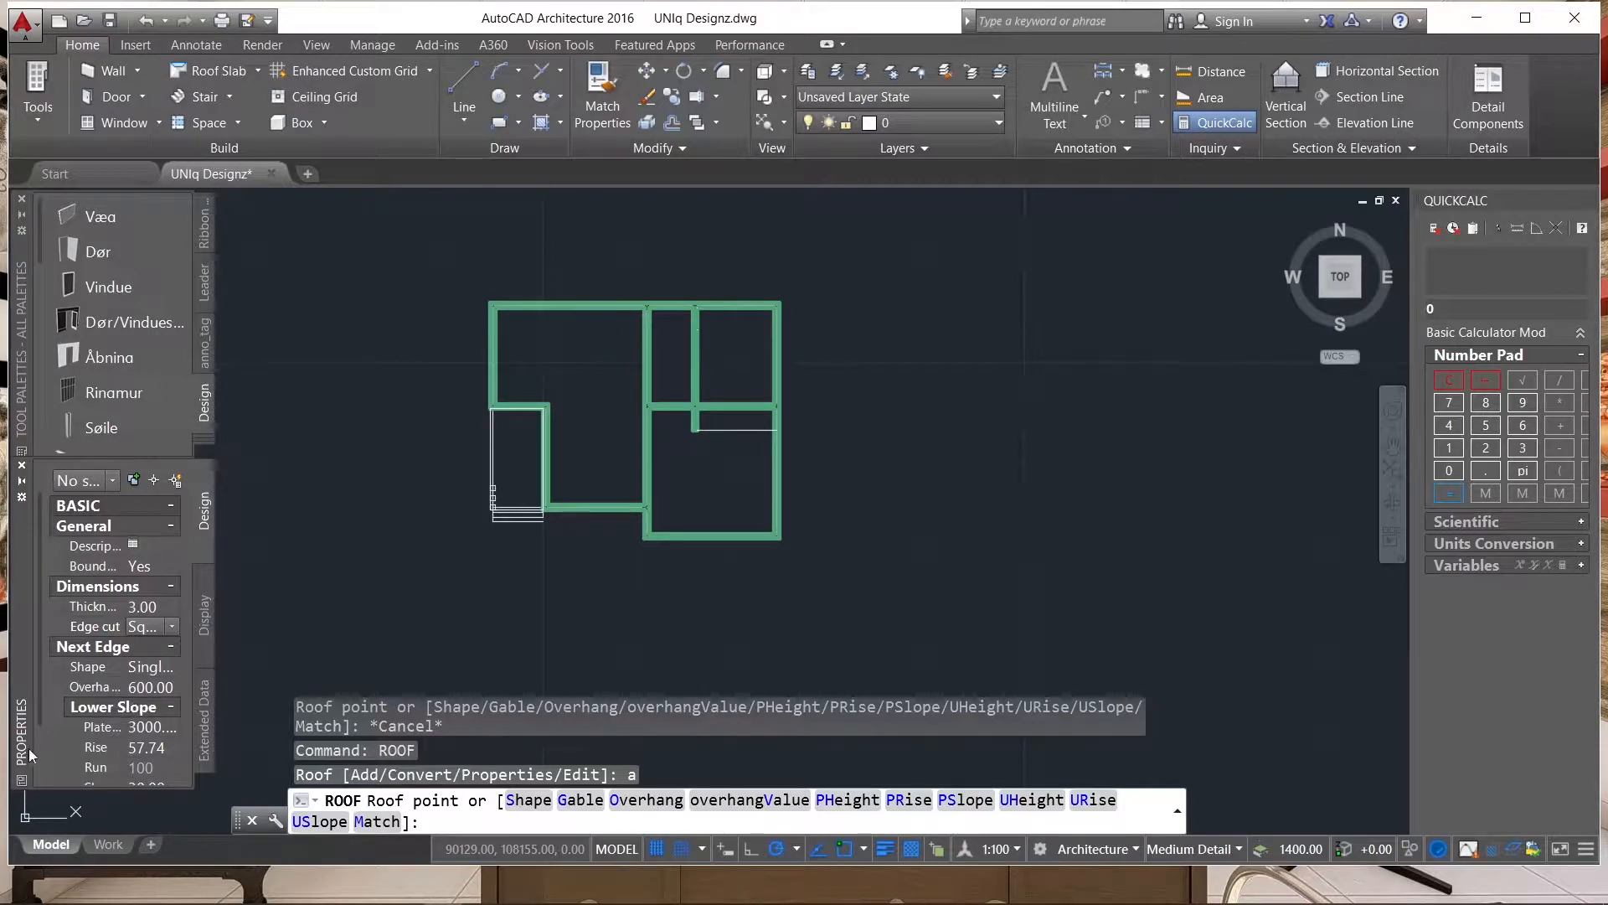
pyautogui.scroll(-2, 109, 727)
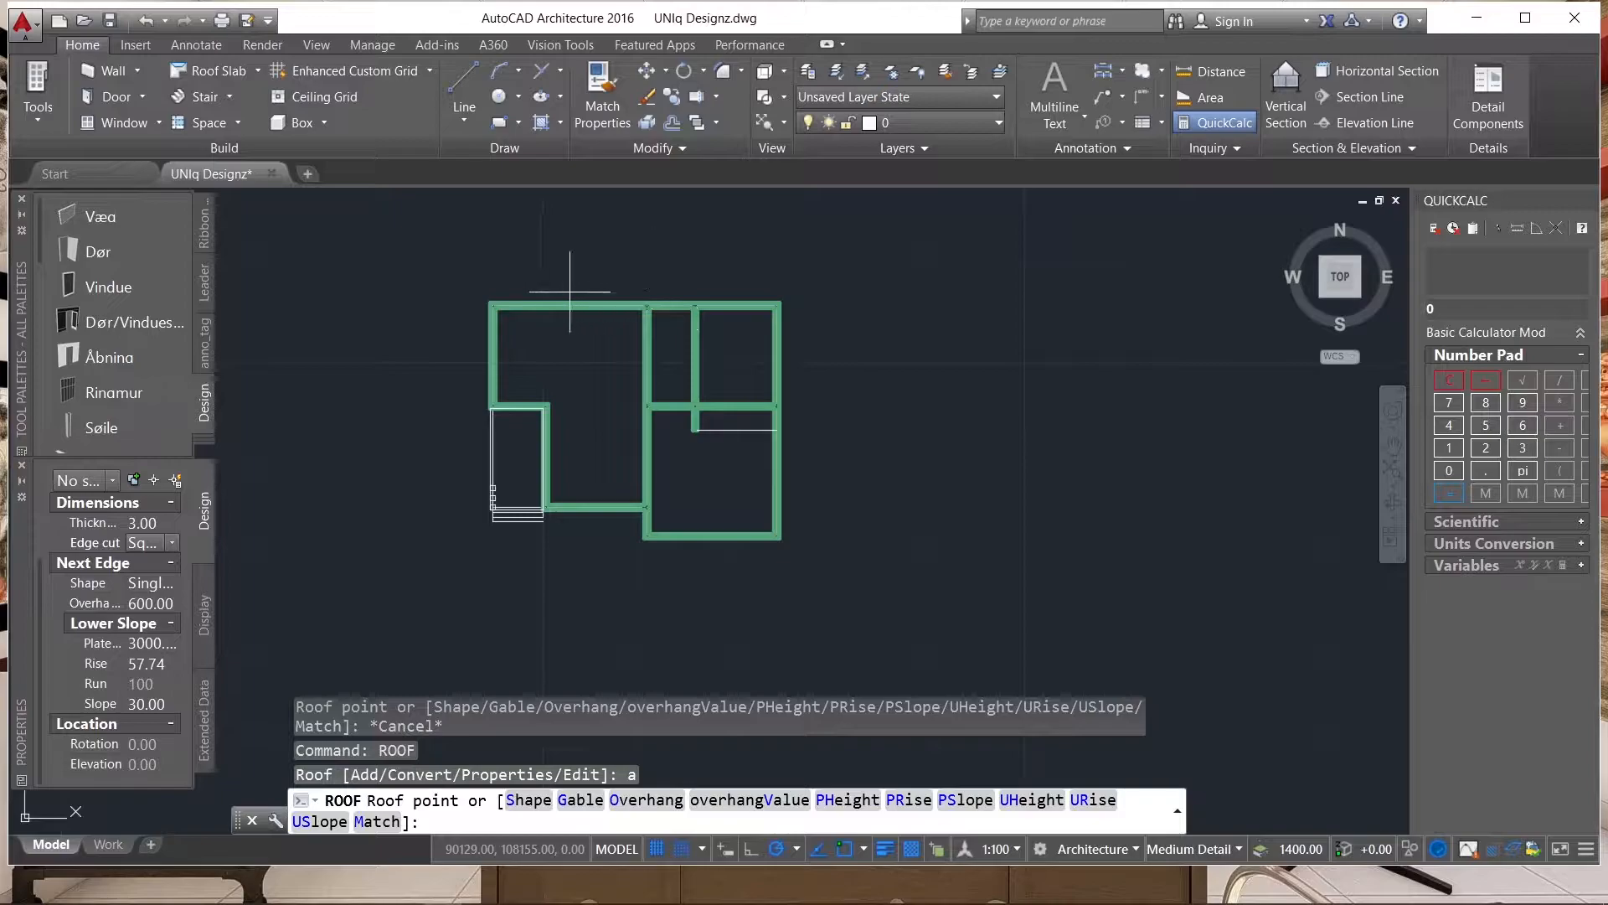
# Place the first roof points at the house's upper-left outer corner, the porch's lower-left corner and the inner corner beside the lower-right room.
pyautogui.scroll(4, 461, 323)
pyautogui.scroll(6, 519, 262)
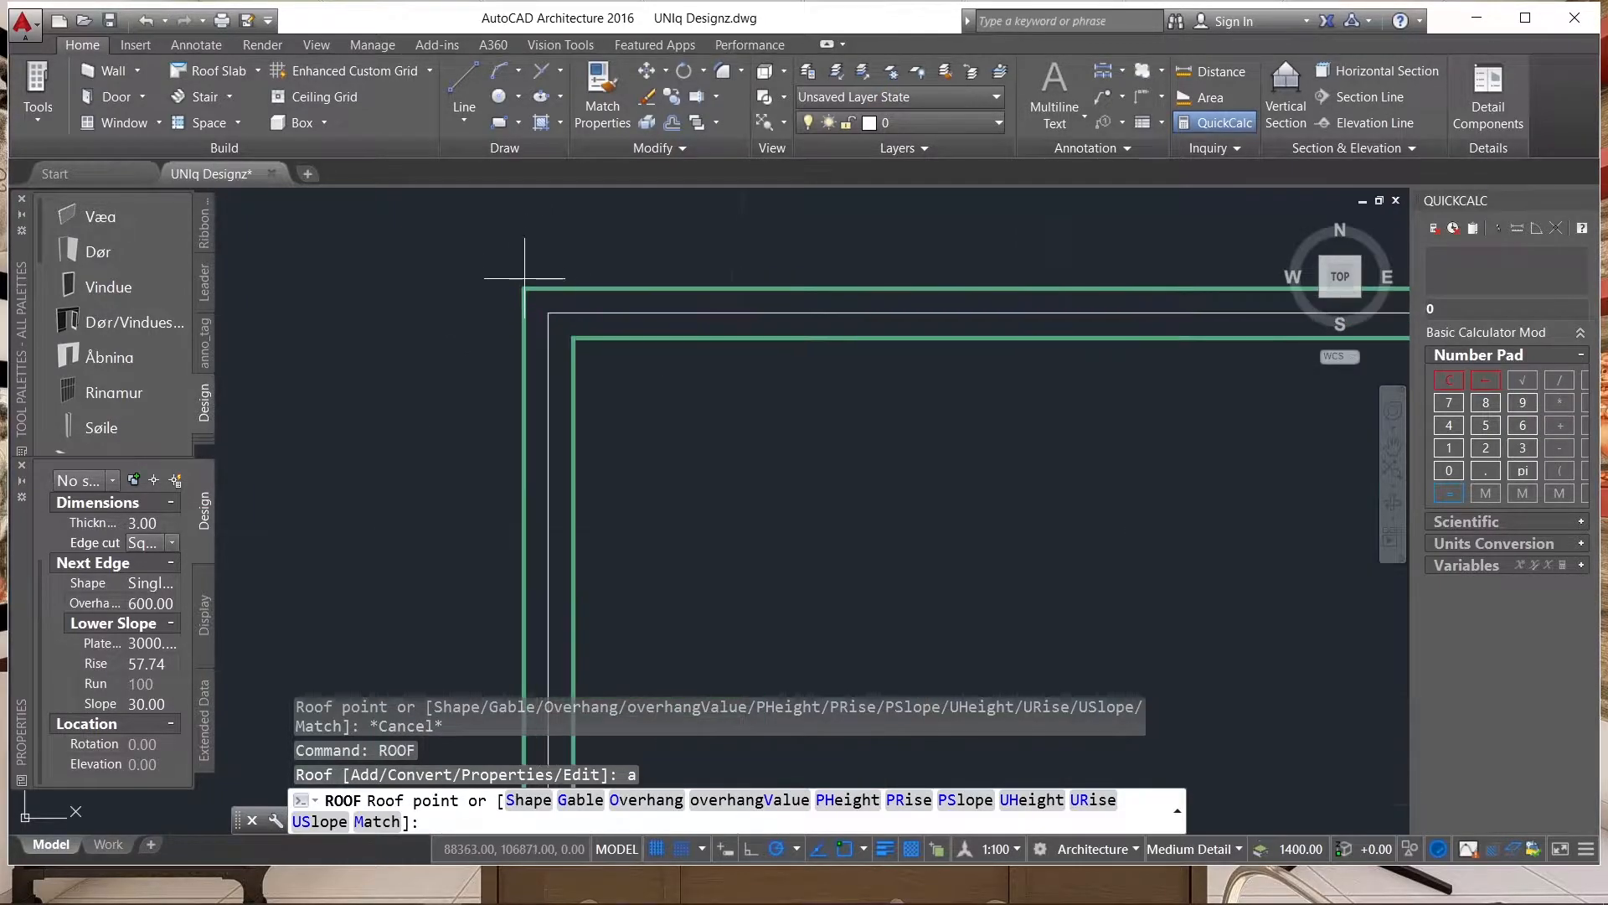
pyautogui.click(525, 287)
pyautogui.scroll(-8, 557, 226)
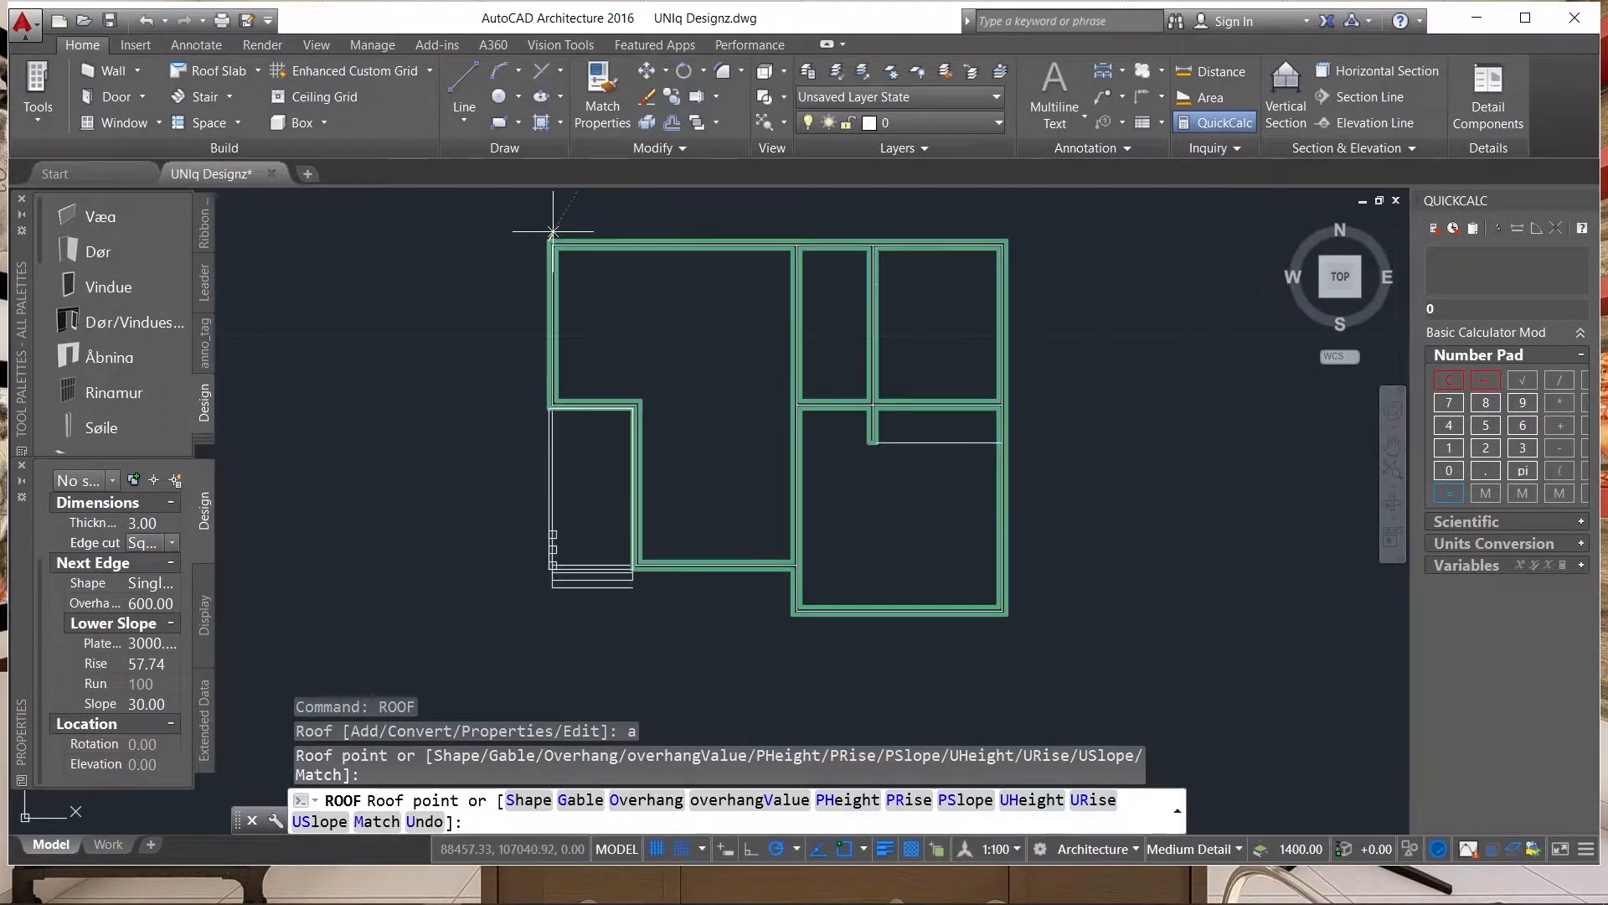
pyautogui.scroll(8, 538, 466)
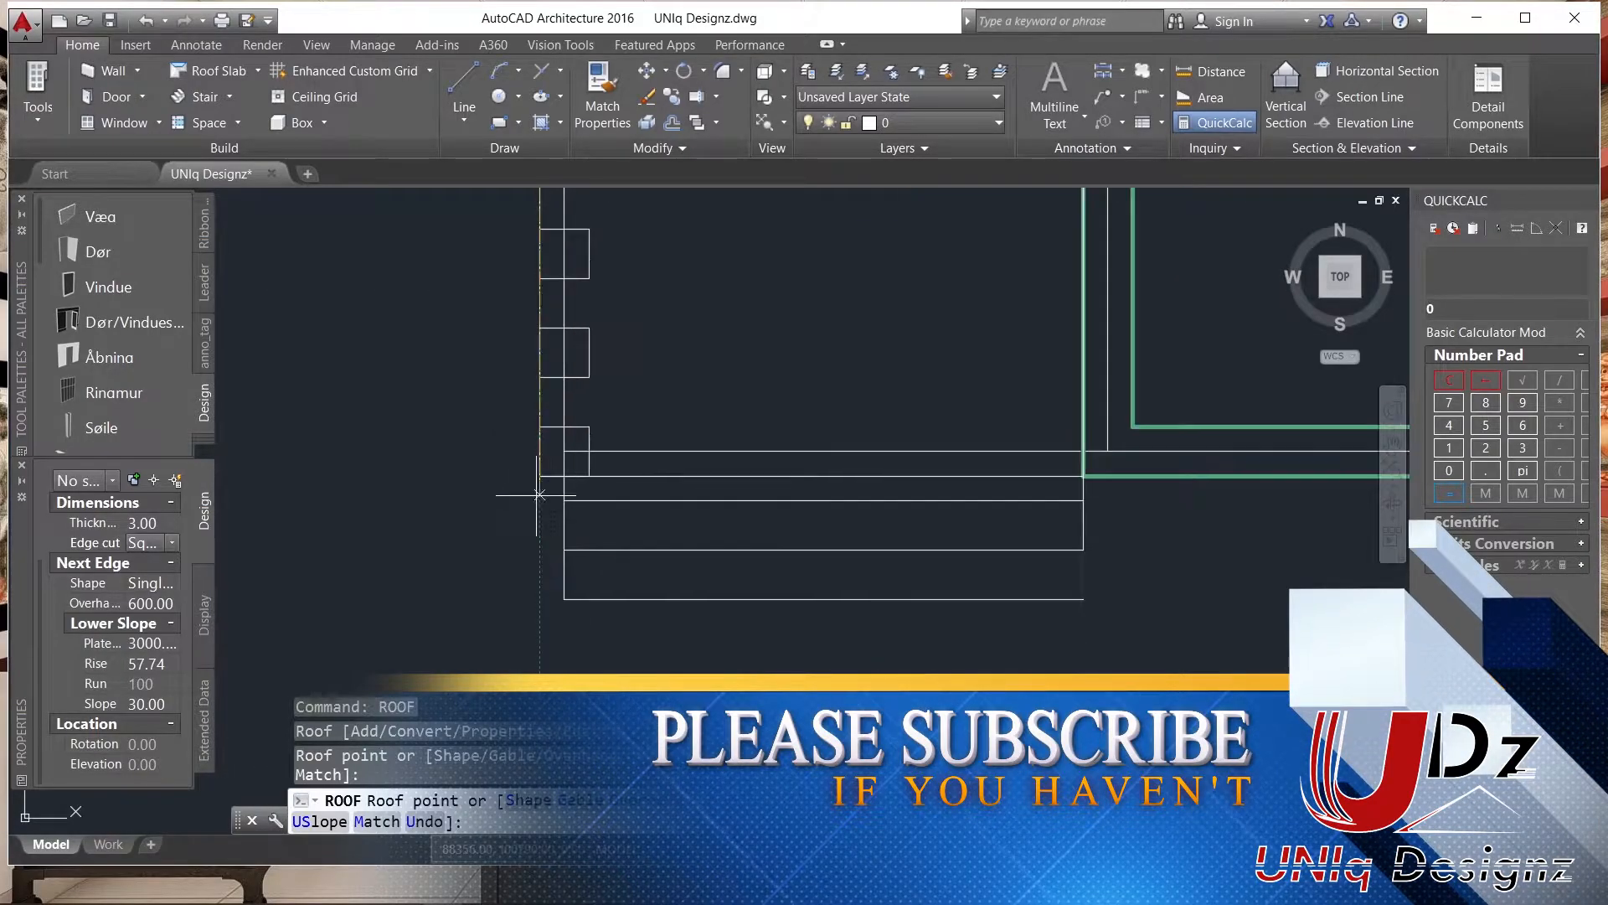
pyautogui.click(540, 463)
pyautogui.scroll(-4, 520, 459)
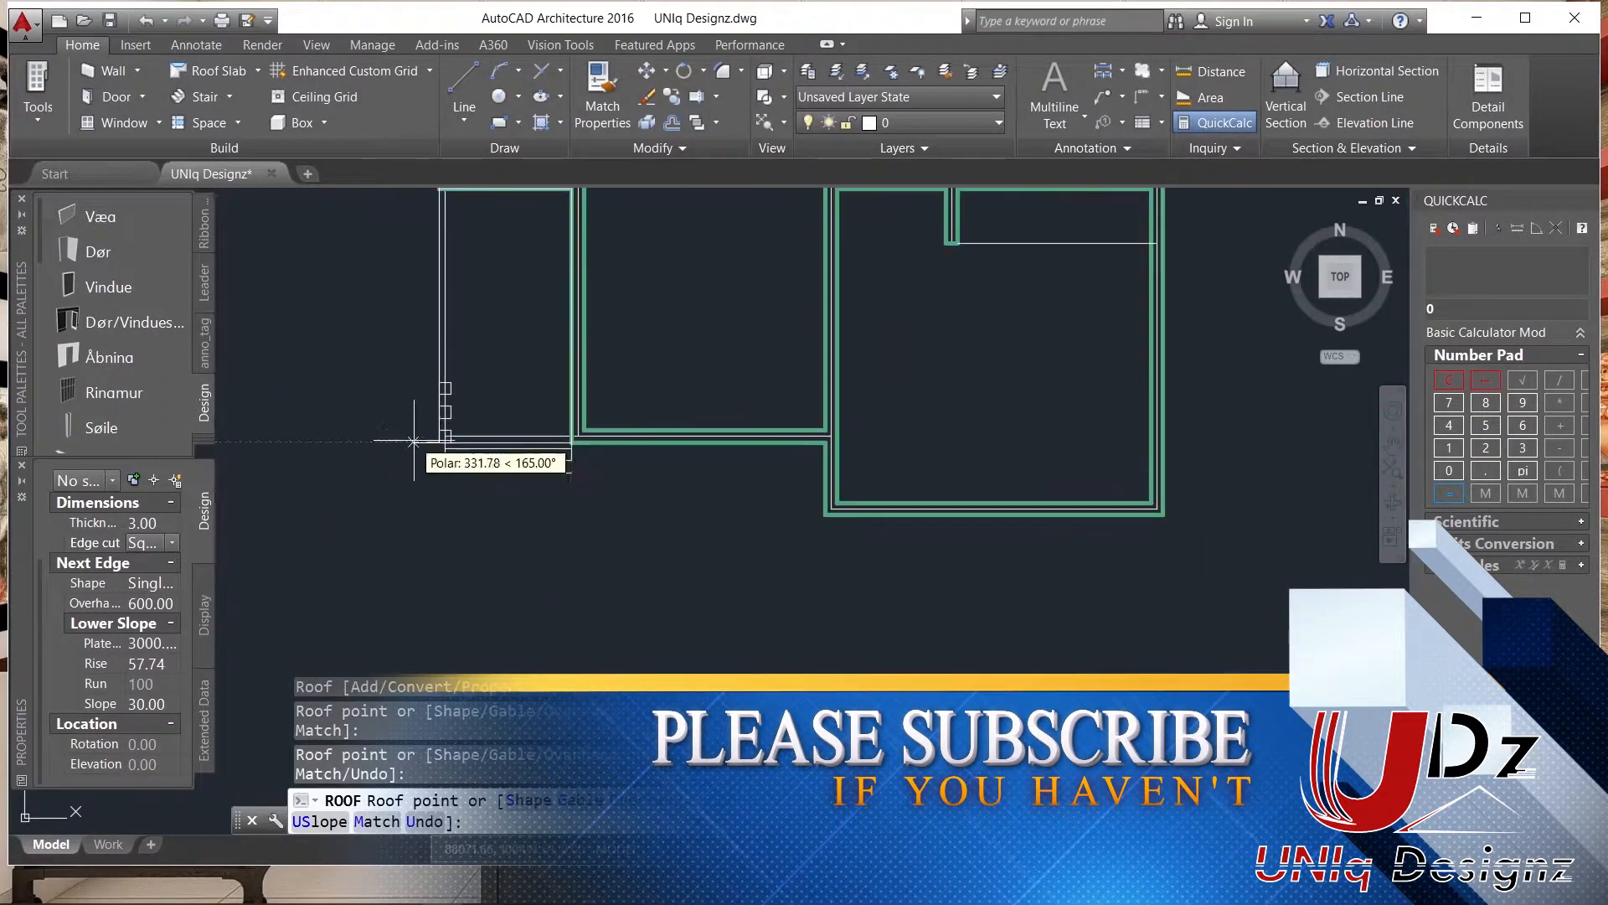
pyautogui.scroll(2, 821, 434)
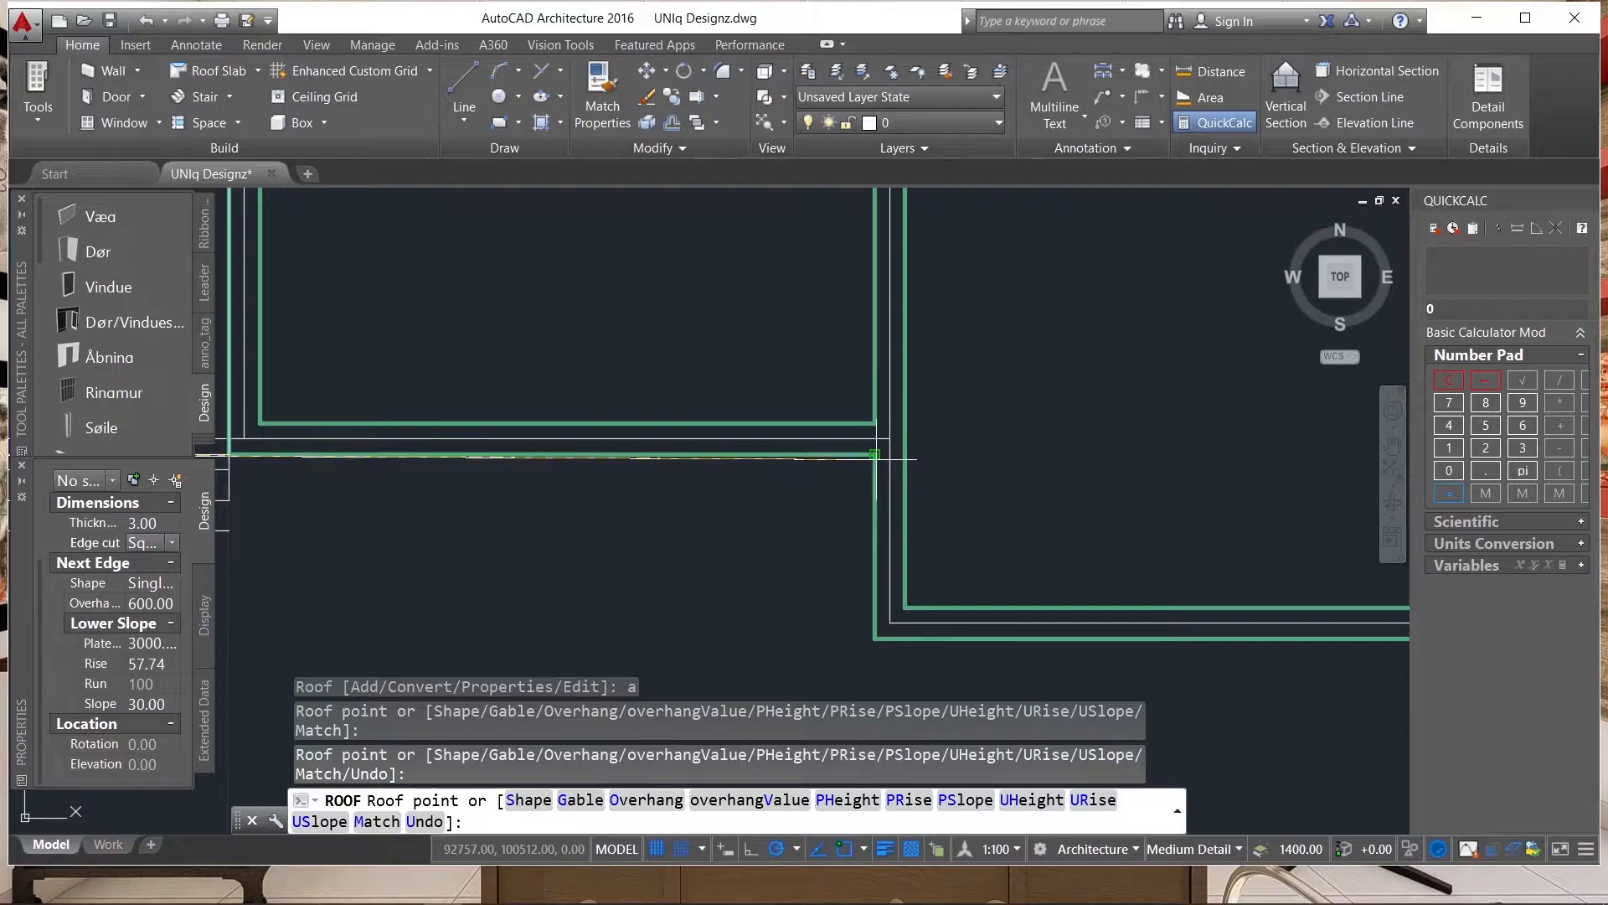
pyautogui.click(889, 438)
# Place the remaining roof points at the lower-right room's two lower outer corners and the house's upper-right outer corner, and finish the roof.
pyautogui.scroll(-3, 836, 392)
pyautogui.scroll(8, 836, 392)
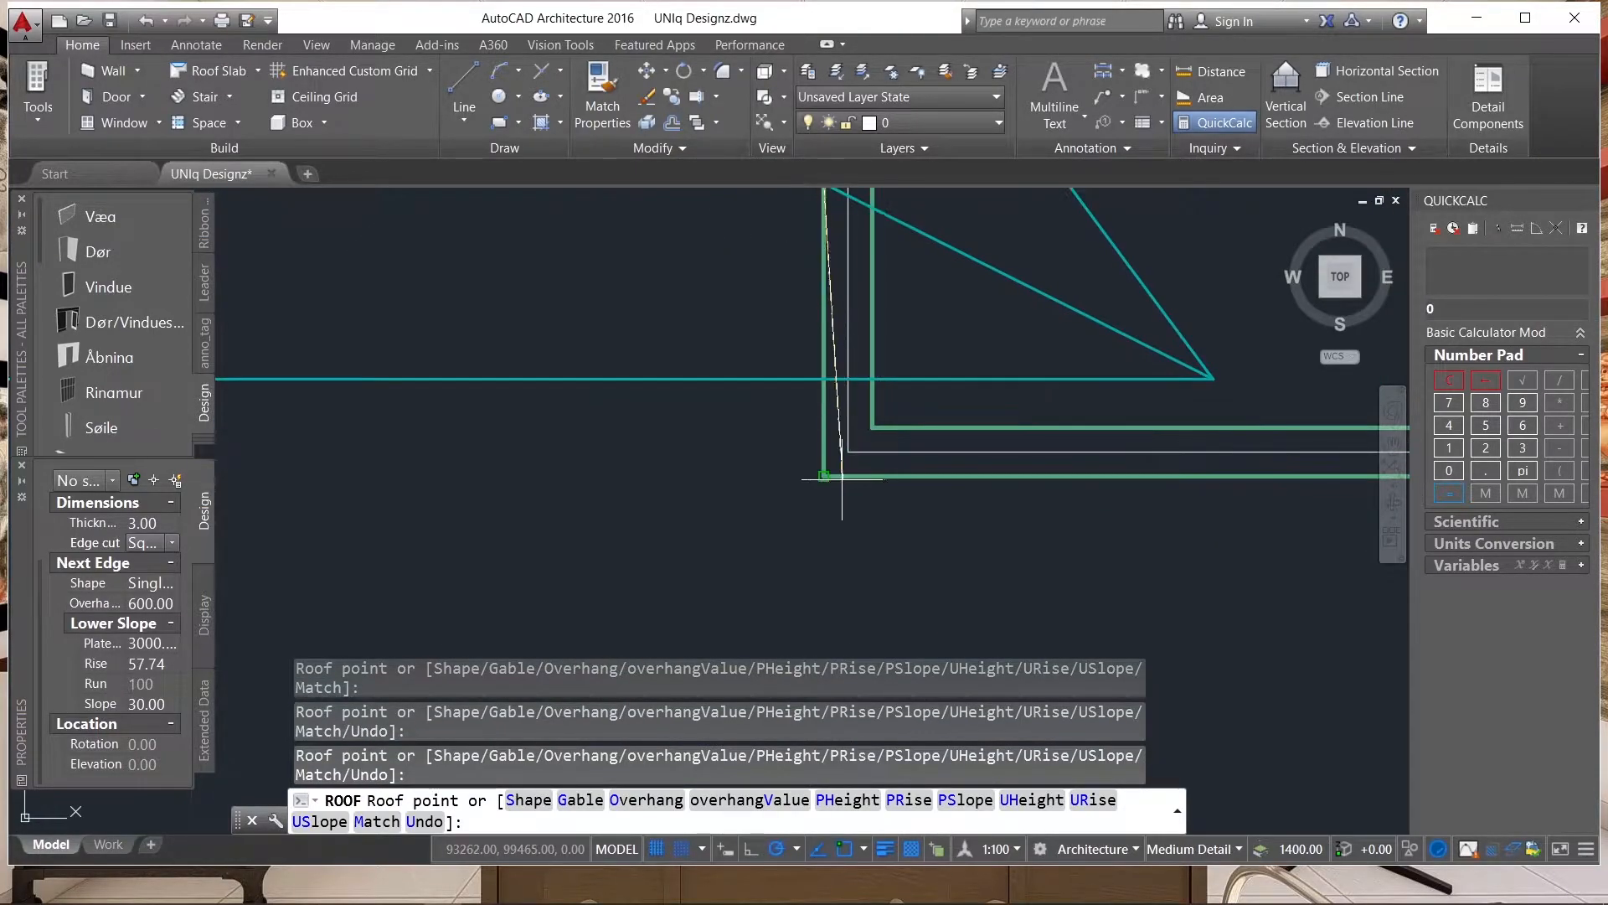
pyautogui.click(824, 476)
pyautogui.scroll(-3, 652, 456)
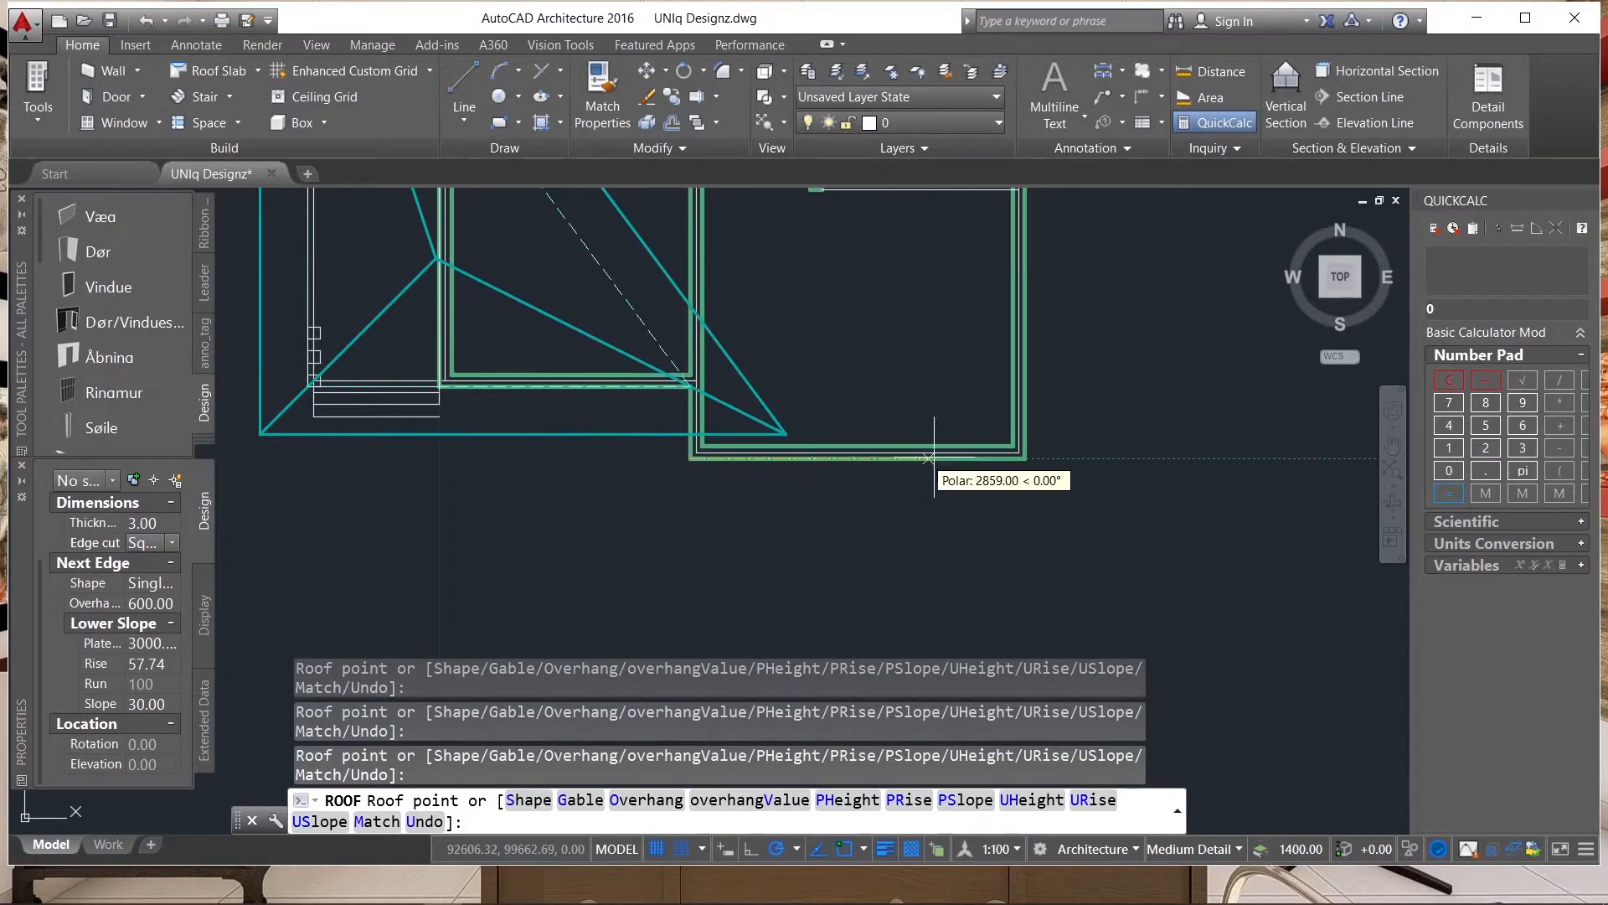
pyautogui.scroll(2, 1019, 457)
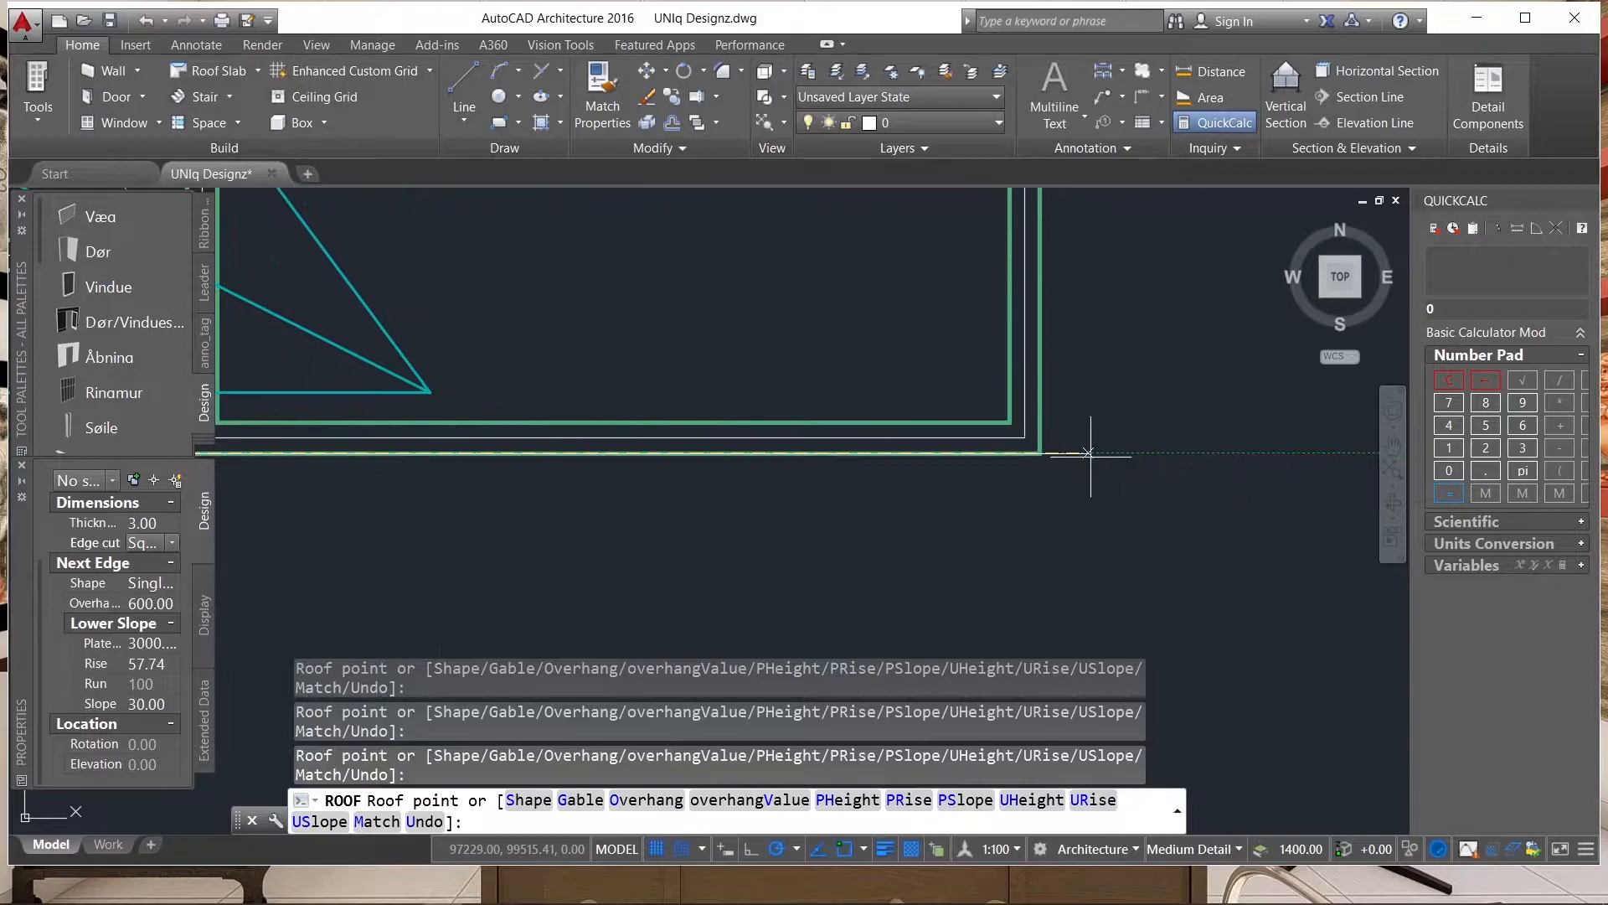
pyautogui.click(1040, 453)
pyautogui.scroll(-3, 1040, 482)
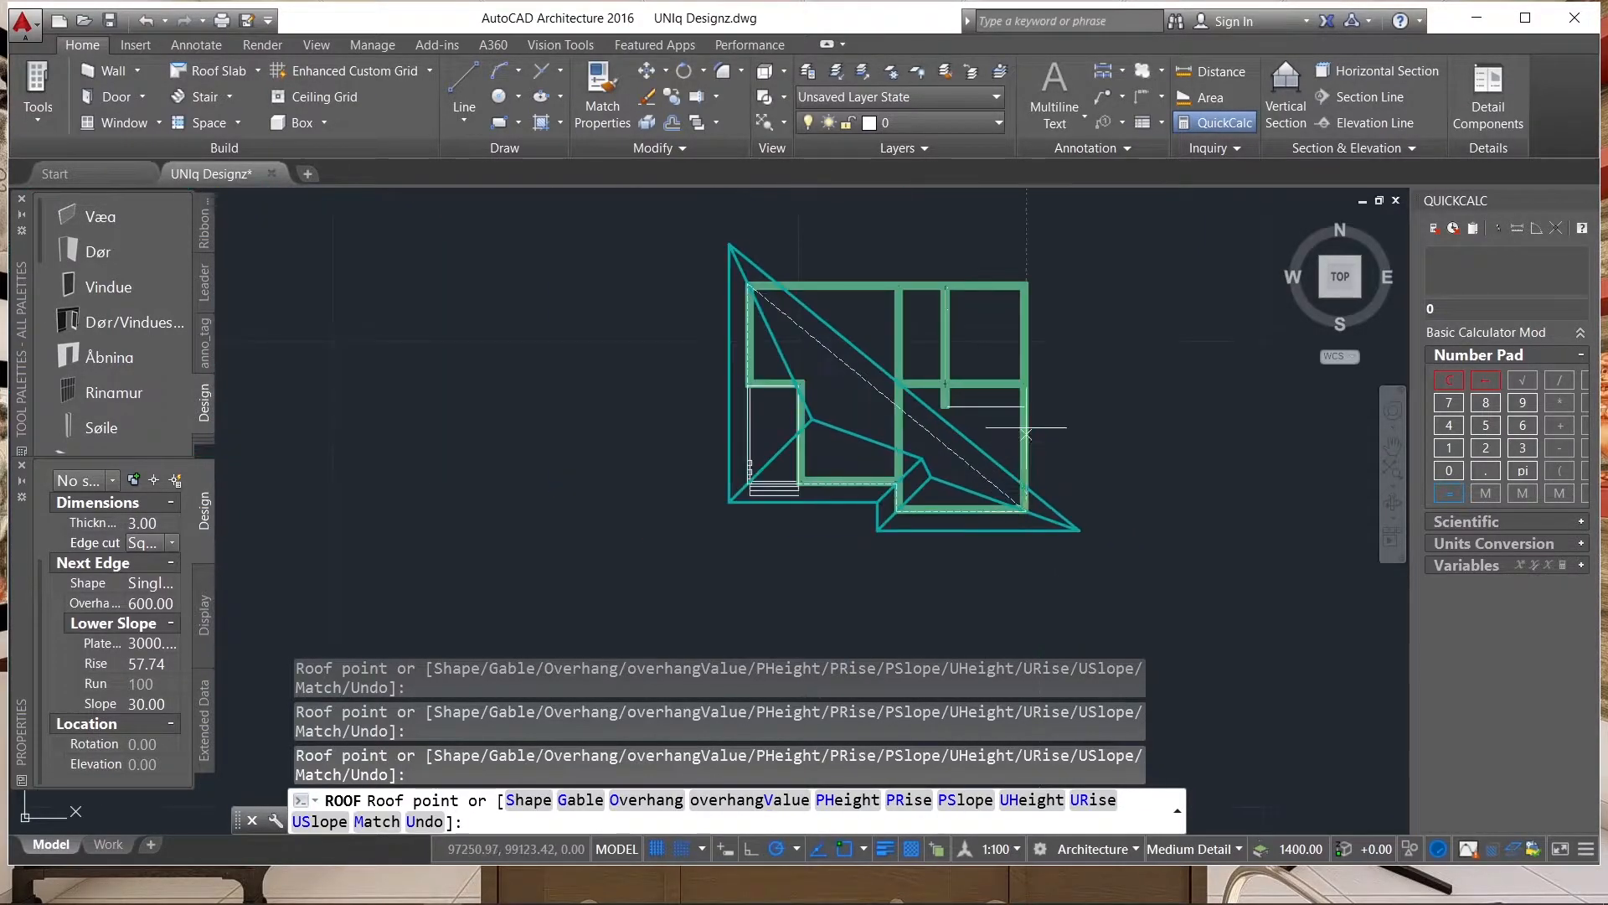
pyautogui.scroll(4, 1015, 306)
pyautogui.click(1015, 313)
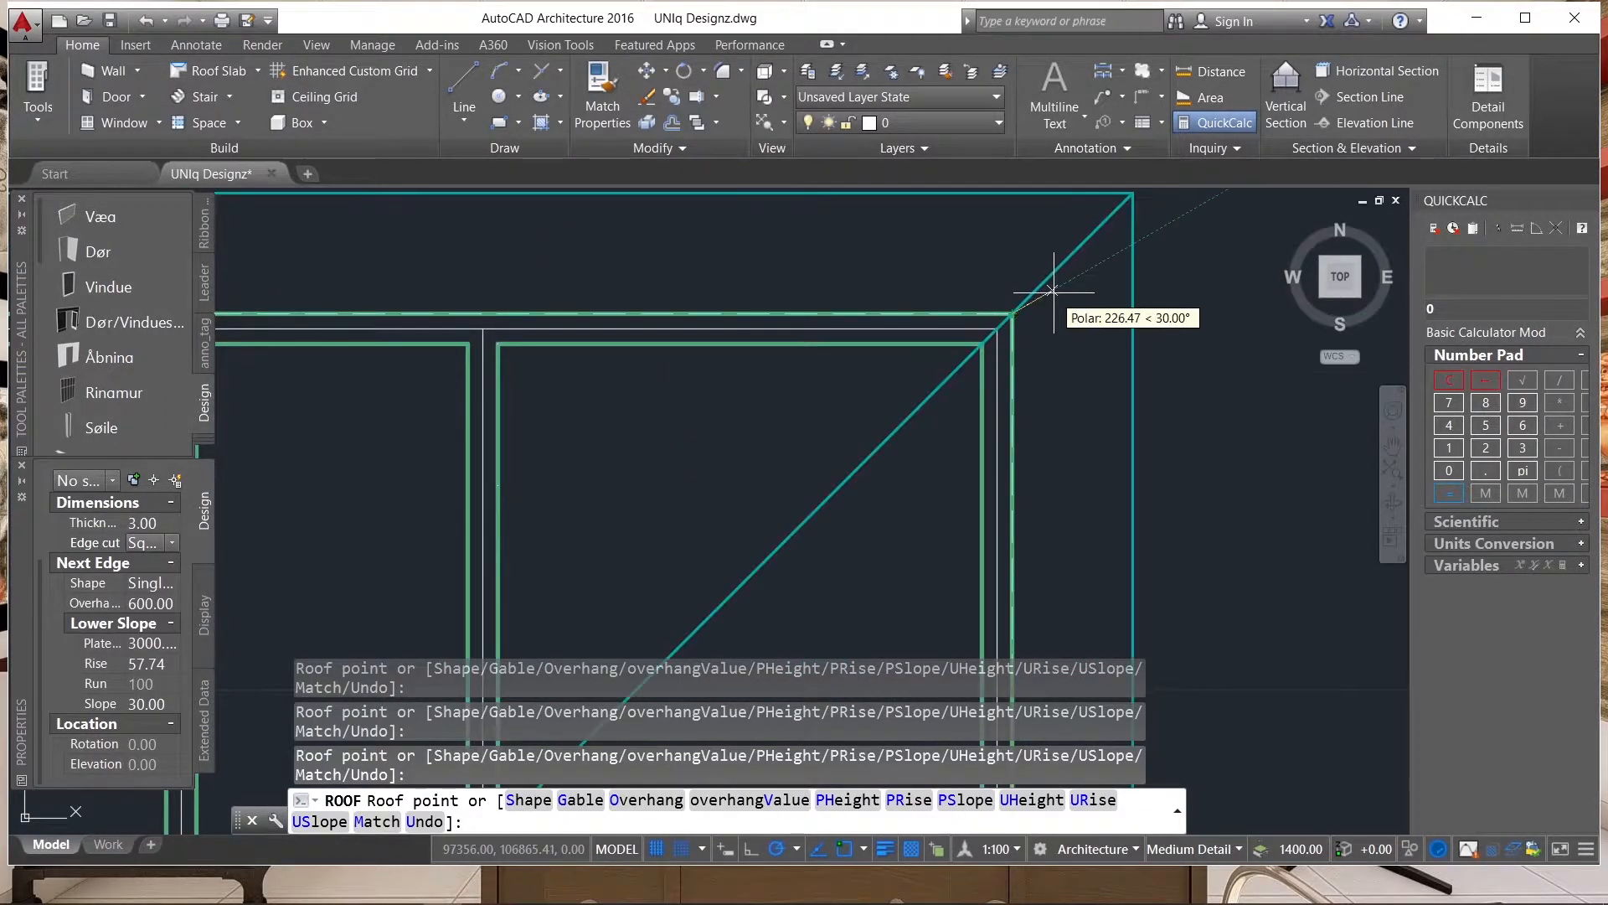
pyautogui.scroll(-5, 970, 340)
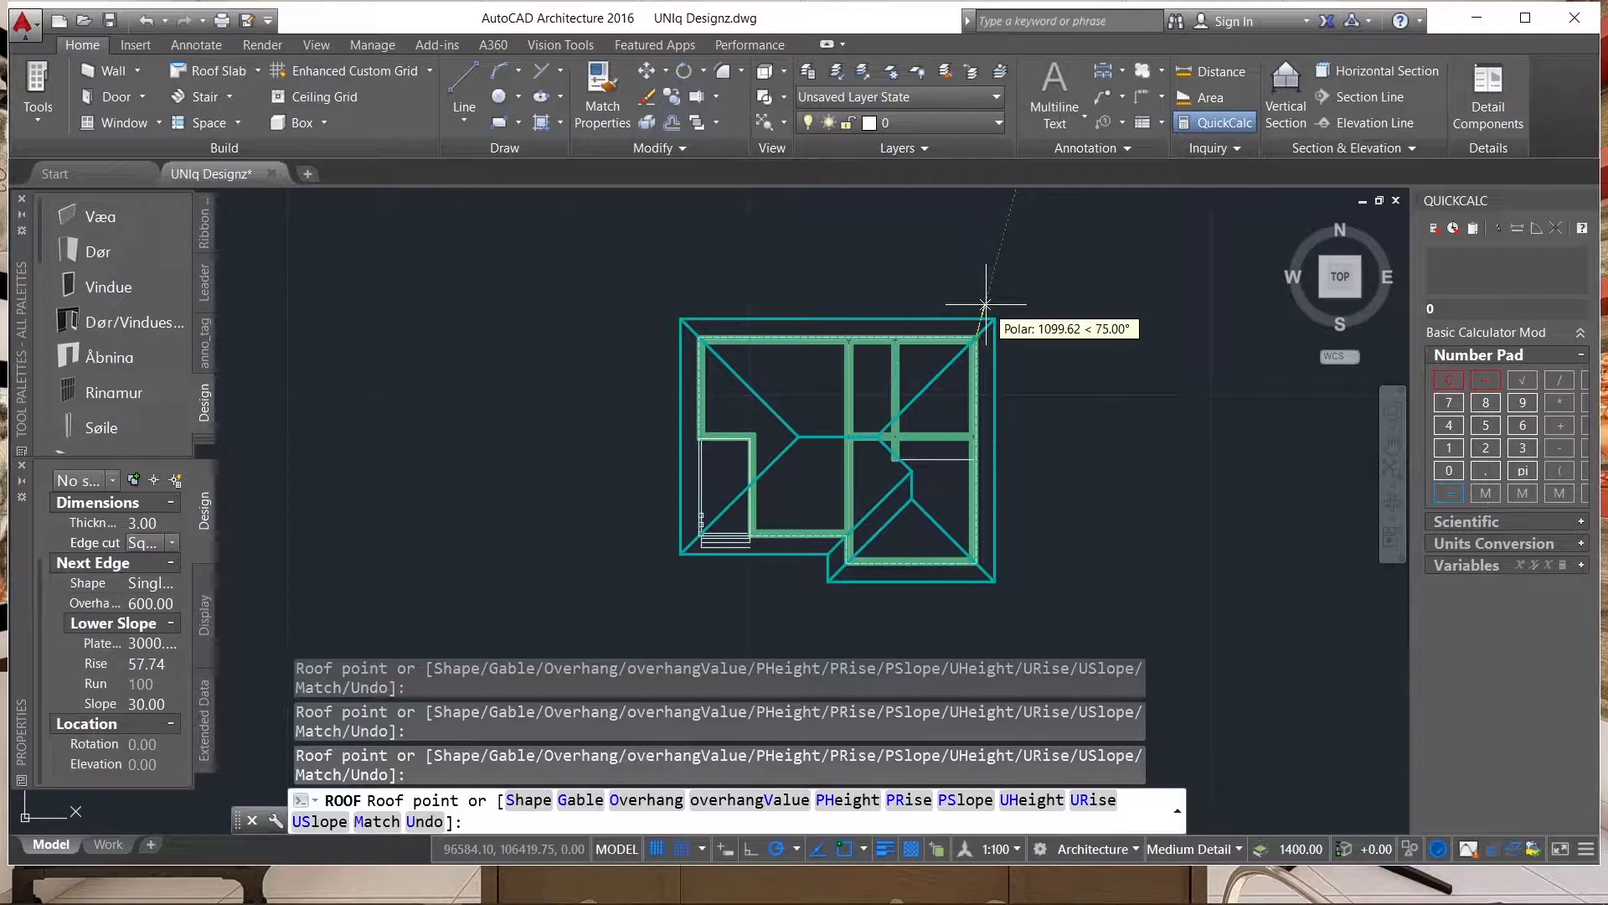
pyautogui.press('Return')
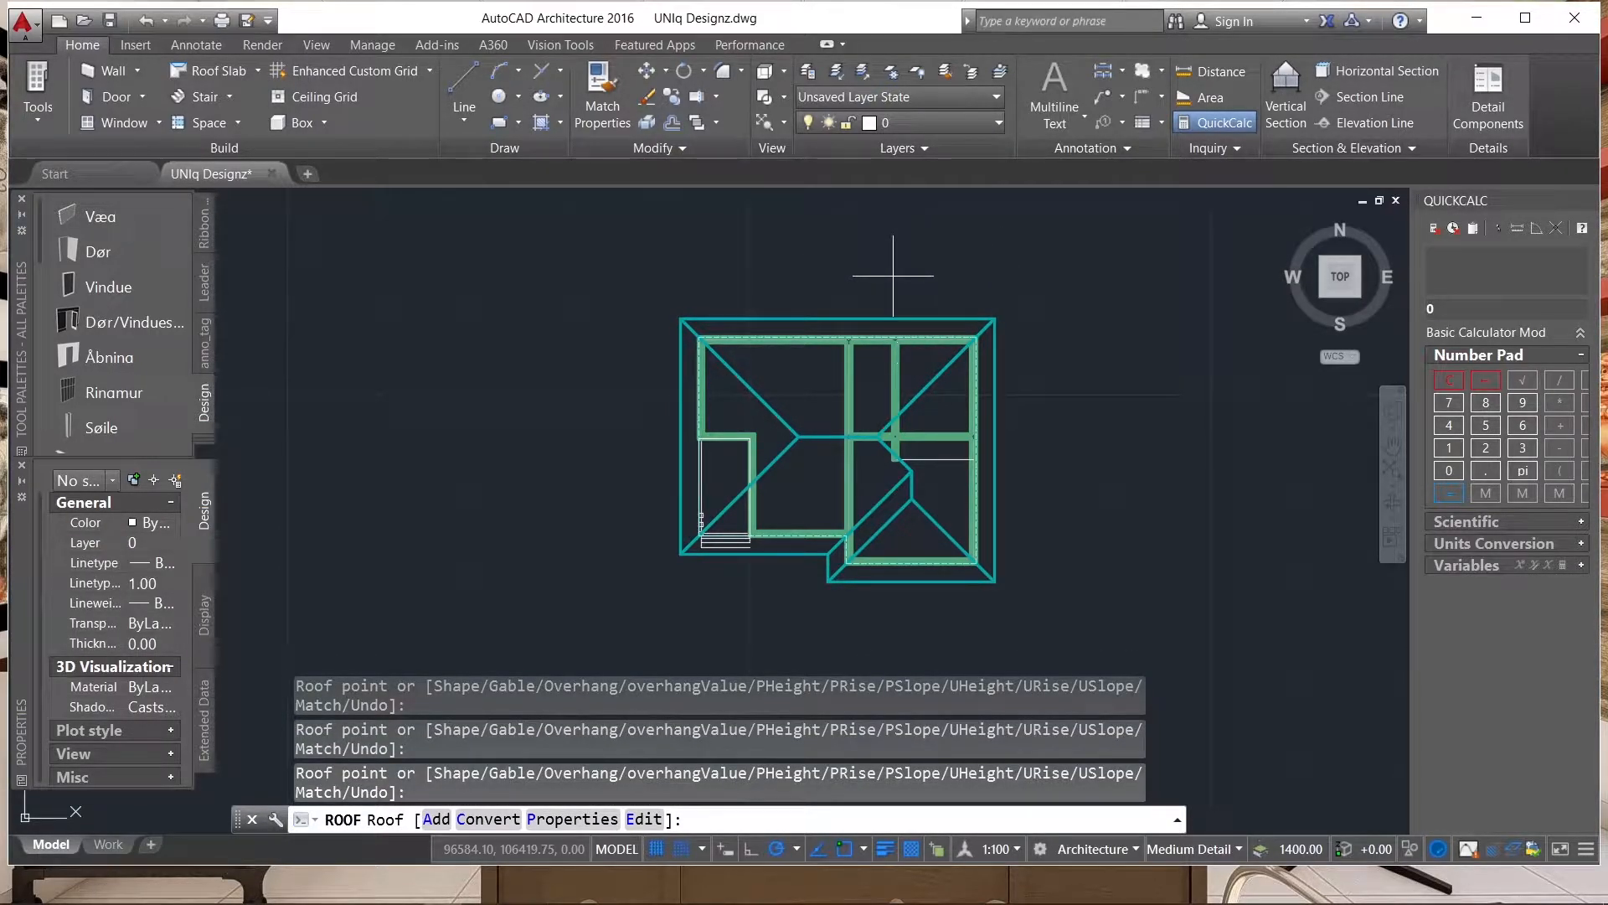
pyautogui.press('Escape')
pyautogui.click(734, 331)
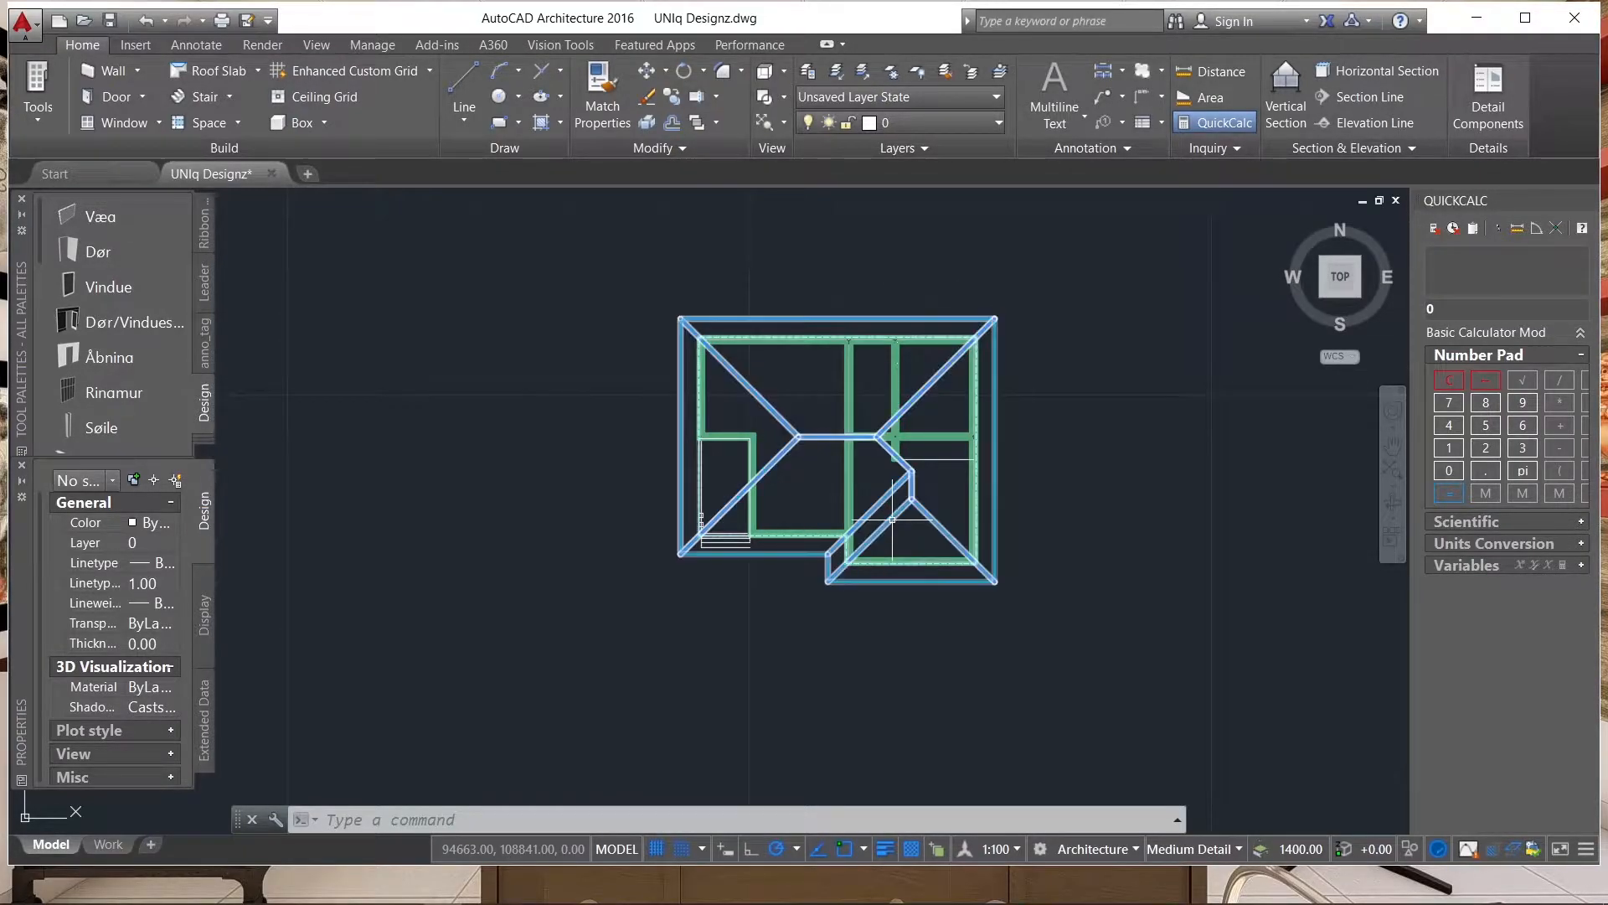
# Trace the roof's left triangular slope with a polyline through the upper-left and lower-left eave corners and the left ridge end.
pyautogui.write('PL')
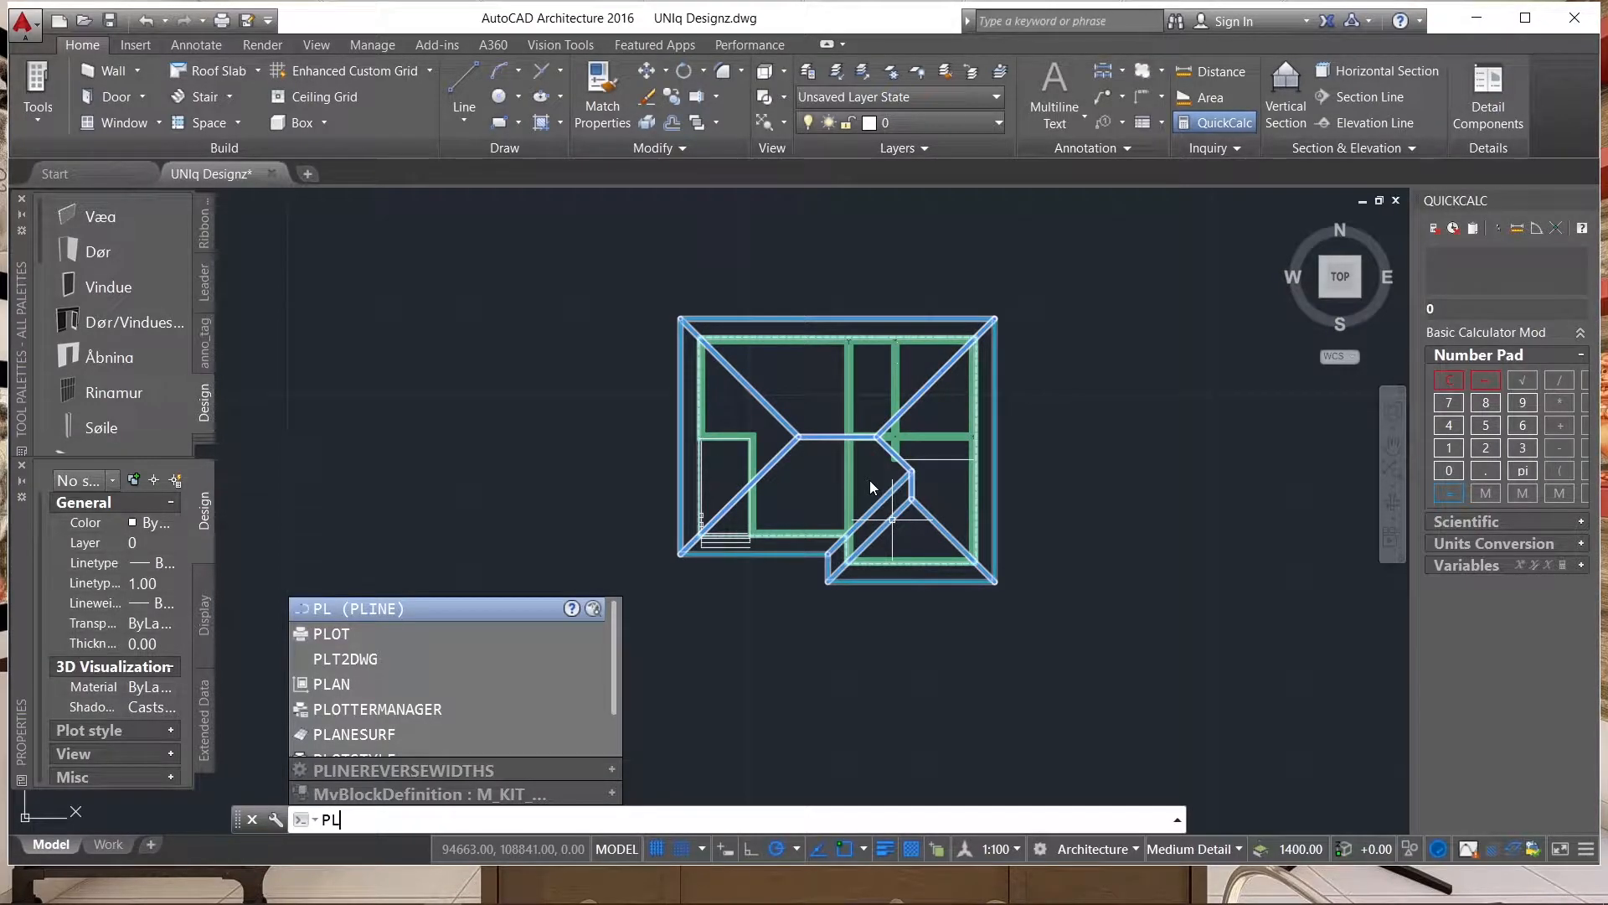
pyautogui.press('Return')
pyautogui.scroll(4, 668, 296)
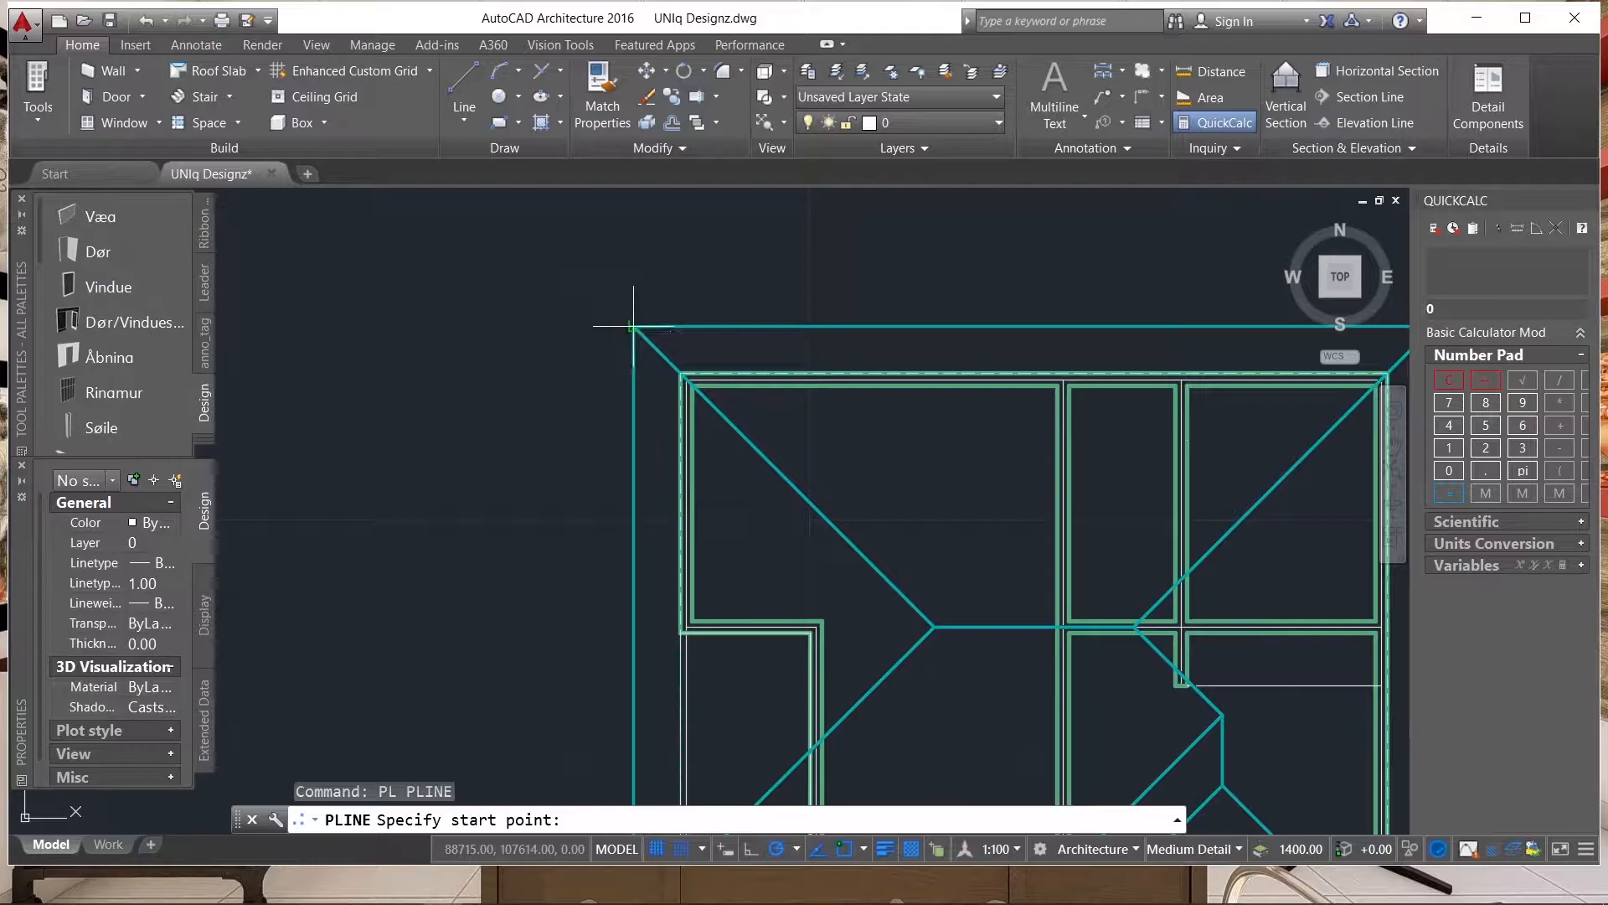
pyautogui.click(629, 325)
pyautogui.scroll(-6, 628, 325)
pyautogui.scroll(4, 697, 426)
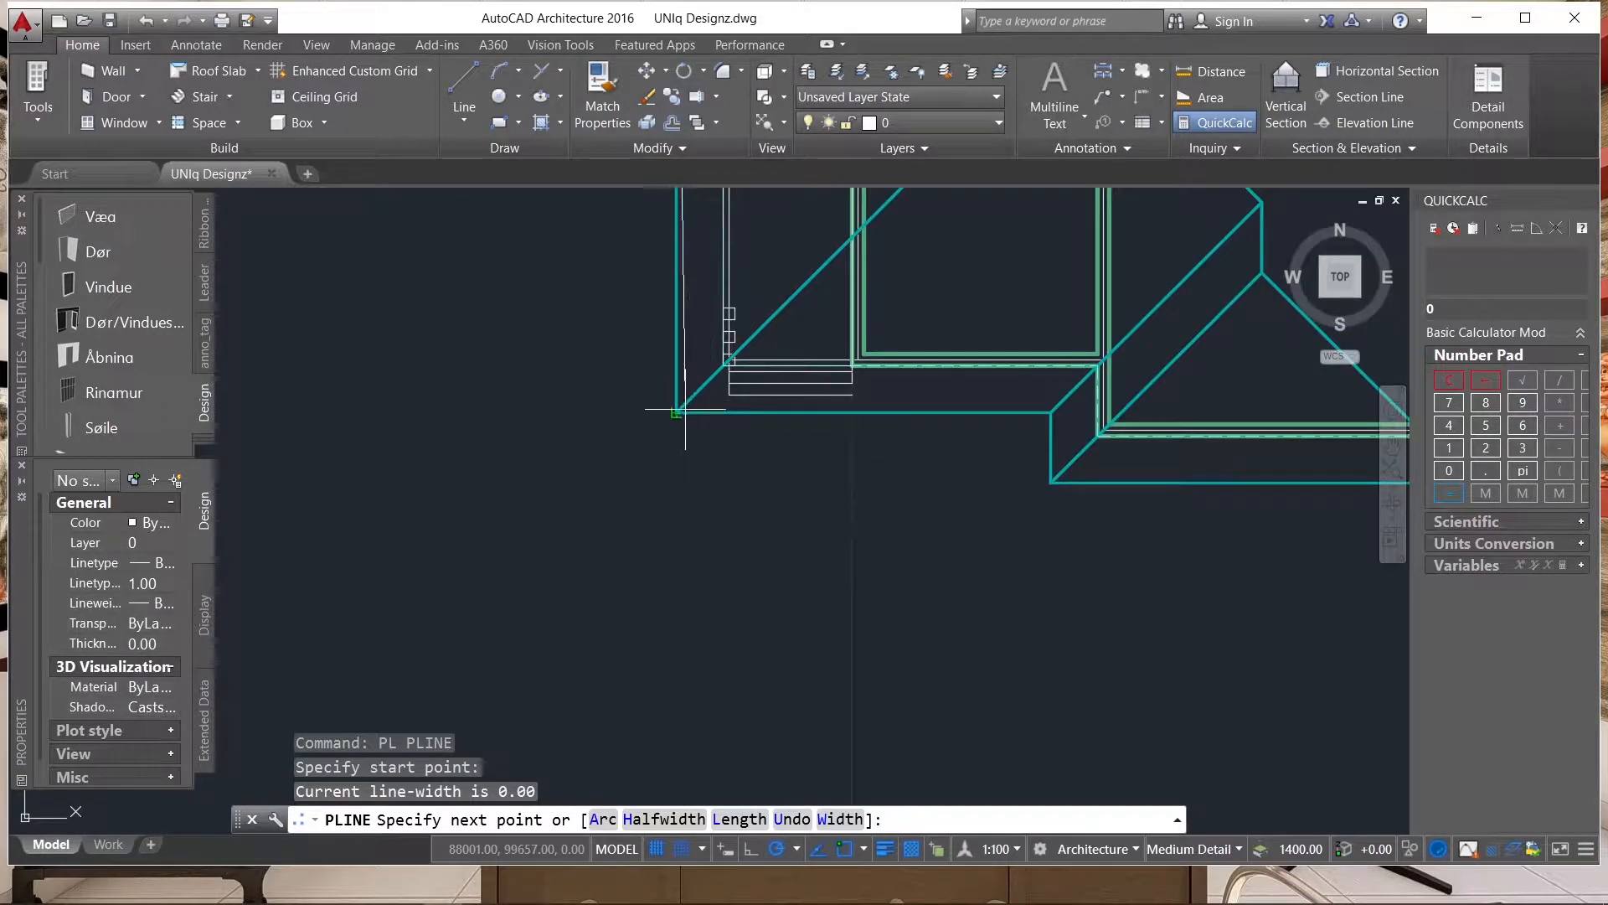
pyautogui.click(677, 411)
pyautogui.scroll(-3, 669, 465)
pyautogui.scroll(4, 796, 328)
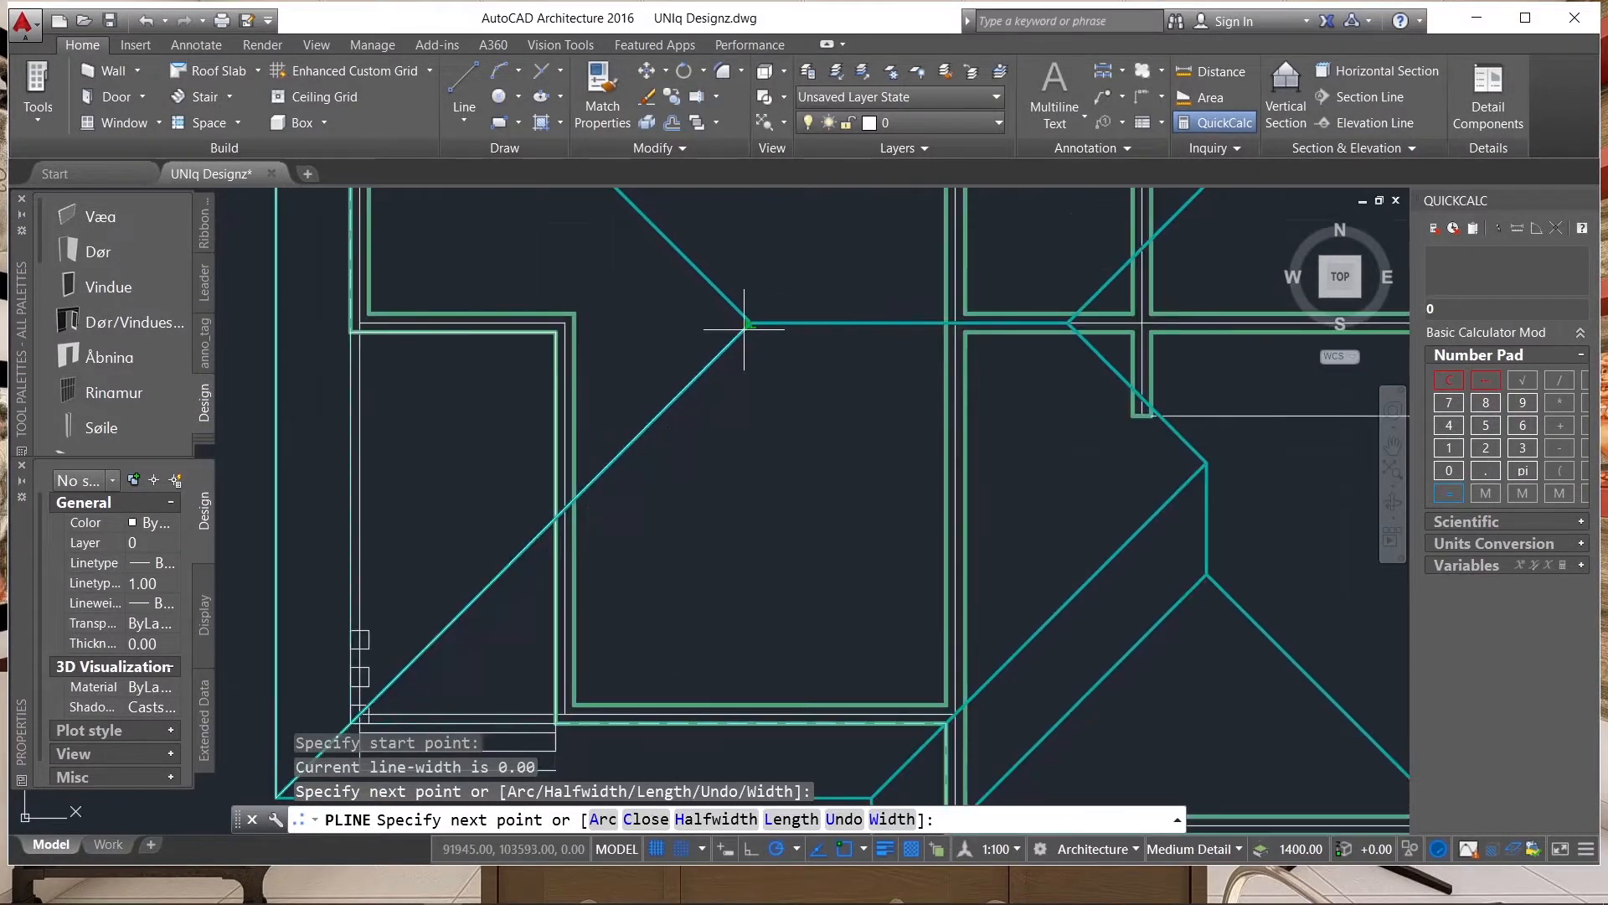
pyautogui.click(750, 323)
pyautogui.scroll(-4, 772, 472)
pyautogui.scroll(5, 556, 222)
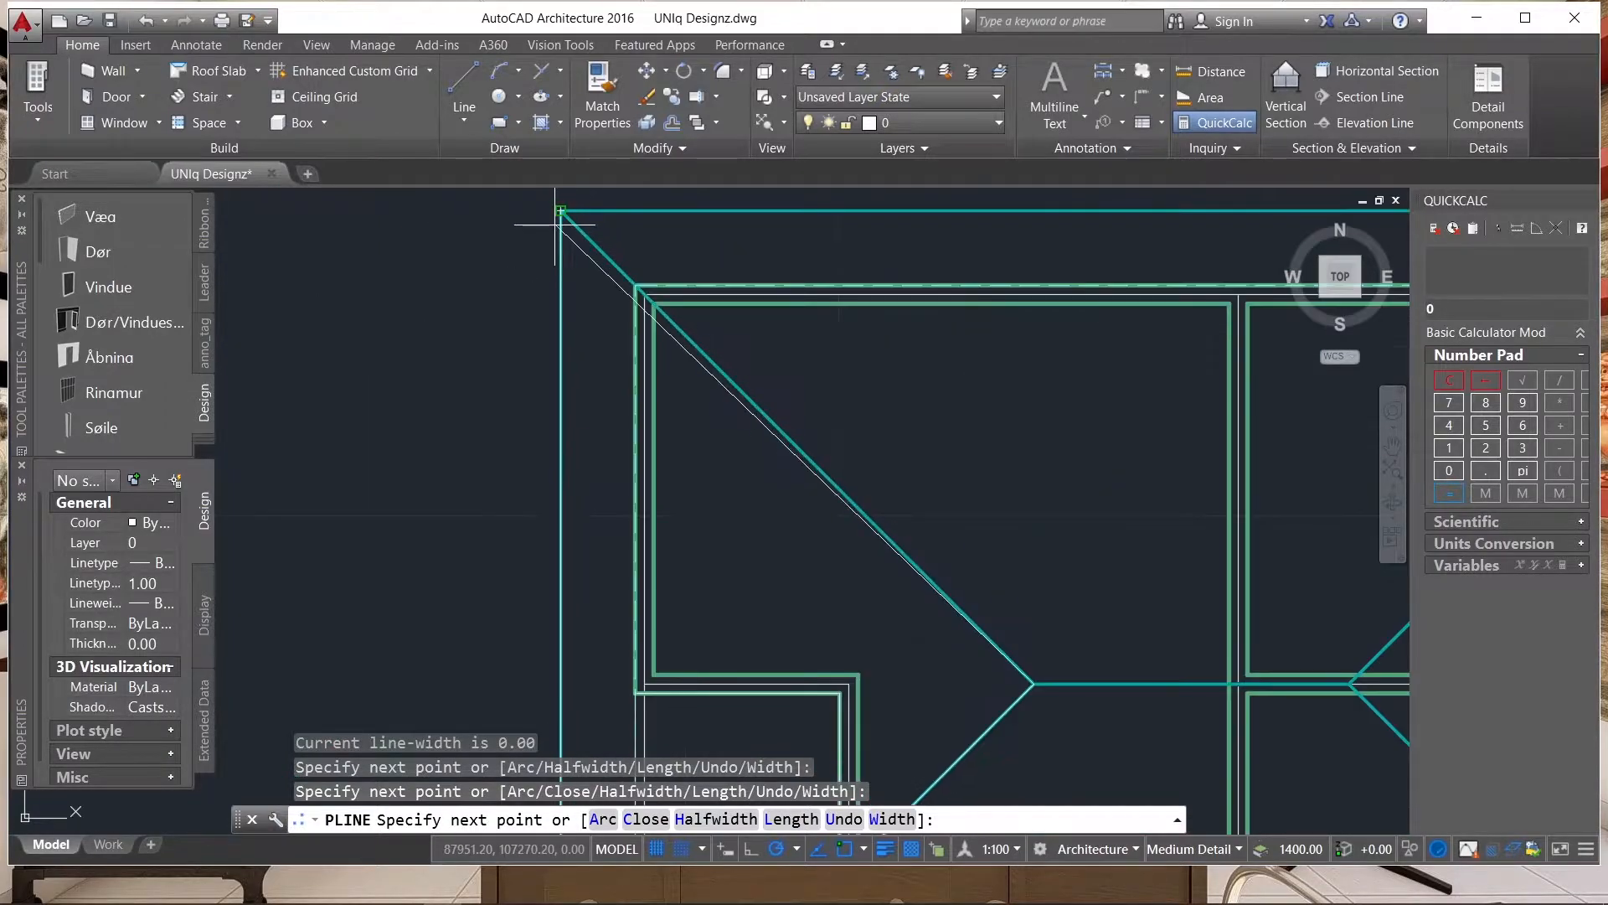
pyautogui.click(530, 229)
# Continue the polyline around the upper slope through the upper-right eave corner and along the ridge to its left end, and finish it.
pyautogui.scroll(-4, 478, 262)
pyautogui.scroll(4, 809, 248)
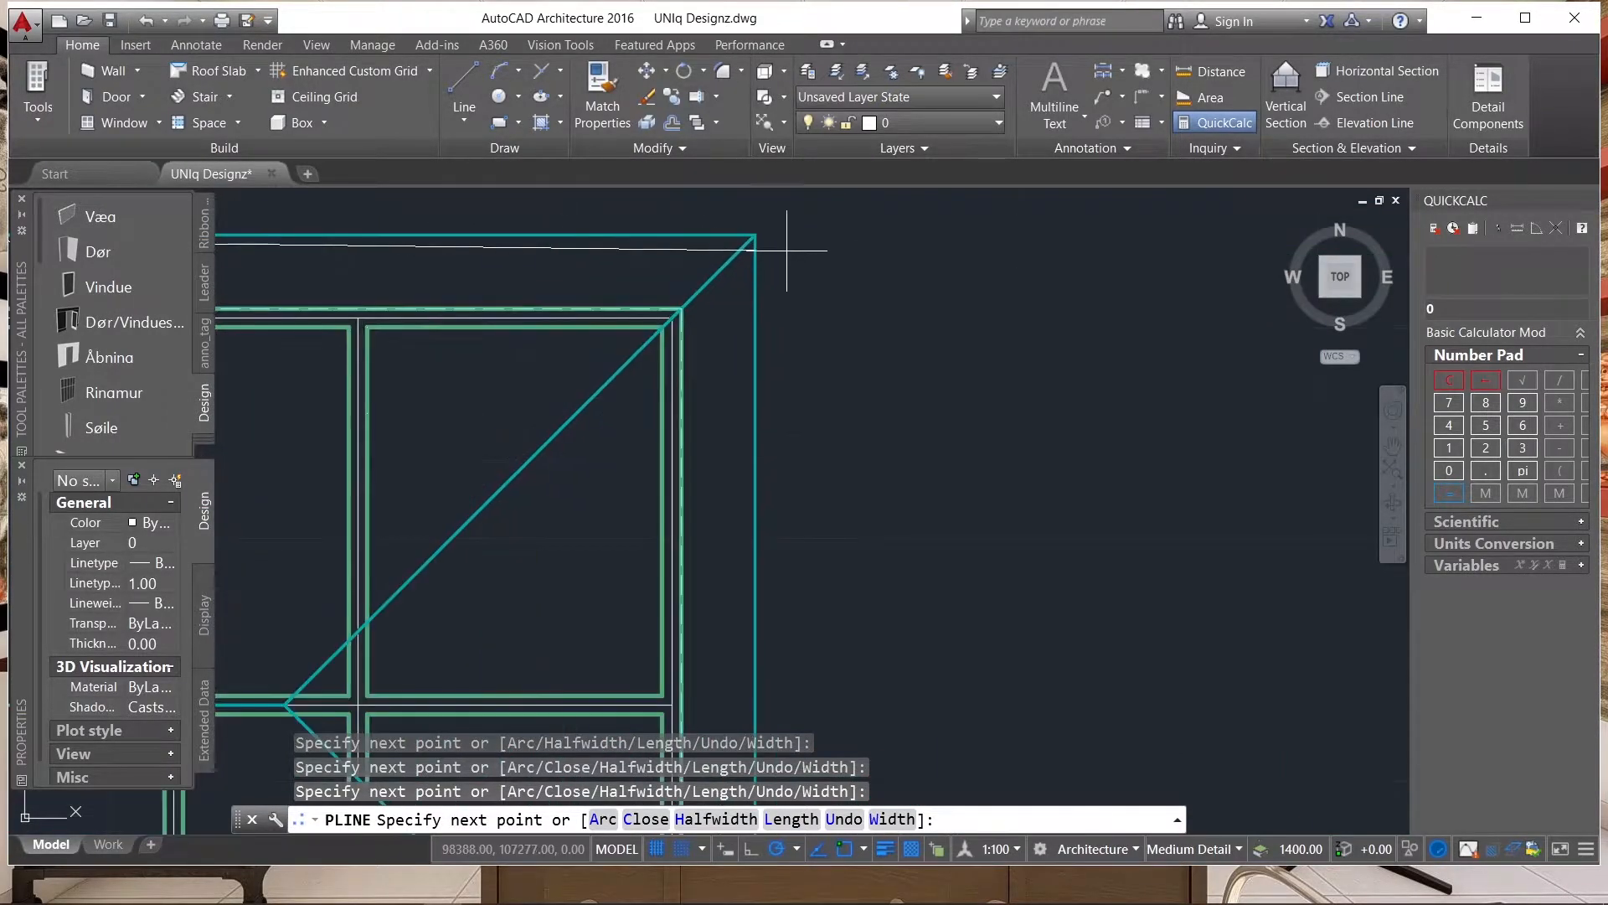
pyautogui.click(773, 234)
pyautogui.scroll(-4, 808, 232)
pyautogui.scroll(4, 636, 336)
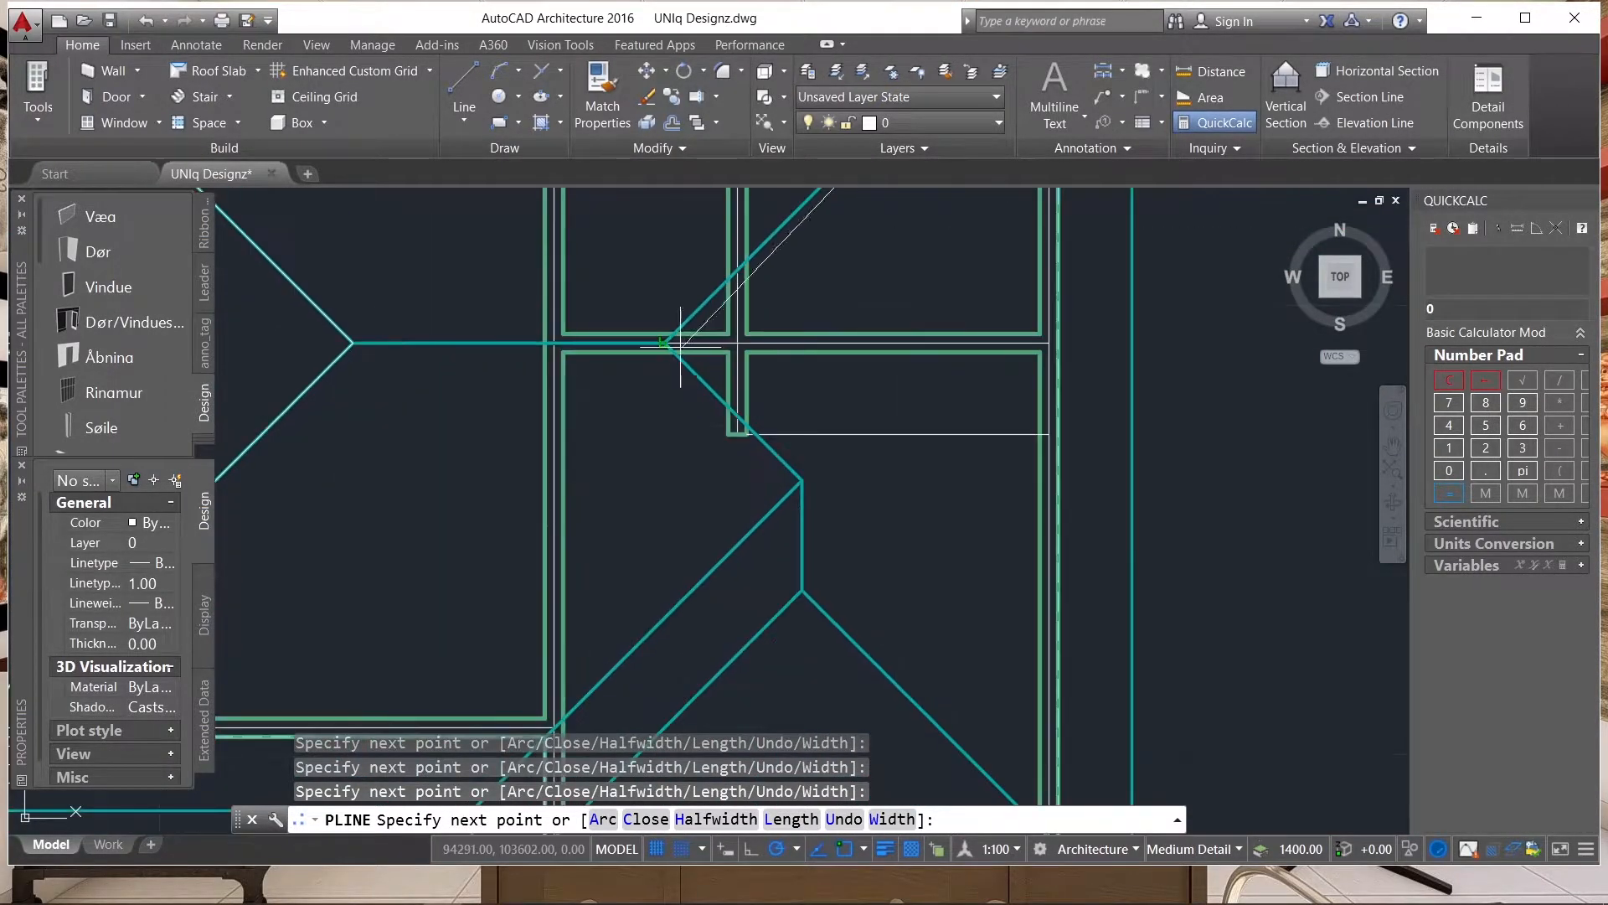
pyautogui.click(352, 343)
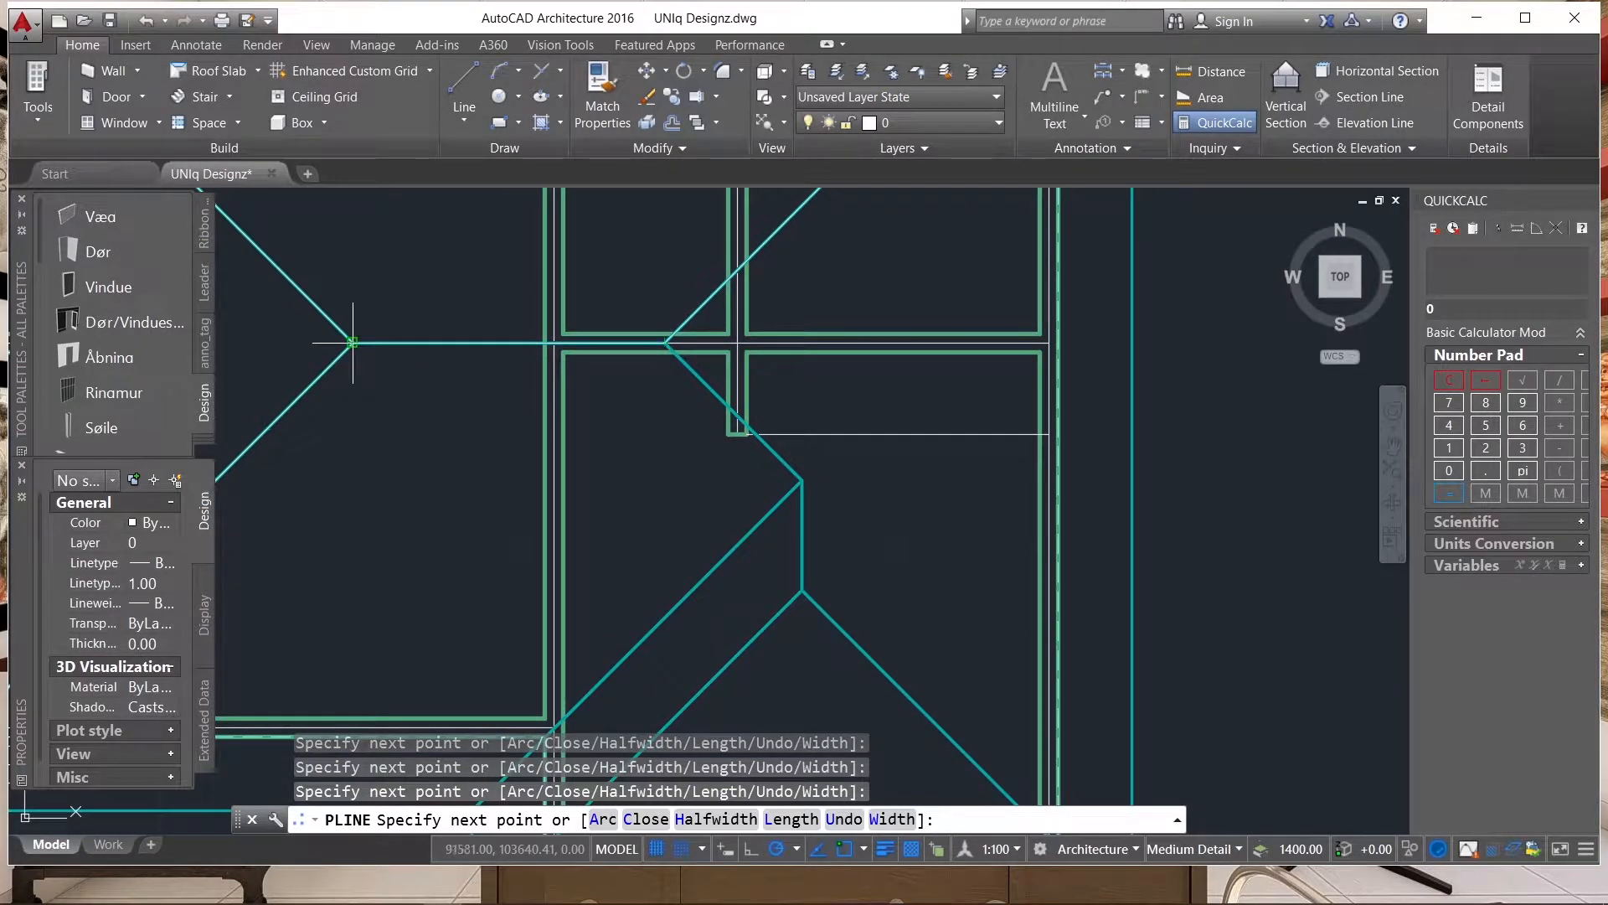
pyautogui.press('Return')
# Trace the lower-left slope with a second polyline from the right ridge end through the valley's top and inner eave corner to the lower-left eave corner.
pyautogui.scroll(2, 694, 348)
pyautogui.press('Return')
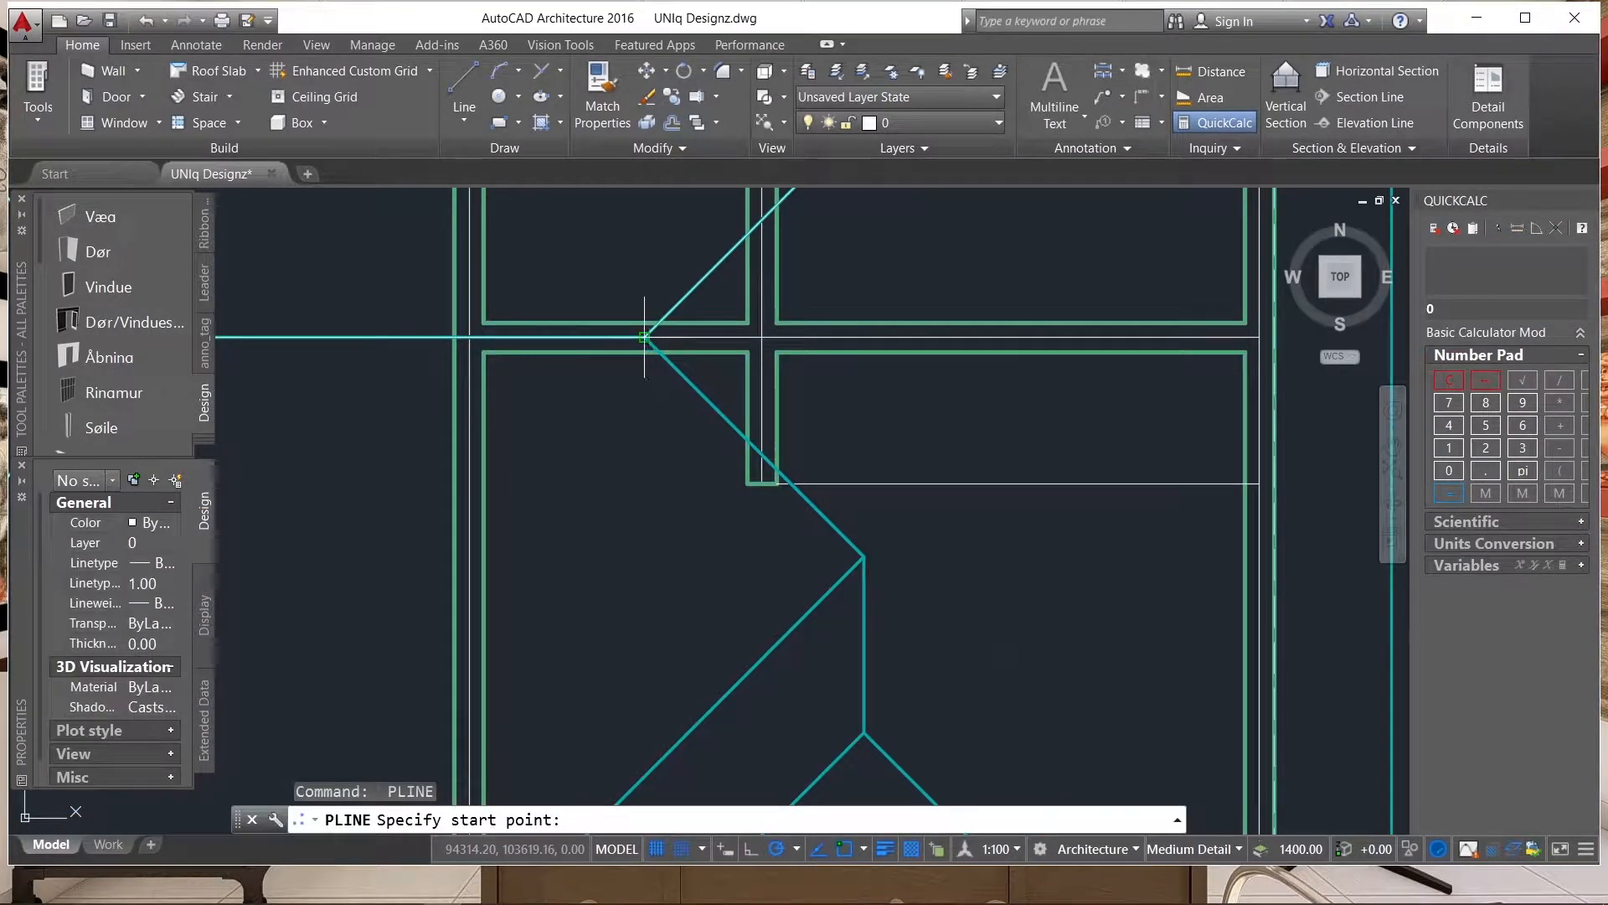
pyautogui.click(645, 337)
pyautogui.scroll(-1, 694, 330)
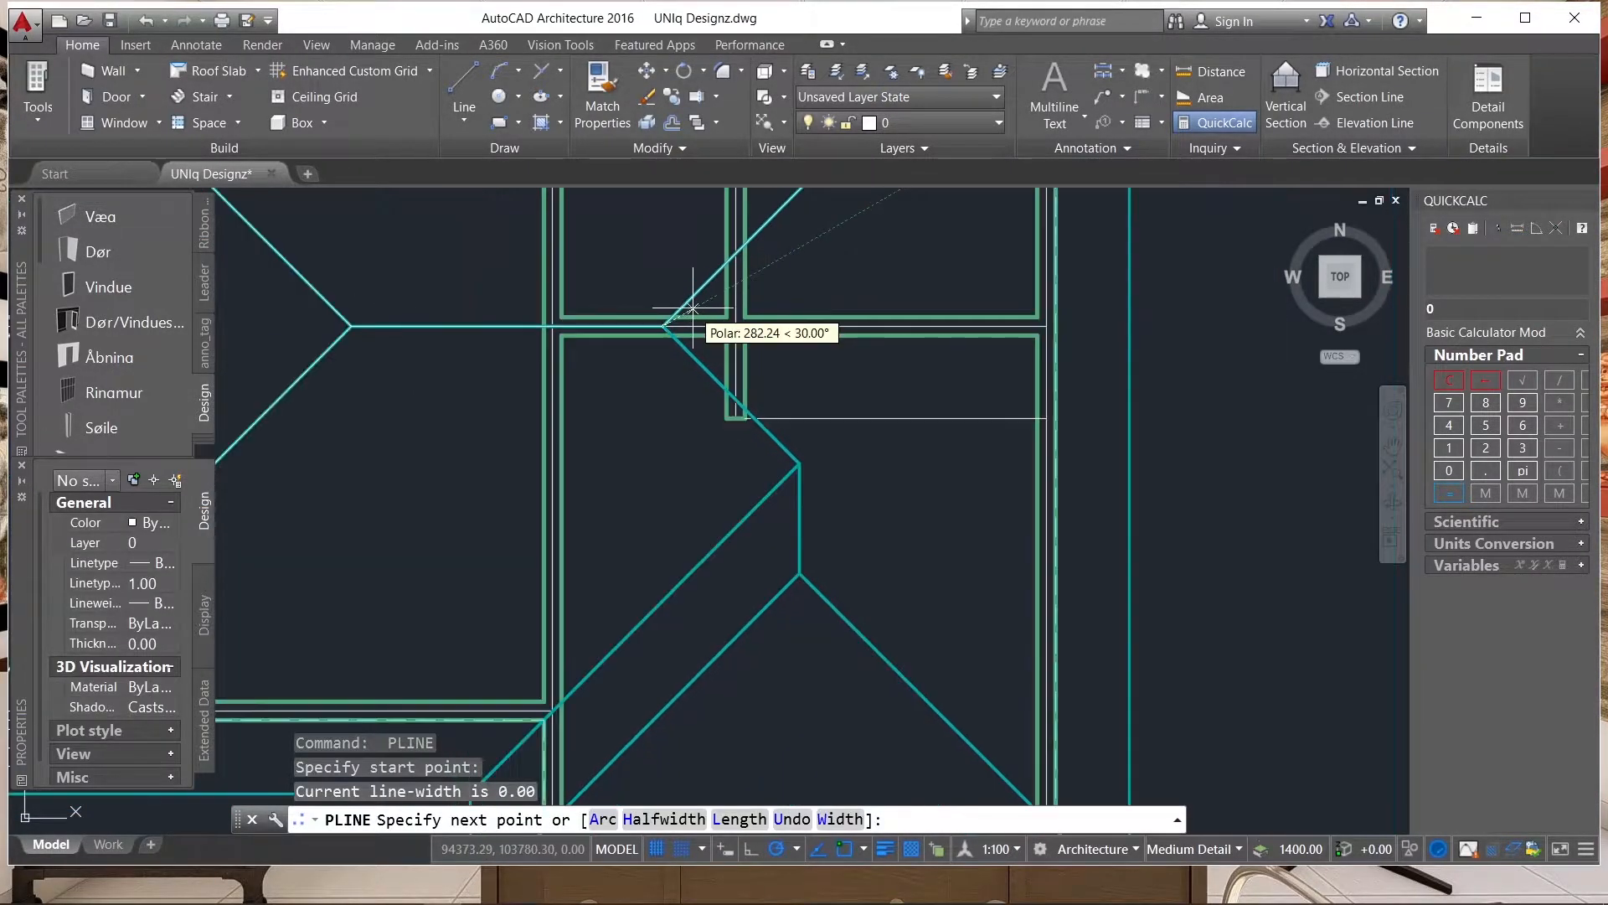
pyautogui.click(800, 465)
pyautogui.scroll(-2, 964, 356)
pyautogui.scroll(2, 656, 626)
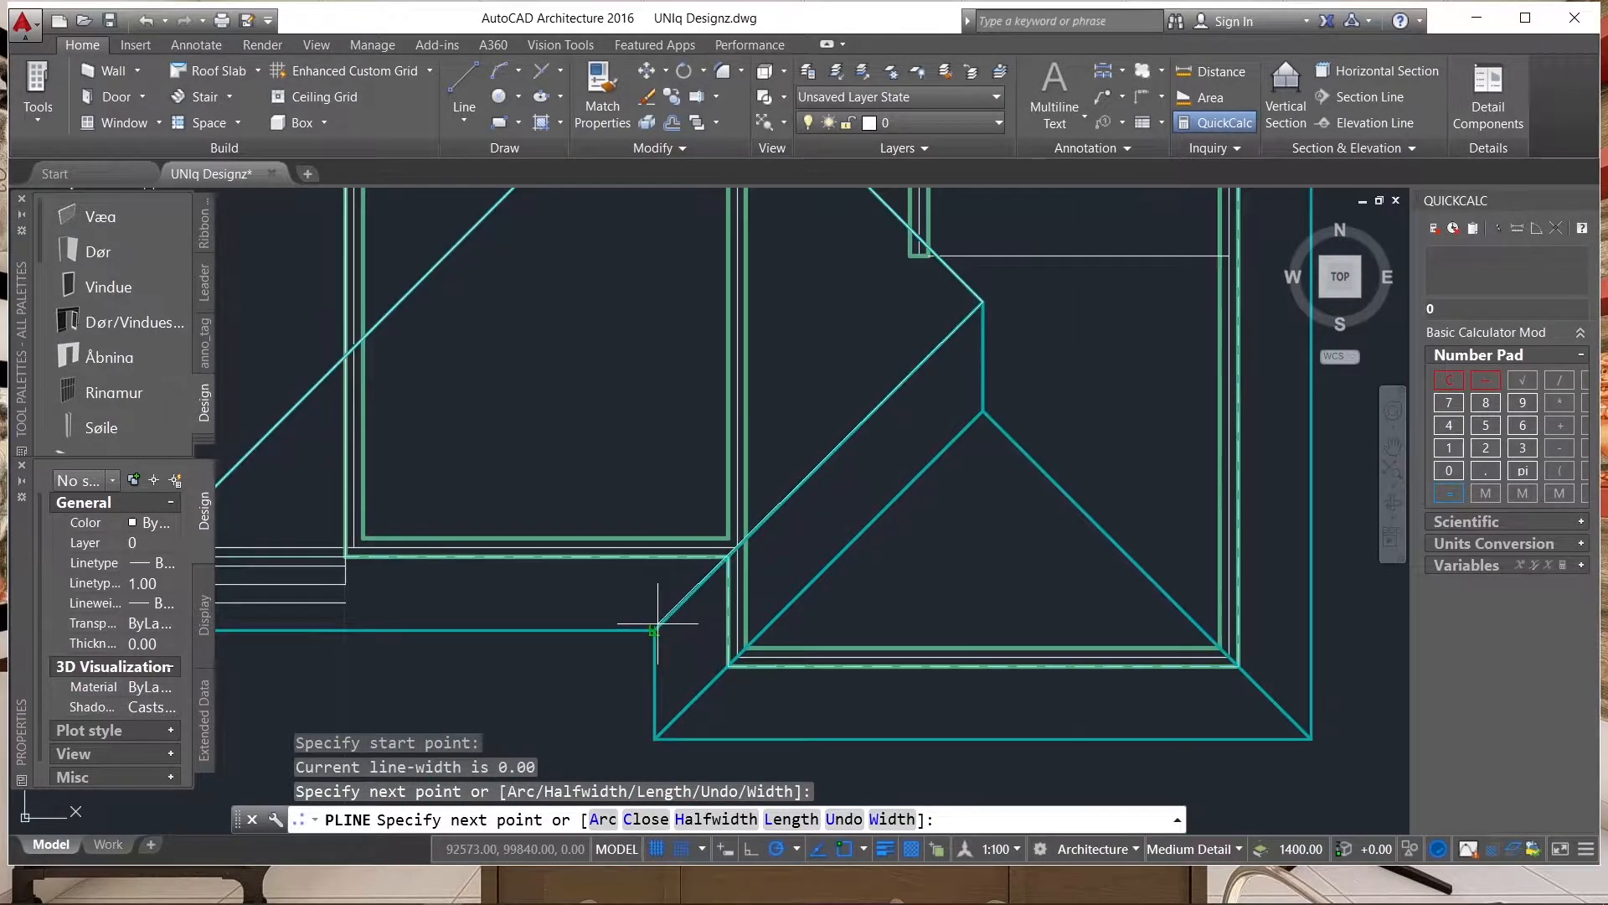
pyautogui.click(657, 627)
pyautogui.scroll(-4, 942, 514)
pyautogui.scroll(3, 608, 556)
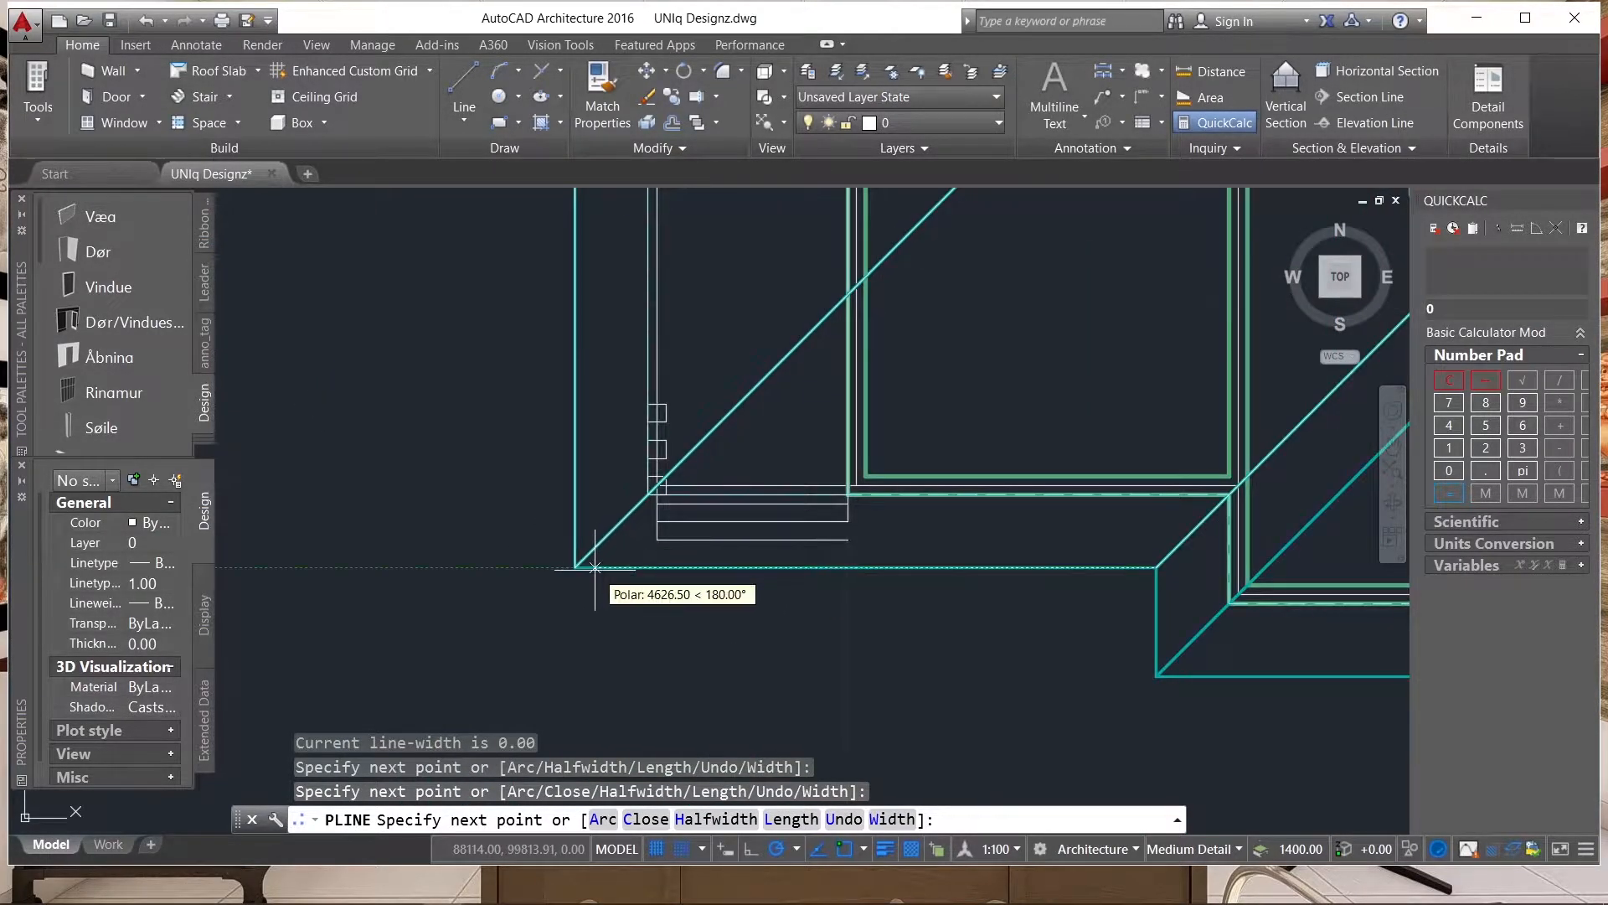
pyautogui.click(605, 557)
pyautogui.scroll(-3, 572, 515)
pyautogui.press('Return')
pyautogui.scroll(4, 867, 562)
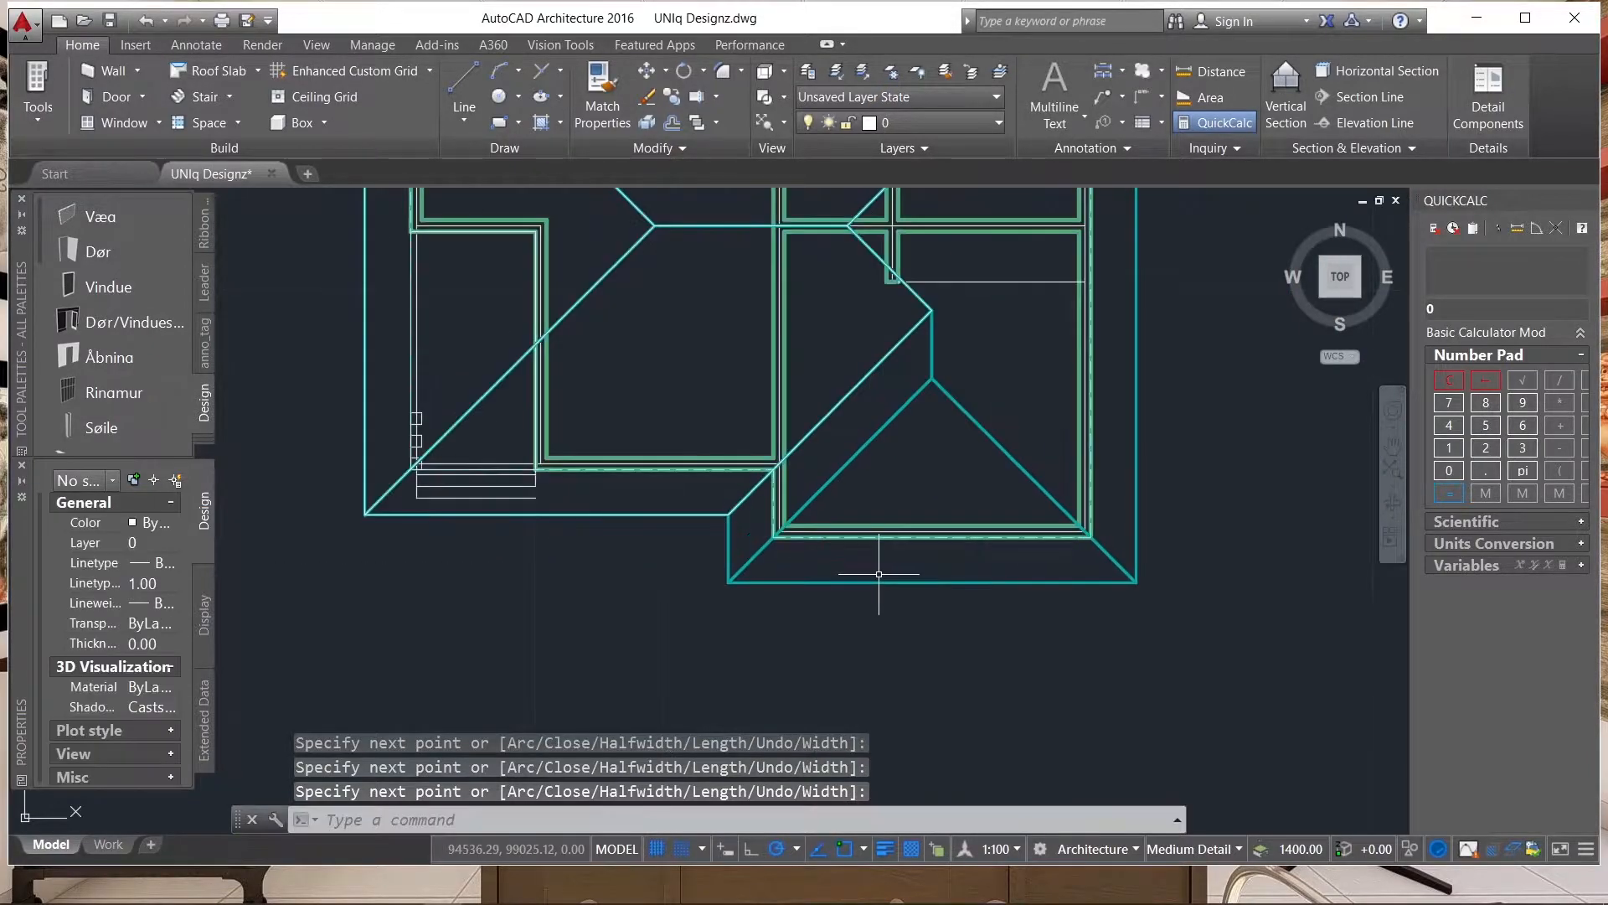
# Trace a polyline from the inner eave corner through the projecting room's lower-left eave corner and hip apex to the valley's top.
pyautogui.press('Return')
pyautogui.click(643, 480)
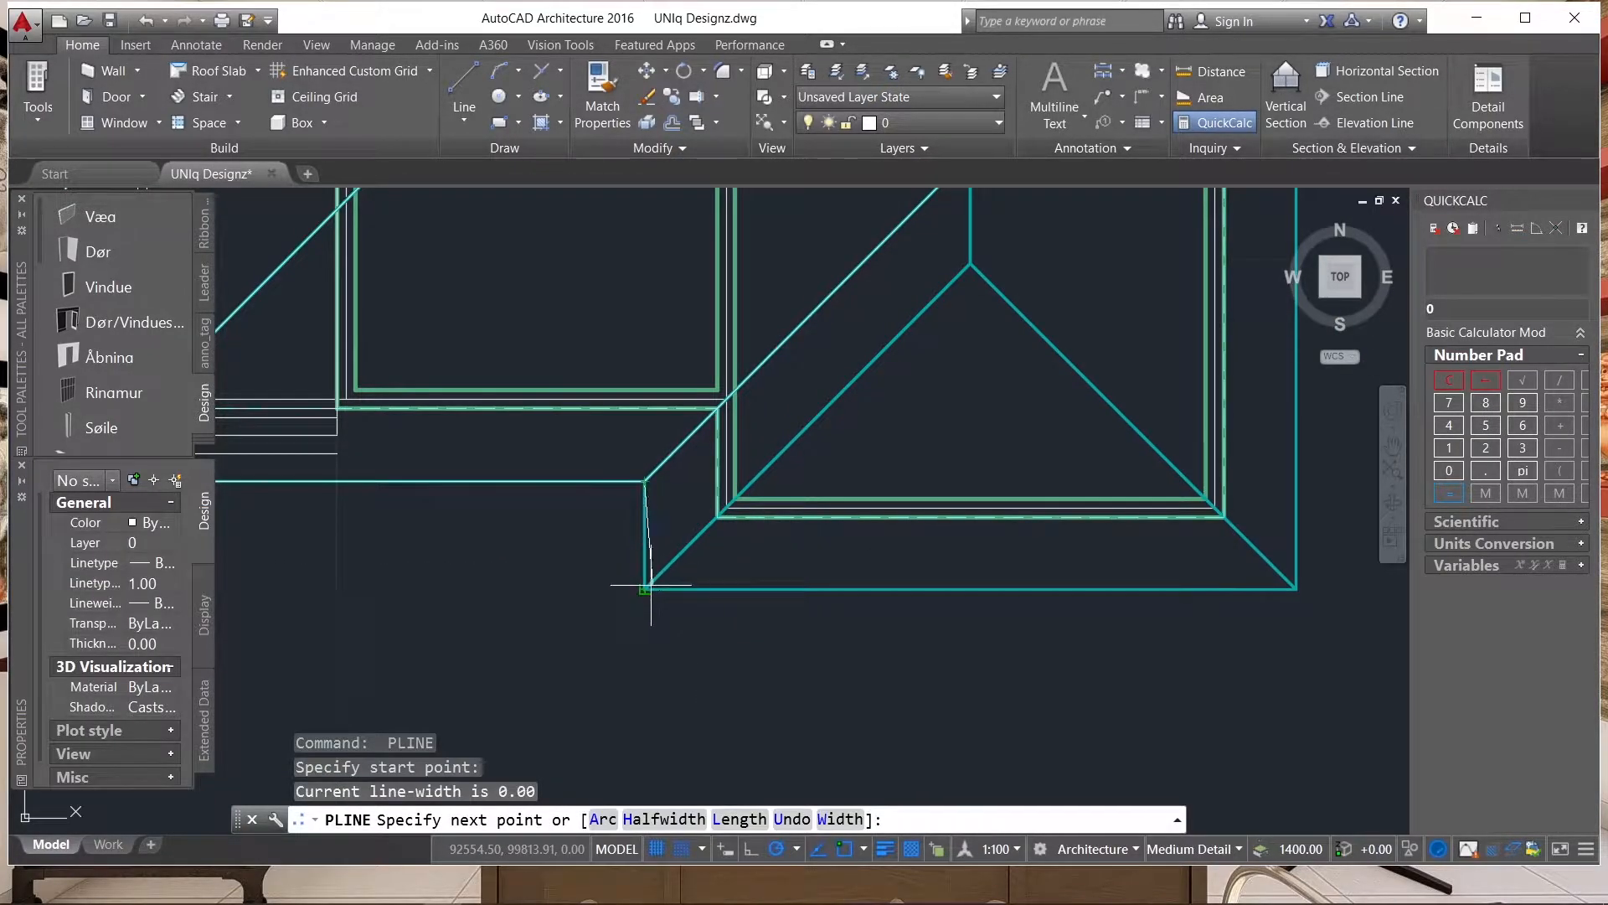
pyautogui.click(644, 591)
pyautogui.scroll(-3, 646, 556)
pyautogui.scroll(4, 790, 467)
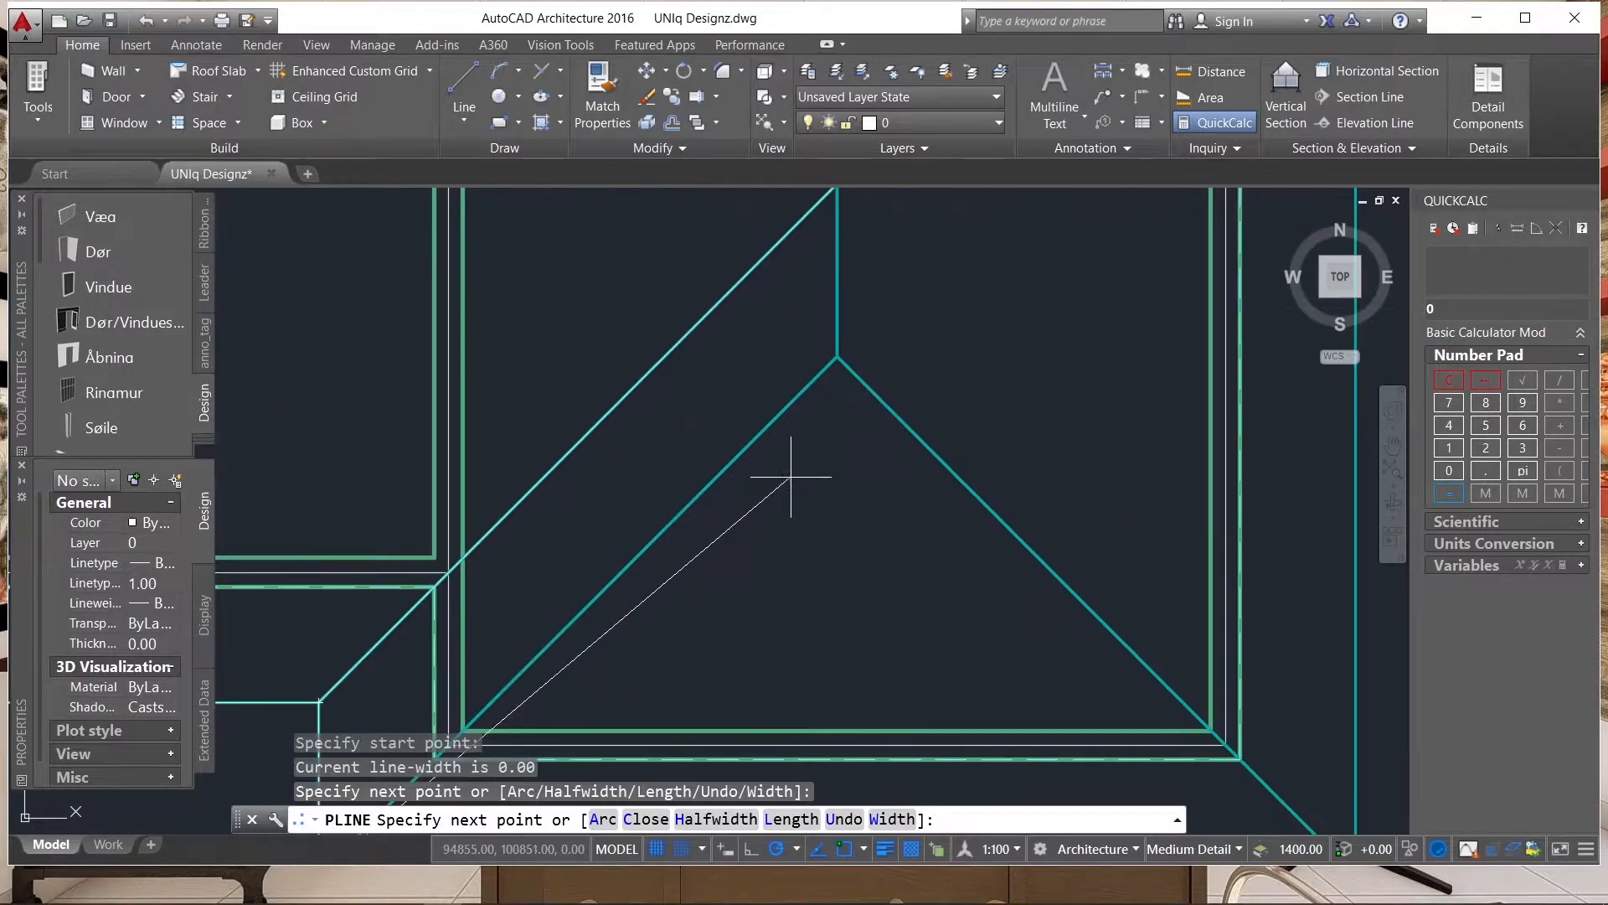
pyautogui.click(836, 356)
pyautogui.scroll(-3, 800, 440)
pyautogui.scroll(3, 806, 360)
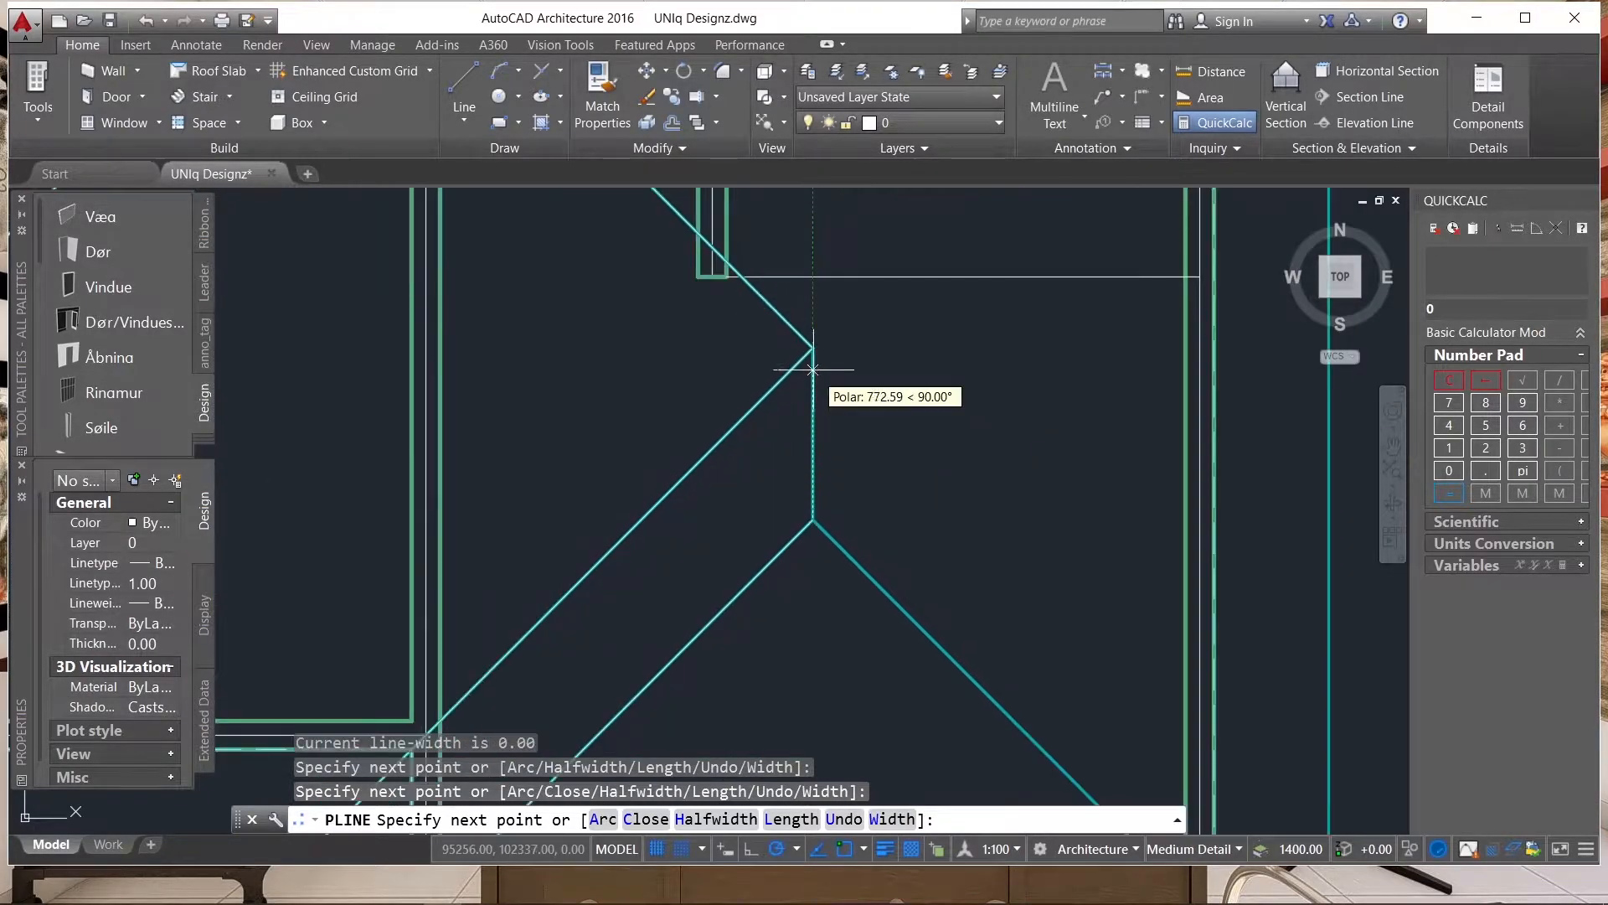
pyautogui.click(813, 347)
pyautogui.scroll(-4, 800, 350)
pyautogui.press('Return')
pyautogui.press('Return')
# Trace the outer eave with a polyline from the projecting room's lower-left eave corner through the lower-right to the upper-right eave corner.
pyautogui.click(595, 620)
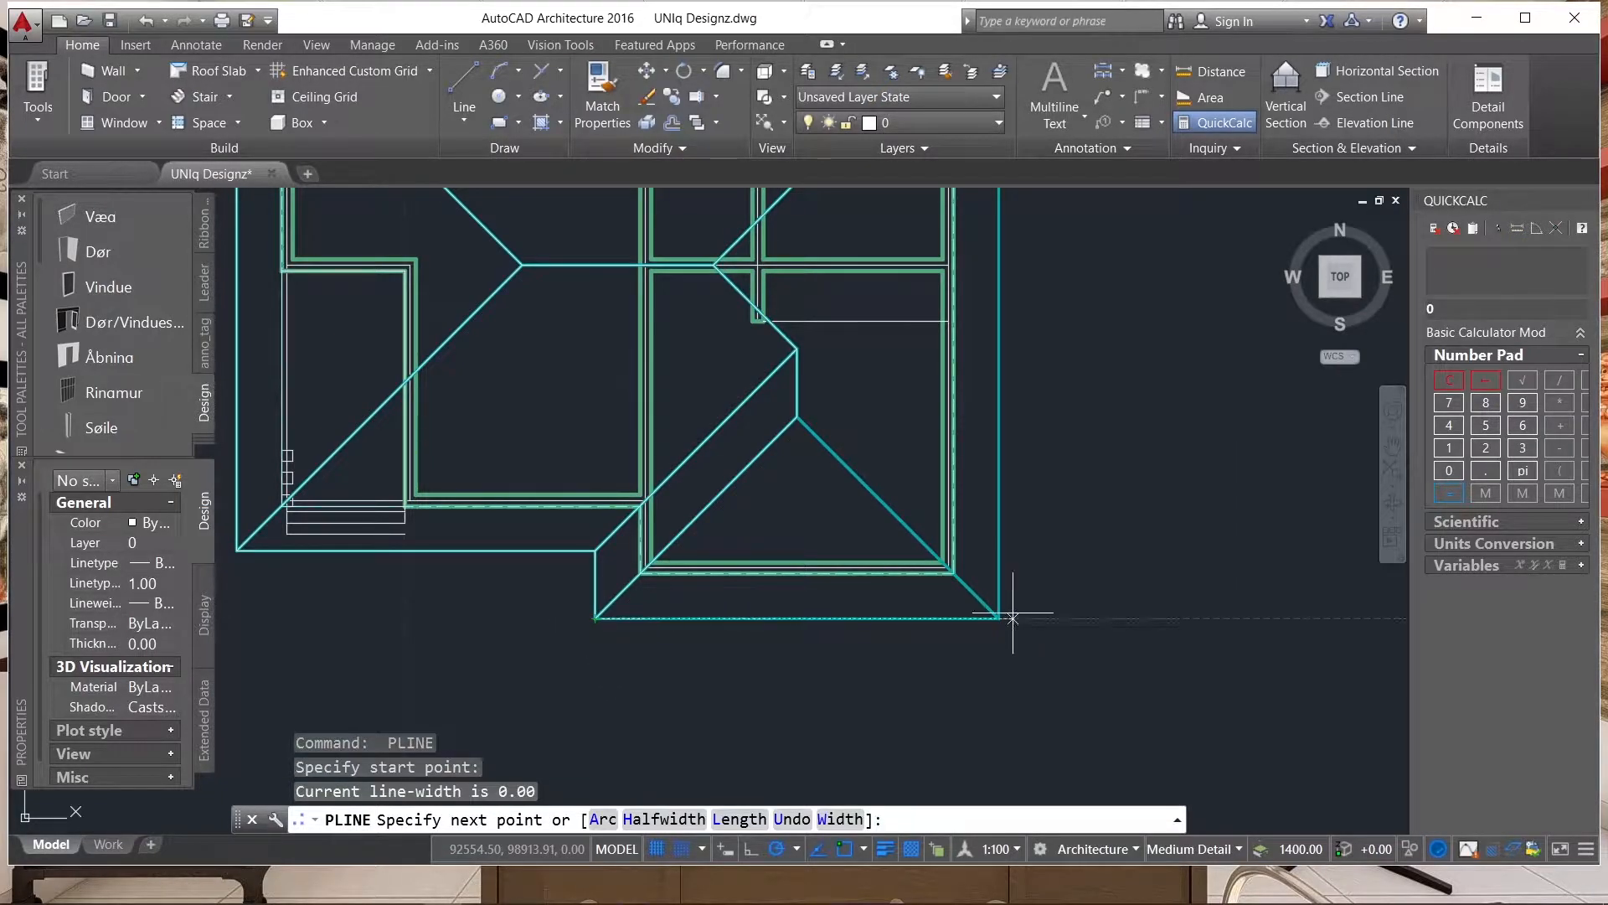
pyautogui.scroll(-4, 872, 650)
pyautogui.scroll(4, 911, 498)
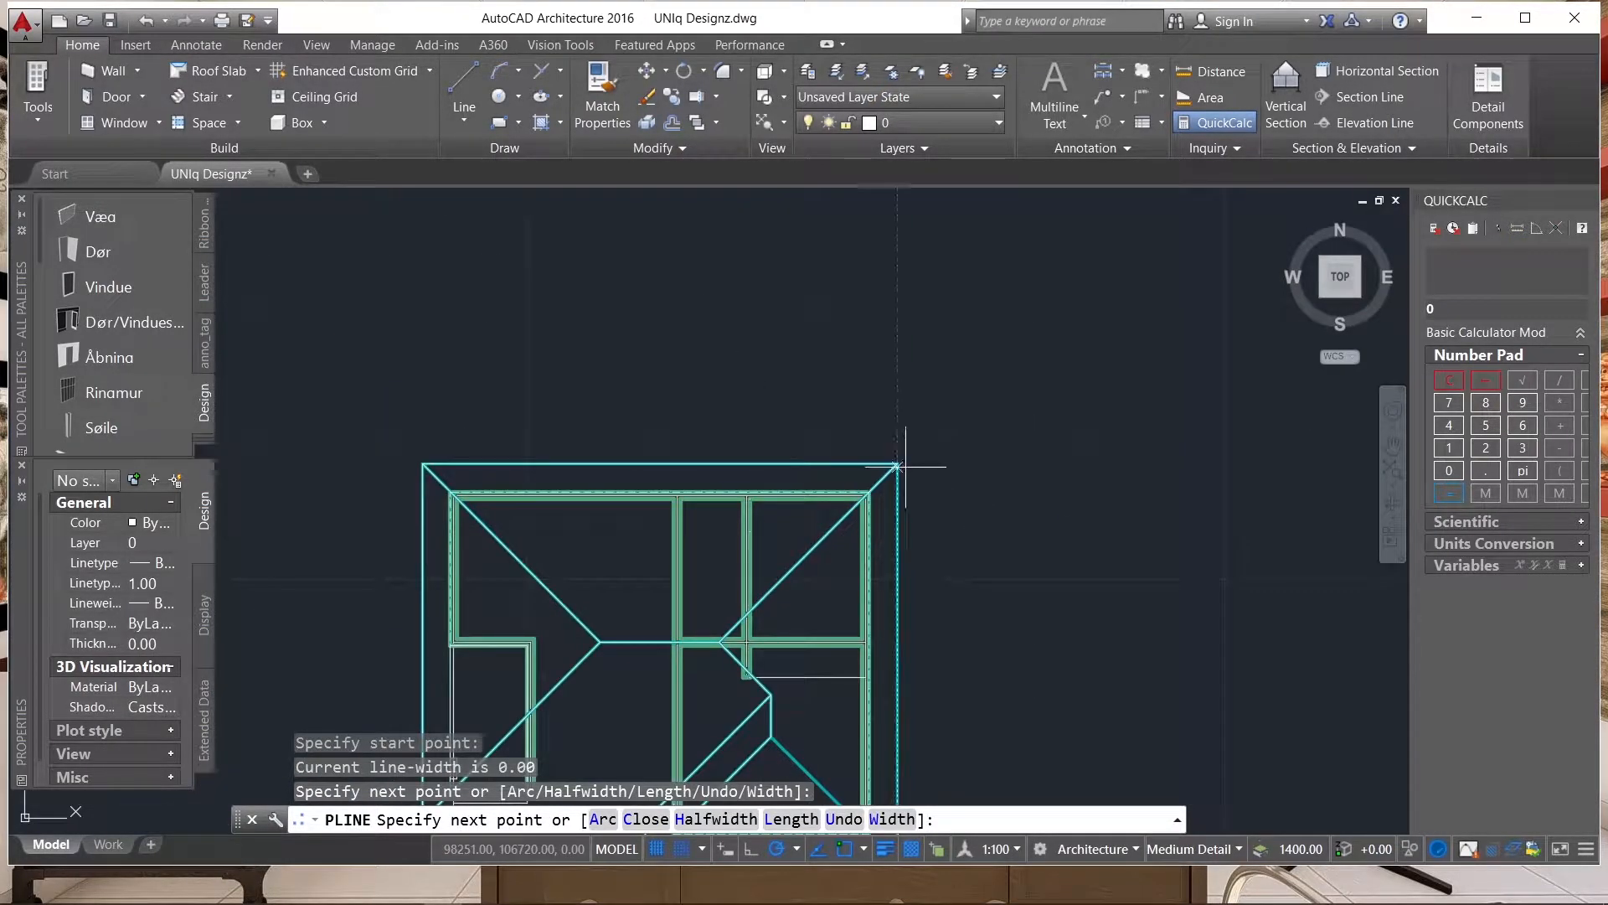
pyautogui.click(899, 460)
pyautogui.scroll(-4, 905, 453)
pyautogui.press('Return')
# Draw a polyline along the last hip, from the lower-right eave corner to the projecting room's hip apex.
pyautogui.scroll(6, 902, 632)
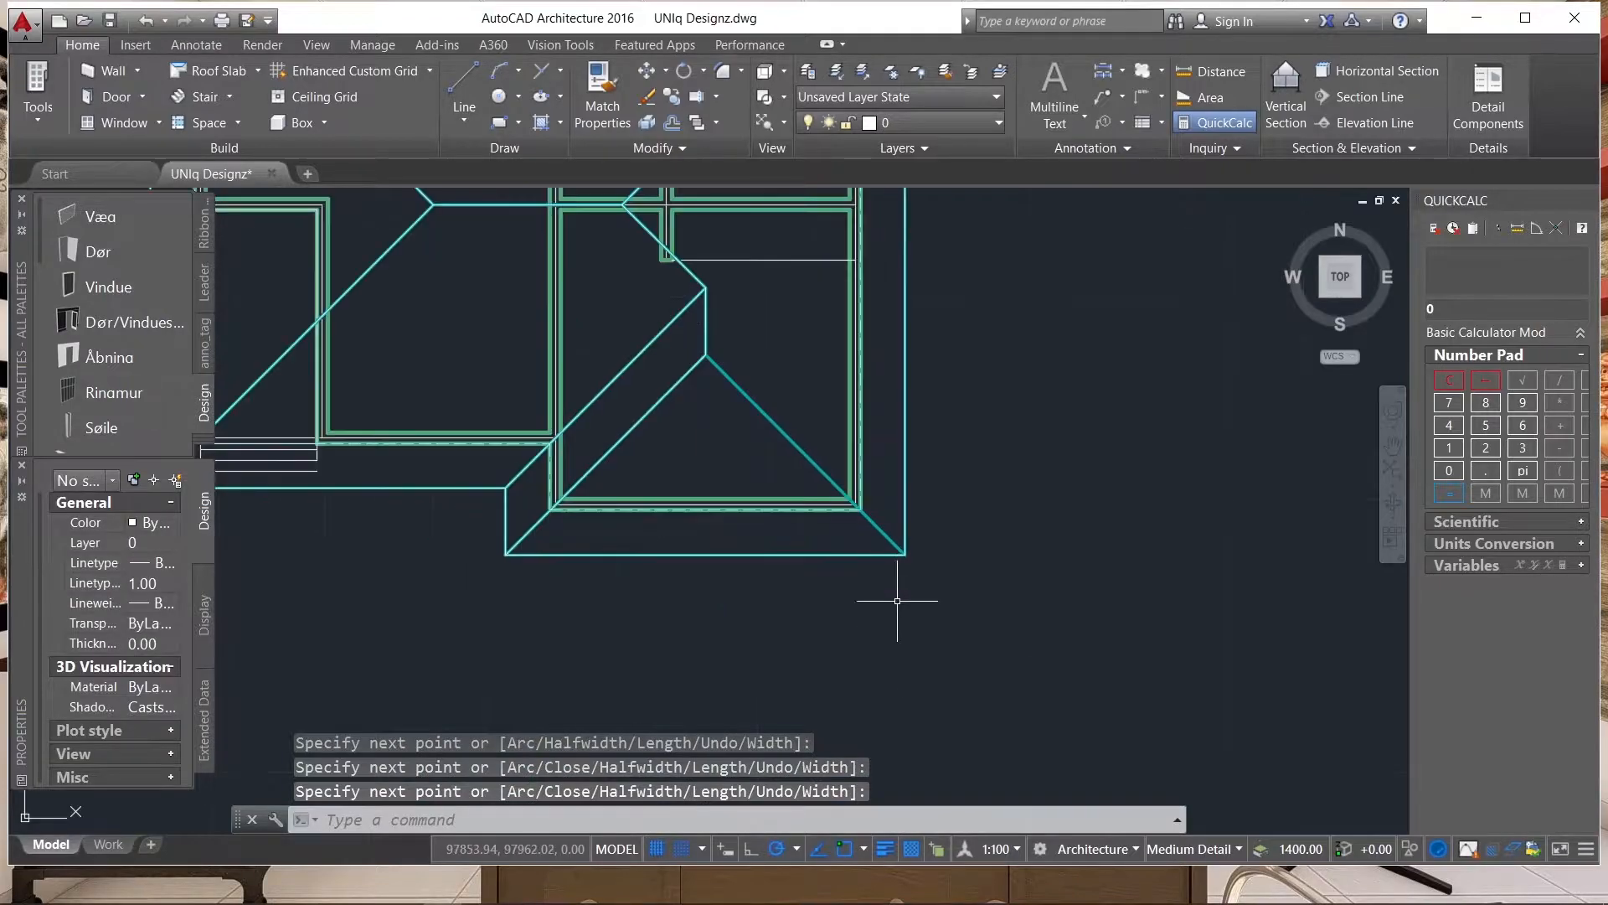
pyautogui.press('Return')
pyautogui.click(905, 554)
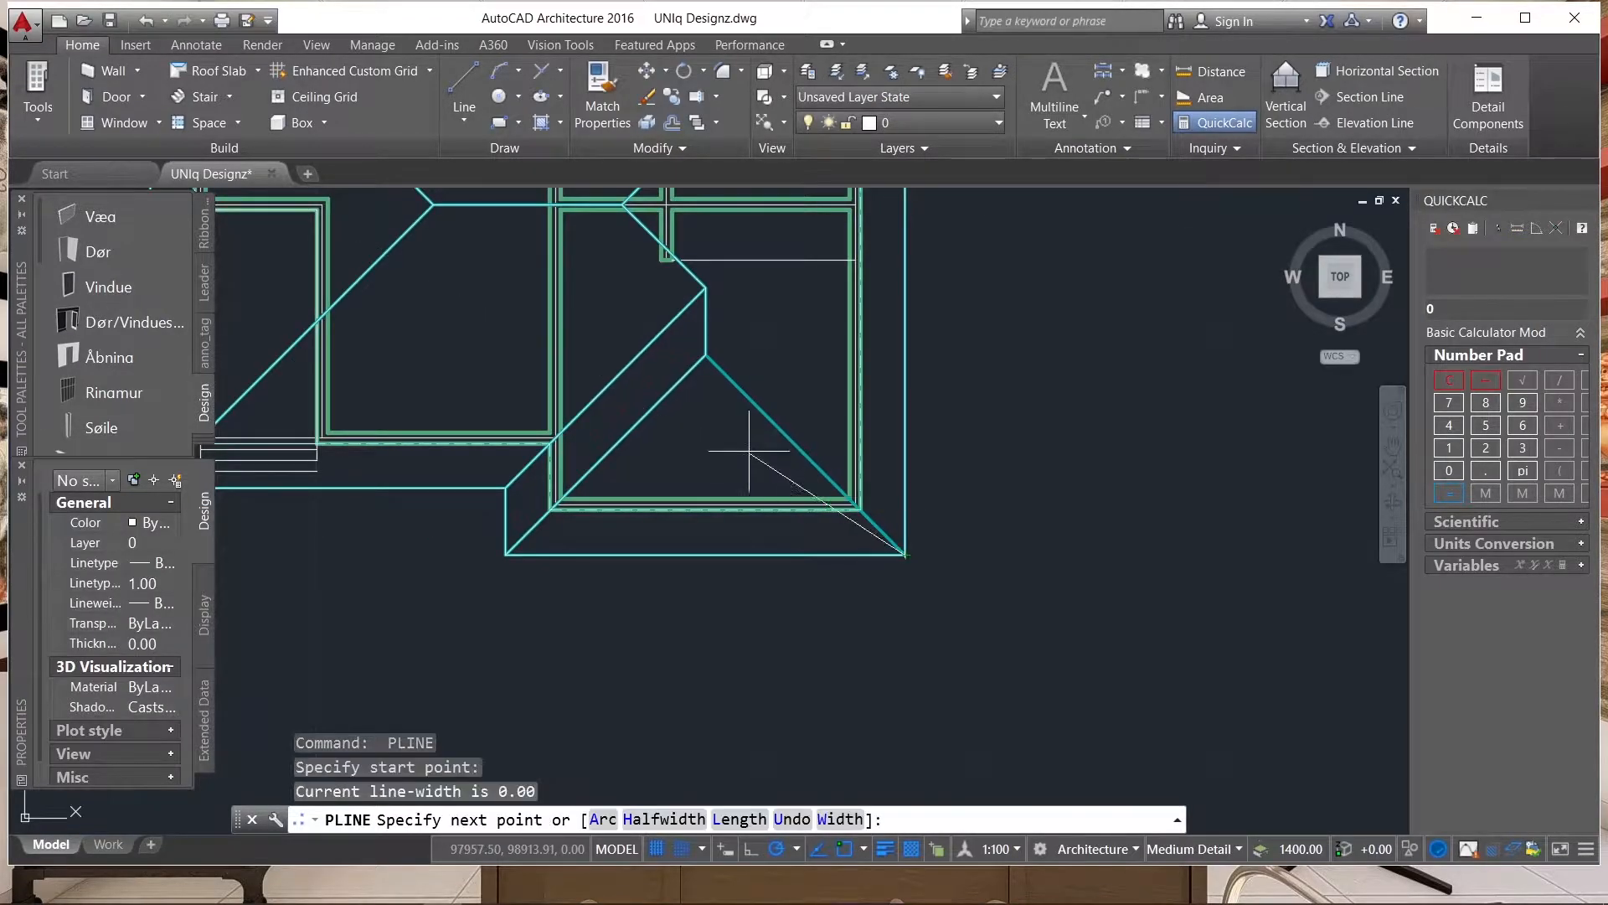
pyautogui.click(705, 356)
pyautogui.scroll(-5, 921, 517)
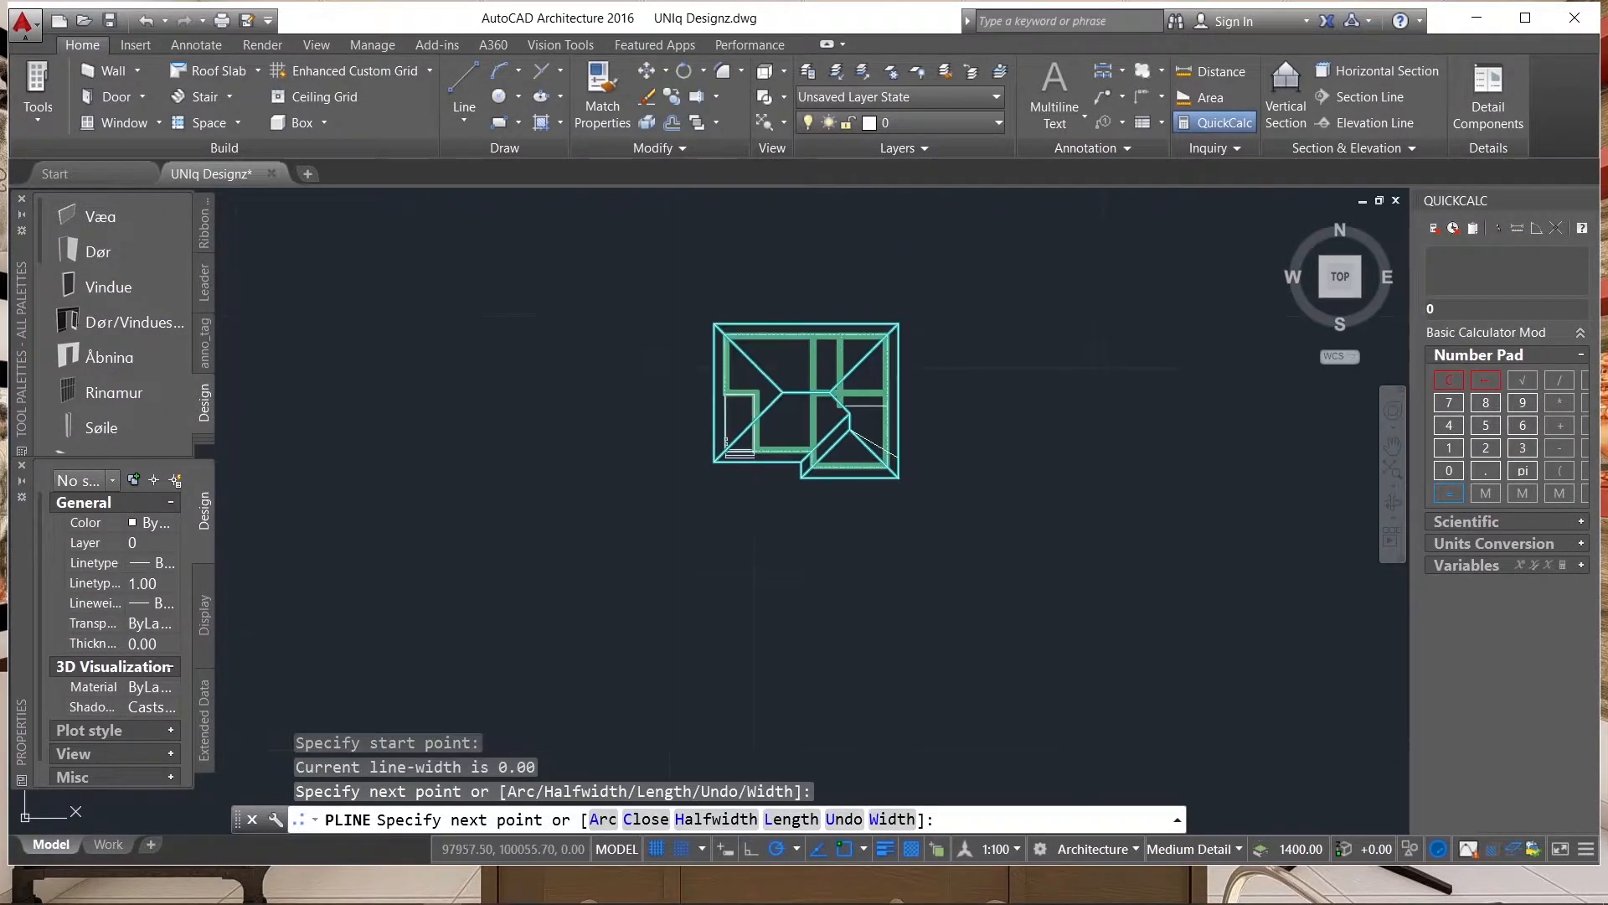
pyautogui.press('Return')
pyautogui.scroll(4, 807, 362)
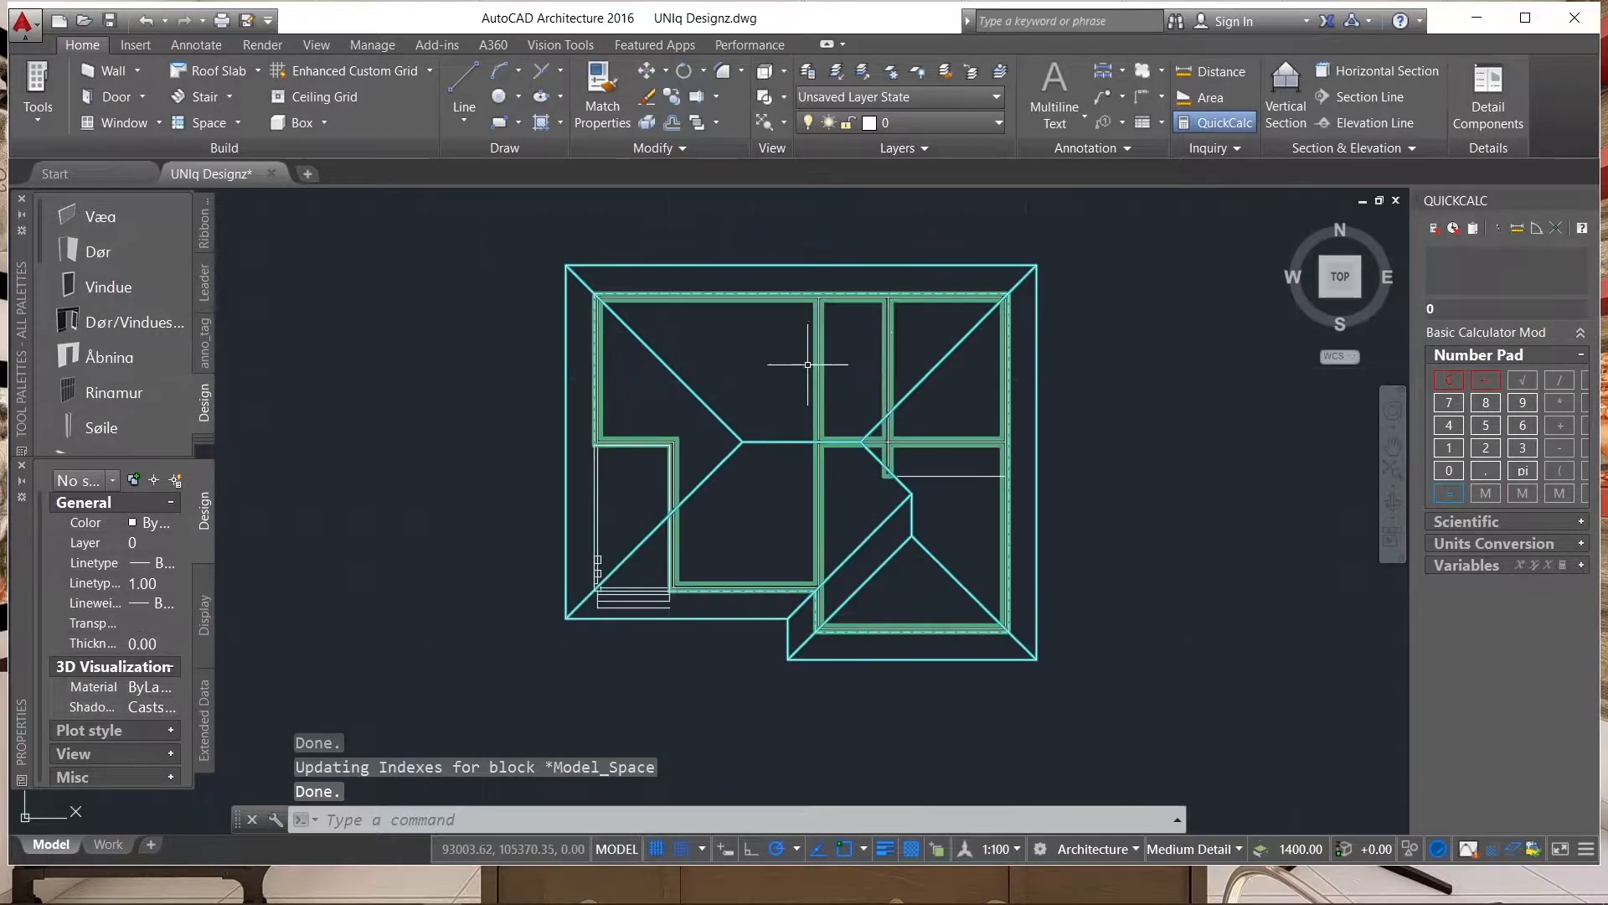
# Copy the whole floor plan with its roof and polylines twice, placing both copies in a horizontal row left of the original.
pyautogui.scroll(-5, 1081, 264)
pyautogui.click(1104, 239)
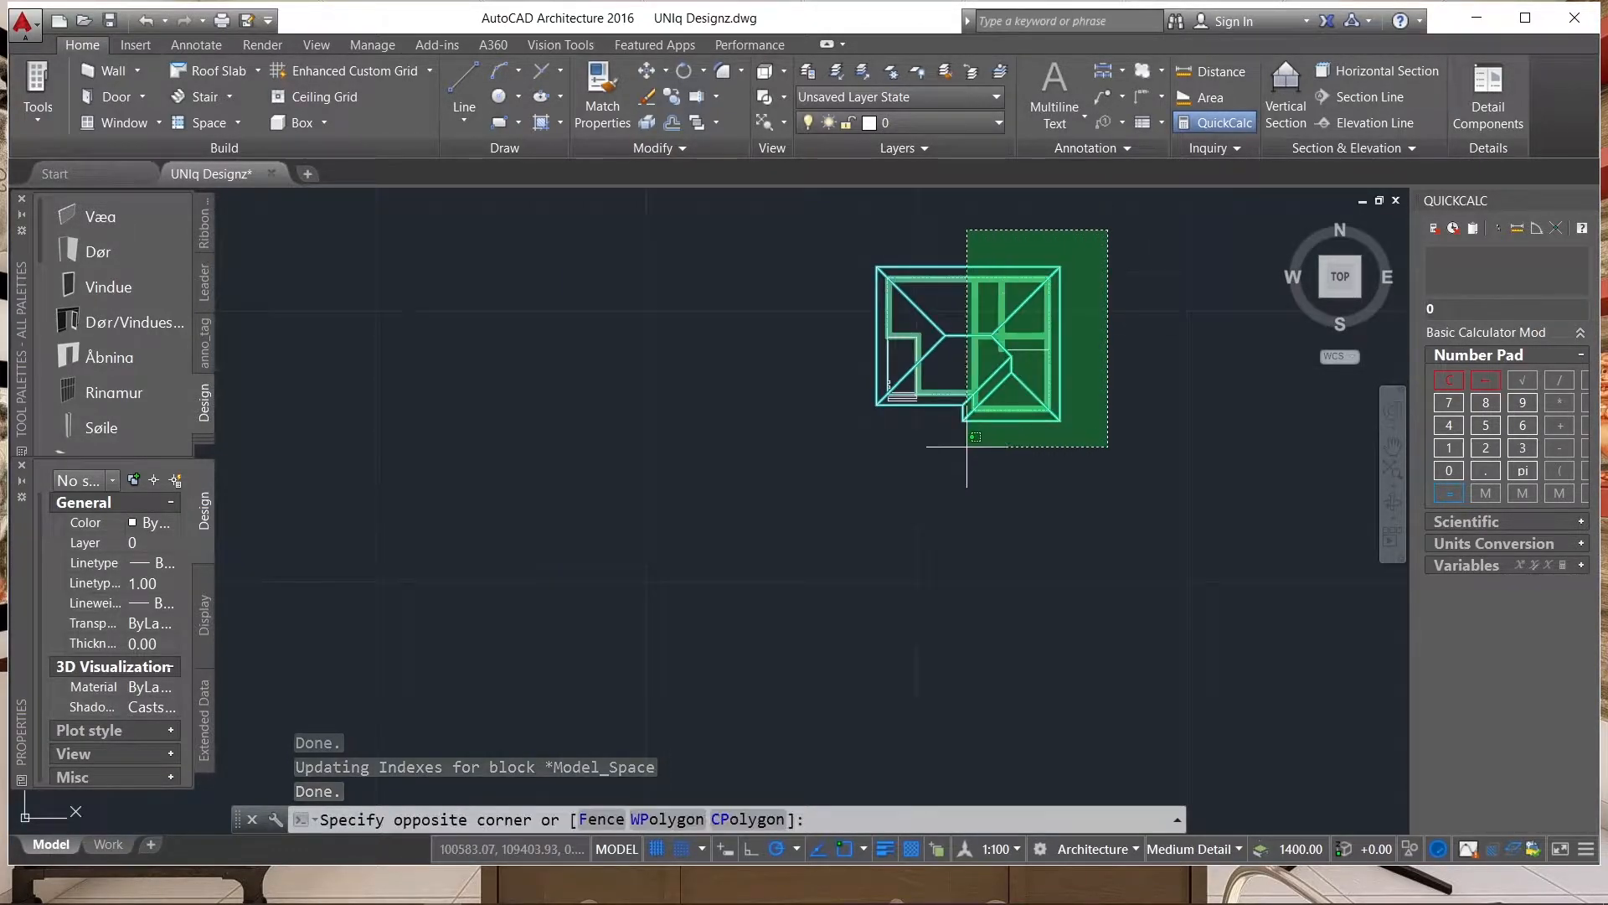
pyautogui.click(939, 486)
pyautogui.write('co')
pyautogui.press('Return')
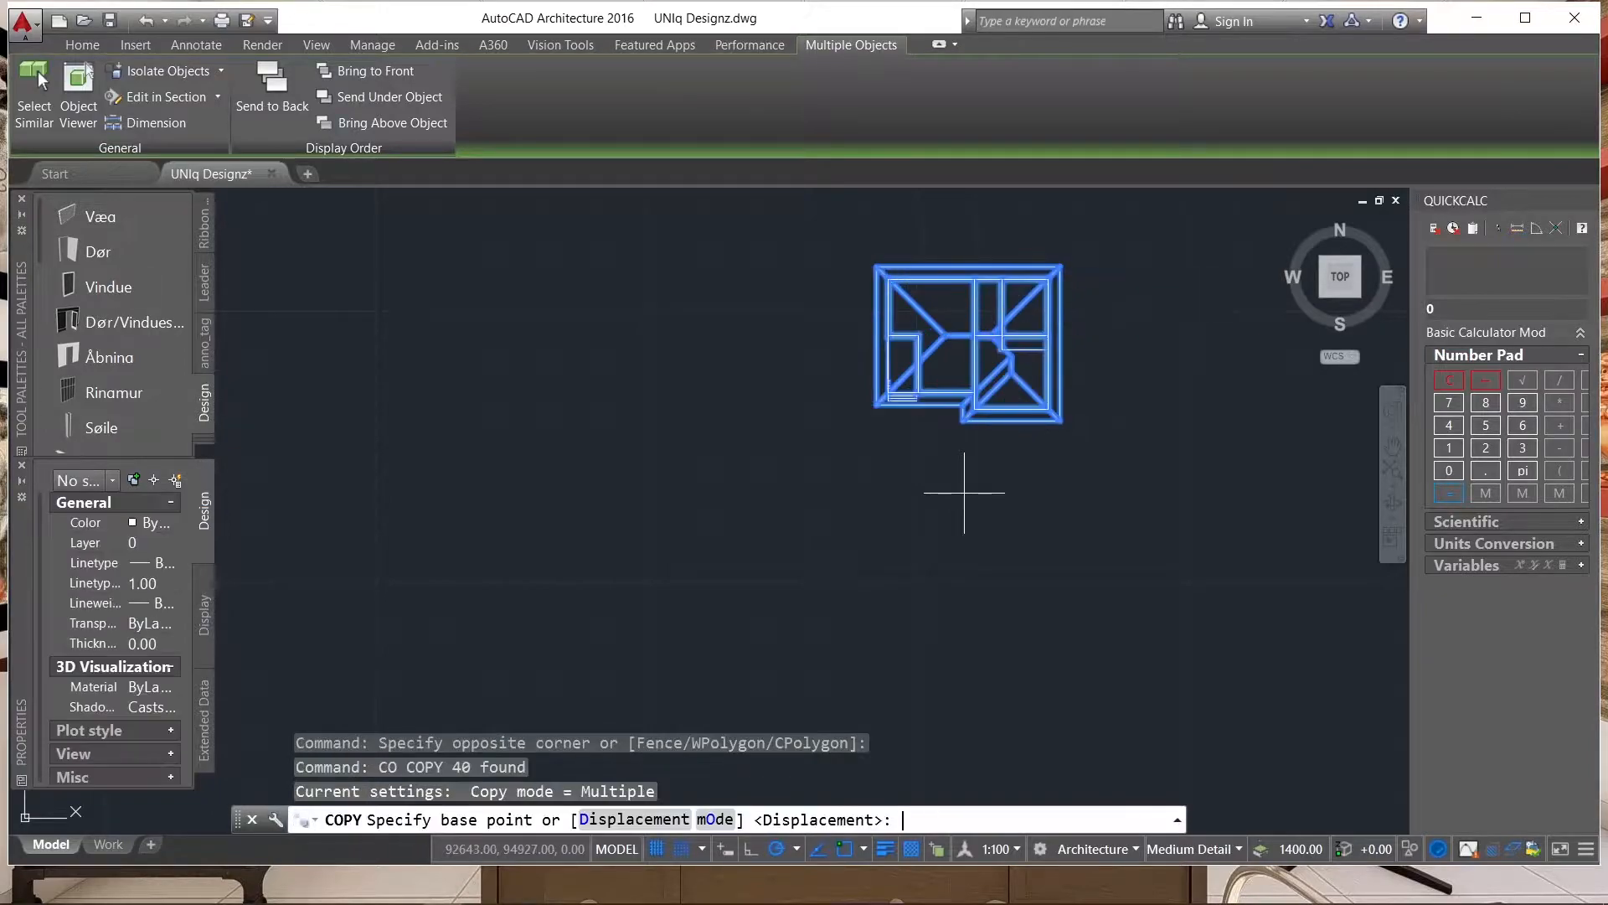
pyautogui.scroll(-2, 1082, 484)
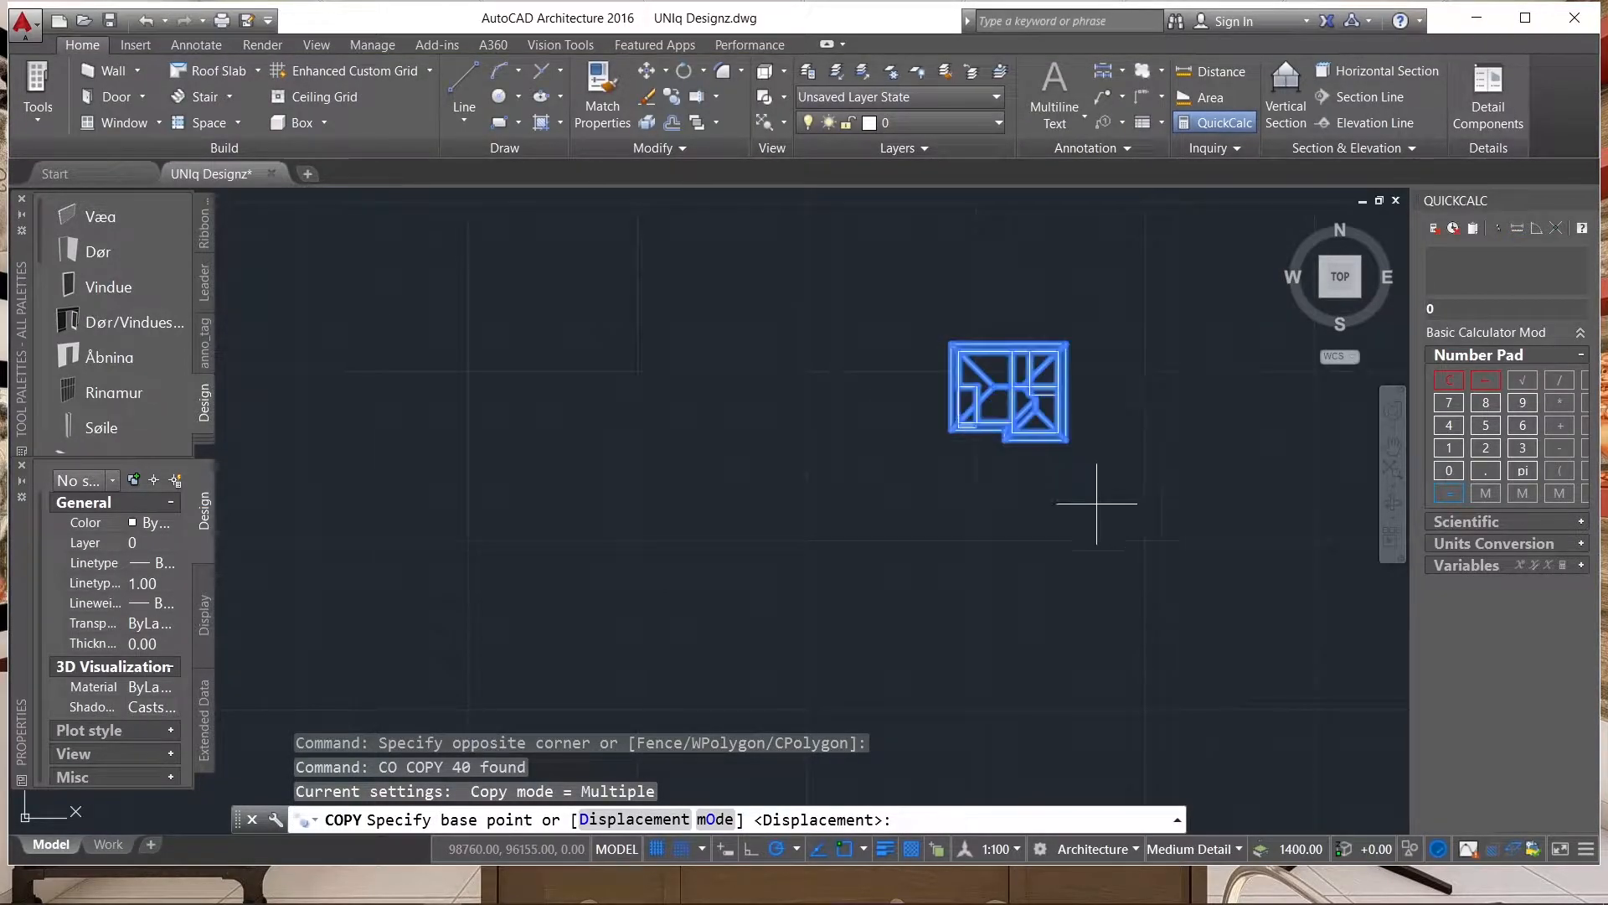
pyautogui.click(1037, 527)
pyautogui.click(813, 528)
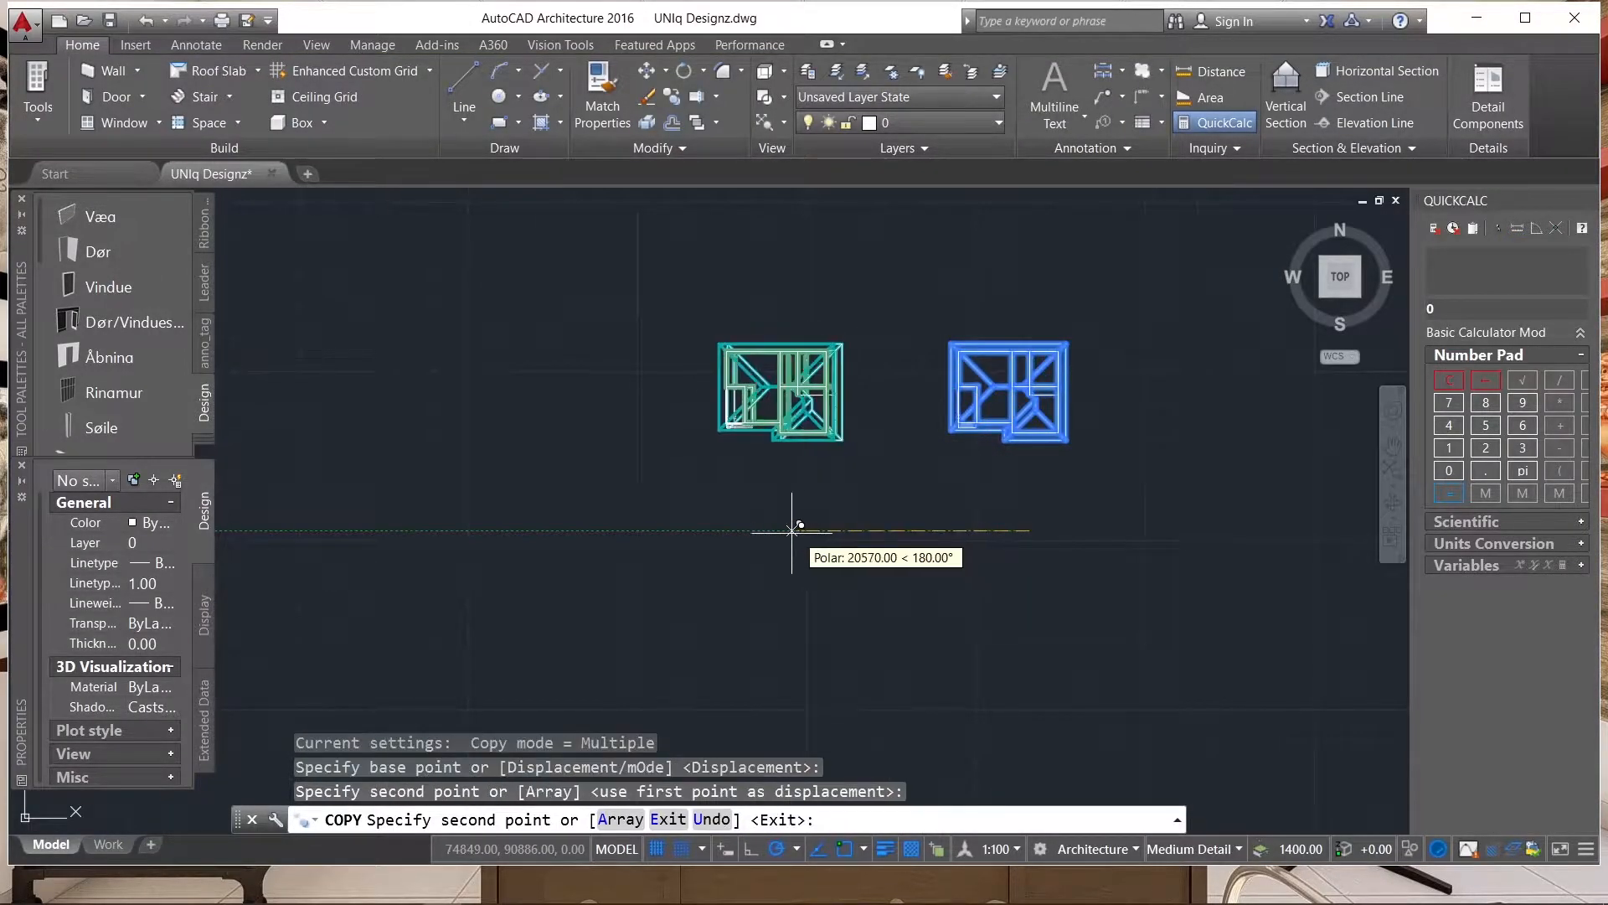
pyautogui.click(631, 528)
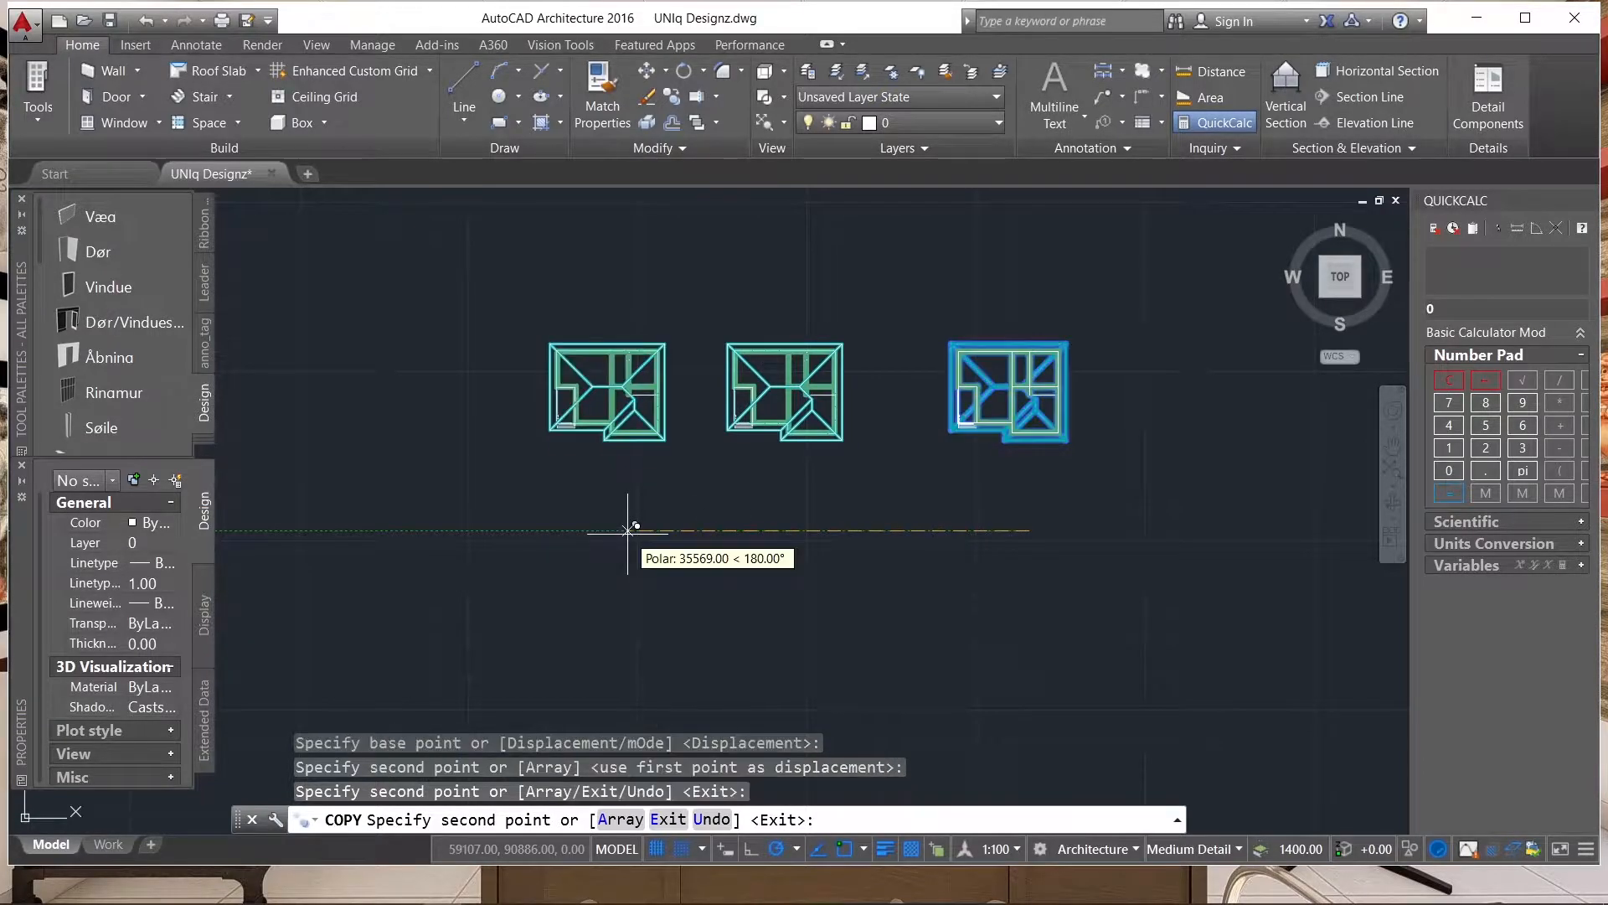
pyautogui.press('Escape')
# Move the leftmost copy of the plan horizontally farther left, away from the middle copy.
pyautogui.click(702, 459)
pyautogui.click(456, 294)
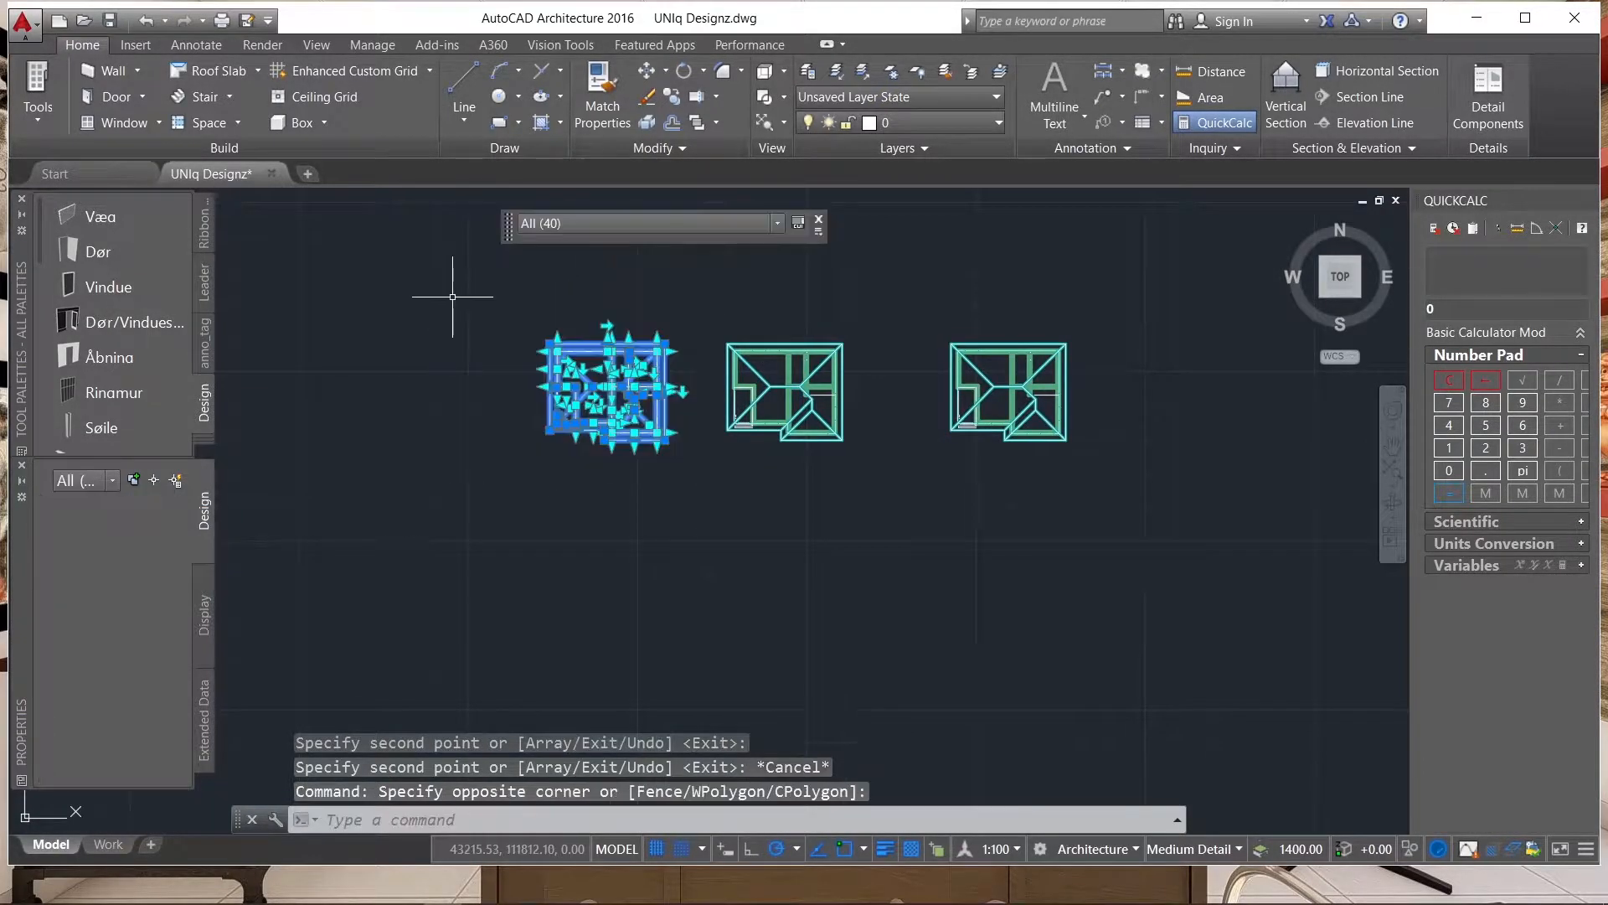
pyautogui.write('m')
pyautogui.press('Return')
pyautogui.click(676, 501)
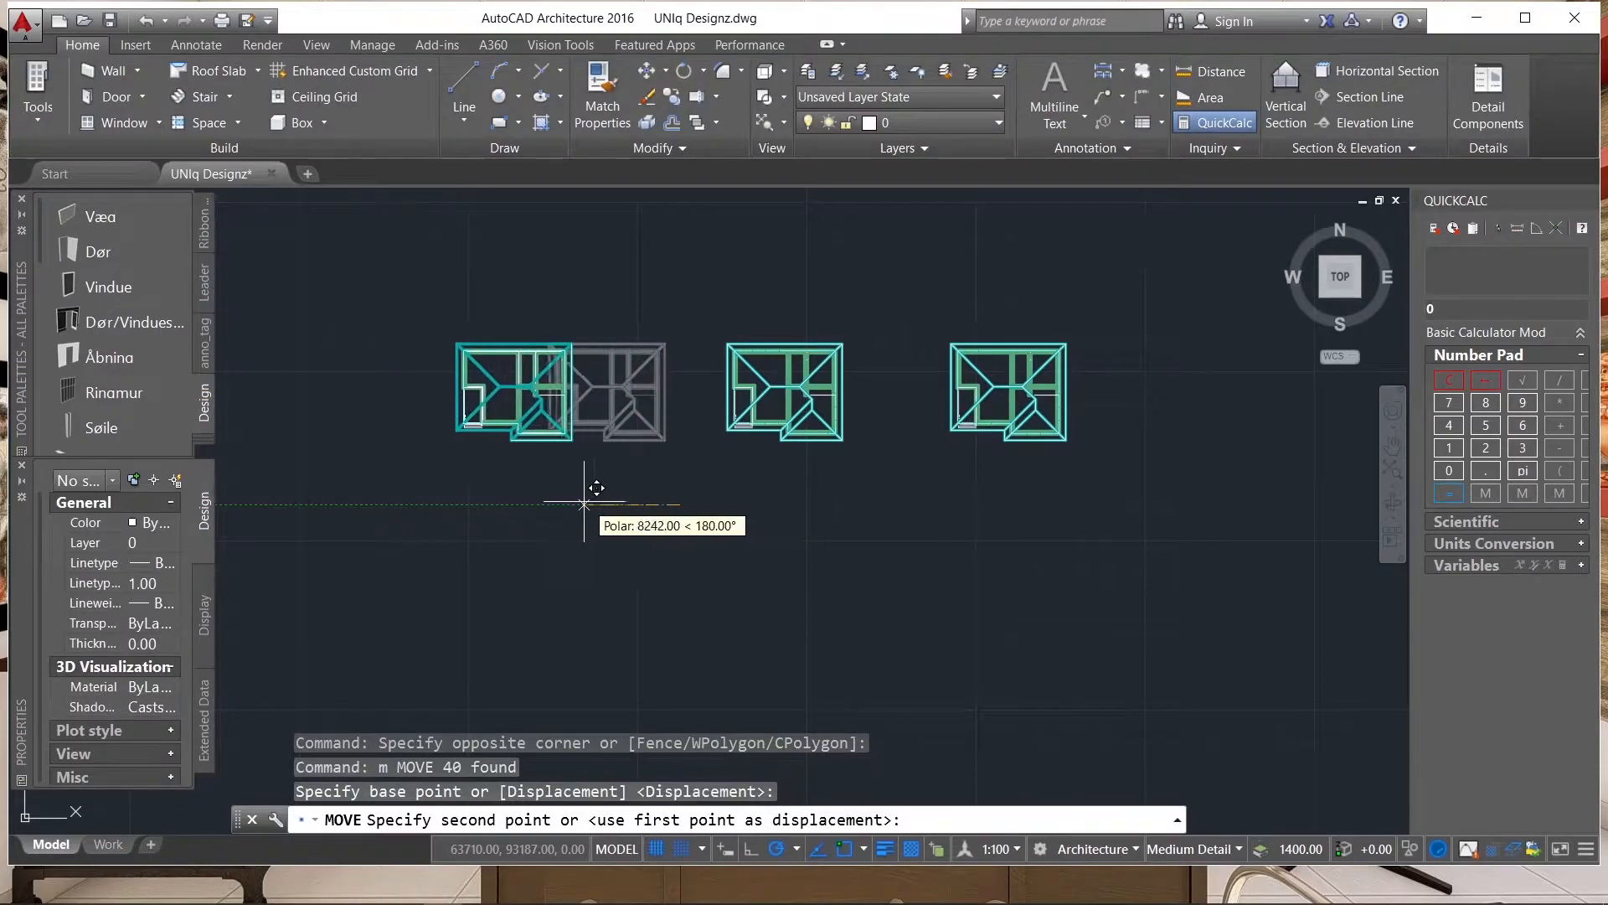
pyautogui.click(575, 501)
# Move the middle copy of the plan slightly left to even out the spacing between the three plans.
pyautogui.click(883, 474)
pyautogui.click(693, 312)
pyautogui.write('m')
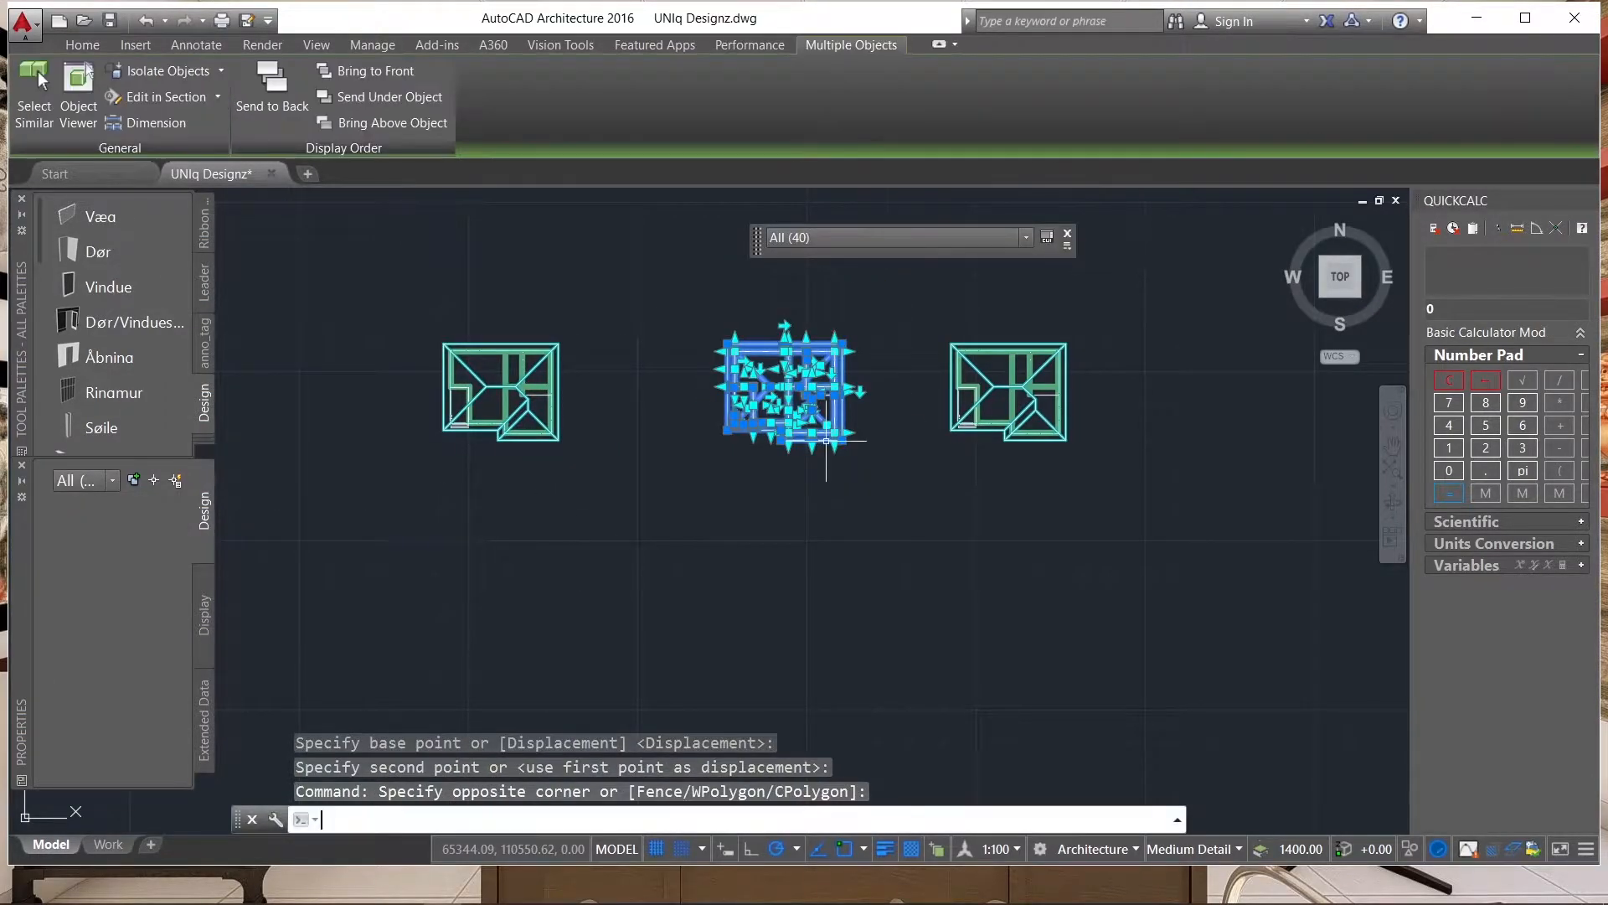
pyautogui.press('Return')
pyautogui.click(943, 608)
pyautogui.click(911, 601)
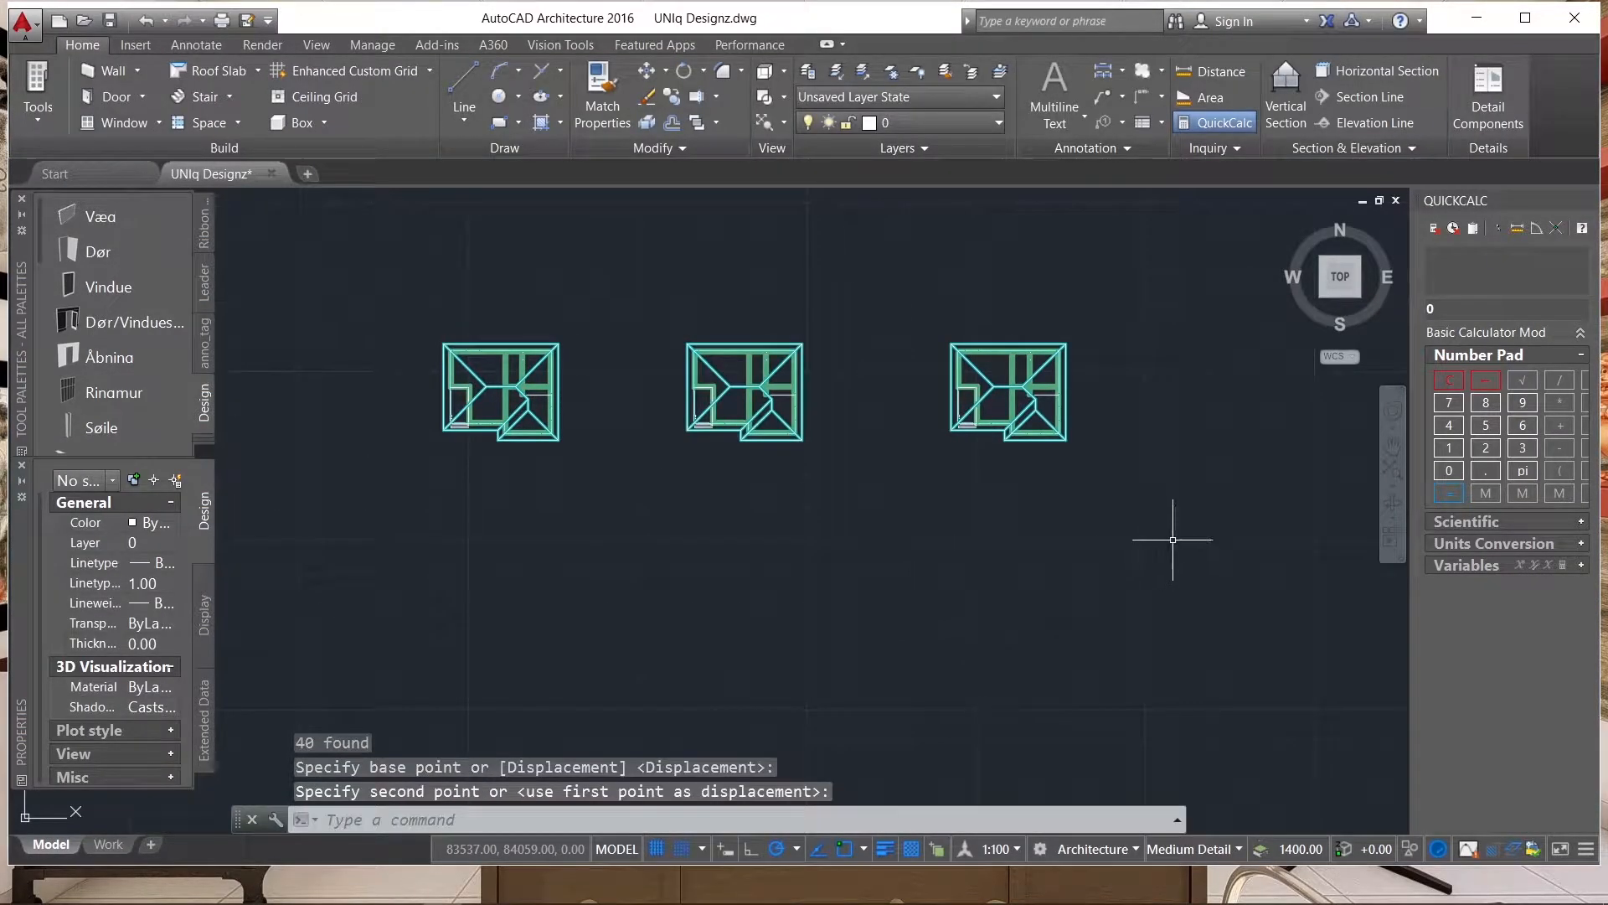
# Delete the roof object from the leftmost copy of the plan.
pyautogui.scroll(-4, 1210, 525)
pyautogui.scroll(2, 1155, 452)
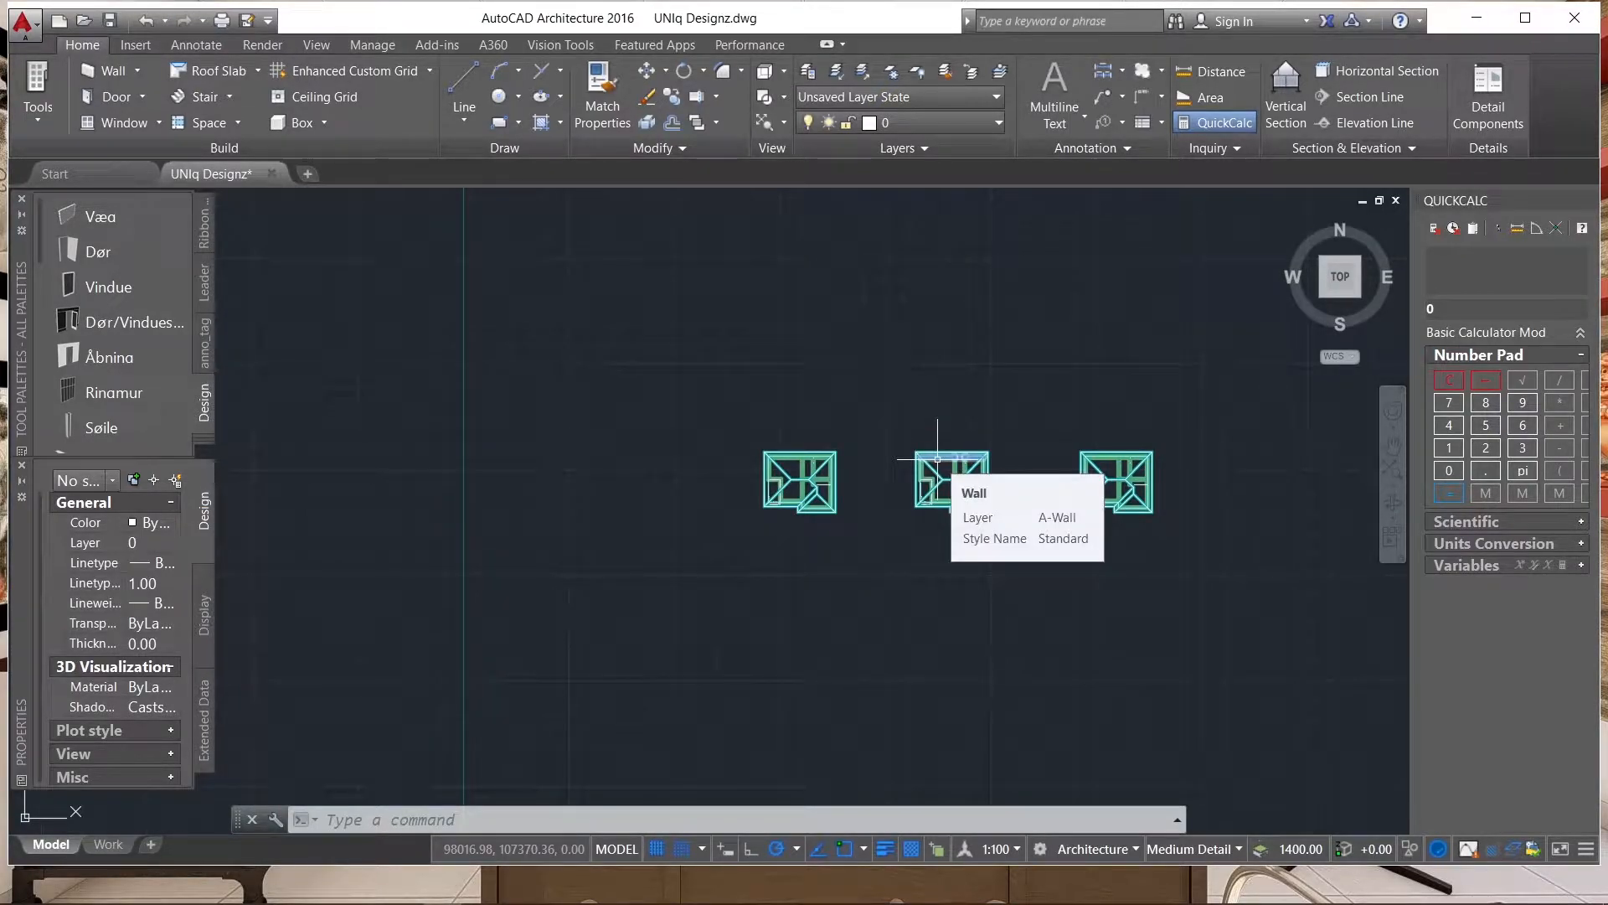
pyautogui.scroll(2, 811, 473)
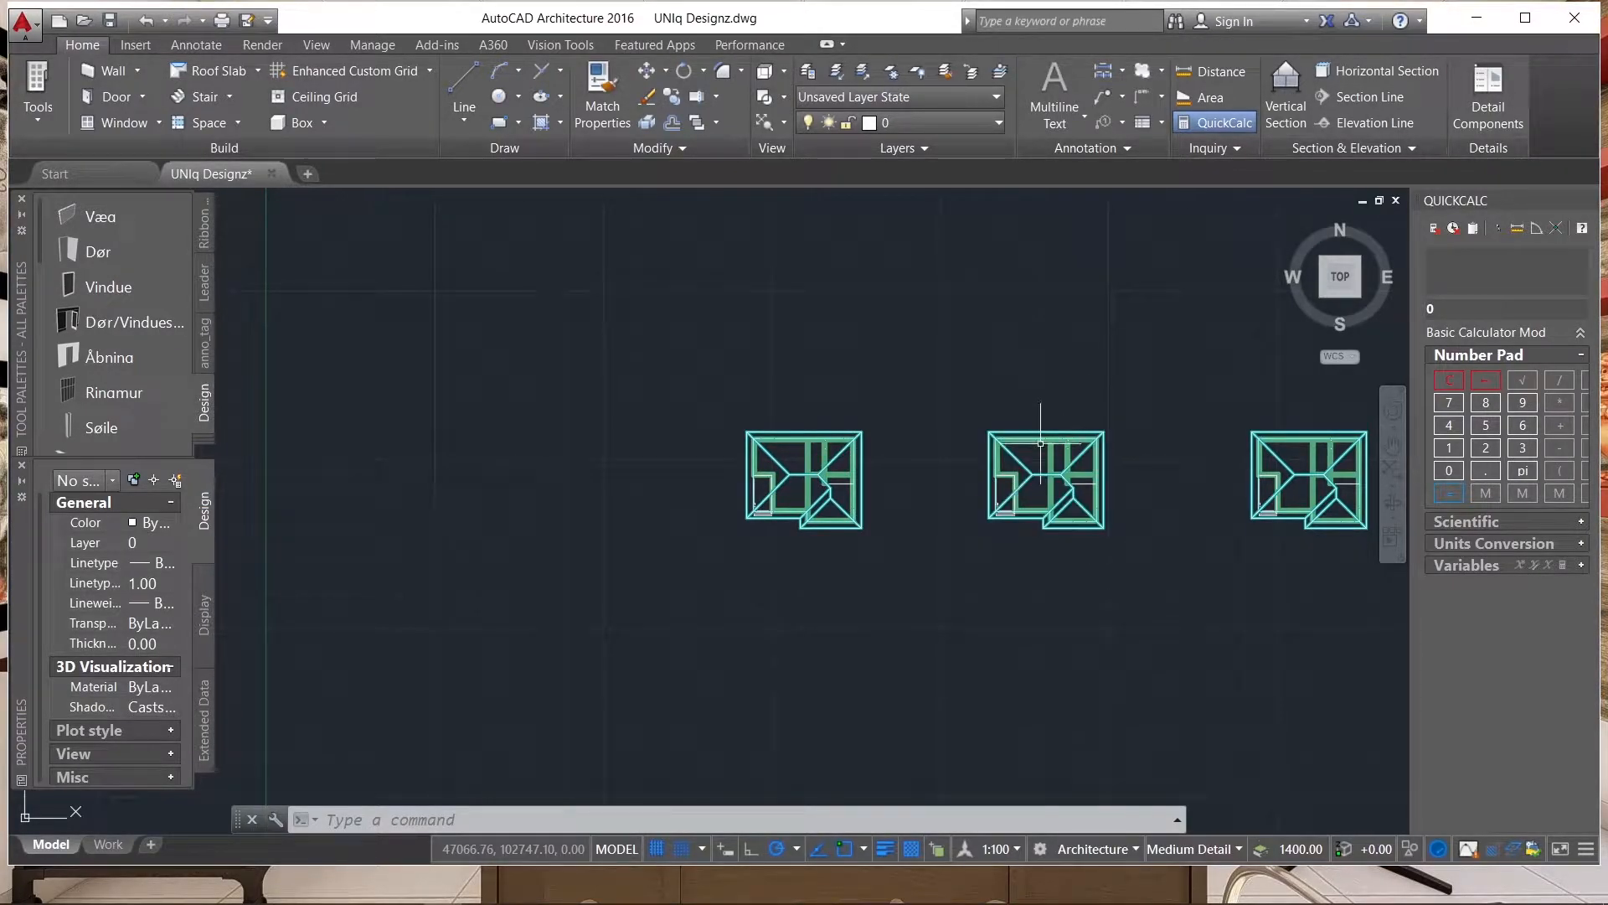
pyautogui.scroll(8, 825, 423)
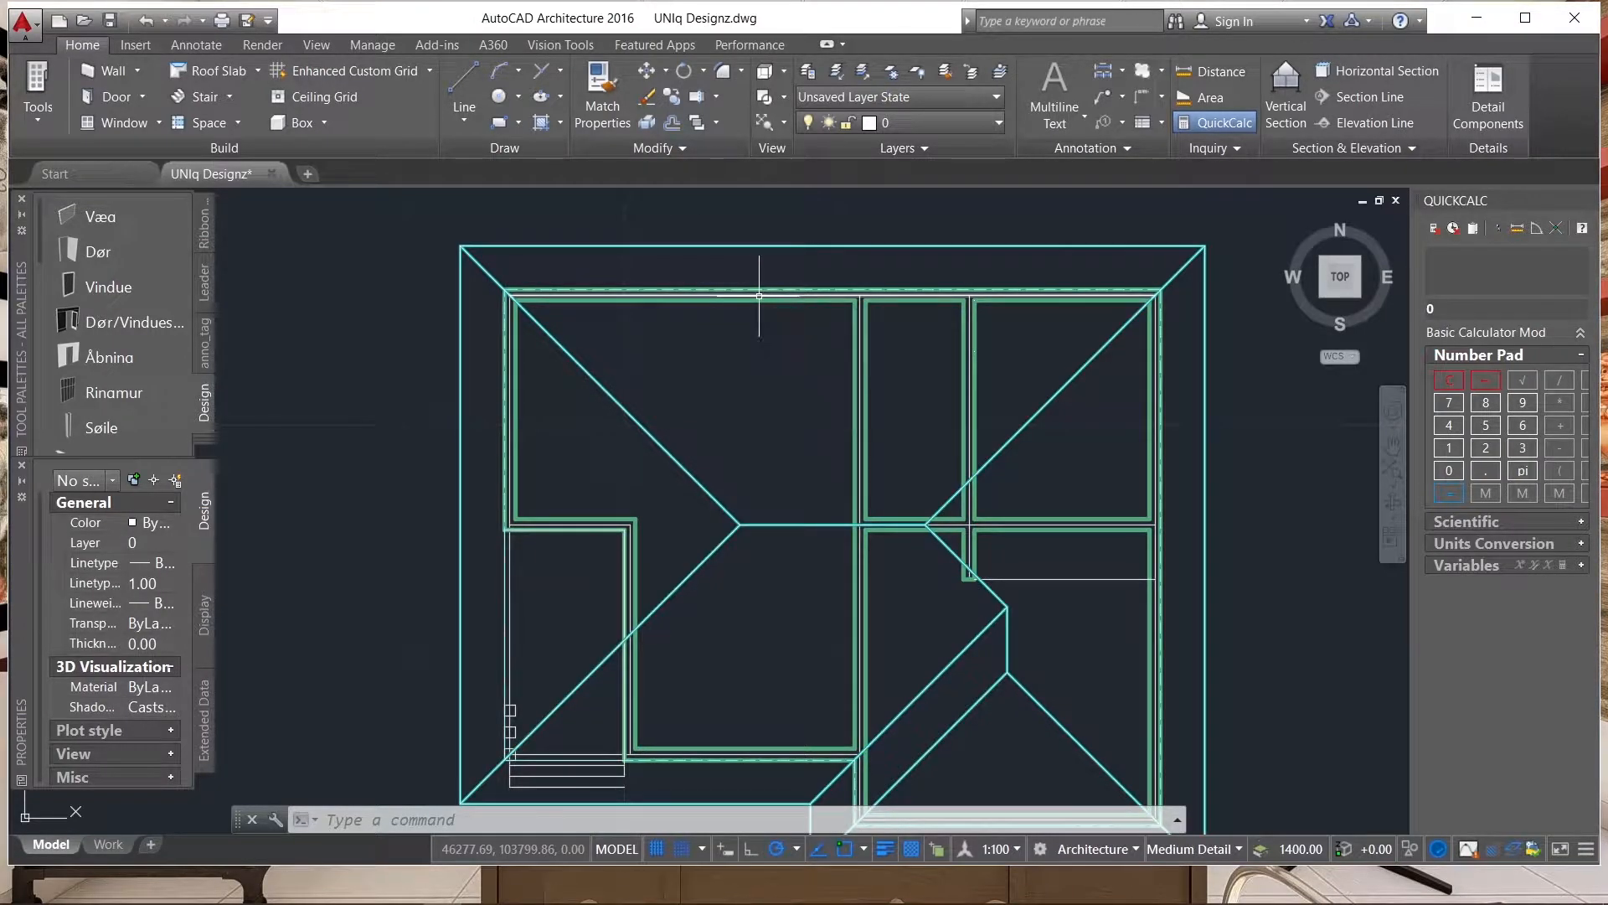
pyautogui.scroll(4, 689, 278)
pyautogui.scroll(-5, 760, 314)
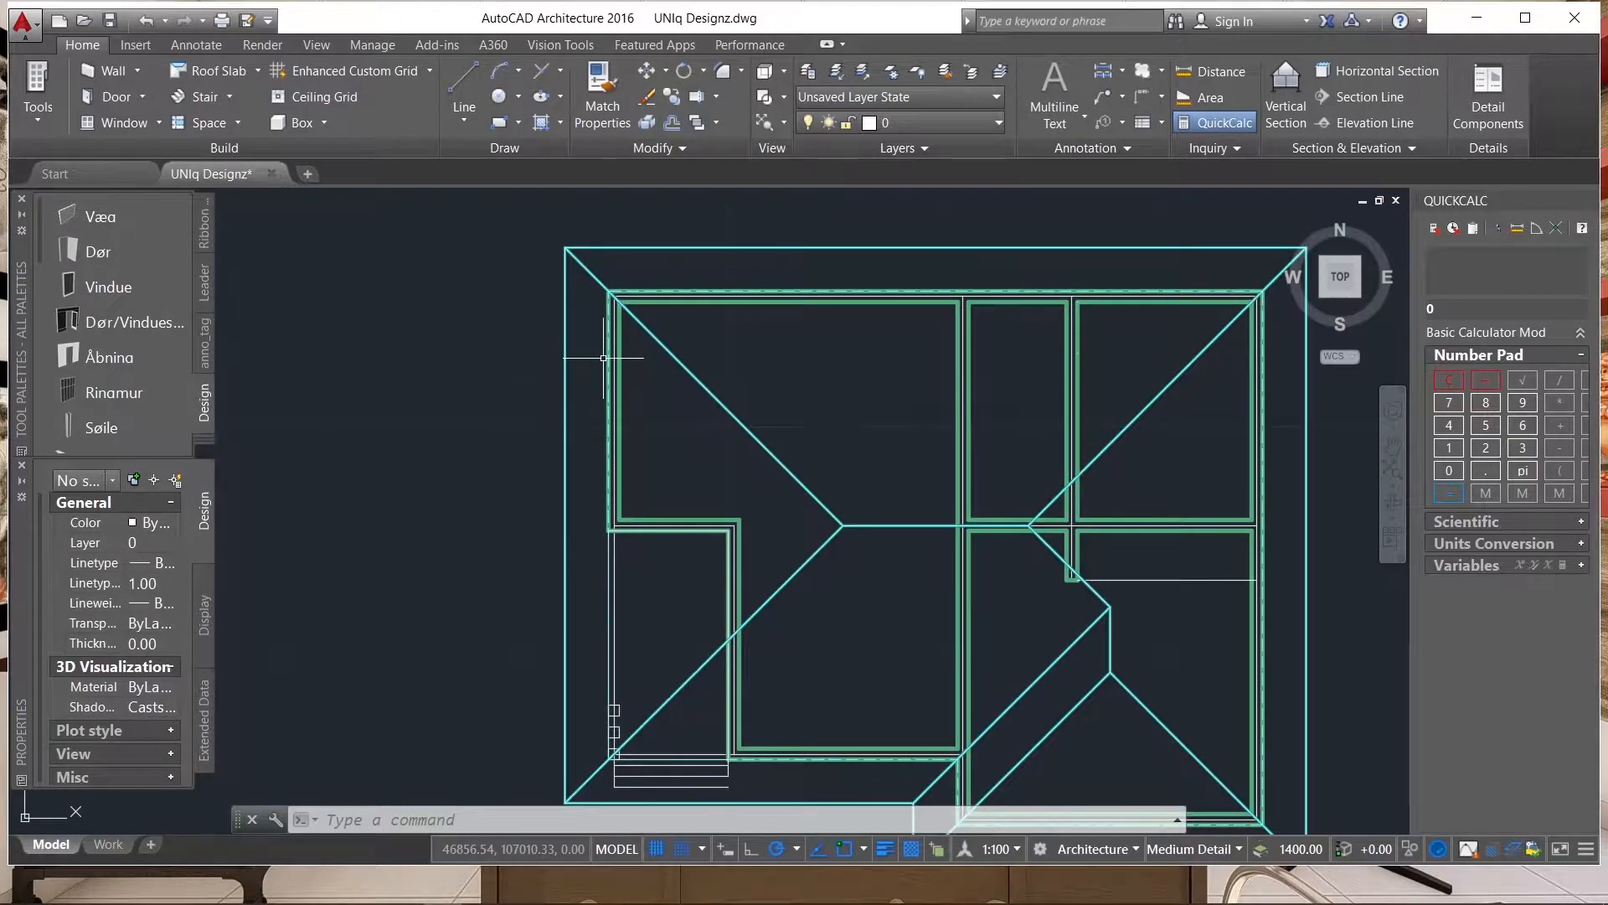
pyautogui.scroll(5, 601, 358)
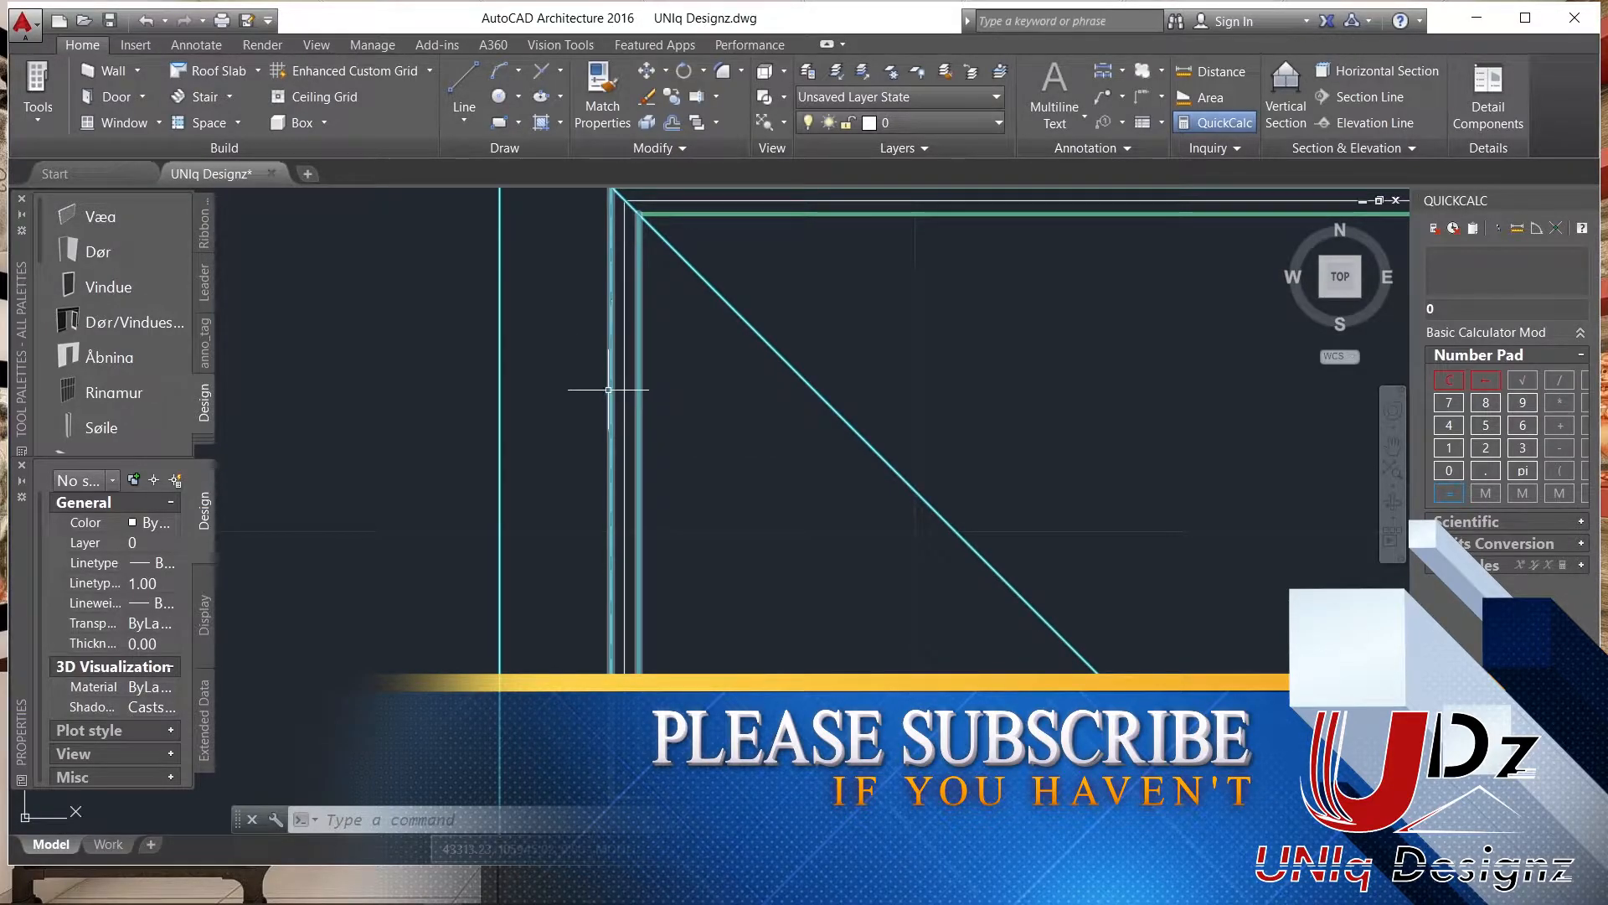
pyautogui.click(611, 332)
pyautogui.scroll(-6, 627, 333)
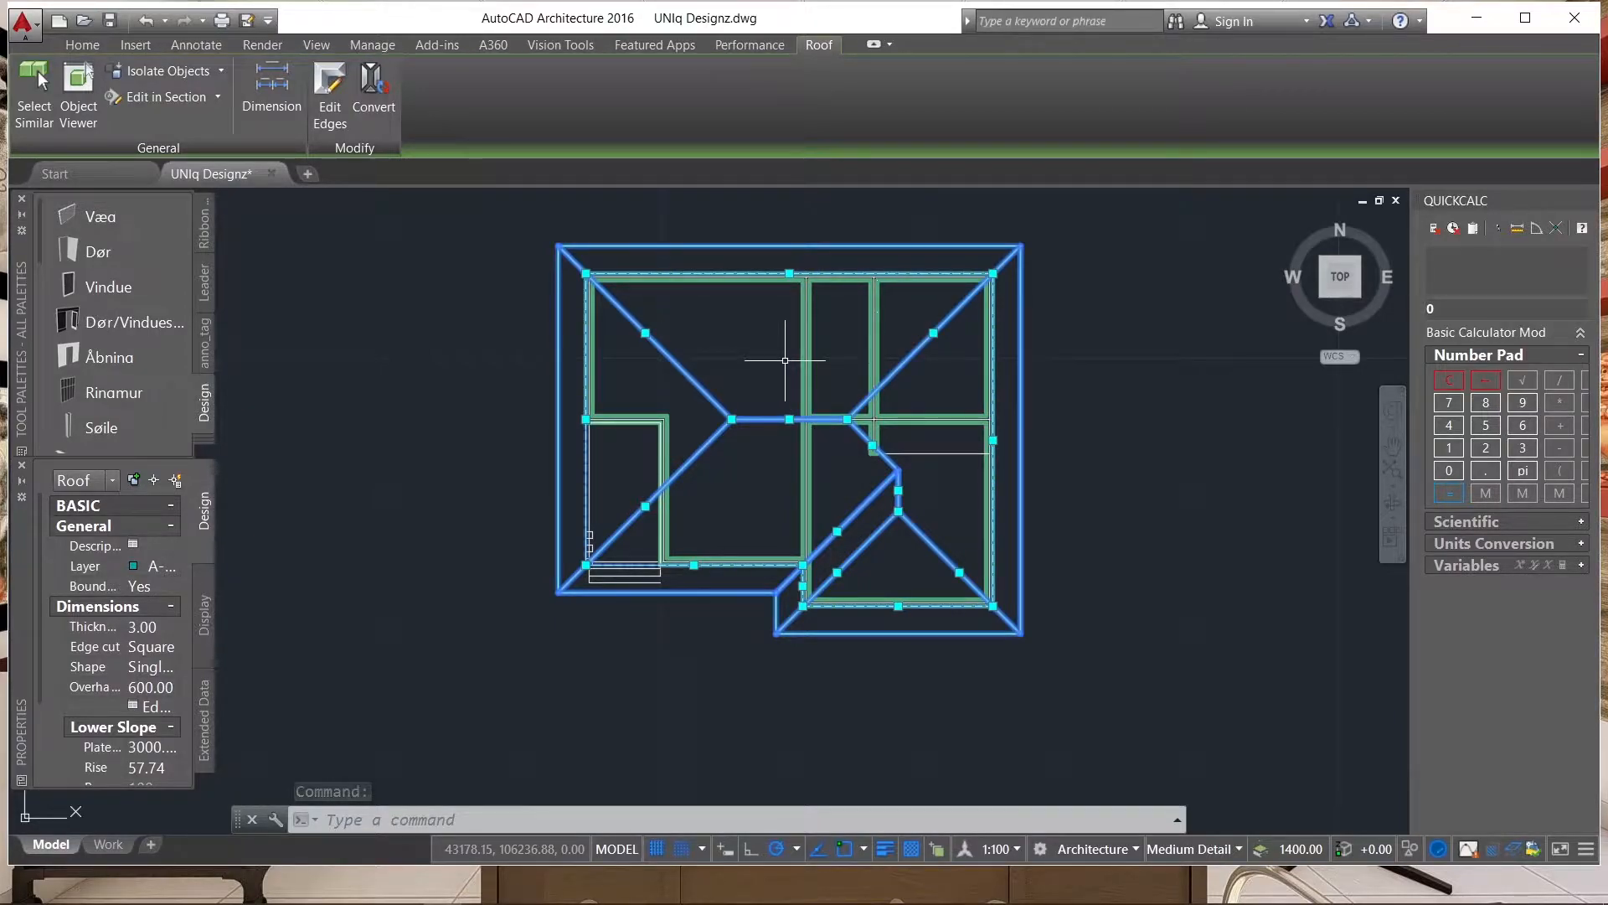
pyautogui.press('Delete')
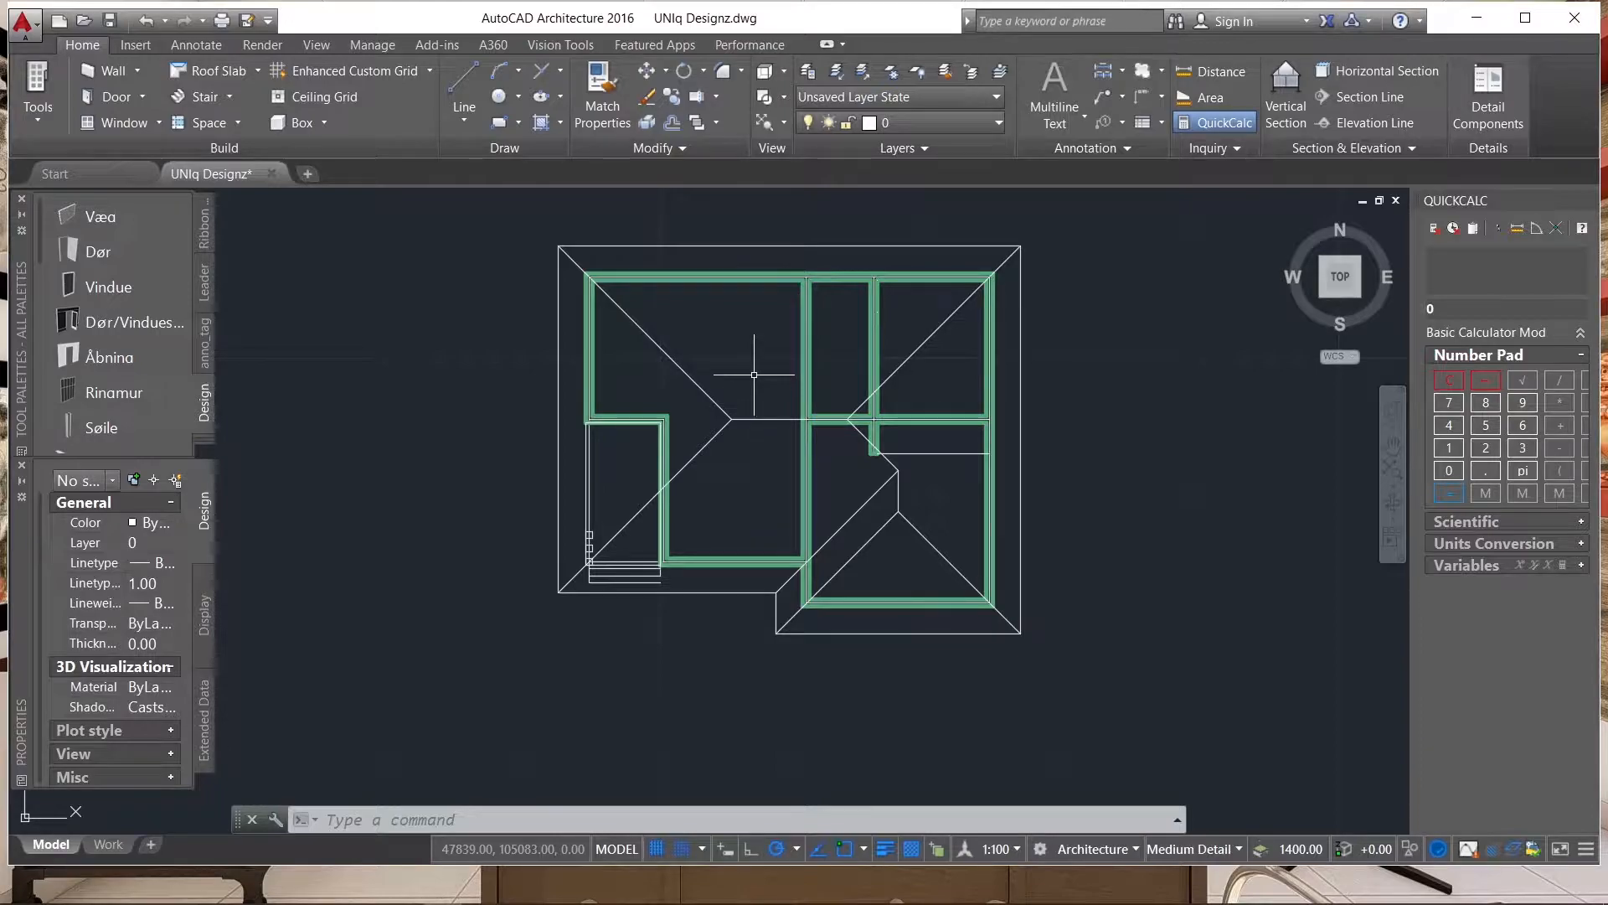
# Explode the five traced roof polylines on the leftmost copy into separate lines.
pyautogui.click(754, 374)
pyautogui.click(730, 453)
pyautogui.scroll(-2, 629, 444)
pyautogui.scroll(8, 628, 439)
pyautogui.click(624, 427)
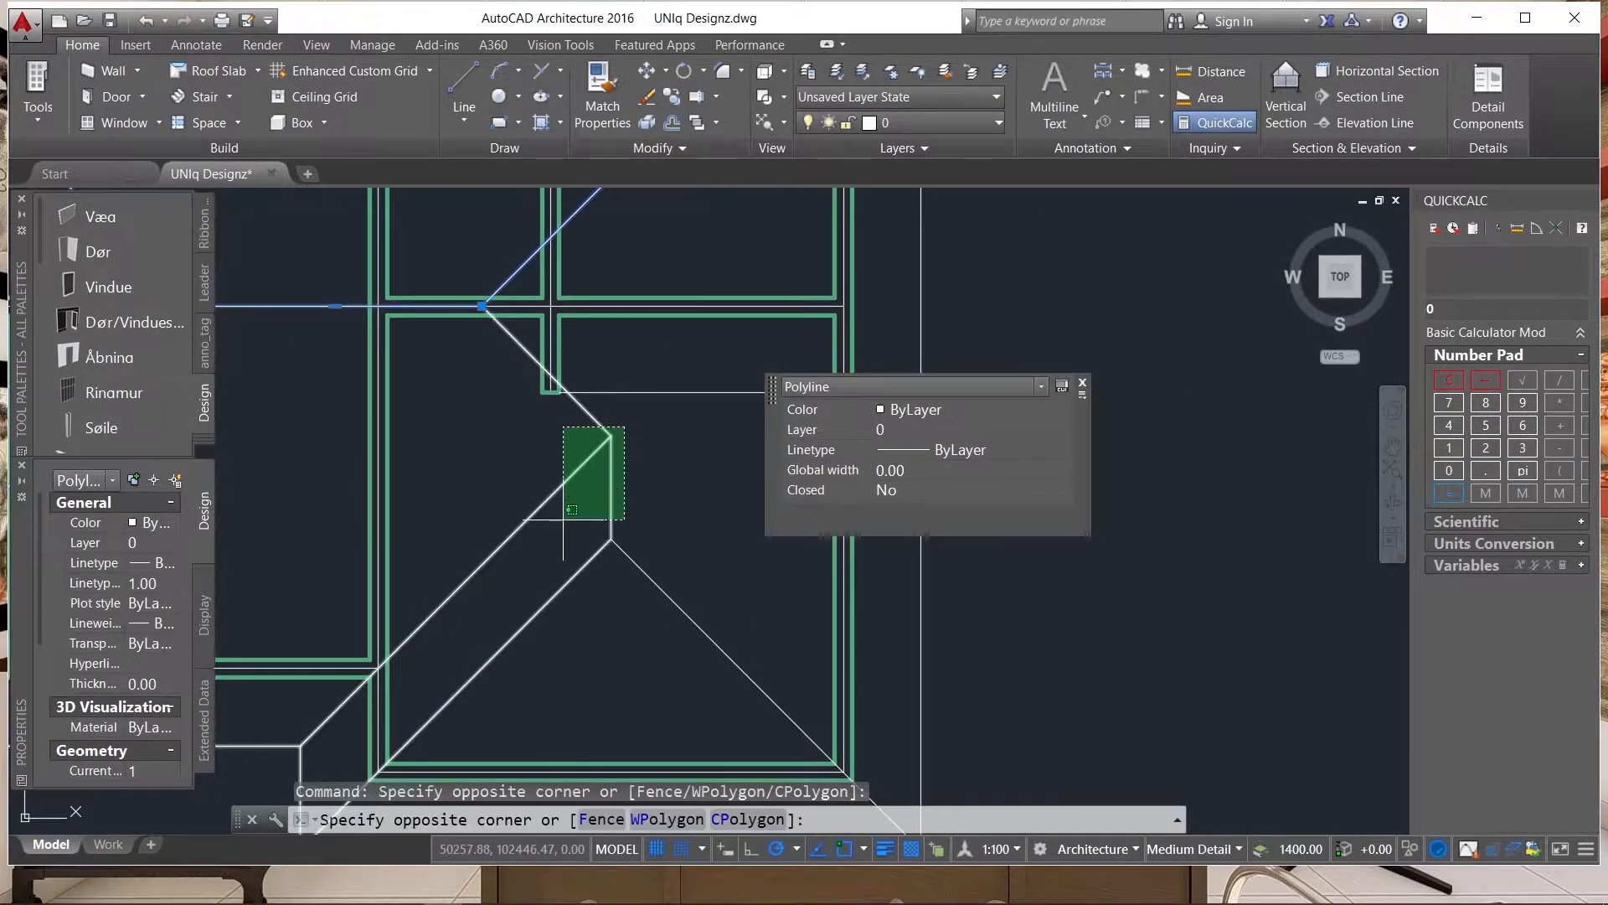
pyautogui.click(563, 519)
pyautogui.click(661, 512)
pyautogui.click(555, 575)
pyautogui.scroll(-6, 558, 495)
pyautogui.scroll(4, 578, 585)
pyautogui.click(576, 566)
pyautogui.click(556, 593)
pyautogui.scroll(-4, 496, 589)
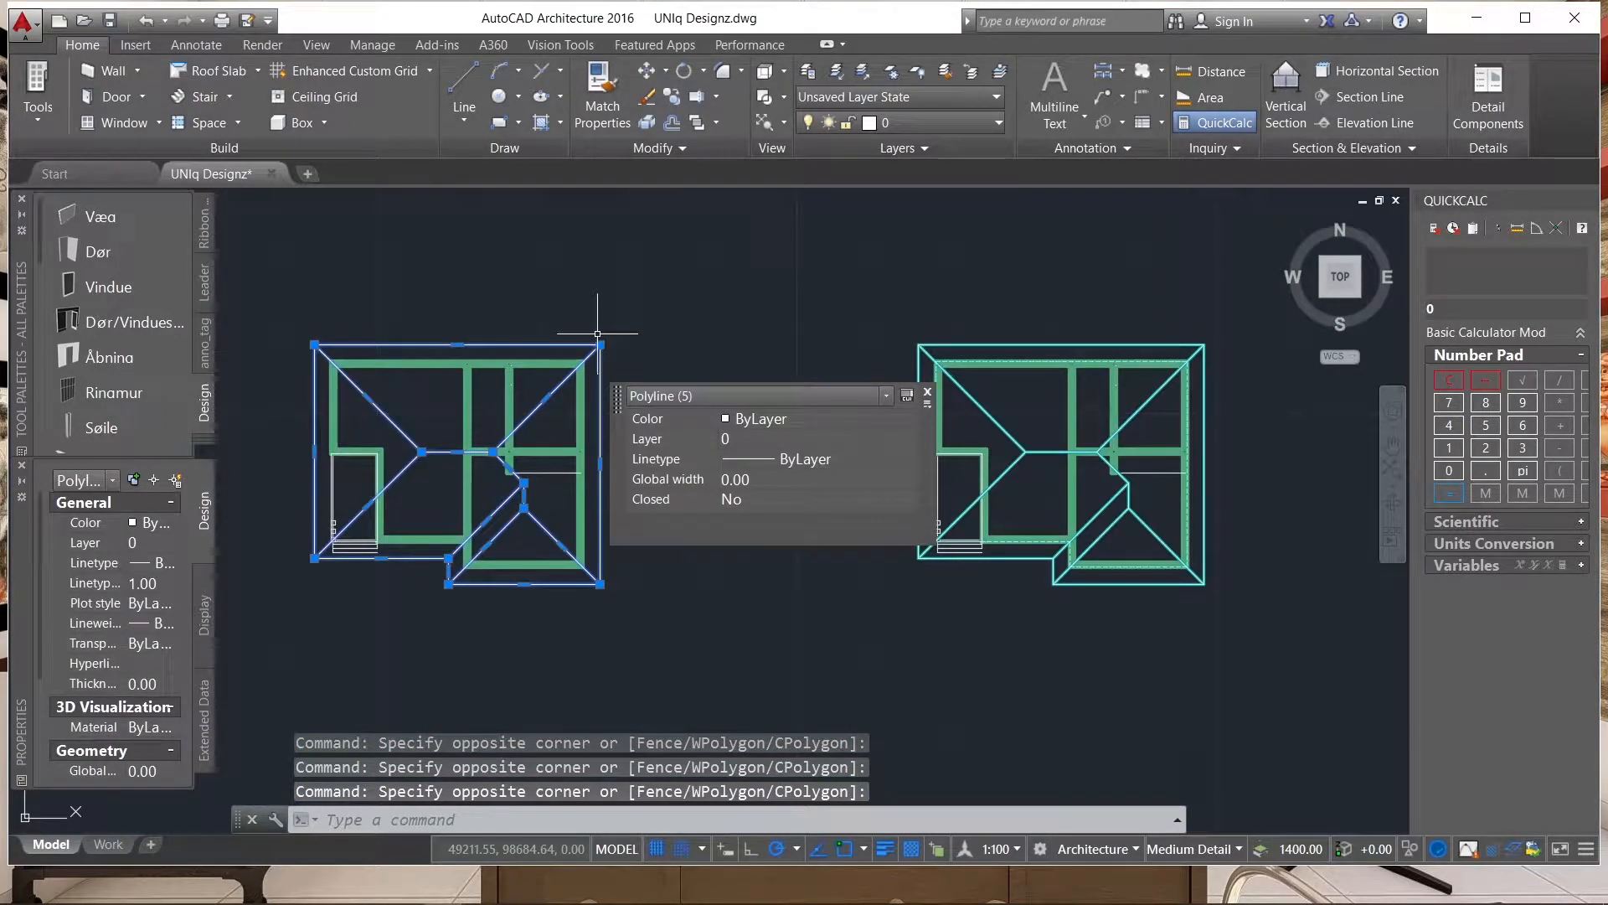
pyautogui.write('x')
pyautogui.press('Return')
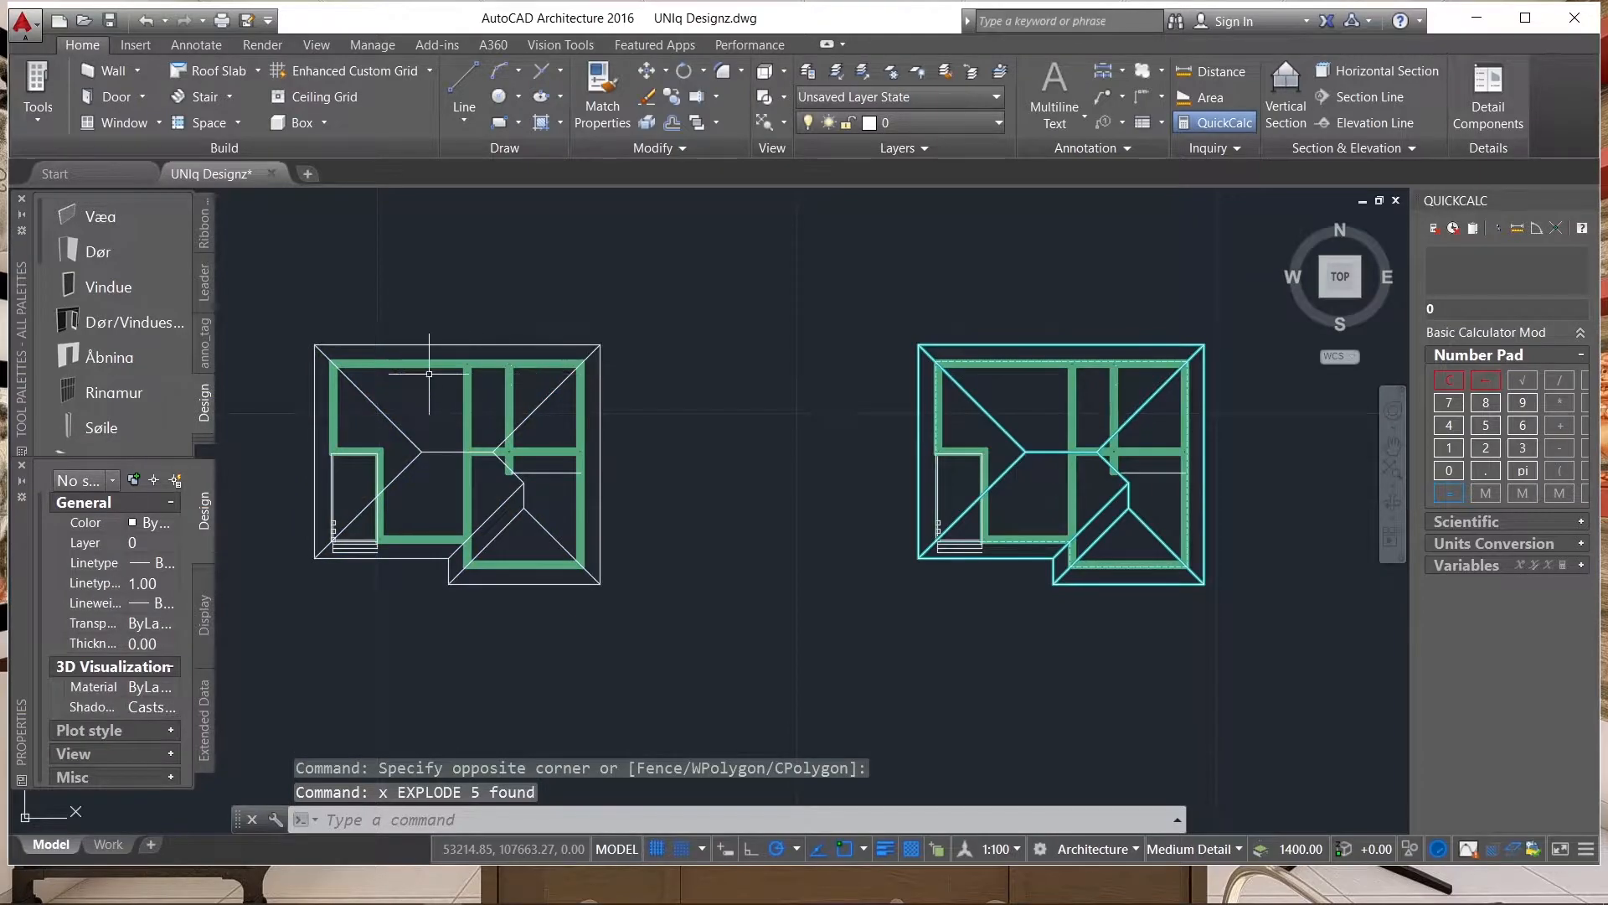
# Join the six outer eave lines of the leftmost copy into one polyline.
pyautogui.scroll(5, 274, 352)
pyautogui.click(484, 300)
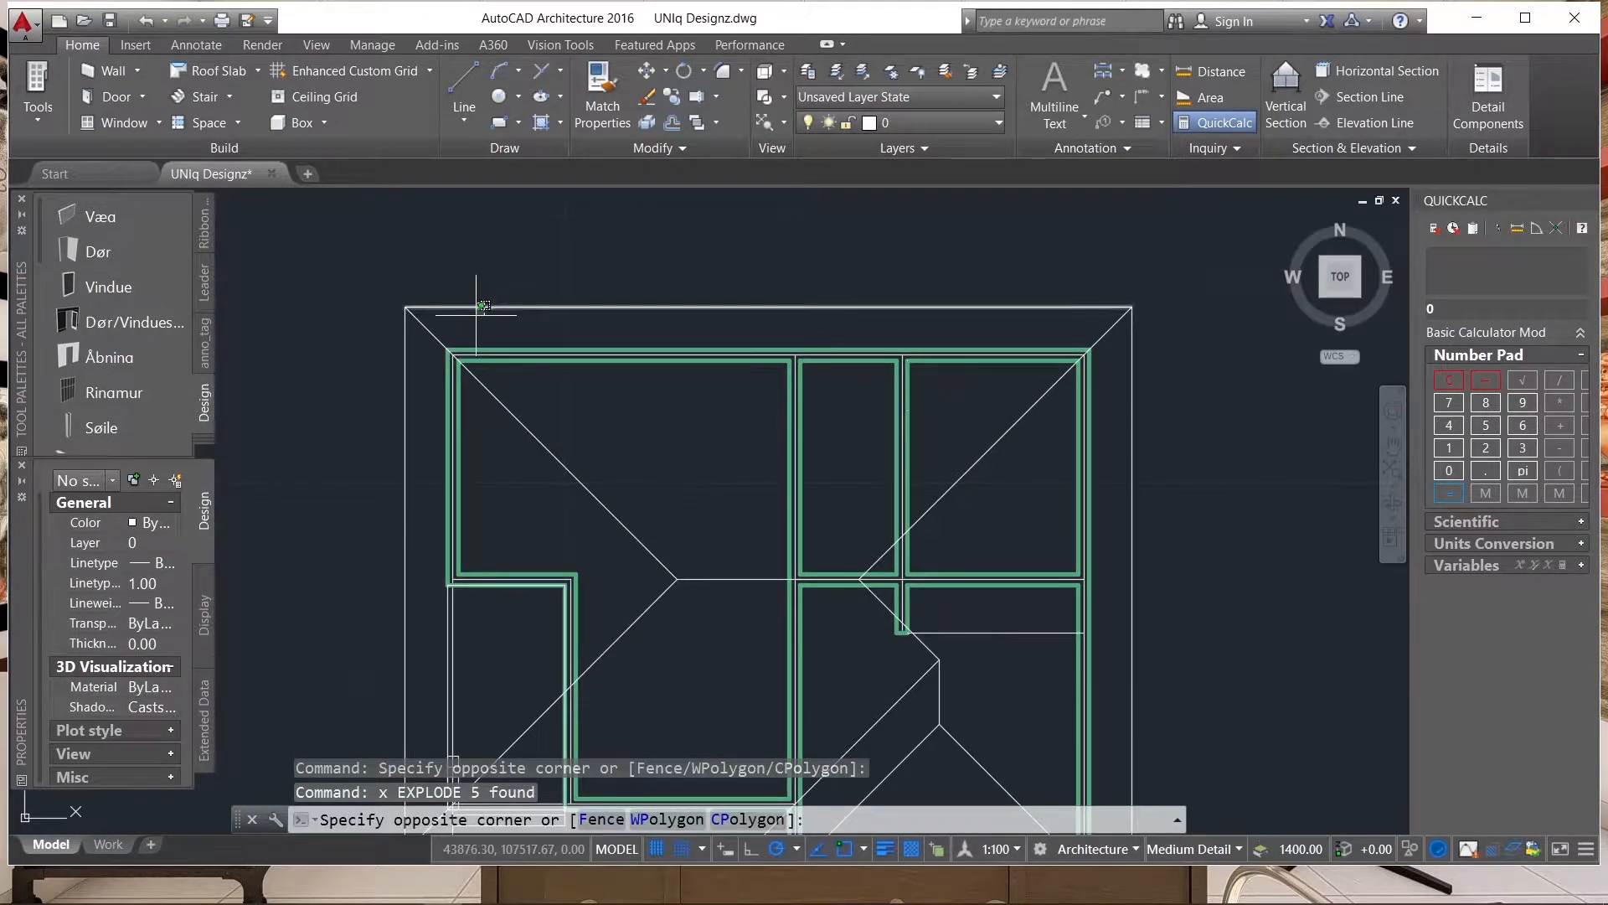
pyautogui.click(475, 316)
pyautogui.click(419, 354)
pyautogui.click(372, 381)
pyautogui.scroll(-4, 407, 266)
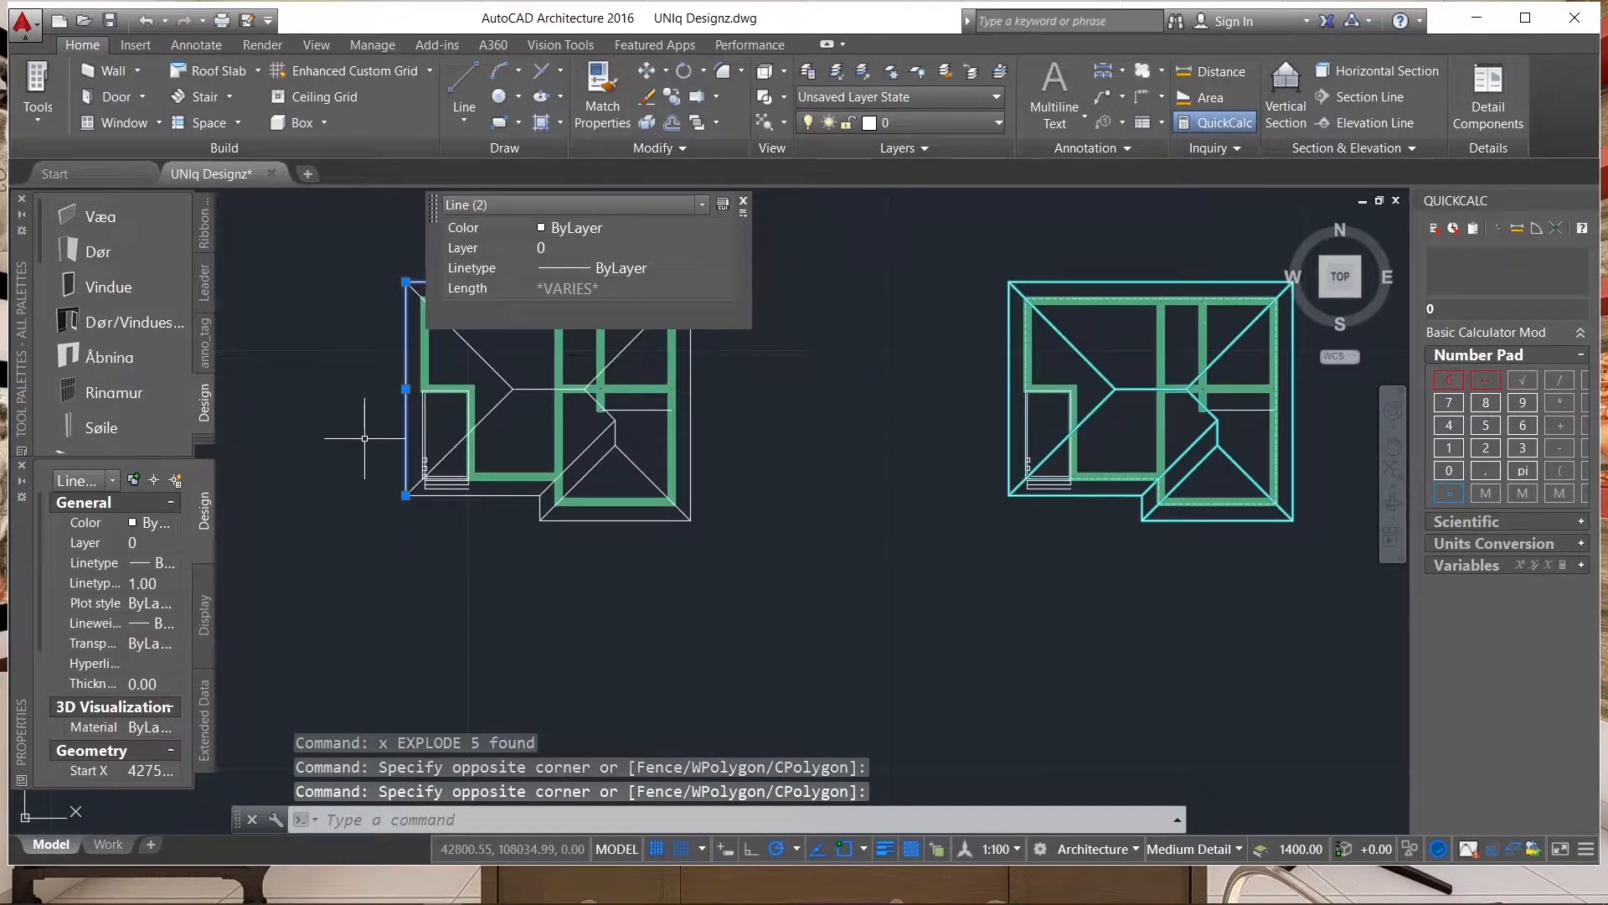
pyautogui.click(502, 489)
pyautogui.click(472, 510)
pyautogui.click(584, 513)
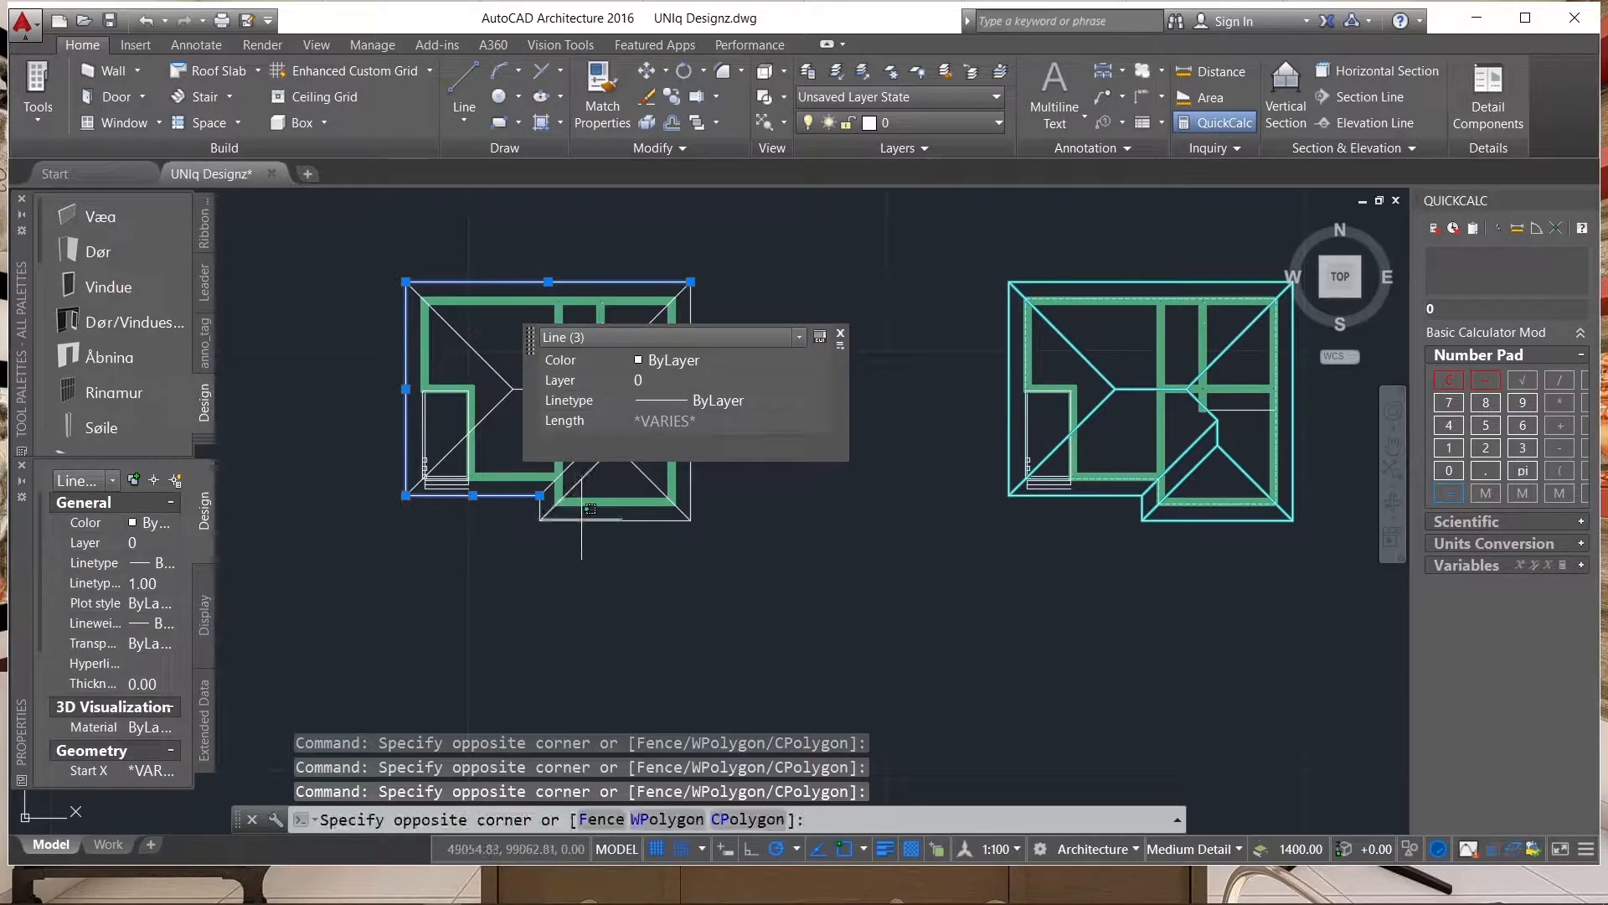
pyautogui.click(562, 545)
pyautogui.scroll(4, 534, 502)
pyautogui.click(574, 518)
pyautogui.click(529, 509)
pyautogui.scroll(-6, 424, 545)
pyautogui.scroll(2, 564, 476)
pyautogui.scroll(2, 564, 475)
pyautogui.click(535, 480)
pyautogui.click(509, 499)
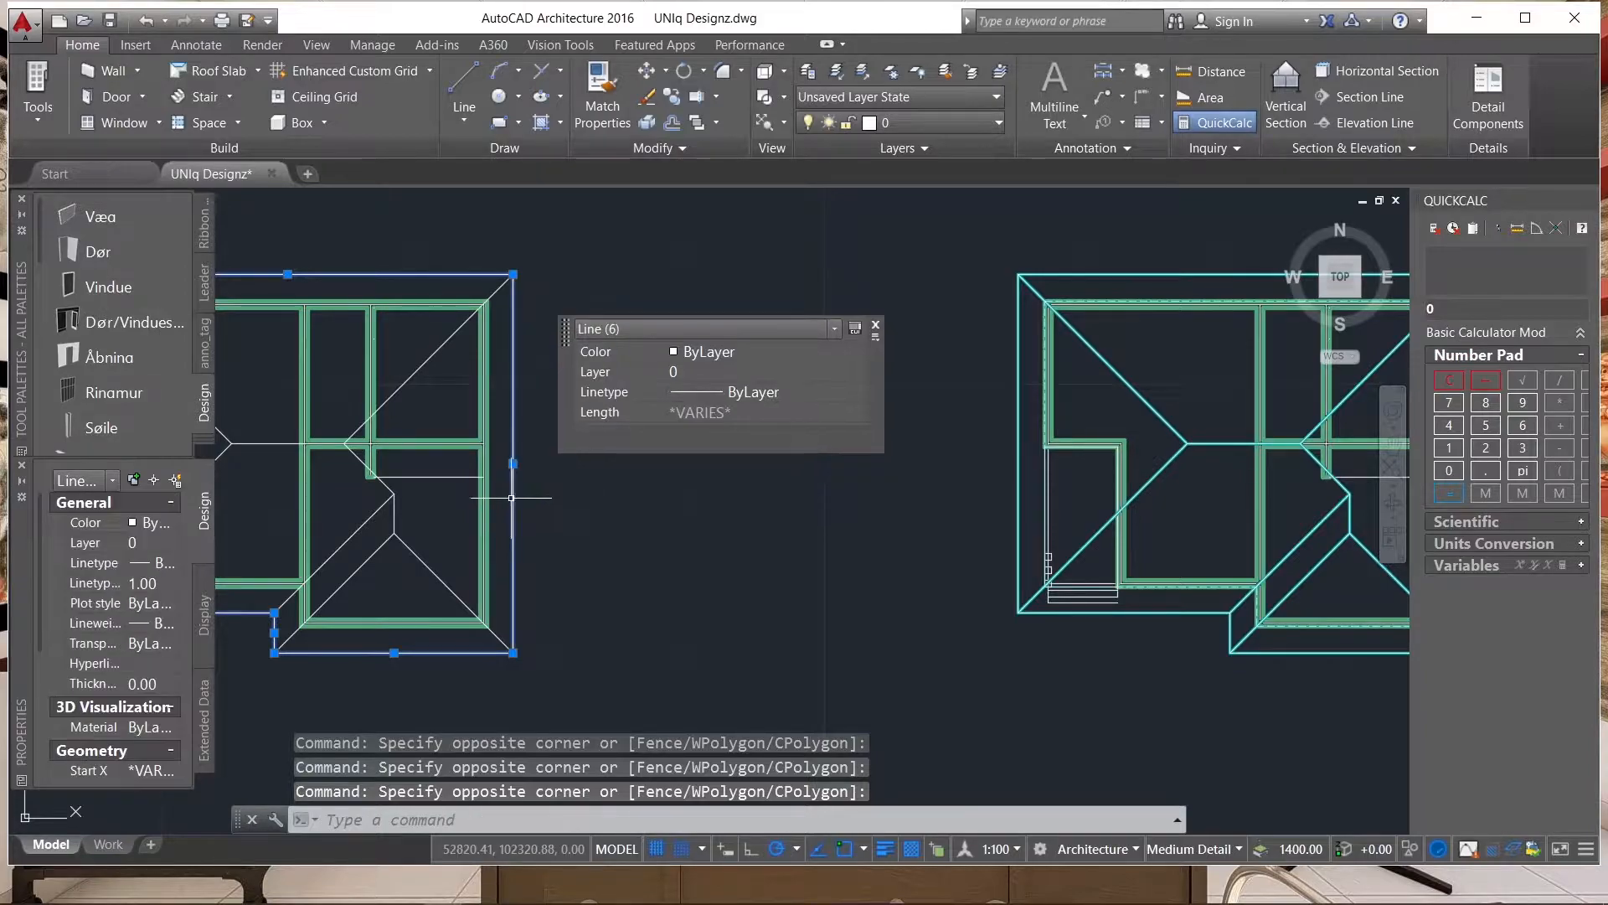
pyautogui.write('j')
pyautogui.press('Return')
pyautogui.scroll(-2, 683, 371)
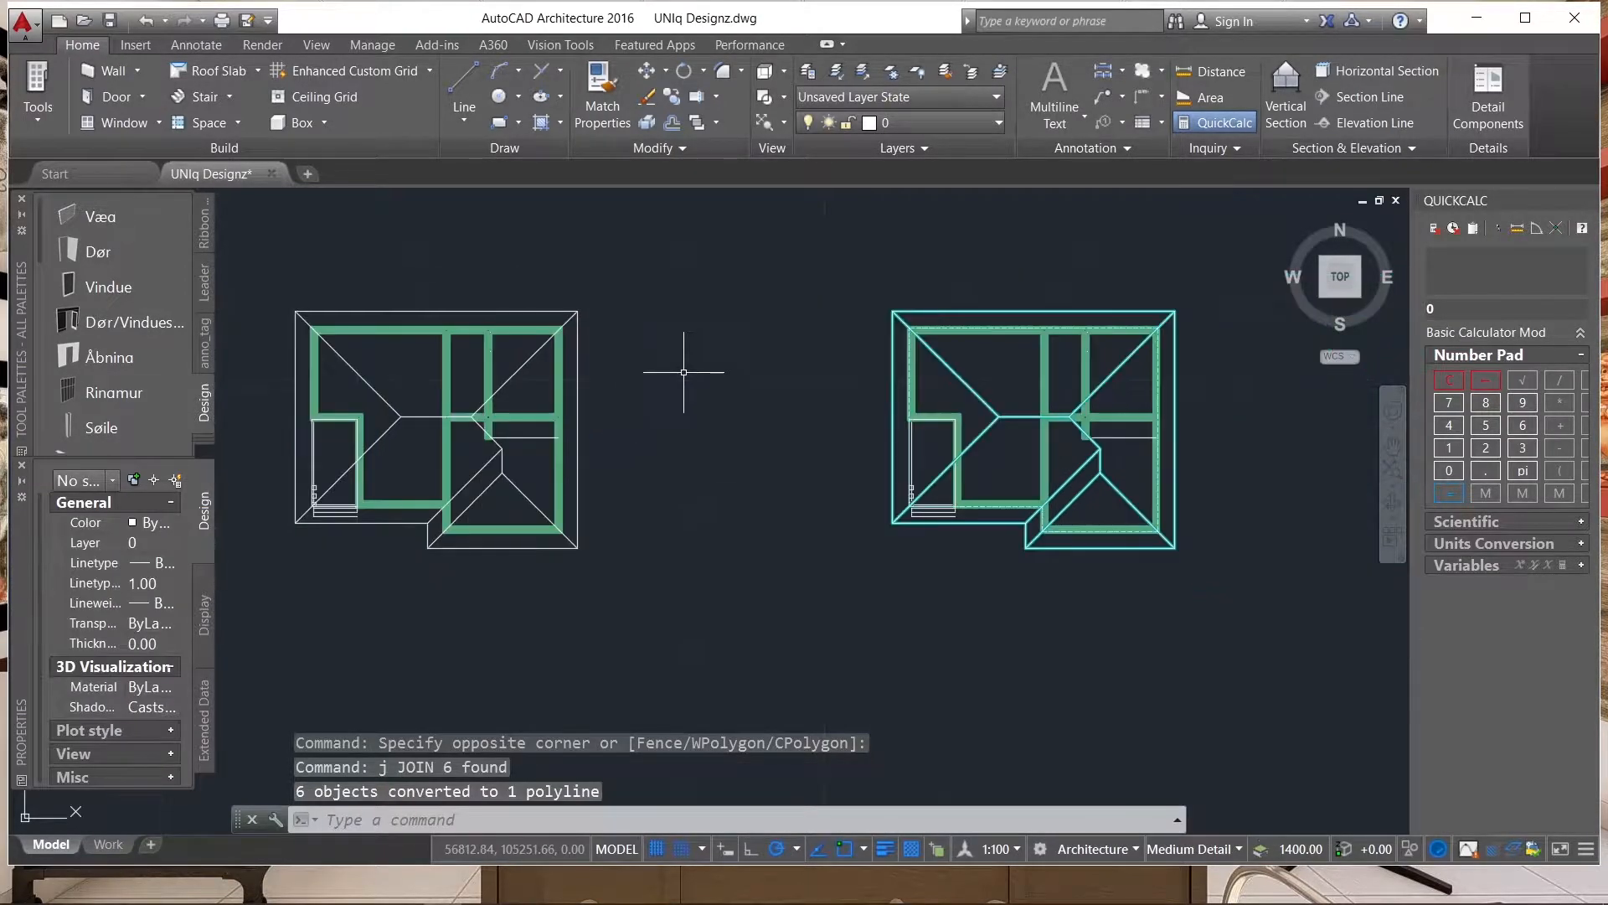
# Select the joined eave outline on the leftmost copy and check that it is one closed polyline.
pyautogui.scroll(3, 459, 304)
pyautogui.click(493, 336)
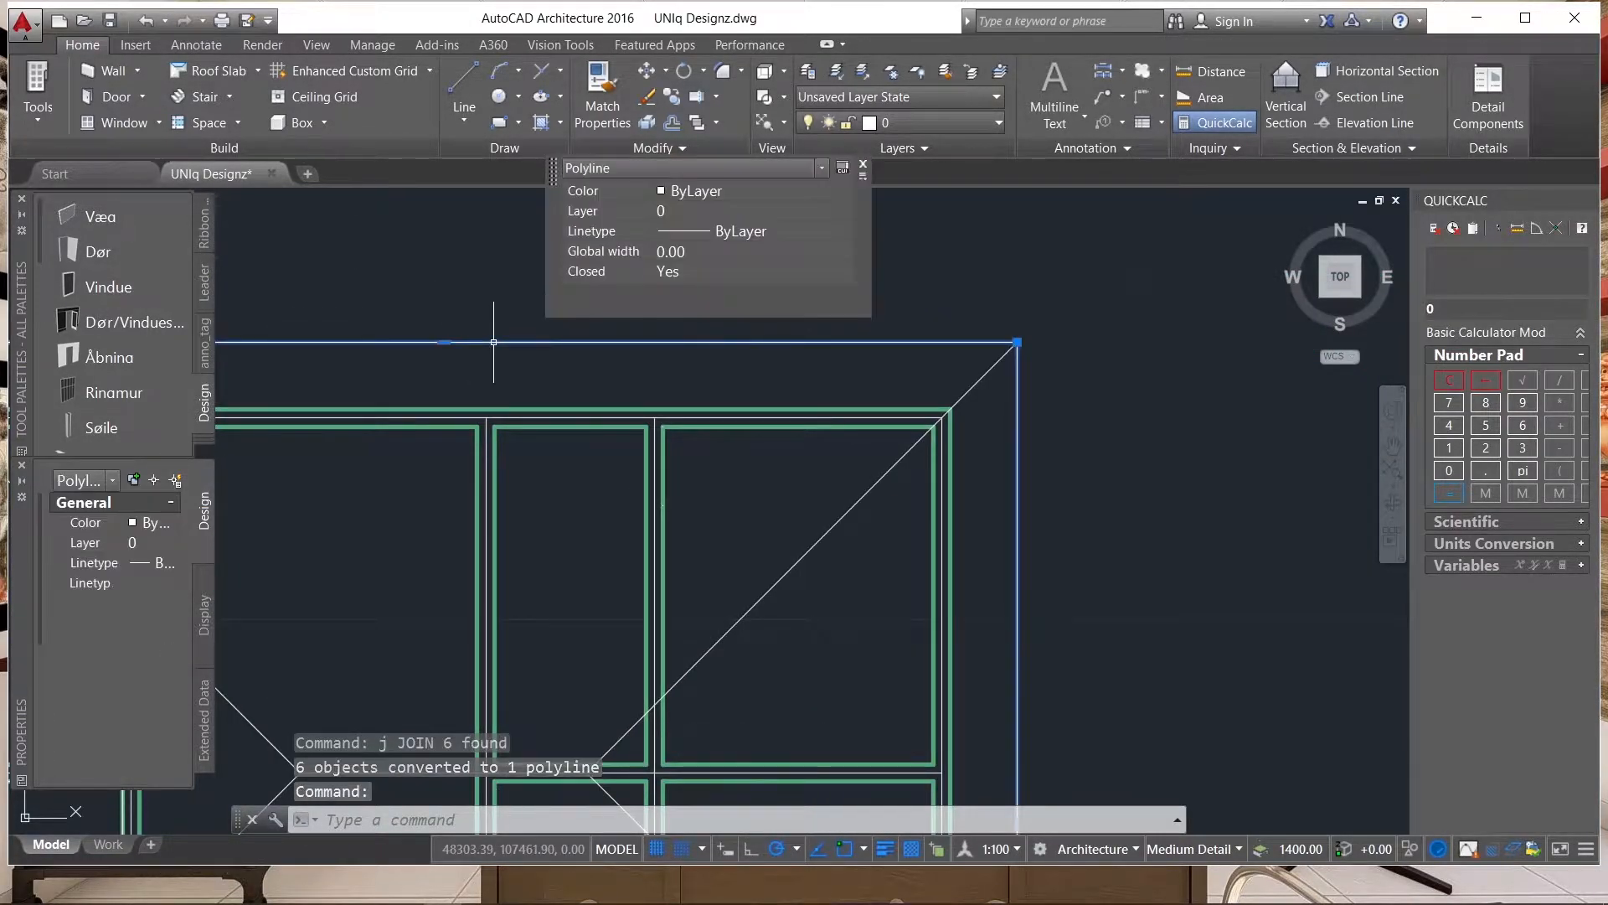
pyautogui.scroll(-4, 1111, 326)
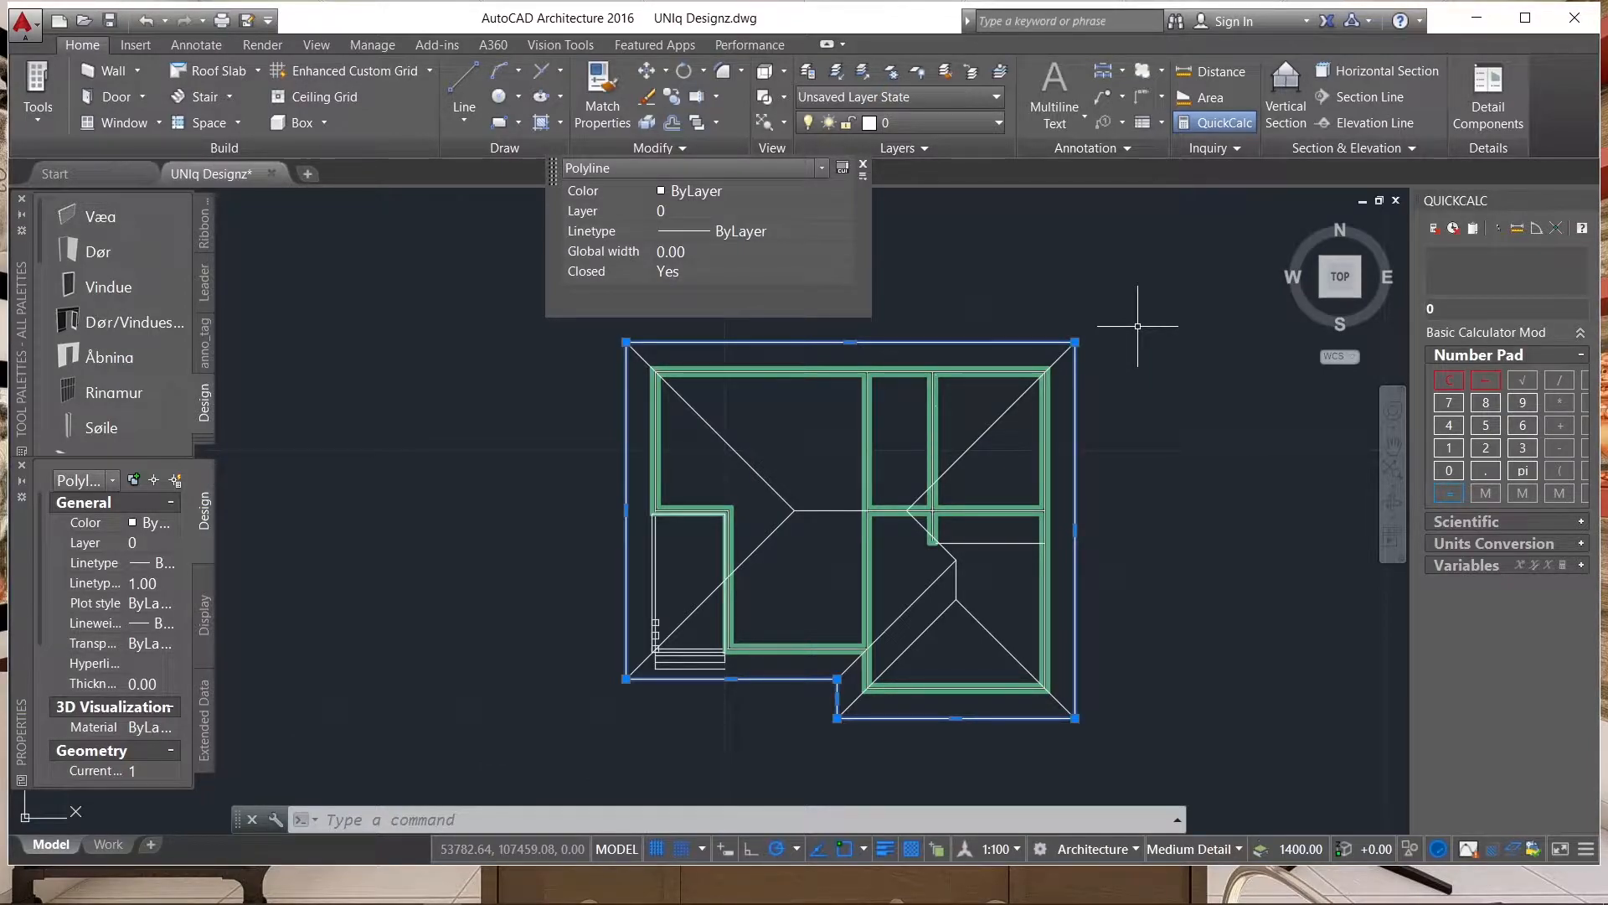
# Offset the closed eave outline of the leftmost copy inward by 100.
pyautogui.write('100')
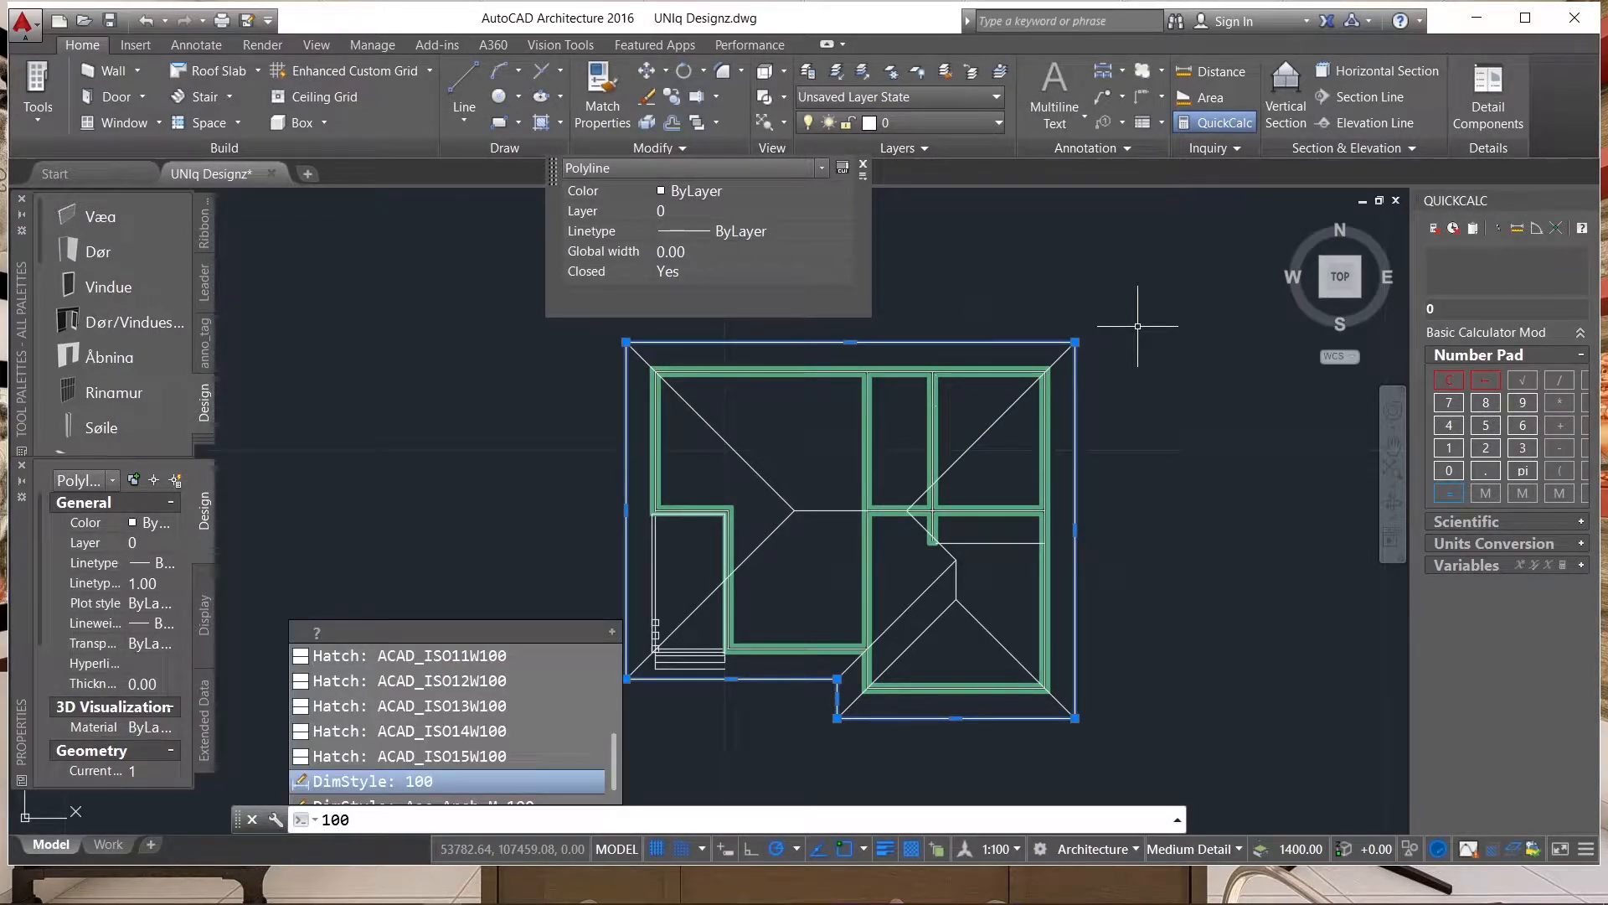
pyautogui.press('BackSpace')
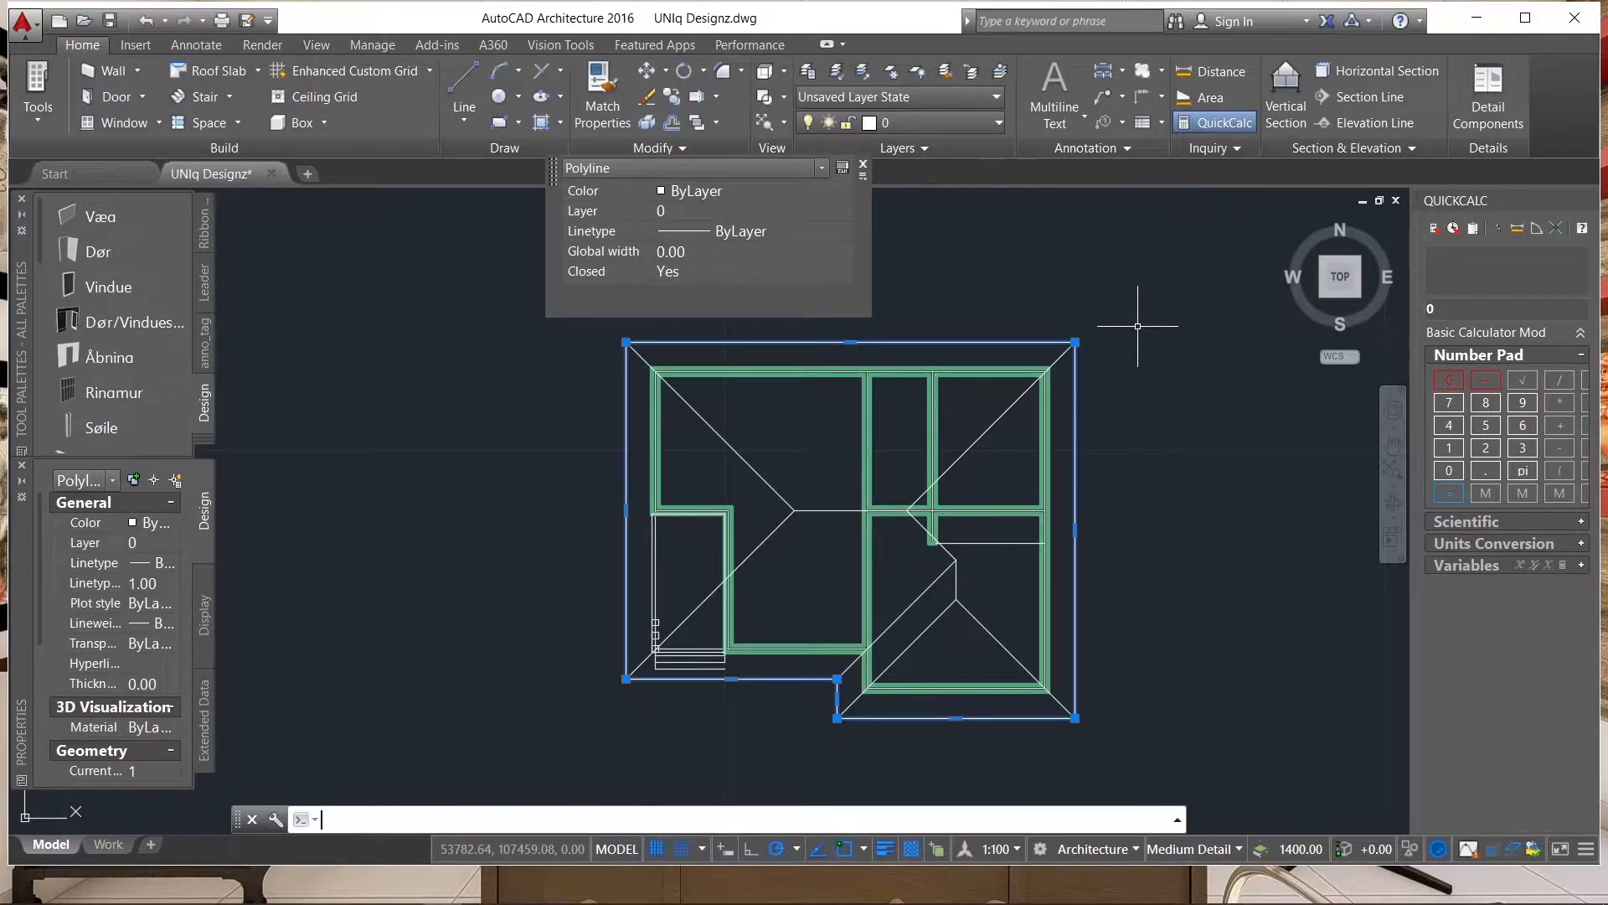
pyautogui.write('o')
pyautogui.press('Return')
pyautogui.write('100')
pyautogui.press('Return')
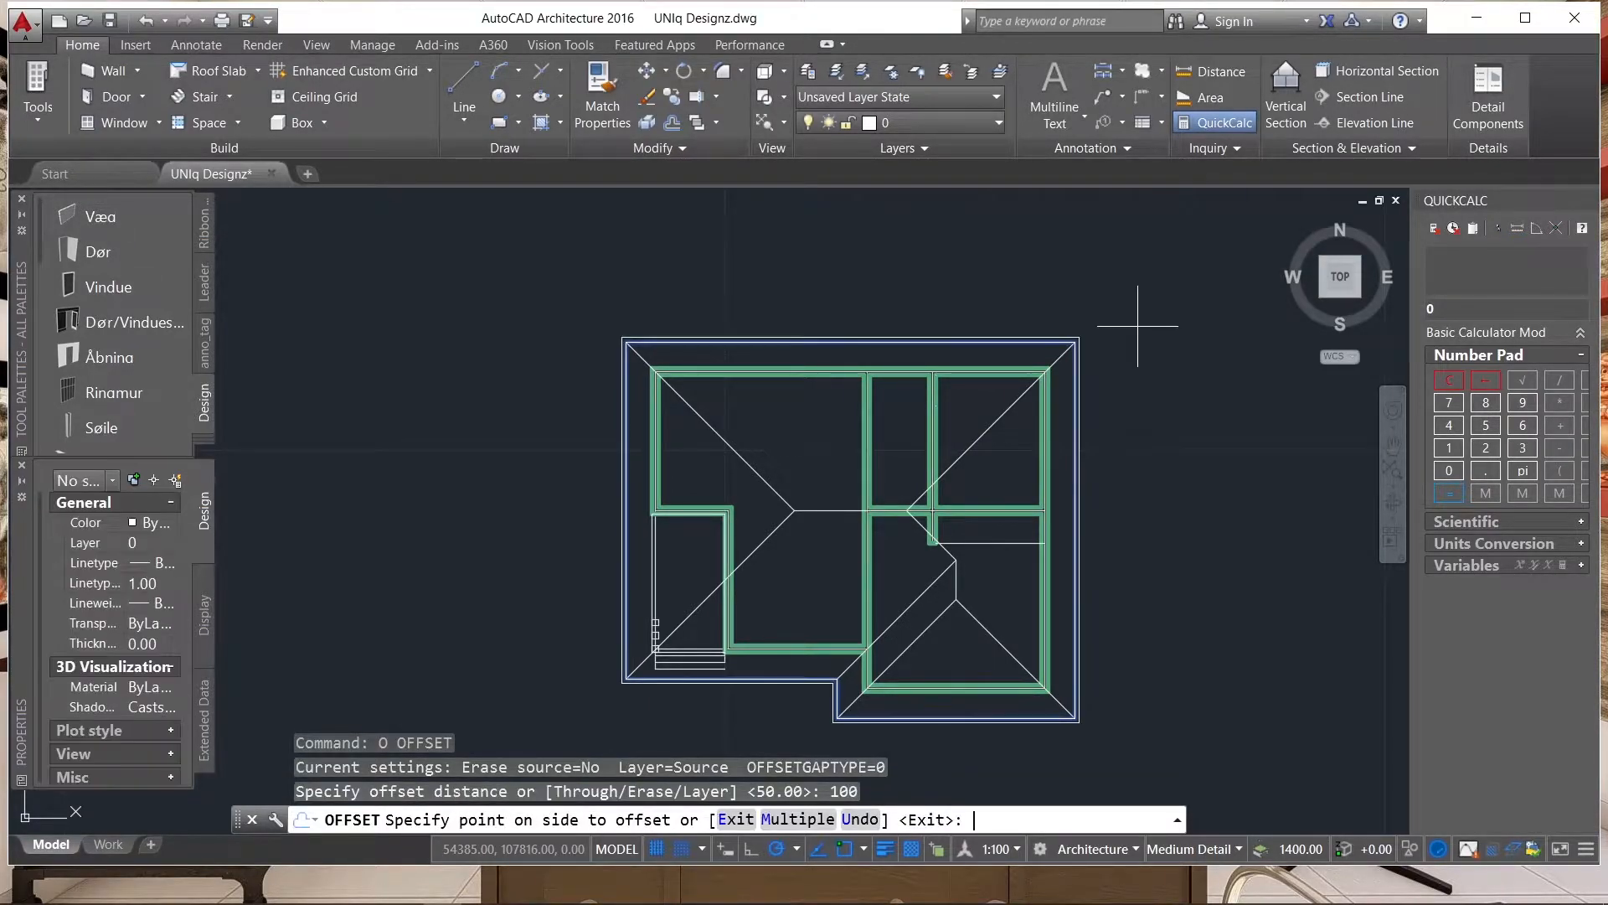
pyautogui.scroll(4, 1052, 308)
pyautogui.scroll(-4, 1030, 237)
pyautogui.scroll(4, 953, 274)
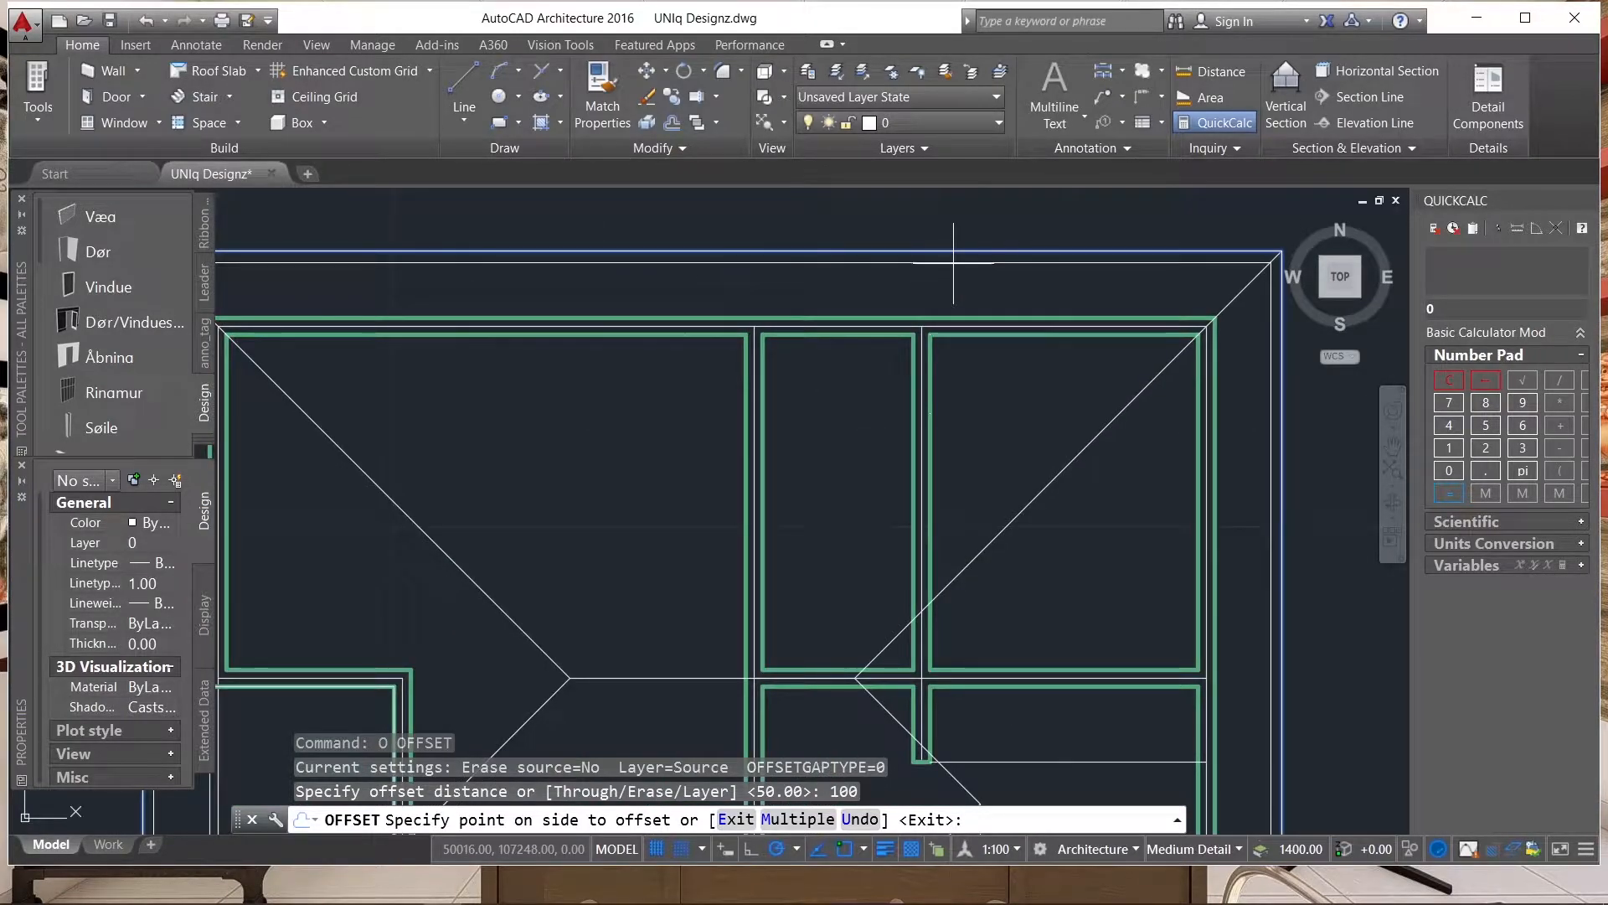
pyautogui.click(953, 263)
pyautogui.scroll(-2, 890, 455)
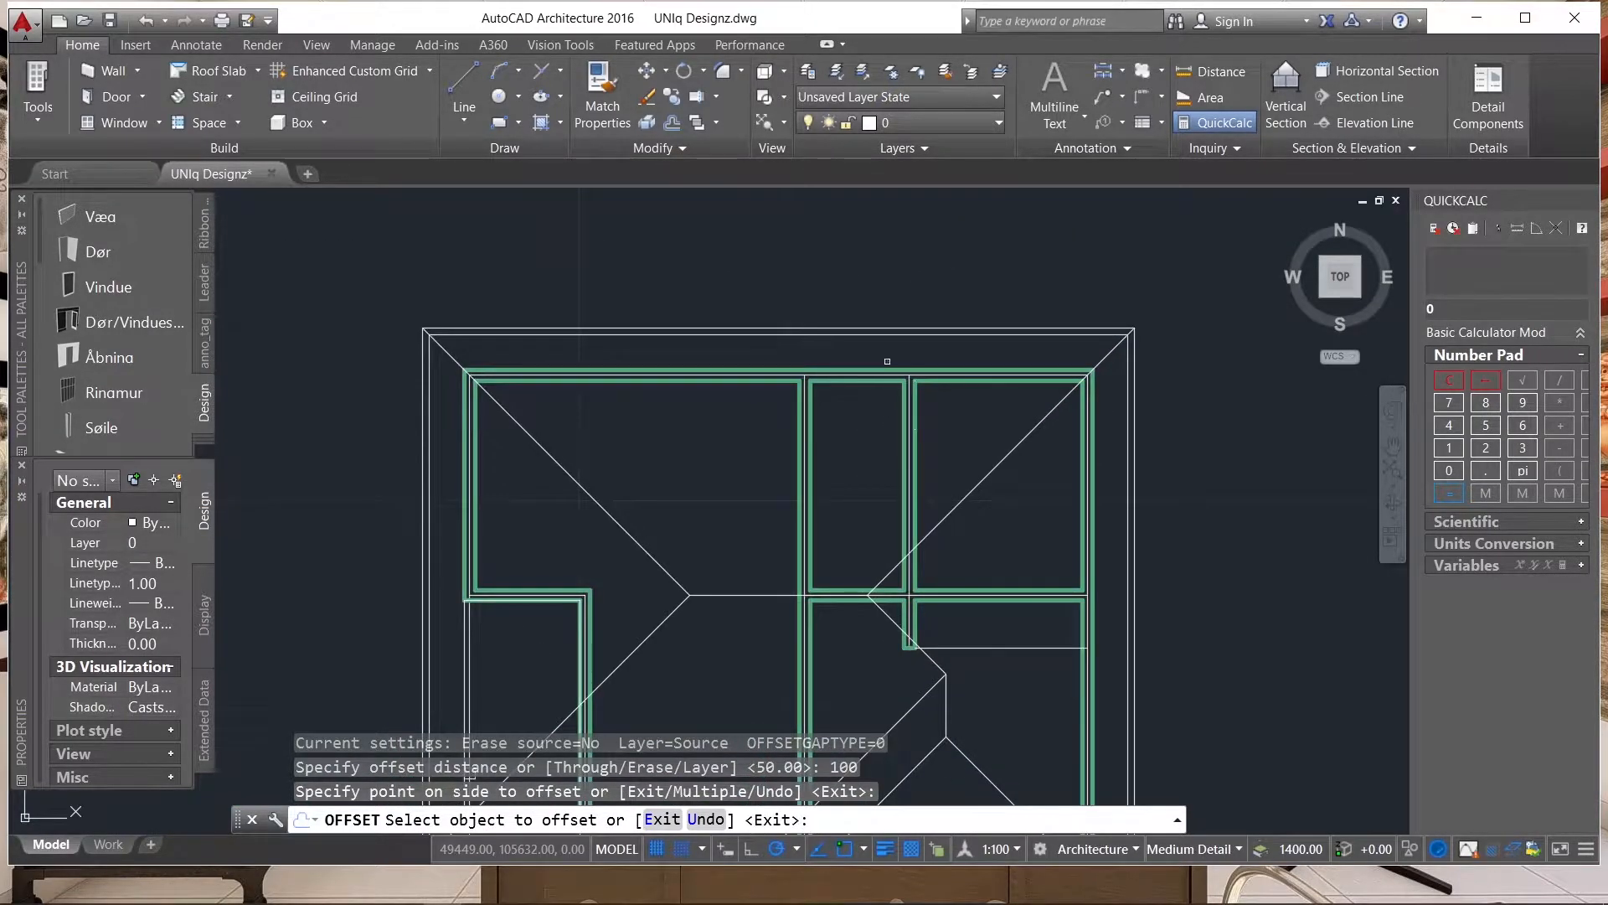
# Offset the inner eave outline of the leftmost copy a further 25 inward.
pyautogui.scroll(2, 610, 315)
pyautogui.scroll(-3, 623, 335)
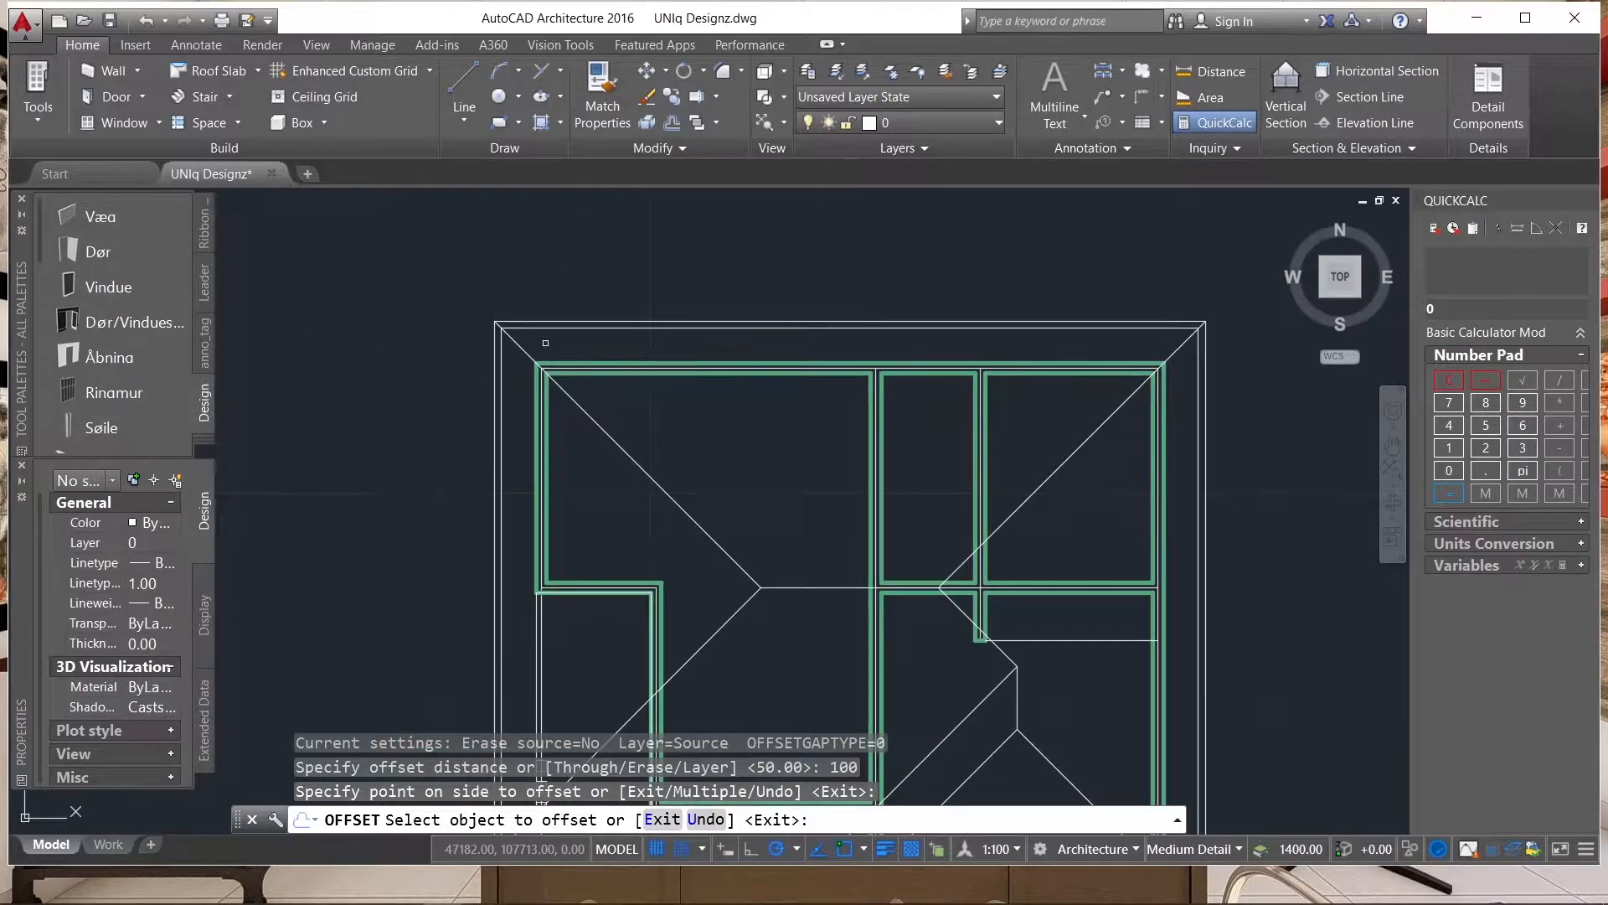
pyautogui.scroll(2, 546, 343)
pyautogui.press('Return')
pyautogui.press('Return')
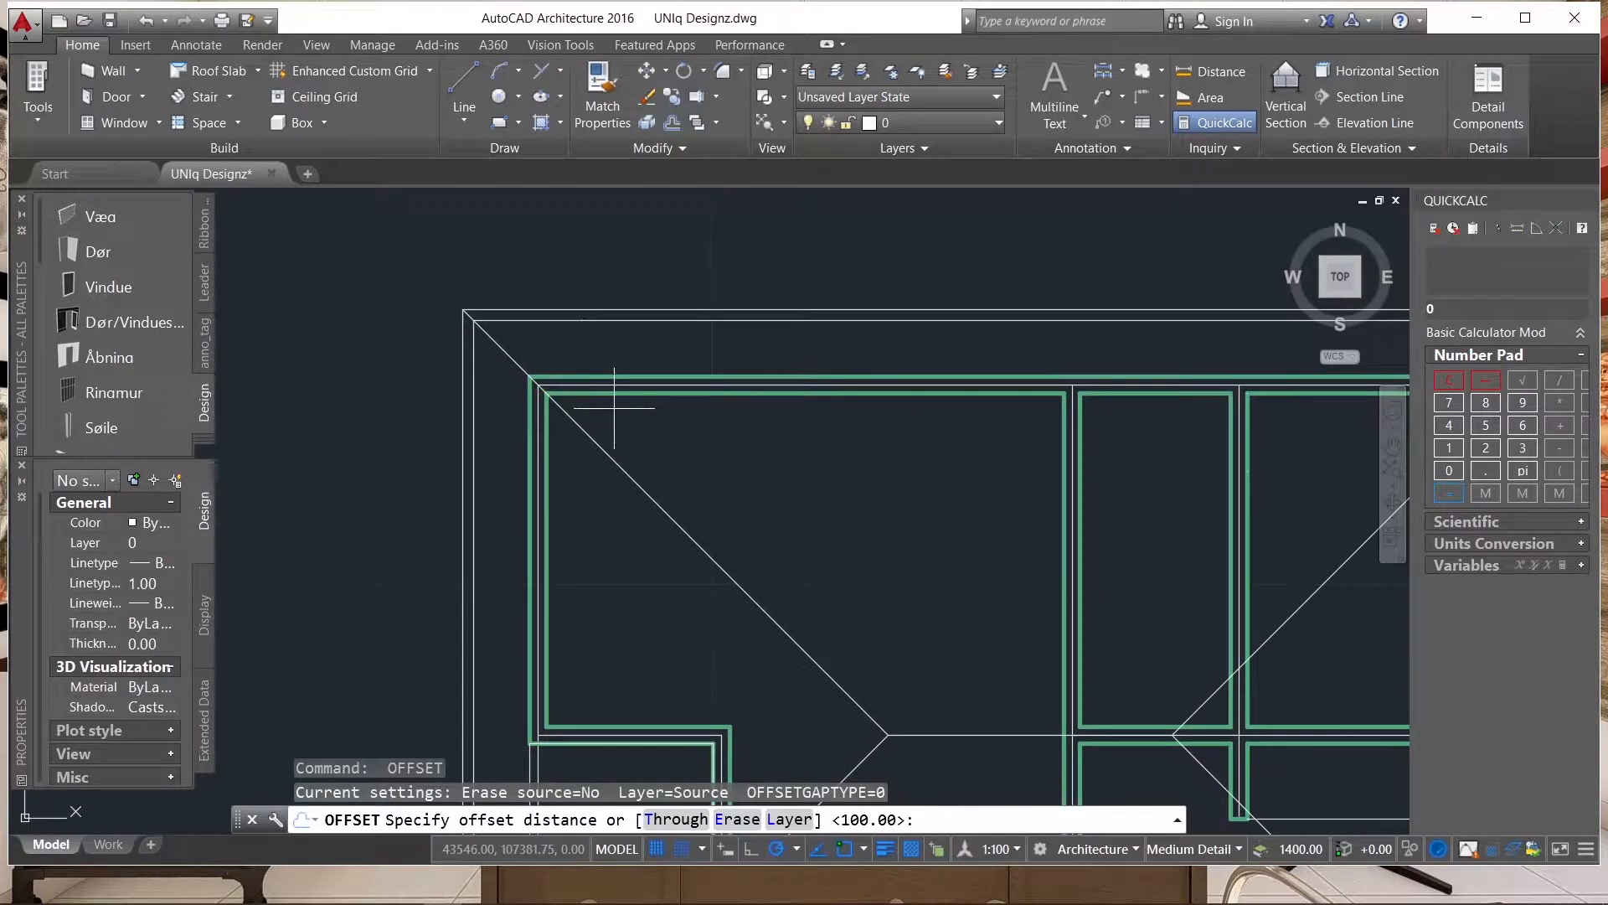
pyautogui.write('25')
pyautogui.press('Return')
pyautogui.scroll(2, 610, 318)
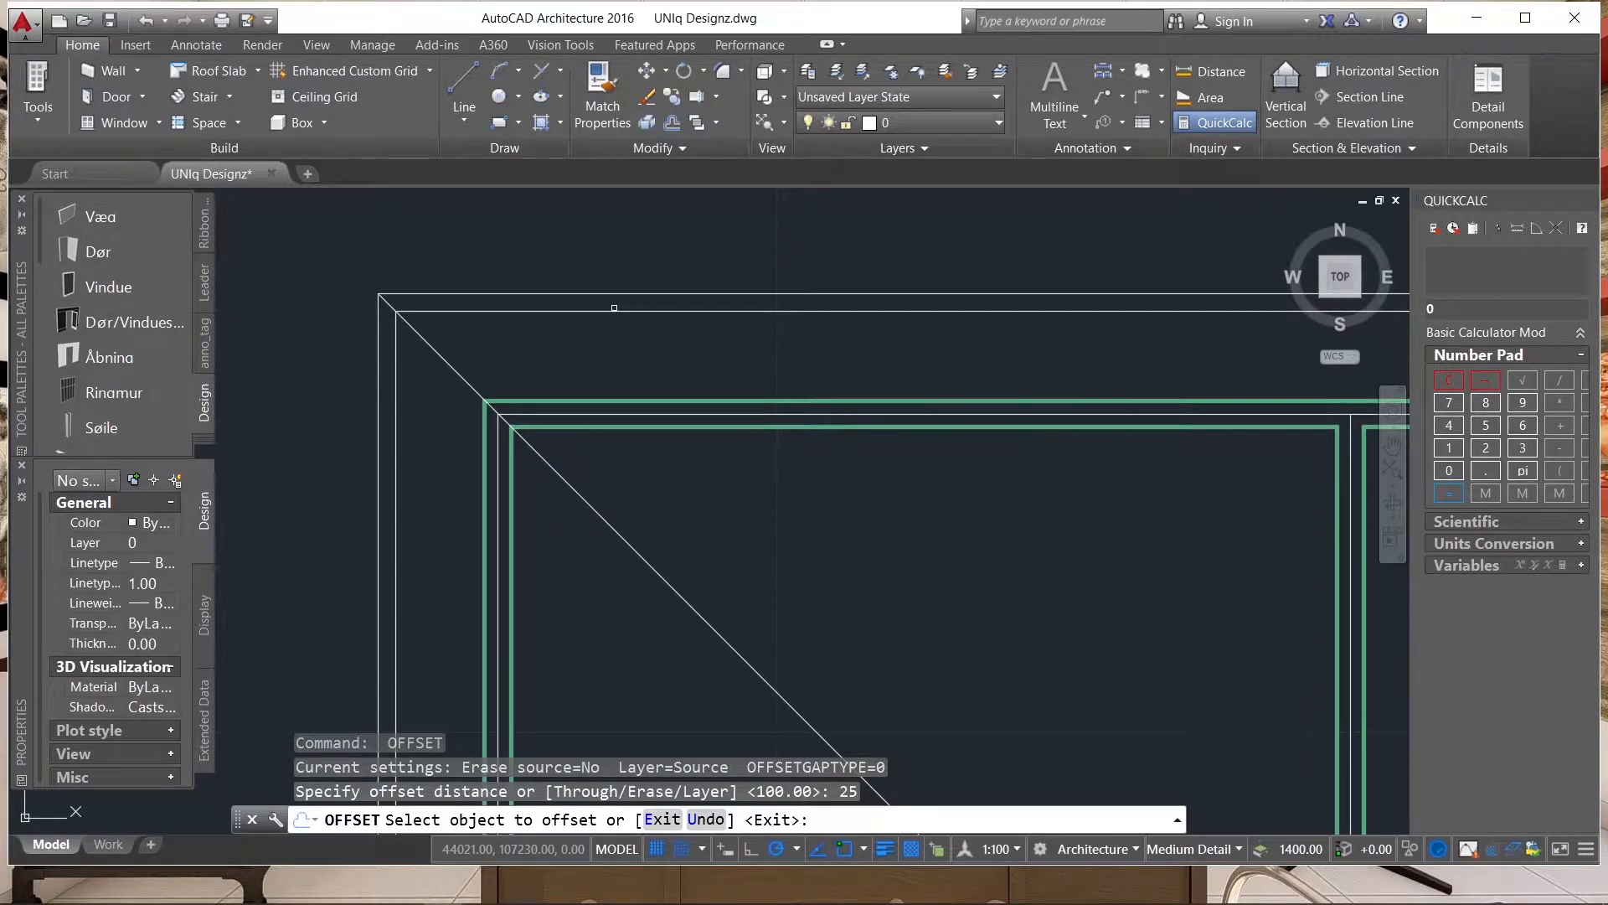
pyautogui.click(615, 311)
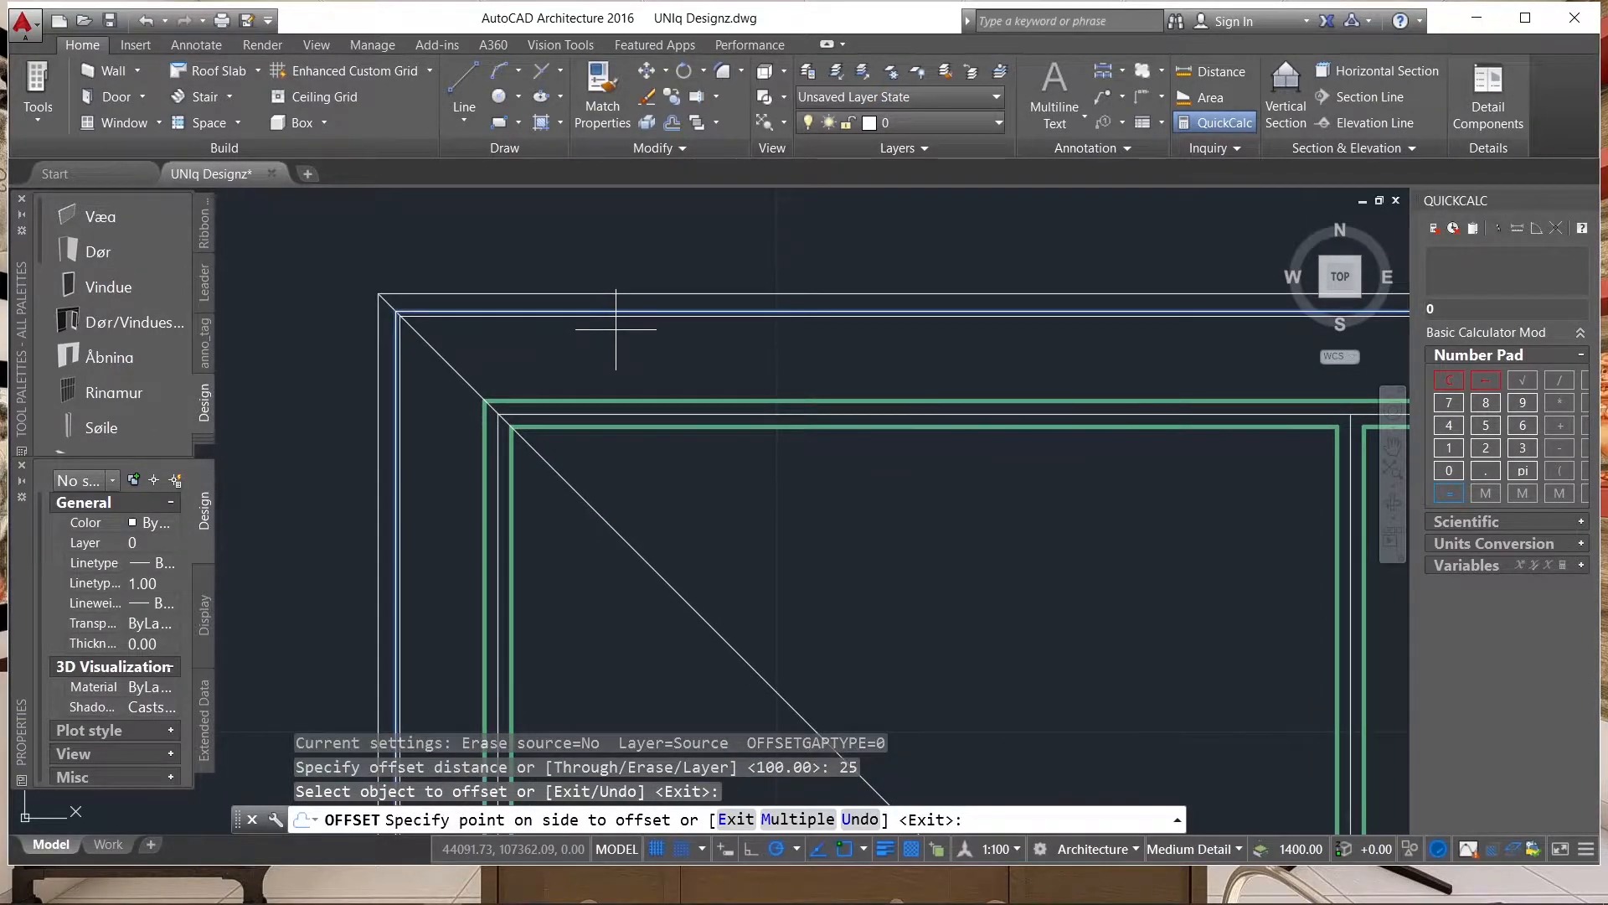
pyautogui.click(612, 329)
pyautogui.scroll(4, 537, 322)
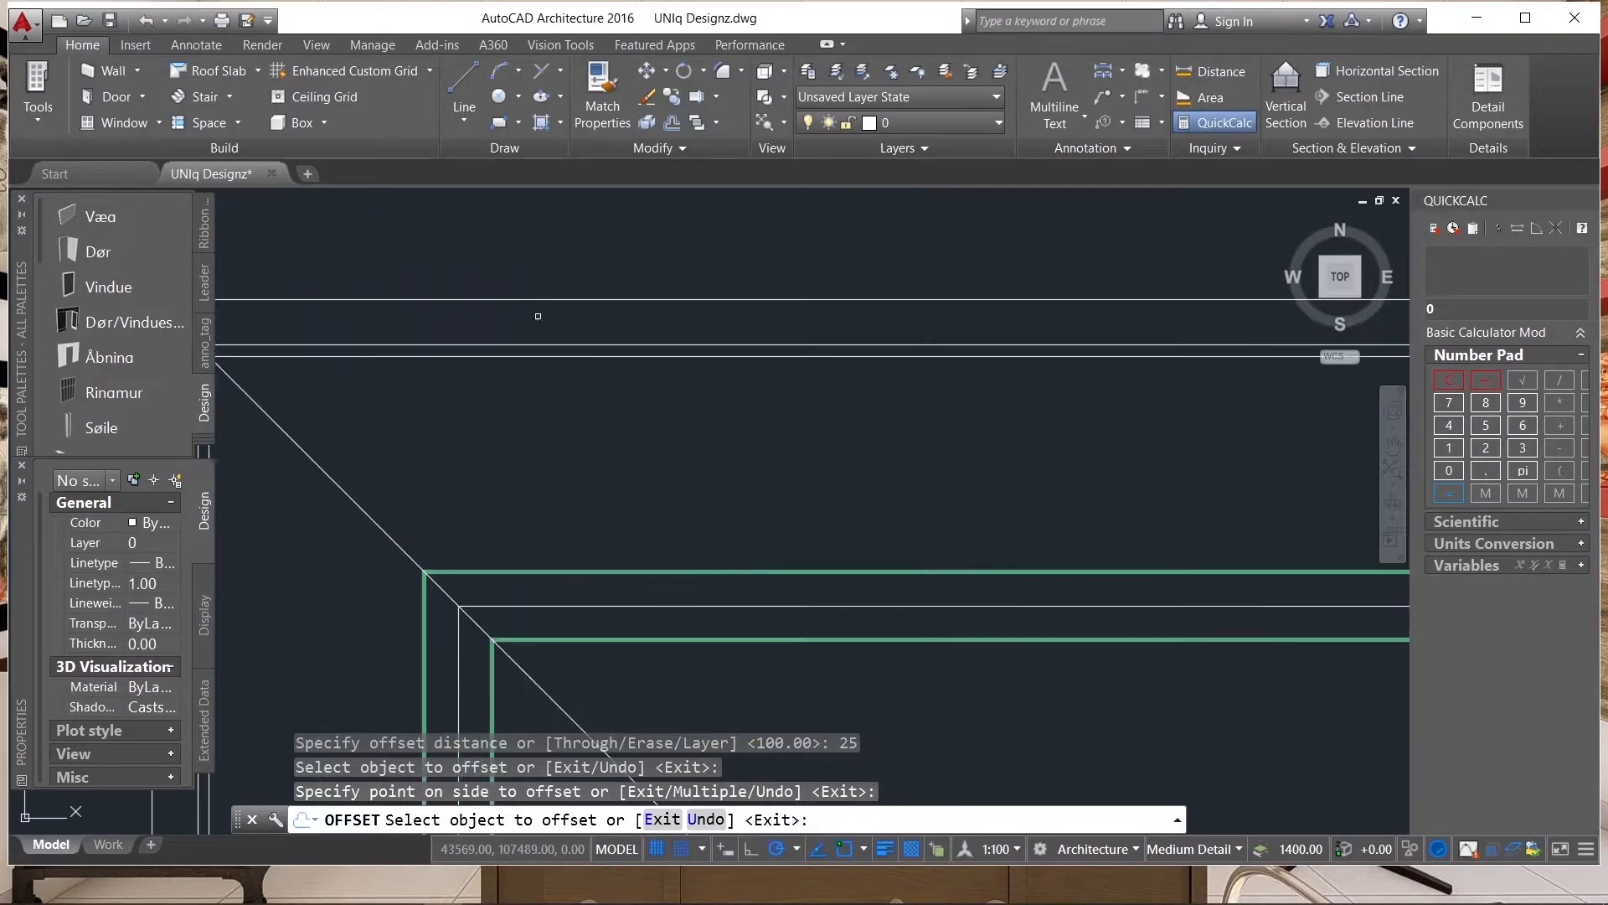
pyautogui.press('Escape')
pyautogui.scroll(-3, 621, 341)
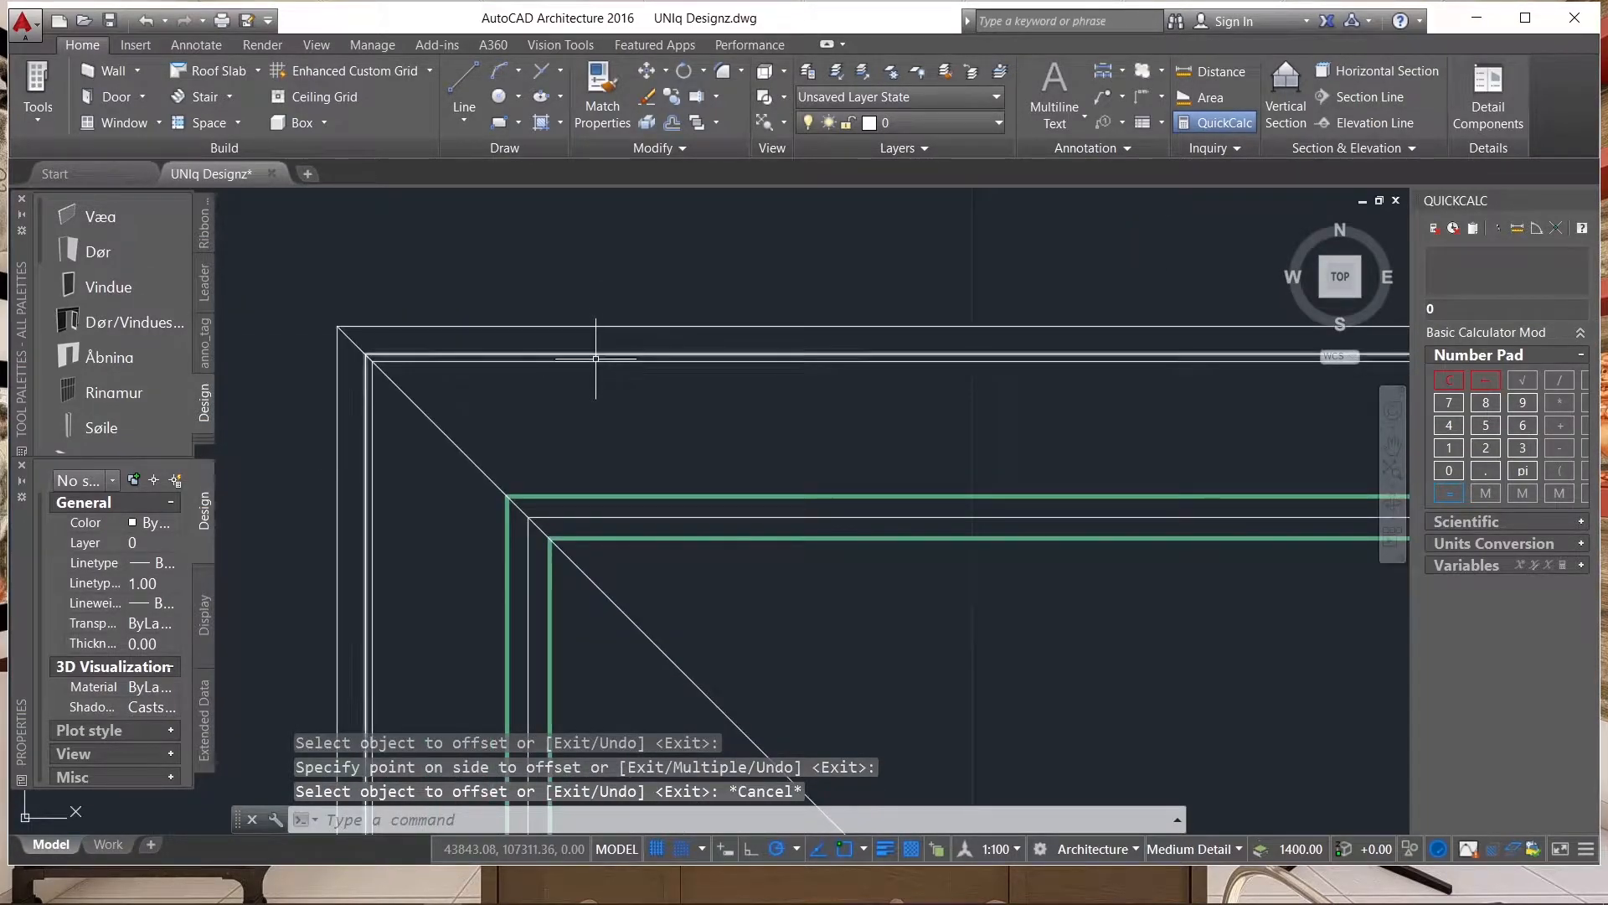
# Trim the hip line at the roof's upper-left corner back to the innermost eave outline, using all objects as cutting edges.
pyautogui.scroll(3, 599, 350)
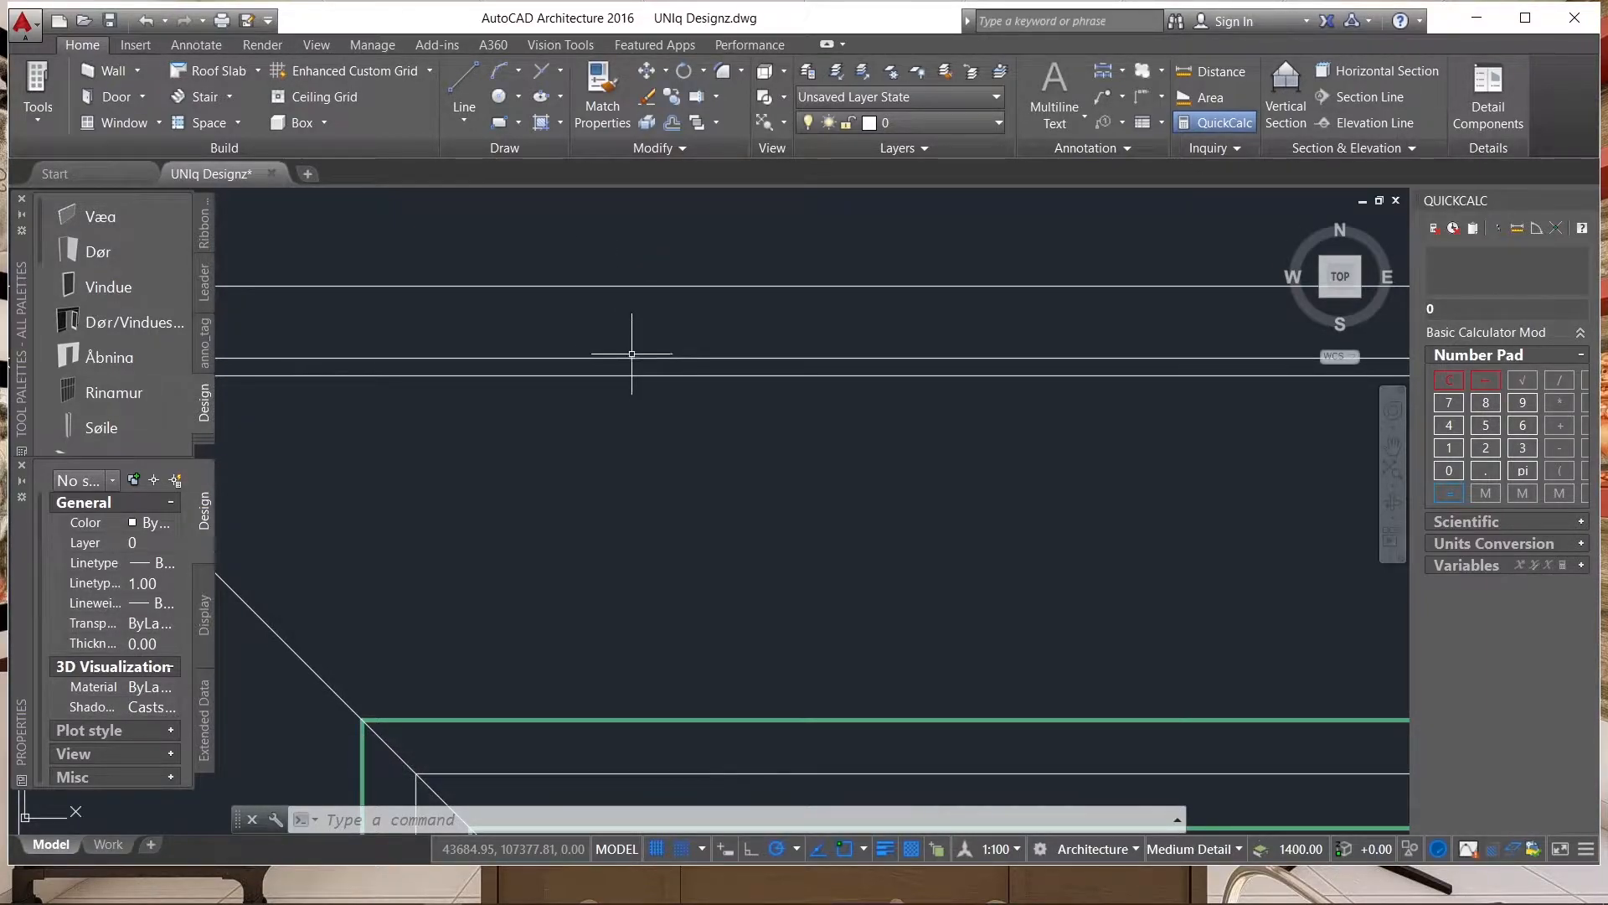
pyautogui.scroll(-3, 760, 343)
pyautogui.scroll(6, 502, 344)
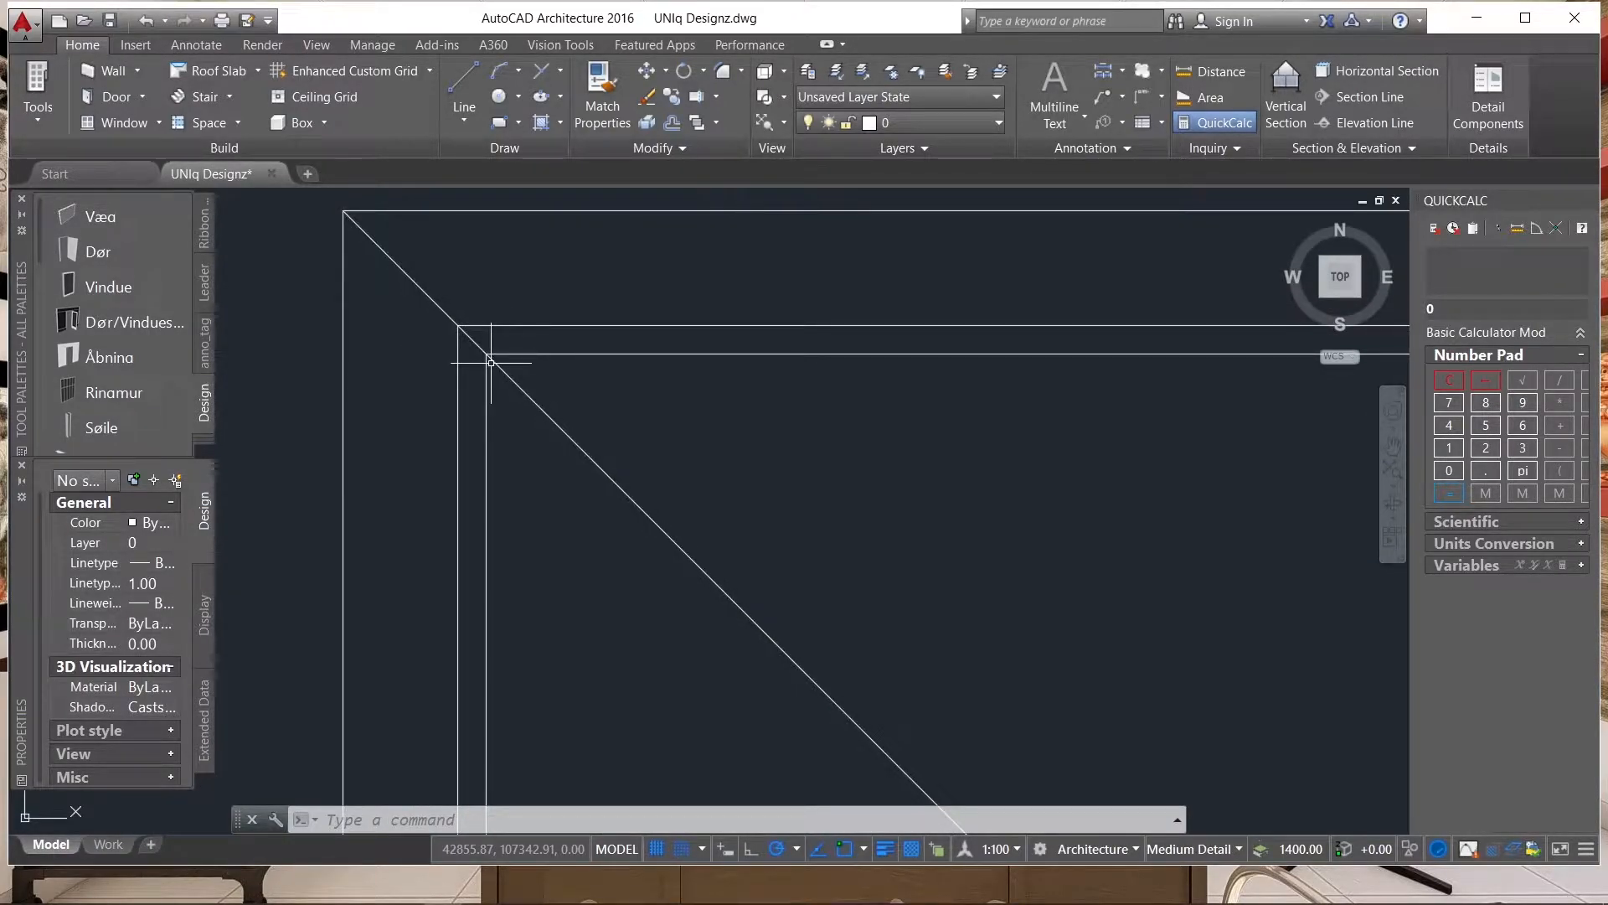
pyautogui.write('tr')
pyautogui.press('Return')
pyautogui.scroll(-4, 695, 395)
pyautogui.scroll(4, 563, 351)
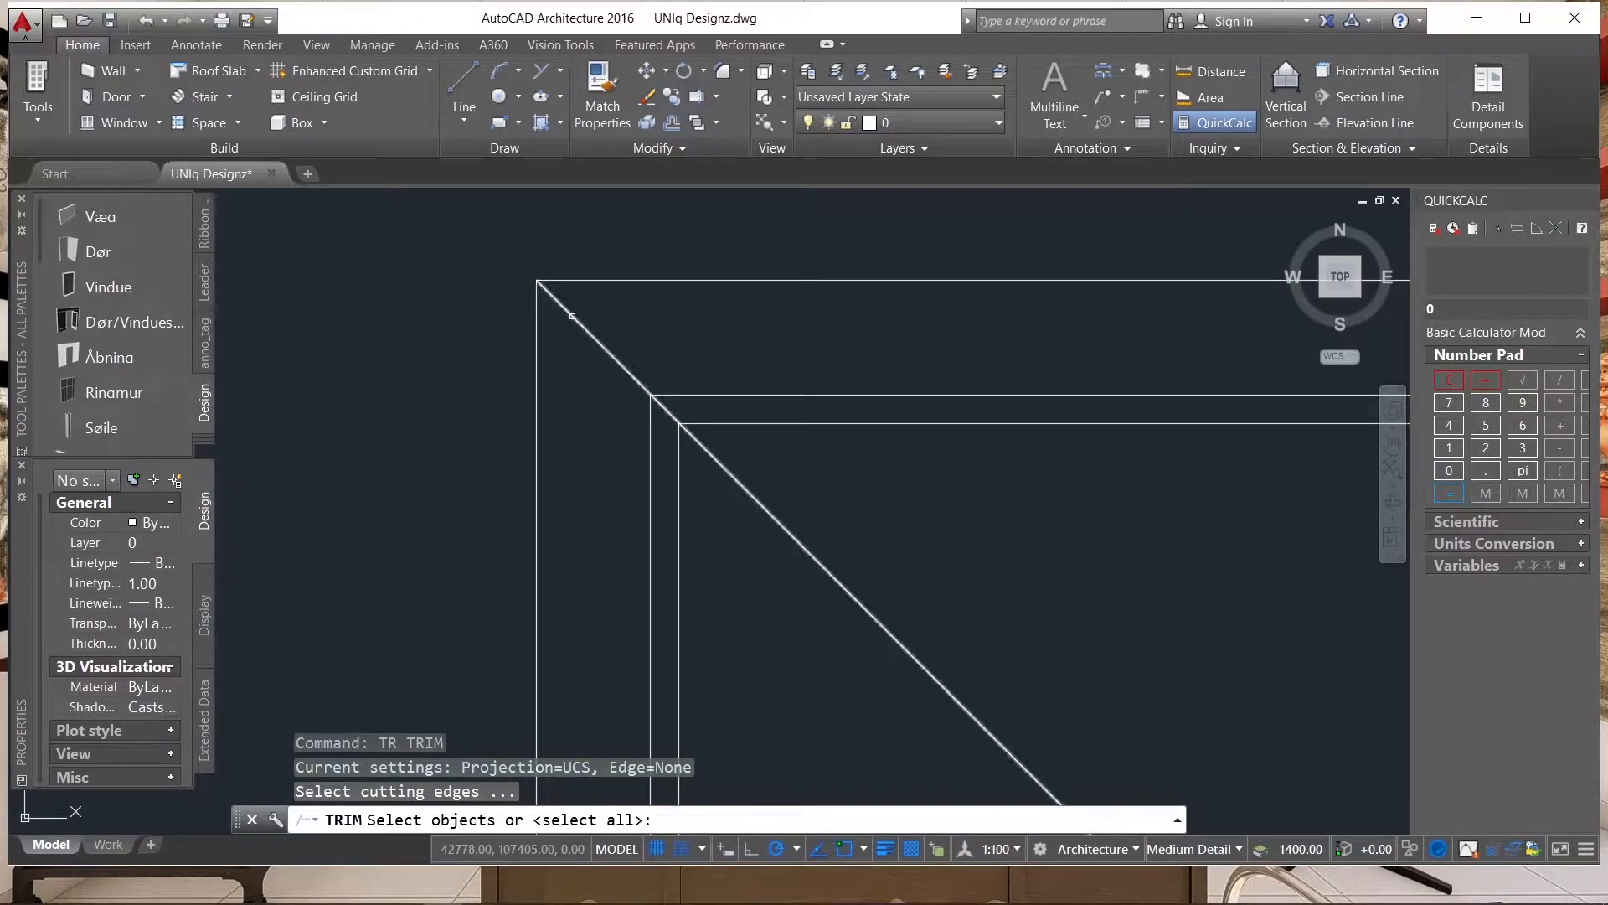
pyautogui.press('Return')
pyautogui.click(573, 317)
pyautogui.click(656, 398)
pyautogui.scroll(2, 656, 398)
pyautogui.click(656, 398)
pyautogui.scroll(-6, 656, 398)
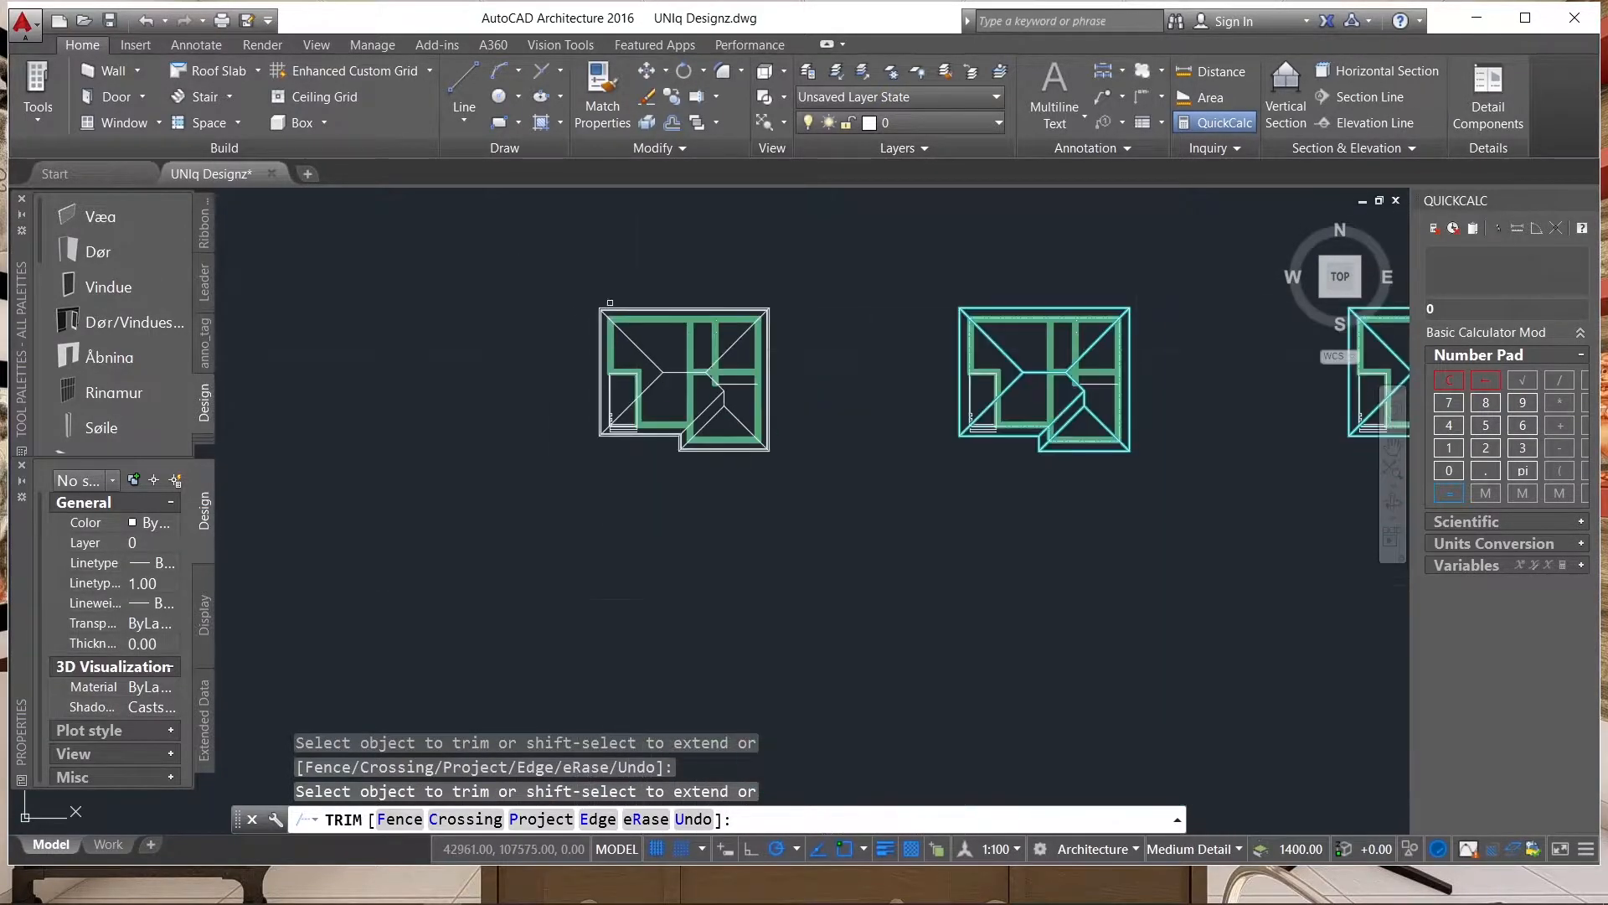
# Trim the roof line ends at the lower-left corner and the inward eave corner back to the innermost outline.
pyautogui.scroll(8, 646, 441)
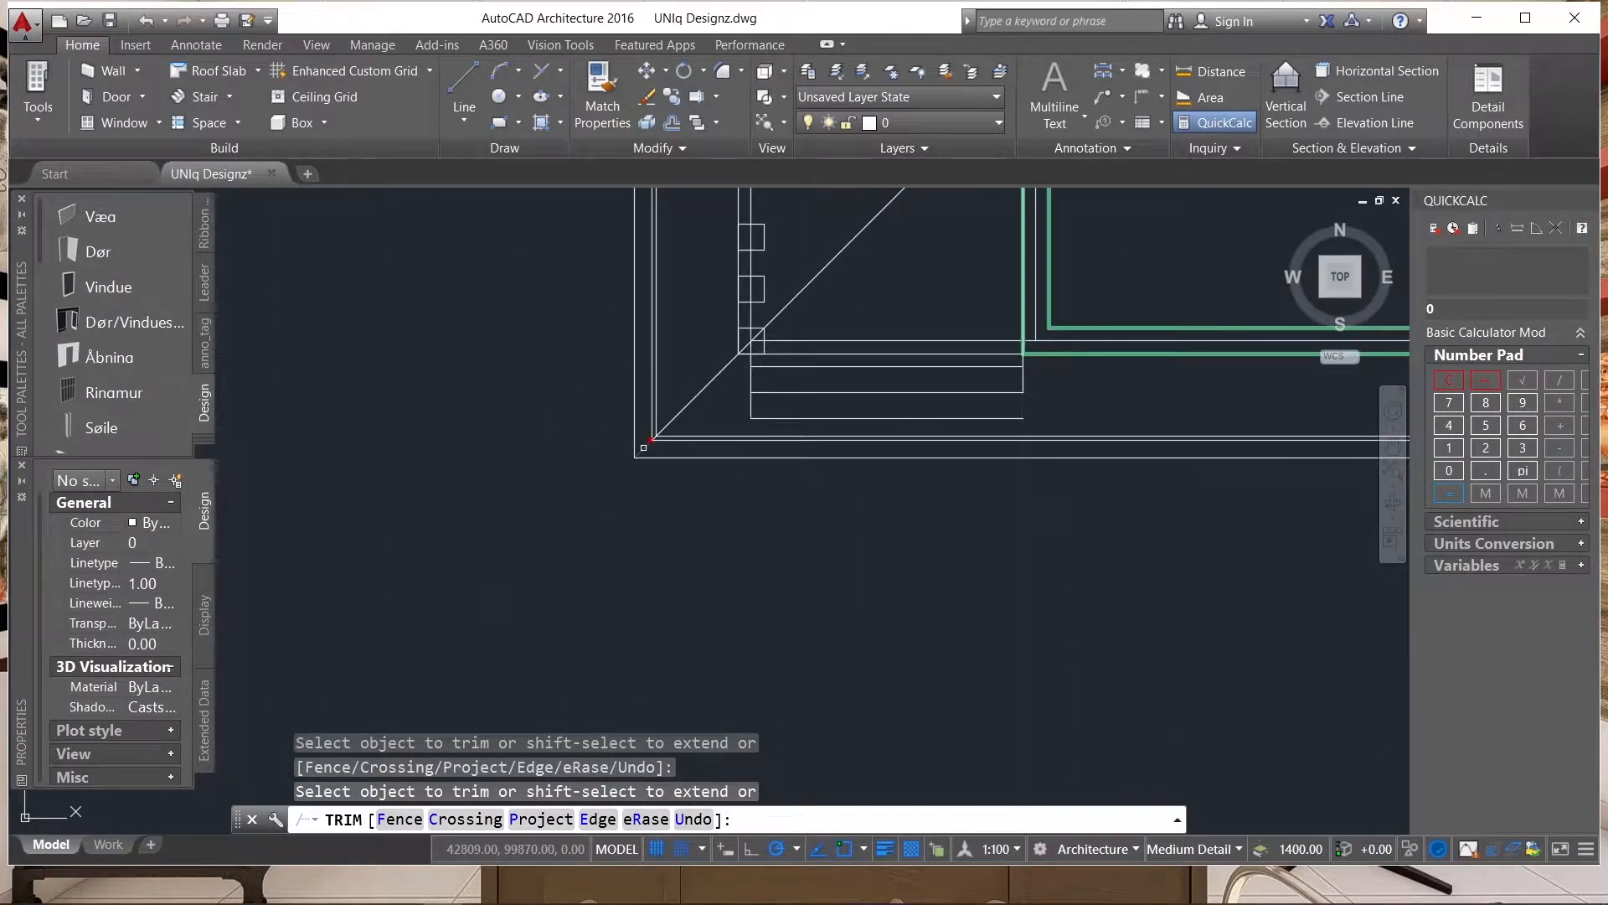
pyautogui.scroll(-8, 557, 437)
pyautogui.click(557, 443)
pyautogui.click(751, 446)
pyautogui.scroll(8, 752, 446)
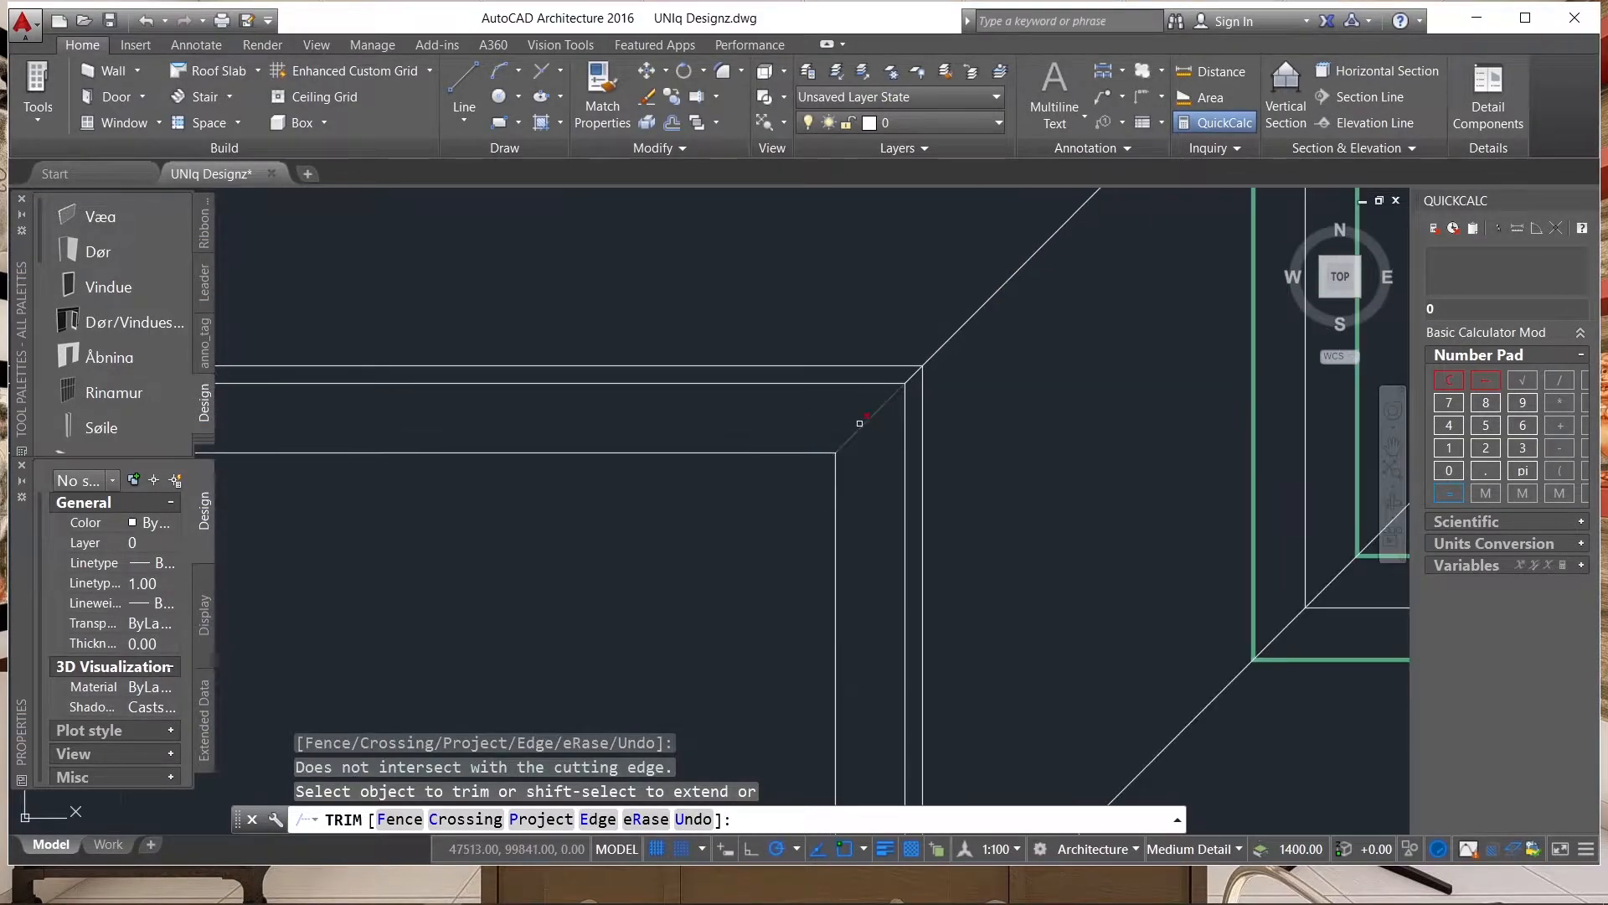
pyautogui.click(860, 423)
pyautogui.scroll(-5, 795, 331)
# Trim the hip line ends at the two lower corners of the projecting wing back to the innermost outline.
pyautogui.scroll(5, 838, 503)
pyautogui.click(841, 504)
pyautogui.click(841, 504)
pyautogui.scroll(-5, 841, 504)
pyautogui.scroll(5, 1231, 508)
pyautogui.click(1146, 515)
pyautogui.click(1134, 510)
pyautogui.scroll(5, 1124, 488)
pyautogui.click(1121, 487)
pyautogui.click(1093, 495)
pyautogui.scroll(-8, 1057, 559)
pyautogui.click(1048, 544)
pyautogui.scroll(-2, 1051, 538)
# Trim the hip line end at the roof's upper-right corner back to the innermost eave outline.
pyautogui.scroll(5, 1049, 317)
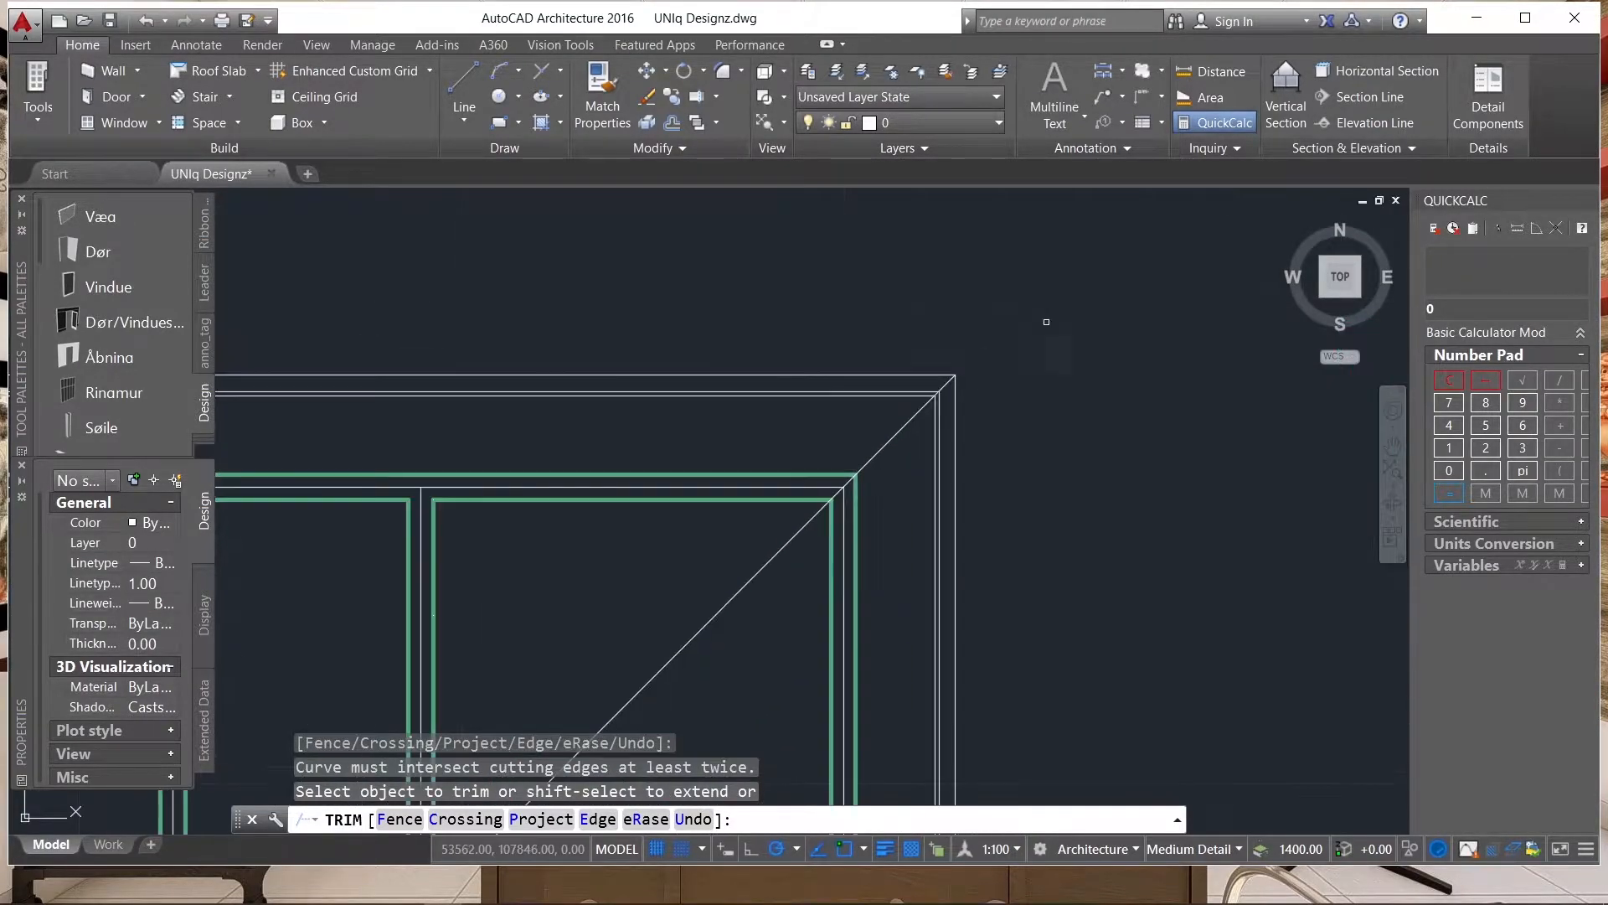
pyautogui.scroll(4, 940, 384)
pyautogui.click(962, 383)
pyautogui.click(952, 370)
pyautogui.scroll(6, 929, 415)
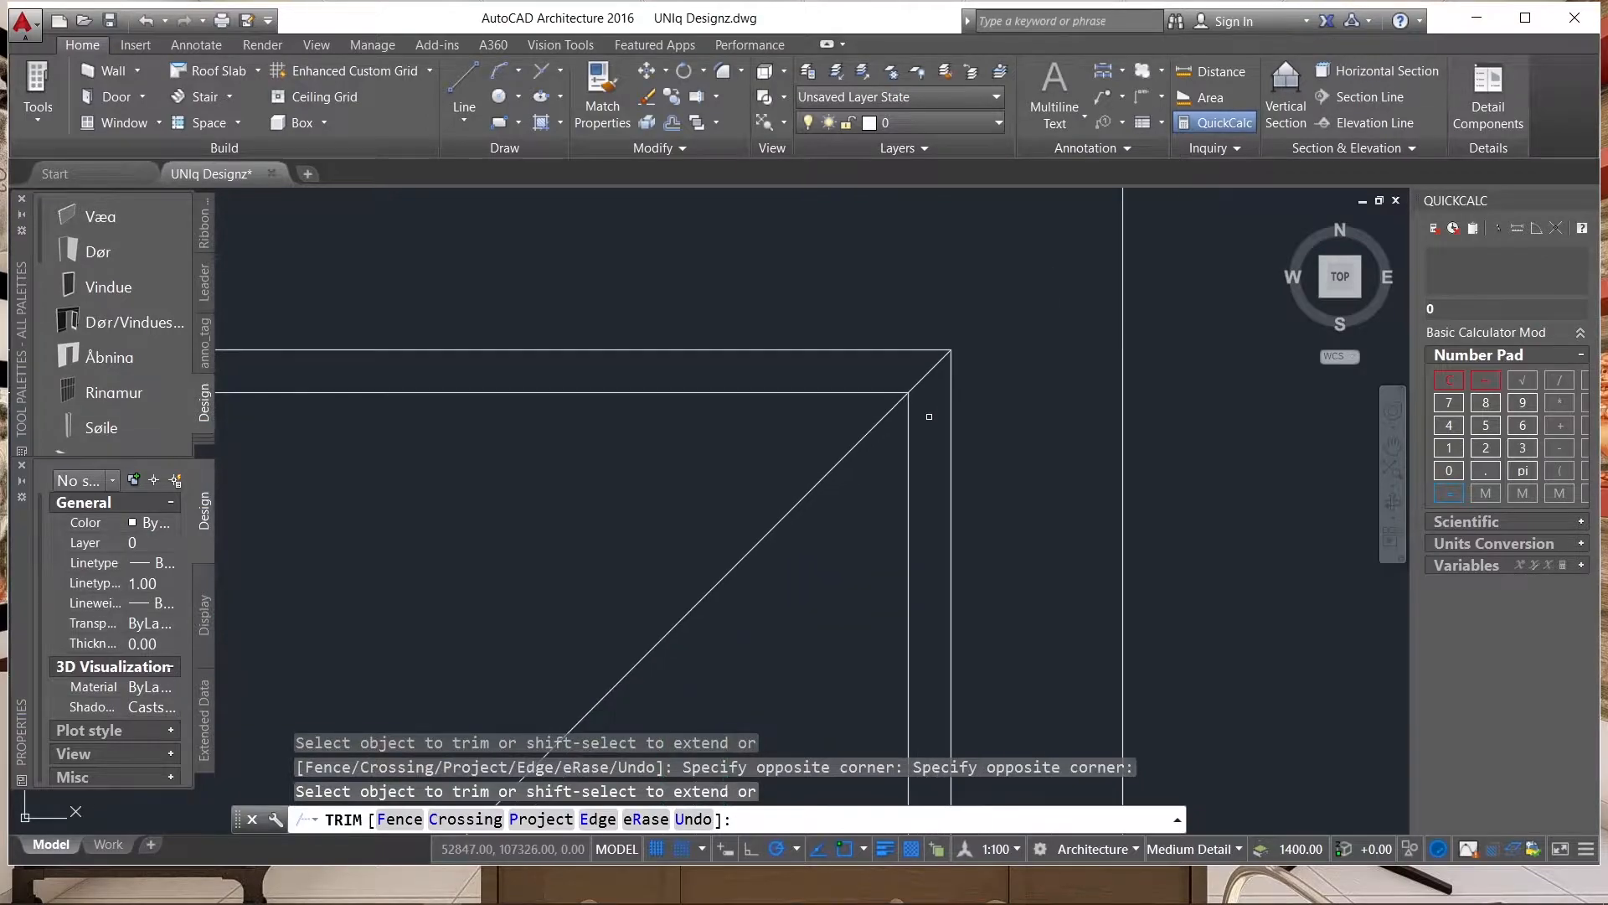
pyautogui.click(928, 391)
pyautogui.click(928, 362)
pyautogui.scroll(-5, 958, 353)
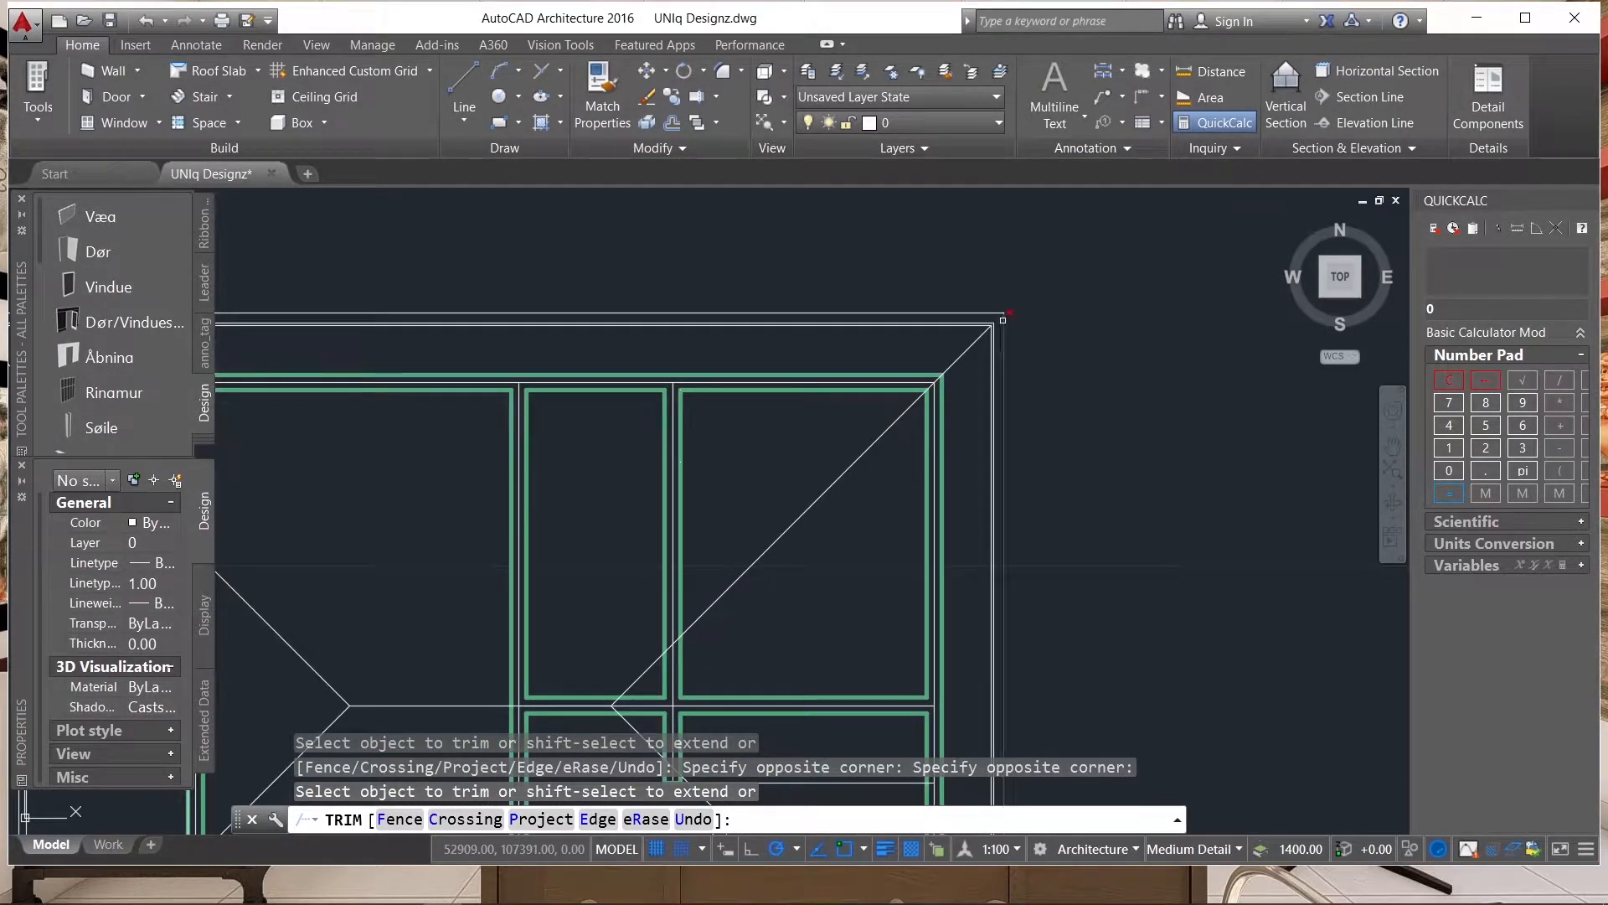
pyautogui.click(1001, 322)
pyautogui.scroll(-3, 1001, 322)
pyautogui.press('Escape')
pyautogui.scroll(5, 974, 321)
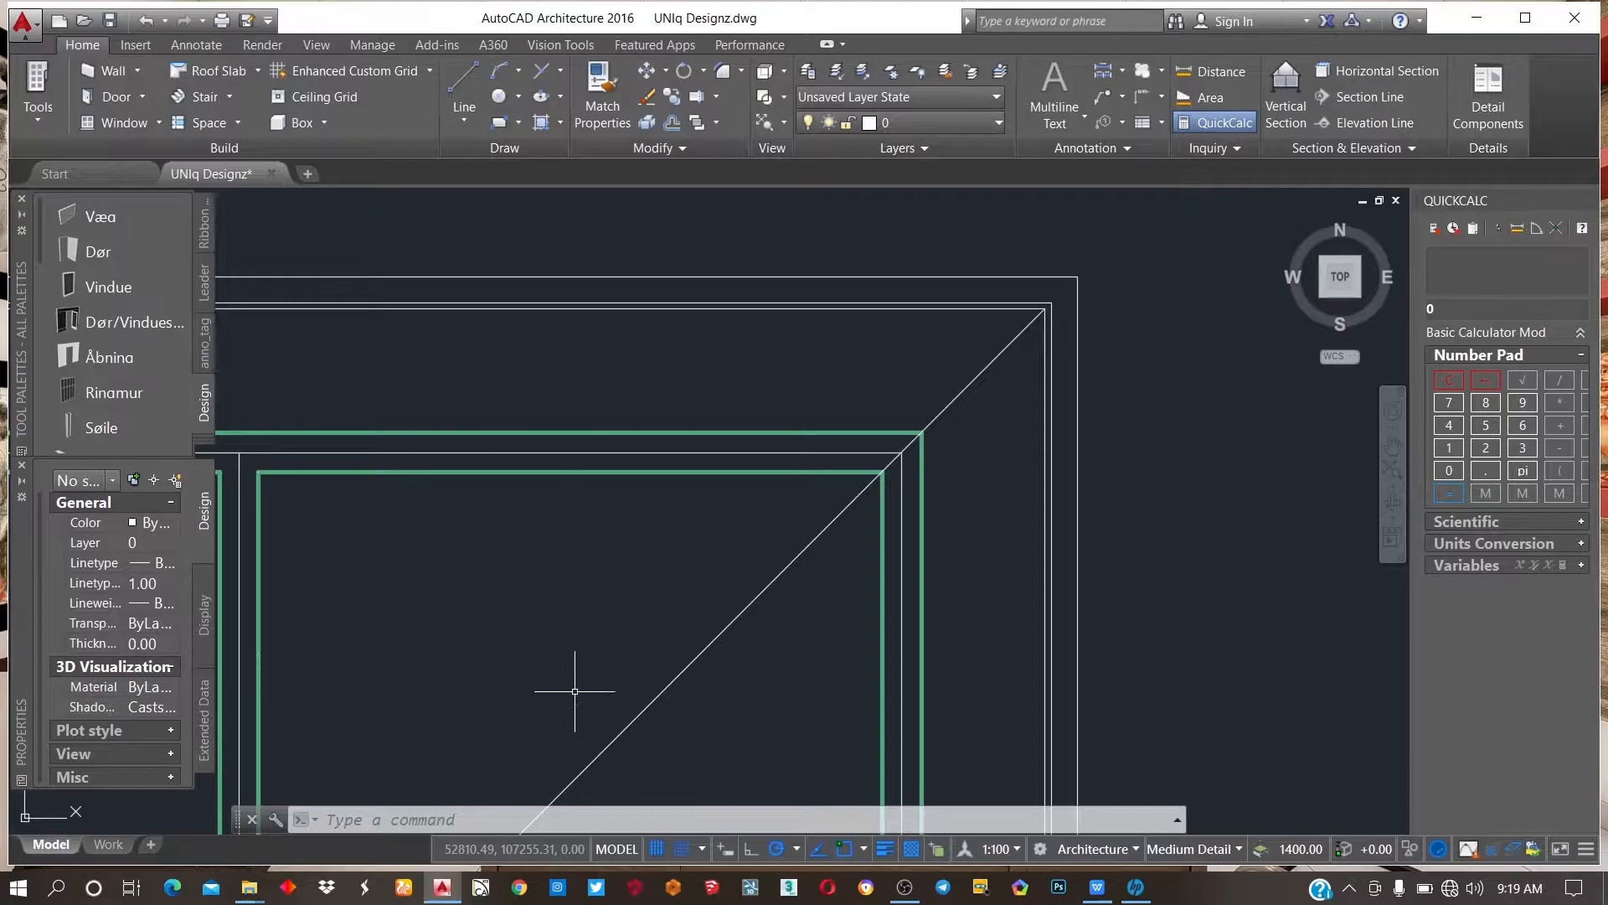
# Offset the upper-right hip line by 25 to both sides.
pyautogui.scroll(-7, 1220, 333)
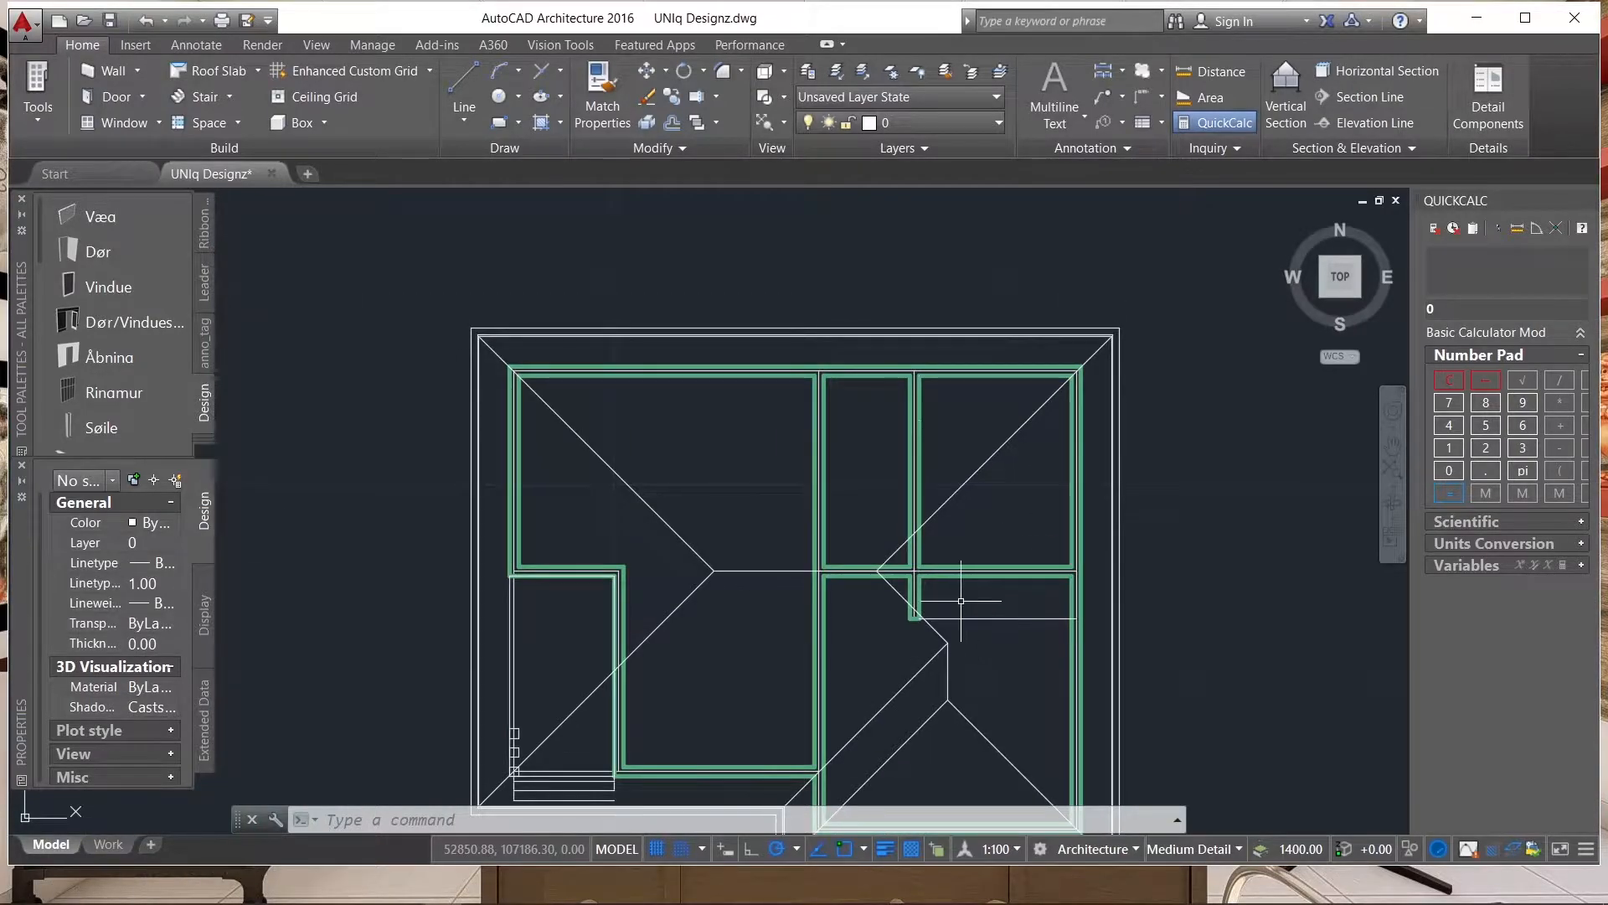
pyautogui.write('o')
pyautogui.press('Return')
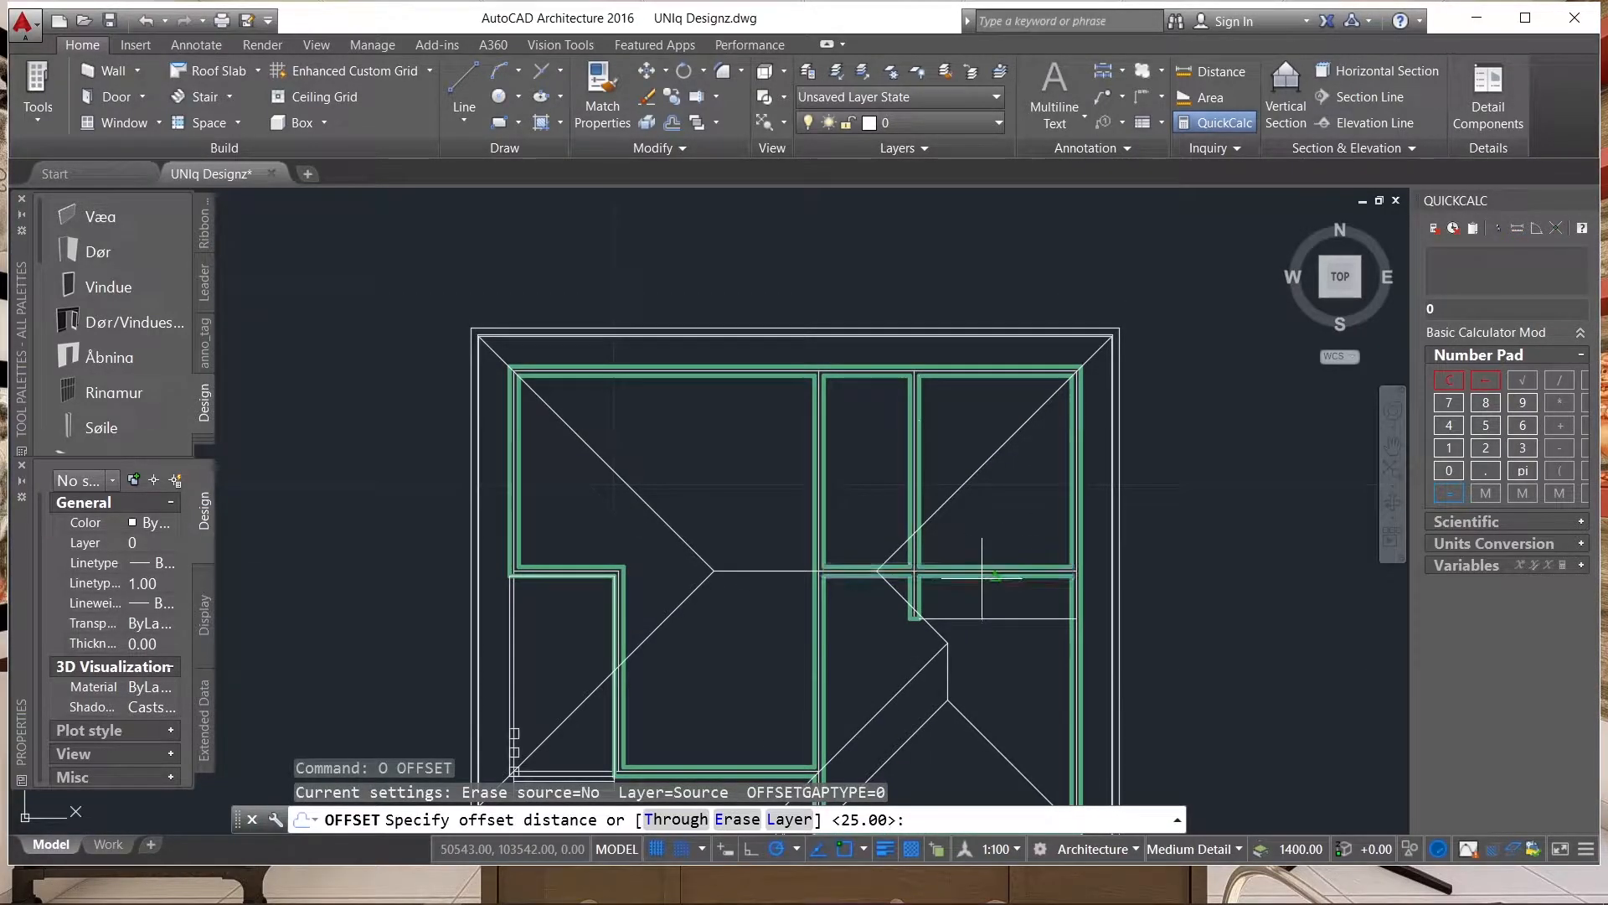
pyautogui.press('Return')
pyautogui.scroll(5, 967, 494)
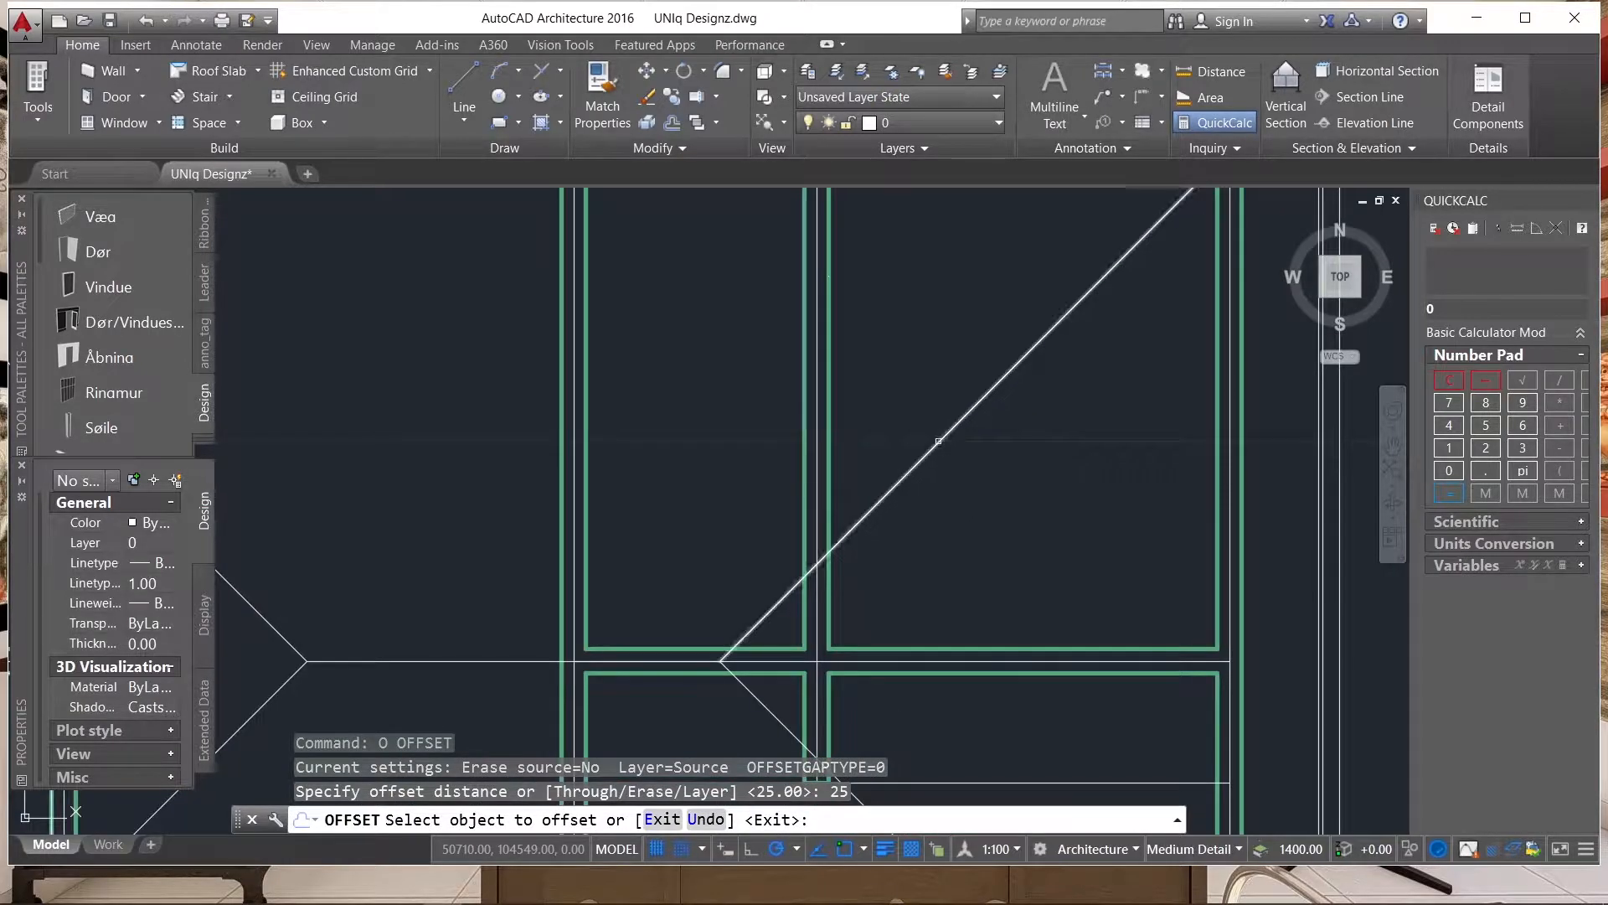
pyautogui.click(937, 436)
pyautogui.click(926, 413)
pyautogui.click(945, 429)
pyautogui.click(980, 492)
pyautogui.scroll(6, 777, 657)
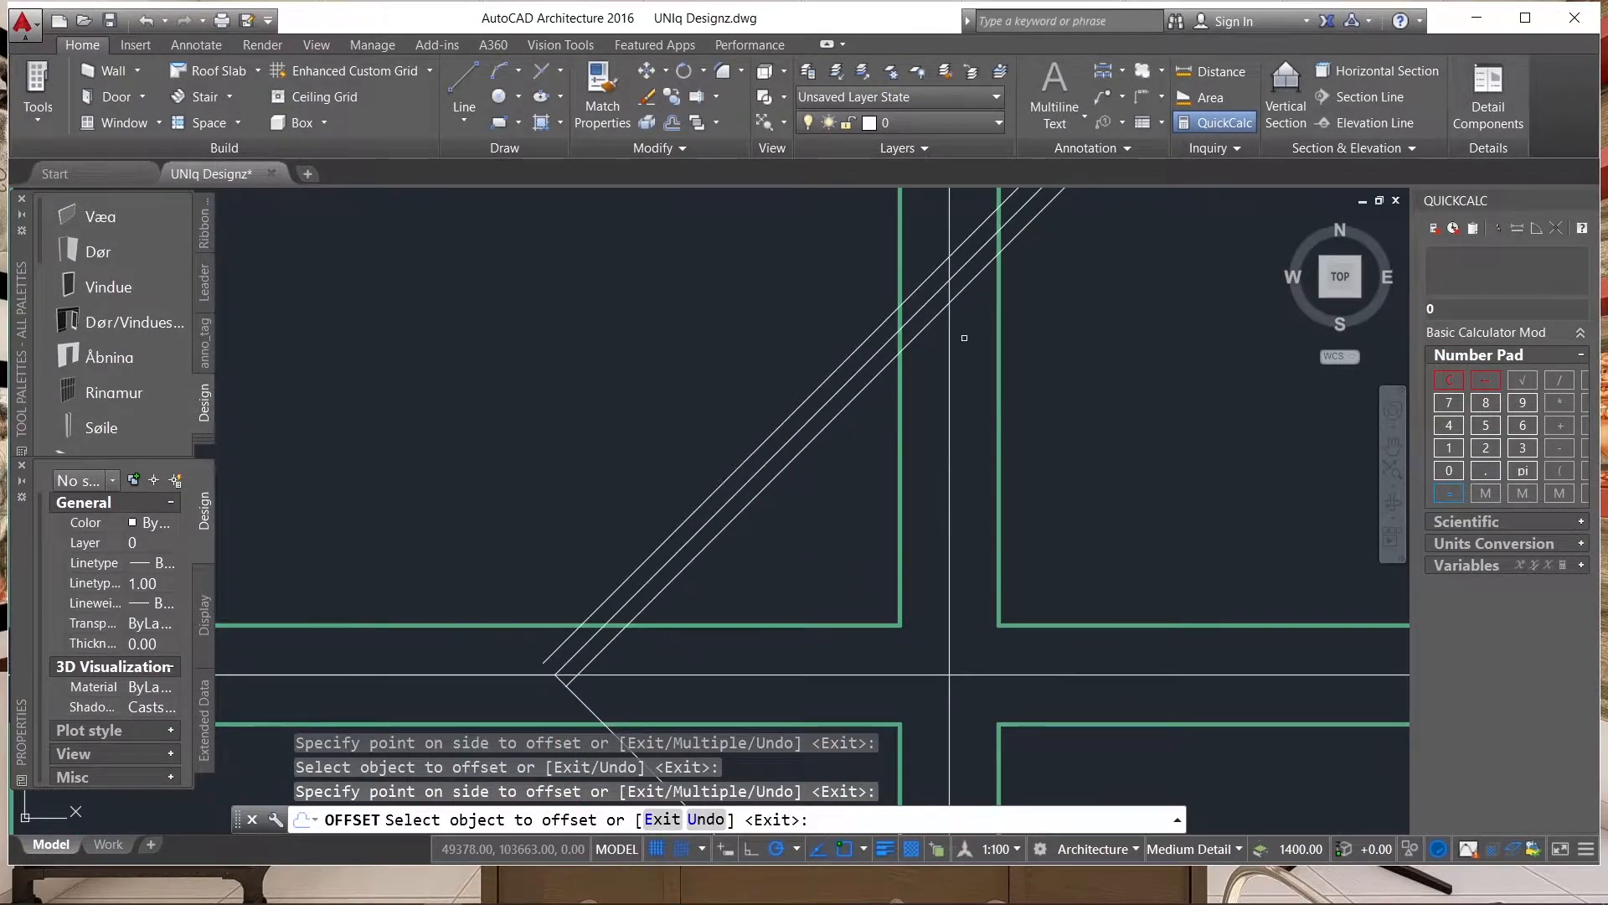
# Offset the short sloping line between the main ridge and the wing ridge by 25 to both sides.
pyautogui.scroll(-6, 970, 311)
pyautogui.scroll(2, 903, 414)
pyautogui.click(902, 411)
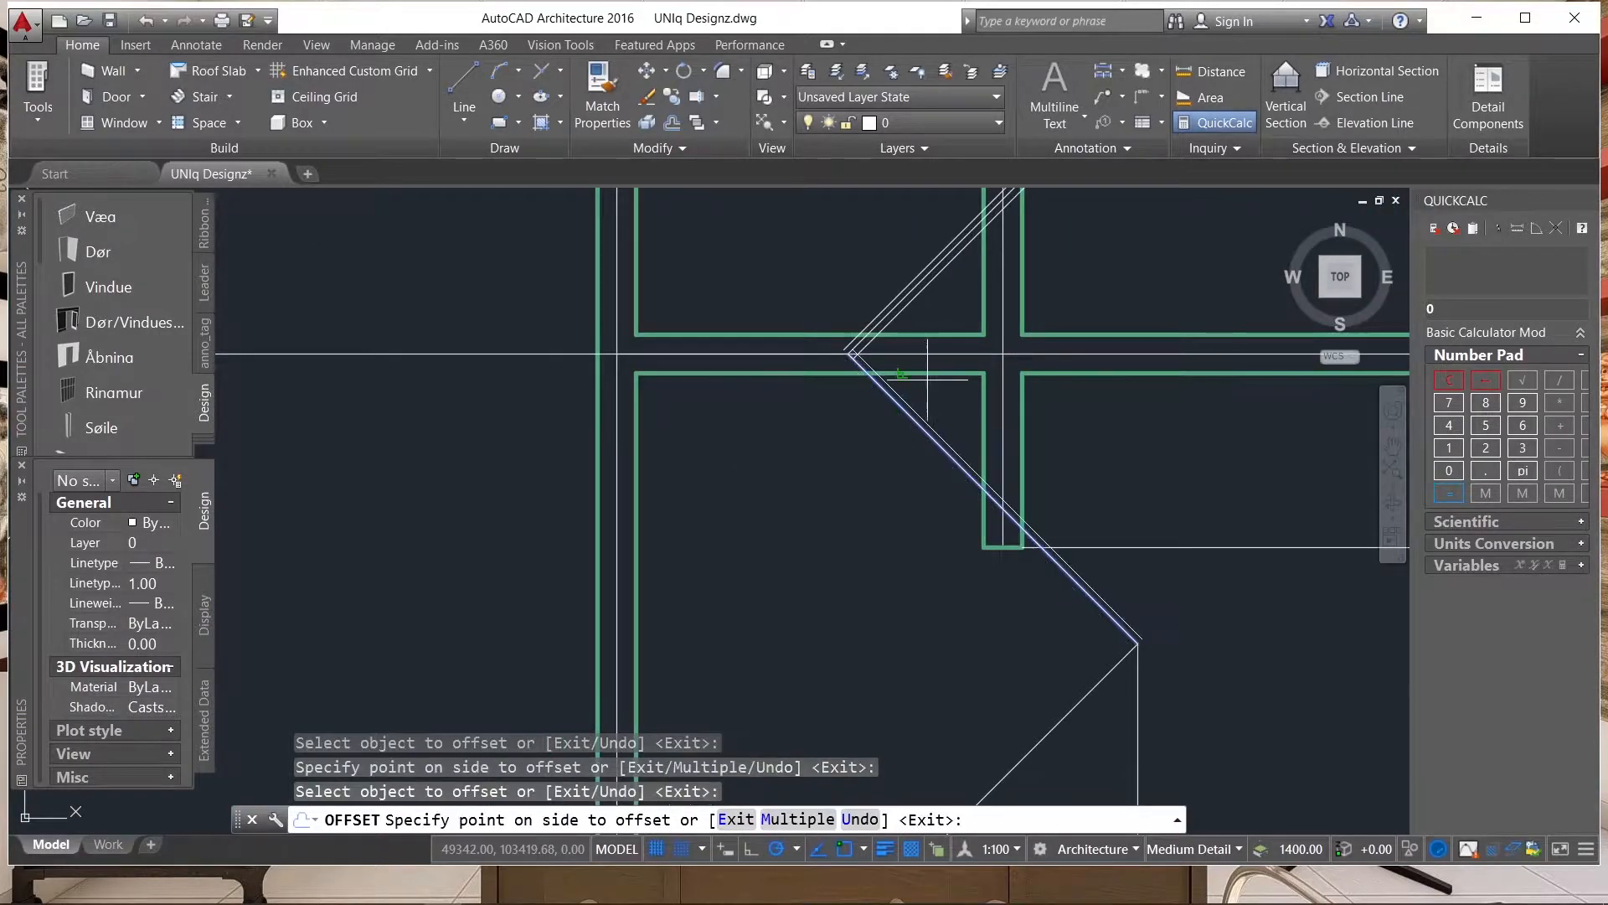
pyautogui.click(900, 404)
pyautogui.scroll(3, 897, 396)
pyautogui.click(882, 402)
pyautogui.click(790, 466)
pyautogui.scroll(-5, 893, 288)
# Offset the short vertical ridge line of the wing by 25 to both sides.
pyautogui.scroll(5, 909, 287)
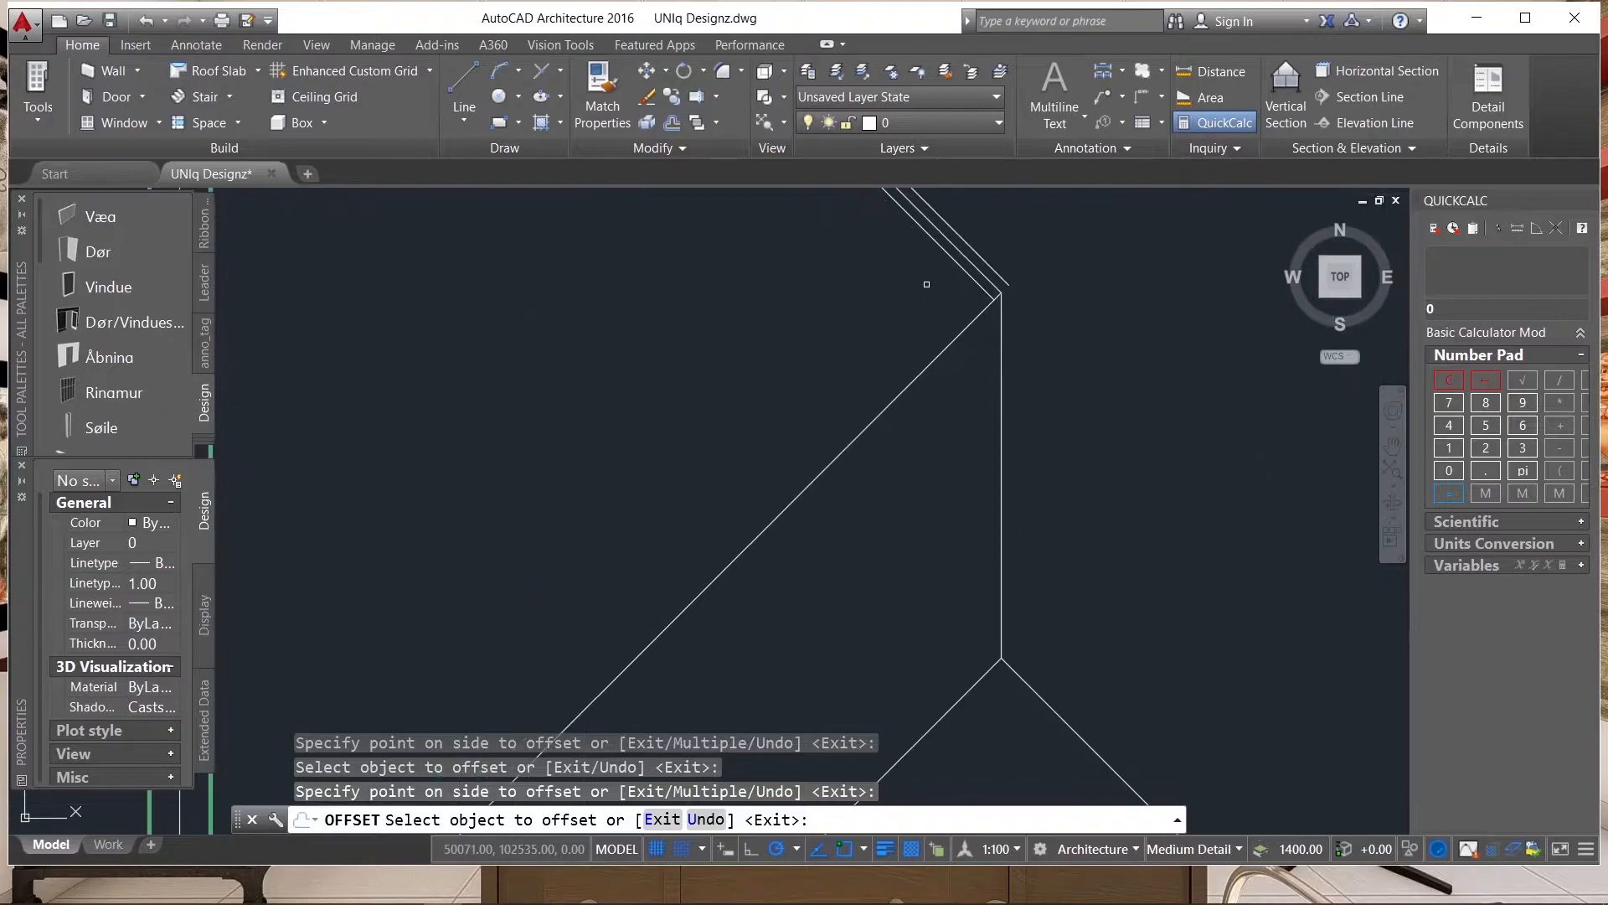
pyautogui.click(1003, 337)
pyautogui.click(1049, 335)
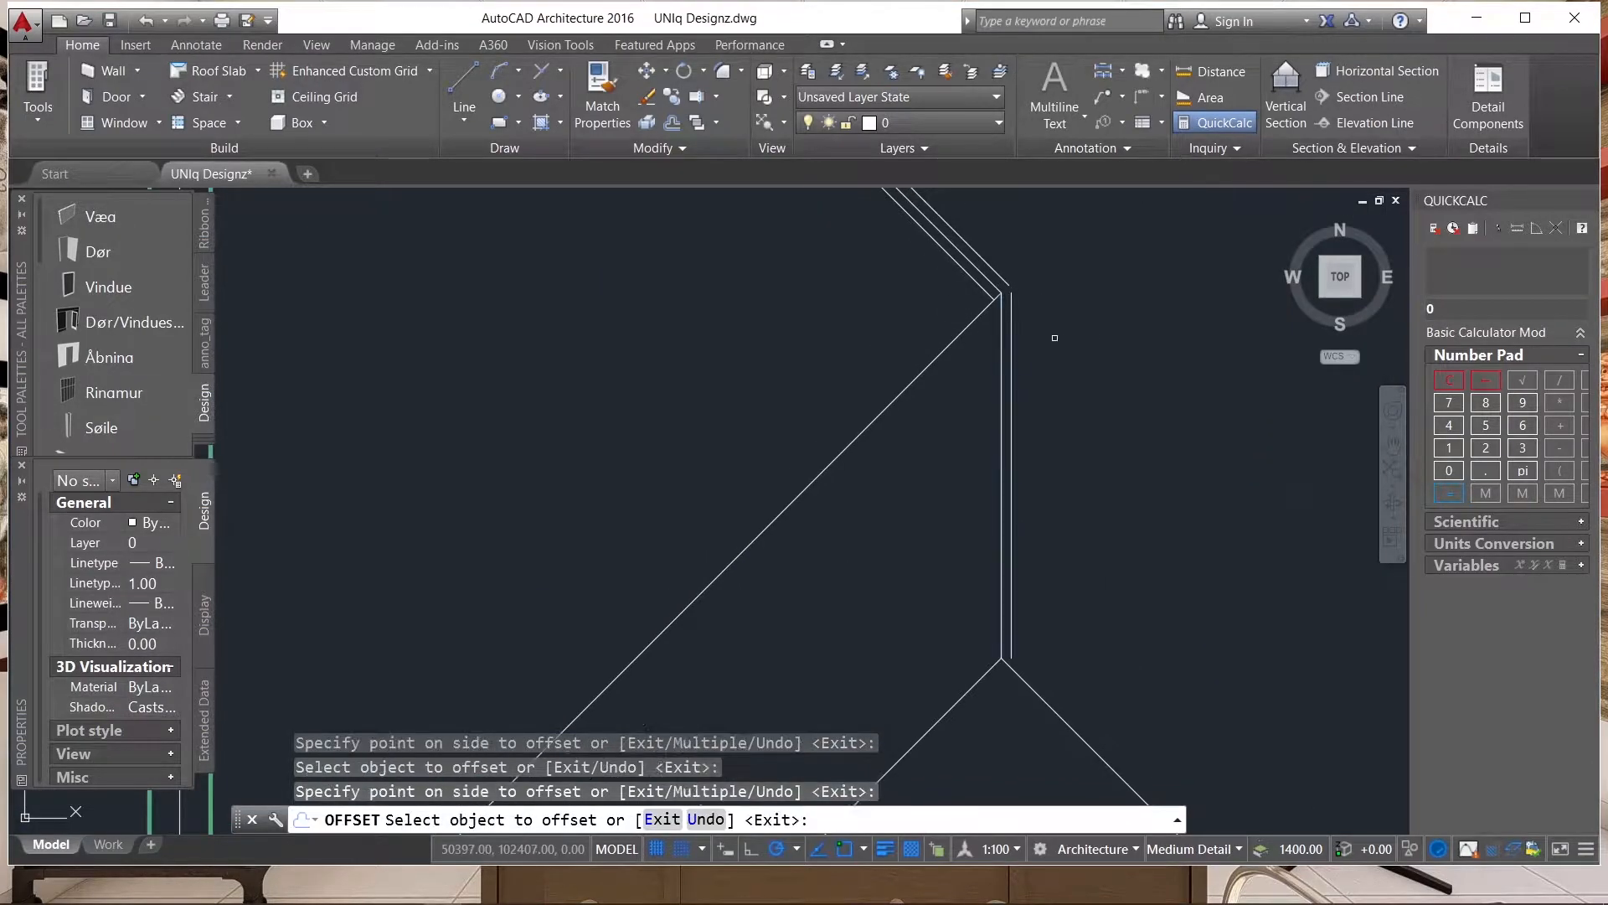
pyautogui.click(996, 356)
pyautogui.click(996, 352)
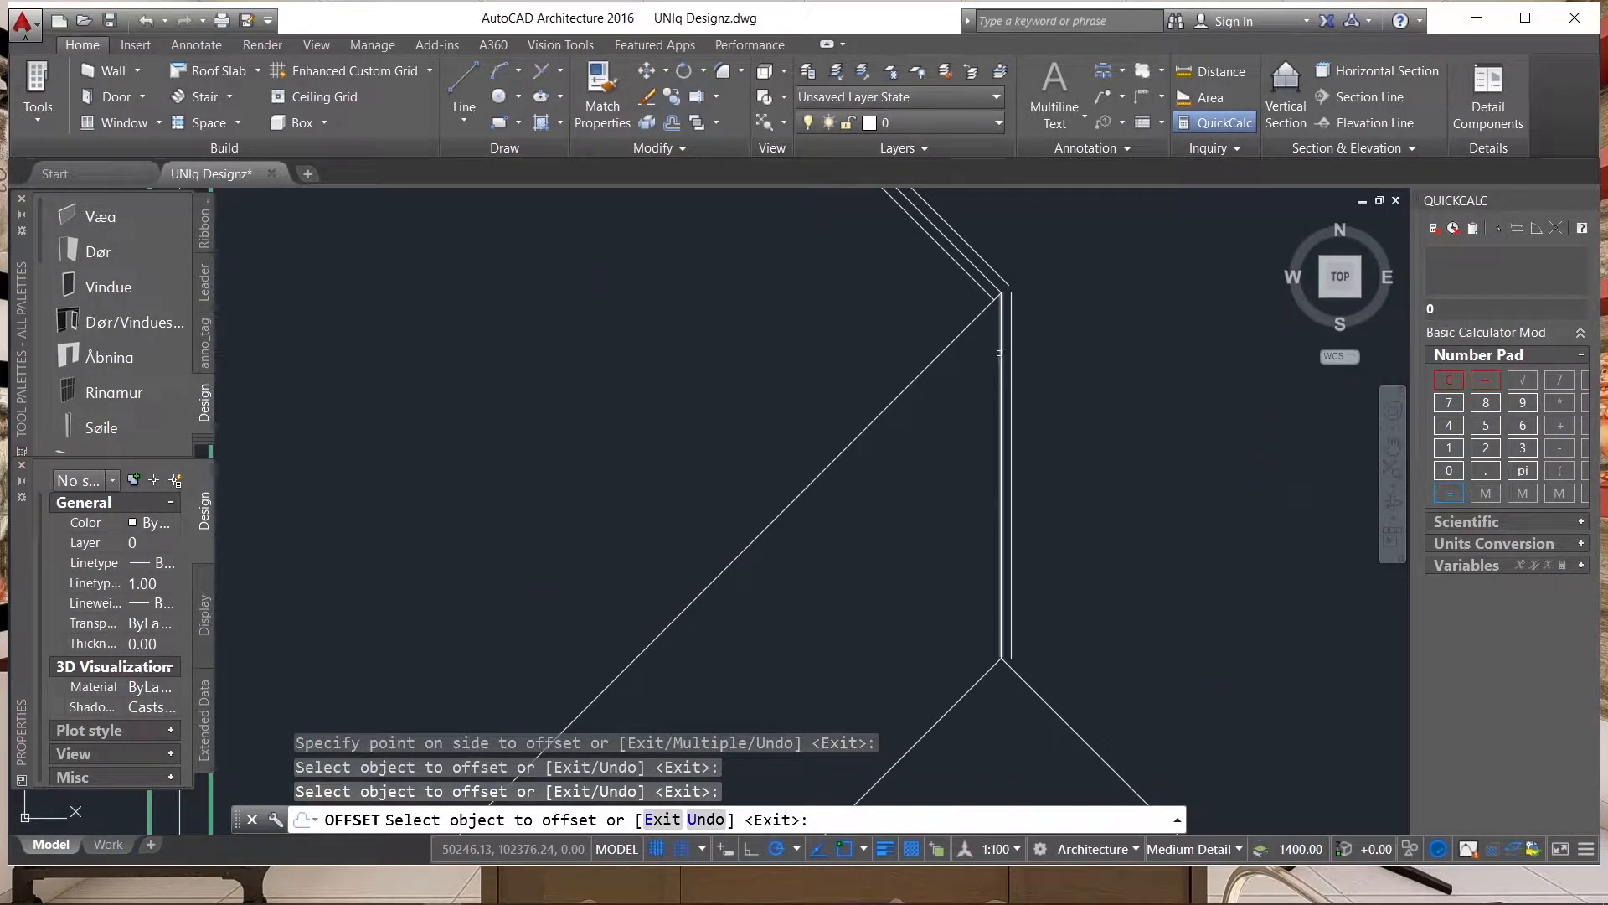
pyautogui.click(973, 361)
# Try to offset the valley line running from the wing ridge's upper end to the inward eave corner by 25.
pyautogui.click(962, 325)
pyautogui.click(972, 353)
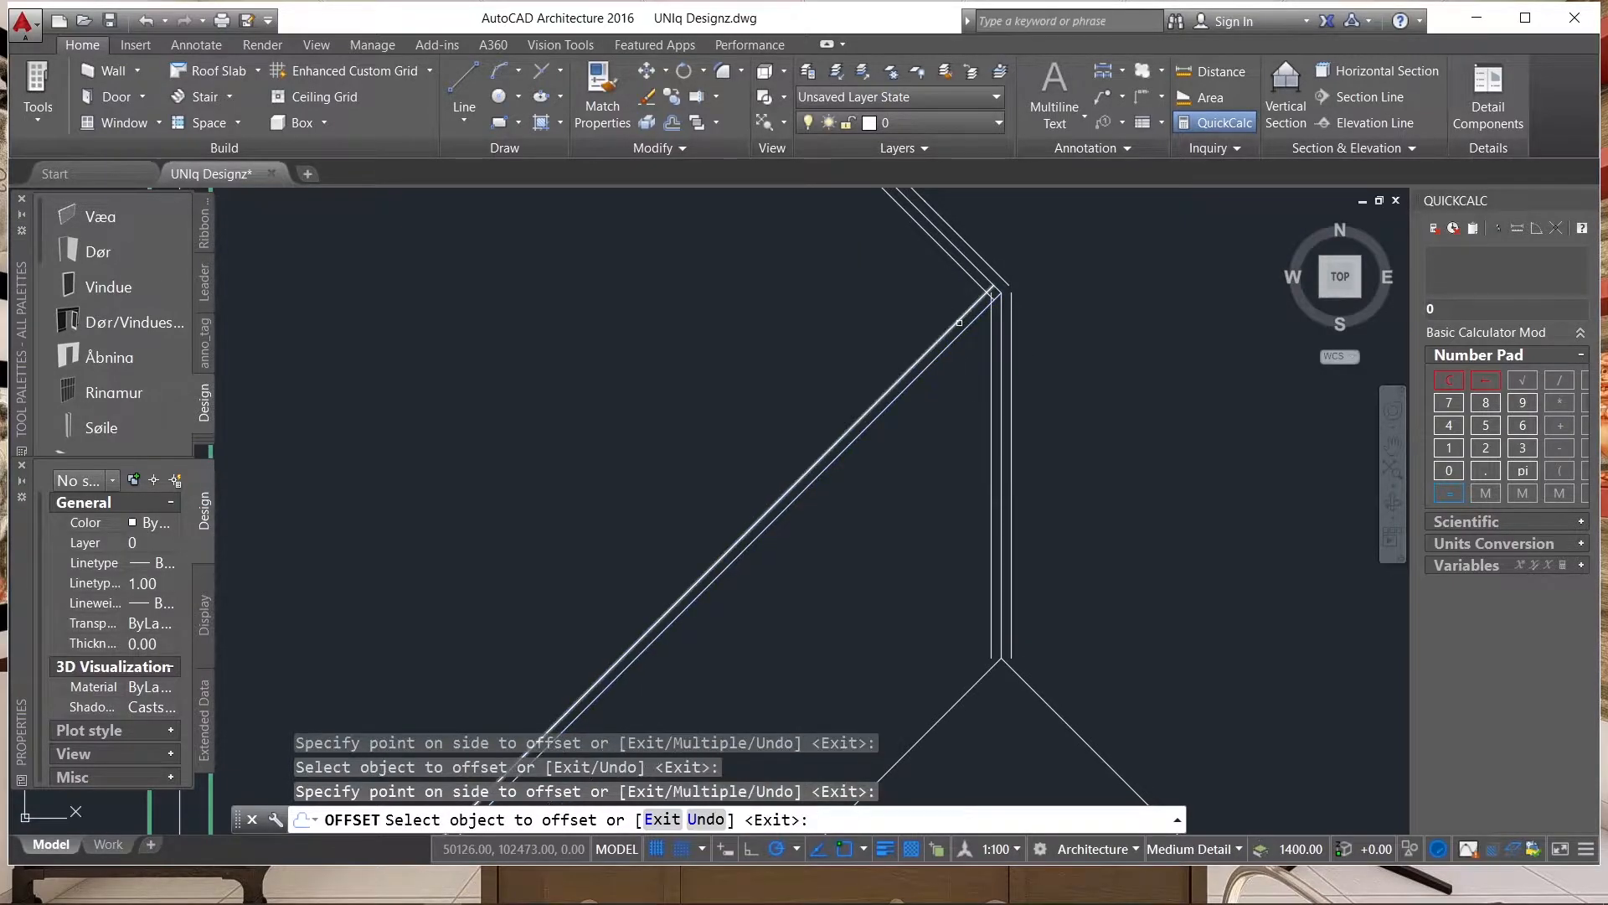
pyautogui.scroll(-4, 963, 331)
pyautogui.hotkey('ctrl', 'z')
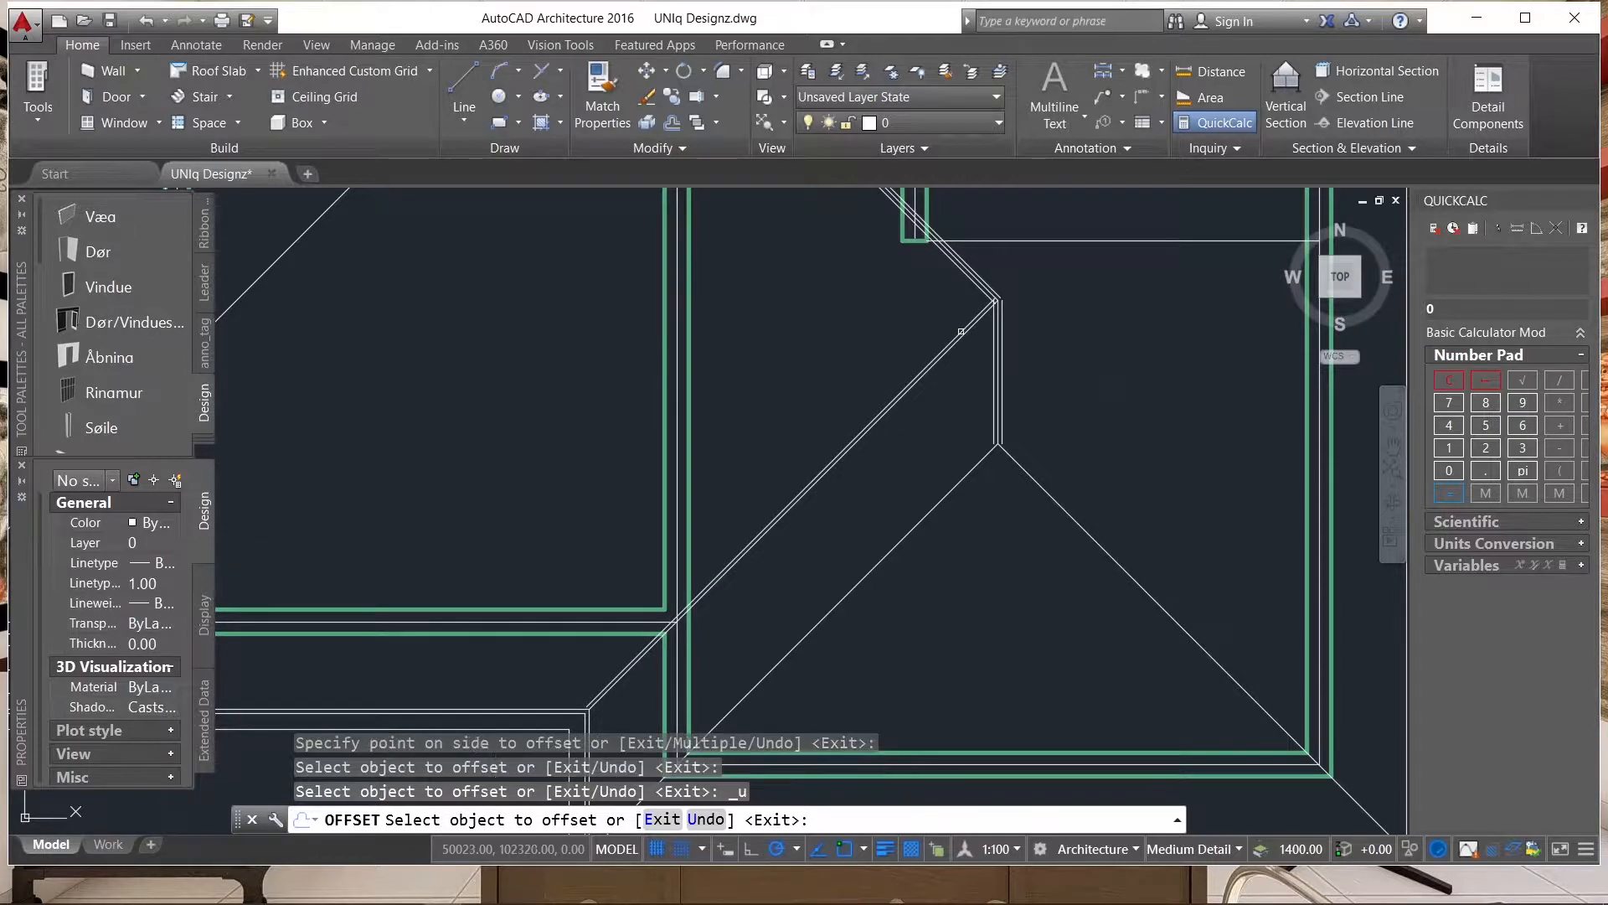
pyautogui.hotkey('ctrl', 'z')
pyautogui.scroll(-4, 1074, 308)
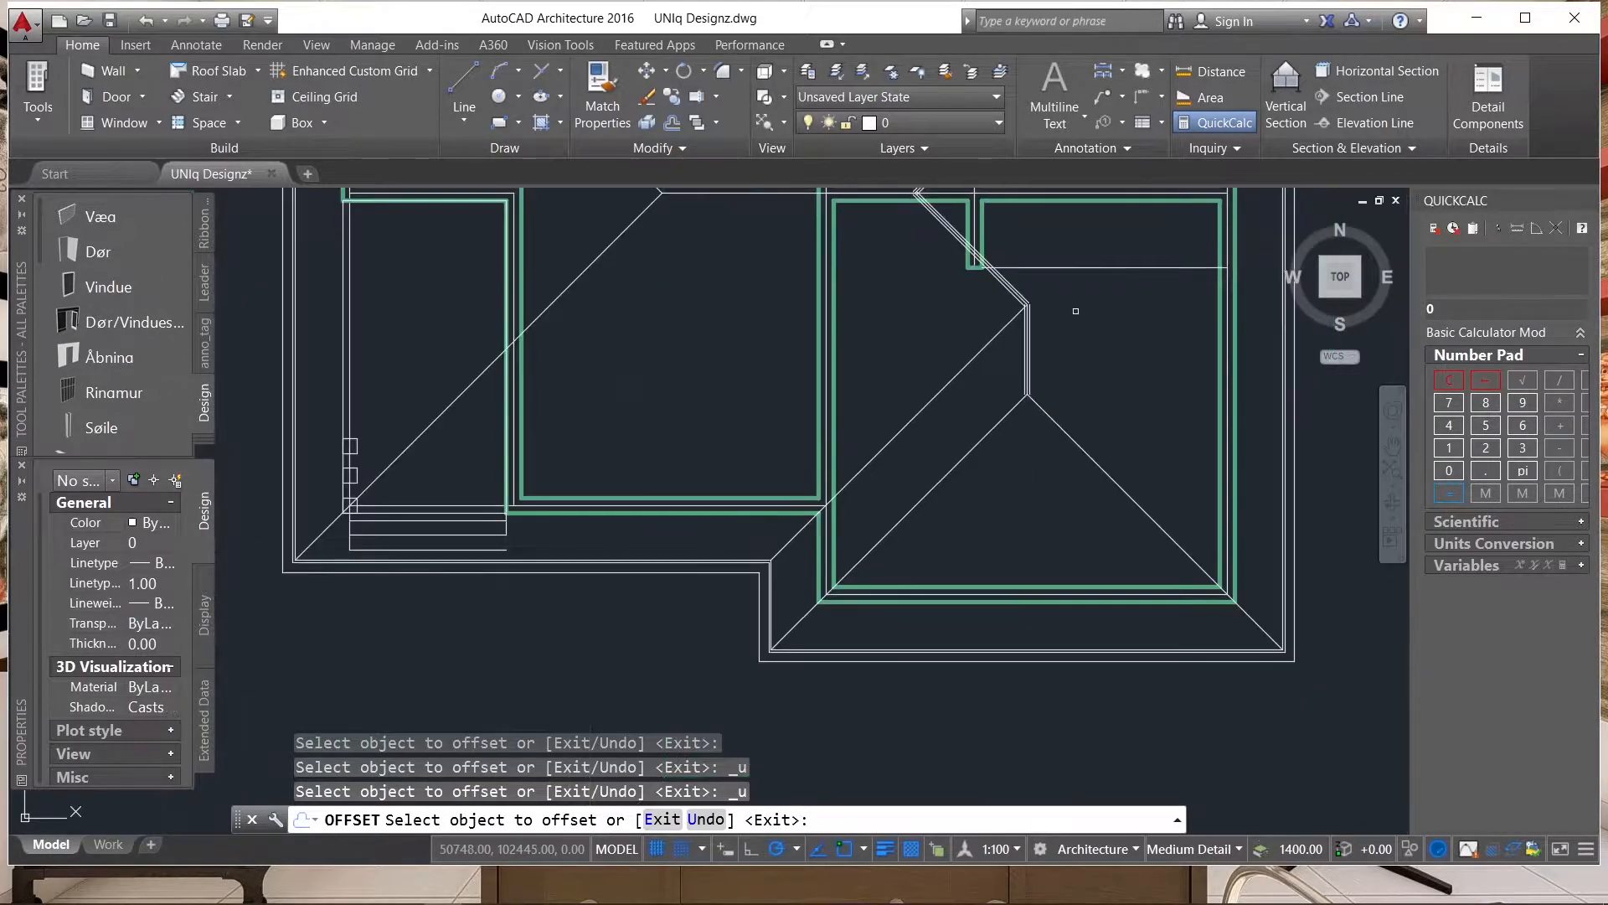
pyautogui.scroll(5, 1029, 321)
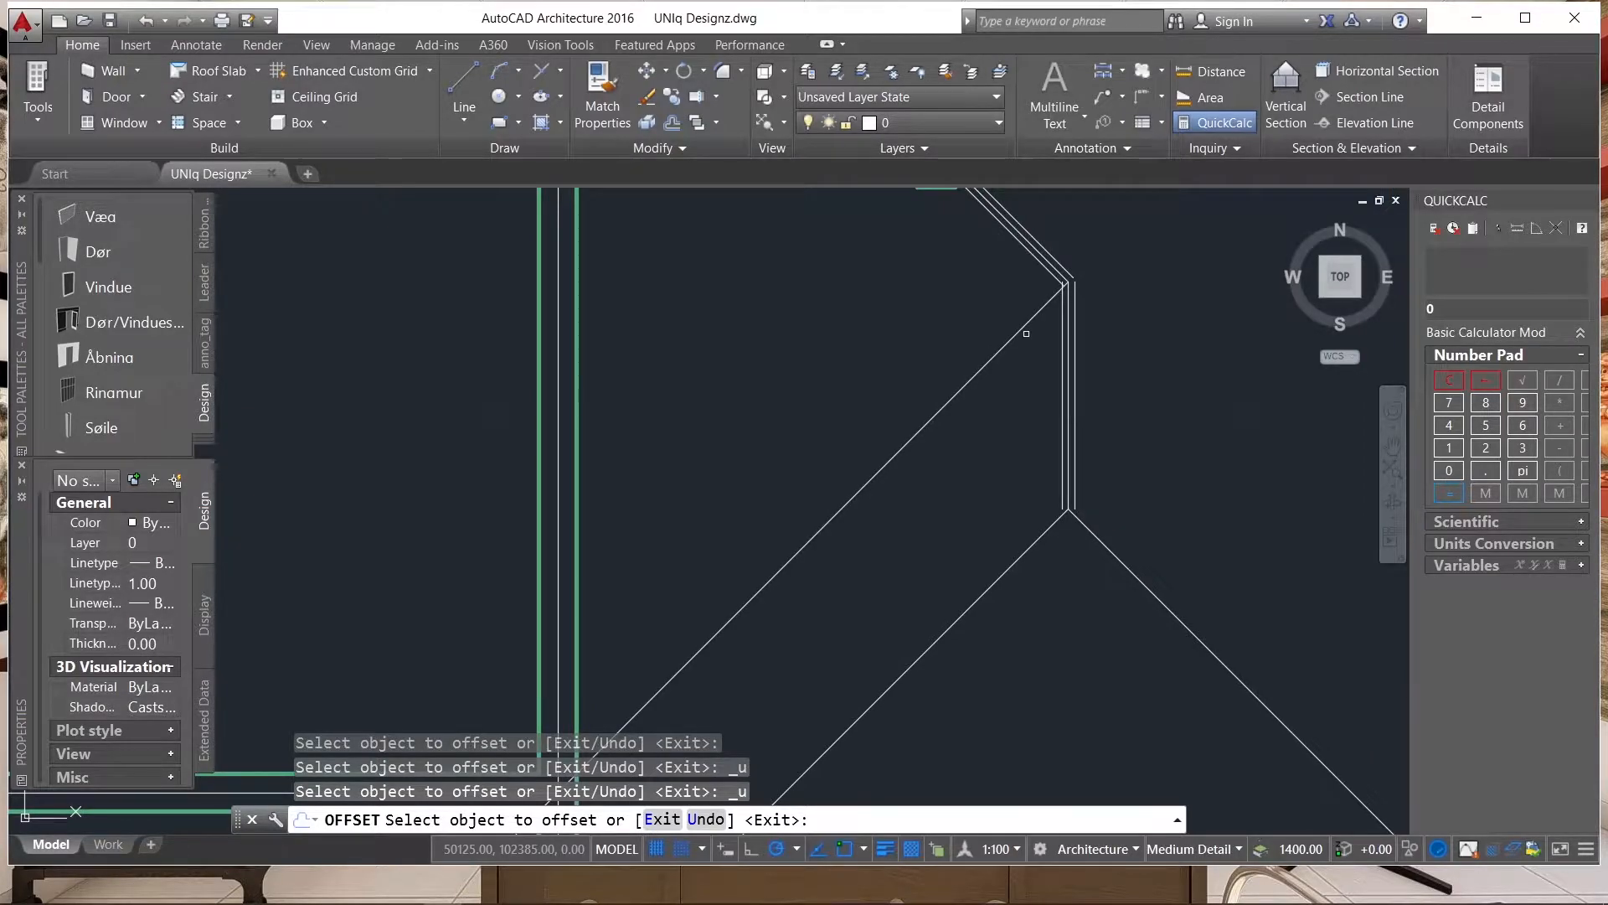
pyautogui.scroll(-5, 1027, 318)
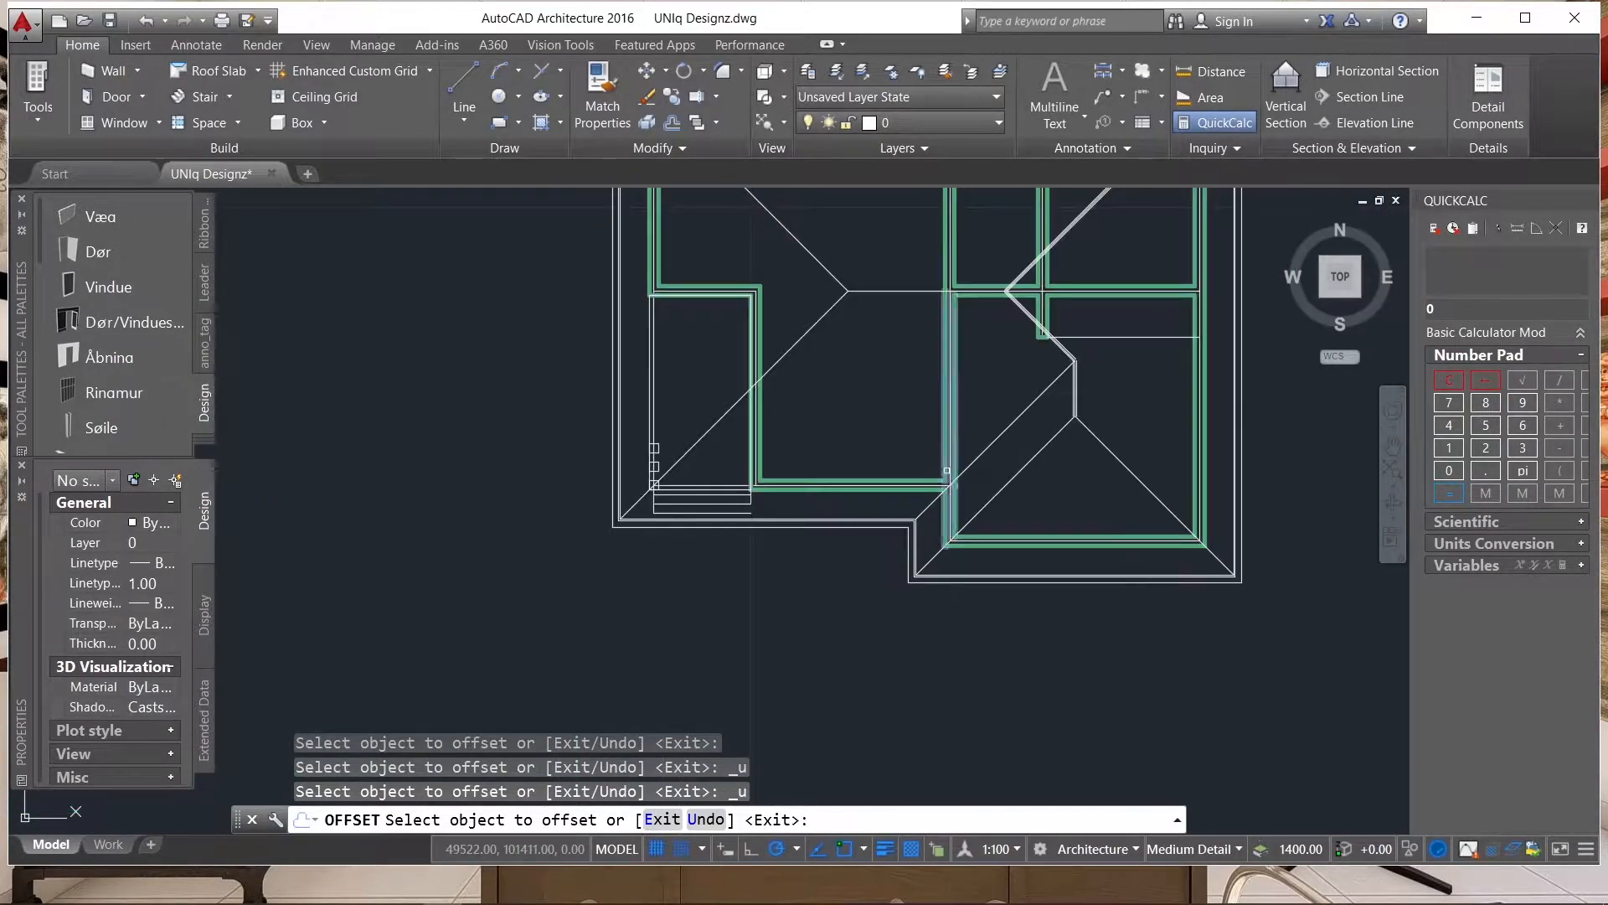
pyautogui.scroll(-2, 996, 553)
pyautogui.scroll(4, 1045, 417)
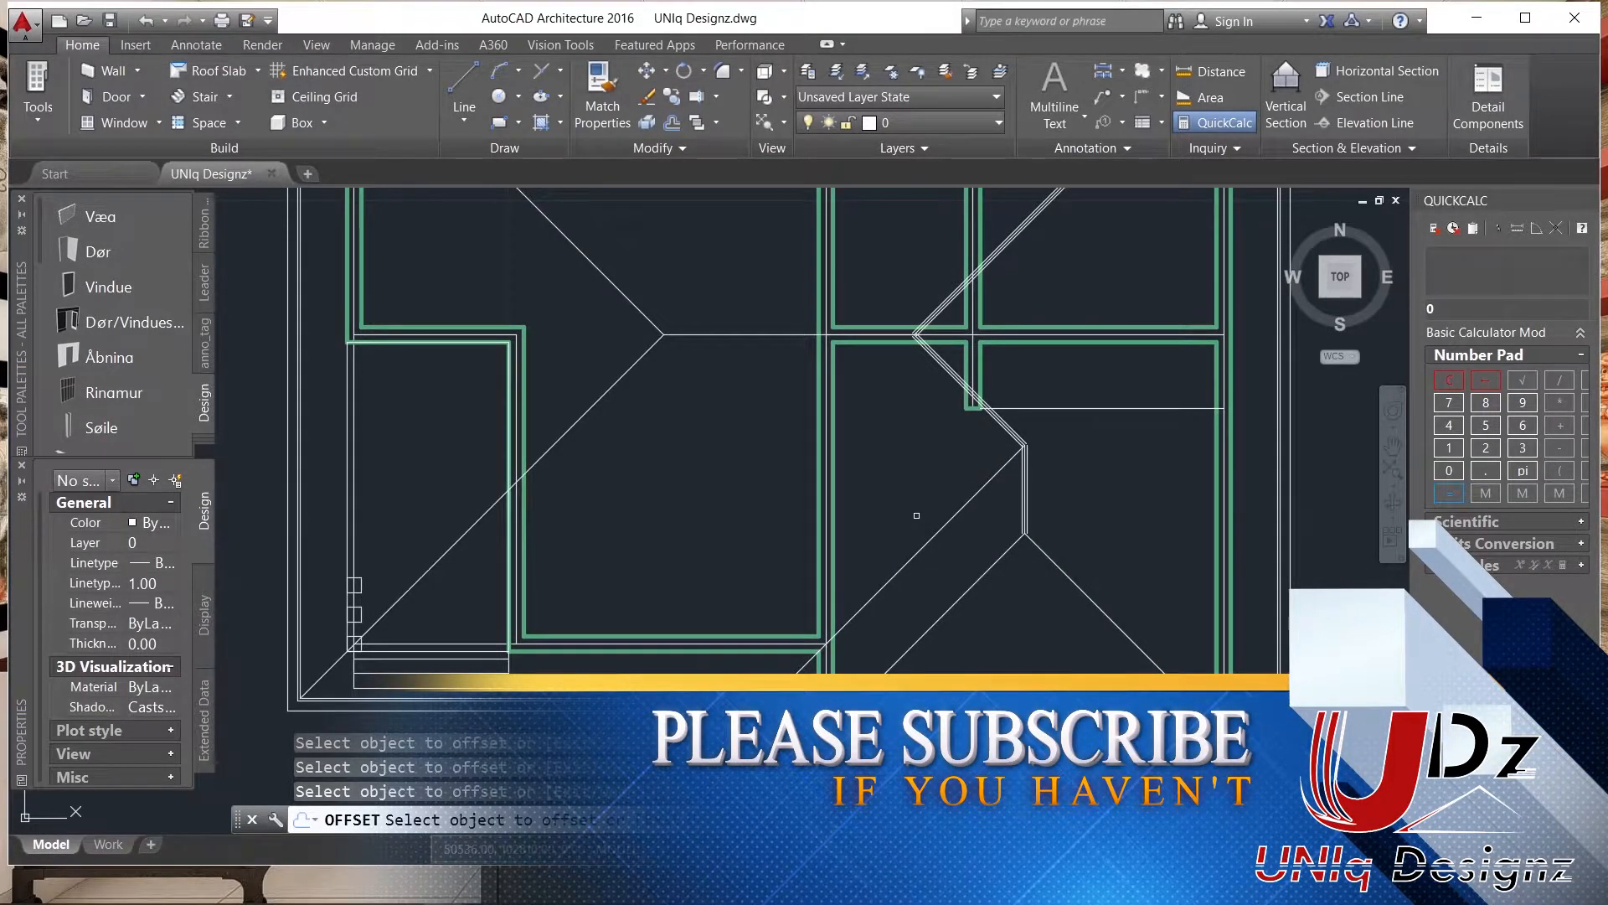
pyautogui.scroll(-4, 919, 464)
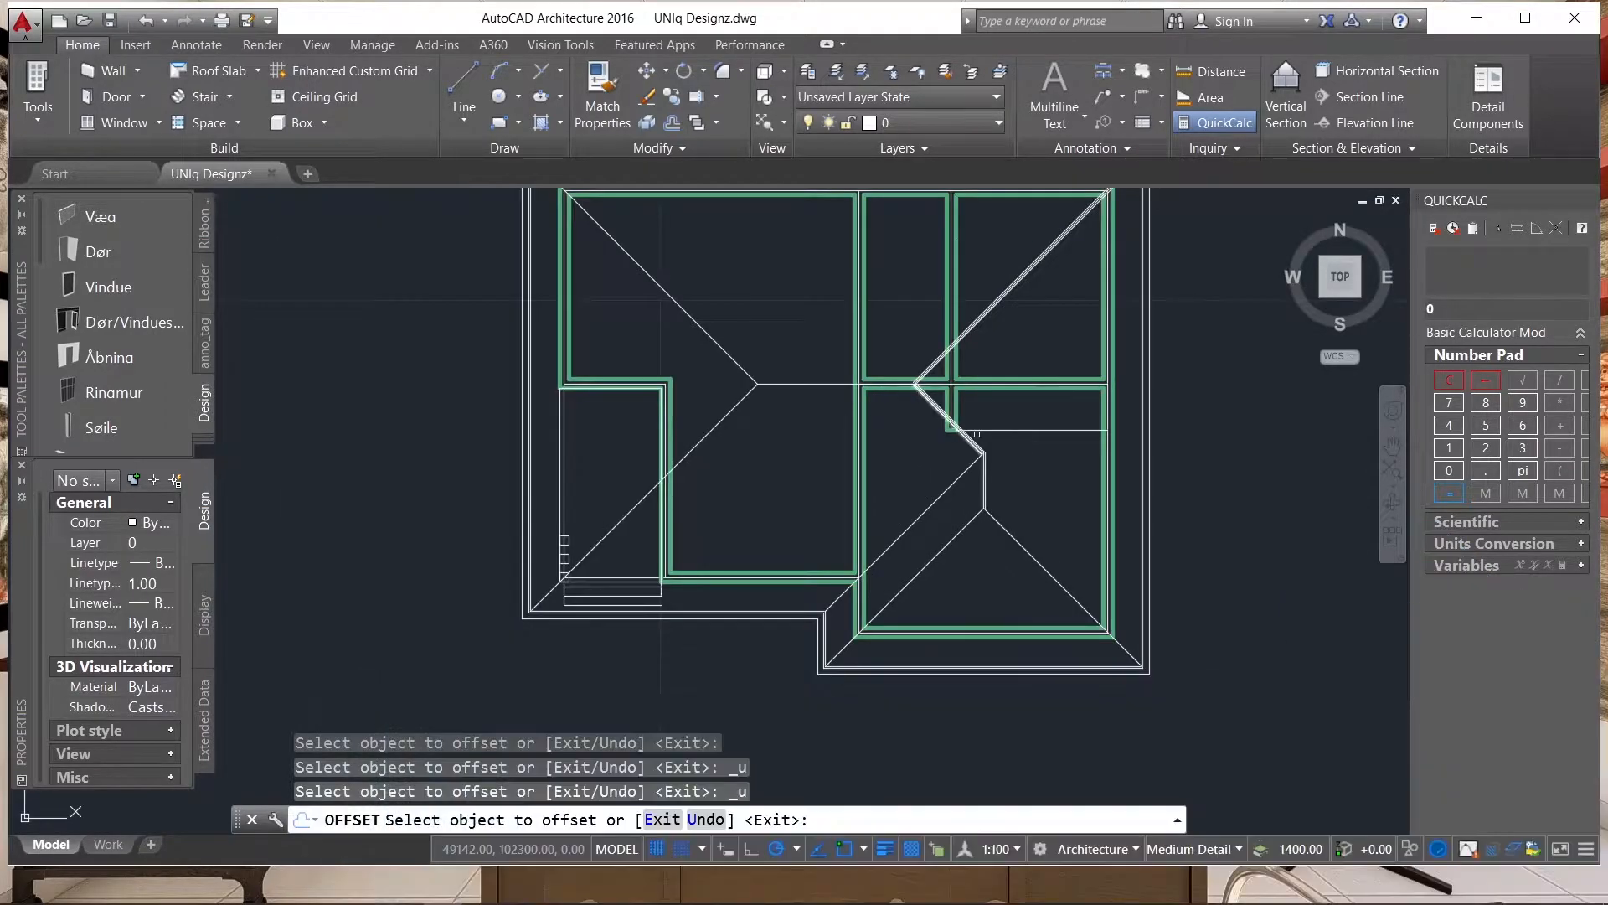
# Offset the wing's lower-right hip line by 25 outward and its lower-left hip line by 25 to both sides.
pyautogui.scroll(5, 984, 438)
pyautogui.scroll(-4, 986, 457)
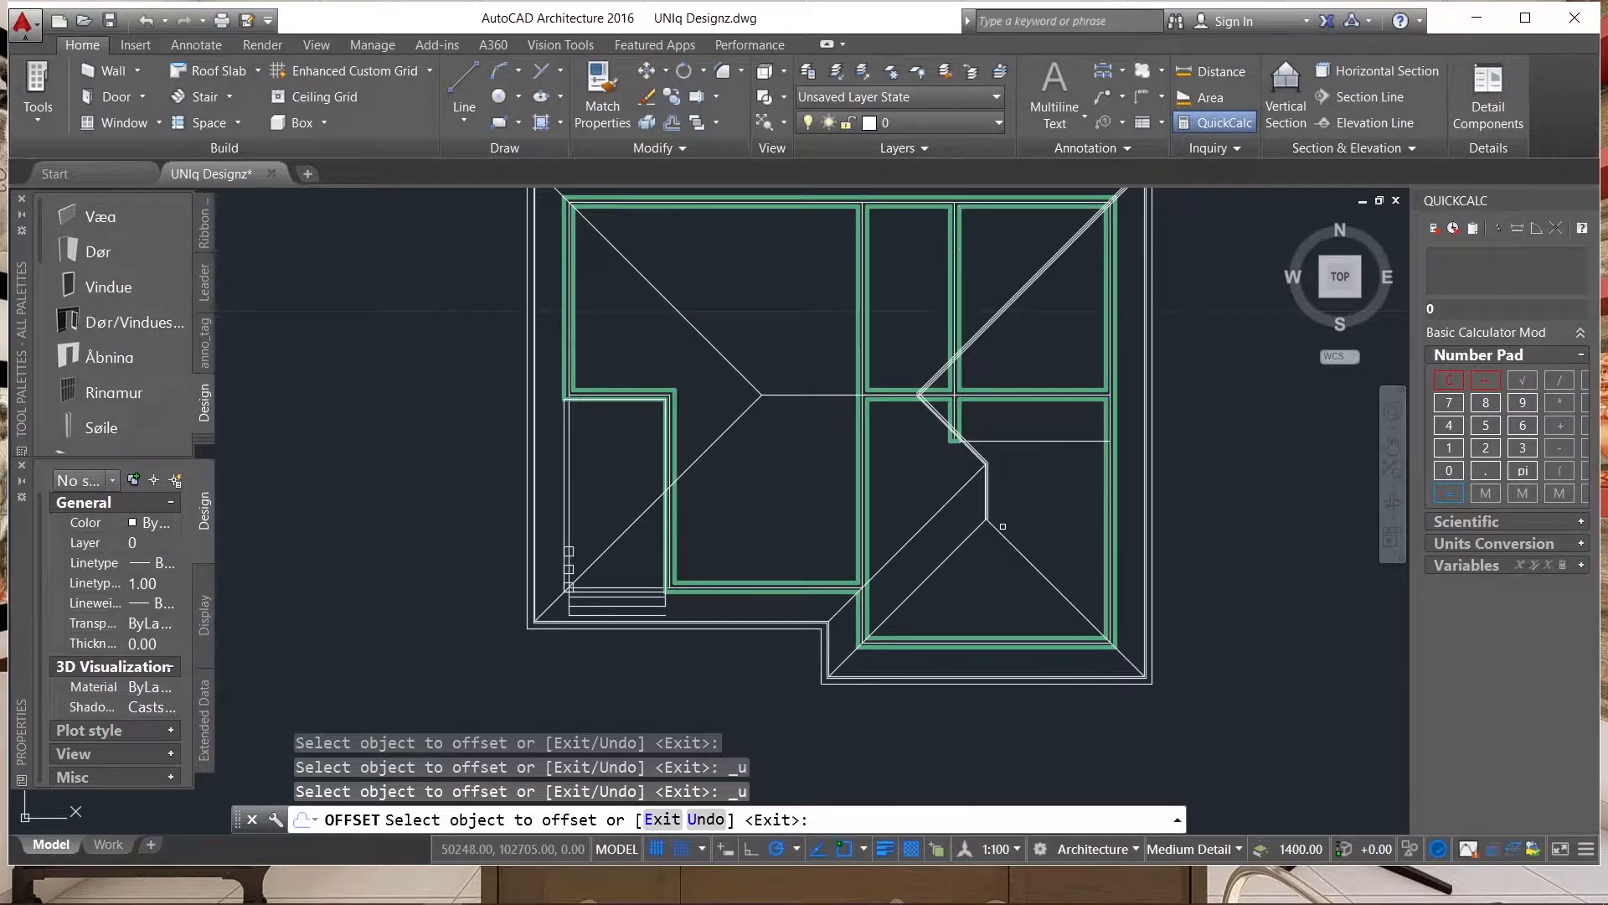
pyautogui.scroll(7, 975, 516)
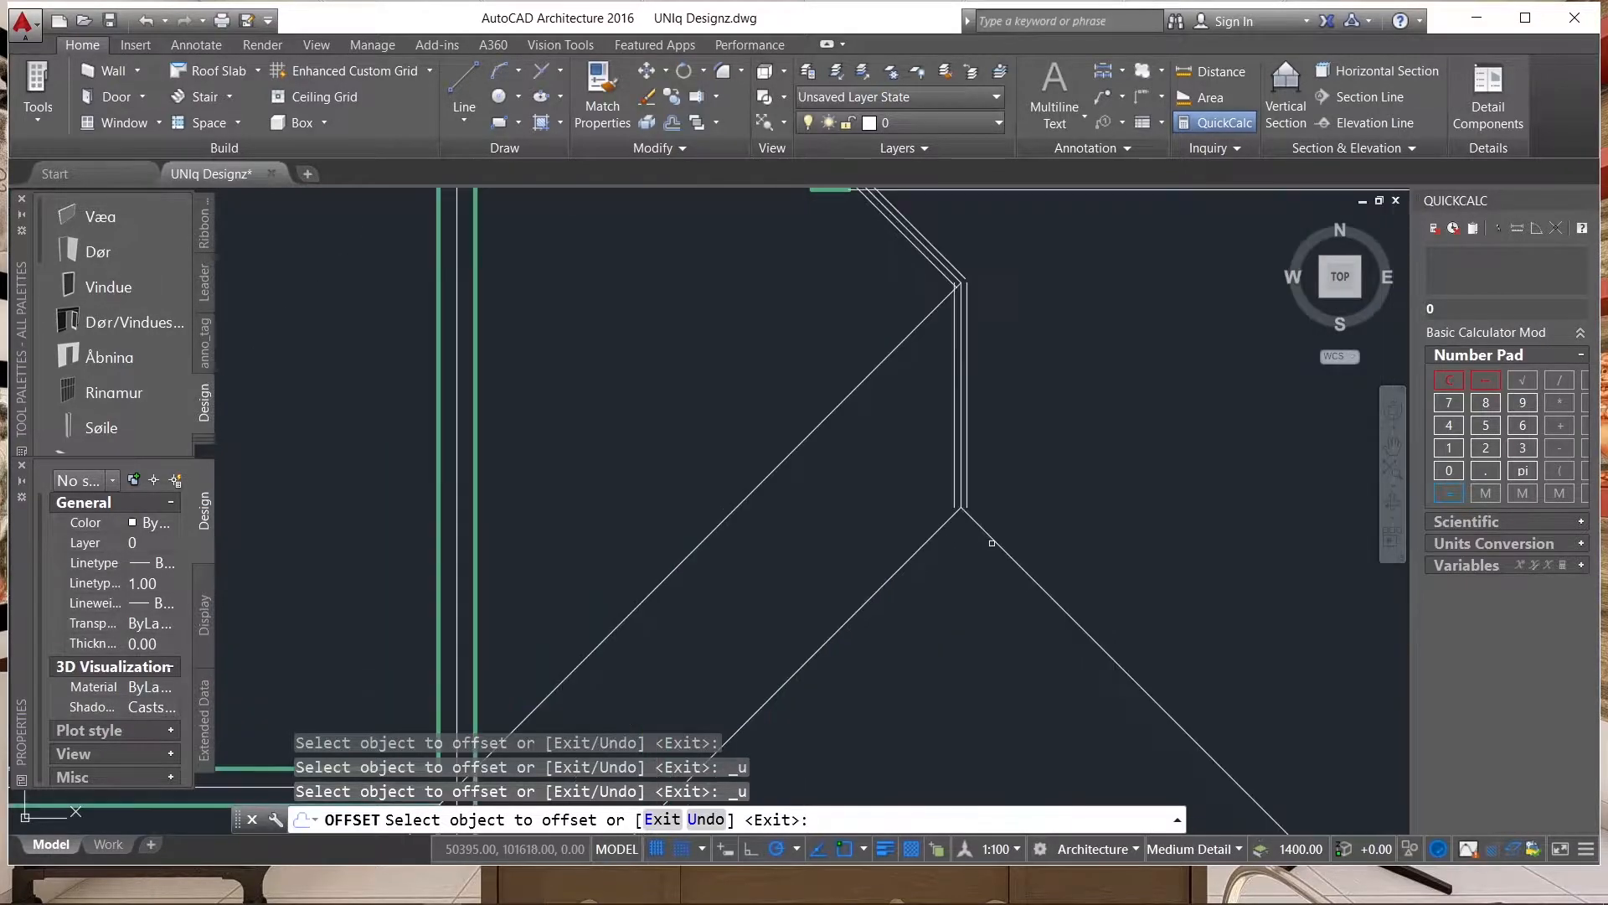
pyautogui.click(989, 537)
pyautogui.click(973, 481)
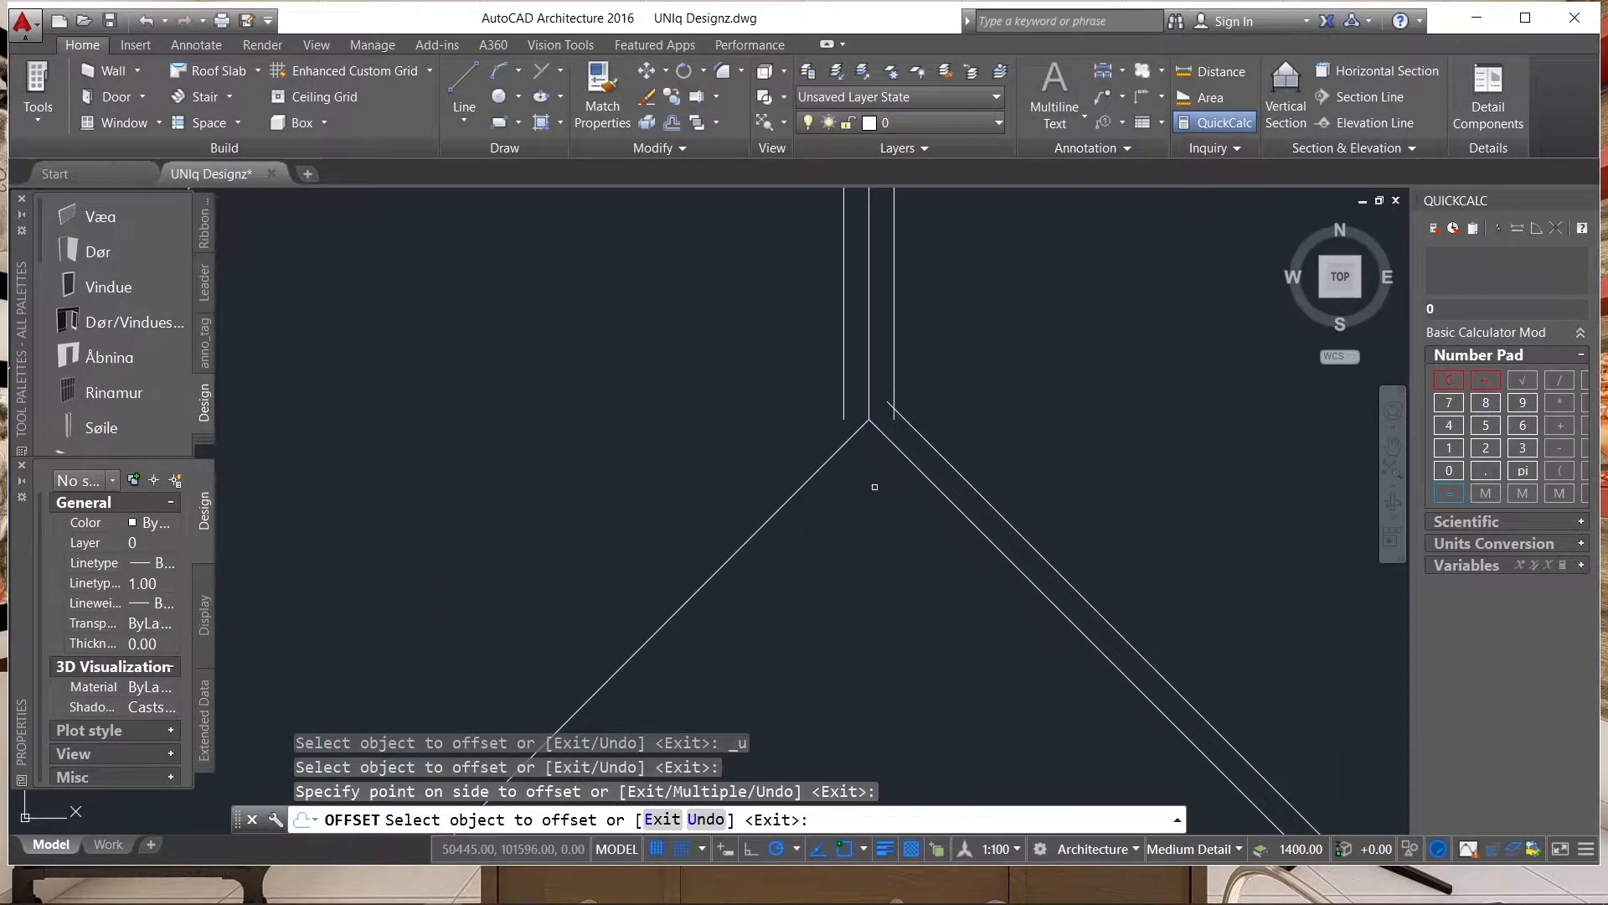
pyautogui.click(832, 455)
pyautogui.click(785, 419)
pyautogui.scroll(-4, 917, 522)
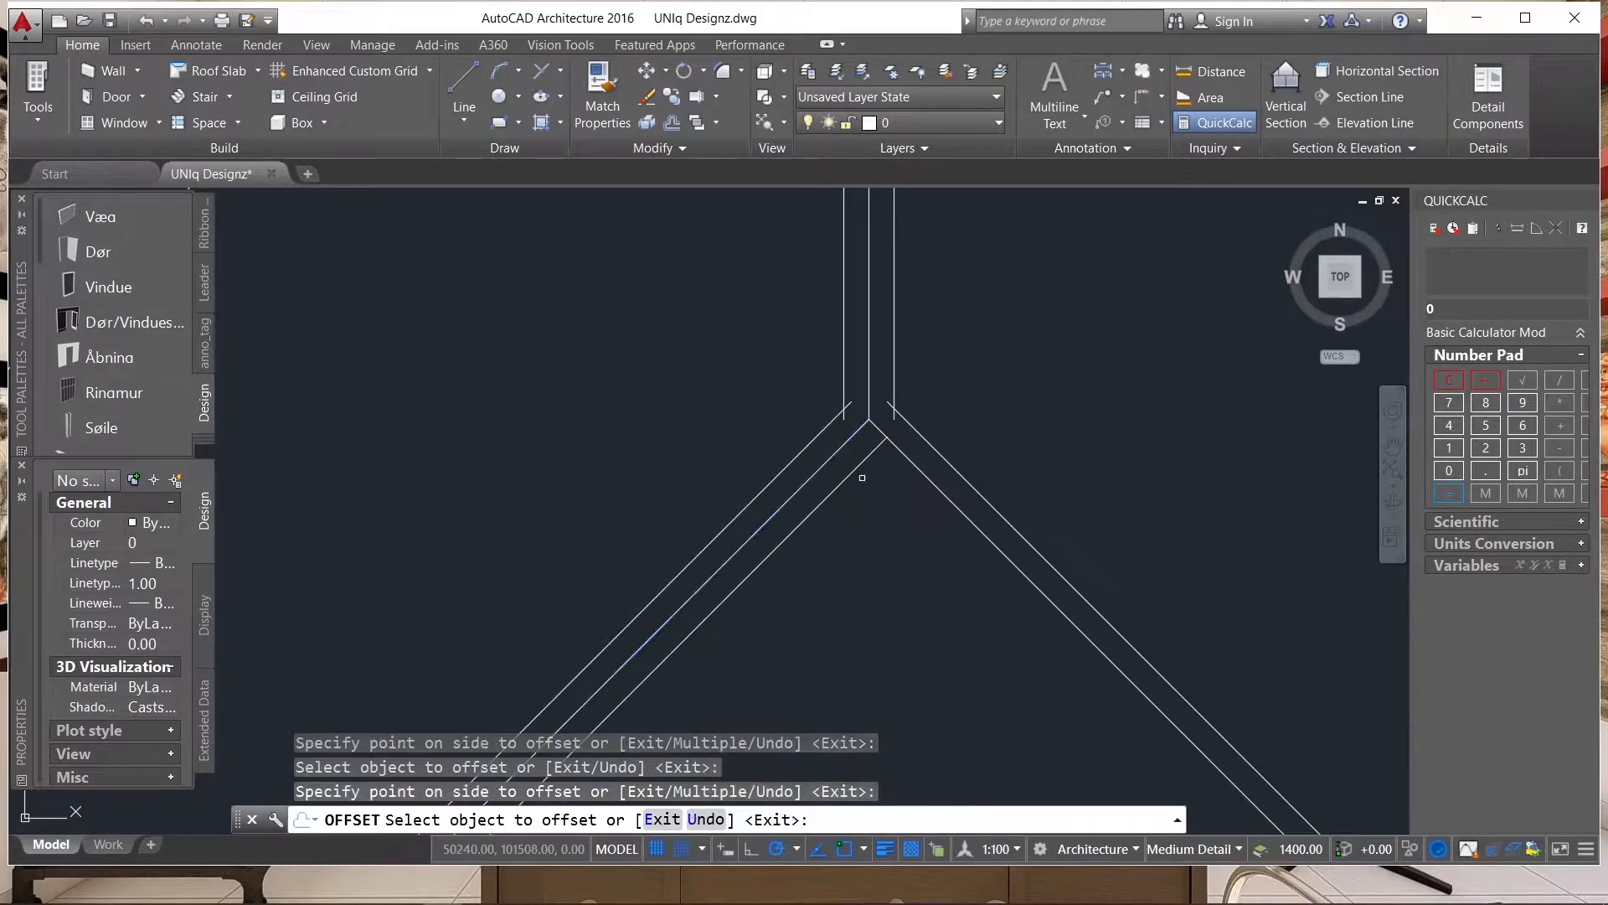
pyautogui.scroll(4, 917, 527)
pyautogui.press('Escape')
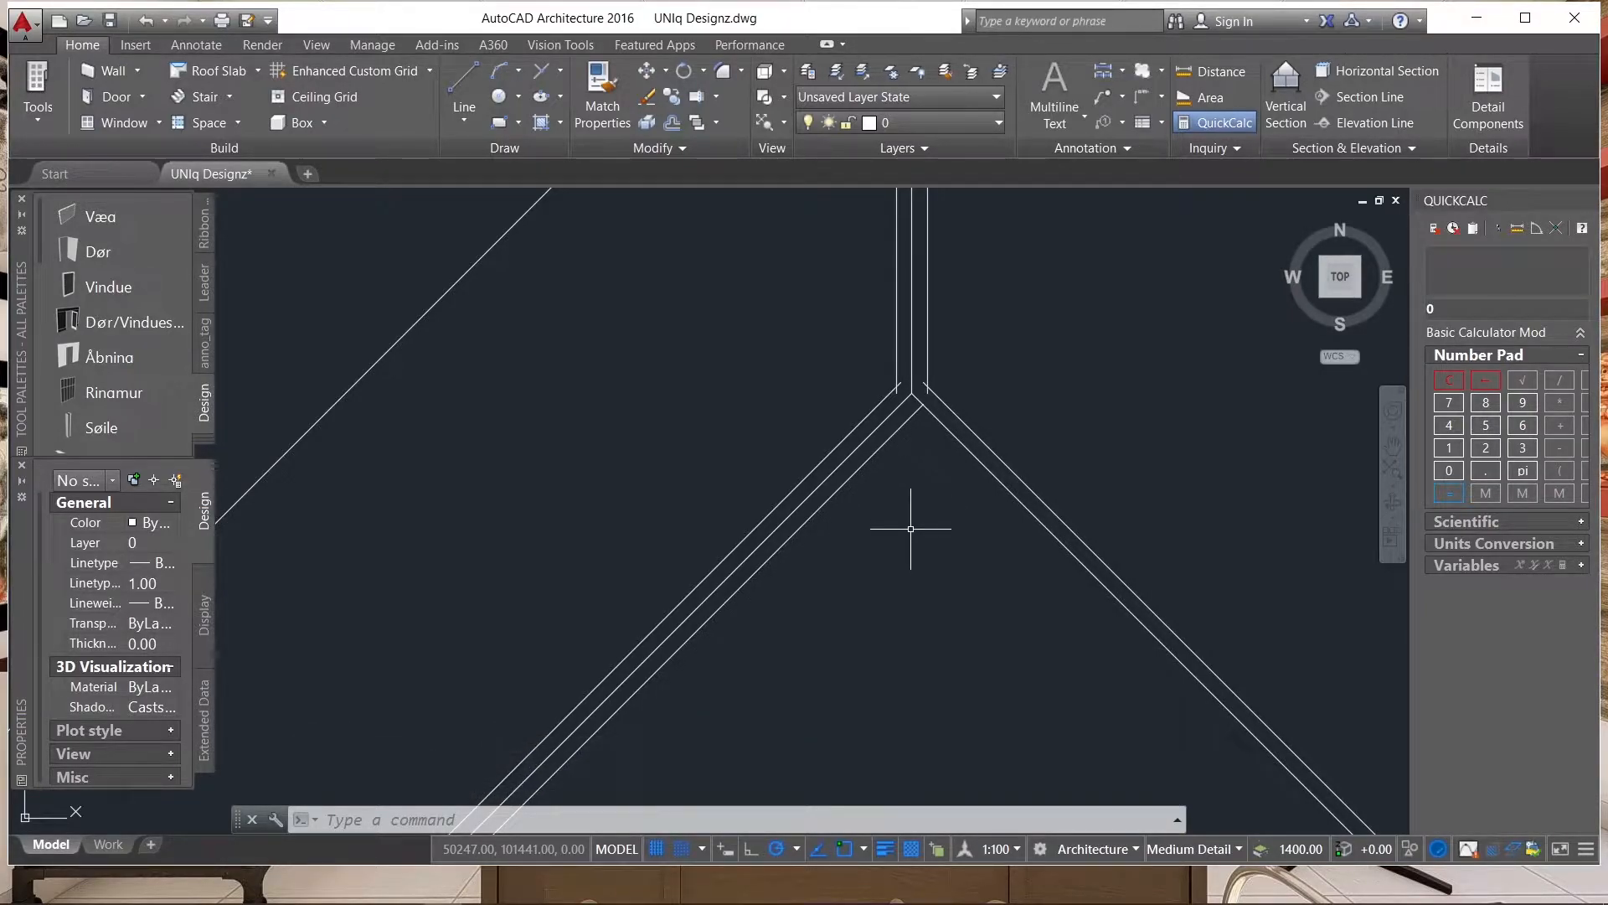
pyautogui.press('Return')
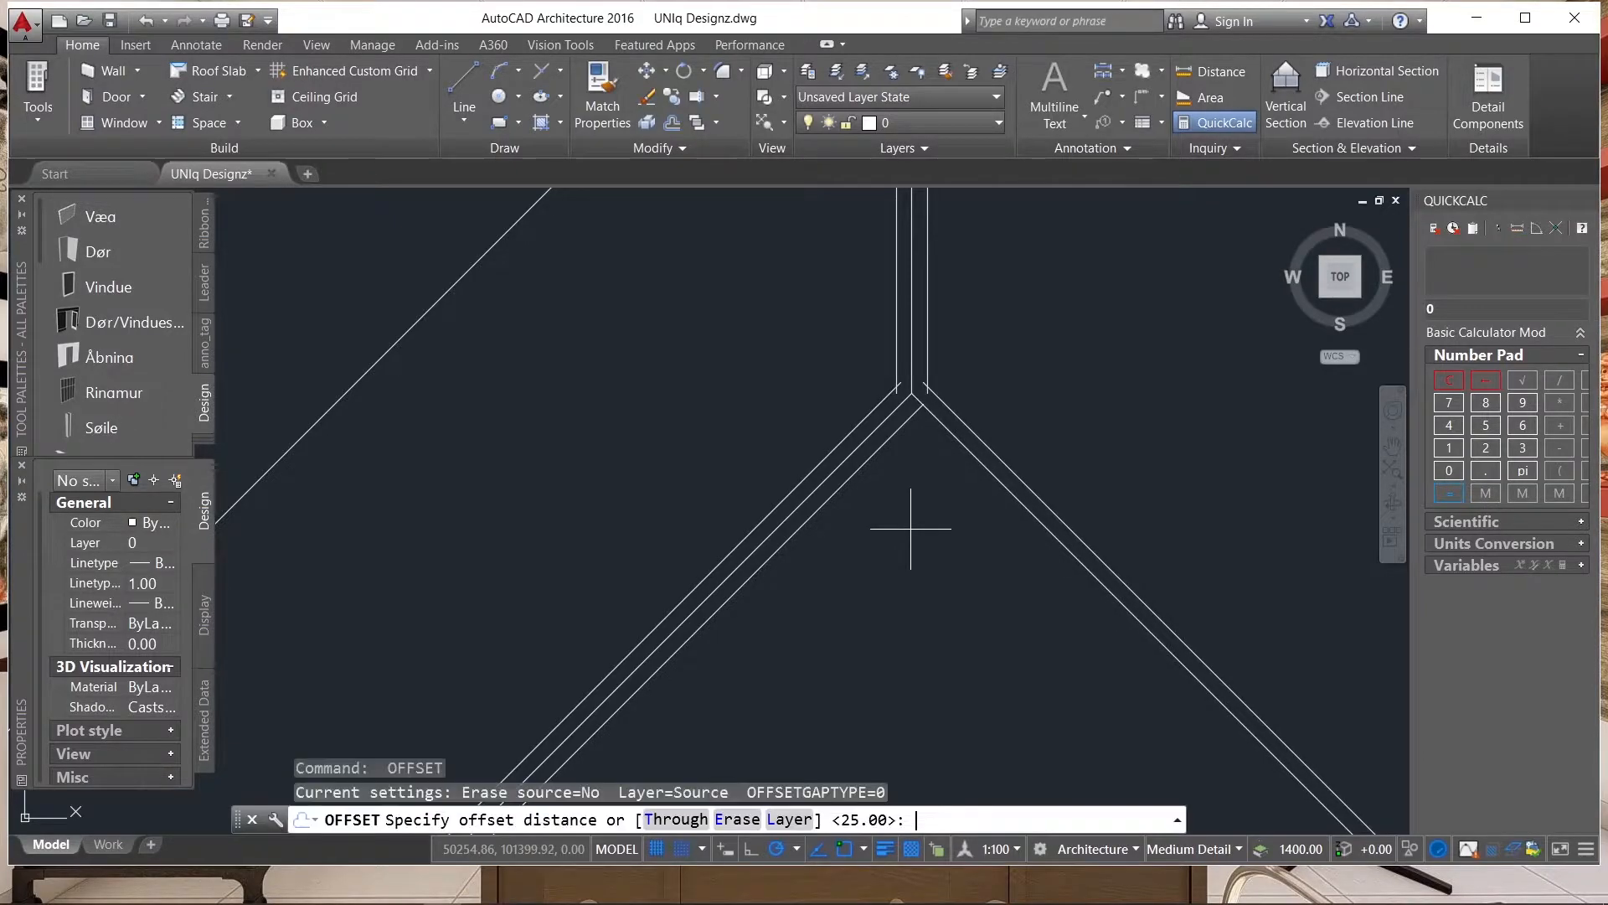
pyautogui.press('Return')
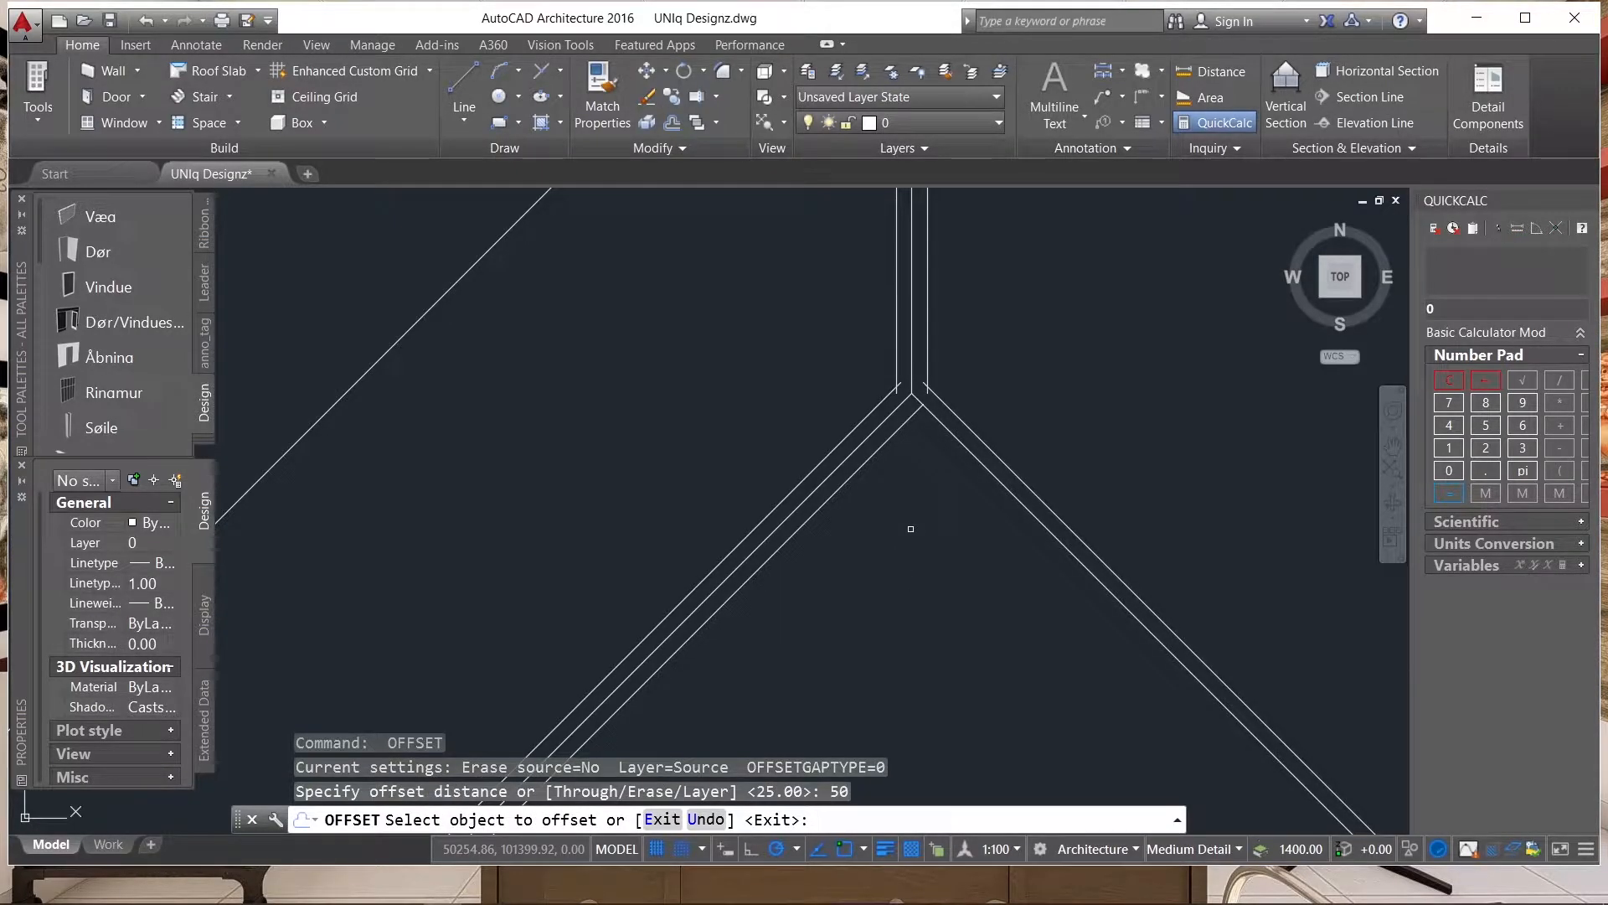
pyautogui.press('Escape')
# Offset the centre line of the wing's lower-right hip by 25 towards the inside of the wing's end slope.
pyautogui.click(976, 458)
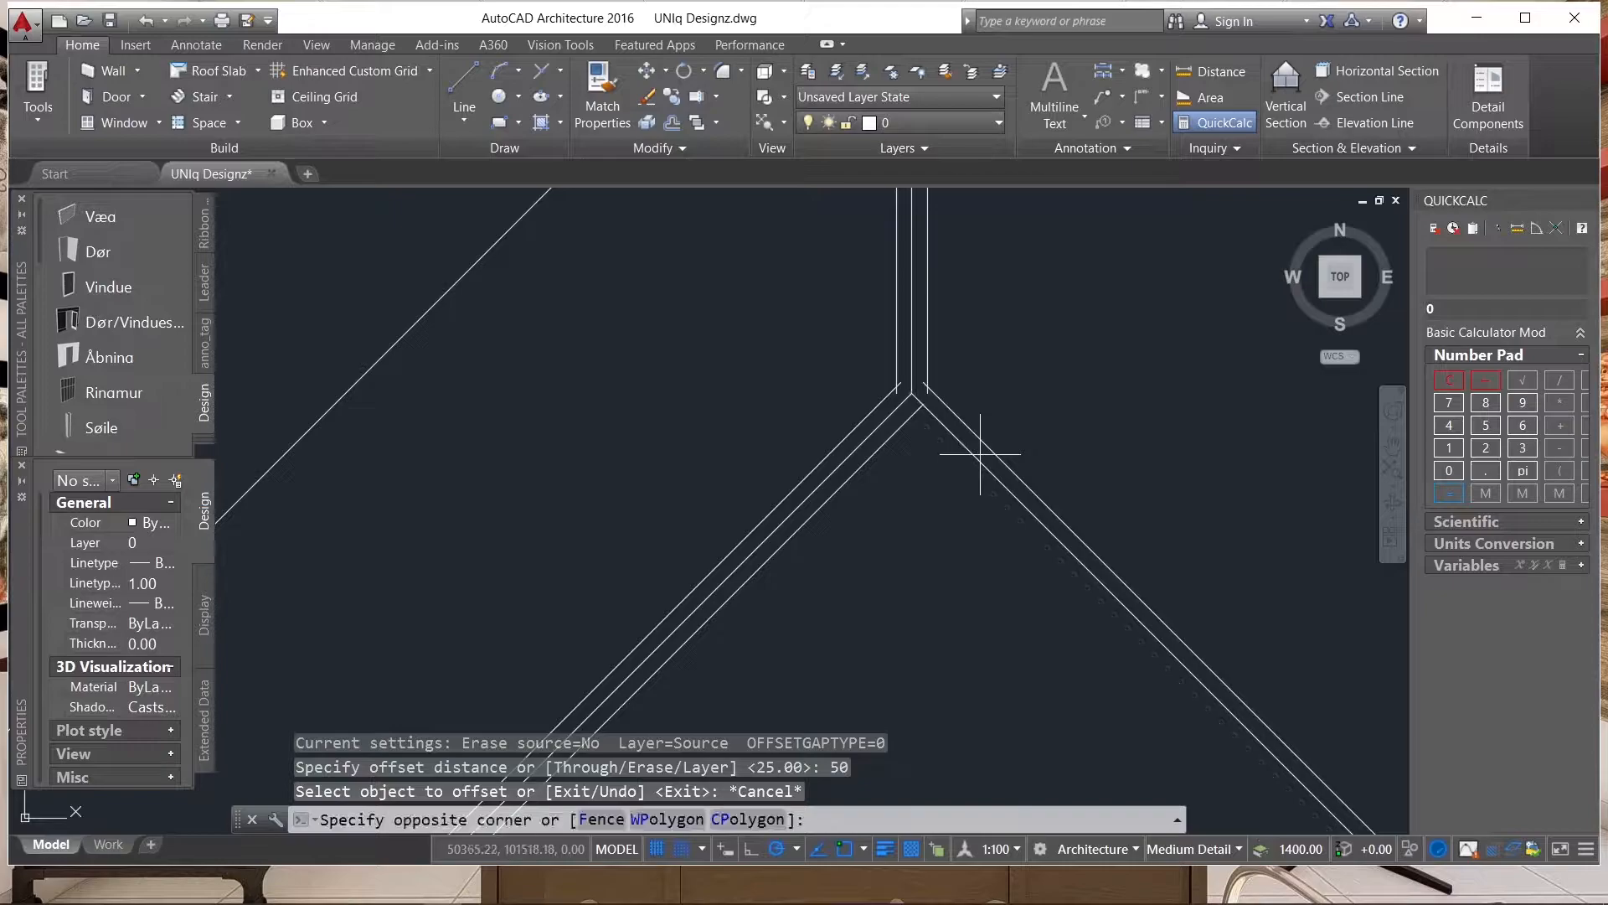
pyautogui.click(963, 493)
pyautogui.press('Return')
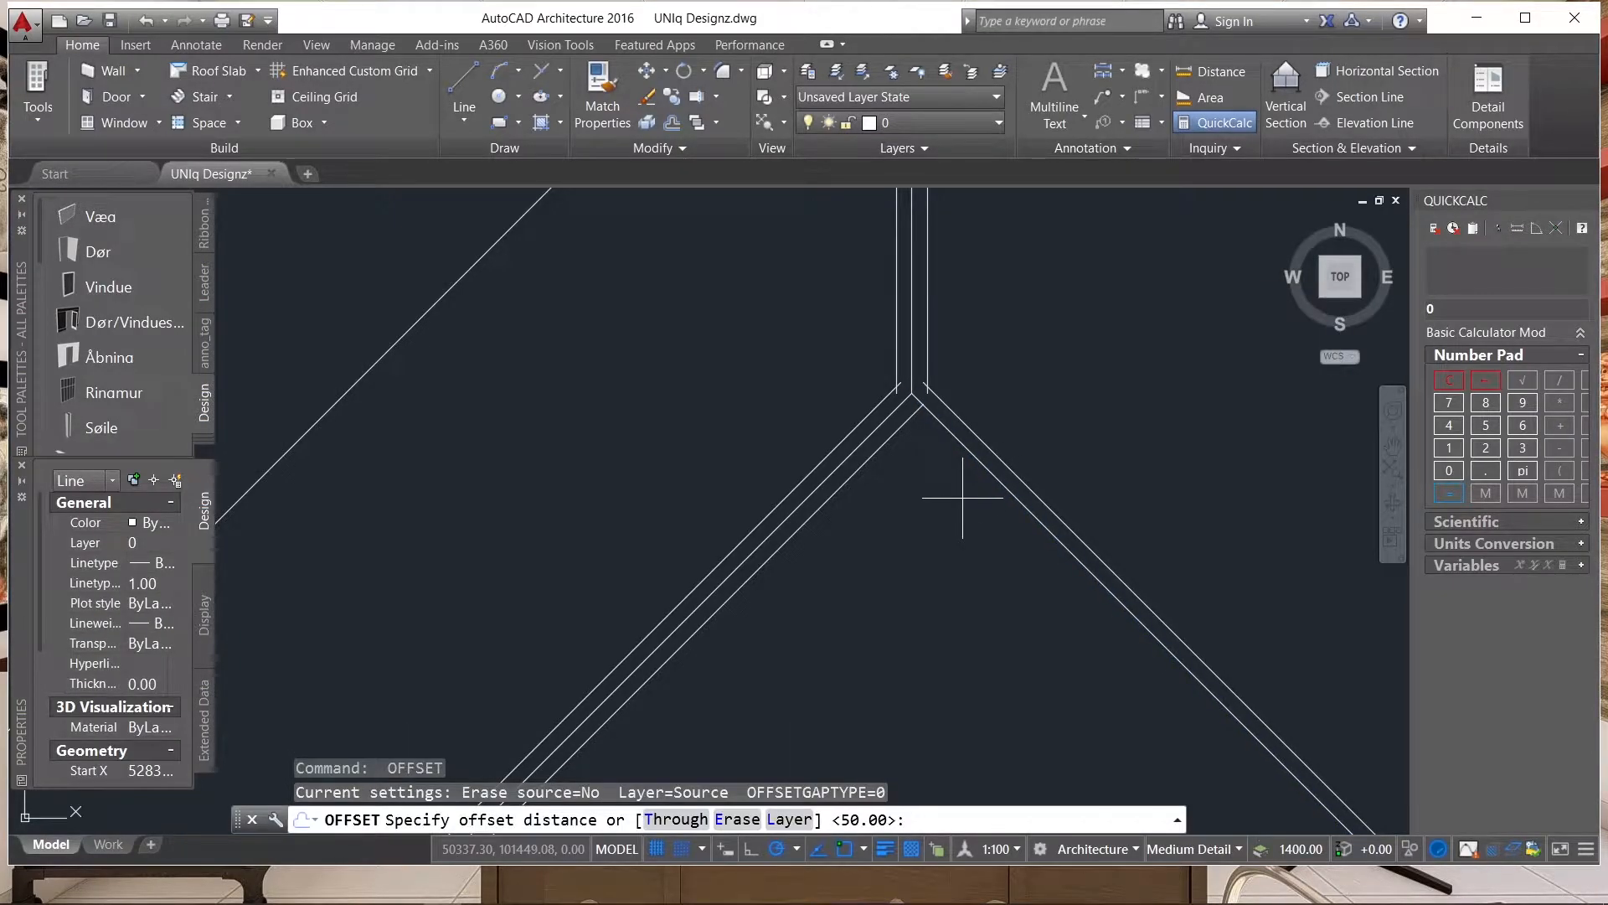
pyautogui.write('25')
pyautogui.press('Return')
pyautogui.click(964, 491)
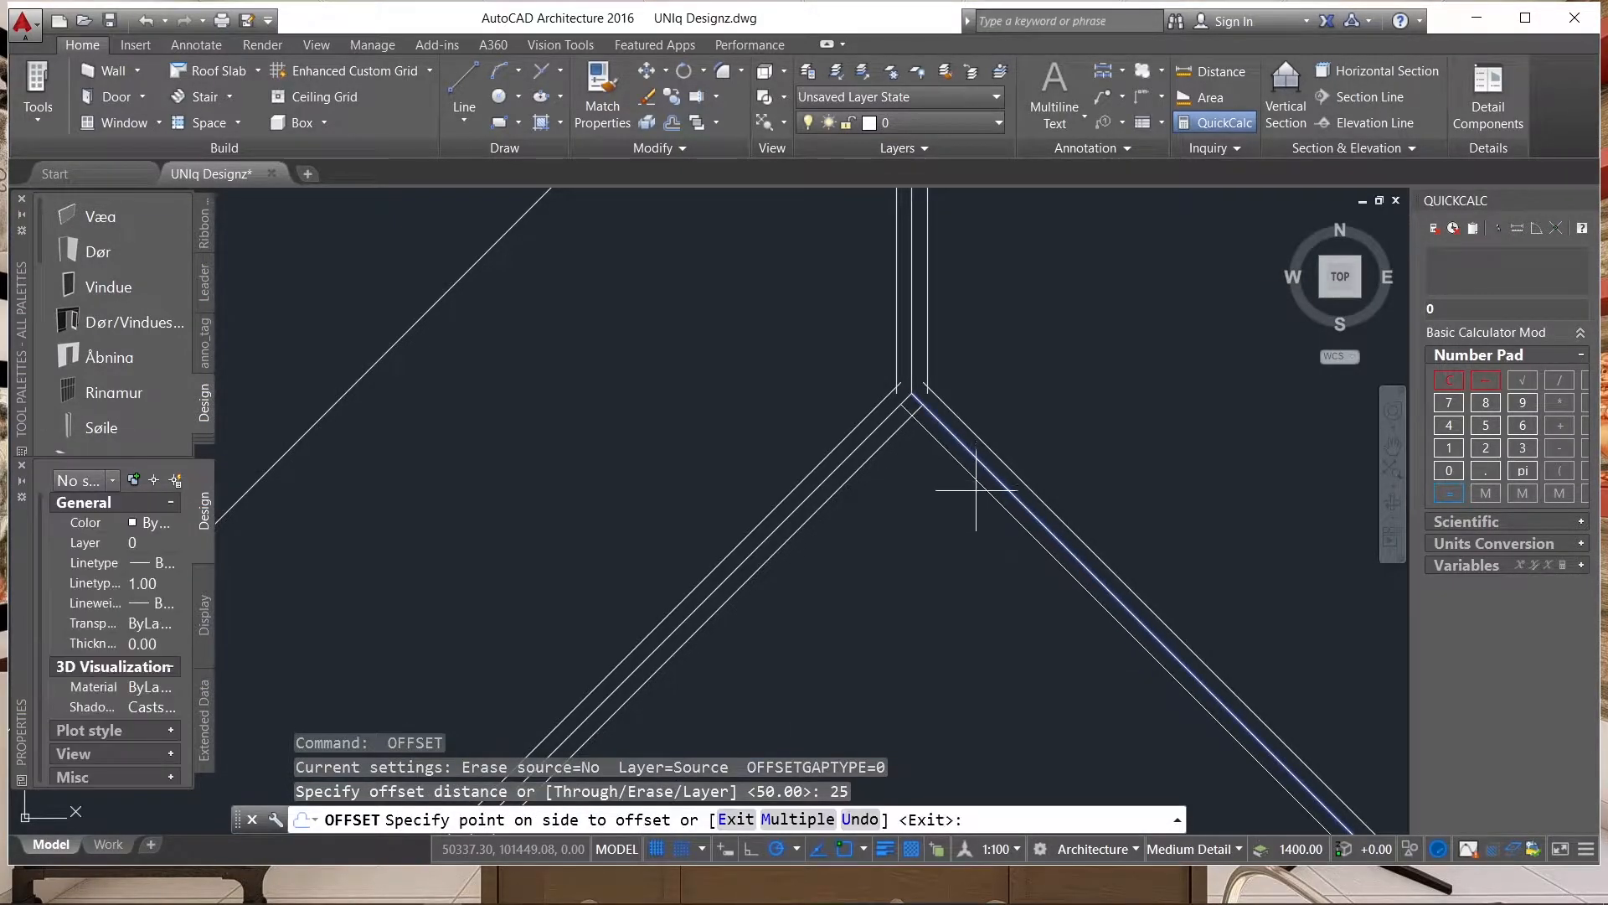
pyautogui.click(958, 531)
pyautogui.press('Return')
# Offset the two outer lines of the wing's lower-right hip outward by 50, one on each side.
pyautogui.press('Return')
pyautogui.write('50')
pyautogui.press('Return')
pyautogui.click(969, 492)
pyautogui.click(1005, 460)
pyautogui.click(1005, 460)
pyautogui.click(1055, 380)
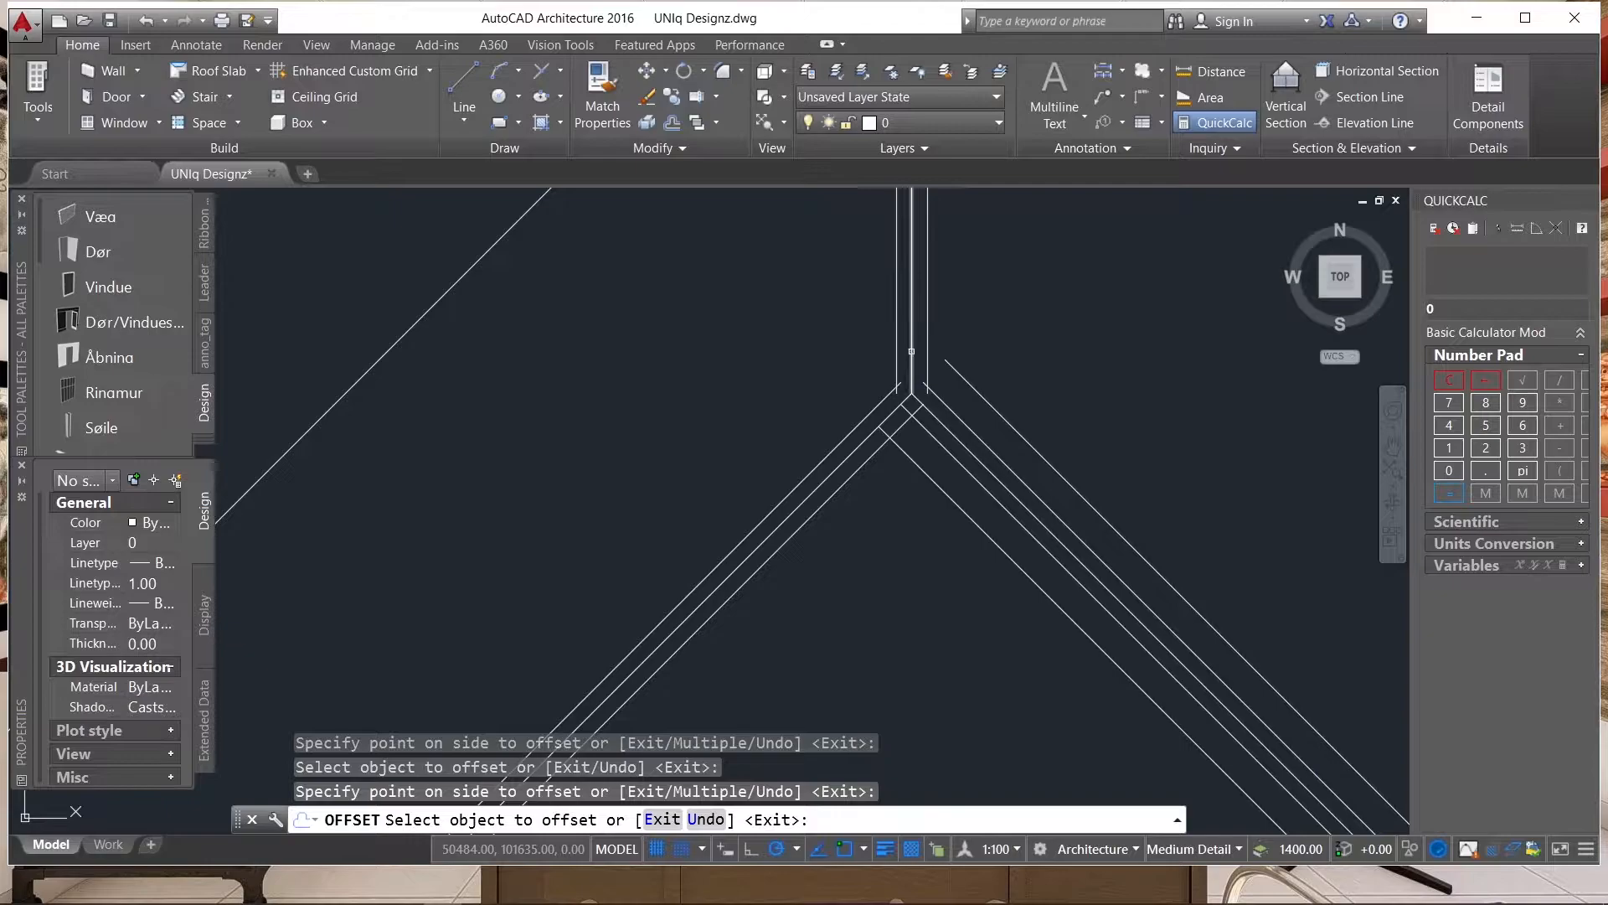
# Offset the two outer lines of the wing's vertical ridge outward by 50, one on each side.
pyautogui.click(931, 338)
pyautogui.click(928, 326)
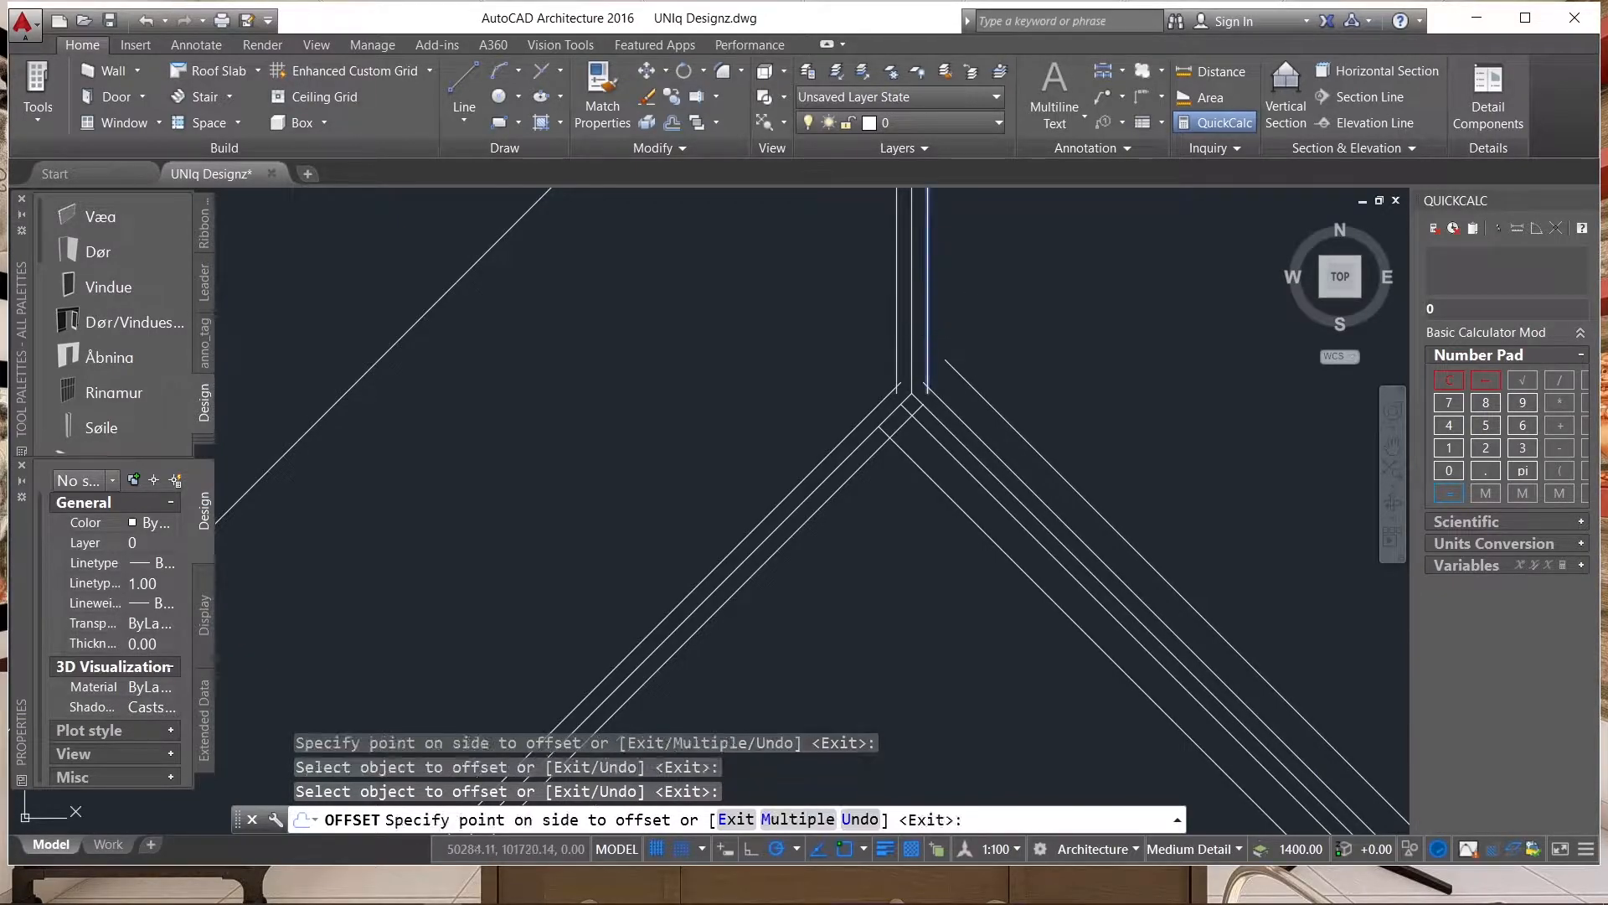
pyautogui.click(977, 334)
pyautogui.click(892, 321)
pyautogui.click(847, 412)
# Offset the two outer lines of the wing's lower-left hip outward by 50, one on each side.
pyautogui.click(845, 437)
pyautogui.click(853, 424)
pyautogui.click(861, 431)
pyautogui.click(871, 439)
pyautogui.click(908, 623)
# Offset the outer lines of the short sloping line between the main ridge and the wing ridge outward by 50.
pyautogui.scroll(-7, 905, 637)
pyautogui.scroll(7, 865, 512)
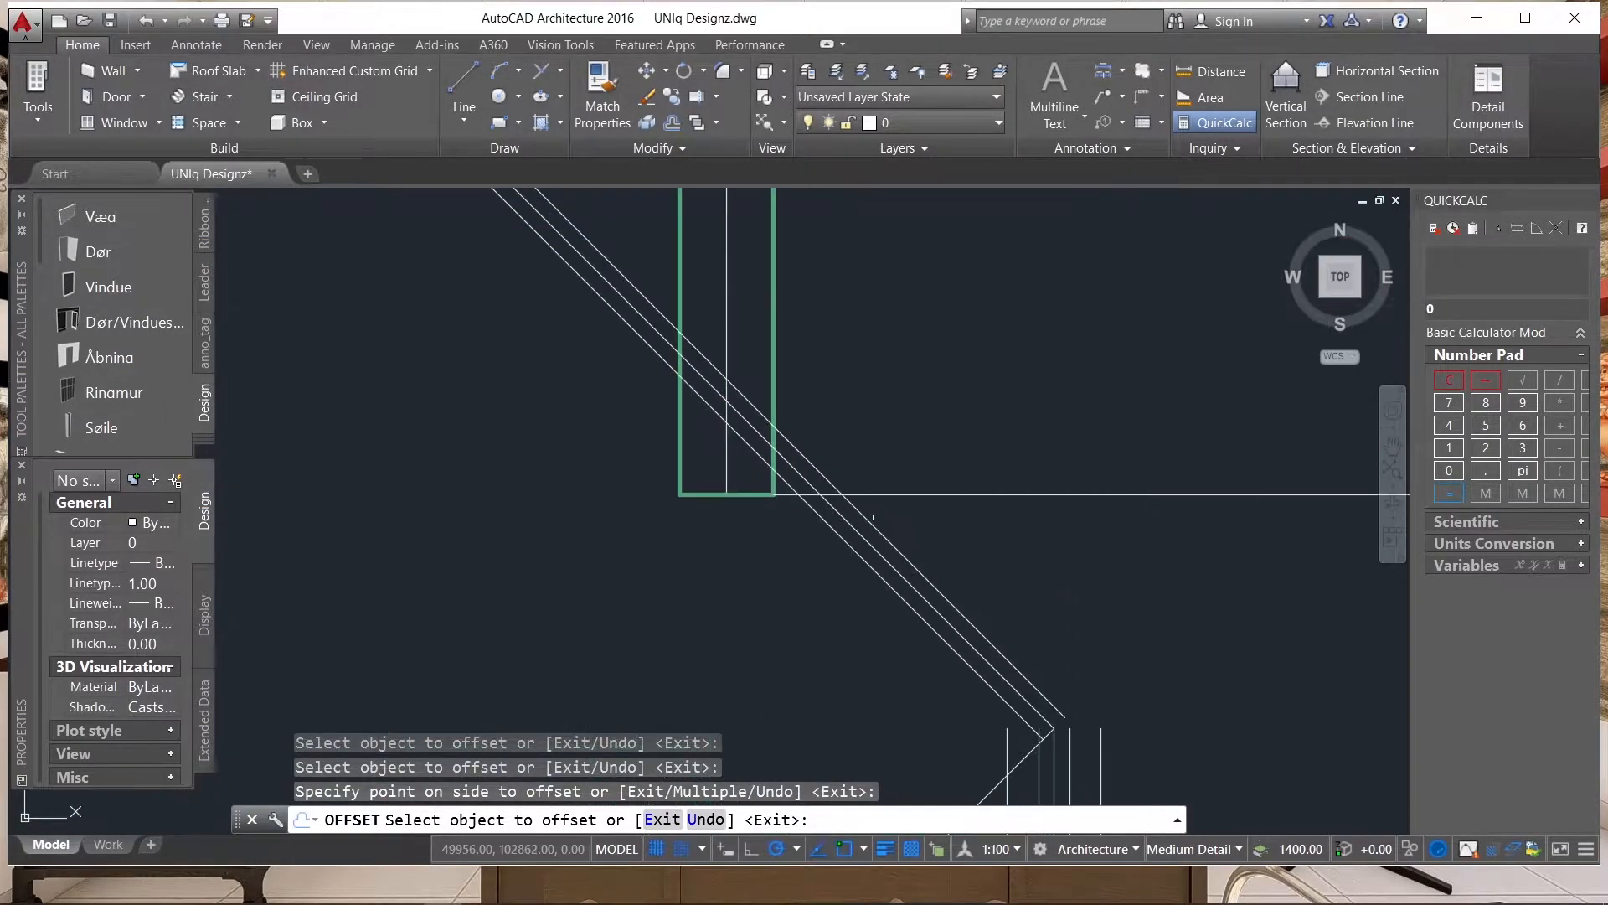
pyautogui.click(864, 559)
pyautogui.click(835, 582)
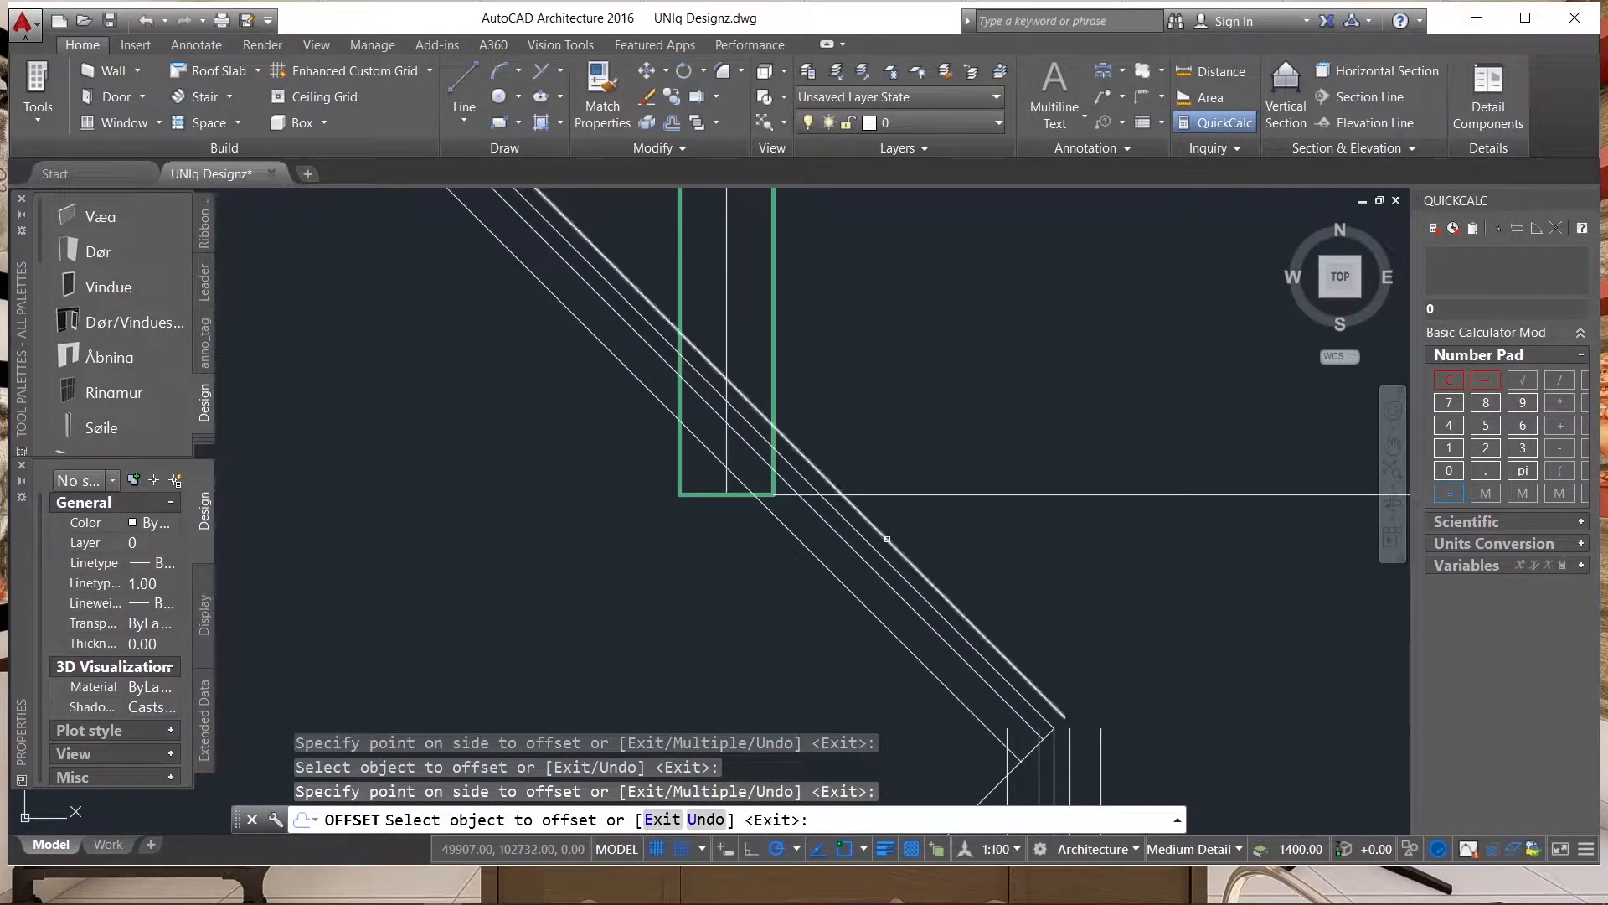
# Offset the two outer lines of the upper-right hip outward by 50, one on each side.
pyautogui.scroll(-4, 844, 577)
pyautogui.scroll(5, 775, 503)
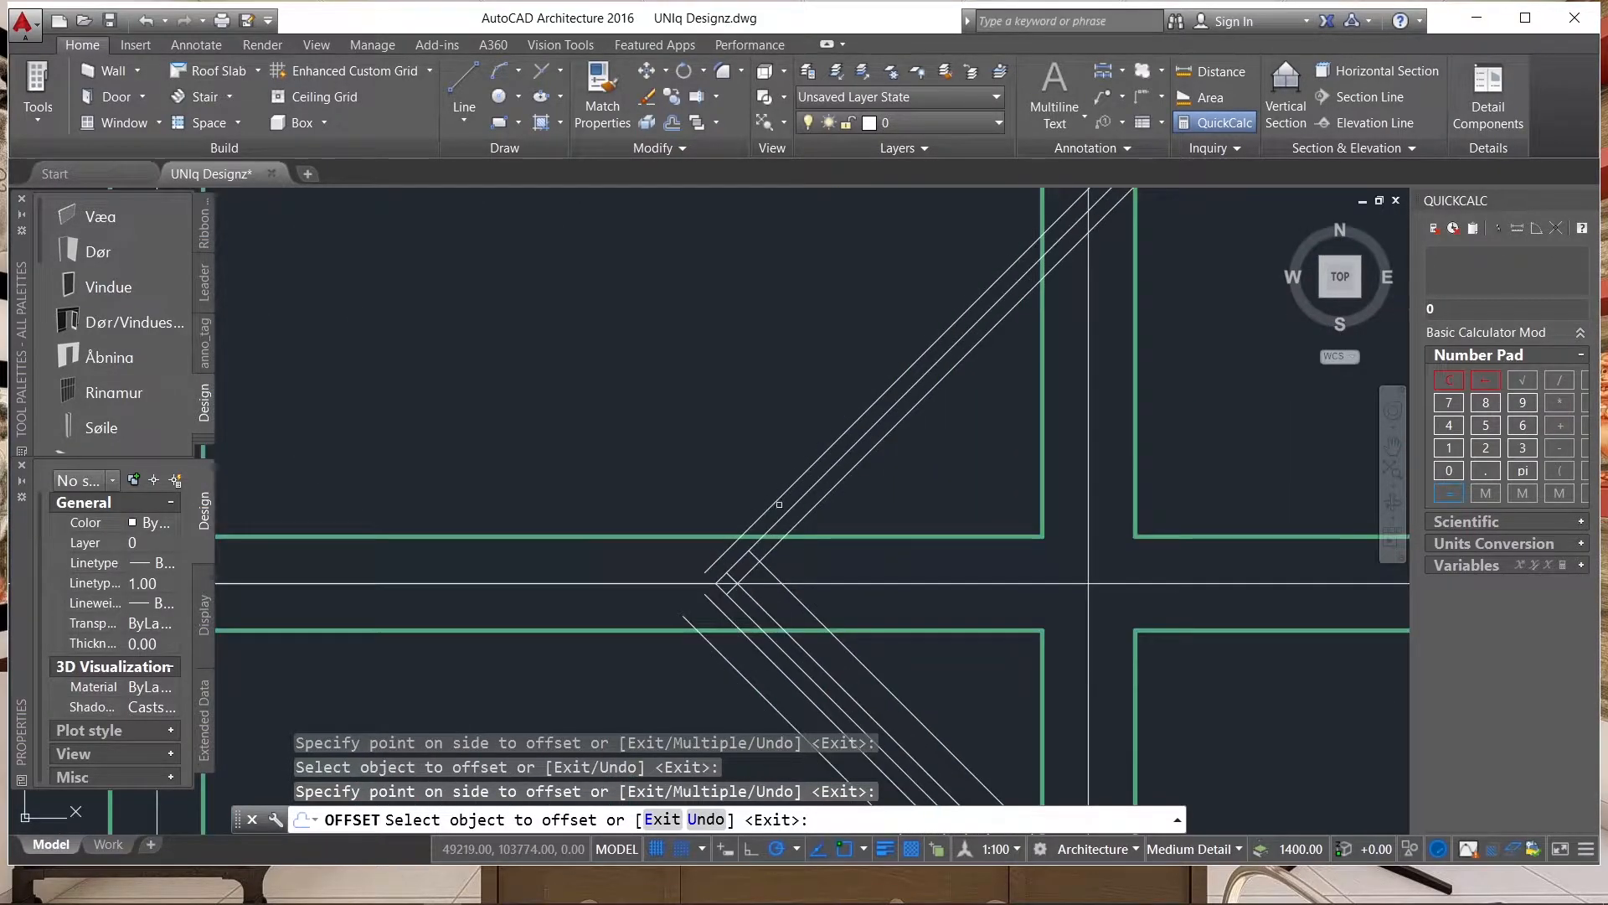
pyautogui.click(779, 502)
pyautogui.click(754, 438)
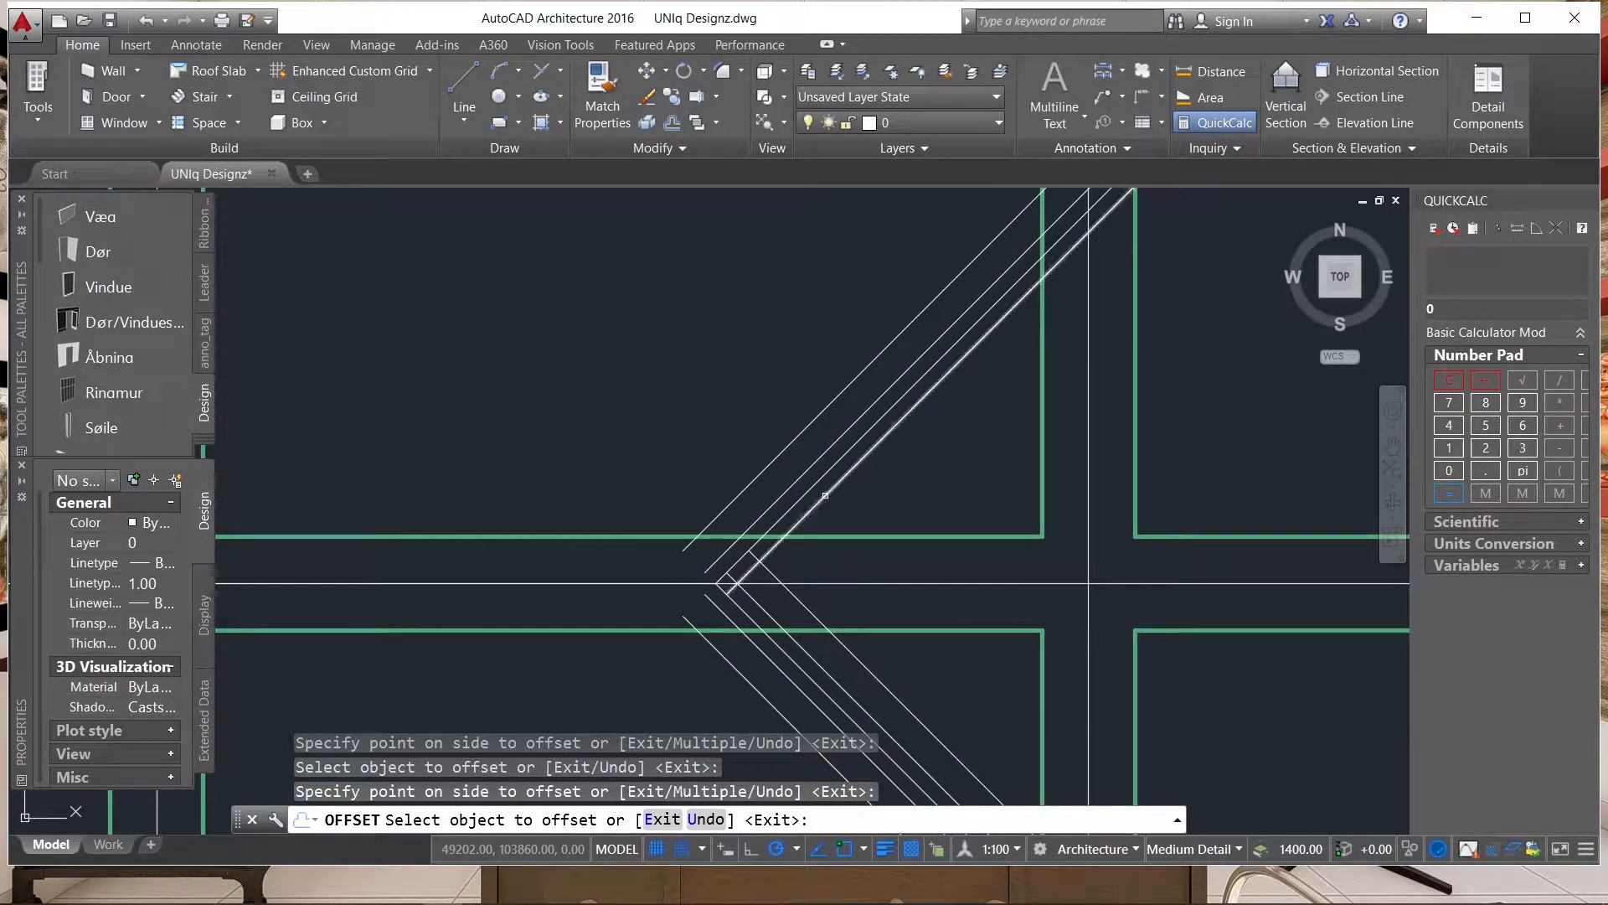
pyautogui.click(822, 493)
pyautogui.scroll(-5, 930, 549)
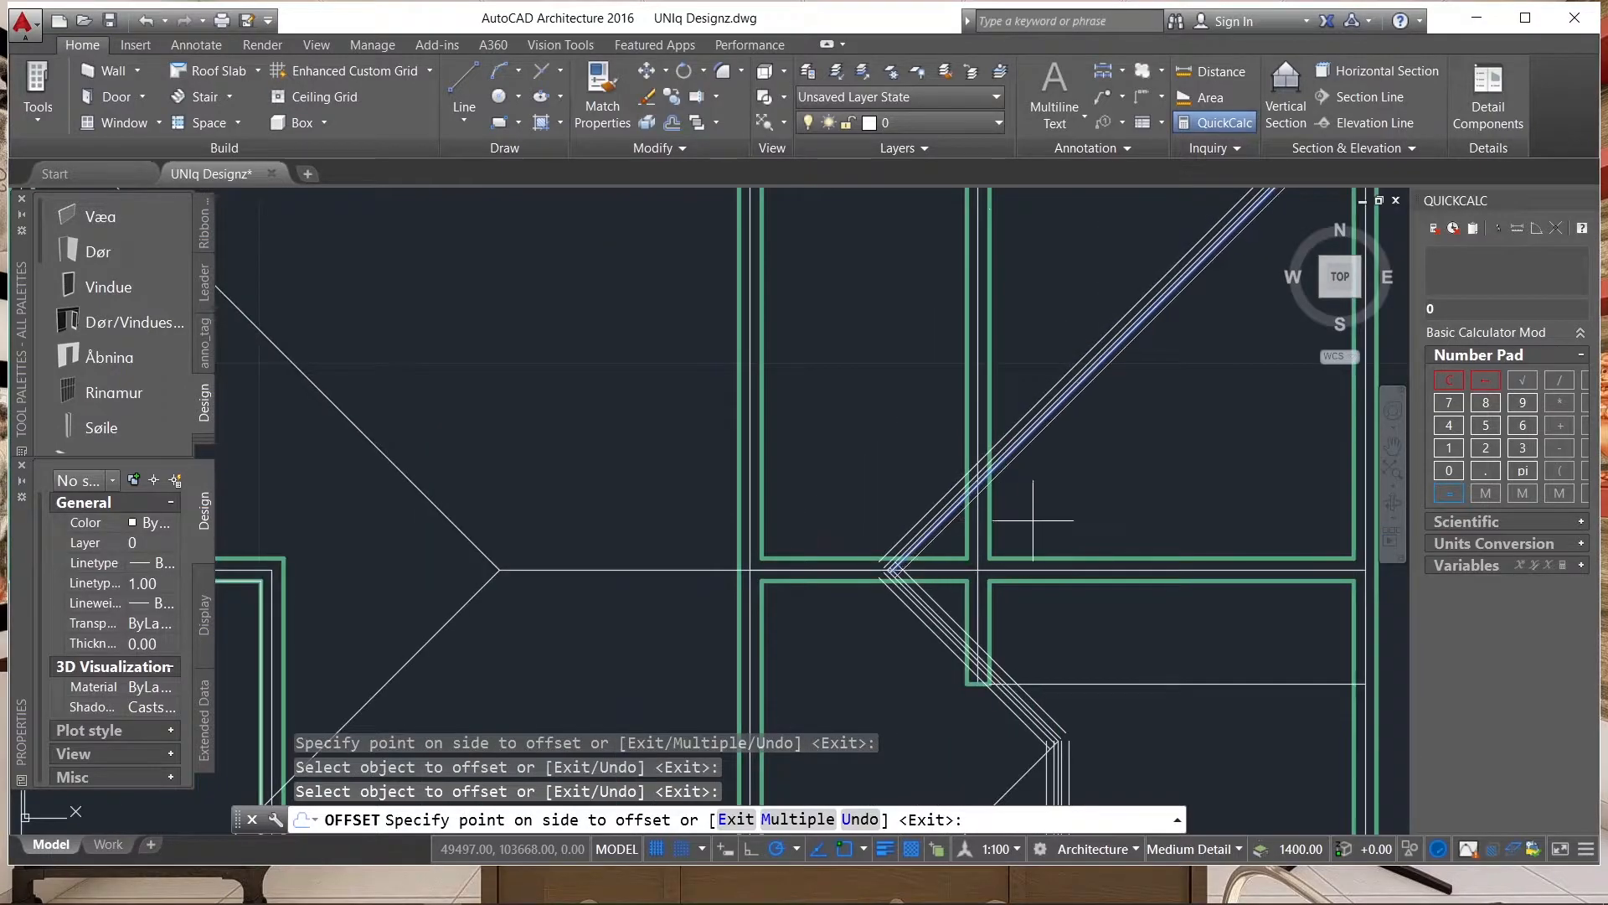
pyautogui.click(1046, 532)
# Examine the whole roof plan and the junctions of its multiplied hip and ridge lines.
pyautogui.scroll(-6, 1046, 532)
pyautogui.scroll(3, 1193, 507)
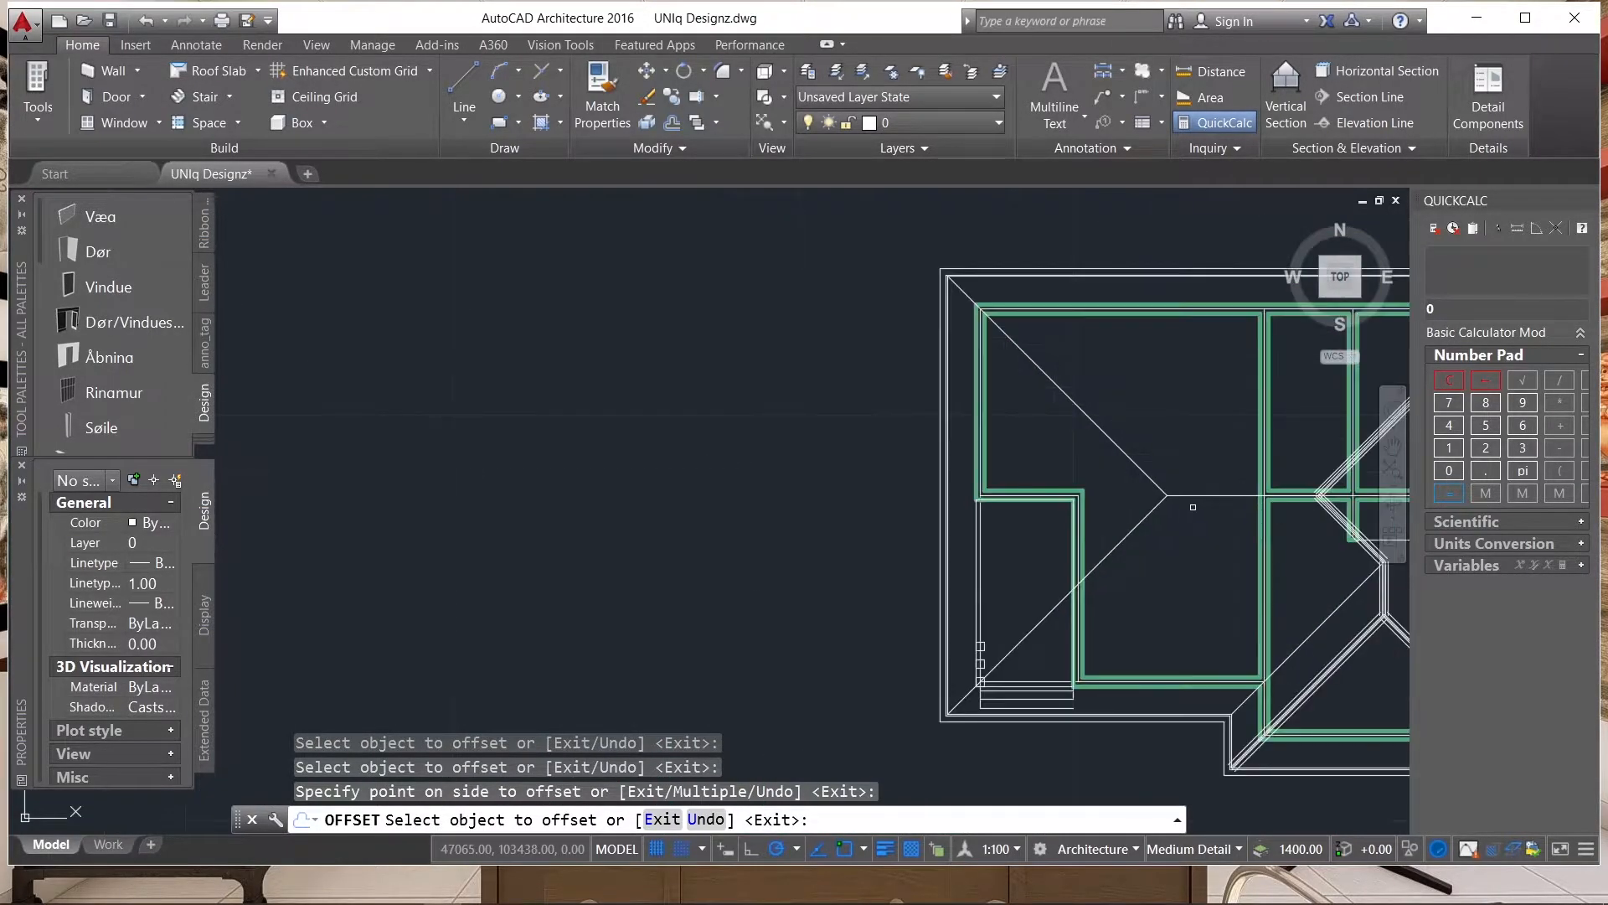
pyautogui.scroll(-1, 923, 569)
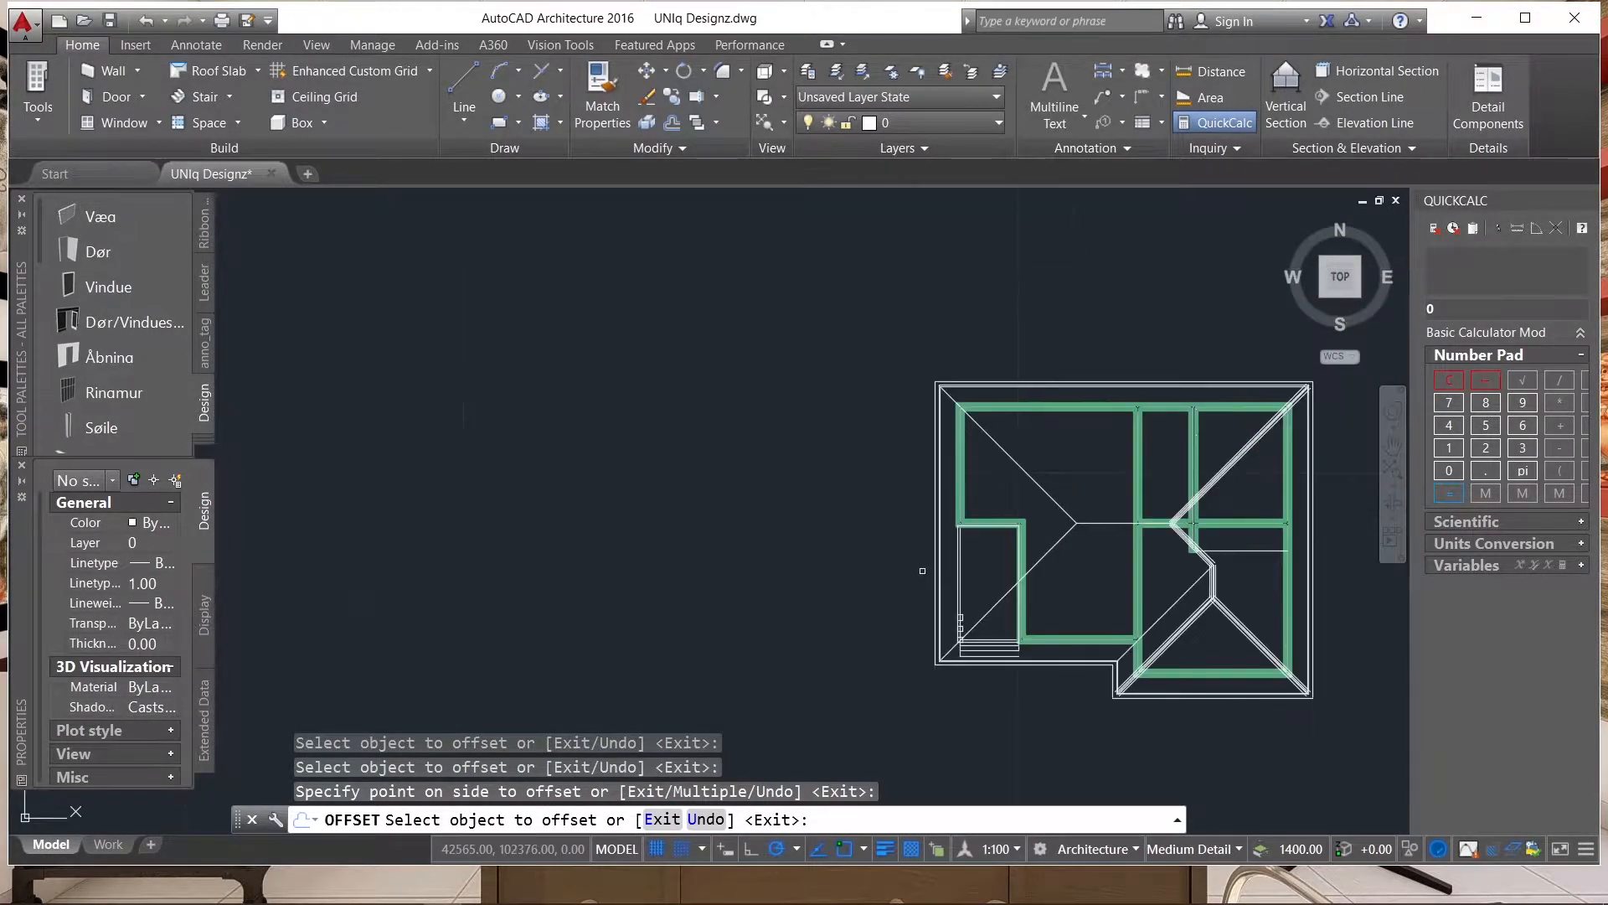
pyautogui.scroll(4, 1100, 521)
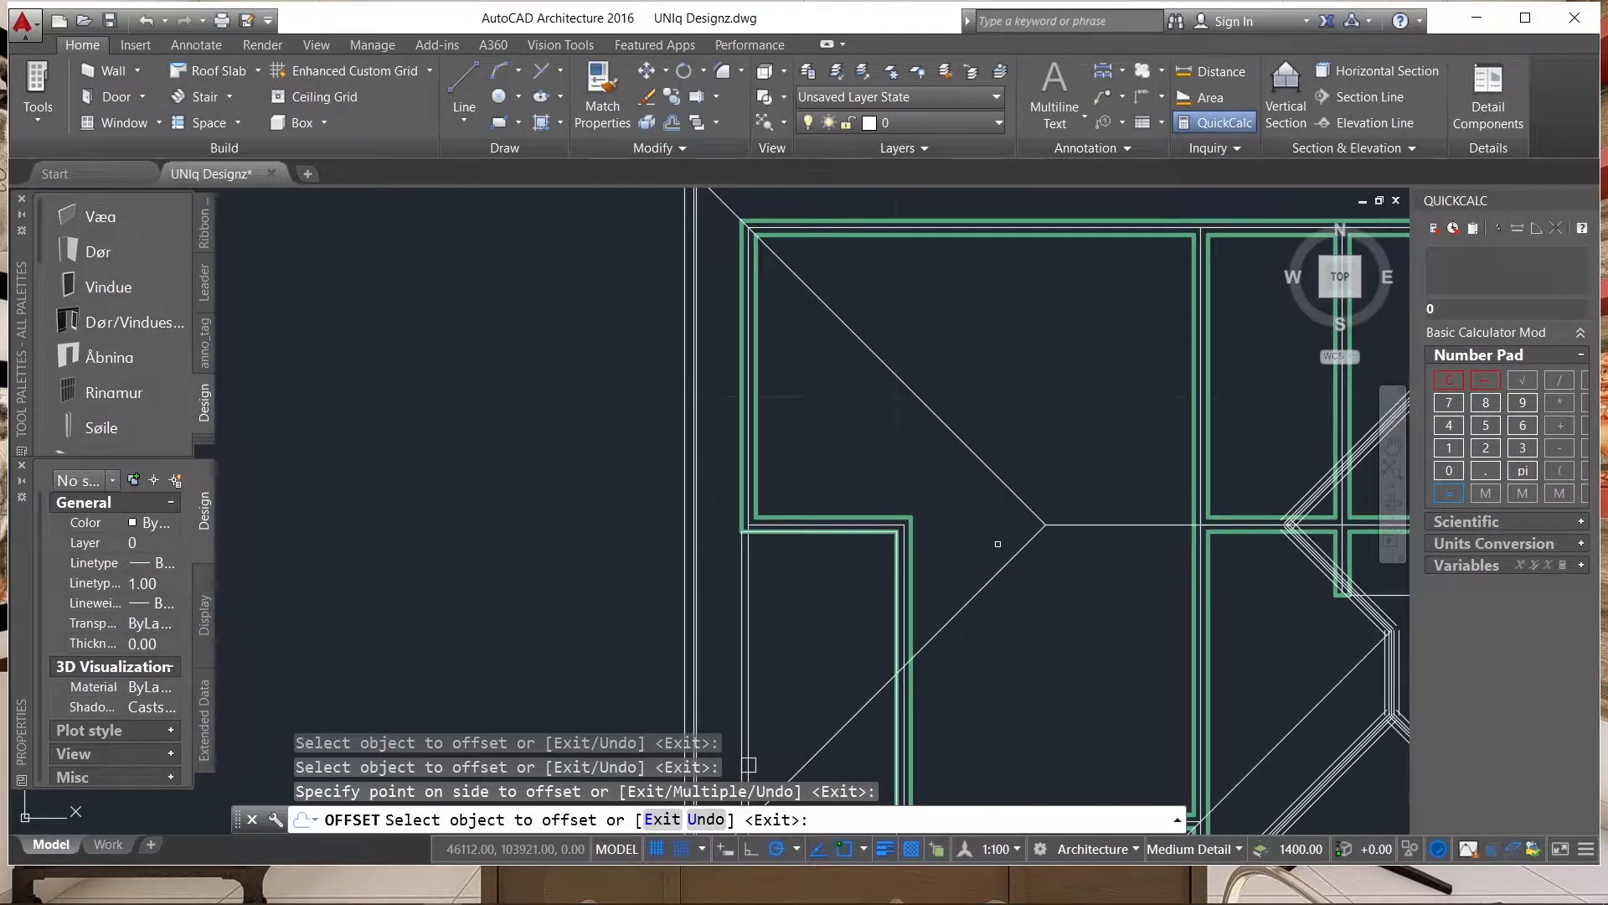
pyautogui.scroll(-4, 723, 565)
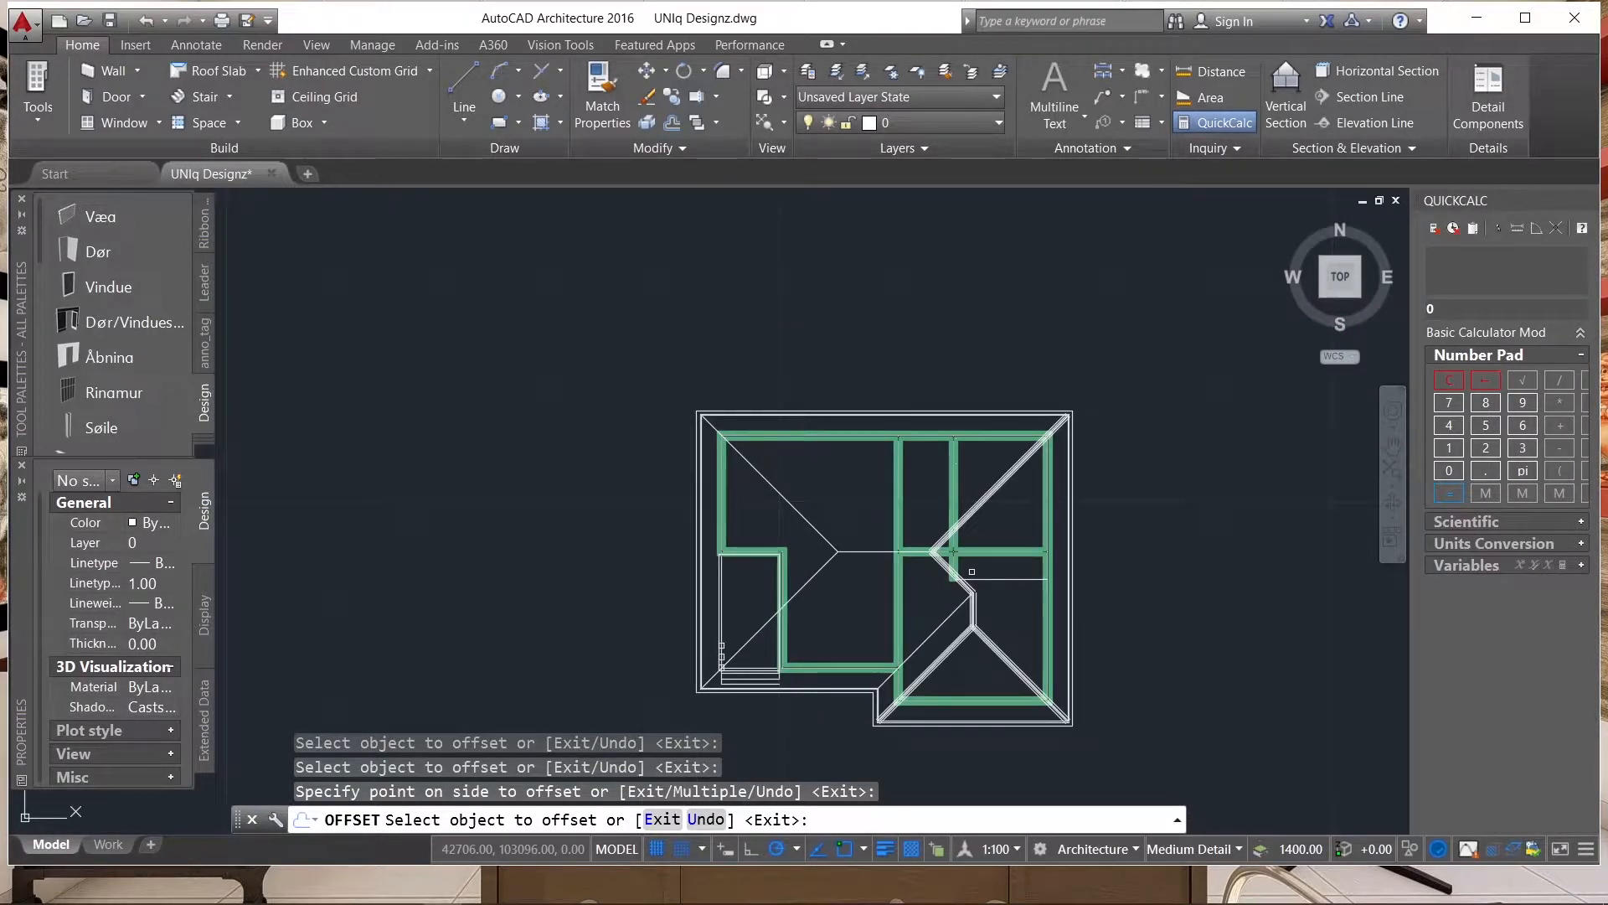
pyautogui.scroll(6, 968, 570)
pyautogui.scroll(-3, 1056, 476)
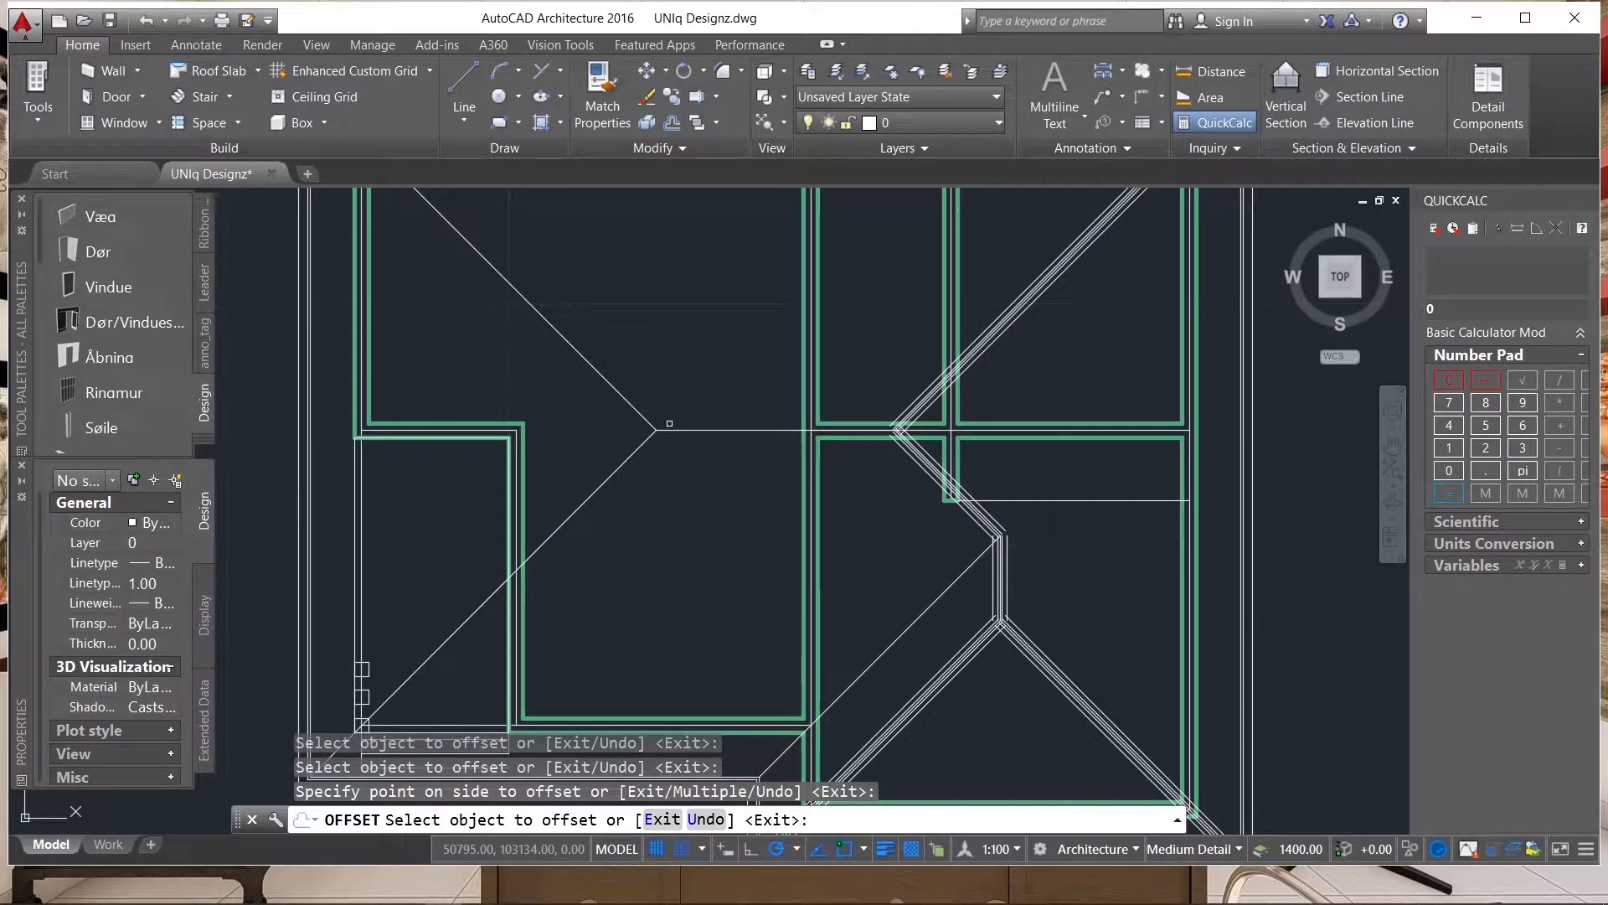
pyautogui.scroll(-4, 968, 356)
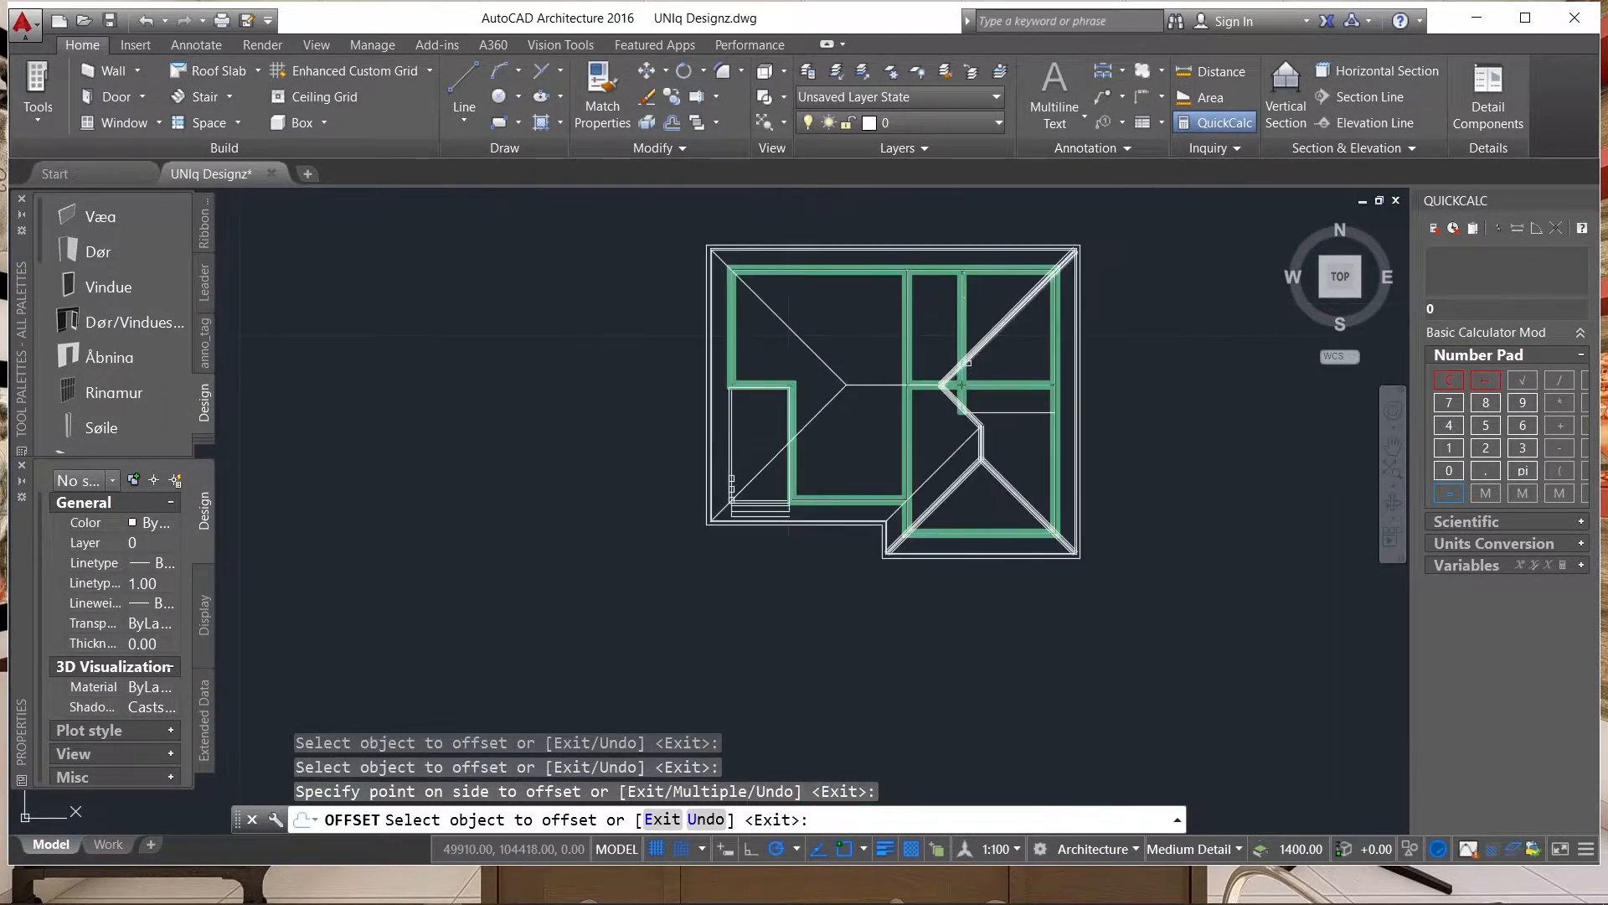
pyautogui.scroll(8, 997, 486)
pyautogui.scroll(-5, 930, 402)
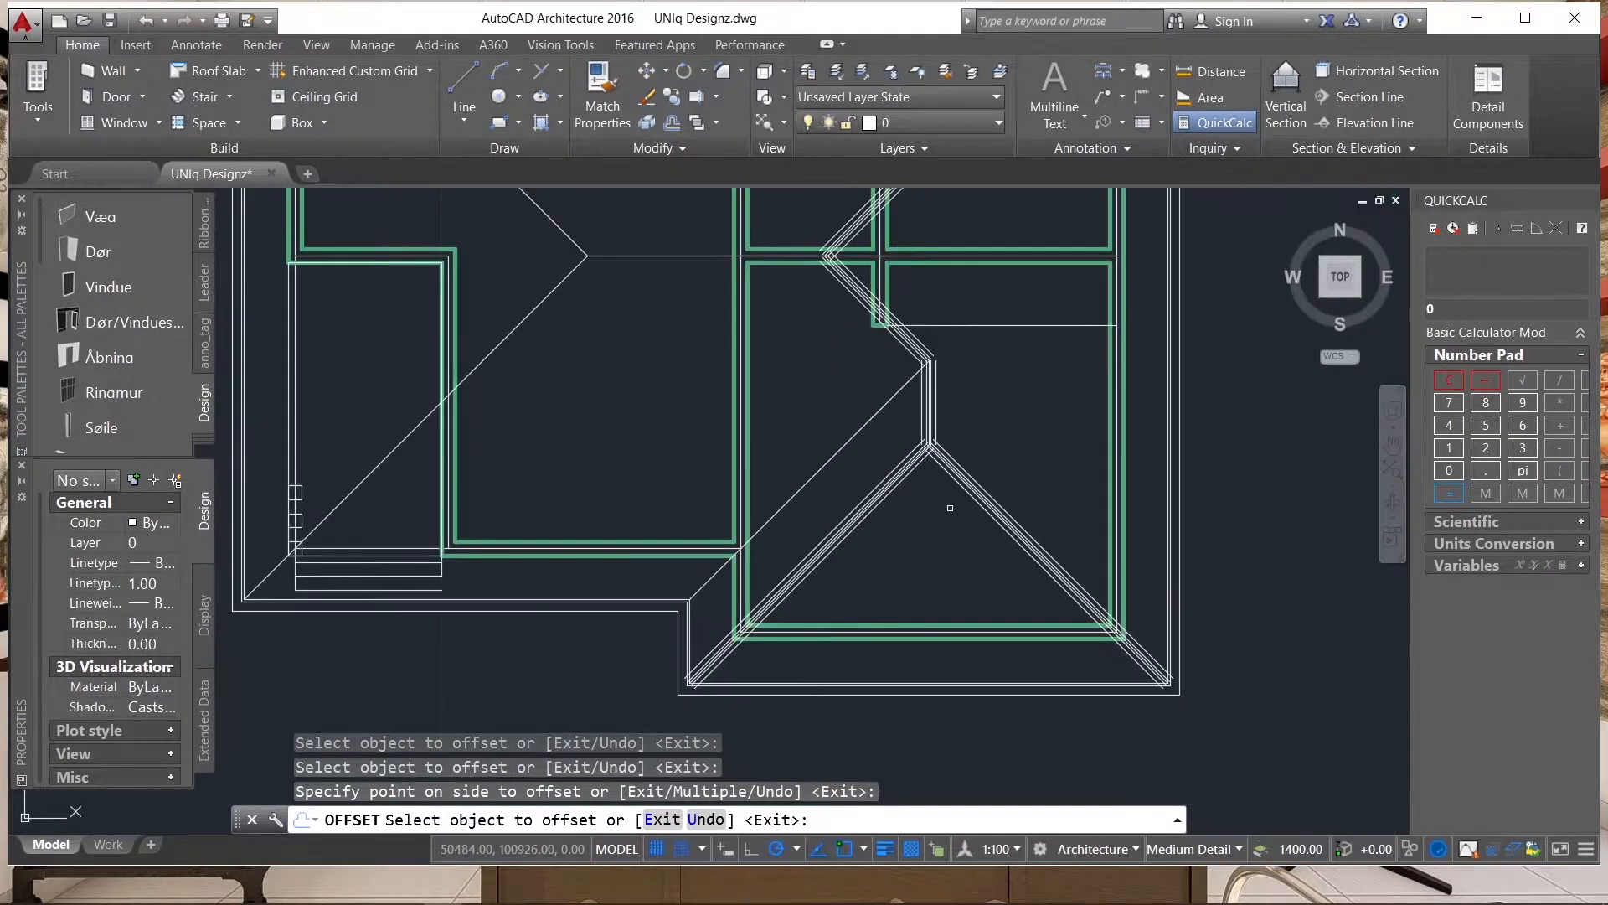
pyautogui.scroll(4, 912, 386)
pyautogui.press('Escape')
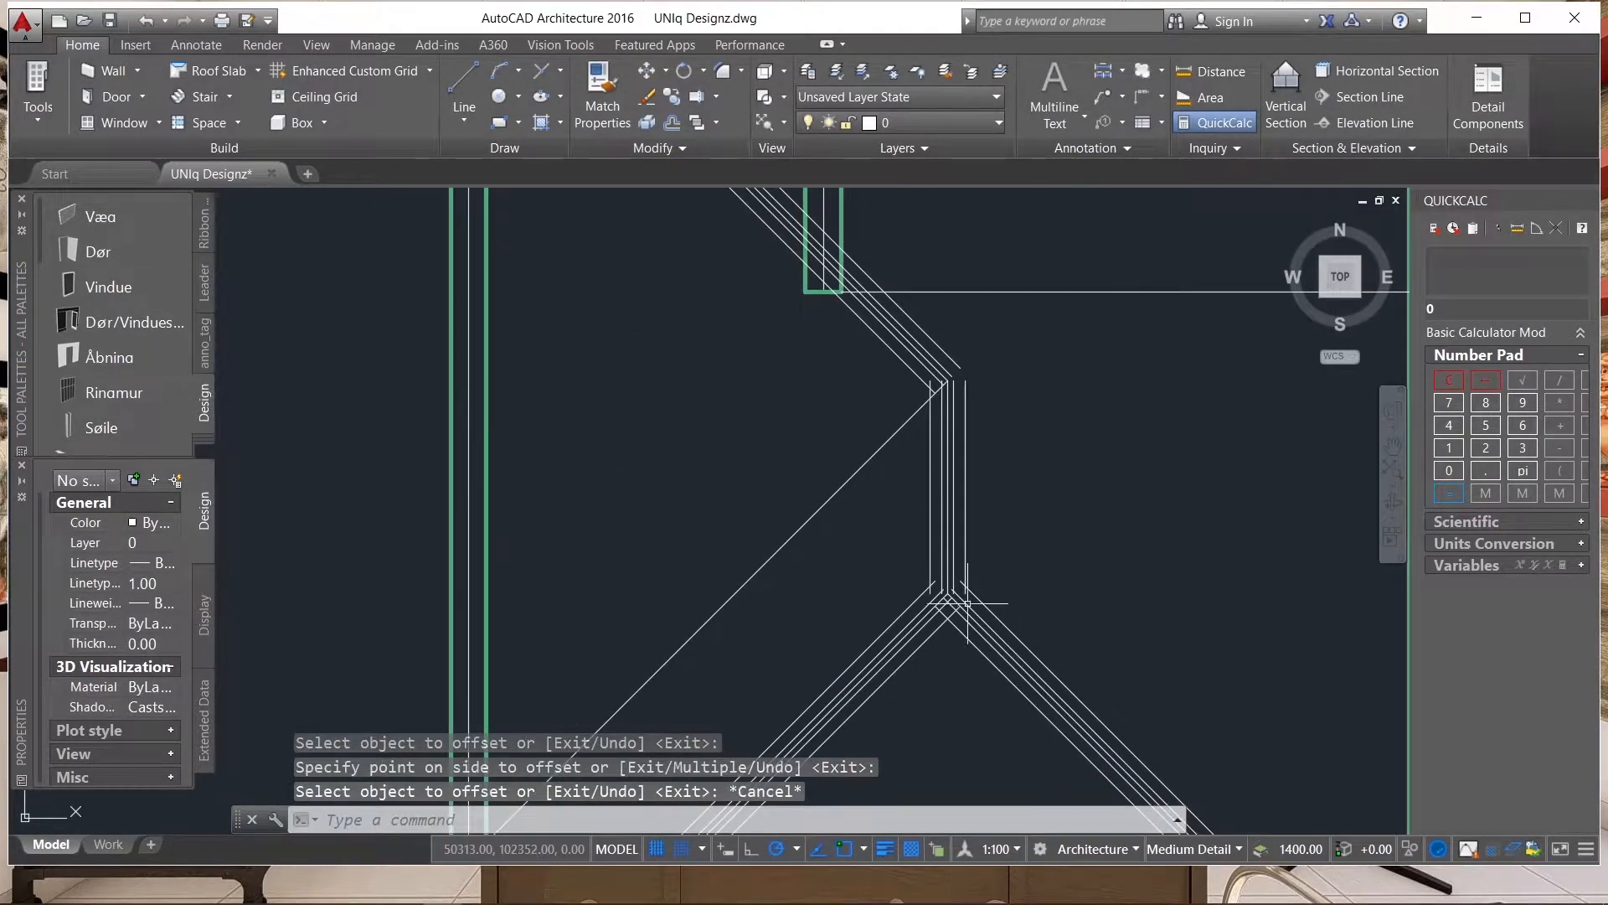
# Erase the original centre lines of the wing's two hips, its vertical ridge, the short sloping line and the upper-right hip.
pyautogui.scroll(6, 968, 598)
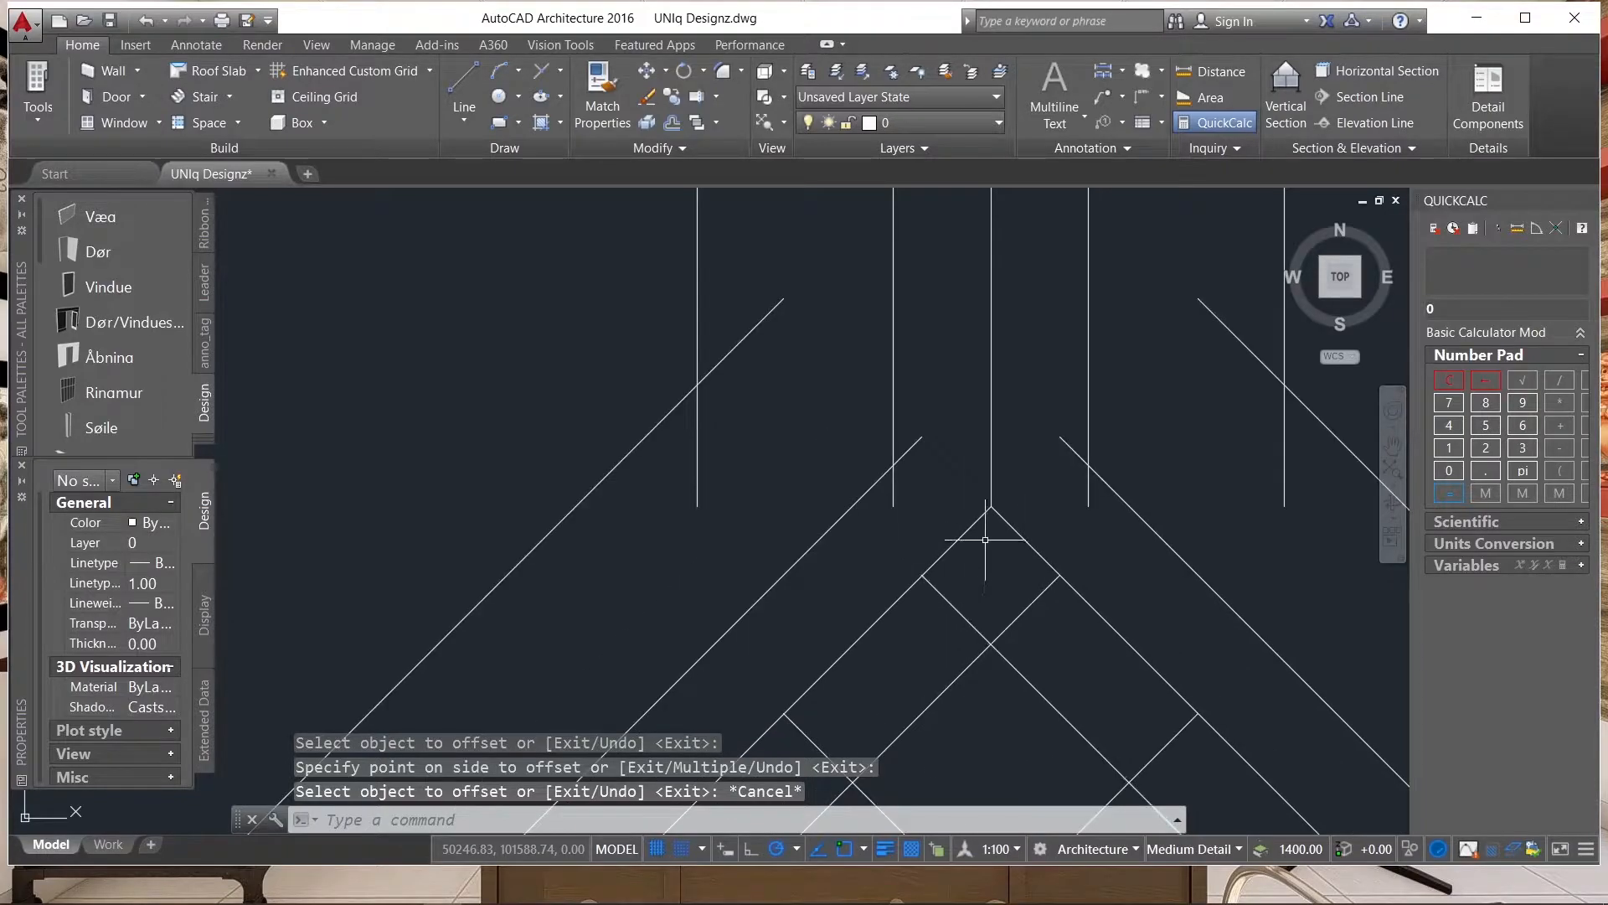
pyautogui.click(1014, 471)
pyautogui.click(963, 540)
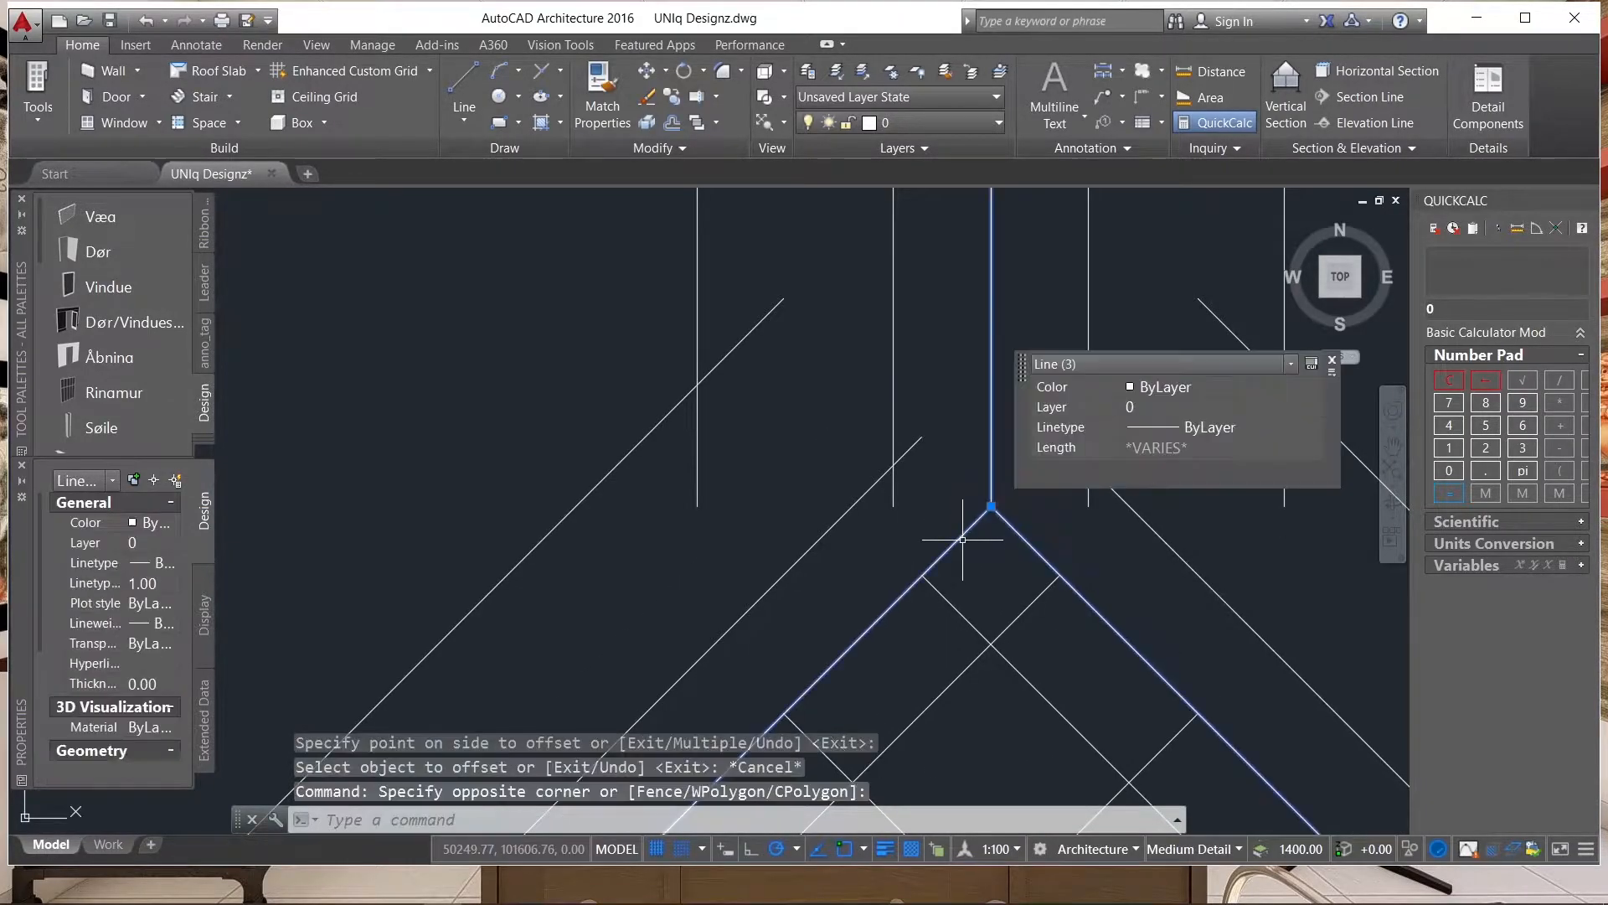
pyautogui.scroll(-3, 881, 628)
pyautogui.scroll(-11, 758, 628)
pyautogui.scroll(9, 762, 480)
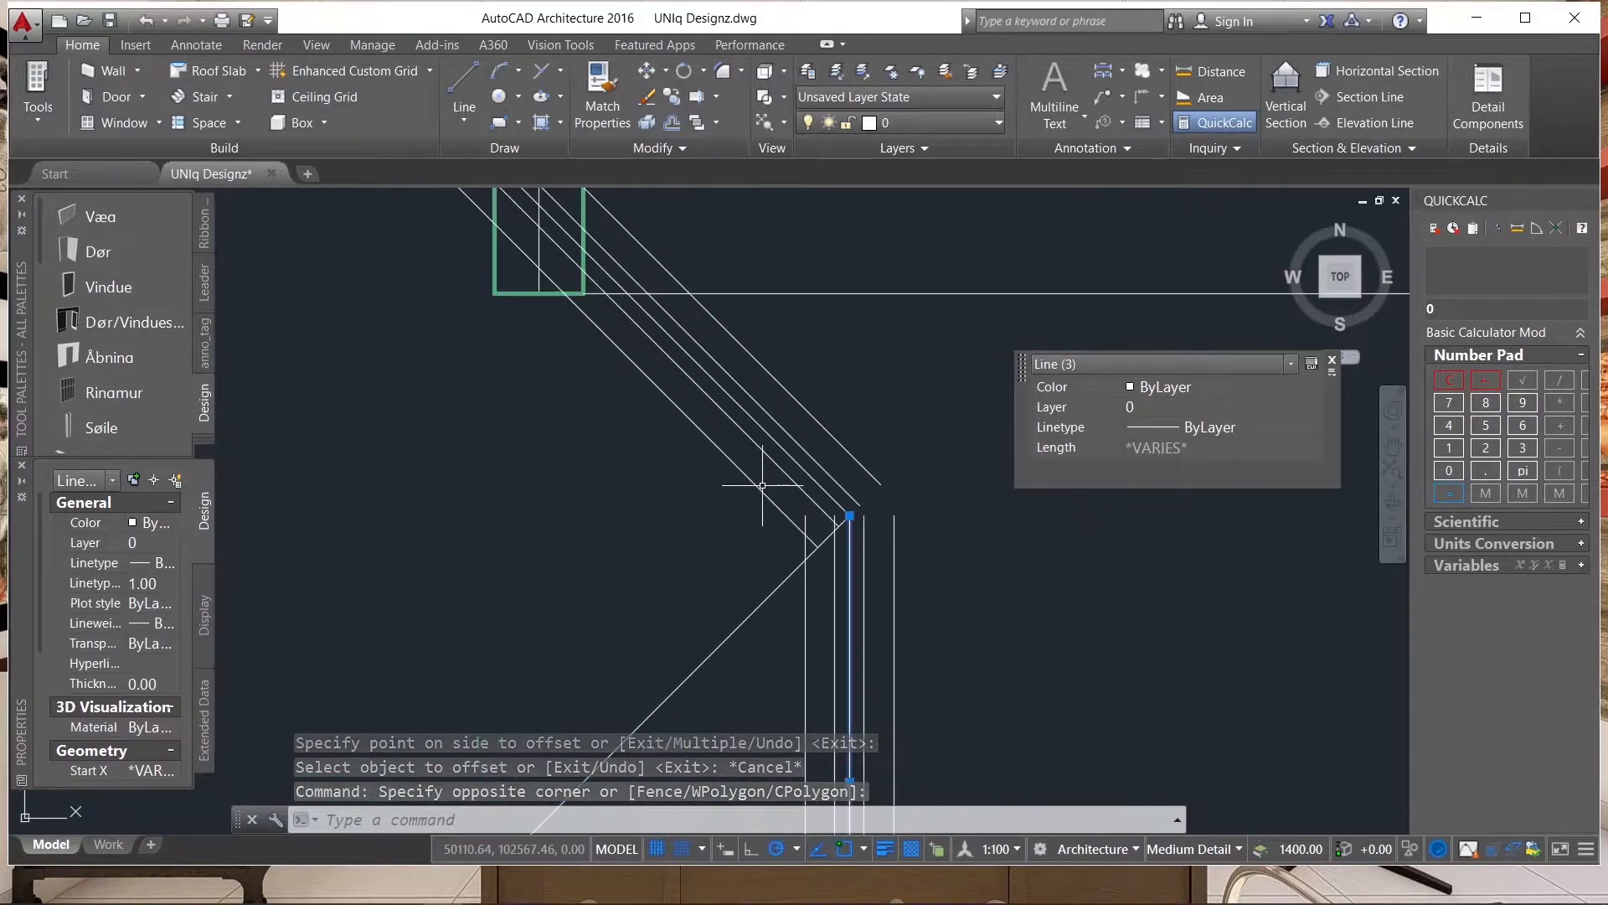
pyautogui.click(798, 459)
pyautogui.click(797, 481)
pyautogui.click(820, 474)
pyautogui.click(797, 492)
pyautogui.scroll(-4, 871, 662)
pyautogui.scroll(-2, 871, 664)
pyautogui.scroll(-4, 690, 540)
pyautogui.scroll(10, 623, 430)
pyautogui.scroll(2, 483, 356)
pyautogui.click(442, 356)
pyautogui.click(384, 334)
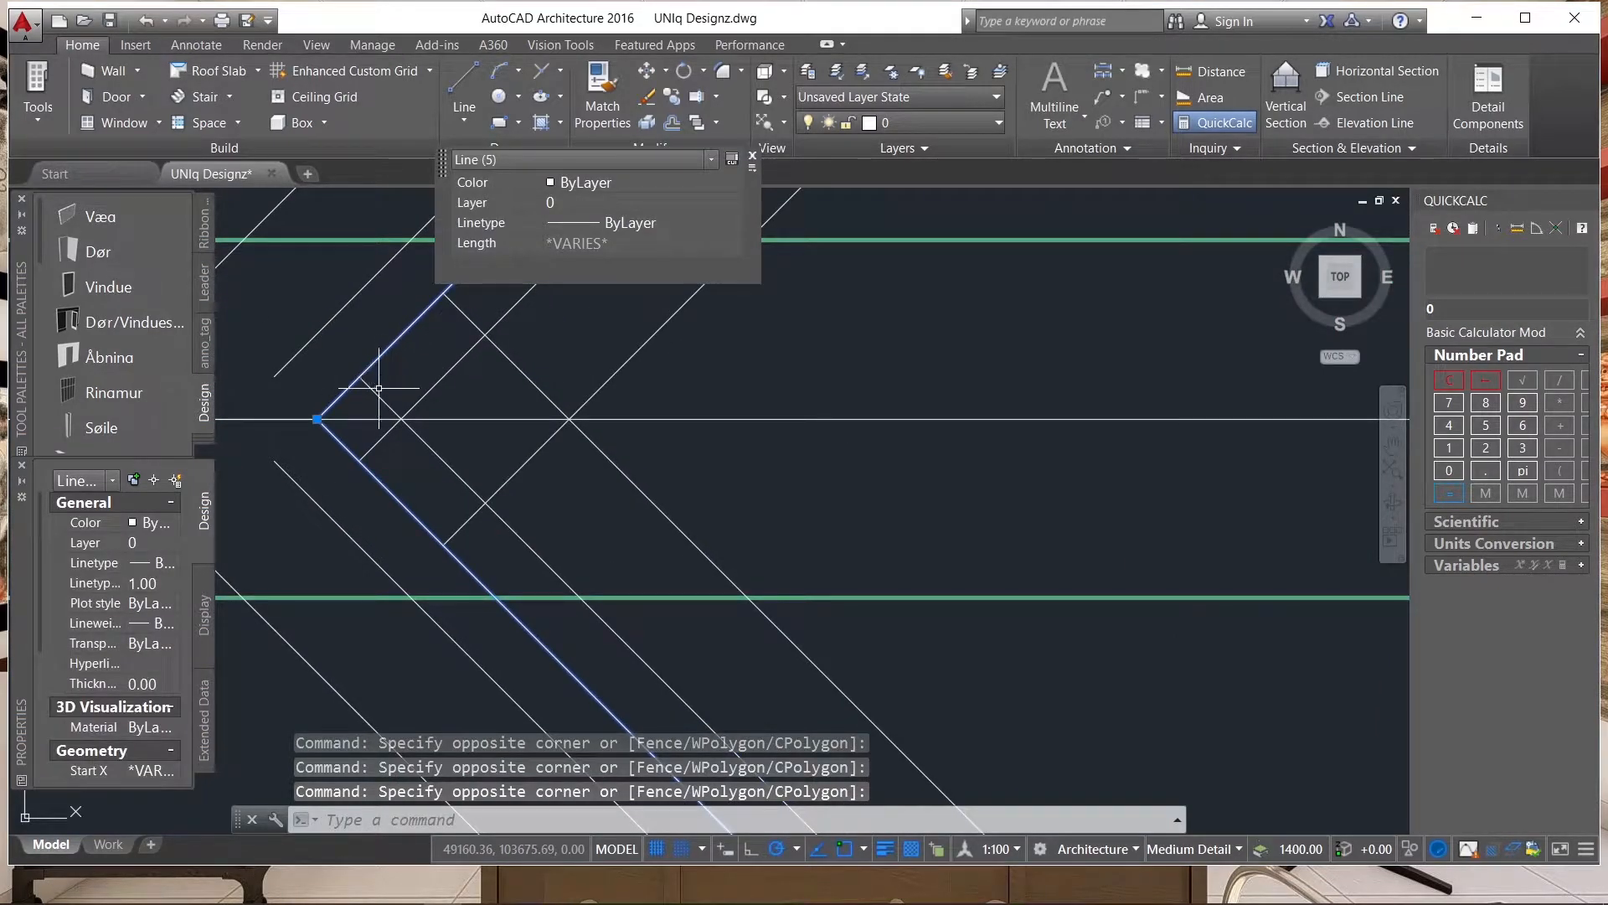
pyautogui.write('e')
pyautogui.press('Return')
# Trim the upper-right hip's parallel lines where they run past the inner eave outline at the roof corner.
pyautogui.scroll(-5, 418, 410)
pyautogui.scroll(-6, 645, 486)
pyautogui.write('tr')
pyautogui.press('Return')
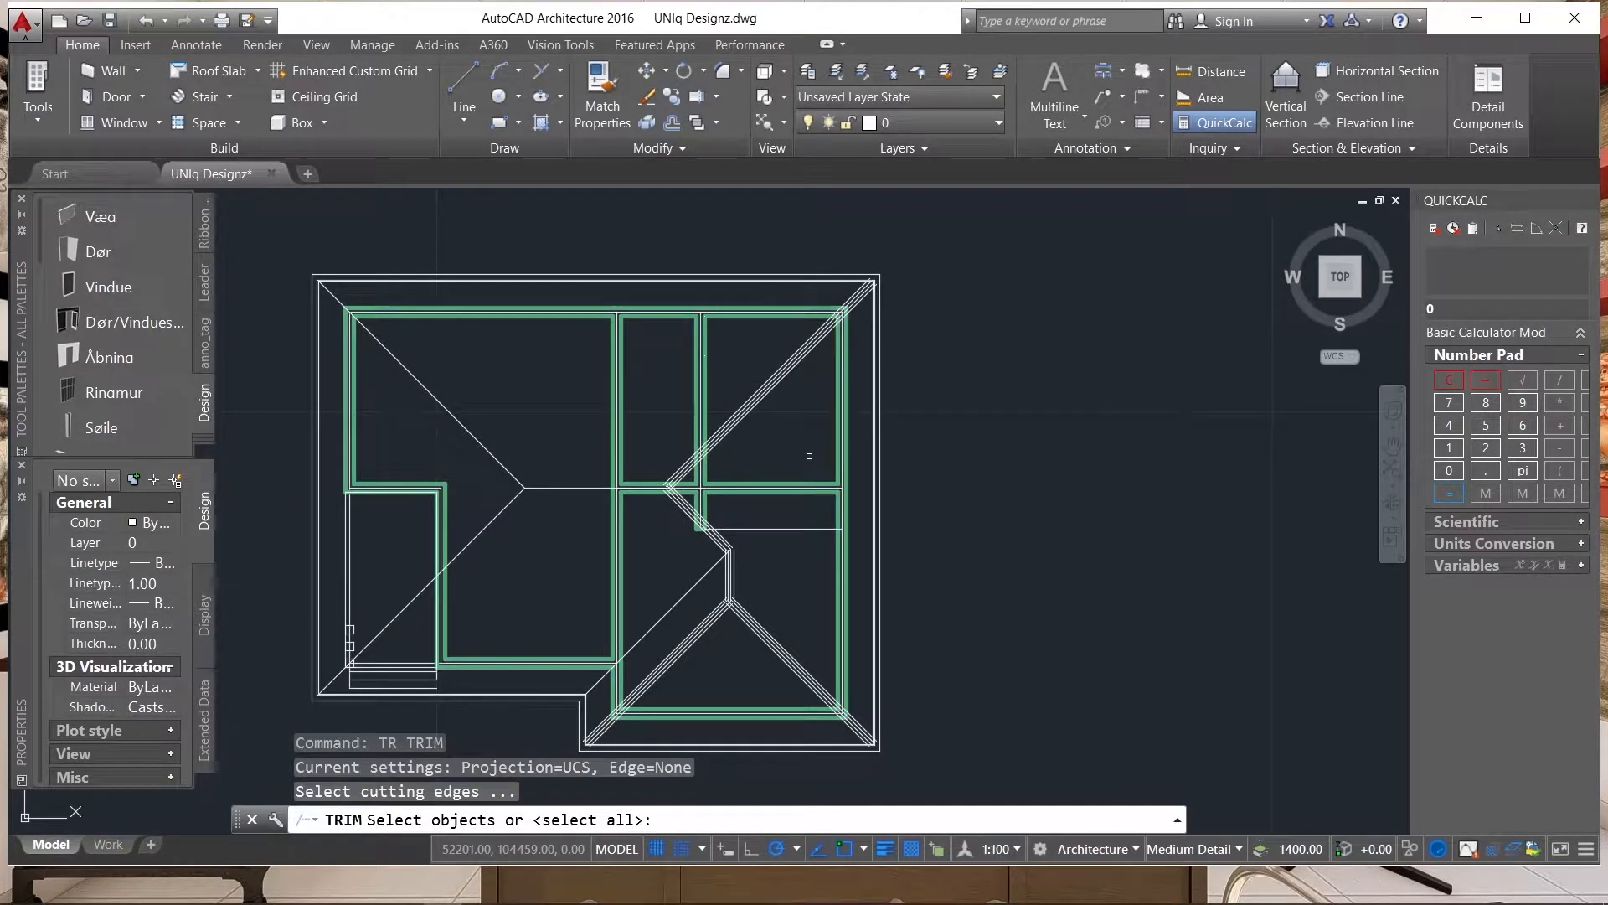
pyautogui.press('Return')
pyautogui.scroll(6, 872, 270)
pyautogui.scroll(4, 863, 336)
pyautogui.click(849, 357)
pyautogui.click(846, 359)
pyautogui.click(832, 363)
pyautogui.scroll(6, 805, 385)
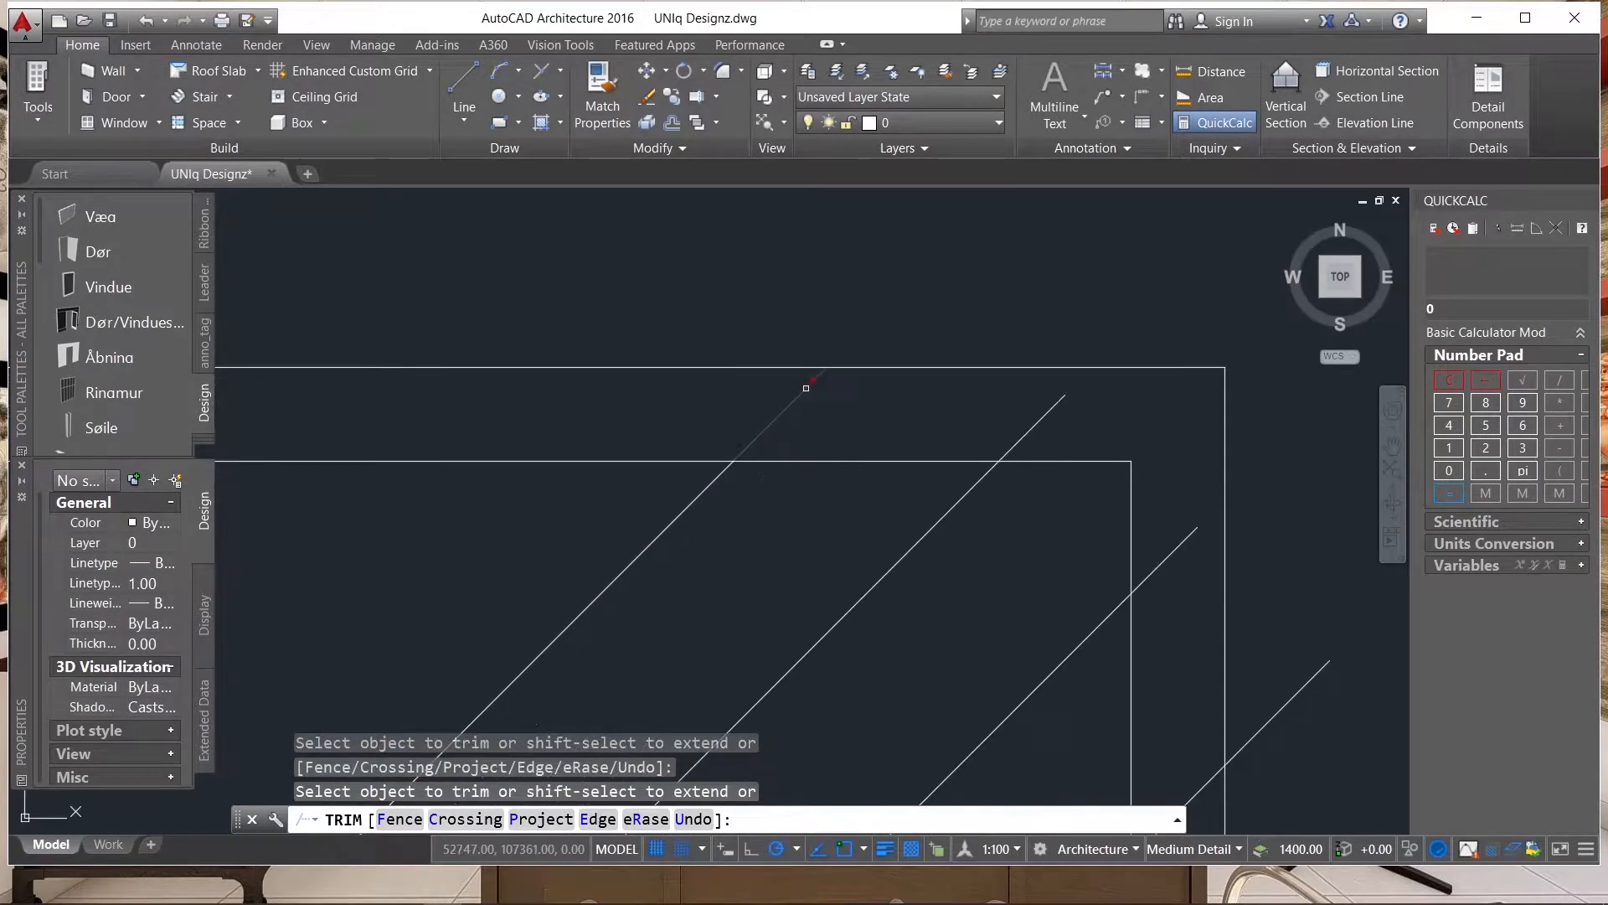
pyautogui.click(1193, 563)
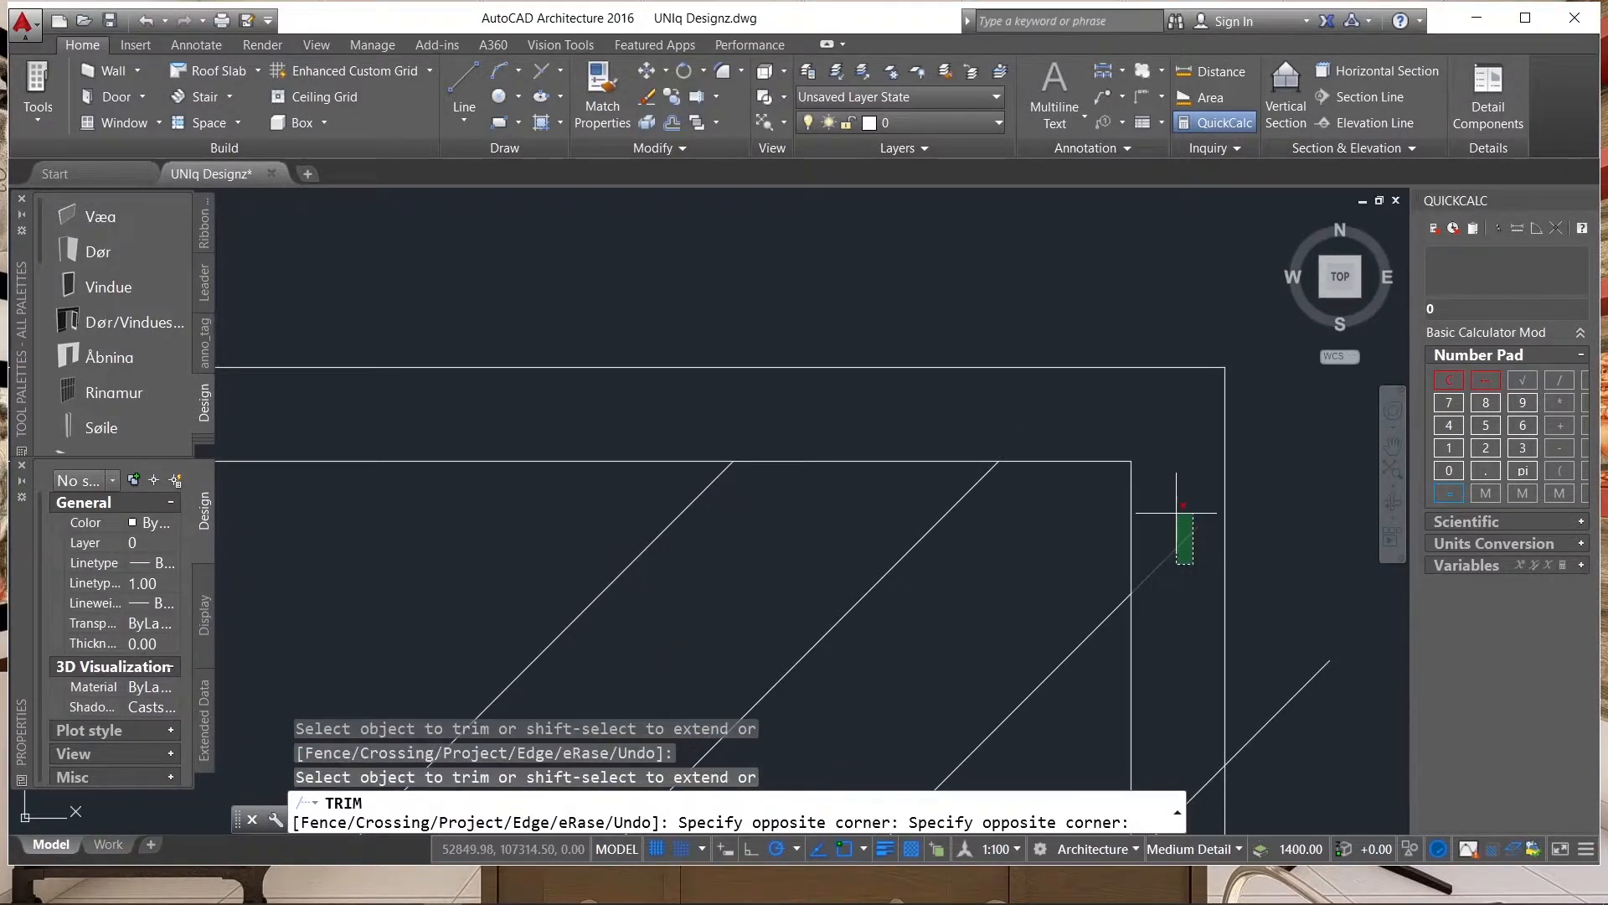
pyautogui.click(1174, 512)
pyautogui.scroll(-6, 1162, 417)
pyautogui.click(1200, 506)
pyautogui.click(1185, 471)
pyautogui.click(1168, 512)
# Extend the two outermost pairs of parallel hip lines to the horizontal ridge where the upper and lower hips meet.
pyautogui.scroll(-6, 1175, 324)
pyautogui.scroll(-4, 1176, 324)
pyautogui.scroll(8, 956, 510)
pyautogui.click(975, 497)
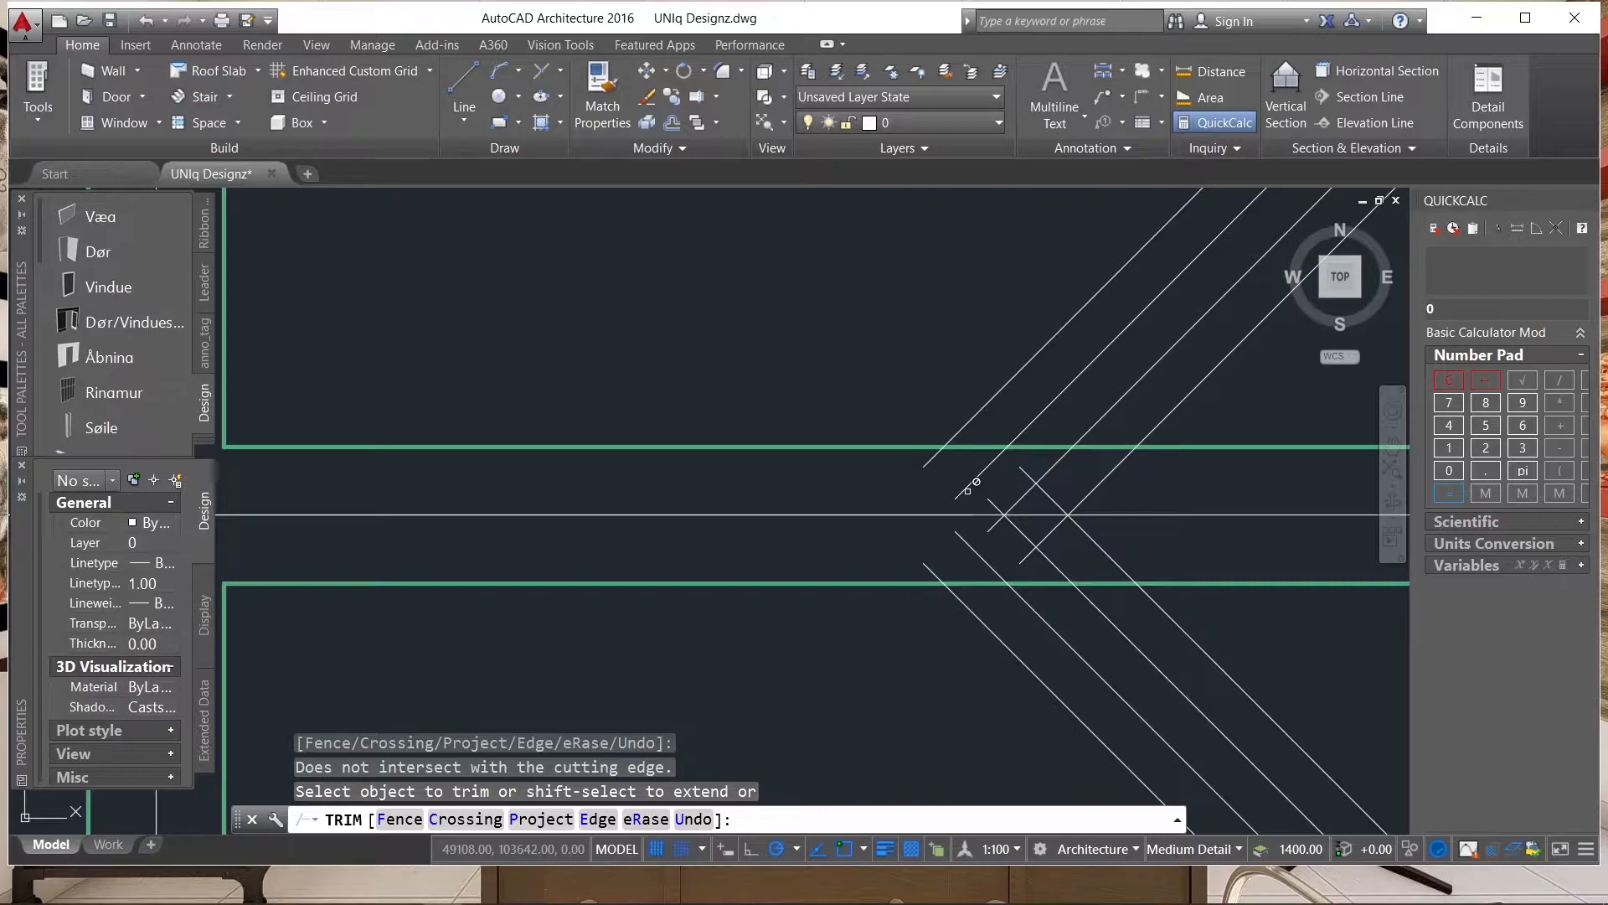
pyautogui.scroll(-2, 966, 530)
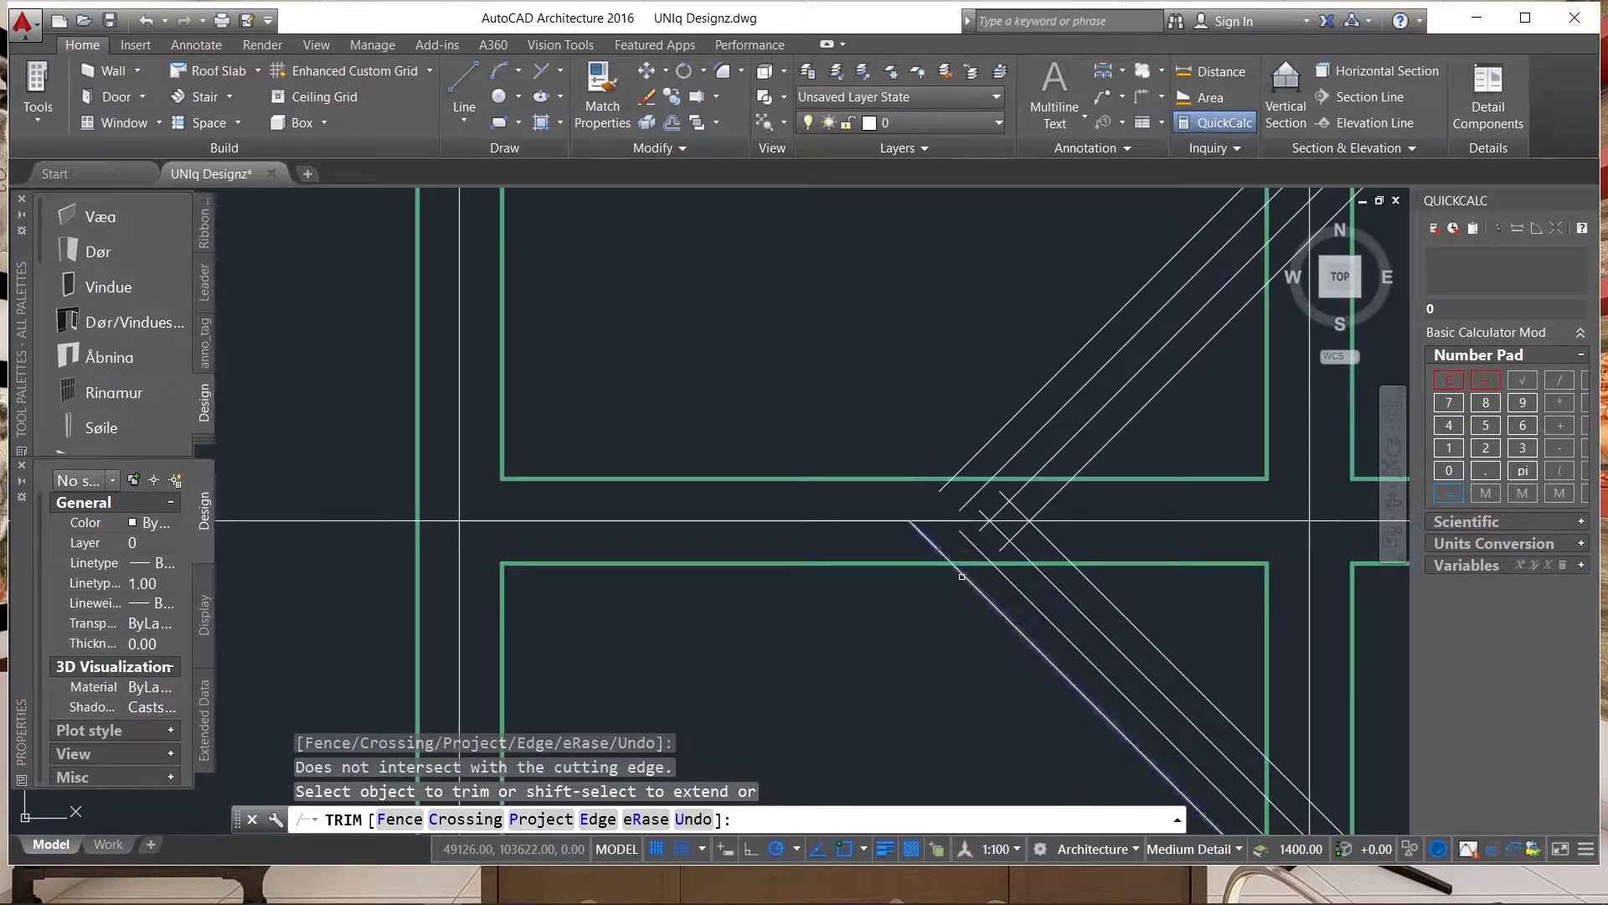
pyautogui.click(978, 447)
pyautogui.scroll(3, 965, 495)
pyautogui.click(963, 496)
pyautogui.scroll(1, 963, 496)
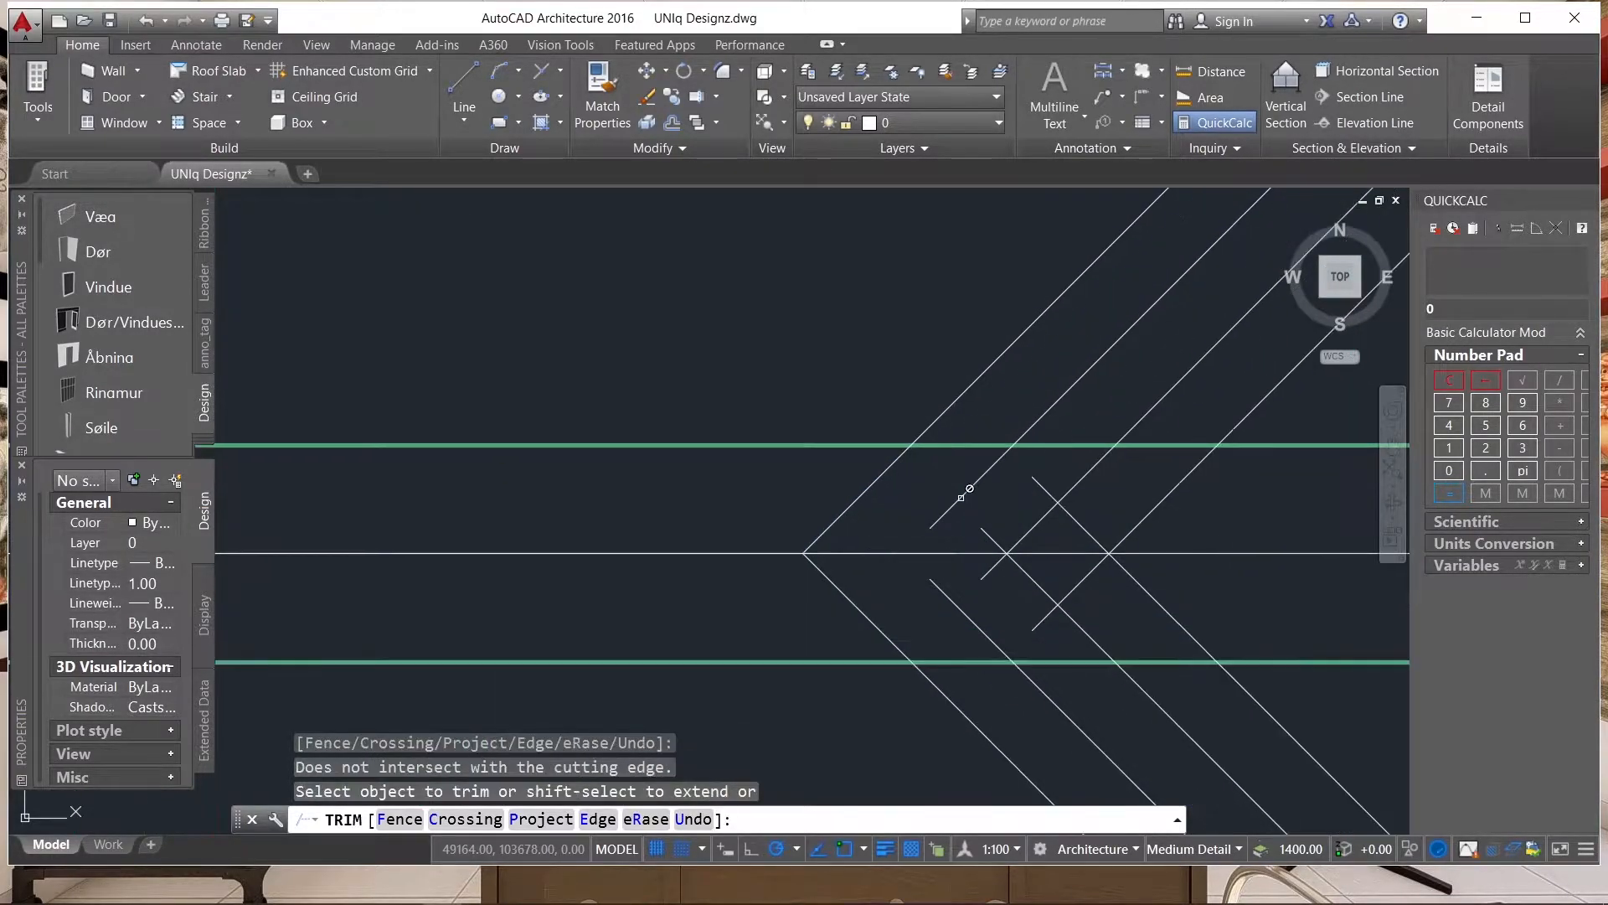
pyautogui.keyDown('shift'); pyautogui.click(963, 496); pyautogui.keyUp('shift')
pyautogui.keyDown('shift'); pyautogui.click(939, 588); pyautogui.keyUp('shift')
pyautogui.click(1022, 532)
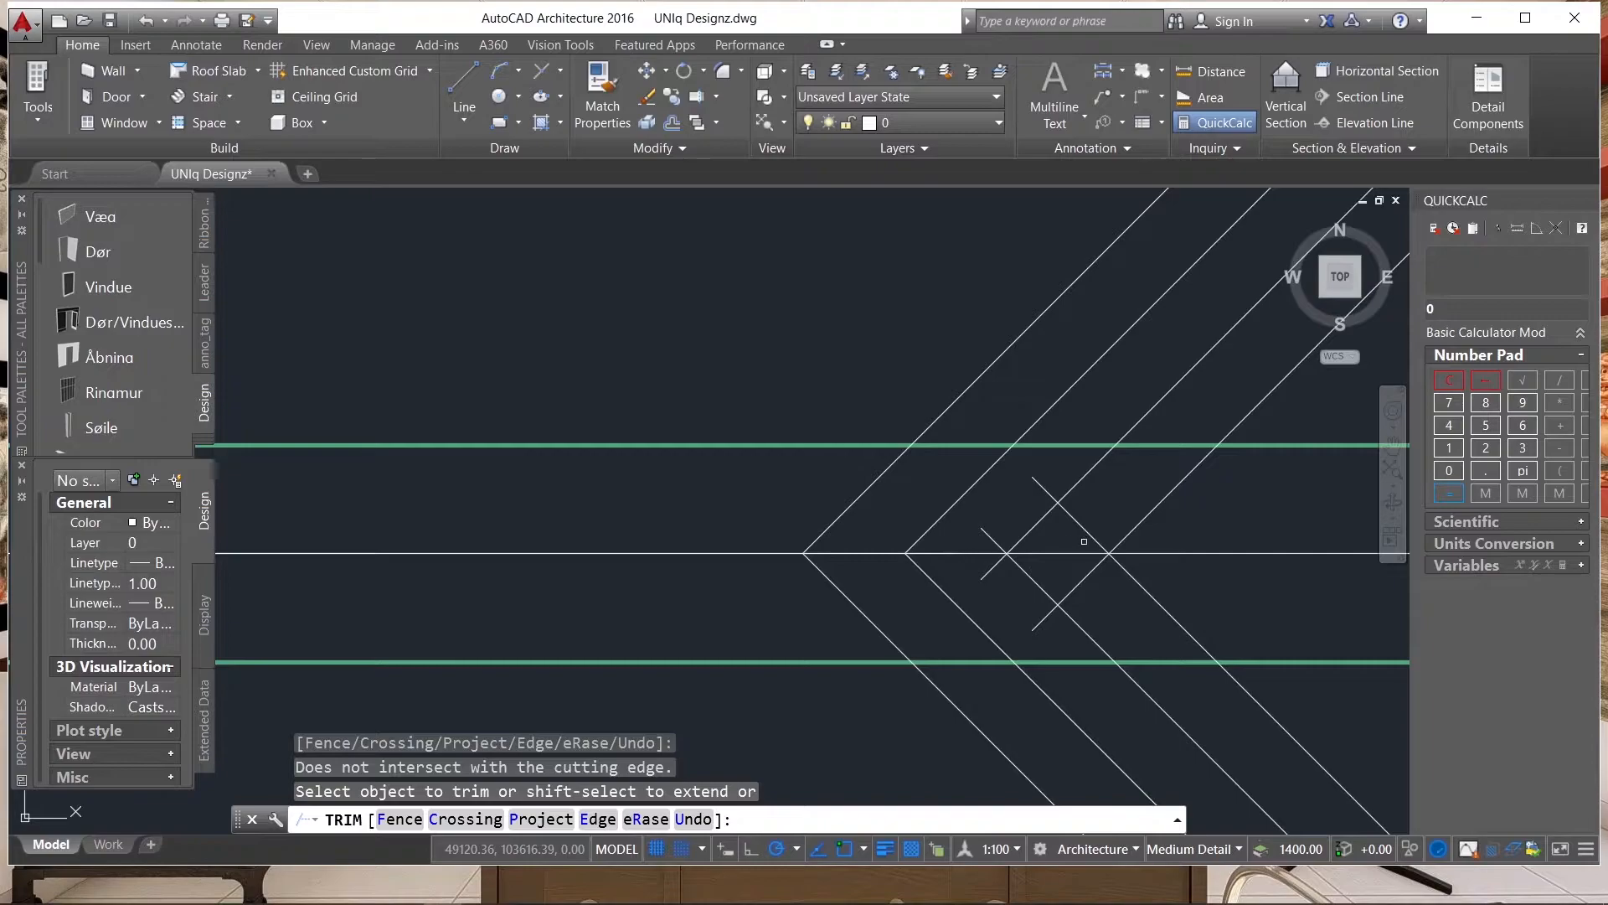
# Trim the crossing ends of the two inner pairs of hip lines where they run past the horizontal ridge.
pyautogui.scroll(-2, 1064, 537)
pyautogui.moveTo(1064, 521); pyautogui.dragTo(1078, 538)
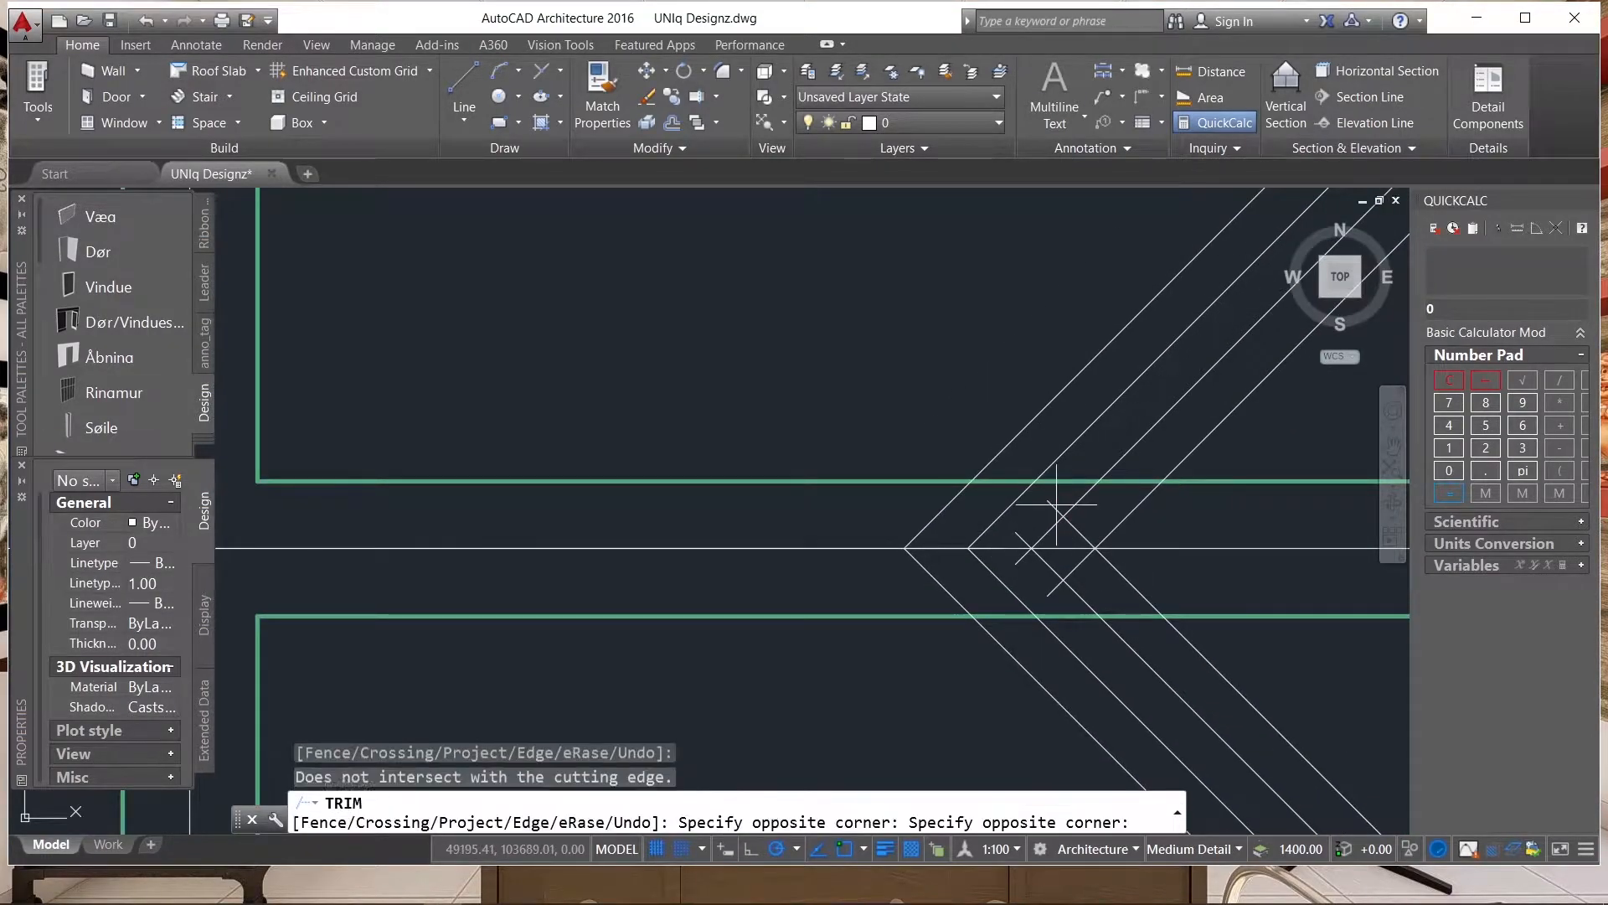
pyautogui.click(1075, 525)
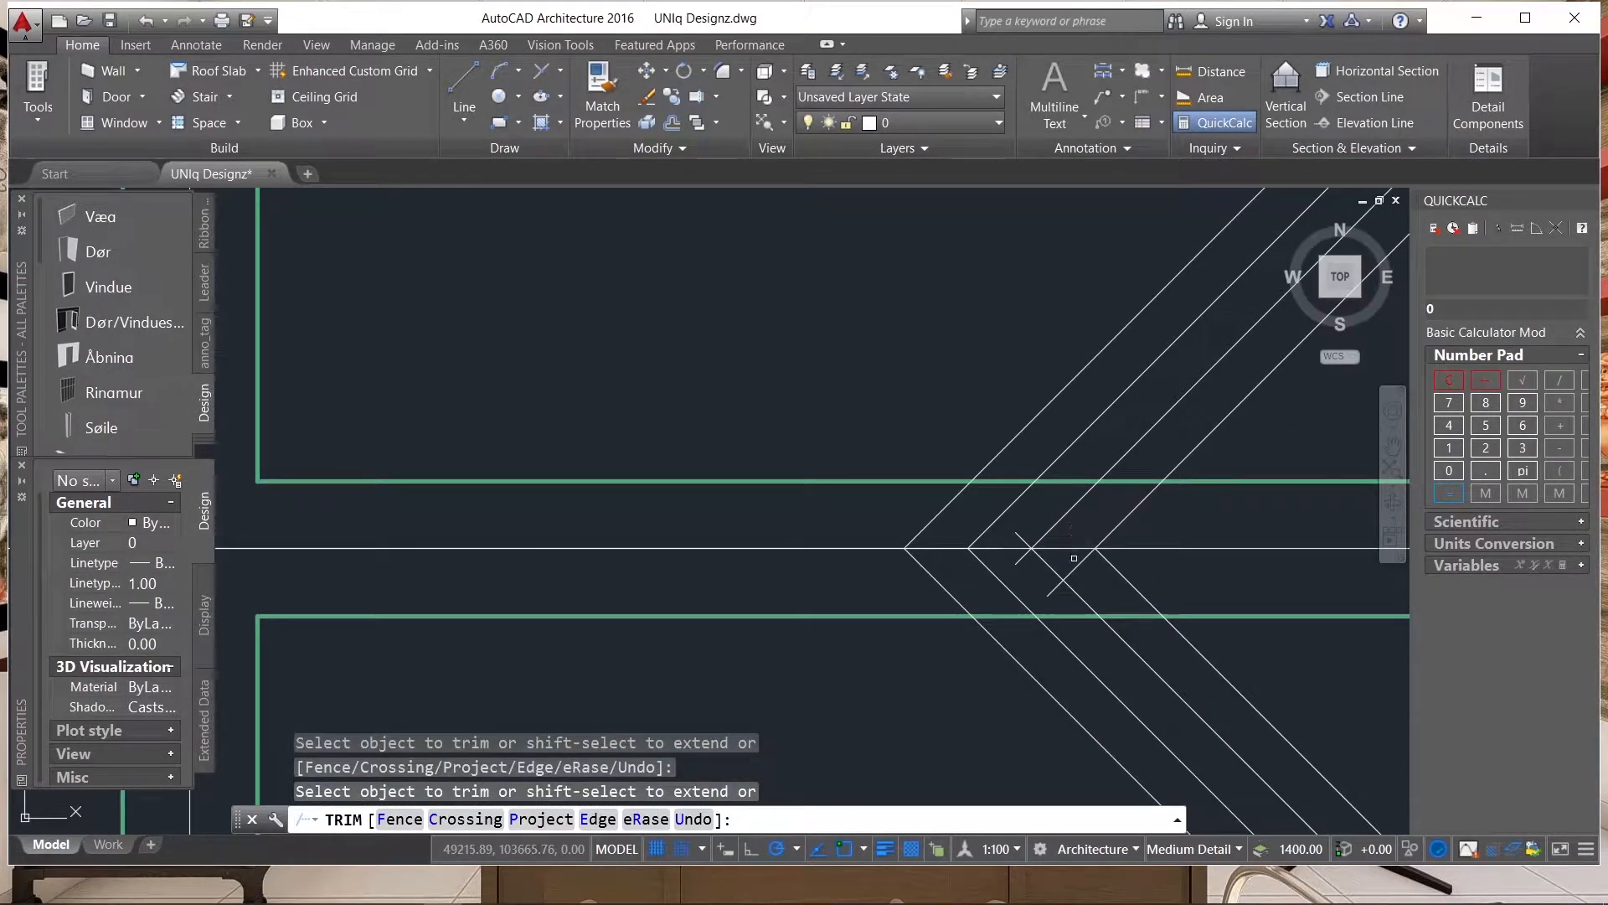
pyautogui.click(1058, 580)
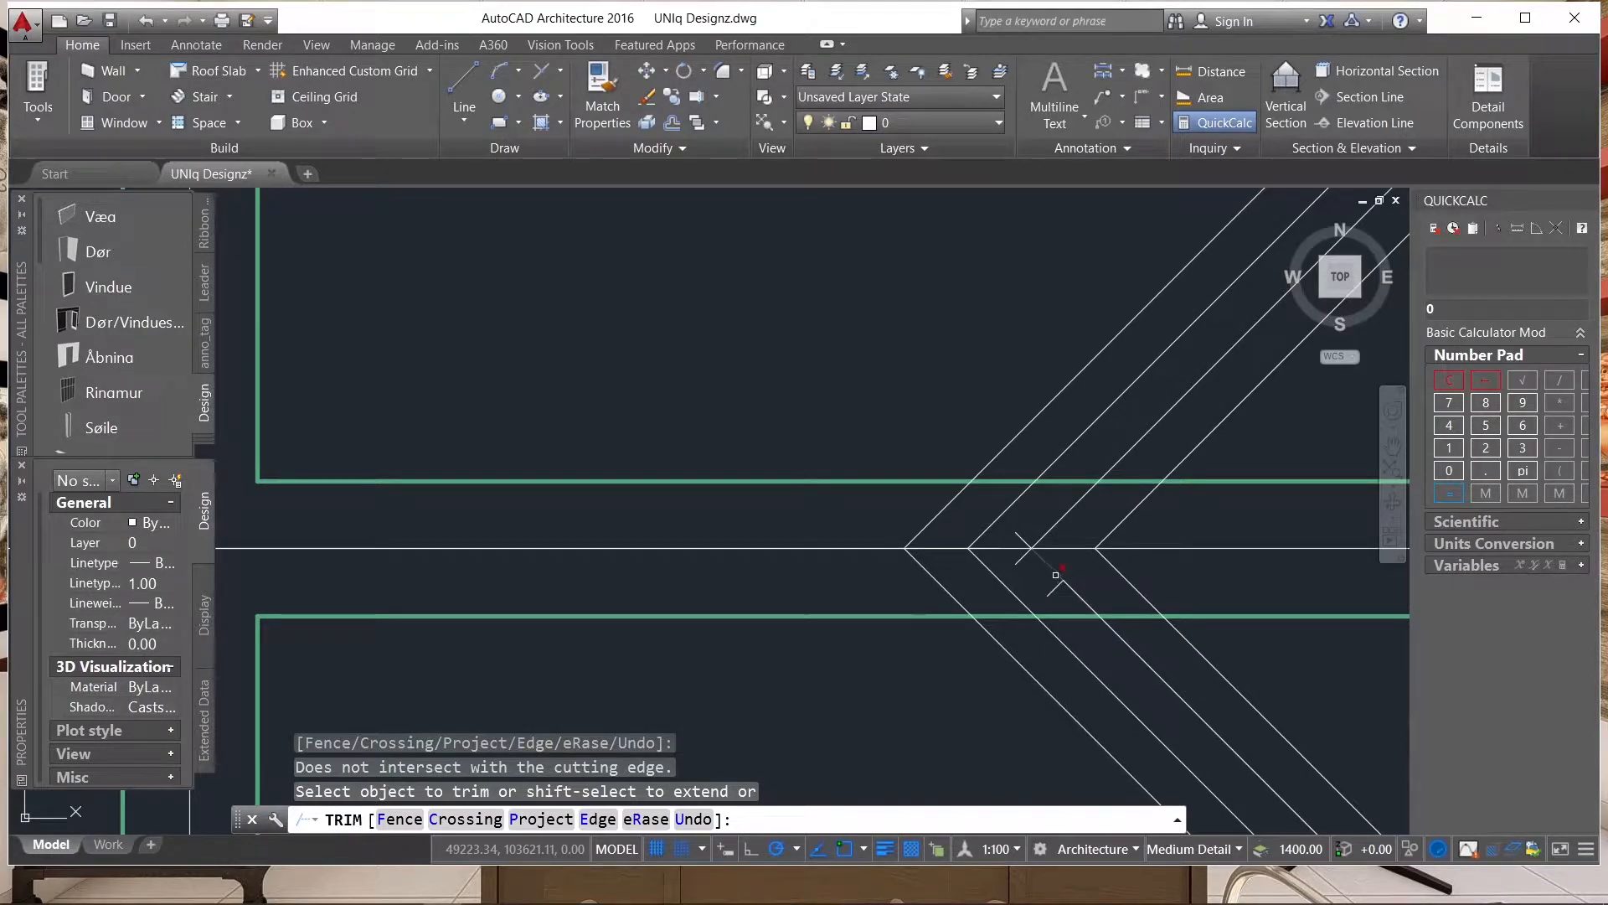
pyautogui.hotkey('ctrl', 'z')
pyautogui.click(1067, 574)
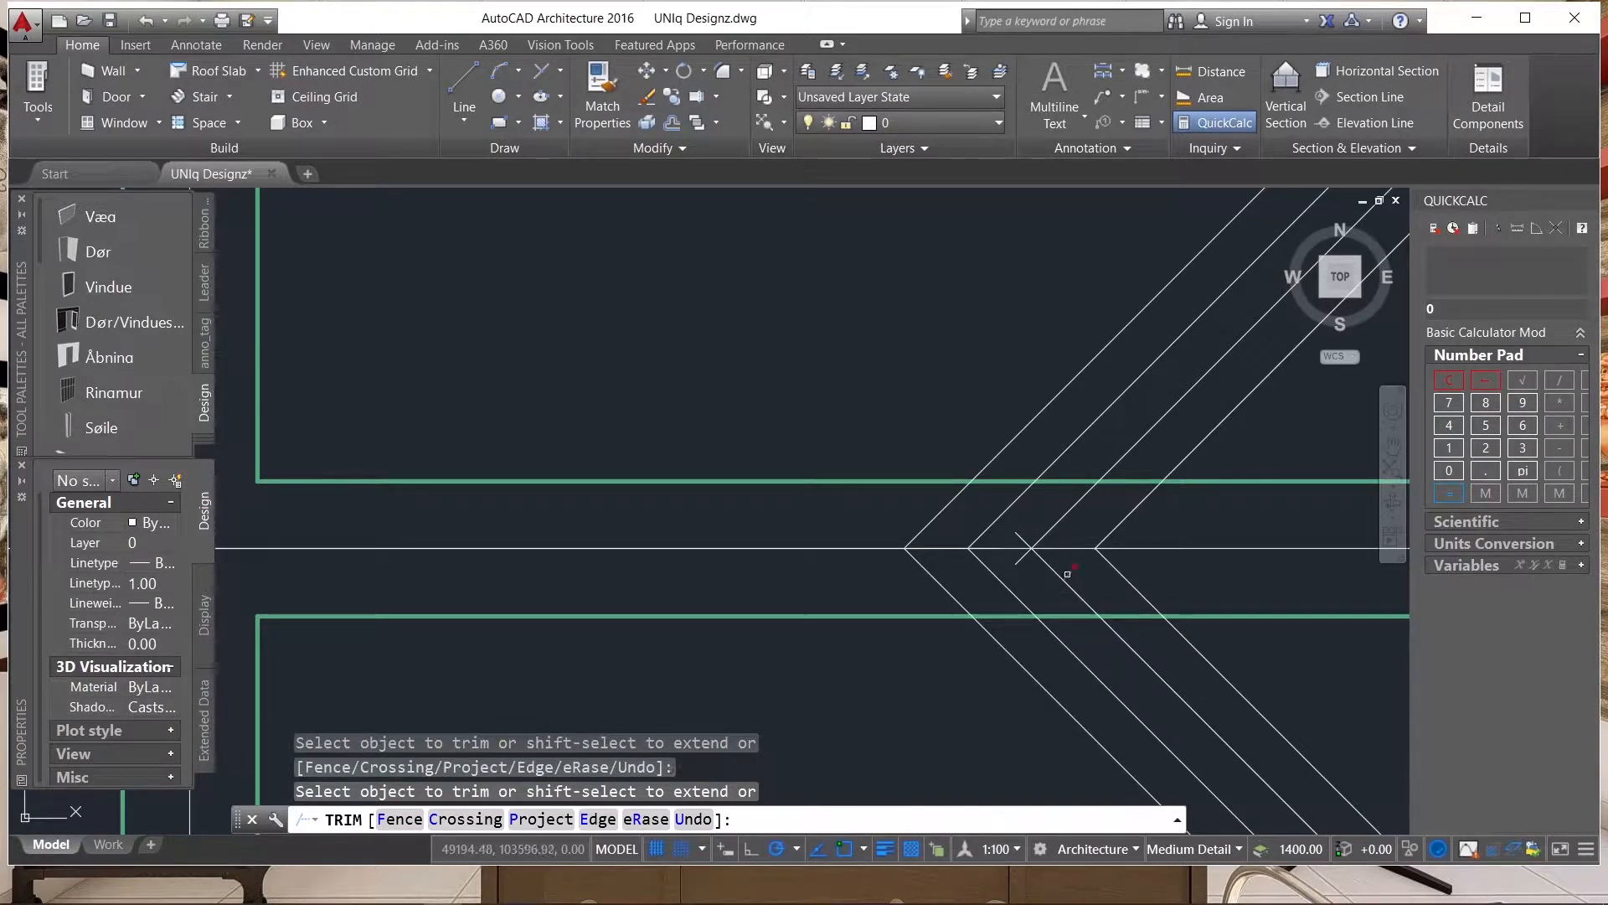
pyautogui.click(1020, 553)
pyautogui.click(1018, 548)
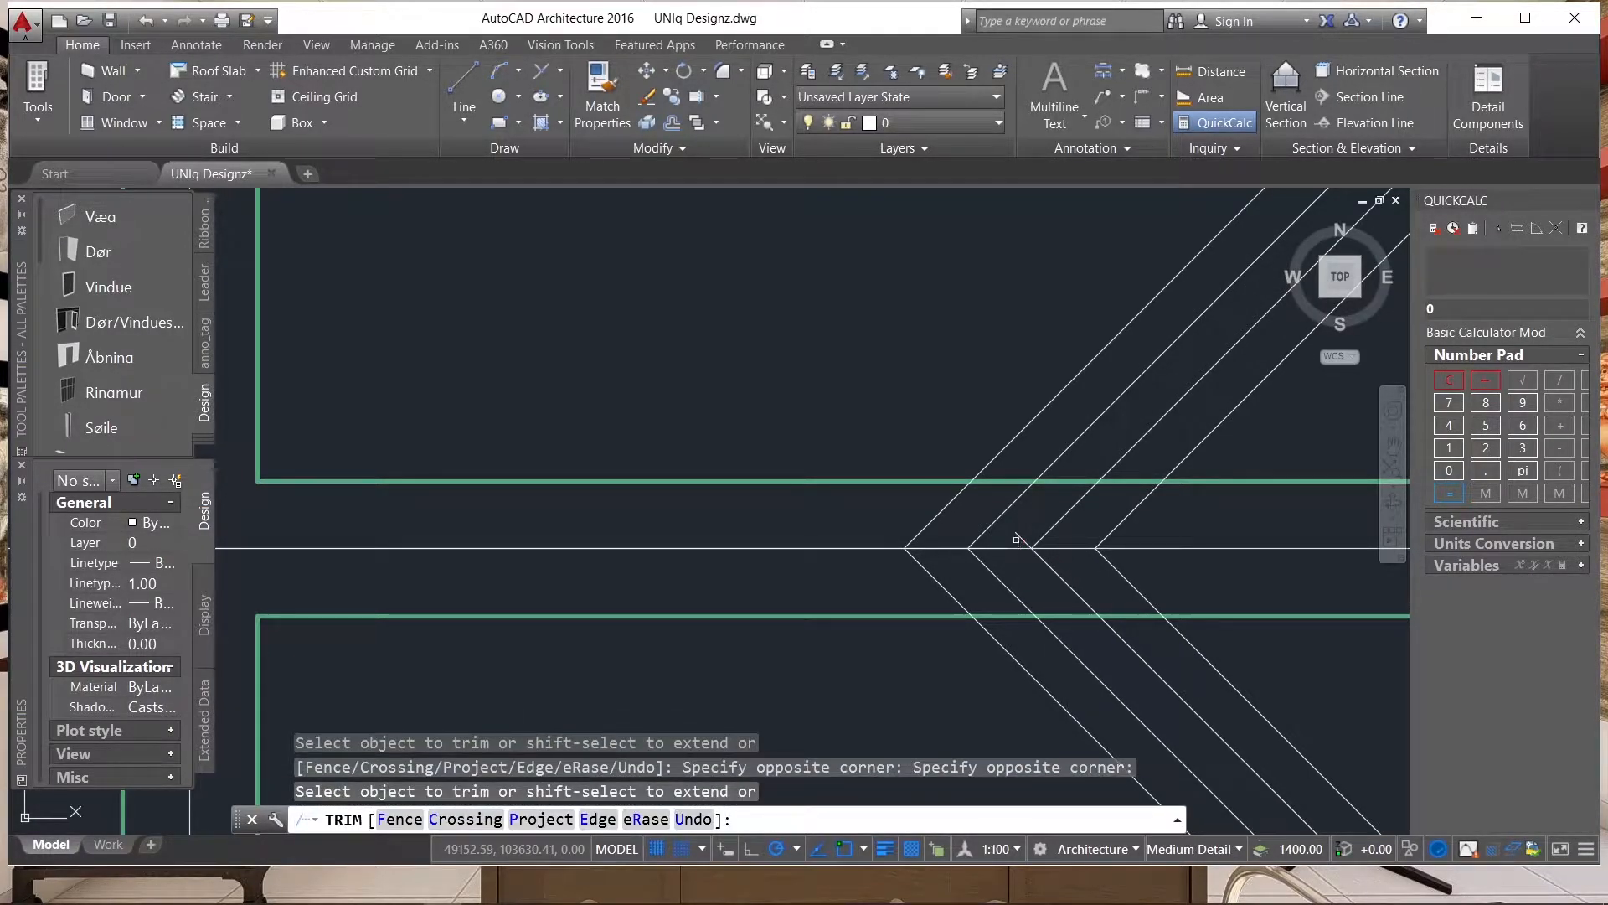
pyautogui.click(1024, 537)
pyautogui.click(1018, 535)
# Extend the outer vertical ridge lines and sloping hip lines to each other at the upper end of the wing's vertical ridge.
pyautogui.scroll(-4, 845, 435)
pyautogui.scroll(-3, 972, 392)
pyautogui.scroll(6, 1005, 528)
pyautogui.scroll(-2, 1139, 505)
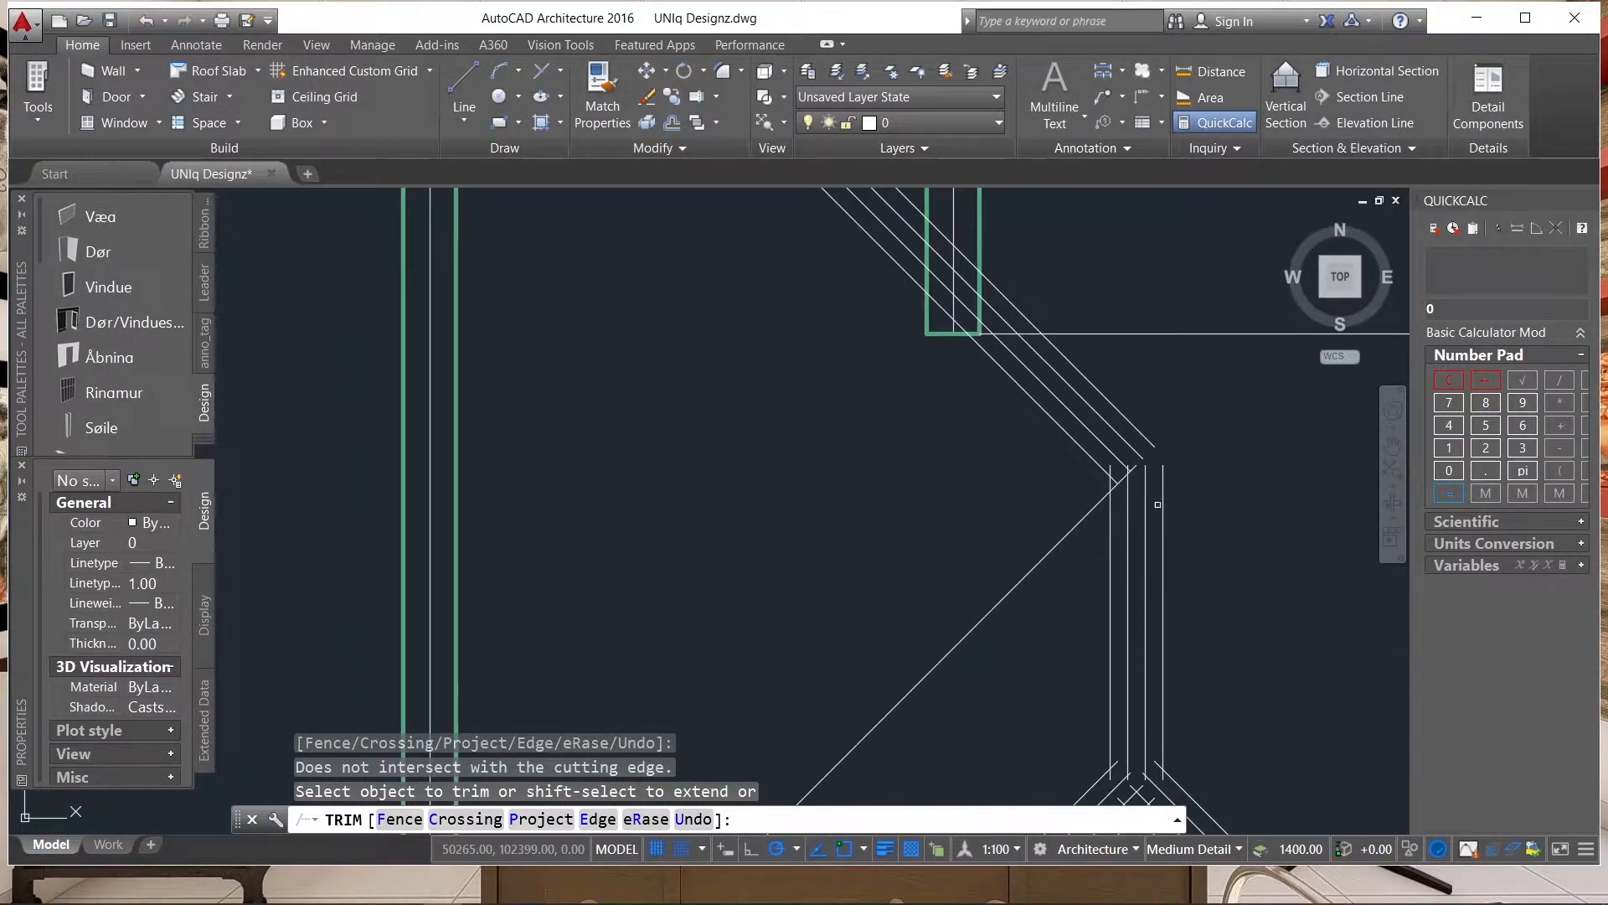
pyautogui.keyDown('shift'); pyautogui.click(1161, 474); pyautogui.keyUp('shift')
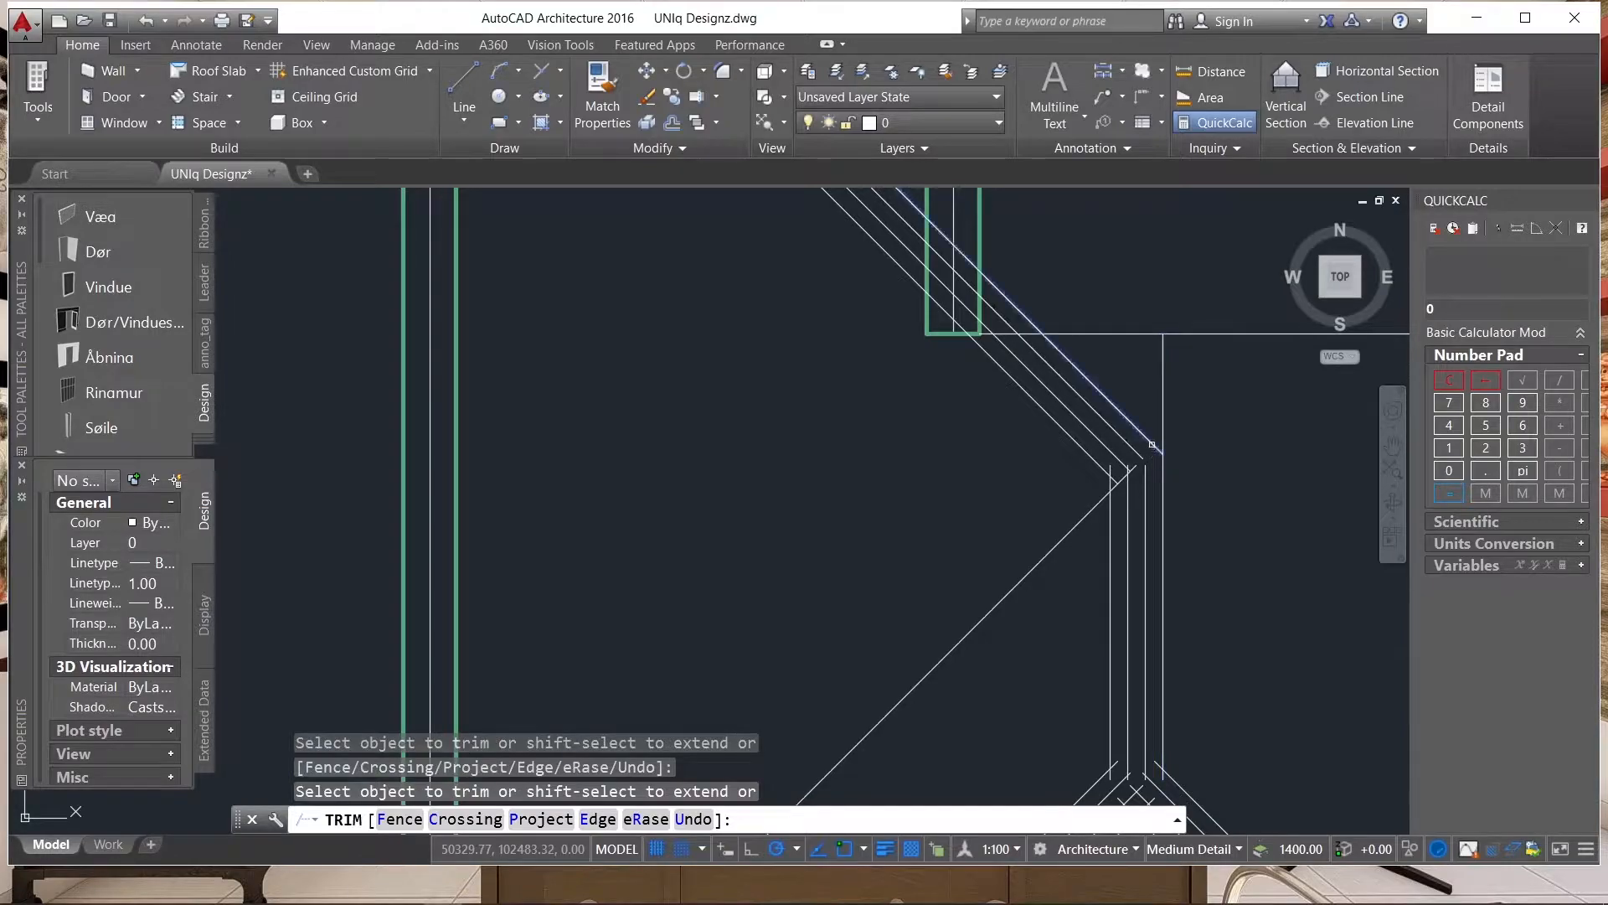
pyautogui.click(1146, 474)
pyautogui.scroll(3, 1145, 476)
pyautogui.keyDown('shift'); pyautogui.click(1139, 475); pyautogui.keyUp('shift')
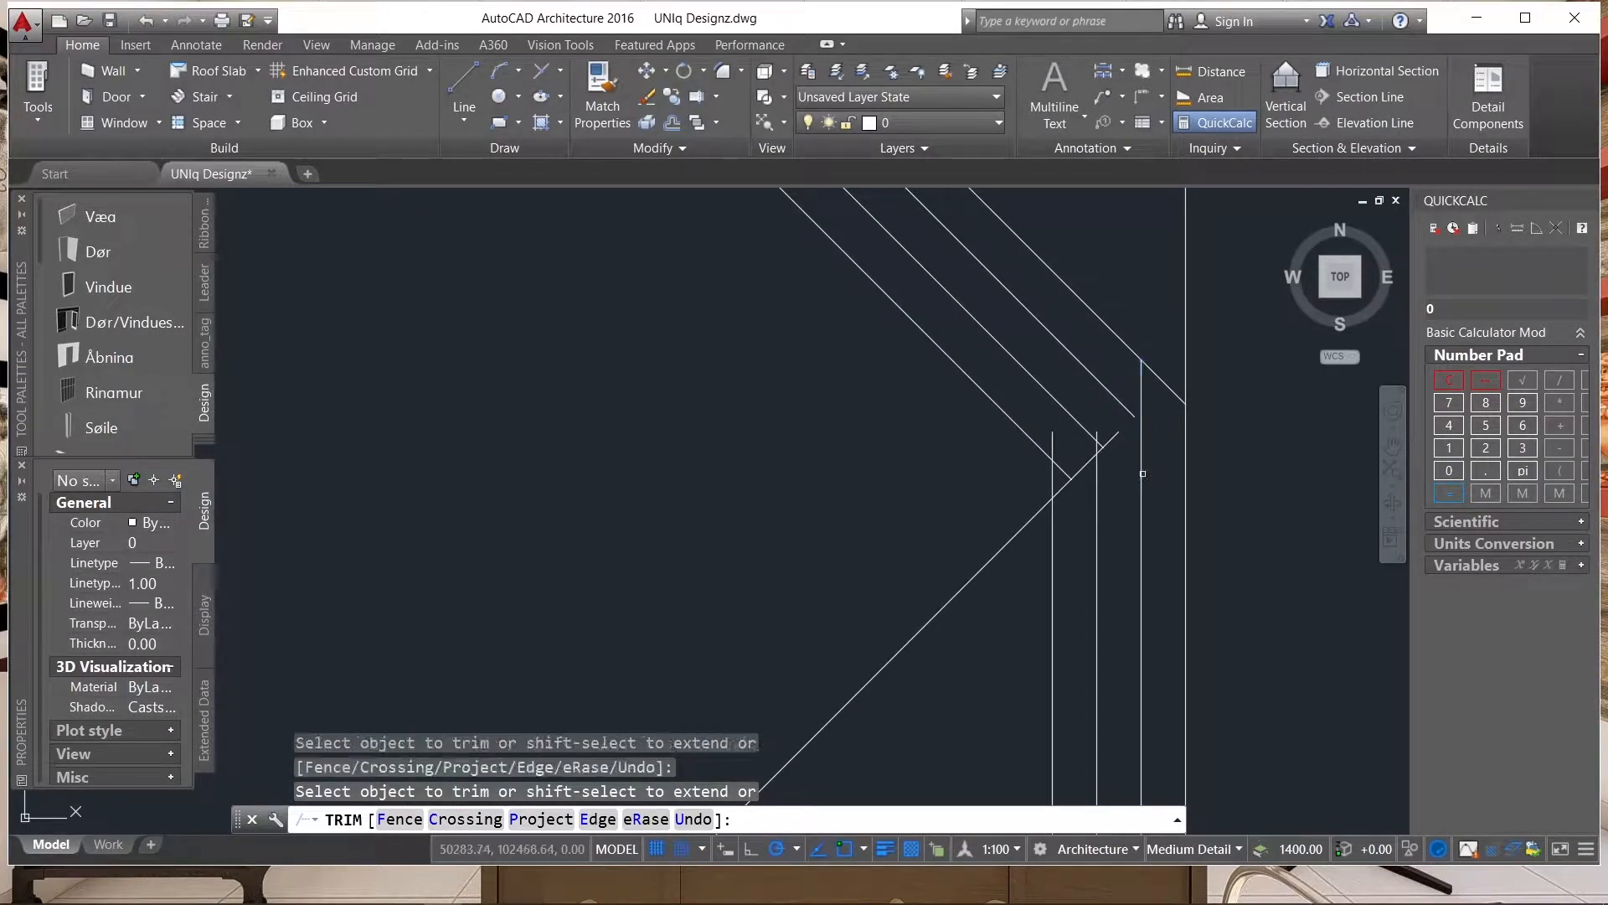
# Trim the overshooting line ends at the upper bend of the vertical ridge so the inner parallel lines form clean corners.
pyautogui.click(1140, 399)
pyautogui.click(1114, 438)
pyautogui.scroll(3, 1104, 444)
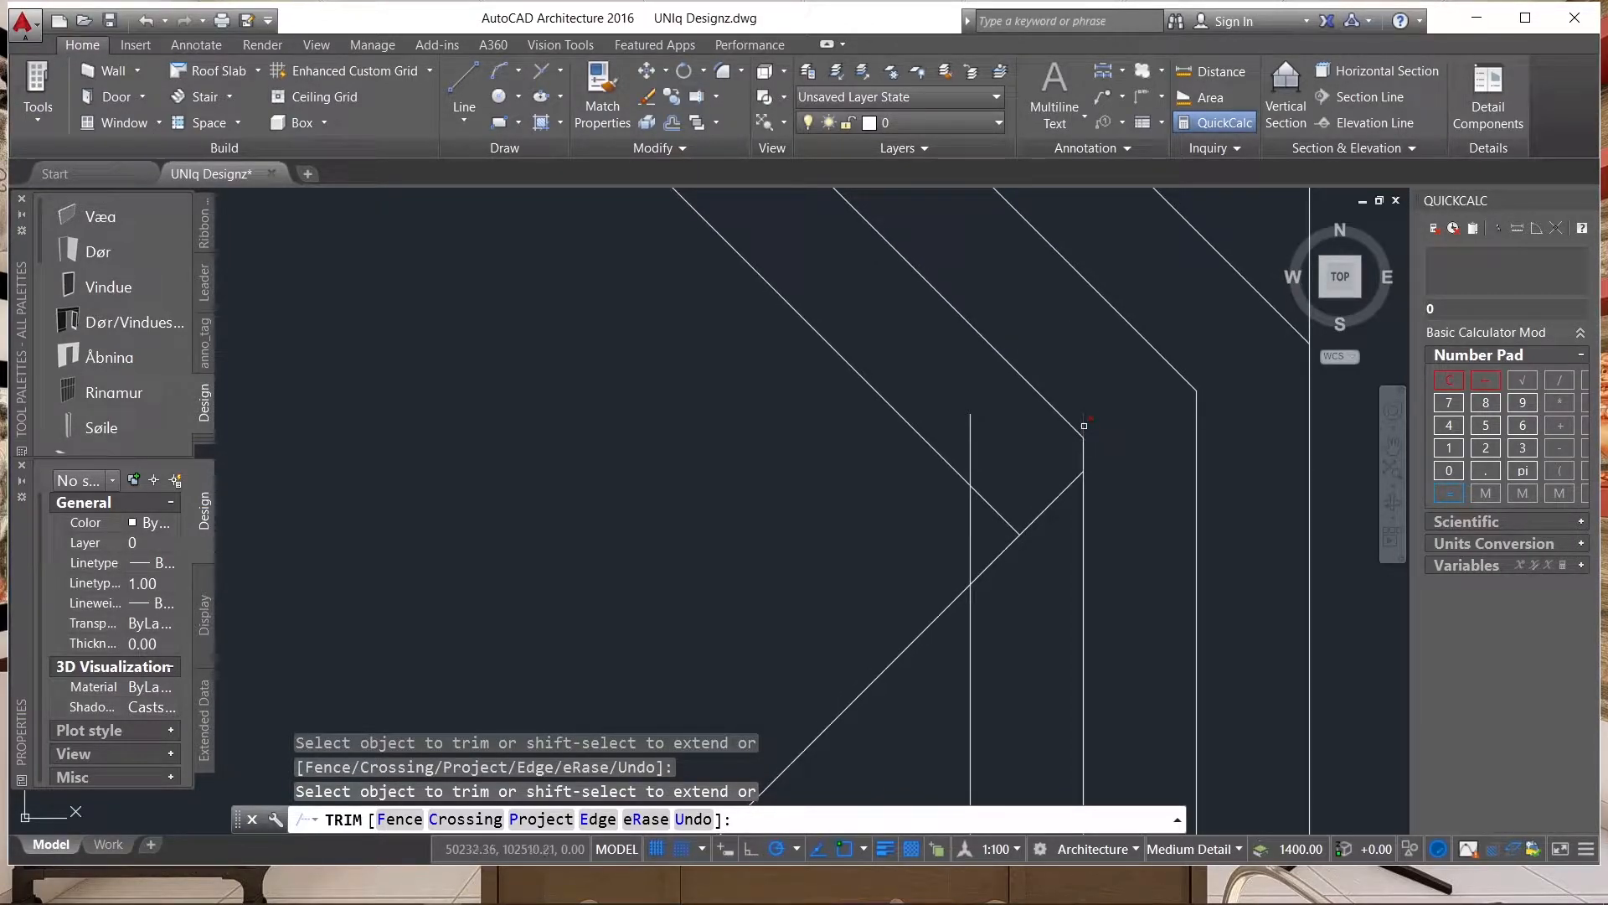
pyautogui.click(1084, 426)
pyautogui.click(1030, 455)
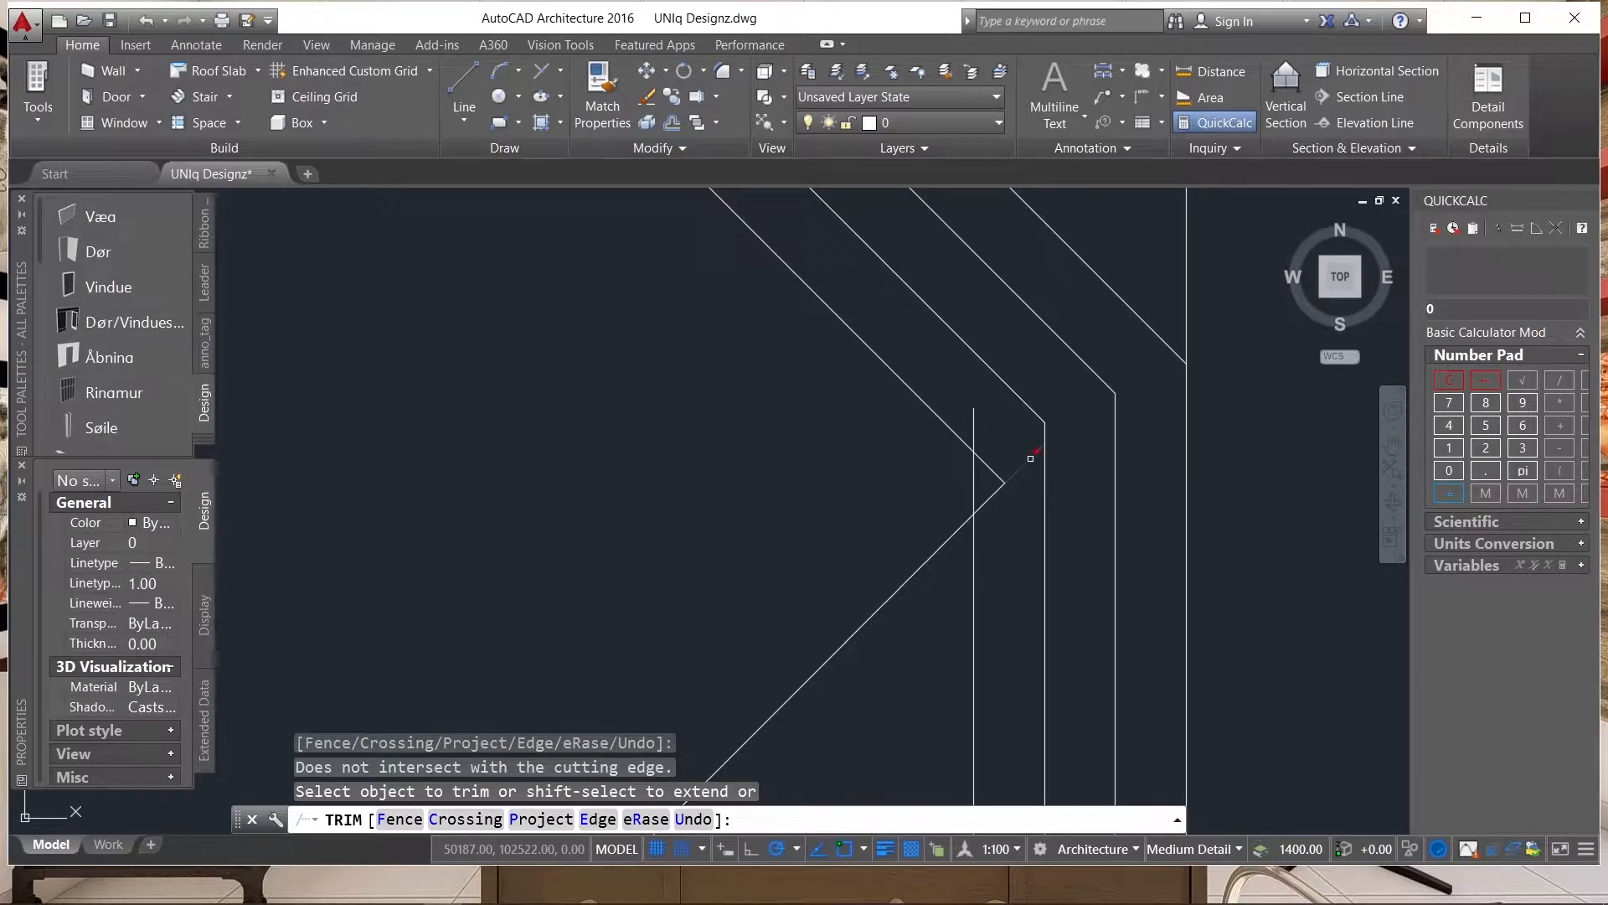
pyautogui.scroll(-5, 1030, 456)
pyautogui.scroll(-4, 907, 403)
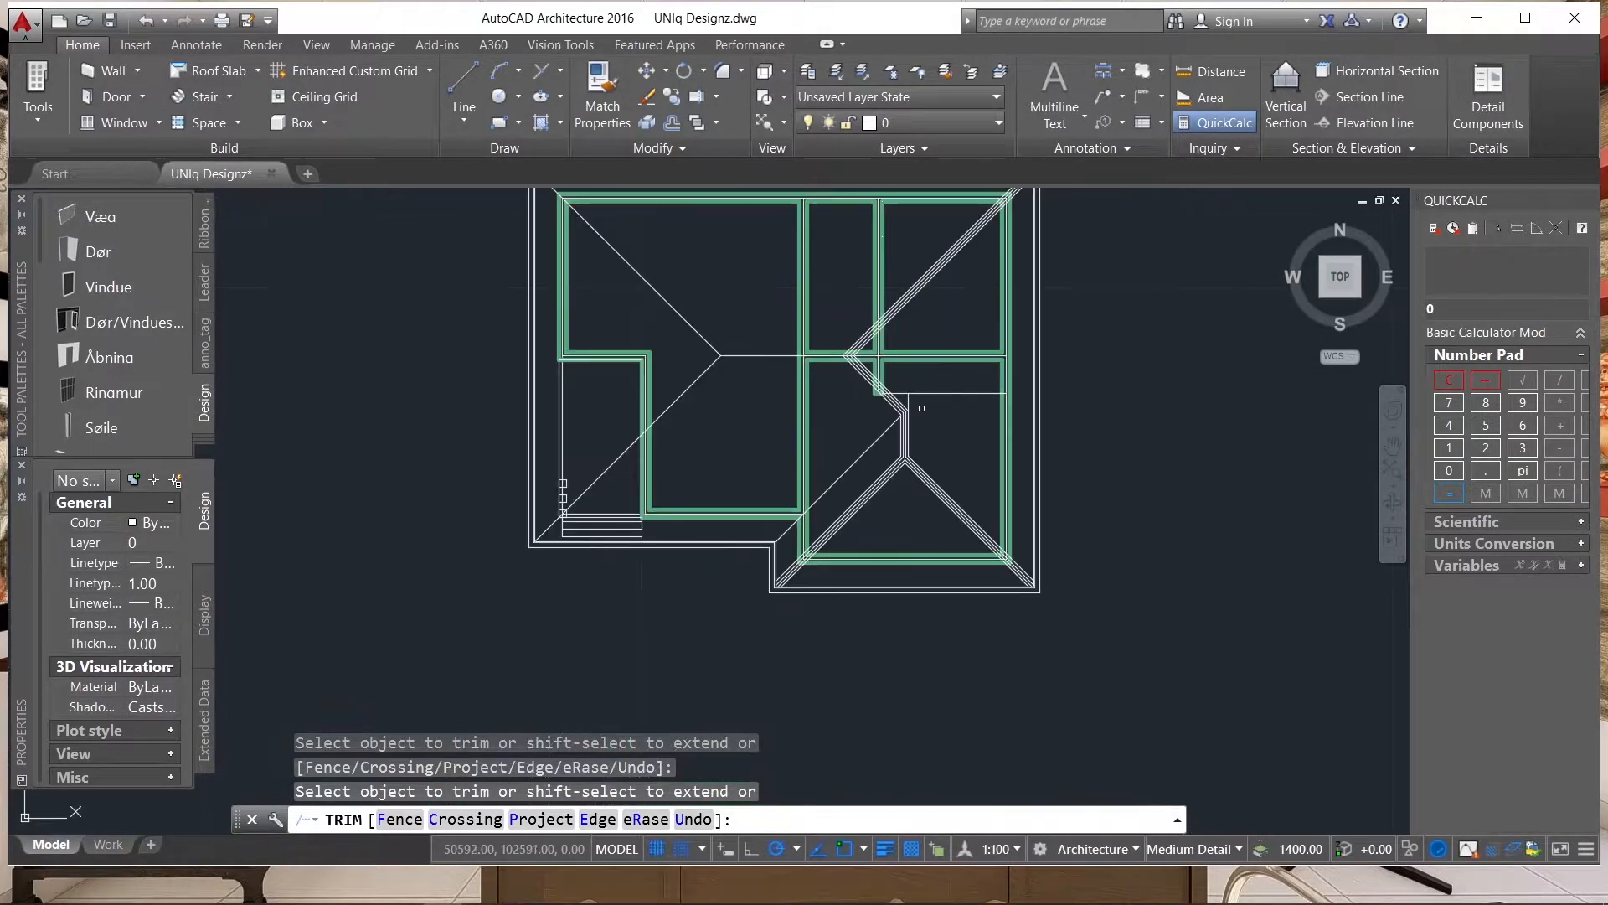
pyautogui.press('Escape')
# Stretch the upper end of the wing's single diagonal line to the innermost corner of the bend above the vertical ridge.
pyautogui.scroll(8, 903, 416)
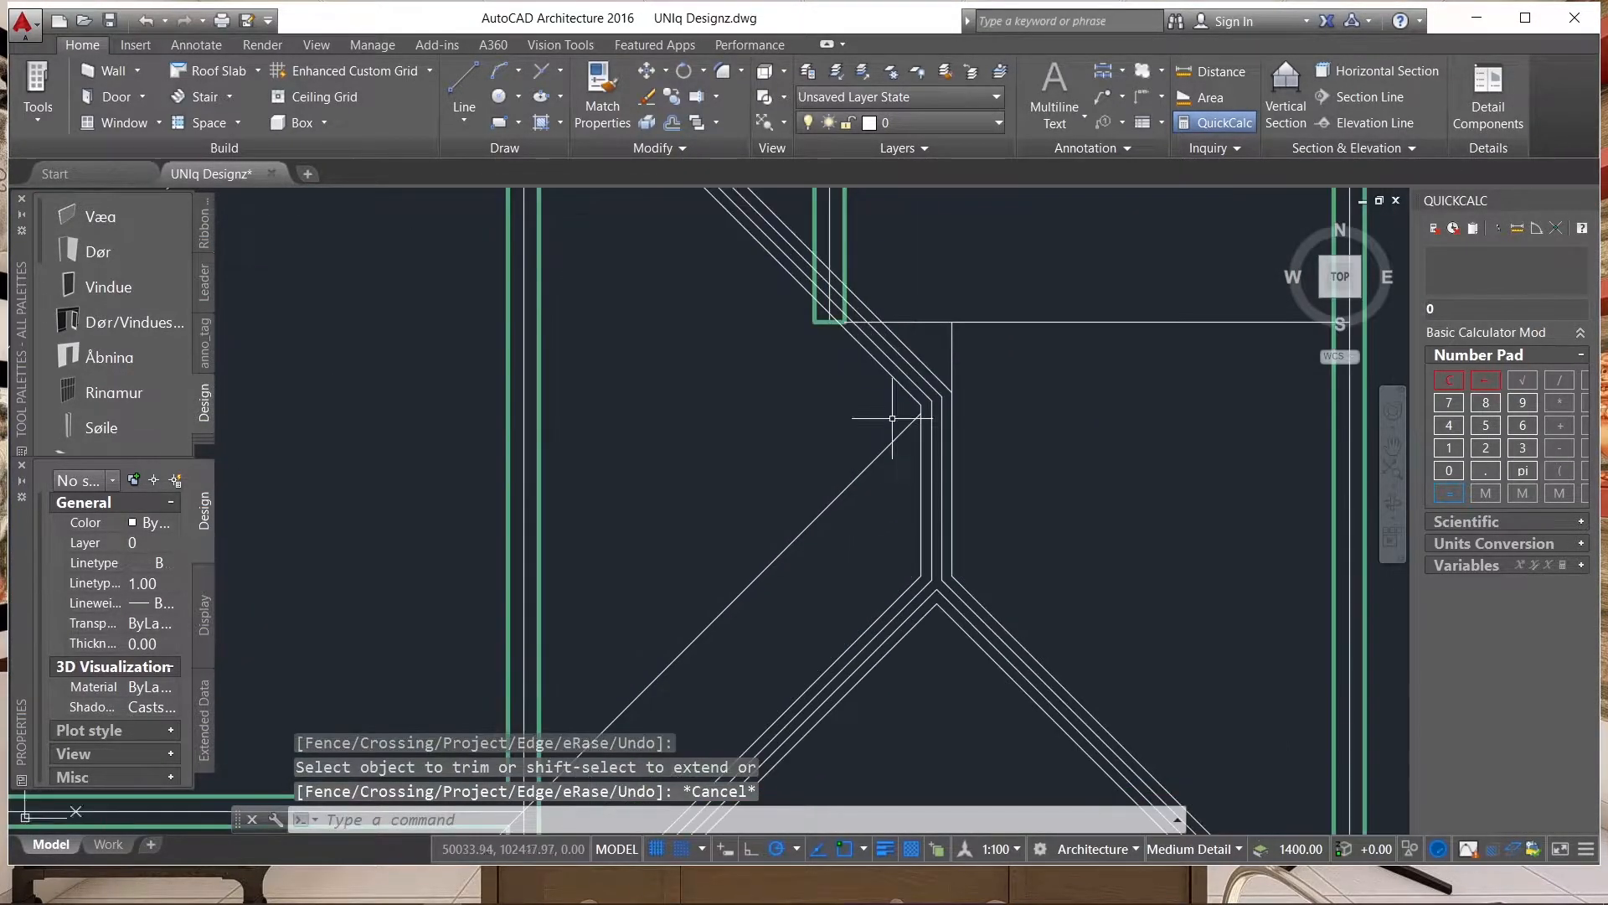
pyautogui.scroll(-5, 912, 438)
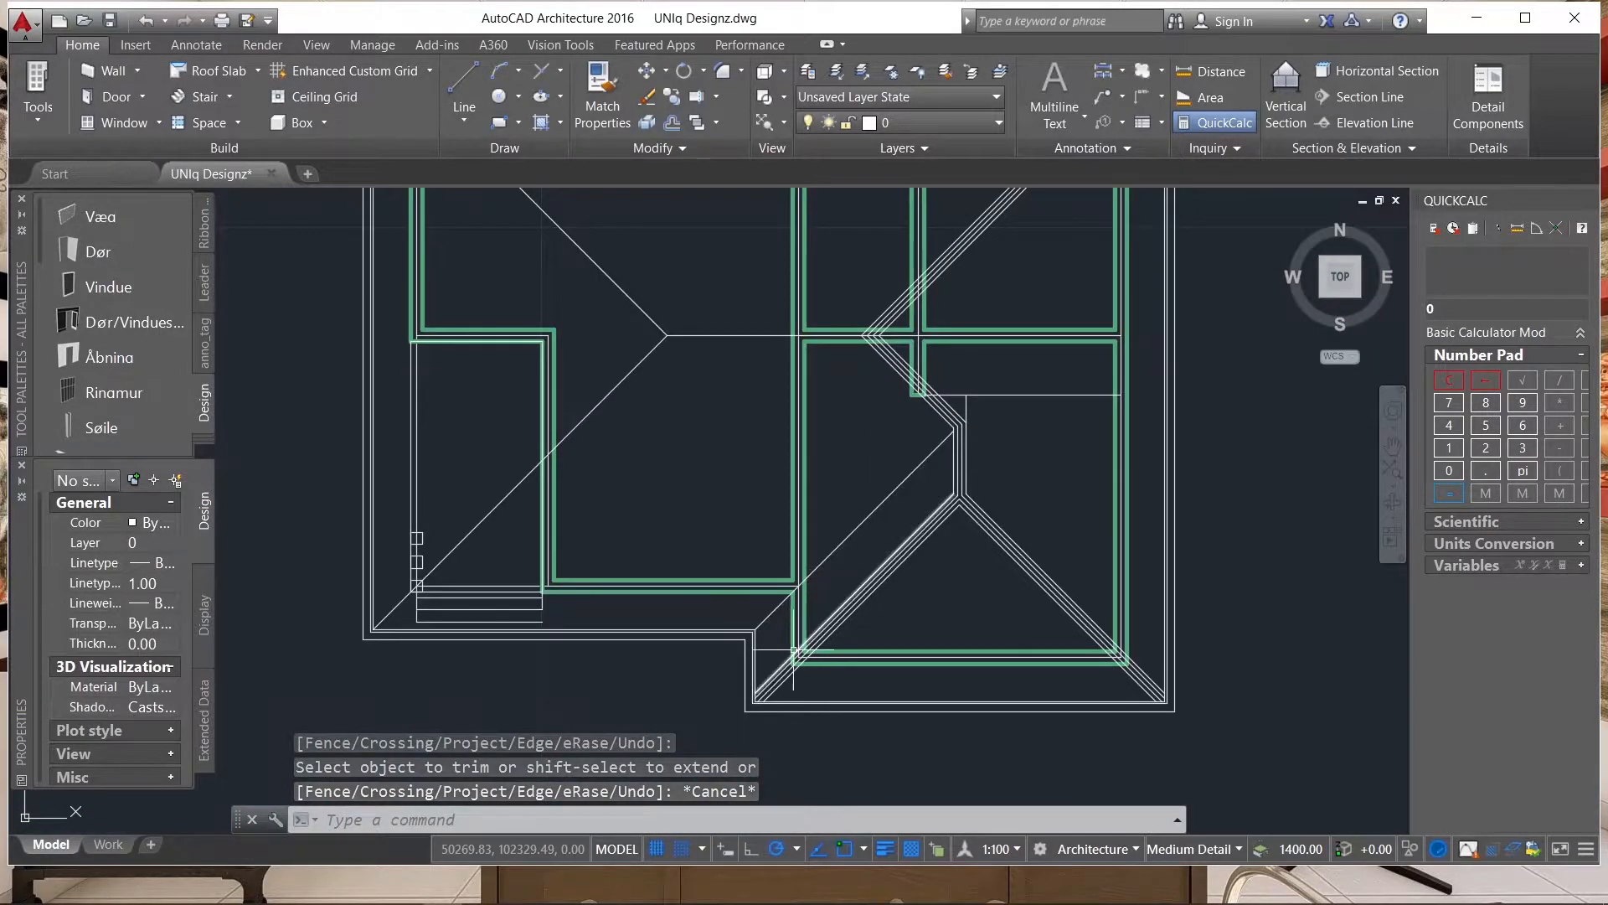
pyautogui.scroll(2, 771, 621)
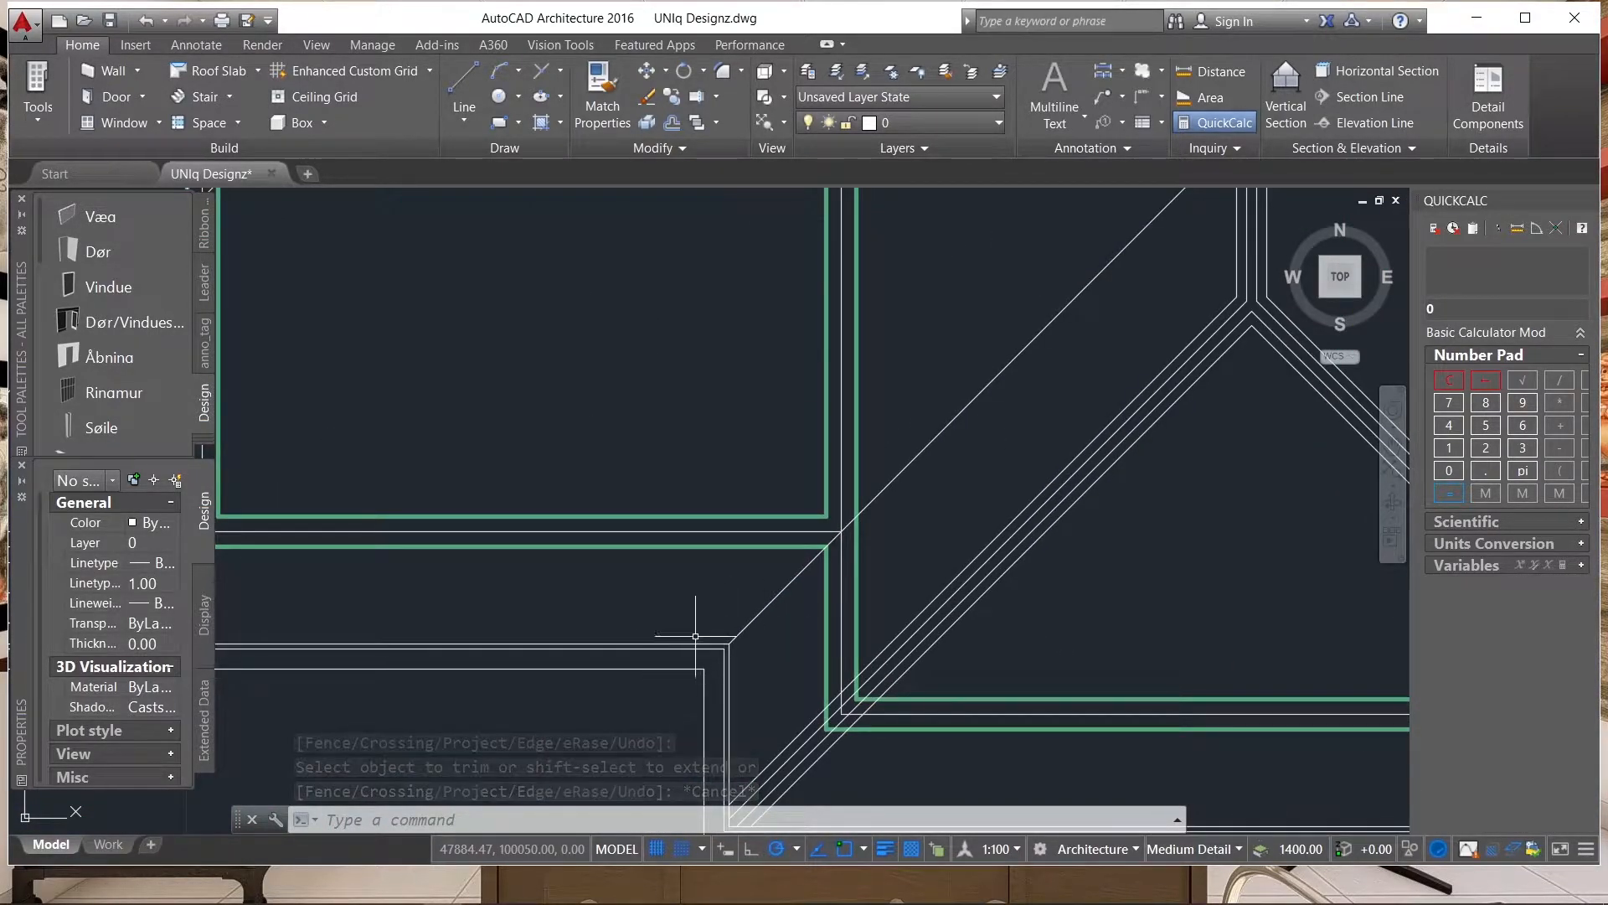
pyautogui.scroll(-5, 712, 610)
pyautogui.scroll(8, 829, 528)
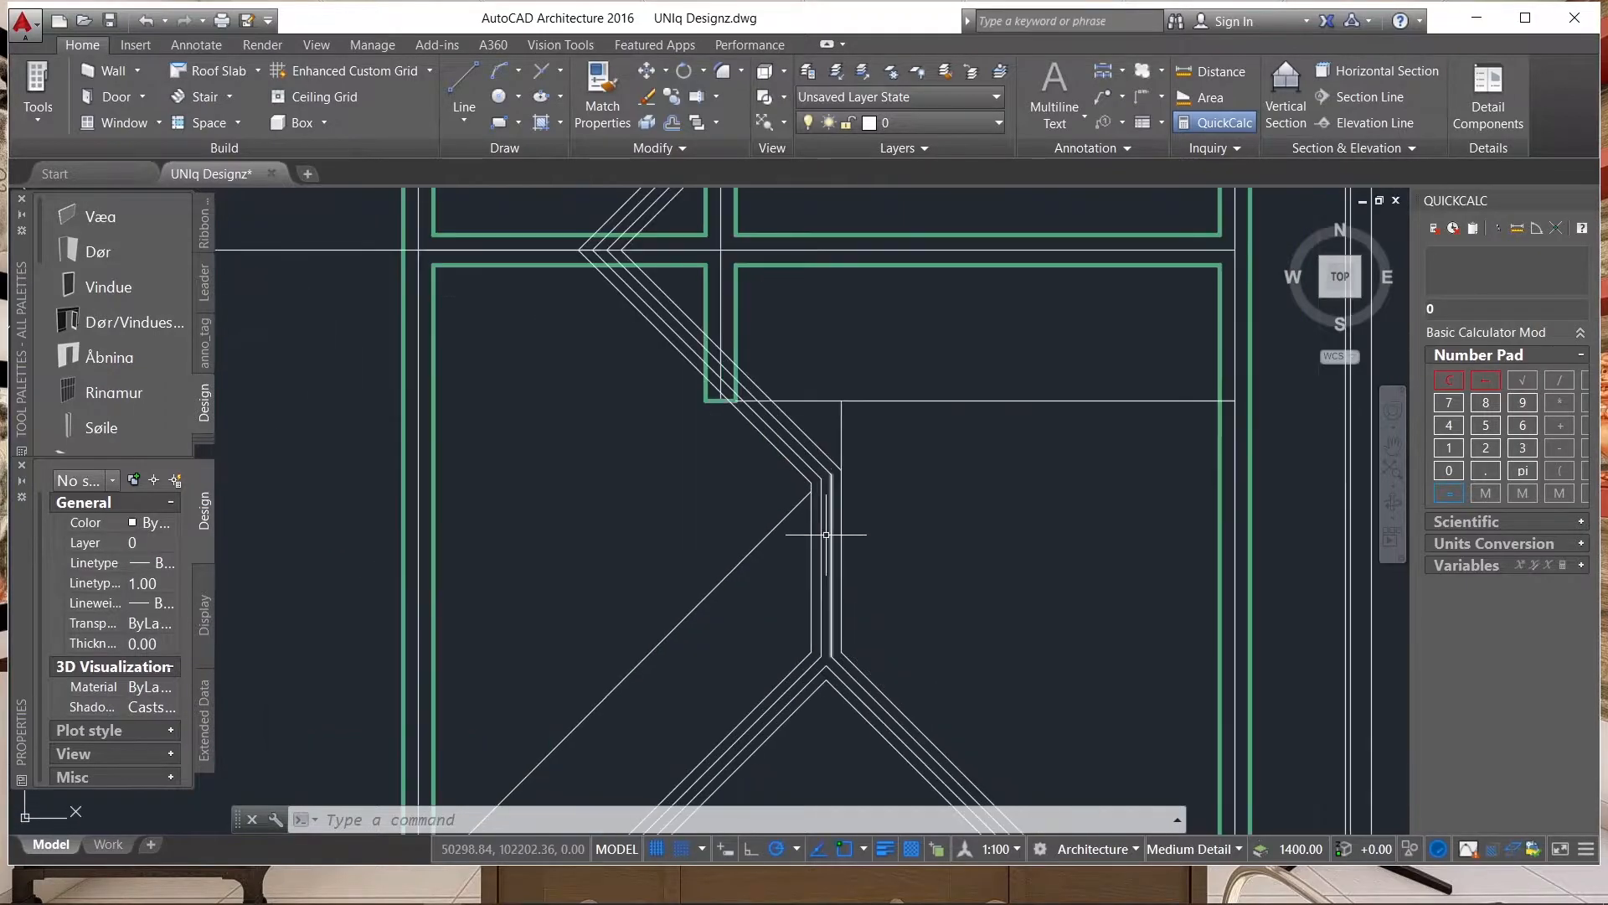
pyautogui.scroll(-1, 934, 473)
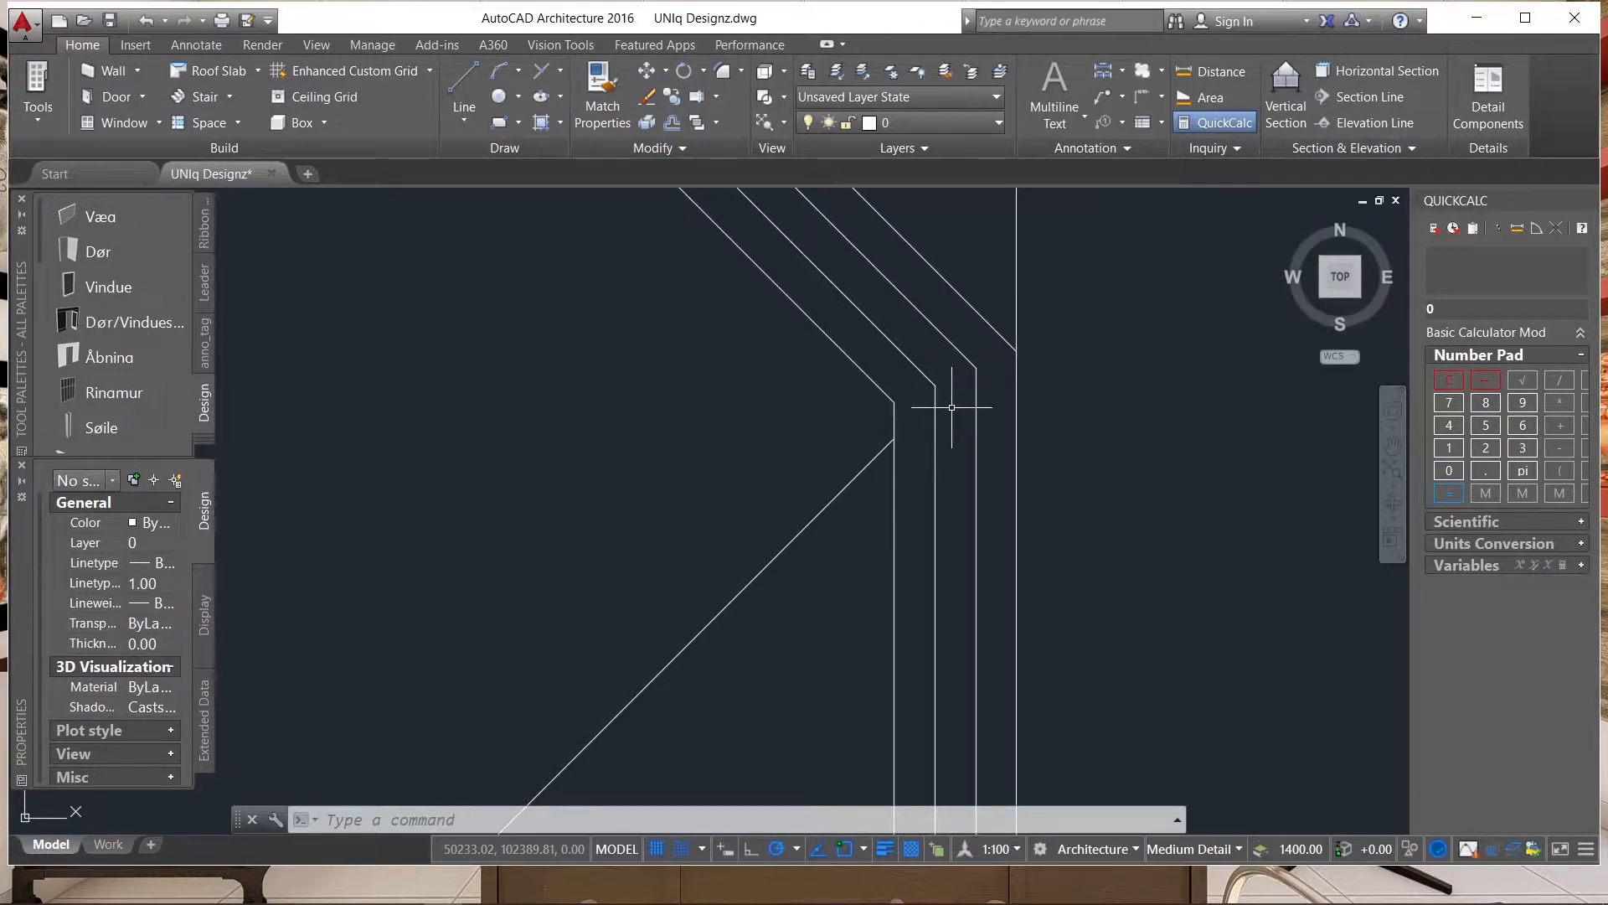
pyautogui.click(858, 502)
pyautogui.click(779, 436)
pyautogui.click(894, 439)
pyautogui.scroll(-4, 821, 523)
pyautogui.scroll(6, 842, 480)
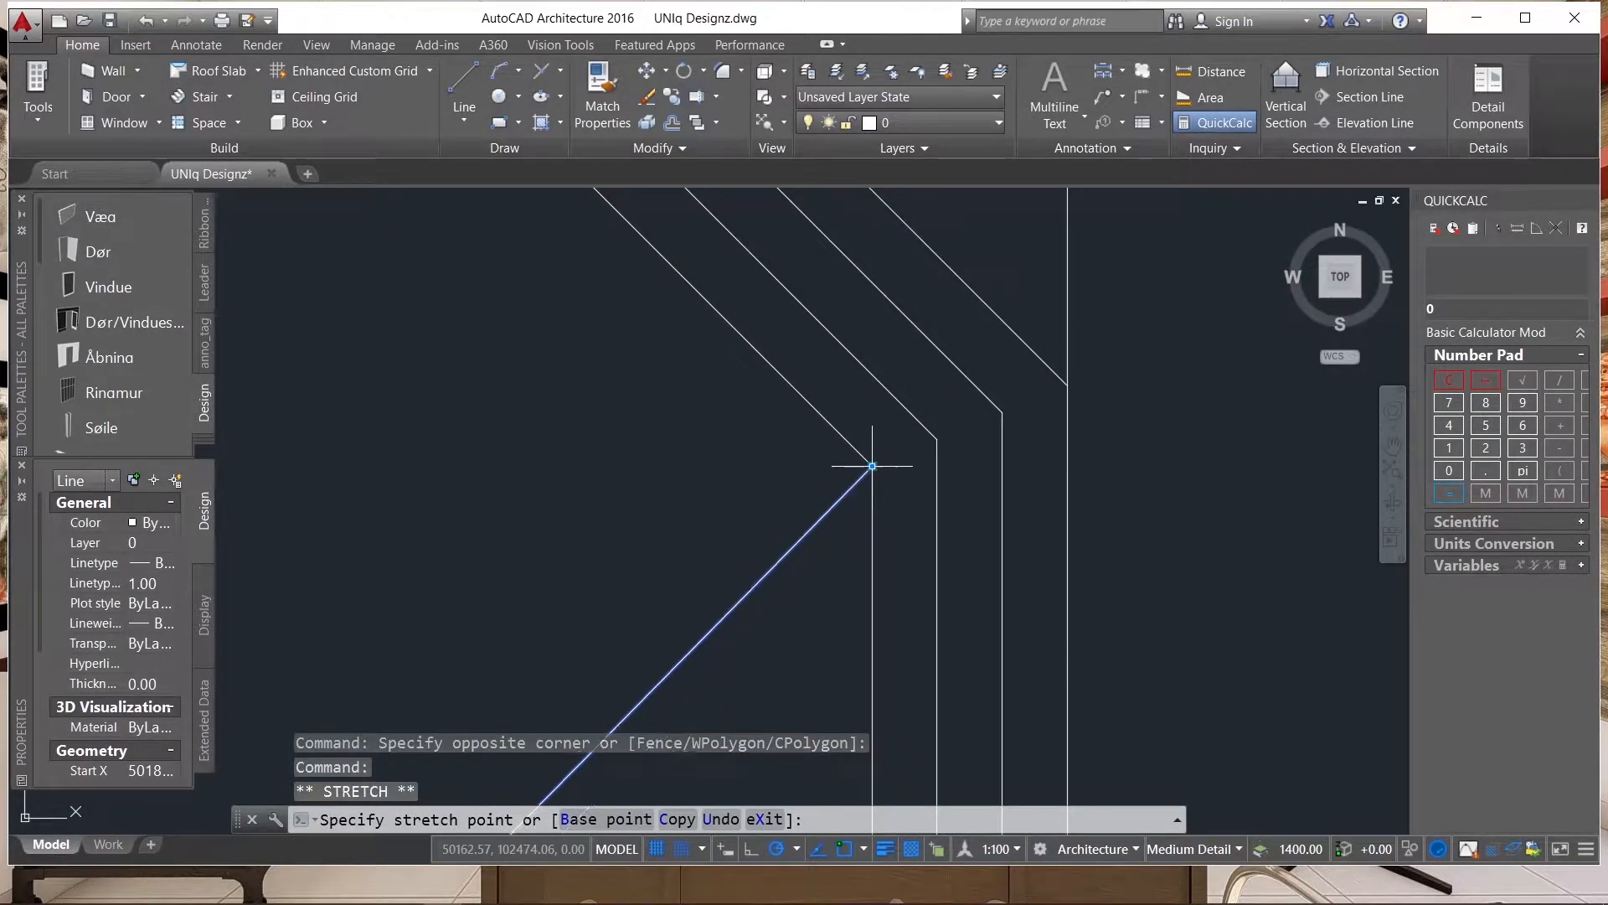
pyautogui.scroll(-6, 873, 524)
pyautogui.press('Escape')
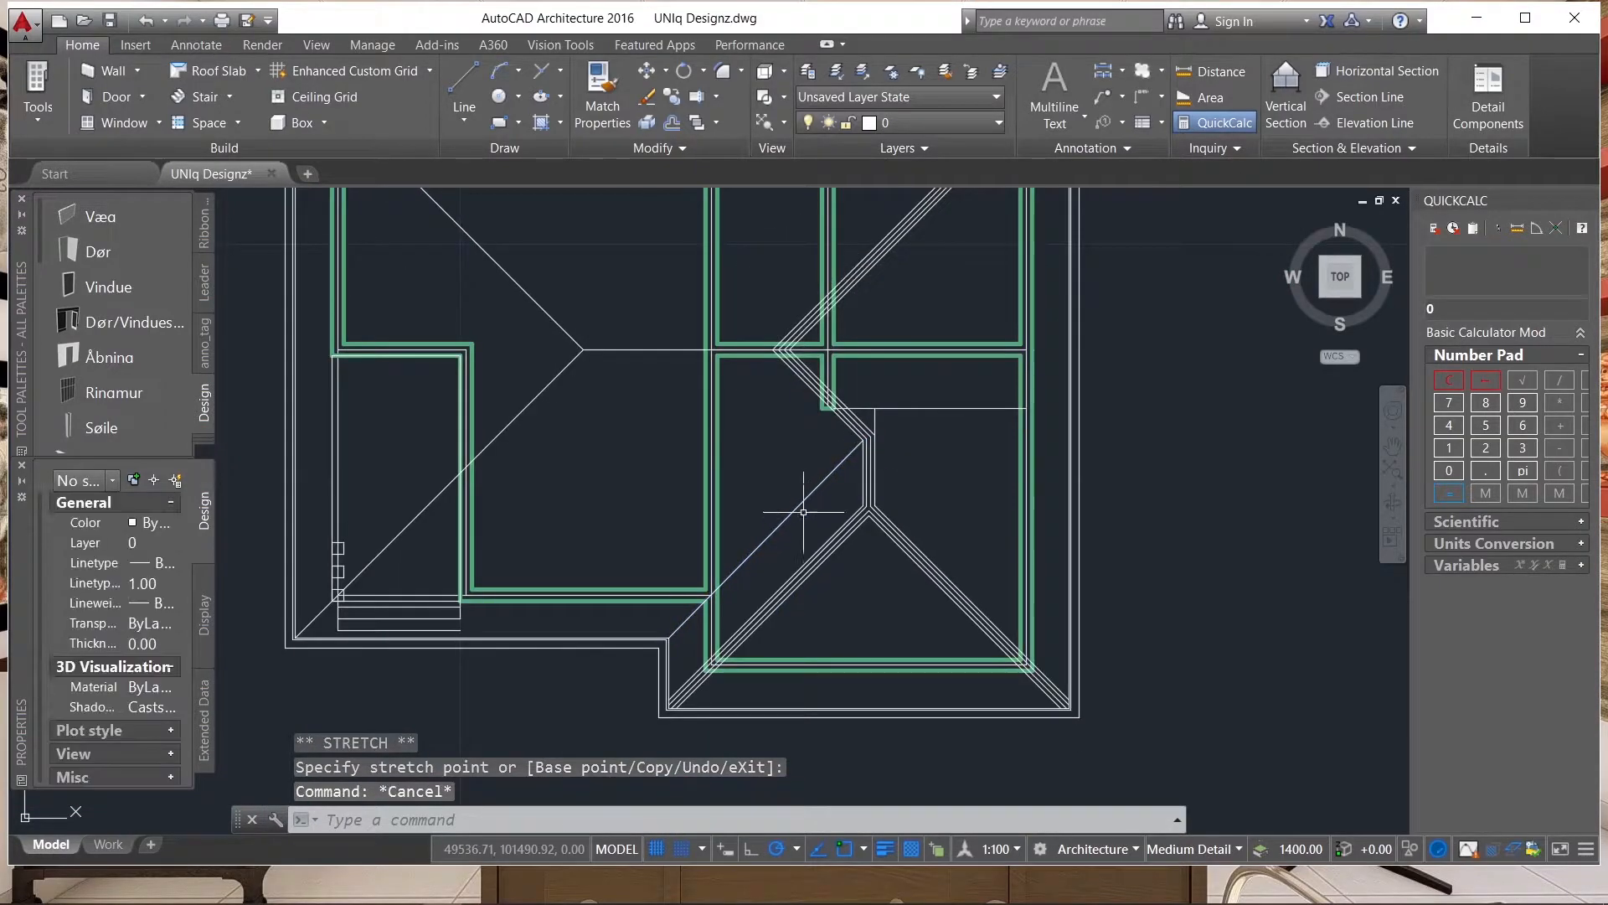
# Trim the outermost vertical ridge line where it extends above the bend to the horizontal wall line.
pyautogui.scroll(4, 893, 424)
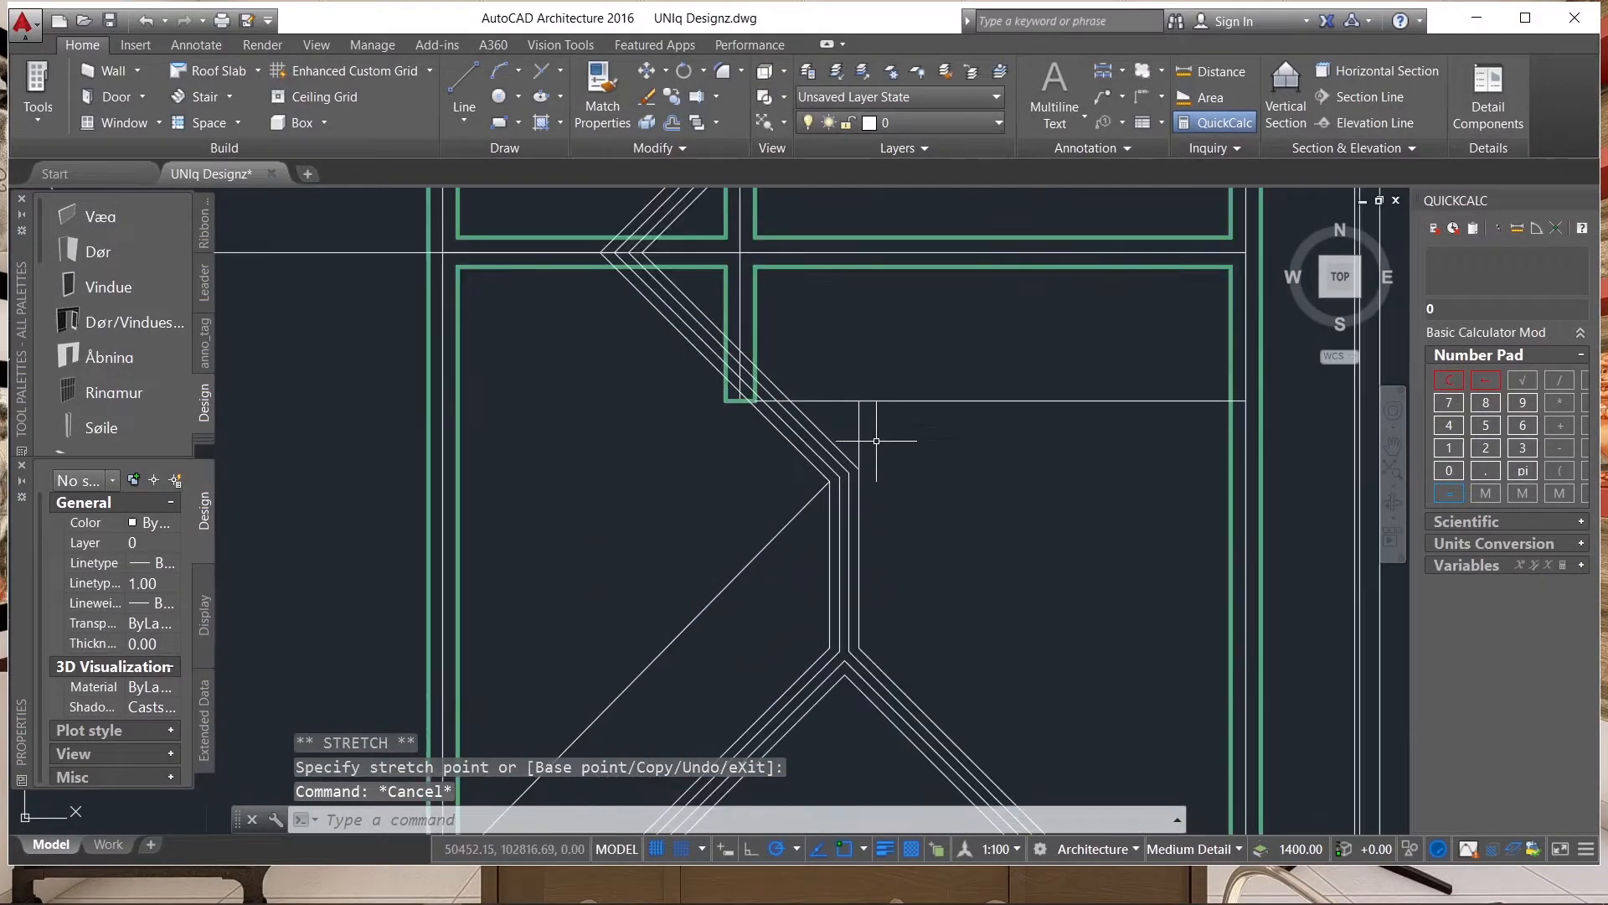
pyautogui.write('tr')
pyautogui.press('Return')
pyautogui.press('Return')
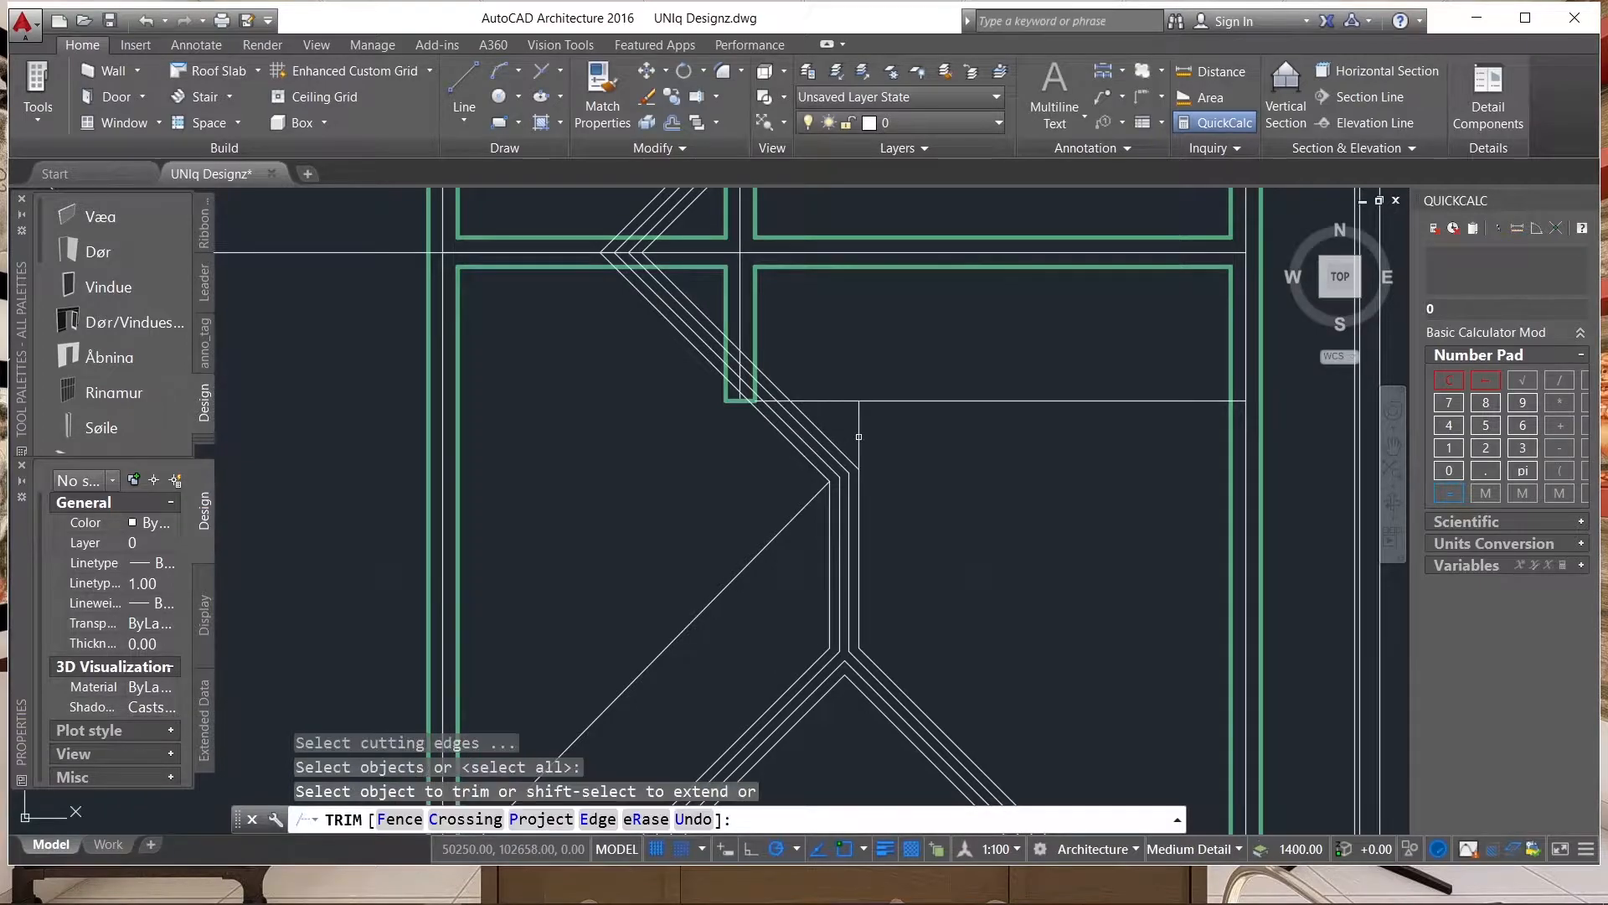
pyautogui.click(856, 417)
pyautogui.click(891, 441)
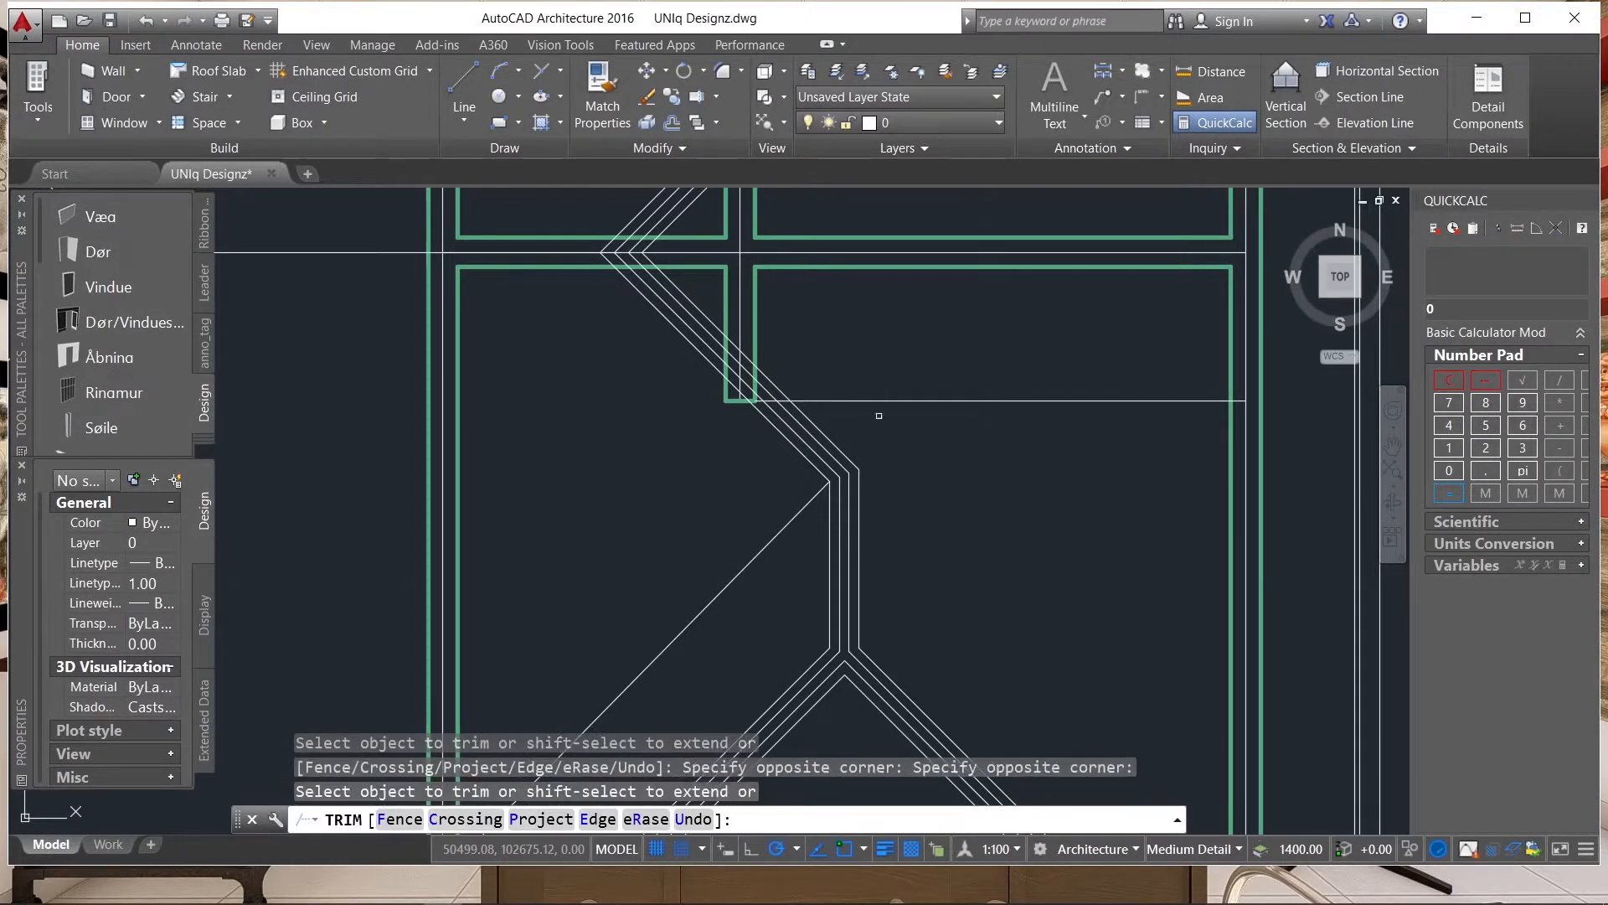
pyautogui.scroll(-8, 873, 408)
pyautogui.click(860, 428)
# Select the leftmost plan's upper exterior wall and the two interior walls that join it from below.
pyautogui.scroll(4, 857, 404)
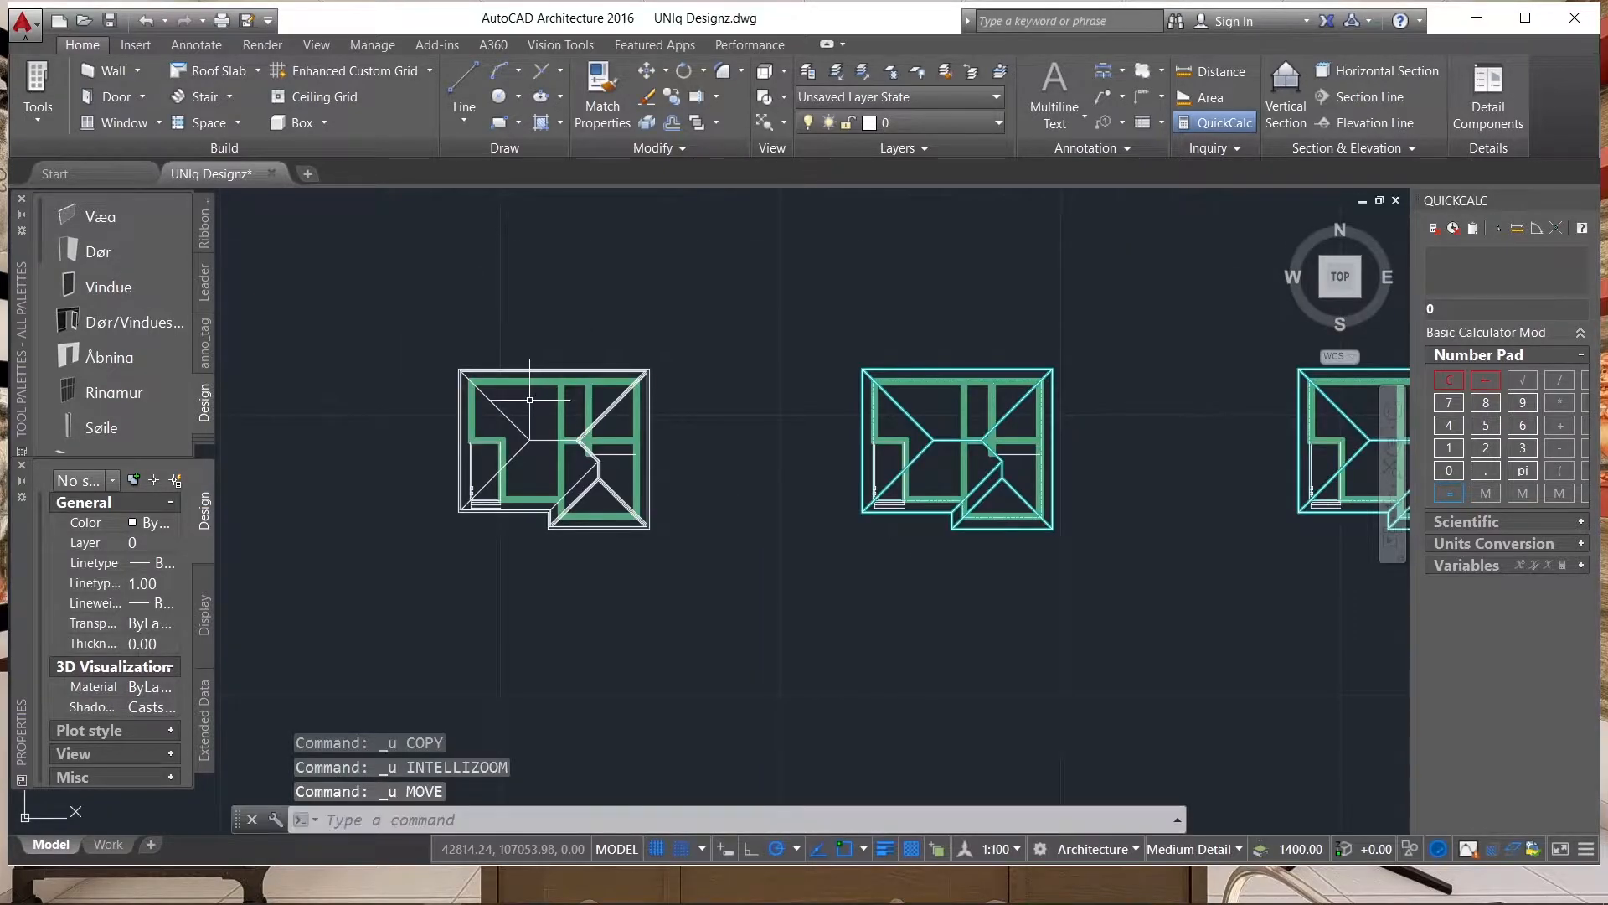
pyautogui.scroll(8, 537, 380)
pyautogui.scroll(-5, 880, 469)
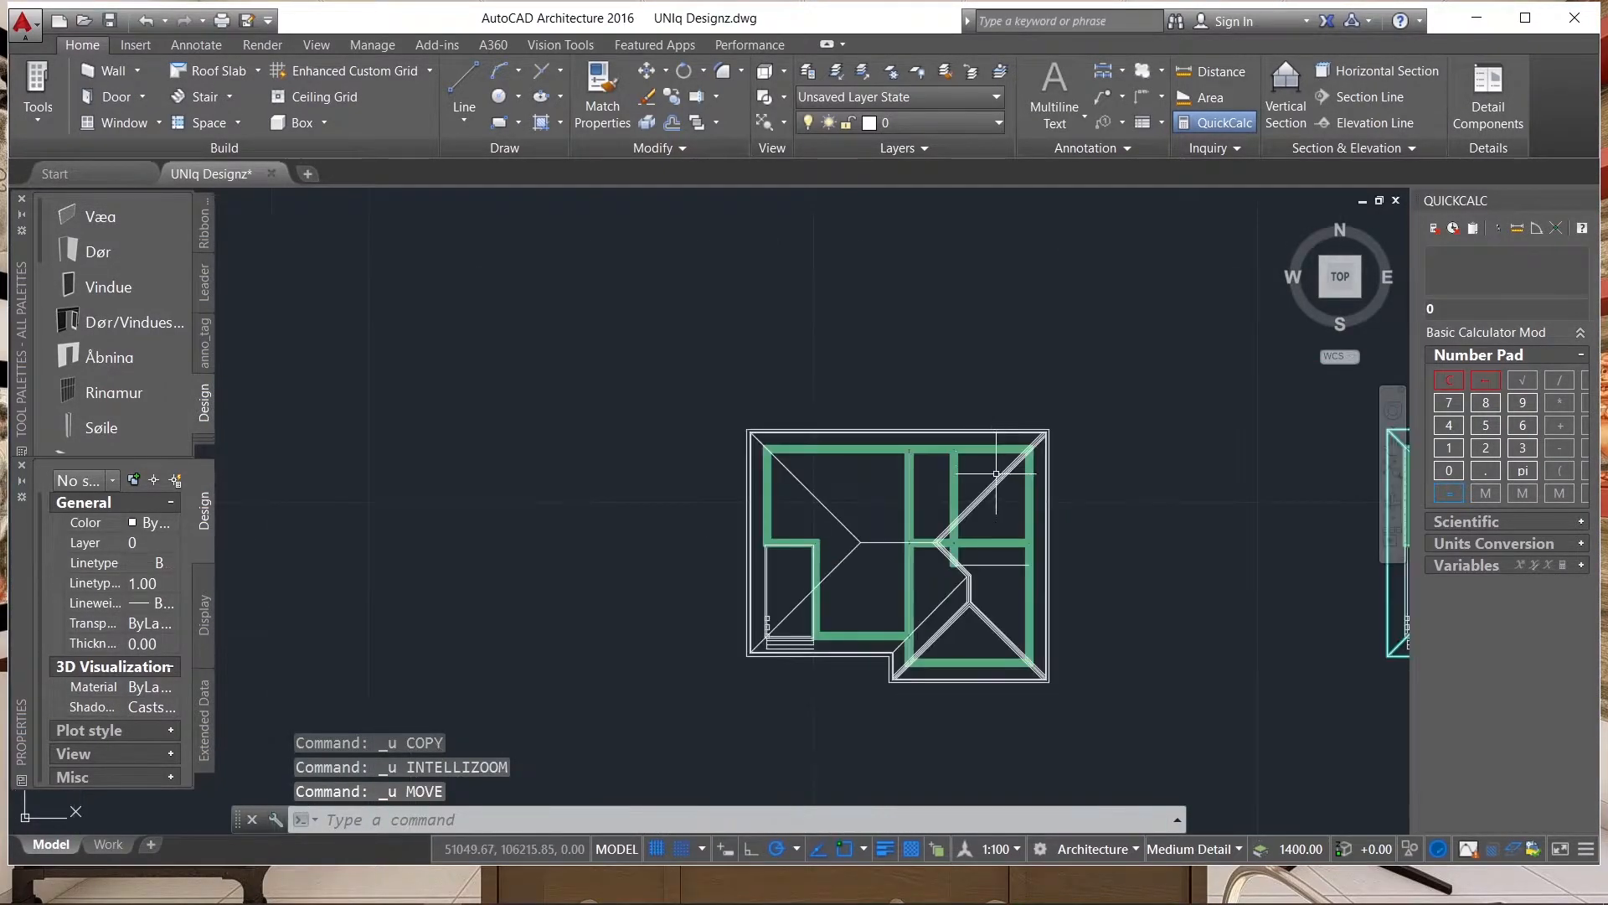
pyautogui.scroll(1, 826, 452)
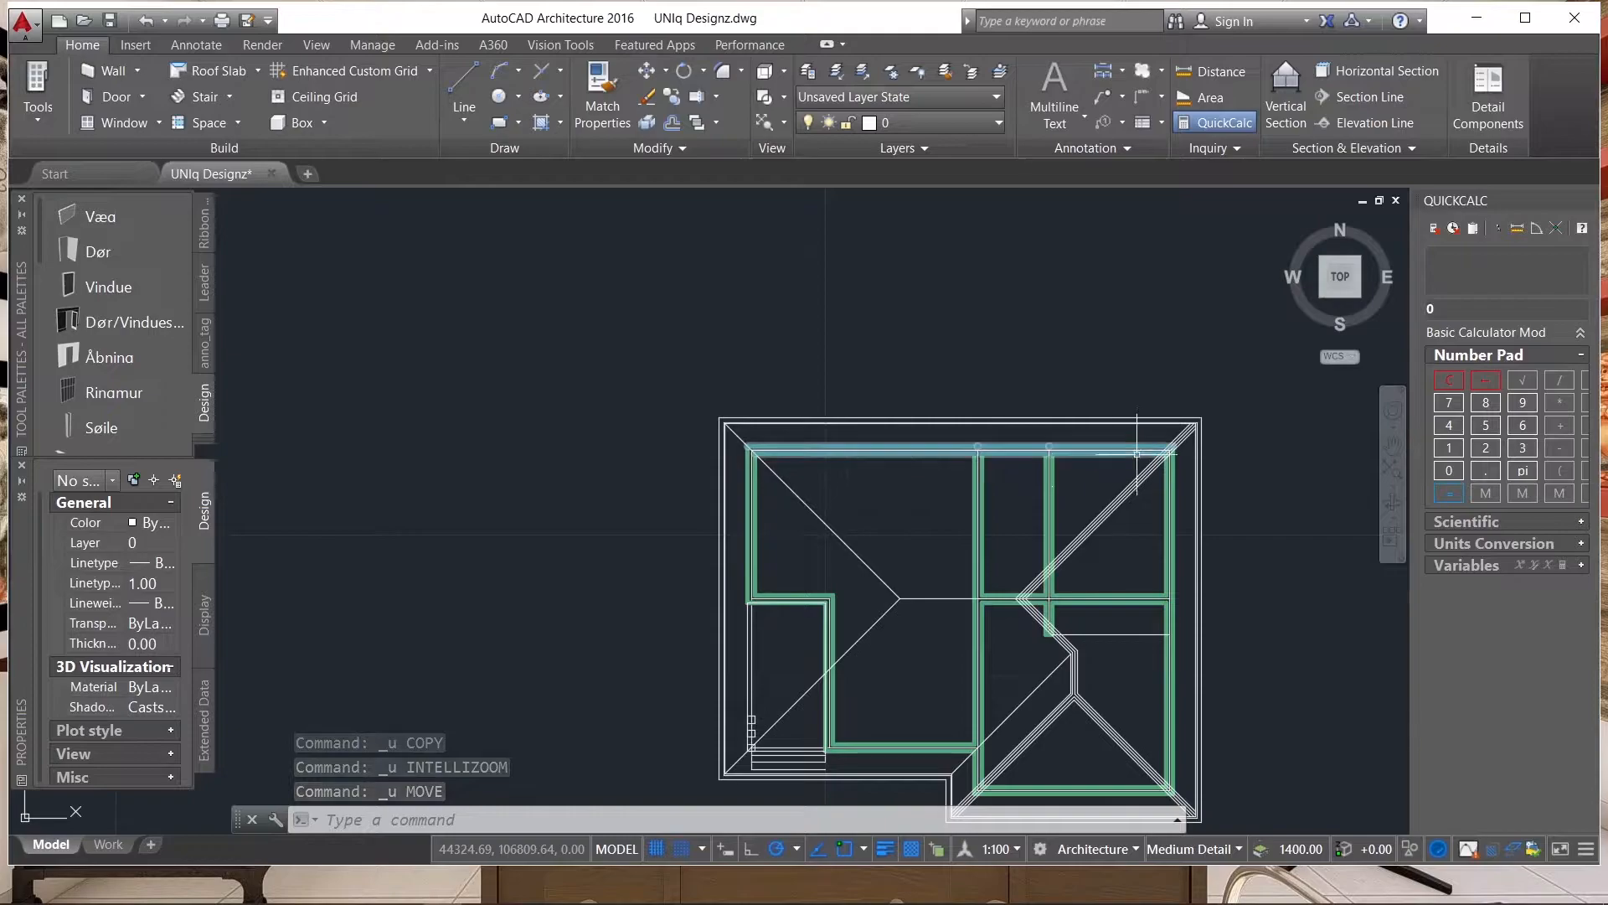
pyautogui.scroll(4, 1175, 444)
pyautogui.scroll(-1, 782, 460)
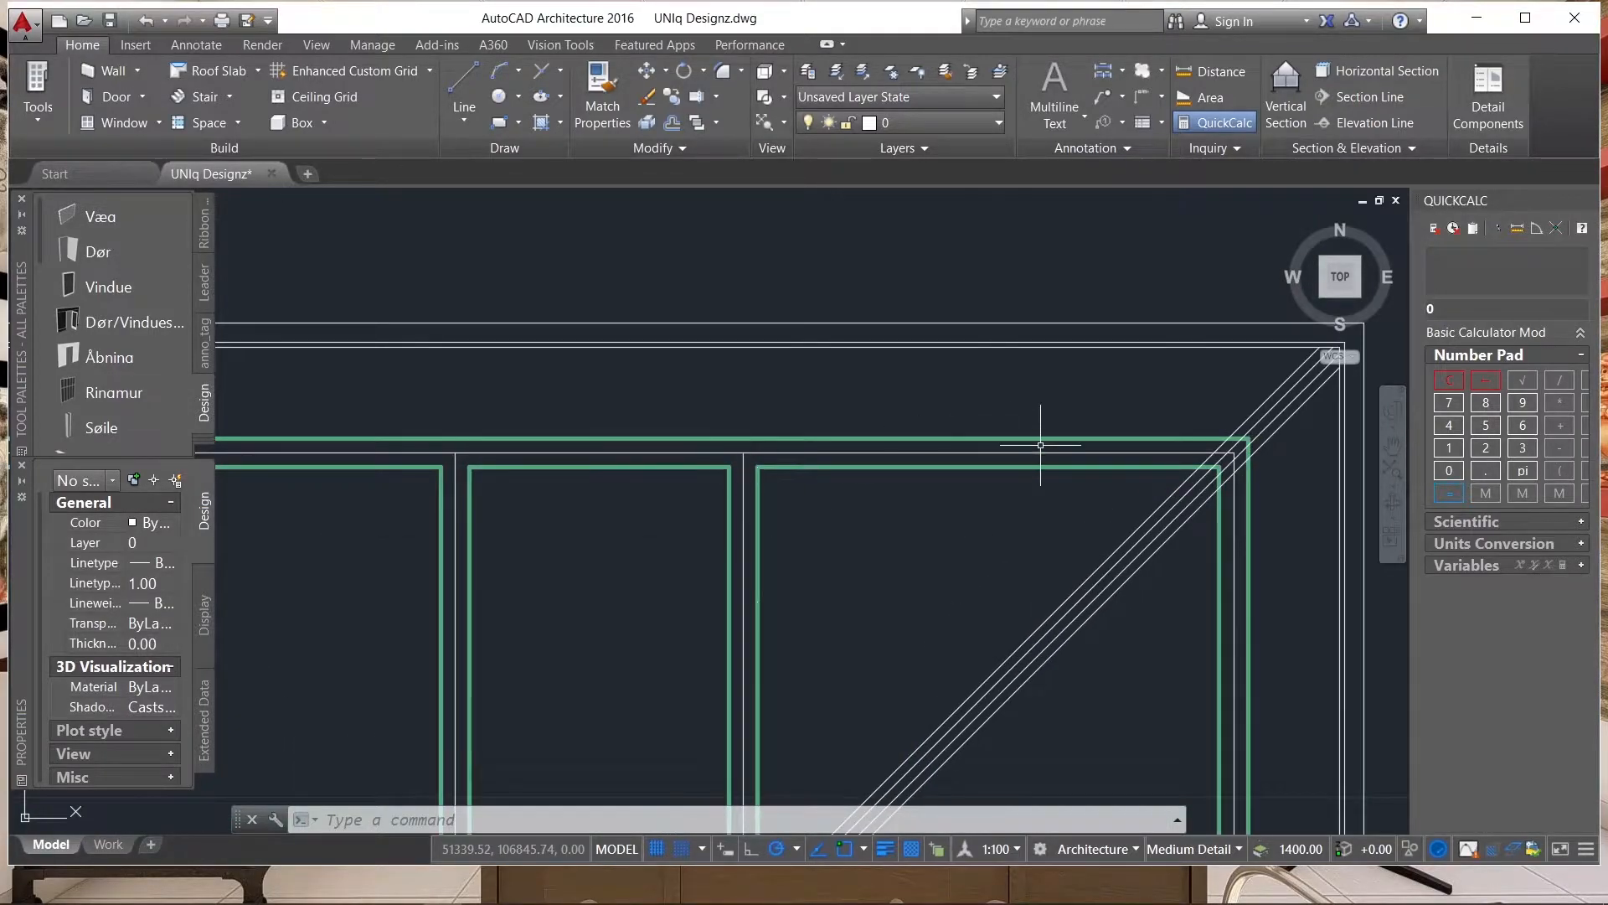
pyautogui.scroll(-1, 1078, 478)
pyautogui.scroll(2, 927, 460)
pyautogui.scroll(2, 926, 460)
pyautogui.click(920, 452)
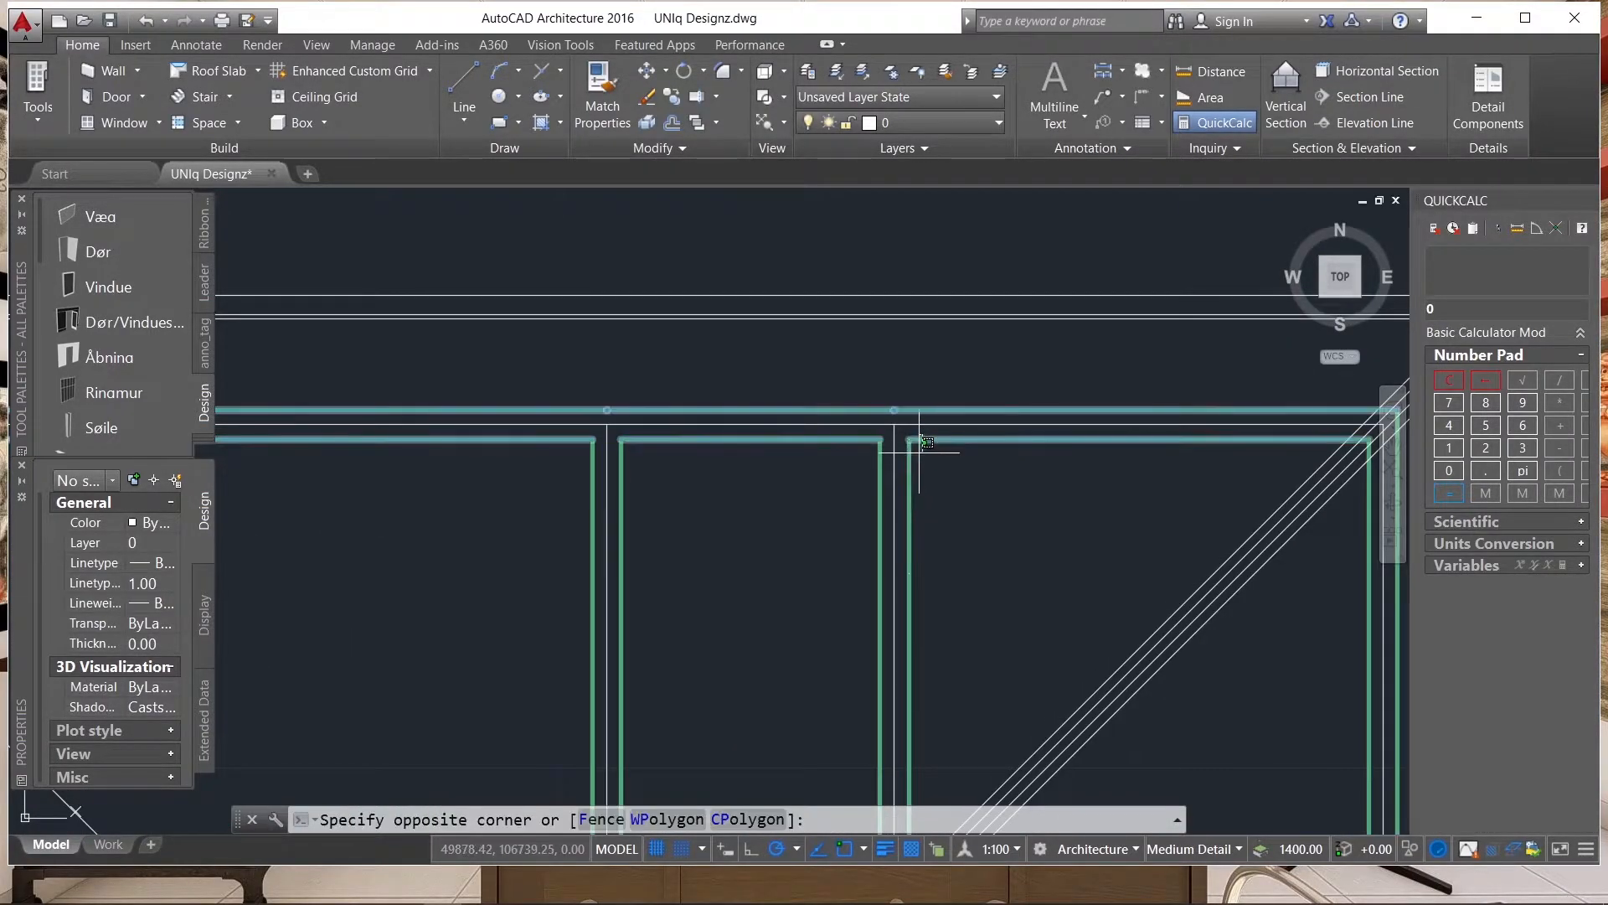
pyautogui.click(913, 476)
pyautogui.click(645, 449)
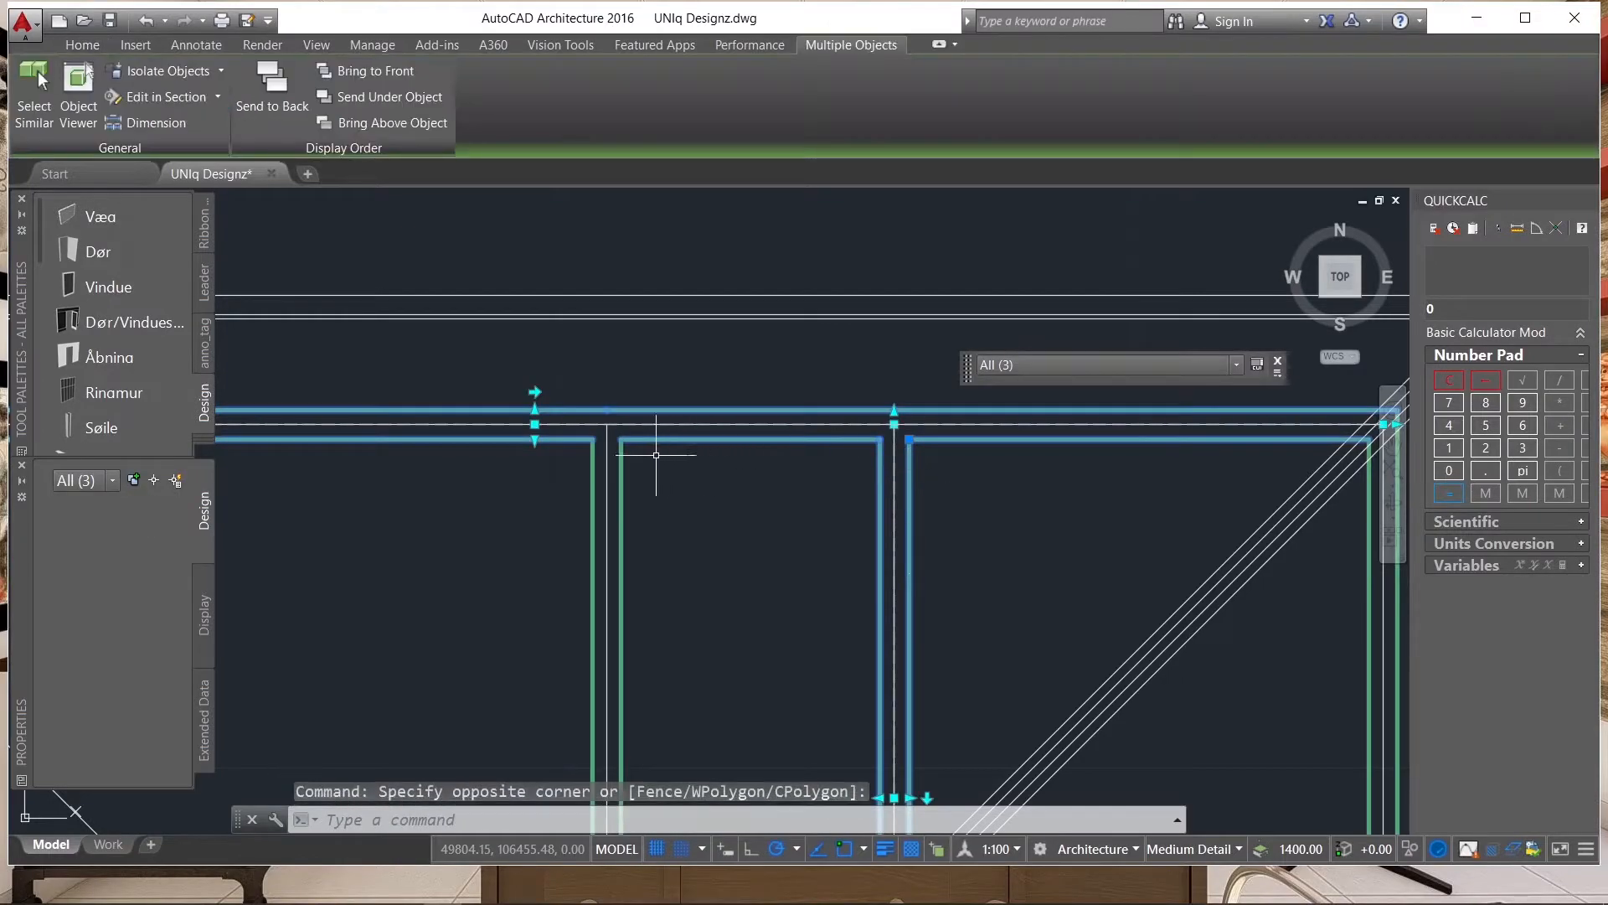
pyautogui.click(615, 493)
# Add the leftmost plan's left exterior wall and the two walls of its stepped recess to the selection.
pyautogui.scroll(-3, 899, 452)
pyautogui.scroll(5, 939, 486)
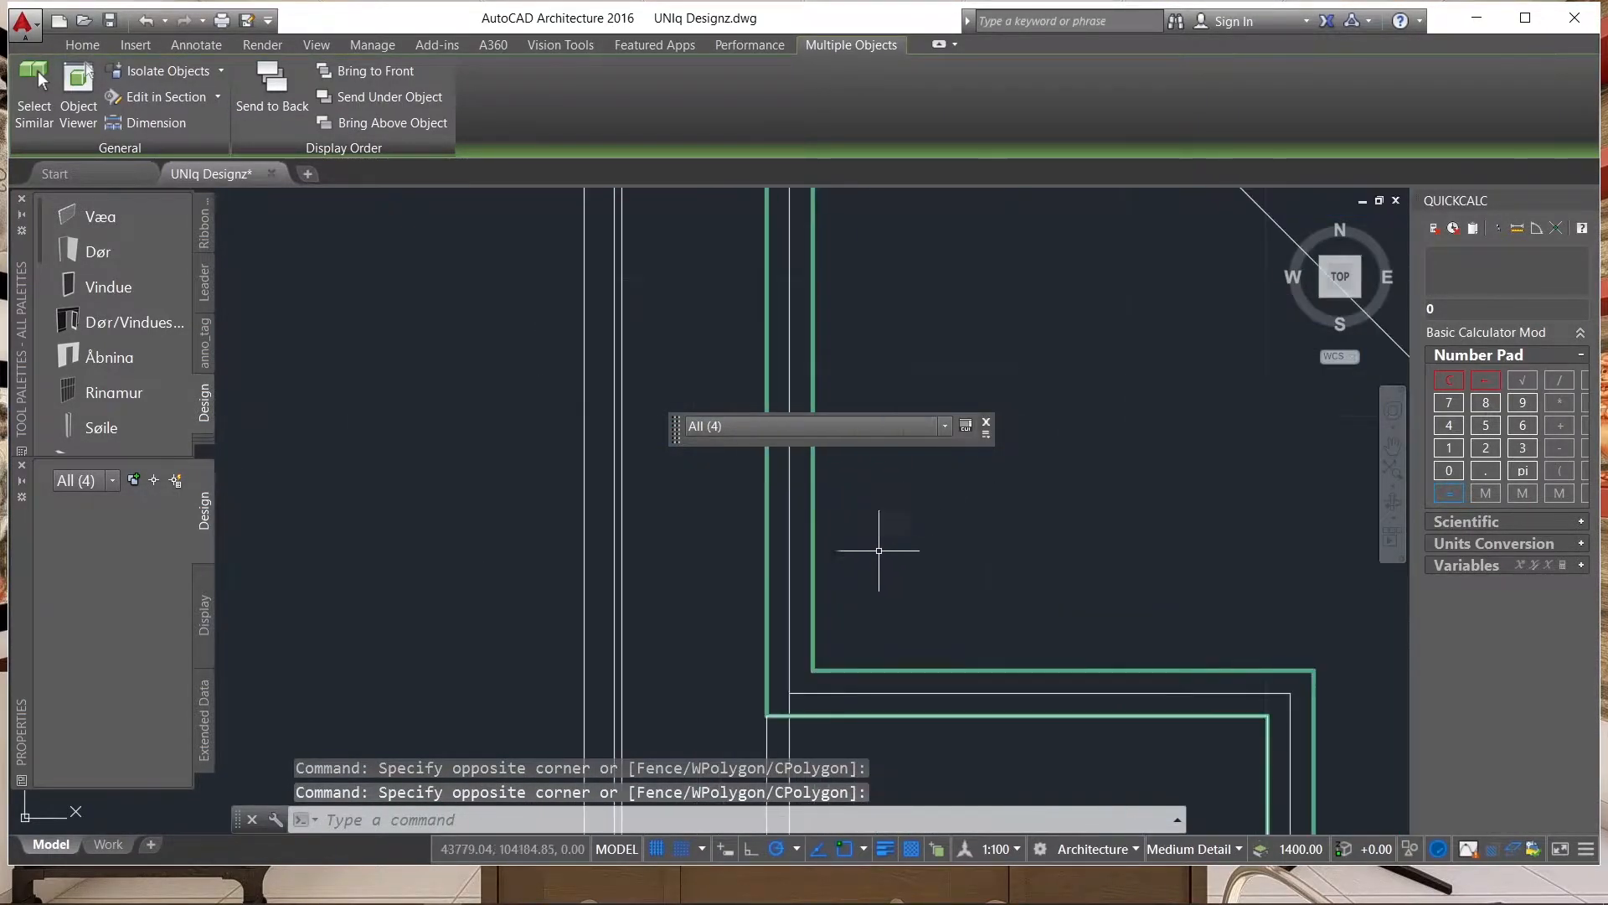
pyautogui.click(845, 640)
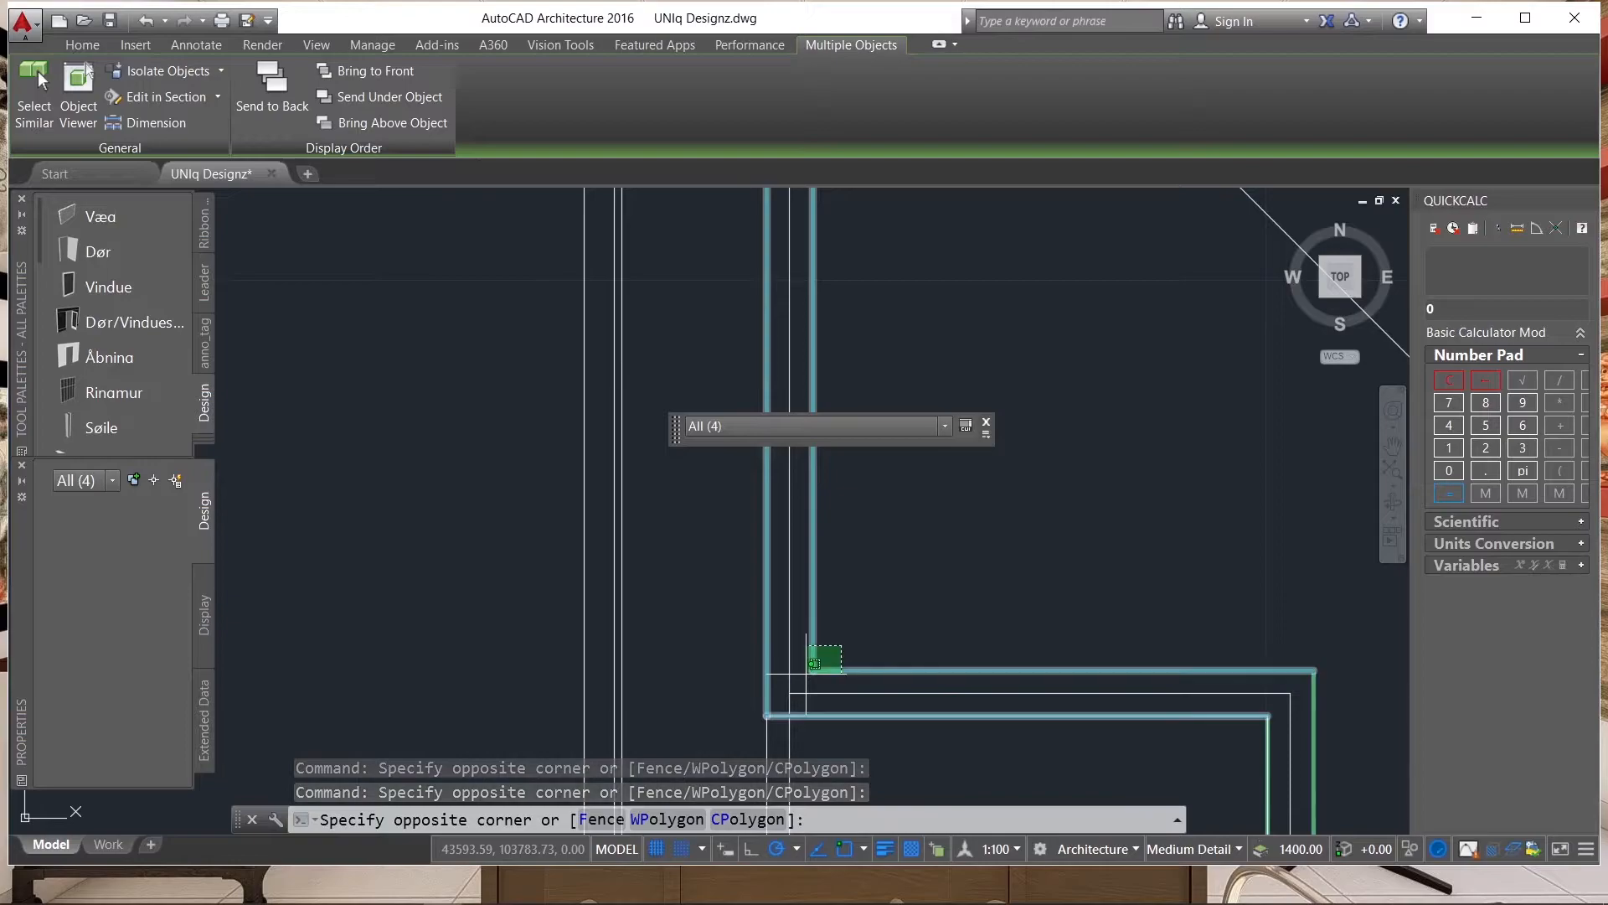
pyautogui.scroll(-3, 779, 586)
pyautogui.click(718, 539)
pyautogui.scroll(-3, 765, 611)
pyautogui.scroll(7, 737, 592)
pyautogui.click(649, 536)
pyautogui.click(605, 601)
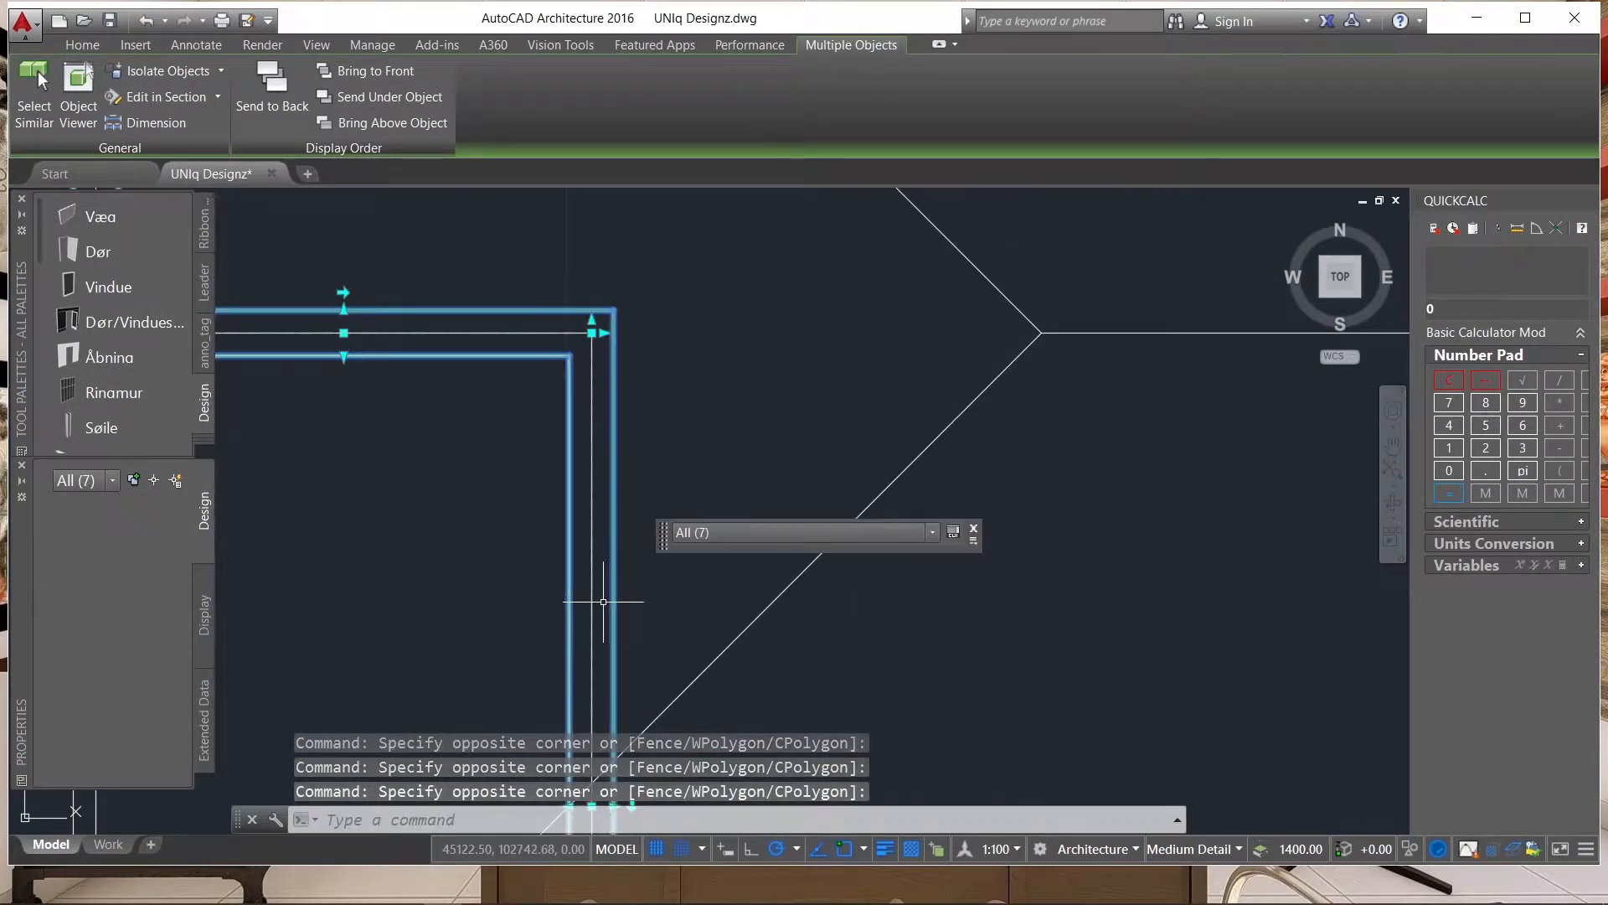
# Add the lower exterior wall, the central vertical wall, the wing's lower wall and the right exterior wall to the selection.
pyautogui.scroll(-7, 556, 428)
pyautogui.scroll(2, 670, 495)
pyautogui.scroll(5, 629, 509)
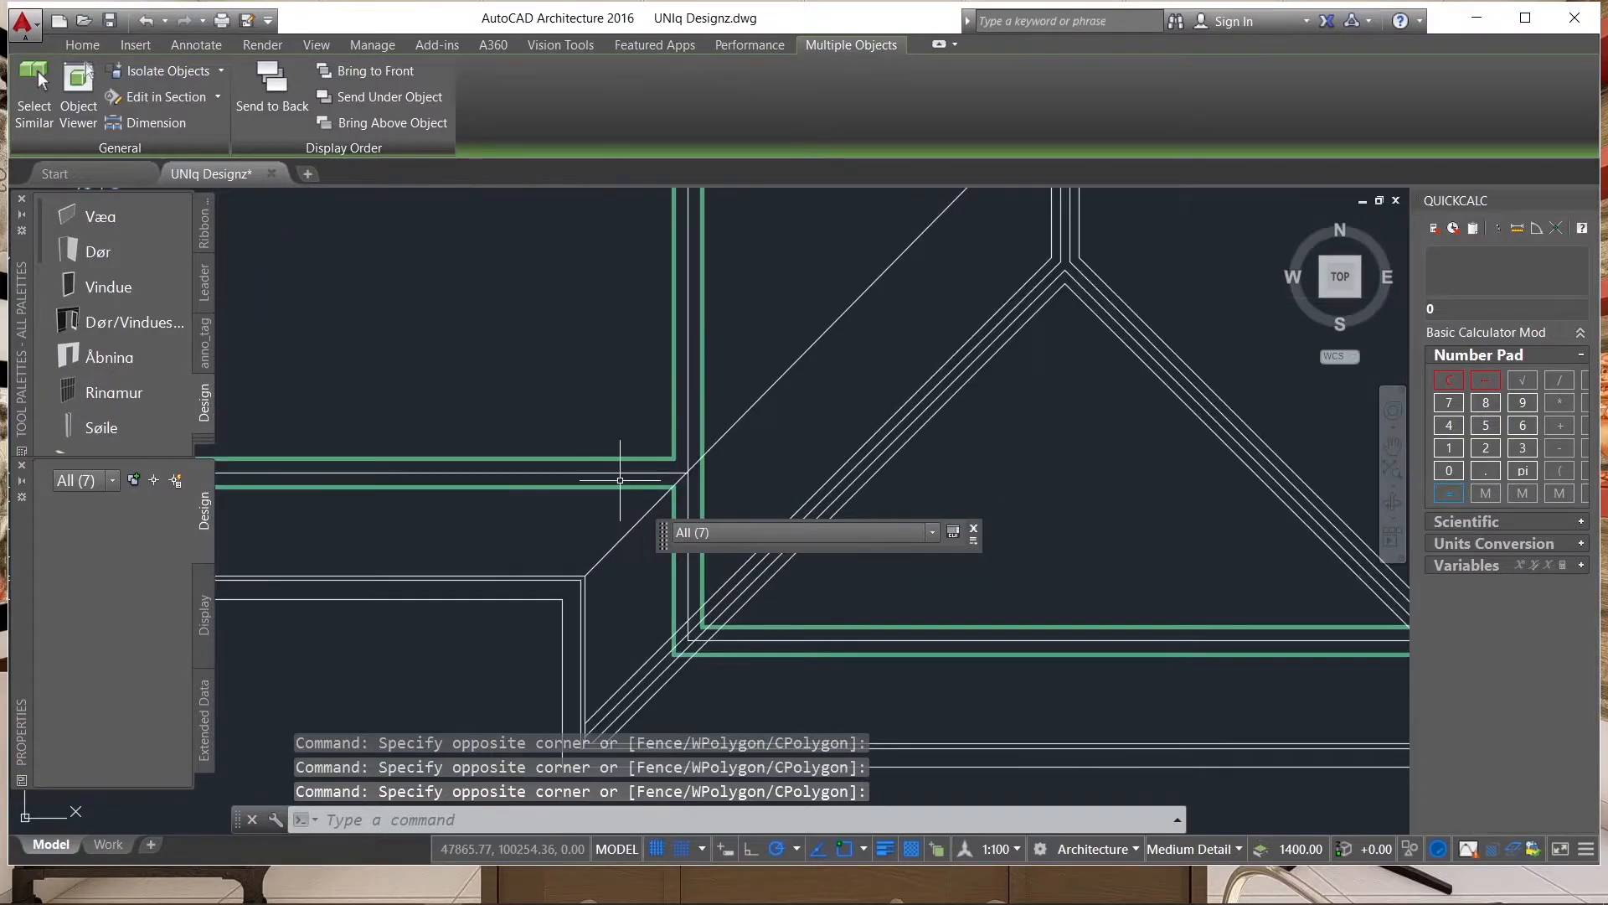
pyautogui.click(679, 441)
pyautogui.click(667, 459)
pyautogui.scroll(-3, 586, 431)
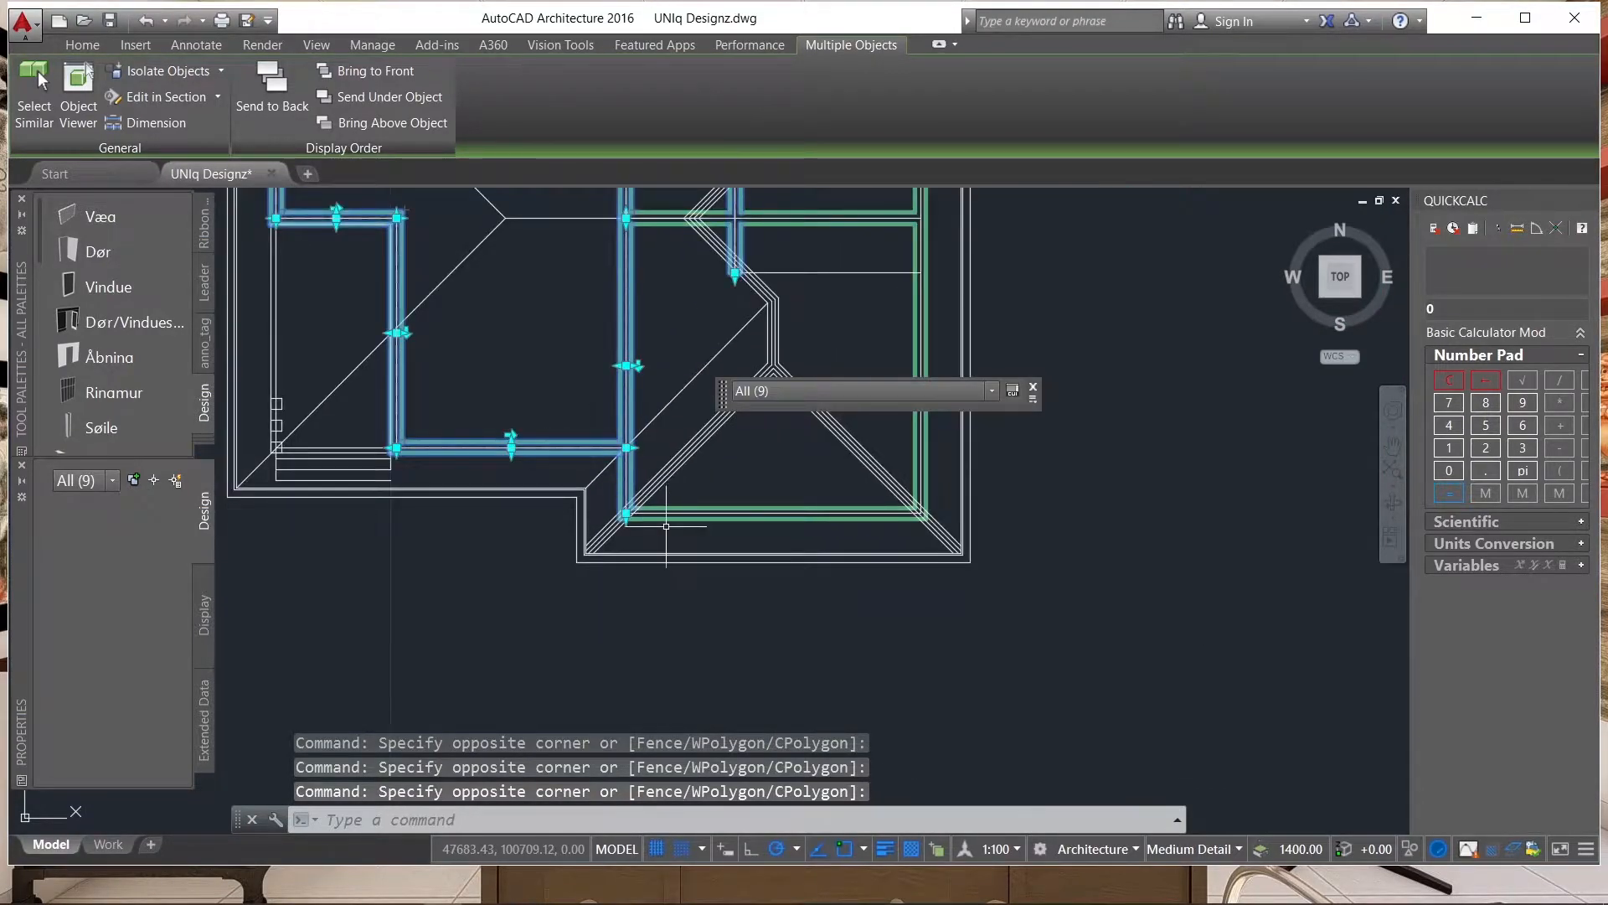
pyautogui.scroll(4, 661, 486)
pyautogui.click(679, 496)
pyautogui.scroll(-3, 538, 532)
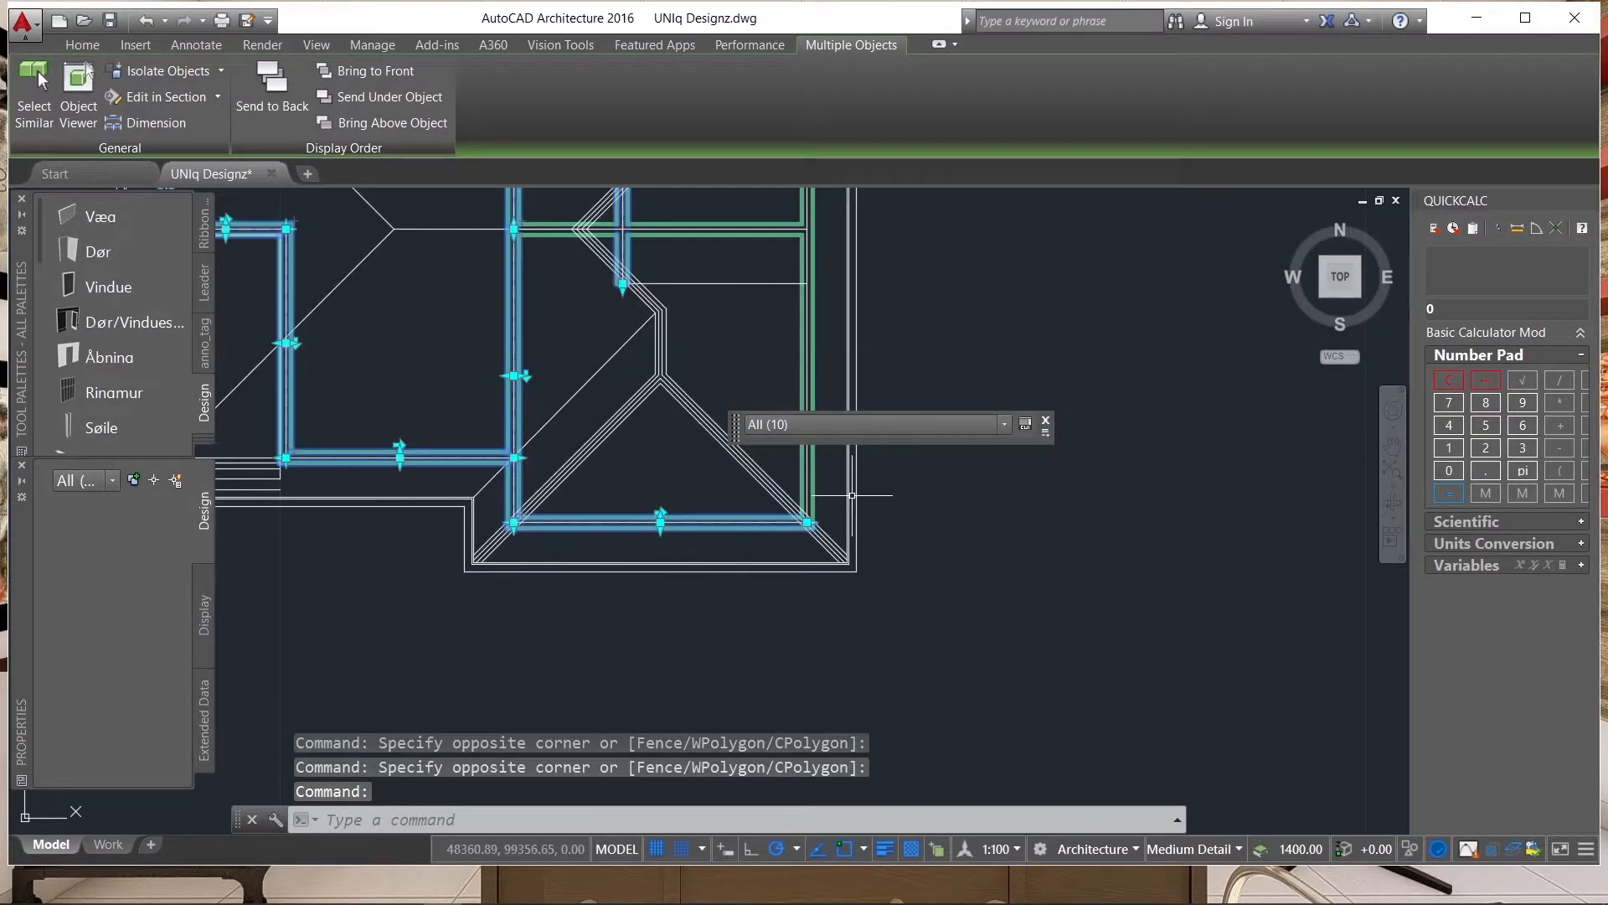
pyautogui.scroll(3, 805, 480)
pyautogui.click(800, 483)
pyautogui.click(810, 506)
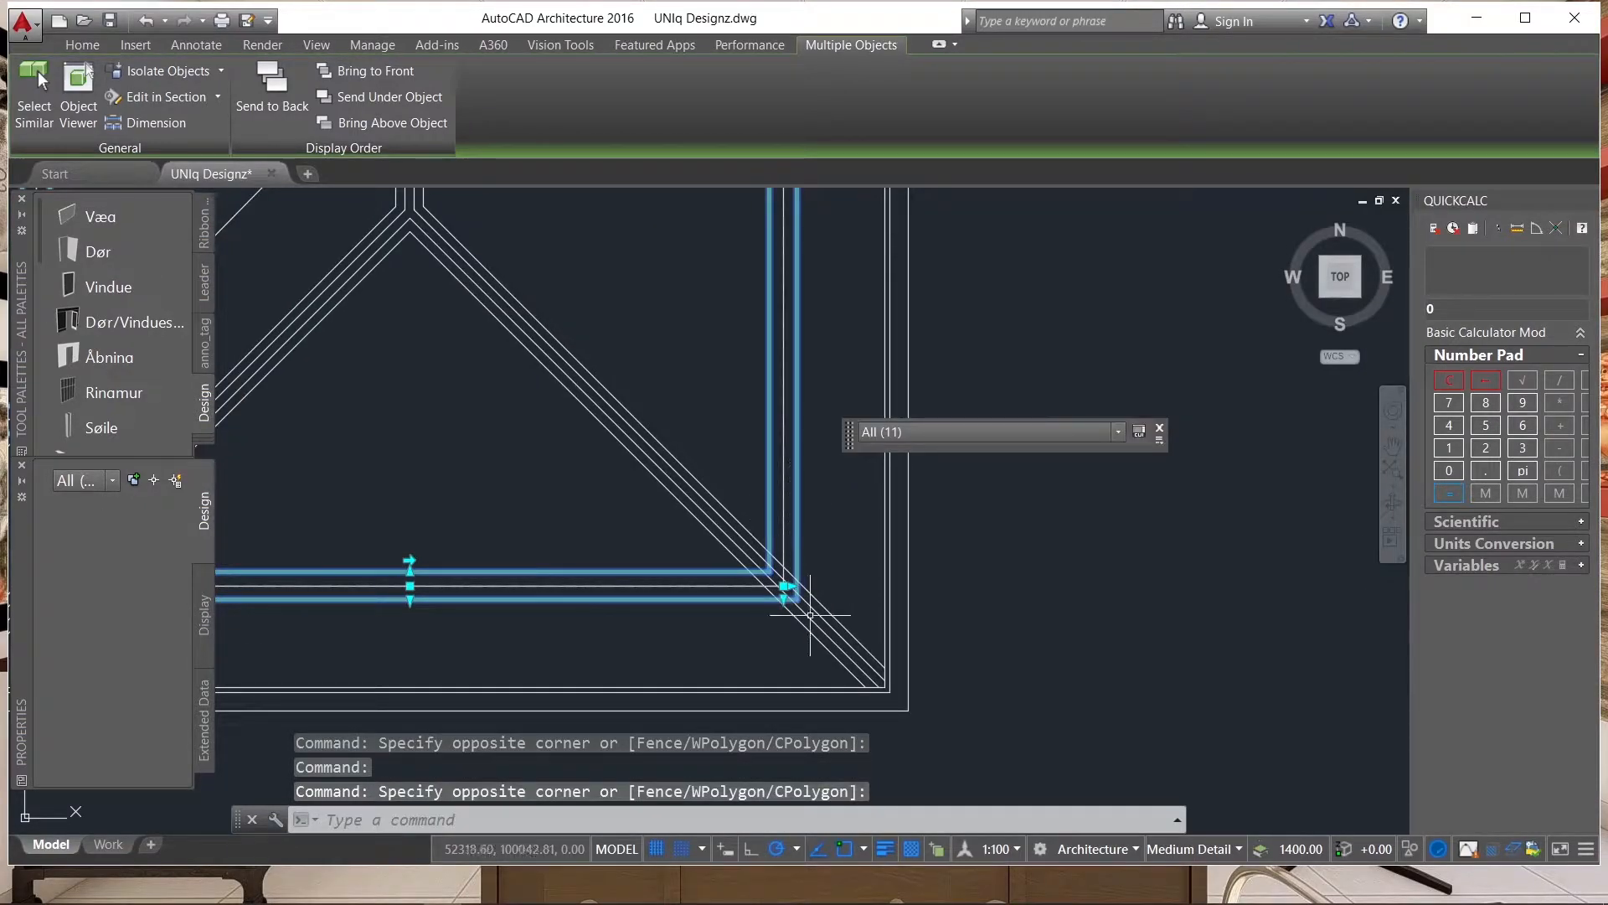
# Add the horizontal interior wall at the plan's right side to the selection and explode all the selected walls.
pyautogui.scroll(-3, 777, 539)
pyautogui.scroll(3, 733, 438)
pyautogui.click(716, 518)
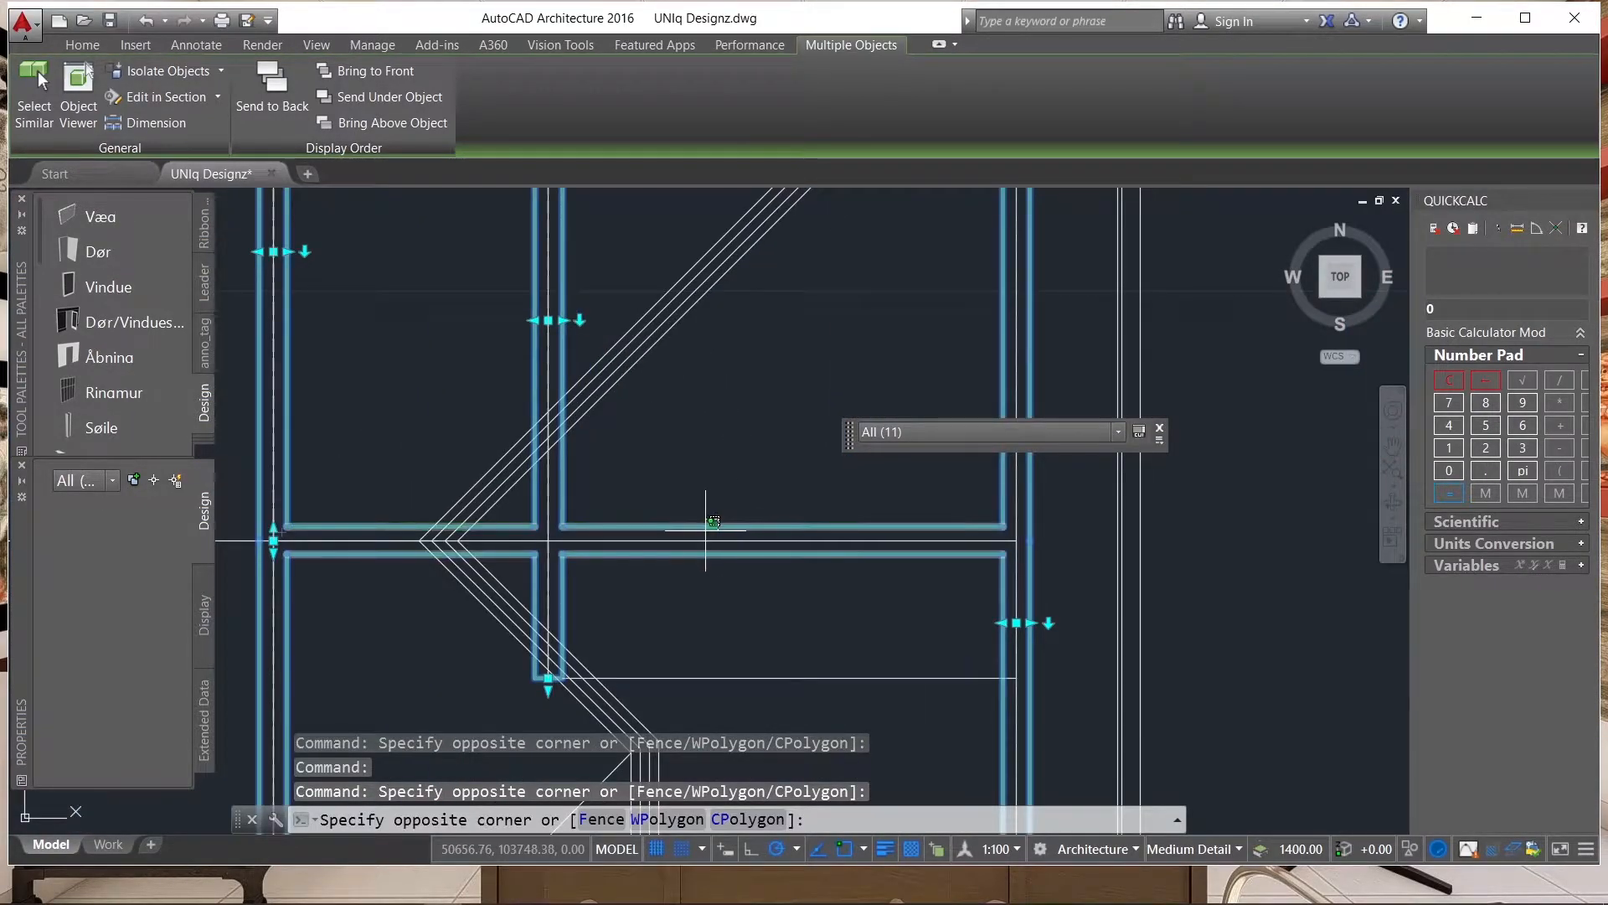
pyautogui.click(714, 528)
pyautogui.write('x')
pyautogui.press('Return')
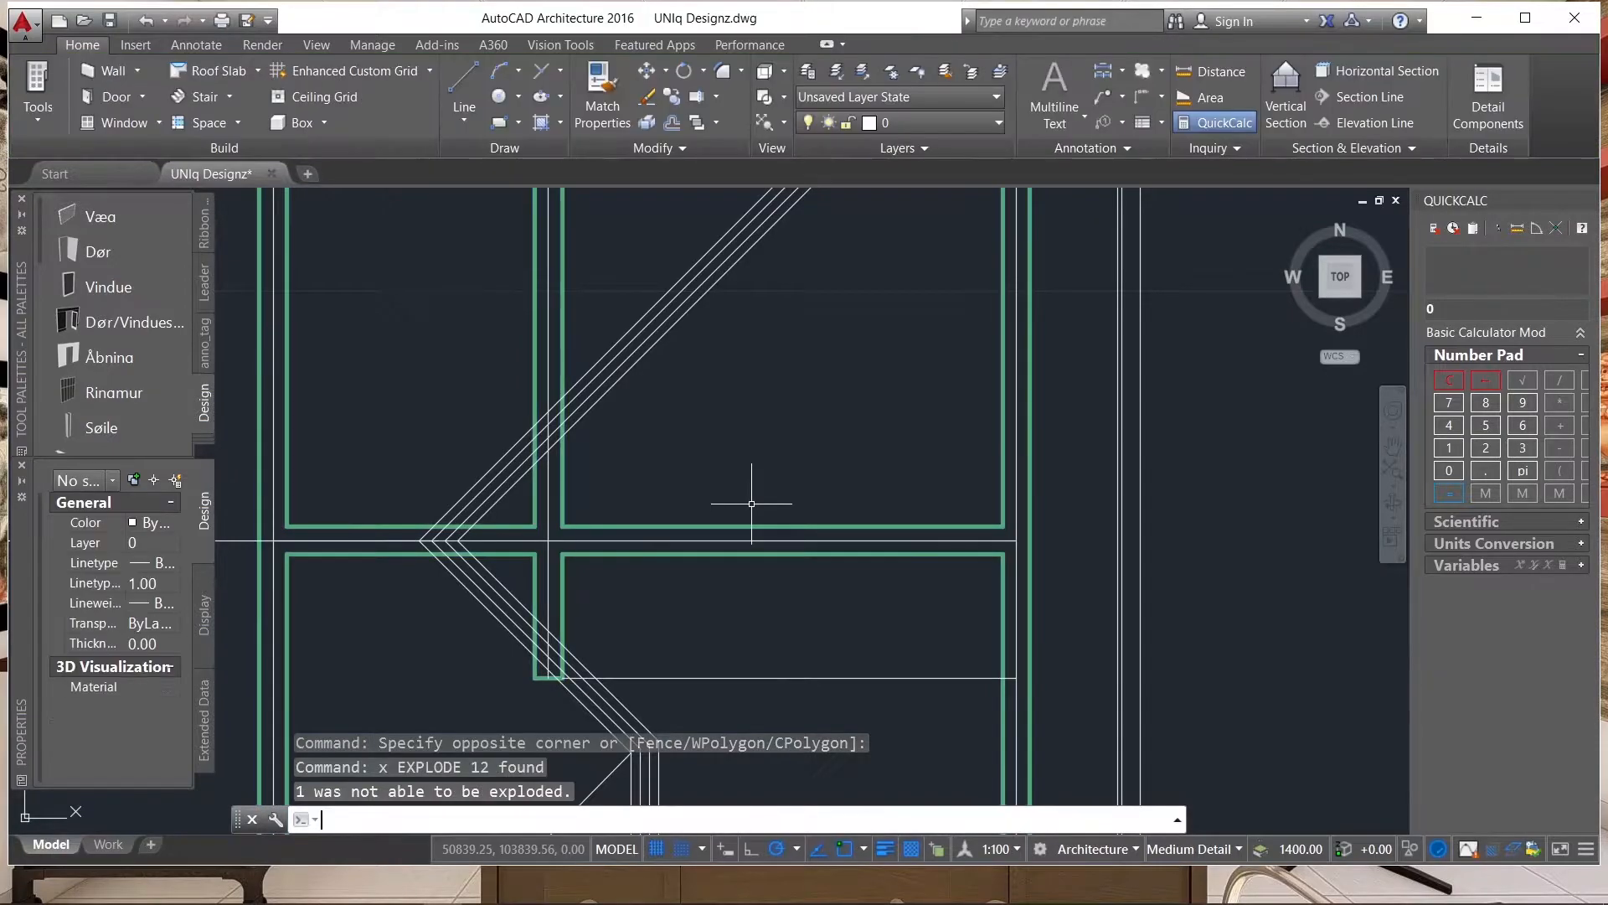
# Select the wall blocks of the horizontal interior wall, right exterior wall, upper exterior wall and the two interior walls below it.
pyautogui.scroll(-3, 826, 453)
pyautogui.scroll(3, 790, 488)
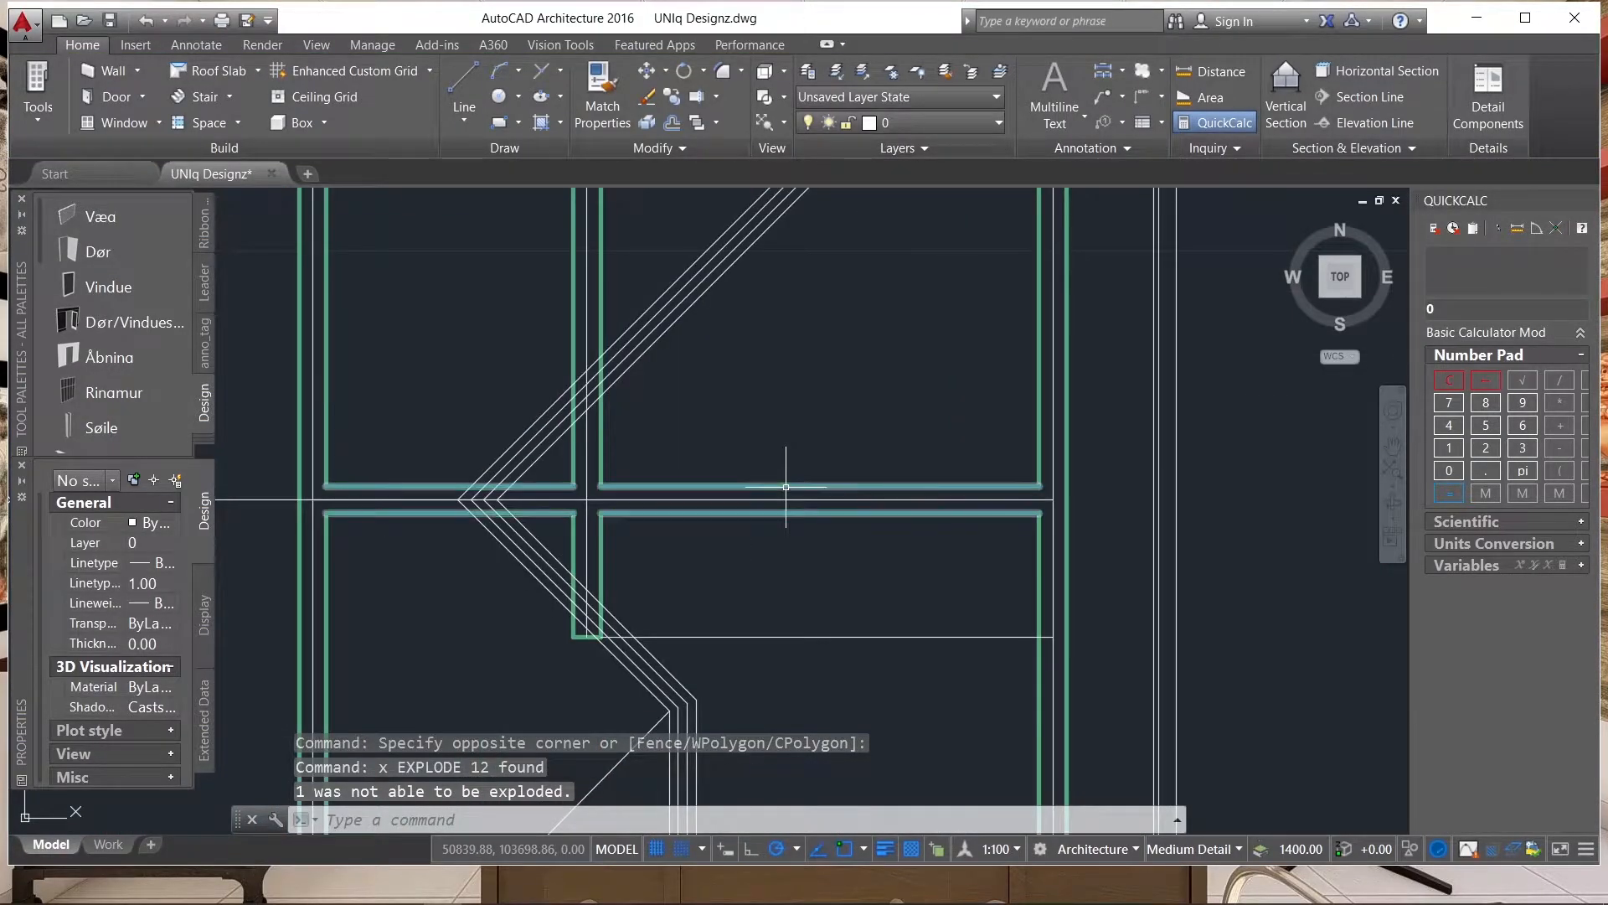
pyautogui.click(785, 486)
pyautogui.click(1045, 363)
pyautogui.scroll(-3, 926, 466)
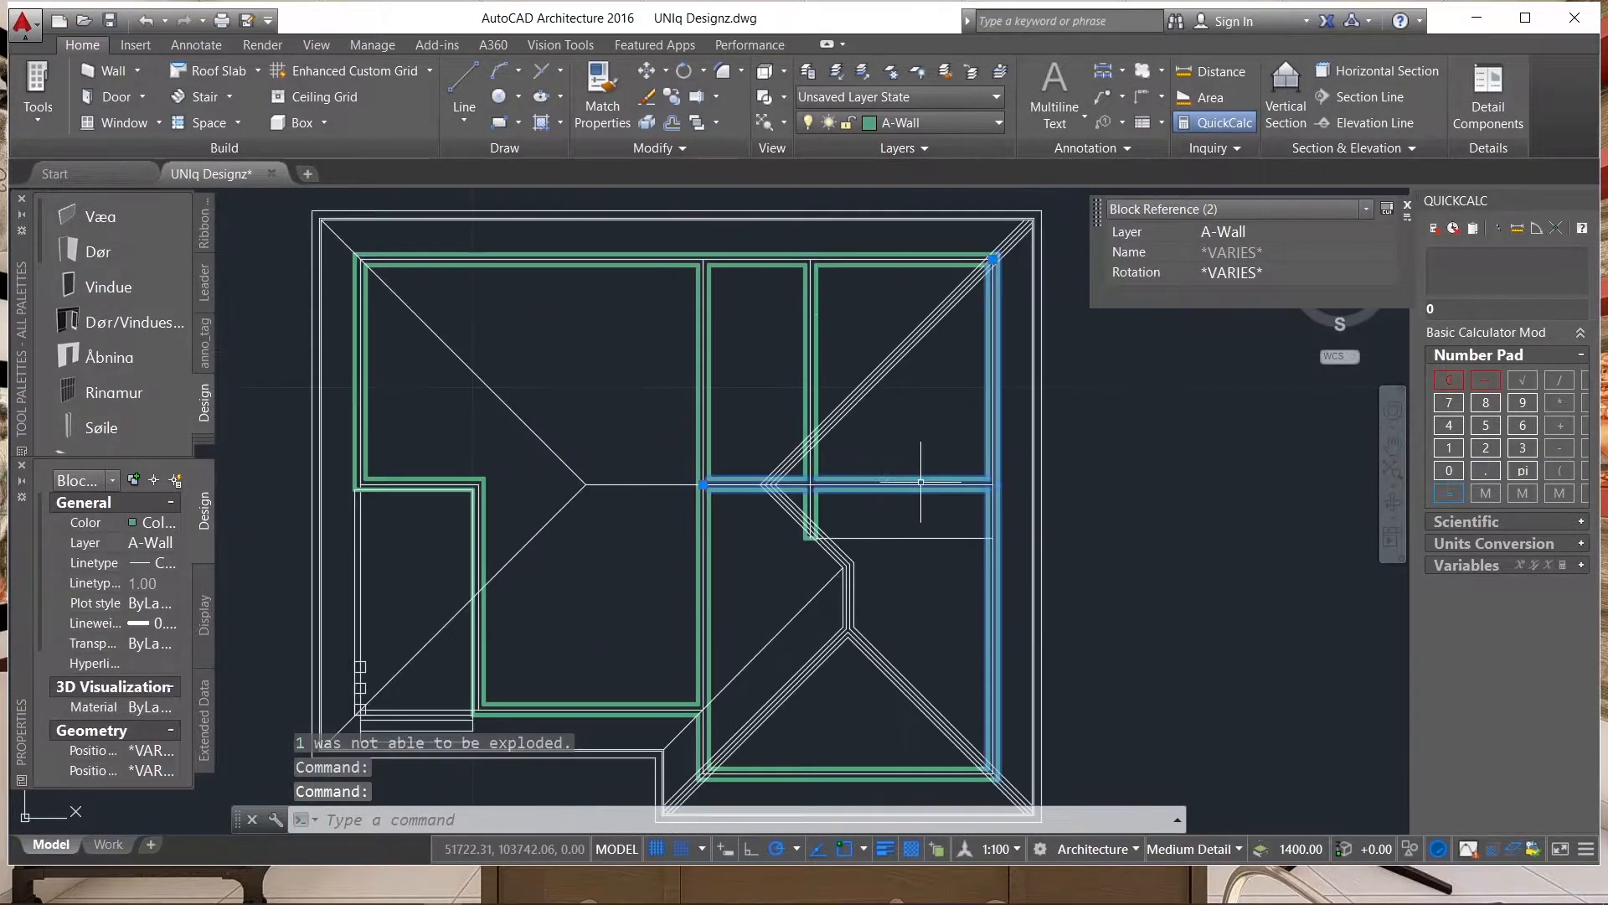
pyautogui.scroll(5, 807, 259)
pyautogui.click(806, 259)
pyautogui.scroll(-5, 808, 266)
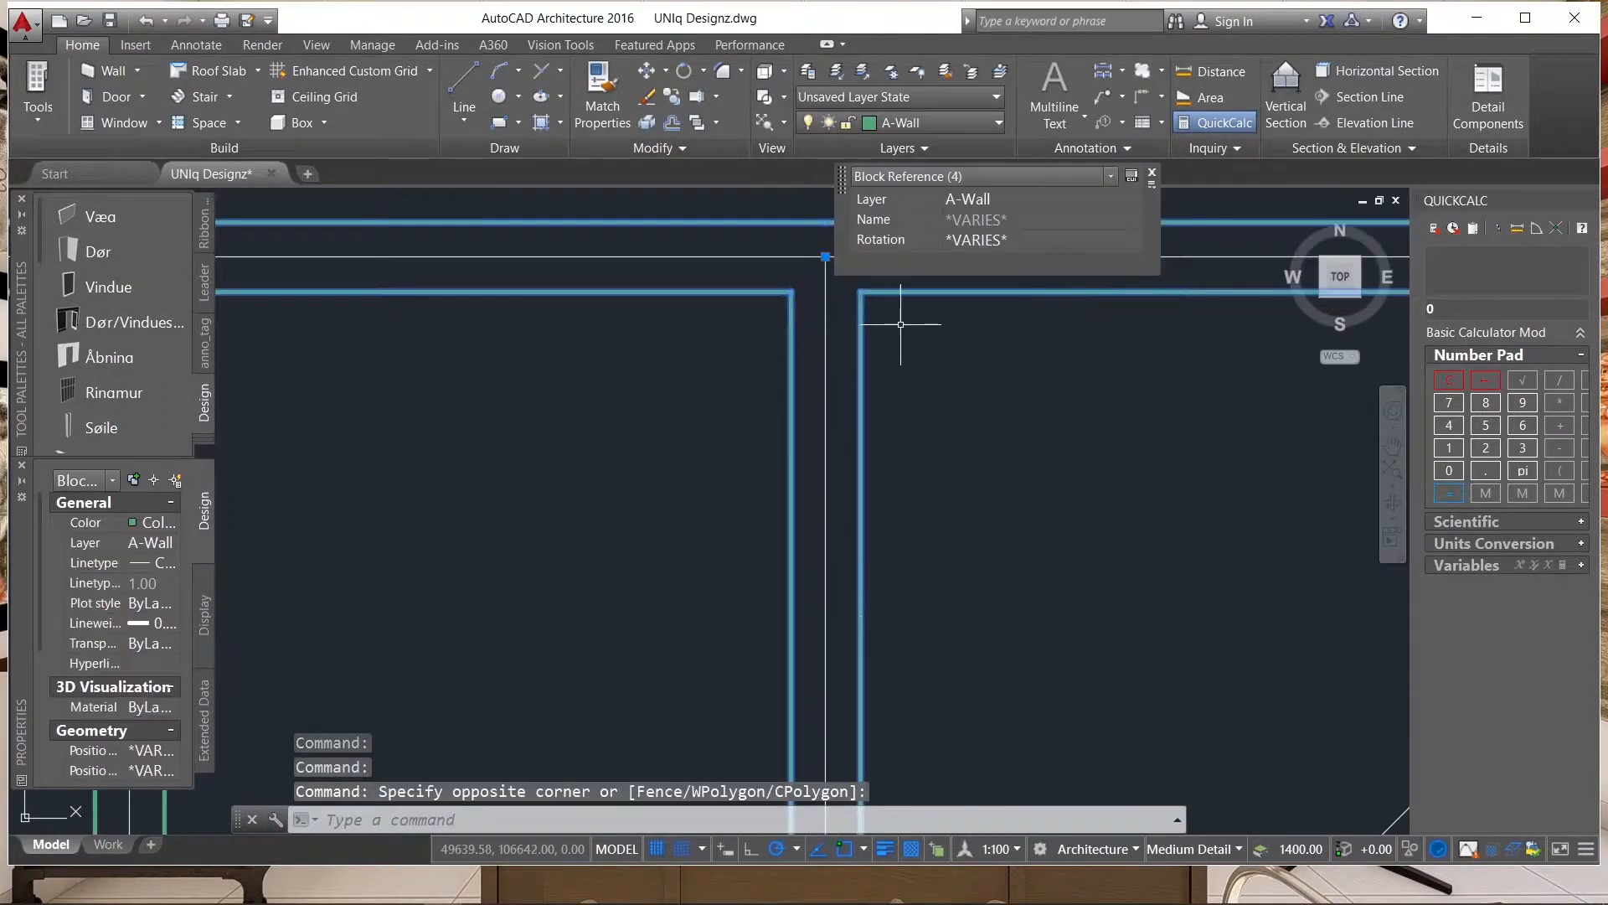
pyautogui.click(940, 397)
pyautogui.scroll(5, 874, 437)
pyautogui.click(845, 439)
pyautogui.click(835, 453)
pyautogui.scroll(-5, 556, 415)
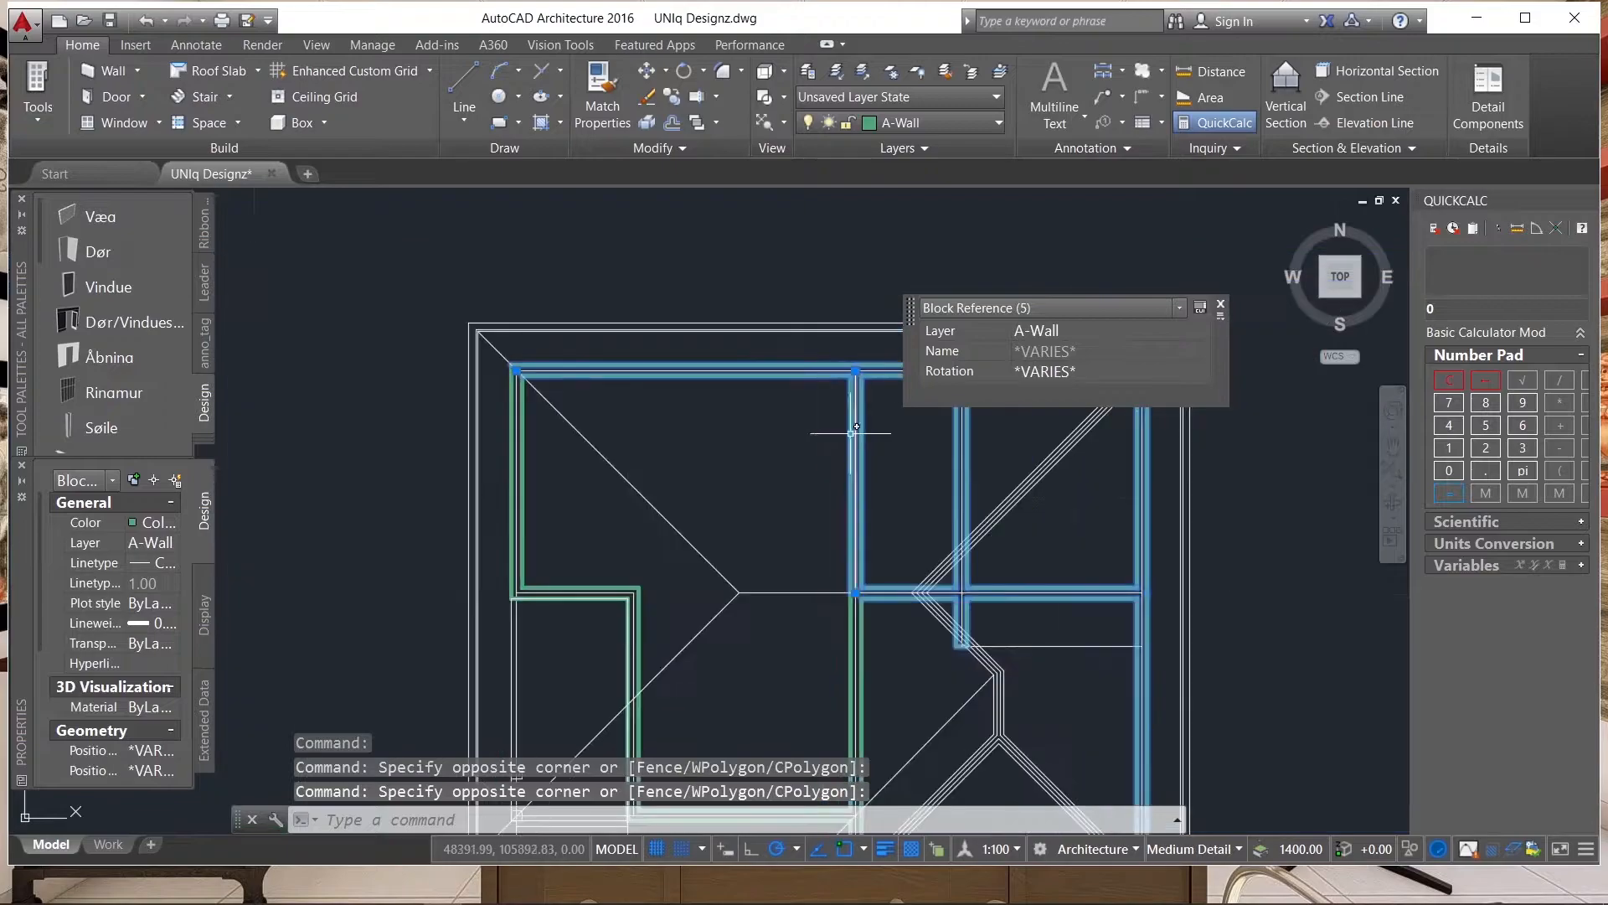
# Add the wall blocks of the left exterior wall, stepped recess, lower exterior wall and central vertical wall to the selection.
pyautogui.scroll(5, 556, 415)
pyautogui.click(536, 411)
pyautogui.click(503, 460)
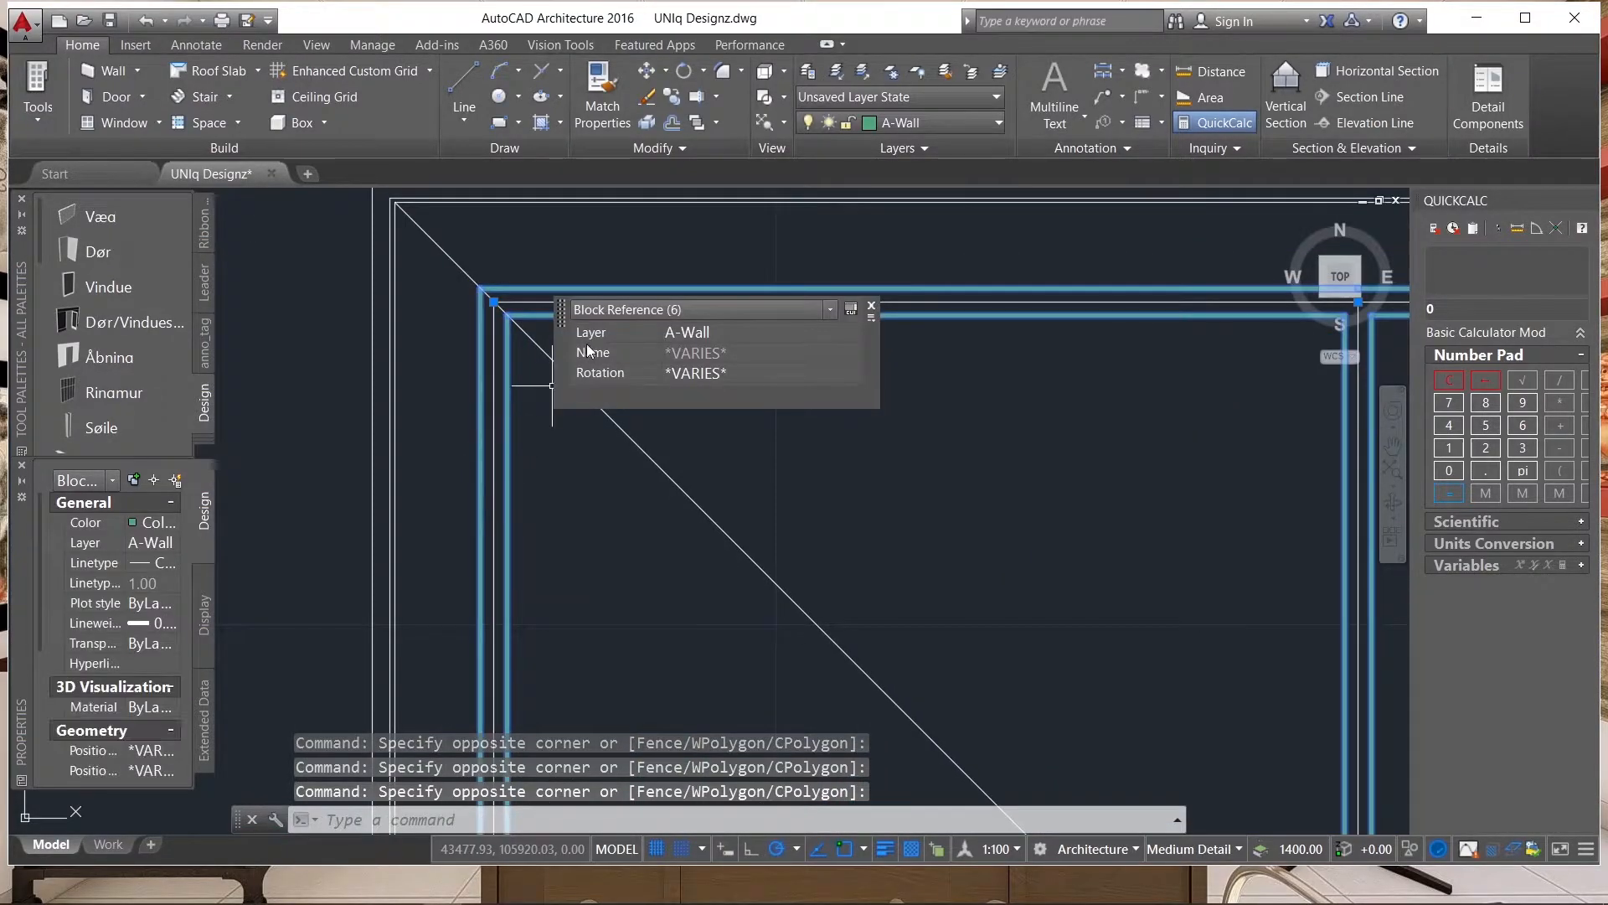
pyautogui.scroll(-5, 532, 343)
pyautogui.scroll(5, 576, 415)
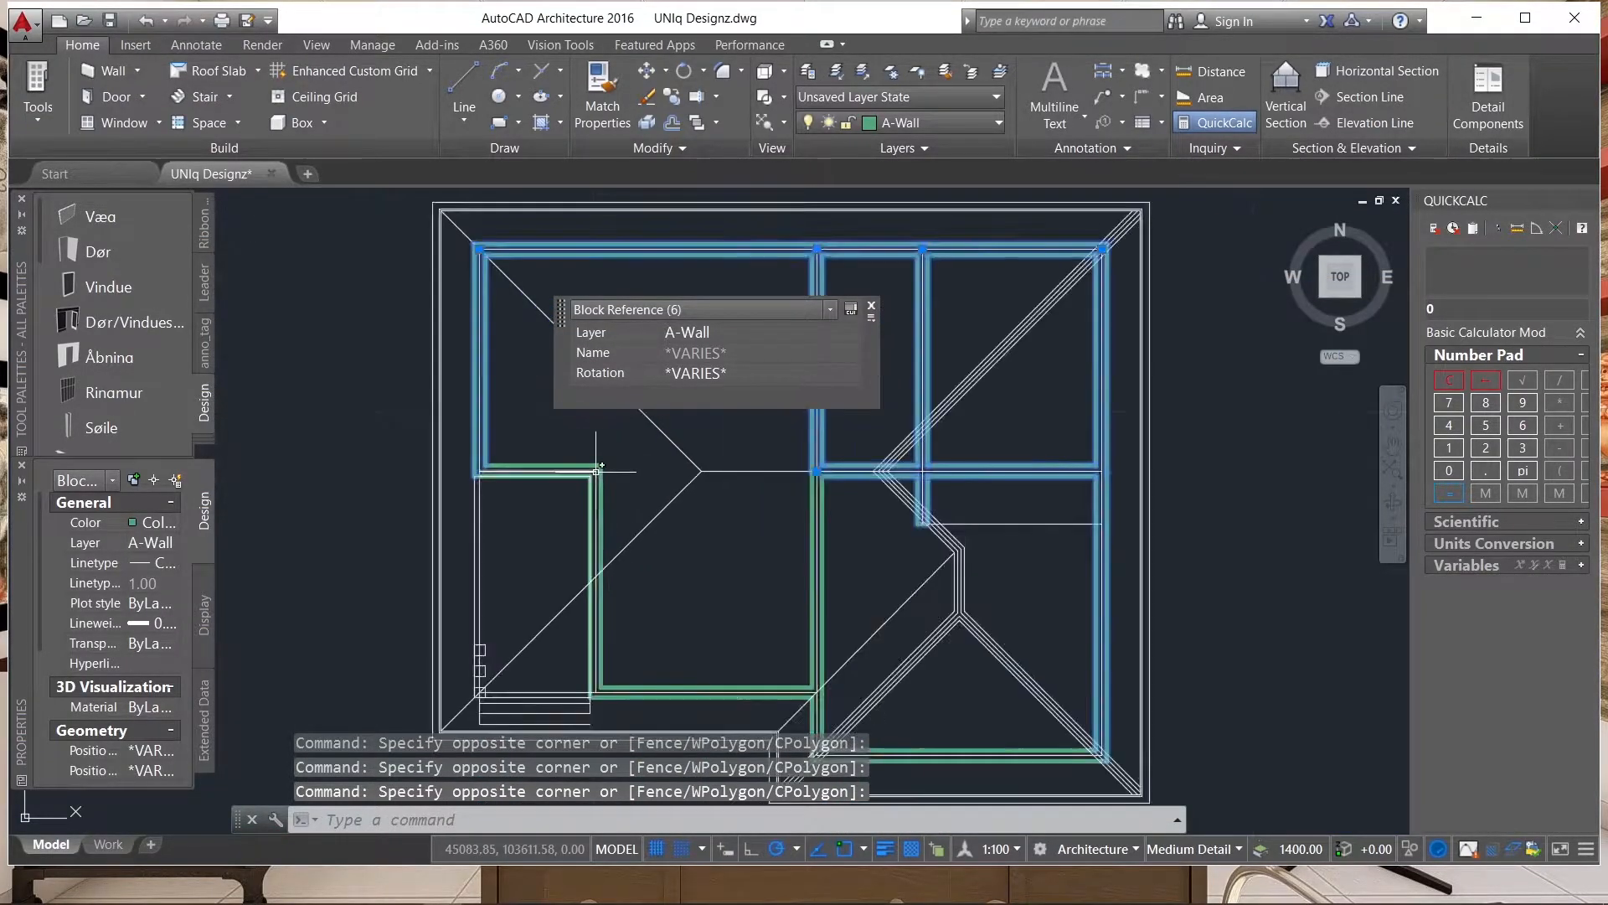
pyautogui.click(624, 442)
pyautogui.click(604, 484)
pyautogui.scroll(-5, 604, 484)
pyautogui.scroll(5, 666, 458)
pyautogui.click(666, 457)
pyautogui.click(587, 450)
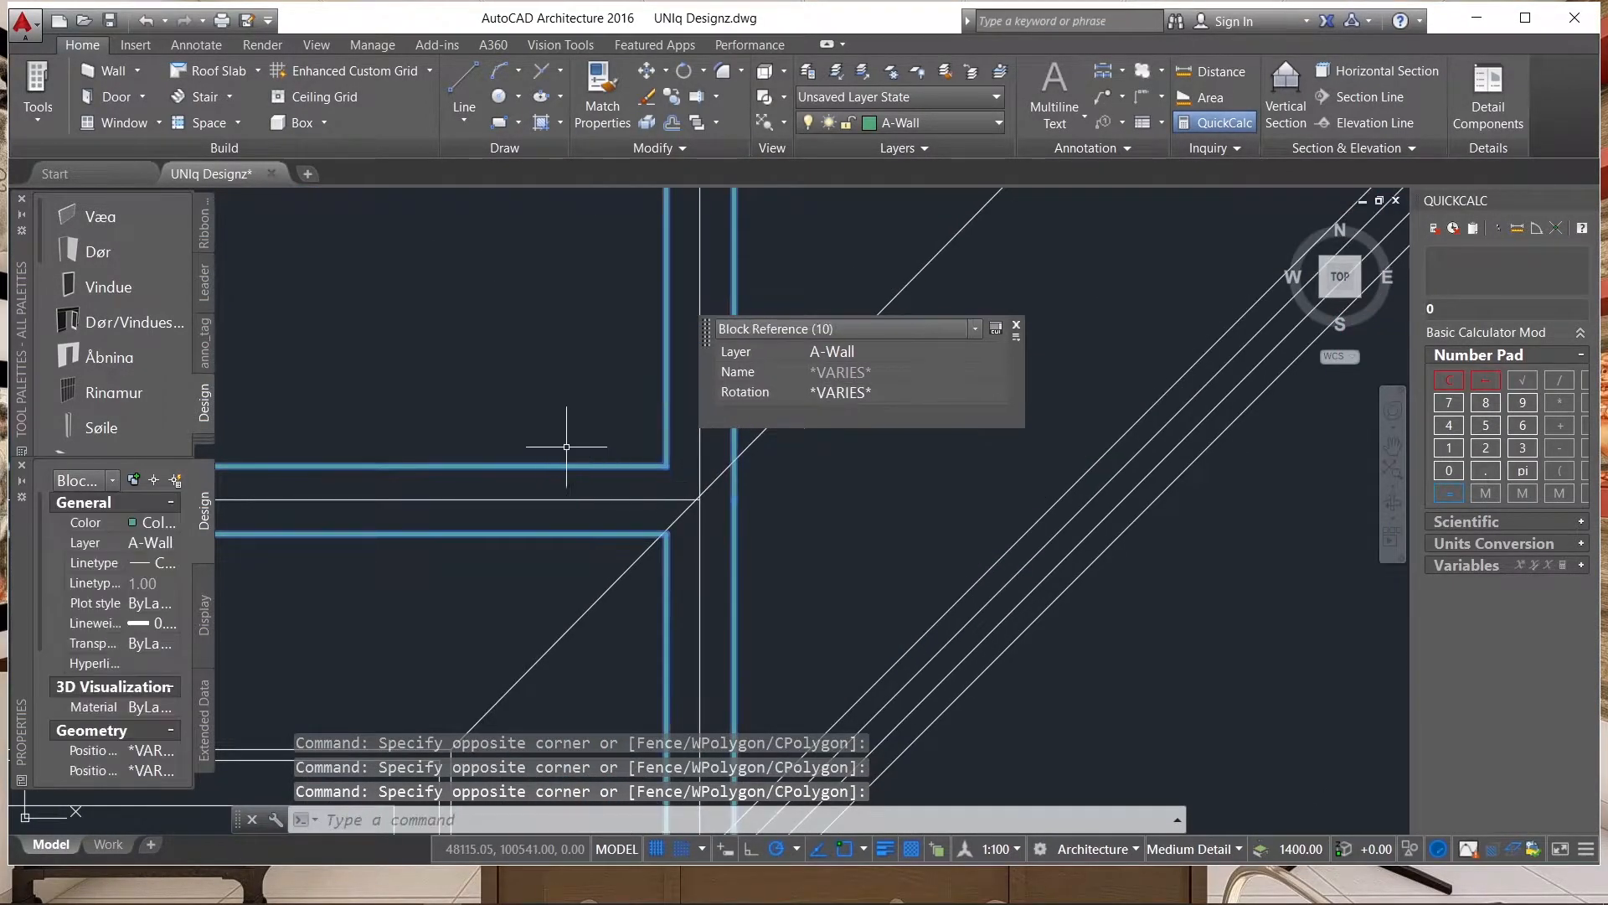
# Add the wing's lower wall block to the selection and explode all the selected wall blocks into separate lines.
pyautogui.scroll(-5, 586, 451)
pyautogui.scroll(5, 618, 478)
pyautogui.click(619, 485)
pyautogui.click(591, 444)
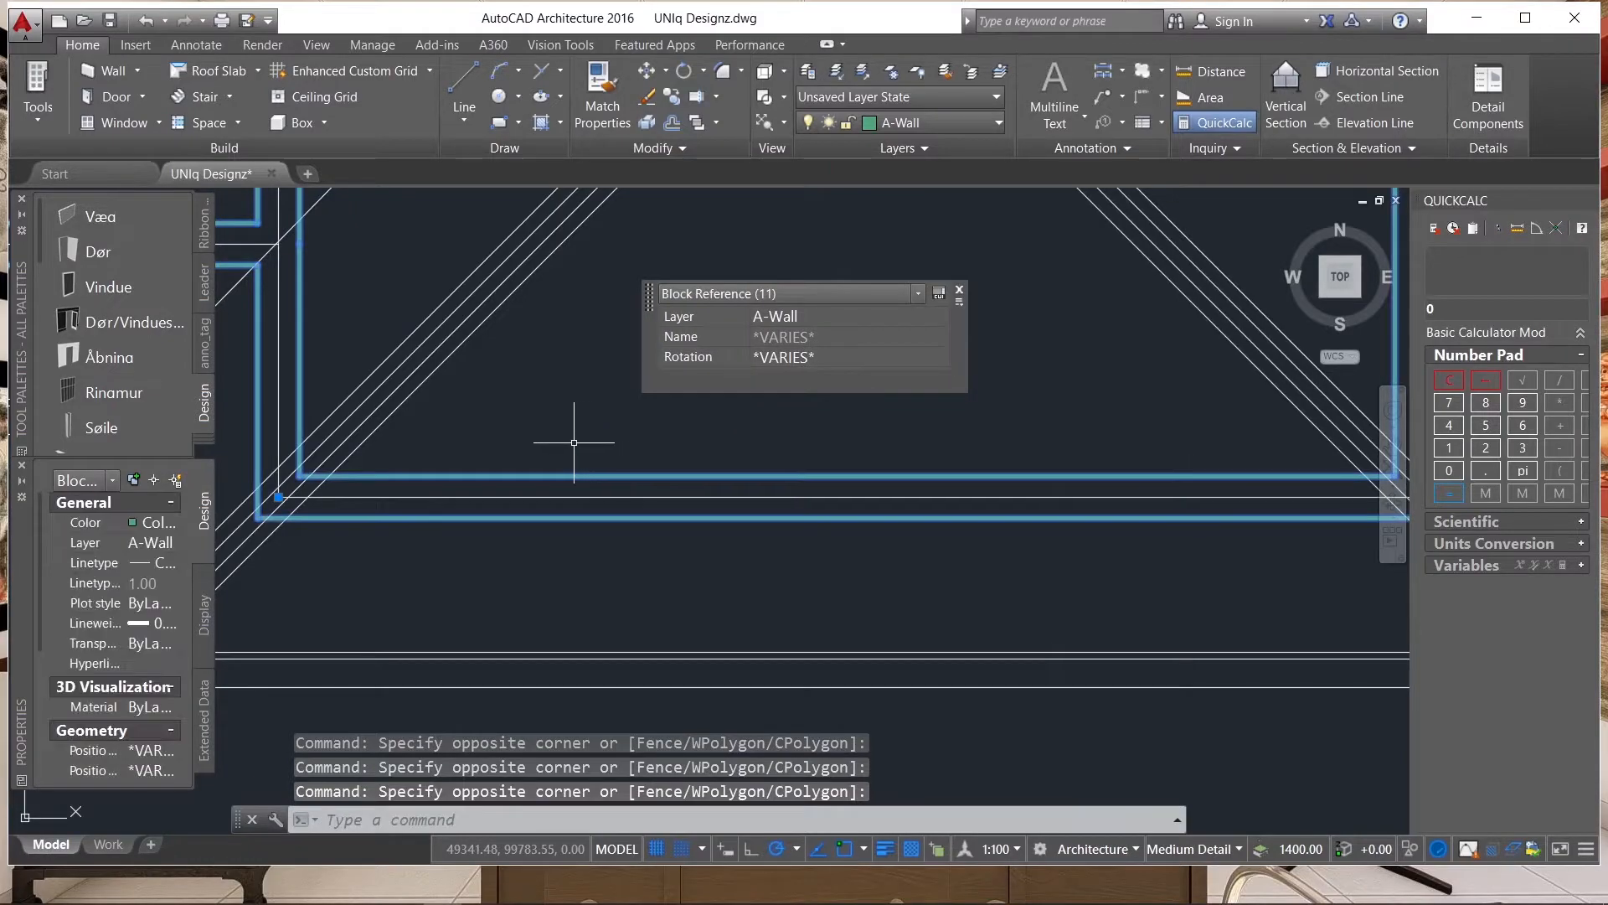
pyautogui.write('x')
pyautogui.press('Return')
# Examine the roof plan's dashed wall lines, hips, ridges and eaves, both as a whole and close up.
pyautogui.scroll(-3, 538, 478)
pyautogui.scroll(-4, 709, 510)
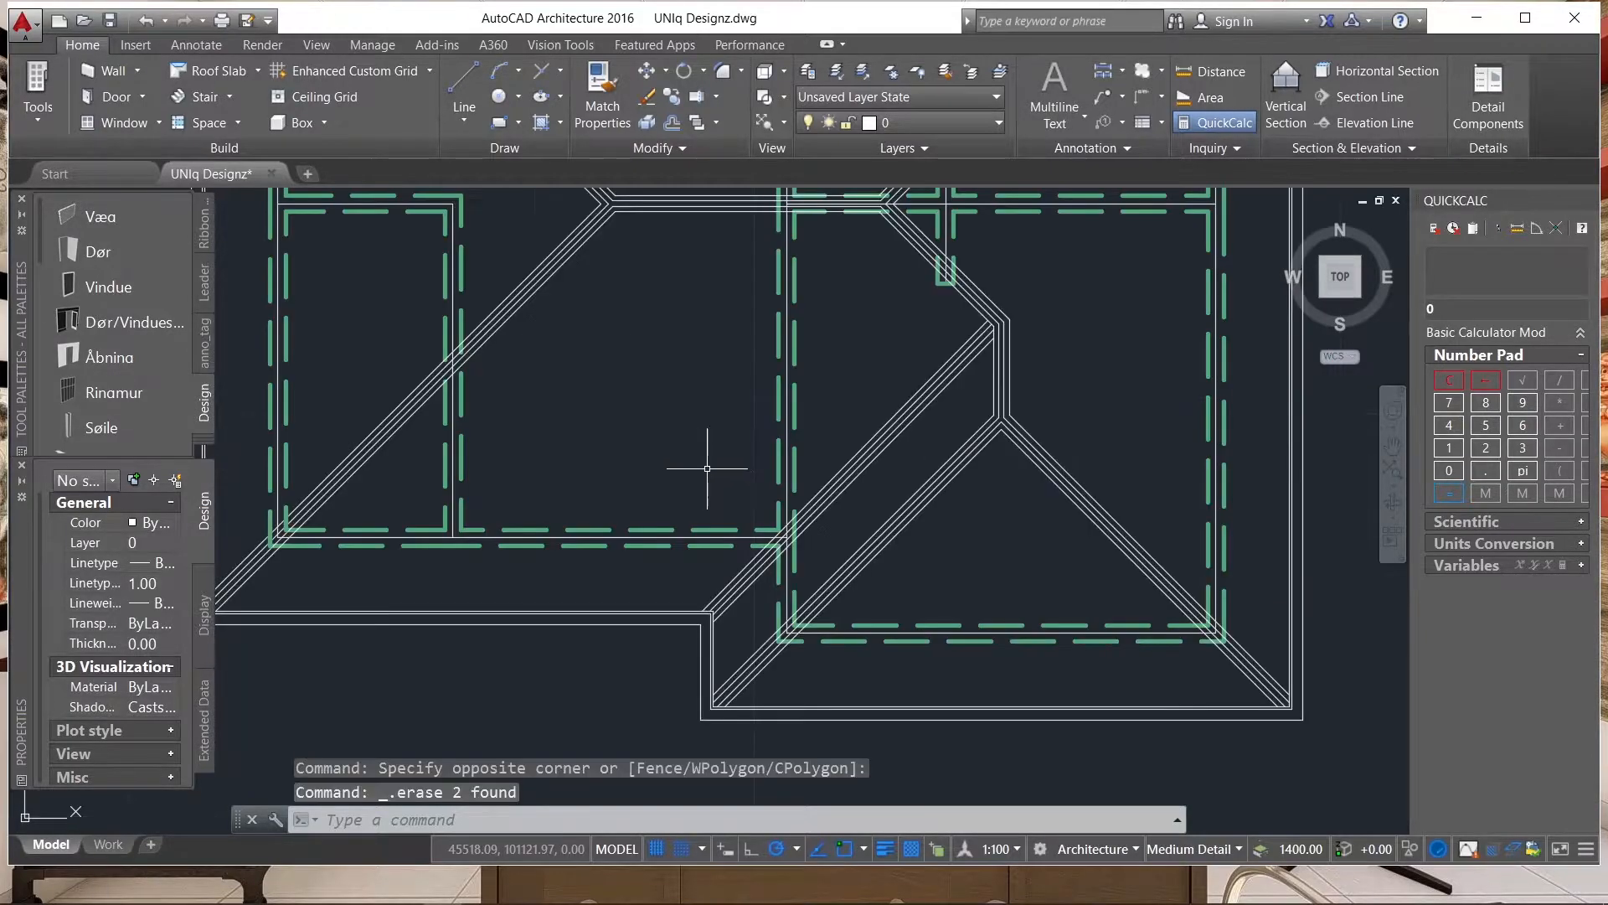
pyautogui.scroll(-6, 816, 638)
pyautogui.scroll(4, 792, 488)
pyautogui.scroll(-2, 783, 420)
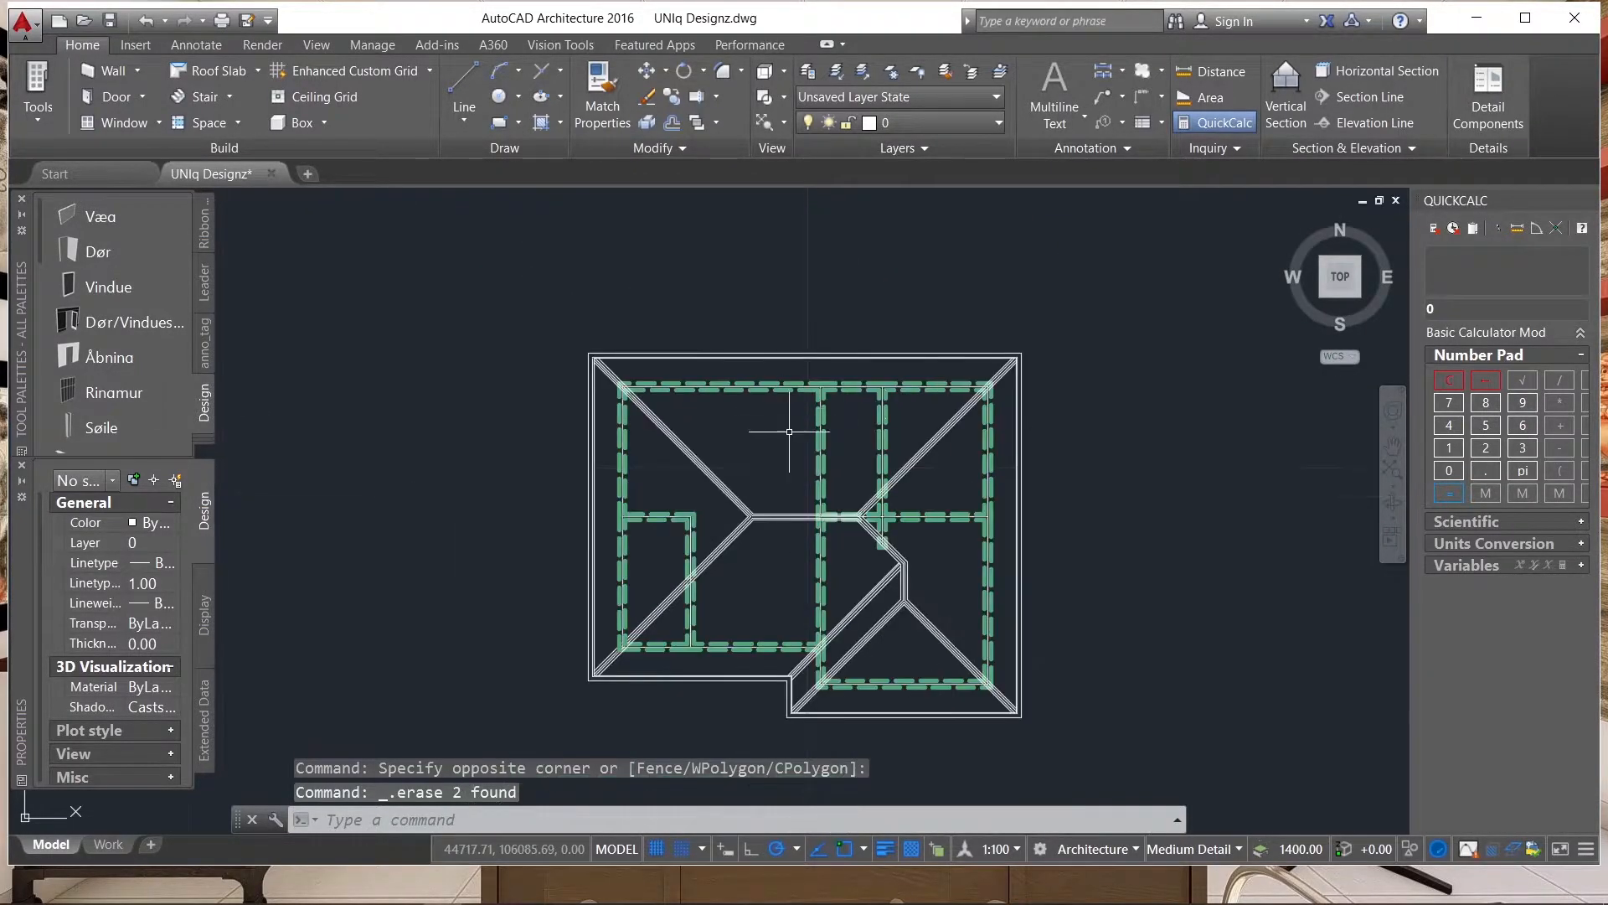
pyautogui.scroll(5, 879, 484)
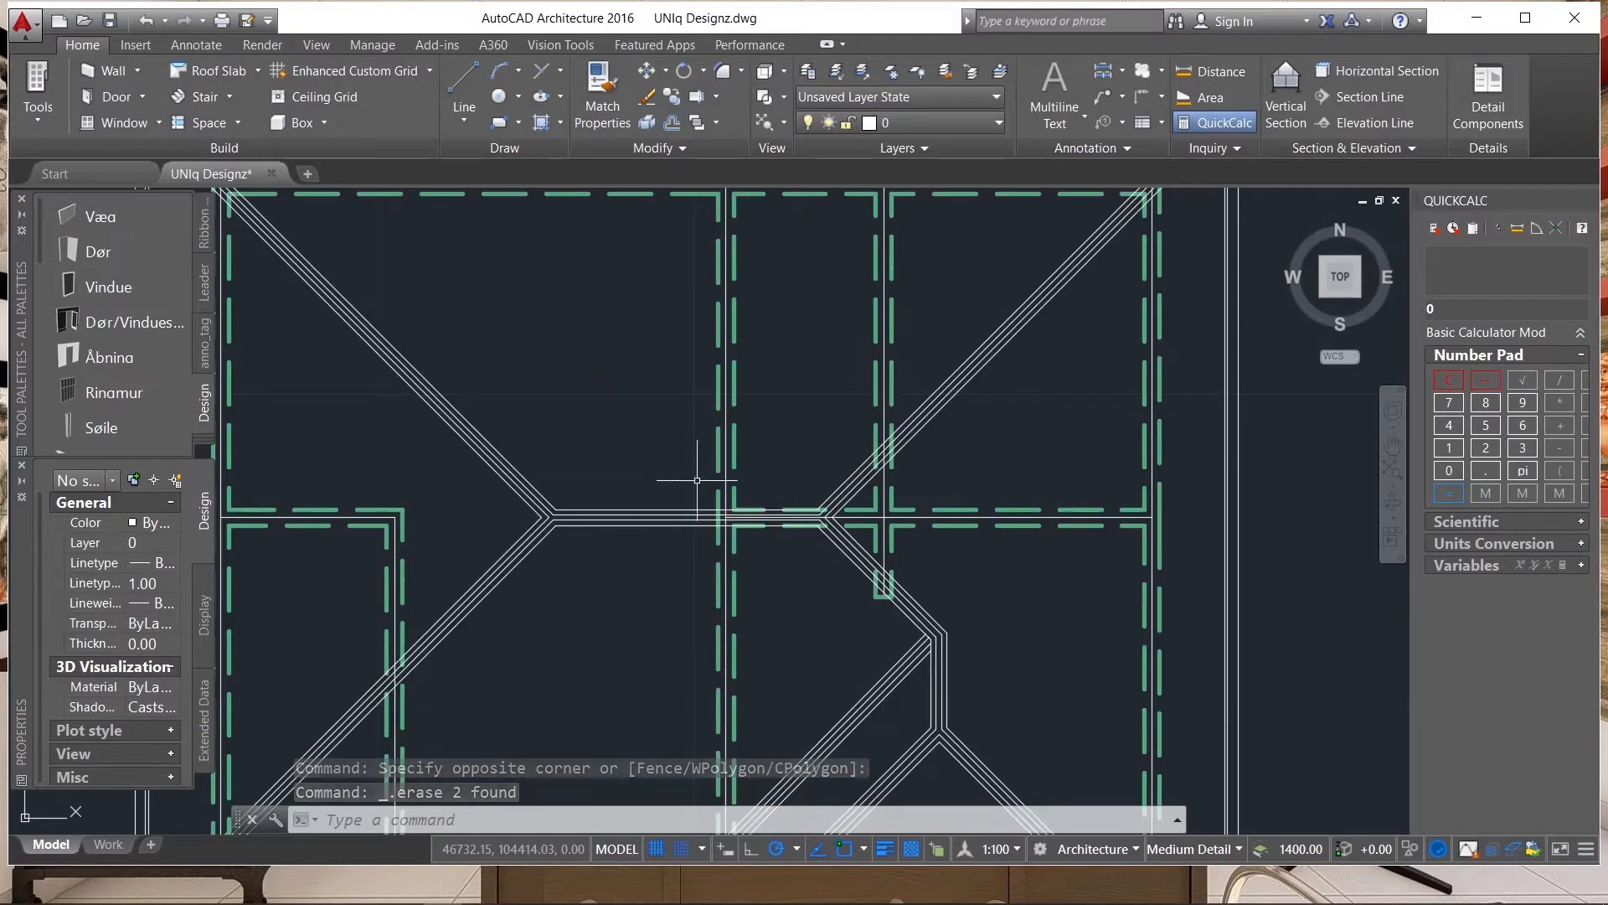
pyautogui.scroll(-6, 599, 501)
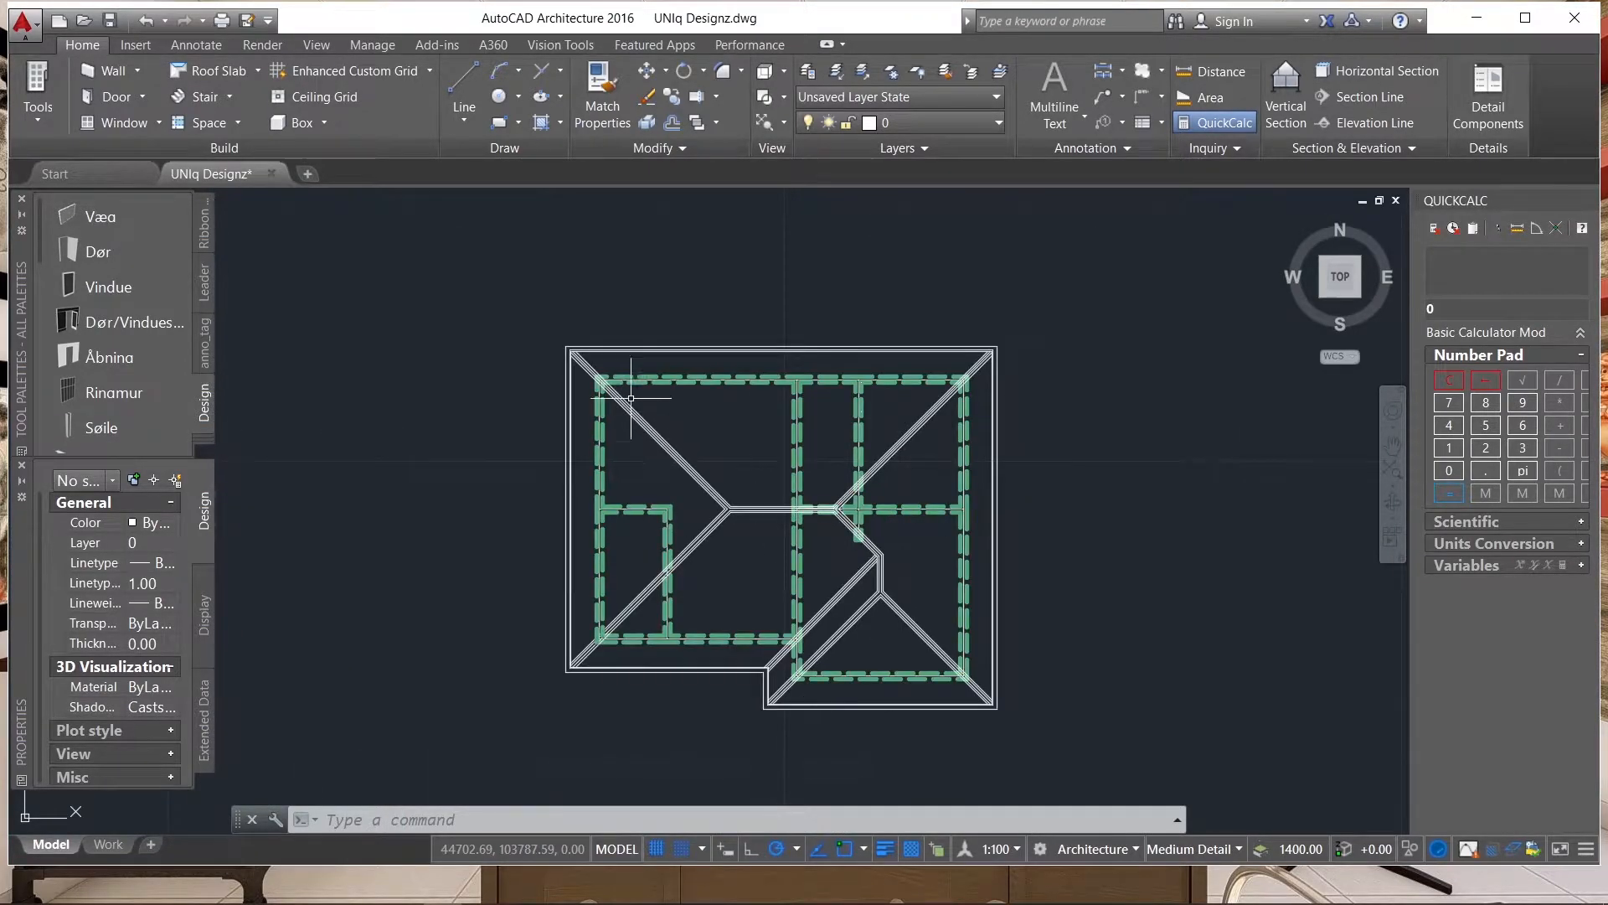
pyautogui.scroll(6, 639, 365)
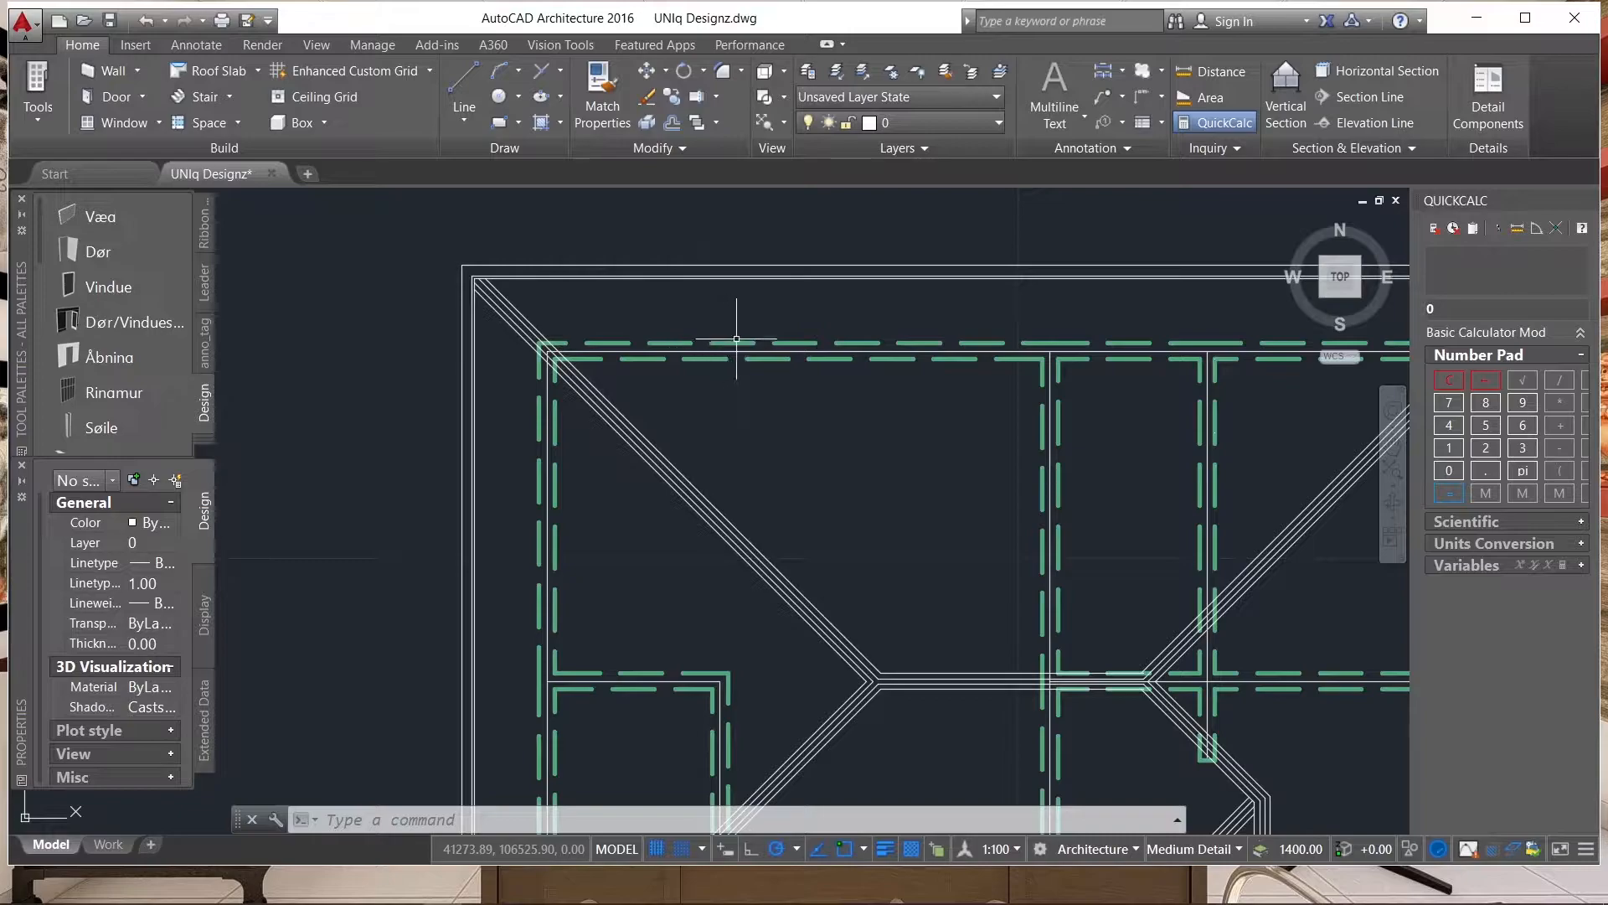
pyautogui.scroll(2, 456, 268)
pyautogui.scroll(-5, 578, 260)
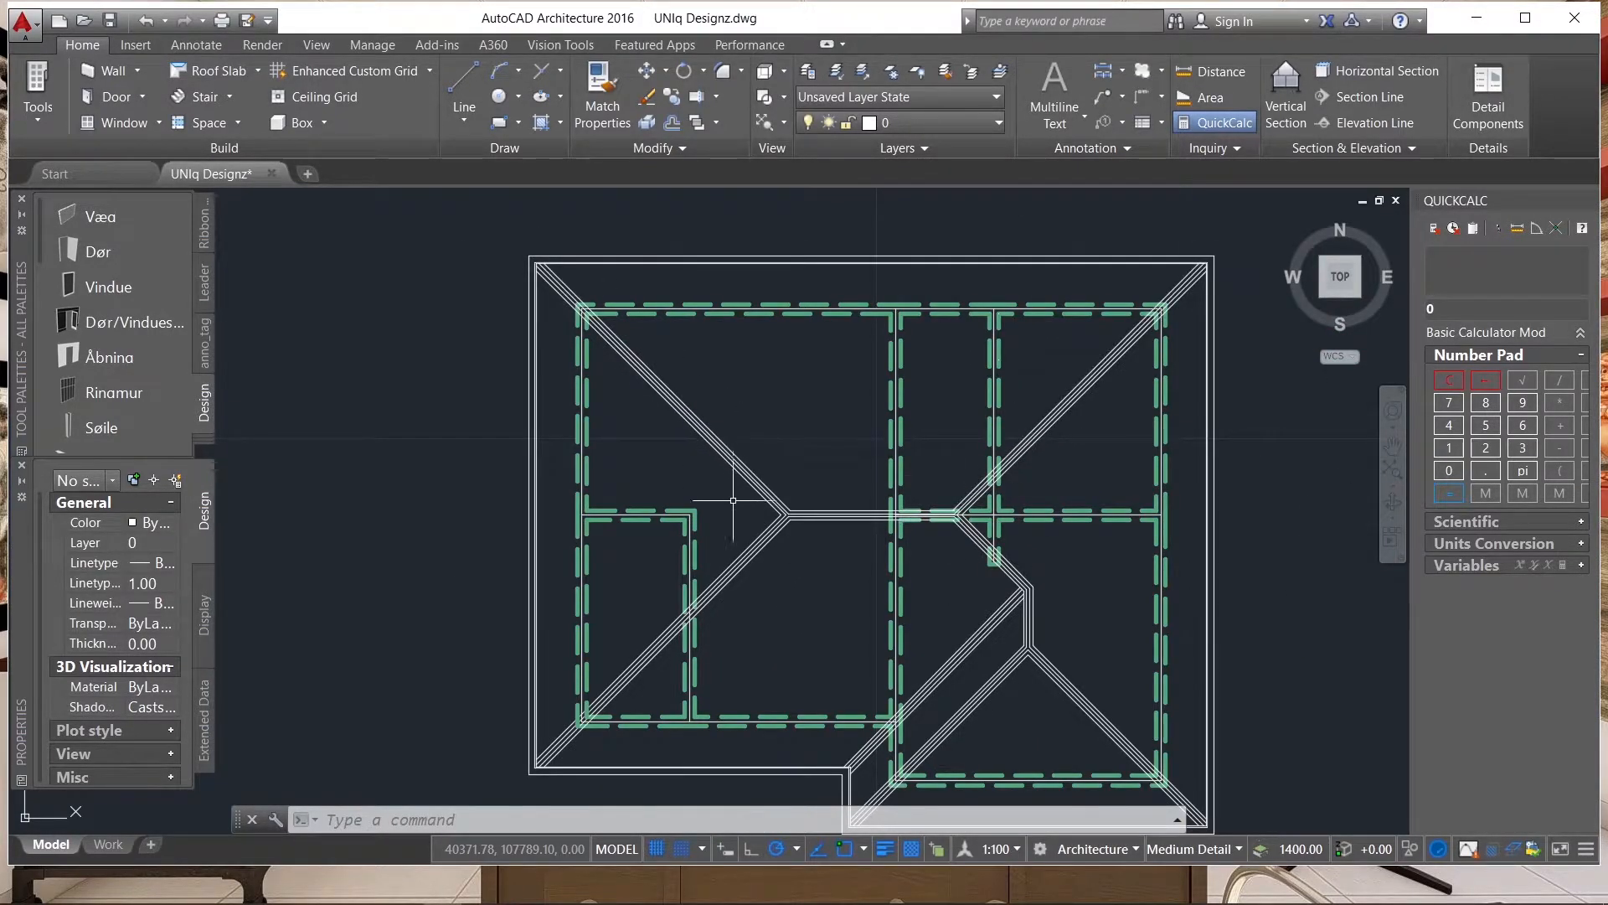
pyautogui.scroll(2, 752, 482)
pyautogui.scroll(3, 810, 521)
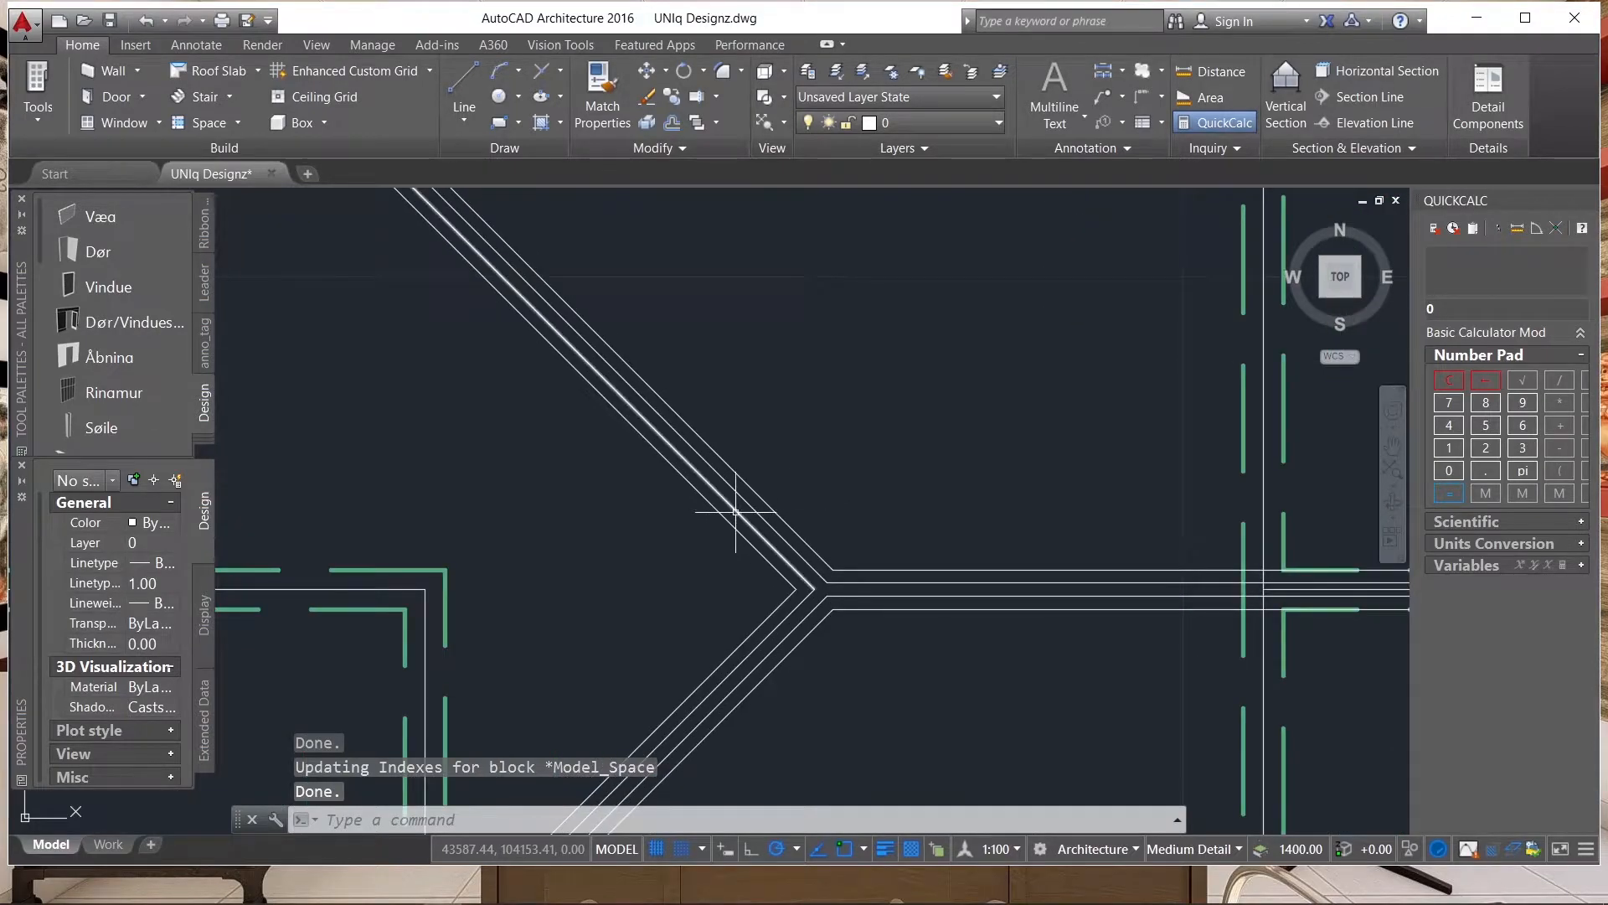
pyautogui.scroll(-5, 810, 444)
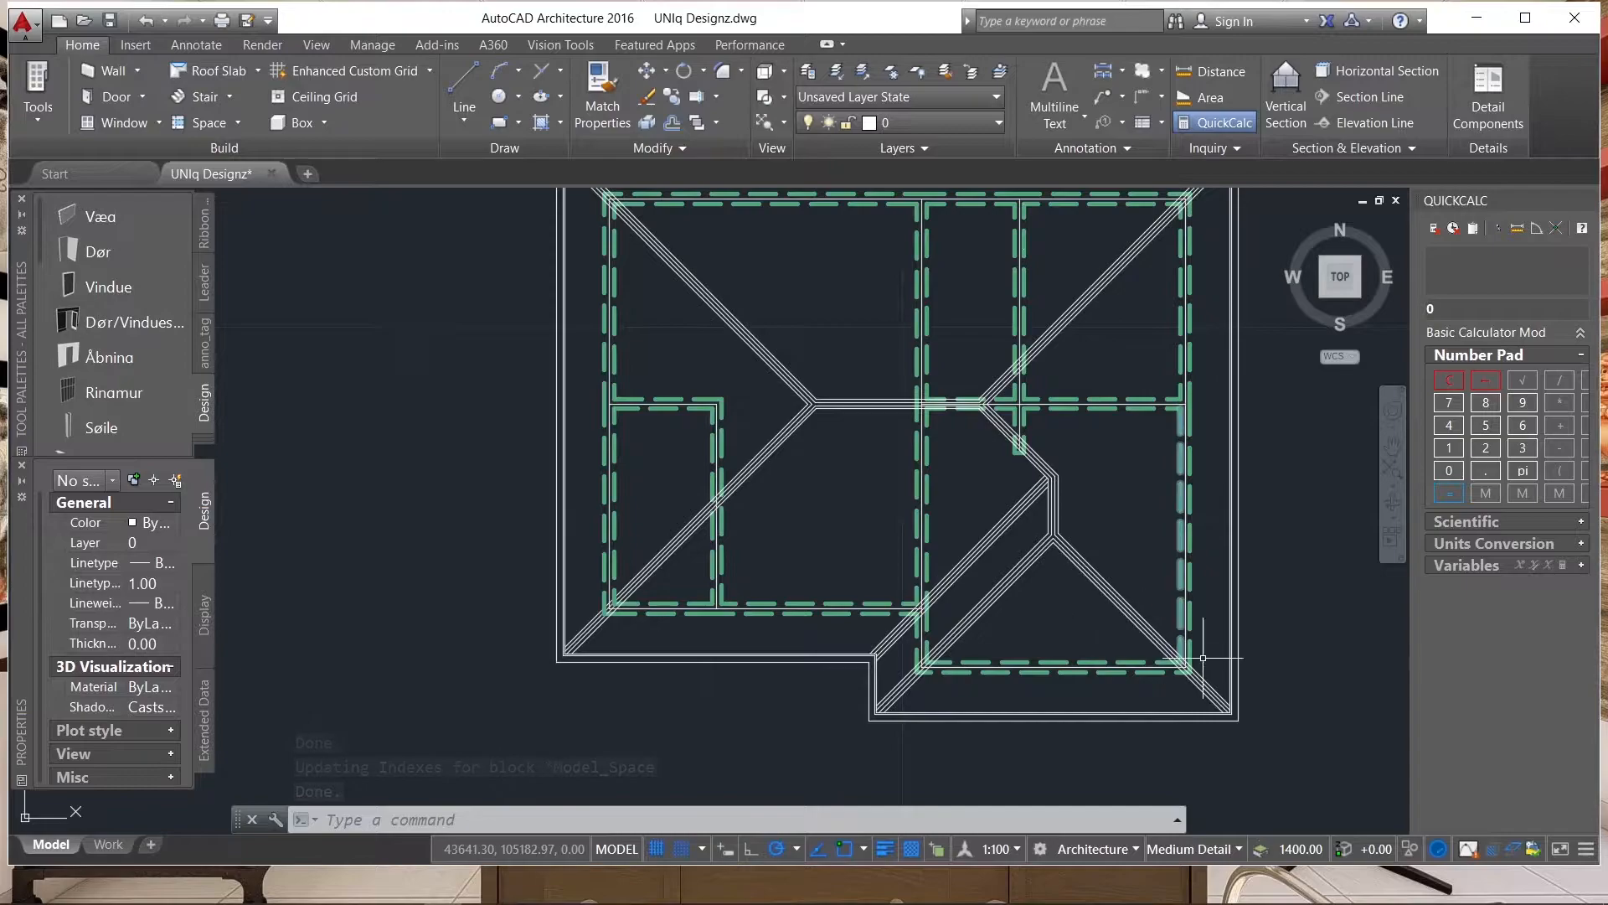
pyautogui.scroll(-4, 782, 531)
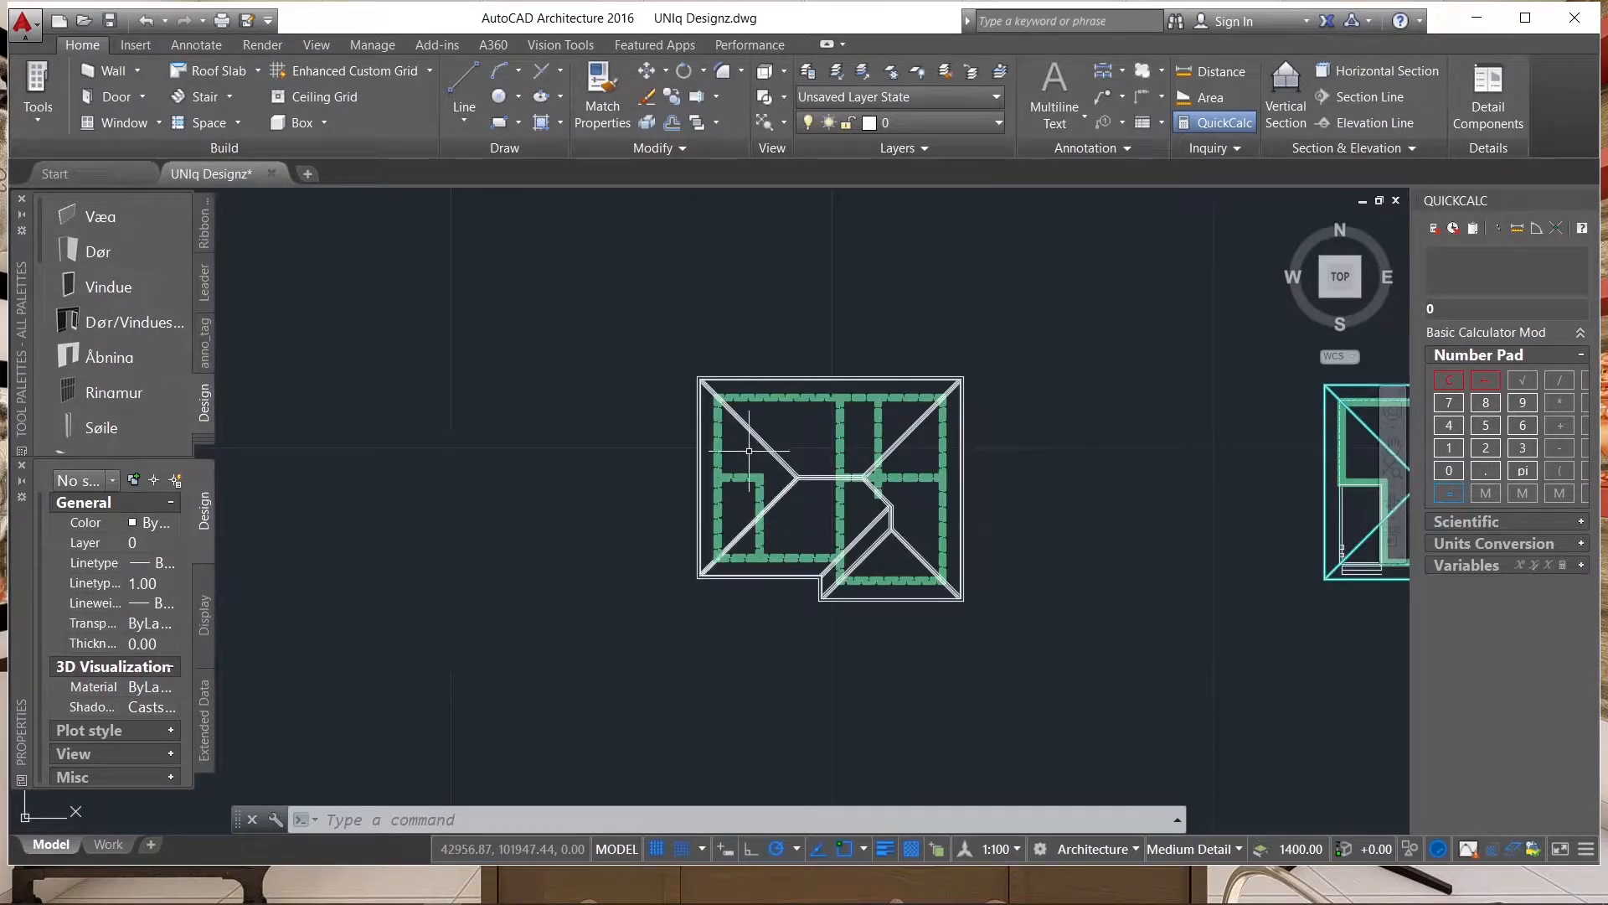
pyautogui.scroll(-2, 654, 421)
pyautogui.scroll(6, 872, 431)
pyautogui.scroll(-3, 905, 418)
# Copy the innermost vertical eave line on the roof's left side 1200 horizontally to the right.
pyautogui.scroll(6, 436, 301)
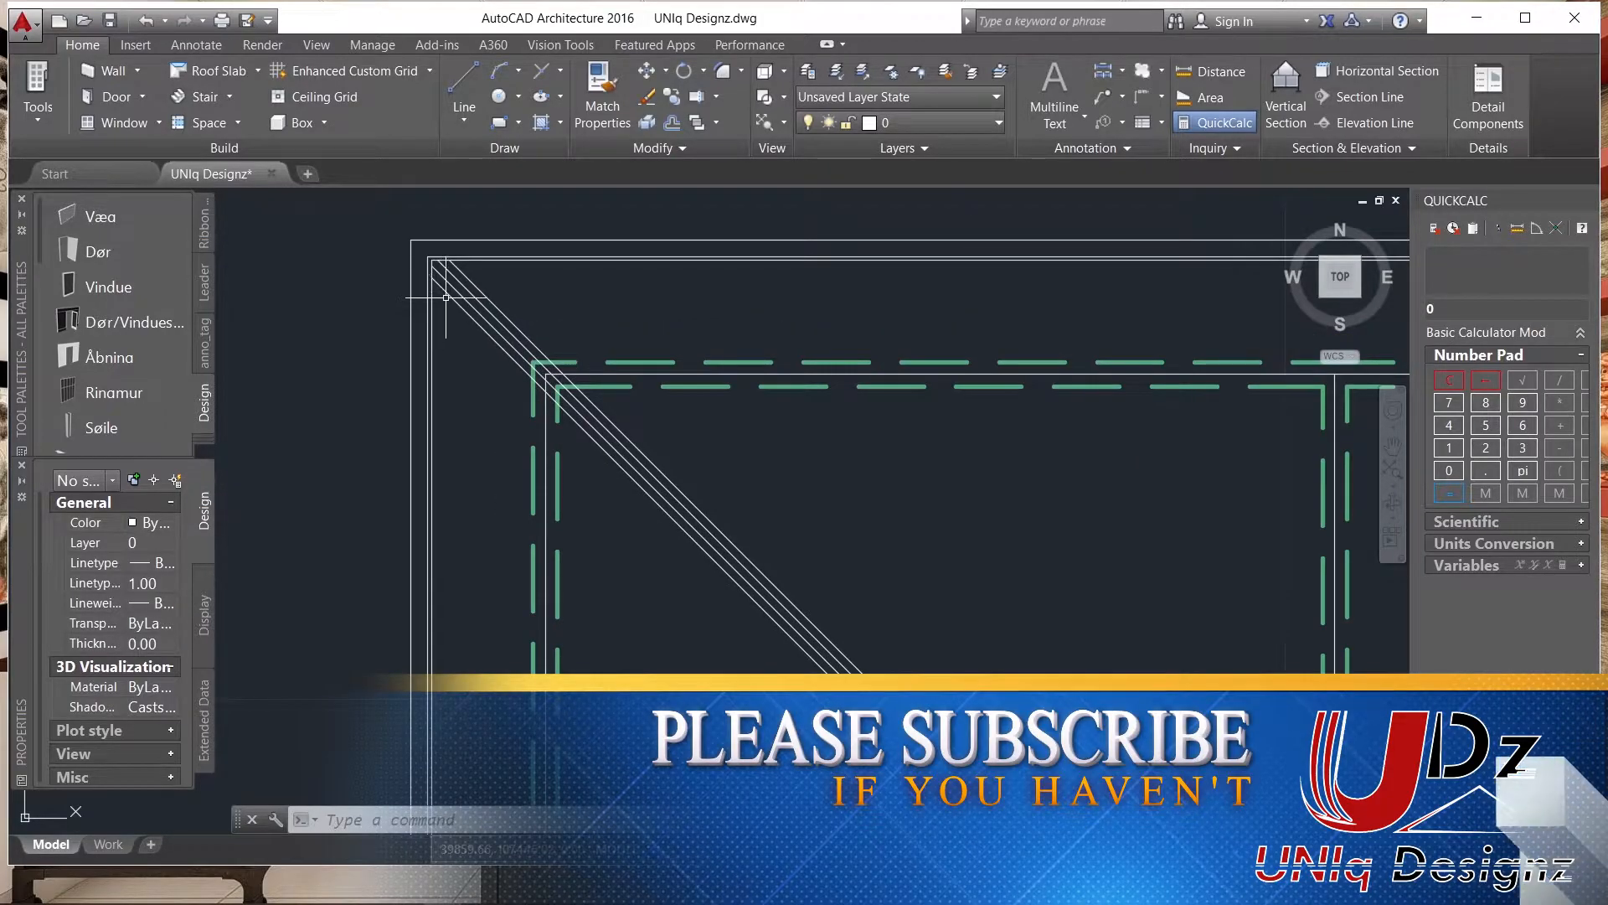
pyautogui.scroll(2, 431, 259)
pyautogui.scroll(2, 431, 259)
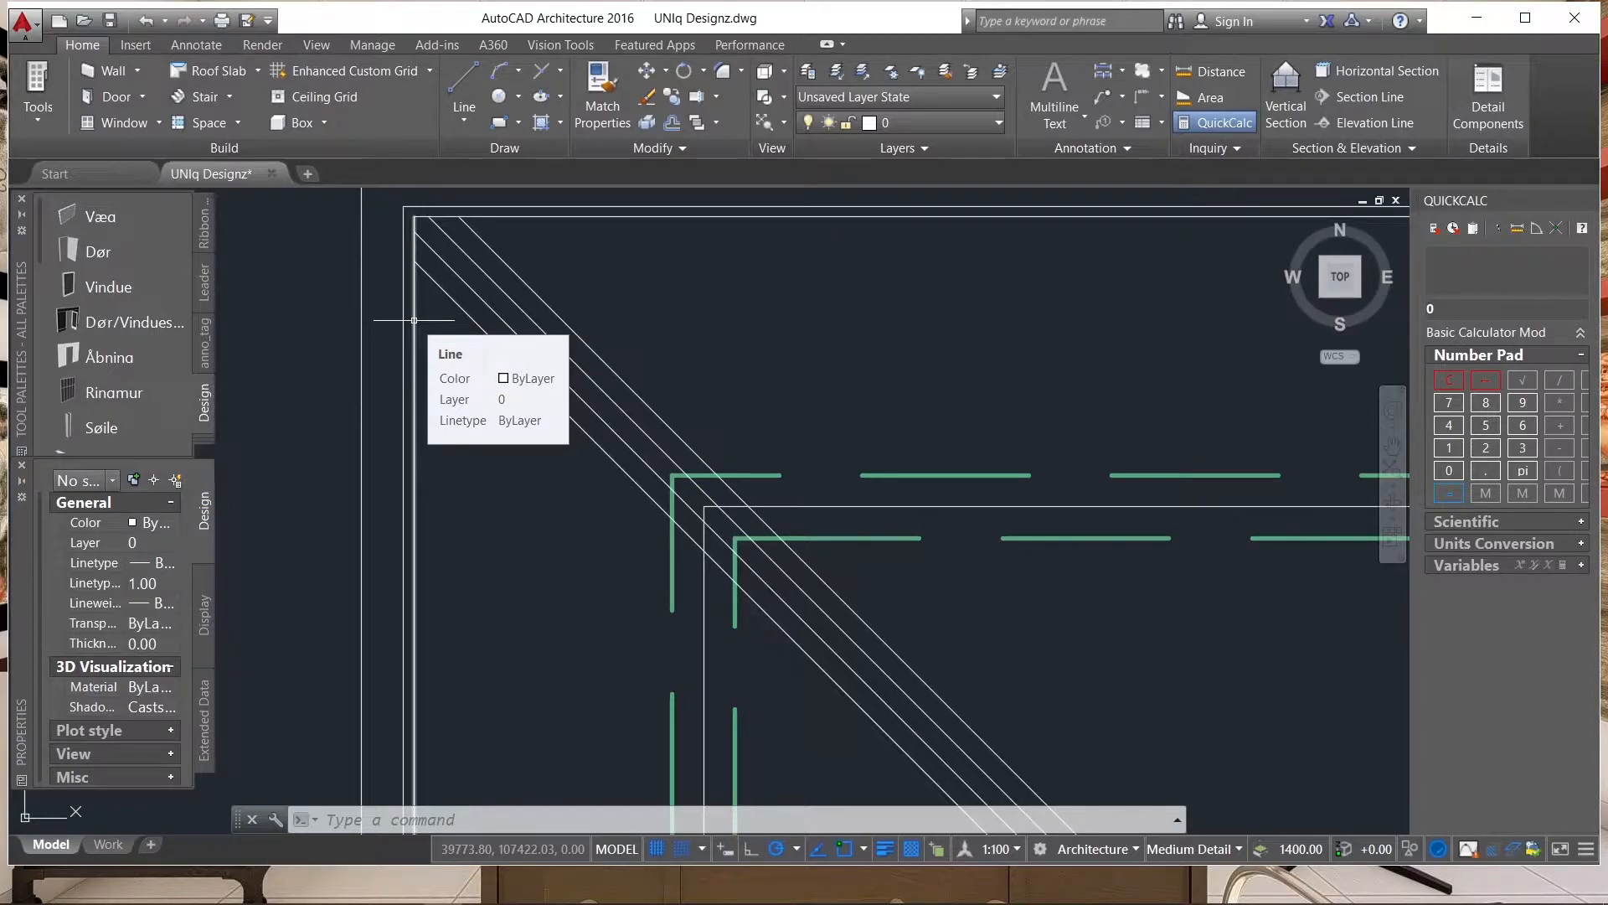
pyautogui.click(414, 320)
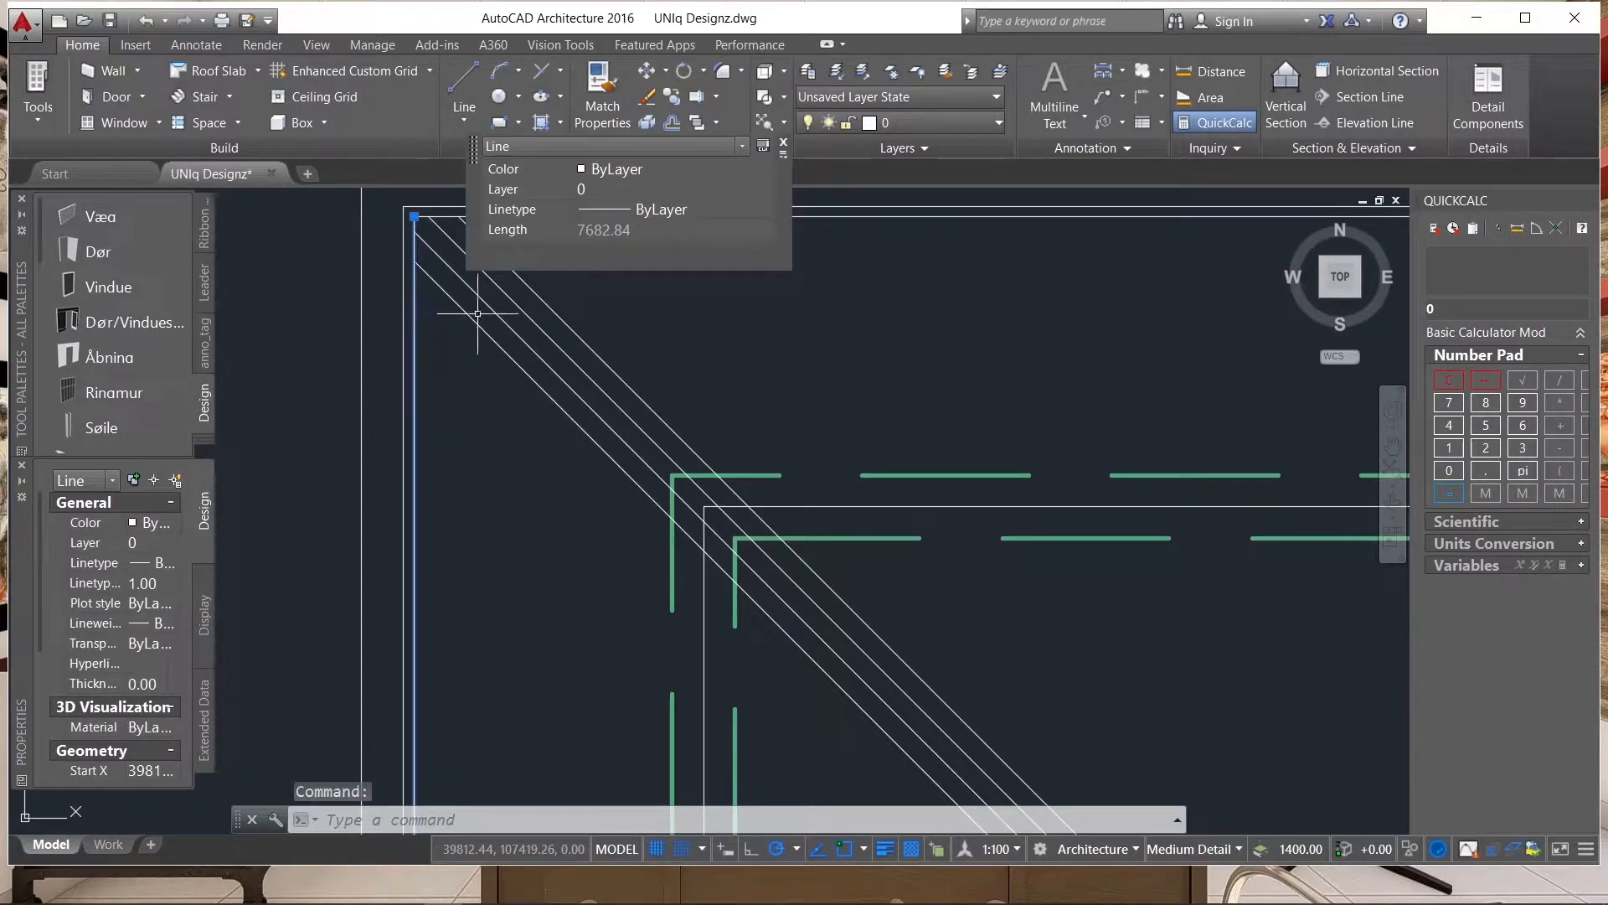
pyautogui.write('co')
pyautogui.press('Return')
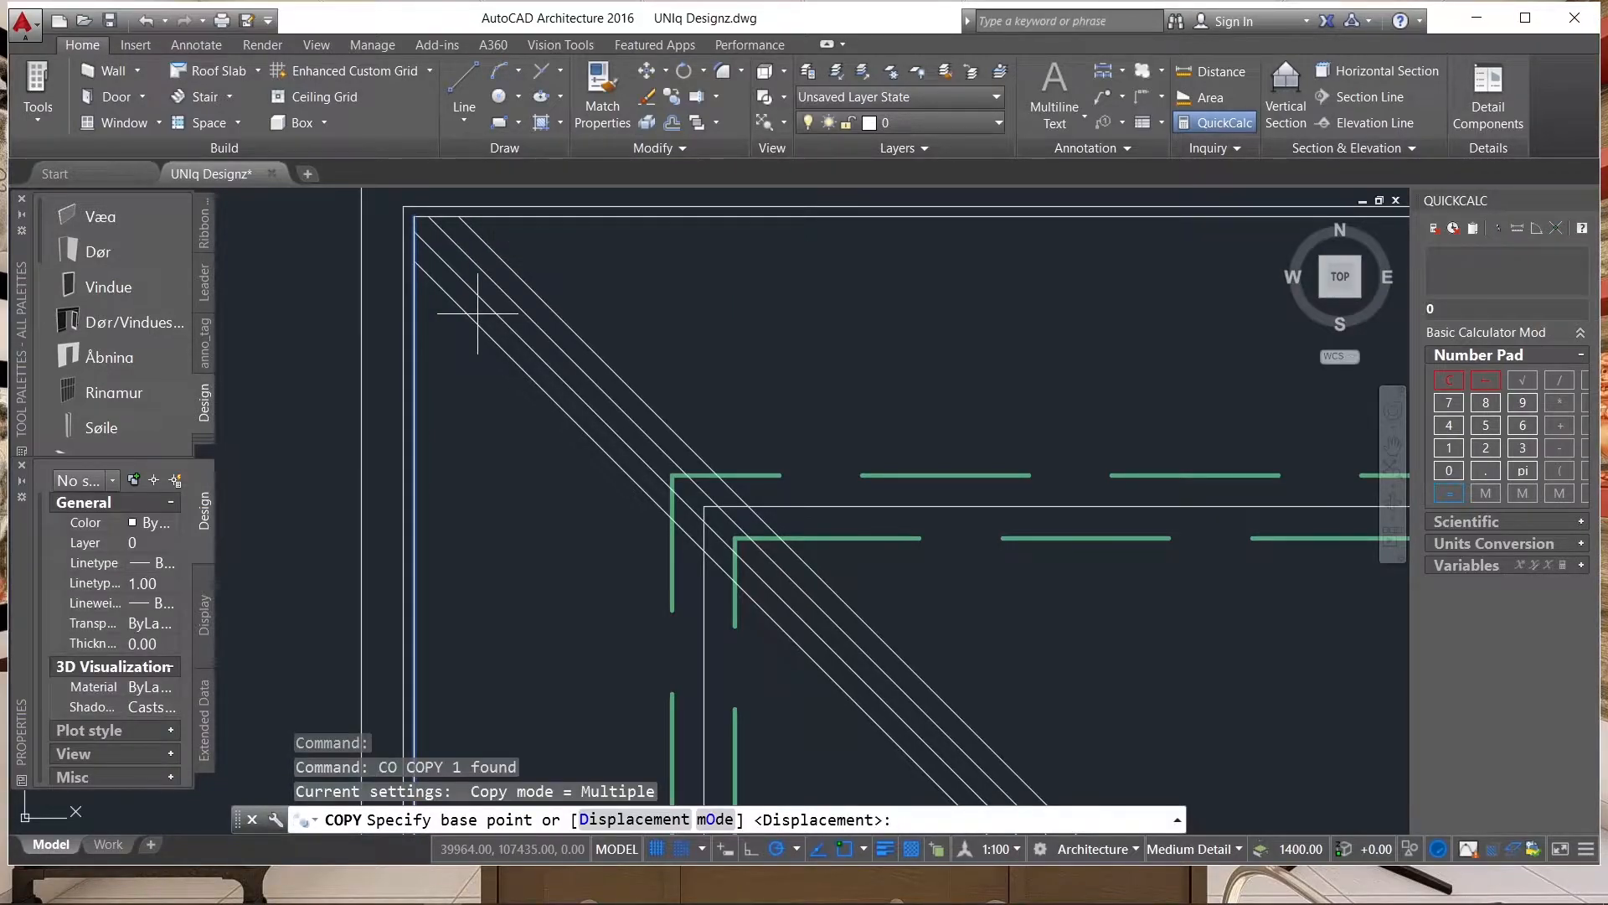
pyautogui.scroll(4, 405, 198)
pyautogui.scroll(-3, 385, 203)
pyautogui.scroll(-1, 676, 304)
pyautogui.click(294, 398)
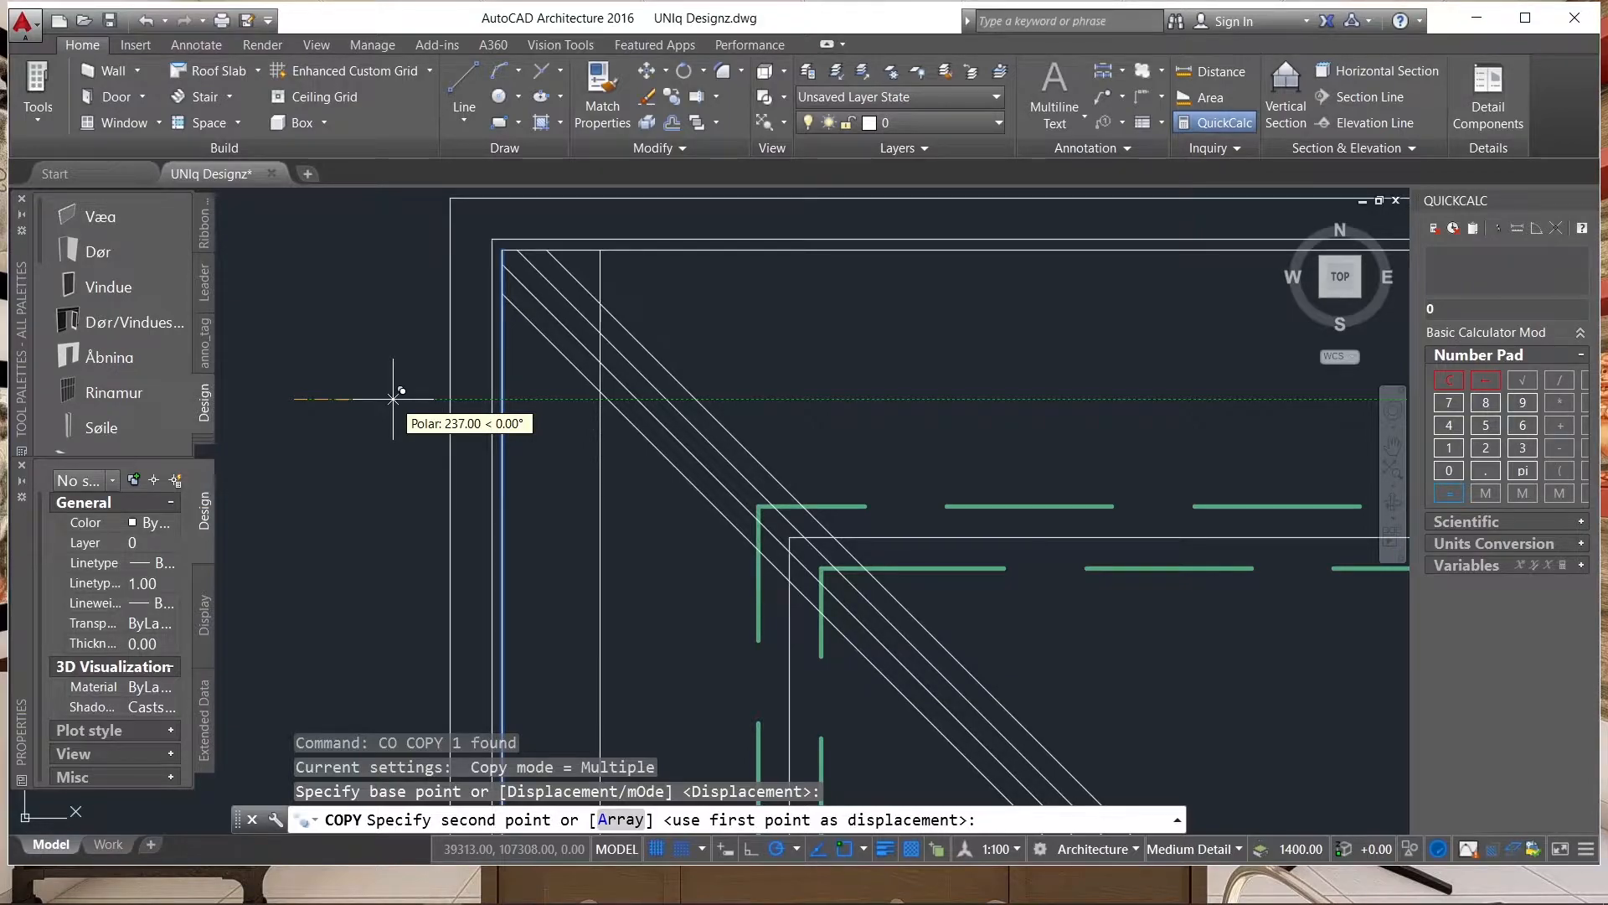
pyautogui.write('1200')
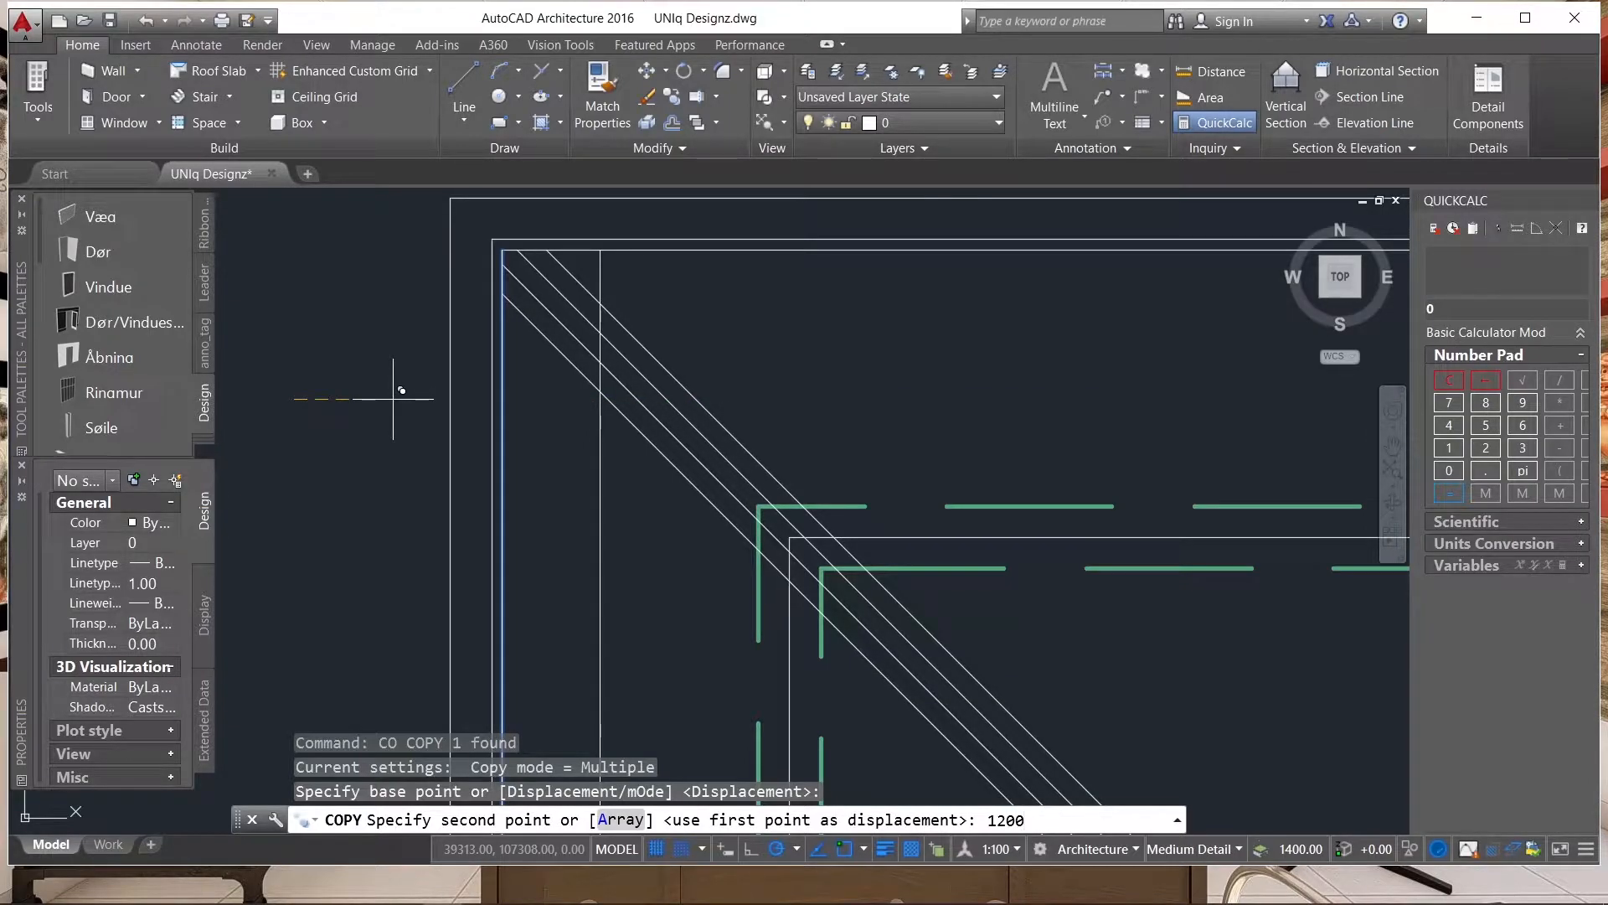
pyautogui.press('Return')
pyautogui.press('Escape')
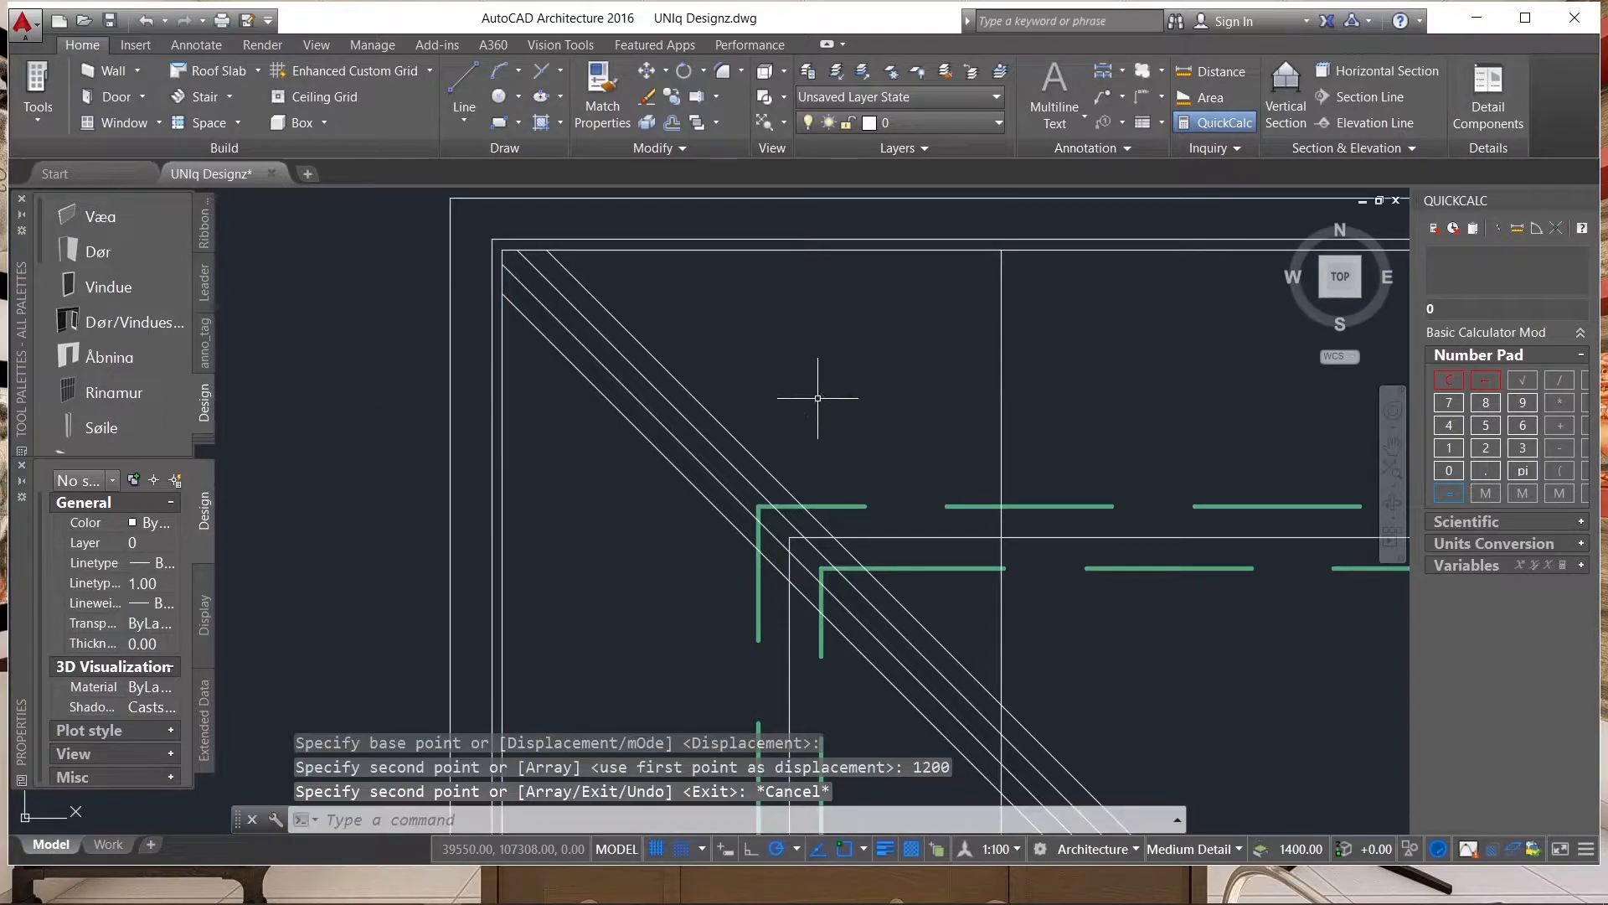
# Copy the vertical line inside the roof's left eave 50 horizontally to the right, forming a close pair.
pyautogui.moveTo(1091, 349); pyautogui.dragTo(997, 349, button='middle')
pyautogui.click(988, 349)
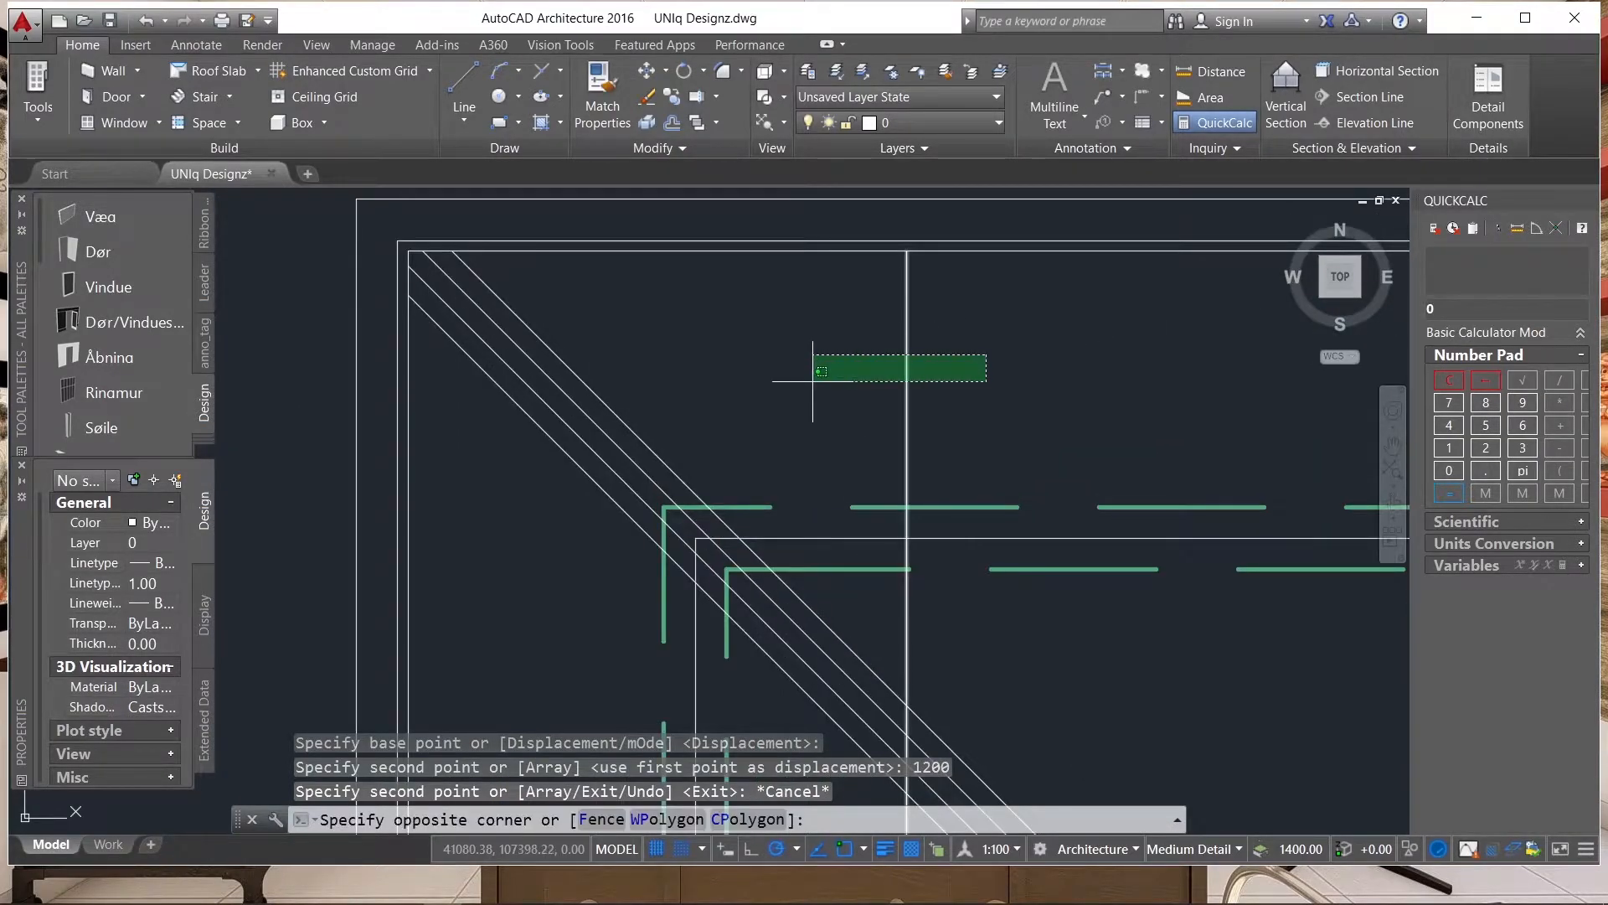
pyautogui.click(811, 379)
pyautogui.press('Return')
pyautogui.click(704, 366)
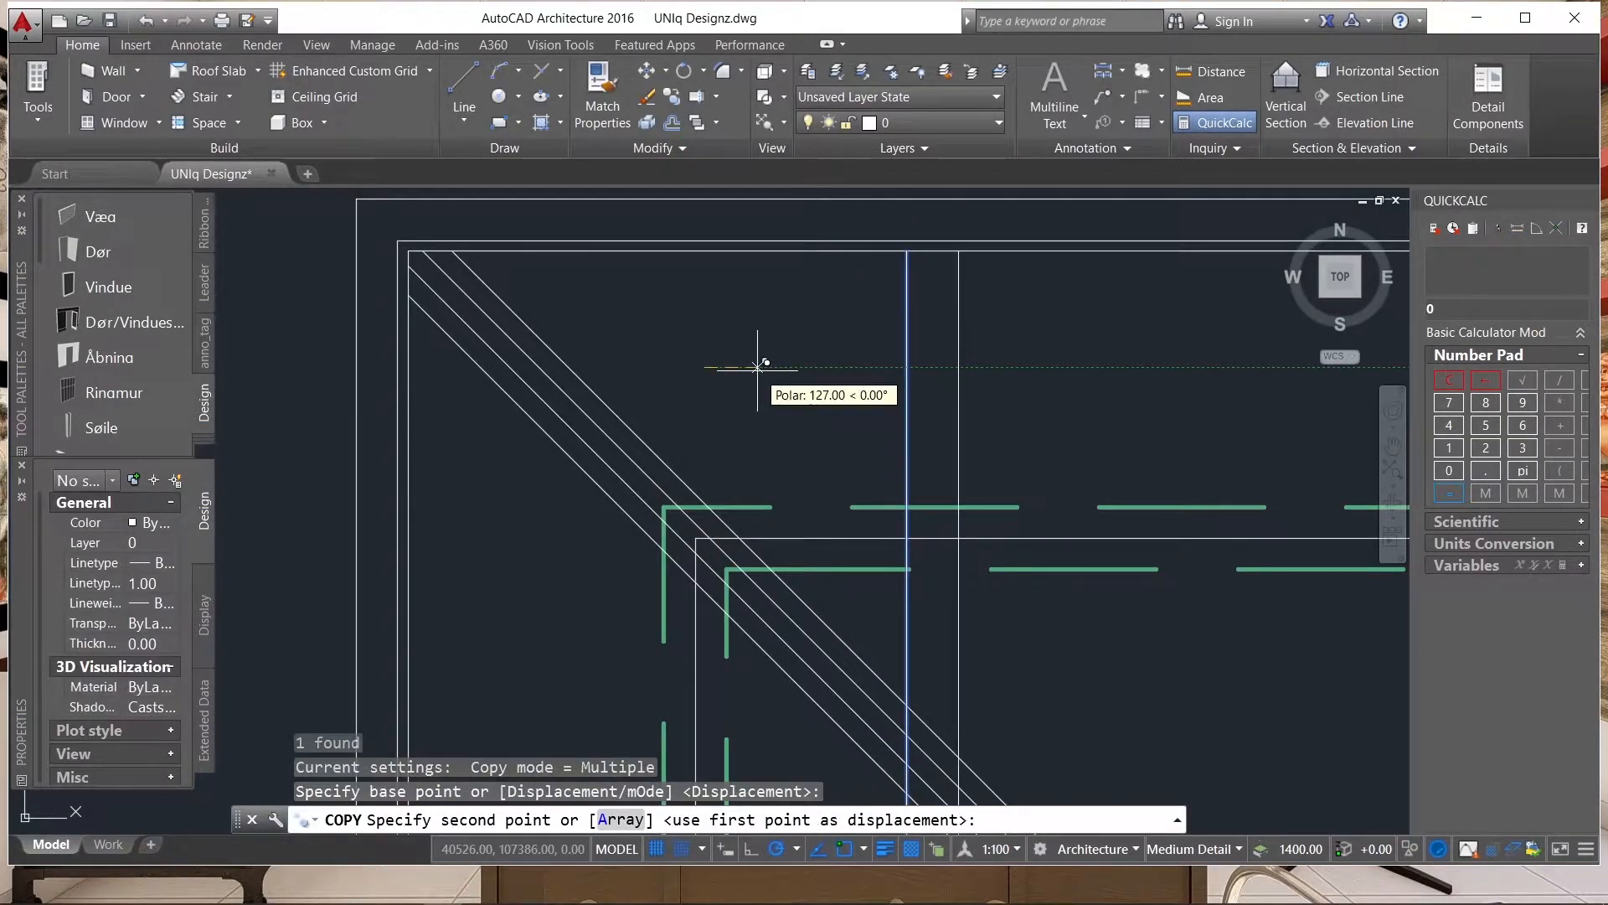
pyautogui.write('50')
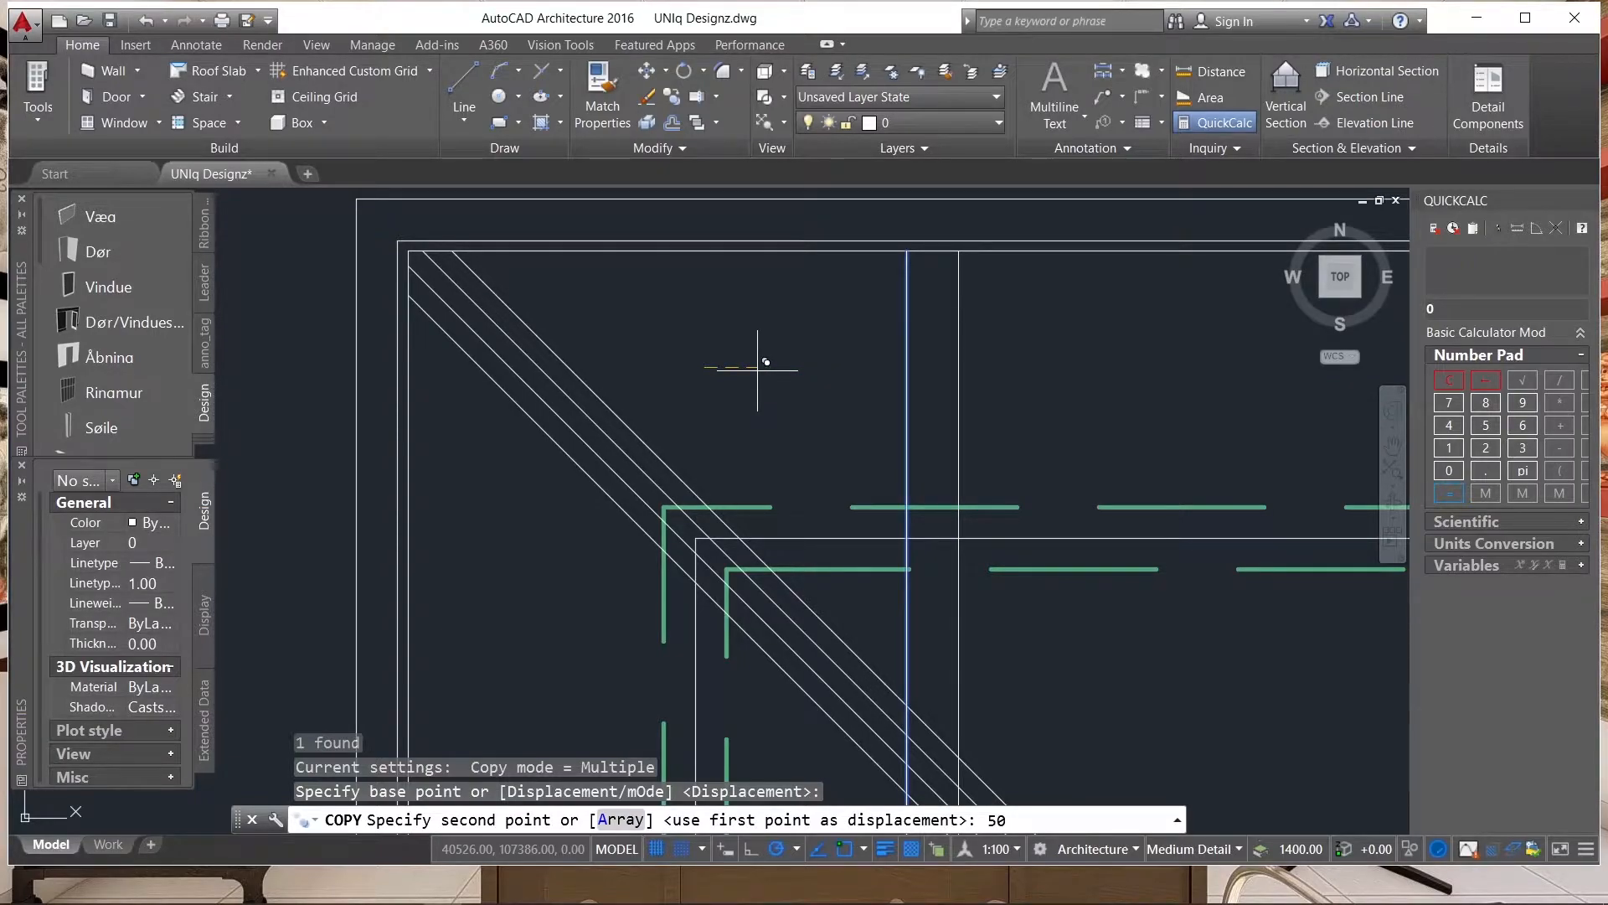
pyautogui.press('Return')
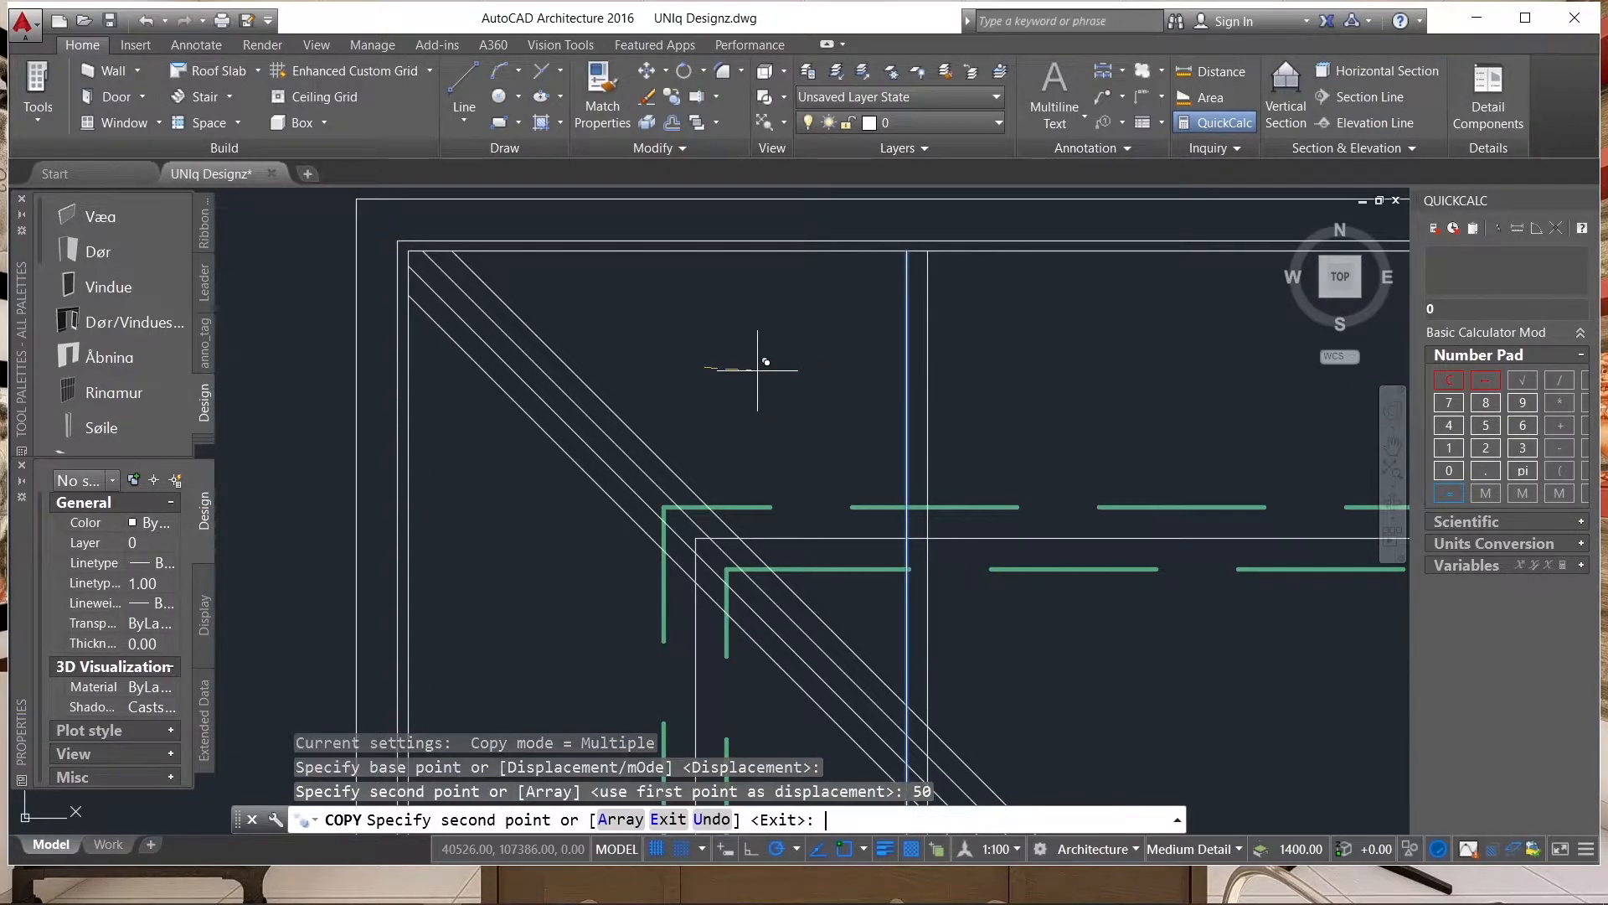
pyautogui.press('Escape')
pyautogui.scroll(-2, 736, 315)
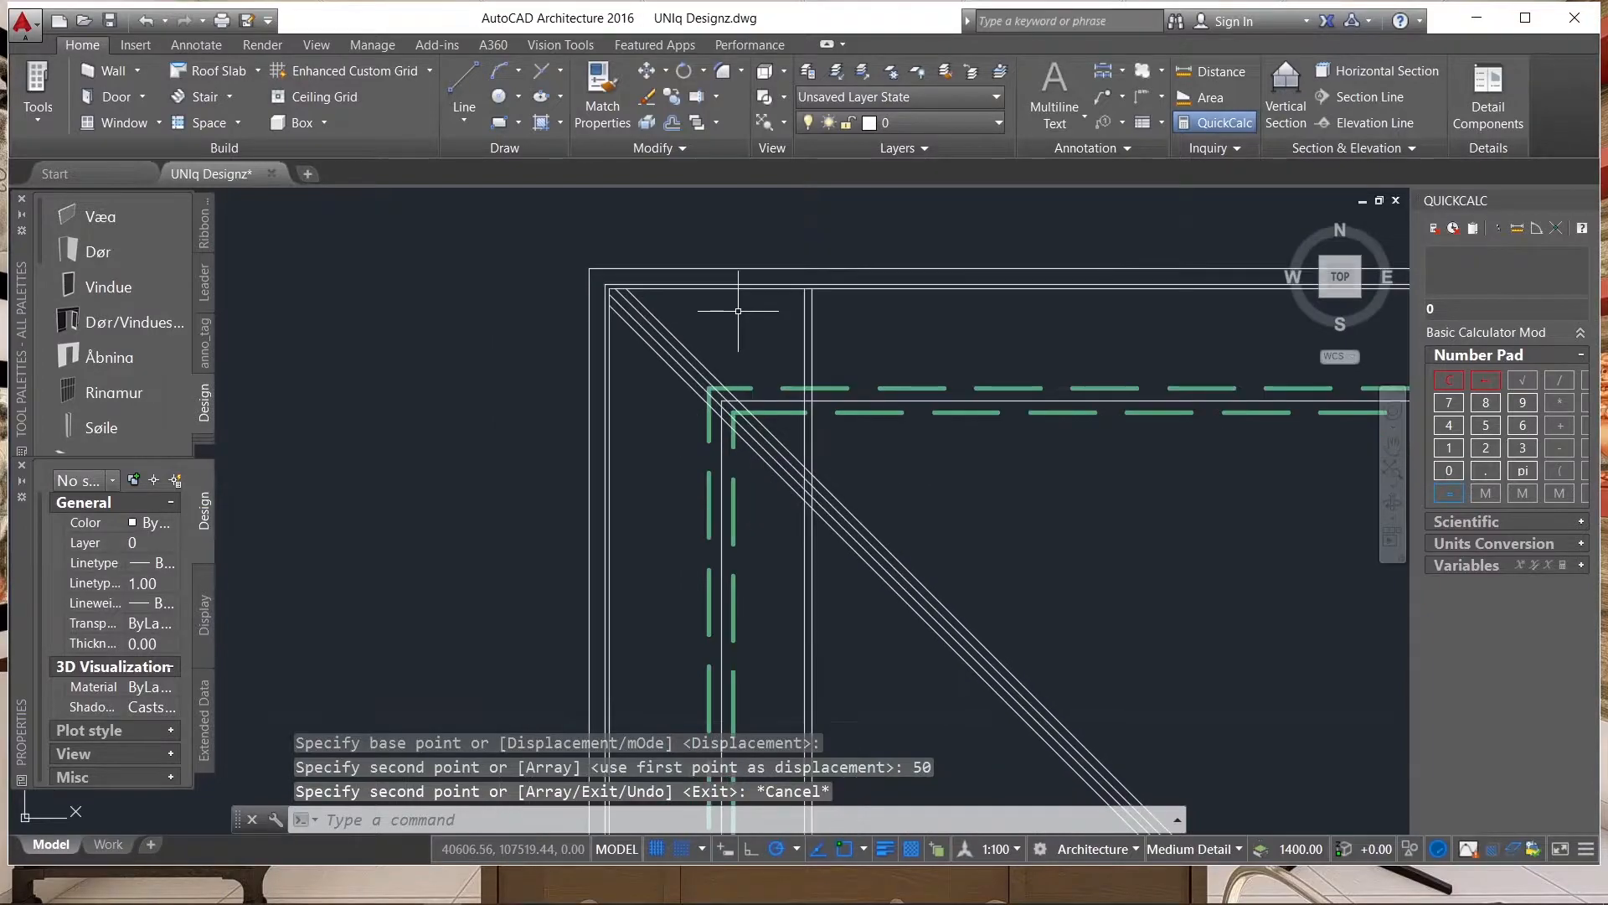
pyautogui.scroll(2, 804, 319)
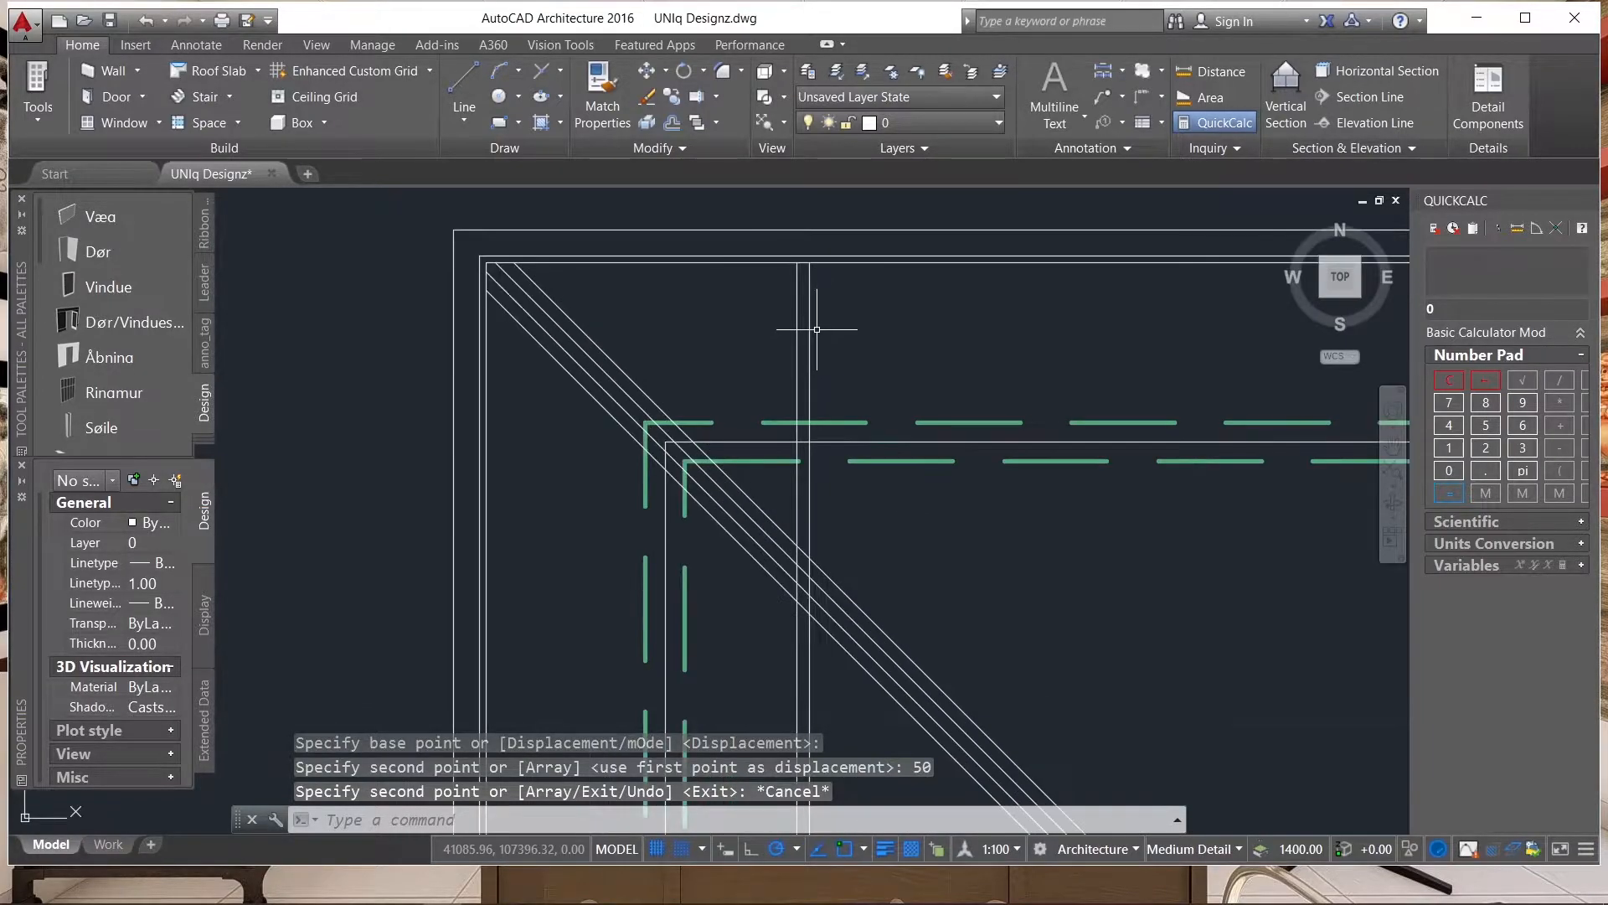
# Try to copy the pair of vertical lines 120 horizontally to the right.
pyautogui.click(836, 314)
pyautogui.click(726, 394)
pyautogui.scroll(-6, 742, 342)
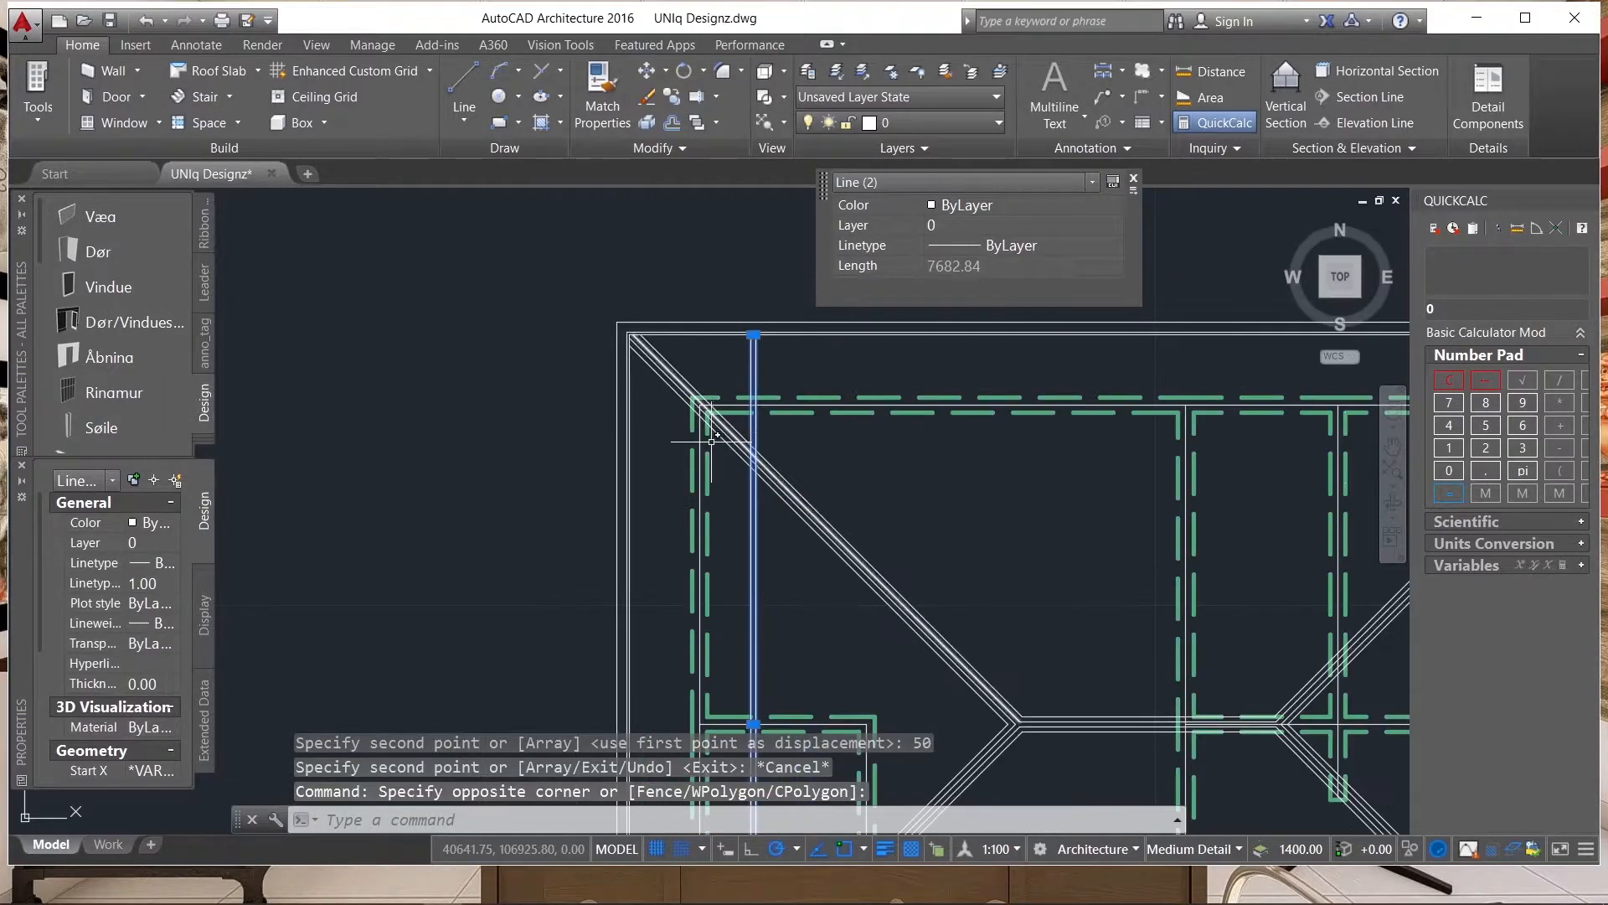
pyautogui.scroll(4, 755, 381)
pyautogui.scroll(4, 696, 369)
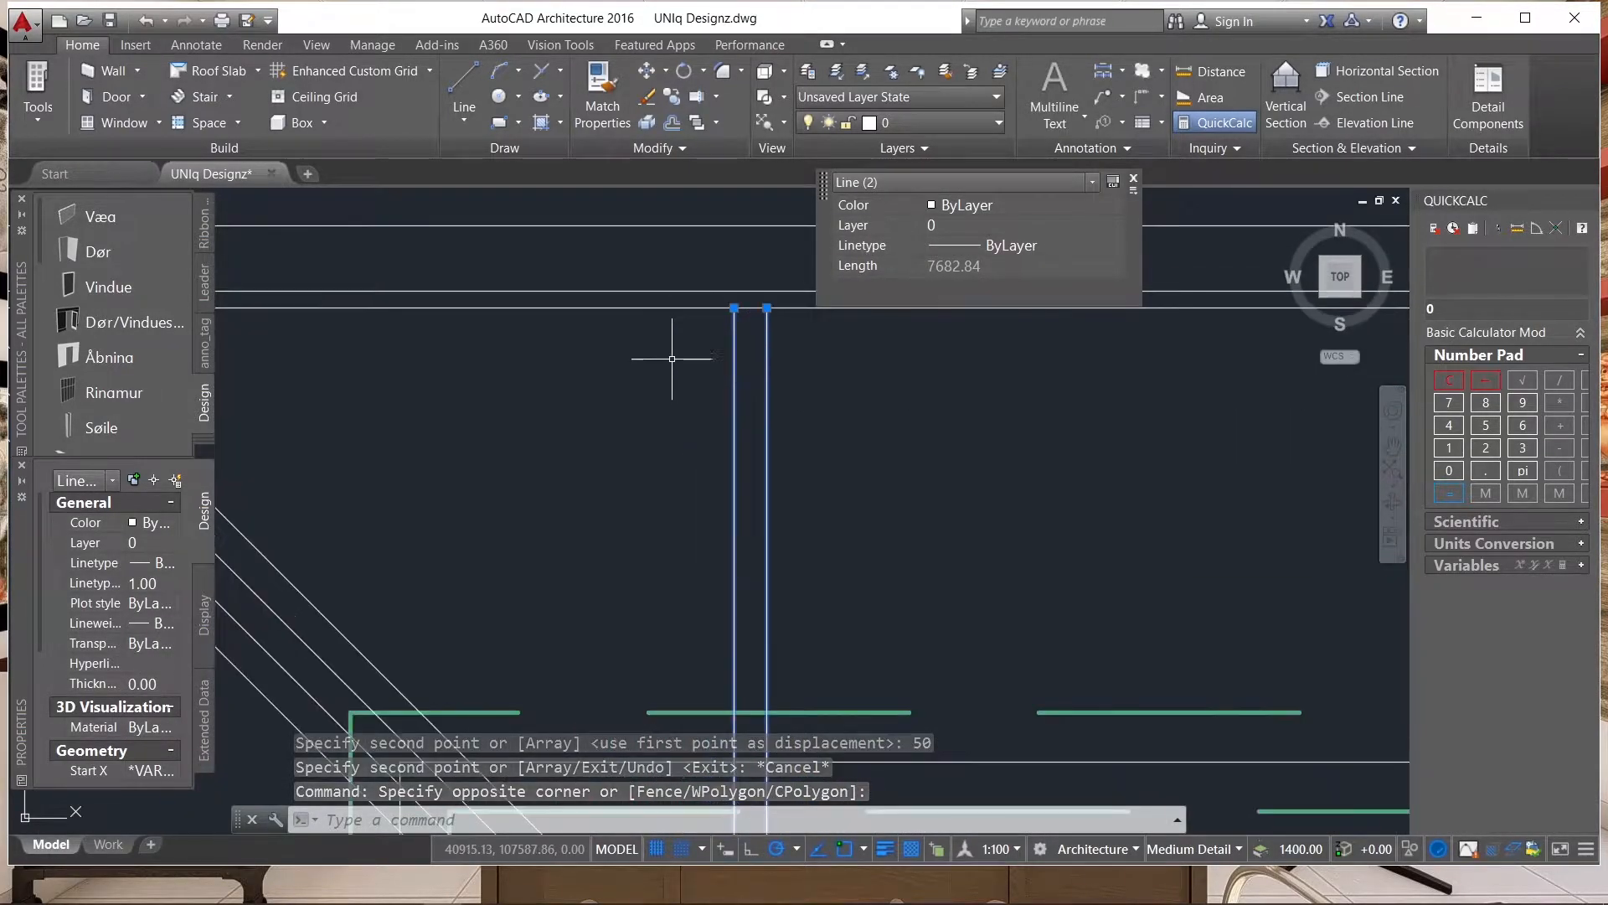
pyautogui.scroll(-5, 683, 356)
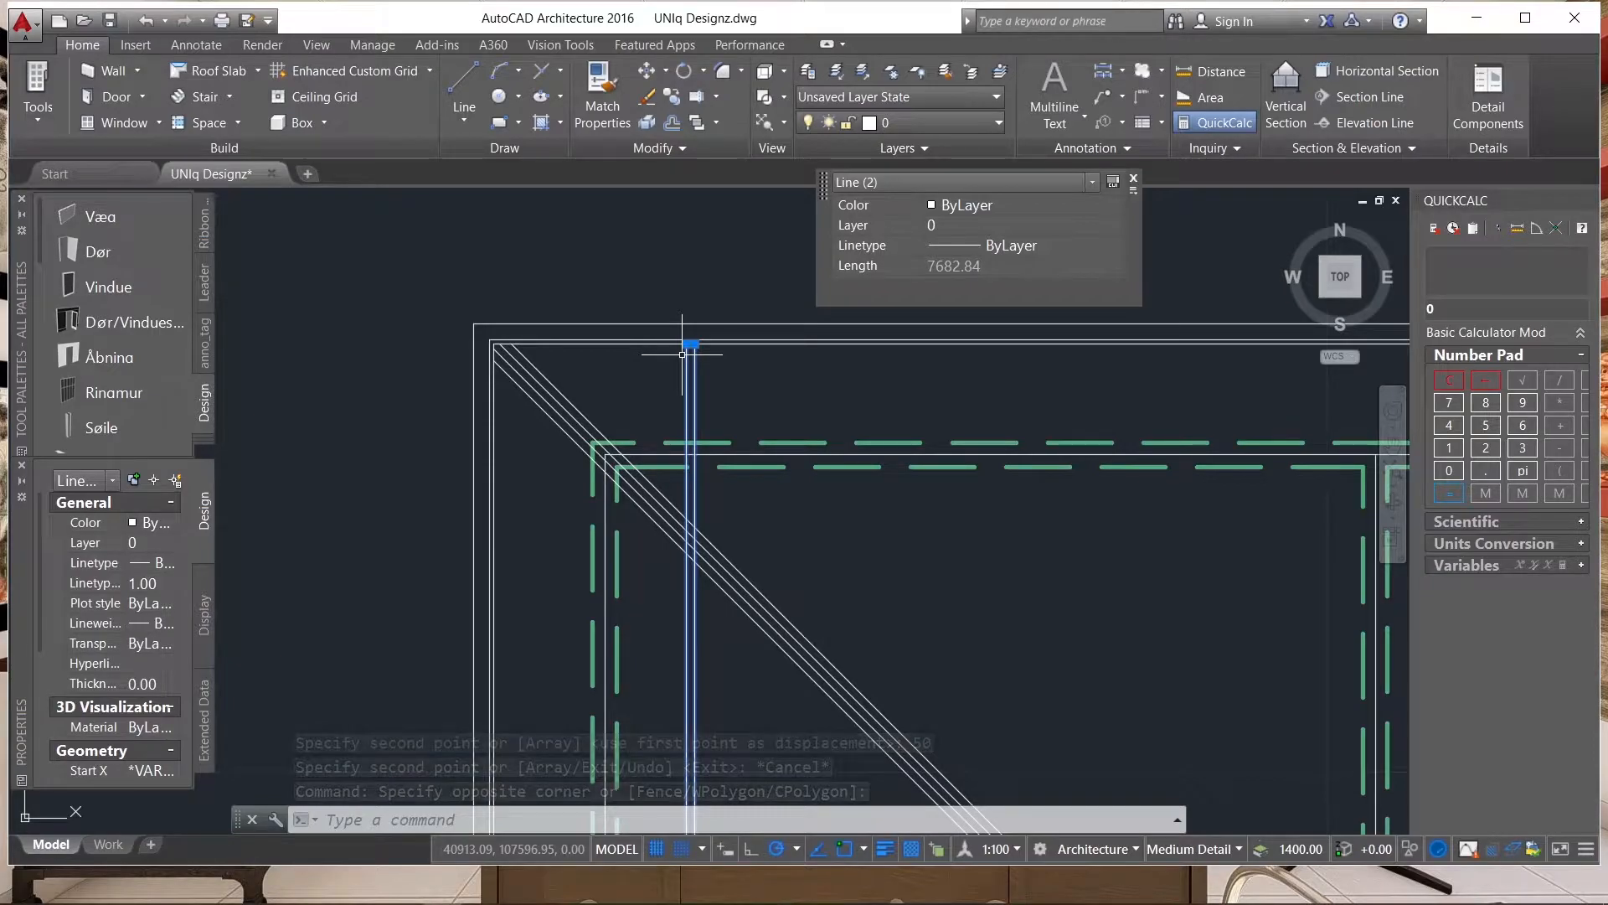
pyautogui.write('copy')
pyautogui.press('Return')
pyautogui.scroll(2, 687, 330)
pyautogui.scroll(2, 637, 377)
pyautogui.click(566, 322)
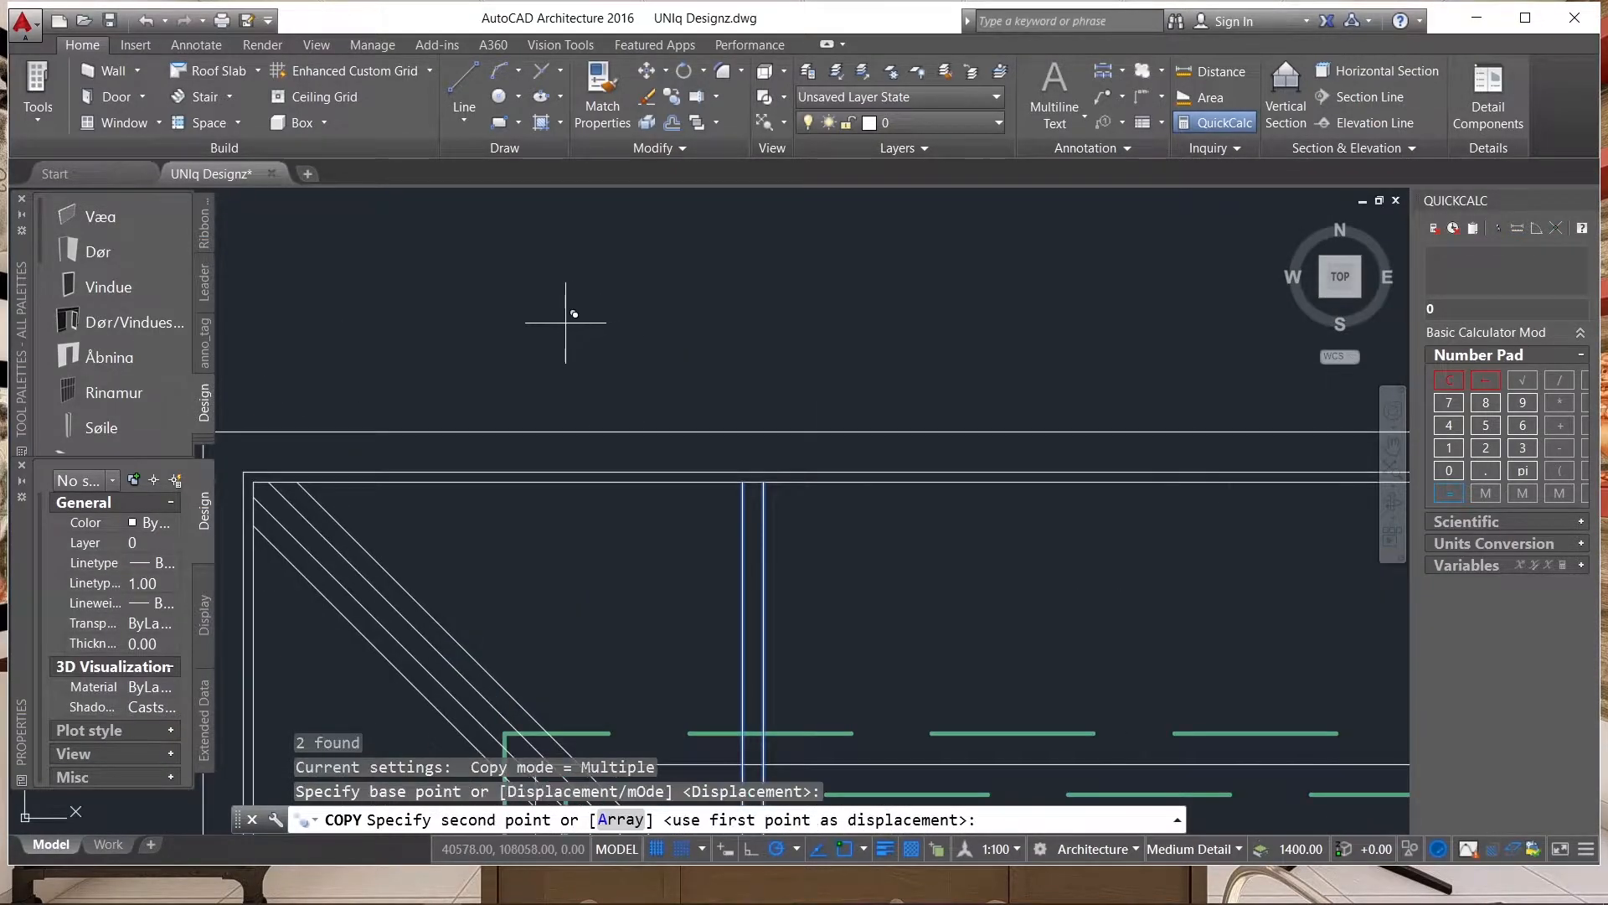
pyautogui.write('12')
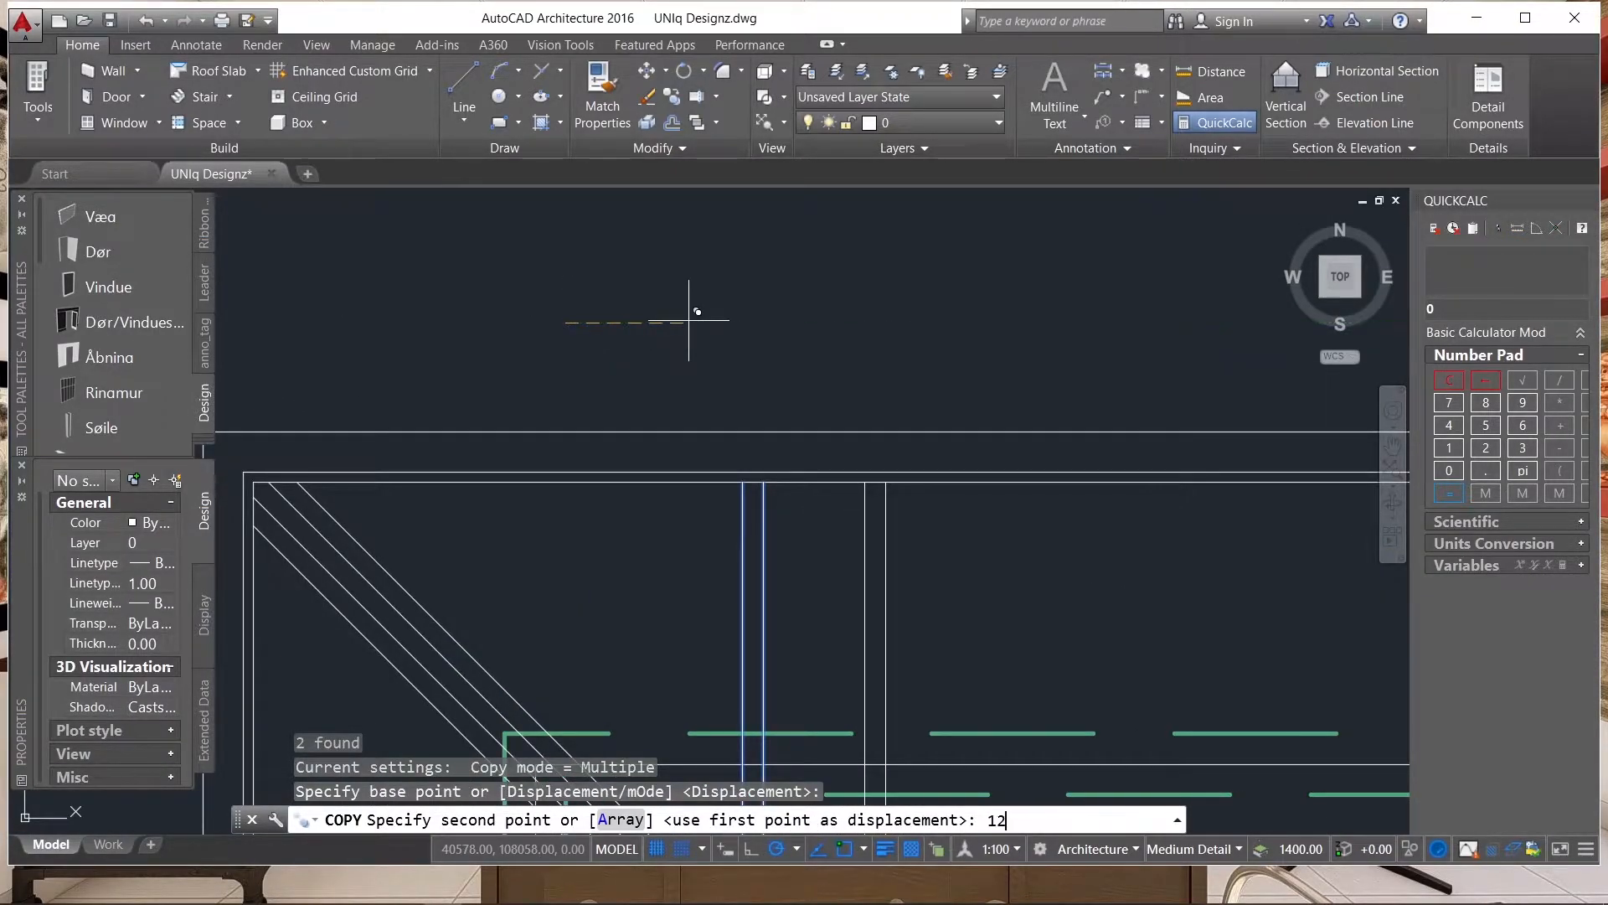
pyautogui.write('0')
pyautogui.press('Return')
pyautogui.press('Return')
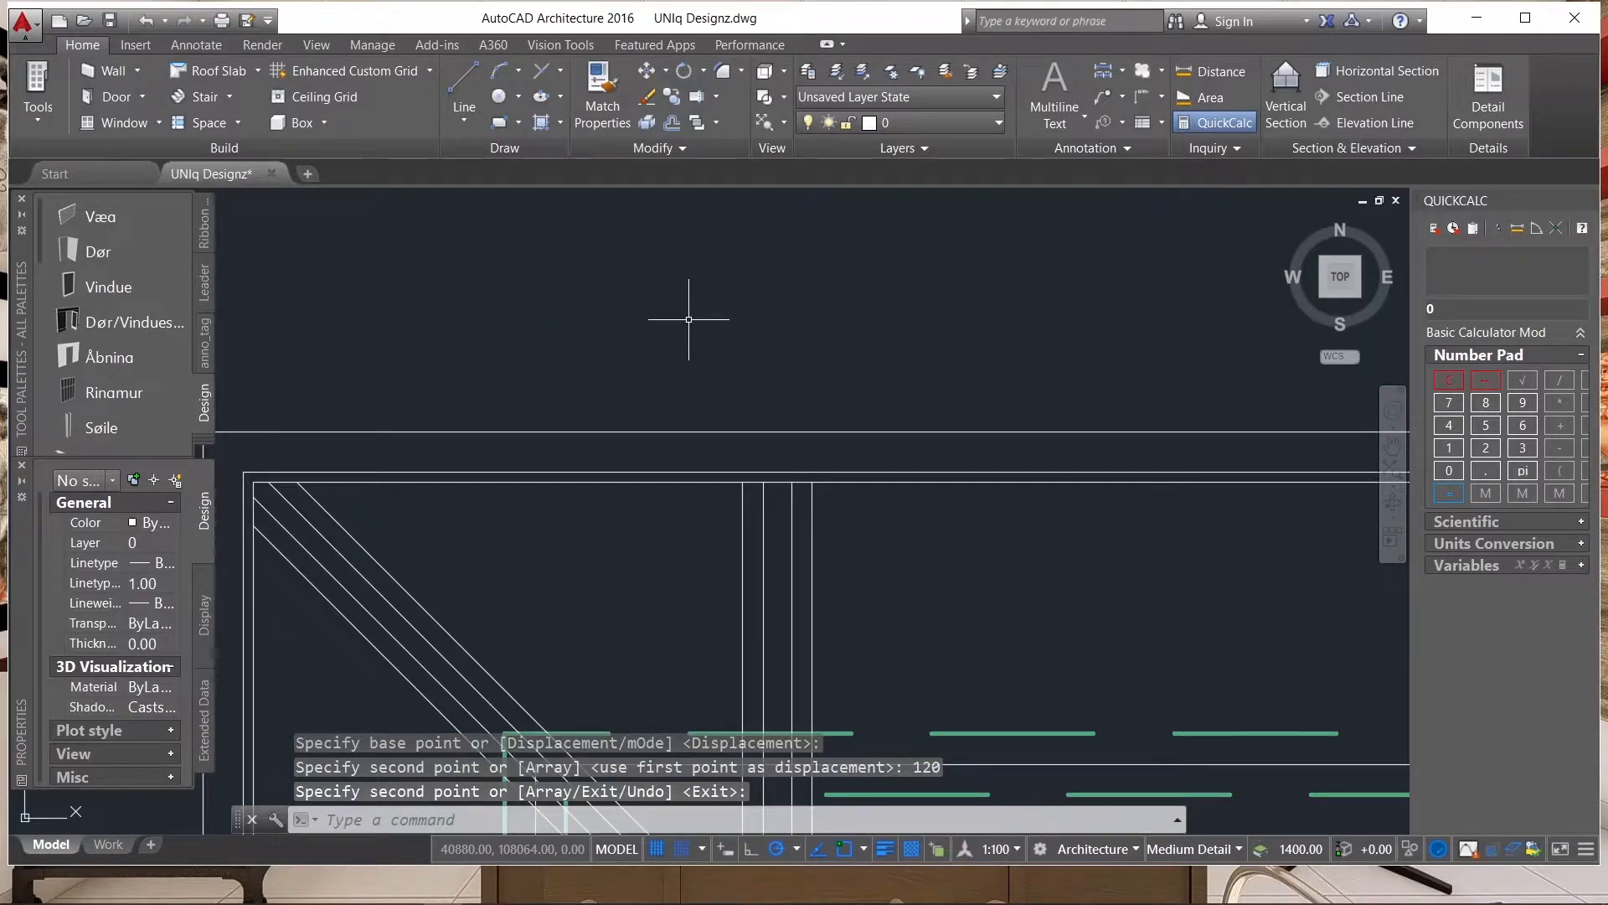
# Undo the 120 copy of the vertical line pair.
pyautogui.hotkey('ctrl', 'z')
pyautogui.click(707, 361)
pyautogui.click(664, 367)
pyautogui.hotkey('ctrl', 'z')
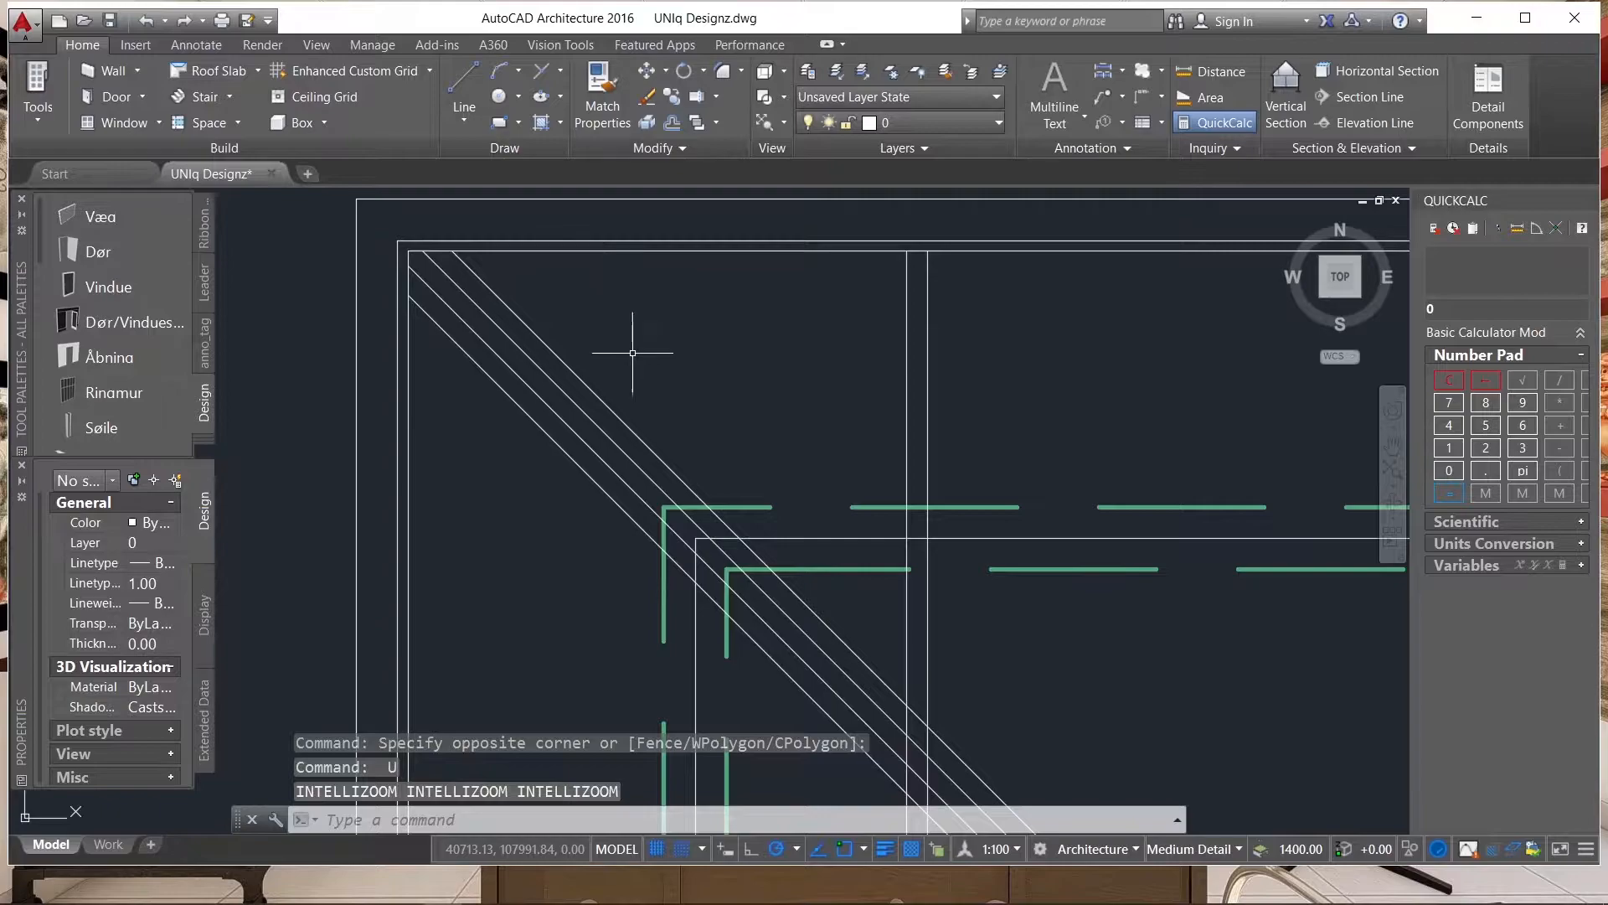
# Copy the pair of vertical lines 1200 horizontally to the right.
pyautogui.click(945, 334)
pyautogui.click(819, 369)
pyautogui.write('co')
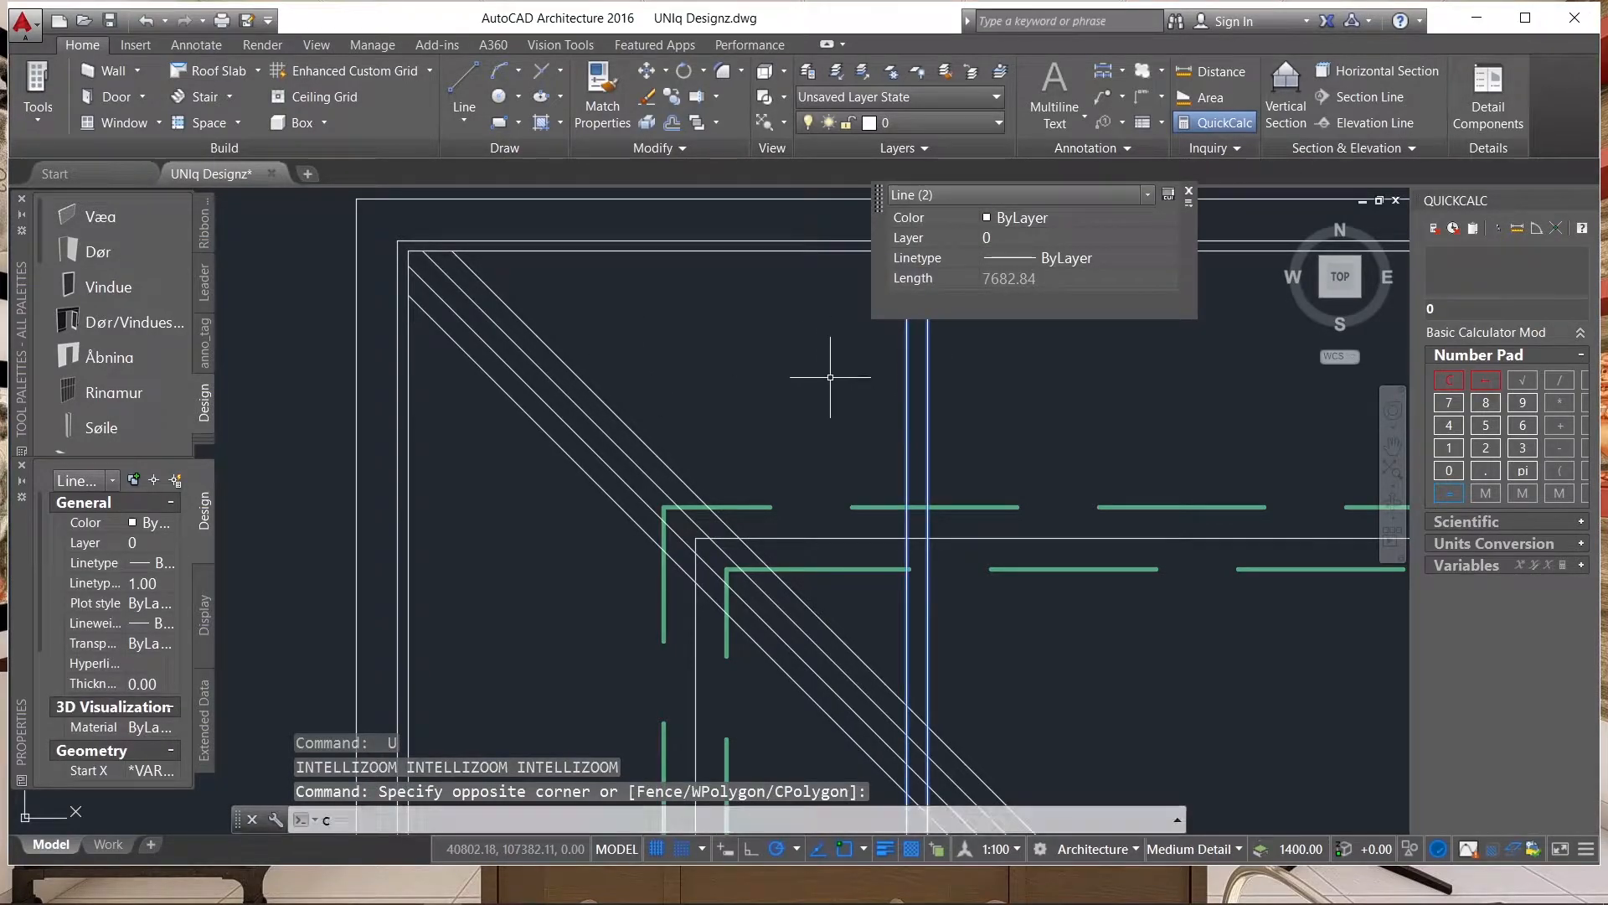
pyautogui.press('Return')
pyautogui.scroll(-3, 799, 423)
pyautogui.scroll(4, 788, 394)
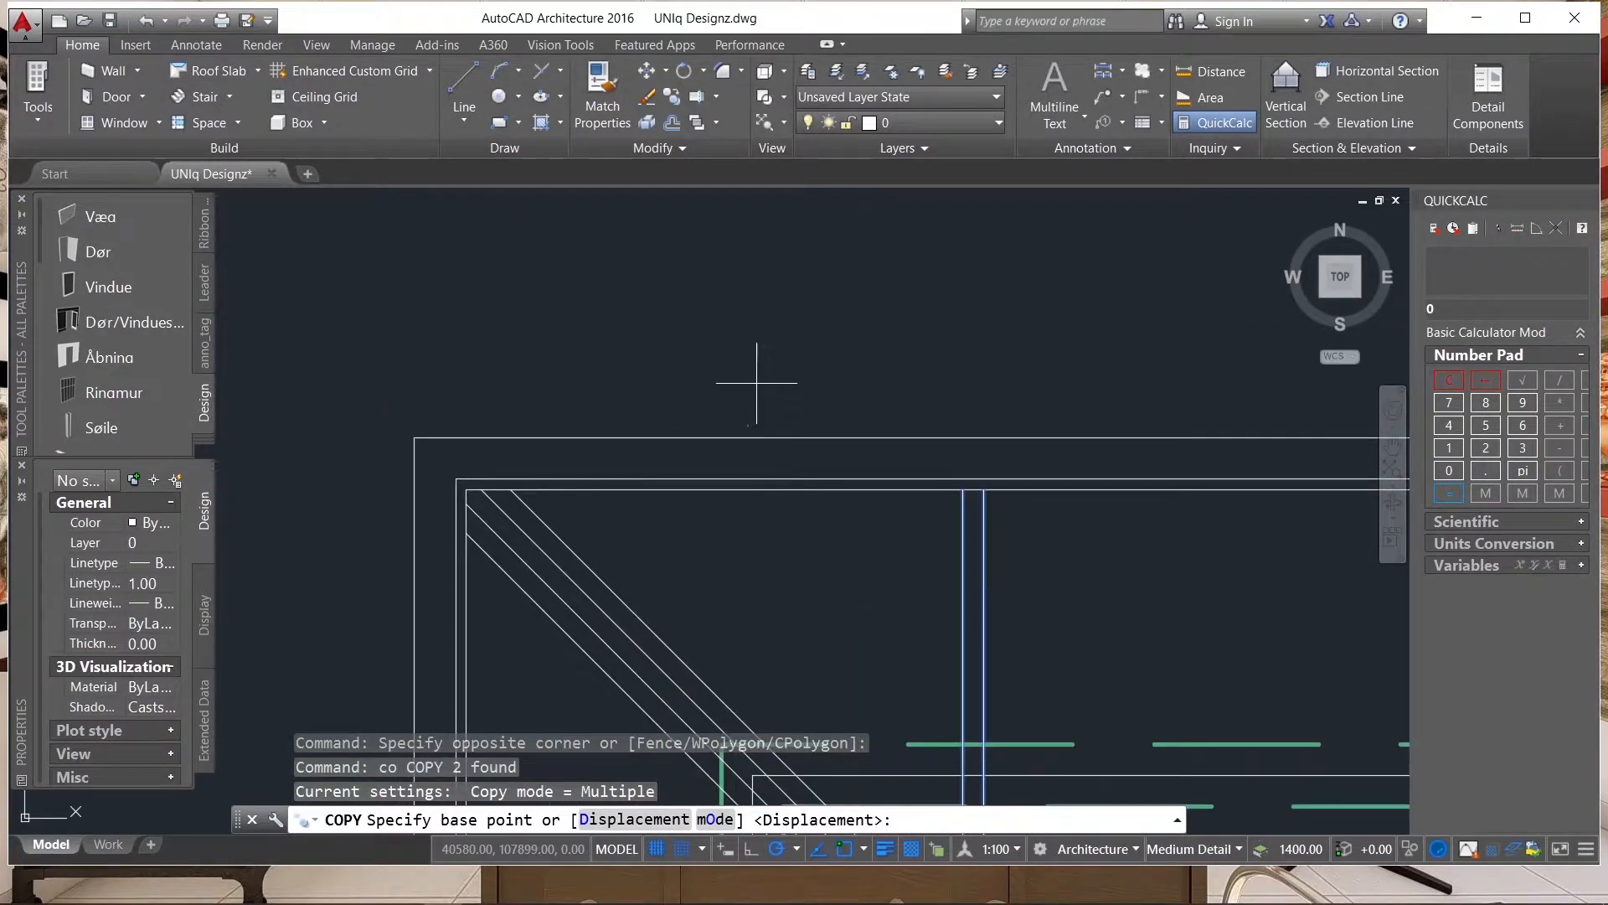
pyautogui.click(761, 381)
pyautogui.write('12')
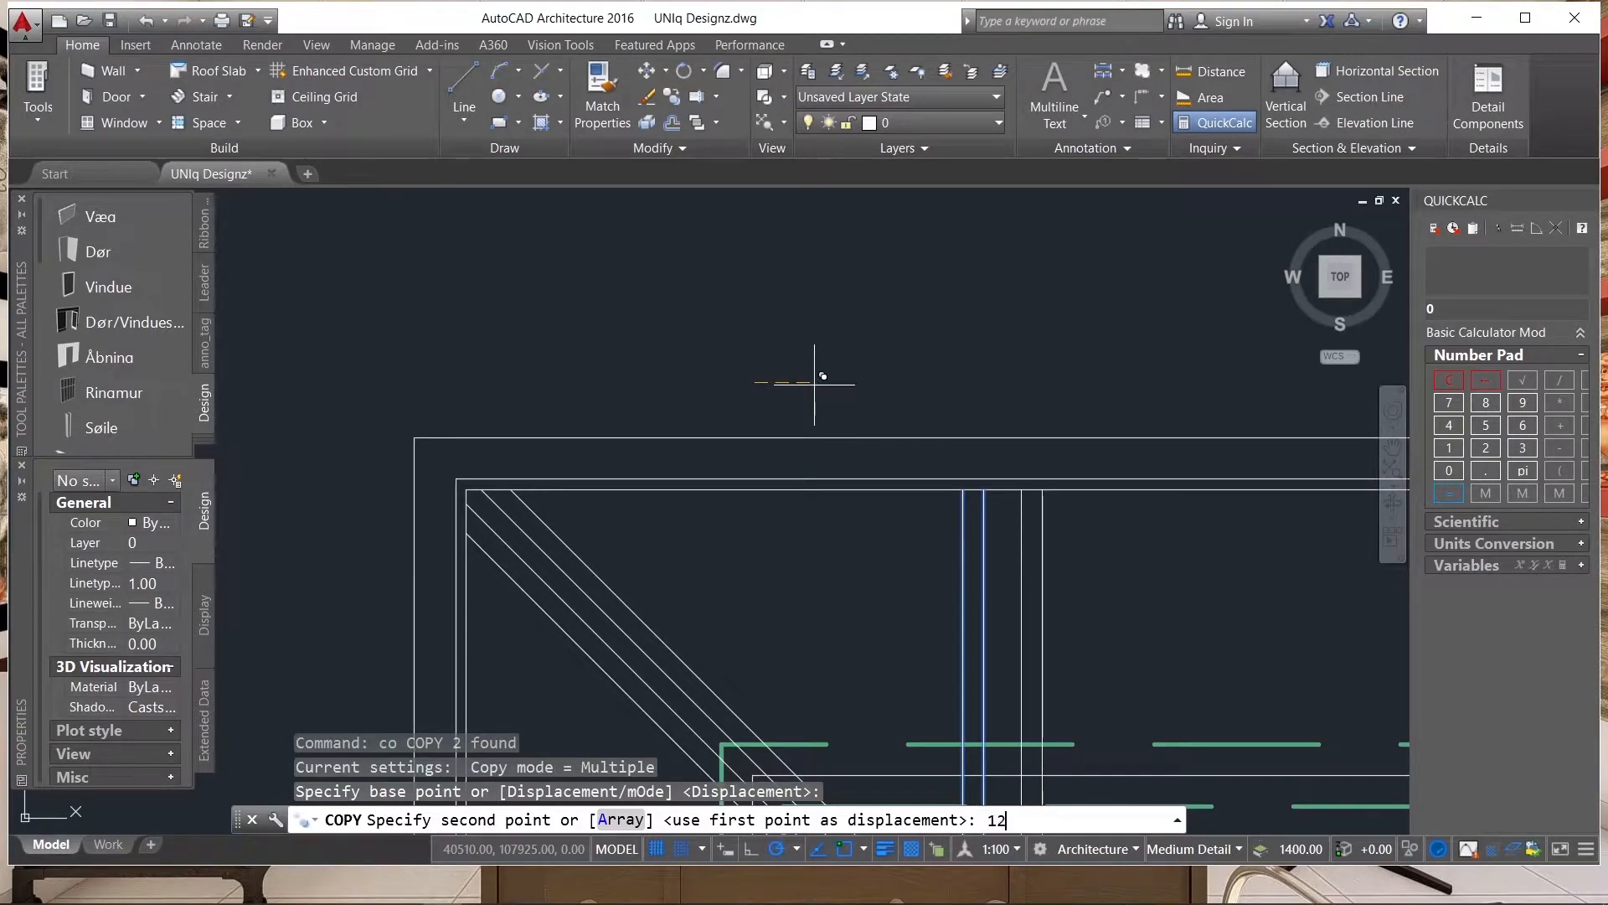
pyautogui.write('00')
pyautogui.press('Return')
pyautogui.scroll(-3, 772, 377)
pyautogui.press('Escape')
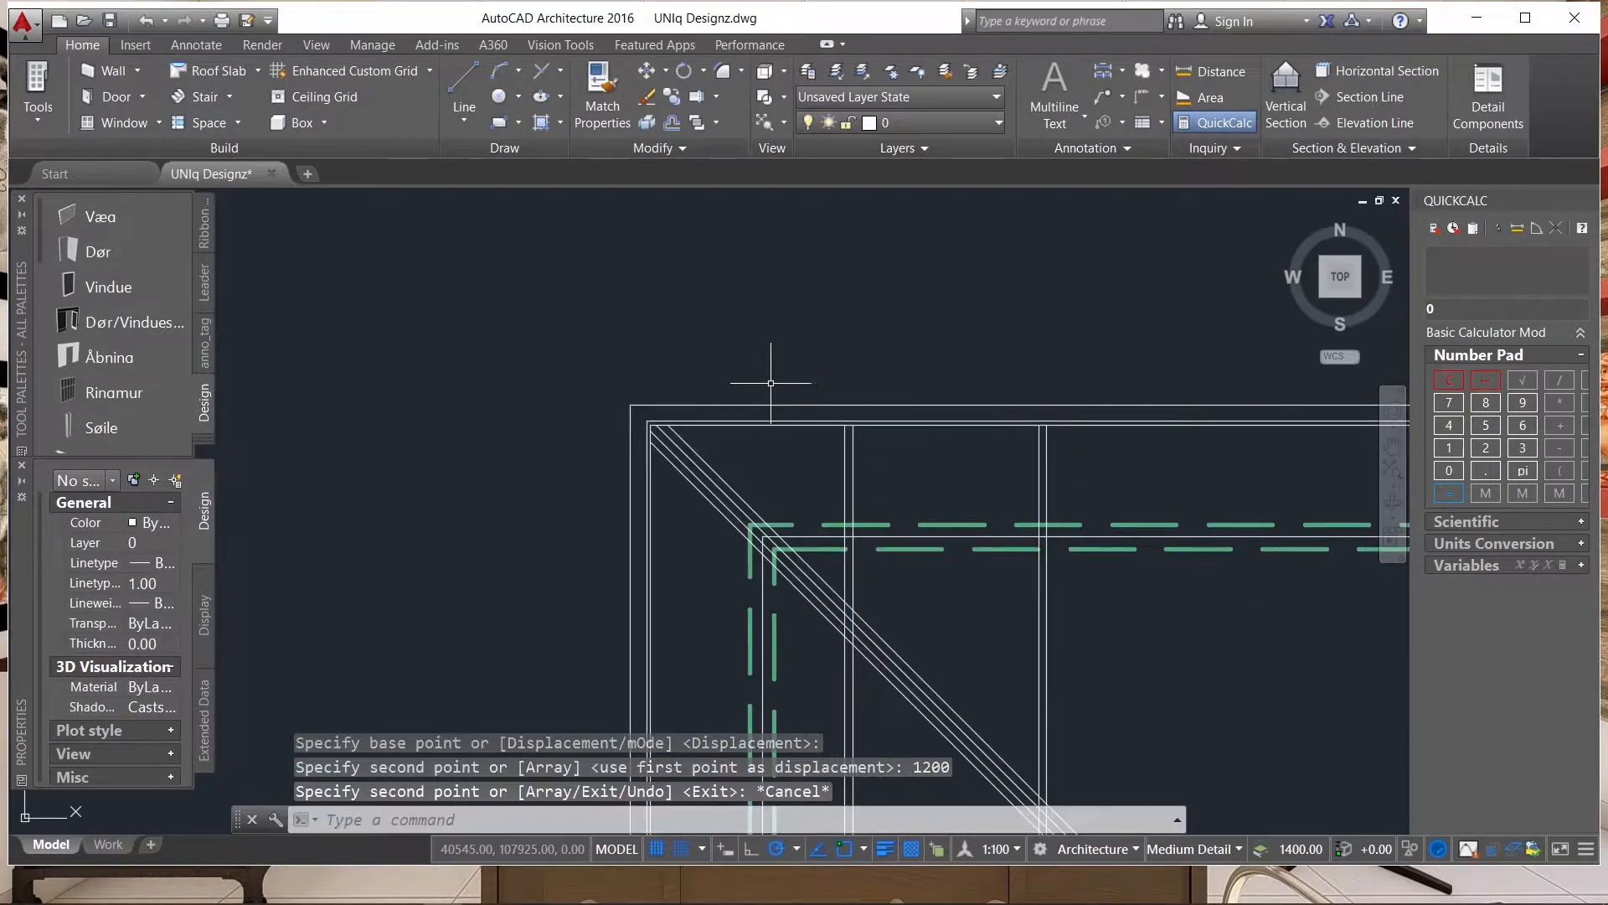
# Copy the second vertical line pair to the right at the same spacing, from the first pair's upper end to the second's.
pyautogui.click(1073, 448)
pyautogui.click(927, 460)
pyautogui.write('co')
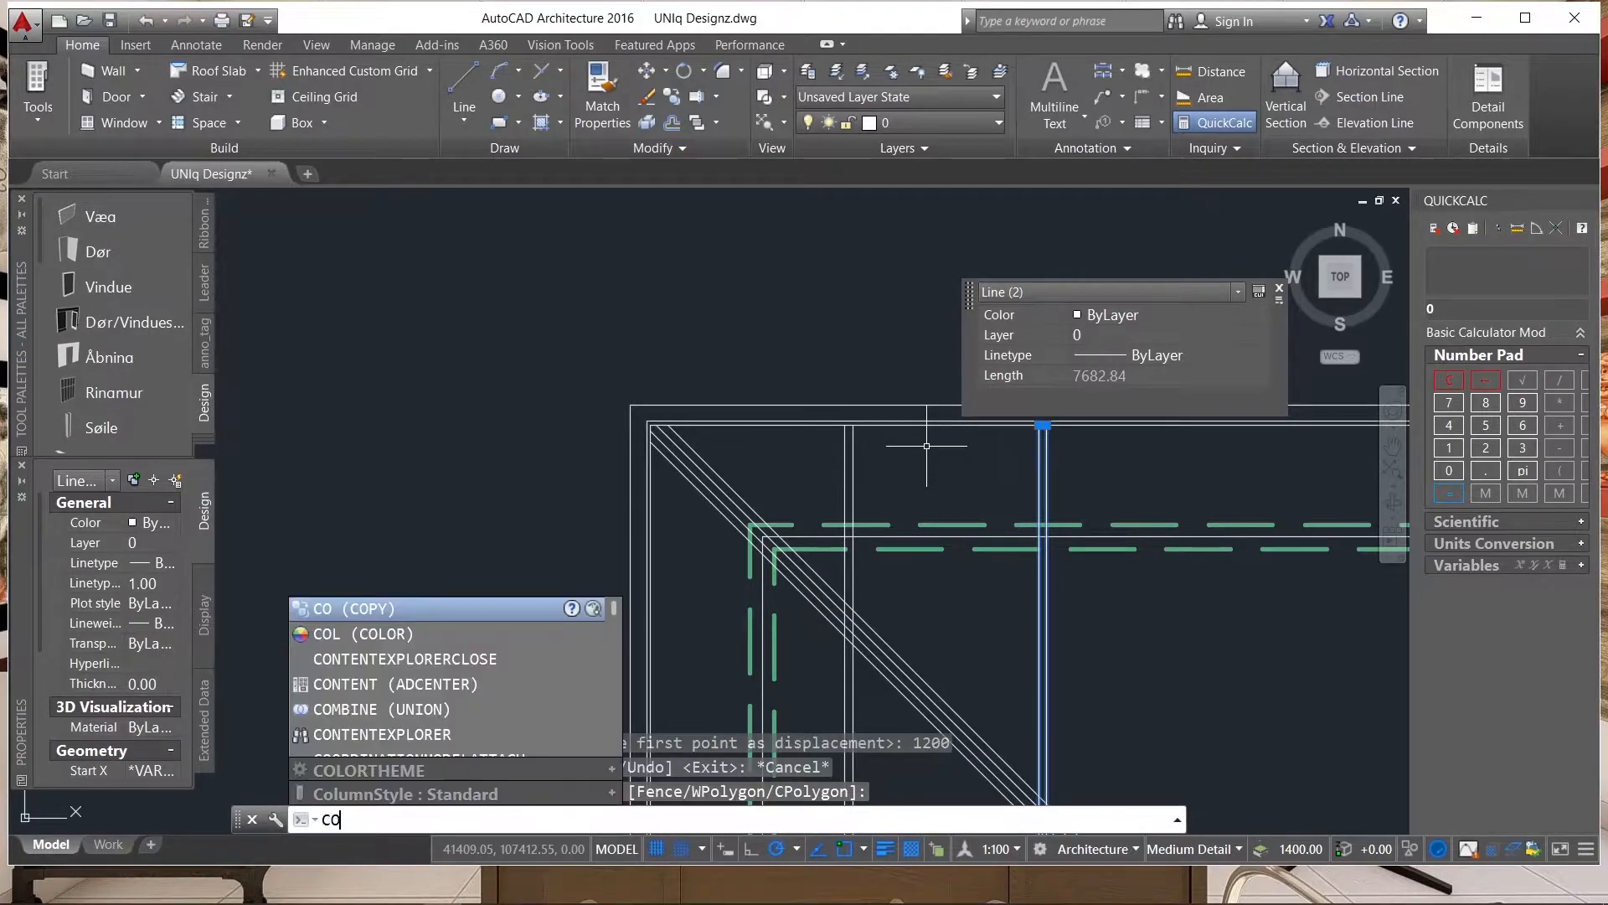
pyautogui.press('Return')
pyautogui.scroll(3, 833, 411)
pyautogui.click(861, 450)
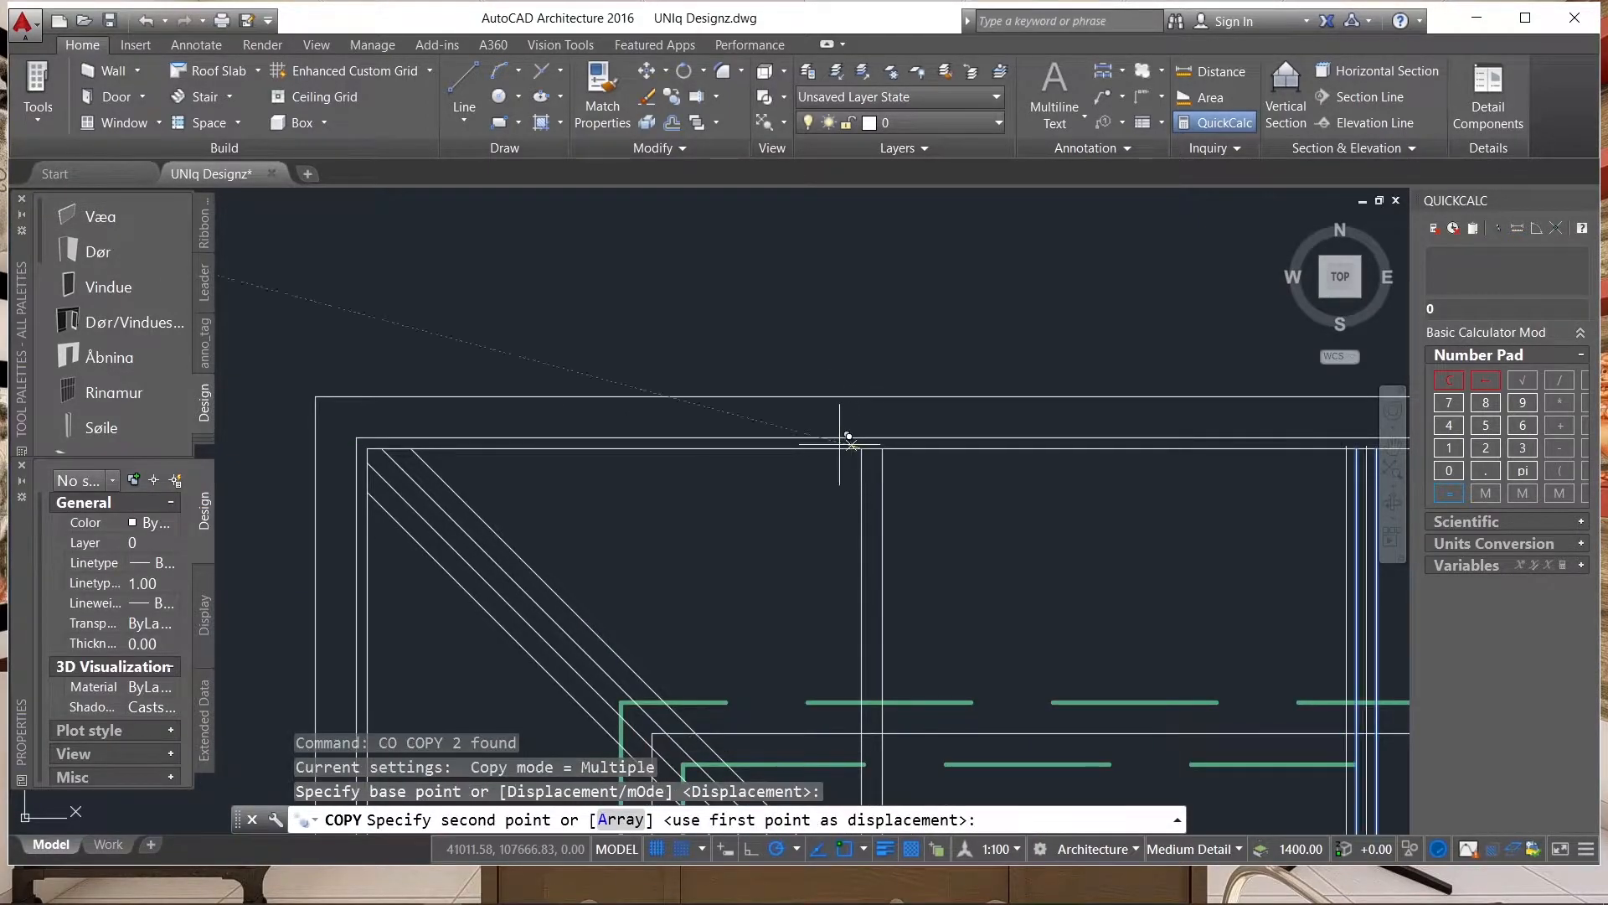
pyautogui.scroll(3, 858, 469)
pyautogui.scroll(-3, 872, 453)
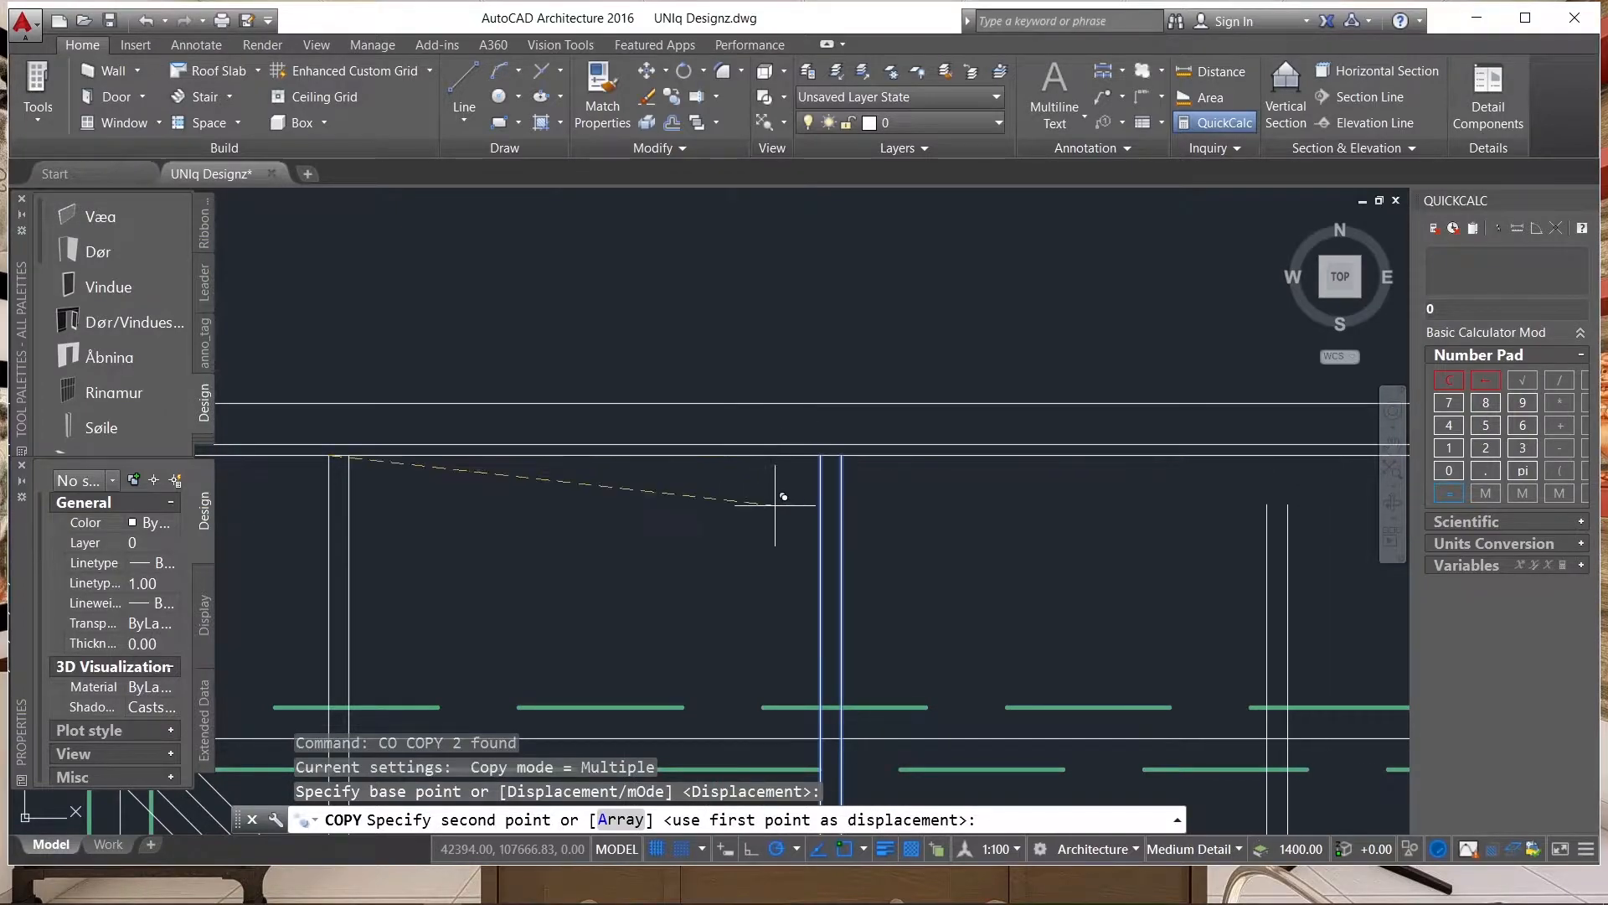
pyautogui.click(824, 455)
pyautogui.scroll(-3, 627, 413)
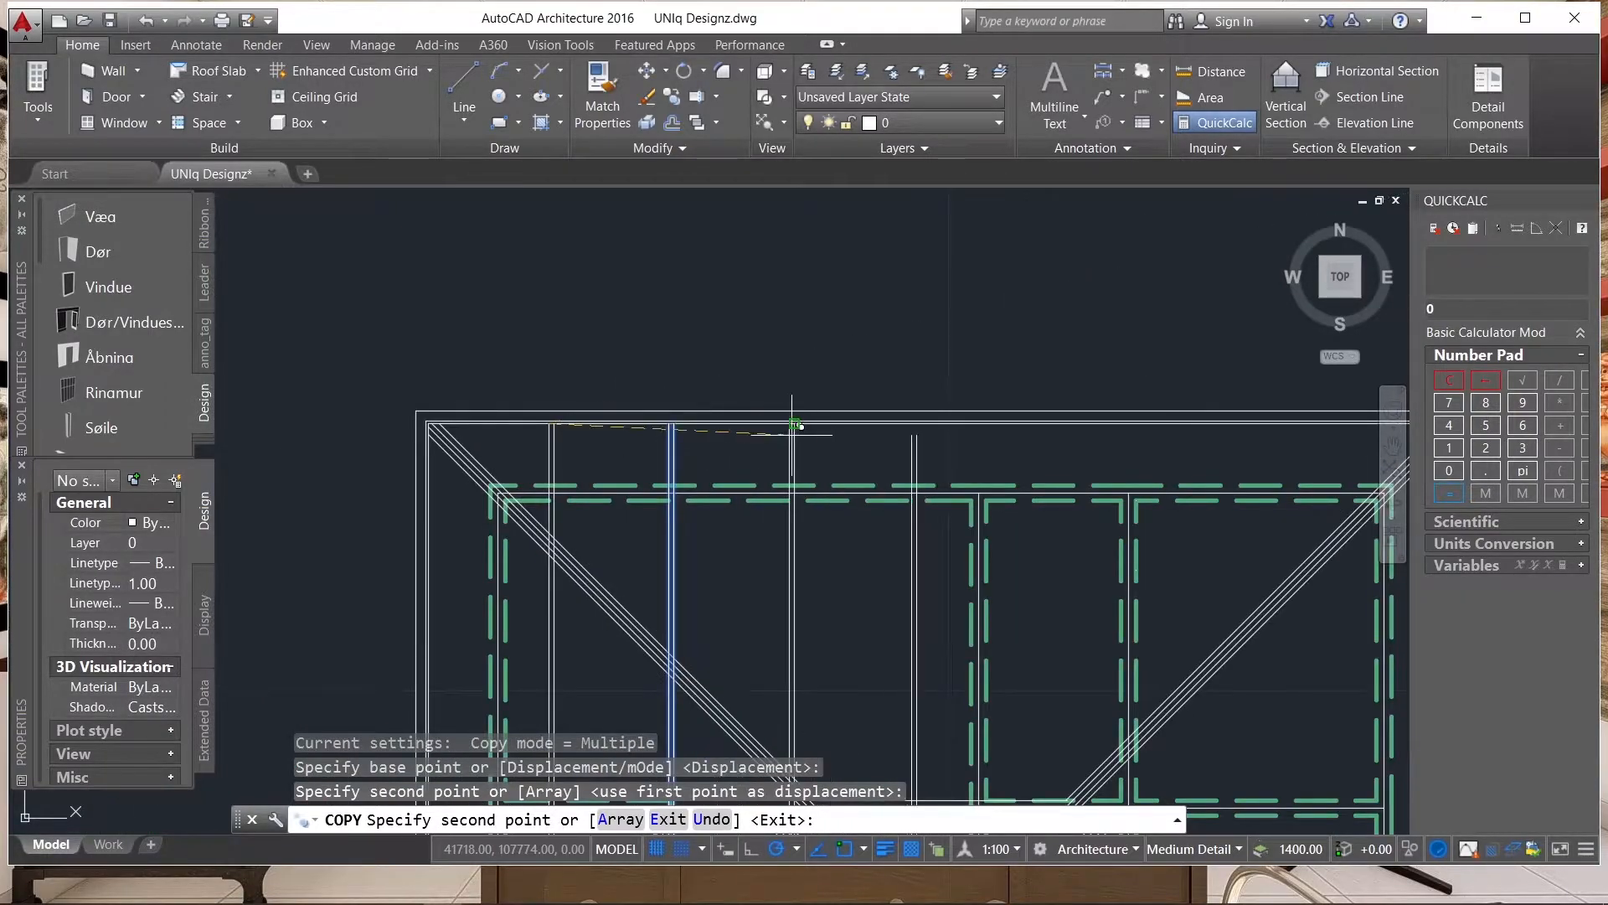
# Place five more copies of the vertical line pair at equal spacing towards the roof's right eave.
pyautogui.scroll(2, 790, 433)
pyautogui.click(786, 406)
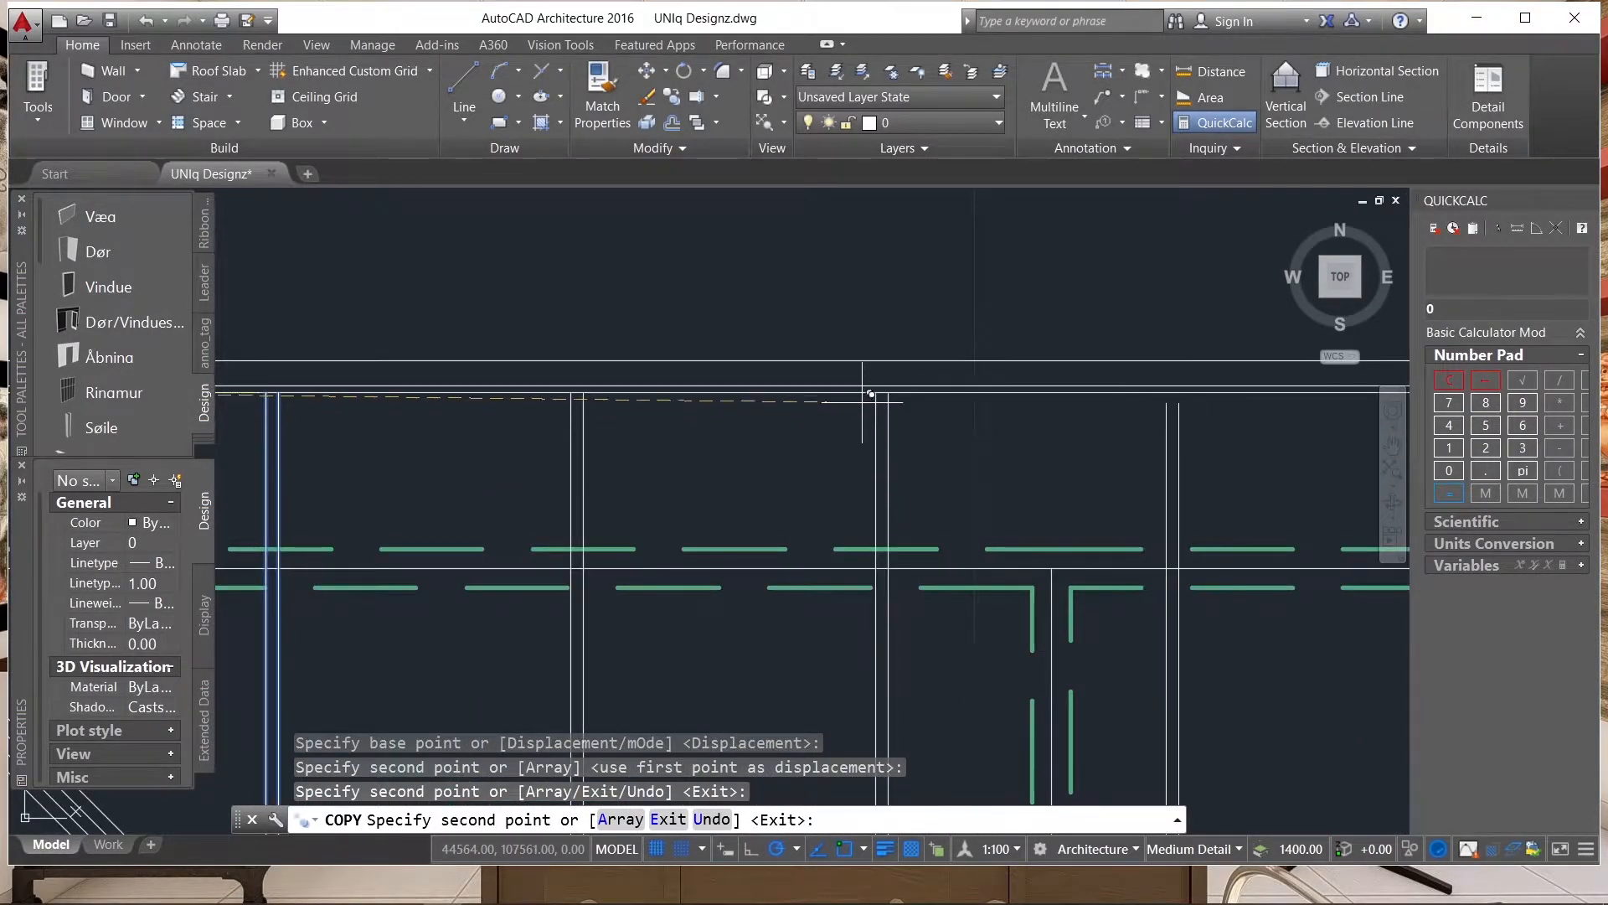
pyautogui.click(872, 383)
pyautogui.scroll(-3, 900, 392)
pyautogui.scroll(2, 909, 399)
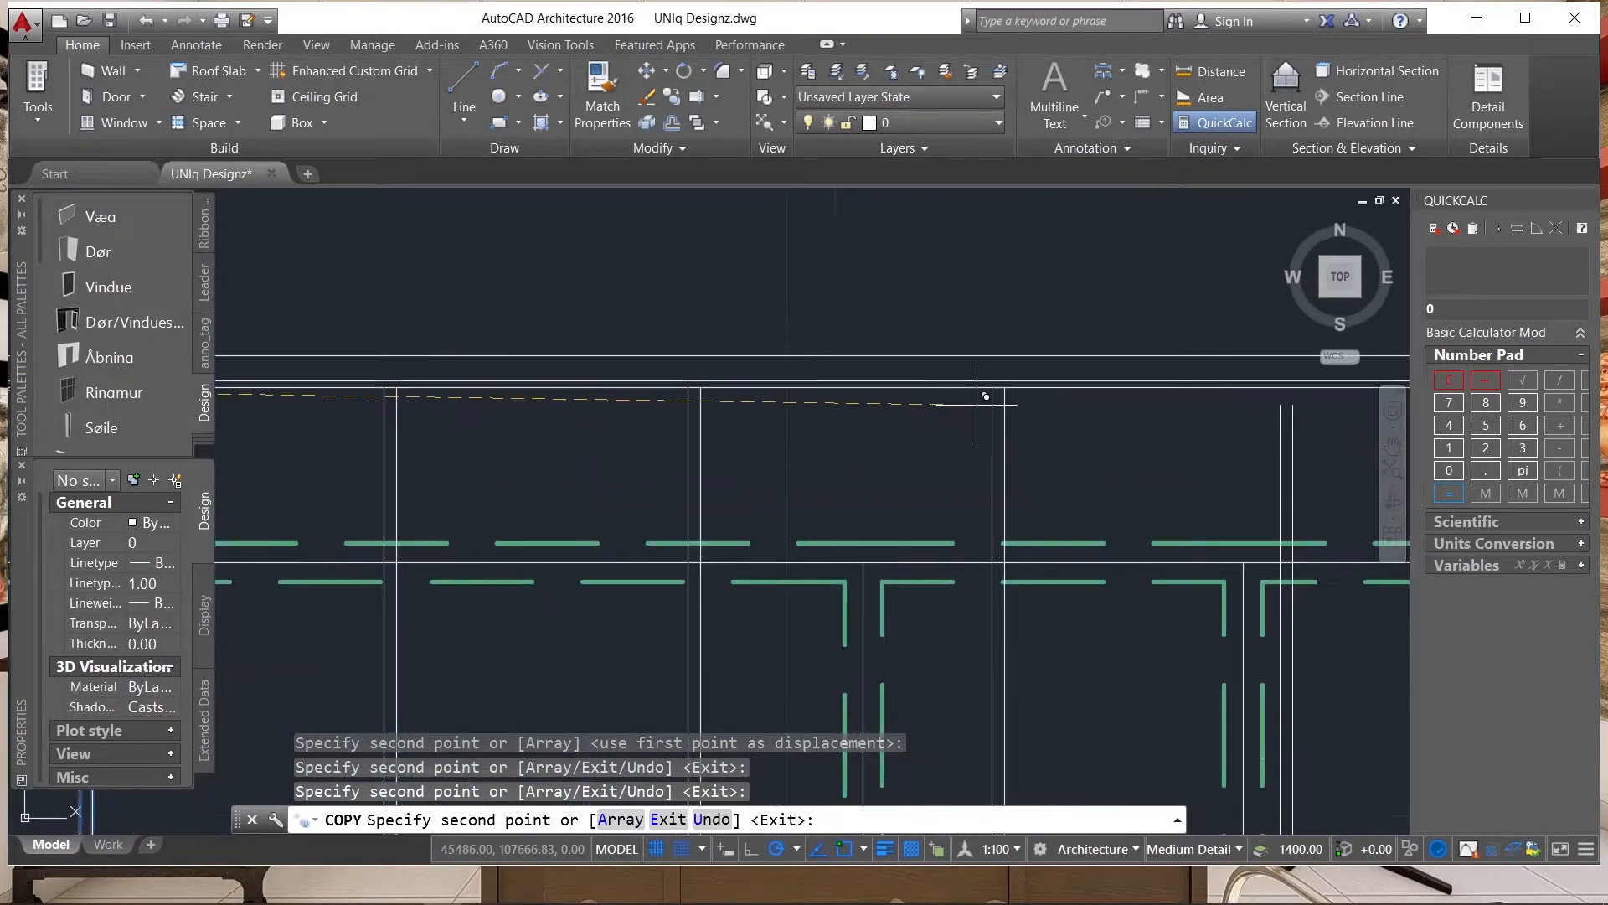
pyautogui.click(995, 382)
pyautogui.scroll(-2, 710, 390)
pyautogui.scroll(4, 955, 402)
pyautogui.click(919, 356)
pyautogui.scroll(-2, 767, 395)
pyautogui.click(1048, 371)
pyautogui.scroll(-1, 1091, 365)
pyautogui.scroll(-2, 1002, 348)
pyautogui.press('Escape')
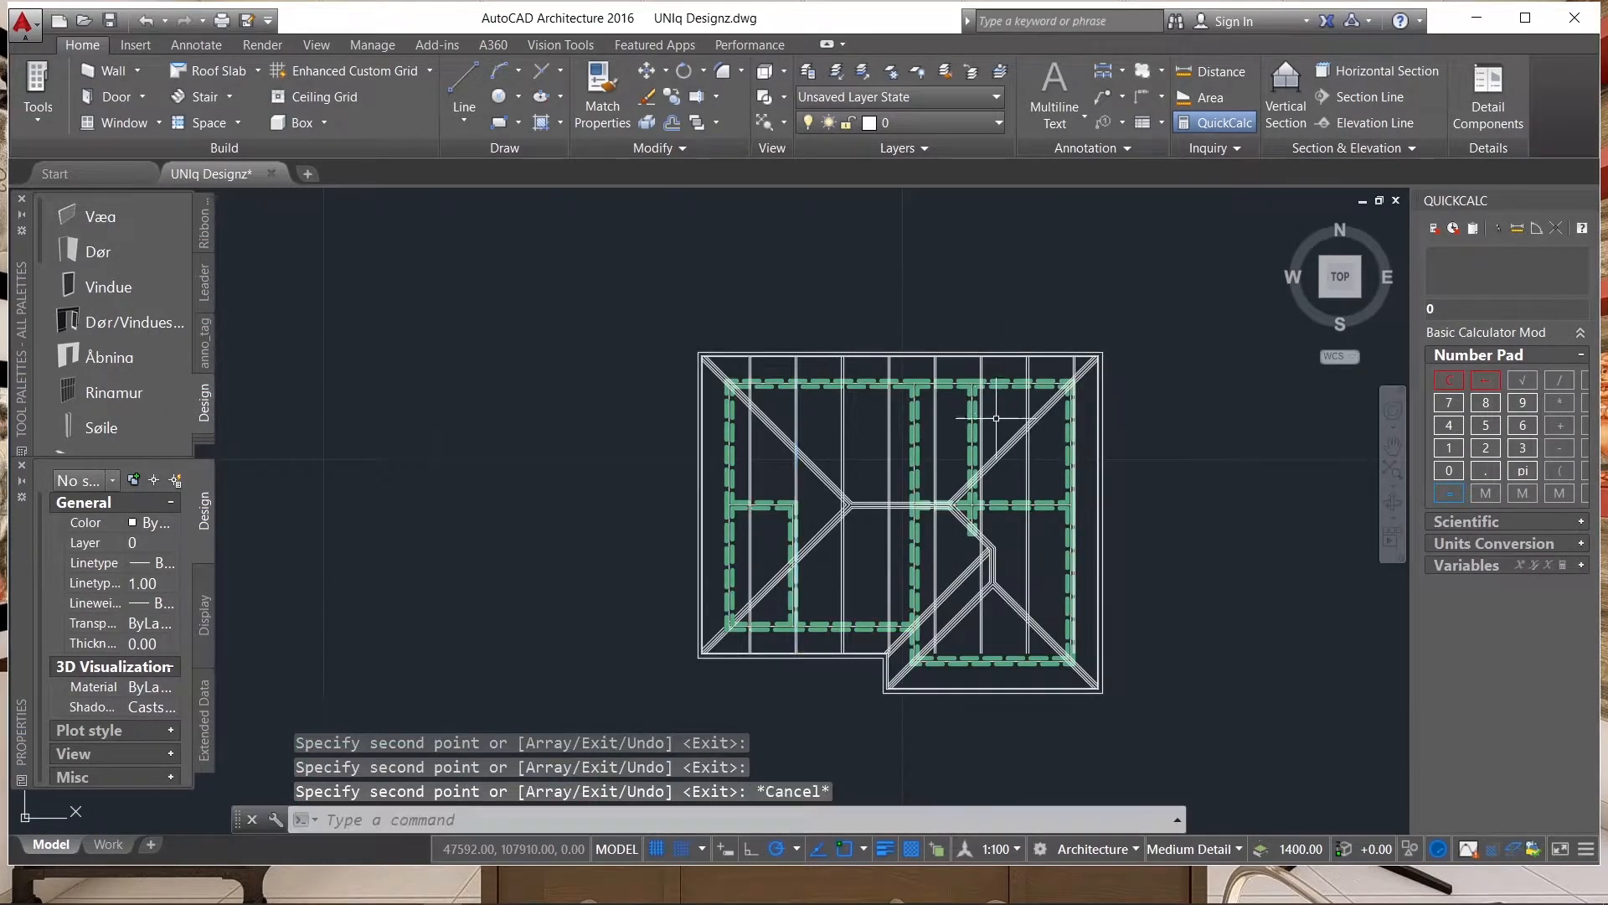
# Select the uppermost lines of the right hip, the main ridge and the left hip as cutting edges.
pyautogui.scroll(5, 970, 370)
pyautogui.scroll(-3, 1047, 402)
pyautogui.scroll(2, 1050, 398)
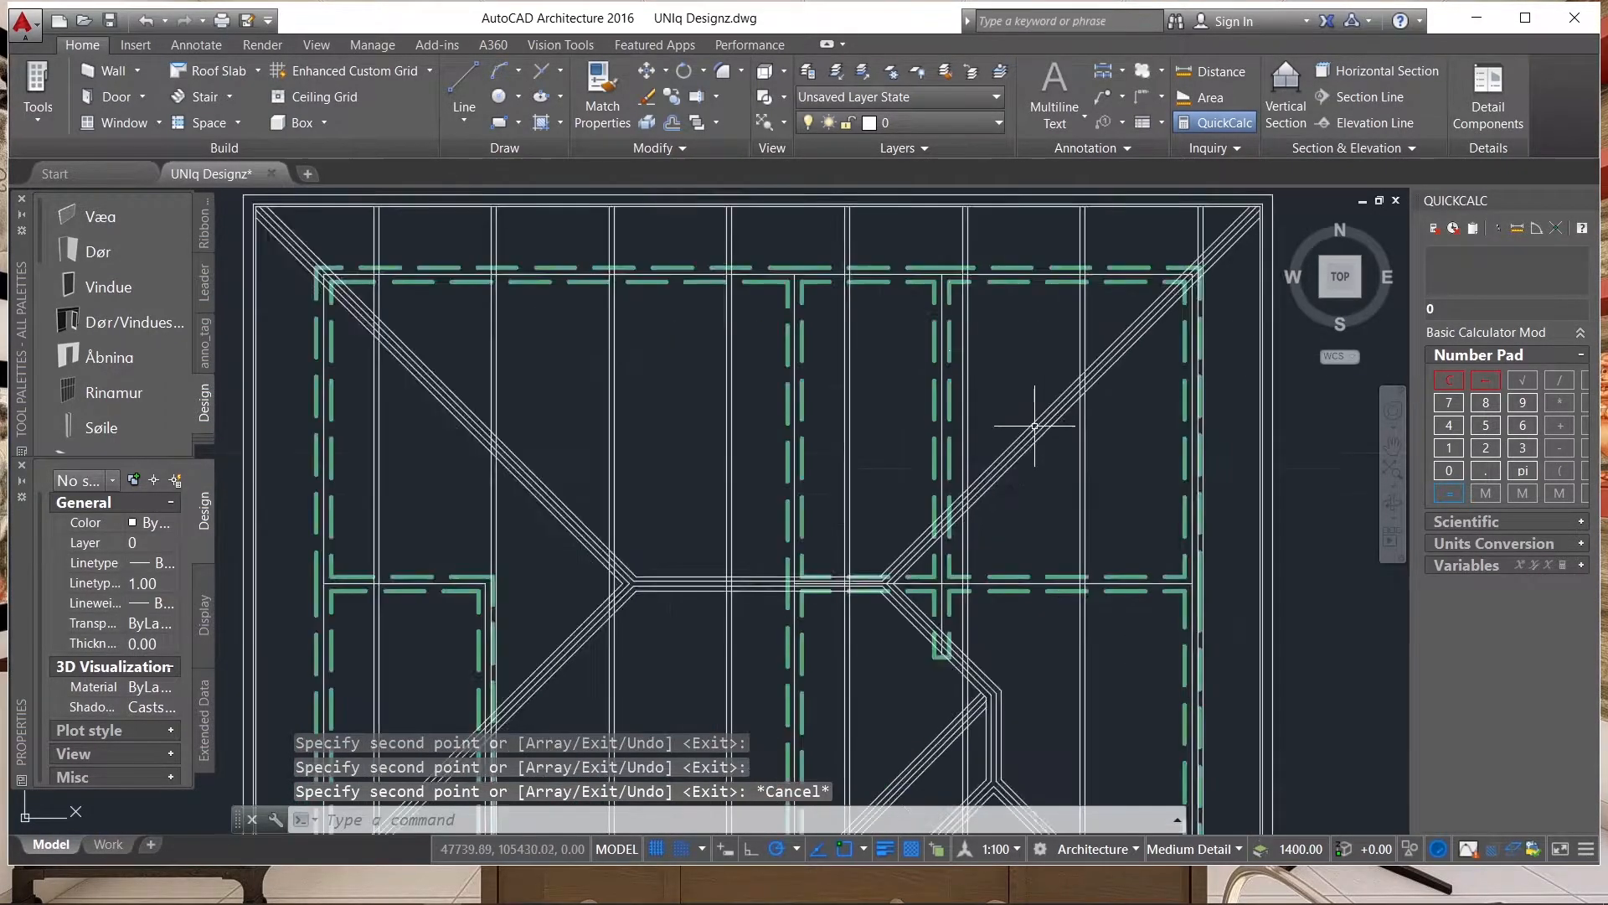
pyautogui.click(1058, 431)
pyautogui.scroll(-4, 1095, 426)
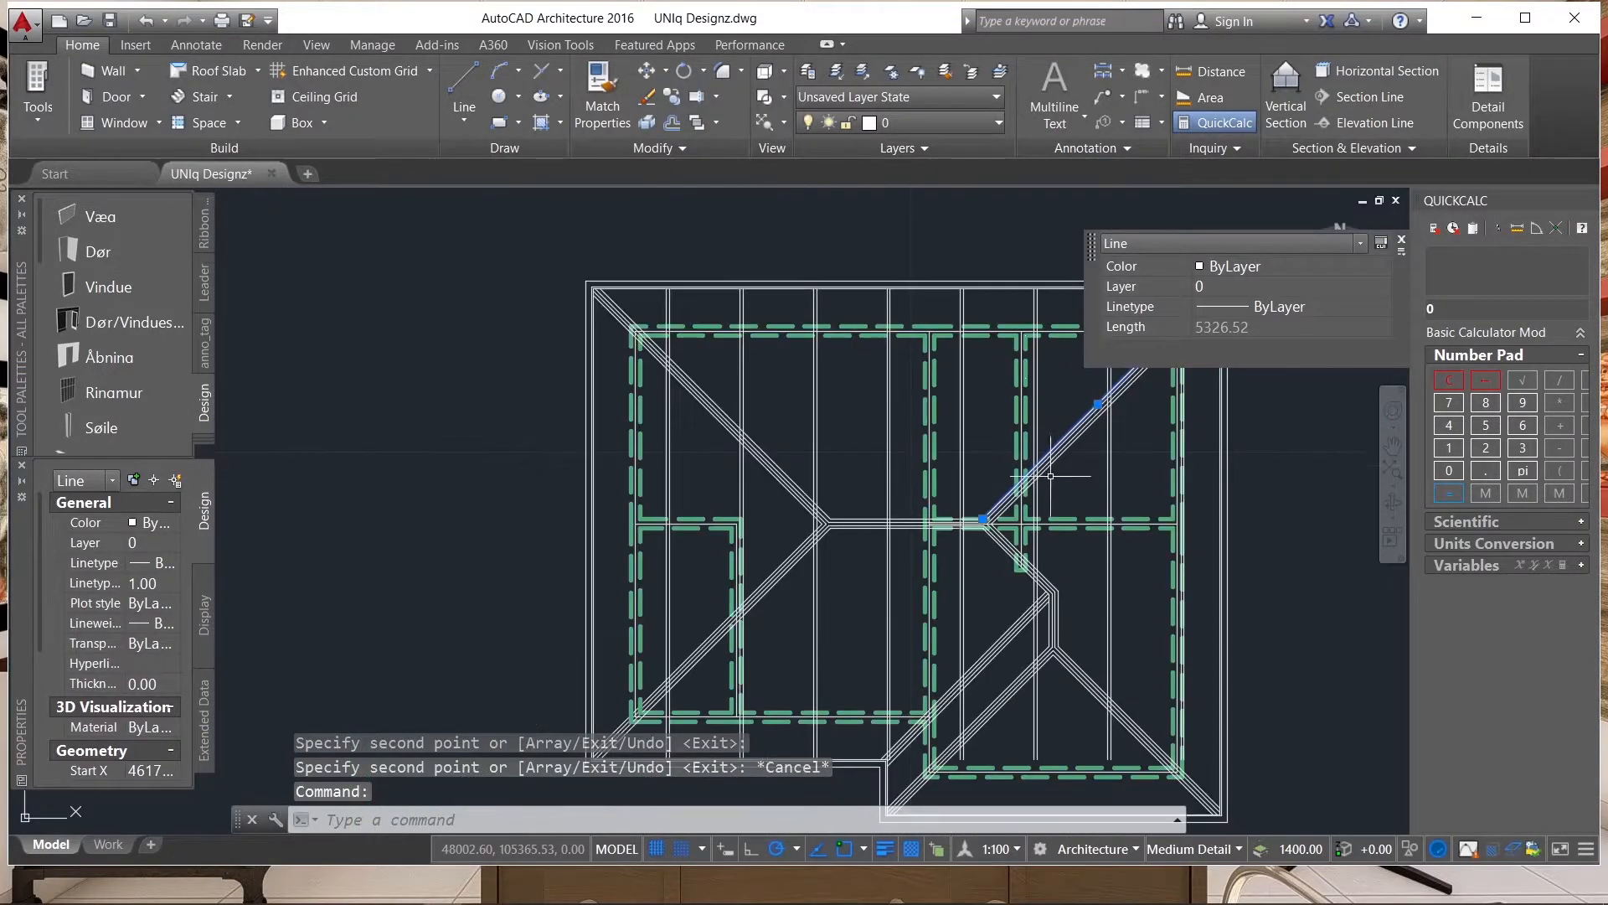
pyautogui.scroll(6, 749, 493)
pyautogui.click(750, 498)
pyautogui.click(728, 488)
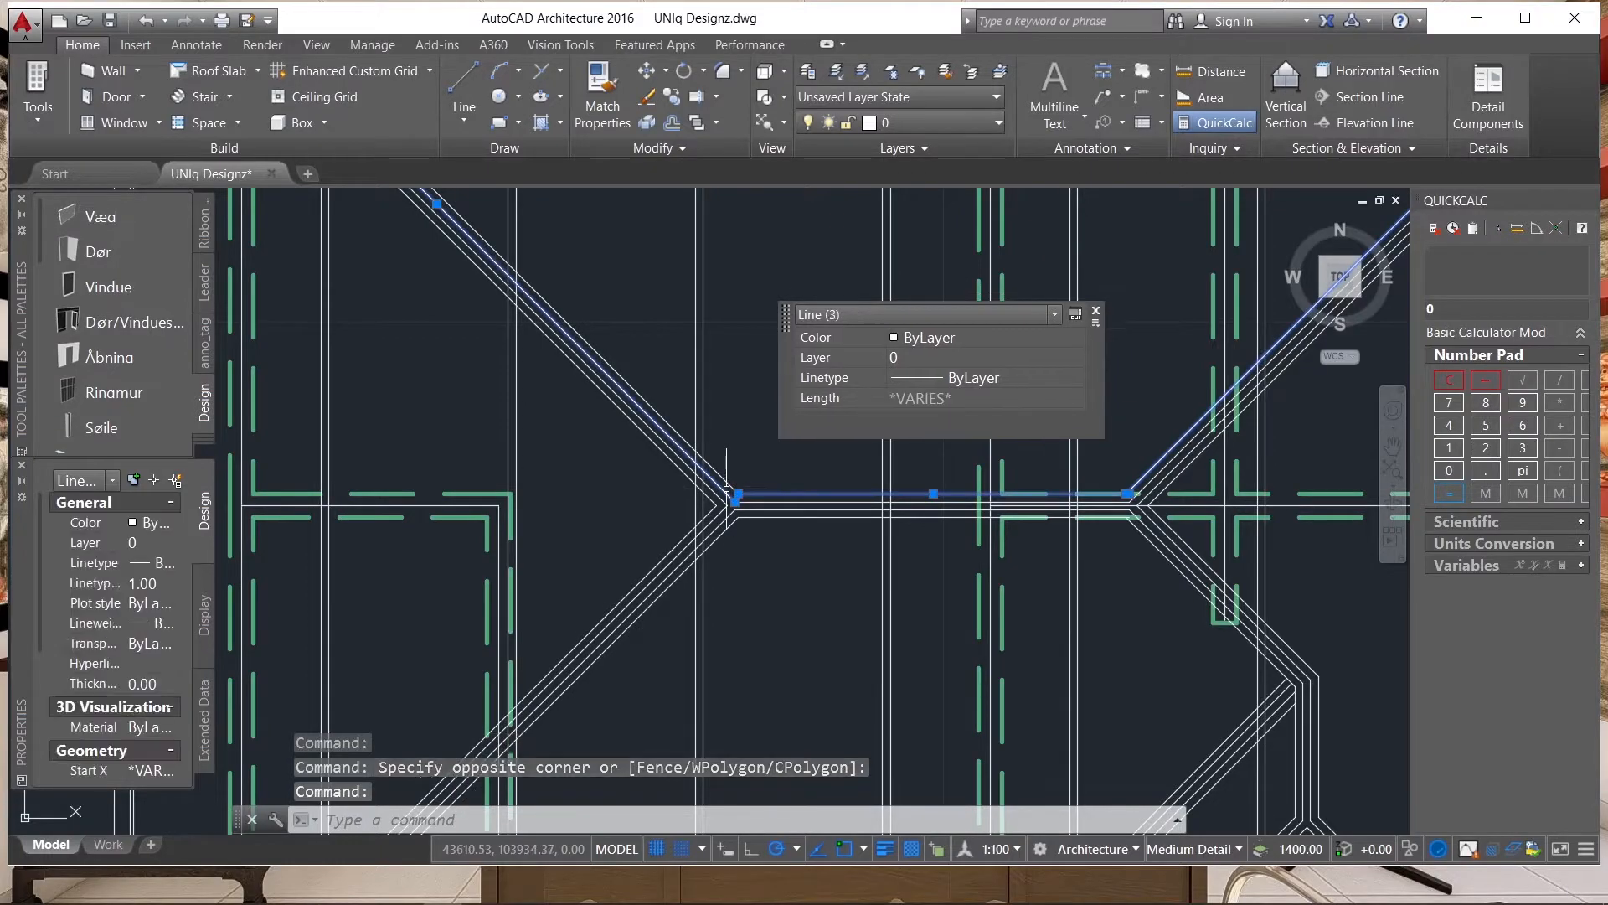
pyautogui.scroll(2, 727, 488)
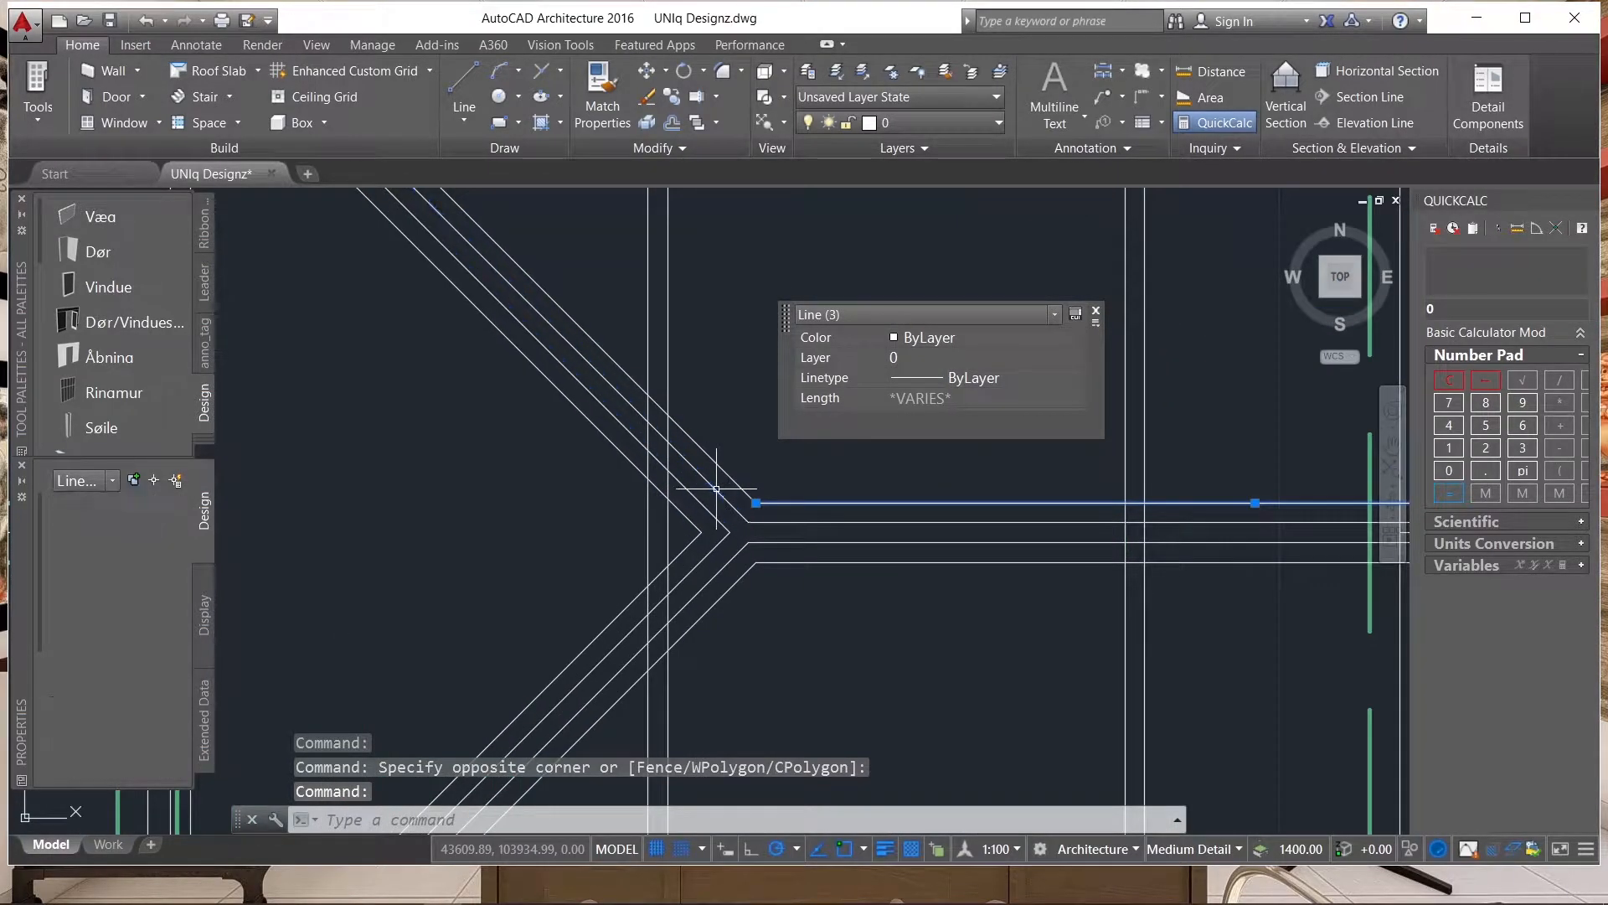
pyautogui.scroll(-3, 829, 595)
pyautogui.scroll(-5, 682, 389)
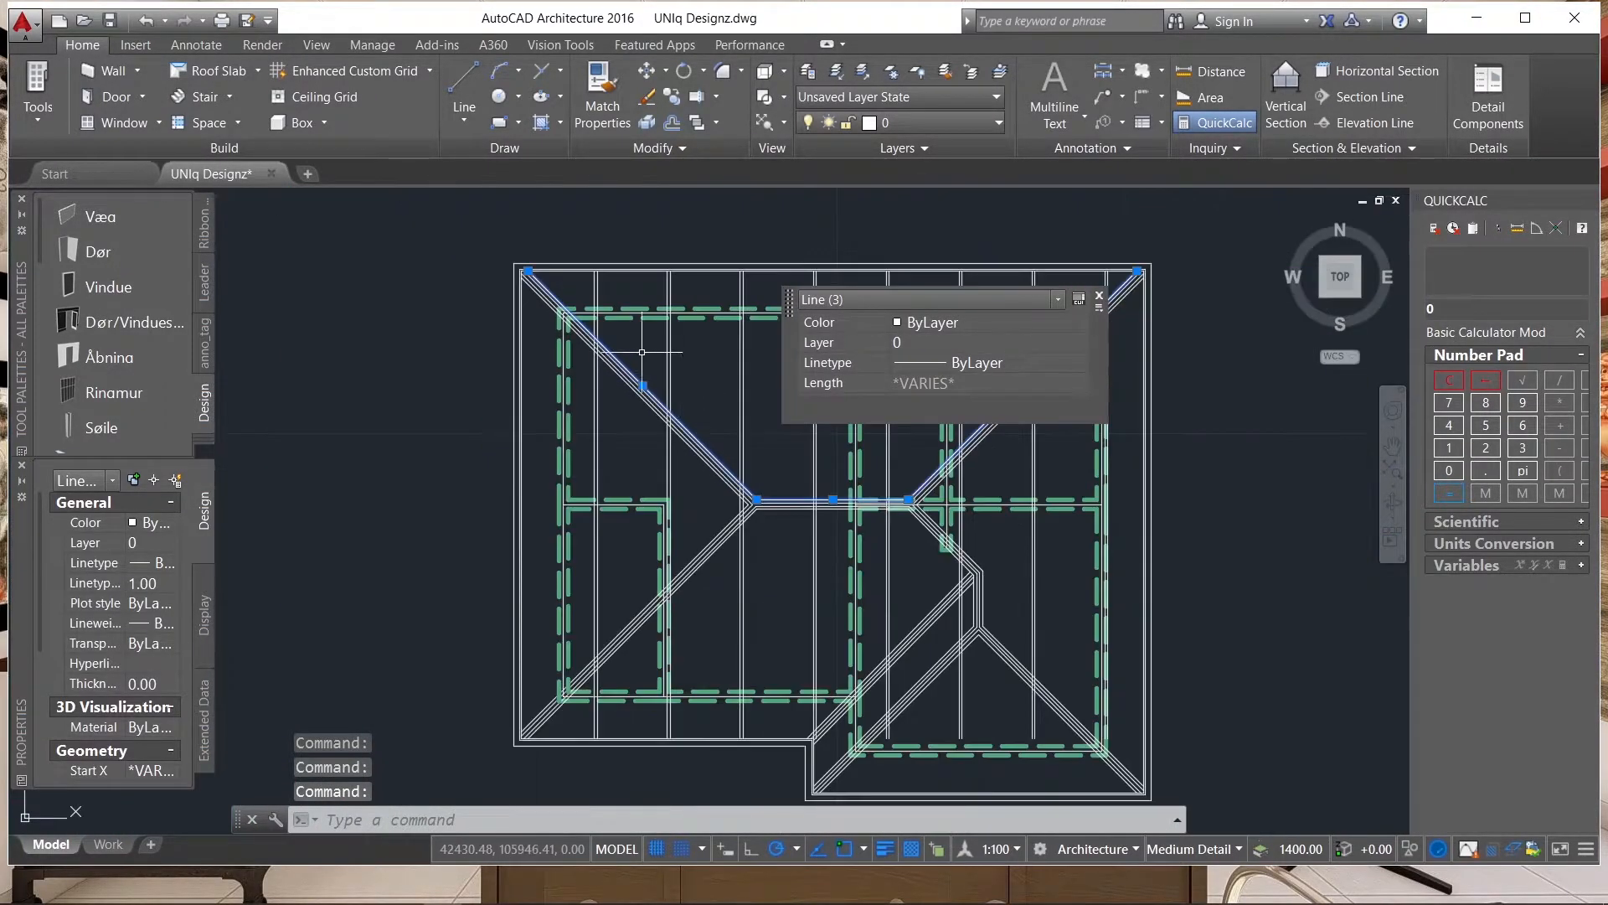
pyautogui.scroll(8, 626, 391)
pyautogui.scroll(2, 665, 413)
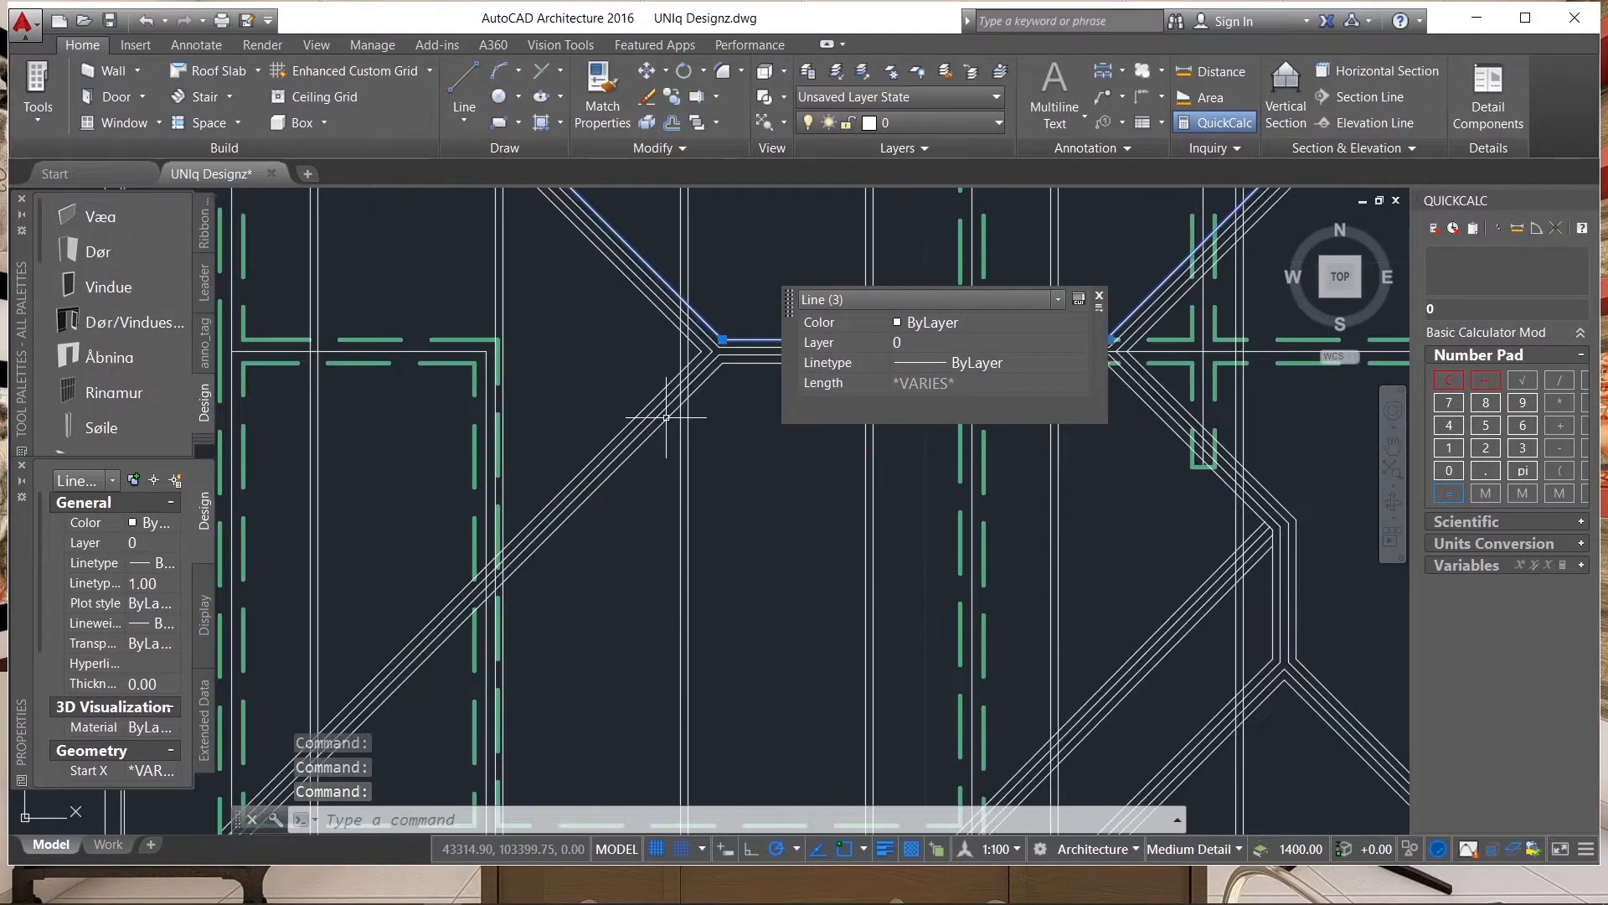
pyautogui.scroll(-5, 674, 423)
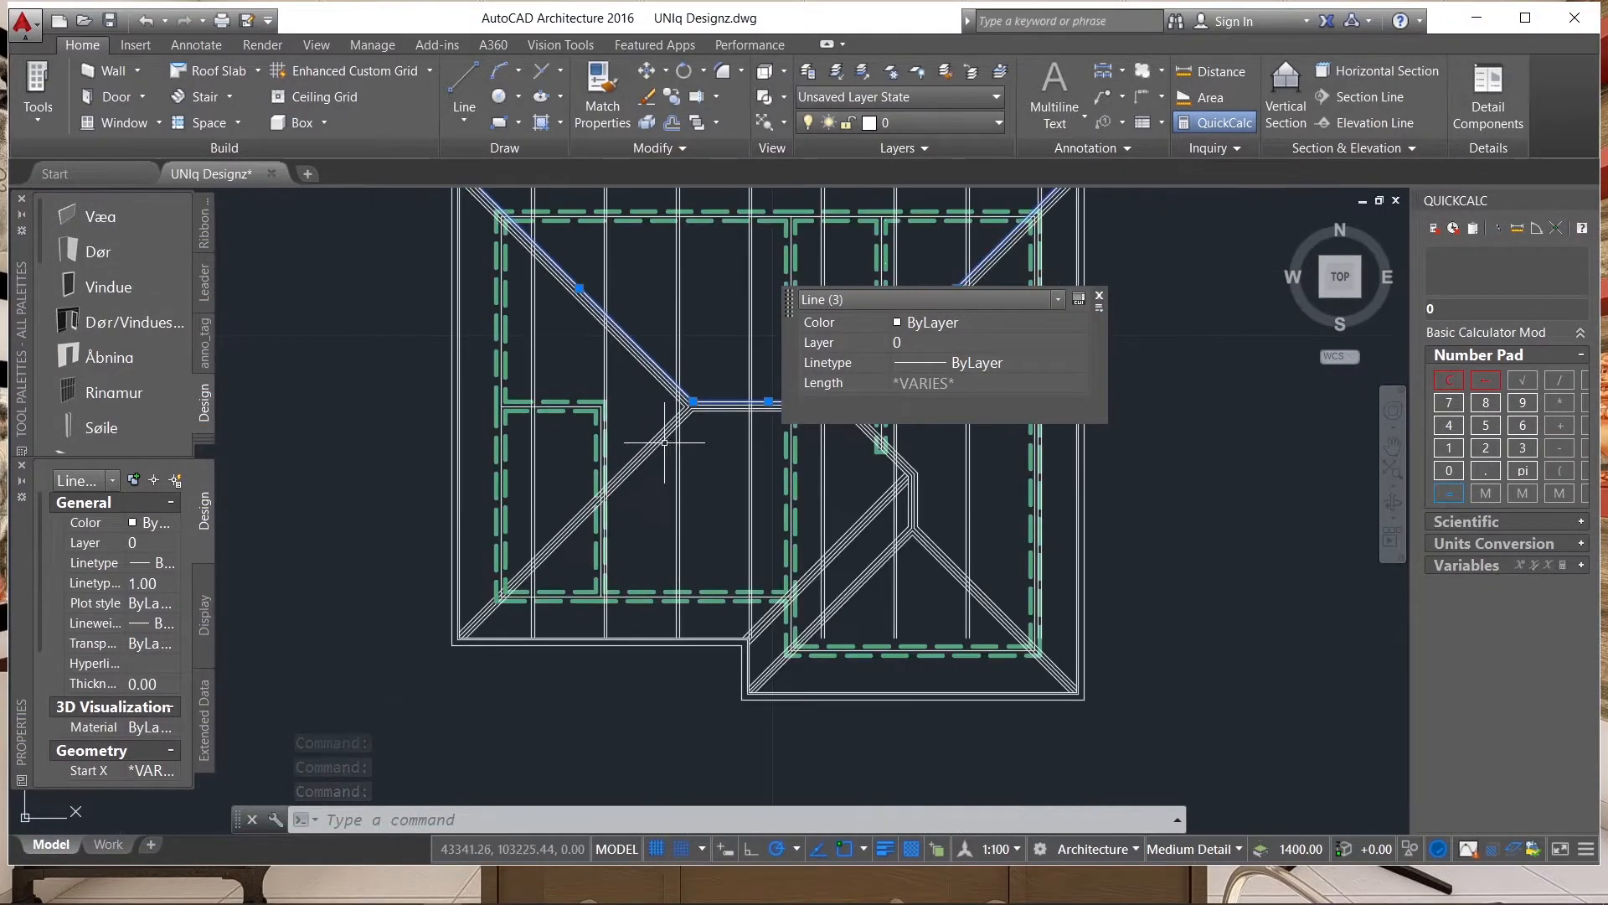
pyautogui.scroll(-2, 708, 490)
pyautogui.scroll(7, 700, 427)
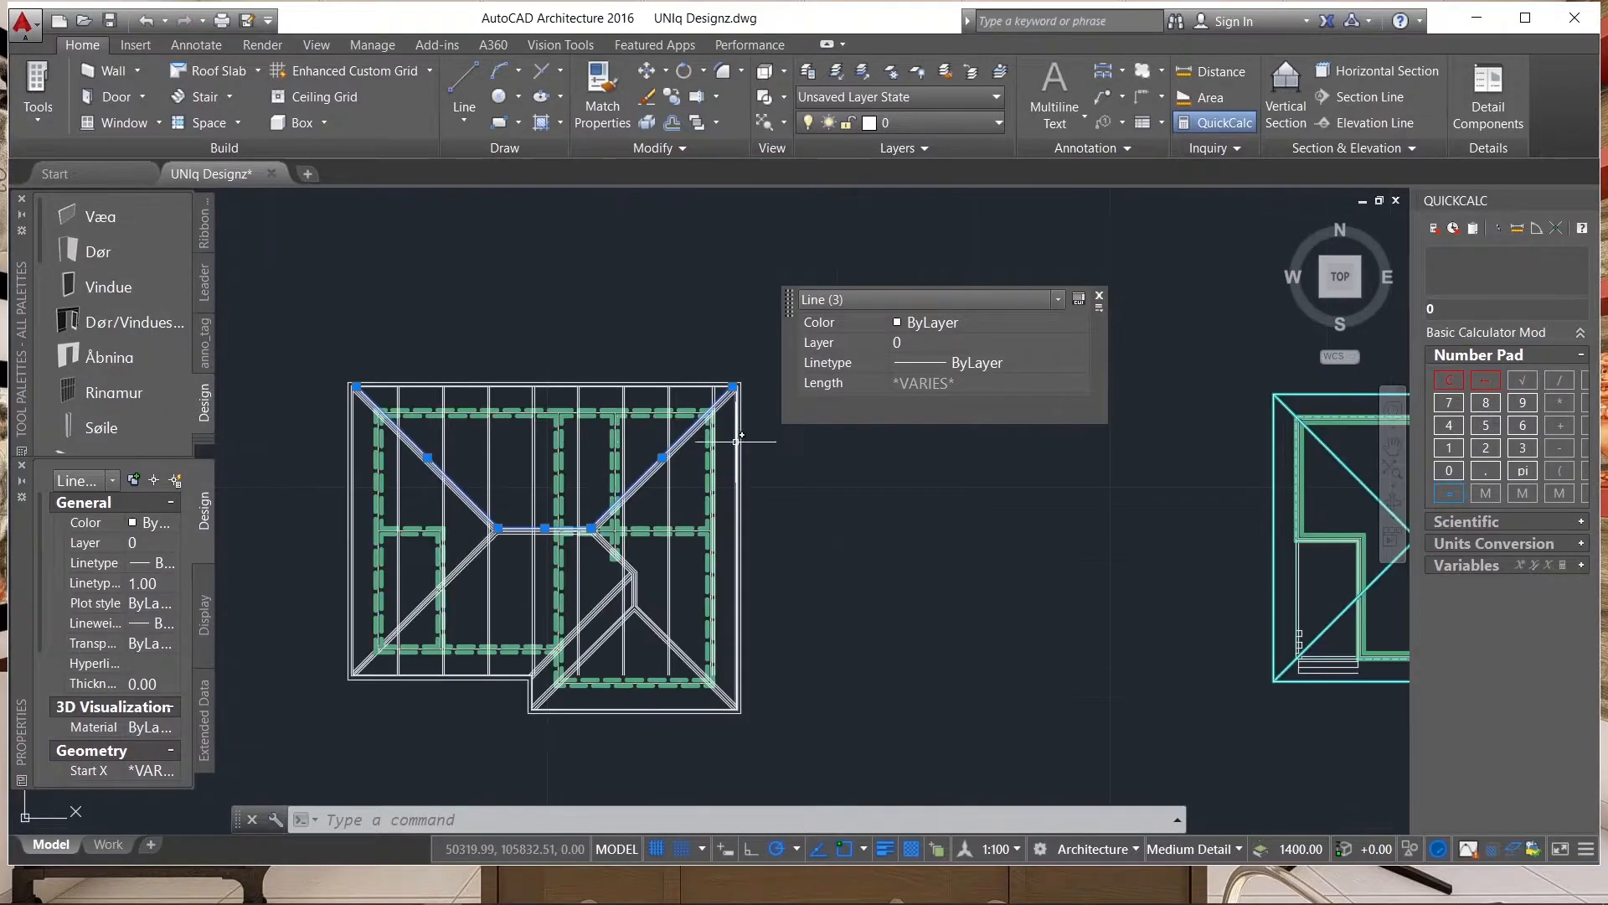
# Trim the vertical line pairs on the roof's right side back to the upper edge of the right hip.
pyautogui.write('tr')
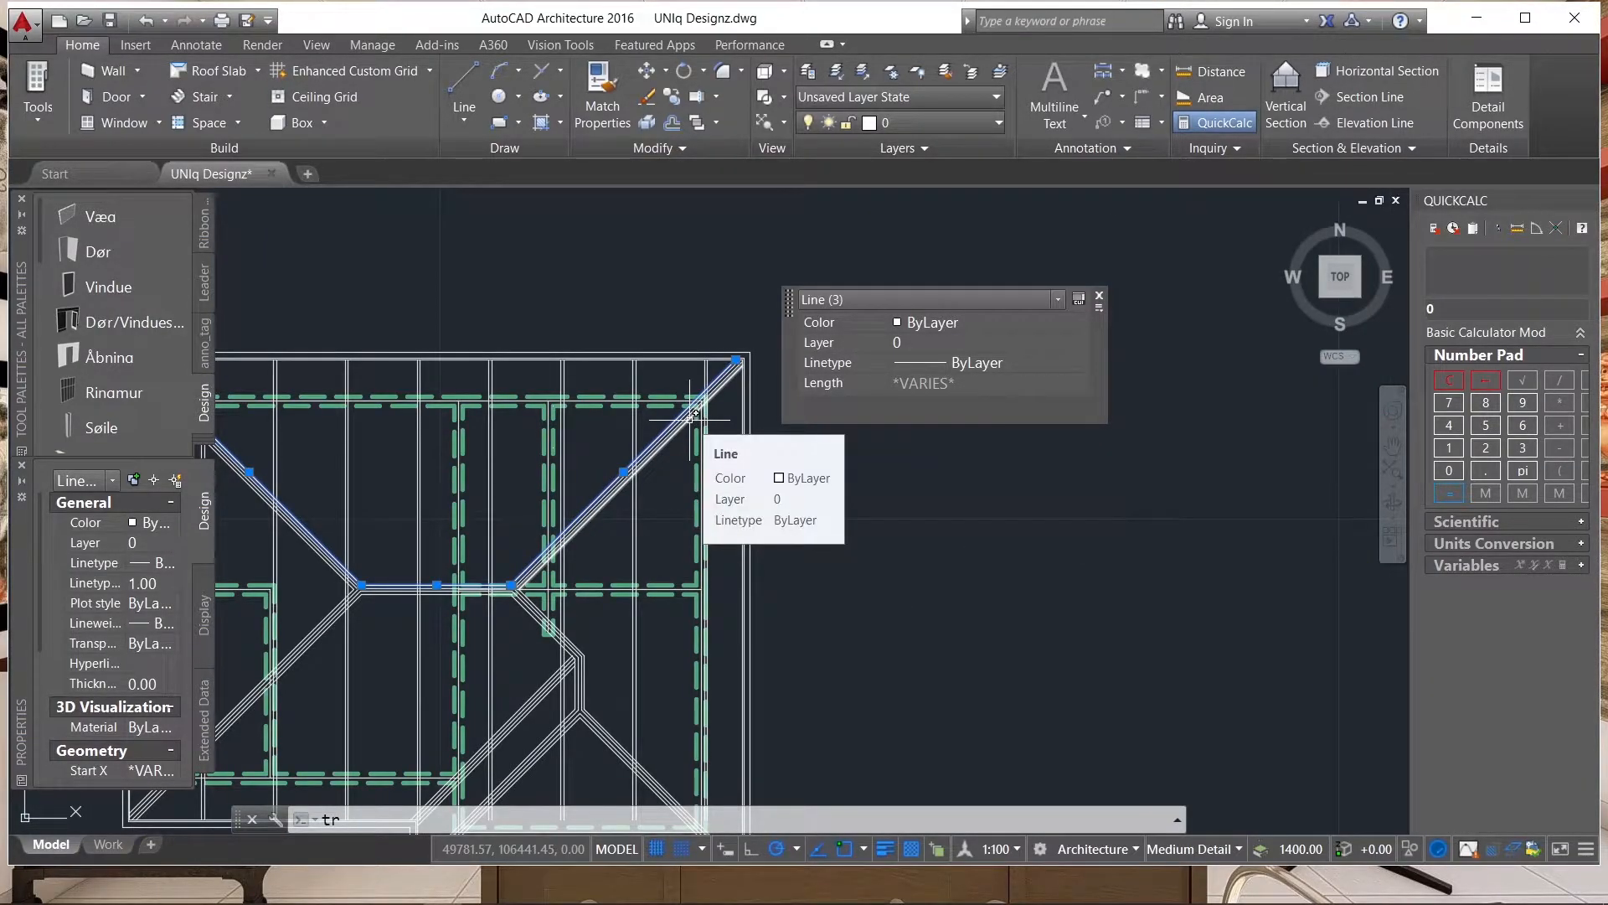
pyautogui.press('Return')
pyautogui.click(717, 439)
pyautogui.scroll(4, 727, 500)
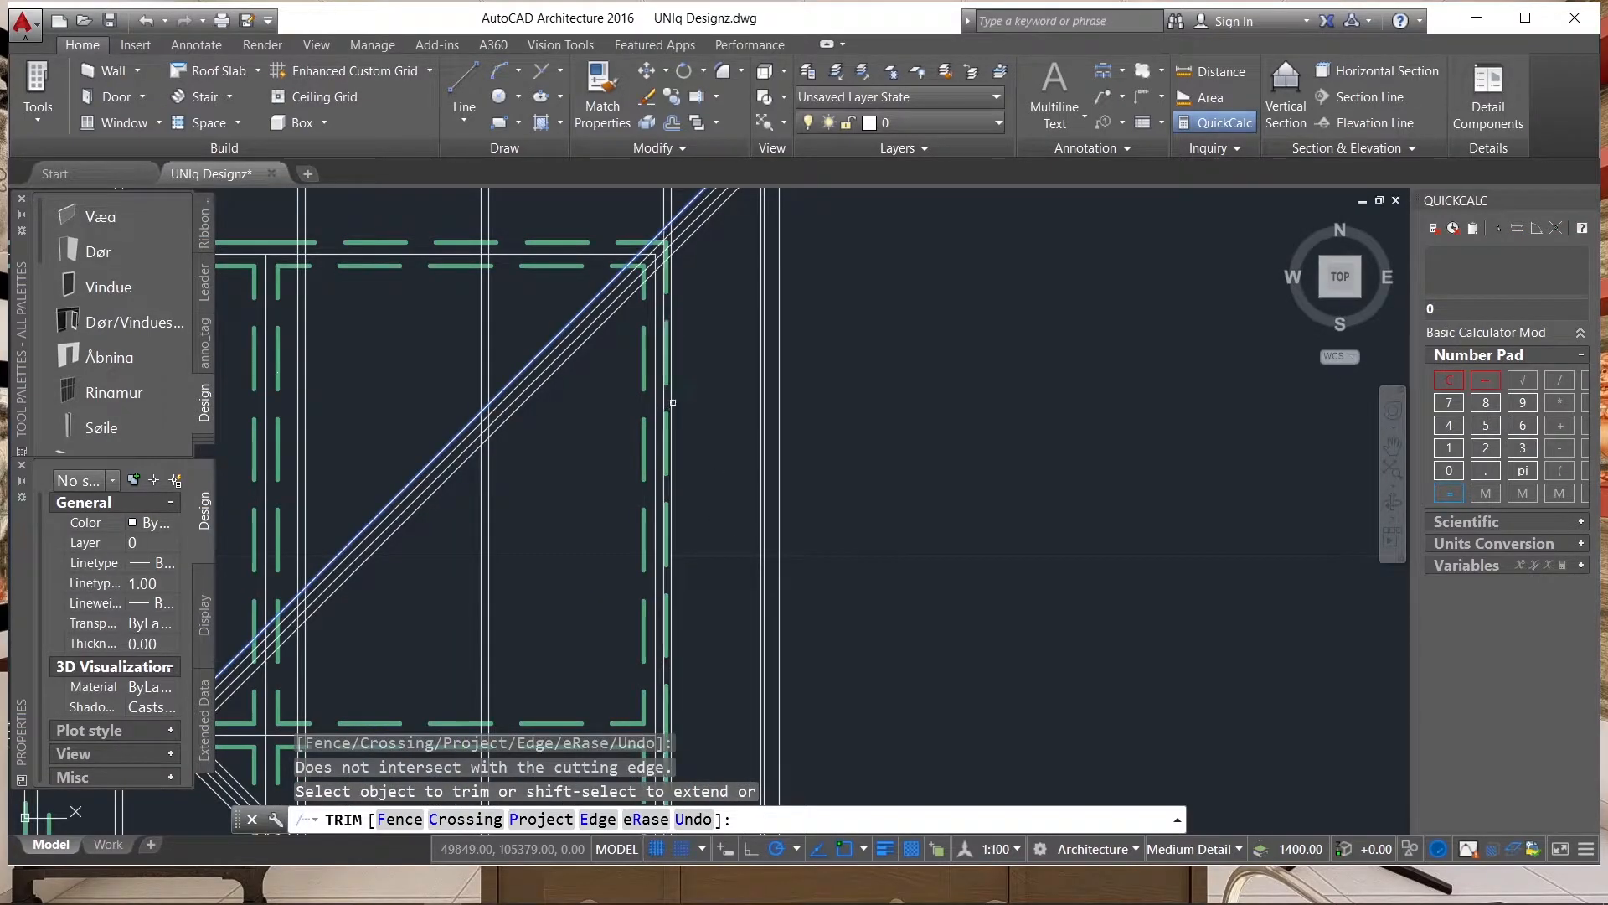
pyautogui.scroll(-5, 677, 399)
pyautogui.scroll(6, 661, 381)
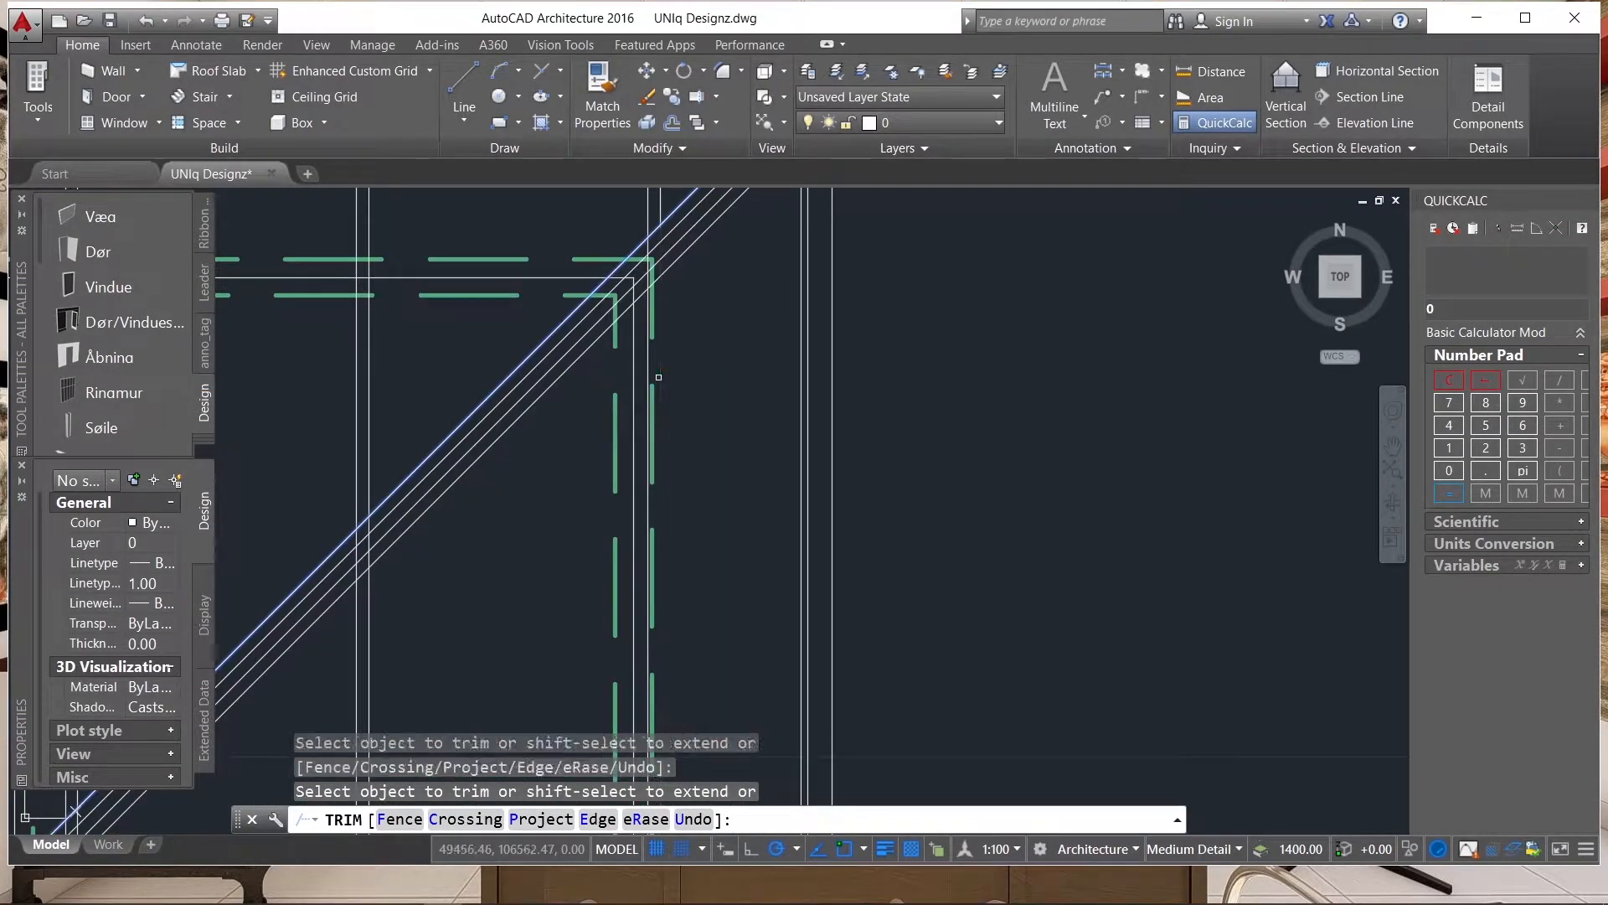
pyautogui.scroll(-4, 693, 362)
pyautogui.click(647, 411)
pyautogui.click(667, 442)
pyautogui.click(640, 445)
pyautogui.scroll(-2, 694, 402)
pyautogui.scroll(6, 636, 461)
pyautogui.click(630, 428)
pyautogui.click(593, 427)
# Trim the remaining vertical line pairs below the main ridge and the left hip, leaving only the parts on the upper slope.
pyautogui.scroll(-4, 628, 444)
pyautogui.scroll(5, 594, 465)
pyautogui.scroll(-4, 531, 466)
pyautogui.scroll(3, 873, 424)
pyautogui.click(607, 465)
pyautogui.click(535, 487)
pyautogui.scroll(4, 402, 373)
pyautogui.click(402, 343)
pyautogui.click(341, 351)
pyautogui.scroll(-6, 650, 434)
pyautogui.scroll(4, 628, 428)
pyautogui.click(580, 374)
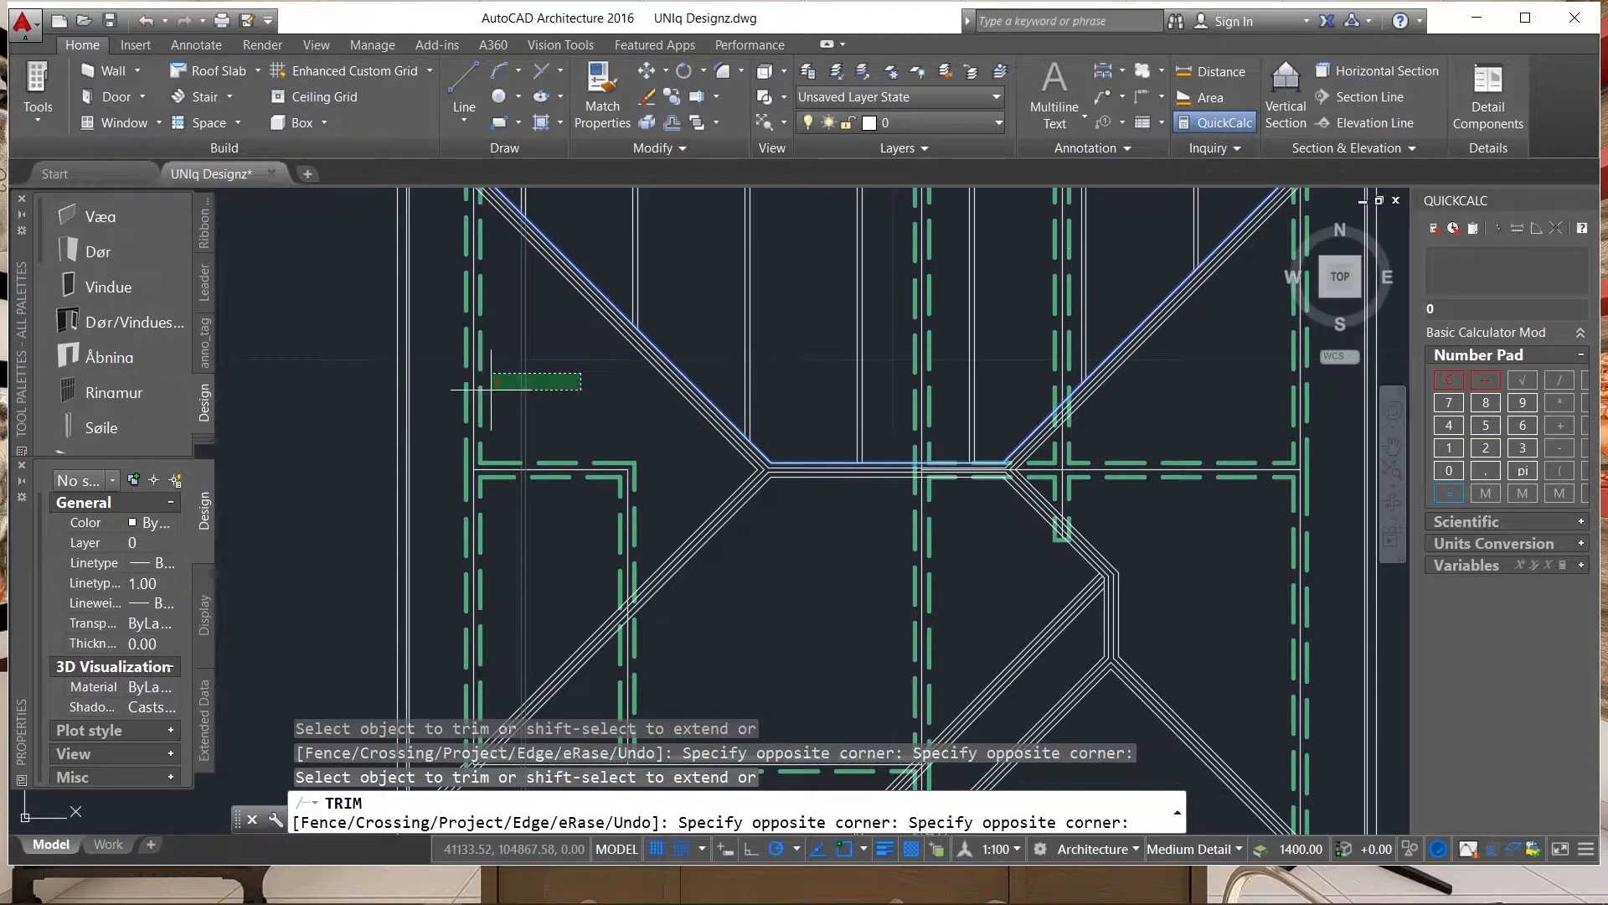
pyautogui.click(490, 375)
pyautogui.scroll(-5, 754, 365)
pyautogui.scroll(3, 779, 335)
pyautogui.scroll(-4, 922, 360)
pyautogui.press('Escape')
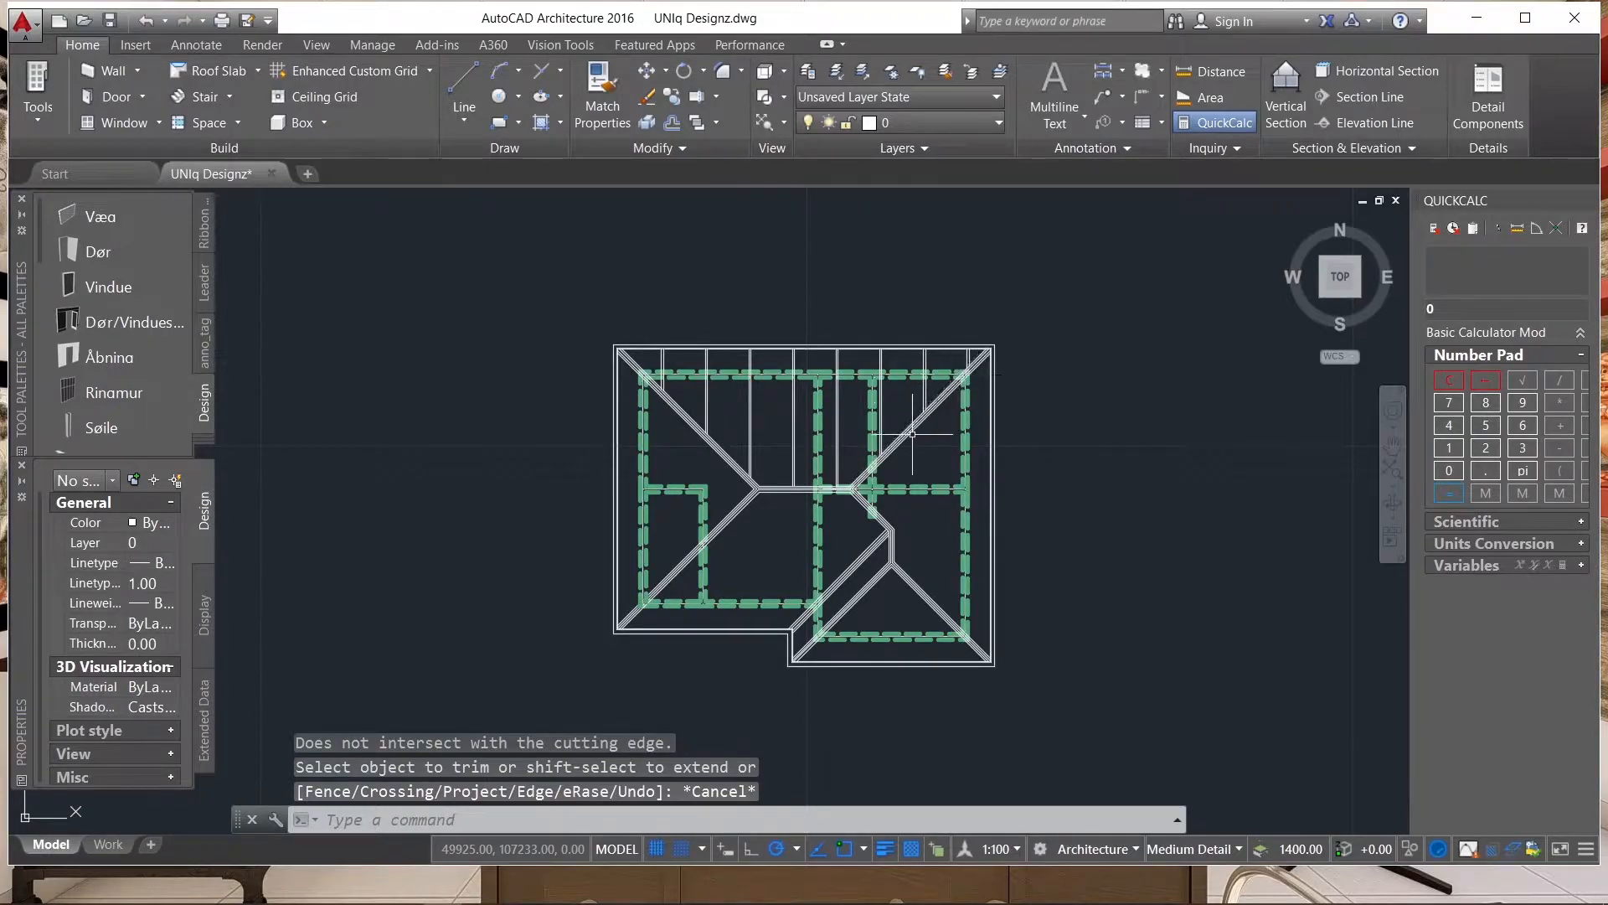
pyautogui.scroll(2, 887, 431)
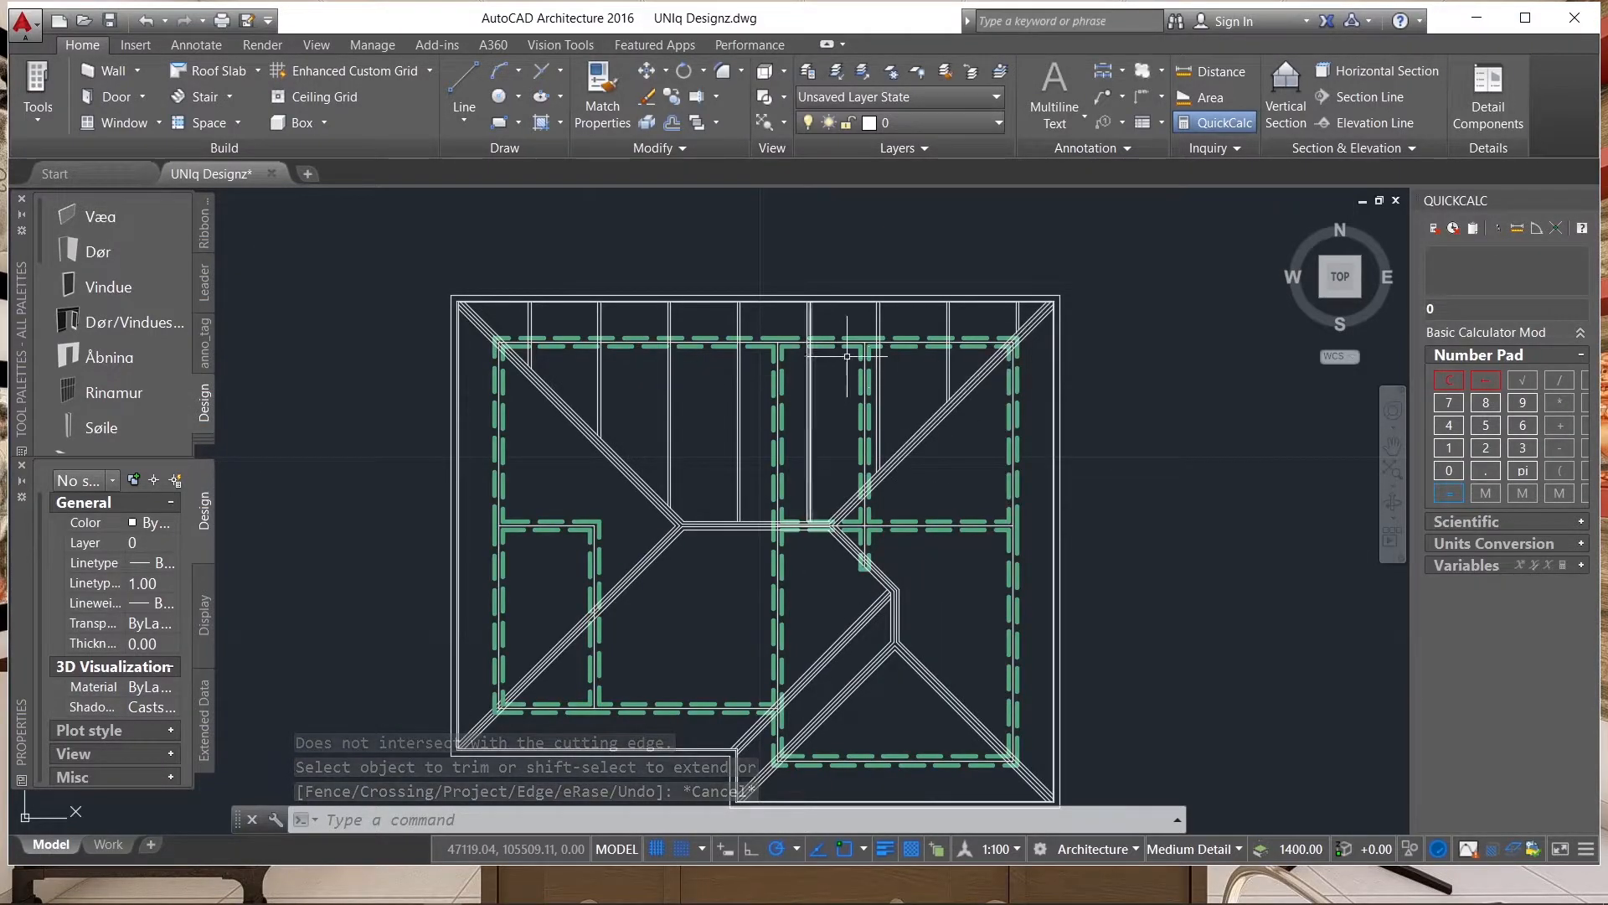
pyautogui.scroll(2, 1030, 318)
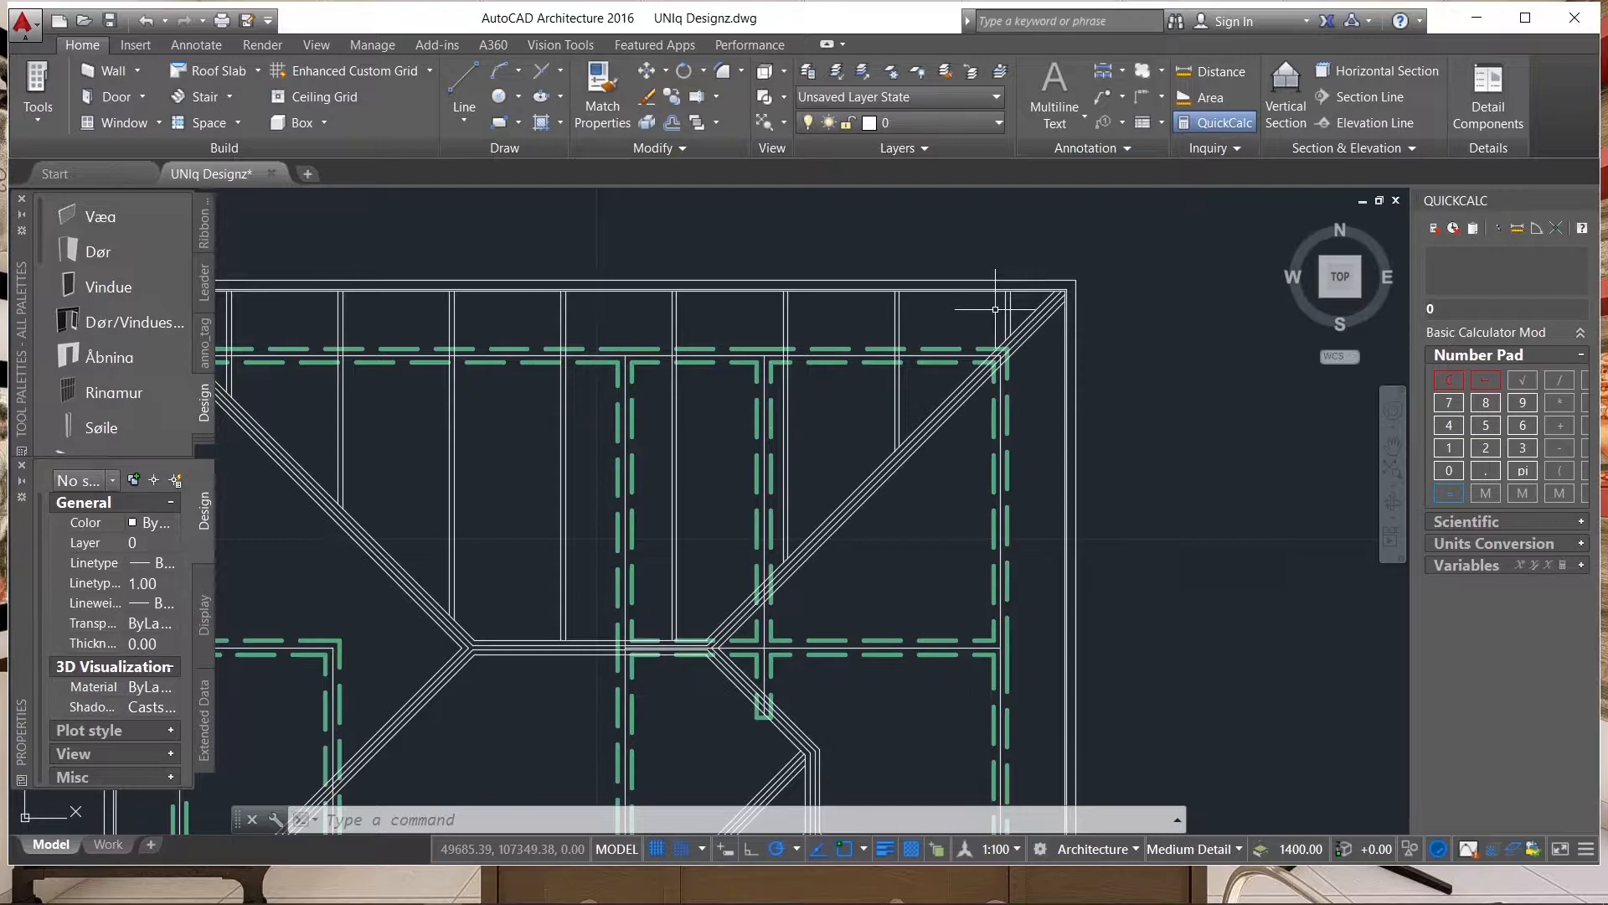
pyautogui.scroll(-5, 891, 313)
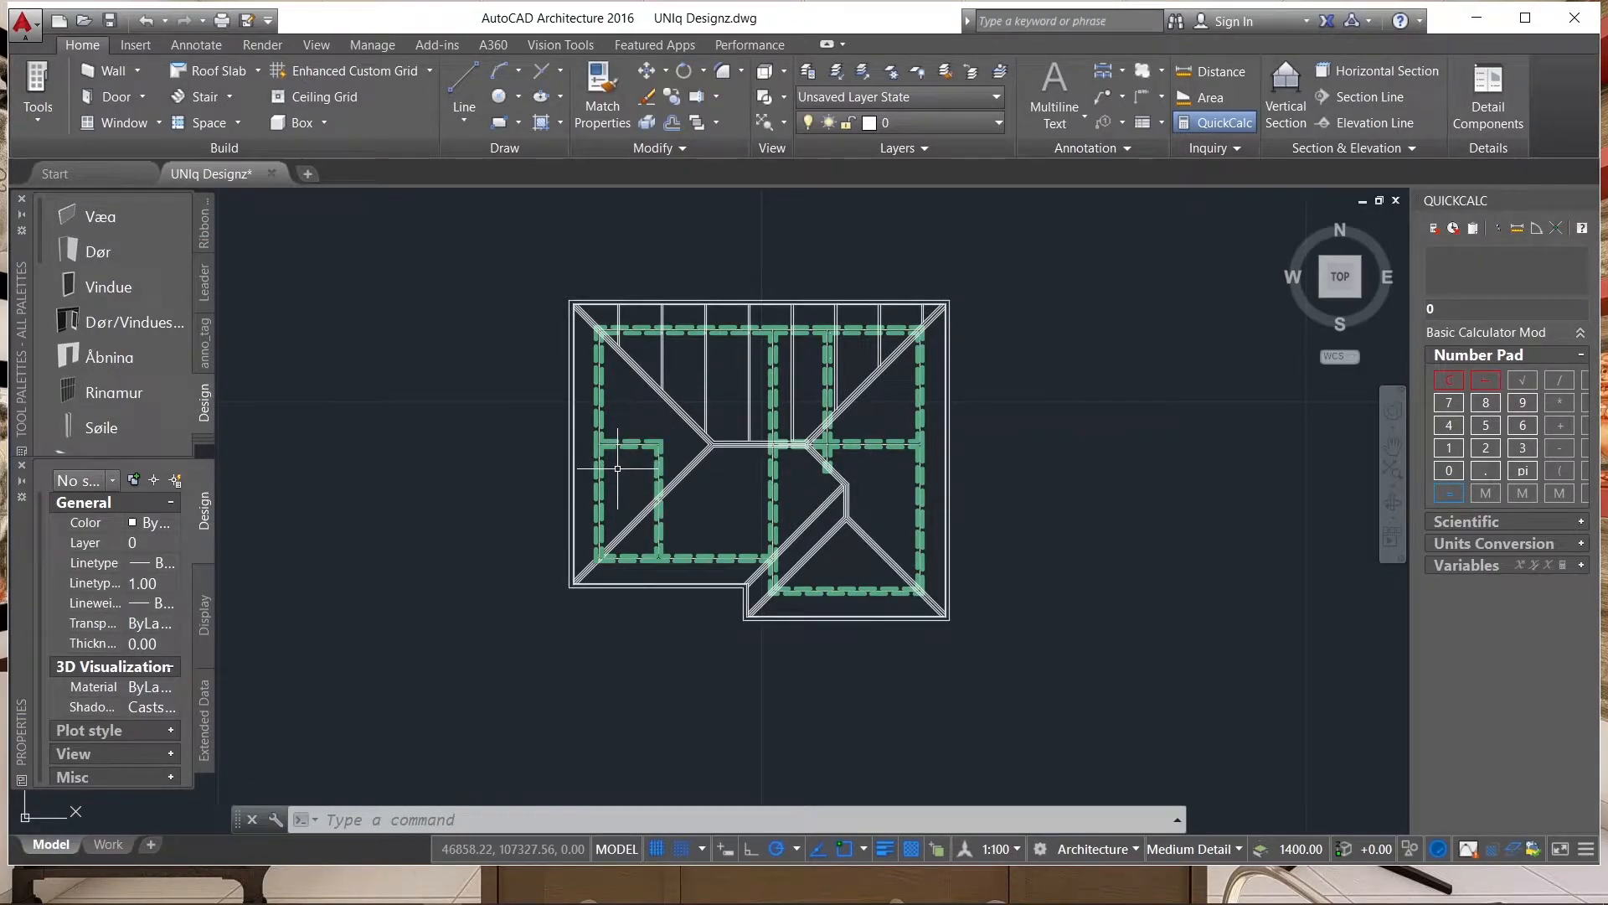
# Trim the lowest horizontal line pair on the left slope back to the uppermost line of the lower-left hip.
pyautogui.scroll(2, 769, 393)
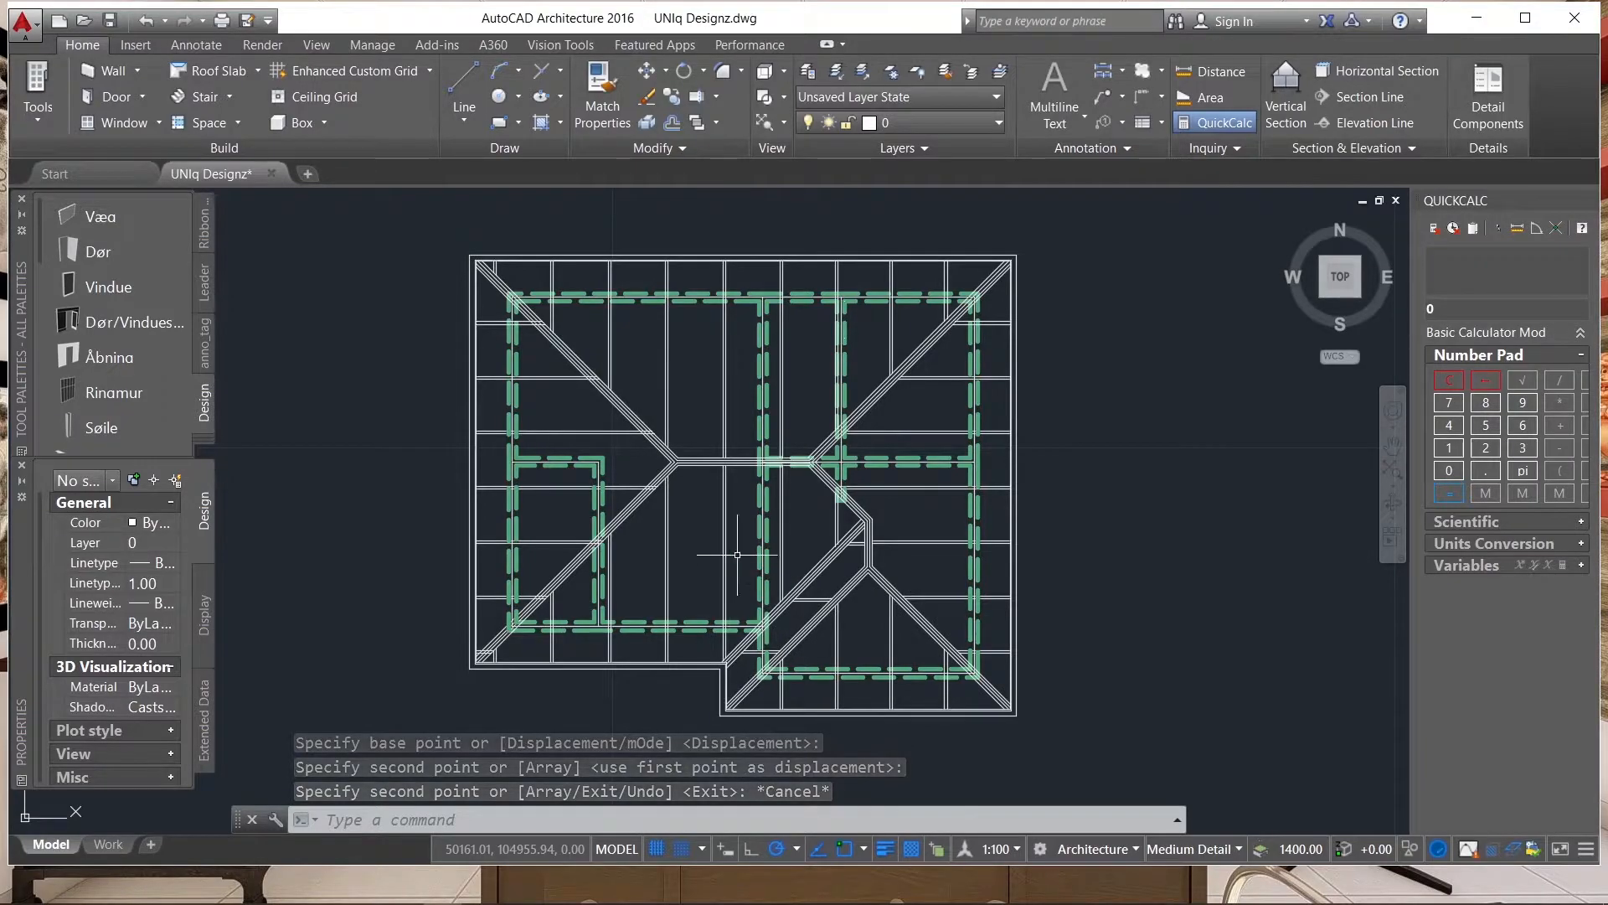
pyautogui.scroll(5, 536, 619)
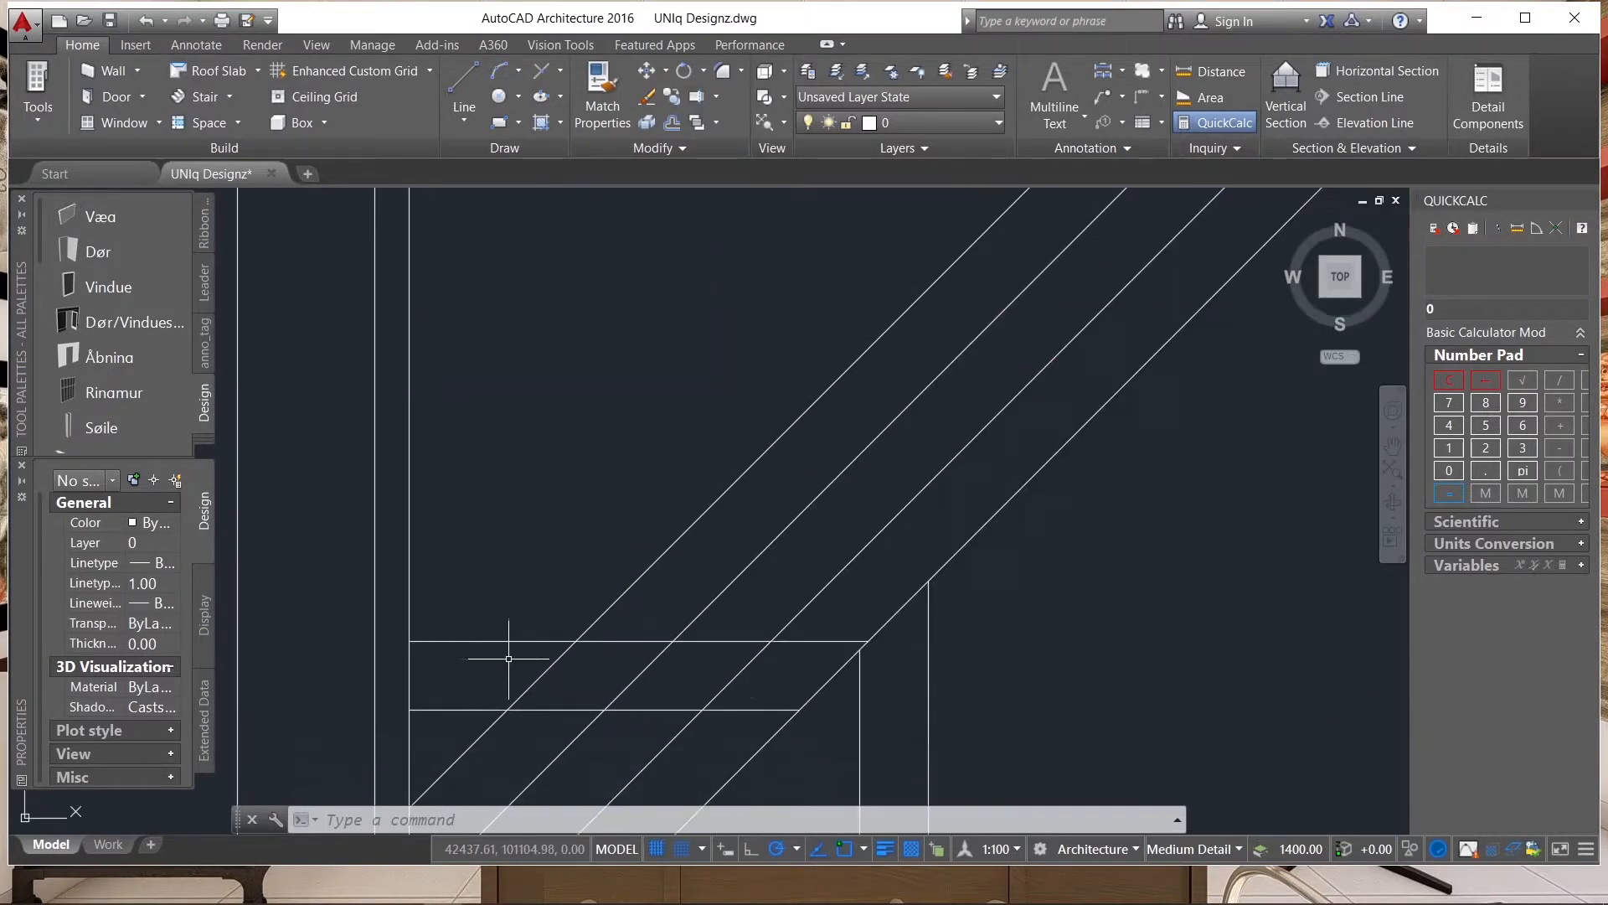
pyautogui.click(552, 672)
pyautogui.write('tr')
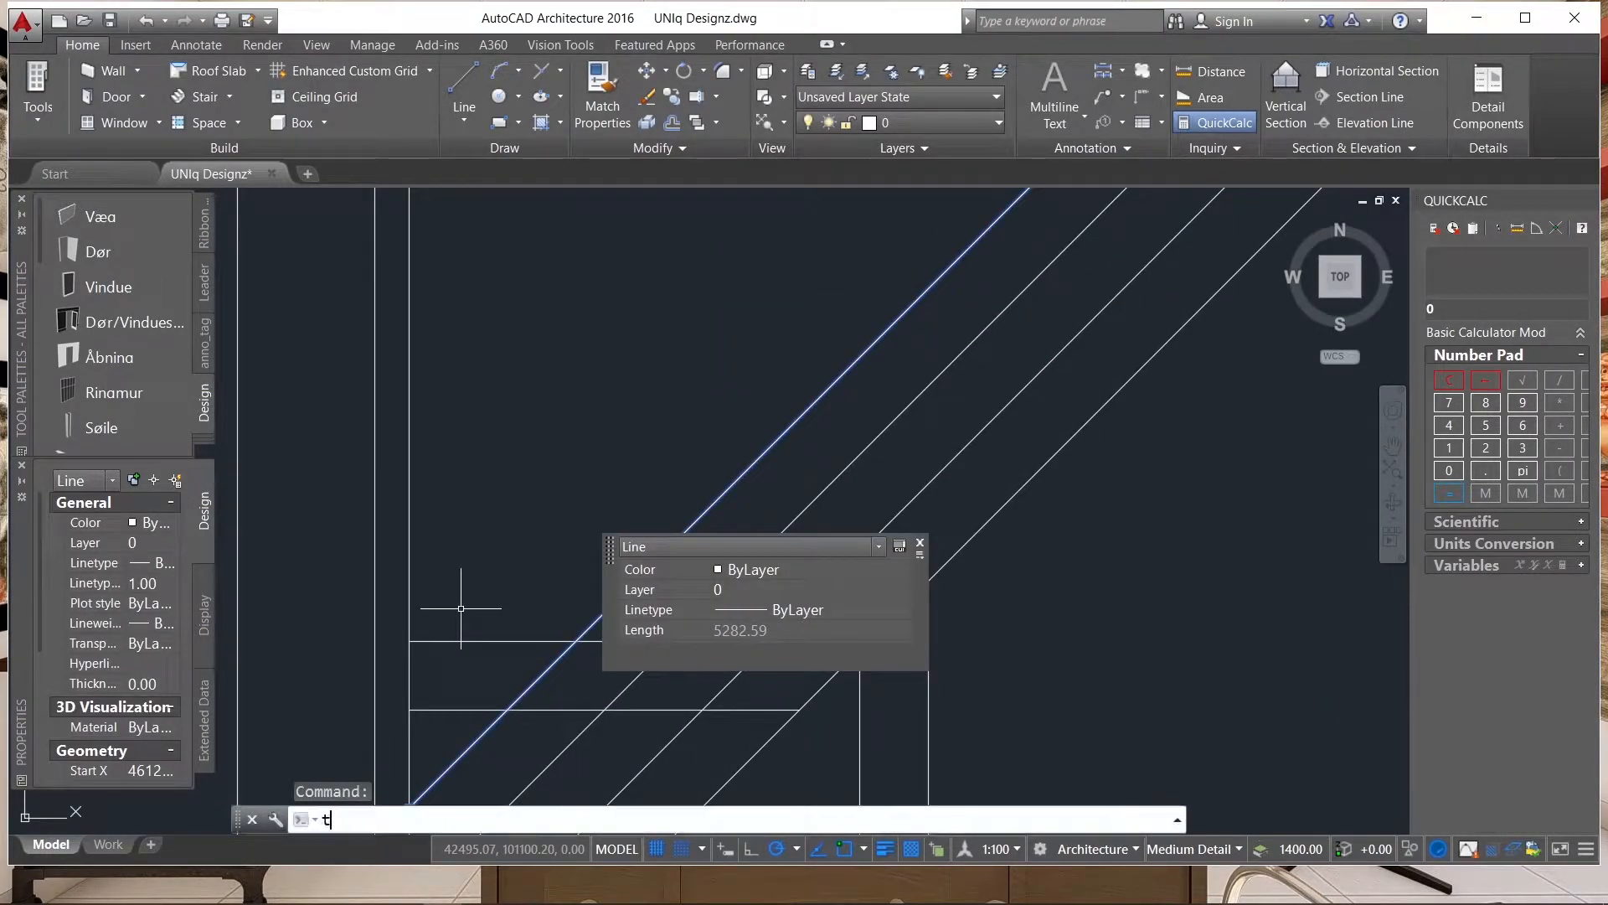
pyautogui.press('Return')
pyautogui.scroll(-2, 556, 618)
pyautogui.click(616, 632)
pyautogui.click(591, 638)
pyautogui.click(591, 638)
pyautogui.click(573, 676)
pyautogui.click(570, 672)
pyautogui.click(600, 635)
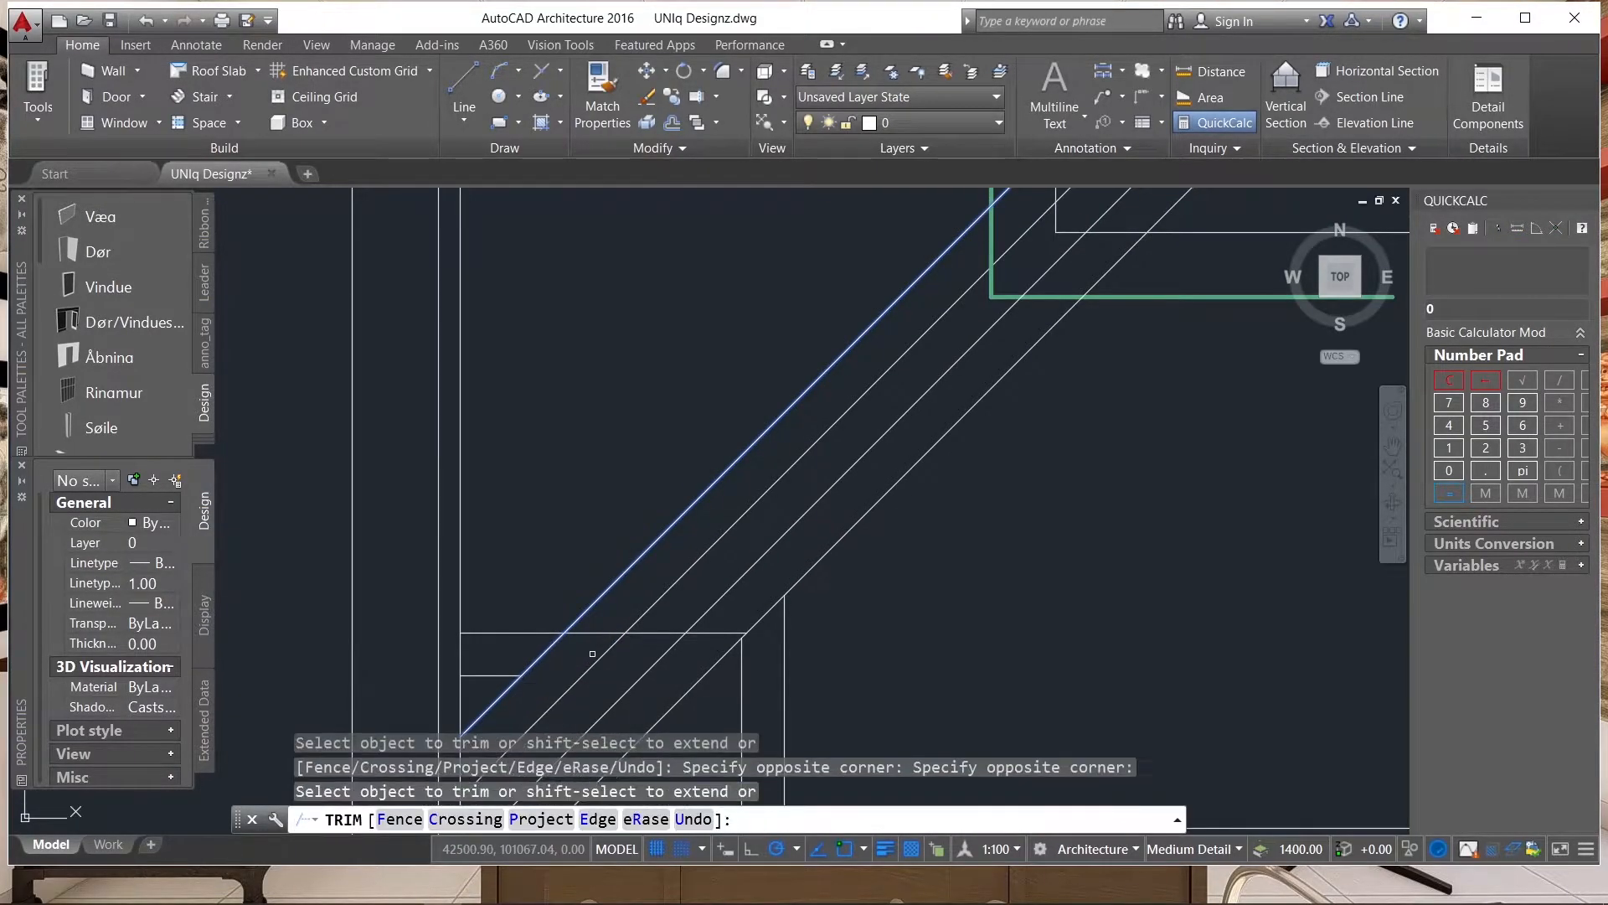
pyautogui.click(544, 629)
pyautogui.scroll(-2, 543, 628)
pyautogui.scroll(-1, 561, 650)
pyautogui.scroll(-1, 668, 660)
pyautogui.scroll(1, 731, 512)
pyautogui.scroll(2, 732, 511)
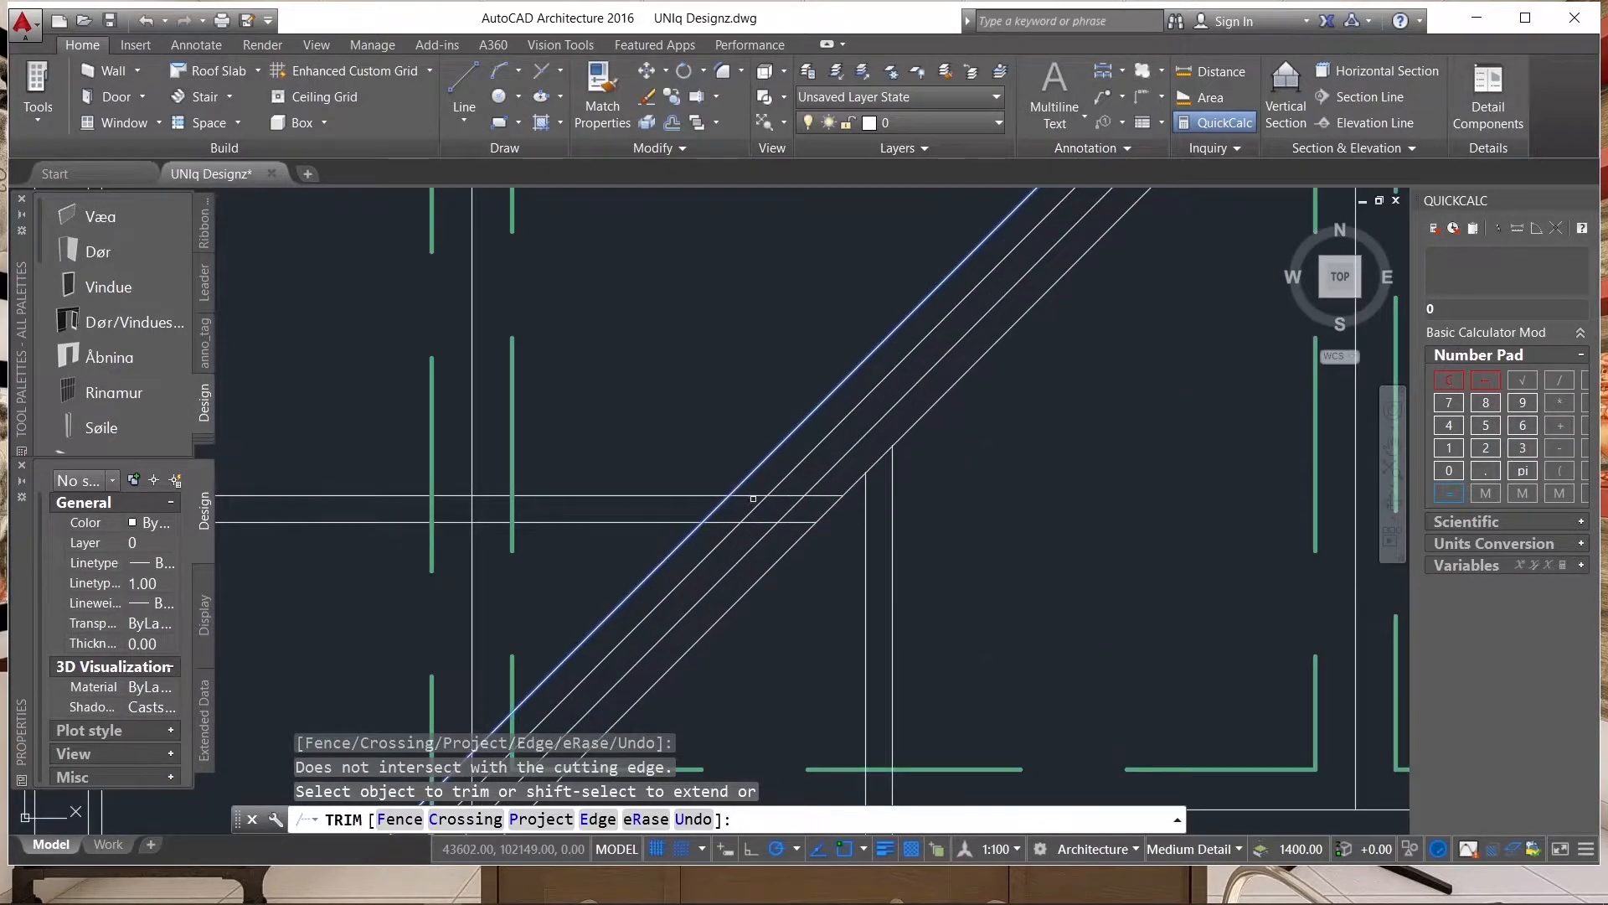
# Trim the remaining horizontal line pairs crossing the lower-left hip back to that hip's uppermost line.
pyautogui.click(753, 497)
pyautogui.click(725, 515)
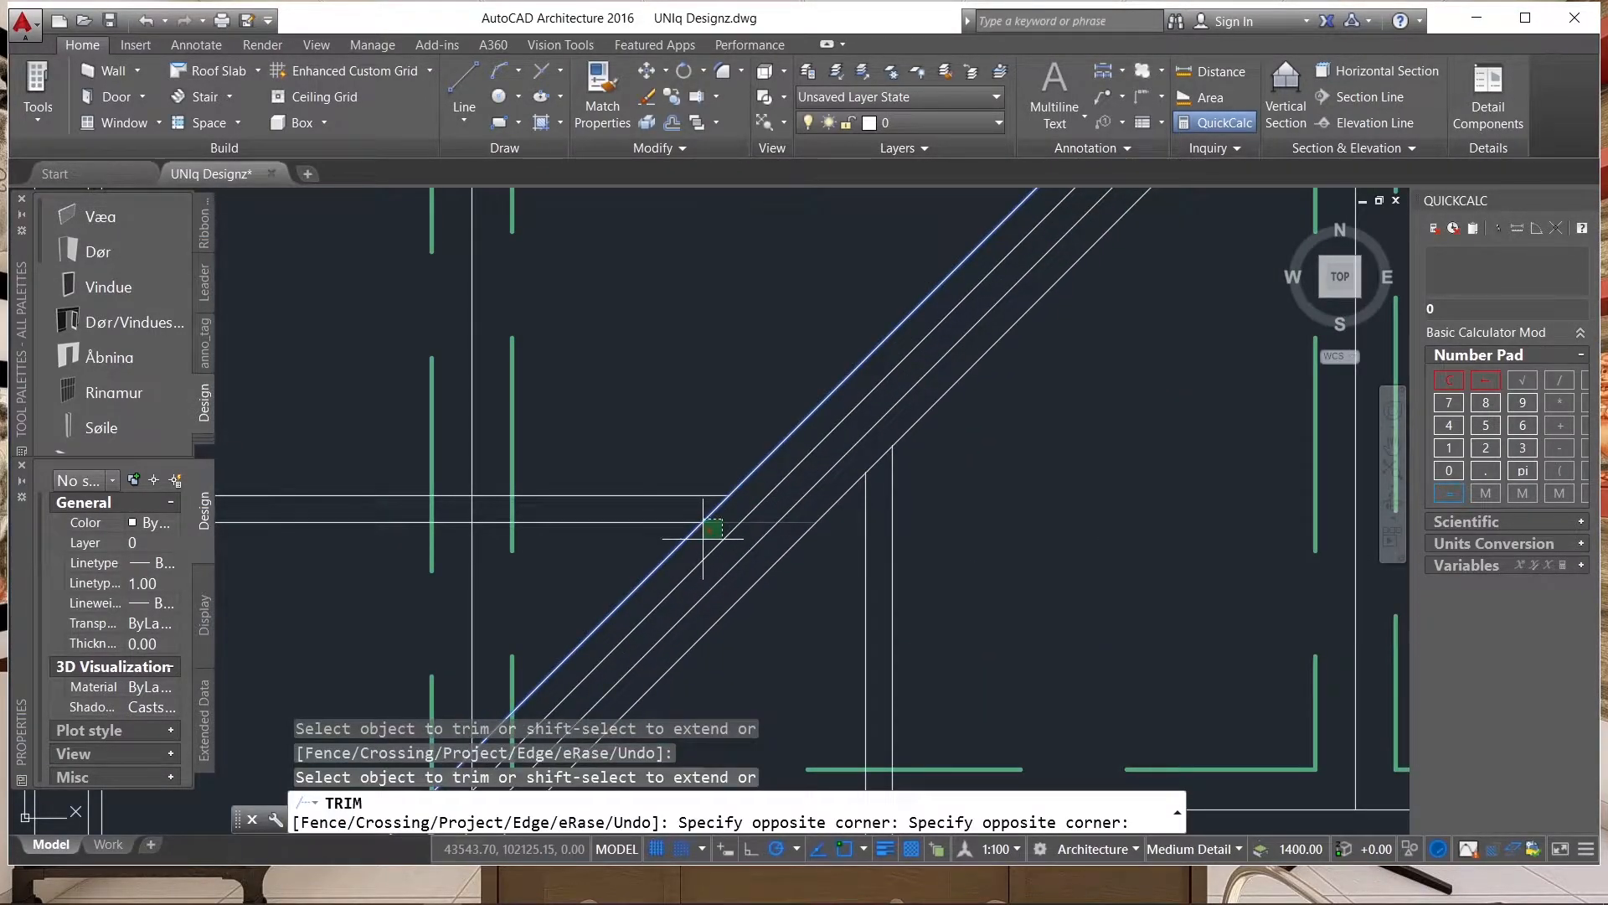
pyautogui.click(705, 538)
pyautogui.scroll(-3, 673, 602)
pyautogui.click(673, 602)
pyautogui.scroll(5, 937, 329)
pyautogui.click(923, 327)
pyautogui.click(858, 413)
pyautogui.scroll(-4, 757, 500)
pyautogui.scroll(5, 881, 416)
pyautogui.click(919, 359)
pyautogui.click(891, 456)
pyautogui.scroll(-4, 912, 459)
pyautogui.scroll(4, 912, 460)
pyautogui.press('Escape')
# Trim the horizontal line pair nearest the ridge back to the lowermost line of the upper-left hip.
pyautogui.click(855, 450)
pyautogui.click(814, 467)
pyautogui.press('Return')
pyautogui.press('Escape')
pyautogui.click(814, 455)
pyautogui.click(818, 451)
pyautogui.click(818, 452)
pyautogui.click(818, 451)
pyautogui.click(817, 452)
pyautogui.click(793, 439)
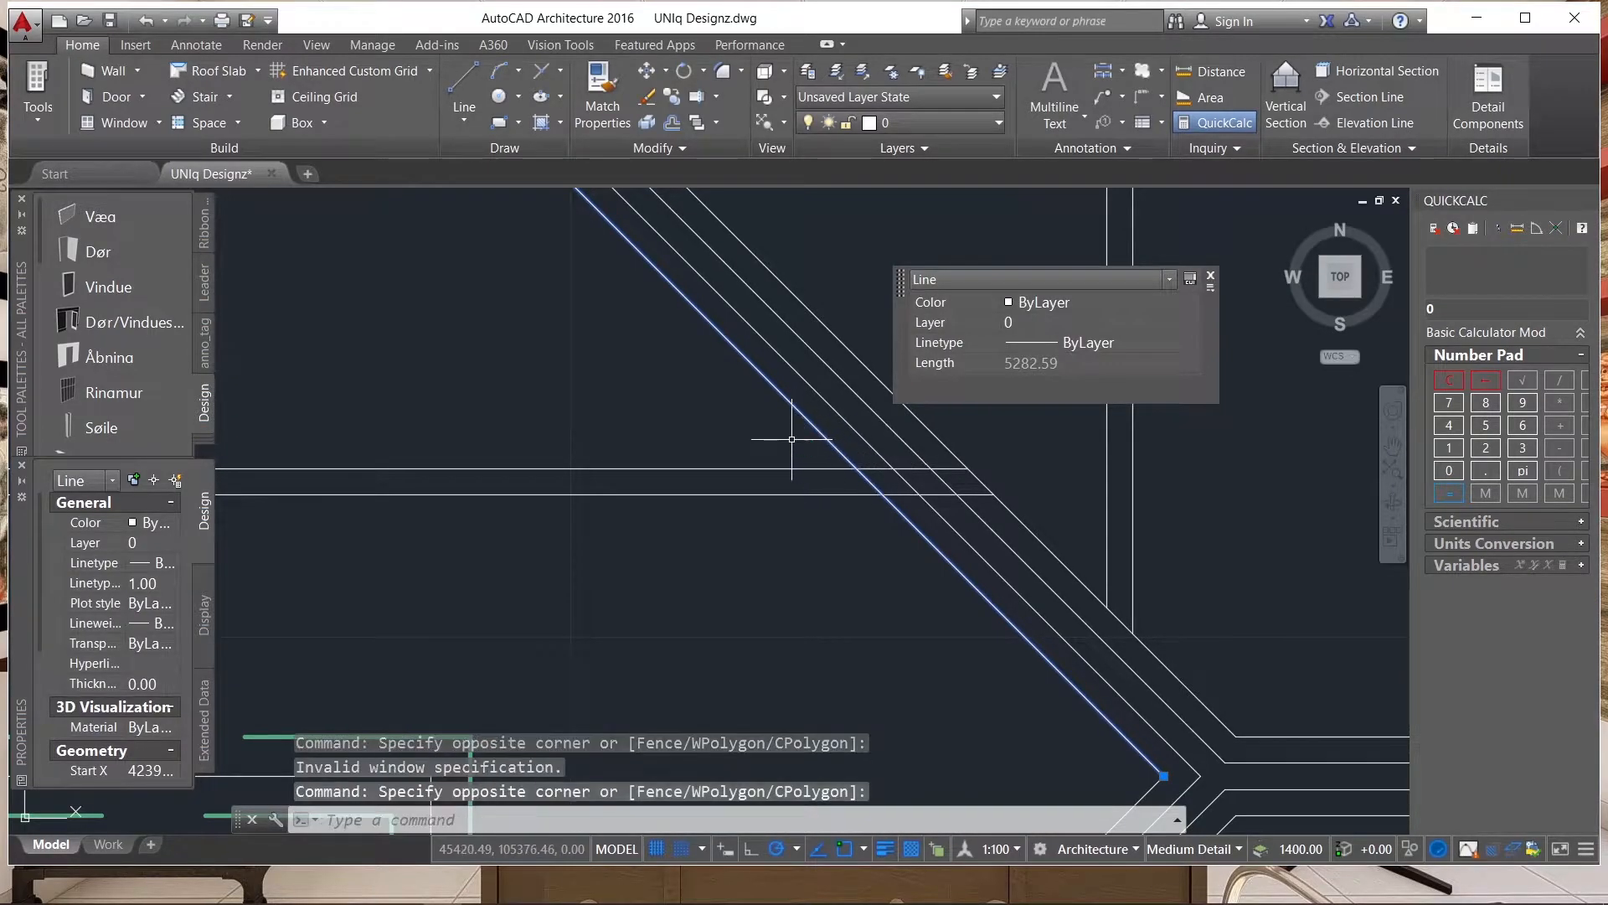
pyautogui.press('Return')
pyautogui.click(900, 475)
pyautogui.click(946, 501)
pyautogui.click(898, 458)
pyautogui.scroll(-4, 936, 598)
pyautogui.scroll(6, 796, 442)
# Trim the other horizontal line pairs crossing the upper-left hip, keeping only the parts on the left slope.
pyautogui.click(810, 447)
pyautogui.click(787, 404)
pyautogui.scroll(-4, 826, 570)
pyautogui.scroll(5, 593, 277)
pyautogui.click(625, 283)
pyautogui.click(636, 376)
pyautogui.scroll(-5, 771, 504)
pyautogui.press('Escape')
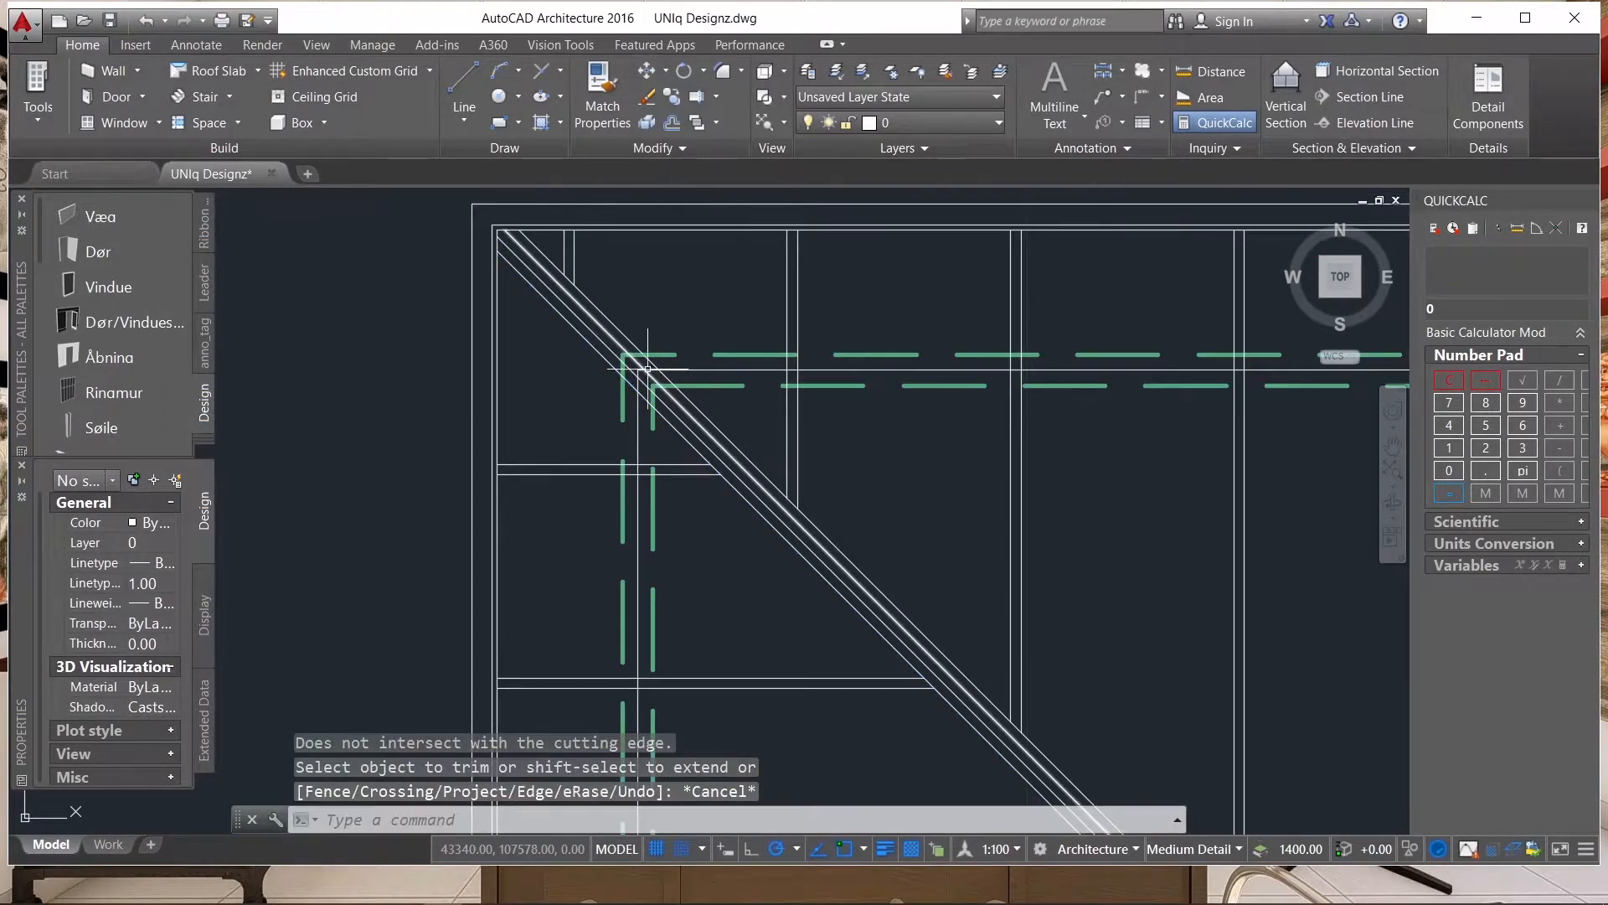
# Examine the trimmed line pairs around the hips and ridge, and the lines along the upper eave.
pyautogui.scroll(-4, 647, 367)
pyautogui.scroll(-2, 646, 366)
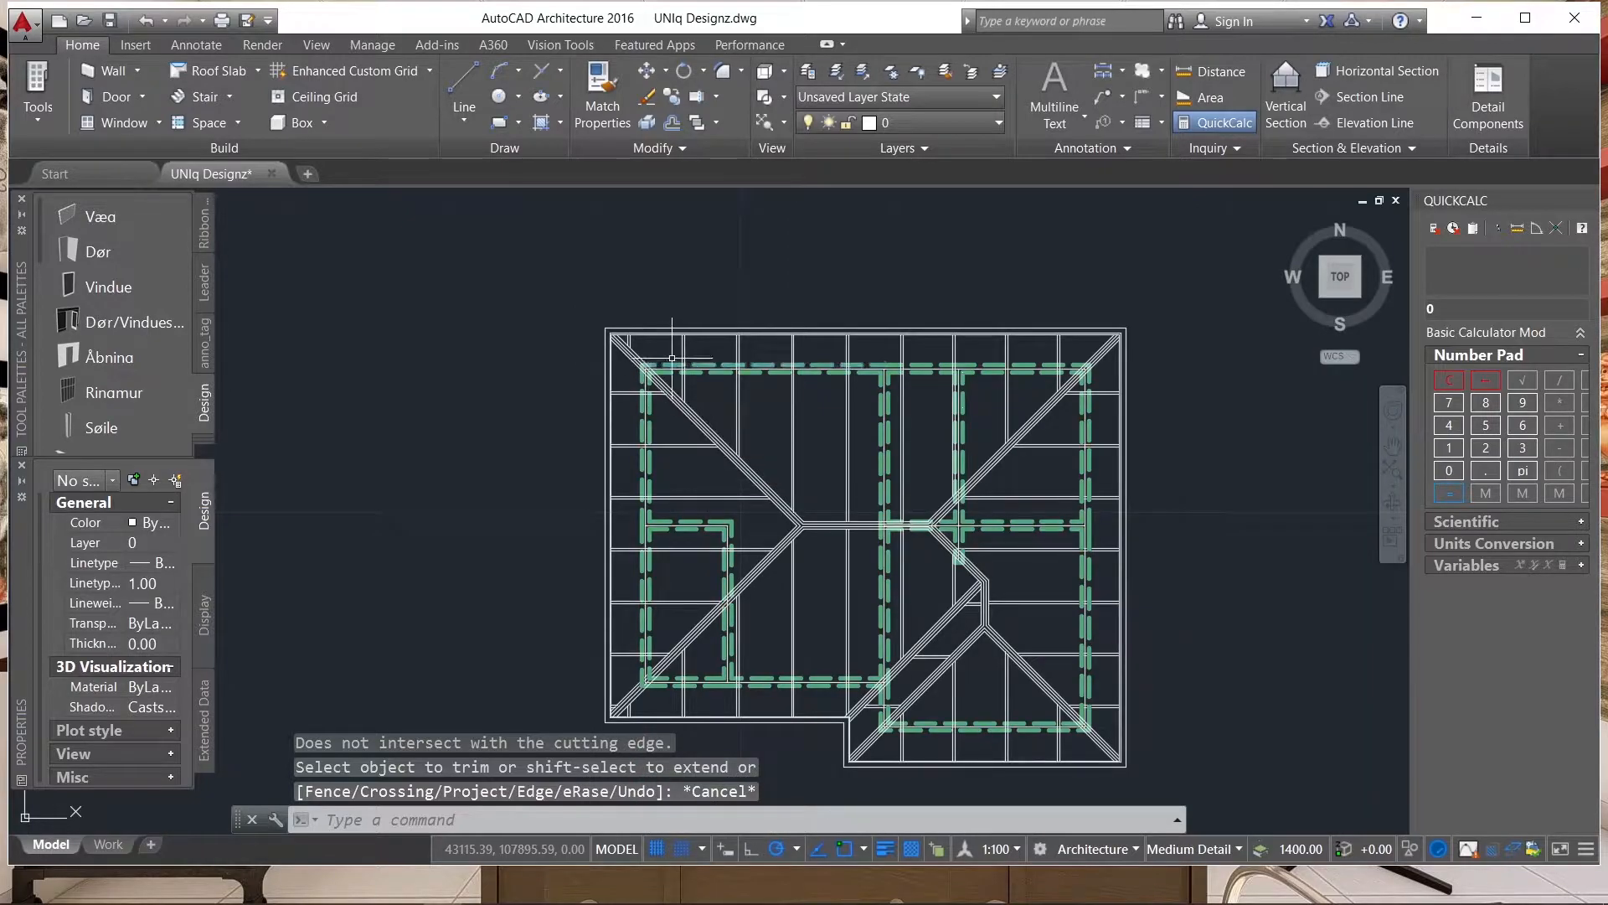
pyautogui.scroll(-1, 1028, 384)
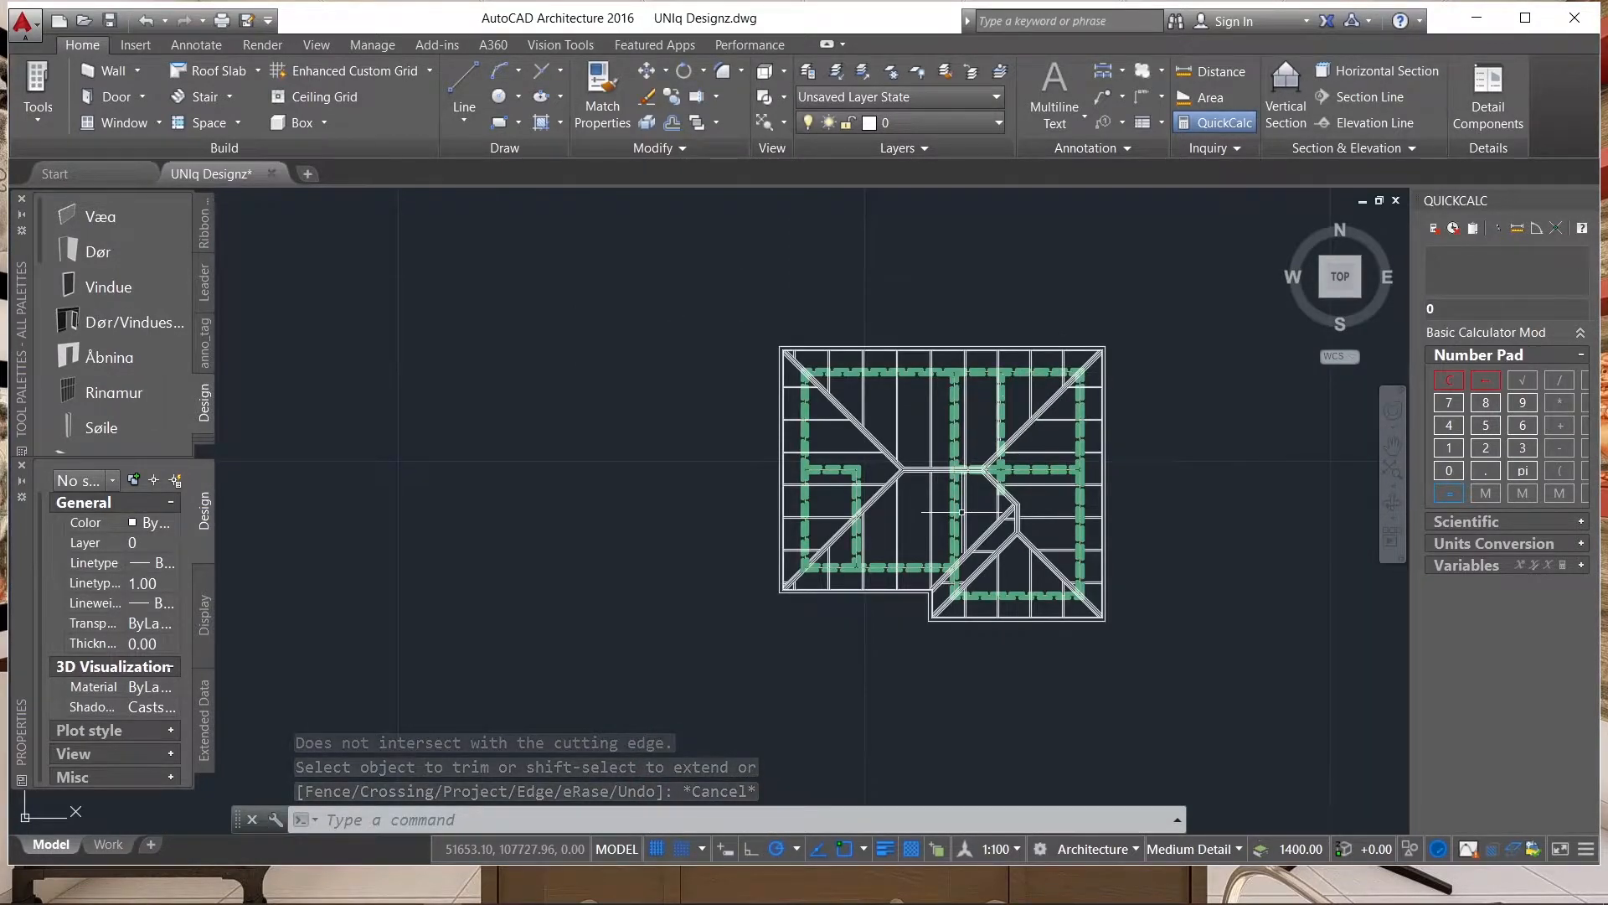
pyautogui.scroll(3, 951, 498)
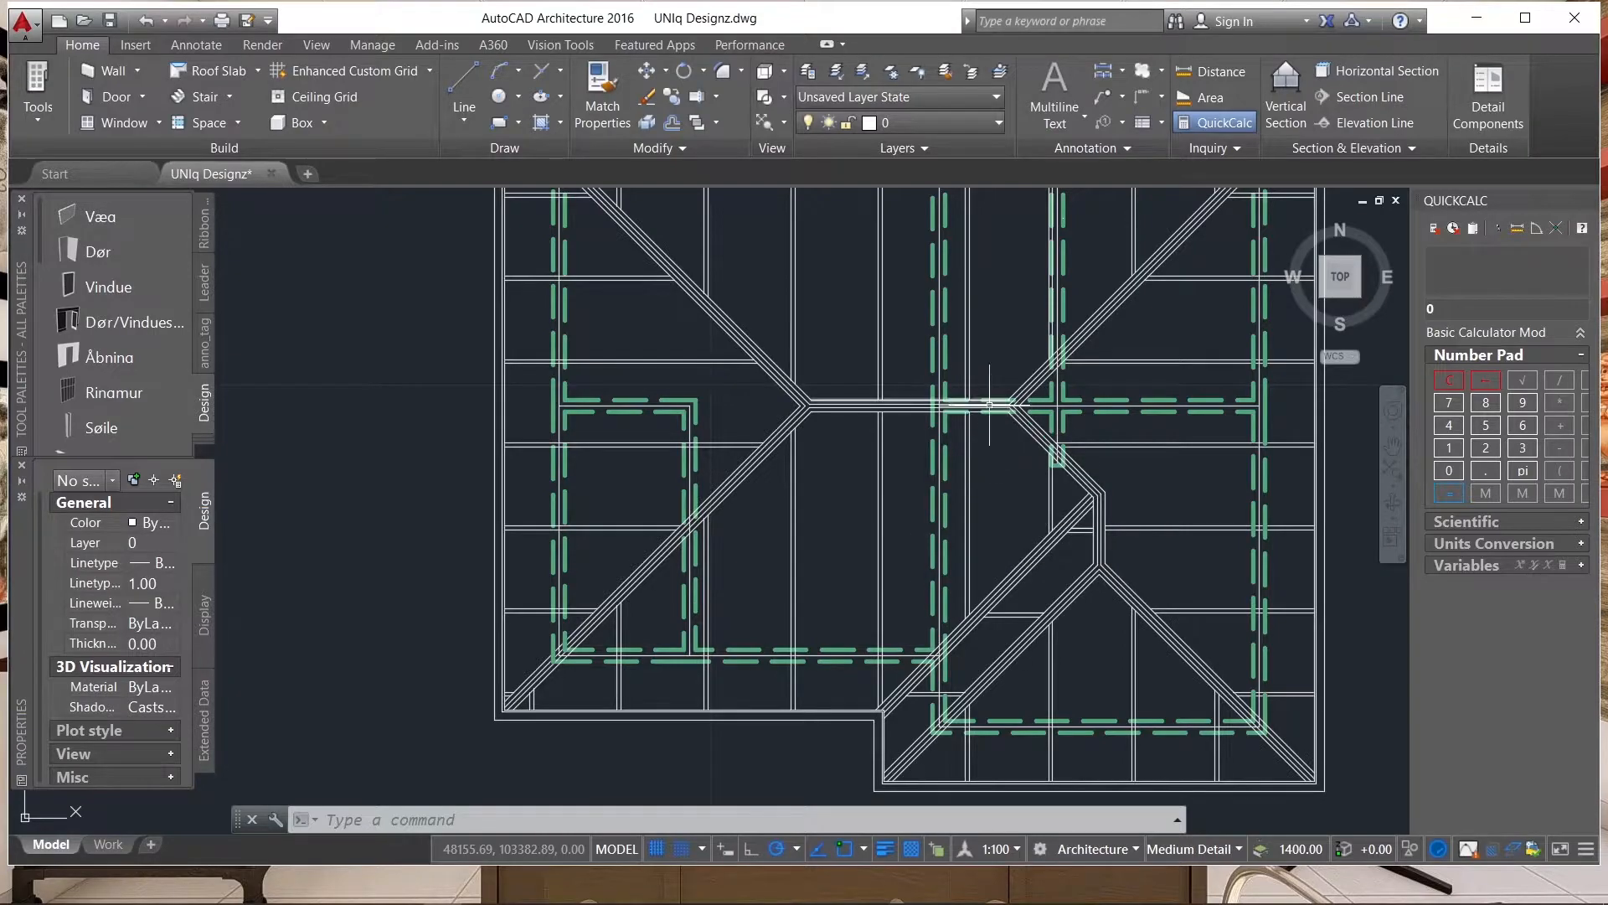
pyautogui.scroll(-4, 963, 513)
pyautogui.scroll(8, 896, 366)
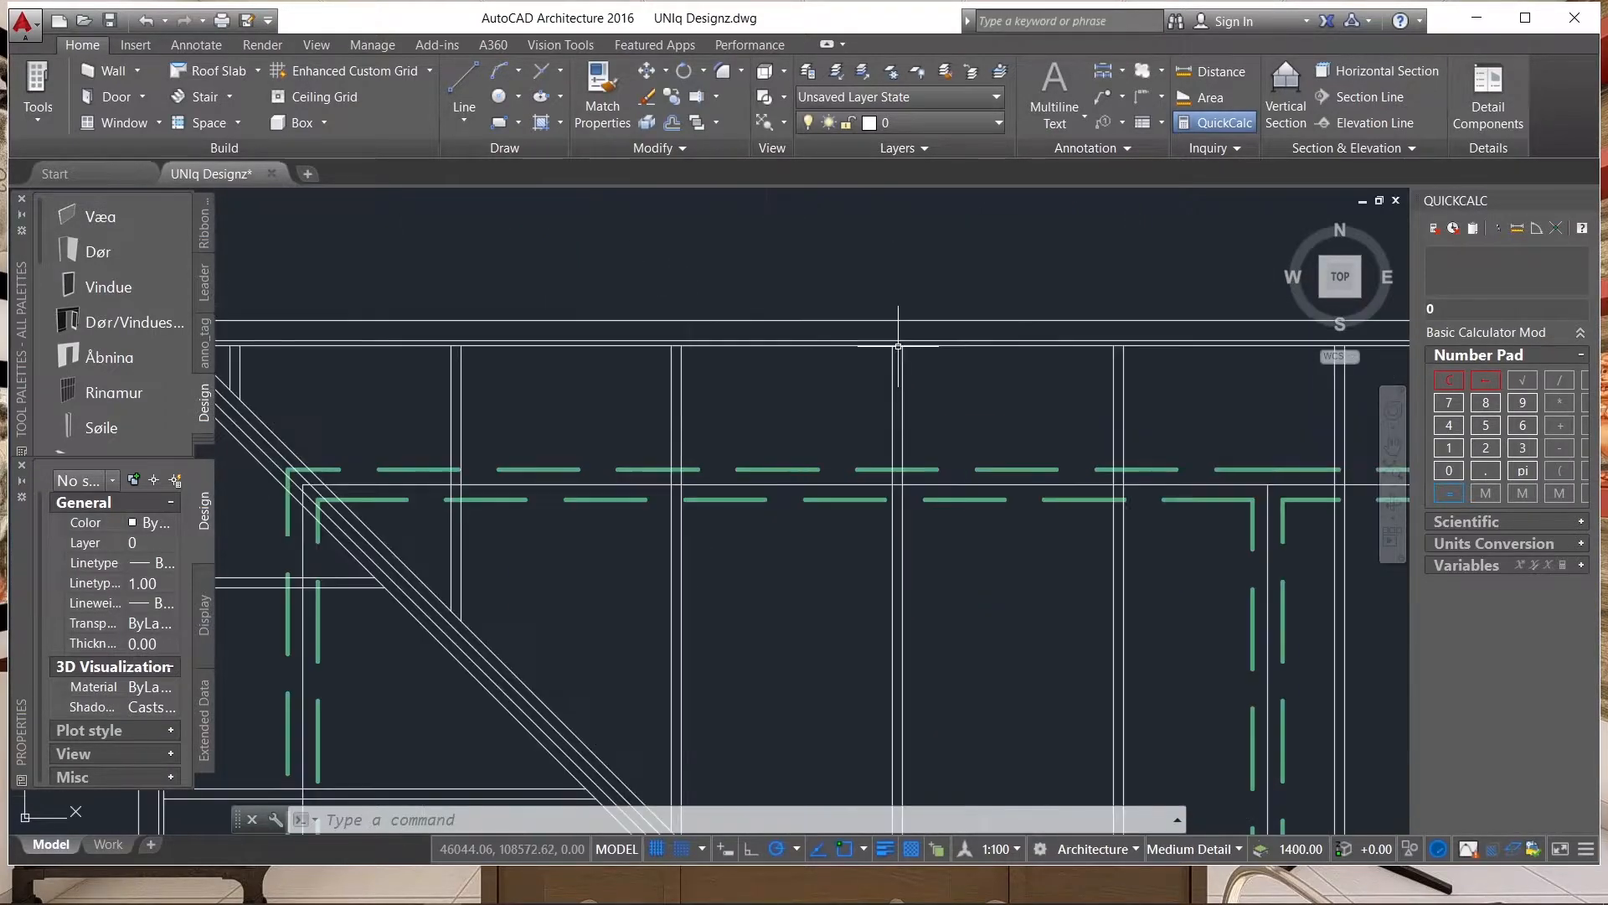
pyautogui.scroll(3, 899, 346)
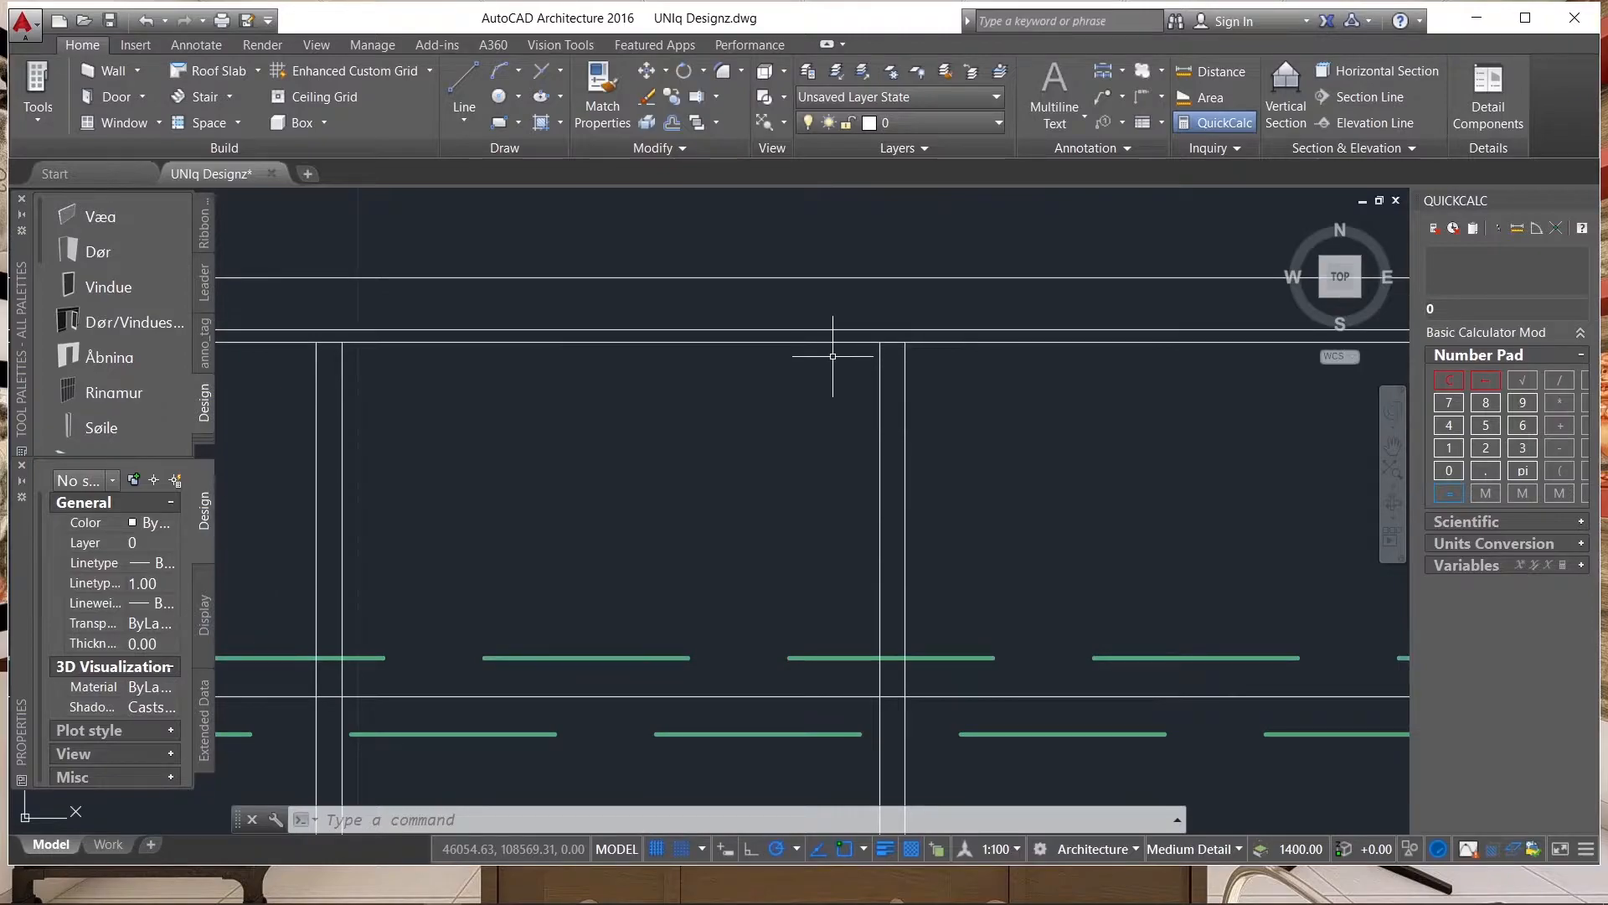
pyautogui.scroll(2, 834, 353)
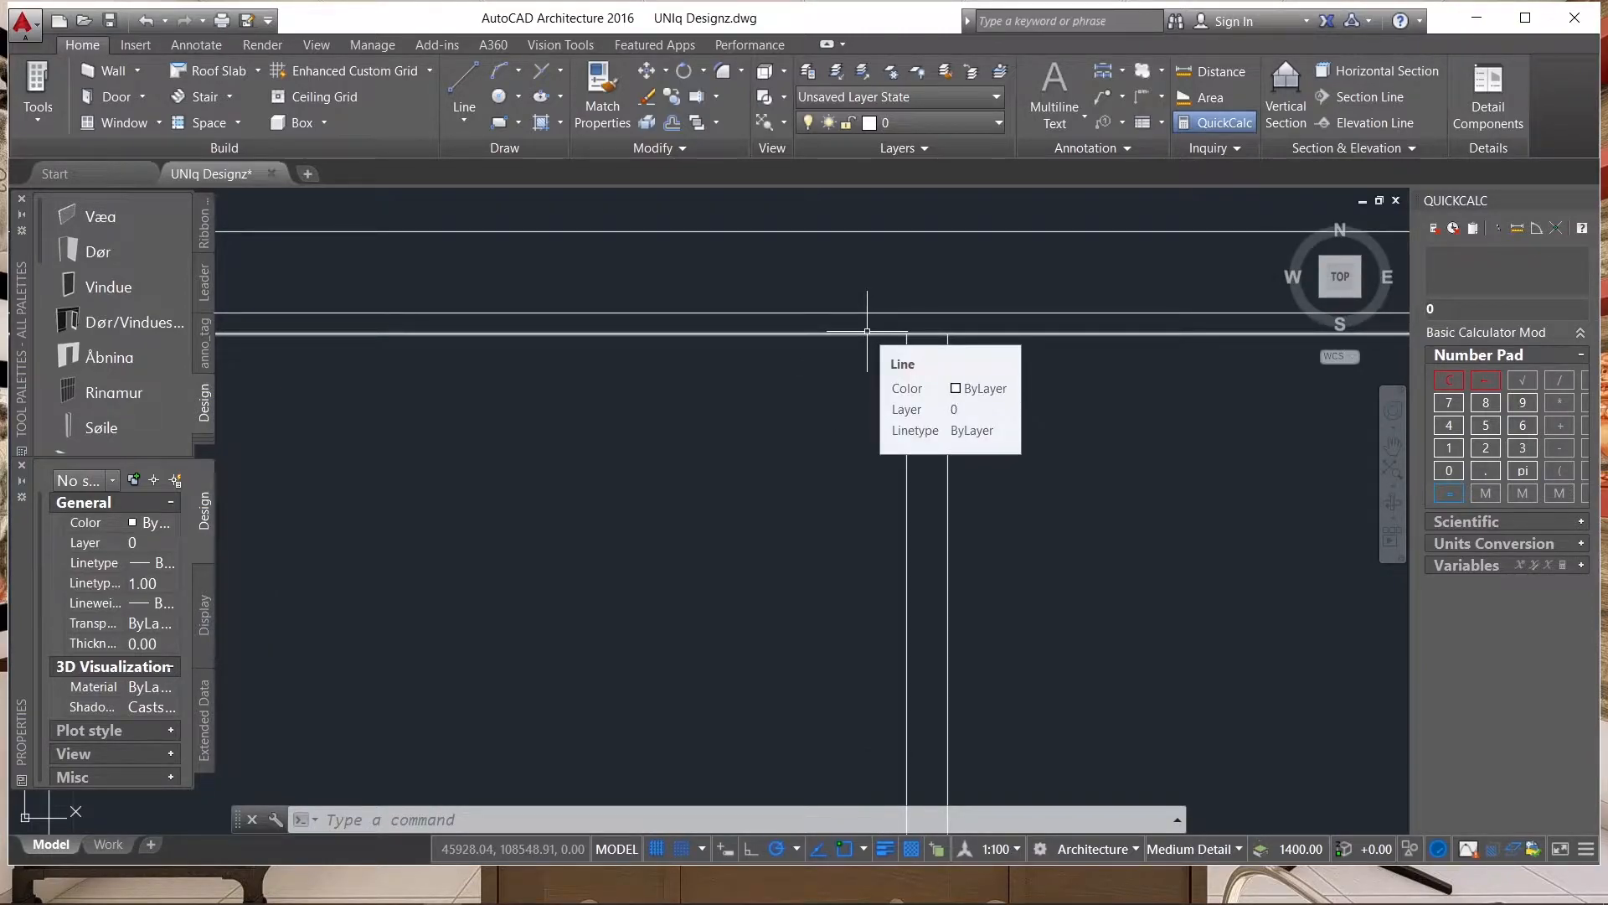
pyautogui.scroll(-5, 915, 259)
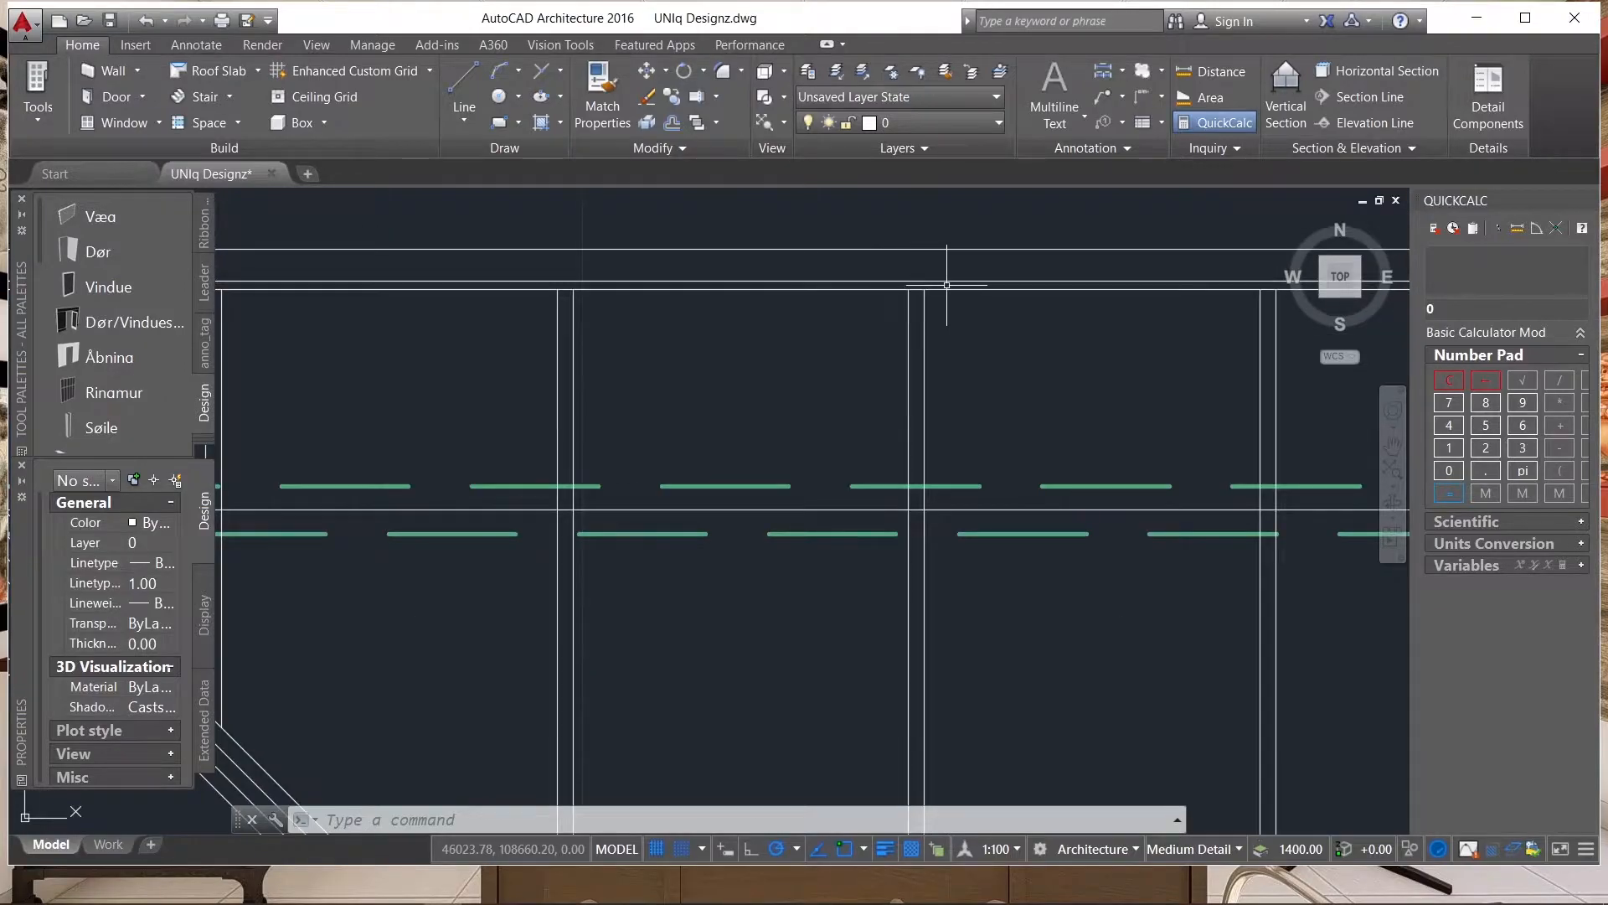
pyautogui.scroll(4, 904, 282)
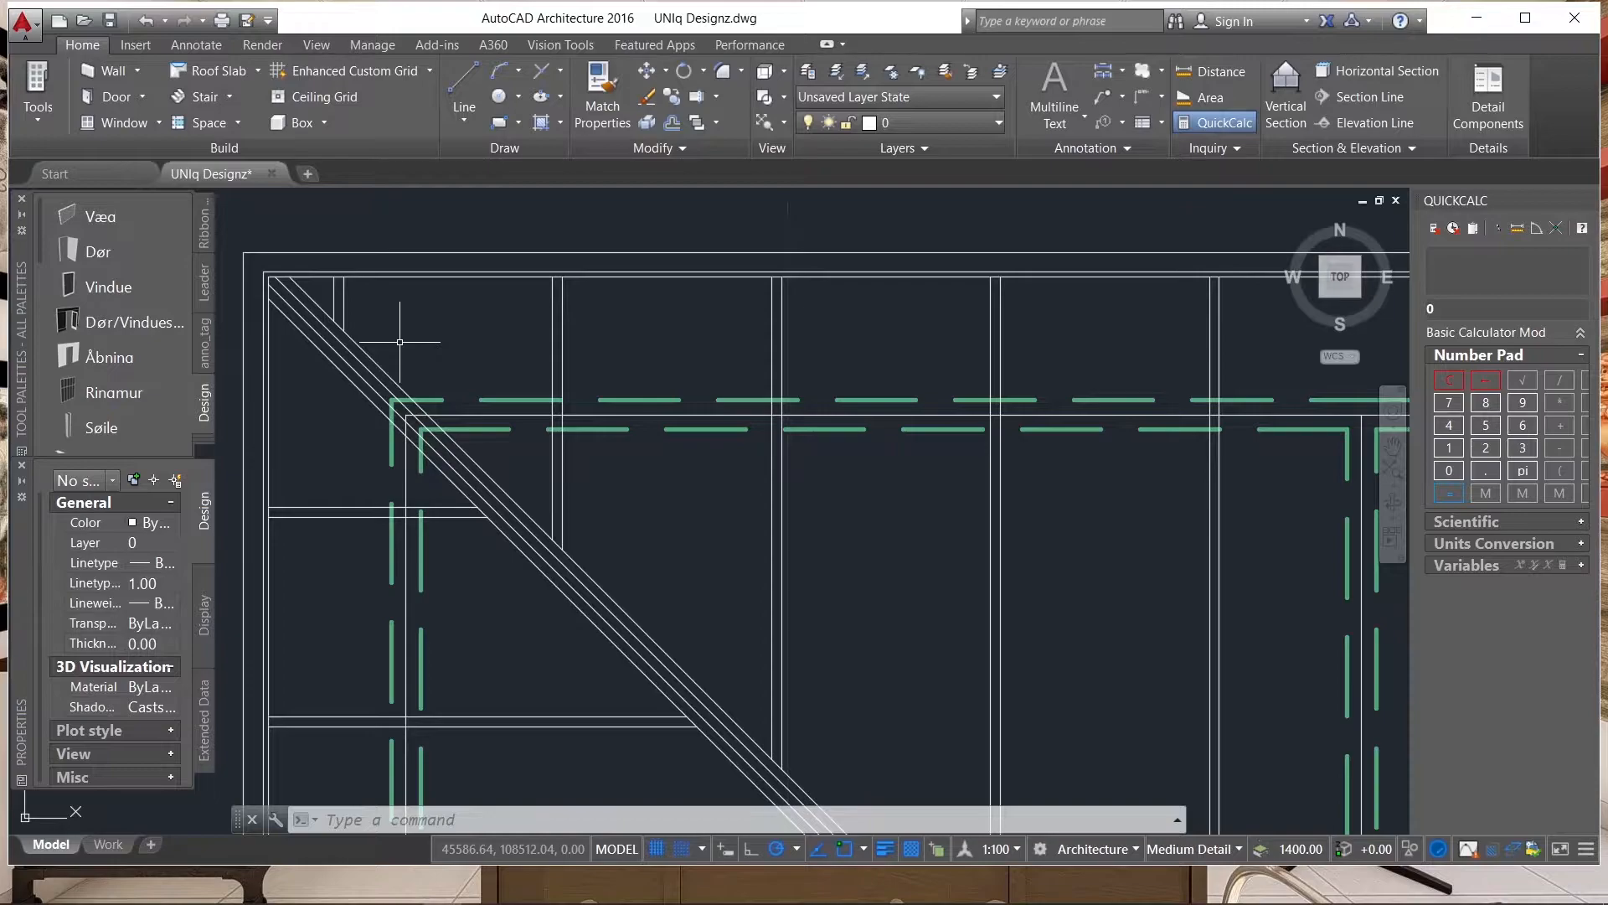
# Copy the innermost line of the upper eave 100 downward.
pyautogui.scroll(-2, 460, 352)
pyautogui.scroll(6, 759, 310)
pyautogui.click(760, 307)
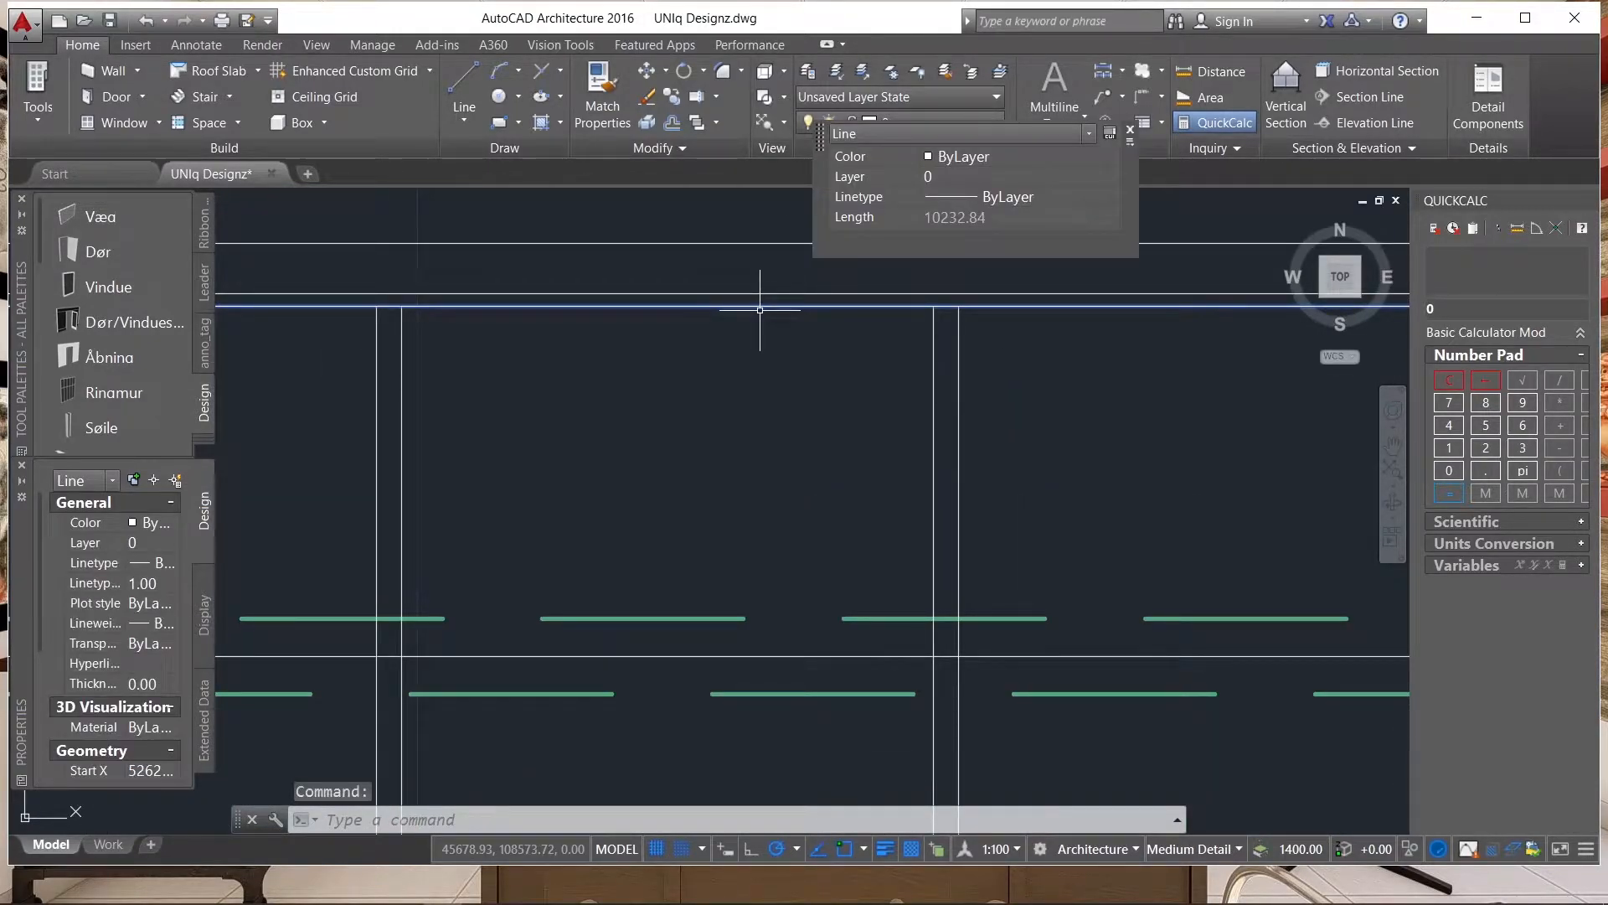
pyautogui.write('co')
pyautogui.press('Return')
pyautogui.scroll(-1, 744, 376)
pyautogui.scroll(1, 753, 358)
pyautogui.click(753, 360)
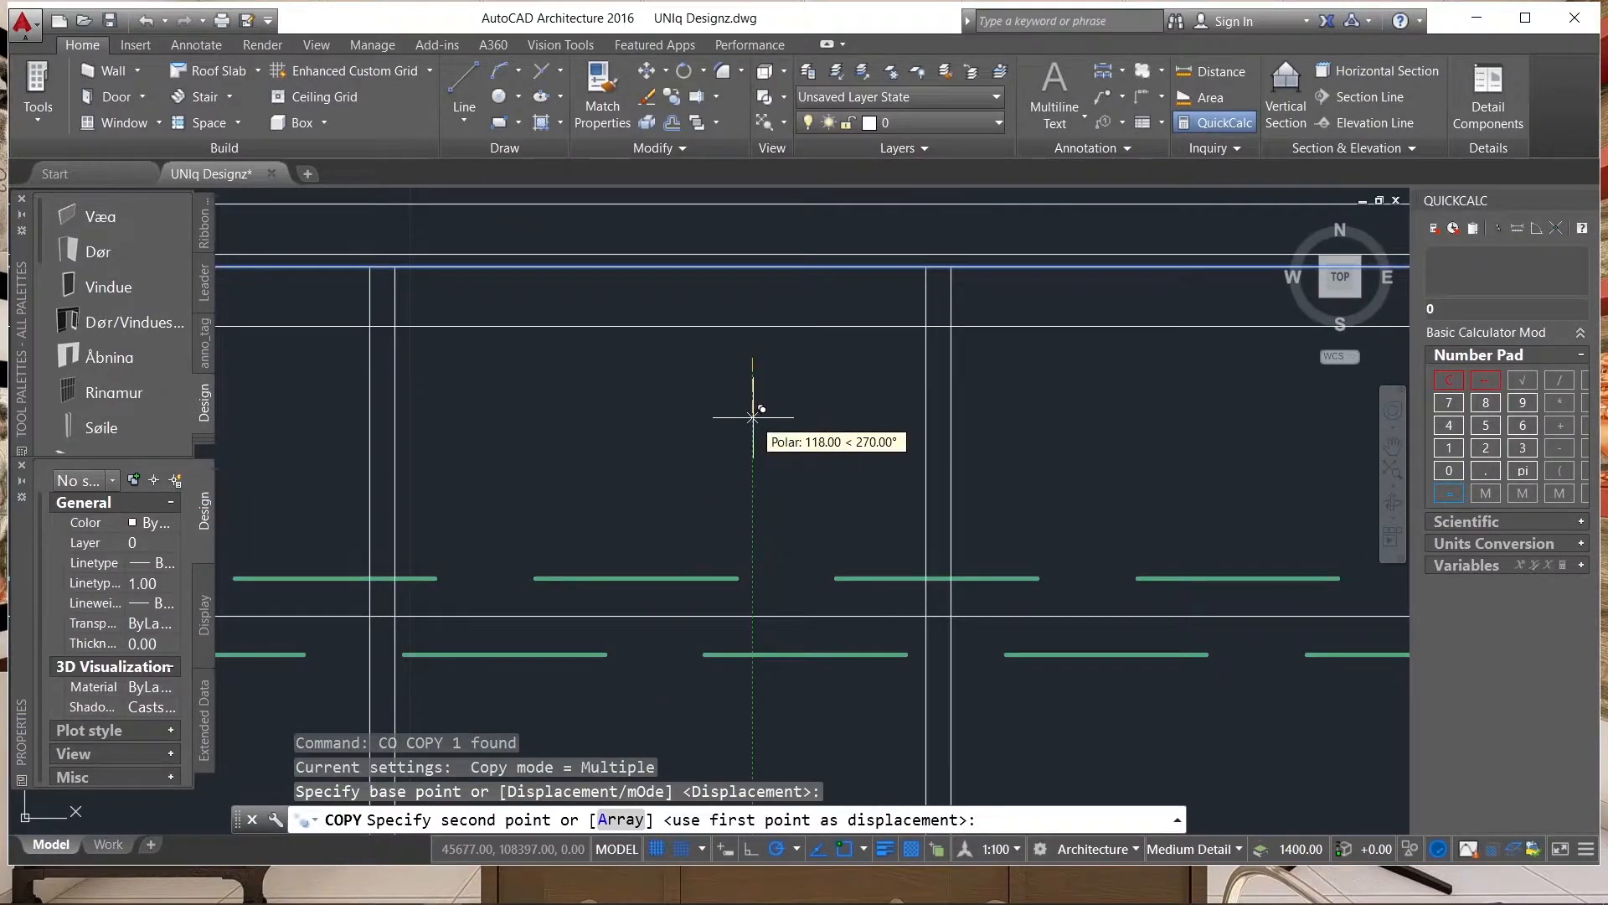
pyautogui.scroll(-1, 752, 412)
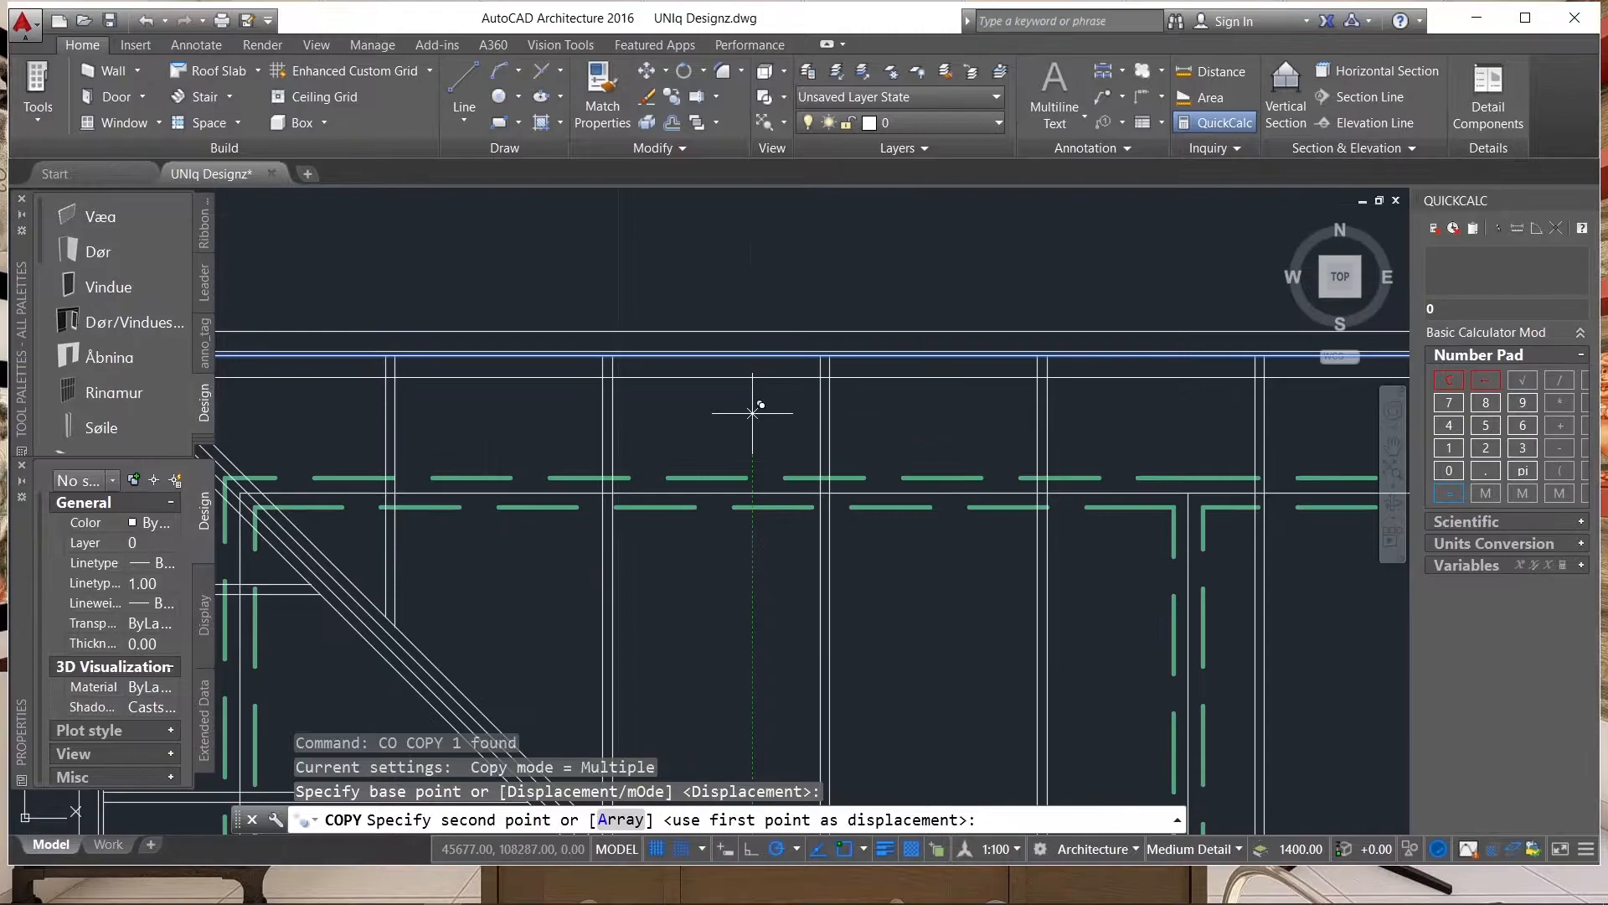
pyautogui.write('1')
pyautogui.press('Return')
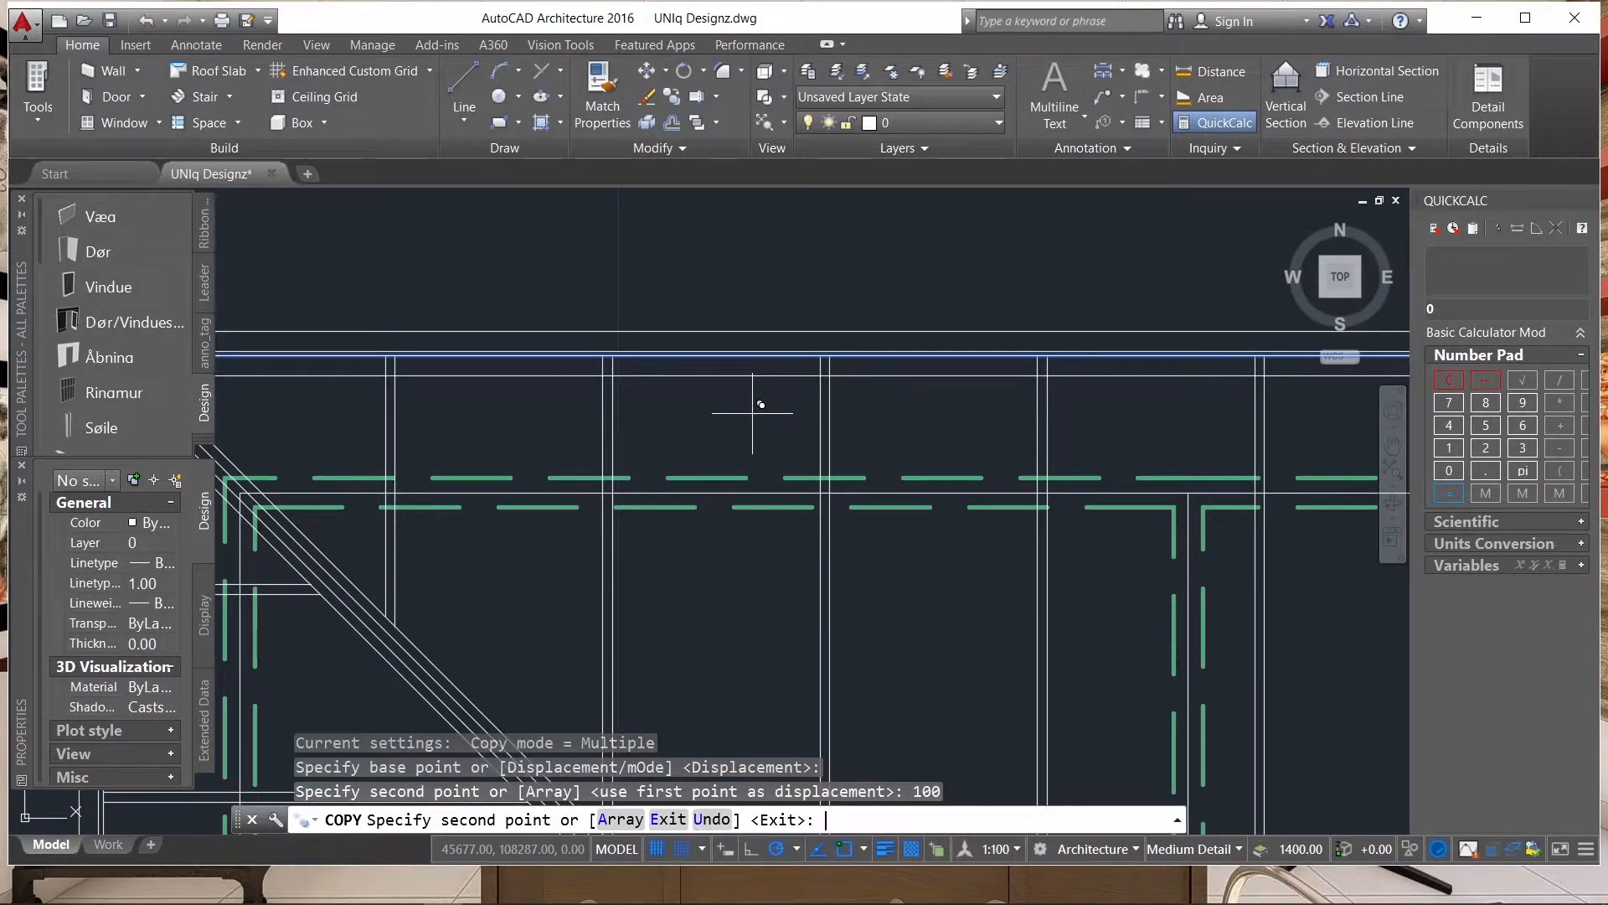
pyautogui.press('Escape')
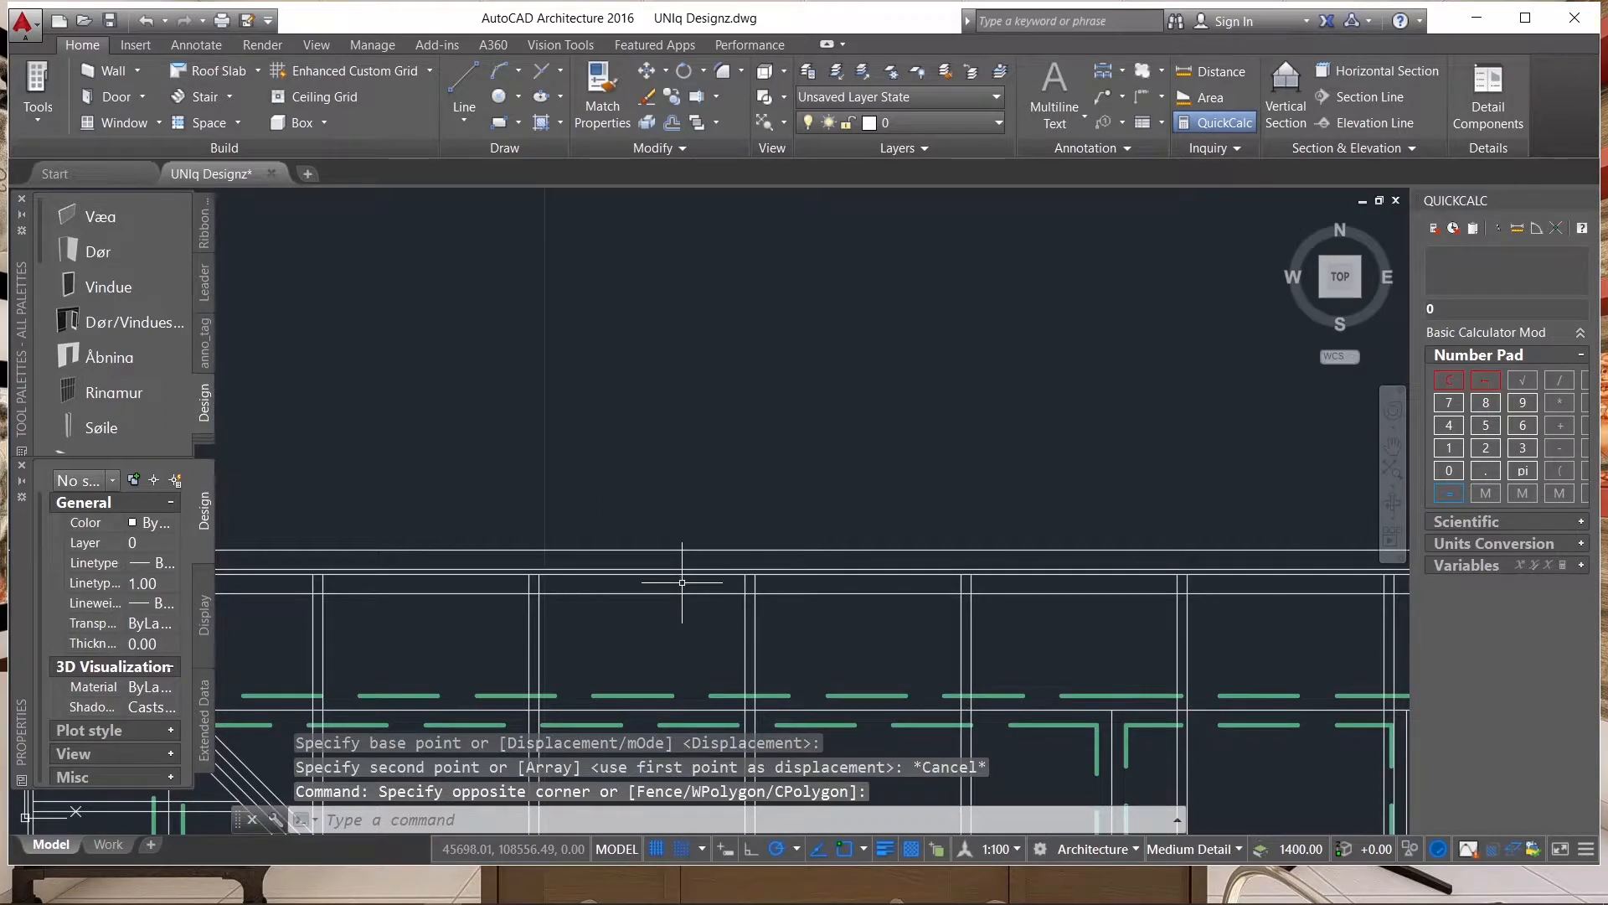
# Copy the new horizontal line below the upper eave 1050 downward.
pyautogui.click(665, 589)
pyautogui.click(658, 606)
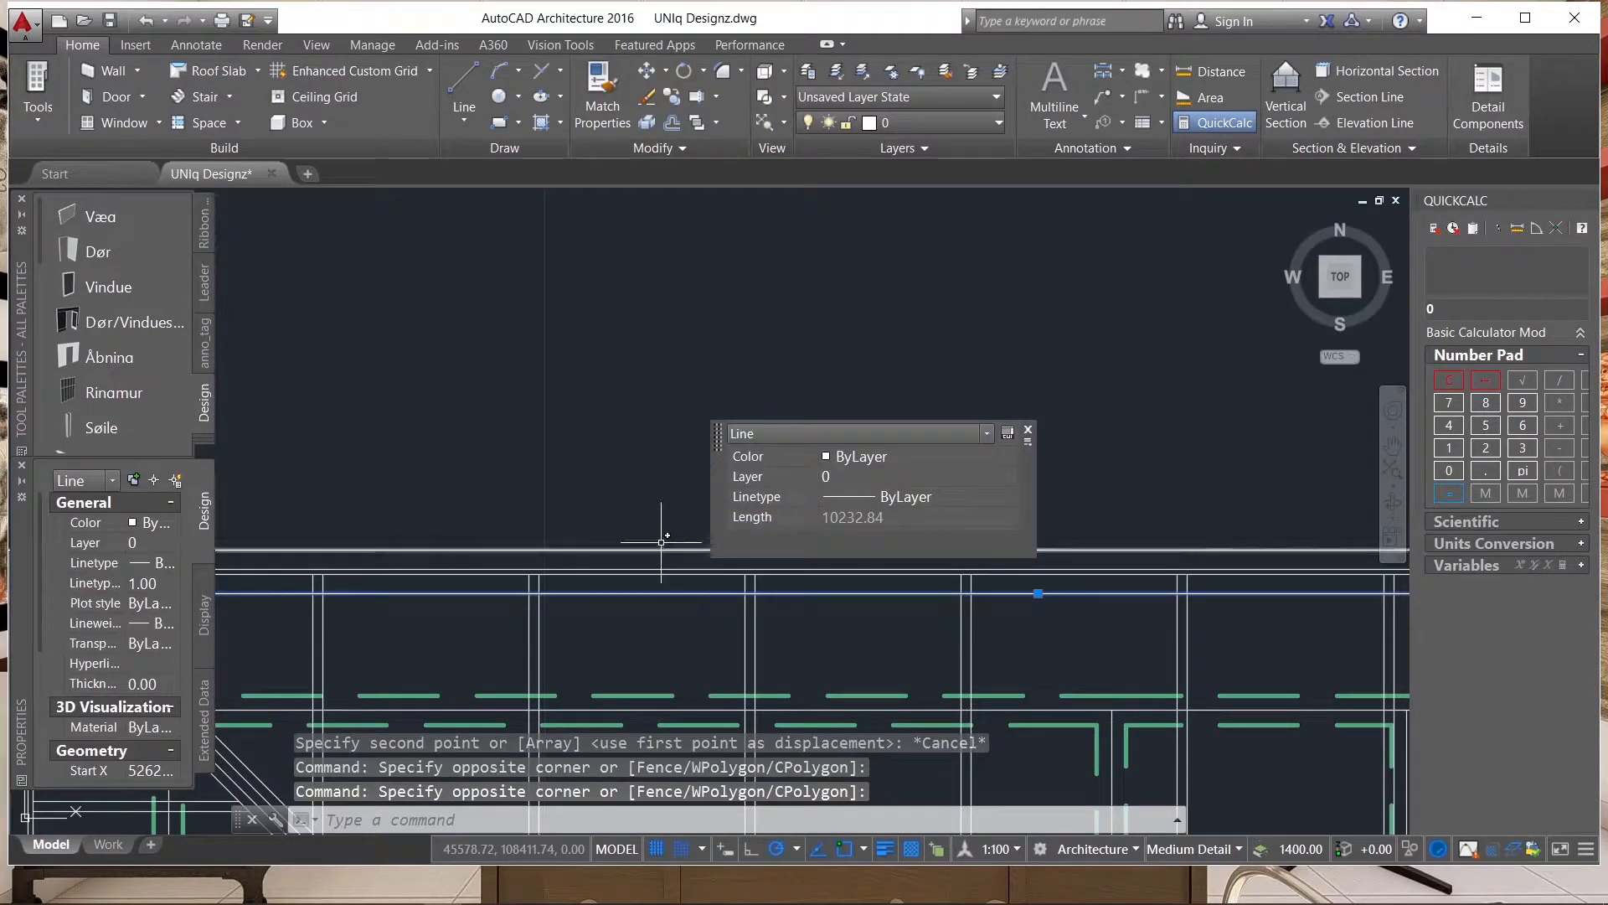
pyautogui.press('Return')
pyautogui.click(661, 376)
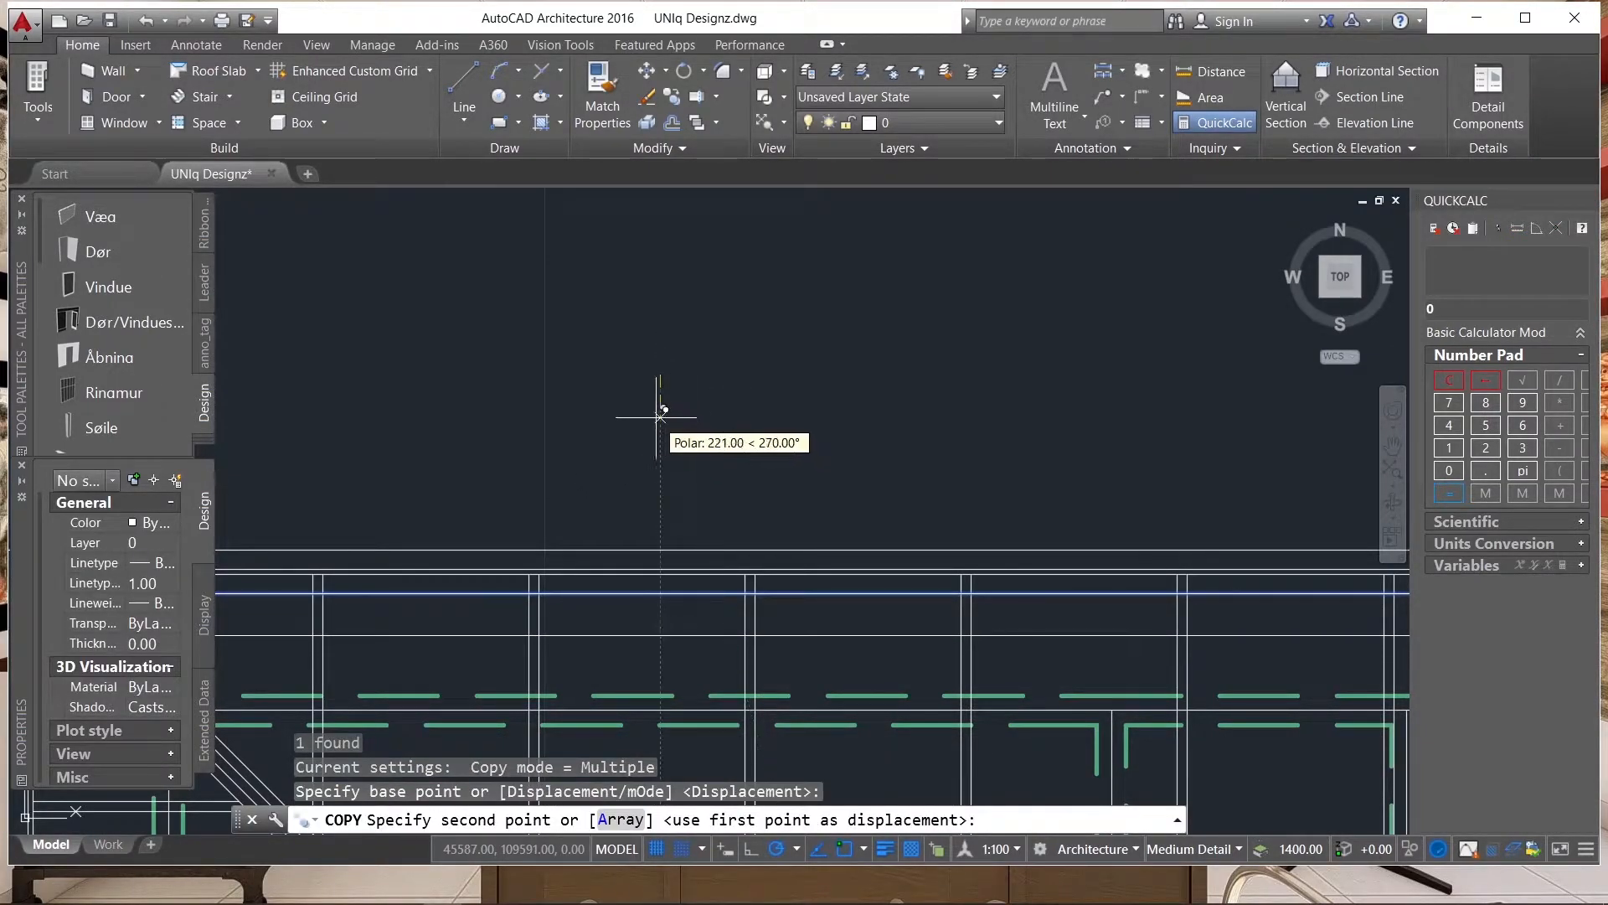
pyautogui.write('10')
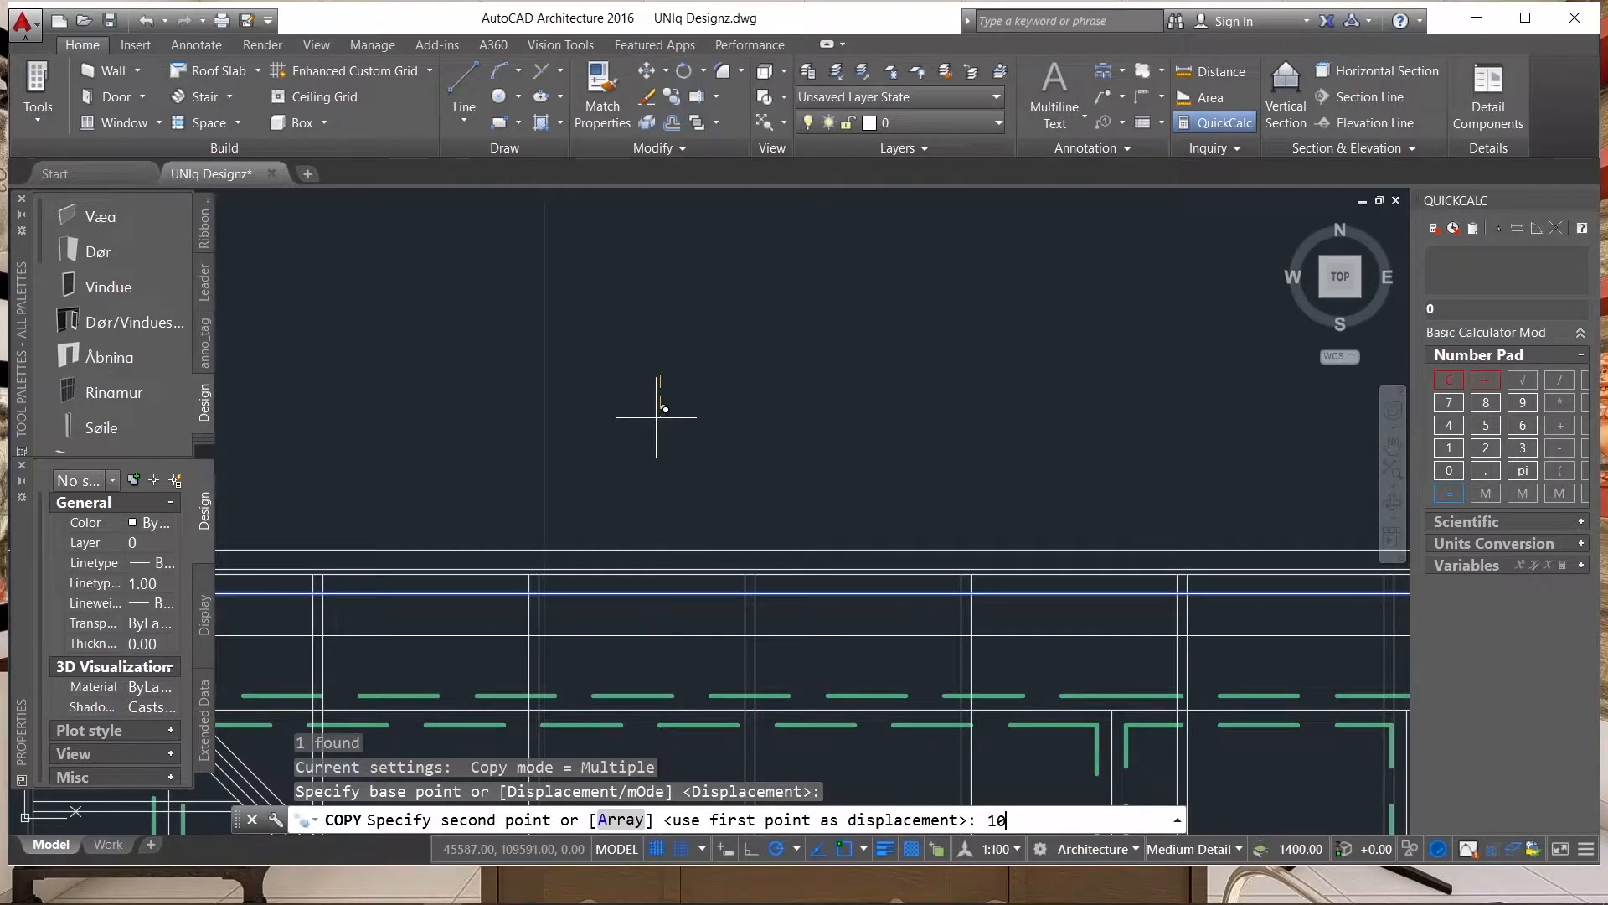
pyautogui.press('Return')
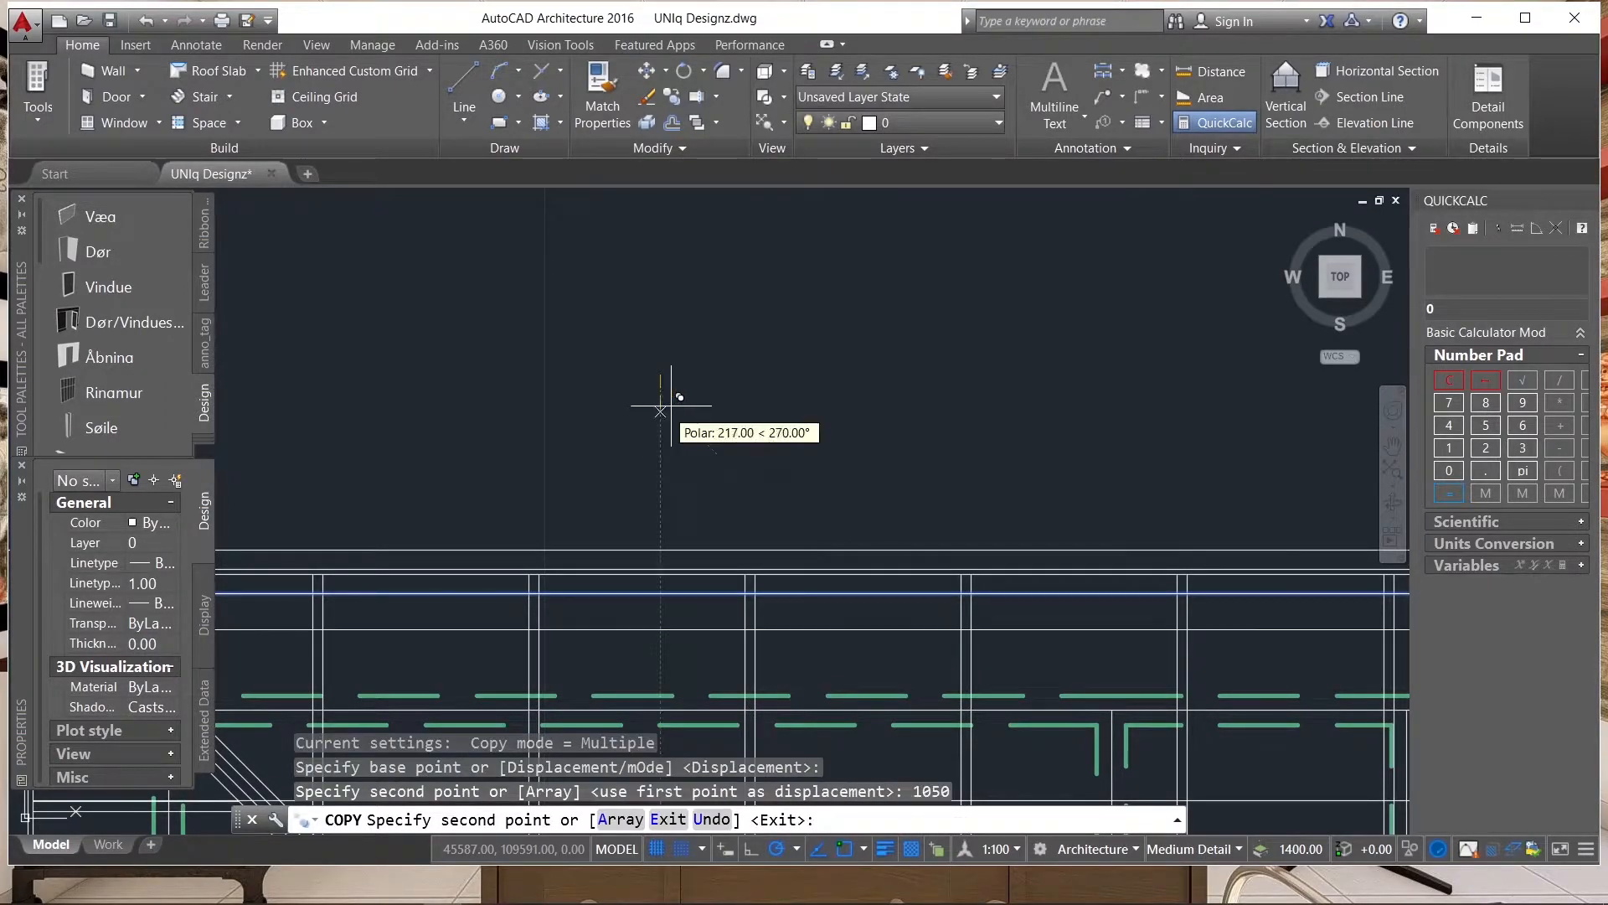
pyautogui.scroll(-6, 690, 353)
pyautogui.press('Escape')
# Copy the lower horizontal line 100 upward to form a pair below the upper wall.
pyautogui.scroll(2, 681, 466)
pyautogui.click(681, 469)
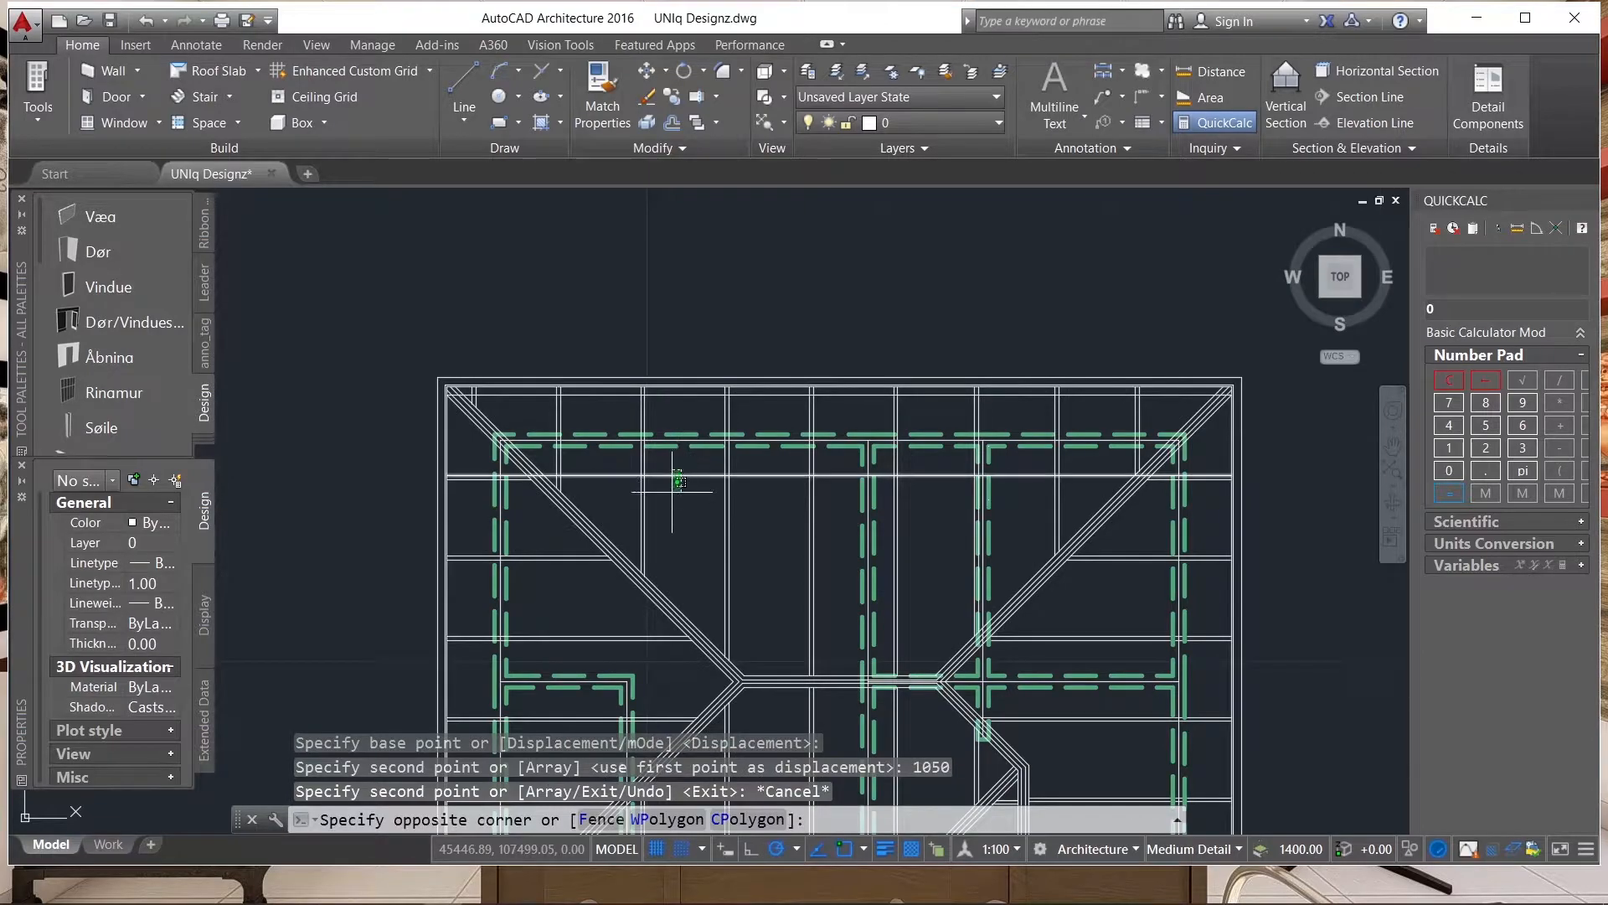
pyautogui.click(679, 481)
pyautogui.scroll(2, 710, 286)
pyautogui.press('Return')
pyautogui.click(681, 314)
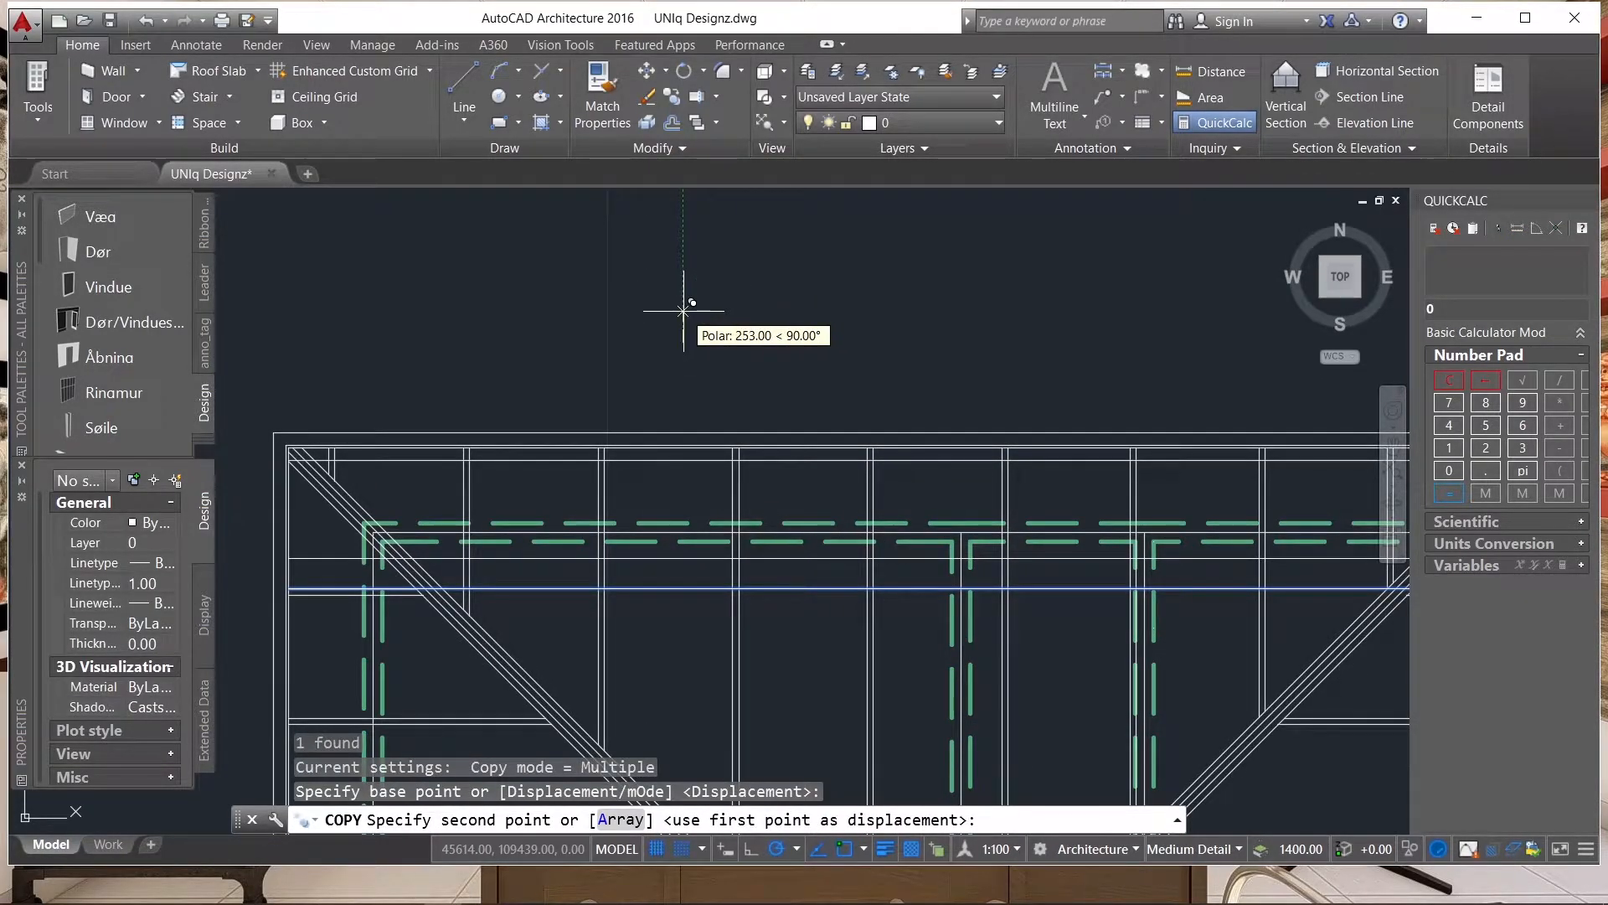
pyautogui.write('100')
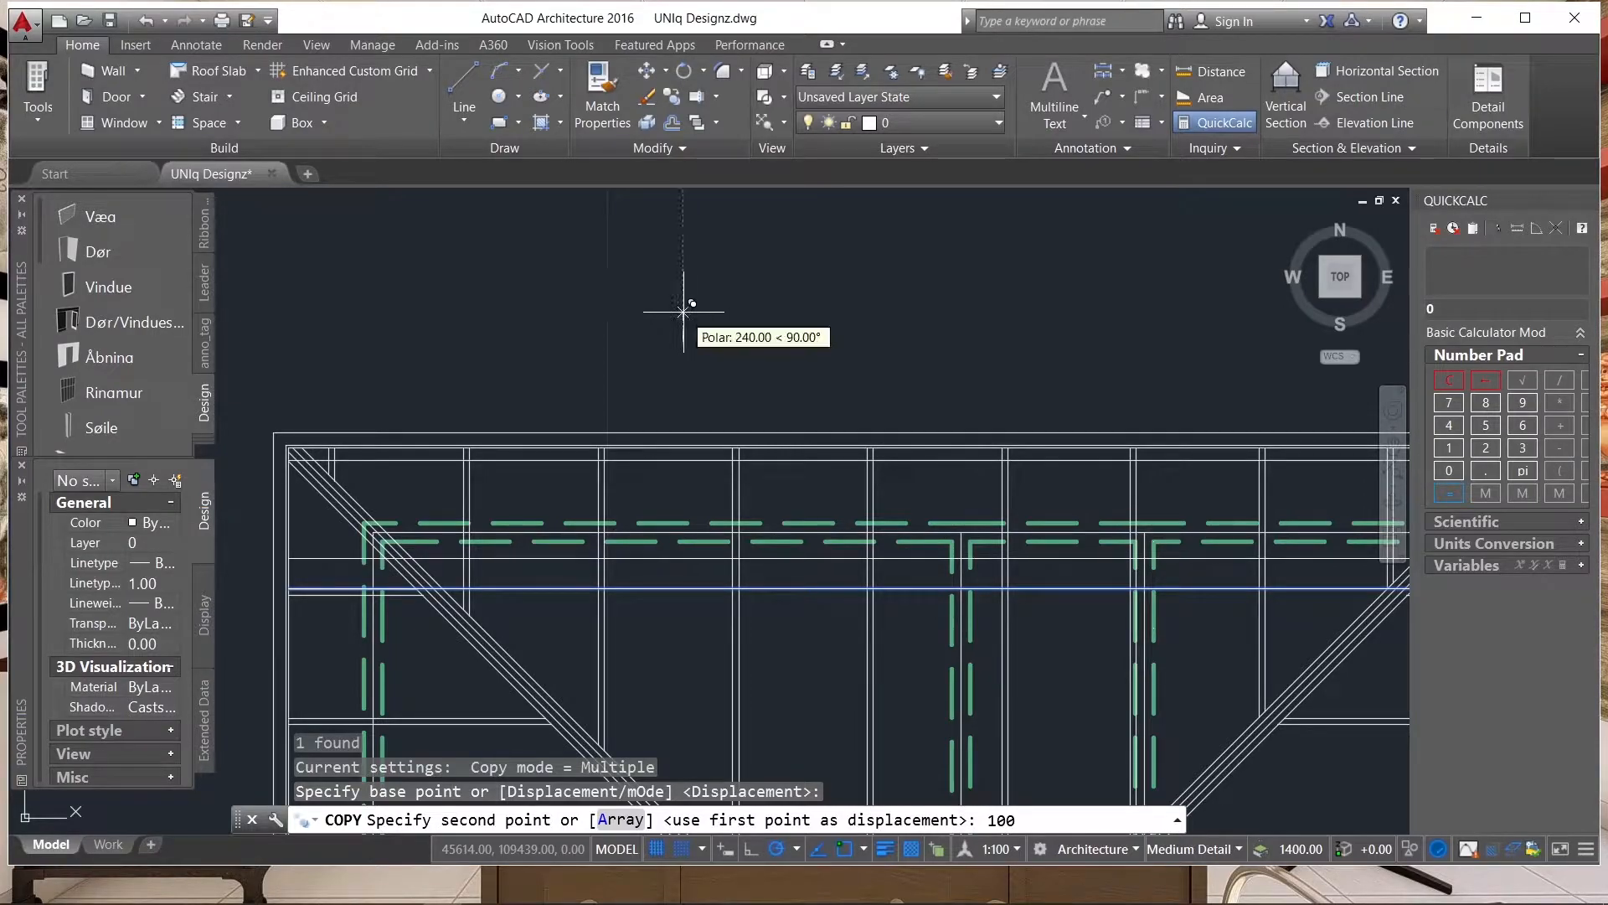
pyautogui.press('Return')
pyautogui.press('Escape')
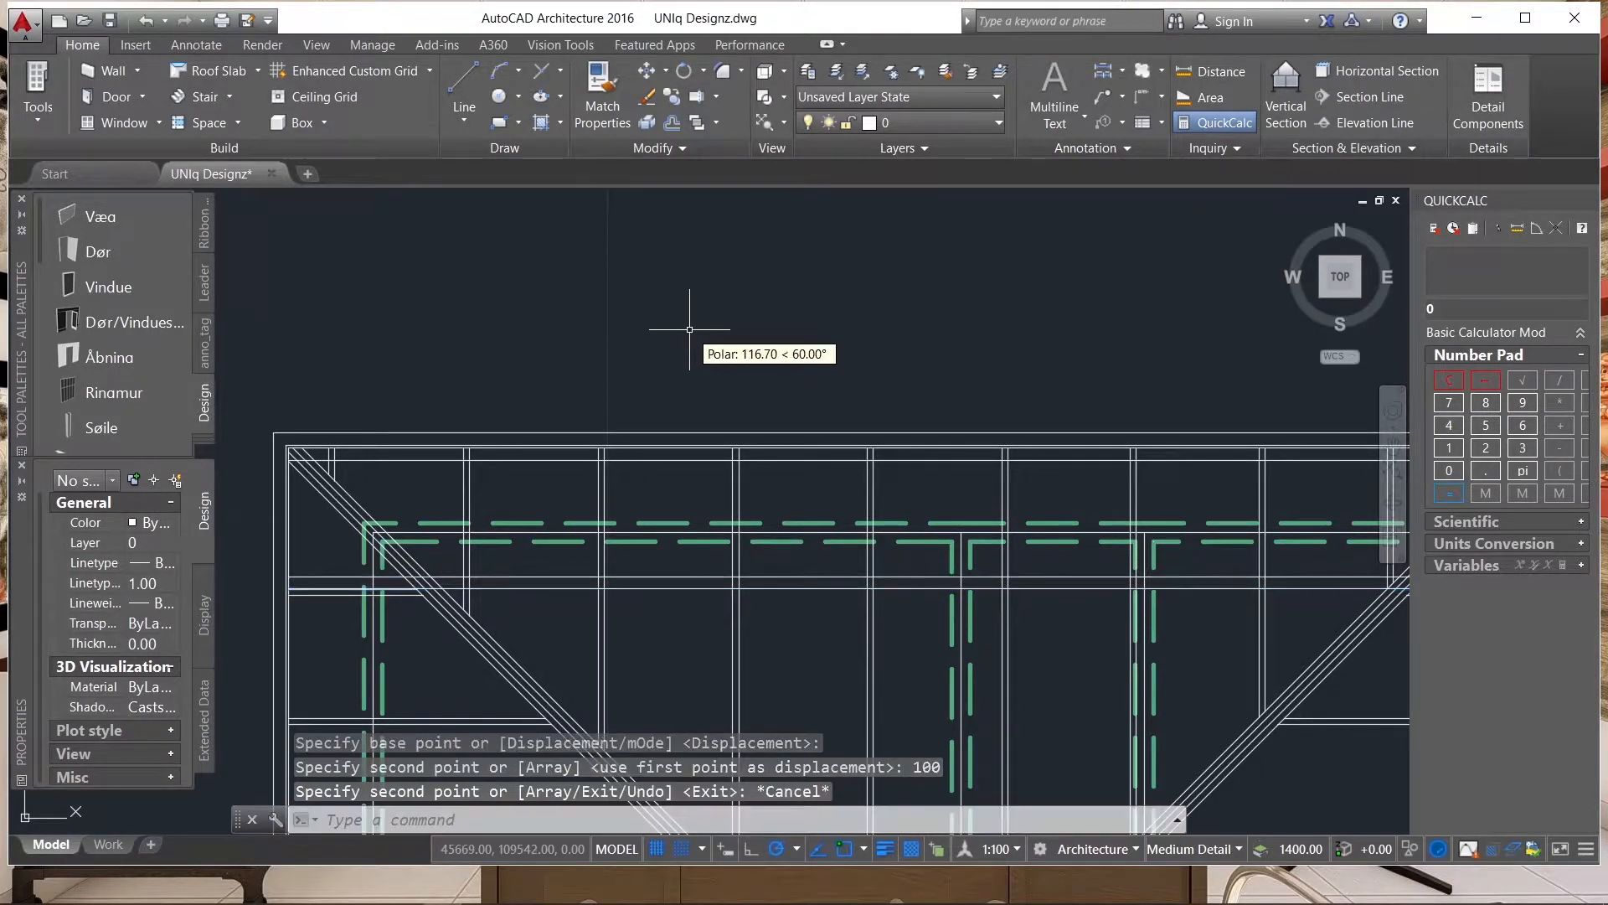
pyautogui.scroll(5, 668, 448)
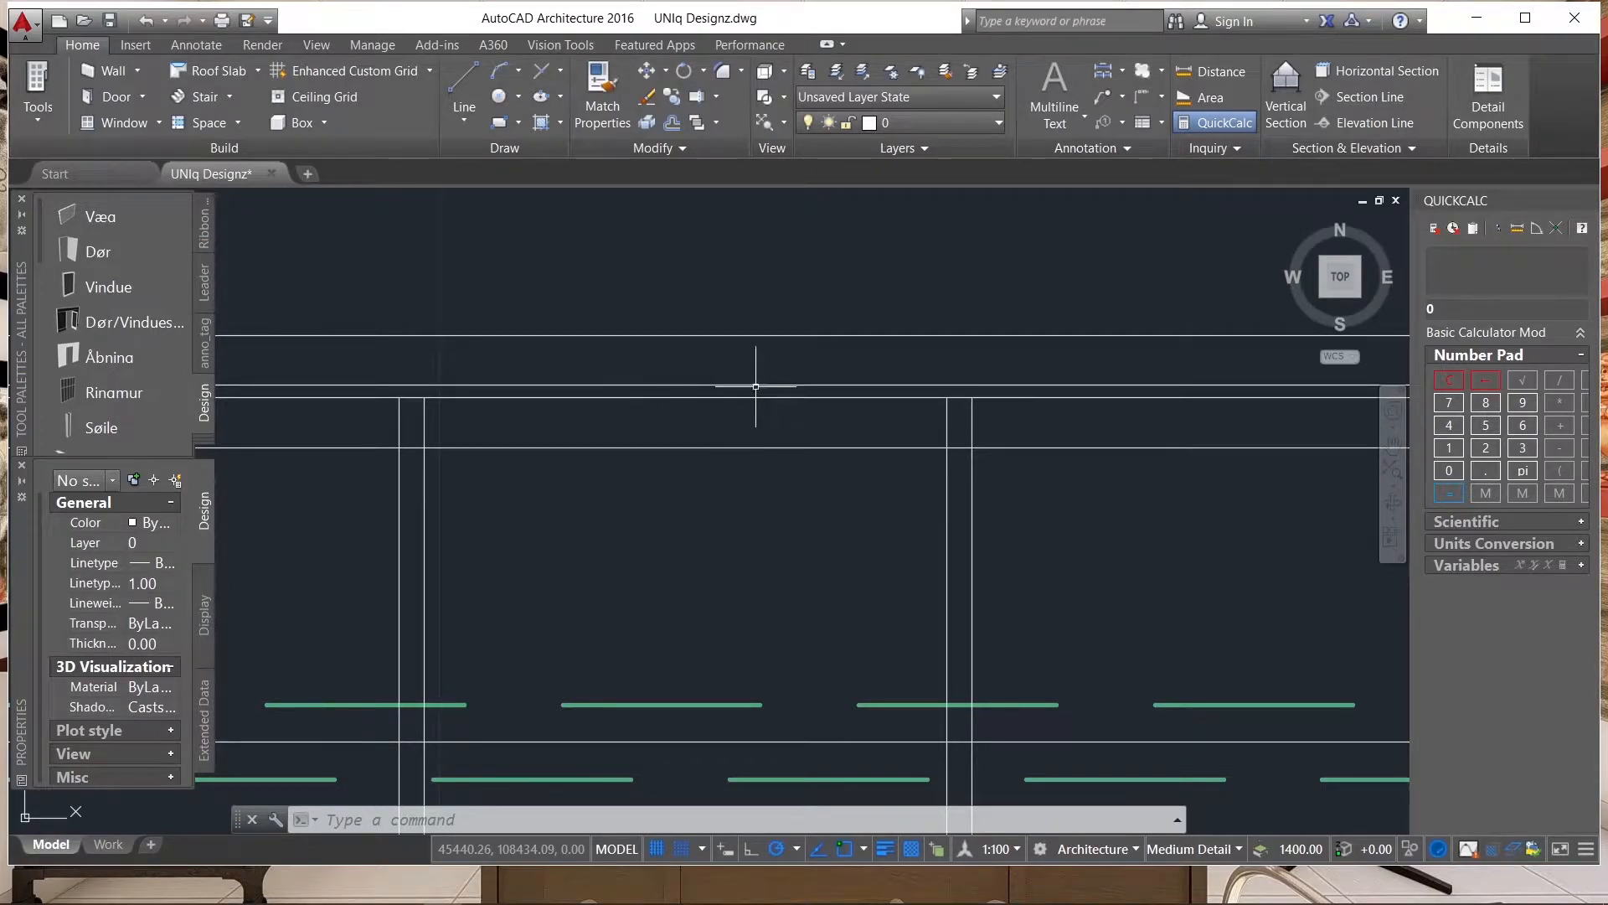
pyautogui.scroll(-4, 755, 398)
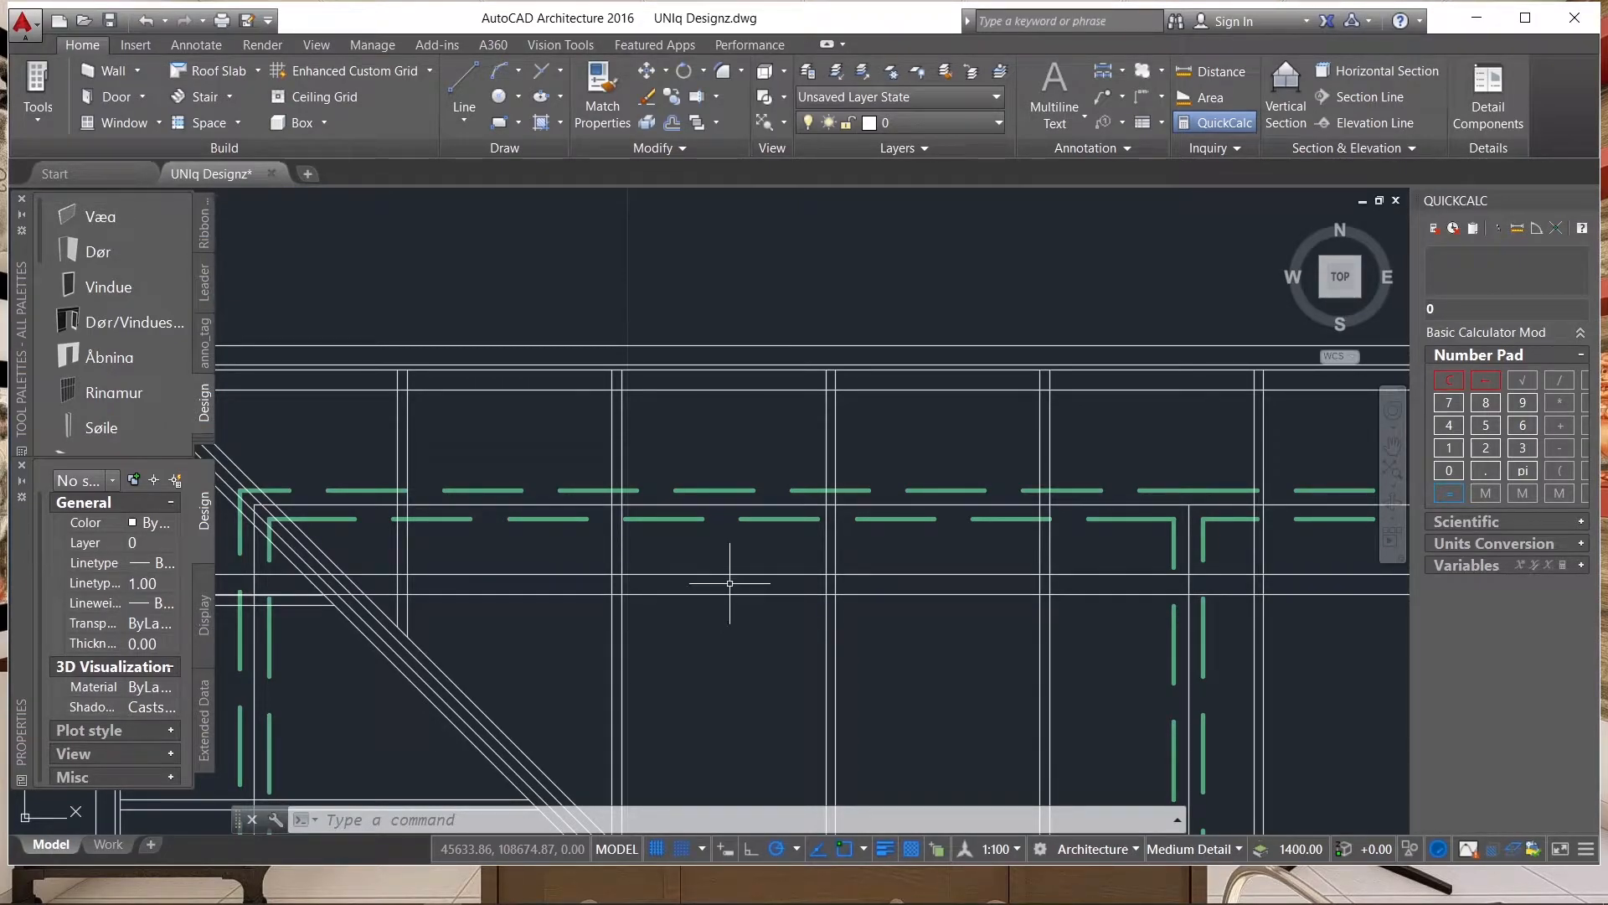
pyautogui.scroll(2, 727, 577)
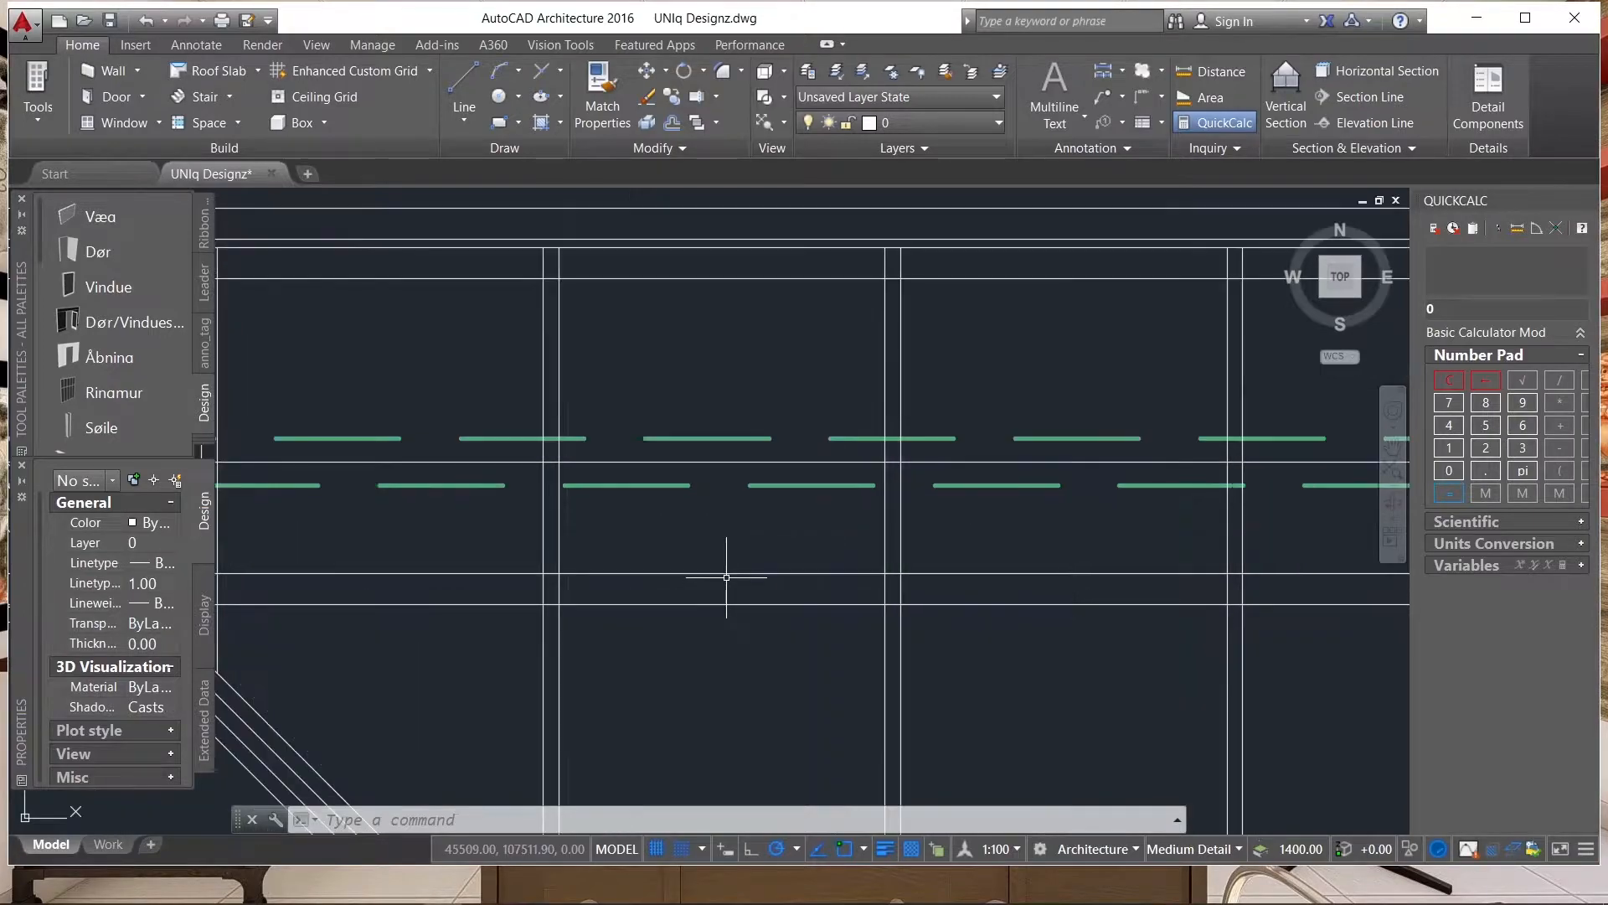
pyautogui.click(756, 570)
pyautogui.click(712, 637)
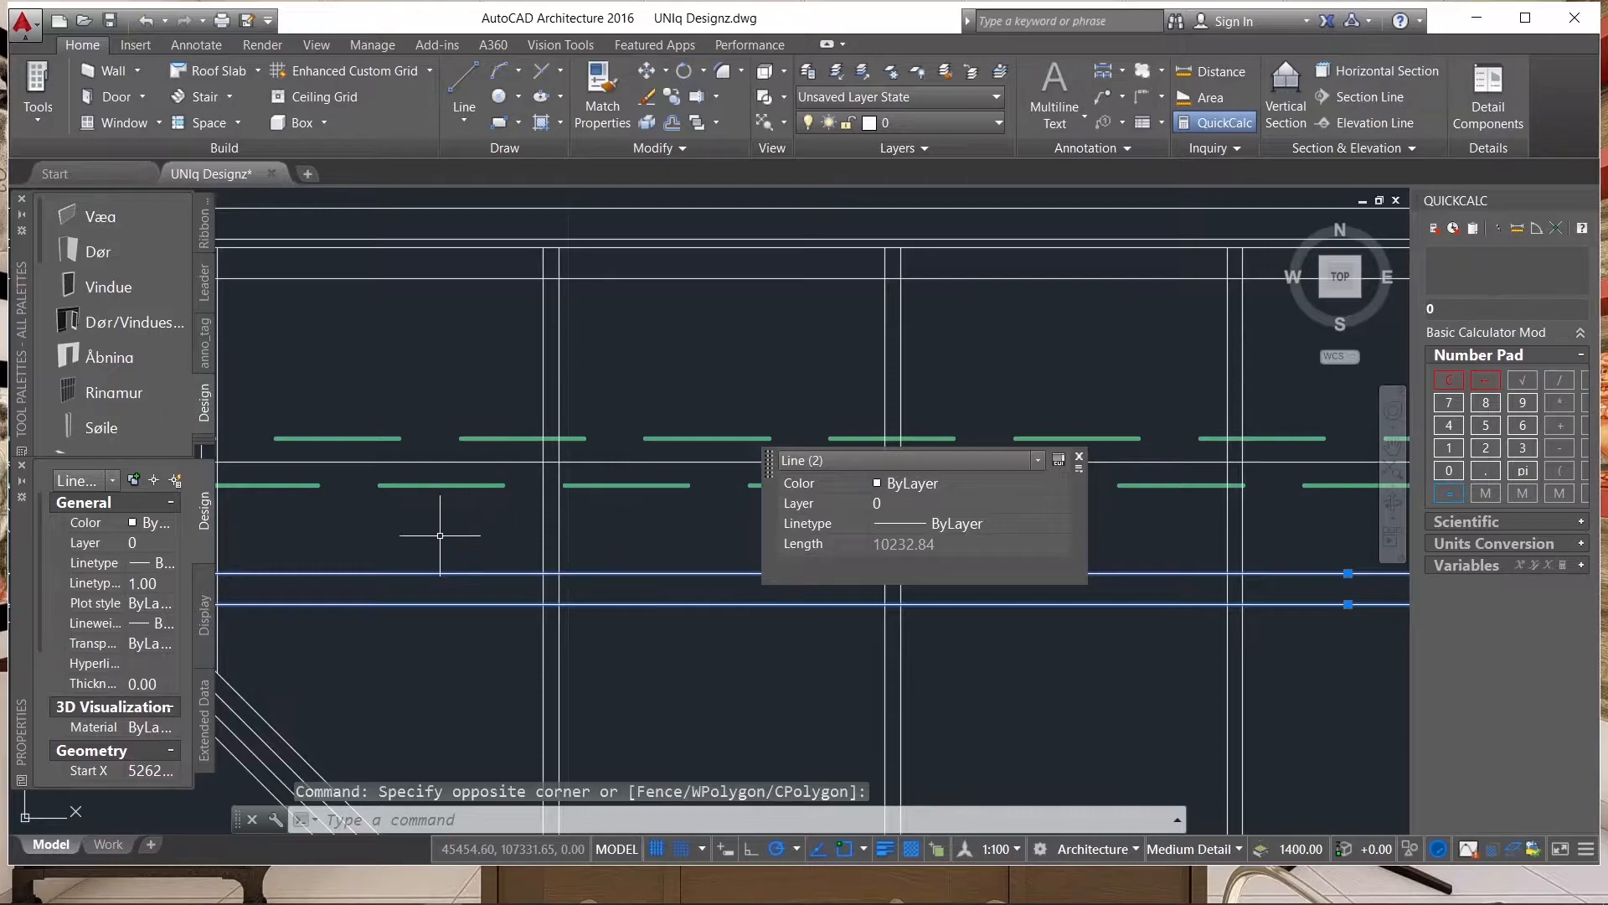
pyautogui.scroll(-4, 449, 526)
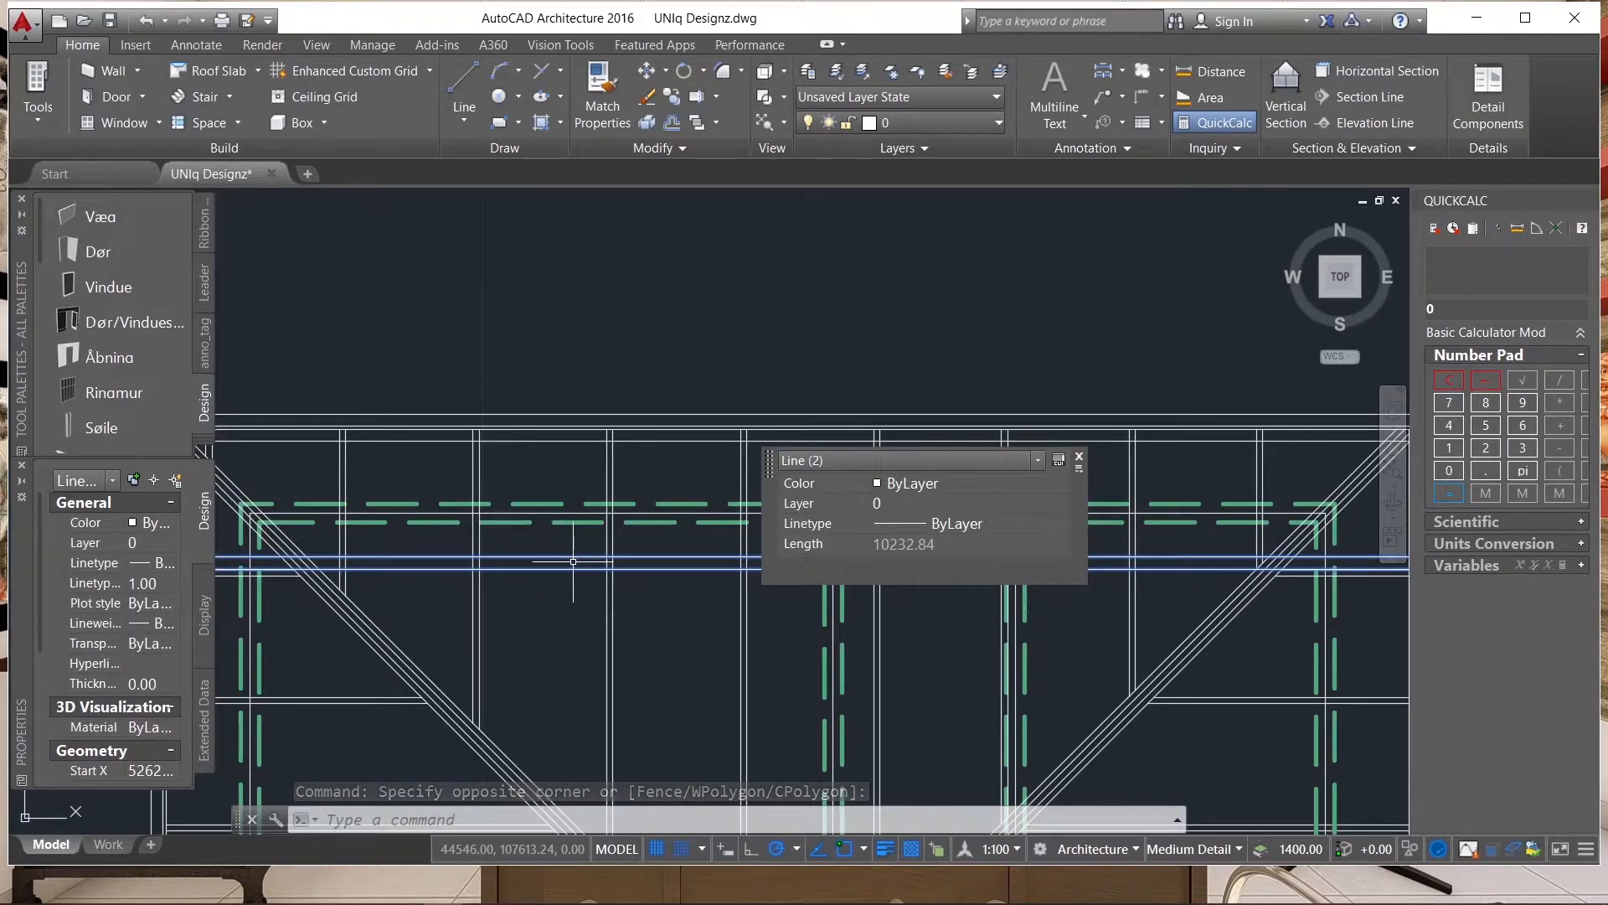
pyautogui.press('Escape')
# Copy the horizontal line pair below the upper wall twice down the upper slope at equal spacing, using rafter intersections as reference points.
pyautogui.click(566, 579)
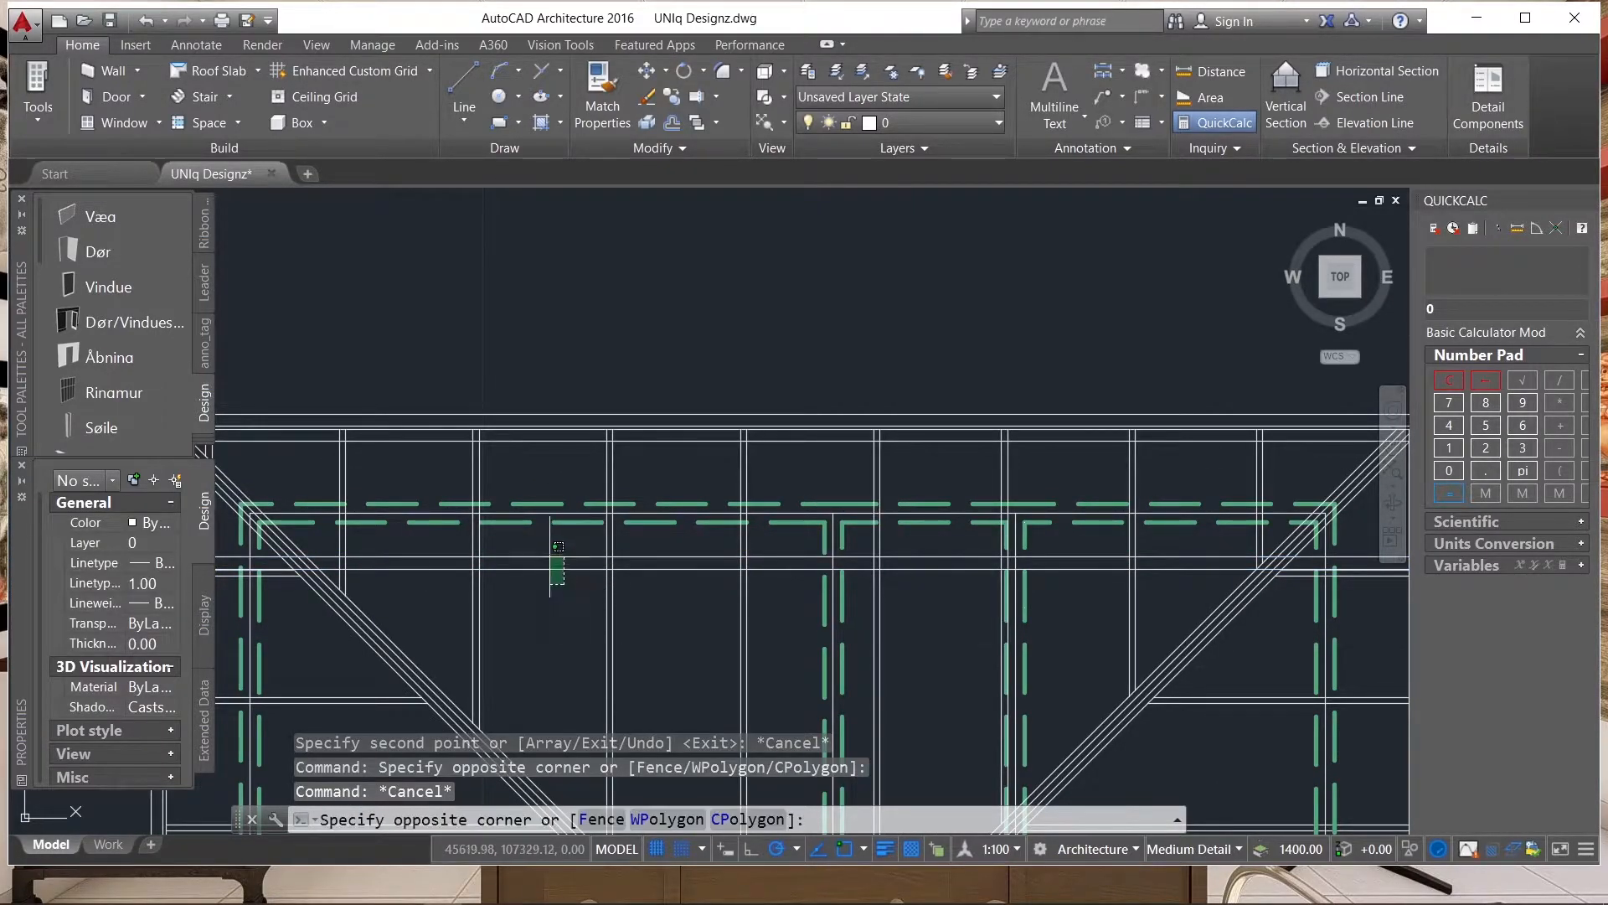
pyautogui.click(543, 546)
pyautogui.write('co')
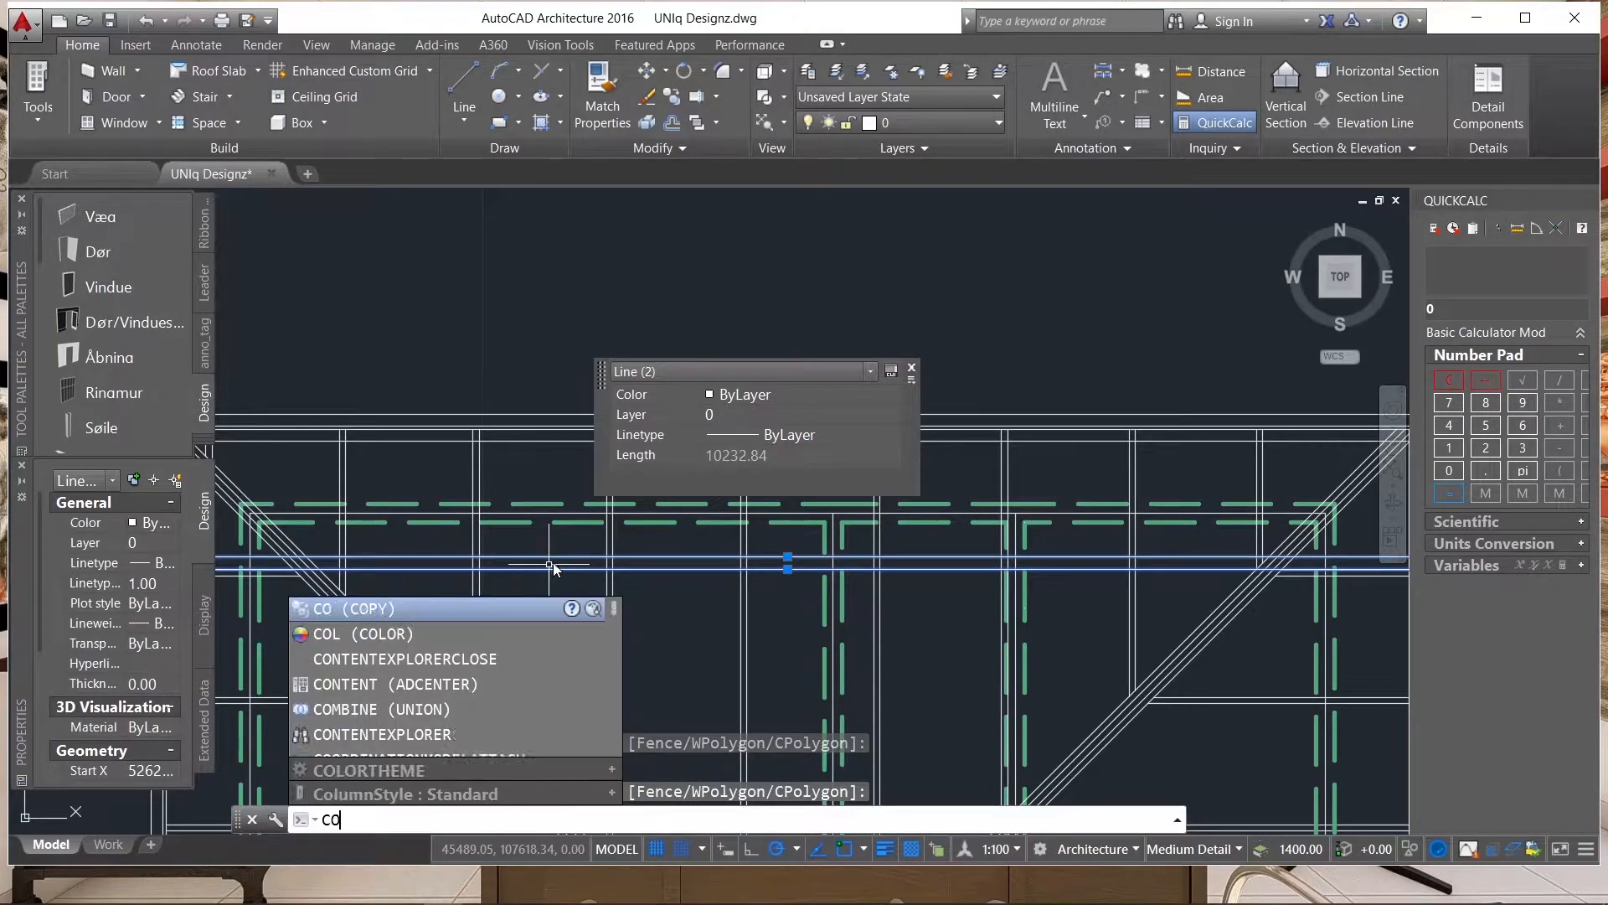
pyautogui.press('Return')
pyautogui.scroll(2, 582, 441)
pyautogui.click(639, 406)
pyautogui.scroll(-2, 639, 406)
pyautogui.scroll(3, 639, 520)
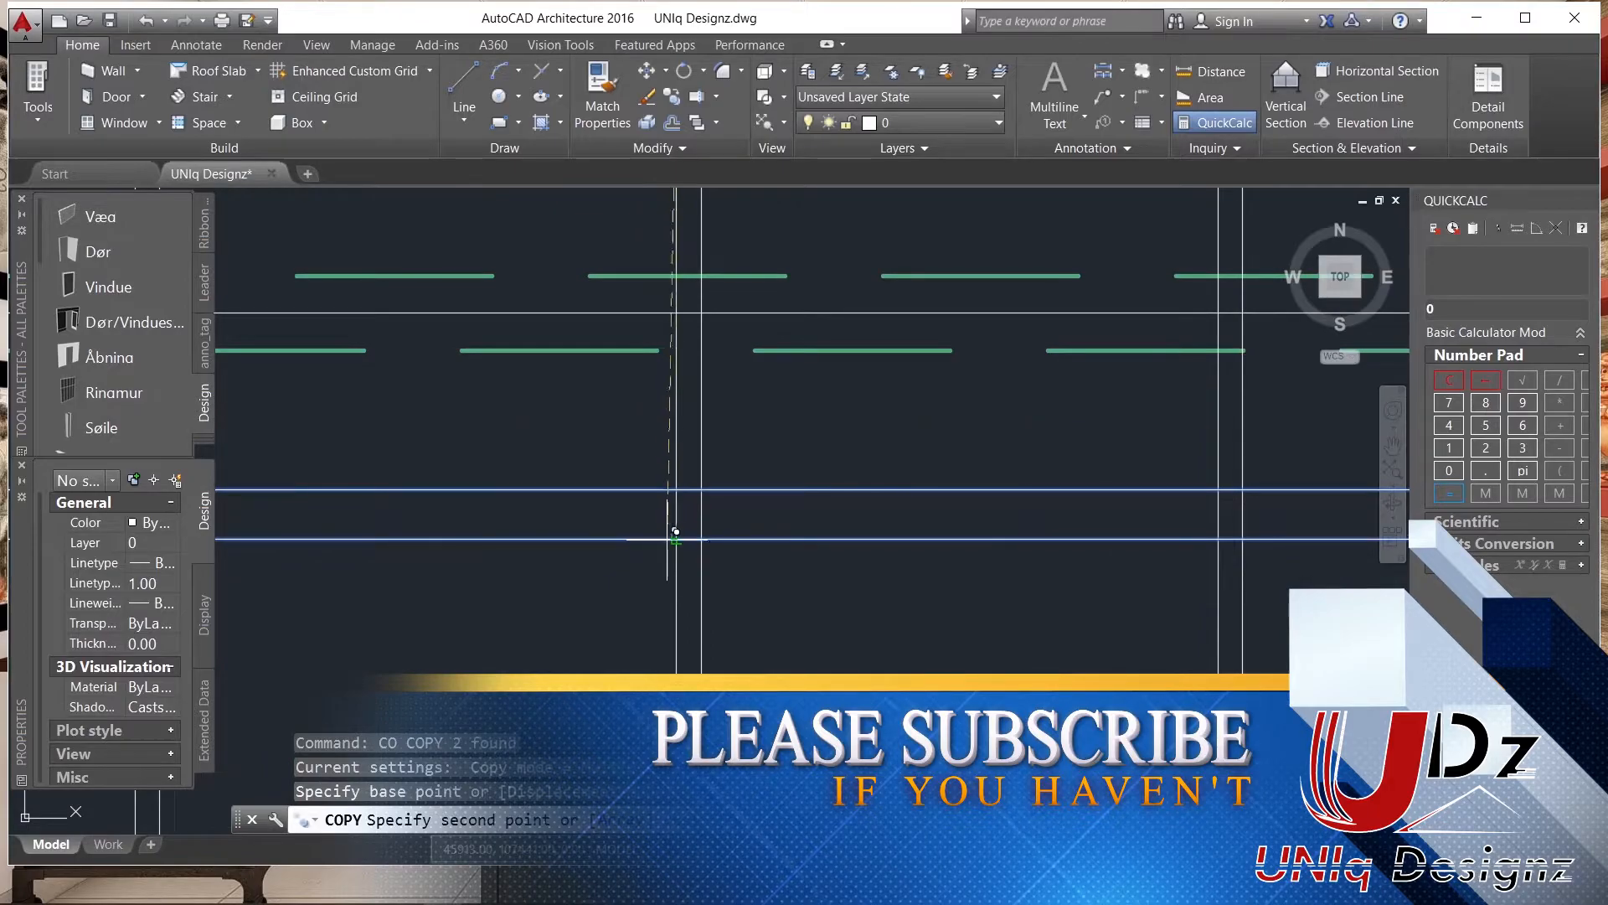
pyautogui.scroll(-4, 692, 358)
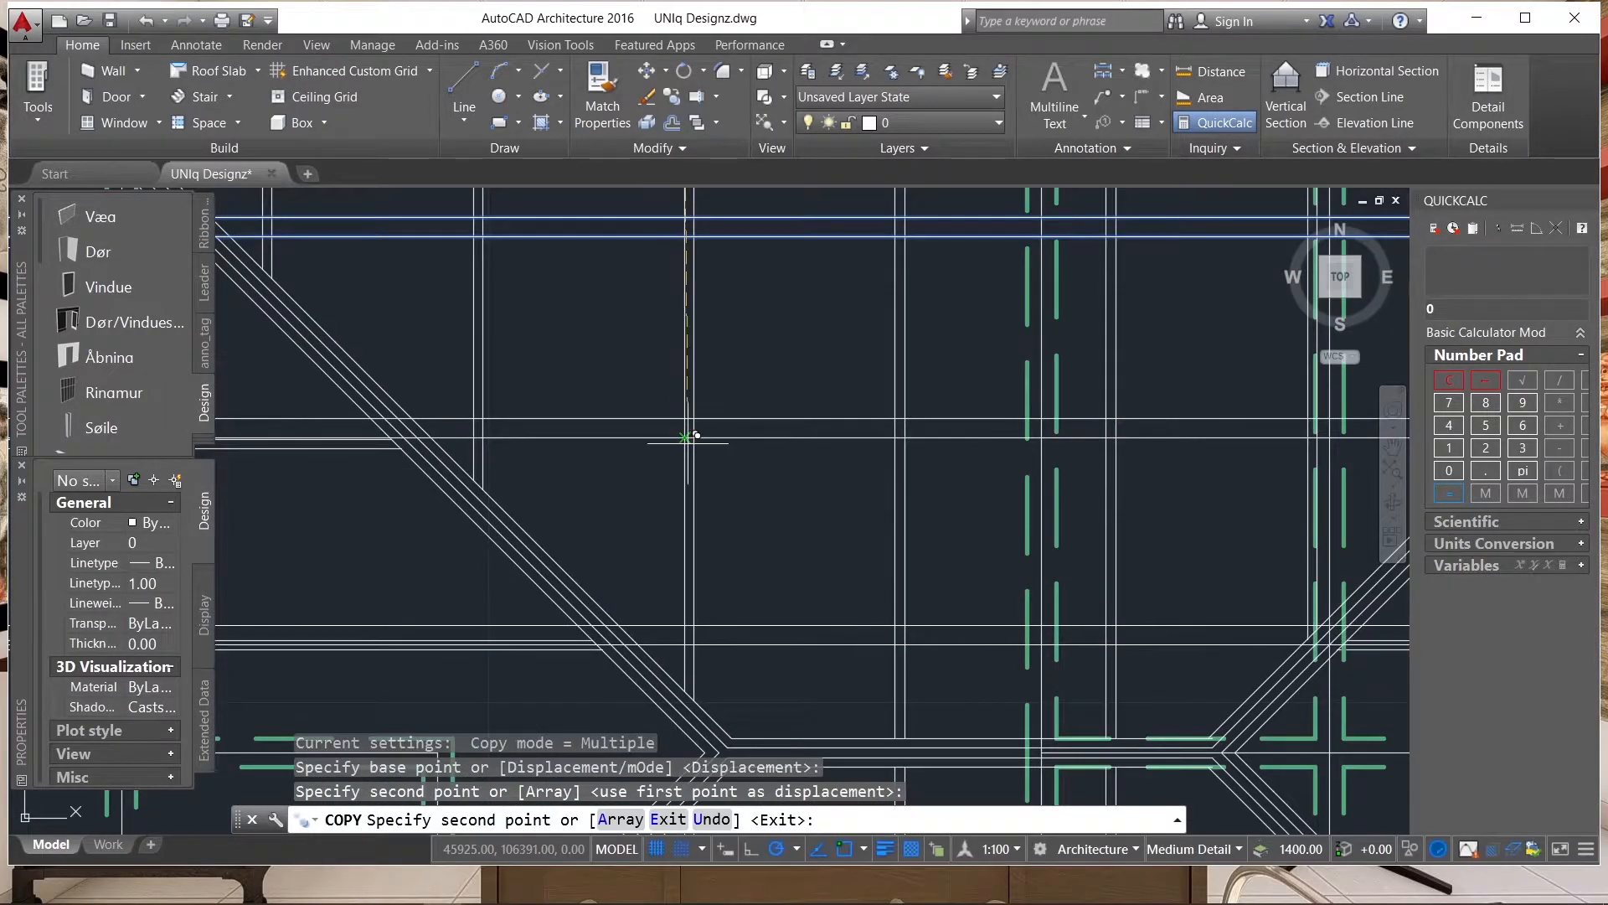
pyautogui.click(689, 435)
pyautogui.scroll(-4, 603, 412)
pyautogui.scroll(-1, 604, 412)
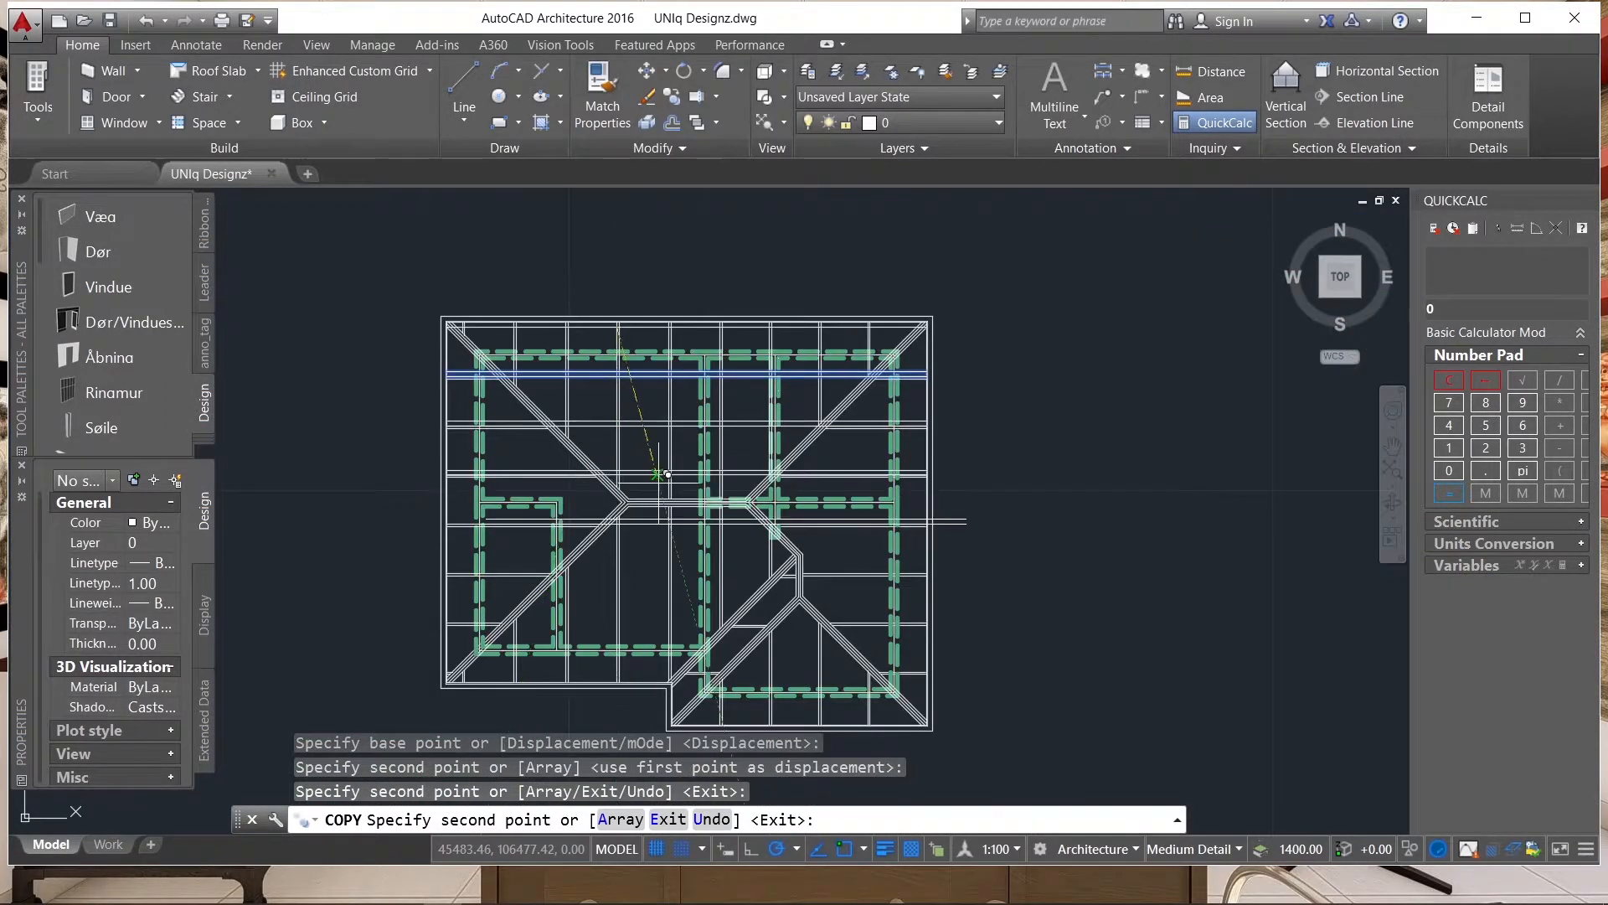
pyautogui.scroll(4, 635, 467)
pyautogui.scroll(-5, 636, 486)
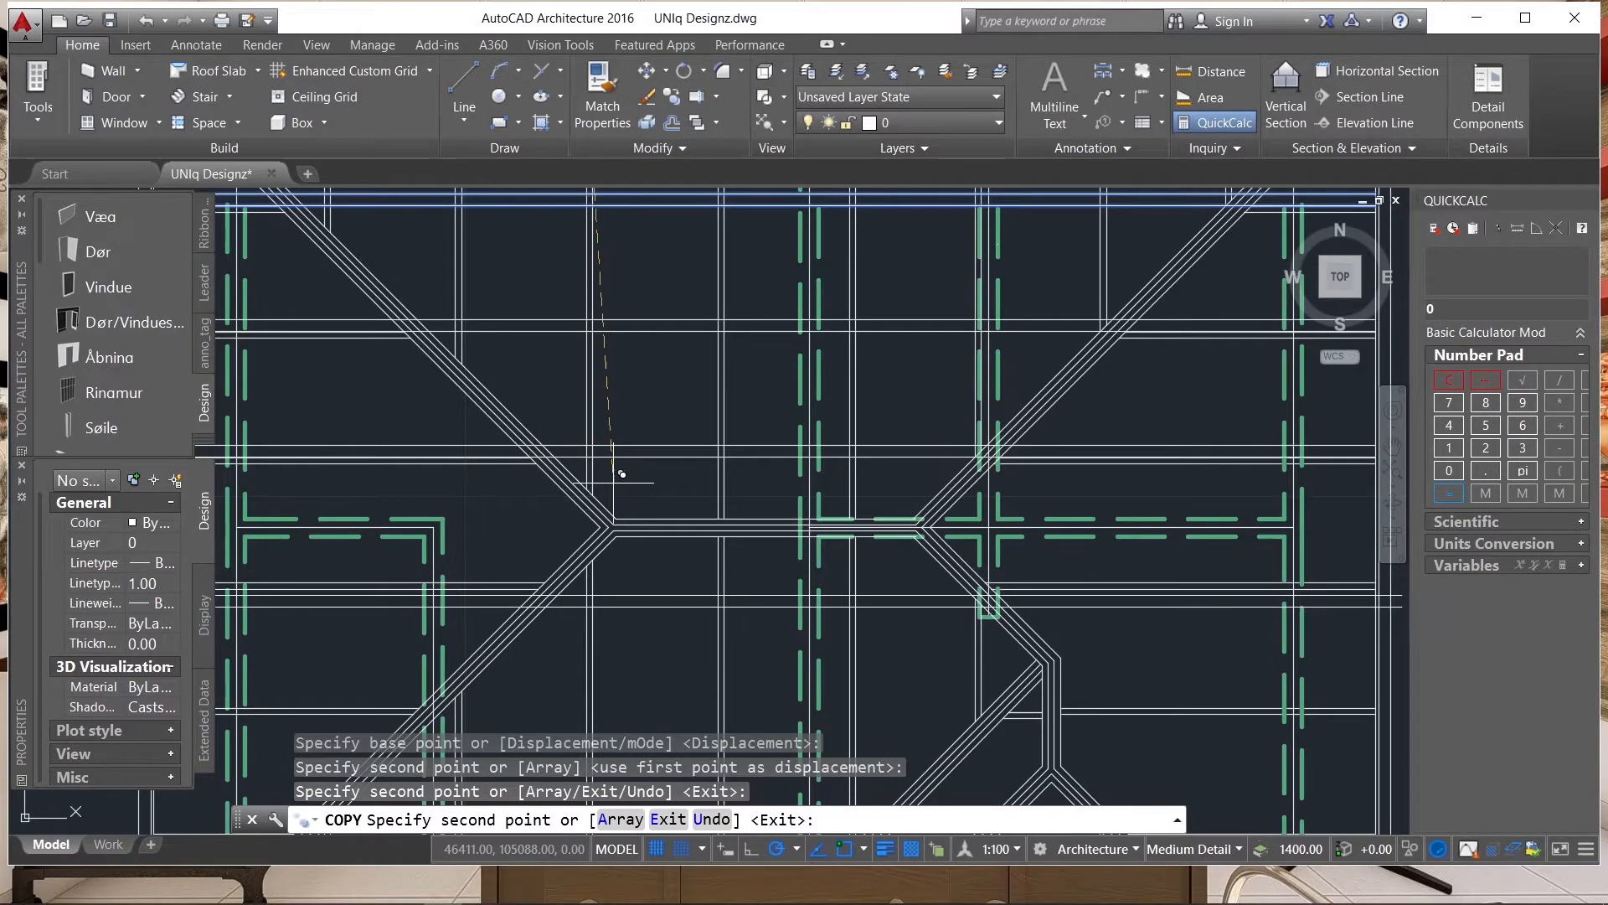
pyautogui.press('Escape')
# Using the inner lines of the two upper hips as cutting edges, trim the uppermost horizontal pair beyond the left hip.
pyautogui.scroll(4, 852, 408)
pyautogui.scroll(2, 853, 408)
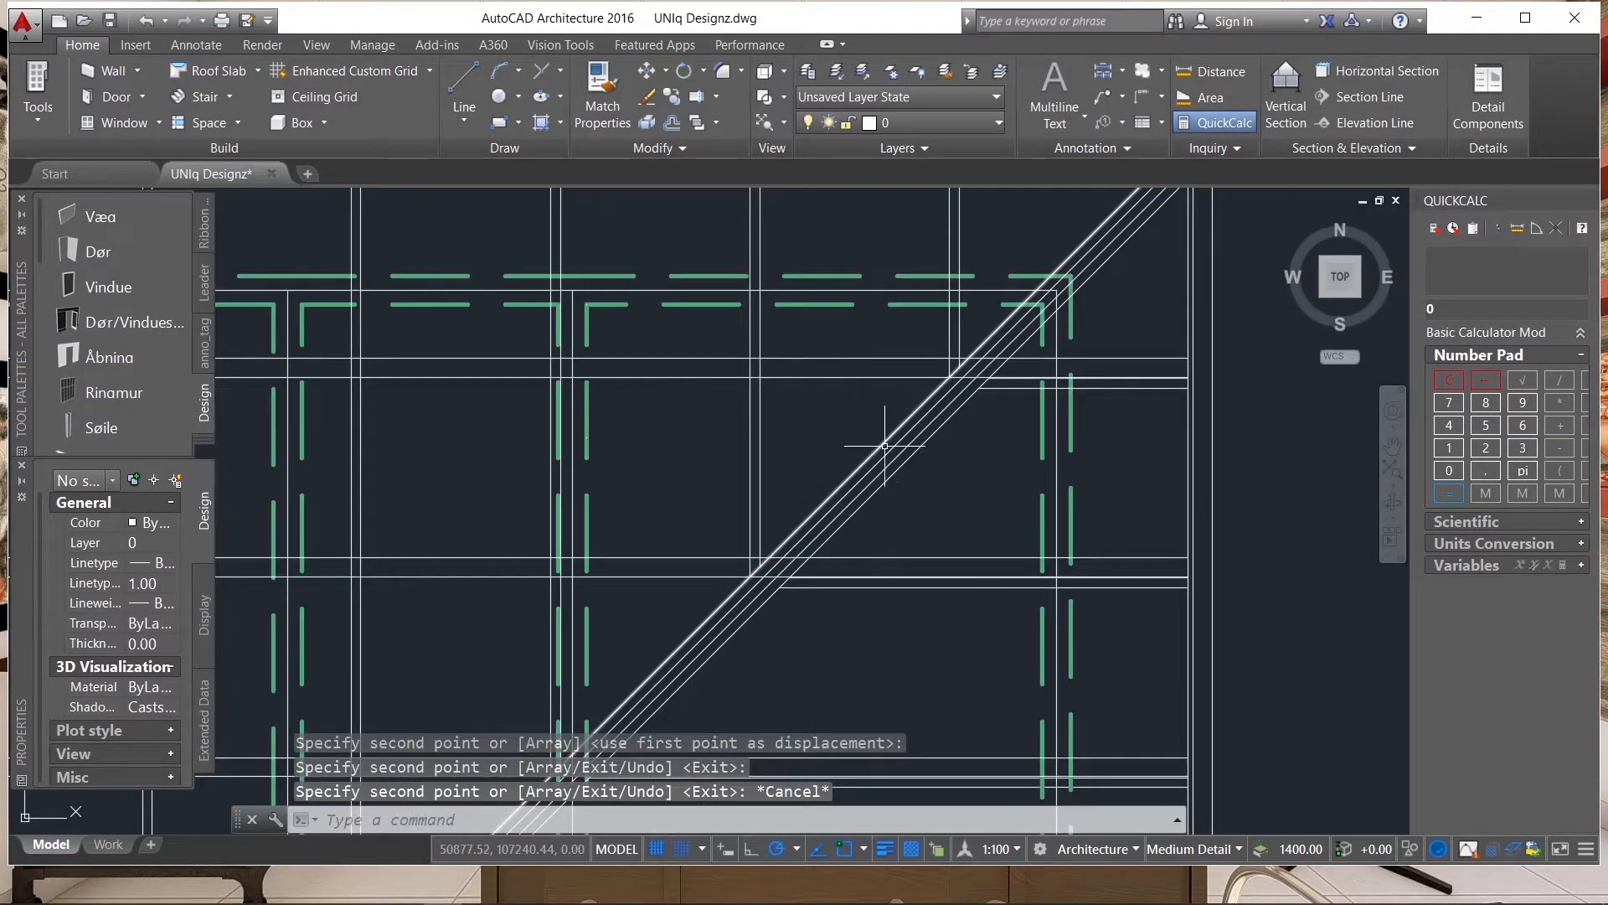
pyautogui.click(882, 443)
pyautogui.scroll(-3, 989, 461)
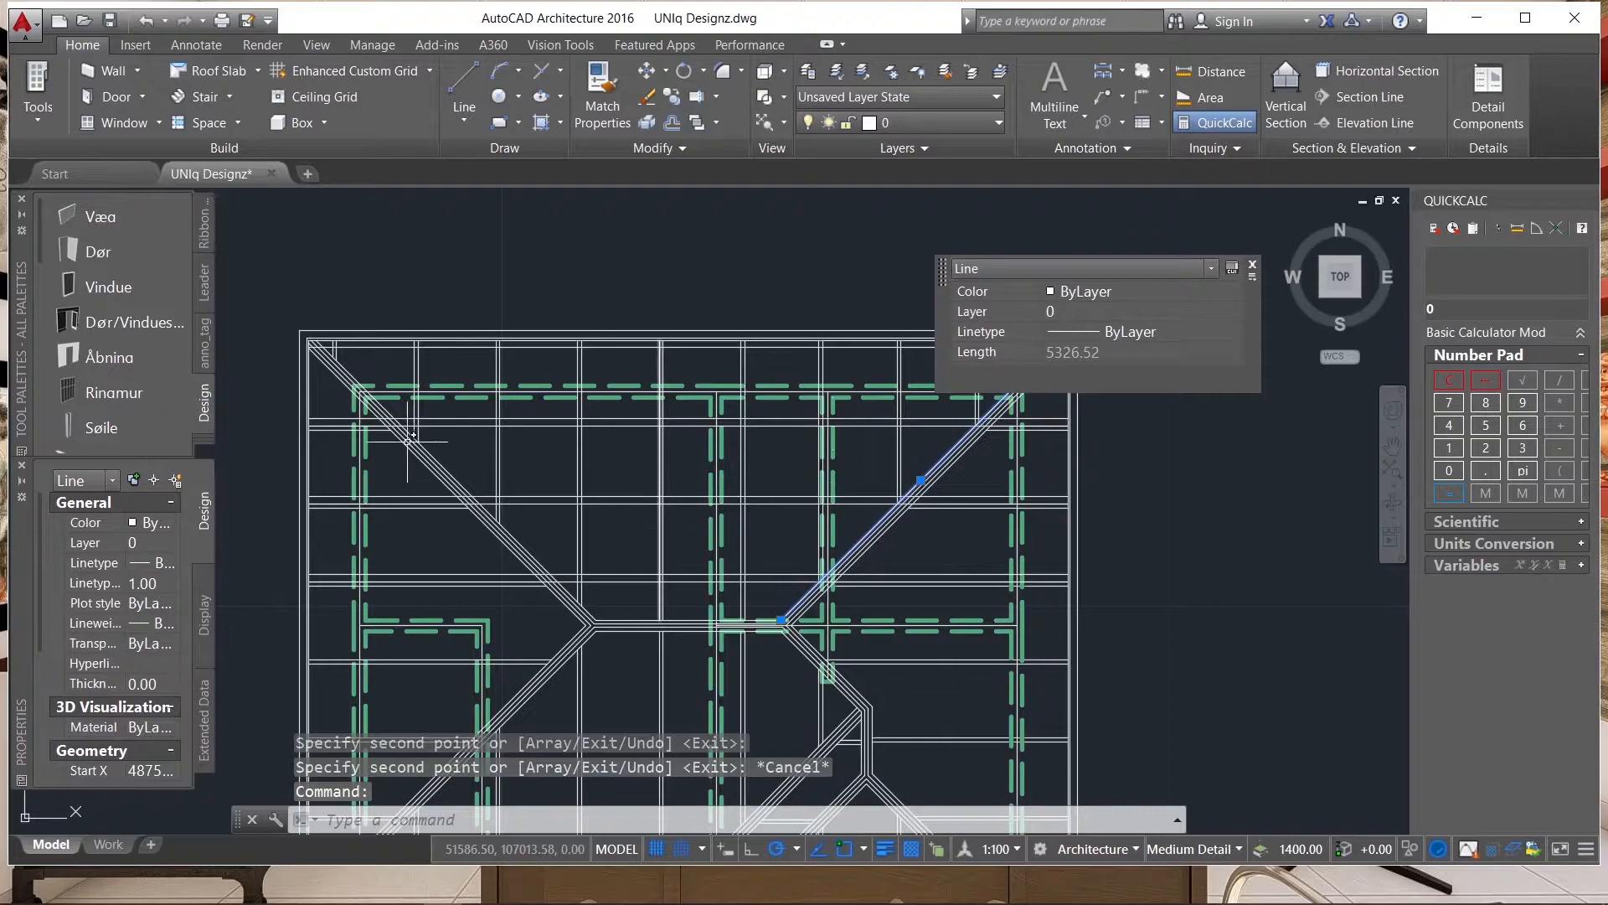
pyautogui.scroll(3, 421, 441)
pyautogui.click(510, 527)
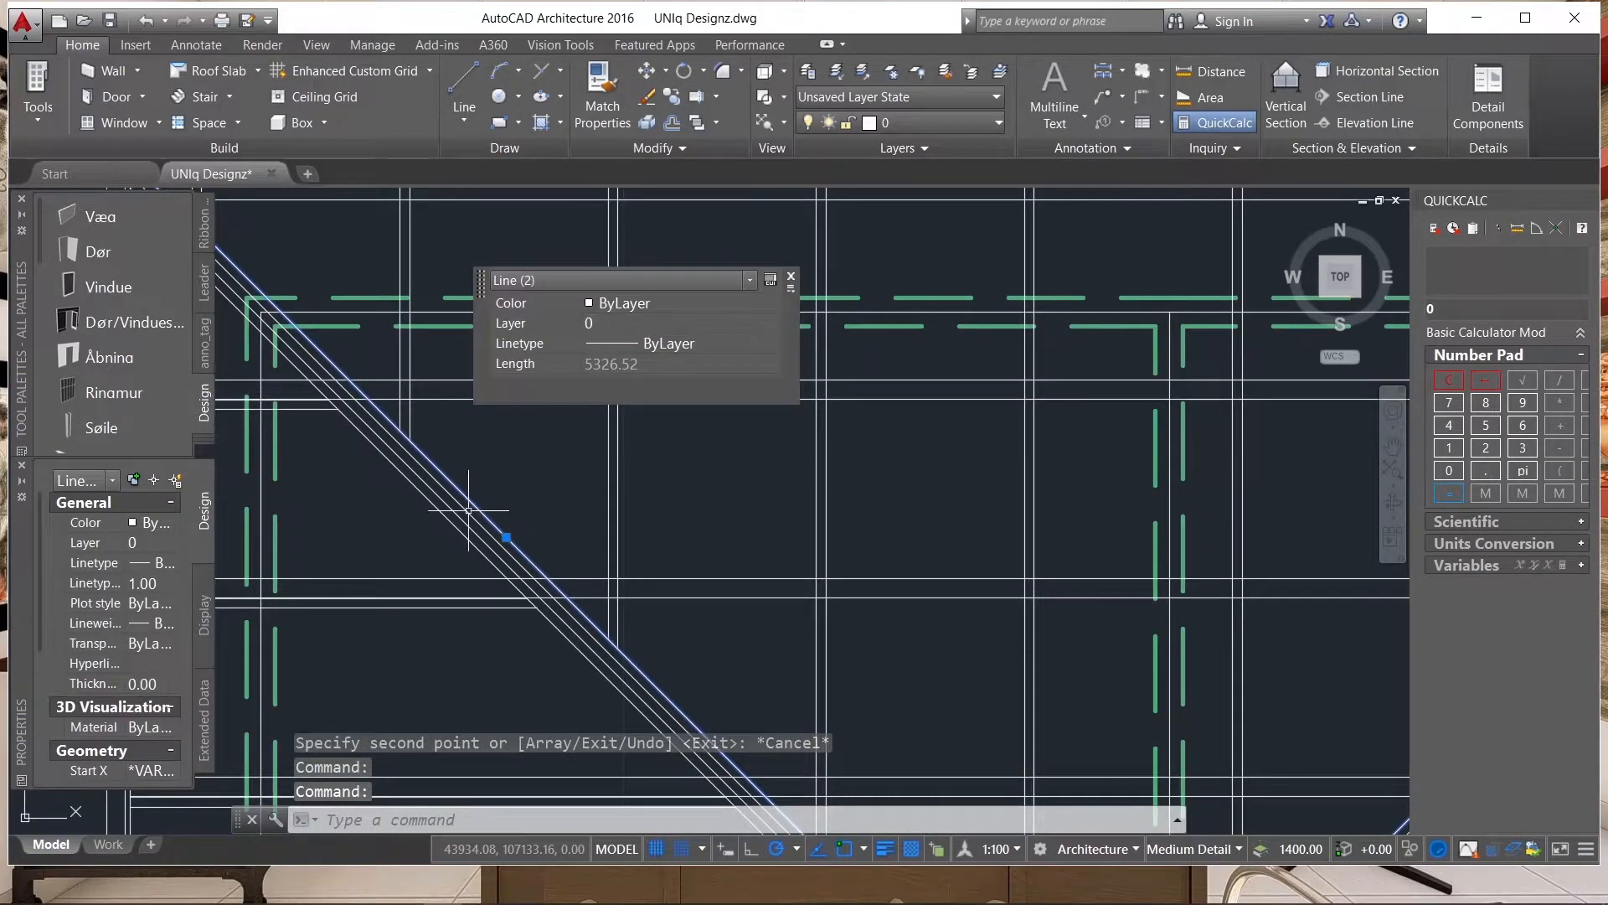
pyautogui.write('tr')
pyautogui.press('Return')
pyautogui.scroll(-2, 736, 460)
pyautogui.click(515, 539)
pyautogui.scroll(2, 515, 539)
pyautogui.click(342, 322)
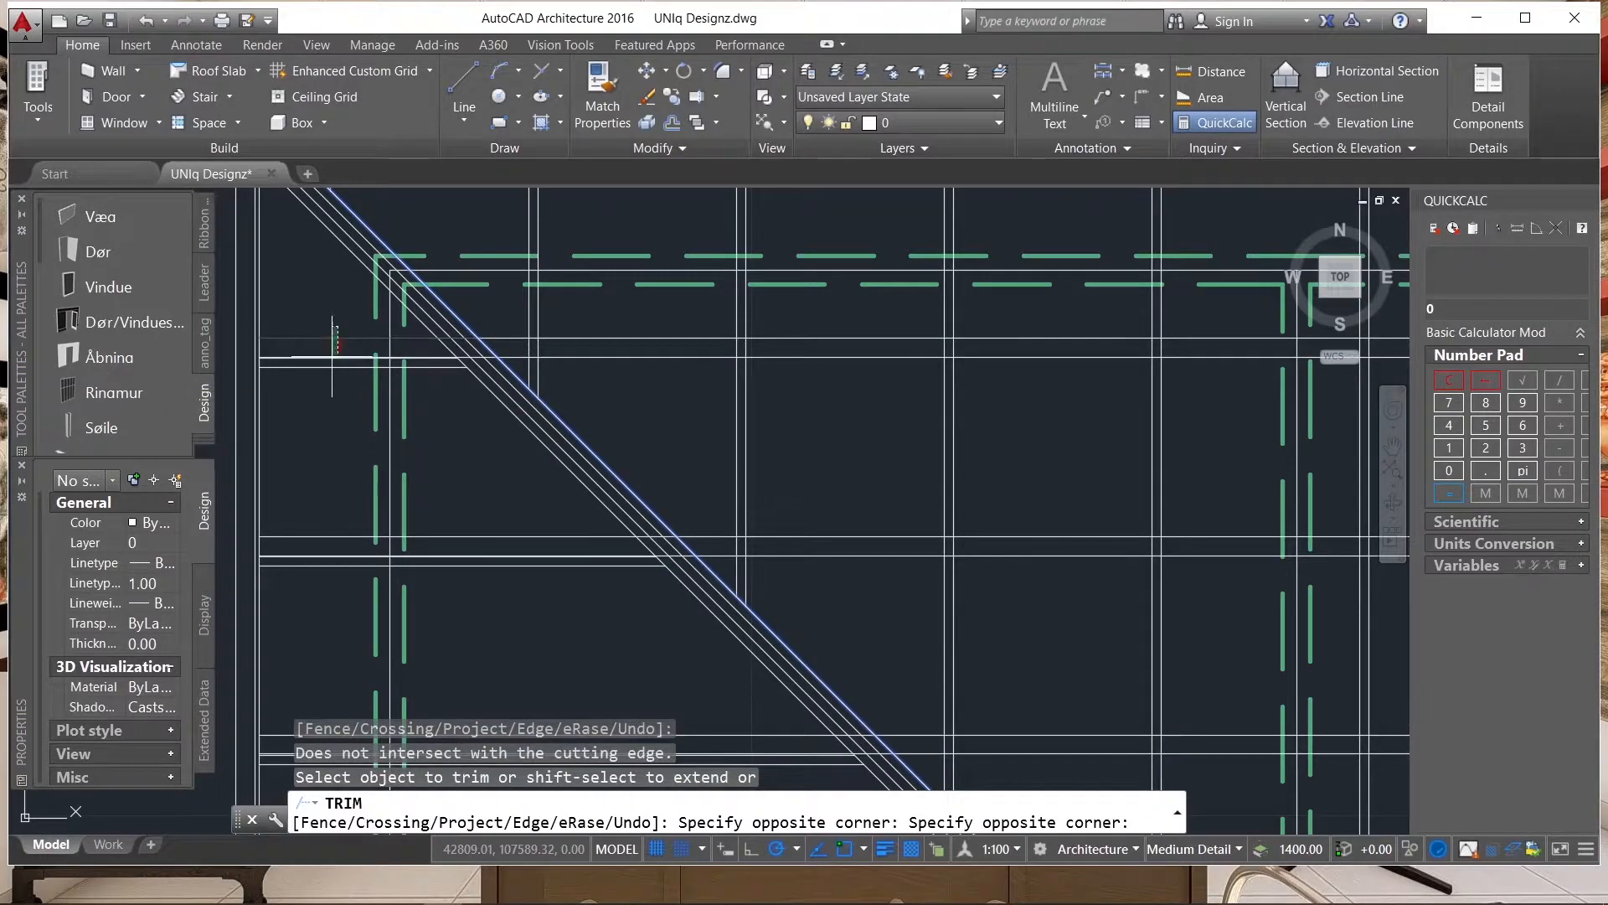
pyautogui.click(333, 346)
pyautogui.click(331, 357)
pyautogui.click(333, 357)
# Trim the middle and lowest horizontal pairs of the upper slope where they extend past the left hip.
pyautogui.scroll(-3, 540, 322)
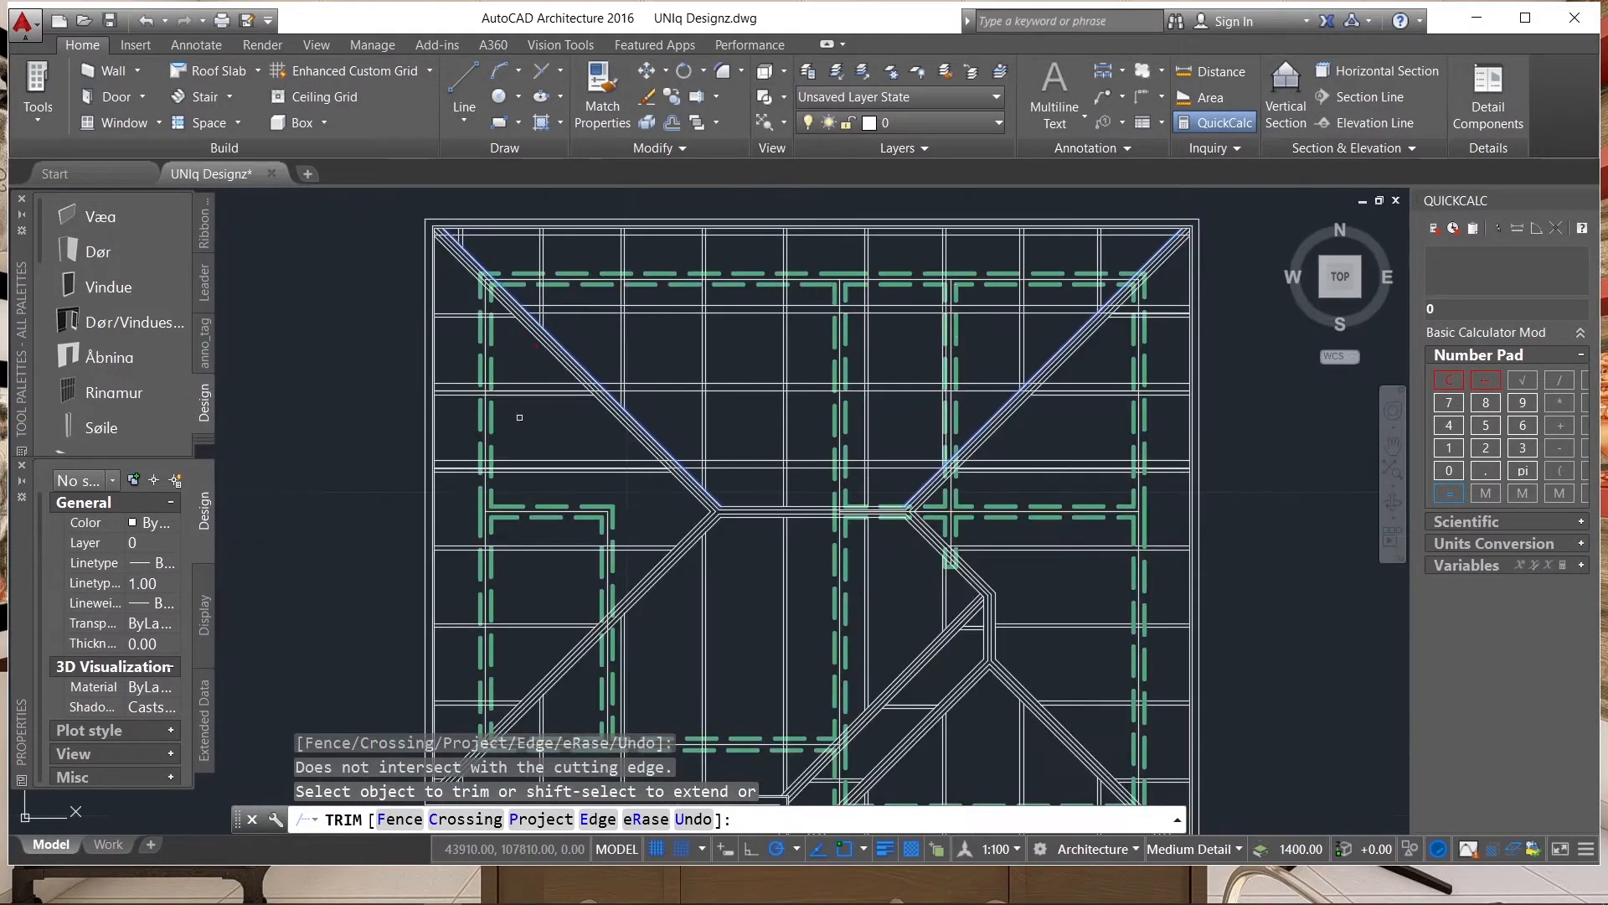
pyautogui.scroll(3, 539, 384)
pyautogui.click(558, 331)
pyautogui.click(564, 348)
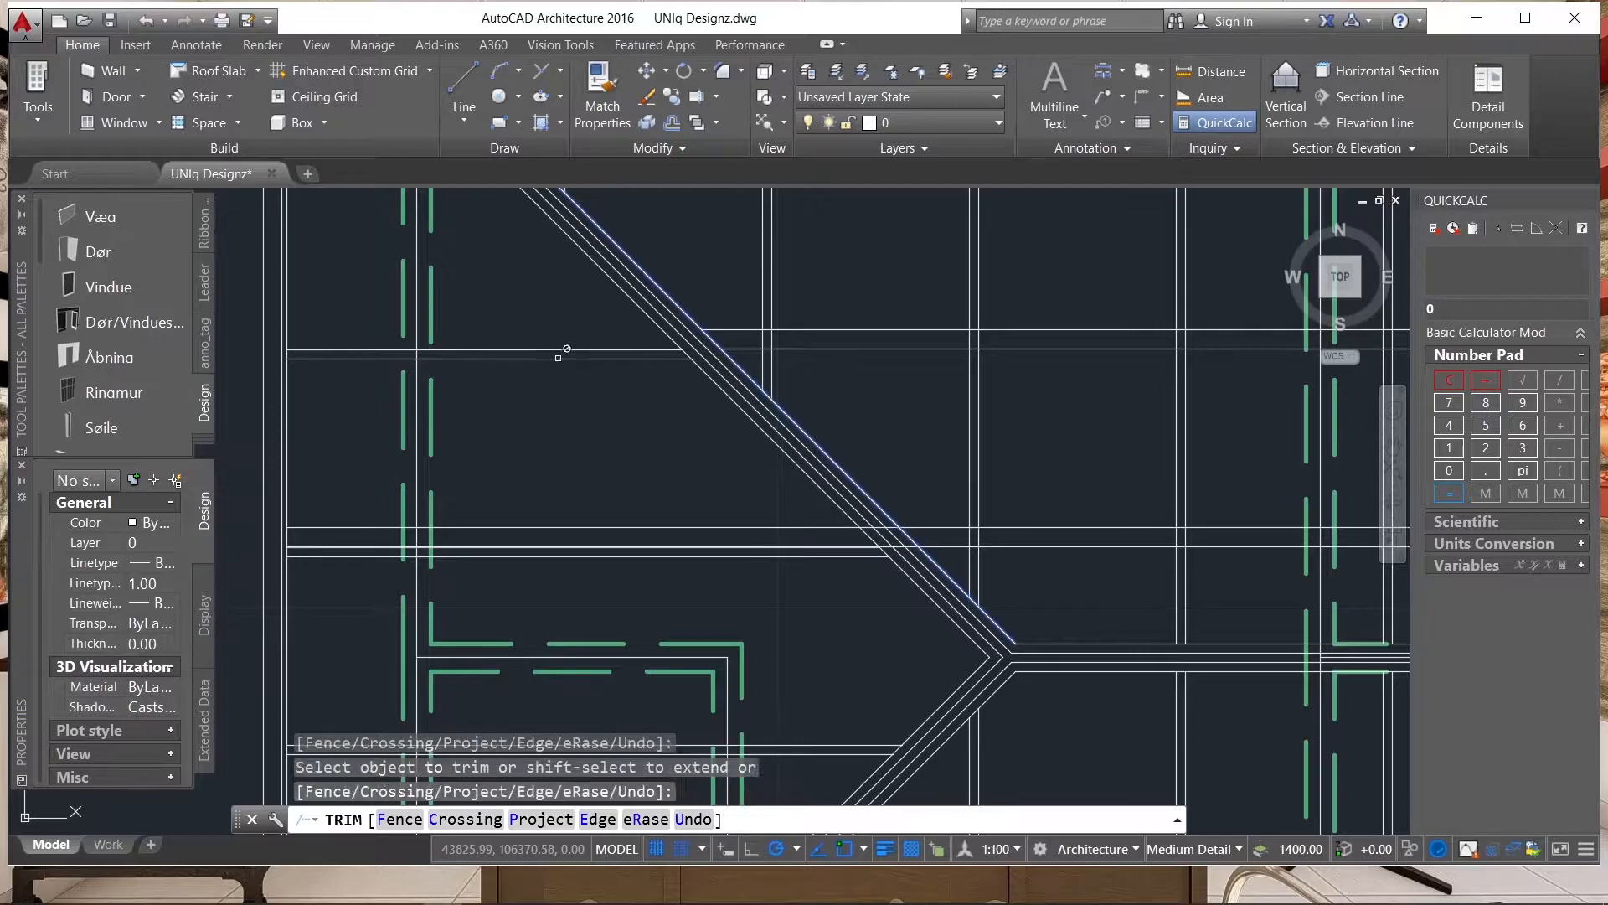
pyautogui.click(714, 525)
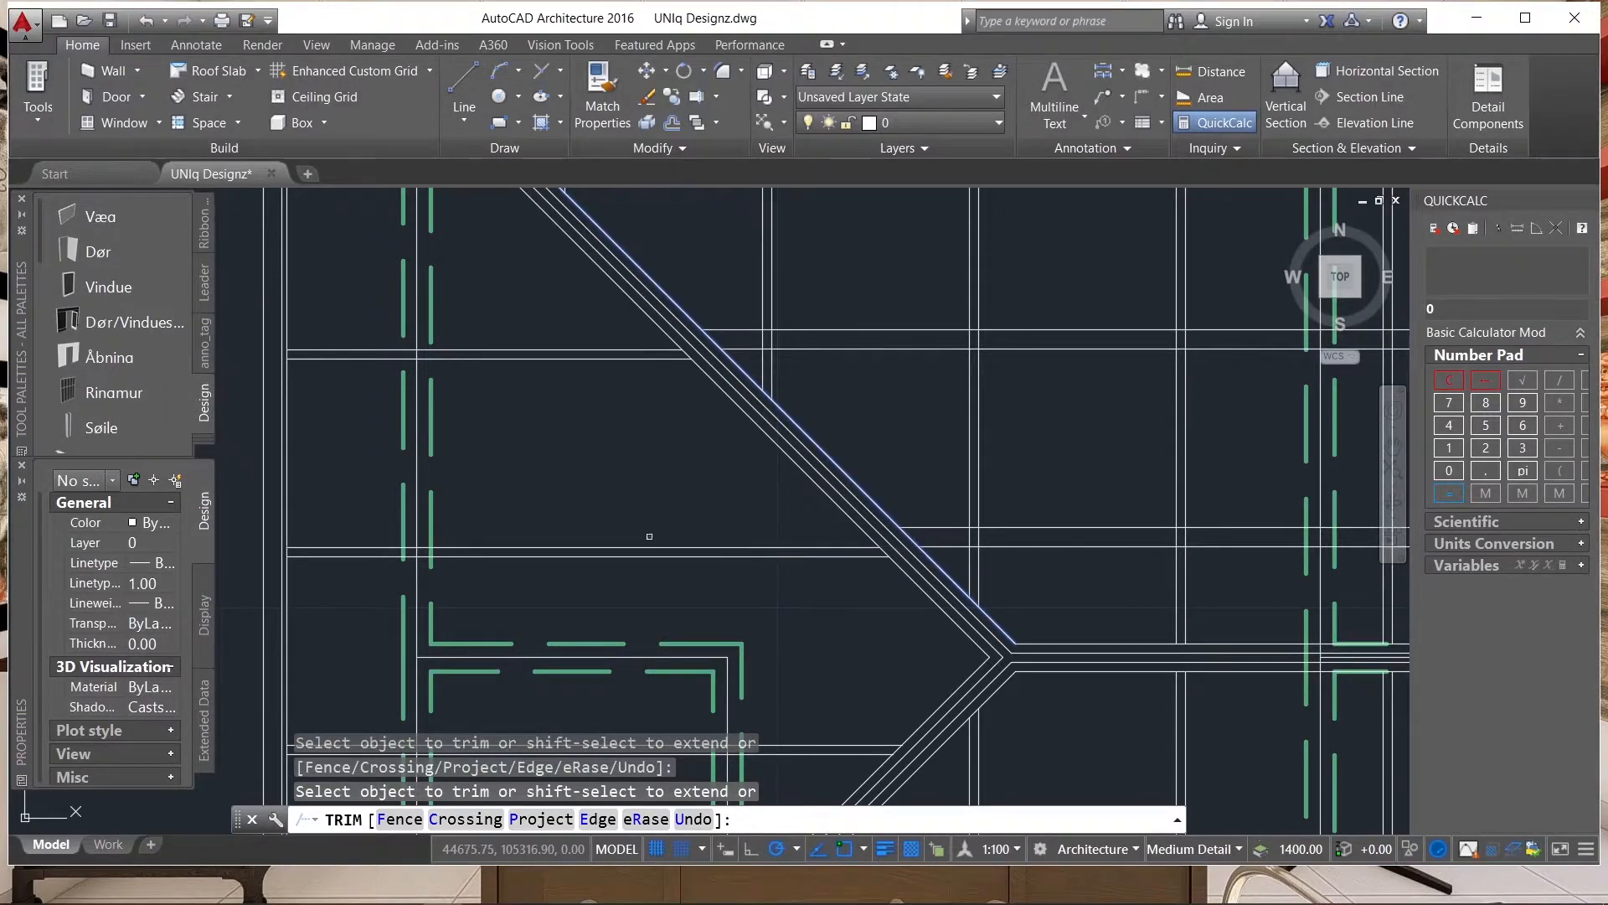
# Trim the lowest horizontal pair of the upper slope where it extends past the right hip.
pyautogui.scroll(-5, 553, 521)
pyautogui.click(715, 508)
pyautogui.scroll(6, 716, 512)
pyautogui.click(747, 569)
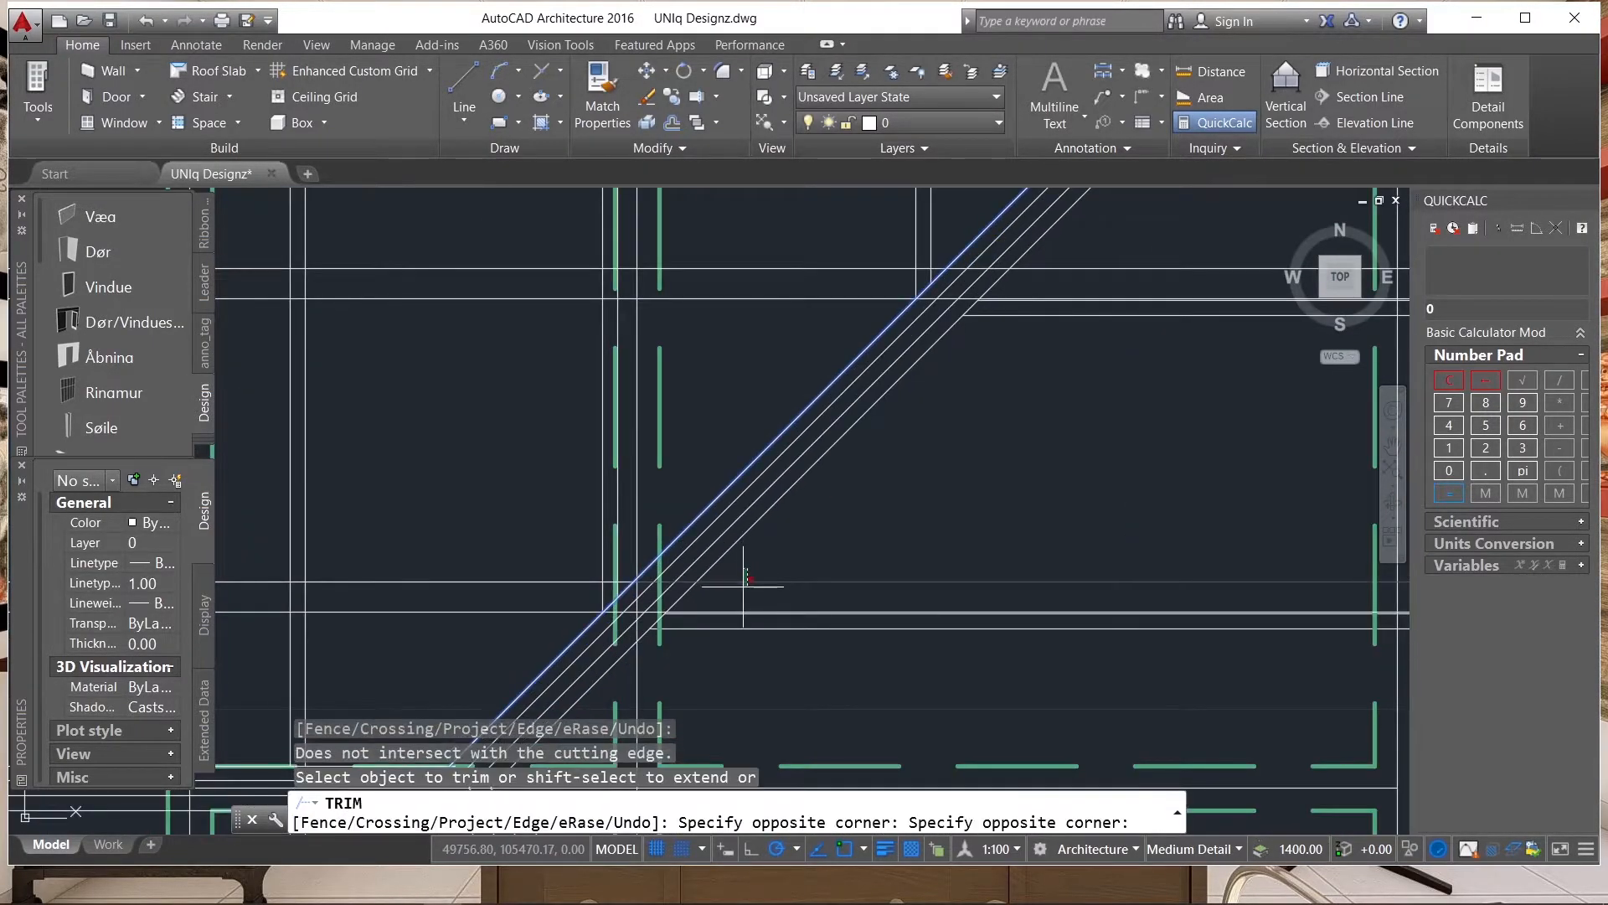
pyautogui.click(742, 587)
pyautogui.click(719, 611)
pyautogui.click(702, 613)
# Trim the middle and uppermost horizontal pairs of the upper slope beyond the right hip, and end the Trim command.
pyautogui.scroll(-4, 674, 629)
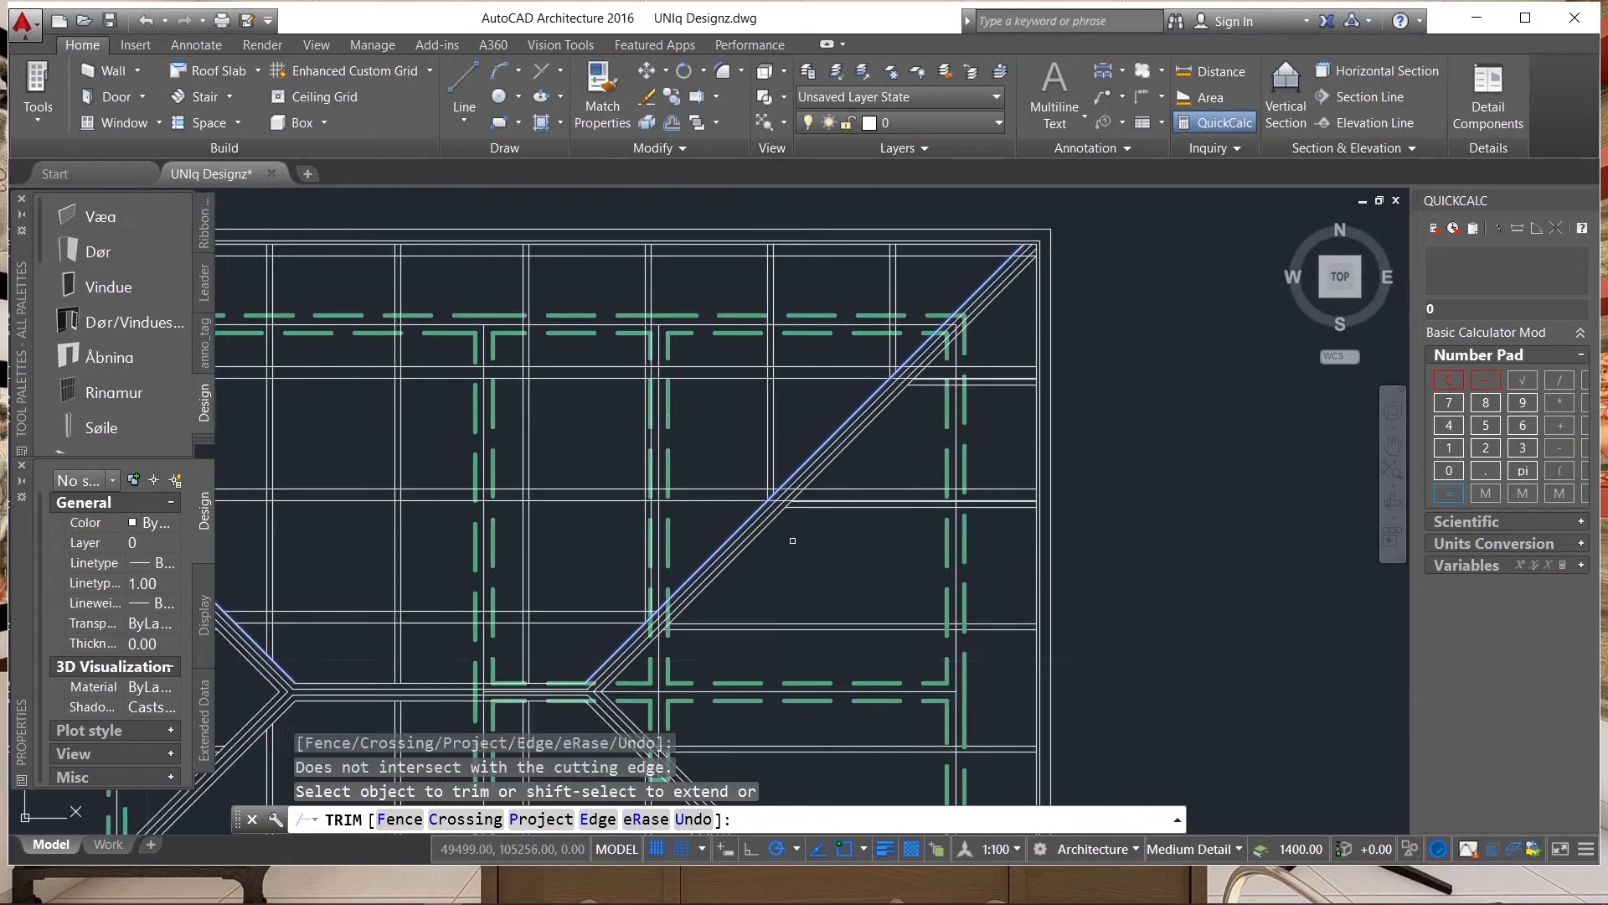
pyautogui.scroll(2, 822, 494)
pyautogui.click(833, 476)
pyautogui.click(820, 500)
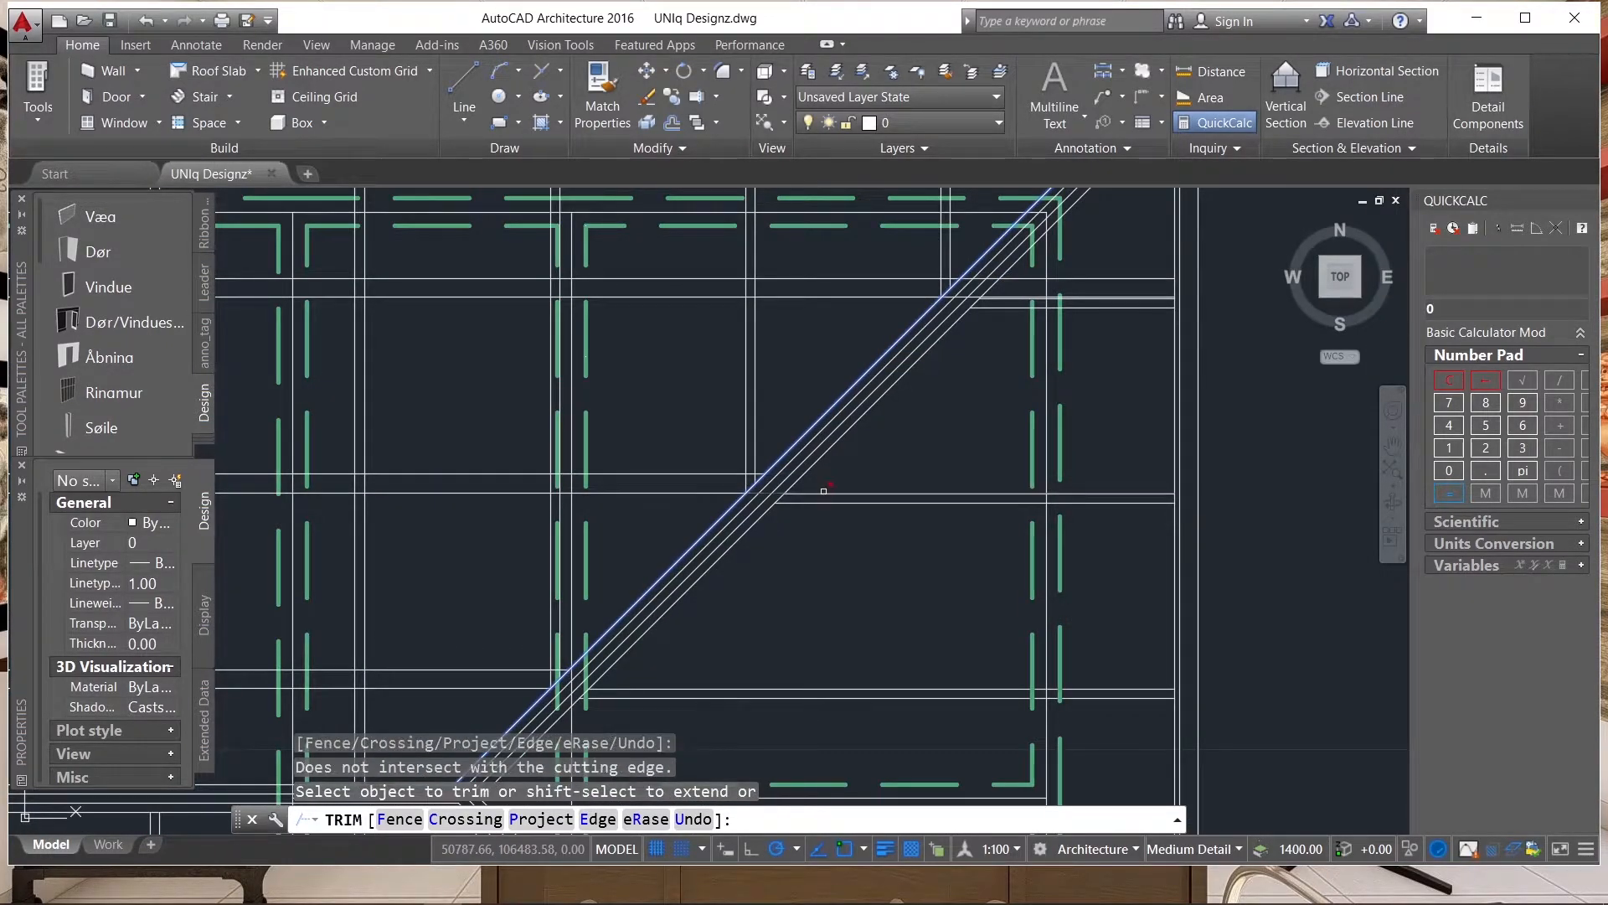
pyautogui.click(821, 491)
pyautogui.scroll(-4, 794, 566)
pyautogui.click(917, 460)
pyautogui.scroll(4, 916, 457)
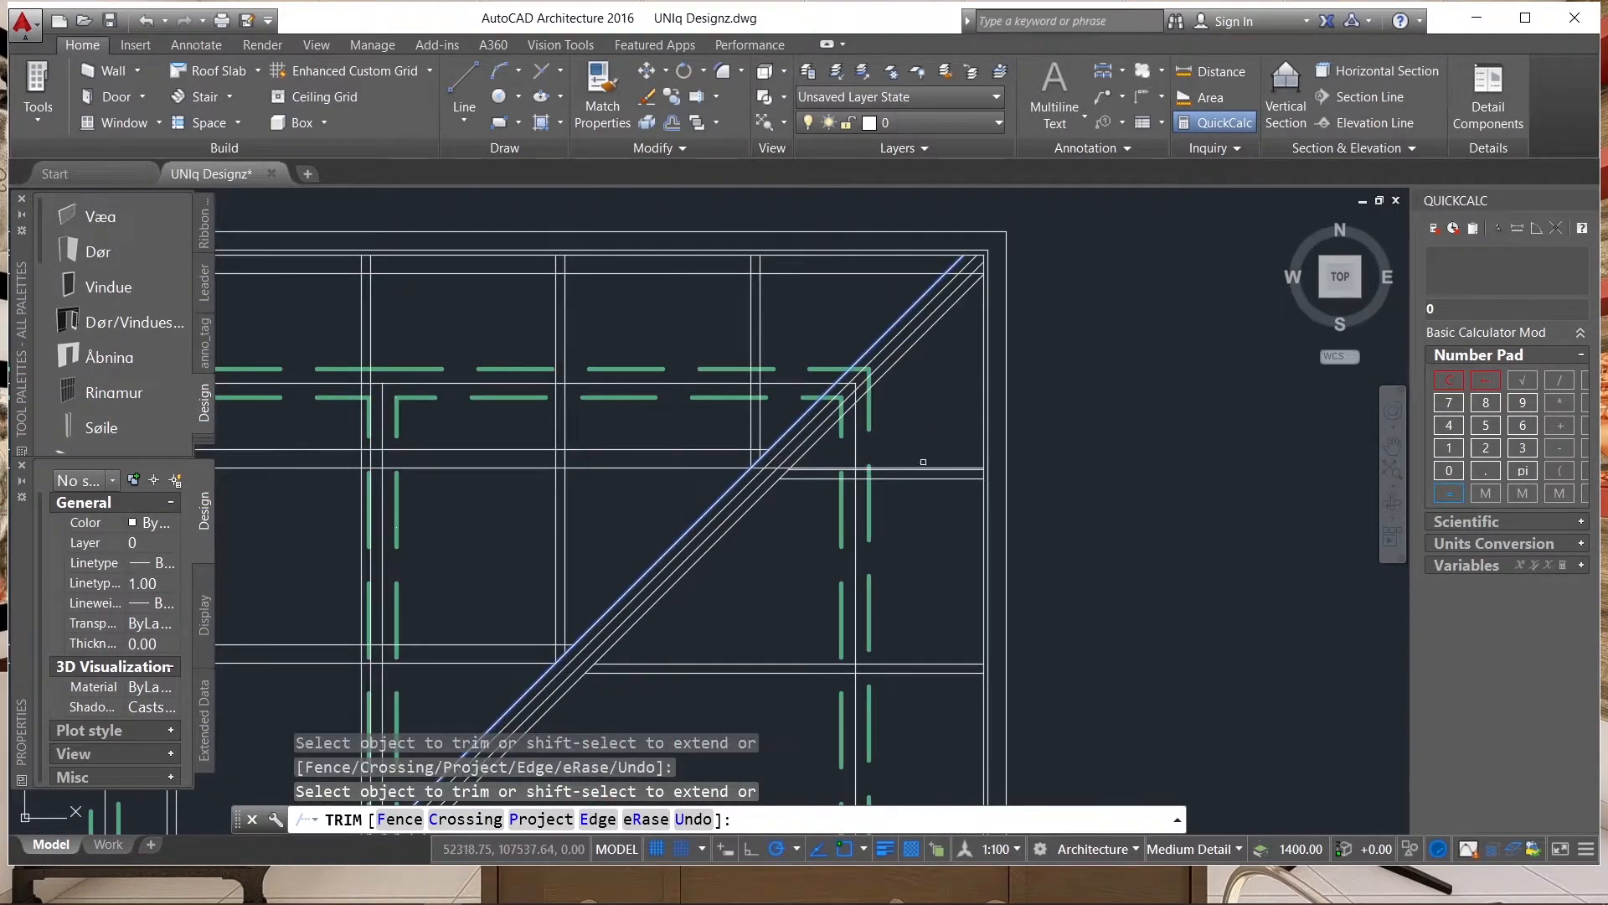
pyautogui.click(913, 467)
pyautogui.scroll(-6, 991, 463)
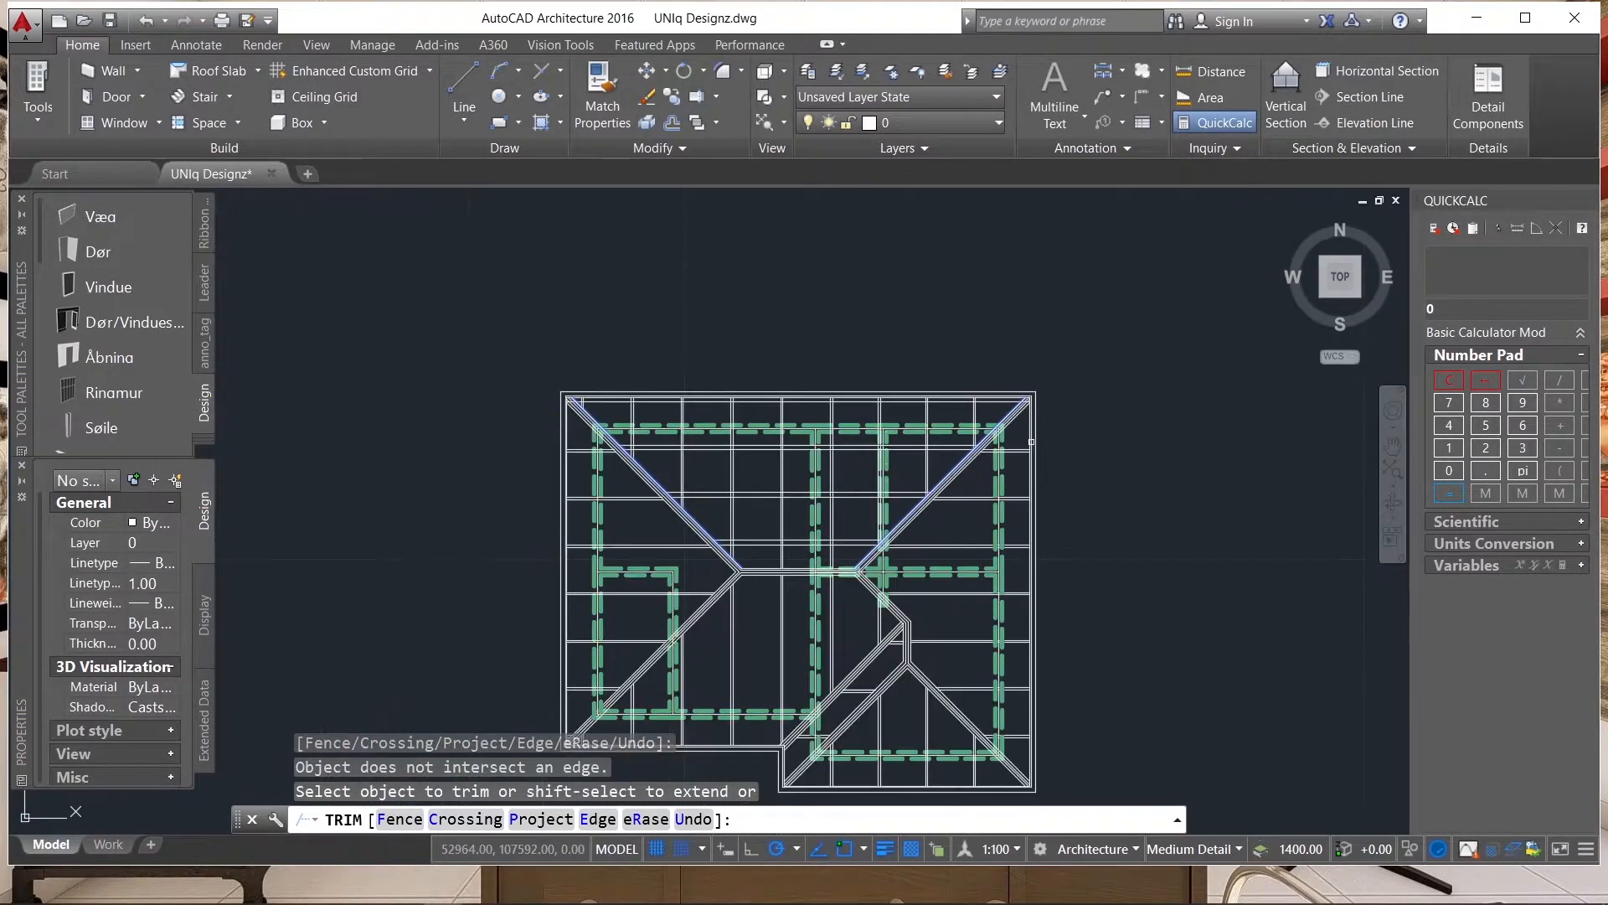
pyautogui.click(963, 463)
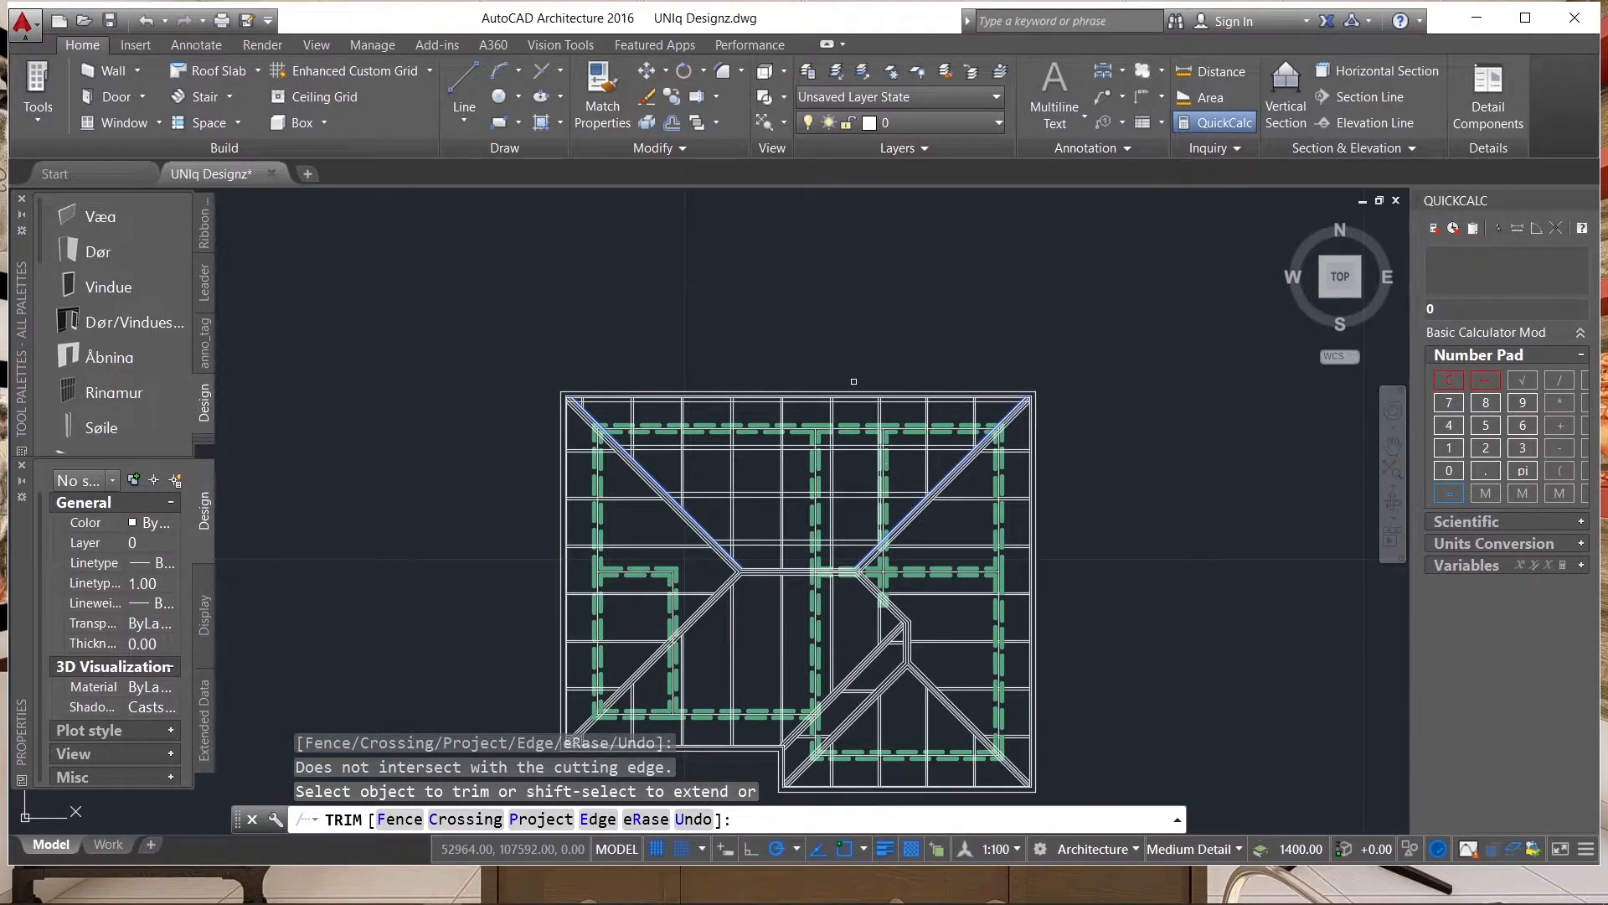
pyautogui.scroll(-2, 915, 305)
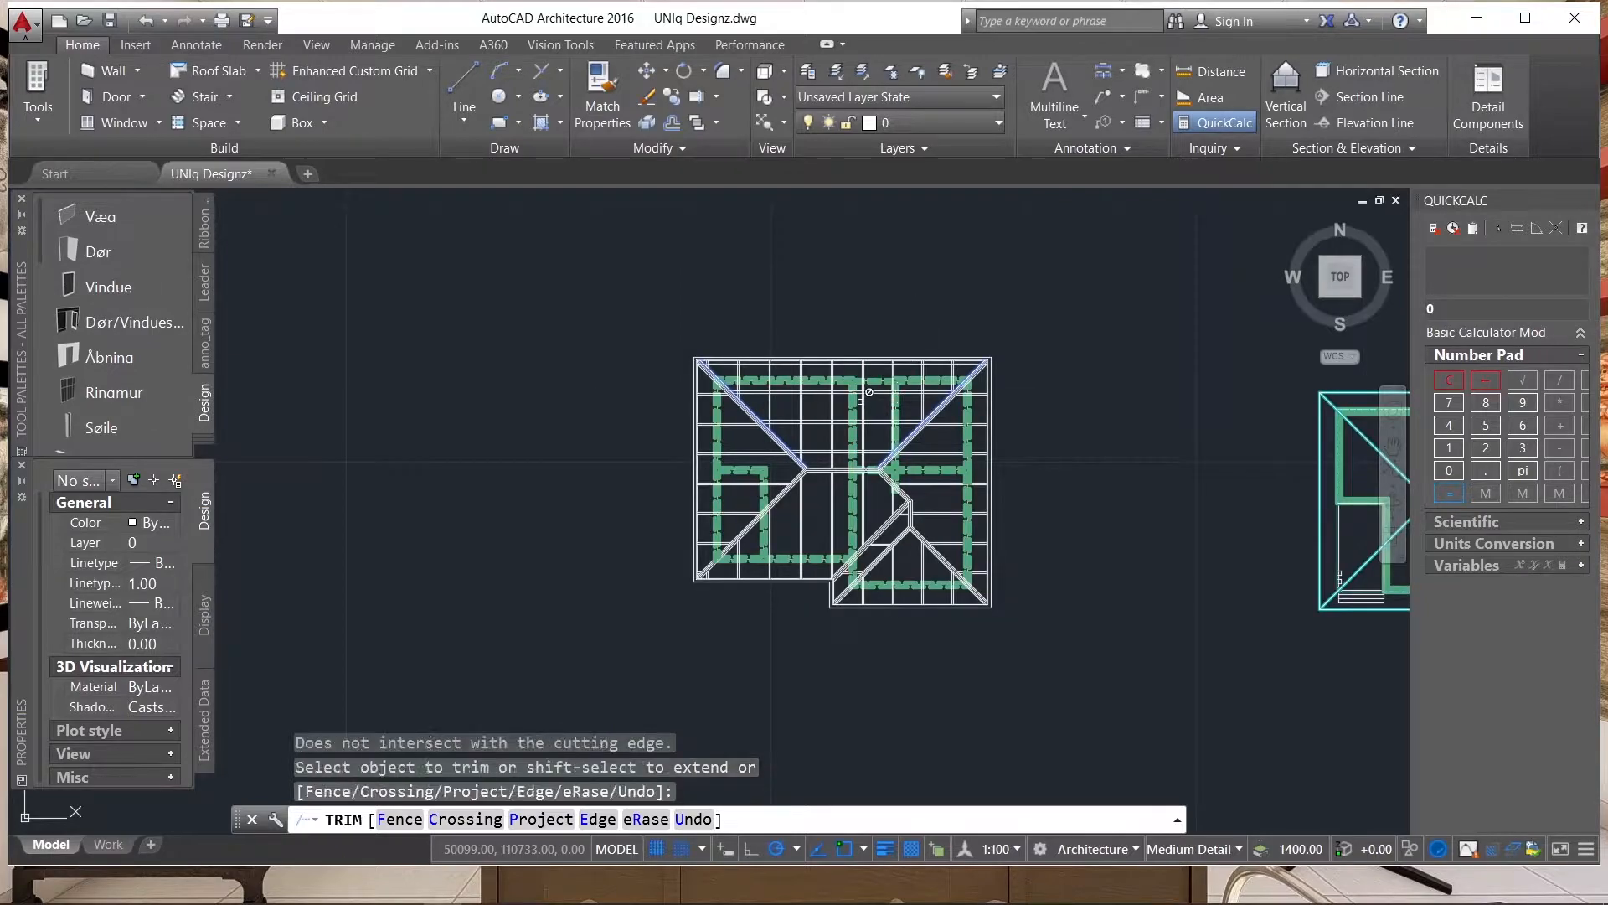
pyautogui.scroll(2, 862, 402)
pyautogui.scroll(2, 868, 384)
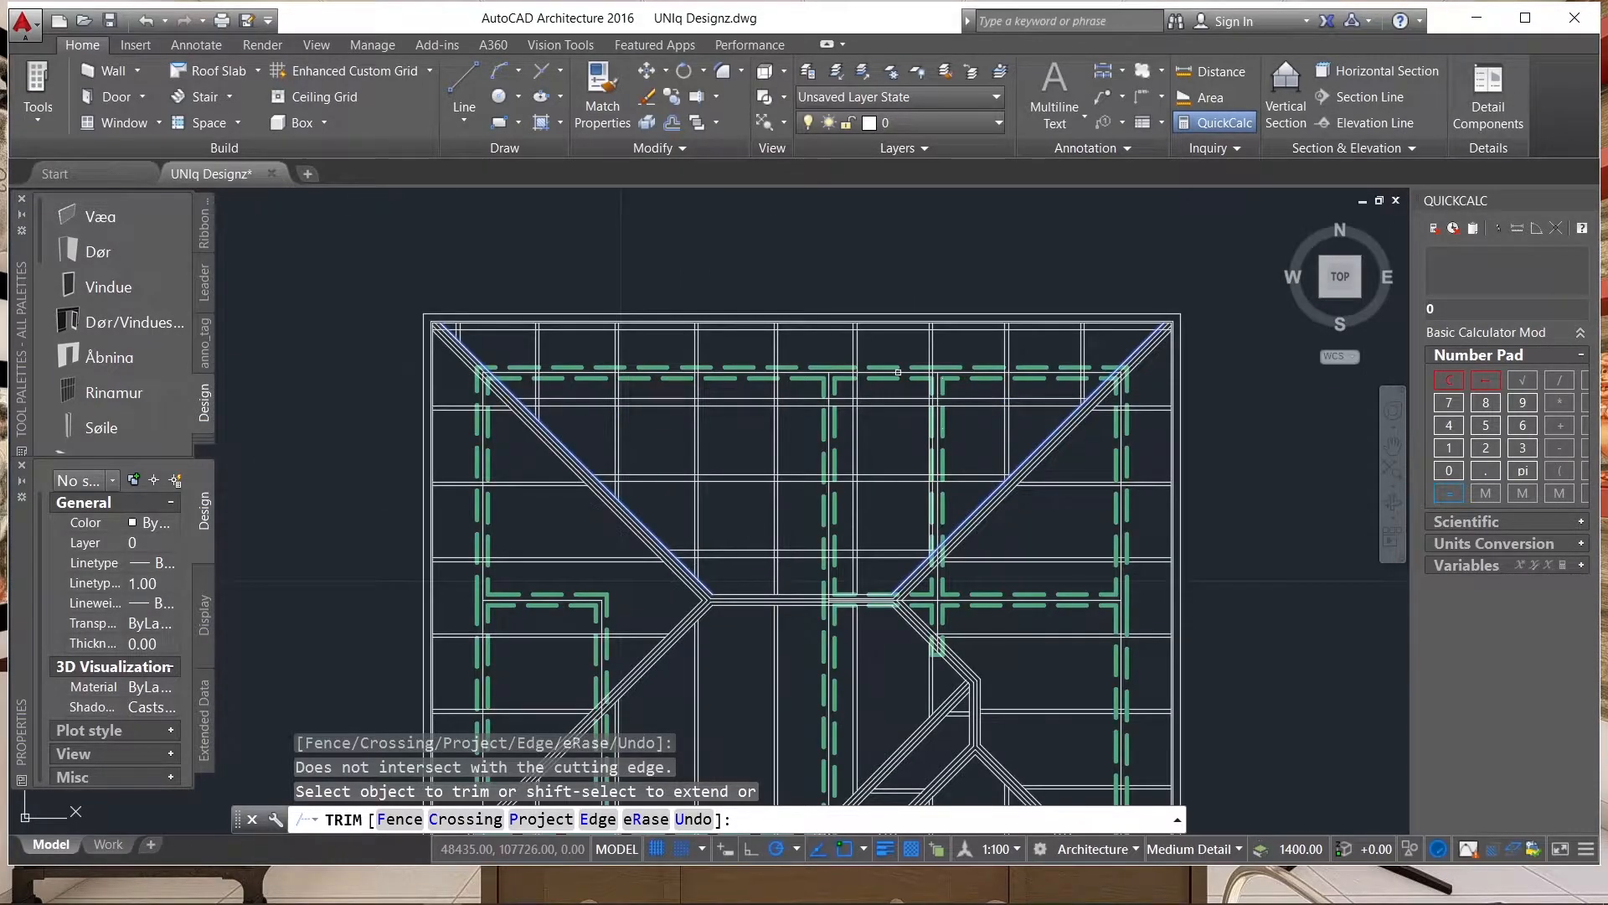
pyautogui.scroll(-1, 897, 373)
pyautogui.press('Escape')
# Examine the trimmed horizontal line pairs between the upper hips and the overall roof plan.
pyautogui.scroll(3, 906, 435)
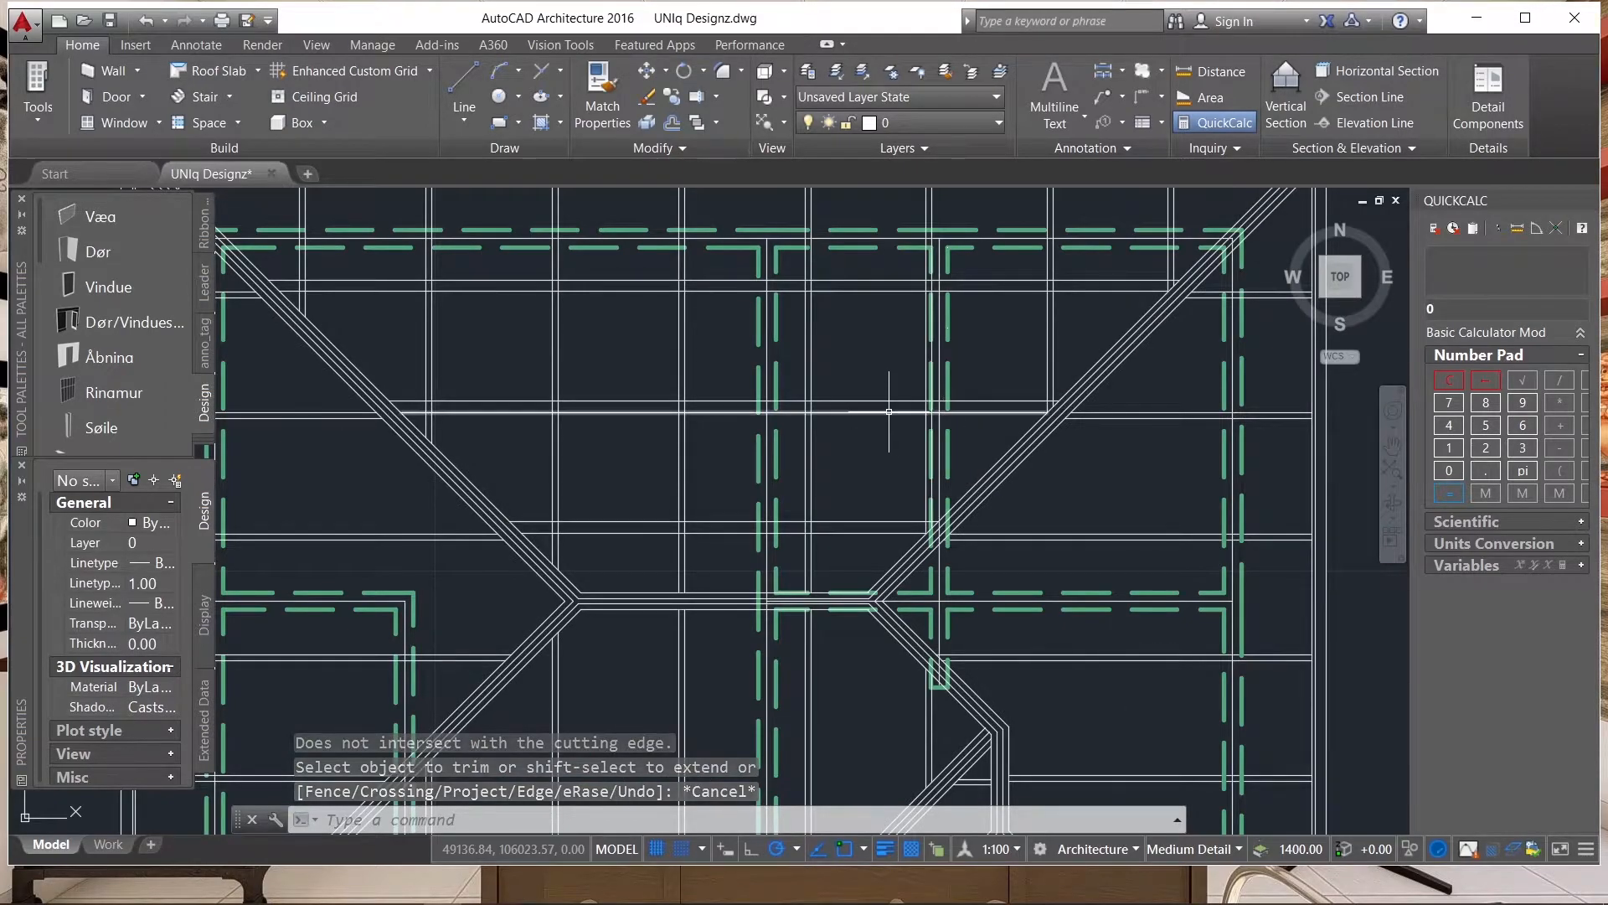
pyautogui.scroll(-2, 890, 419)
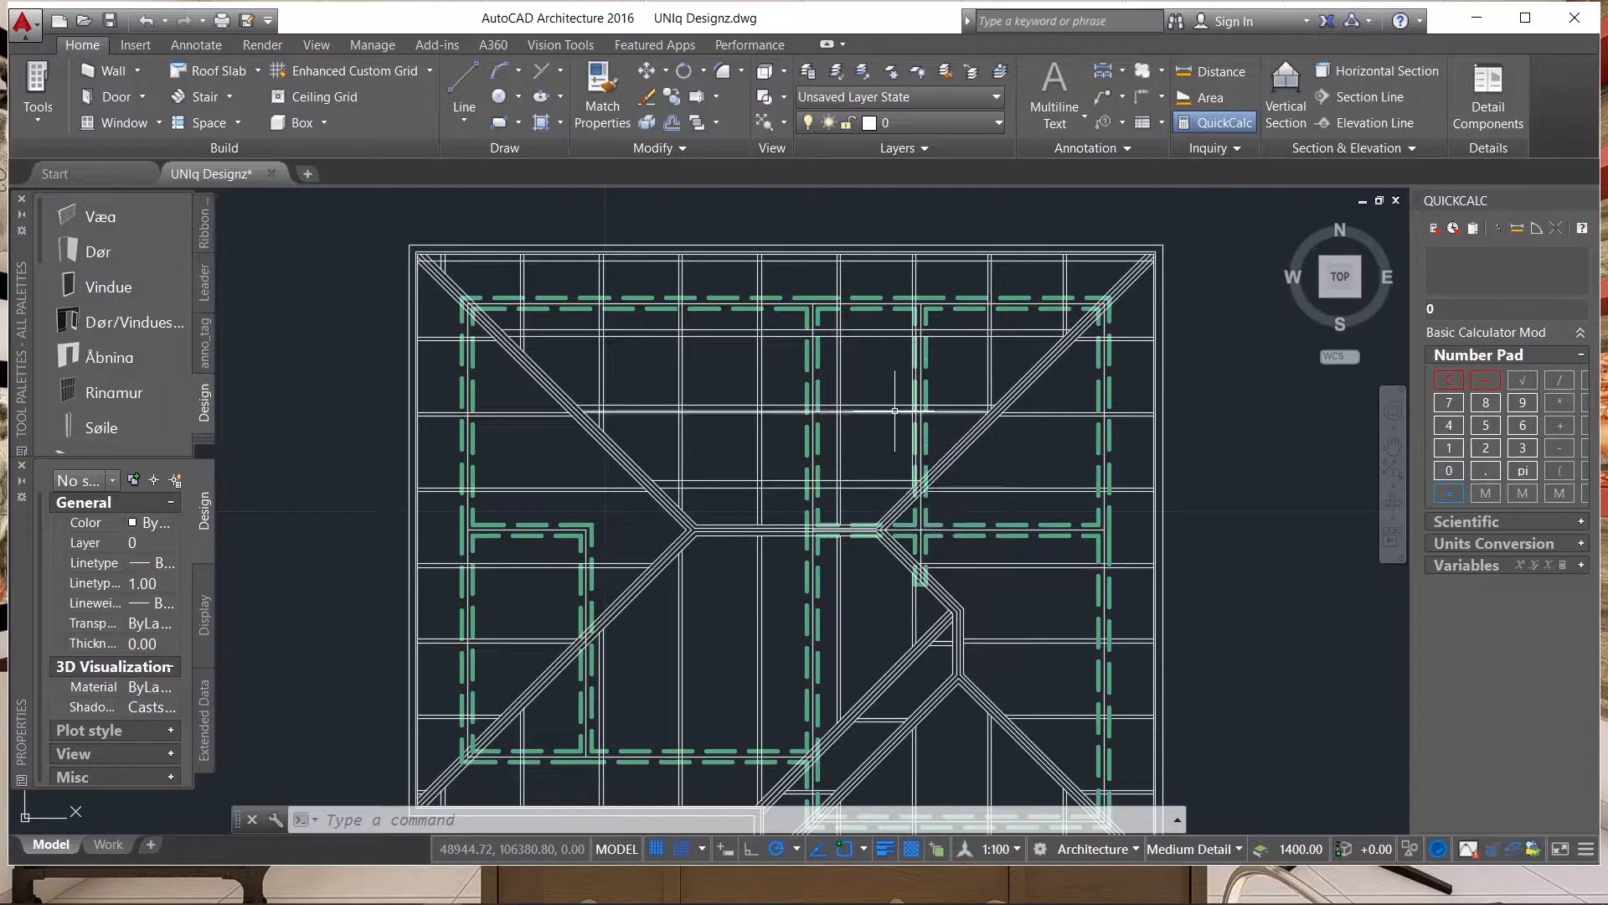
pyautogui.scroll(-2, 668, 313)
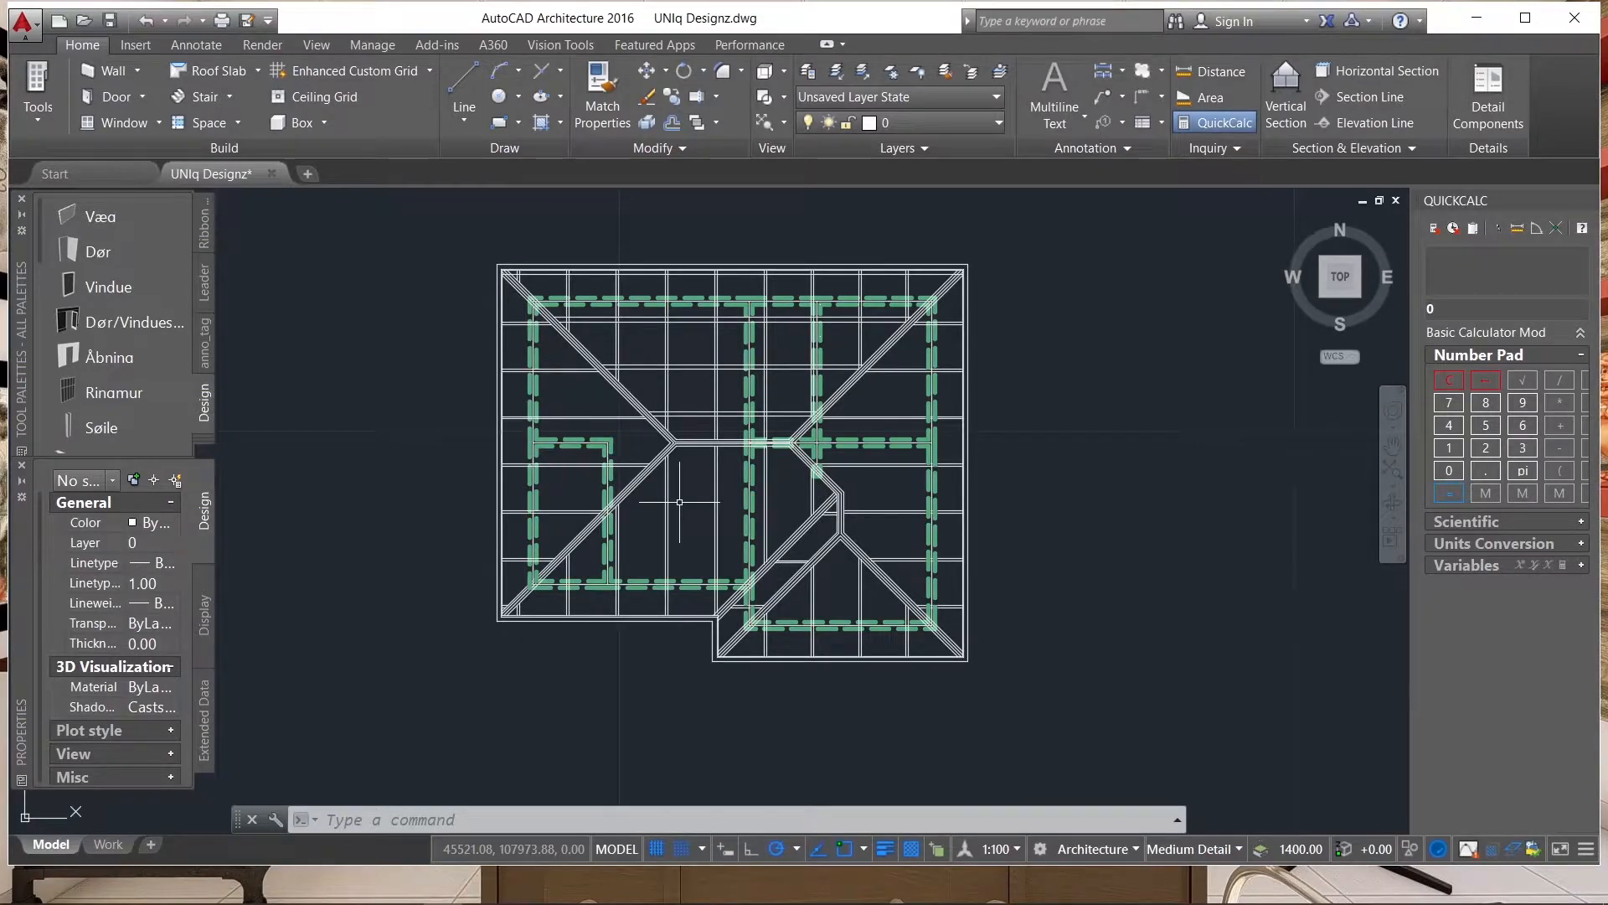
pyautogui.scroll(-2, 1093, 551)
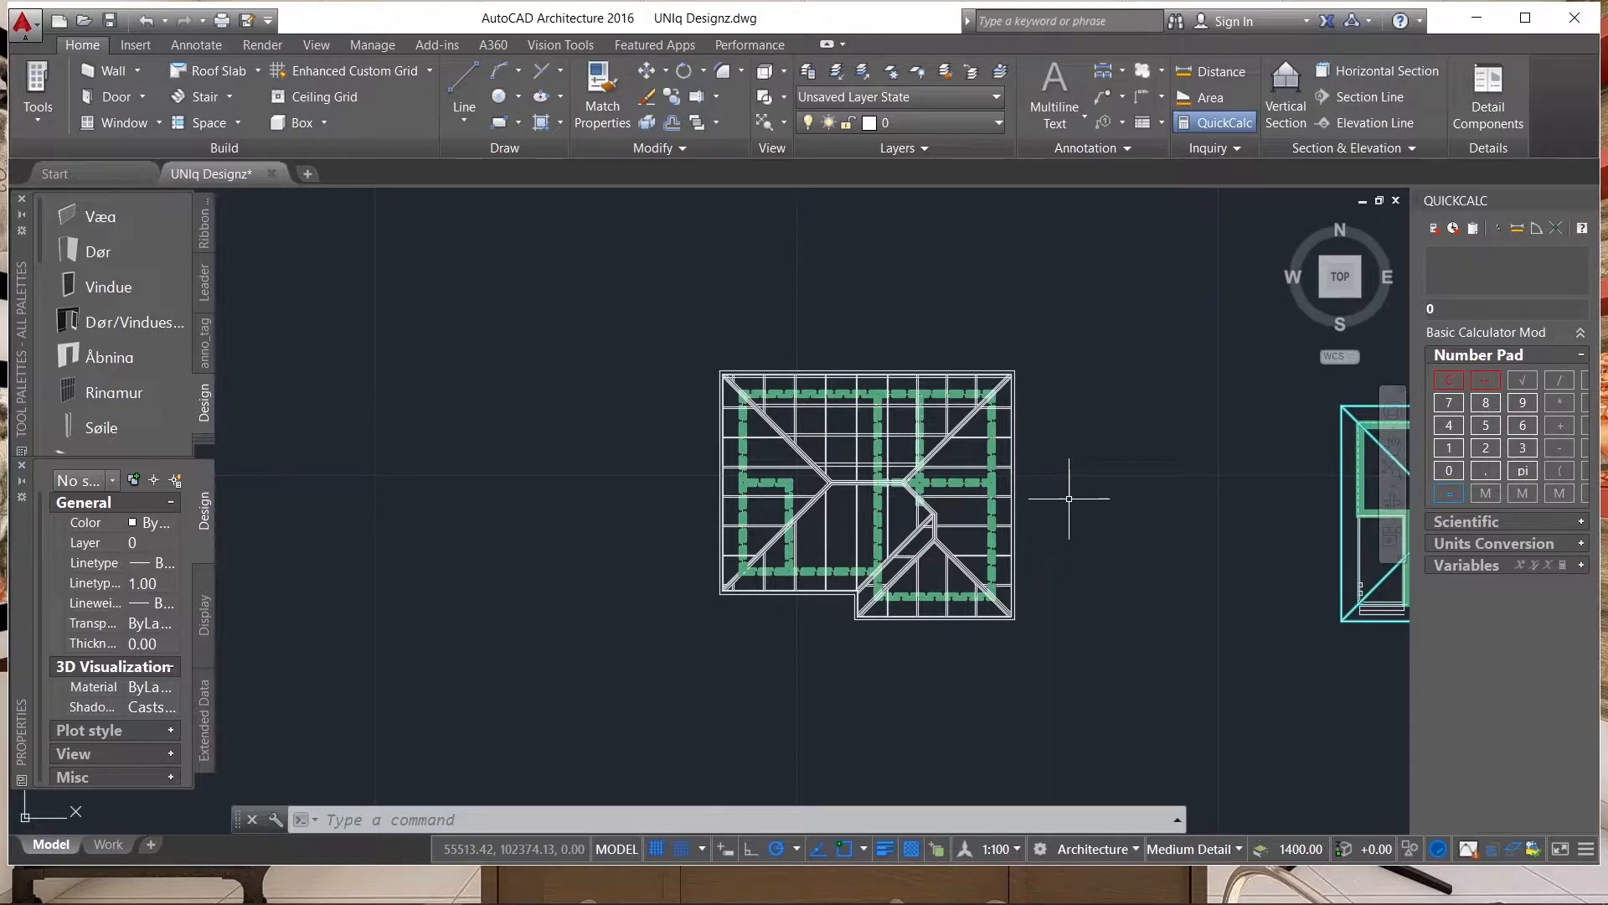
pyautogui.scroll(5, 966, 389)
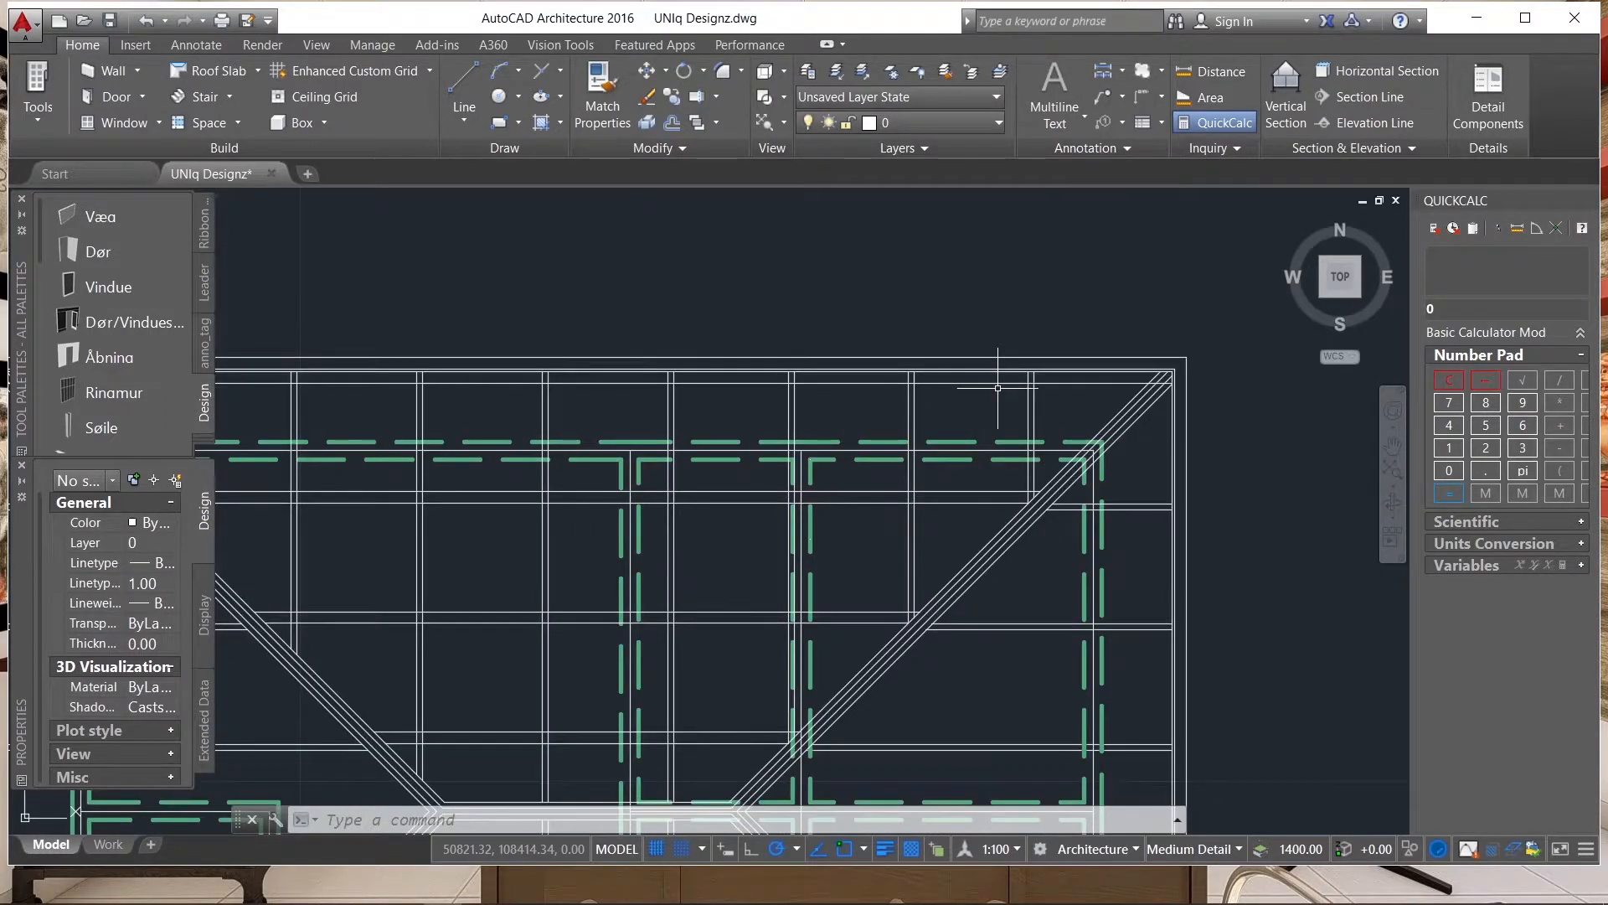
pyautogui.scroll(-2, 1093, 515)
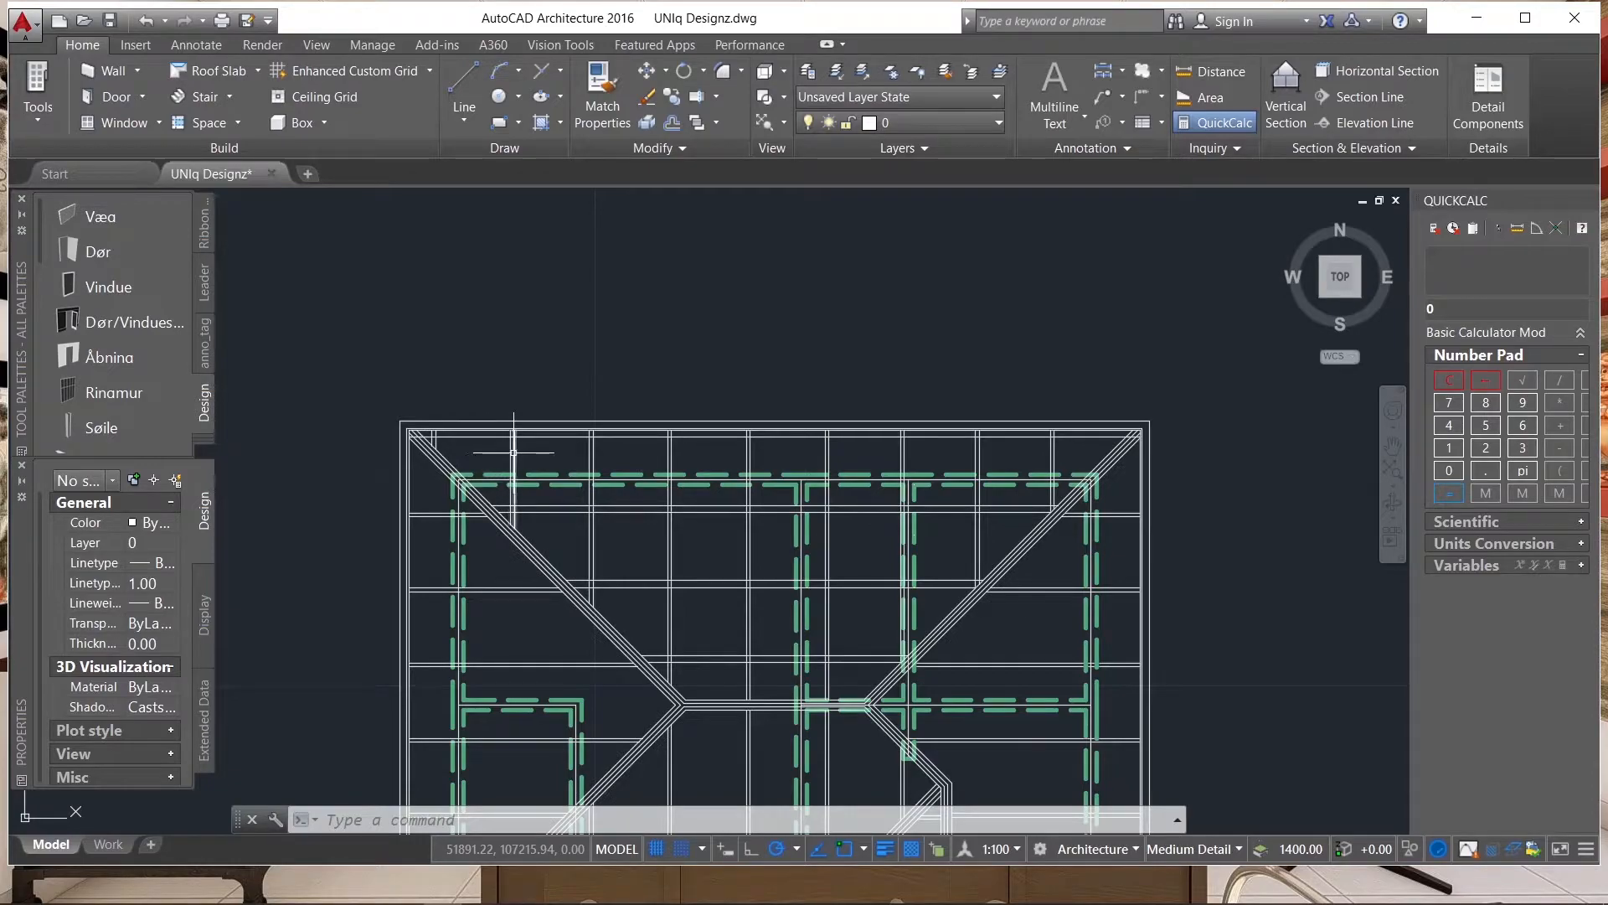
pyautogui.click(1078, 450)
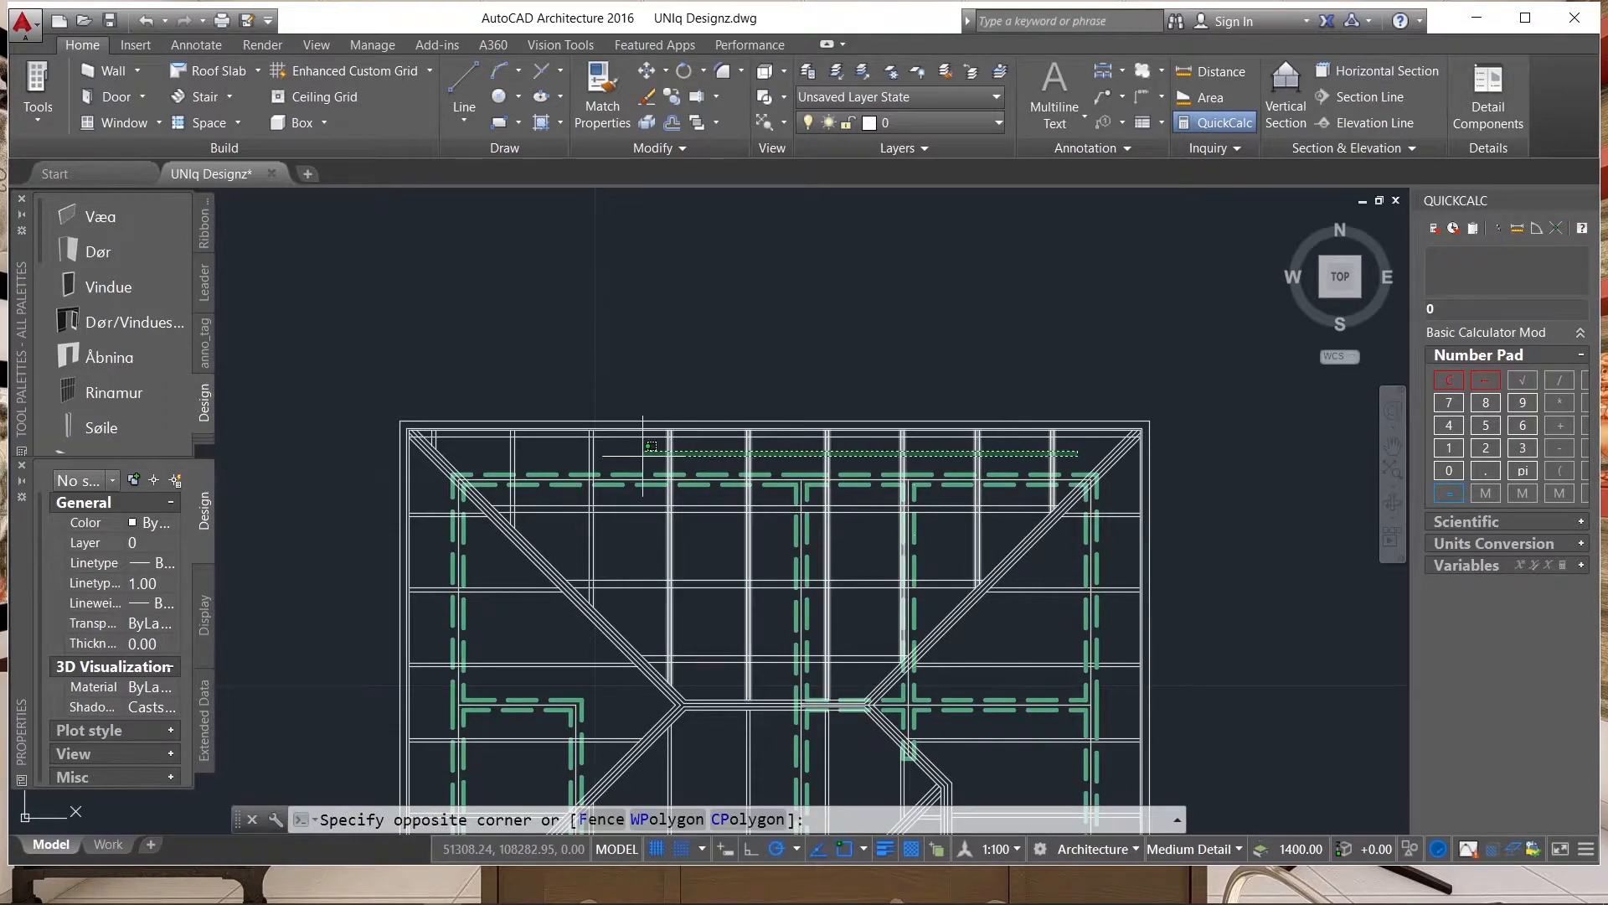
pyautogui.click(606, 463)
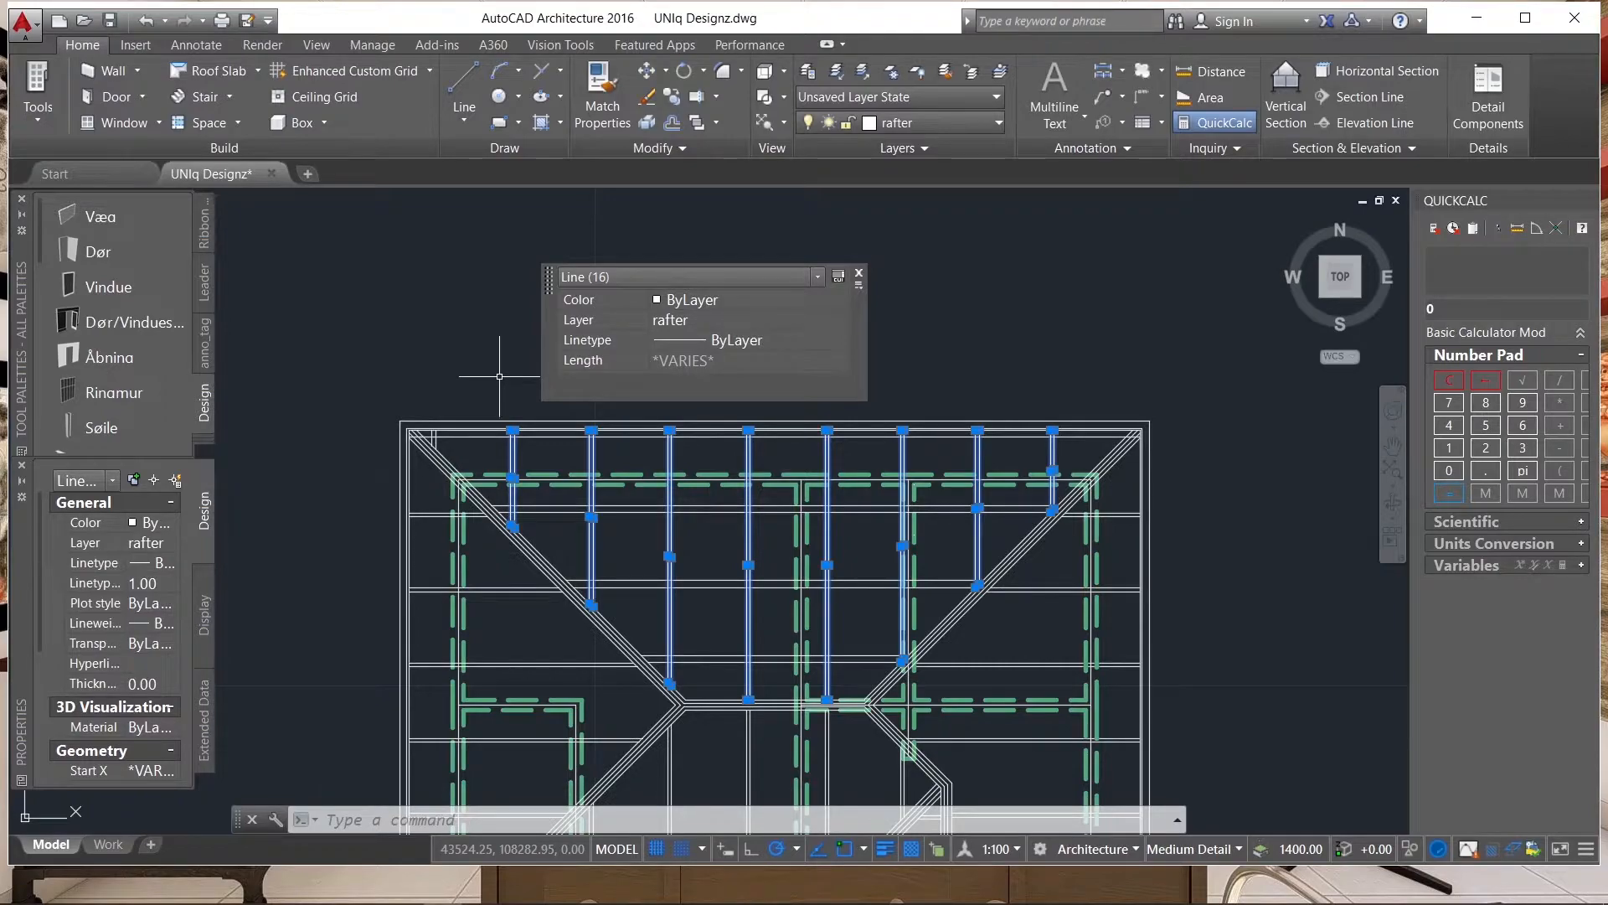
pyautogui.click(433, 491)
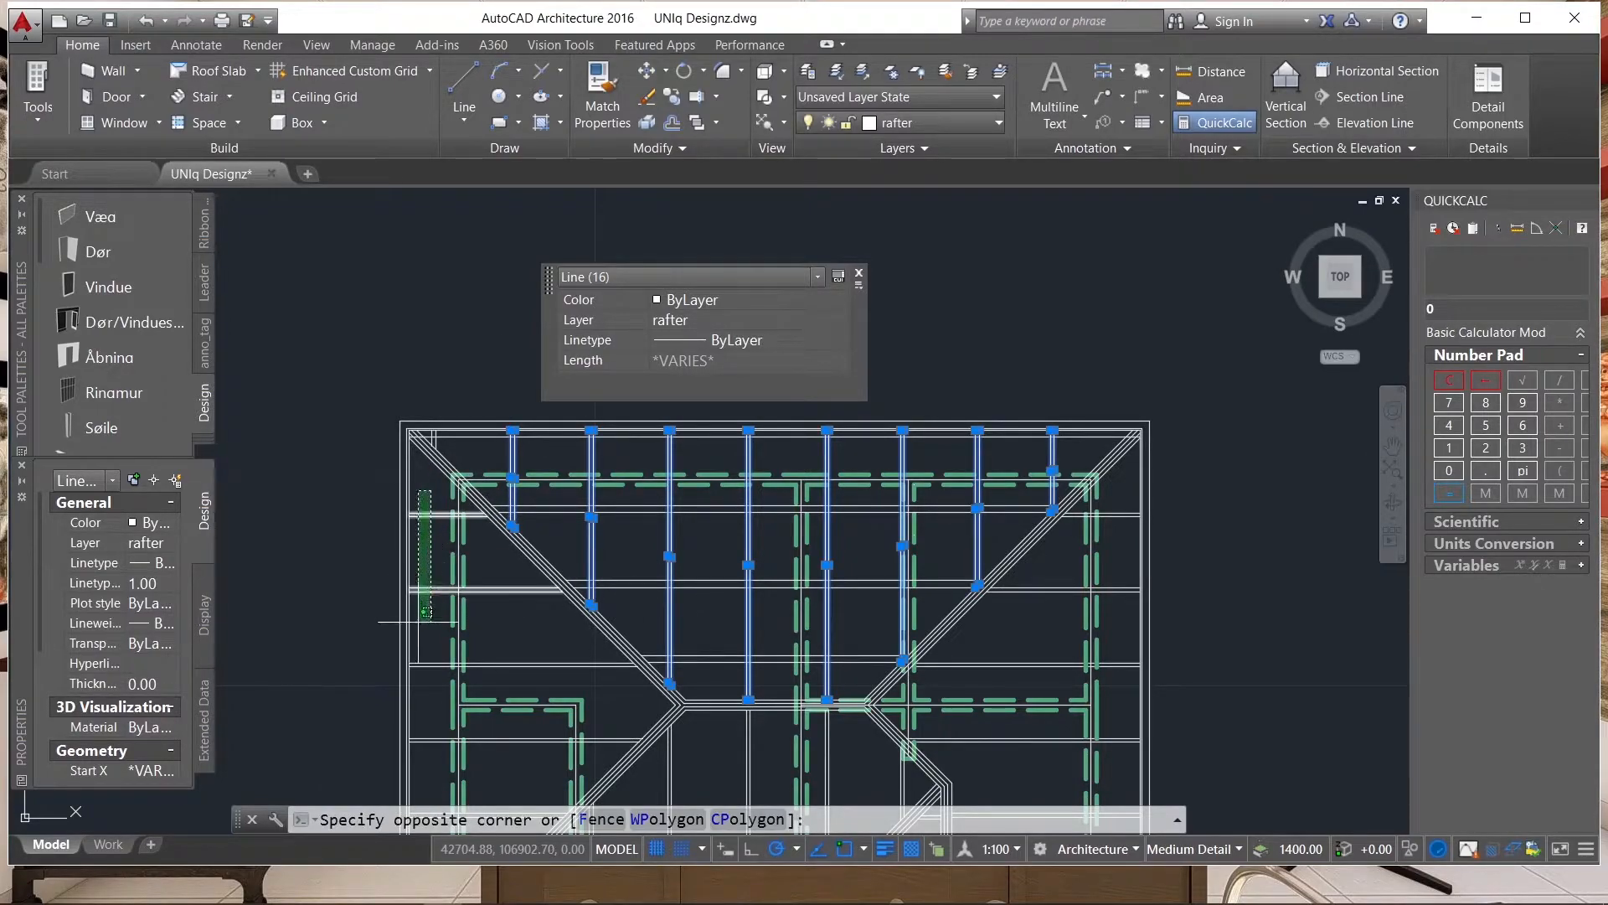
pyautogui.click(438, 671)
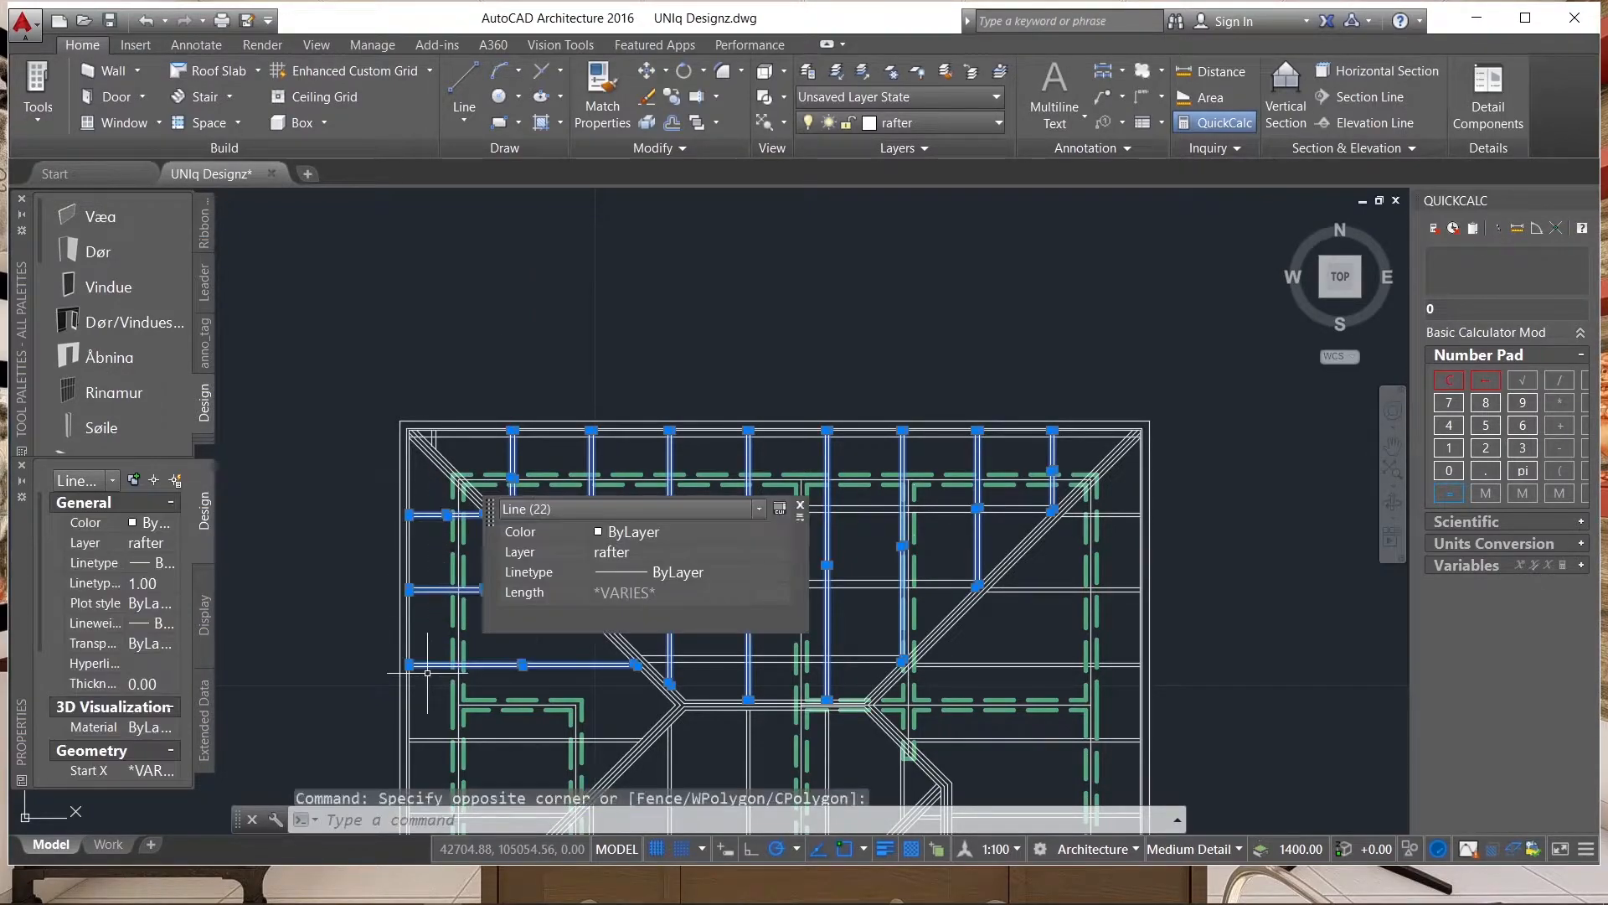
pyautogui.click(178, 530)
pyautogui.click(172, 523)
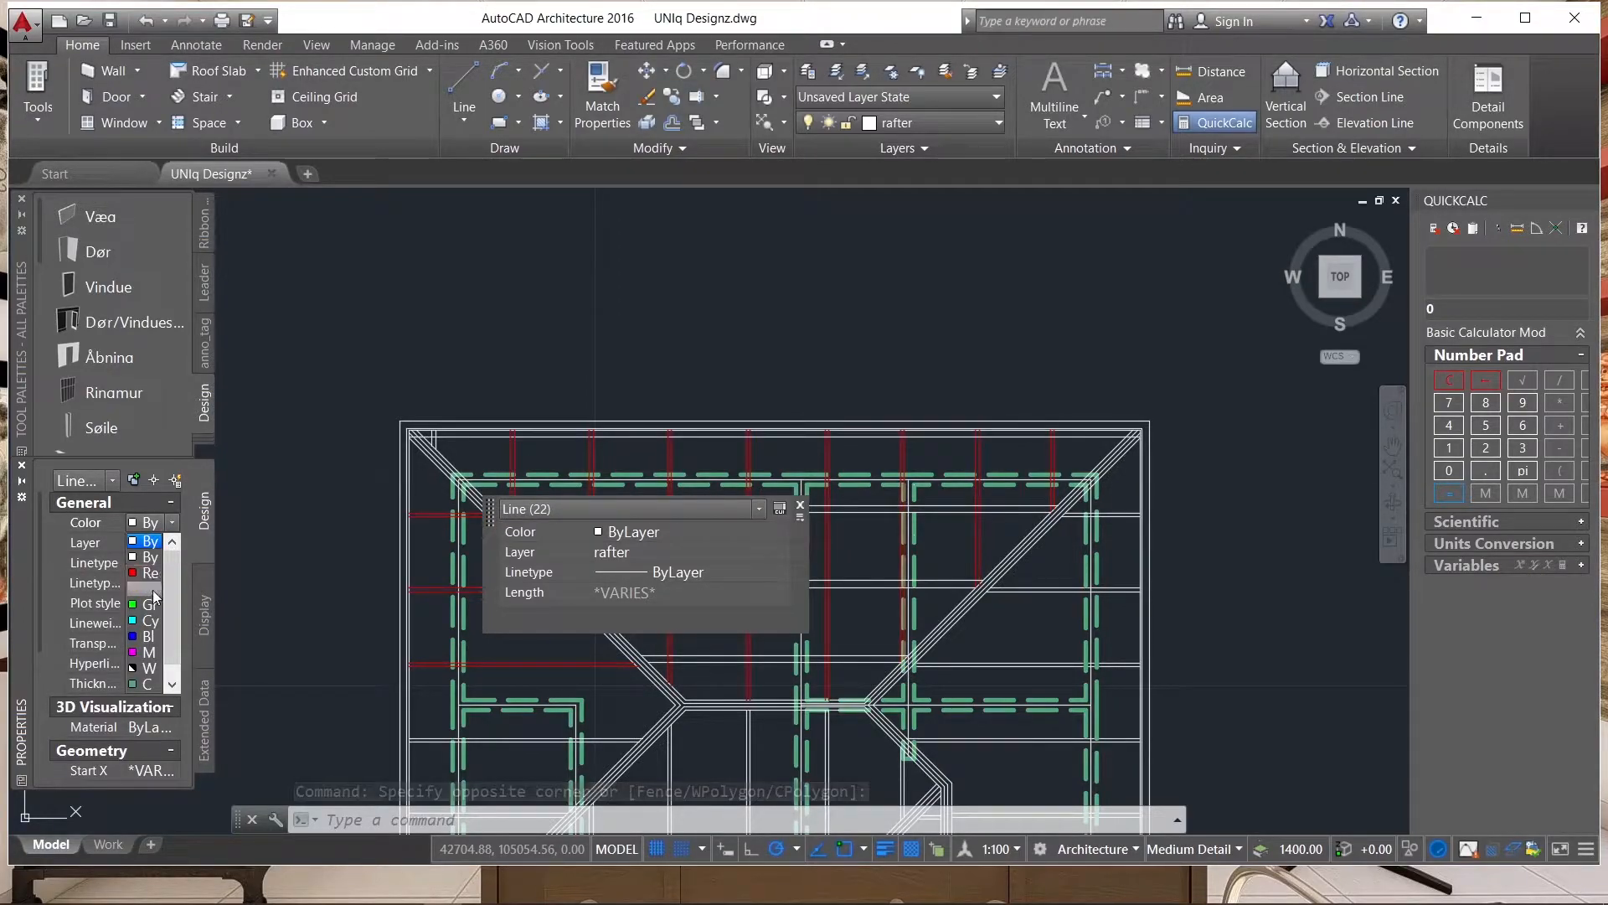
pyautogui.click(317, 522)
pyautogui.press('Escape')
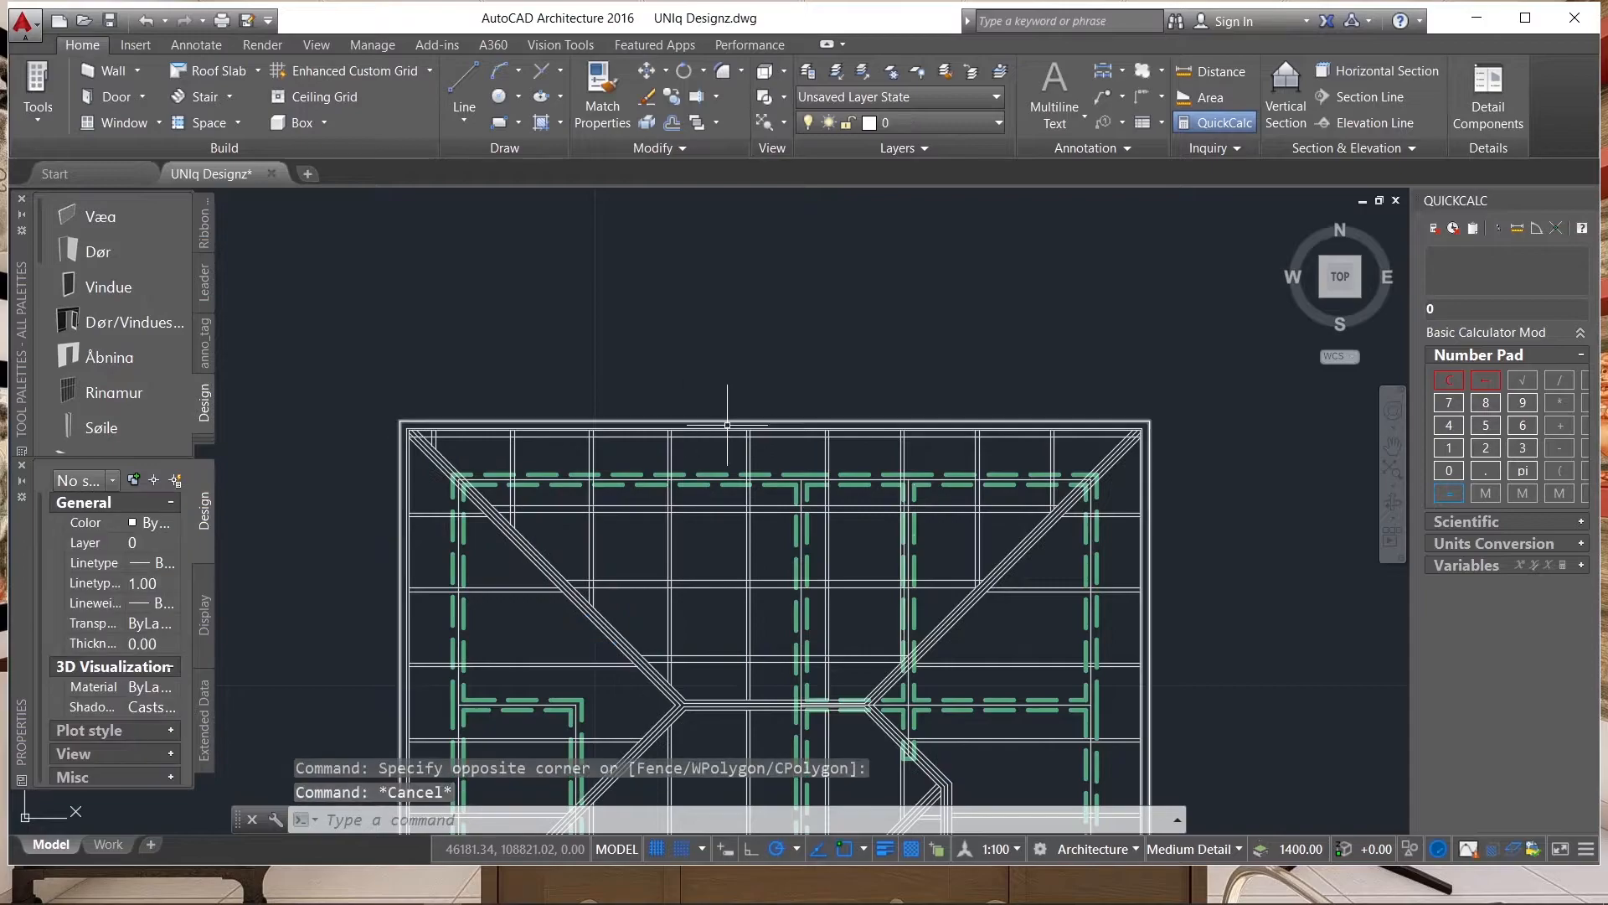
# Examine the magenta rafter pairs and white horizontal line pairs across the roof plan, close up around the ridge and hips.
pyautogui.scroll(-4, 888, 385)
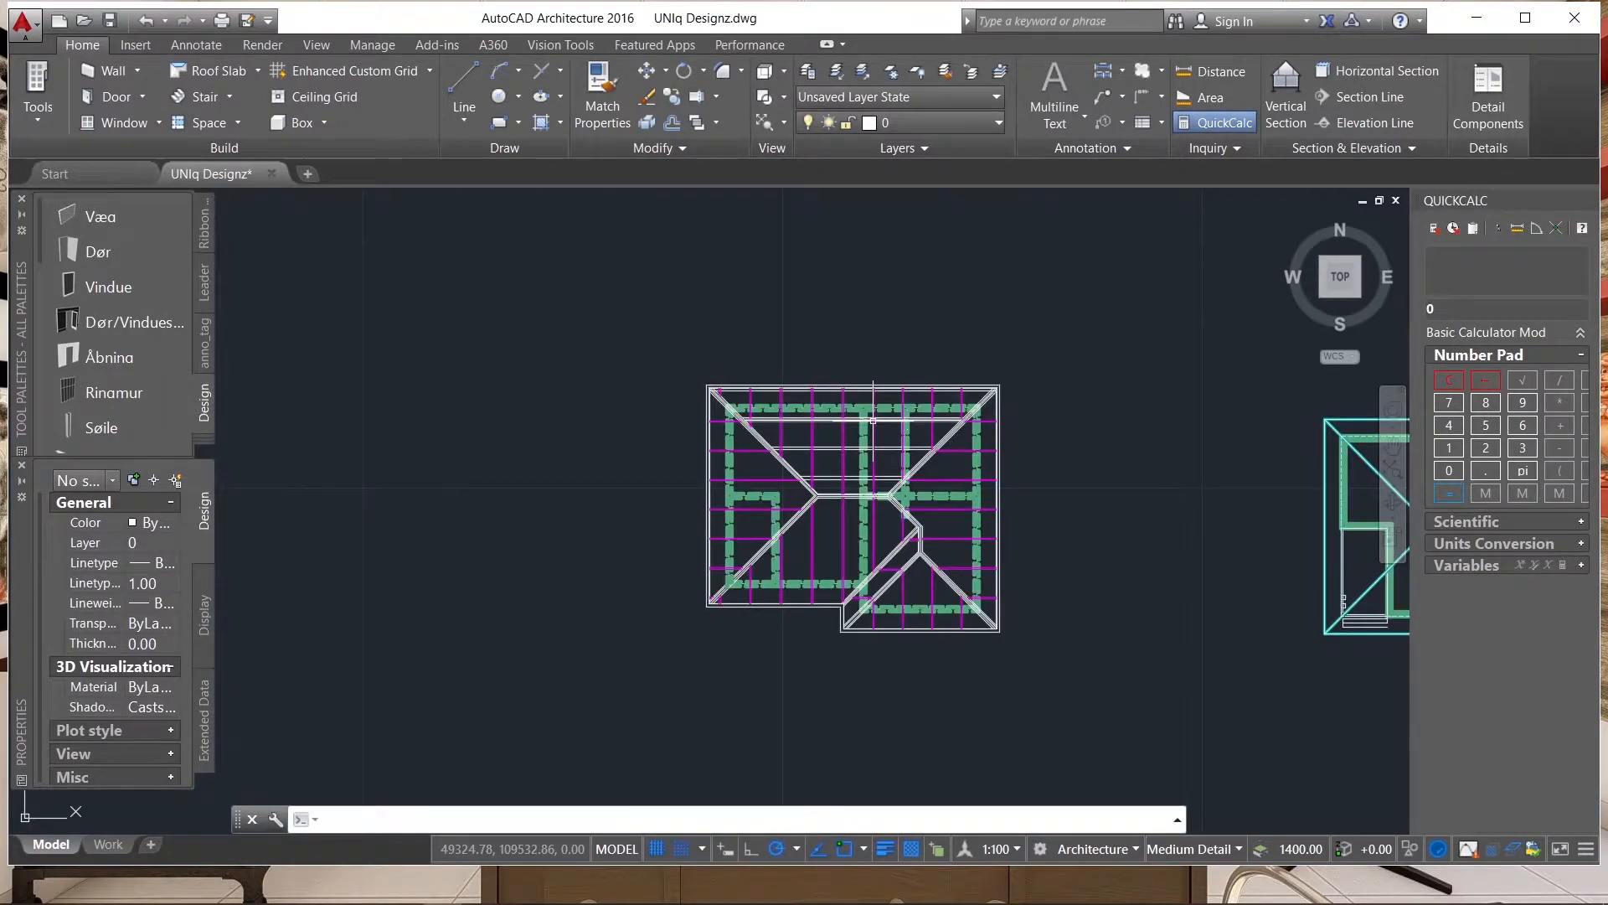
pyautogui.scroll(5, 873, 419)
pyautogui.scroll(-3, 879, 503)
pyautogui.scroll(2, 903, 546)
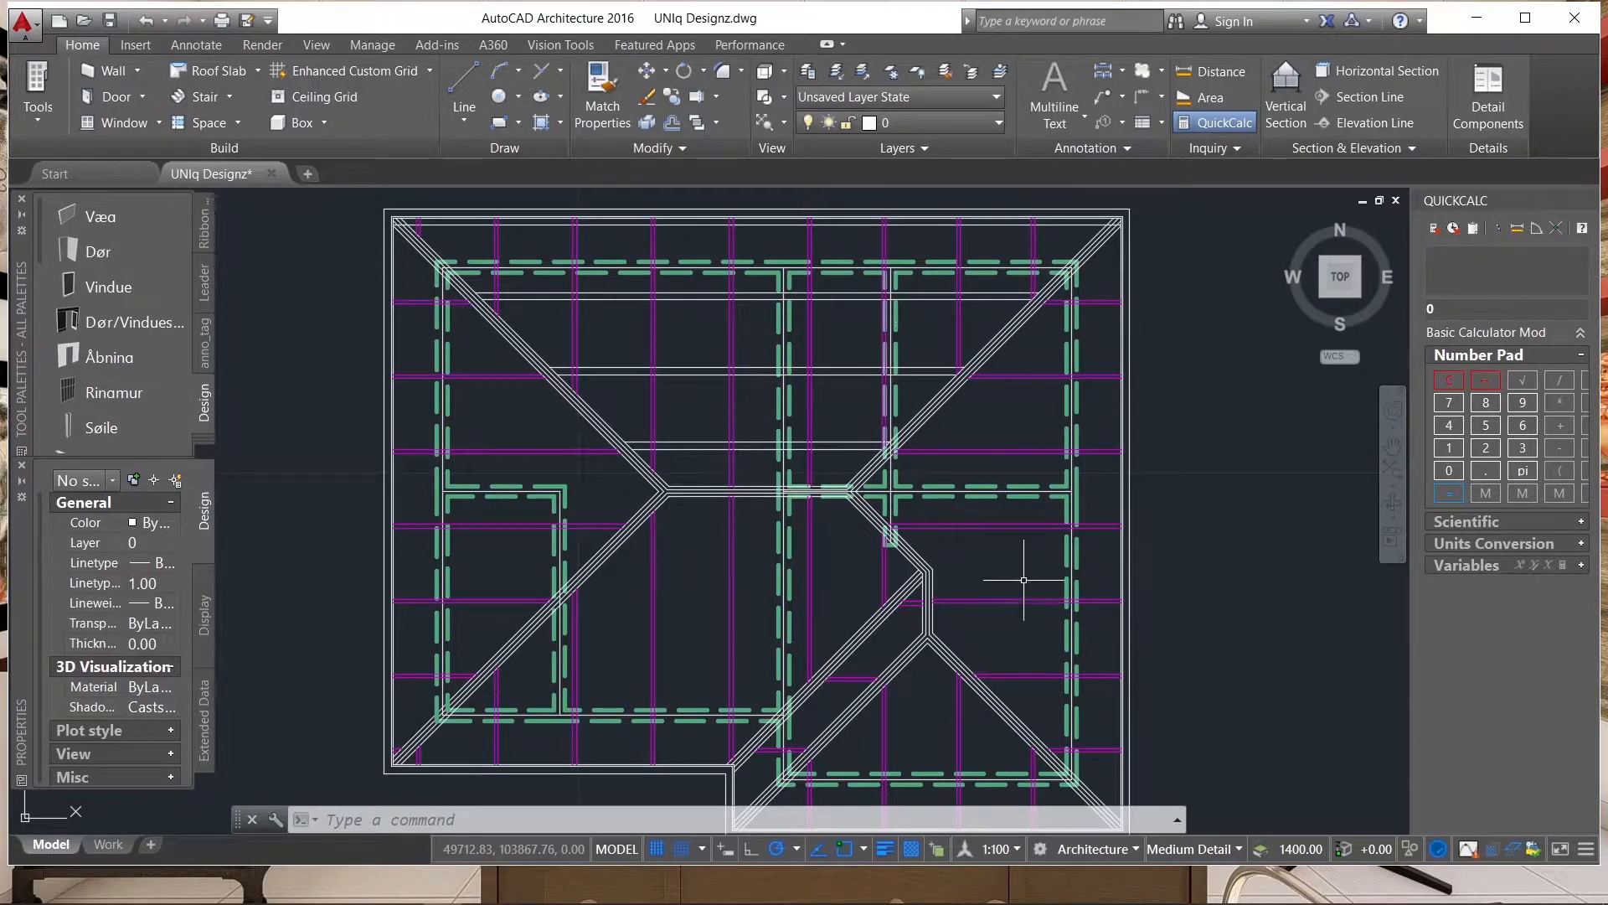
pyautogui.scroll(2, 596, 452)
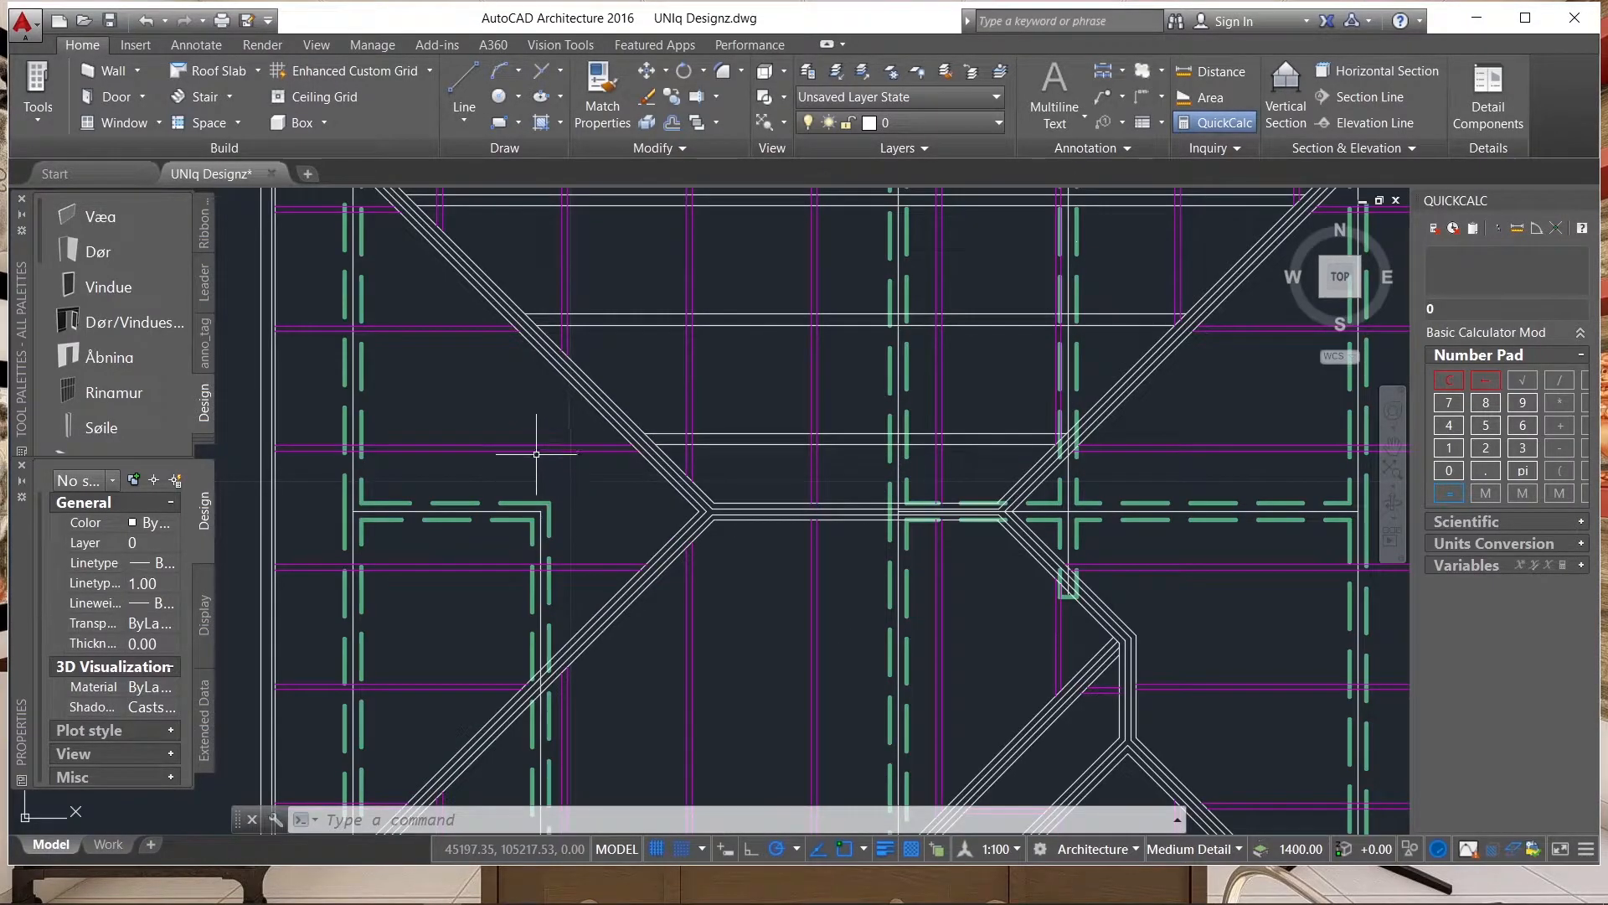
pyautogui.scroll(-2, 884, 449)
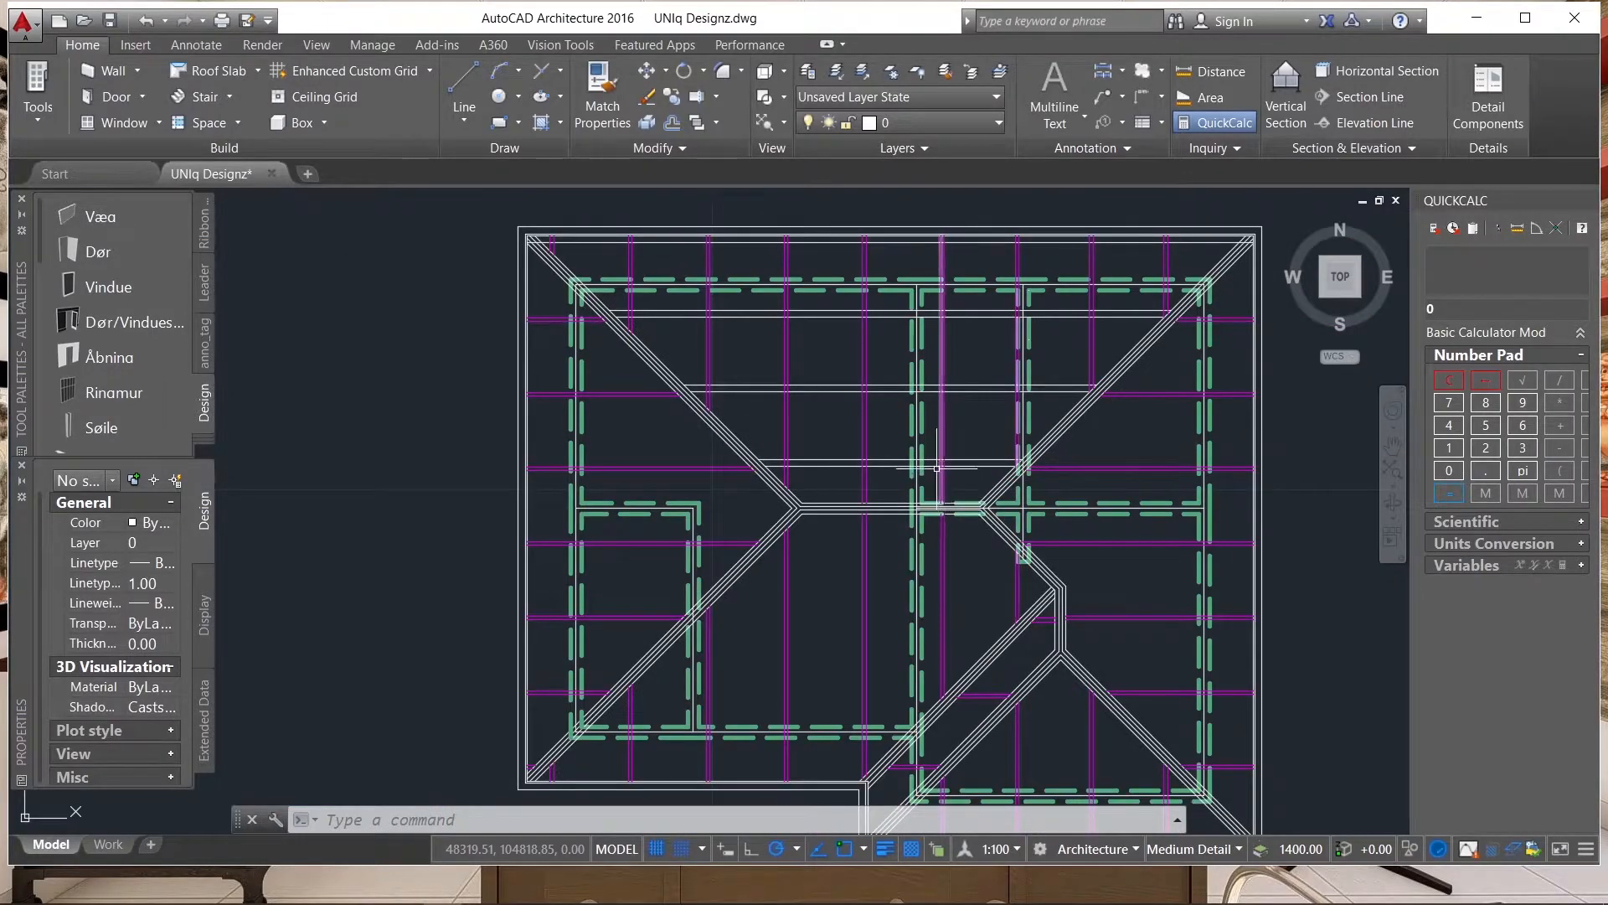
pyautogui.scroll(4, 937, 469)
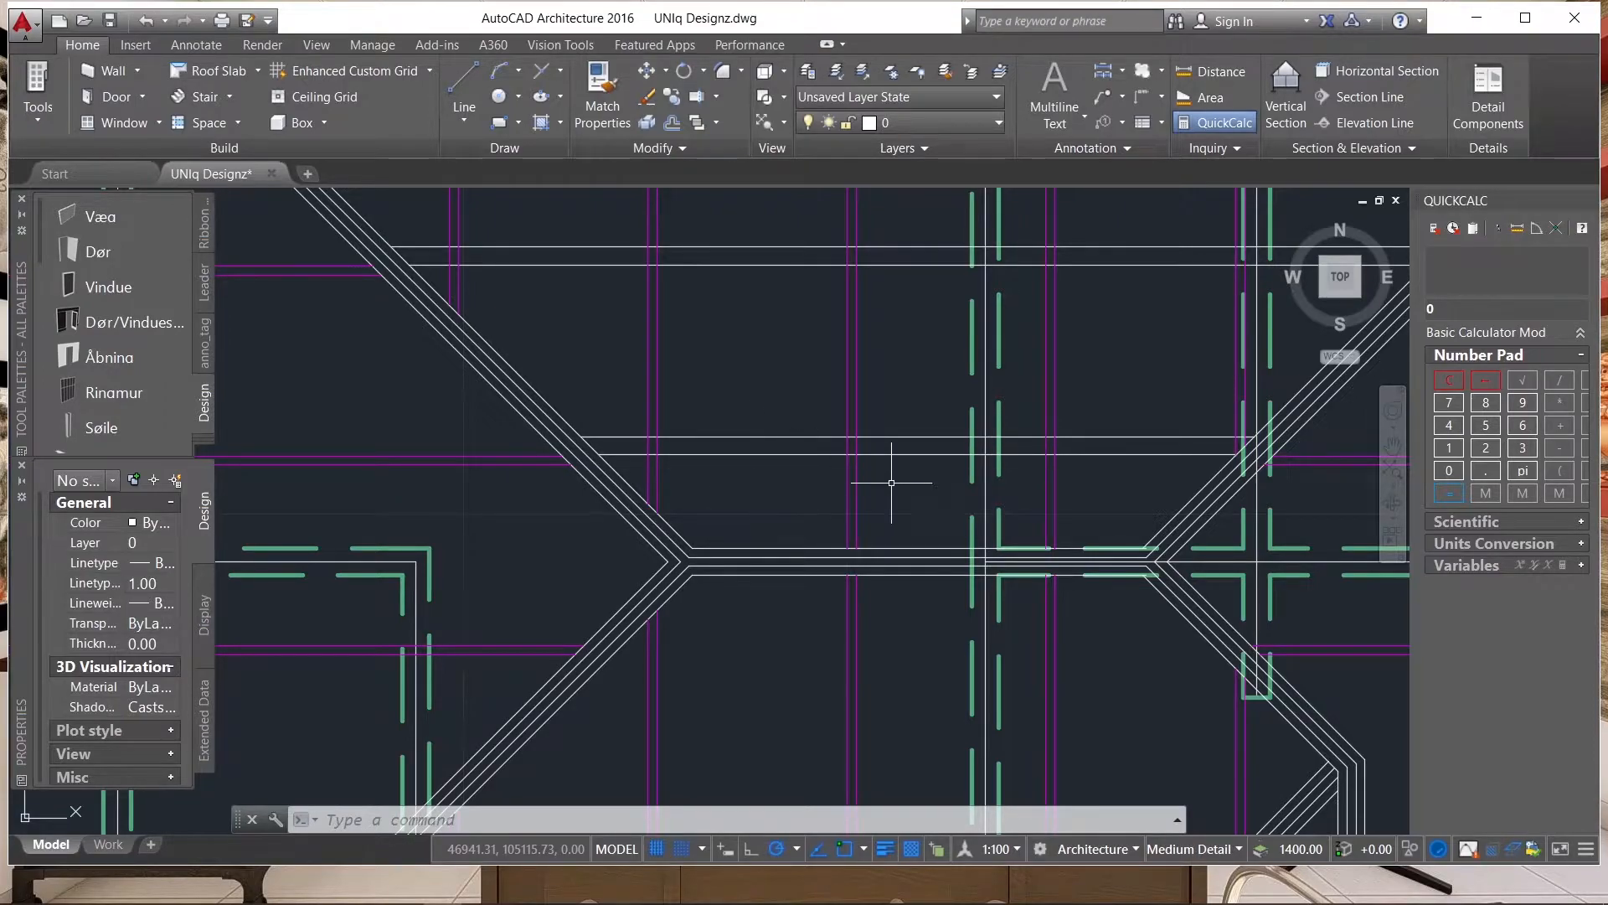
pyautogui.scroll(-2, 911, 490)
pyautogui.scroll(2, 776, 519)
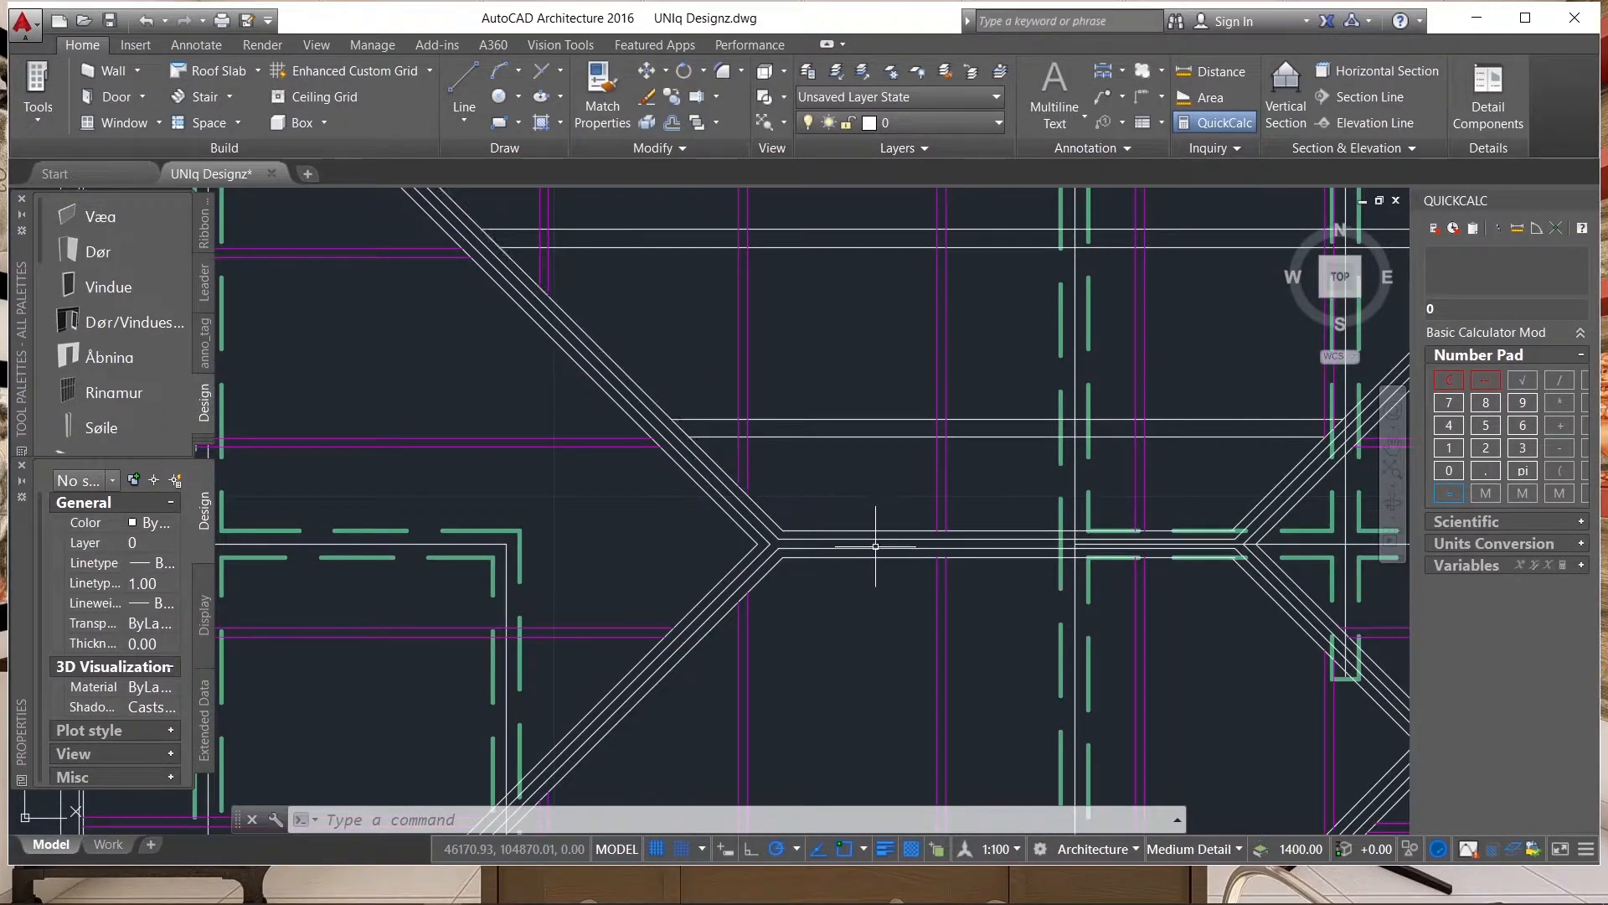
pyautogui.scroll(-3, 875, 549)
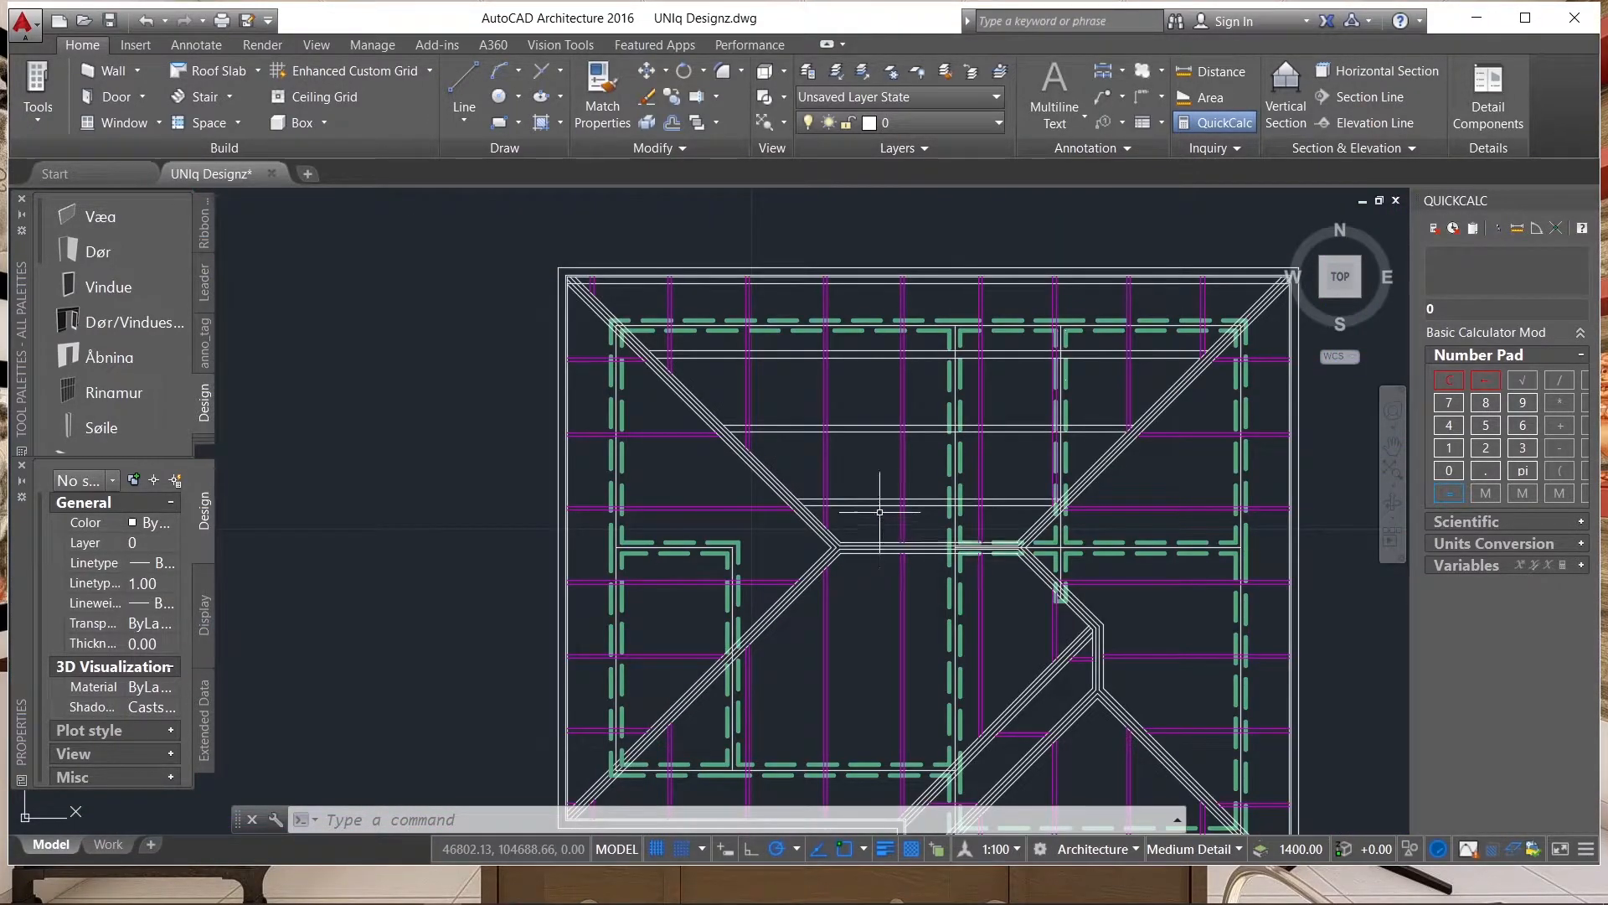
# Set the colour of the upper slope's three horizontal line pairs and the single line along its upper eave to red.
pyautogui.click(890, 521)
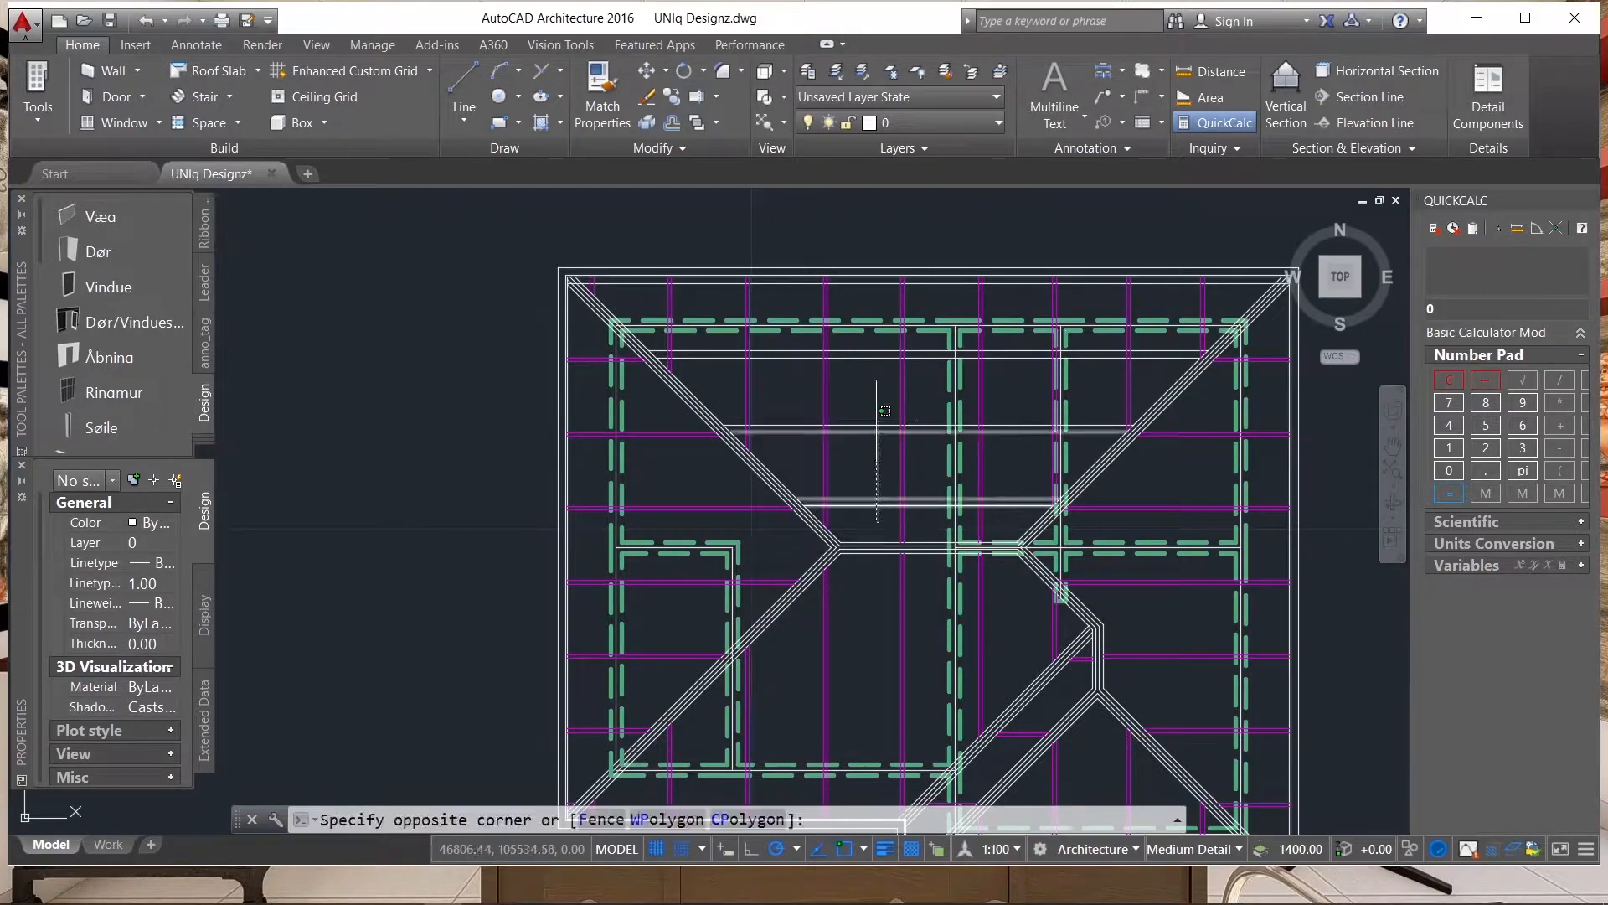
pyautogui.click(876, 344)
pyautogui.scroll(2, 853, 298)
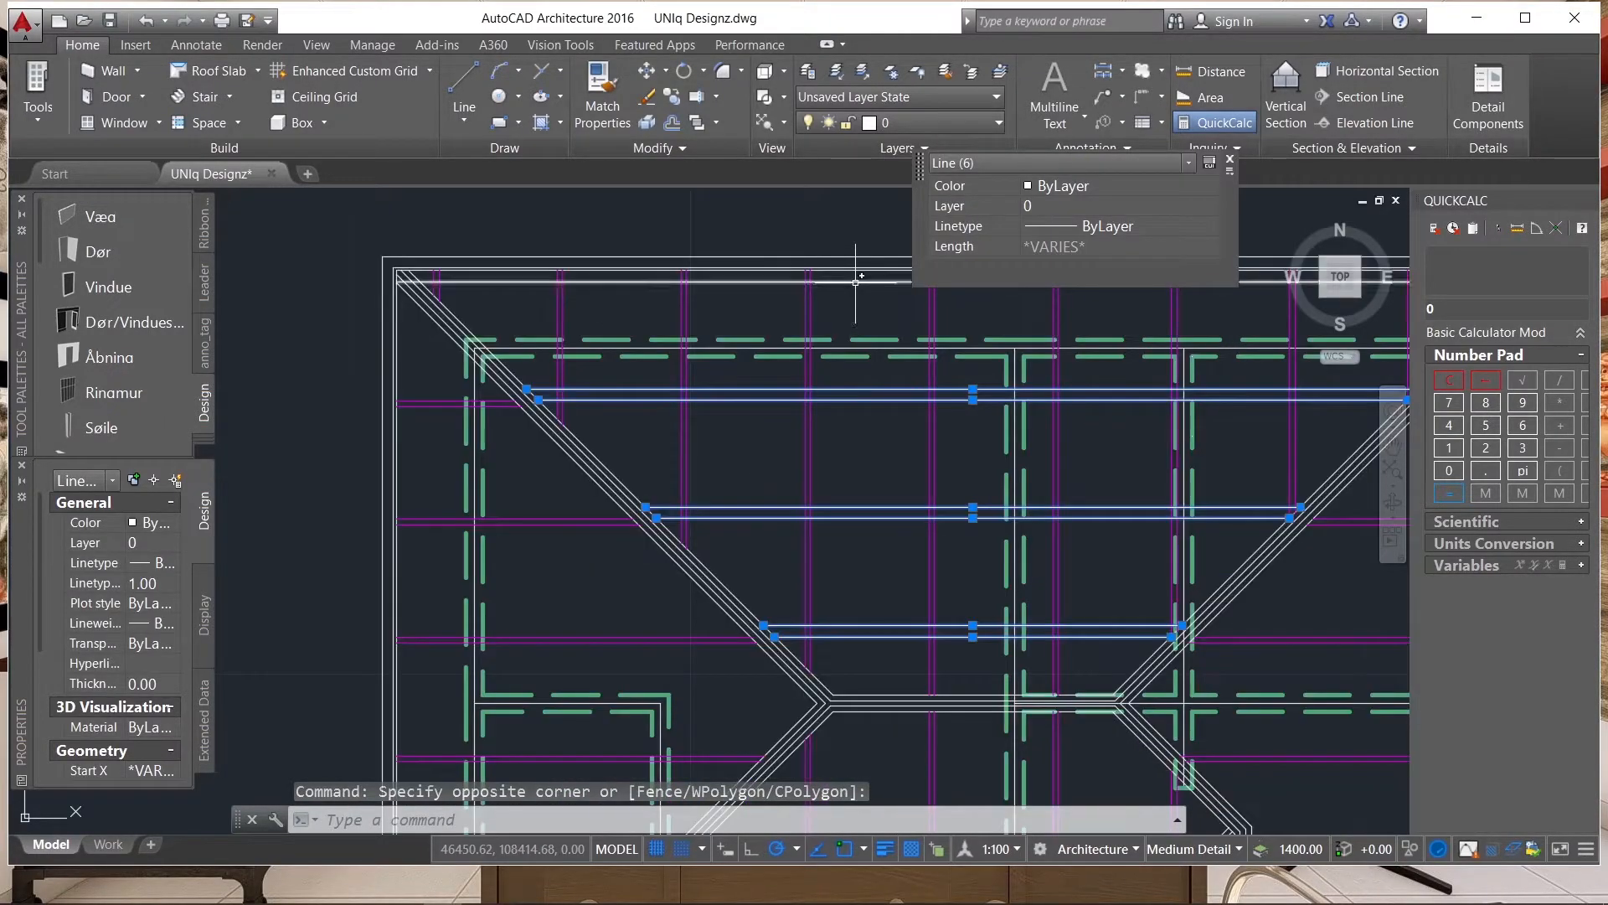
pyautogui.click(846, 281)
pyautogui.scroll(-2, 503, 429)
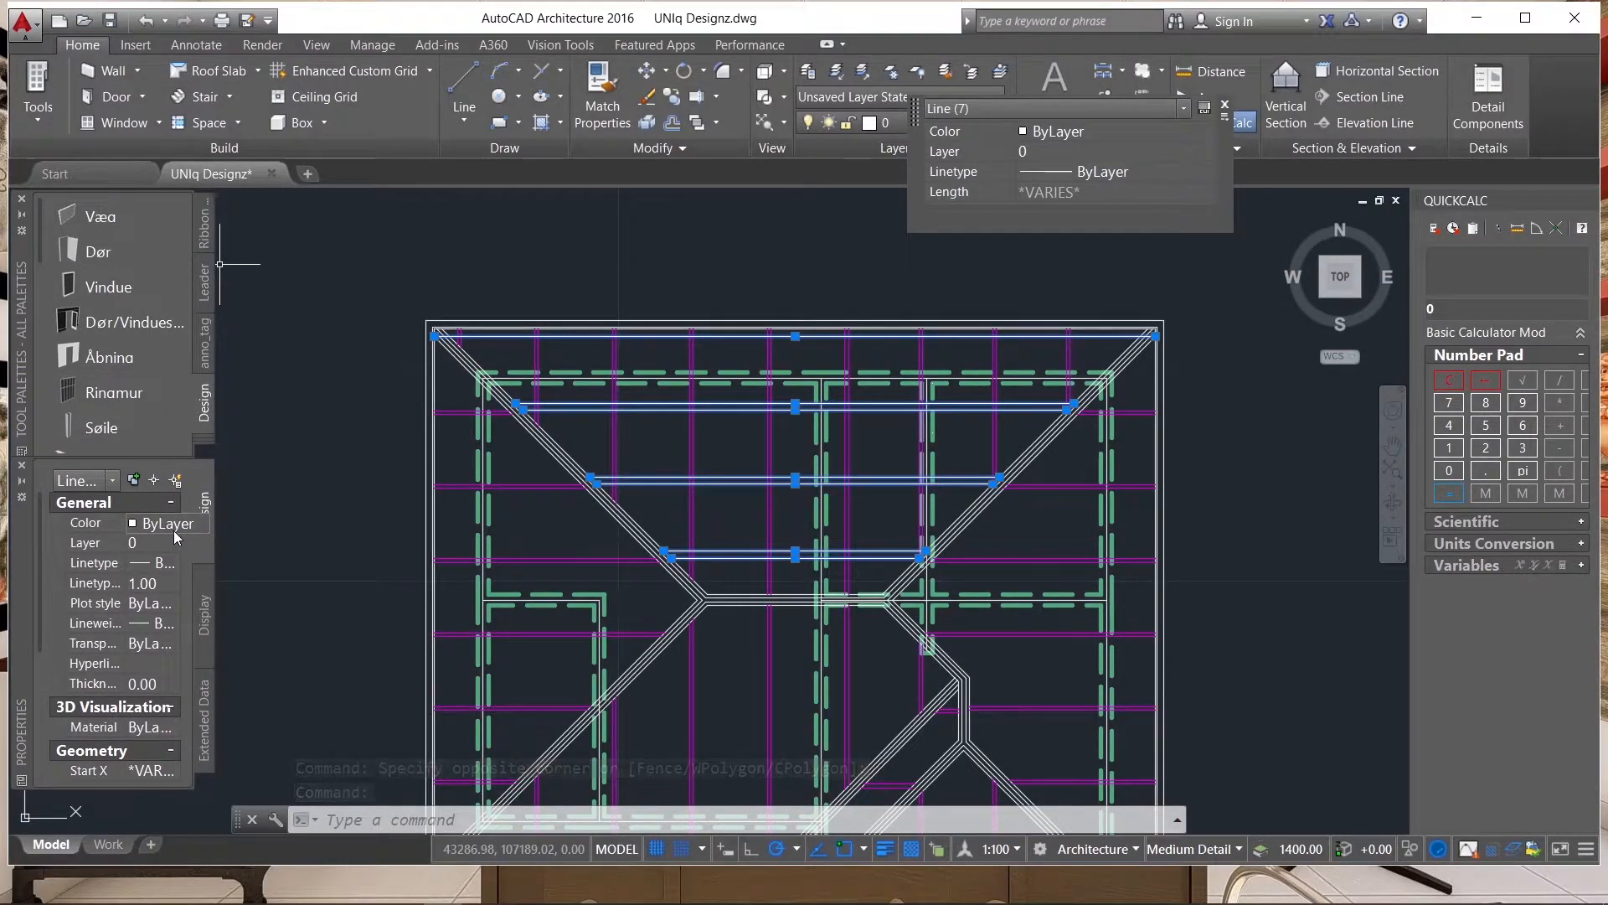
pyautogui.click(165, 527)
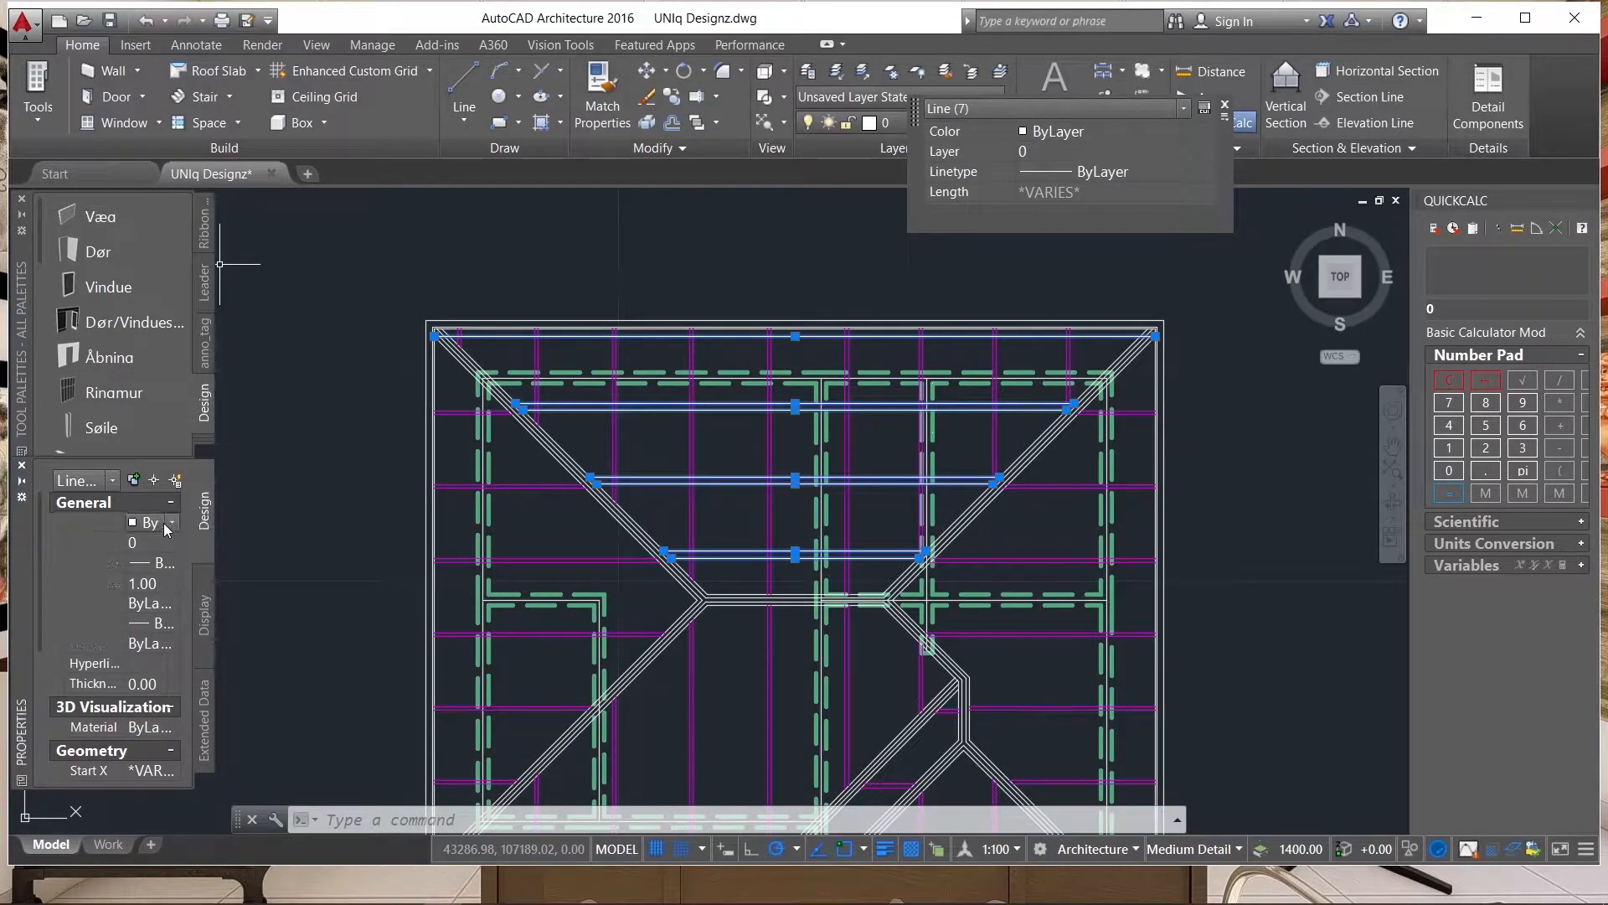
pyautogui.click(166, 524)
pyautogui.click(153, 578)
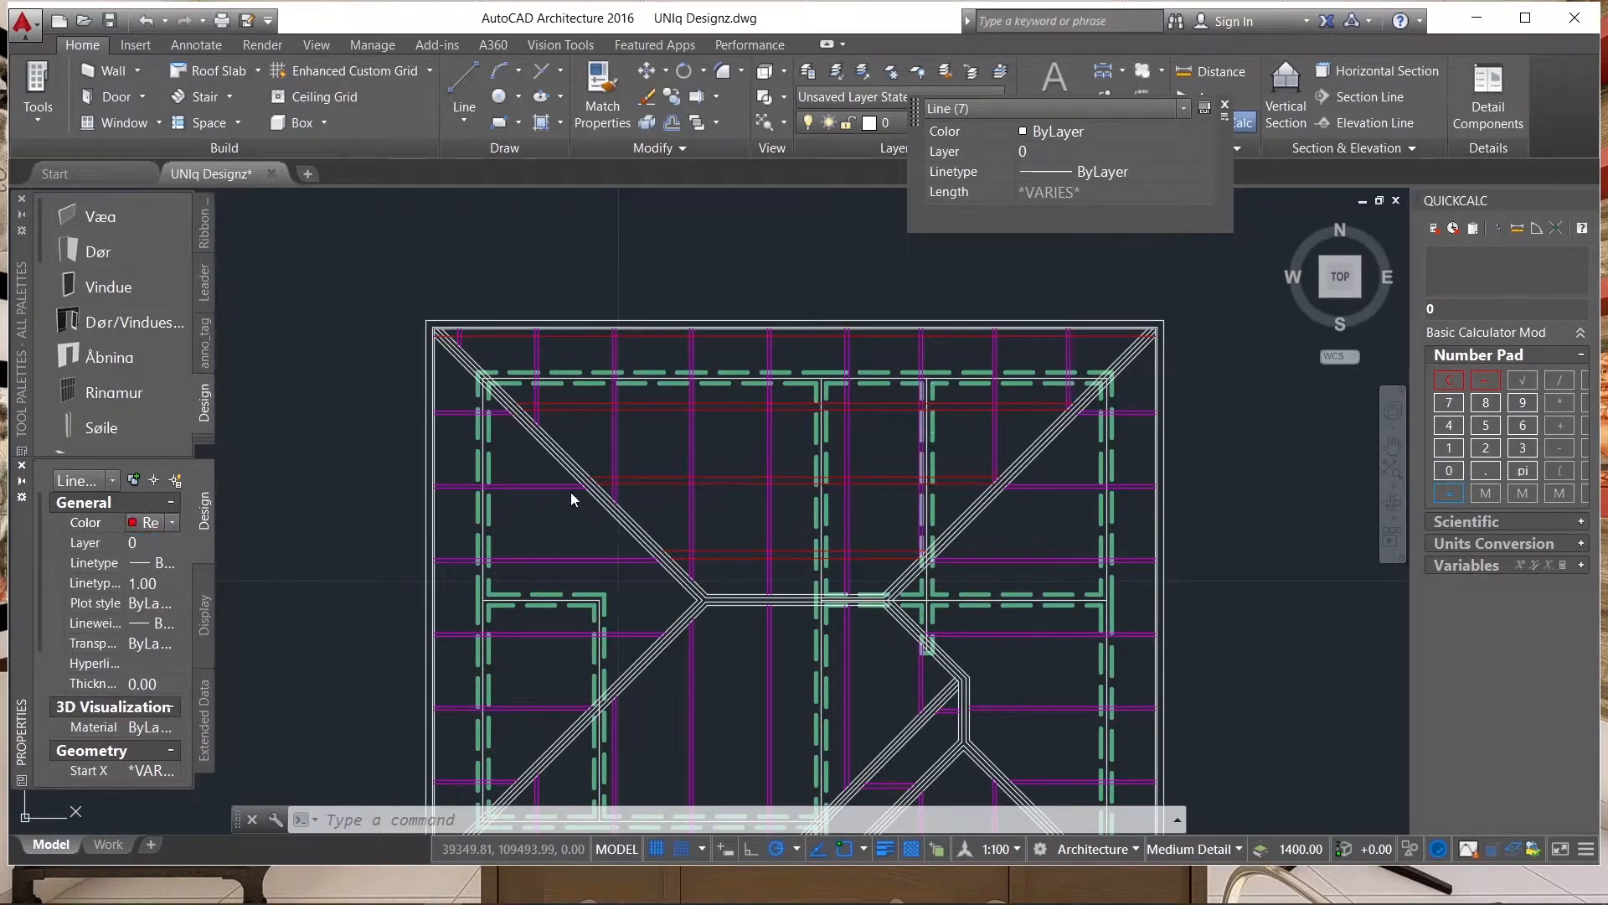
pyautogui.press('Escape')
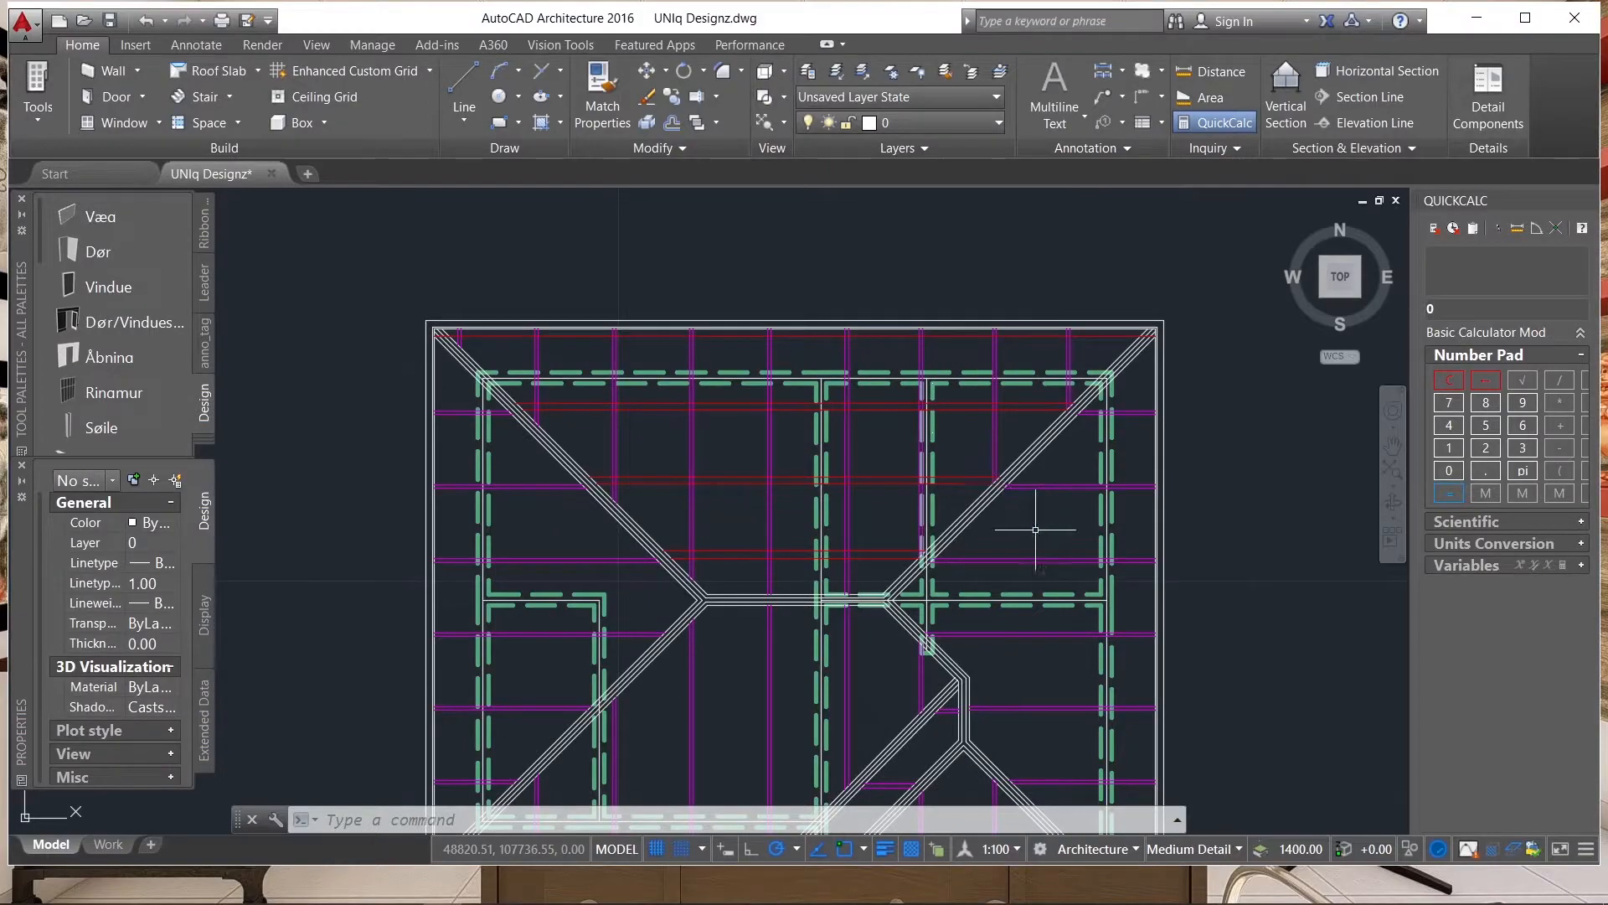
# Examine the red line pairs and magenta rafters across all slopes of the roof plan.
pyautogui.scroll(-4, 955, 377)
pyautogui.scroll(6, 894, 466)
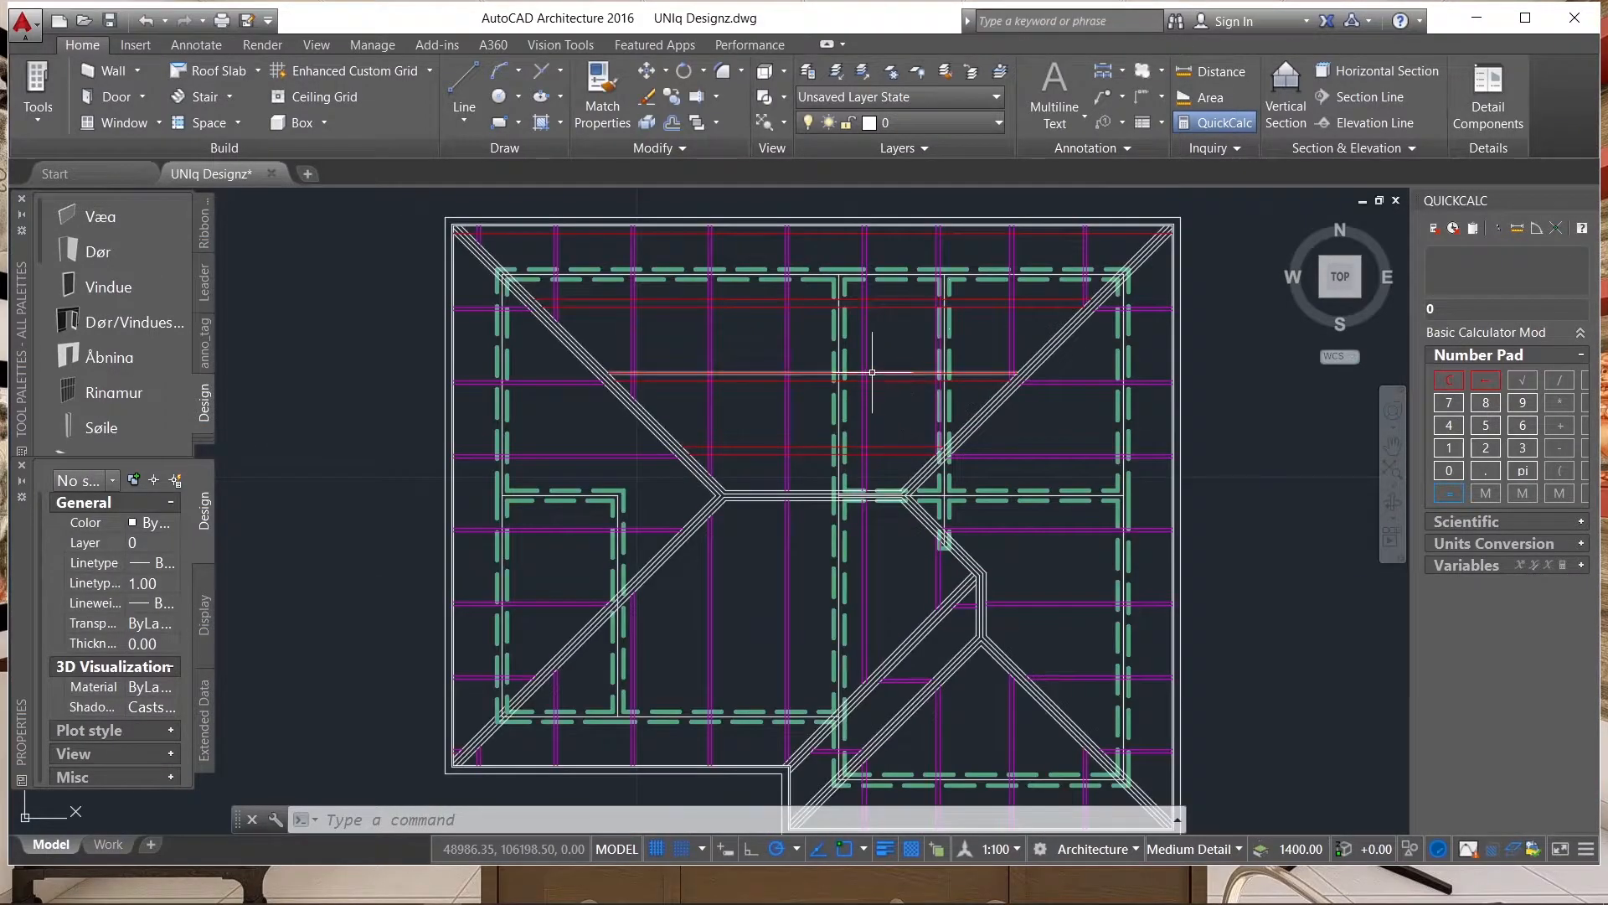
pyautogui.scroll(-2, 832, 371)
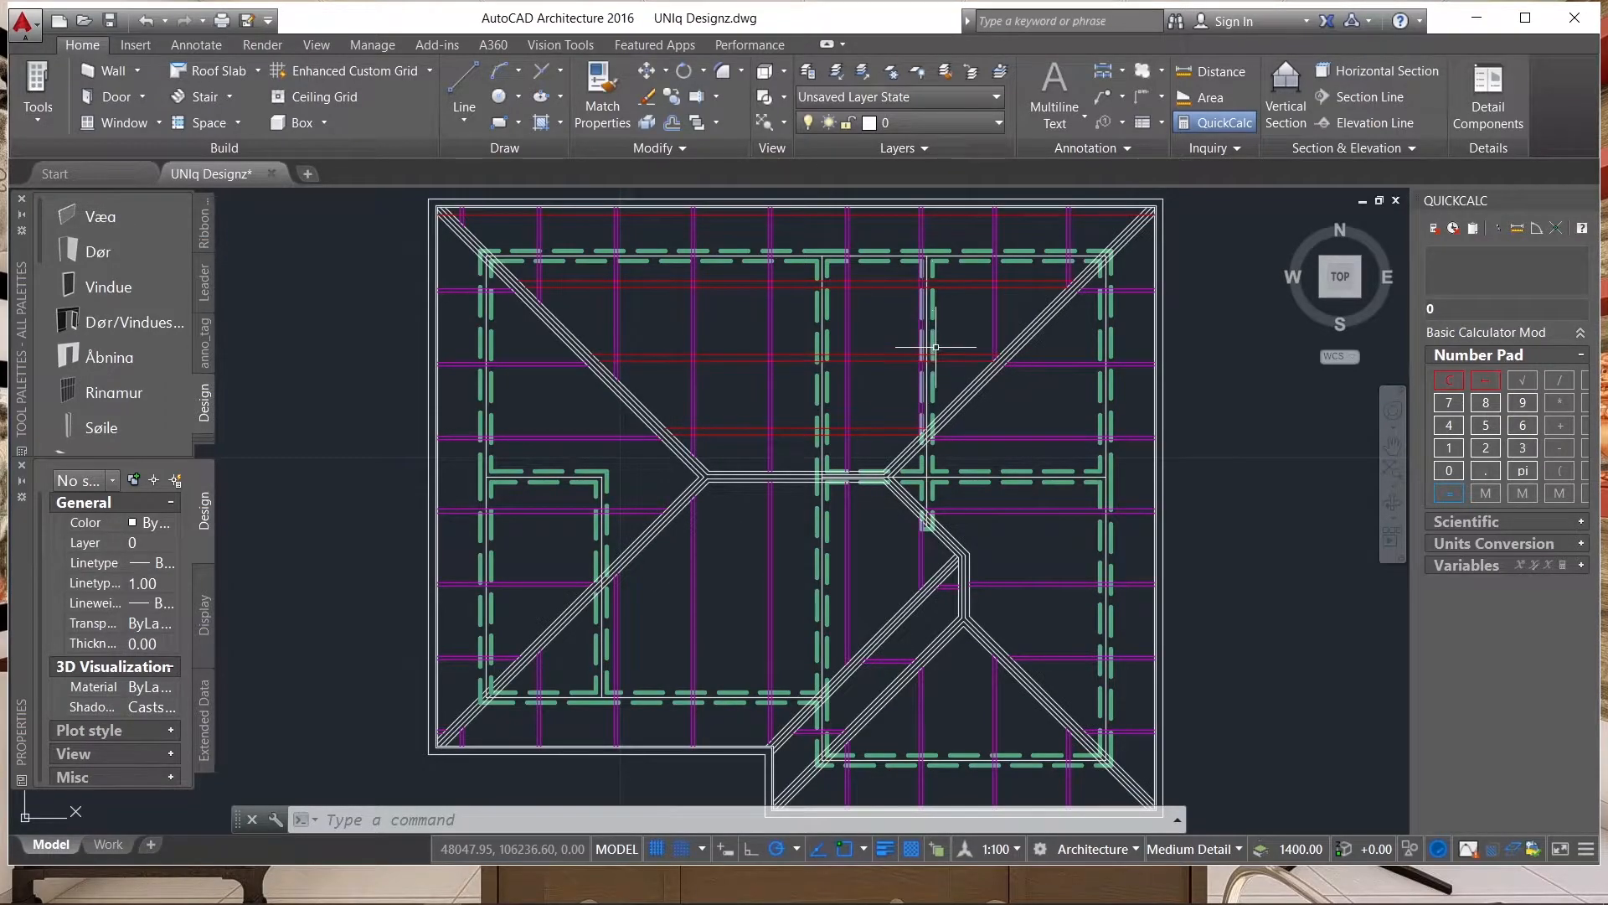
pyautogui.scroll(-2, 831, 437)
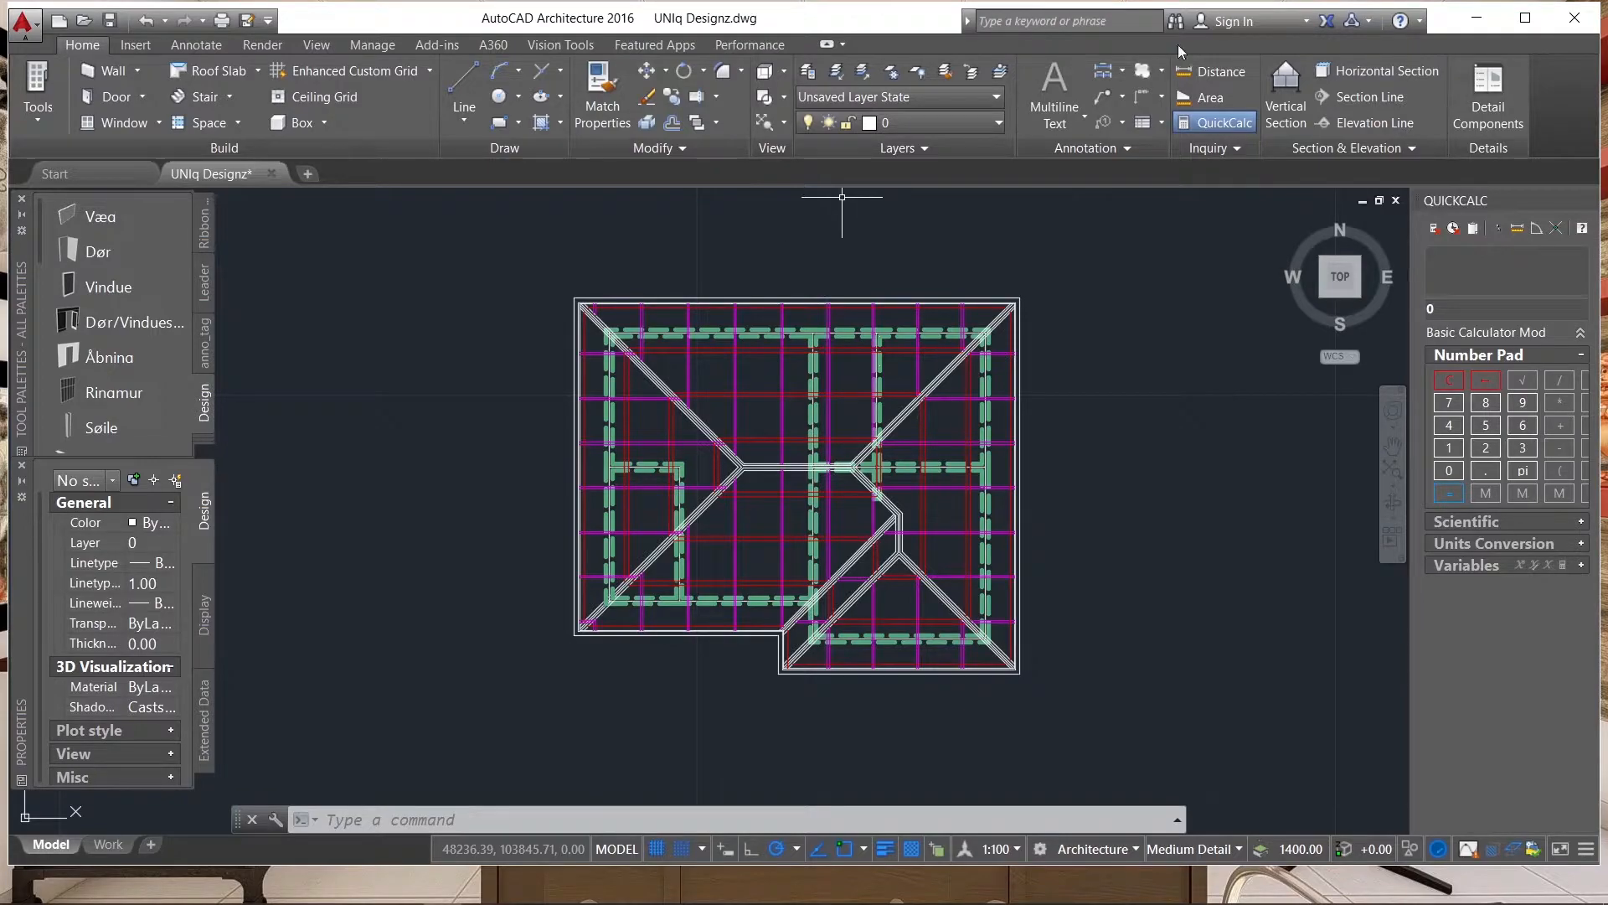
pyautogui.scroll(4, 955, 392)
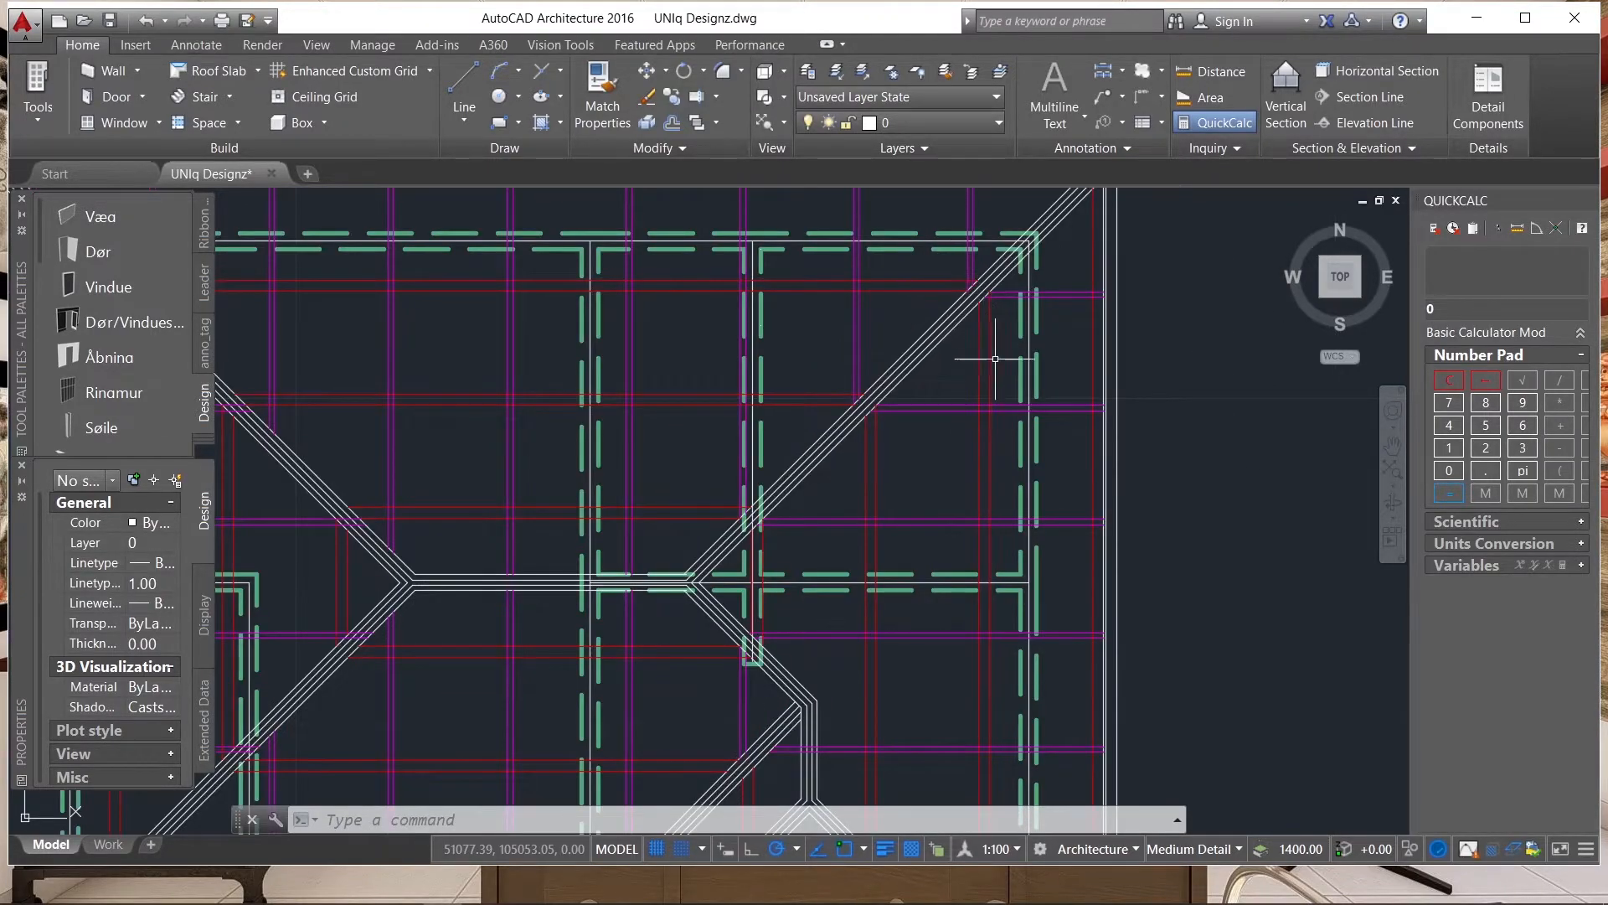
pyautogui.scroll(-5, 830, 435)
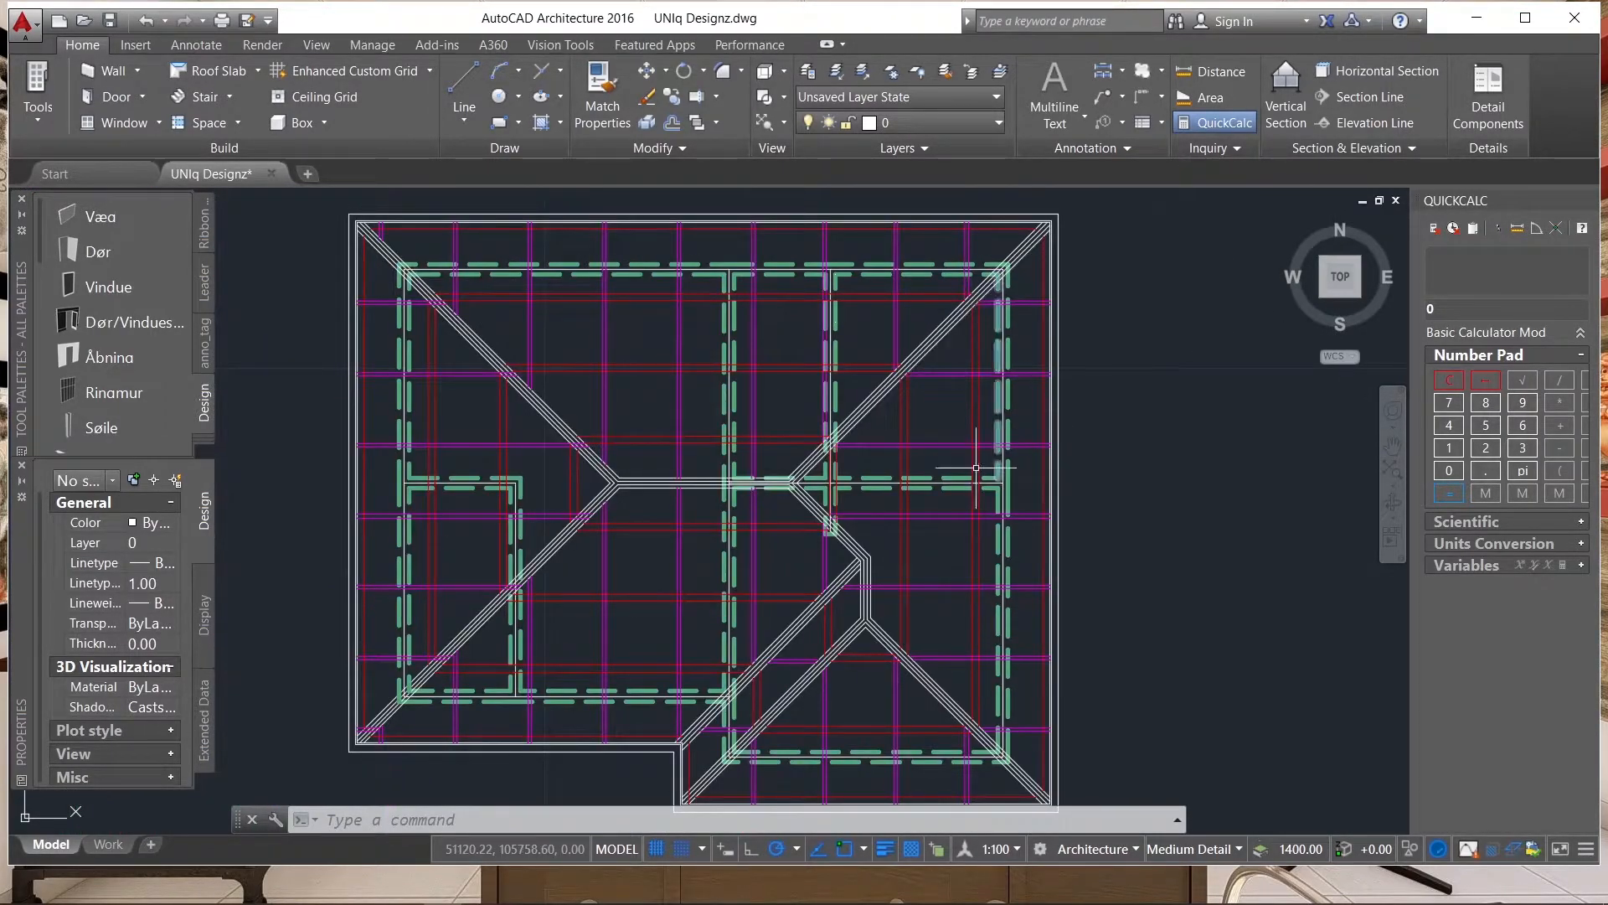
pyautogui.scroll(5, 844, 528)
pyautogui.scroll(-5, 845, 528)
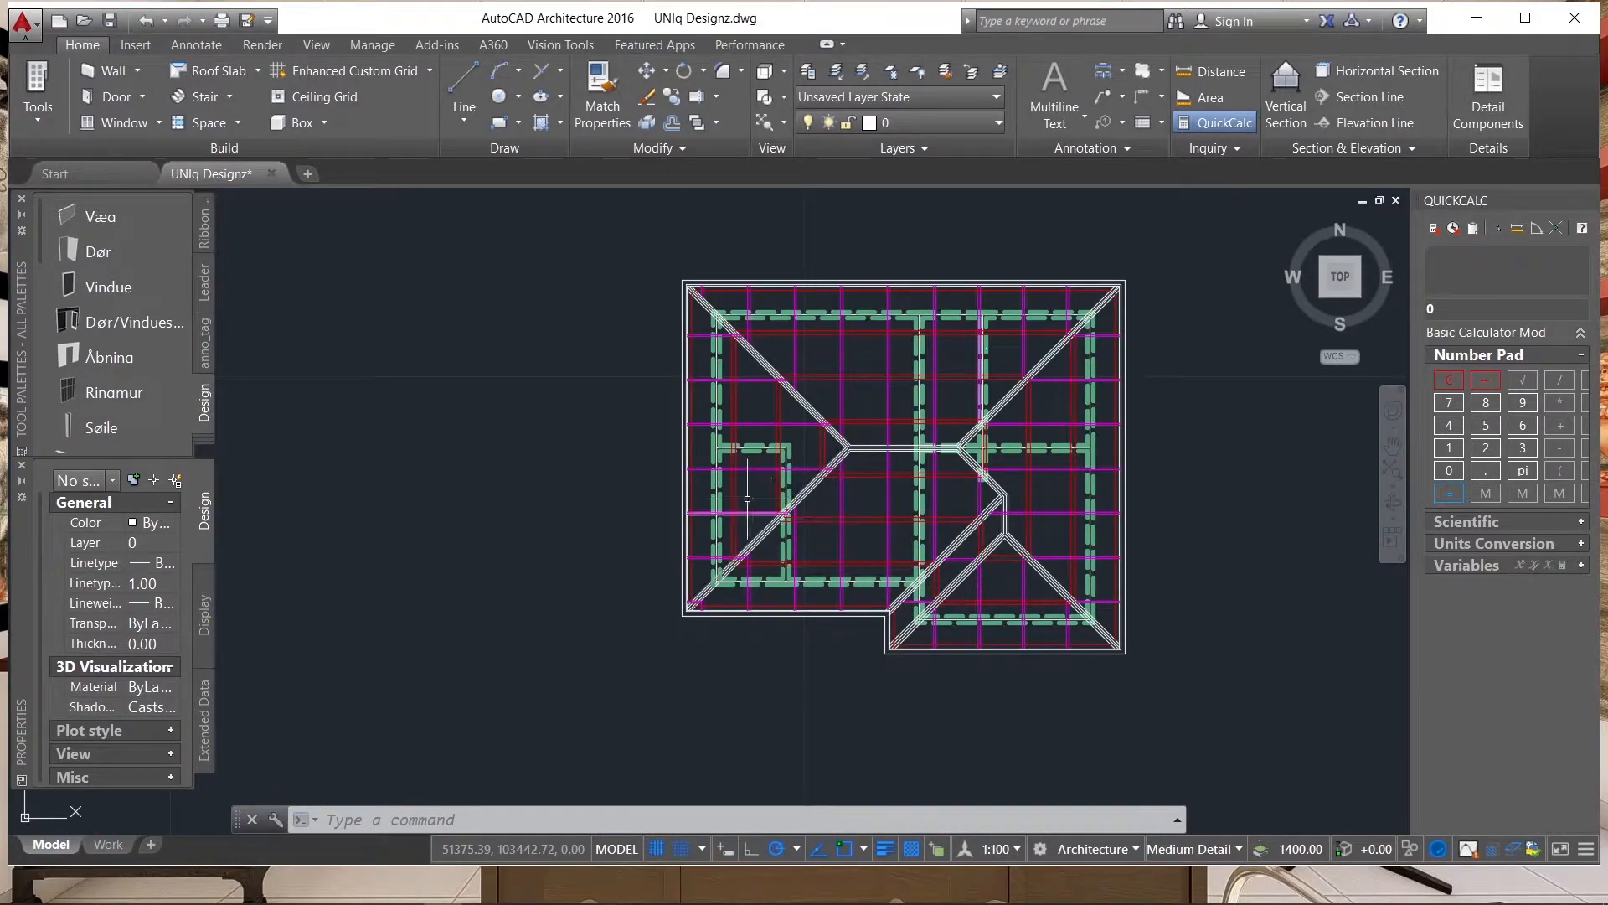
pyautogui.scroll(-2, 628, 431)
pyautogui.scroll(1, 781, 338)
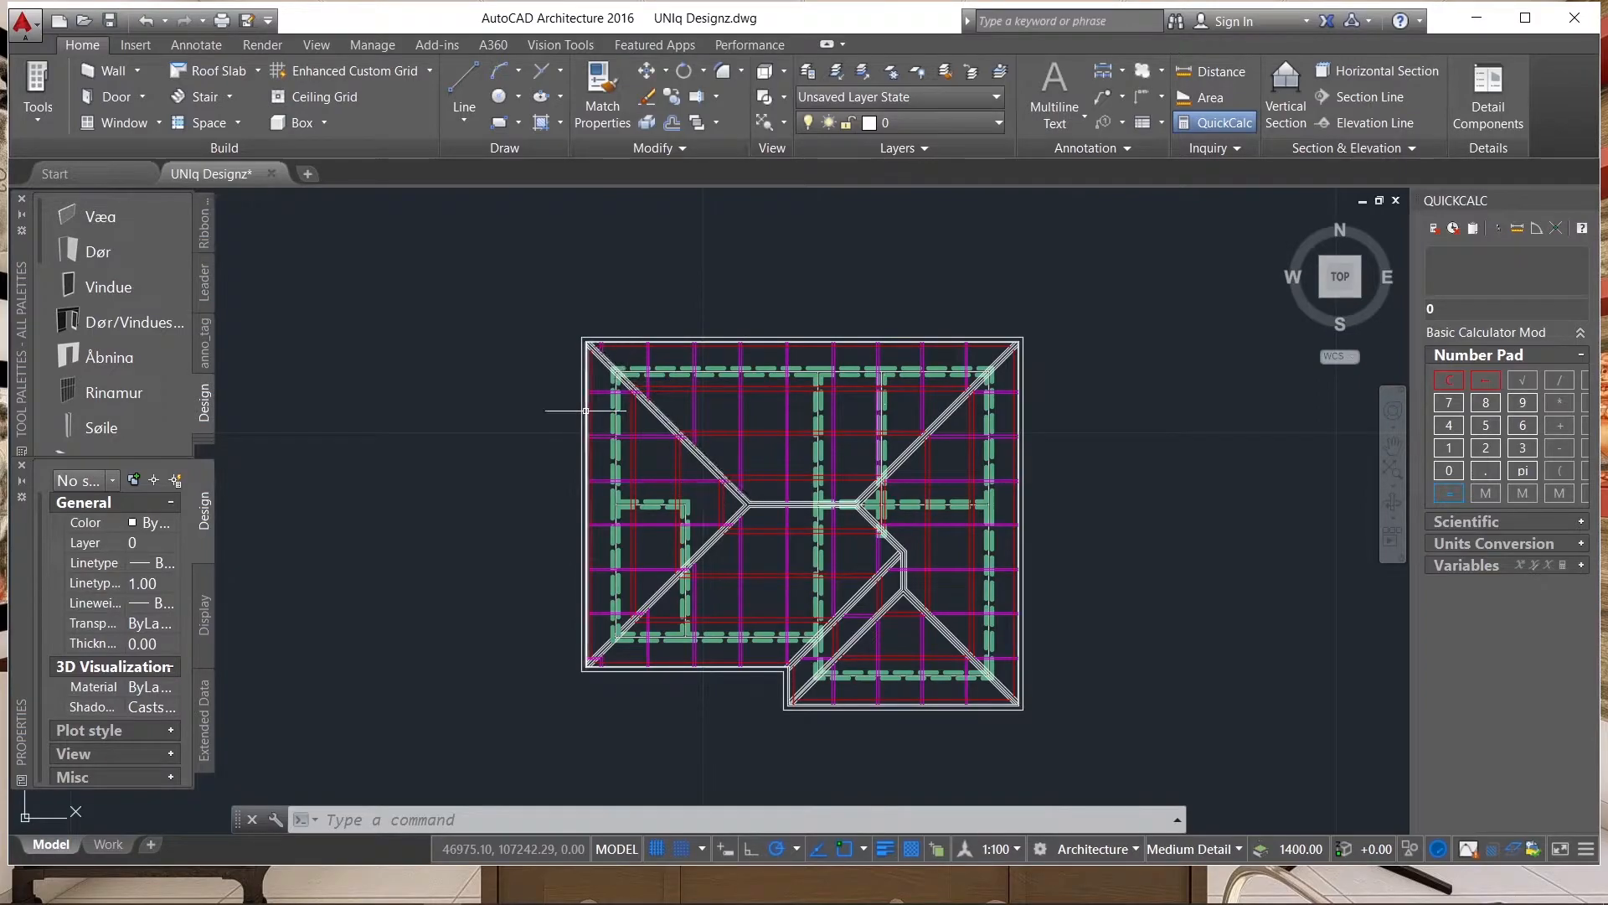
pyautogui.scroll(-1, 556, 402)
pyautogui.scroll(1, 767, 346)
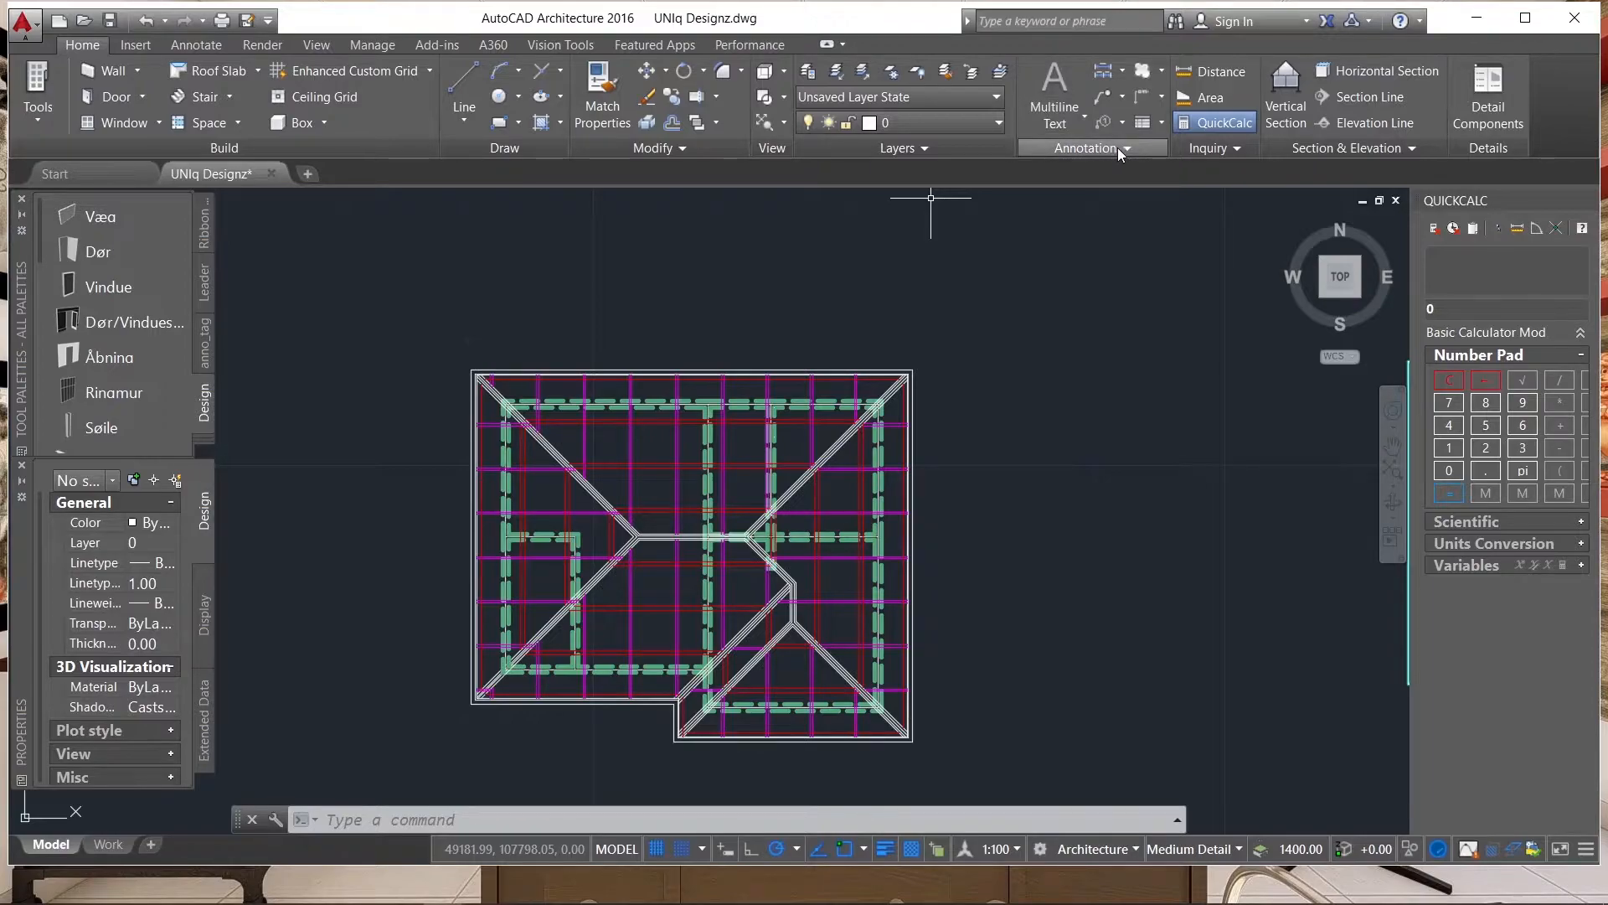
# Place a multileader with its arrowhead on the second magenta rafter pair of the upper slope and its landing straight above the eave.
pyautogui.click(1122, 73)
pyautogui.click(1124, 72)
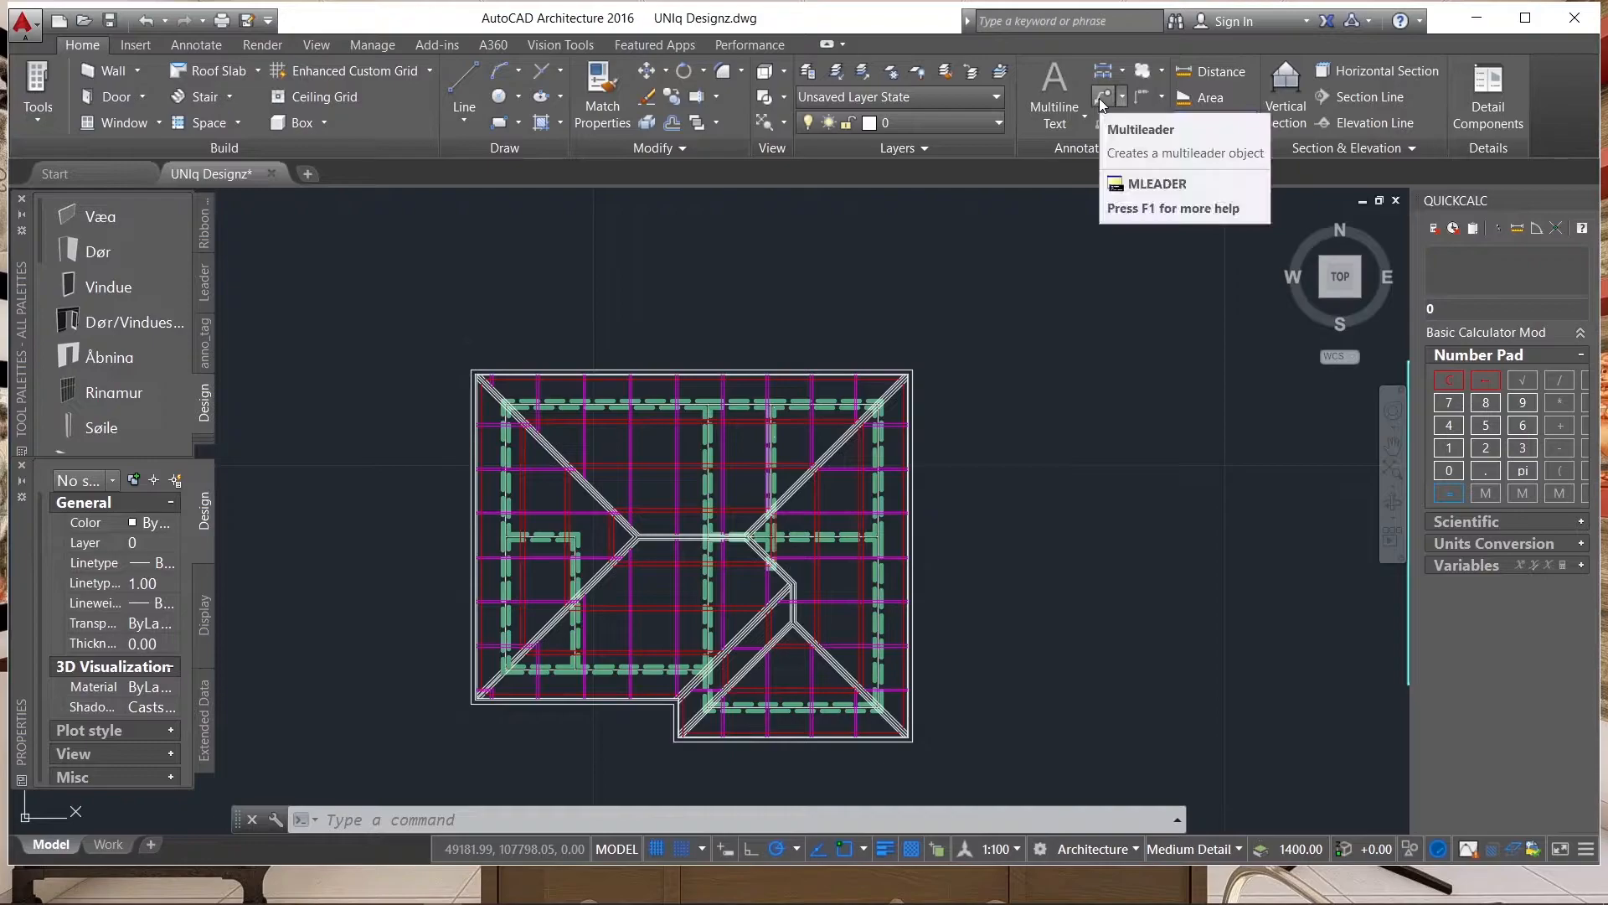
pyautogui.click(1102, 98)
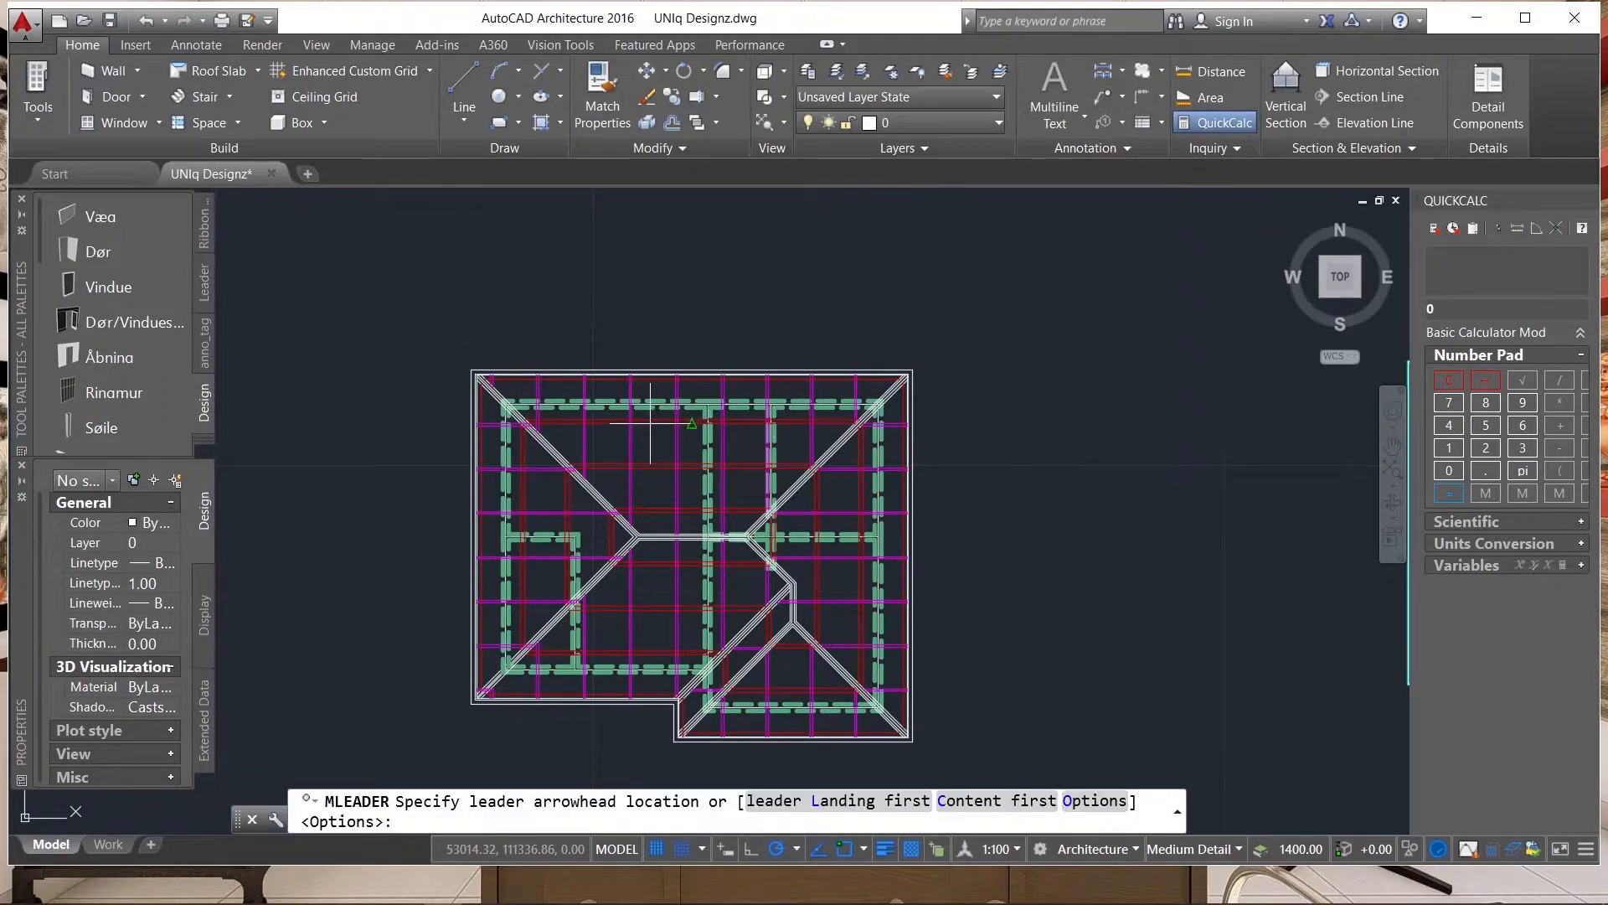
pyautogui.scroll(5, 635, 438)
pyautogui.scroll(-5, 634, 439)
pyautogui.scroll(4, 649, 446)
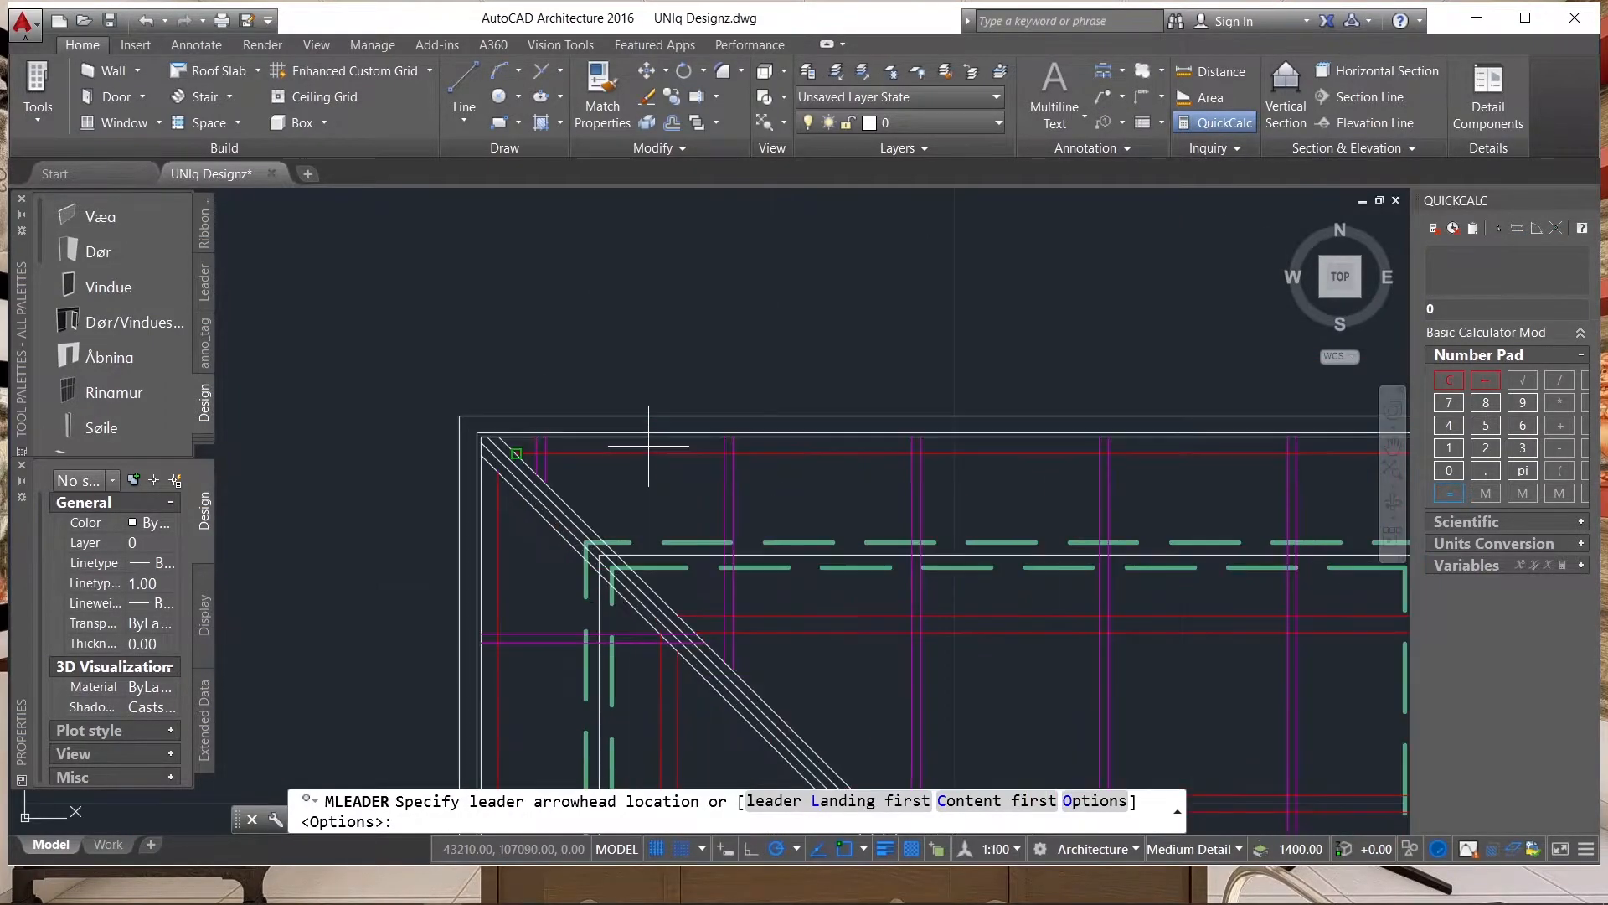
pyautogui.scroll(2, 557, 455)
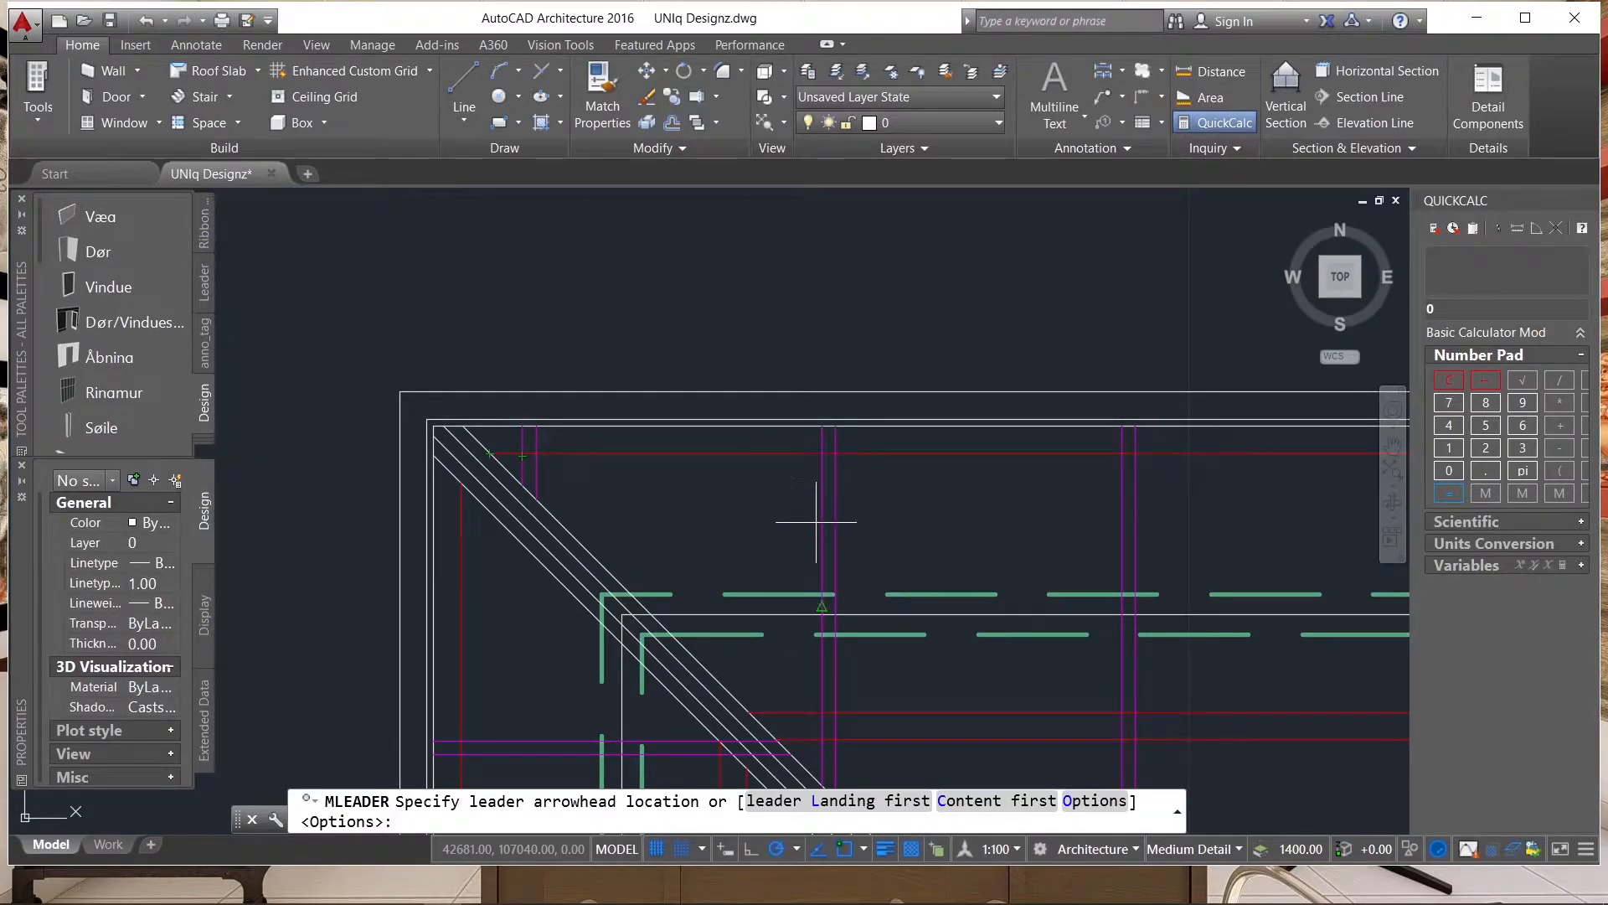
pyautogui.scroll(3, 823, 525)
pyautogui.click(834, 498)
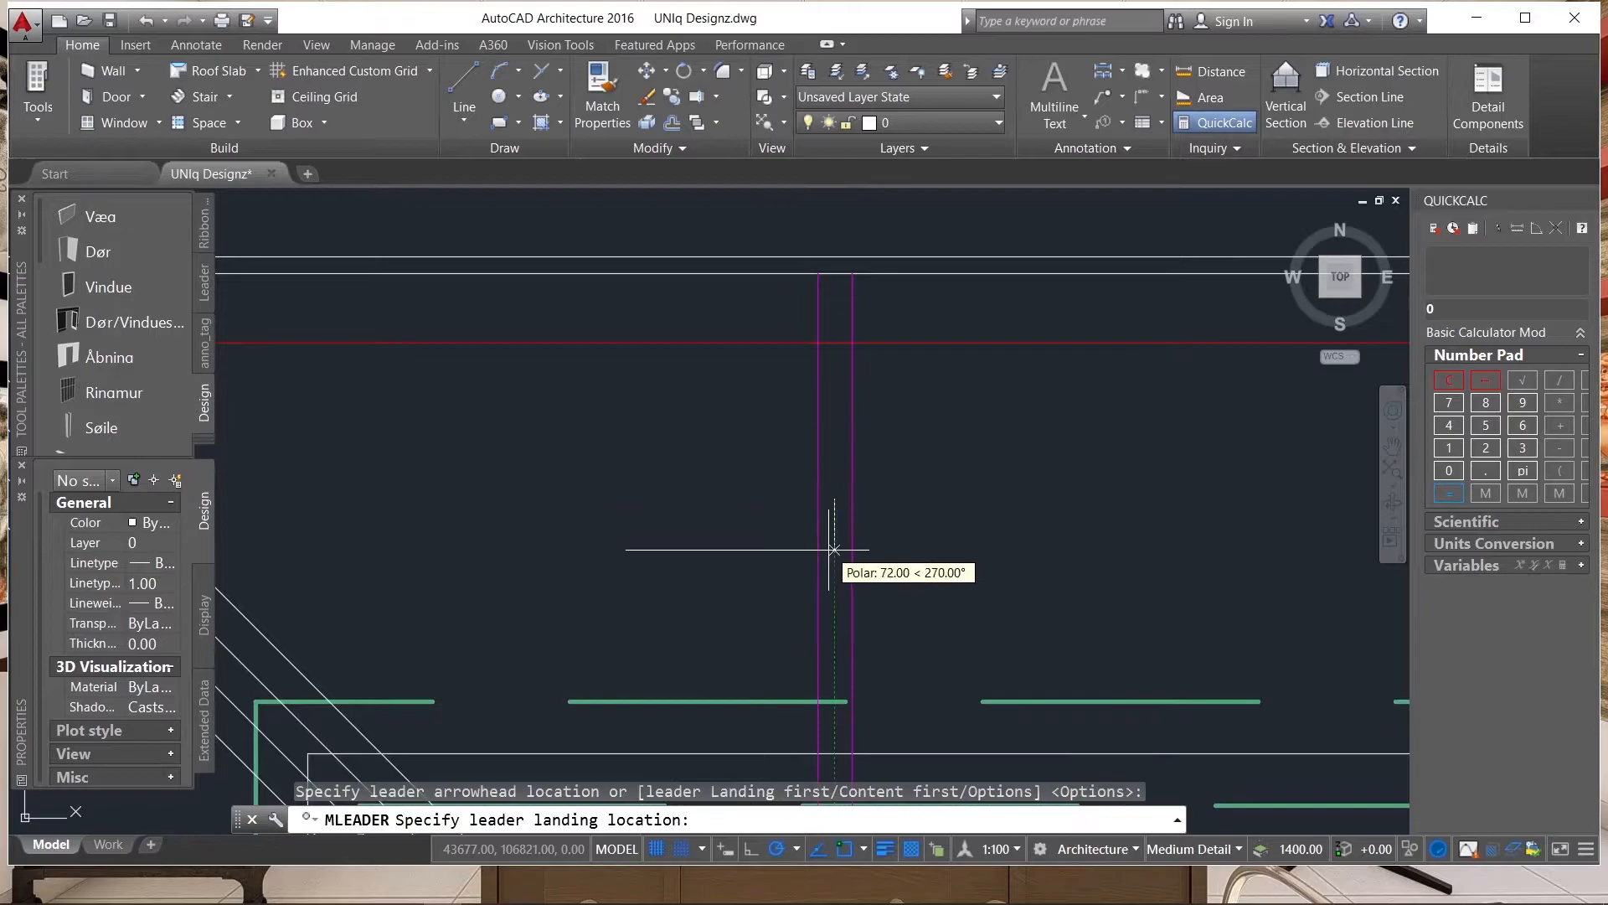
pyautogui.scroll(-4, 825, 540)
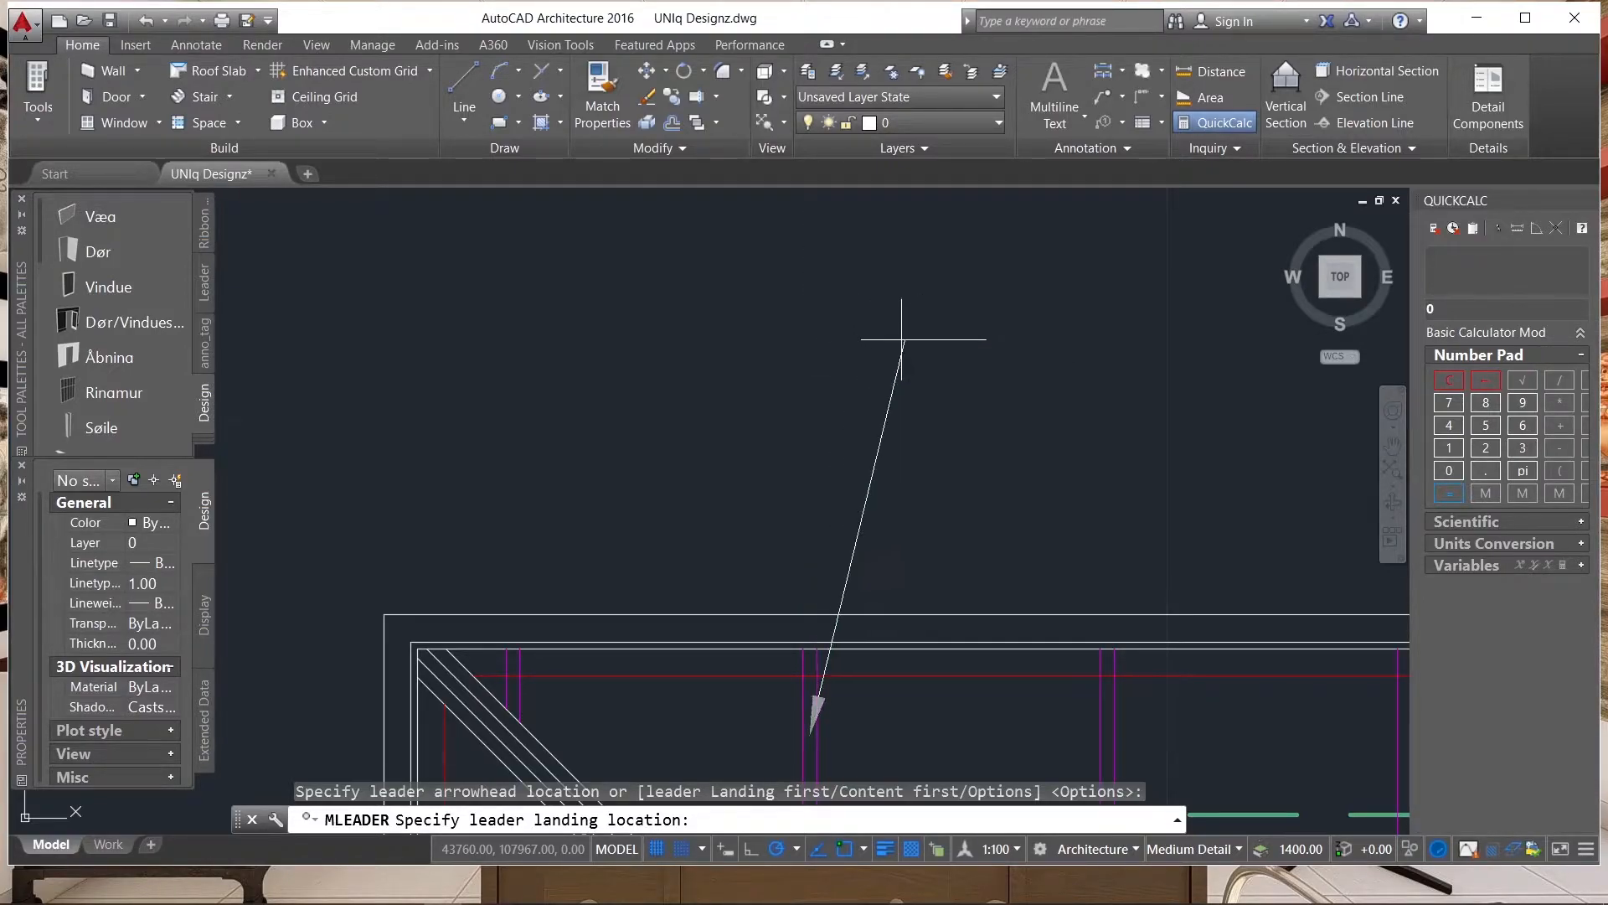
pyautogui.click(809, 342)
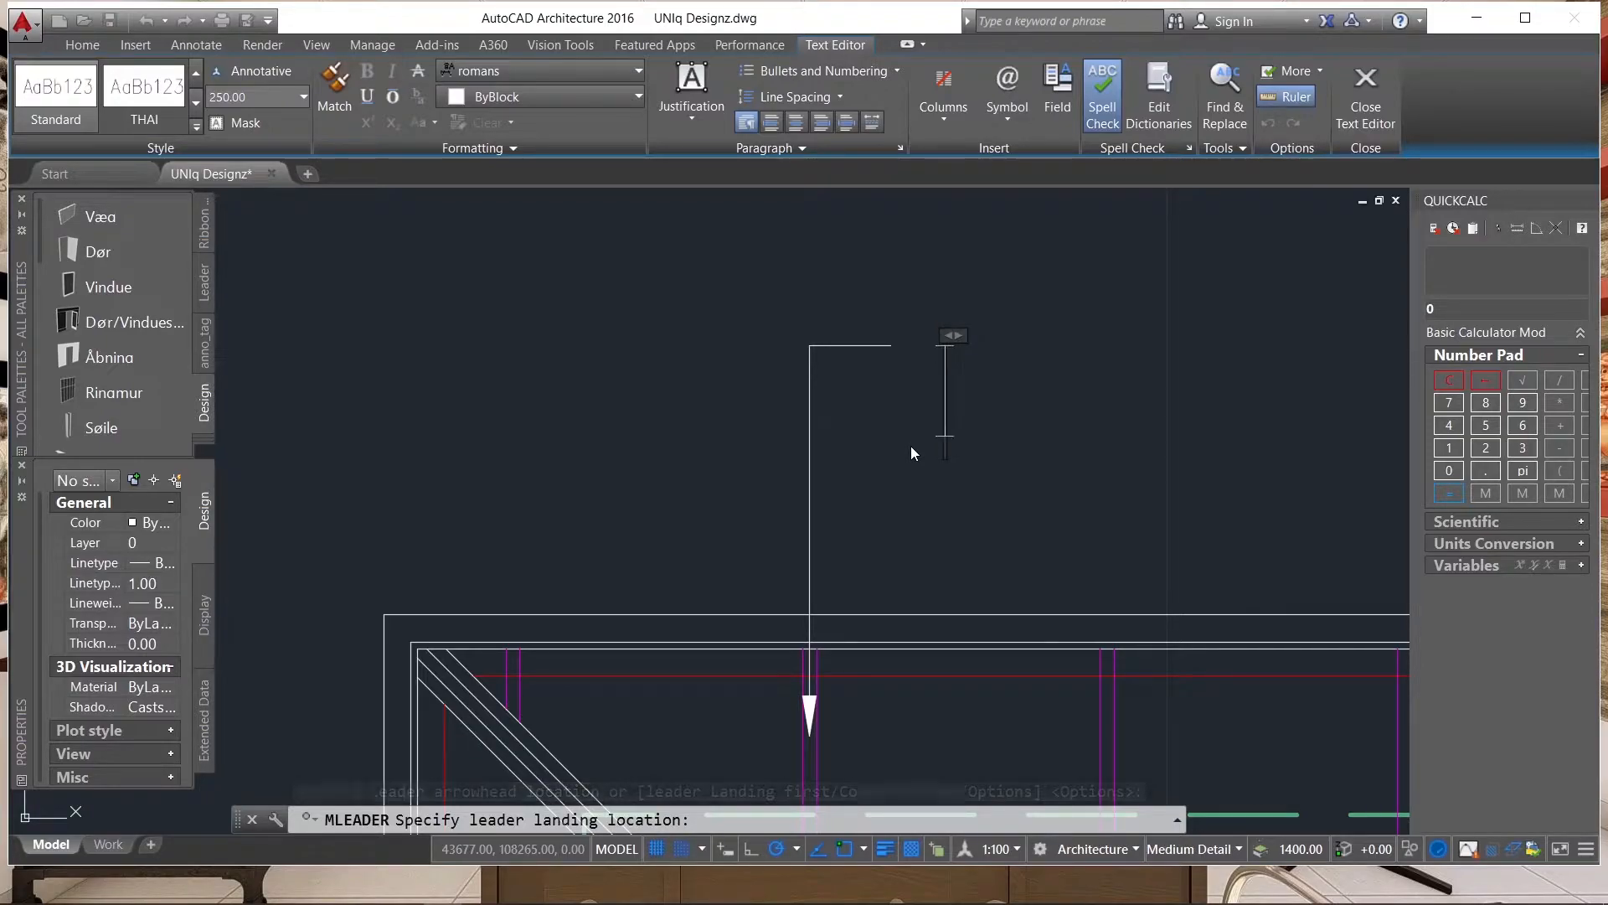
# Begin the rafter leader's label with the member size "50 x 150mm".
pyautogui.scroll(-2, 883, 302)
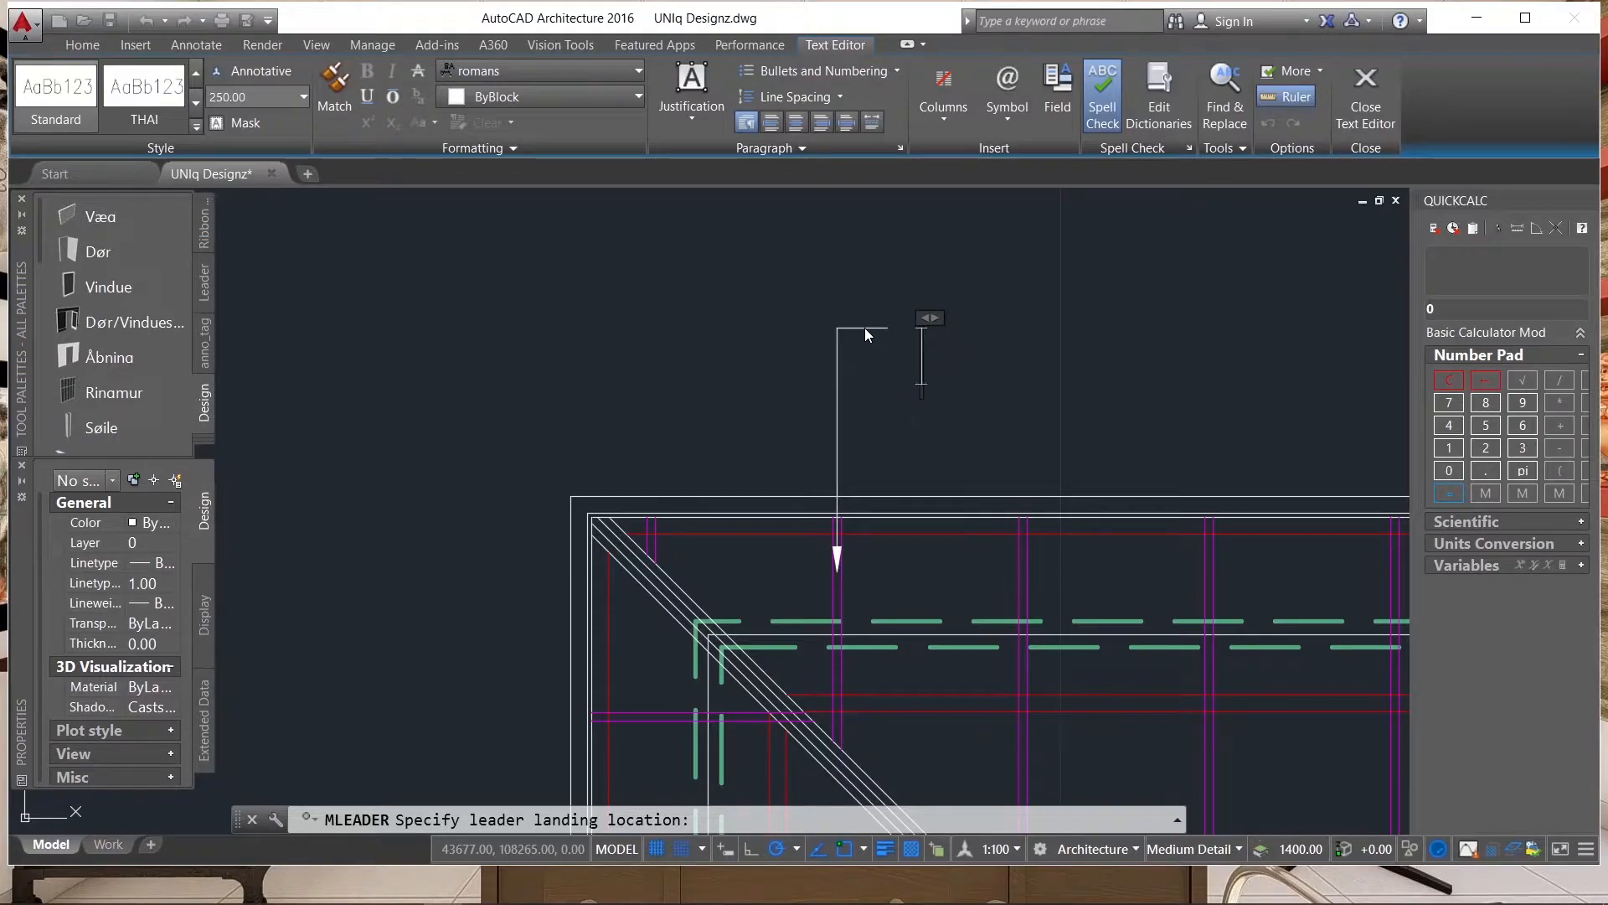
pyautogui.write('50')
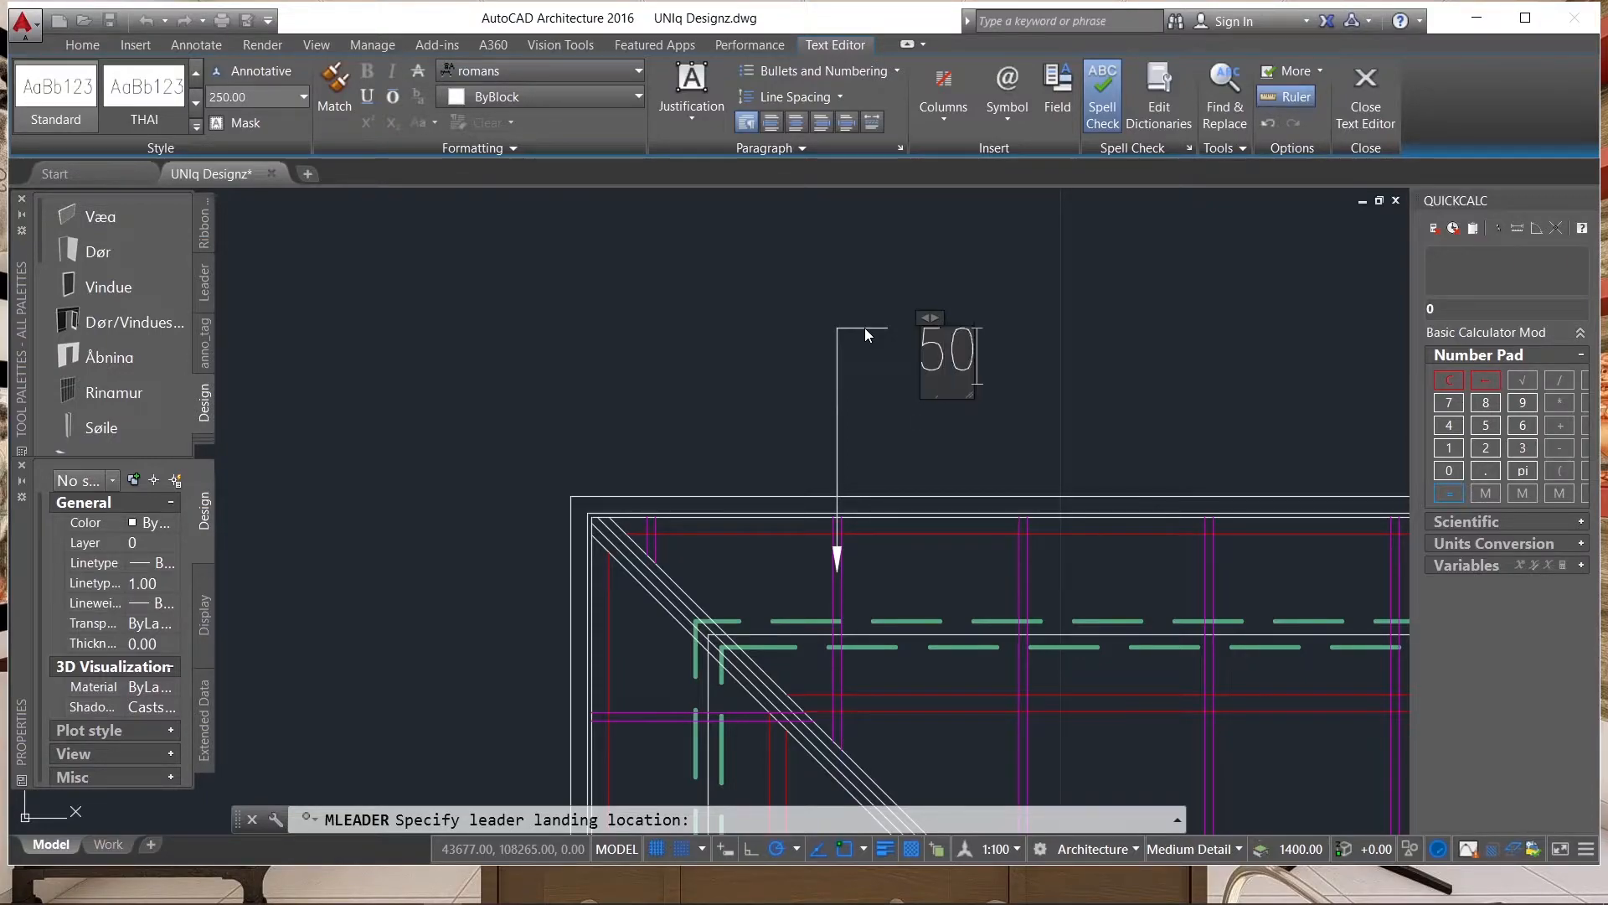
pyautogui.write(' x ')
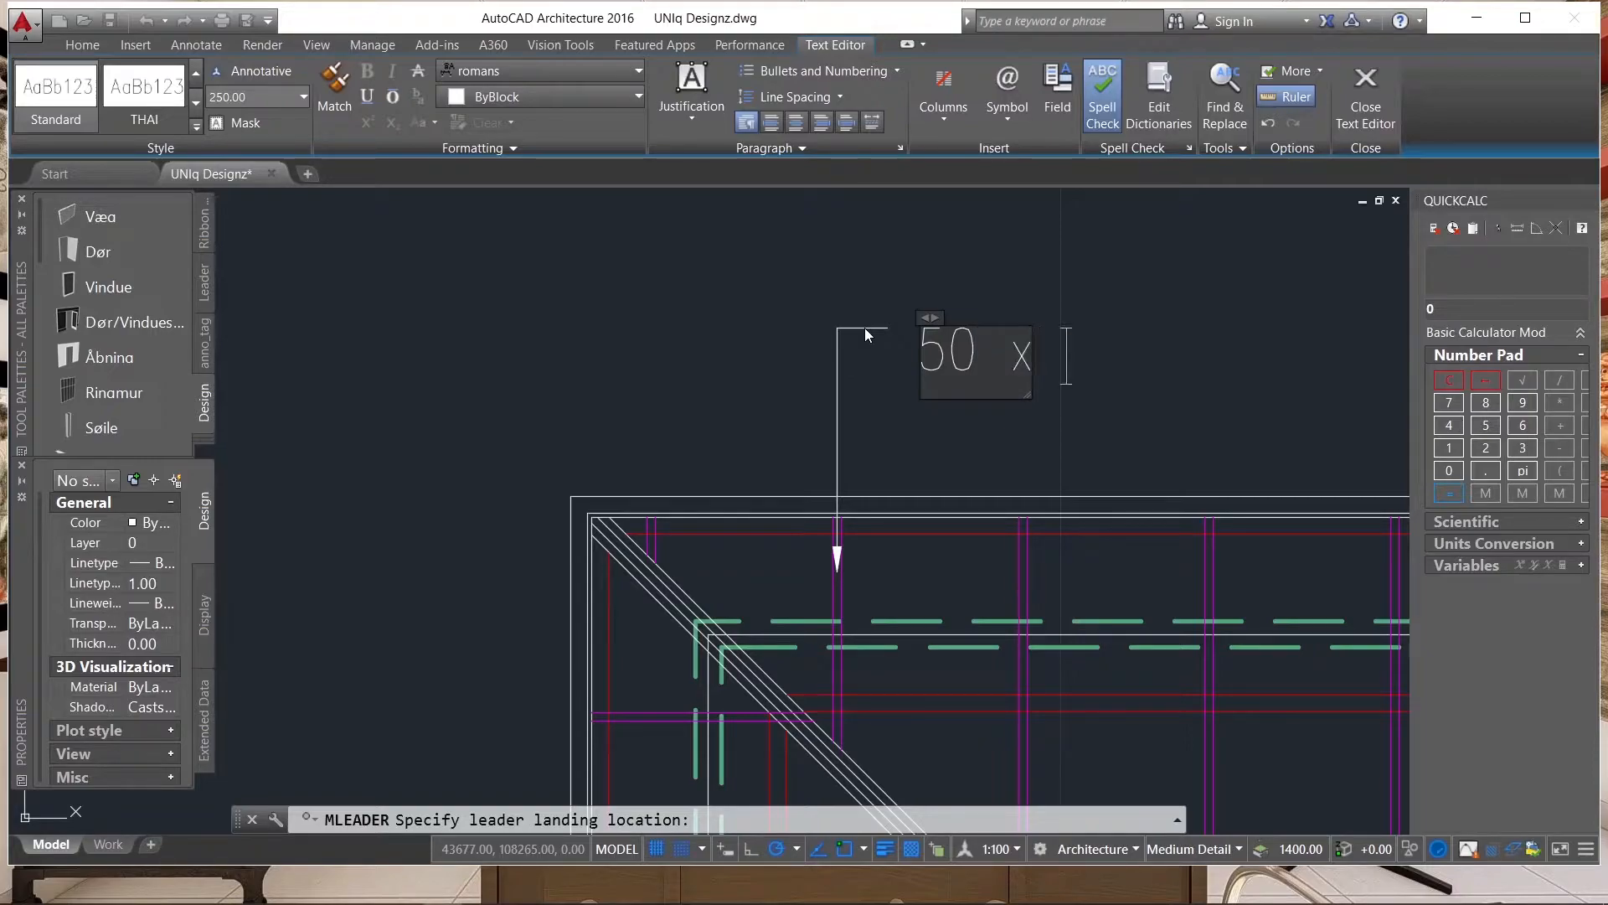
pyautogui.write('1000')
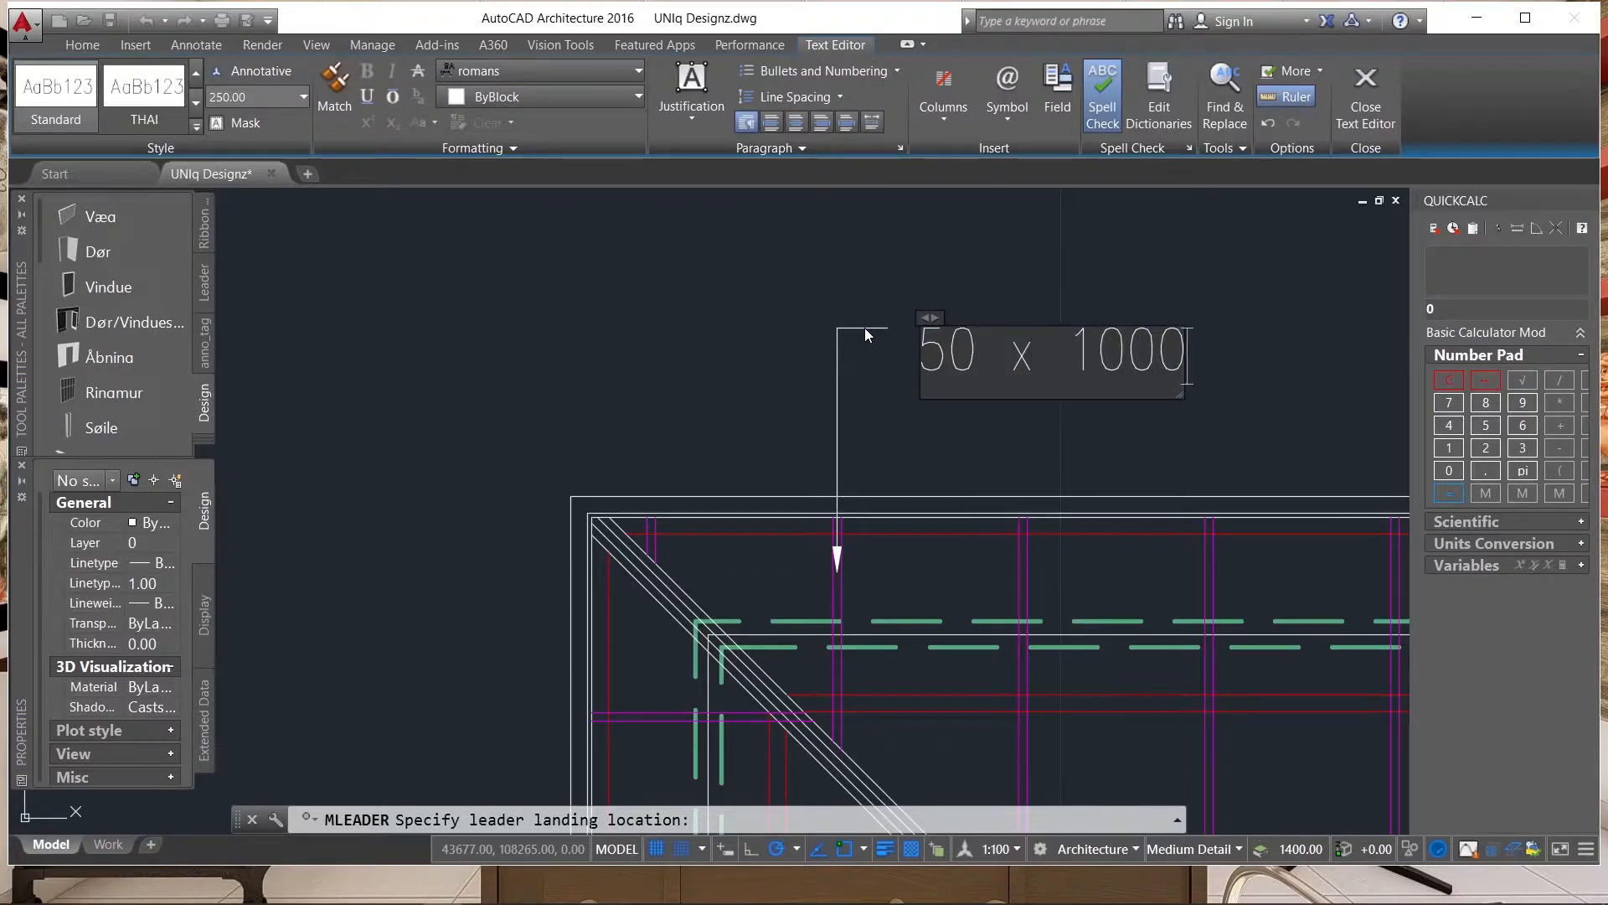
pyautogui.press('BackSpace')
pyautogui.press('BackSpace')
pyautogui.press('BackSpace')
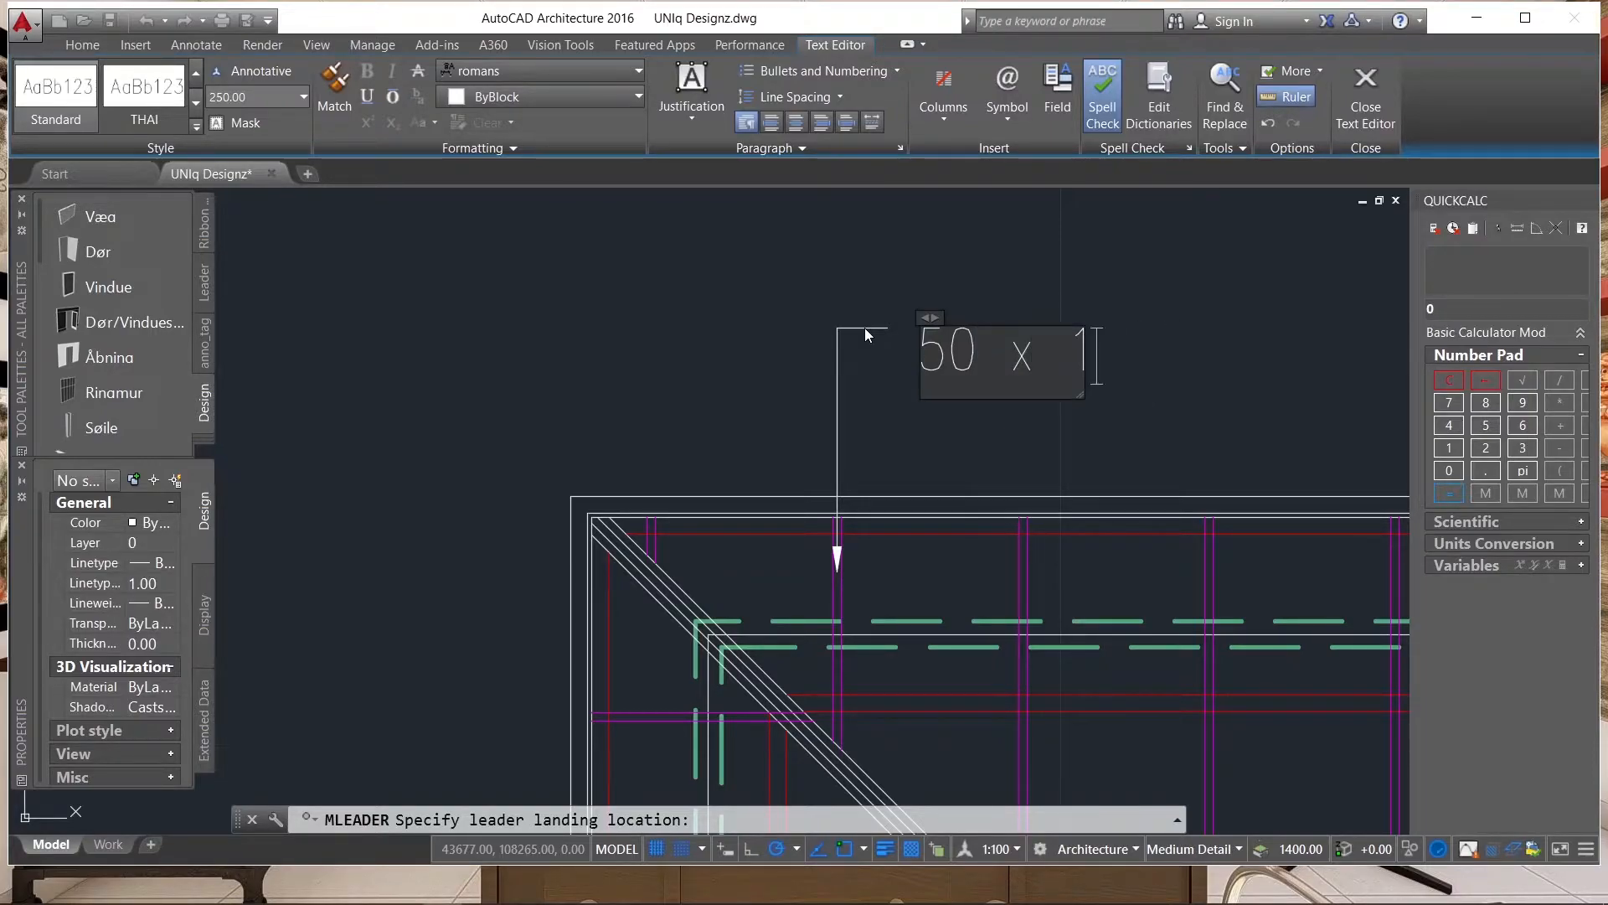
pyautogui.write('50mm')
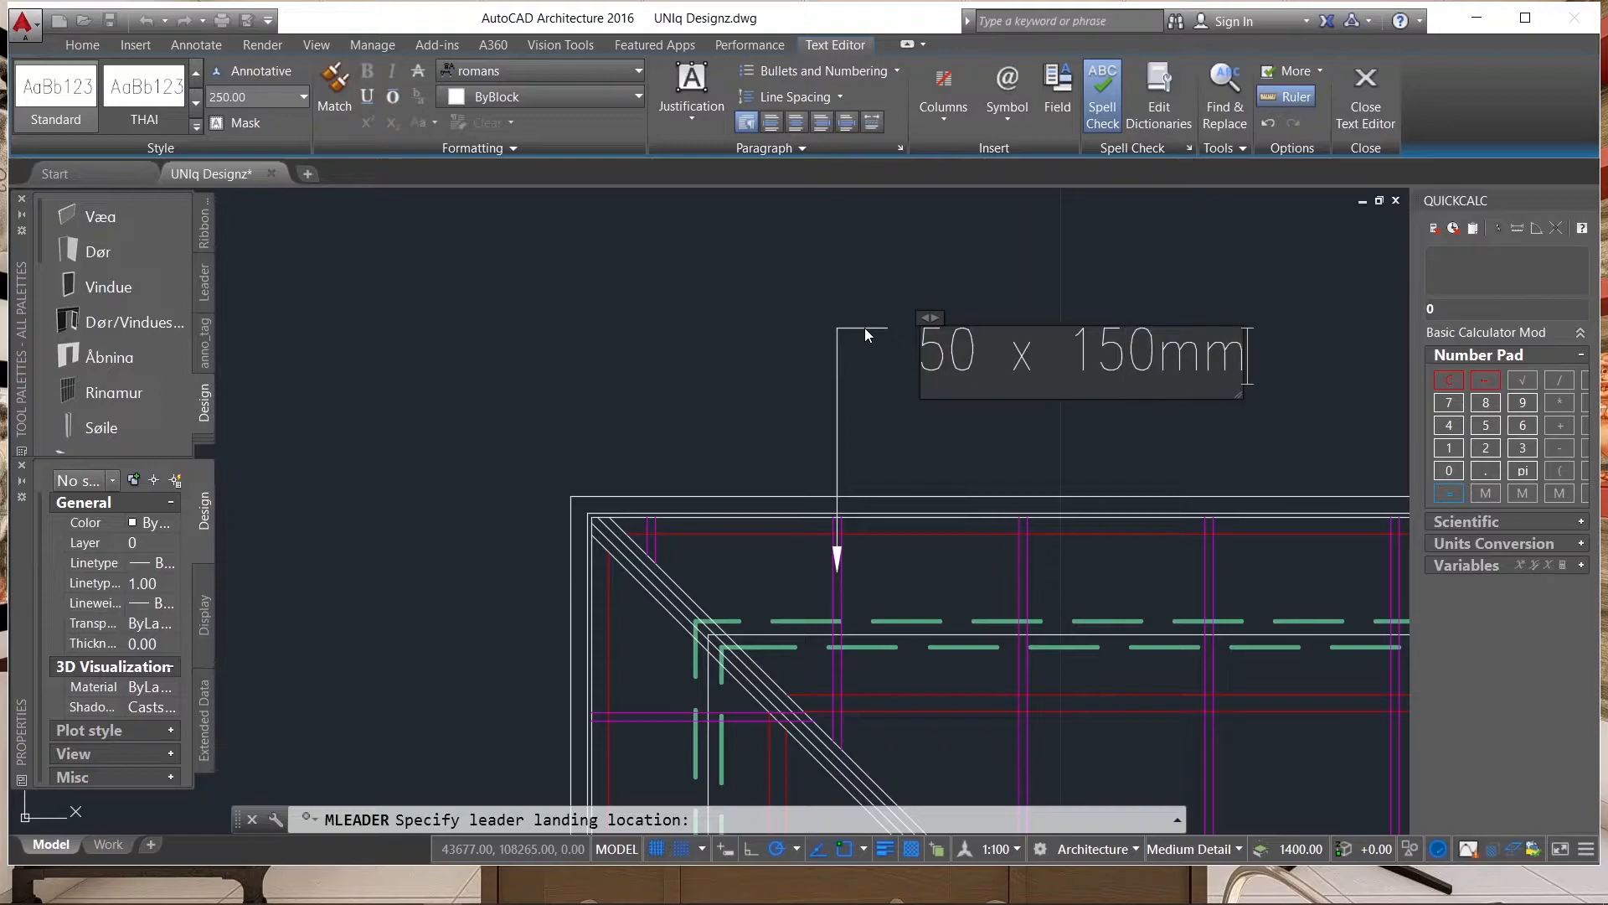
pyautogui.write(' Timber')
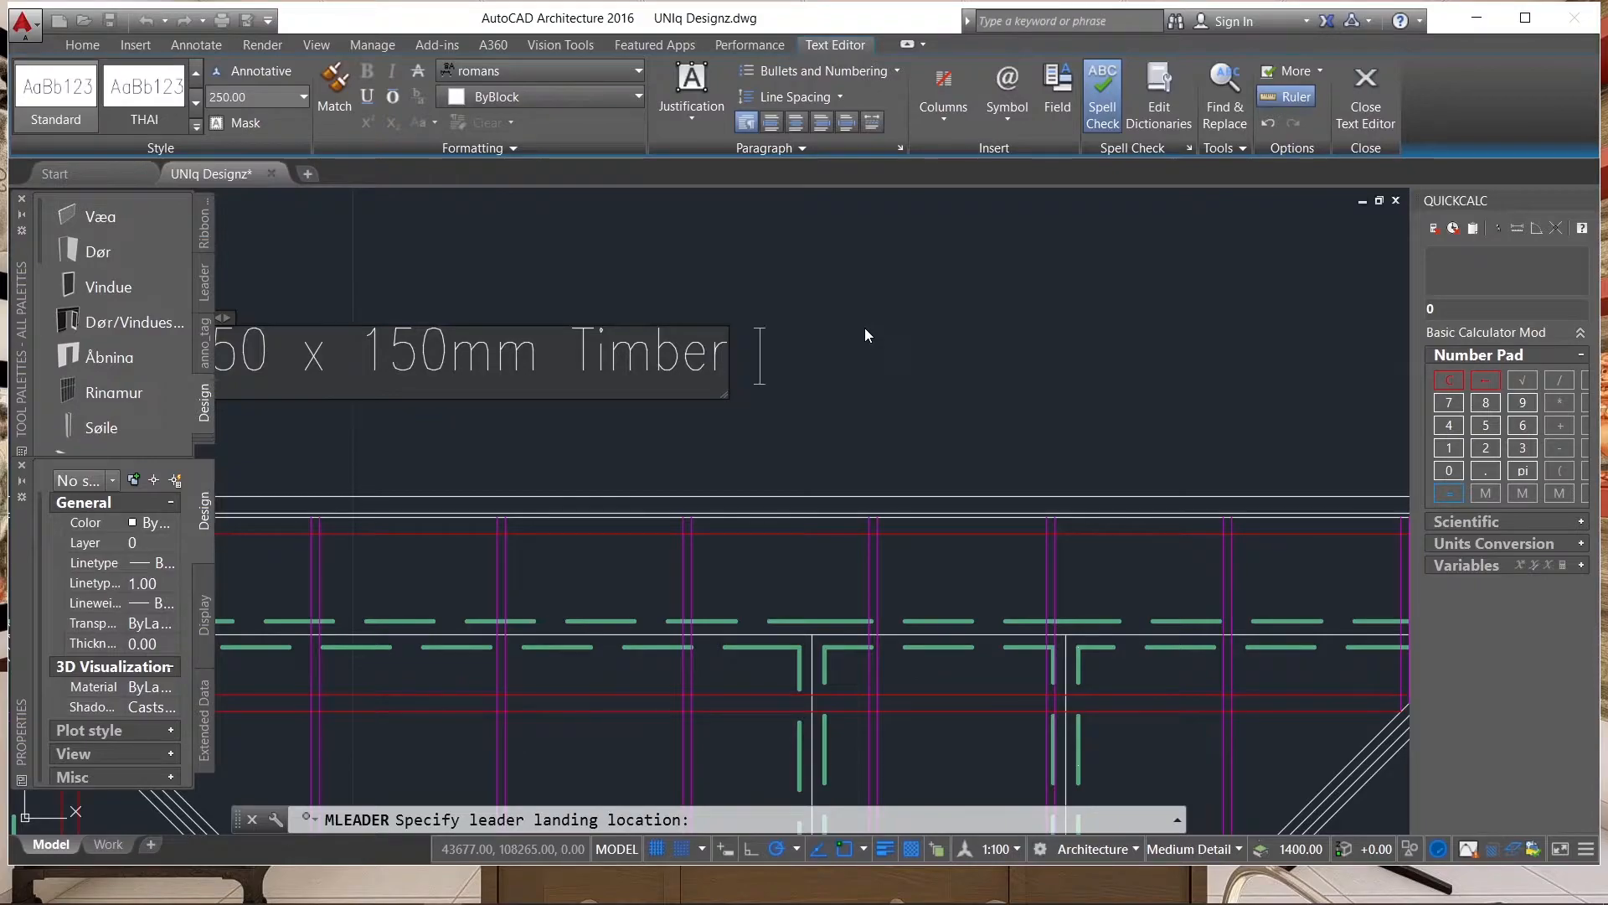
pyautogui.write(' rafter')
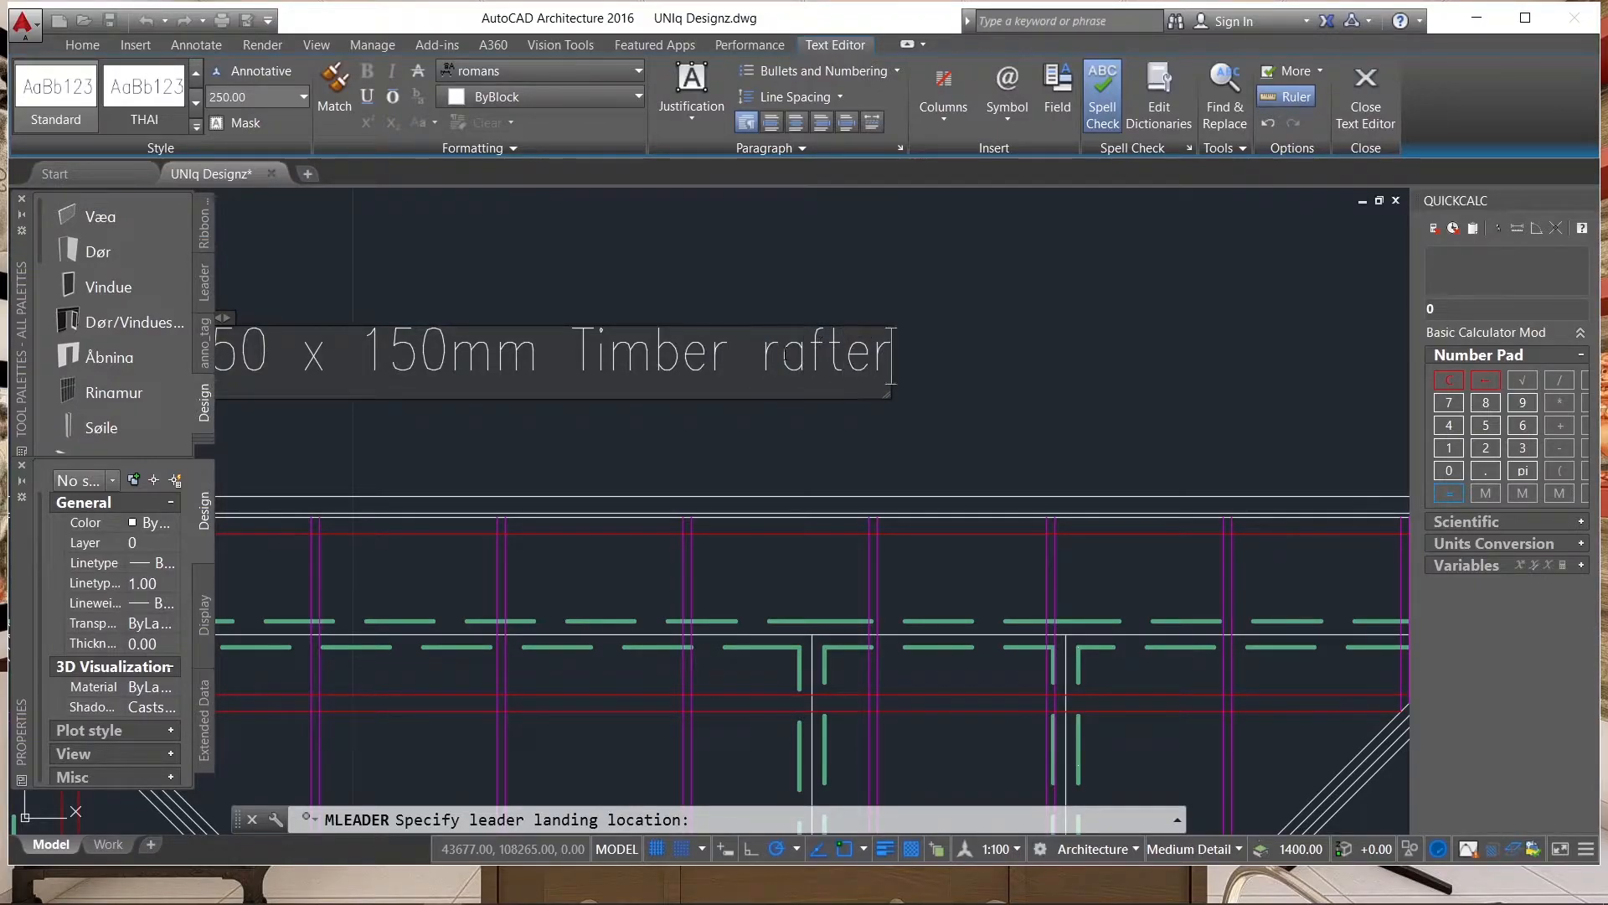
# Add "Timber Rafter" after the size in the leader label, with a capital R.
pyautogui.moveTo(779, 360); pyautogui.dragTo(768, 356)
pyautogui.write('R')
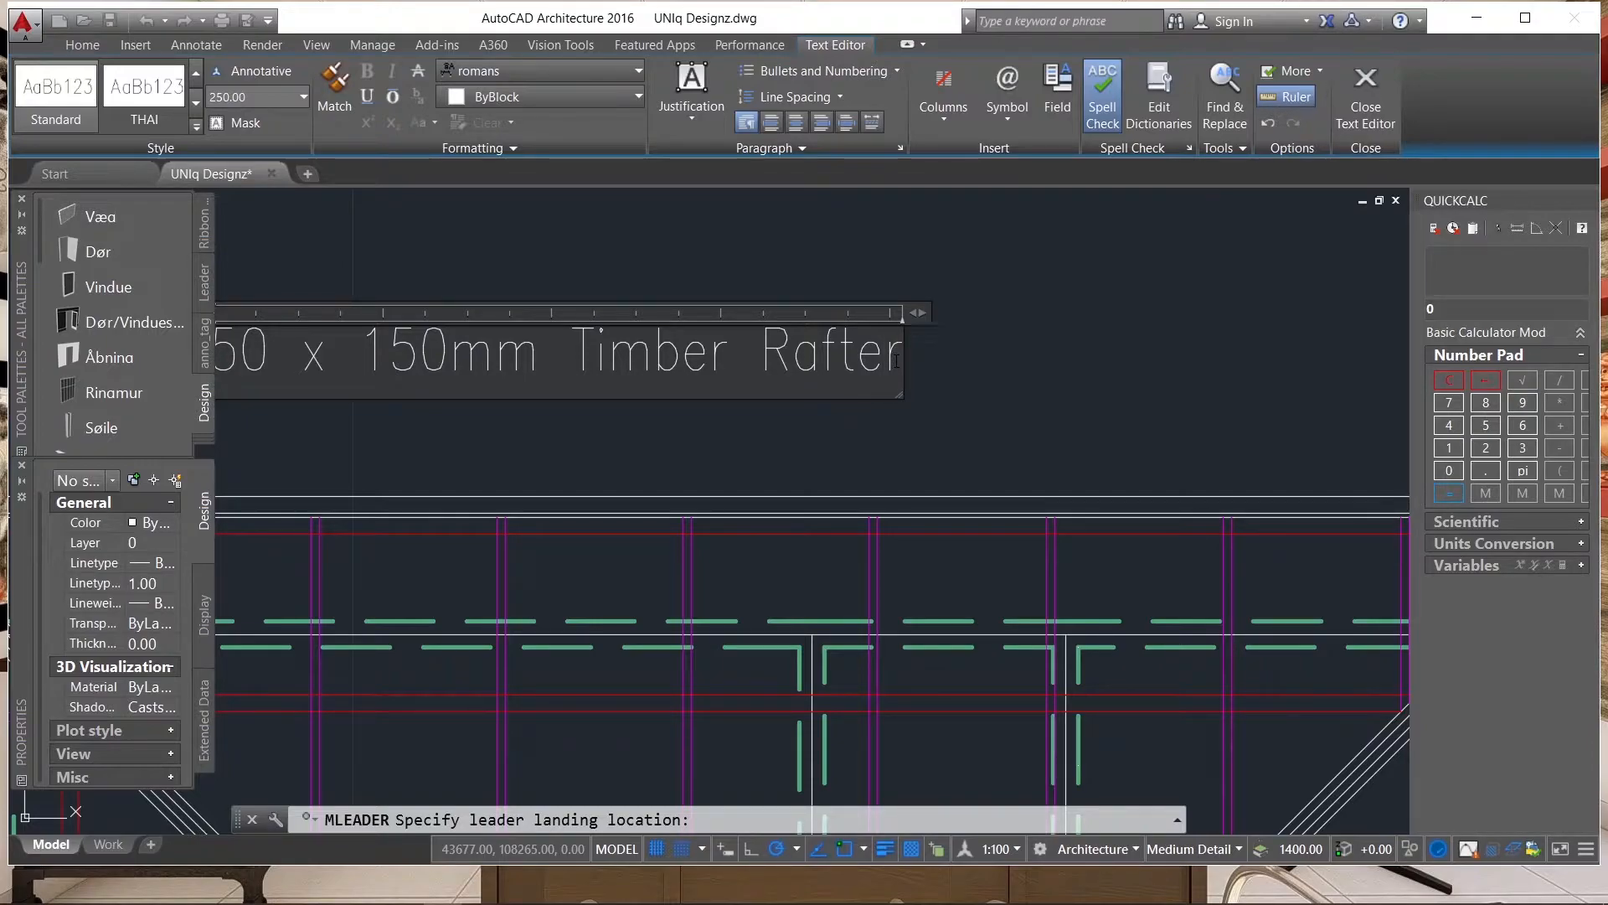
# Complete the rafter label with the spacing "@ 1200mm c/c" and widen its text frame so everything fits on one line.
pyautogui.press('Return')
pyautogui.write('@')
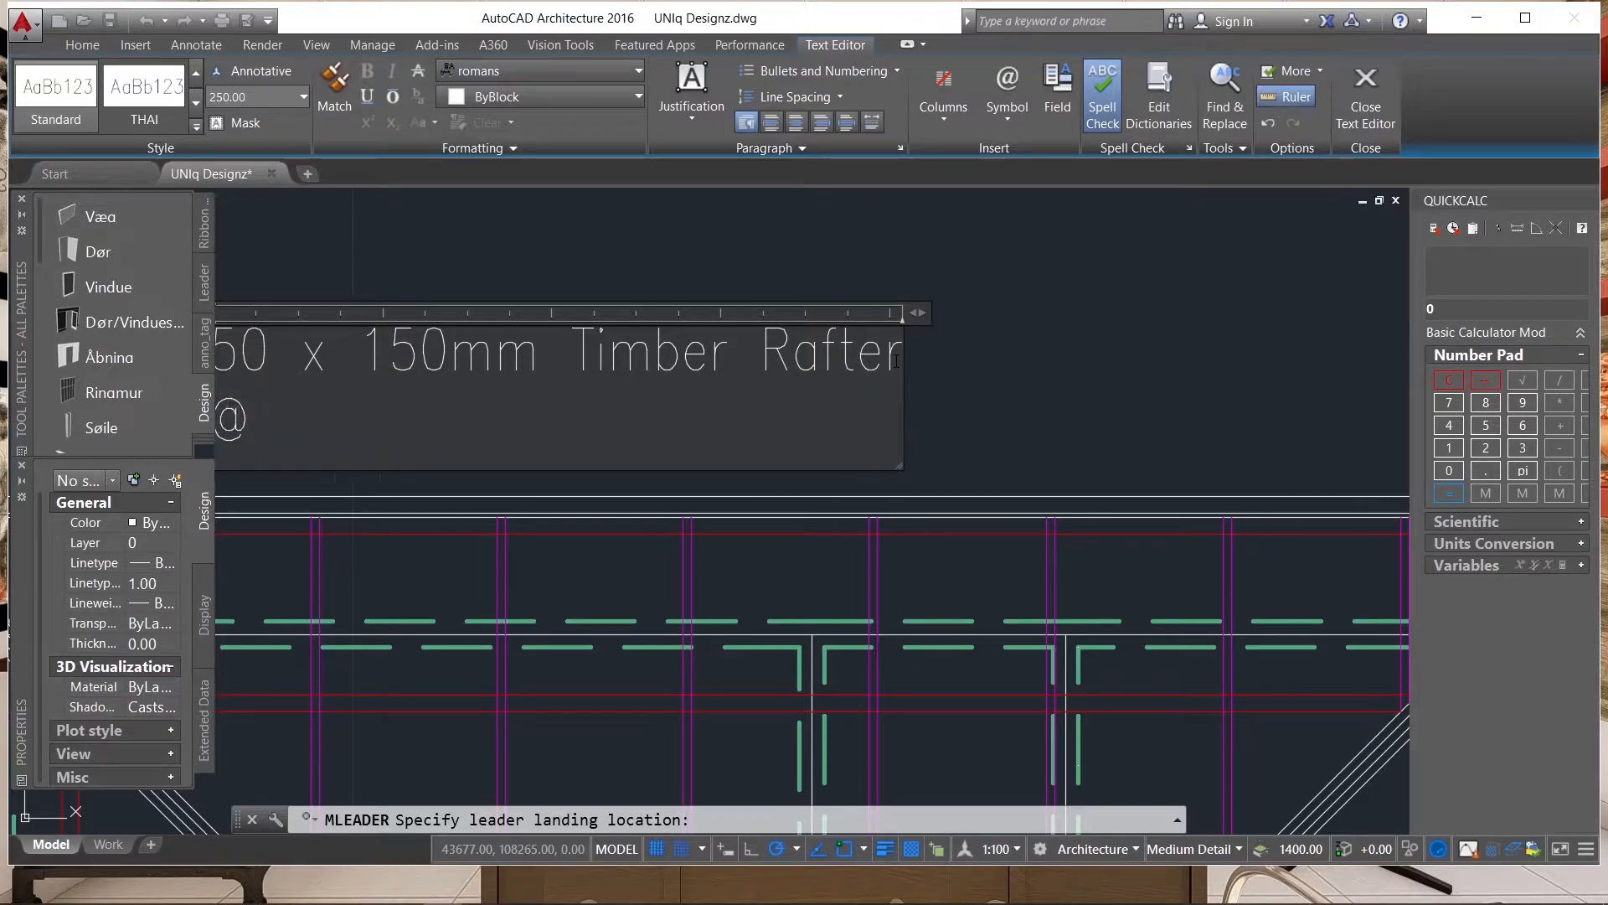
pyautogui.scroll(-1, 1124, 436)
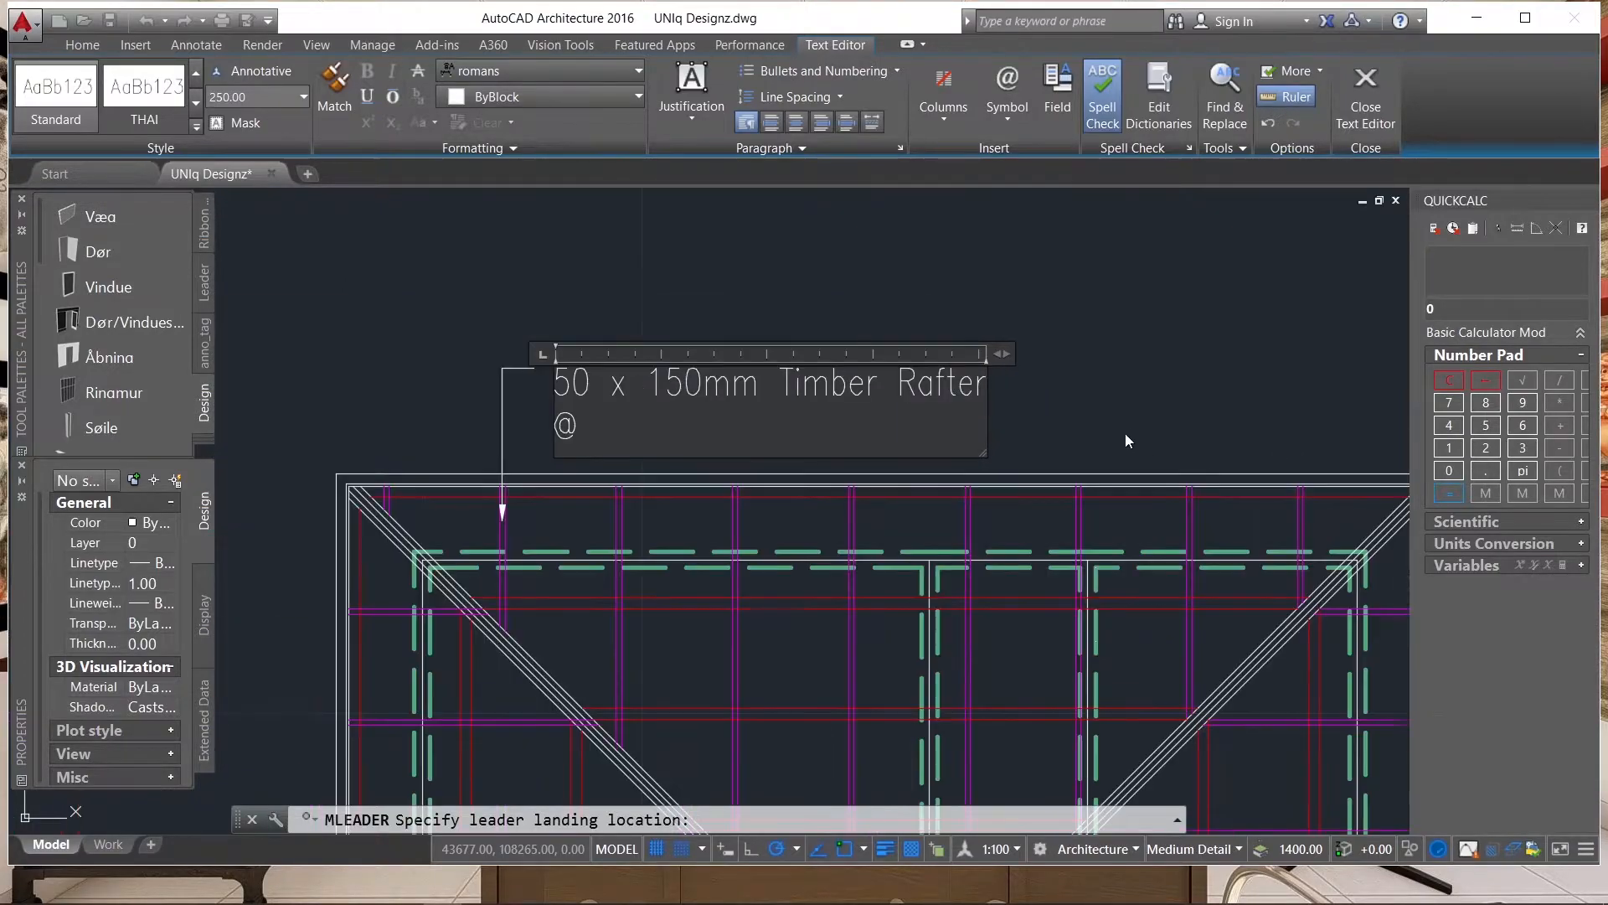
pyautogui.moveTo(1005, 349); pyautogui.dragTo(1256, 353)
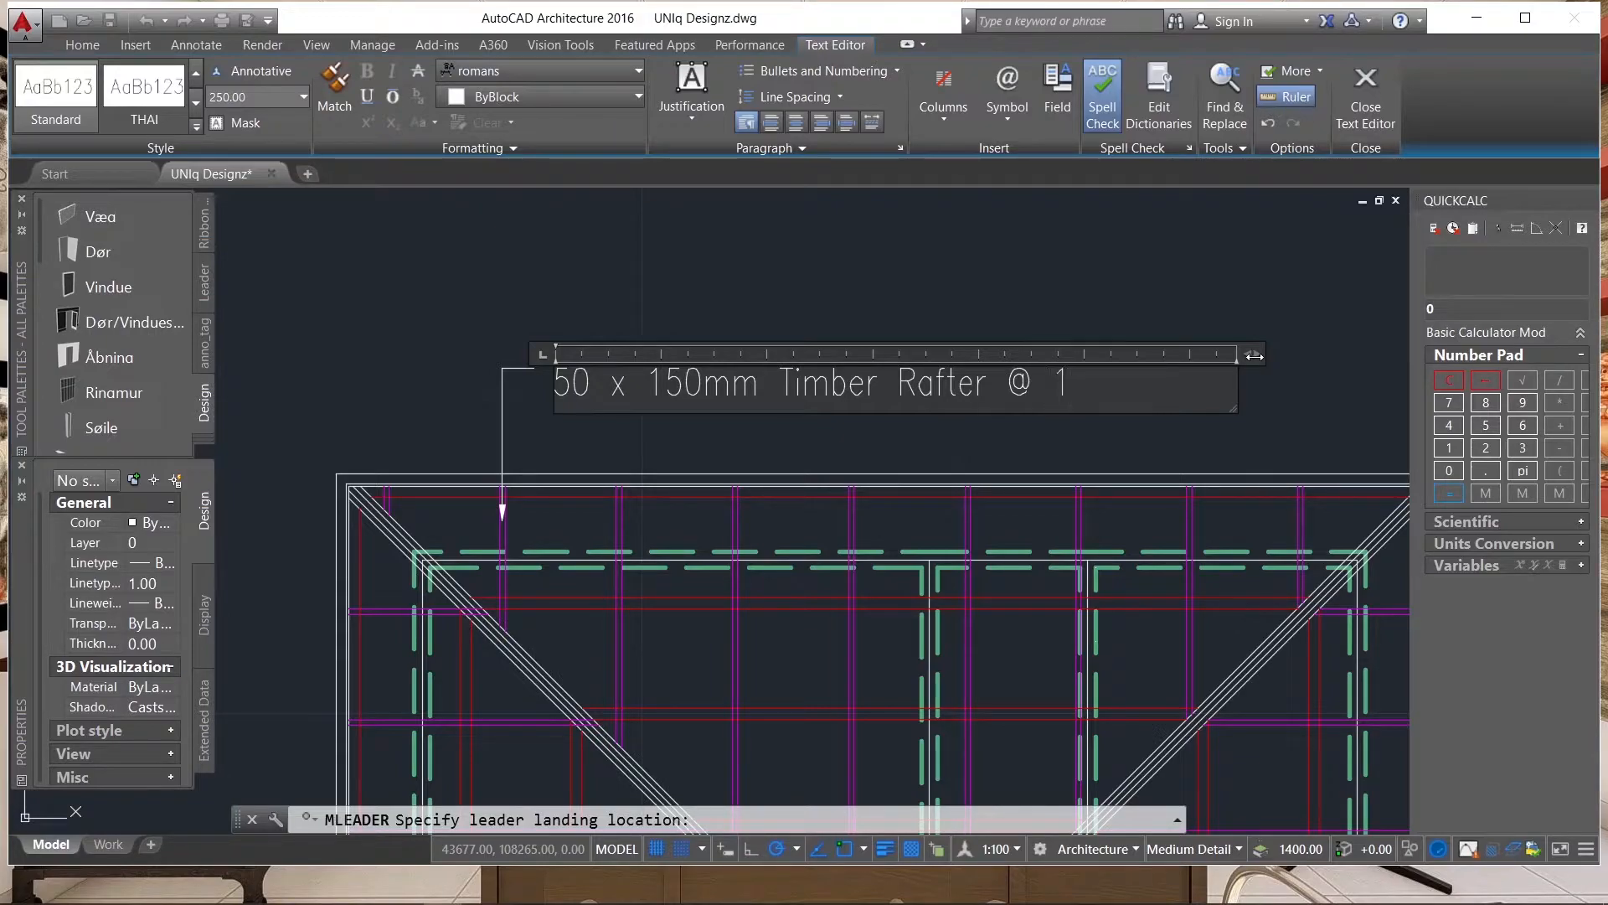
pyautogui.write('00mm c/c')
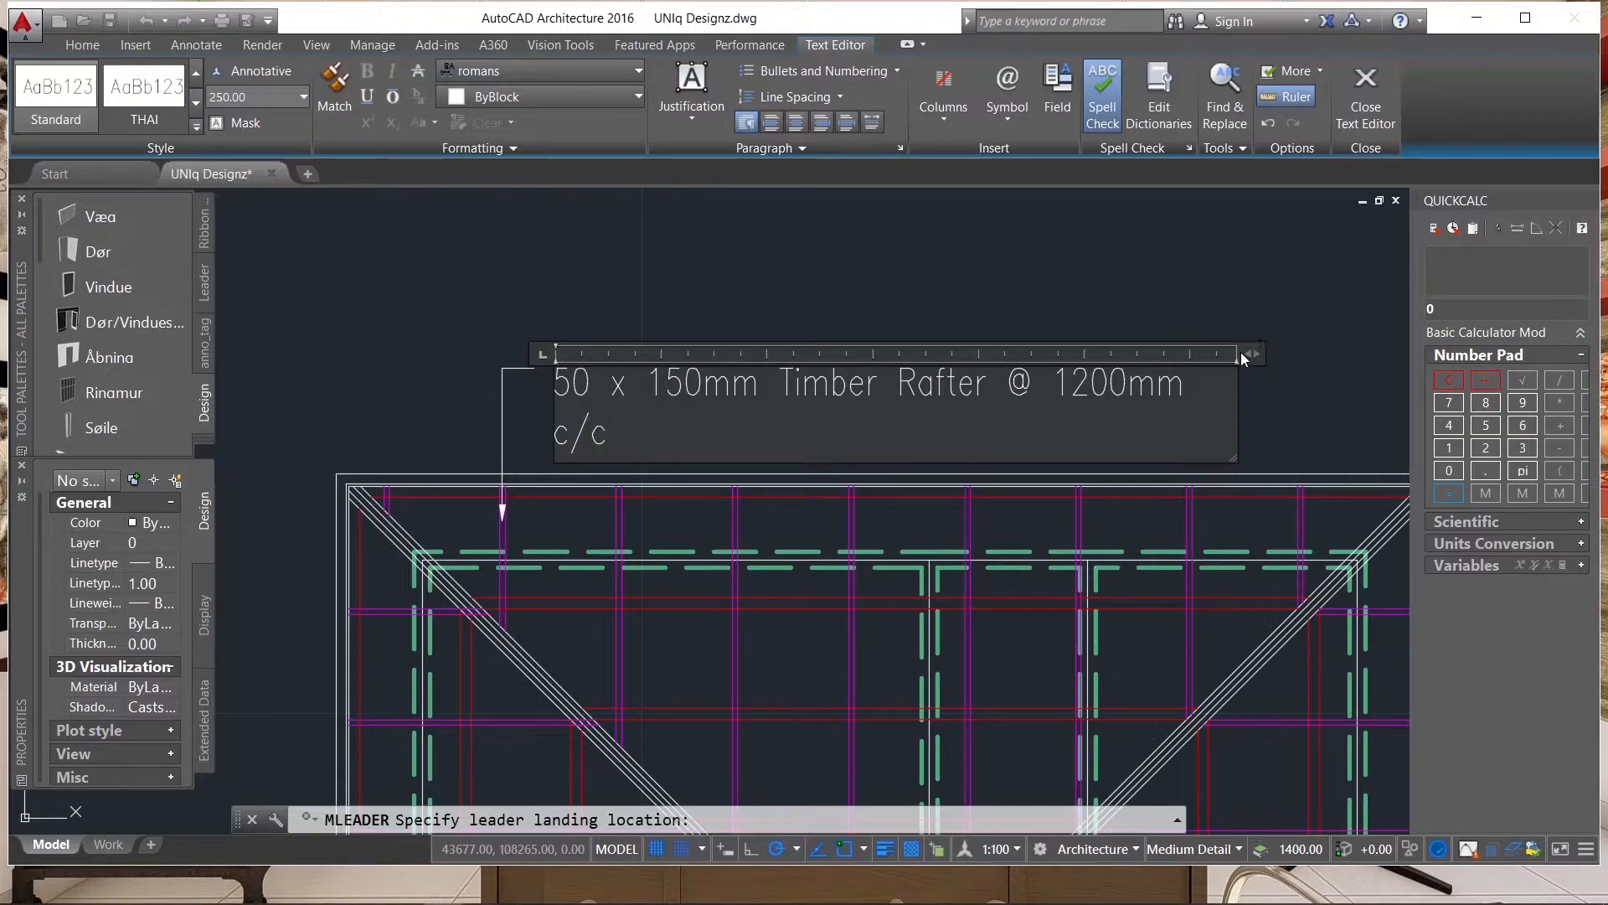
pyautogui.moveTo(1241, 352); pyautogui.dragTo(1269, 352)
pyautogui.click(1299, 349)
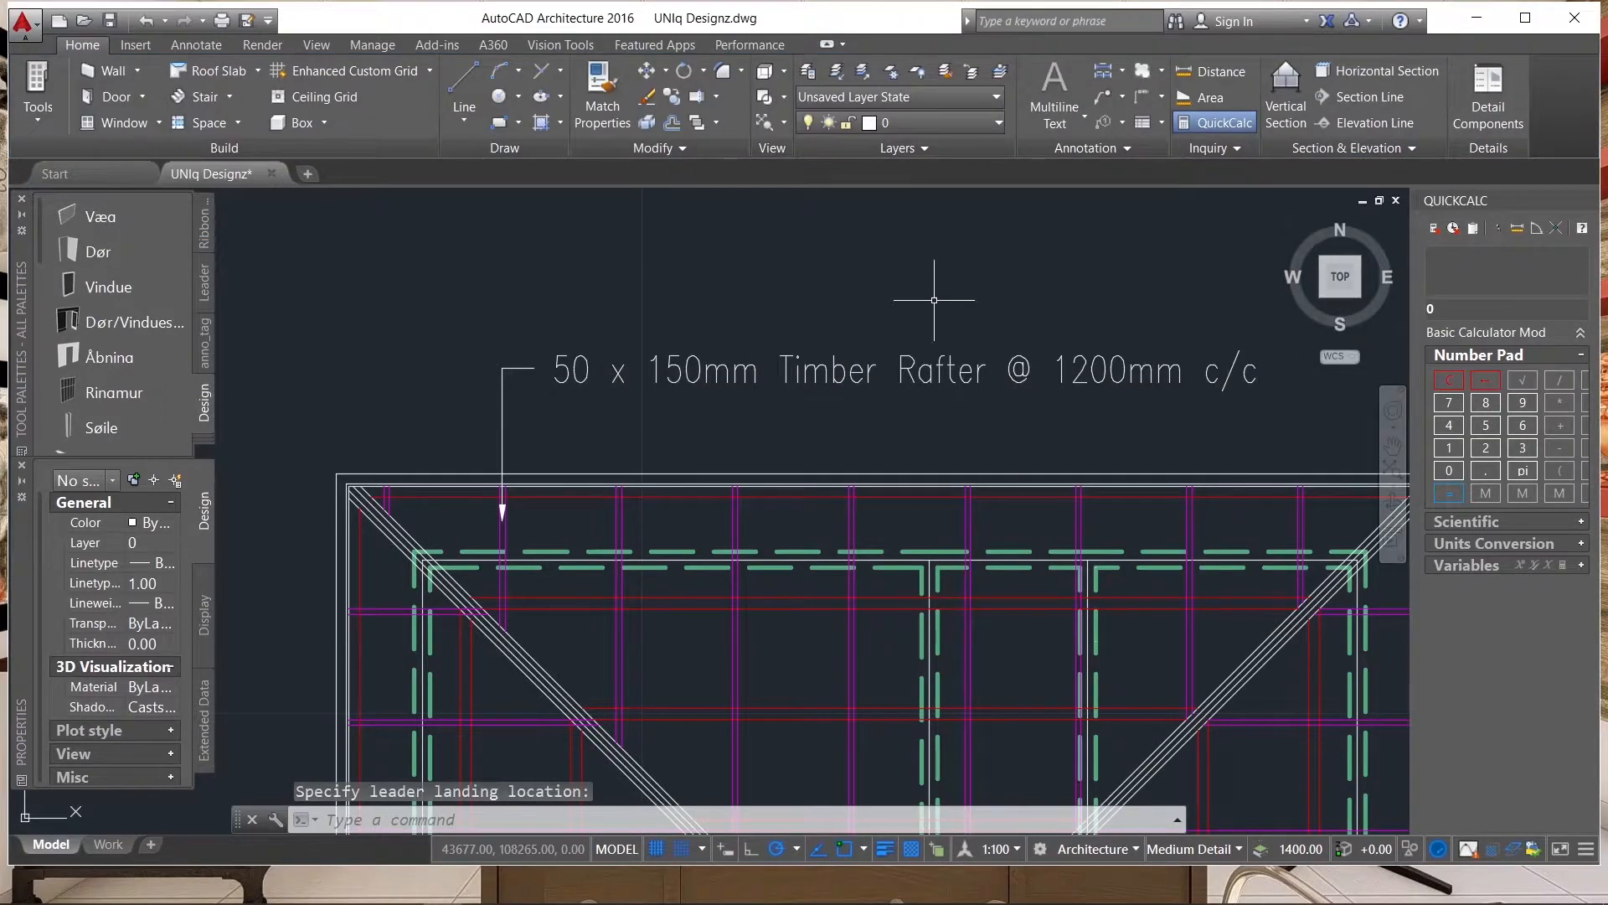
# Place a second multileader pointing at the red line along the upper eave, its landing about 1580 mm straight above, higher than the rafter label.
pyautogui.scroll(-3, 960, 299)
pyautogui.scroll(3, 717, 403)
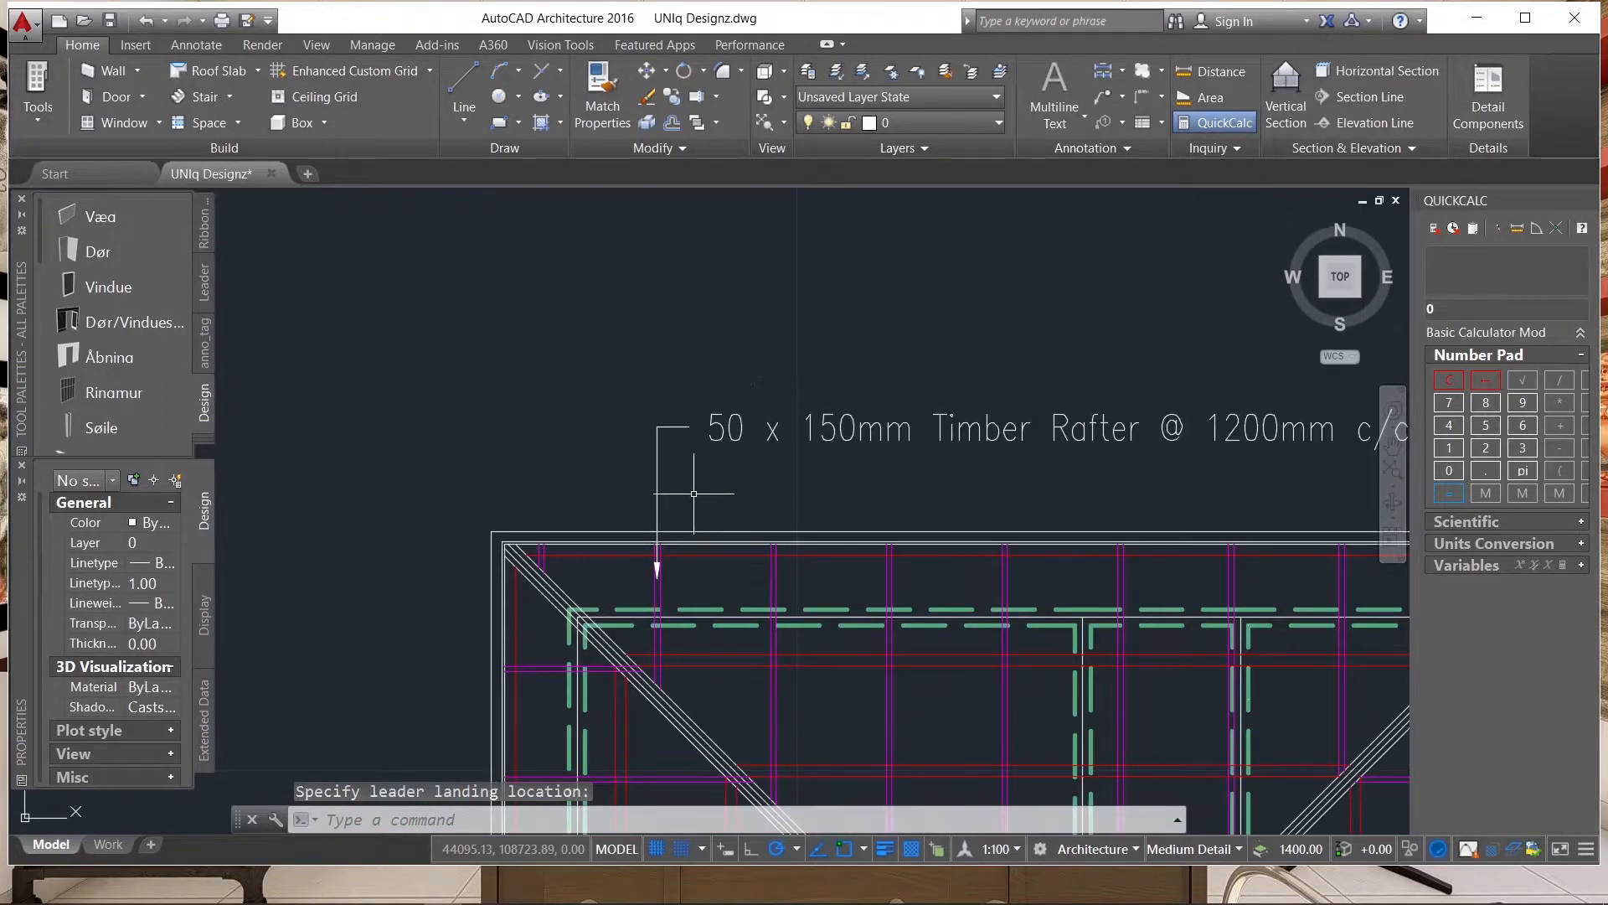
pyautogui.scroll(2, 693, 493)
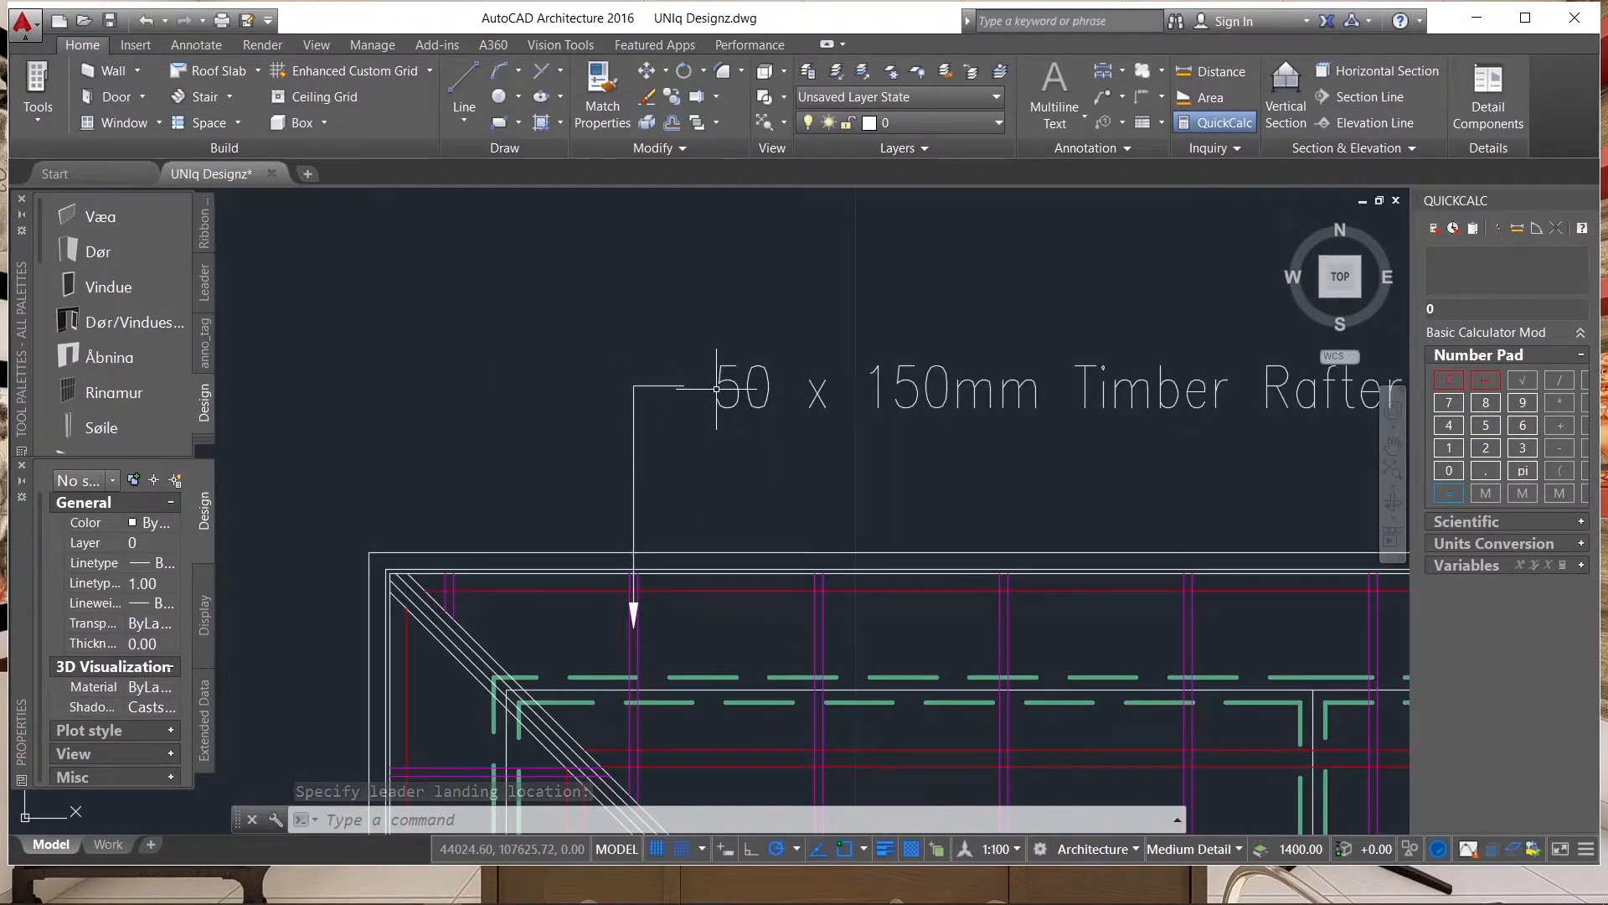
pyautogui.click(1104, 97)
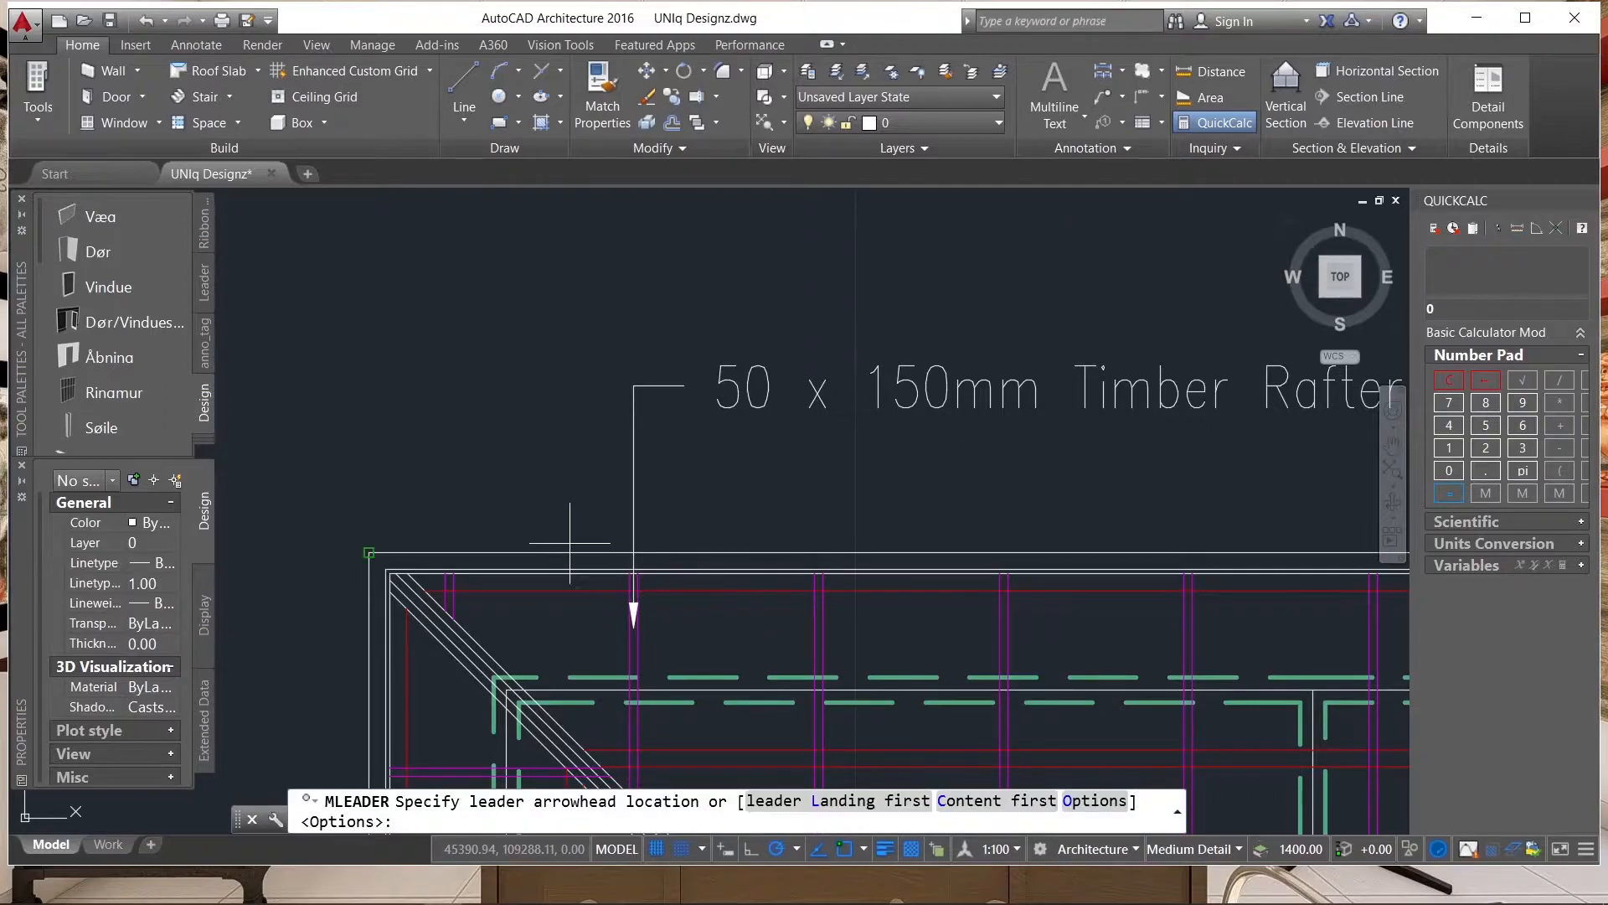
pyautogui.scroll(-4, 584, 555)
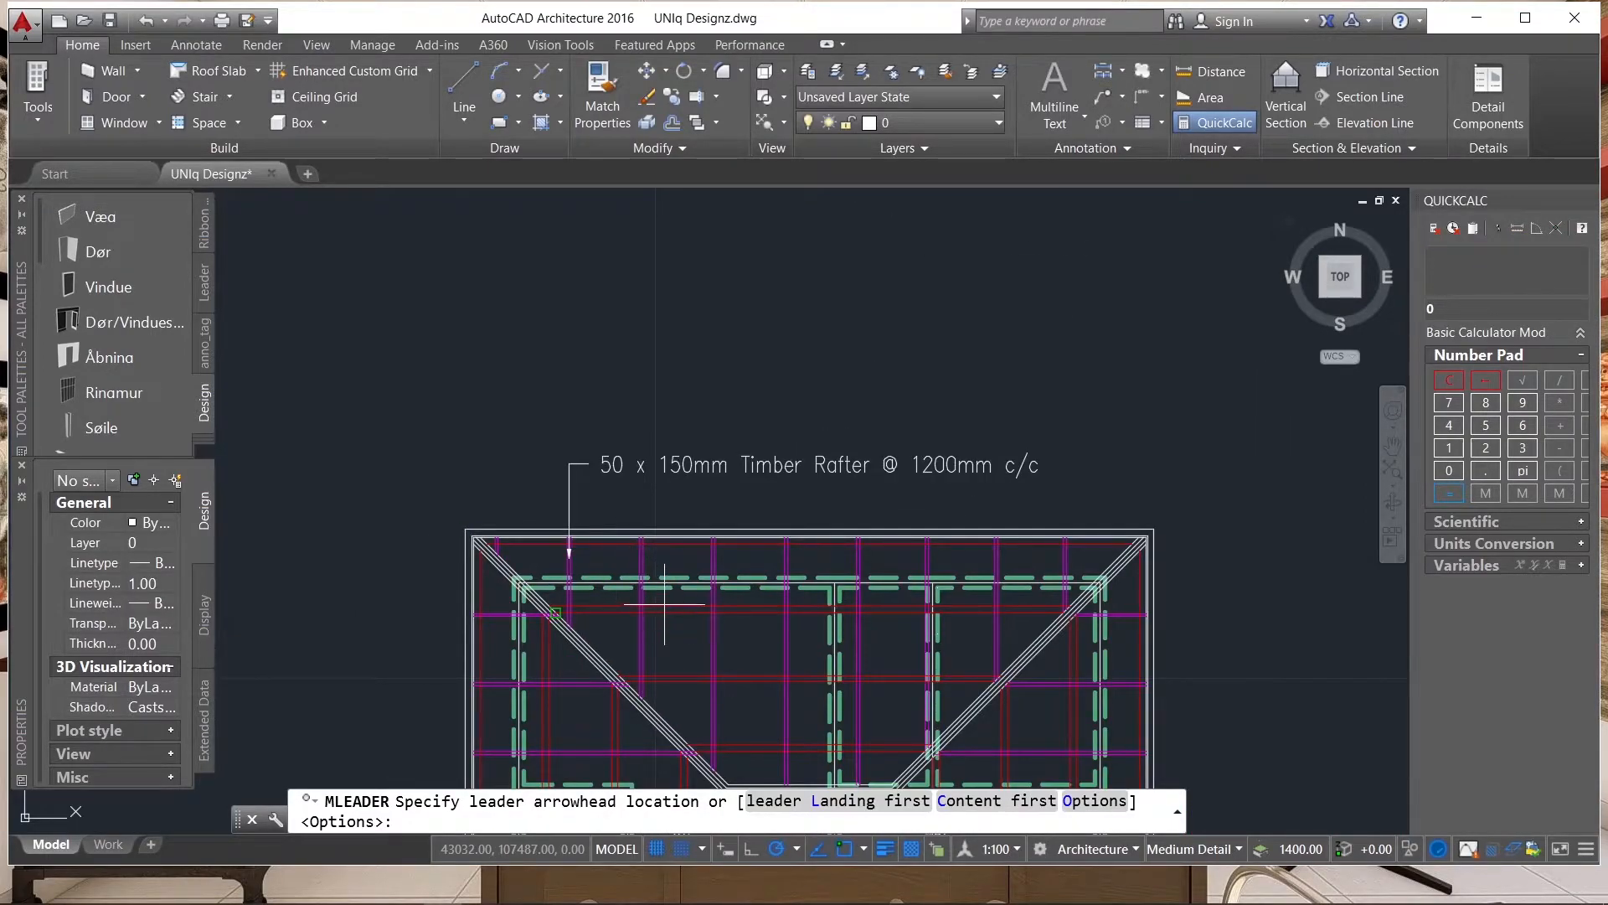
pyautogui.scroll(3, 510, 539)
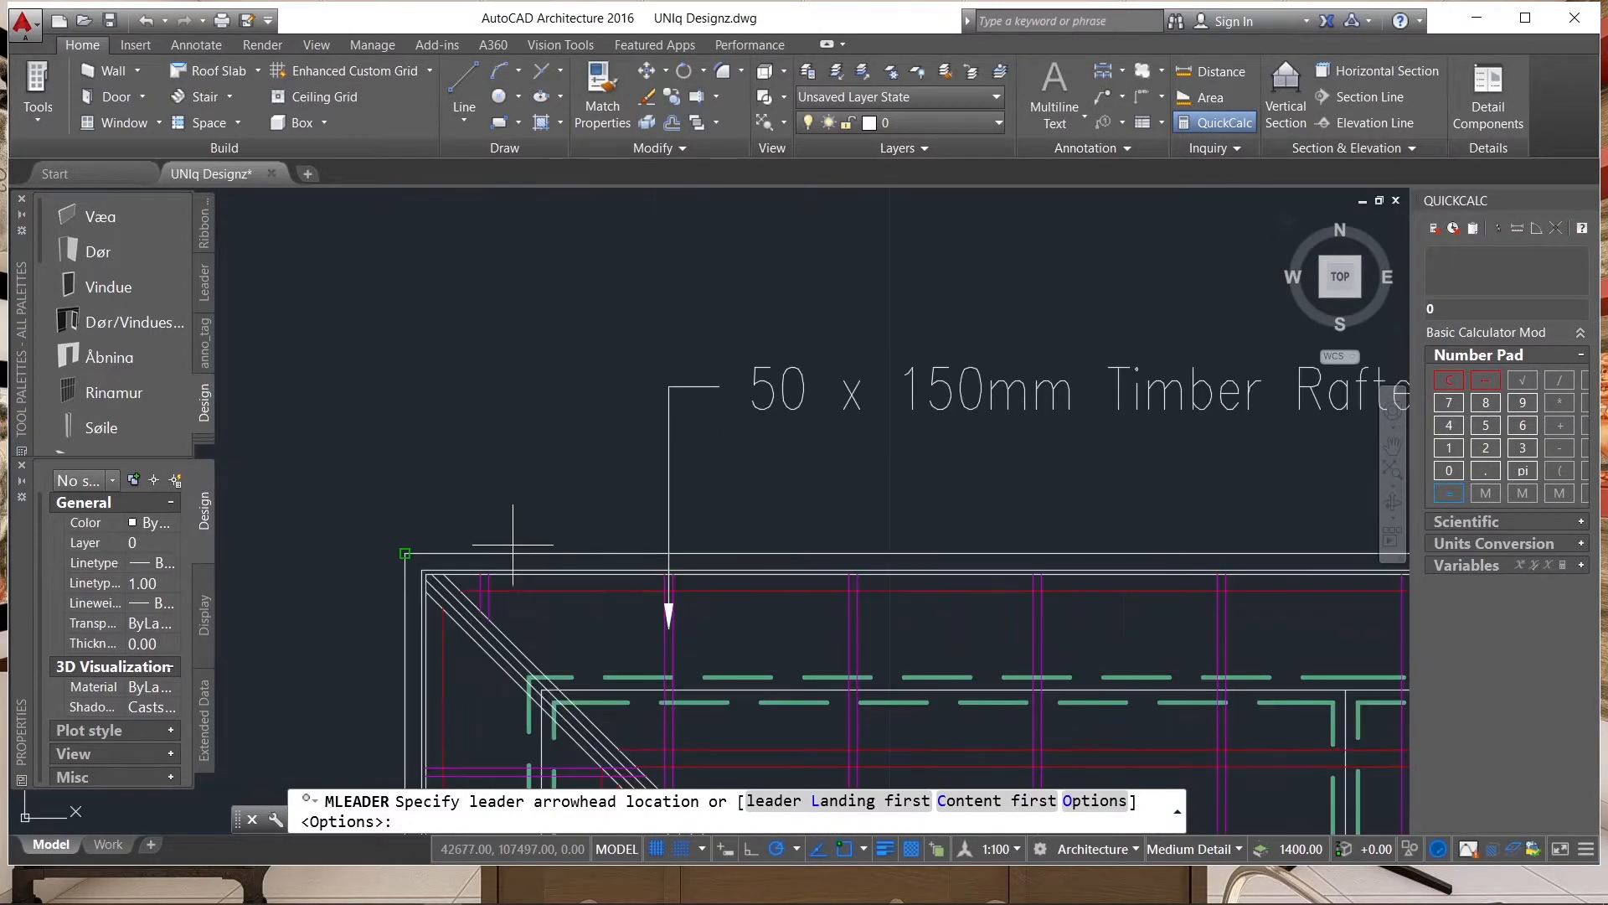
pyautogui.scroll(1, 536, 553)
pyautogui.scroll(3, 657, 592)
pyautogui.scroll(2, 659, 589)
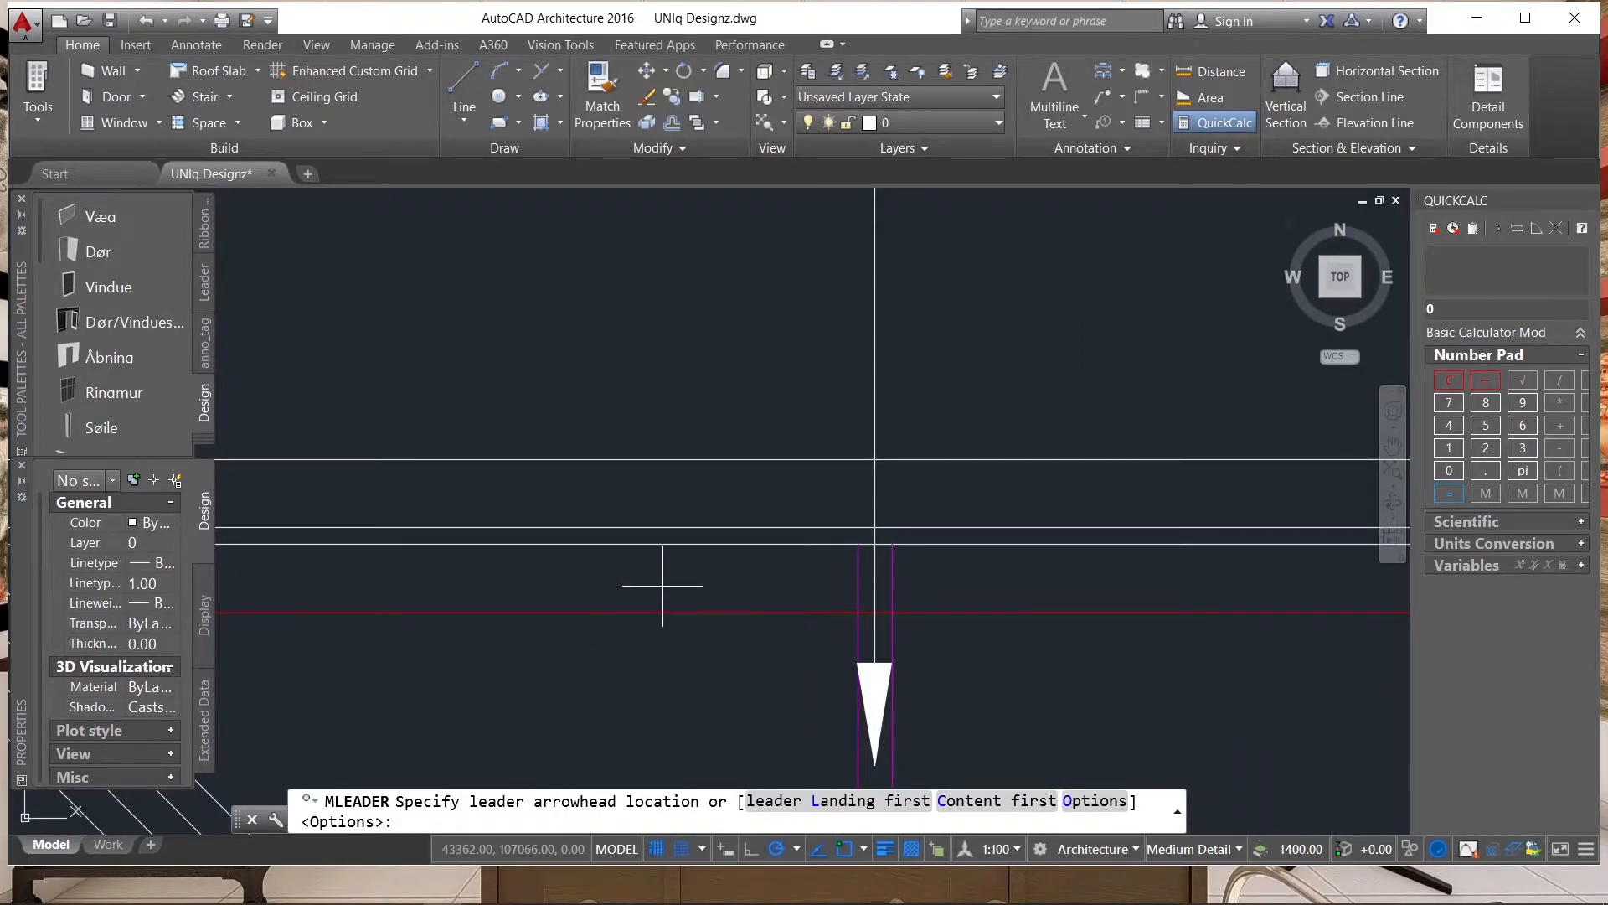
pyautogui.click(663, 585)
pyautogui.scroll(-3, 662, 570)
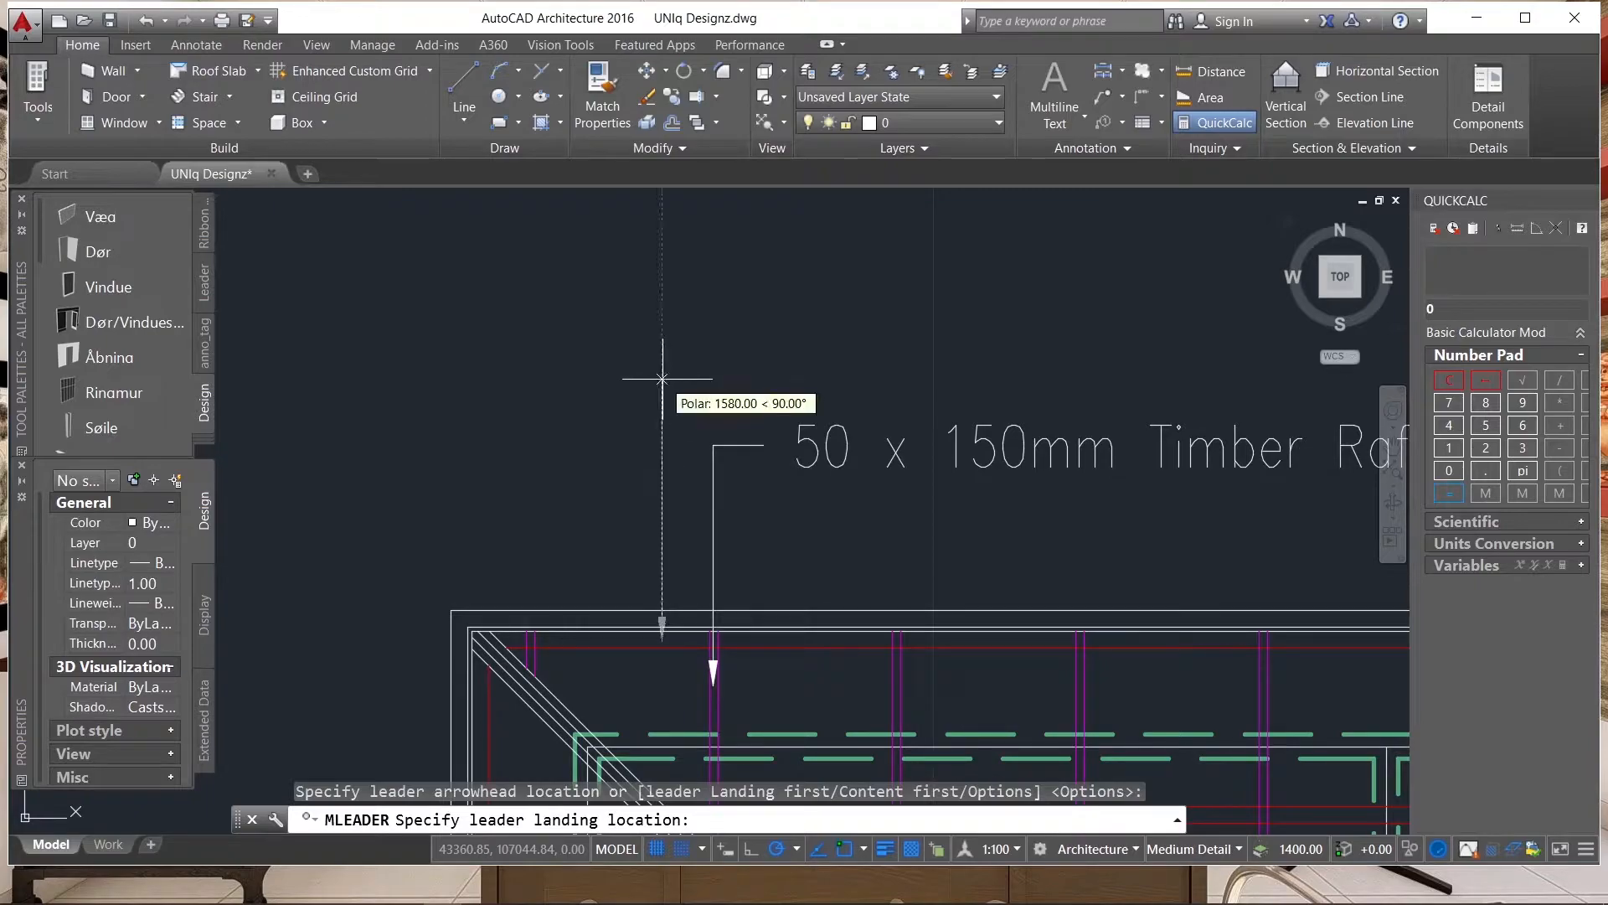
pyautogui.click(663, 379)
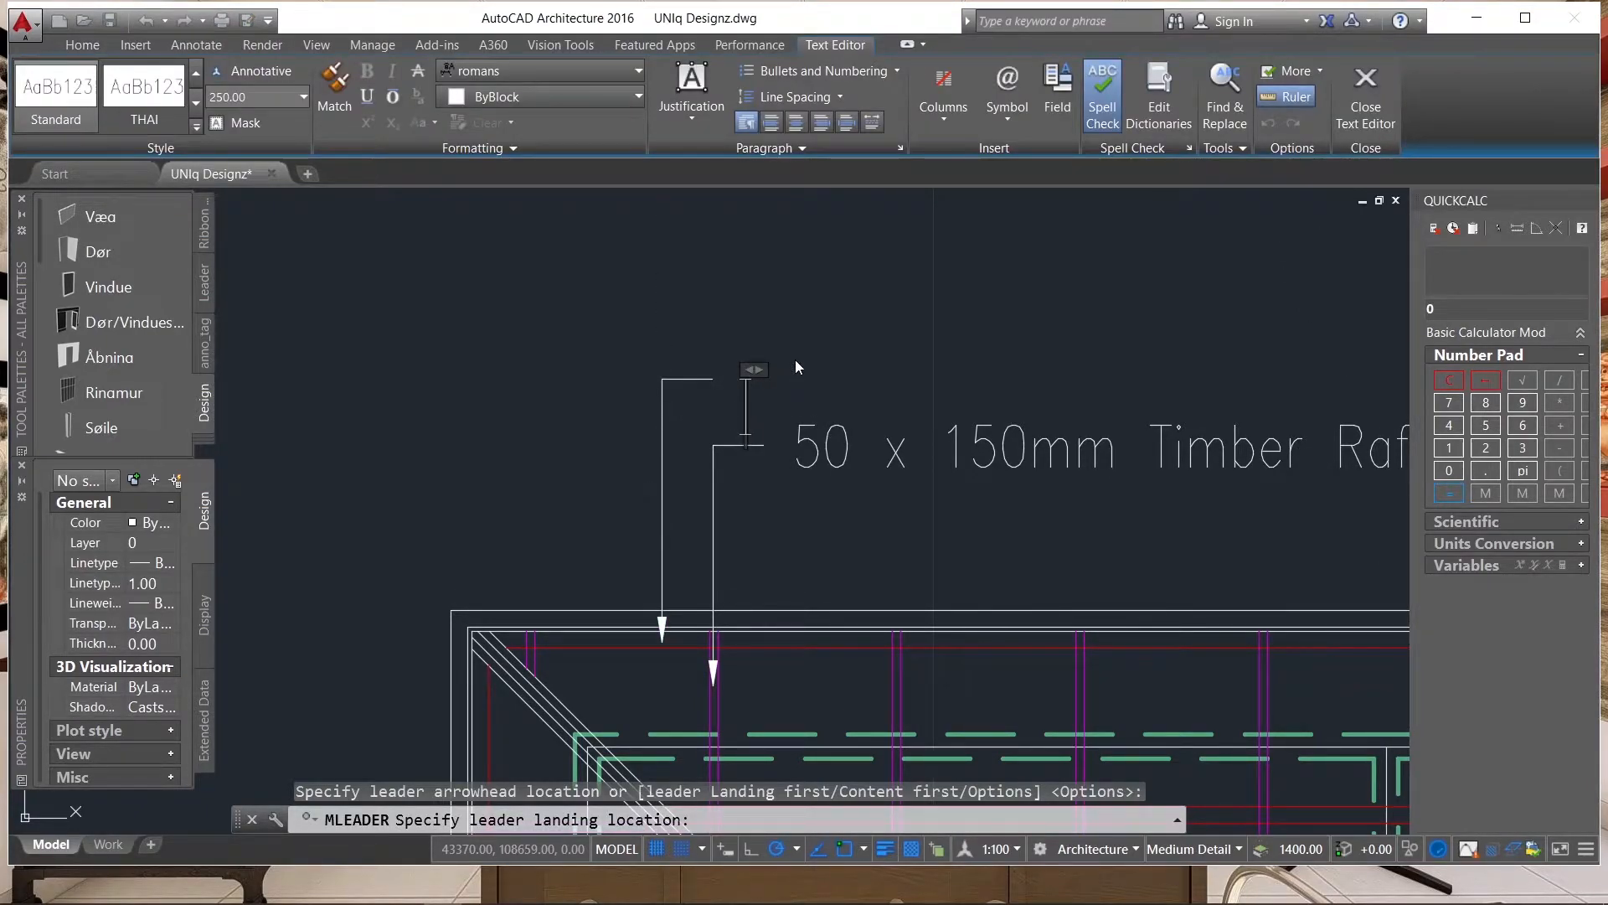
# Label the second leader "50 x 100mm Timber Purlin @ 1050mm c/c" and finish the text.
pyautogui.write('50')
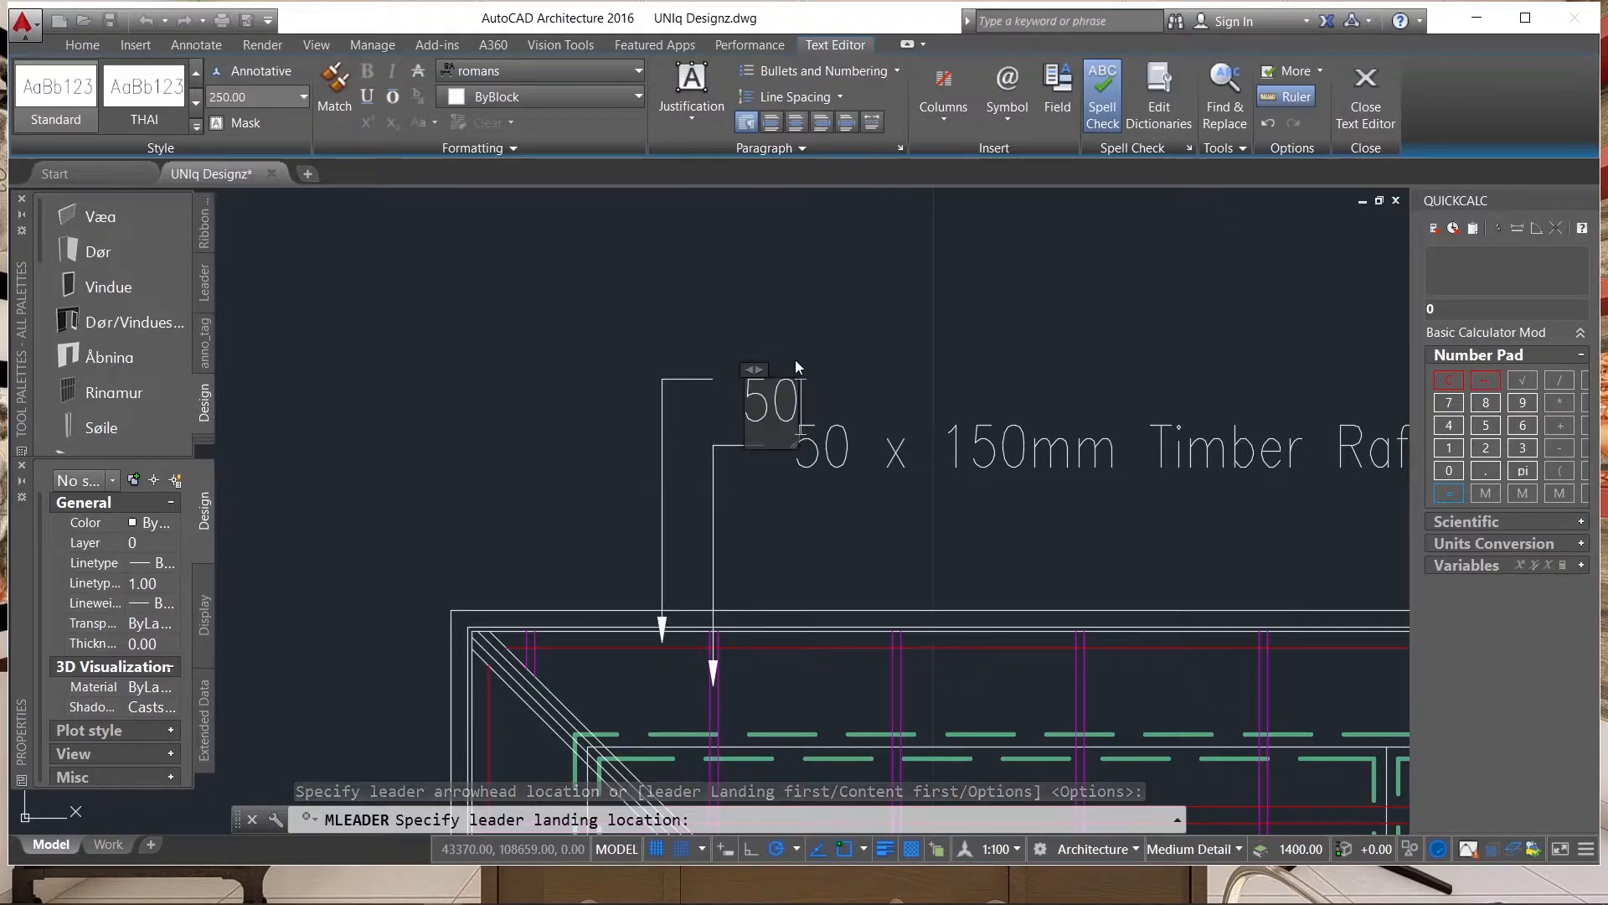
pyautogui.write(' x 100mm ')
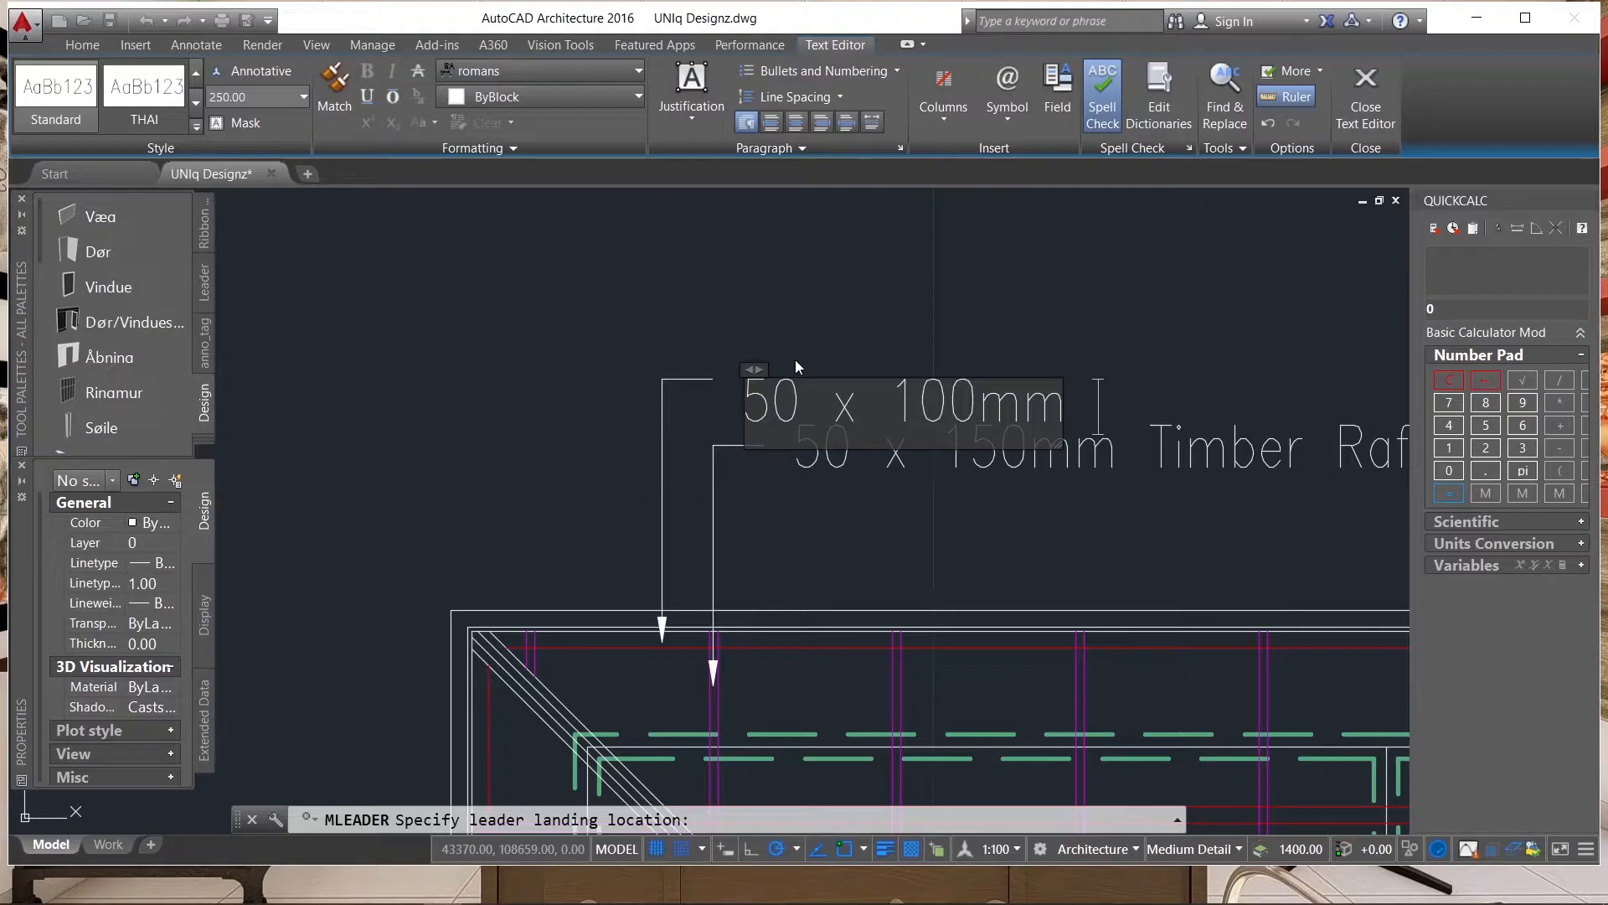
pyautogui.write('Timber ')
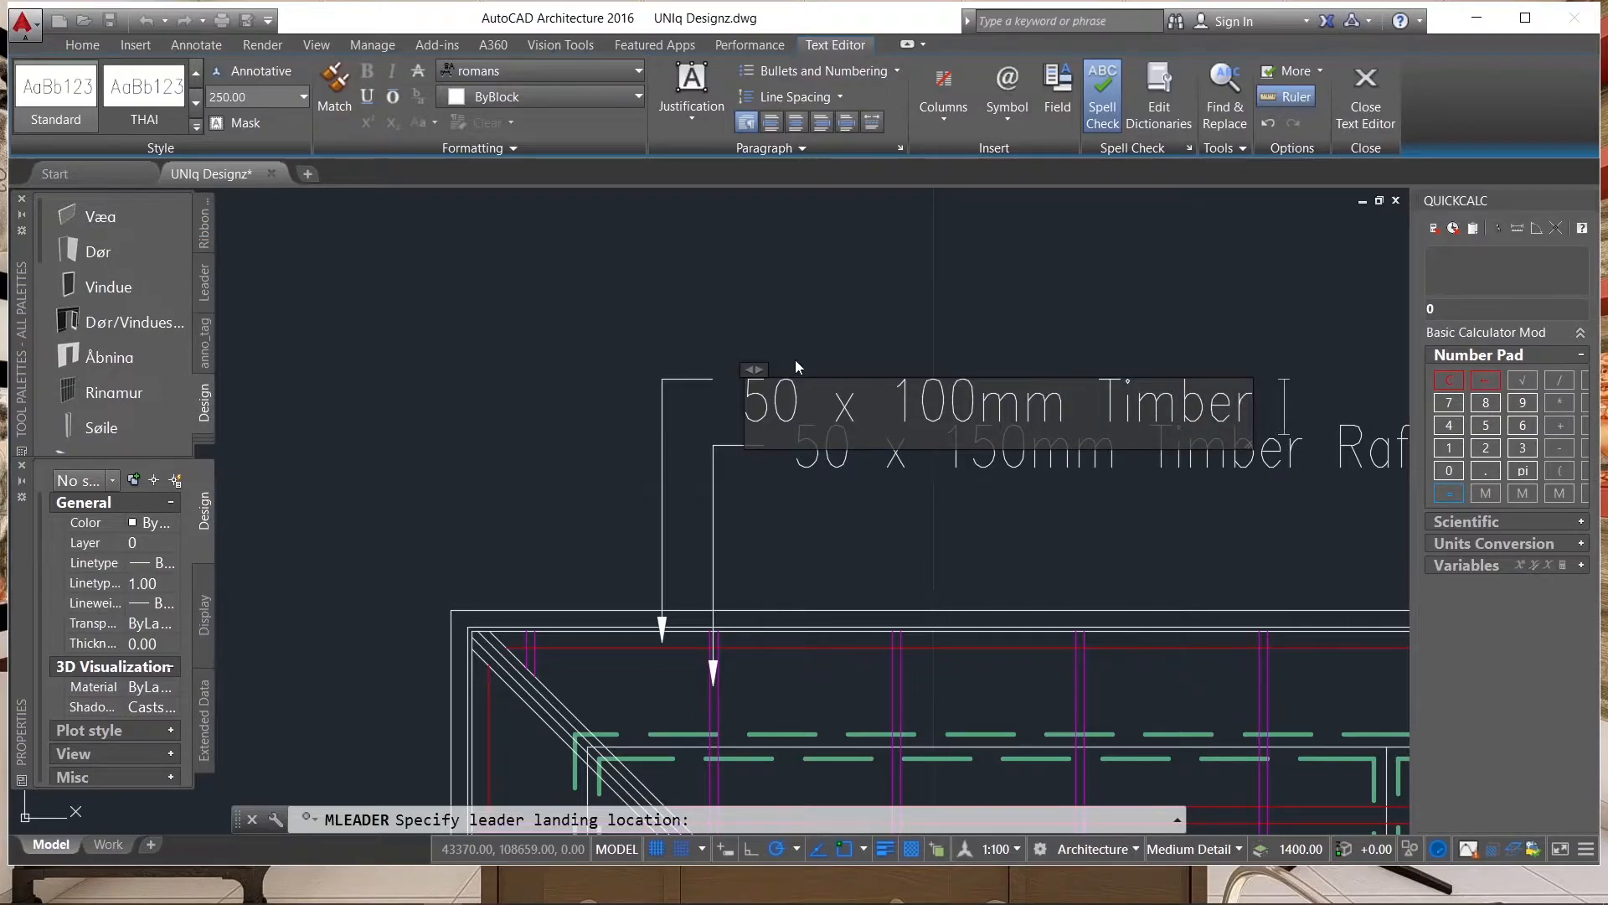
pyautogui.write('Pl')
pyautogui.write('urlin')
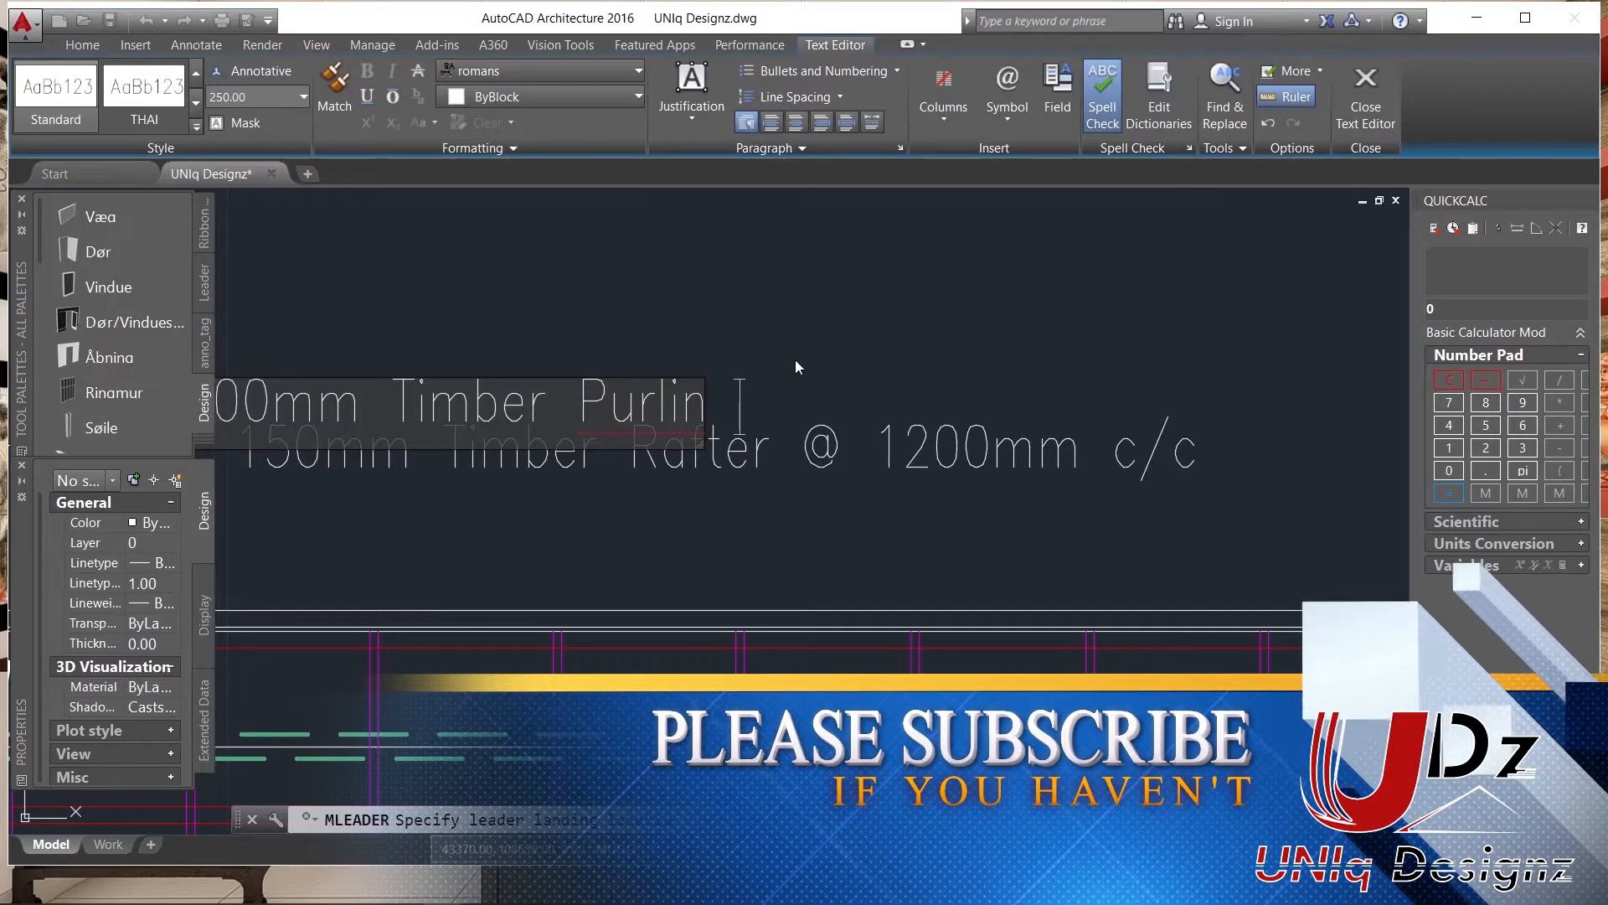
pyautogui.write(' @')
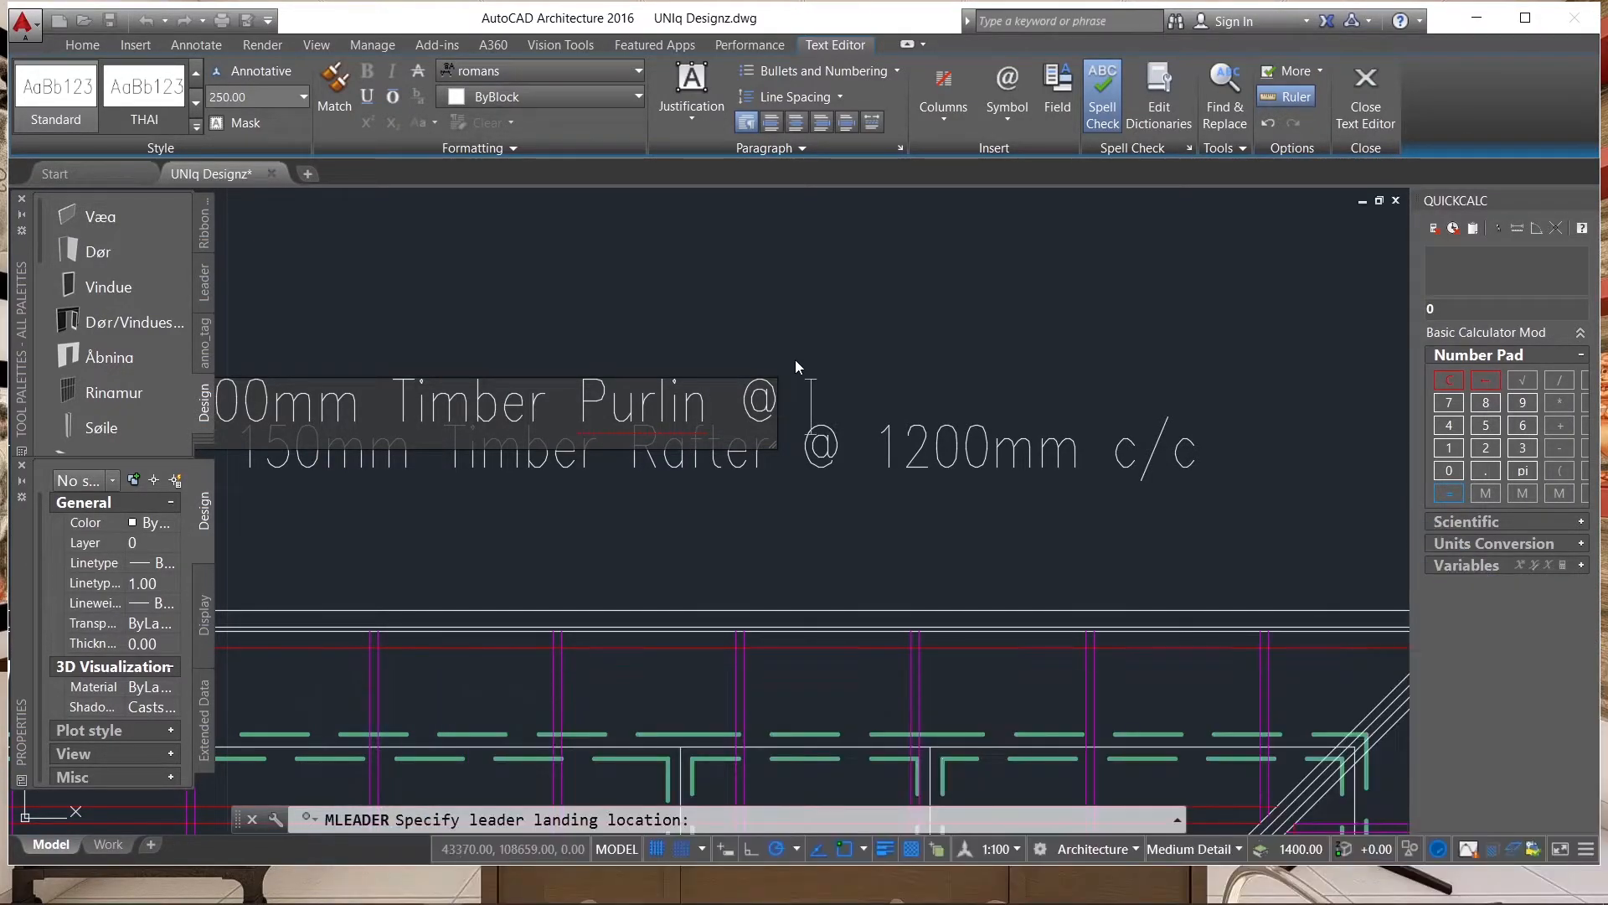
pyautogui.write(' 10')
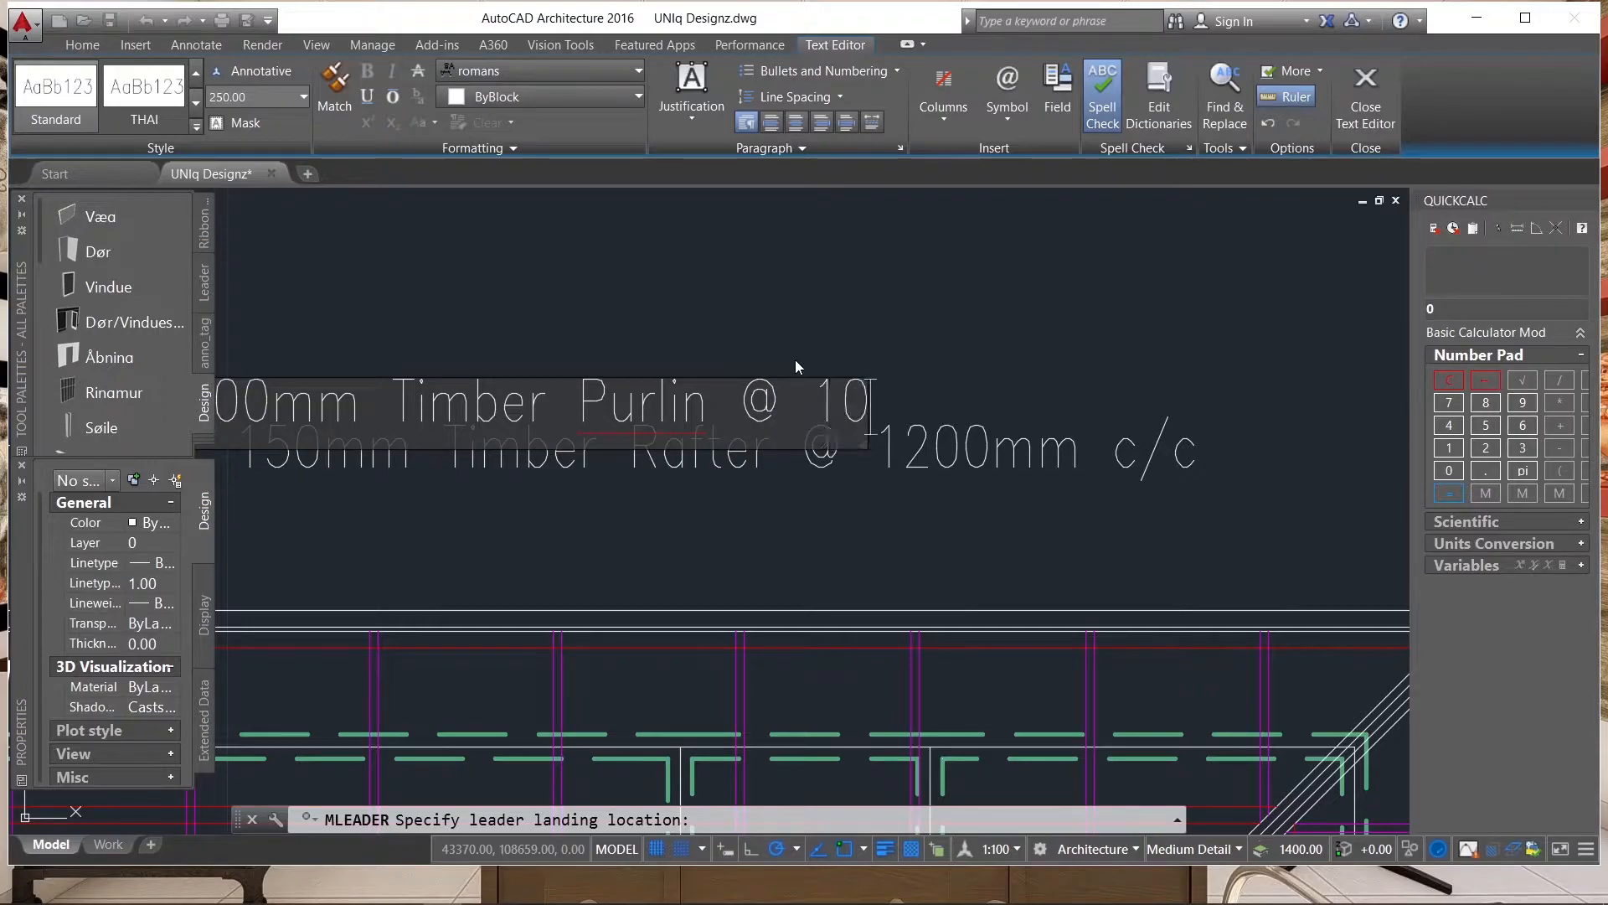
pyautogui.write('50mm c/c')
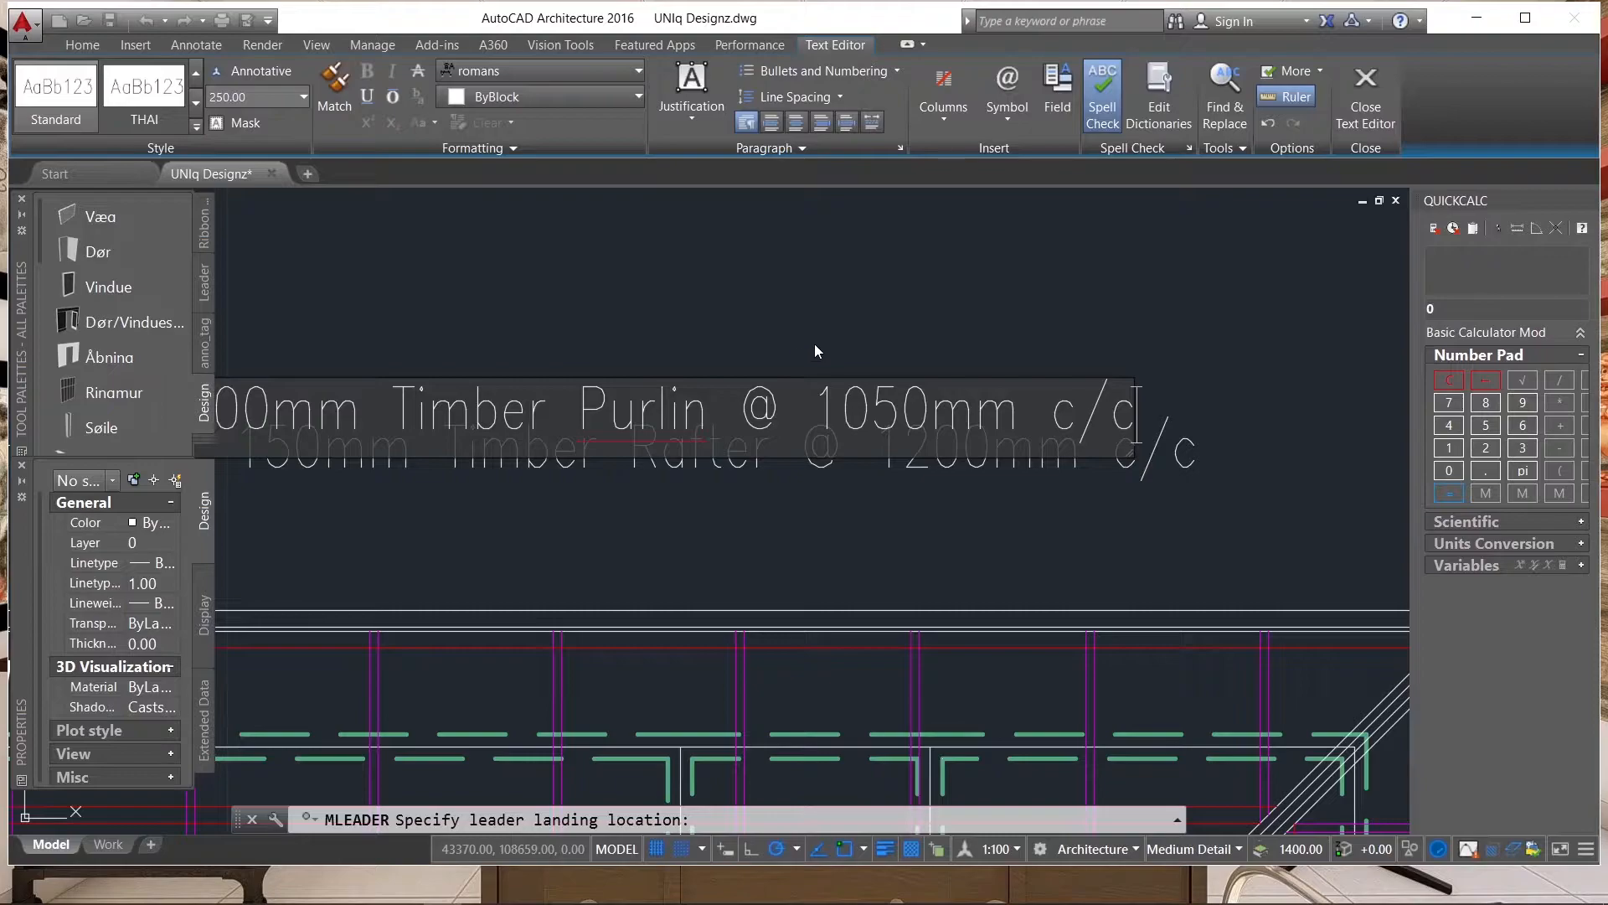
pyautogui.click(812, 345)
# Move the purlin and rafter leaders together about 3319 mm horizontally to the right along the upper eave.
pyautogui.scroll(-5, 1036, 468)
pyautogui.click(795, 469)
pyautogui.click(590, 391)
pyautogui.write('m')
pyautogui.press('Return')
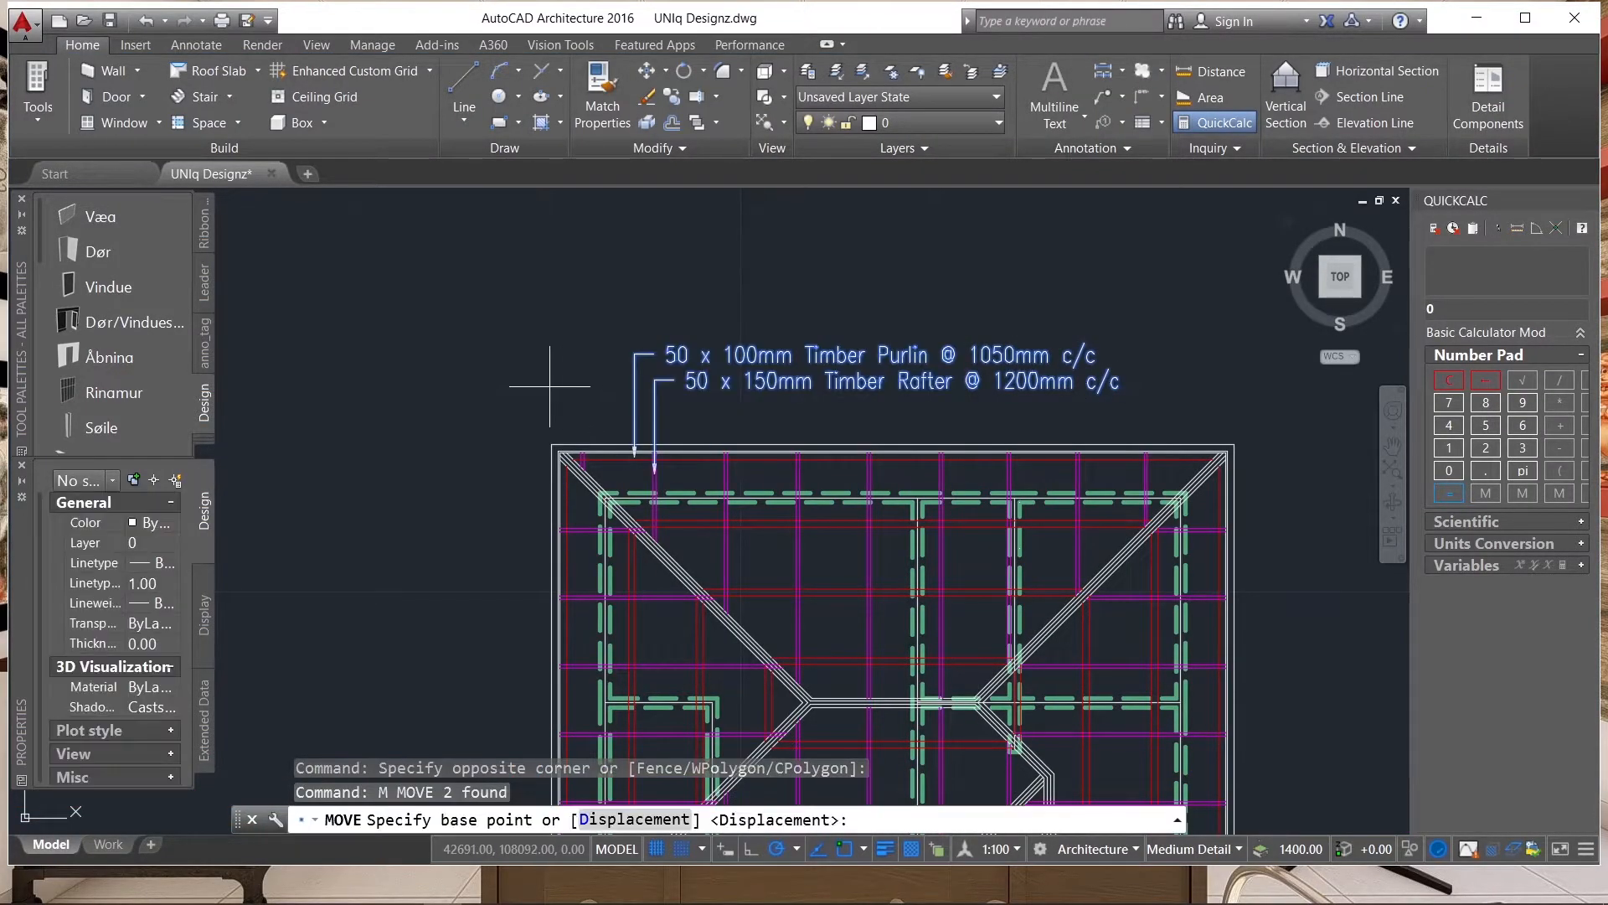
pyautogui.scroll(3, 539, 377)
pyautogui.click(536, 386)
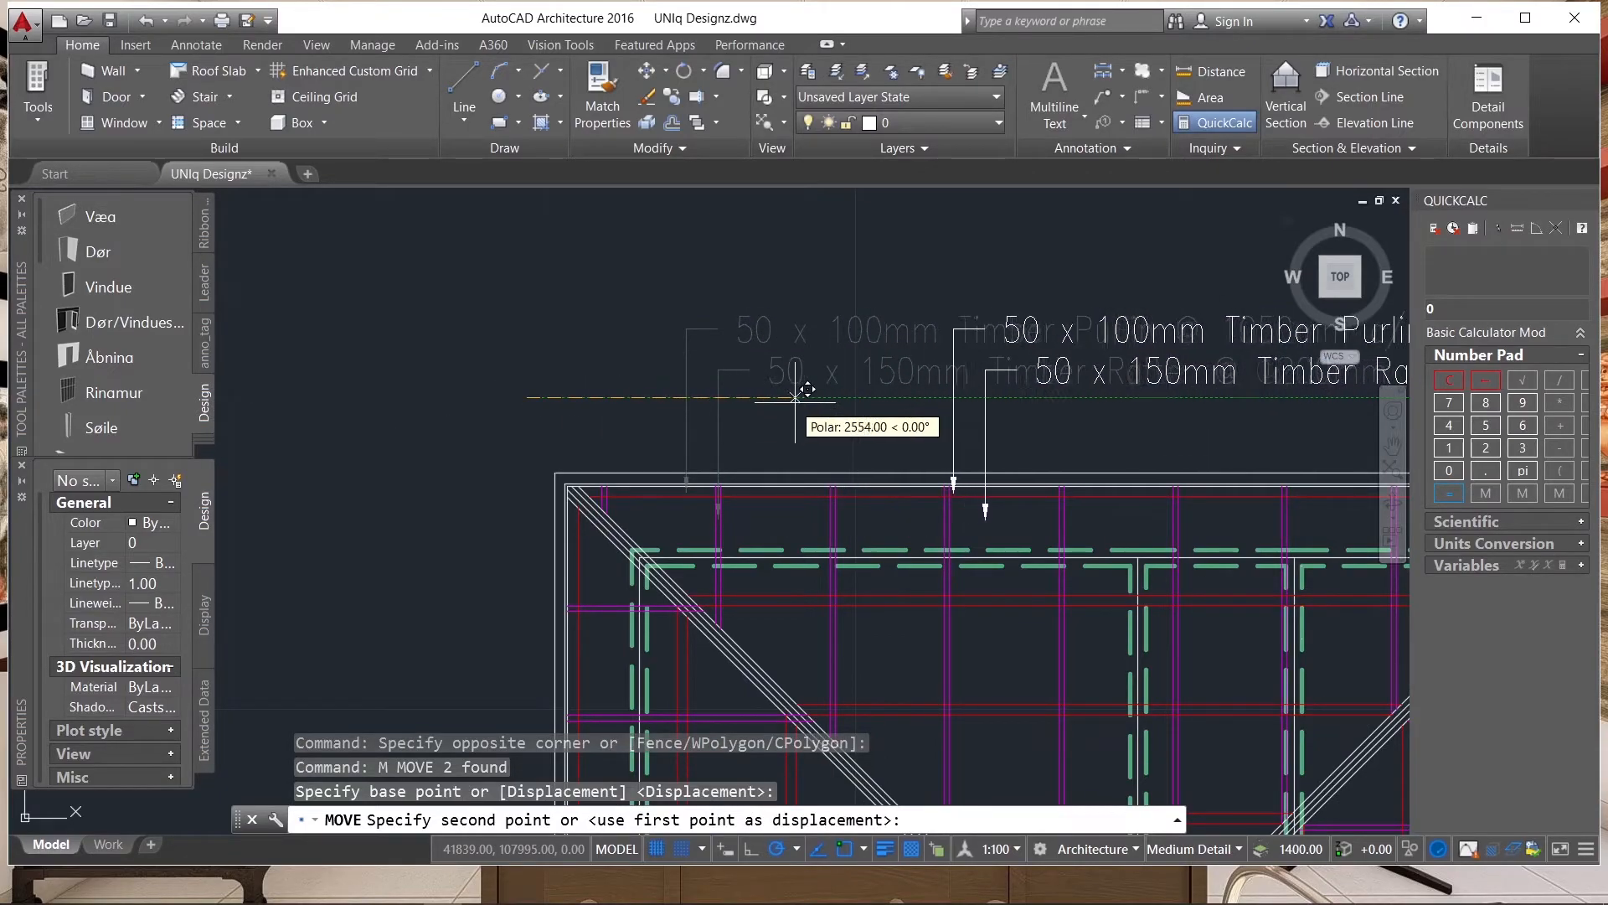
pyautogui.click(874, 397)
pyautogui.scroll(-2, 726, 426)
pyautogui.scroll(-1, 727, 425)
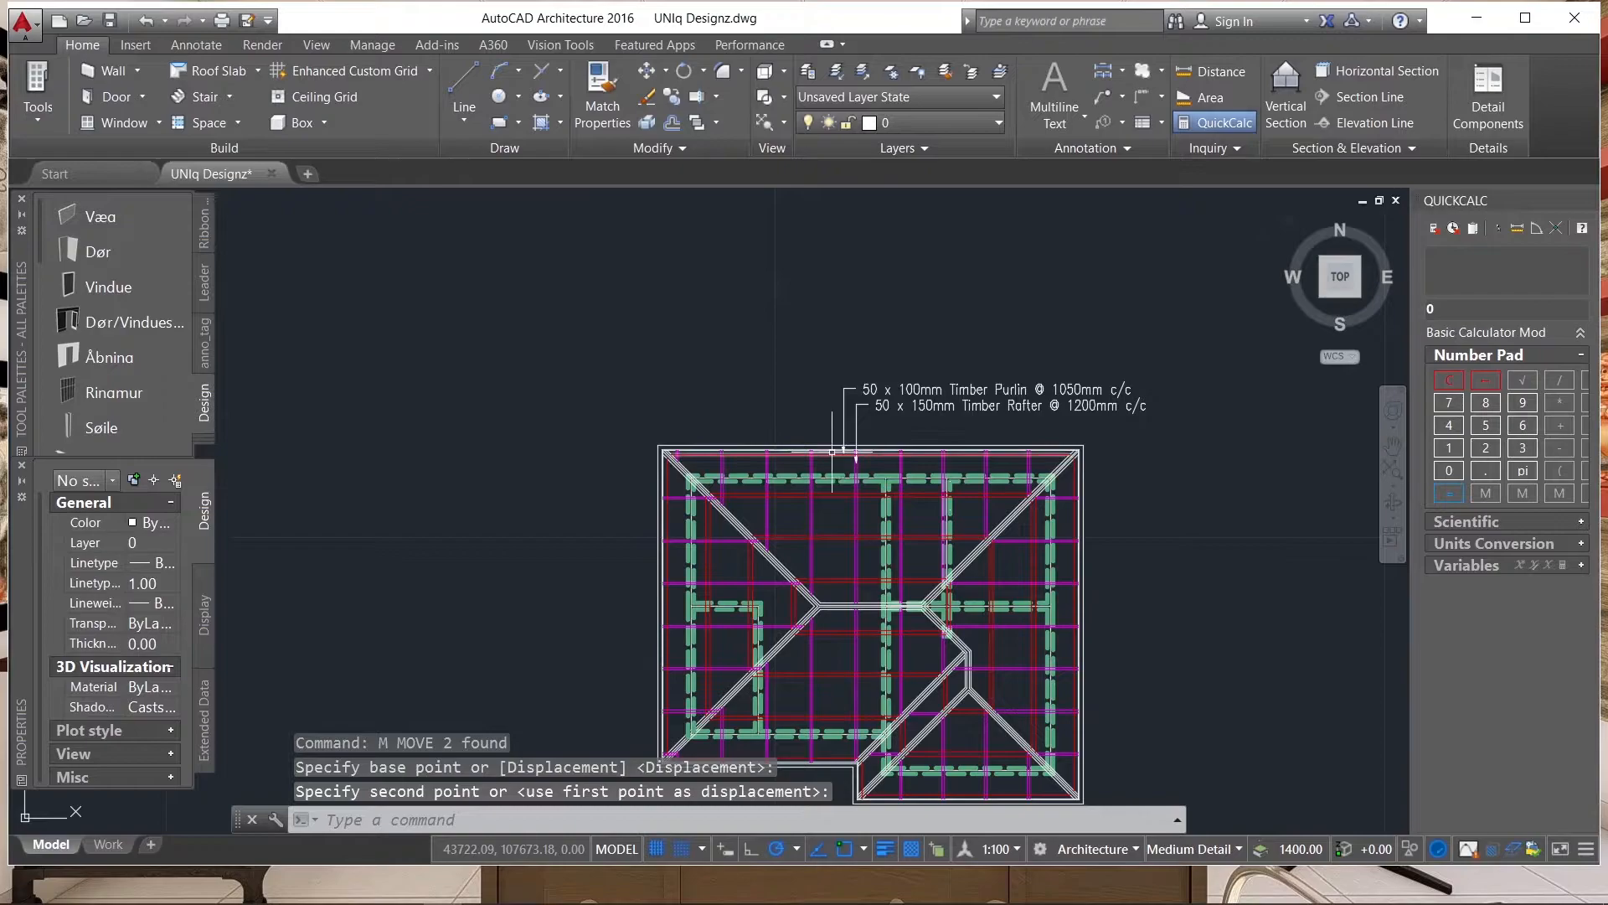
pyautogui.scroll(3, 760, 521)
pyautogui.scroll(-3, 760, 521)
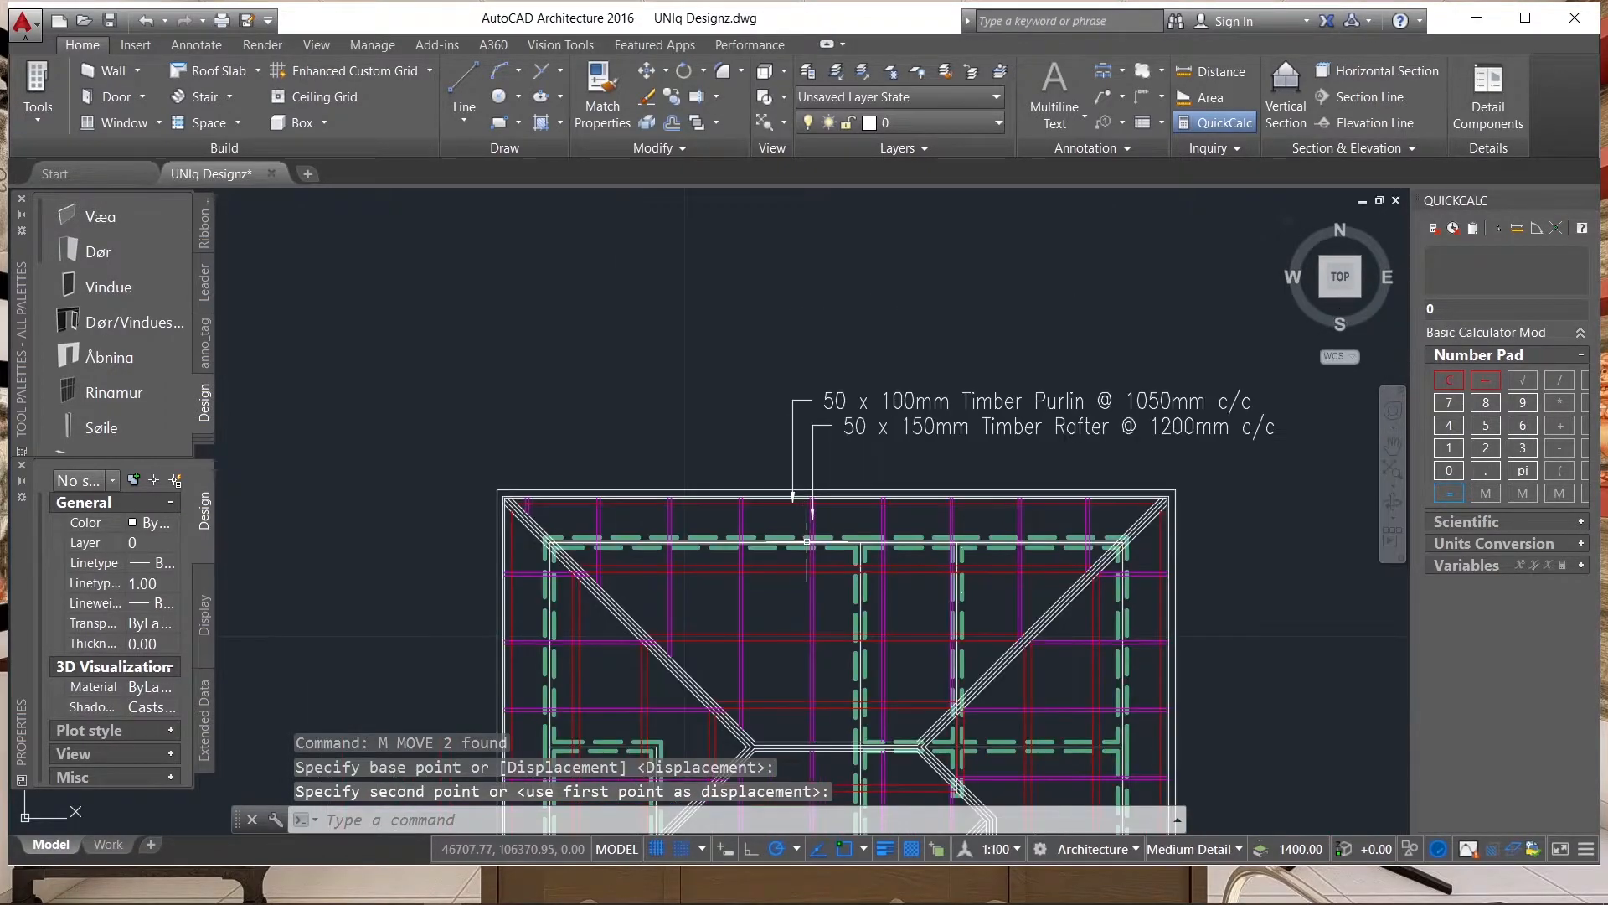
pyautogui.click(1096, 101)
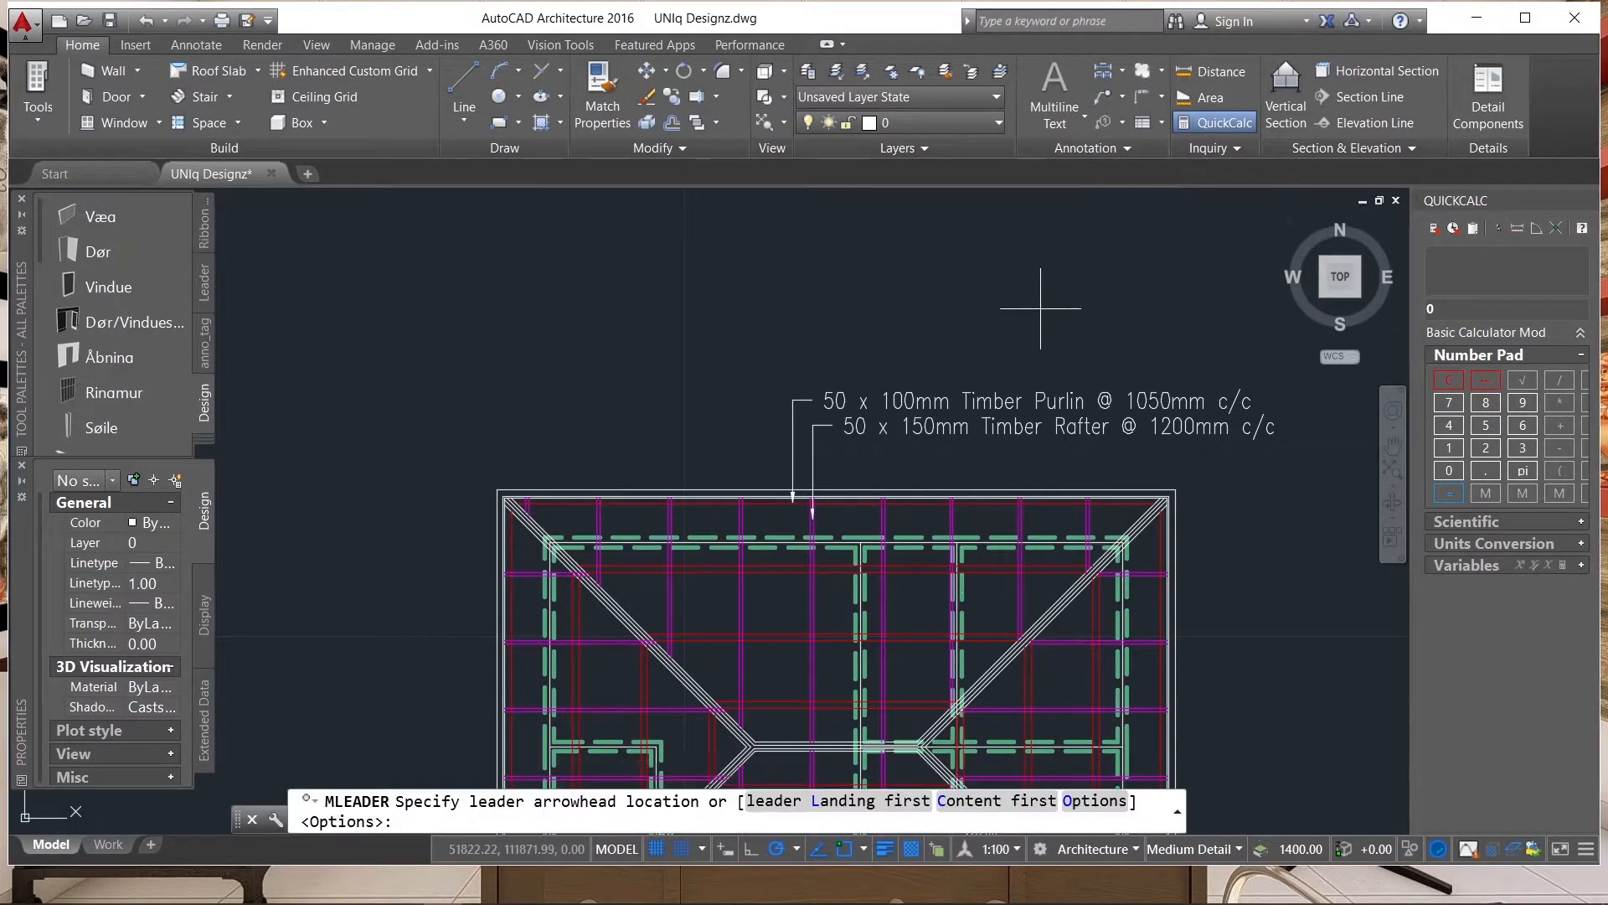
pyautogui.scroll(2, 754, 539)
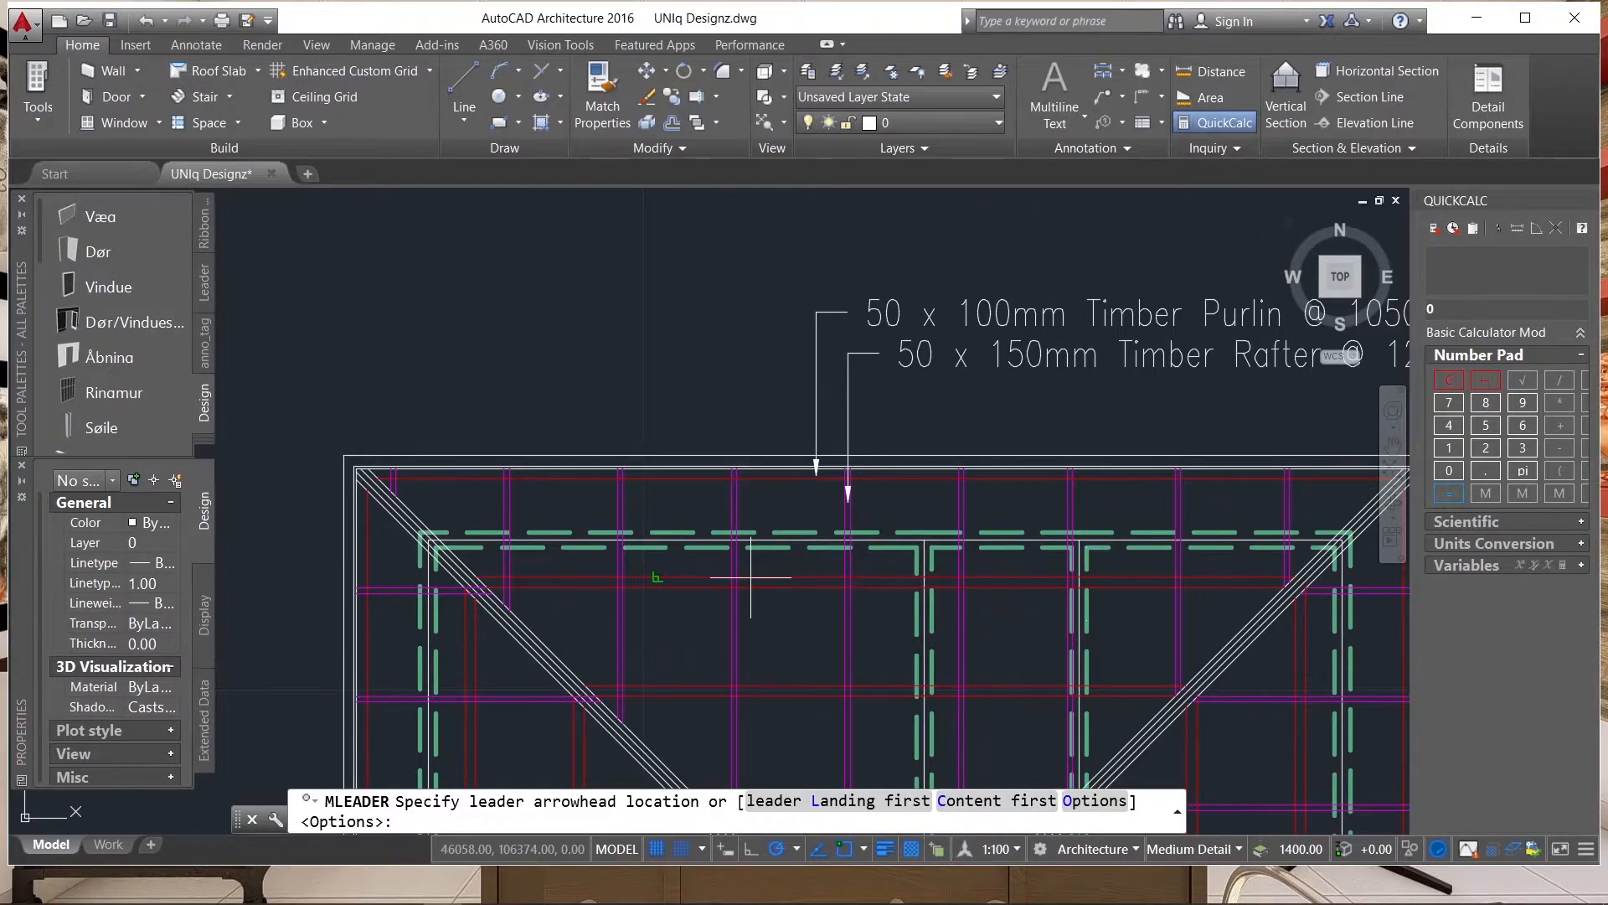
pyautogui.scroll(4, 754, 570)
pyautogui.scroll(-4, 817, 649)
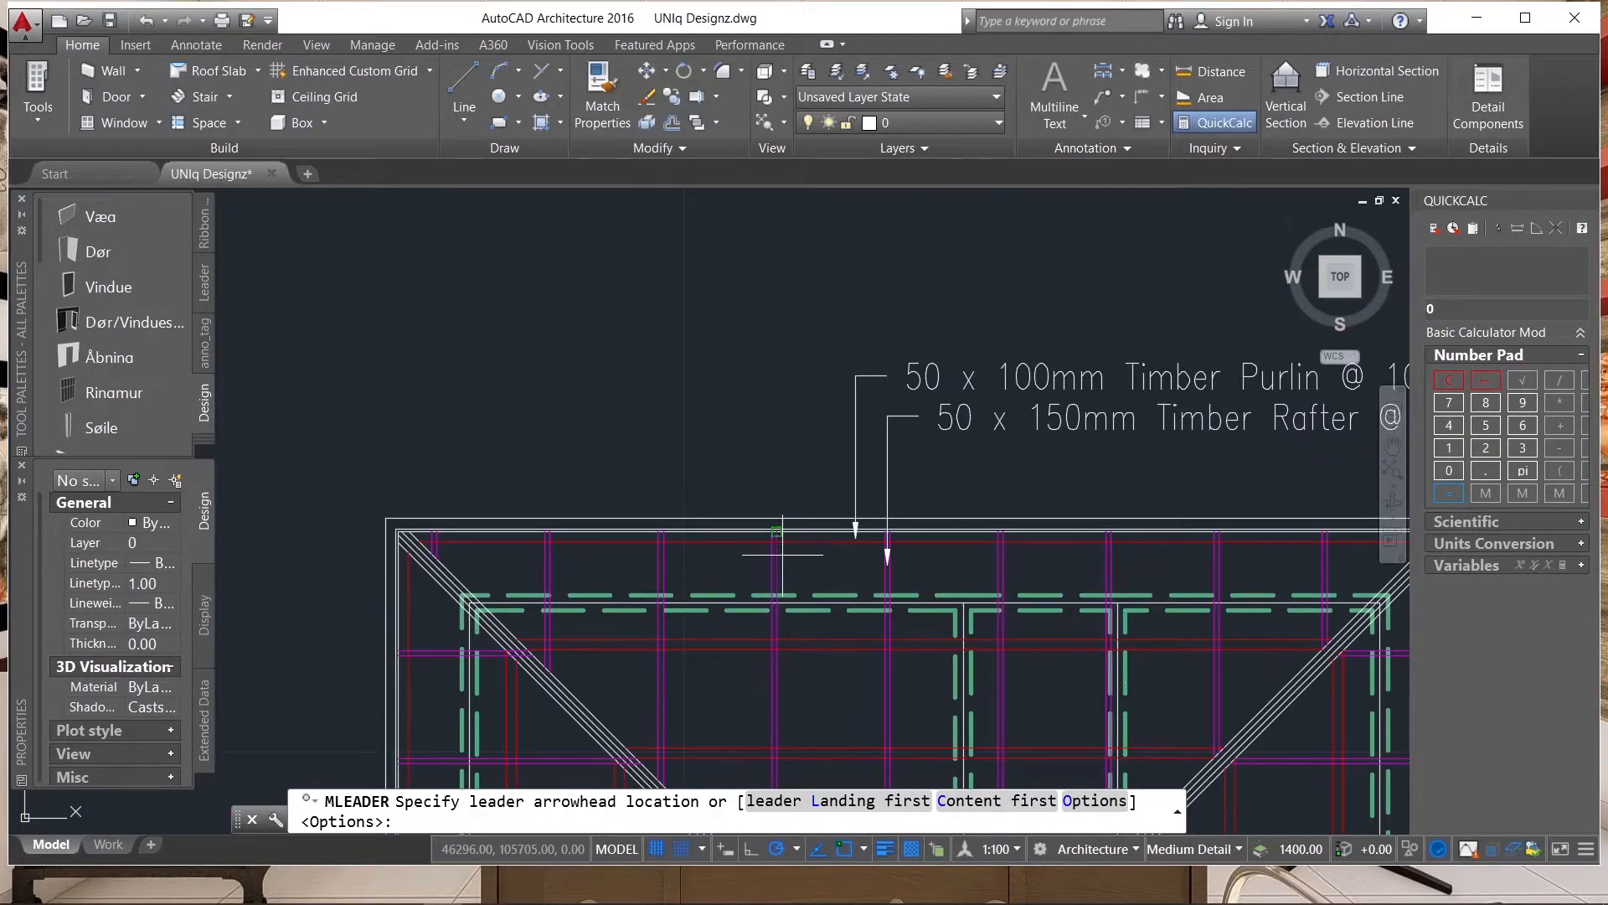
pyautogui.scroll(6, 806, 532)
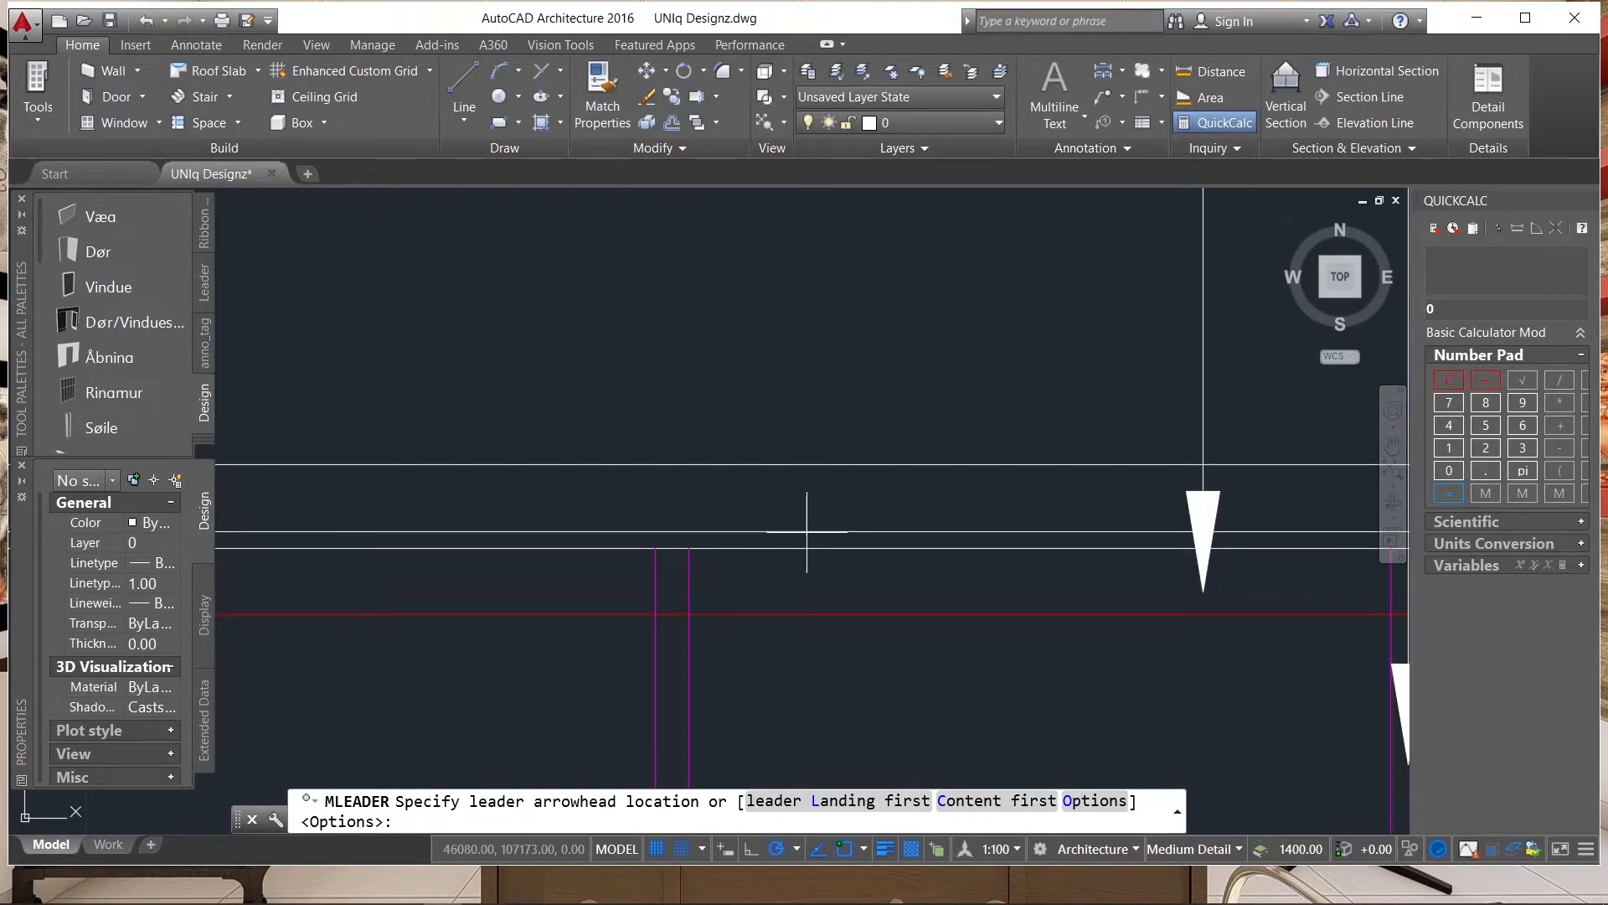
pyautogui.click(811, 538)
pyautogui.scroll(-5, 851, 563)
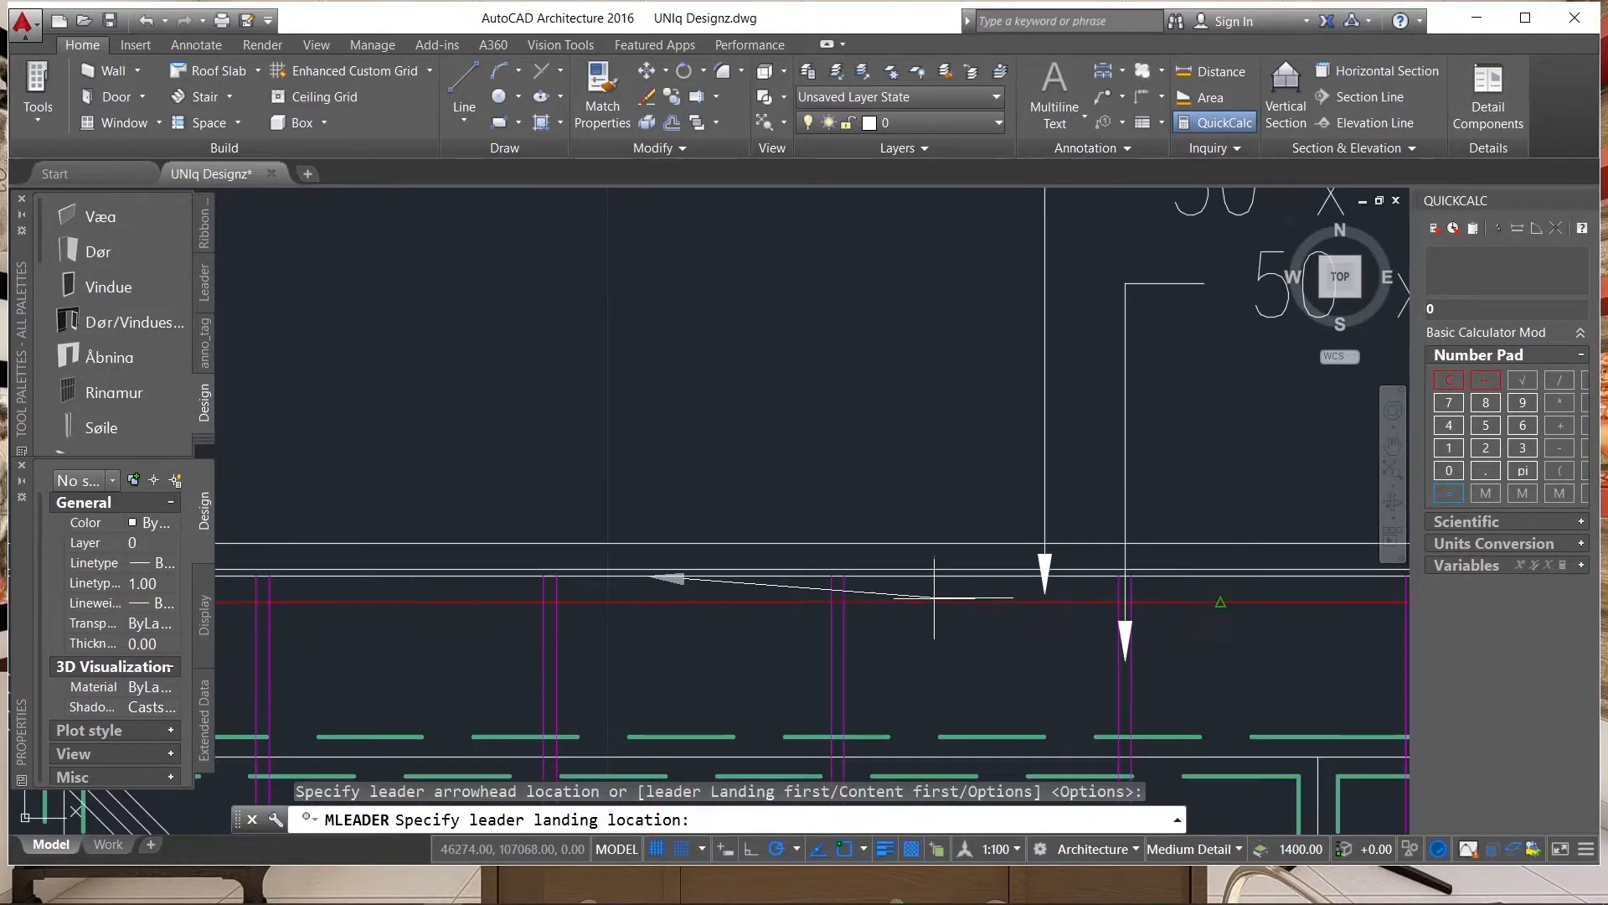
pyautogui.scroll(3, 754, 521)
pyautogui.press('Escape')
pyautogui.scroll(4, 888, 553)
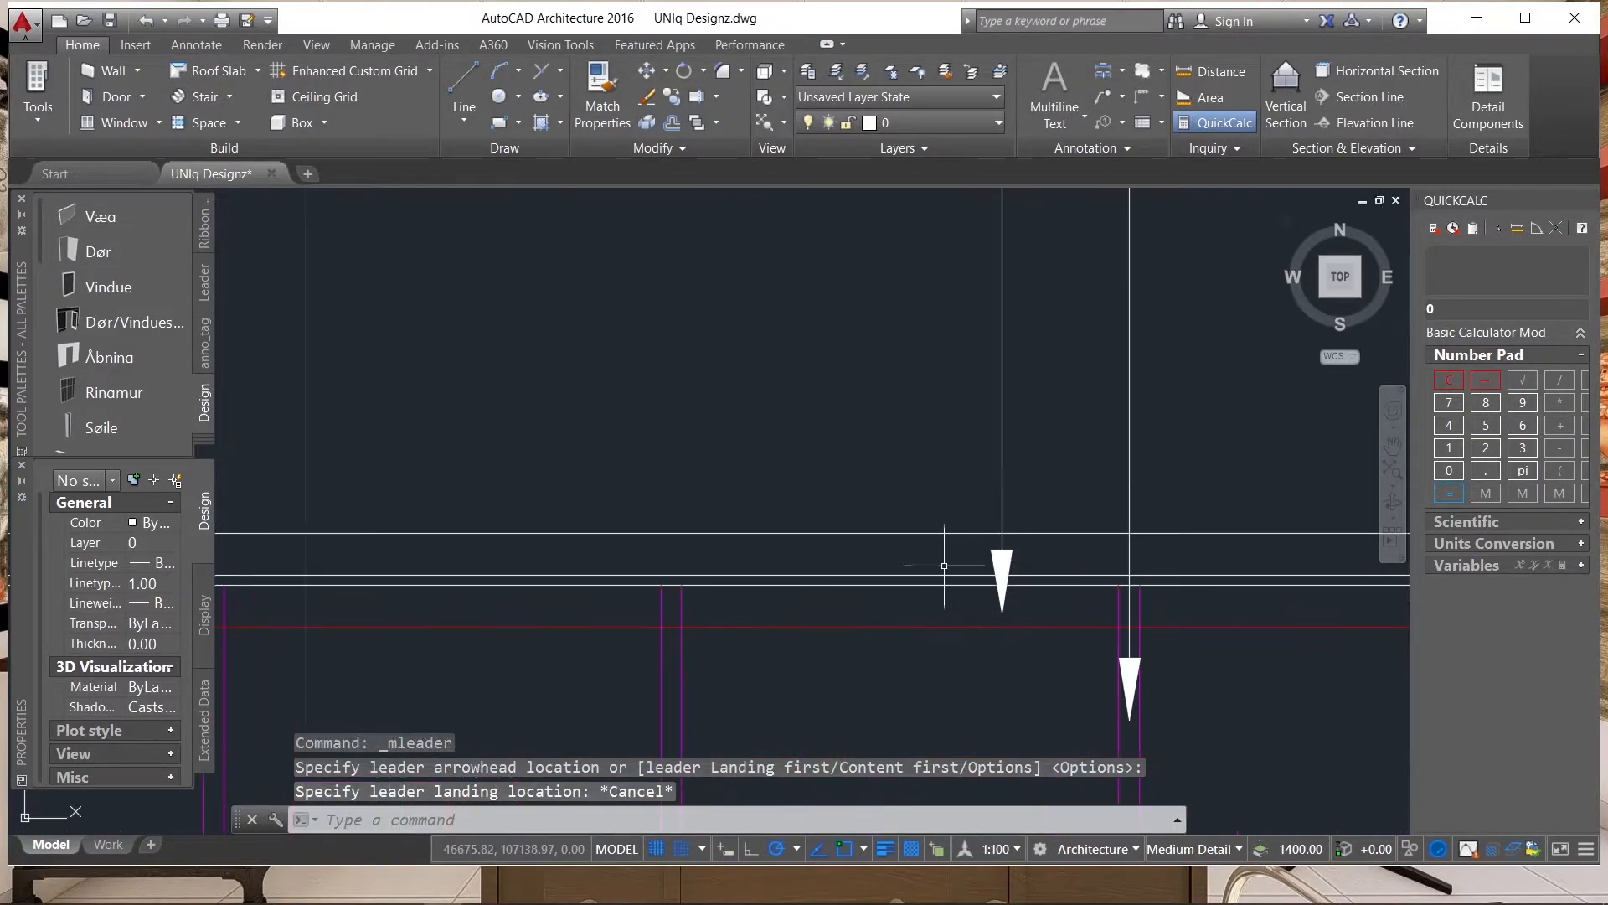
# Place a third multileader at the upper eave's fascia lines, just left of the purlin leader, with its landing about 1800 mm straight above.
pyautogui.press('Return')
pyautogui.click(915, 574)
pyautogui.scroll(-4, 916, 548)
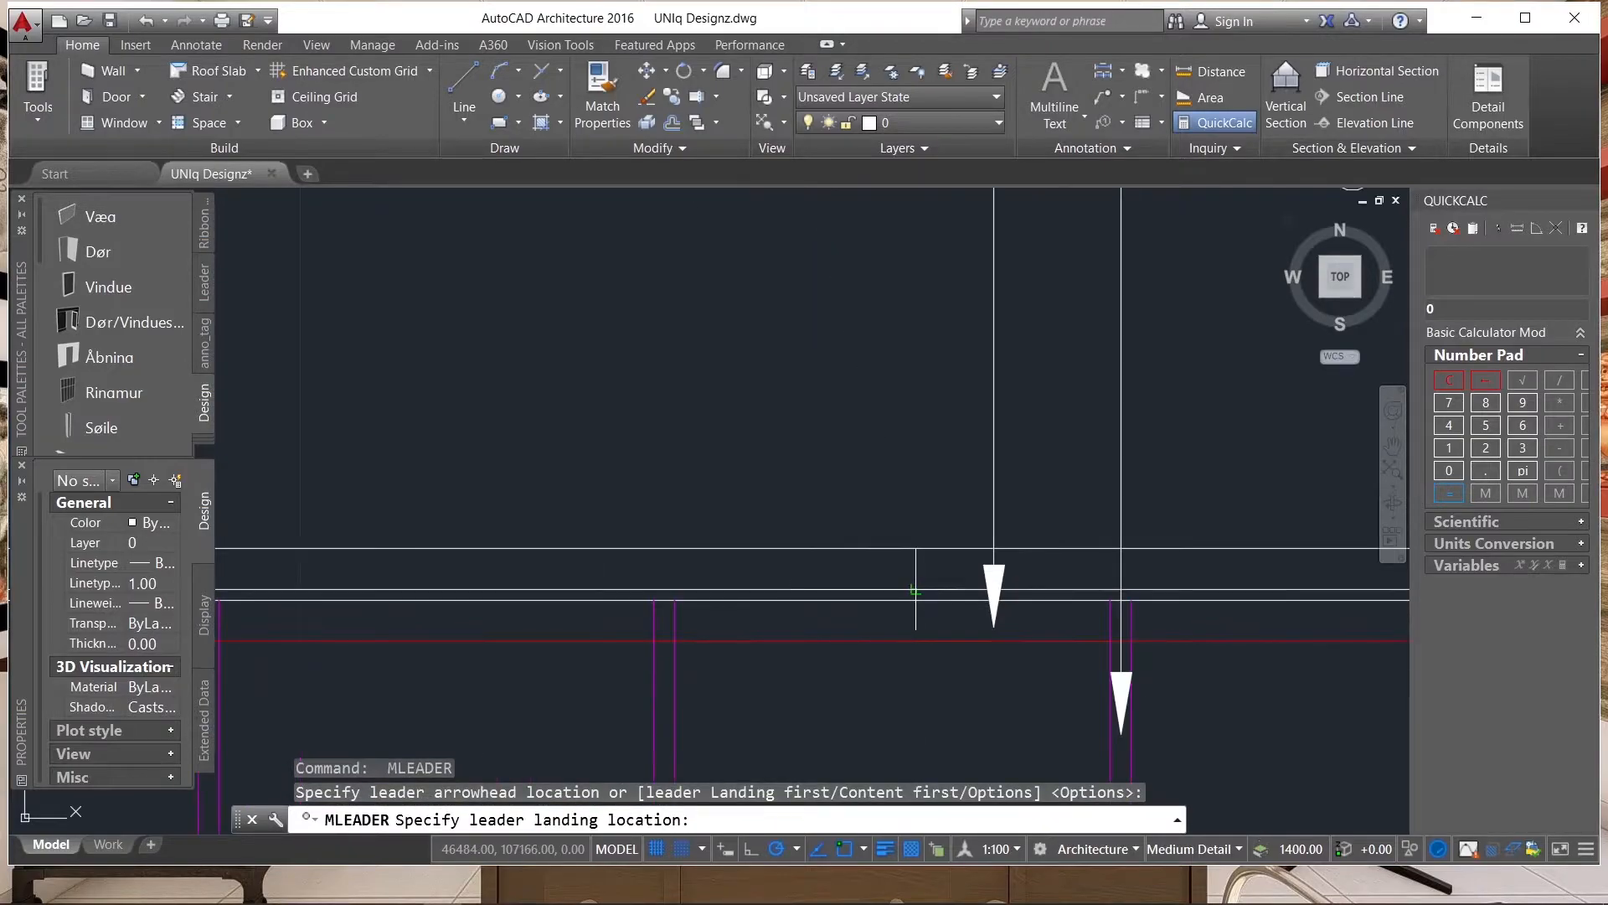
pyautogui.scroll(3, 927, 362)
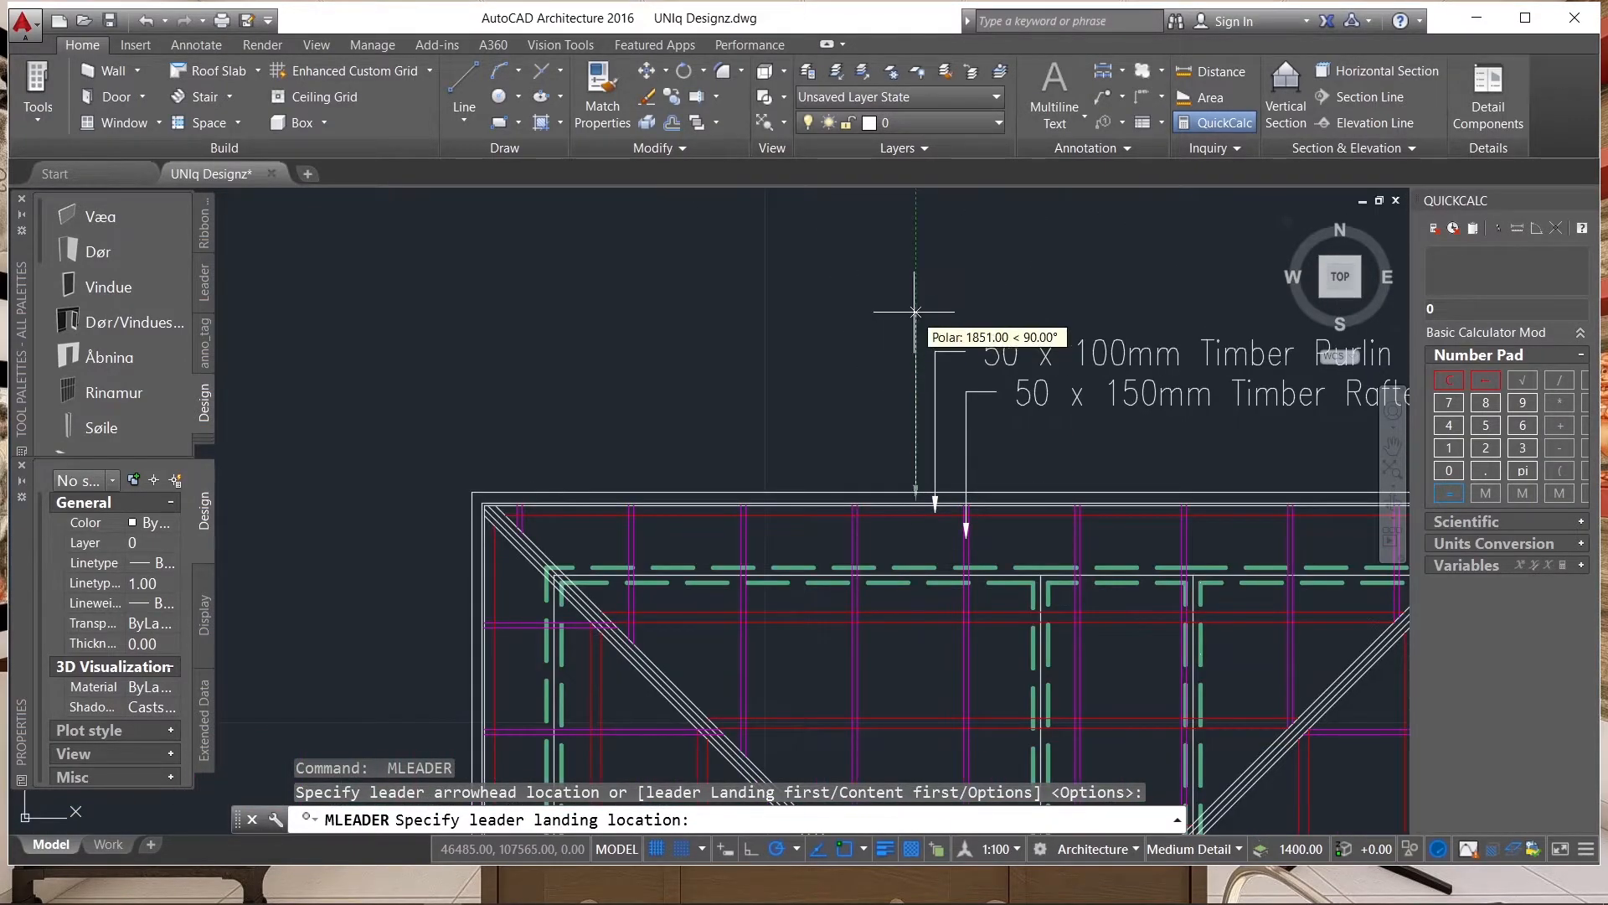
pyautogui.scroll(2, 926, 323)
pyautogui.click(911, 318)
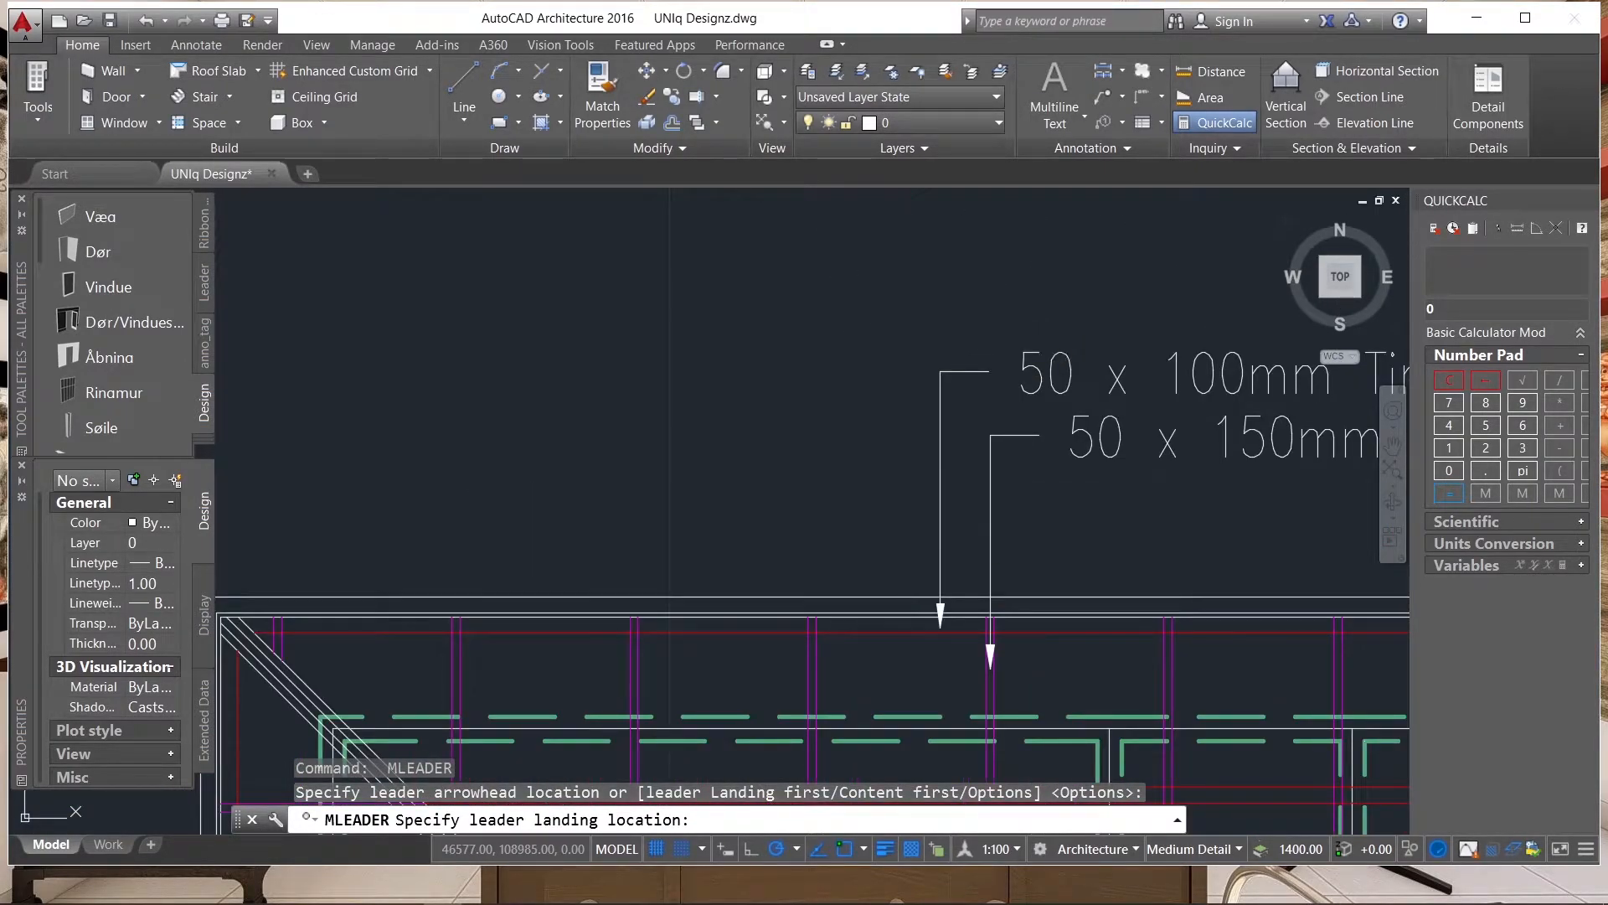
pyautogui.scroll(-4, 881, 631)
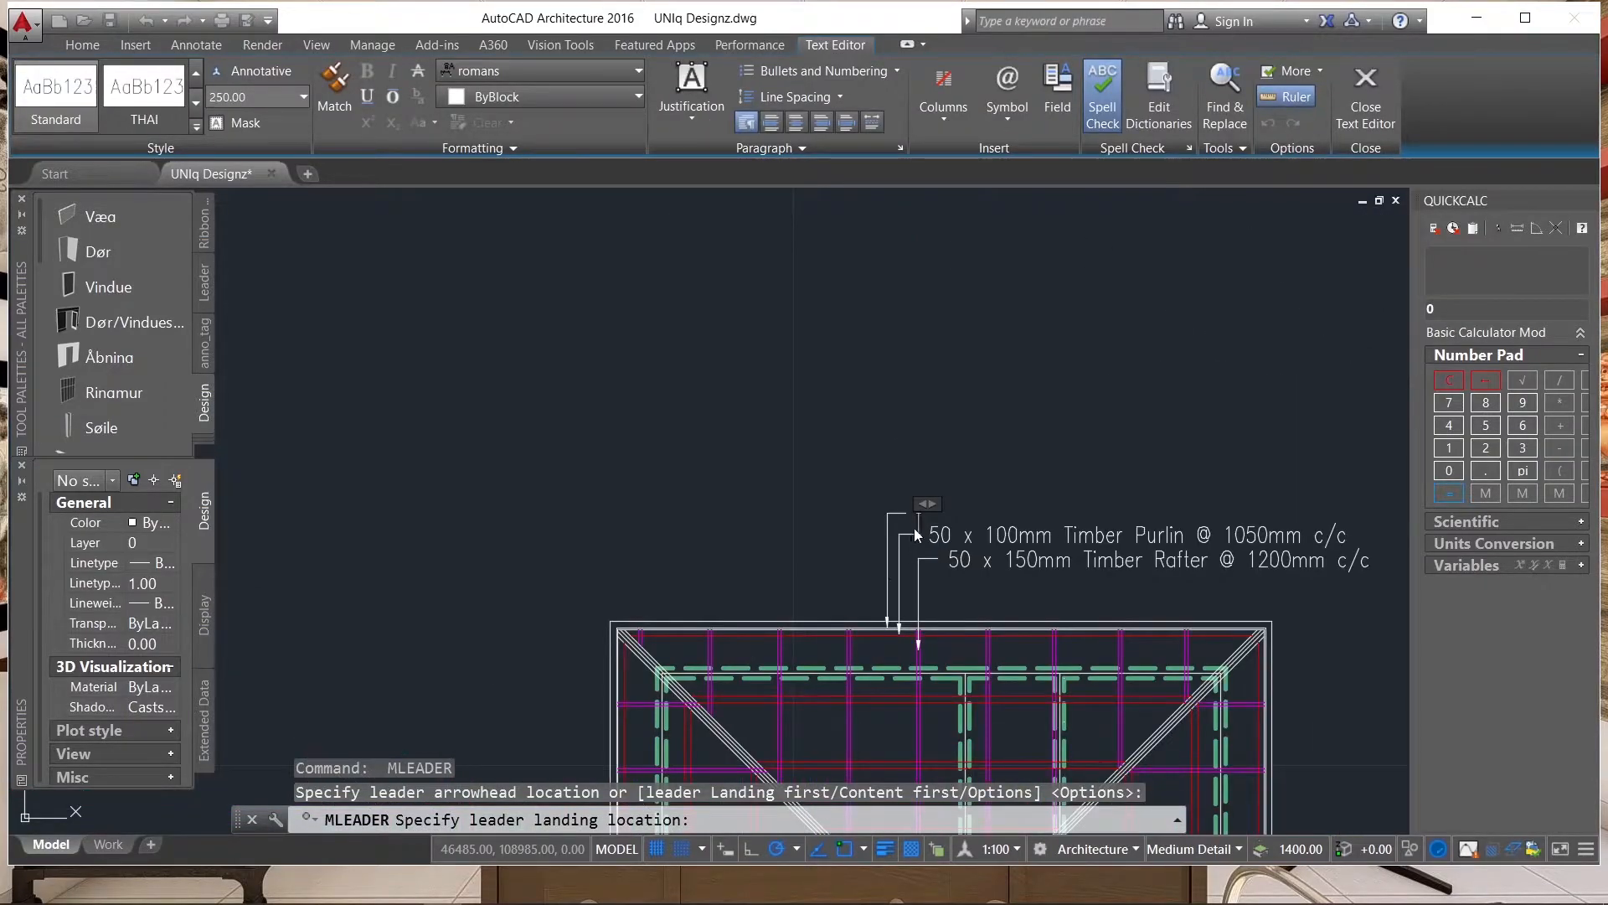
pyautogui.scroll(2, 918, 530)
# Label the third leader "25 x 300mm Timber Fascia Board" and finish the text.
pyautogui.write('2')
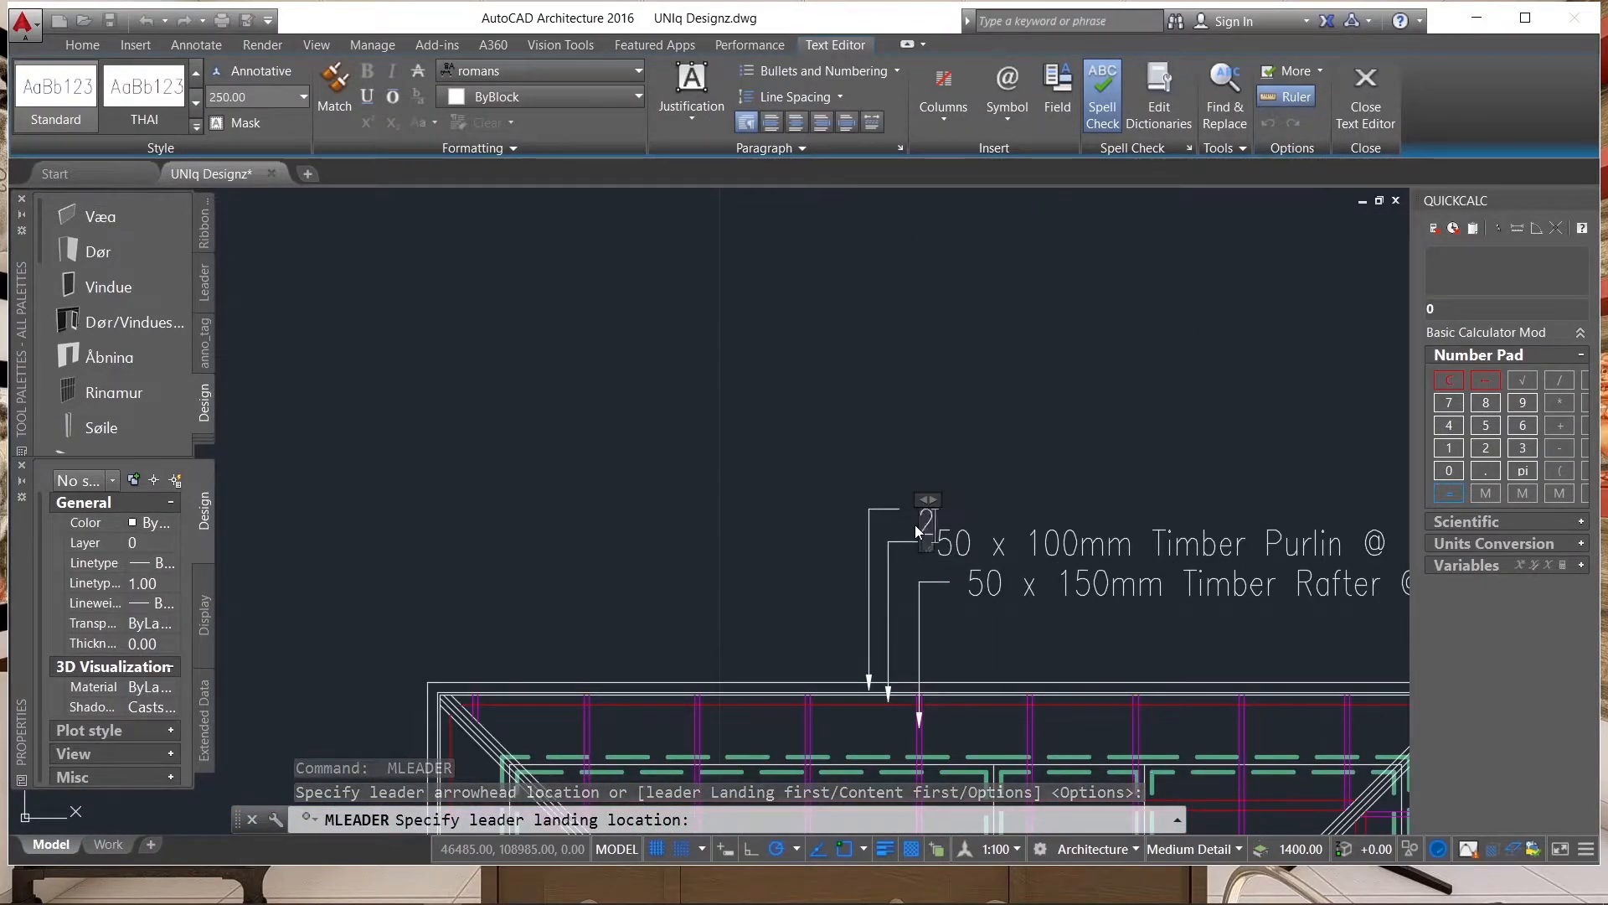
pyautogui.write('5 x ')
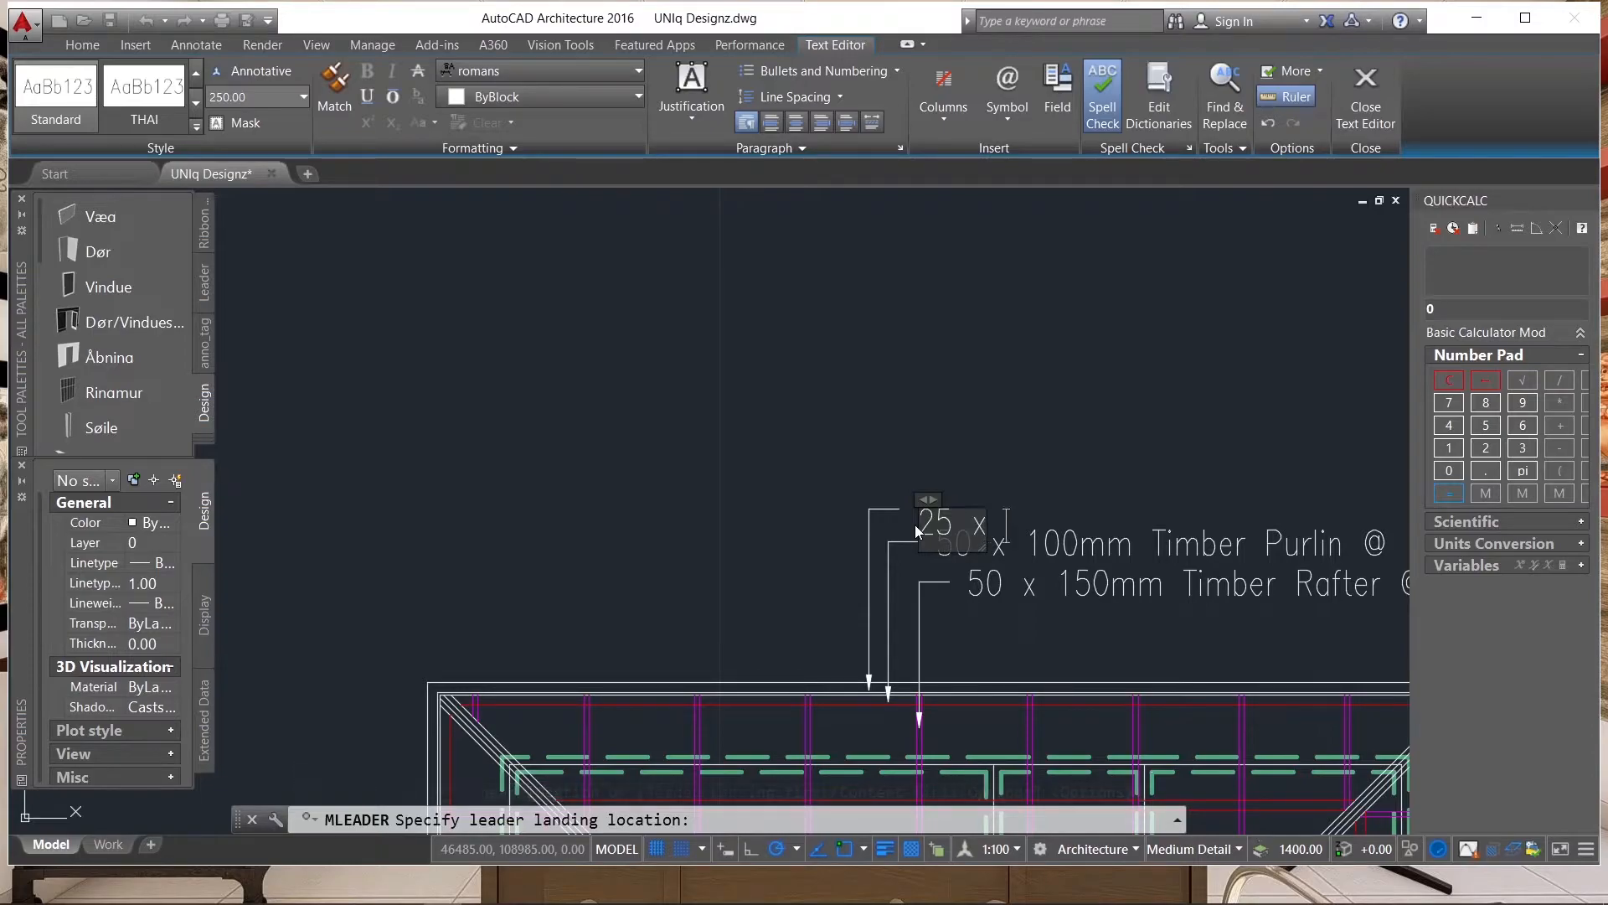
pyautogui.write('300m')
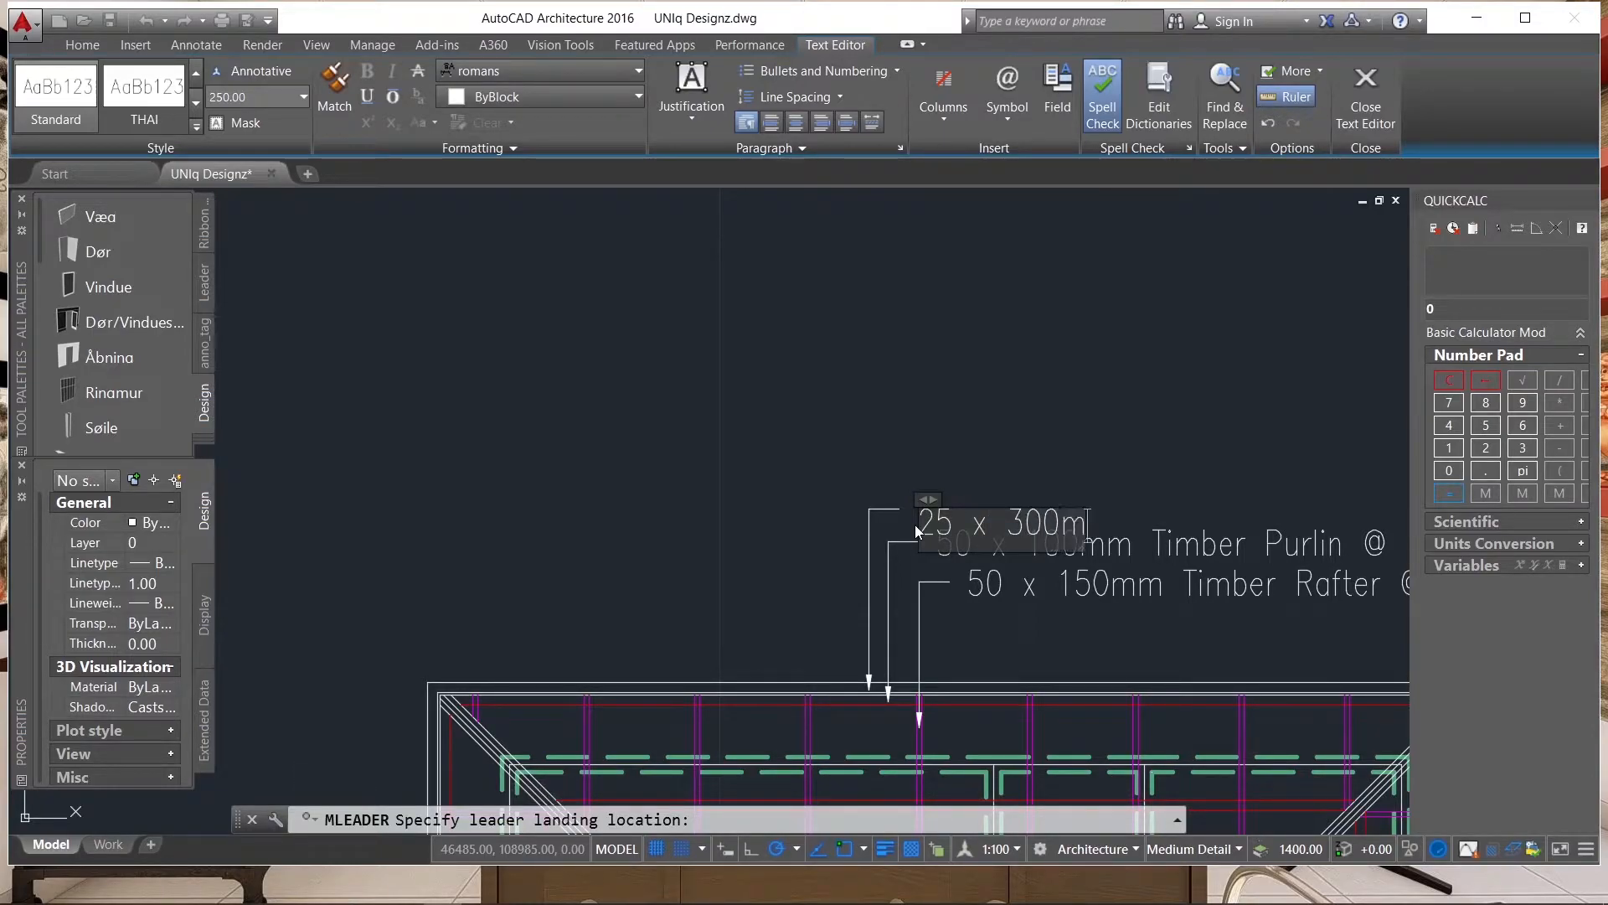
pyautogui.write('m T')
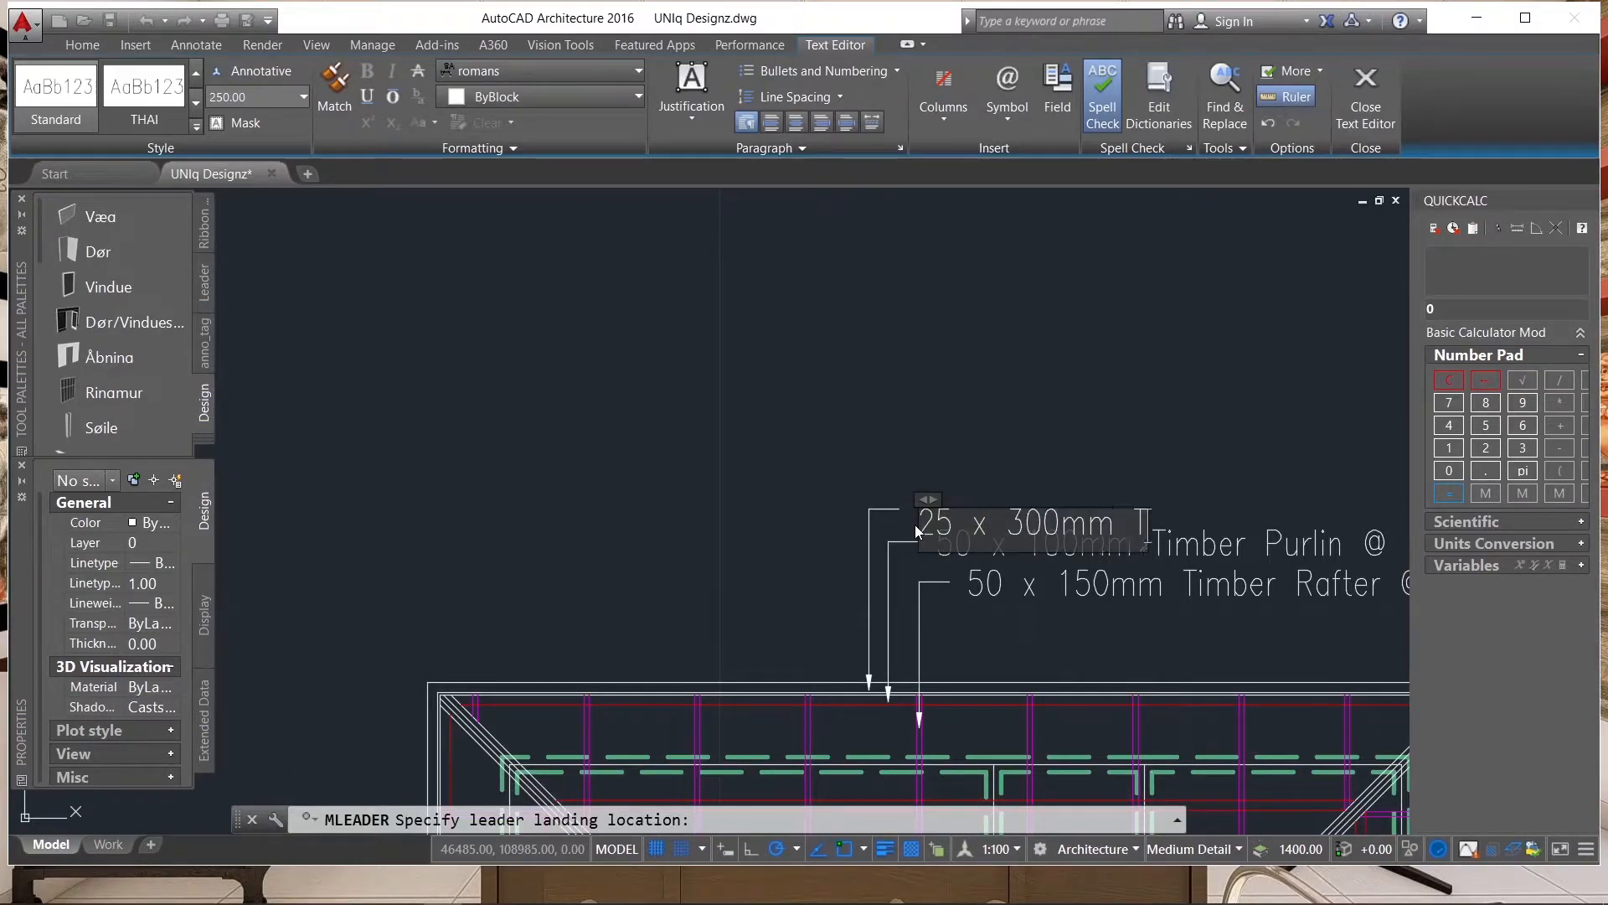
pyautogui.write('imber')
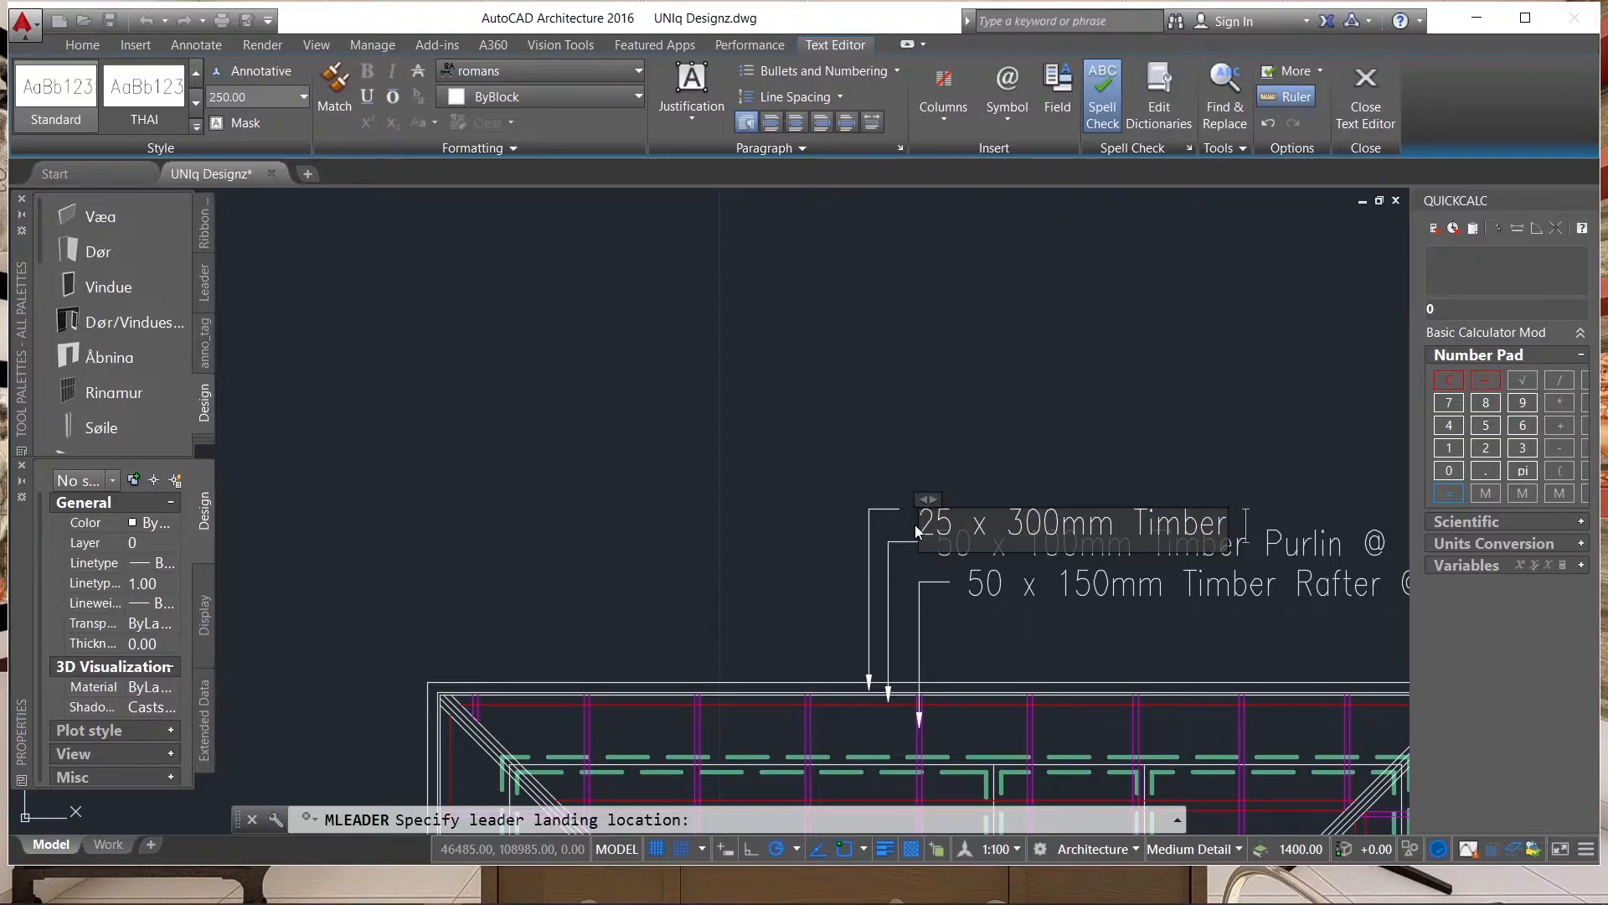
pyautogui.write(' Fascia')
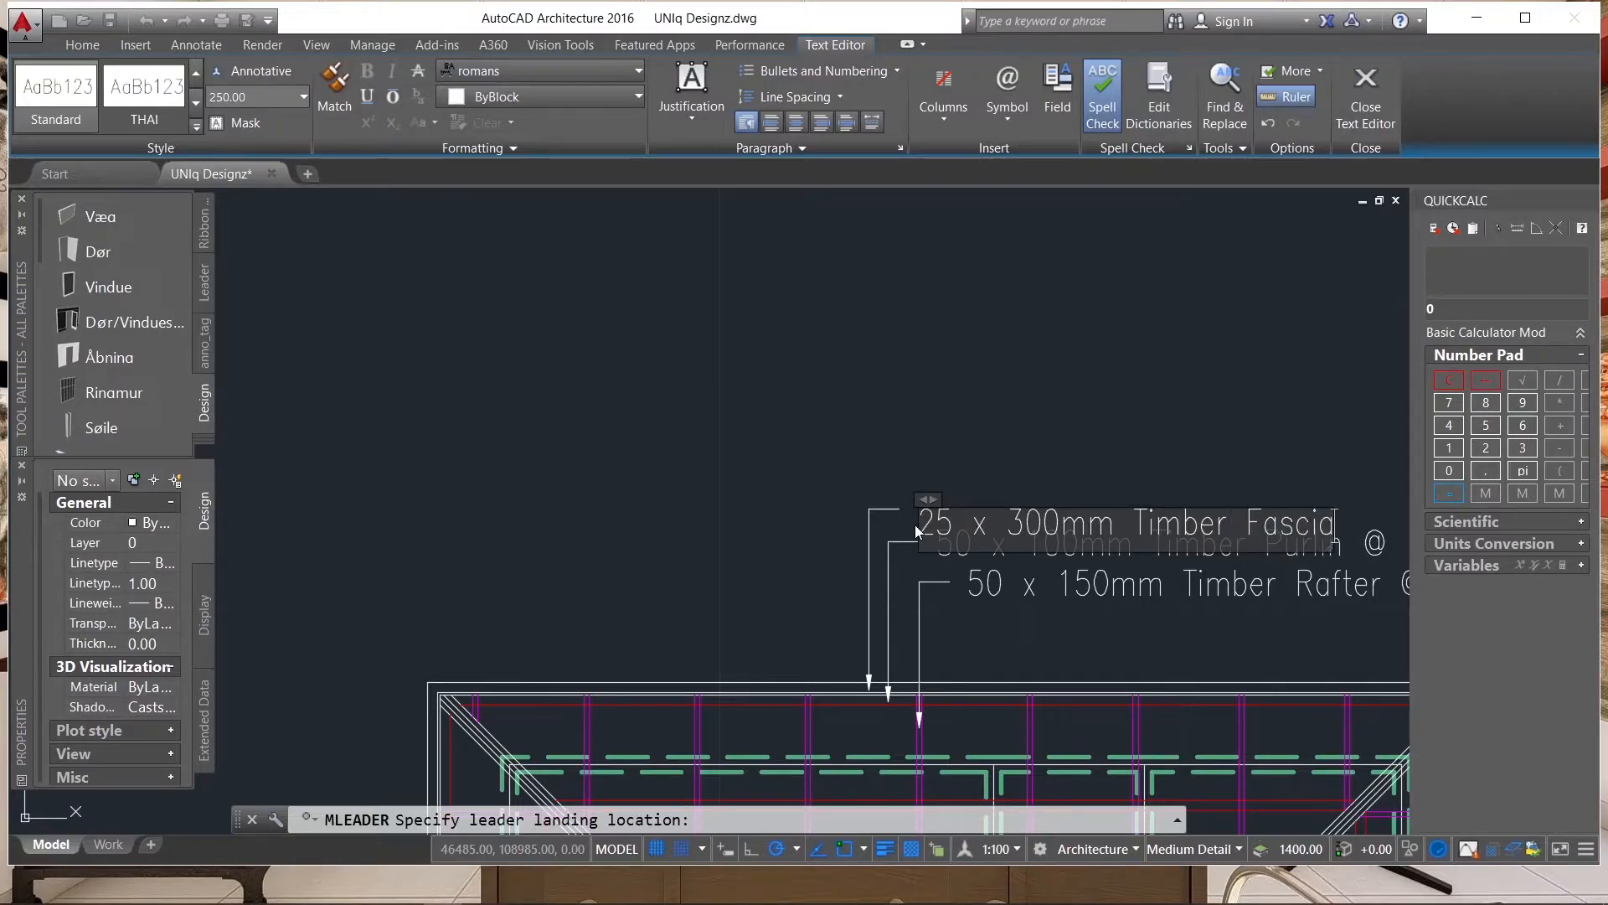
pyautogui.write(' Bo')
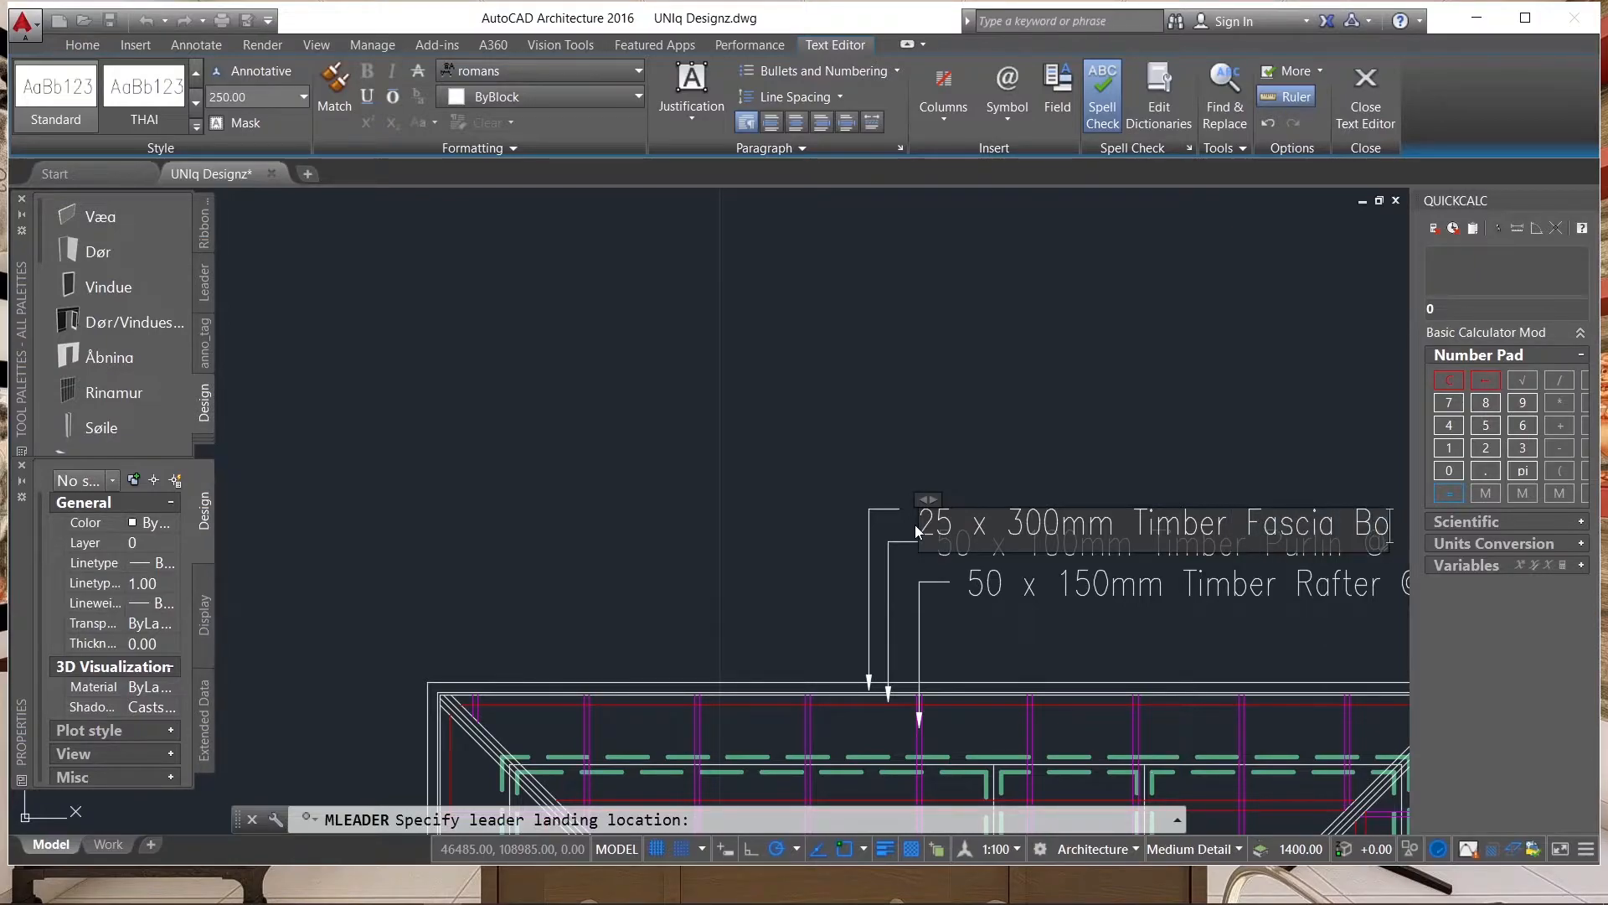
pyautogui.write('ard')
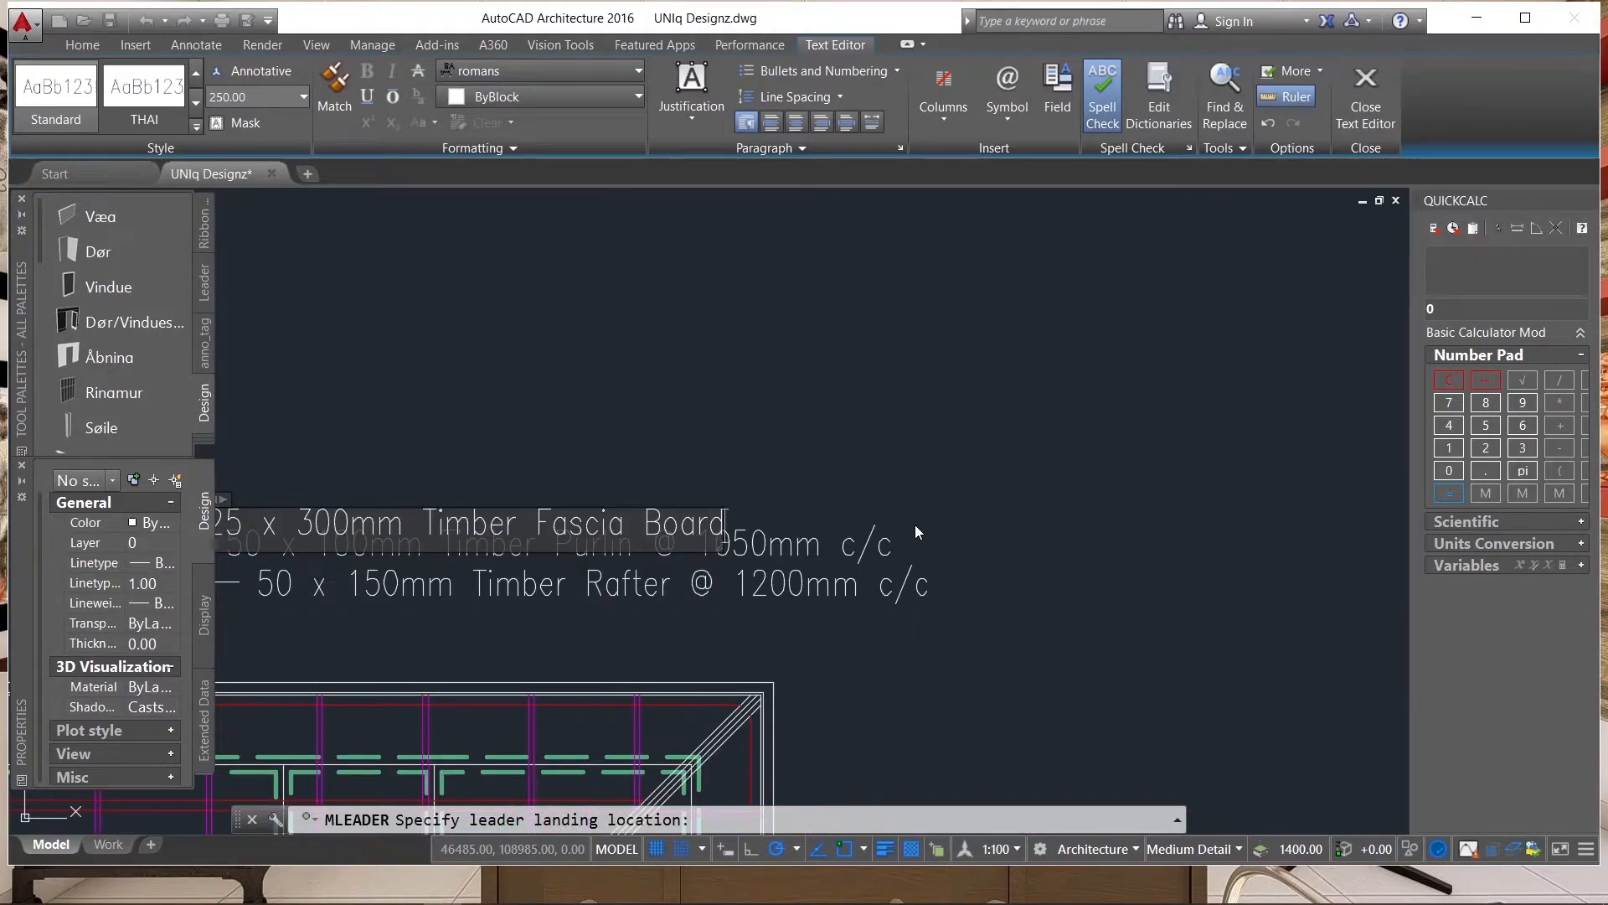
pyautogui.click(925, 419)
pyautogui.scroll(-2, 1034, 419)
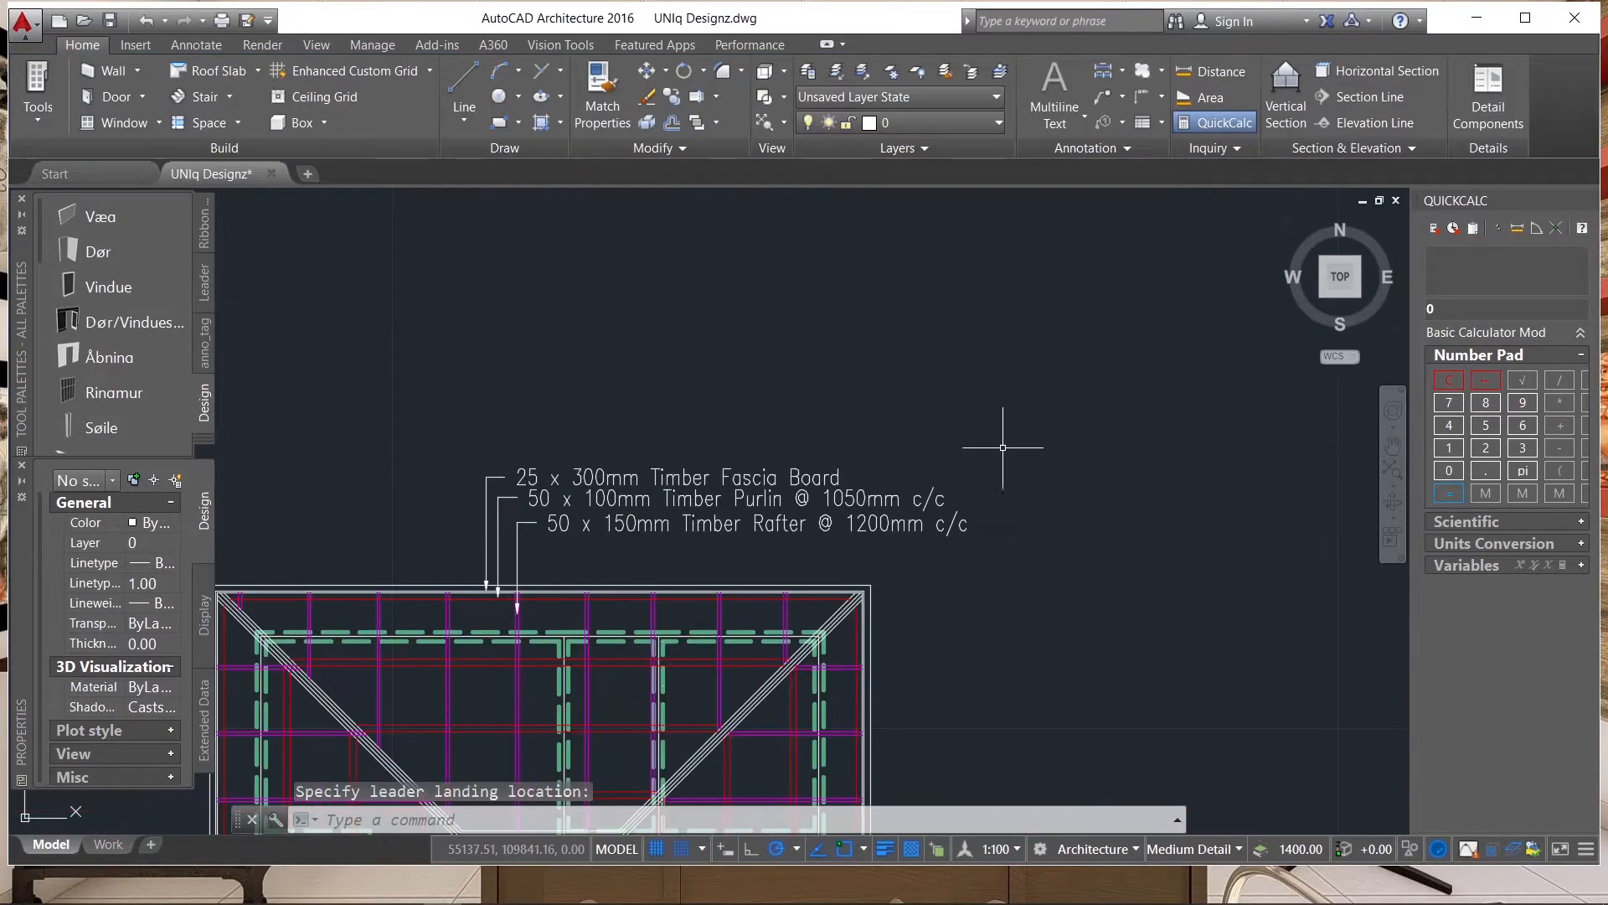
pyautogui.scroll(2, 515, 465)
pyautogui.click(515, 470)
pyautogui.scroll(5, 502, 465)
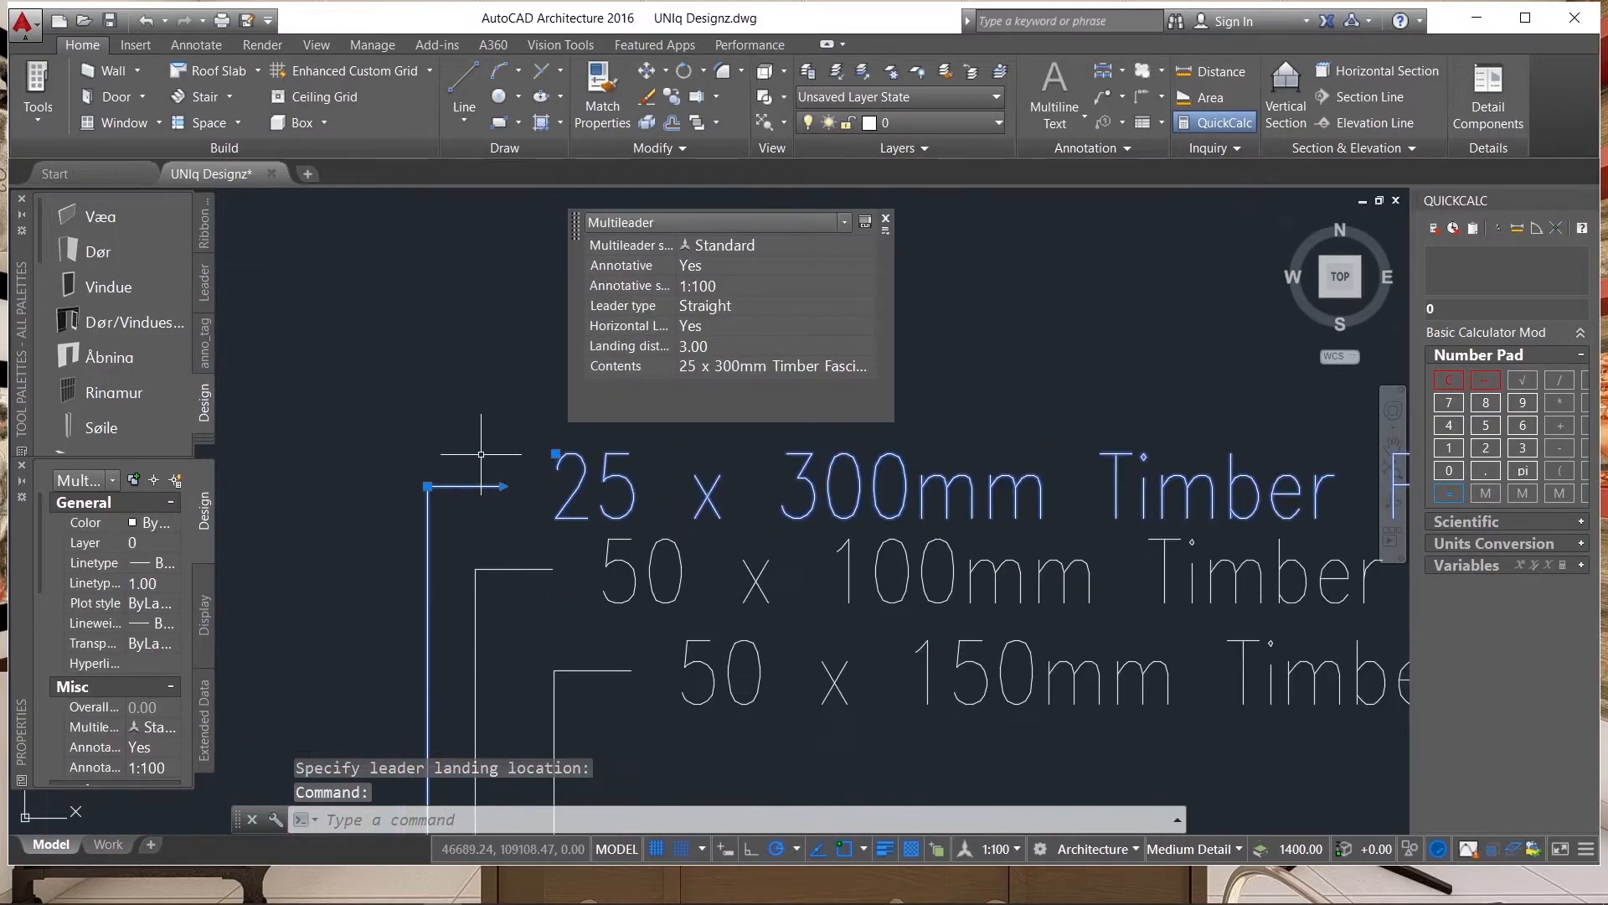
pyautogui.click(428, 489)
pyautogui.scroll(-2, 744, 451)
pyautogui.scroll(-2, 744, 451)
pyautogui.press('Escape')
# Stretch the fascia board leader's arrowhead down so its tip touches the upper of the two close eave lines.
pyautogui.scroll(3, 632, 567)
pyautogui.scroll(2, 831, 526)
pyautogui.scroll(-2, 831, 526)
pyautogui.scroll(4, 767, 526)
pyautogui.click(793, 492)
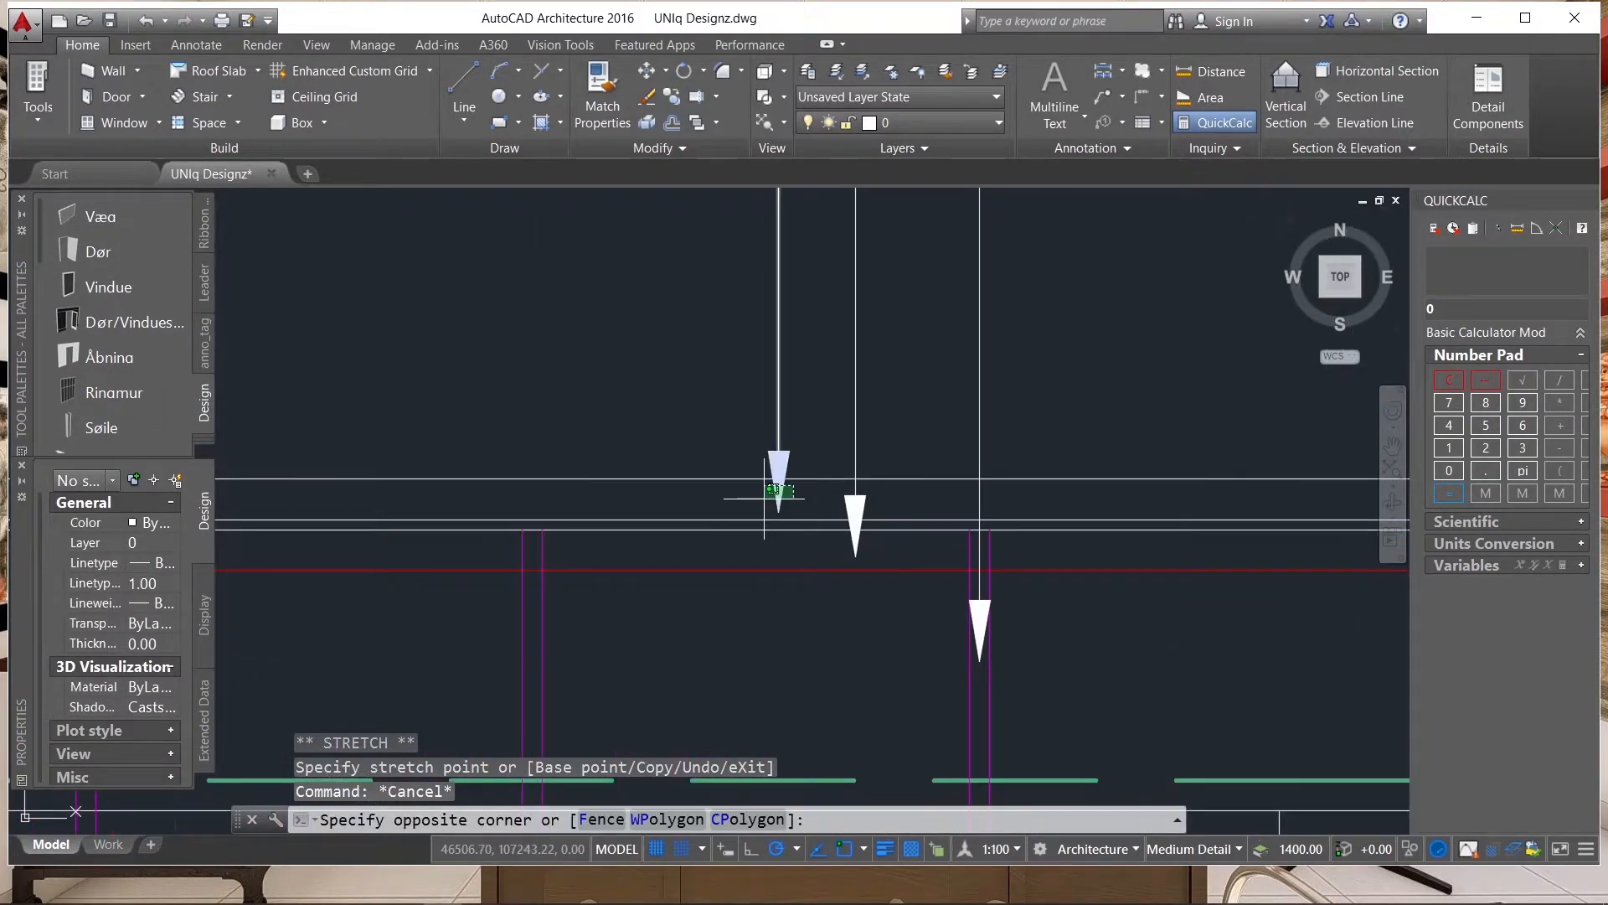
pyautogui.click(765, 502)
pyautogui.scroll(6, 768, 510)
pyautogui.click(811, 521)
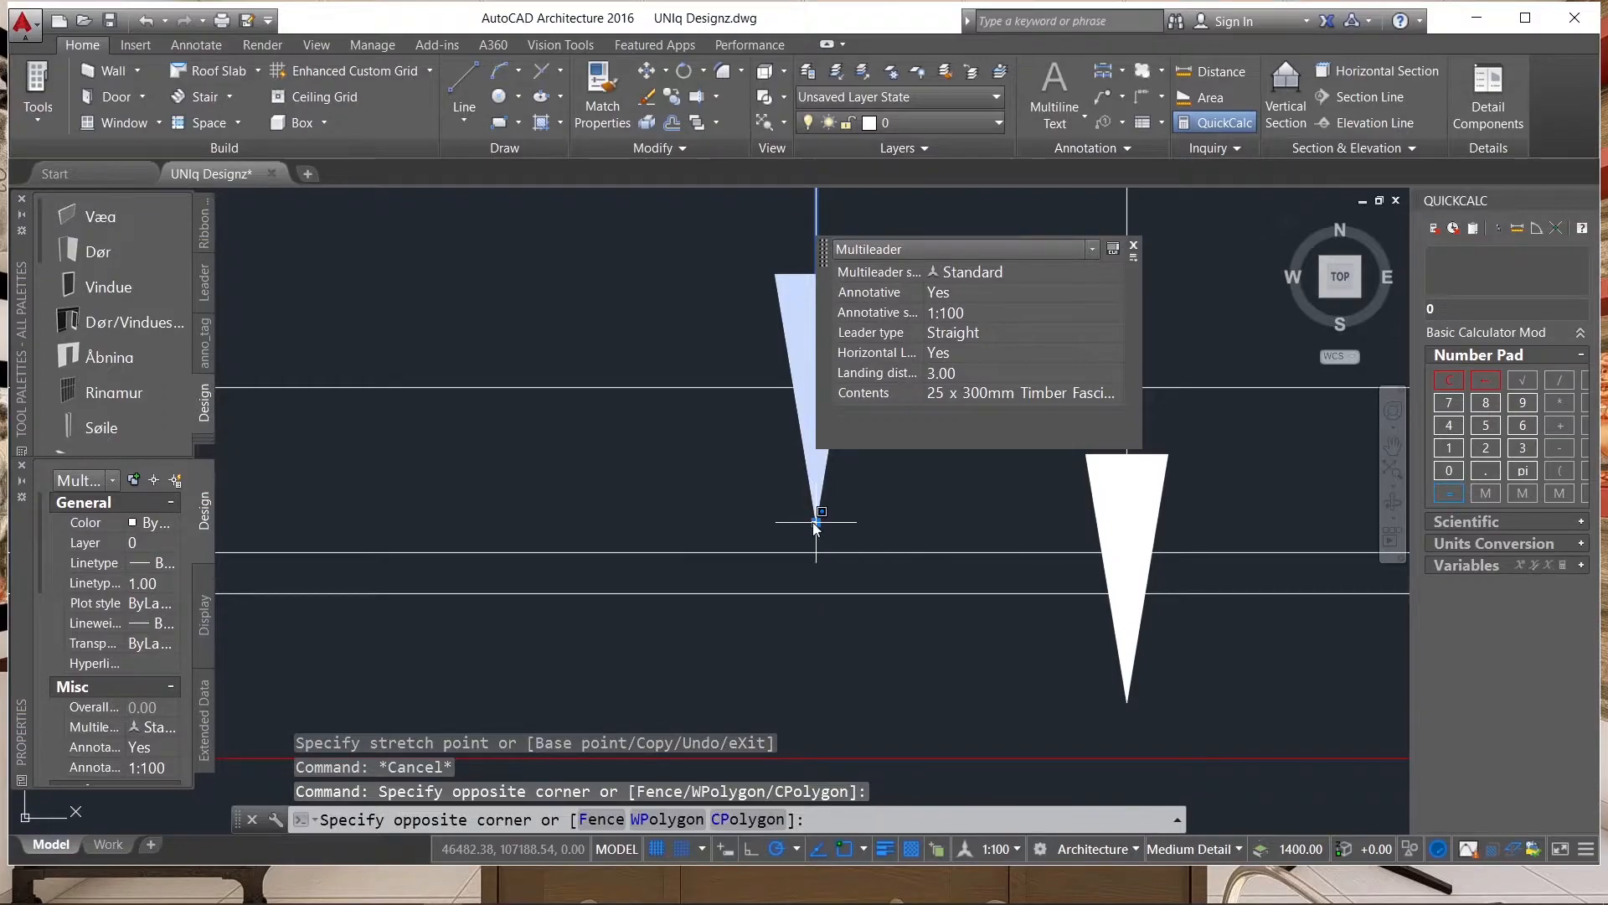
pyautogui.click(634, 541)
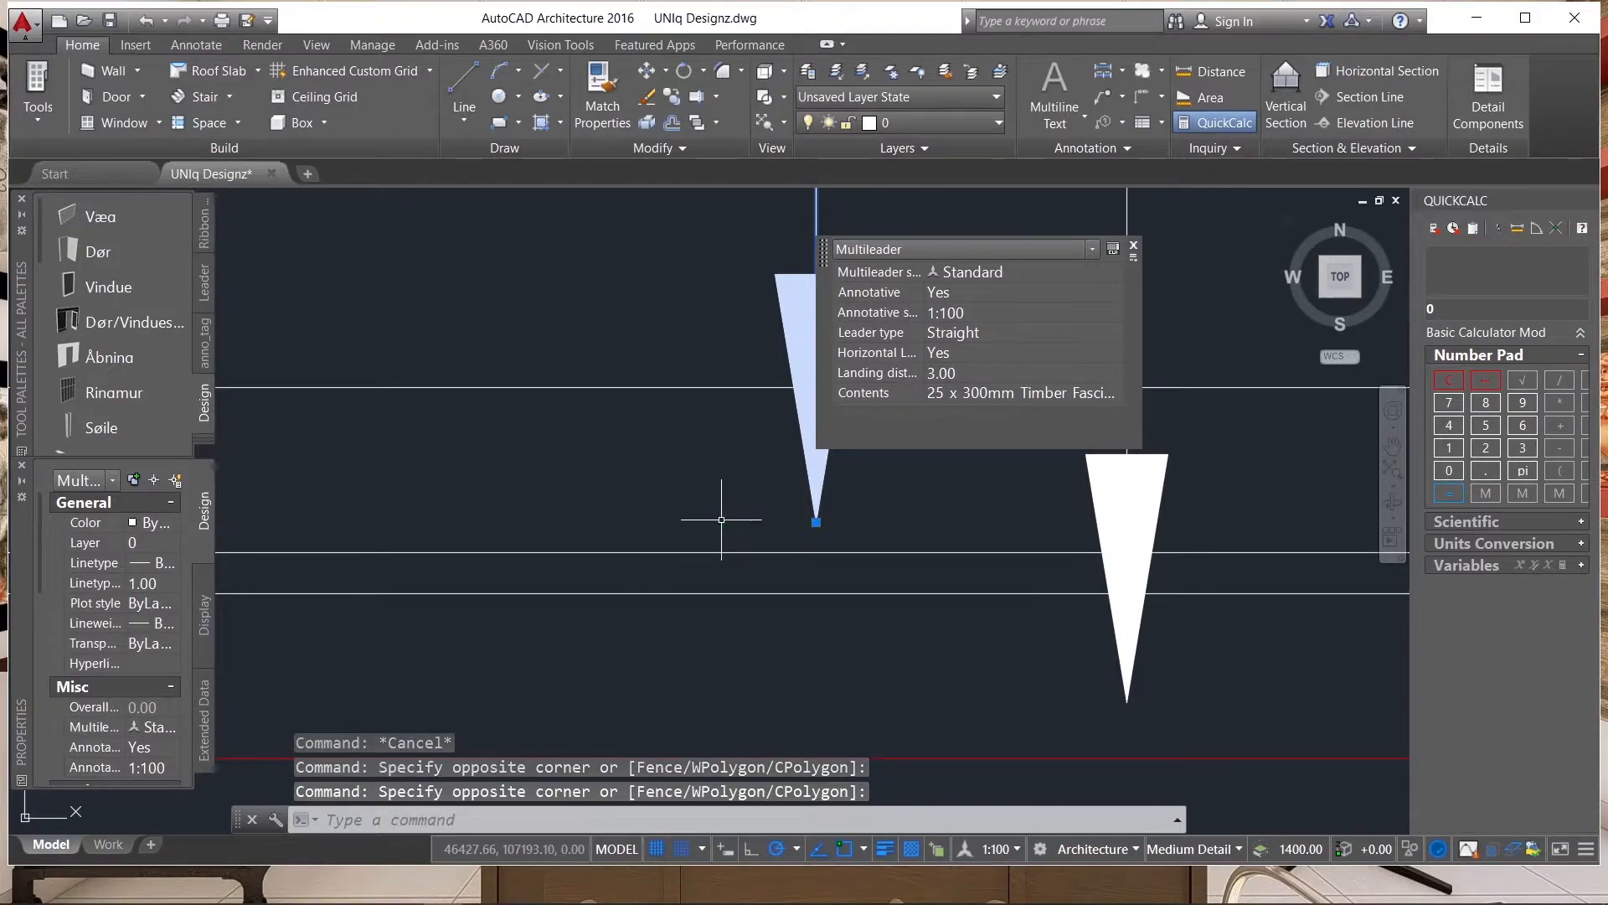
pyautogui.click(815, 522)
pyautogui.scroll(-4, 862, 503)
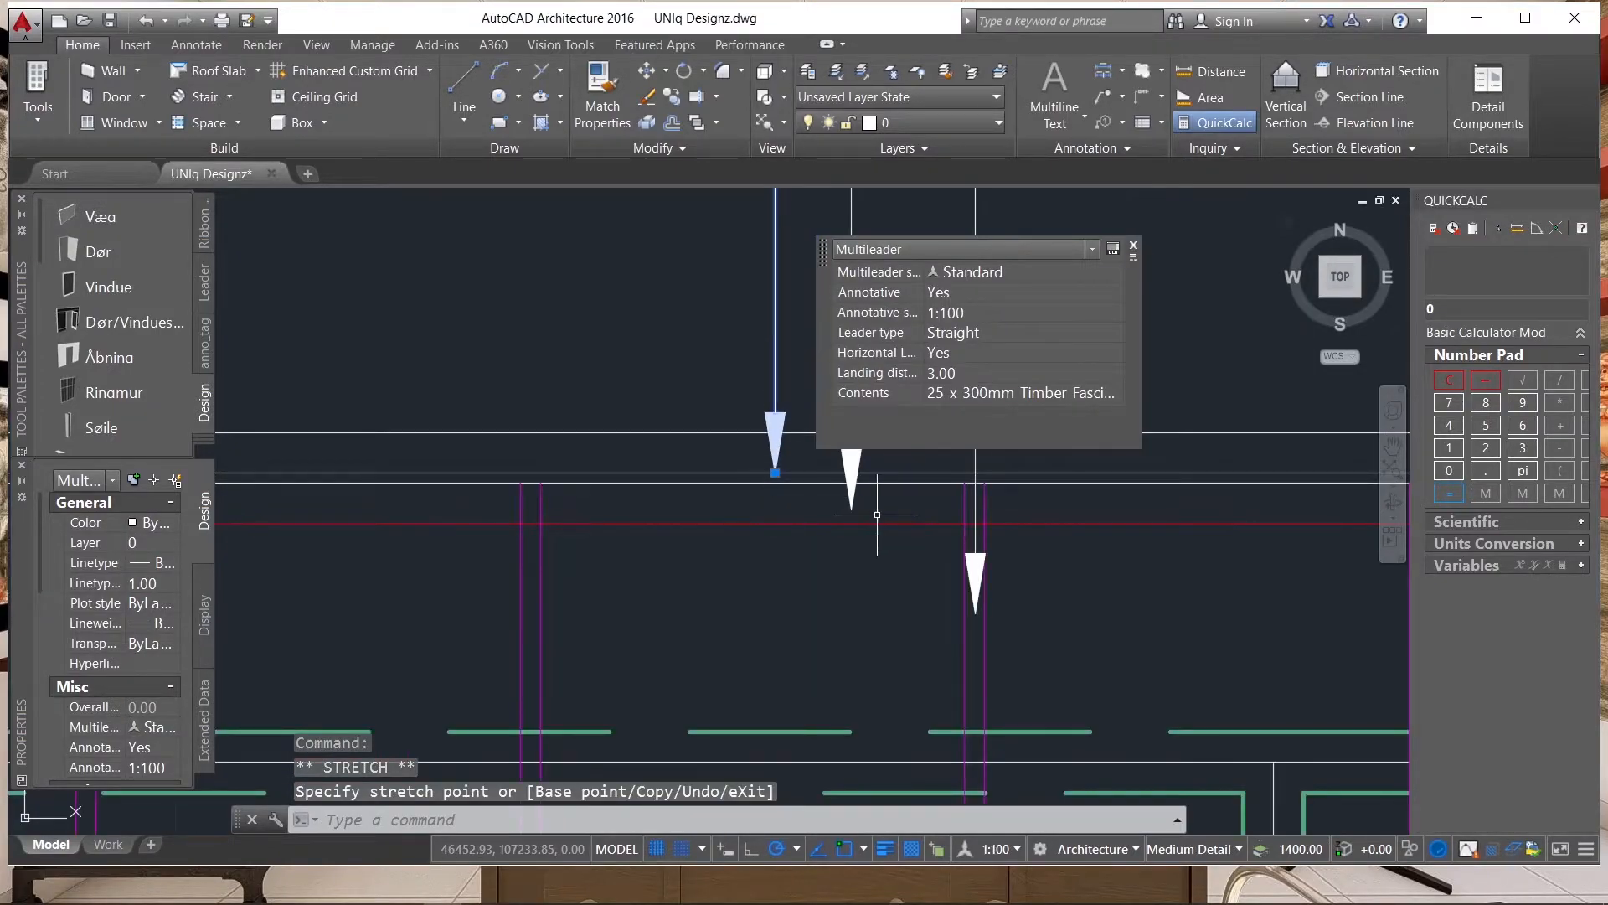
# Stretch the purlin leader's arrowhead so its tip touches the red purlin line along the upper eave.
pyautogui.scroll(2, 864, 497)
pyautogui.click(865, 496)
pyautogui.click(773, 496)
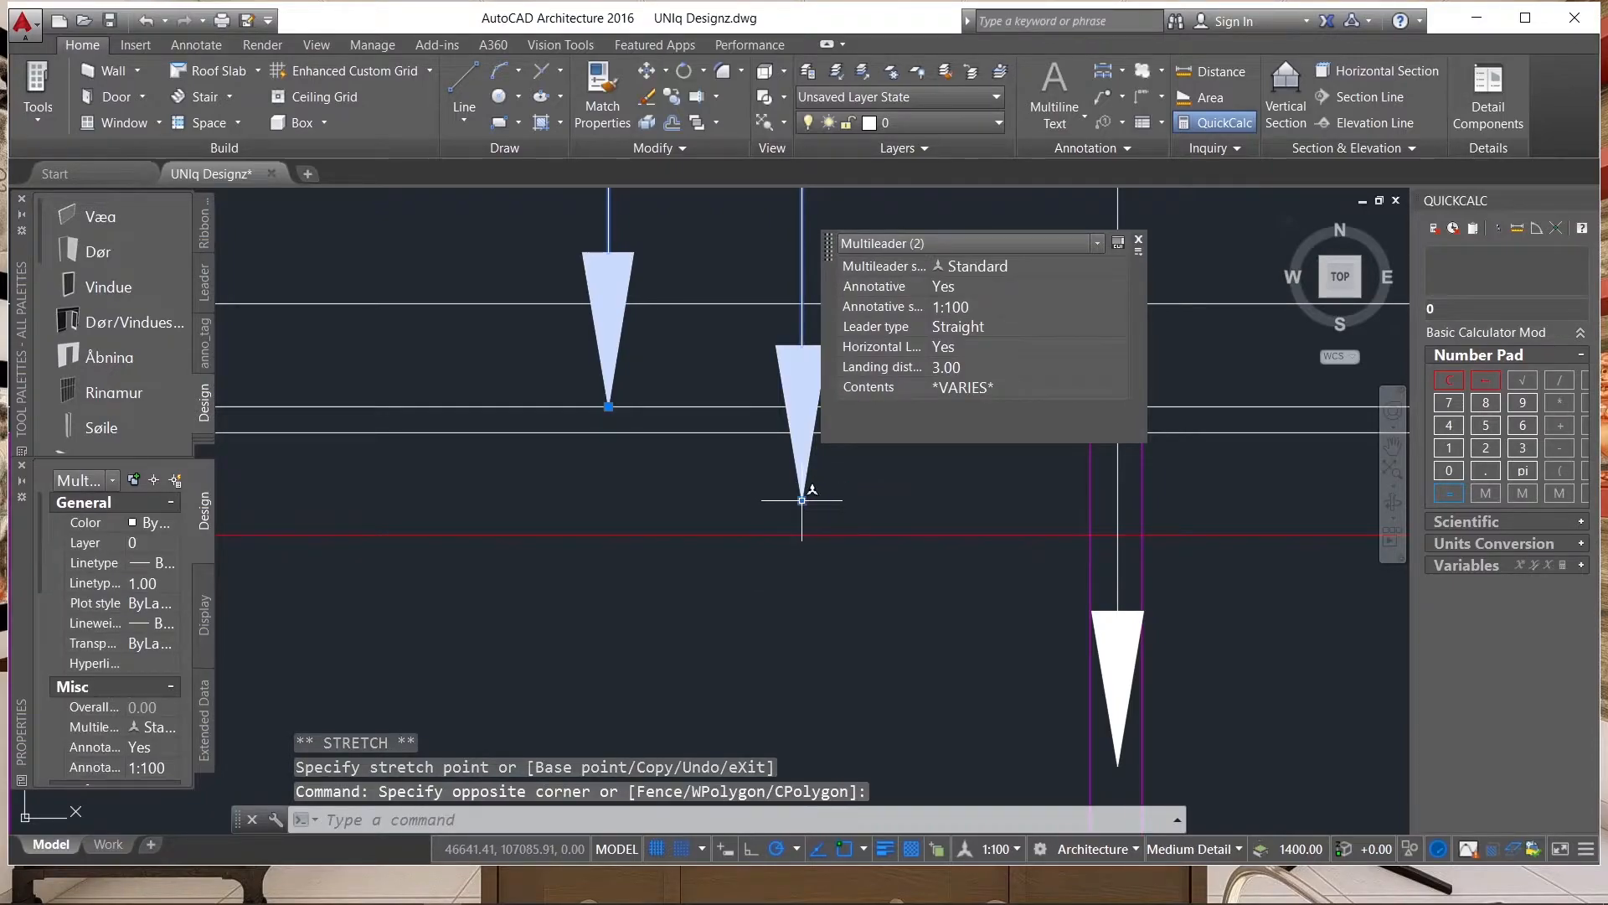
pyautogui.click(802, 501)
pyautogui.scroll(5, 670, 537)
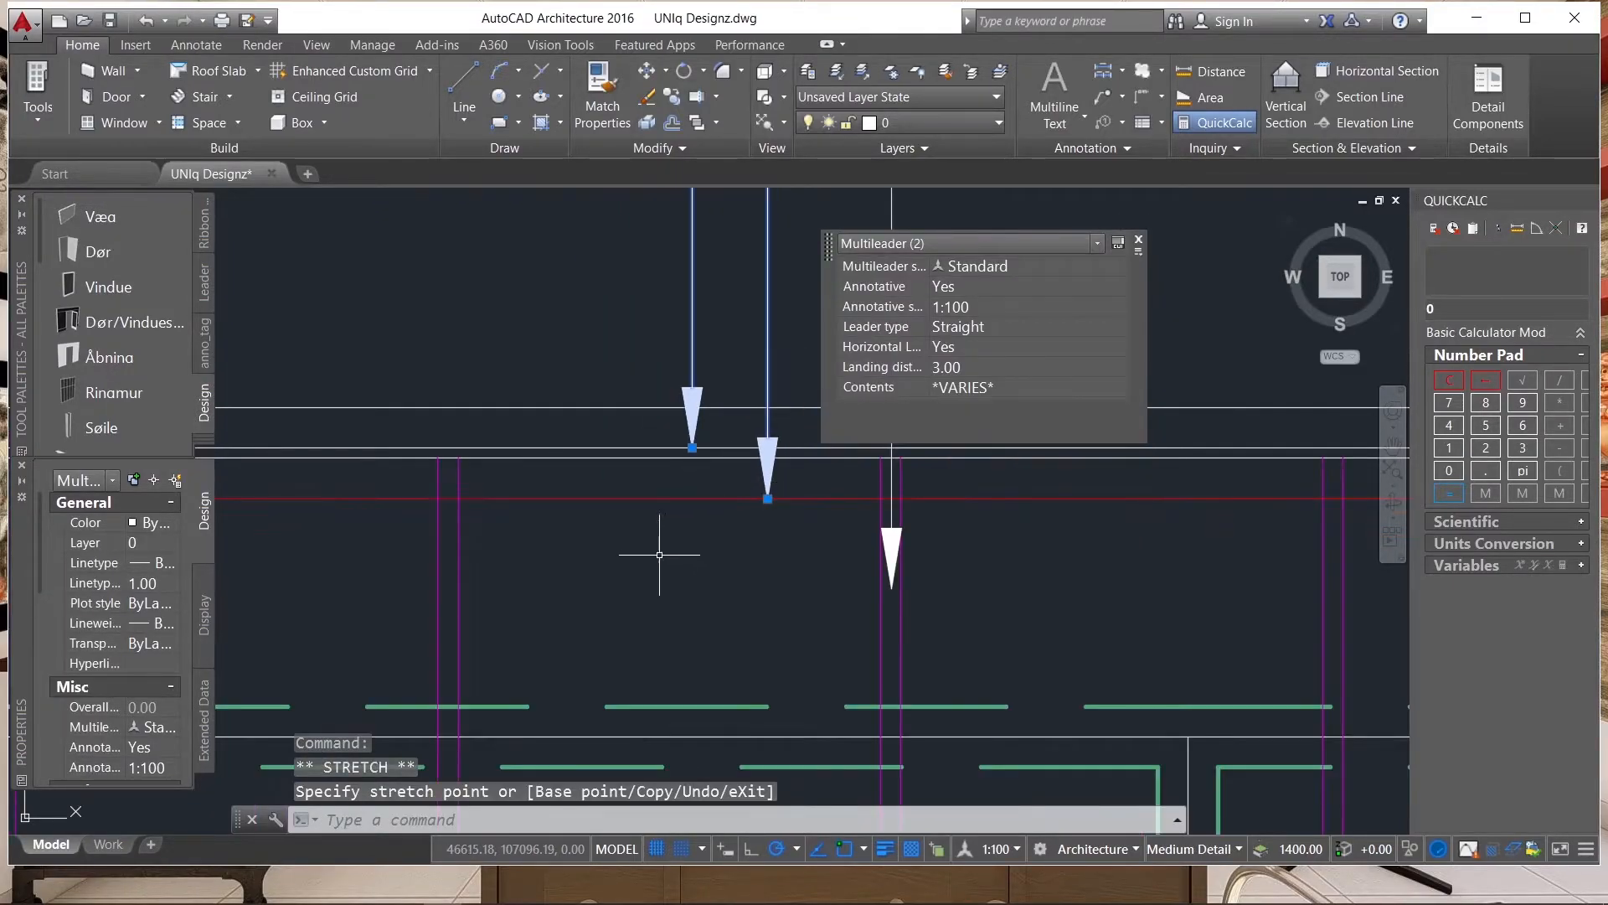
pyautogui.press('Escape')
pyautogui.scroll(-6, 809, 548)
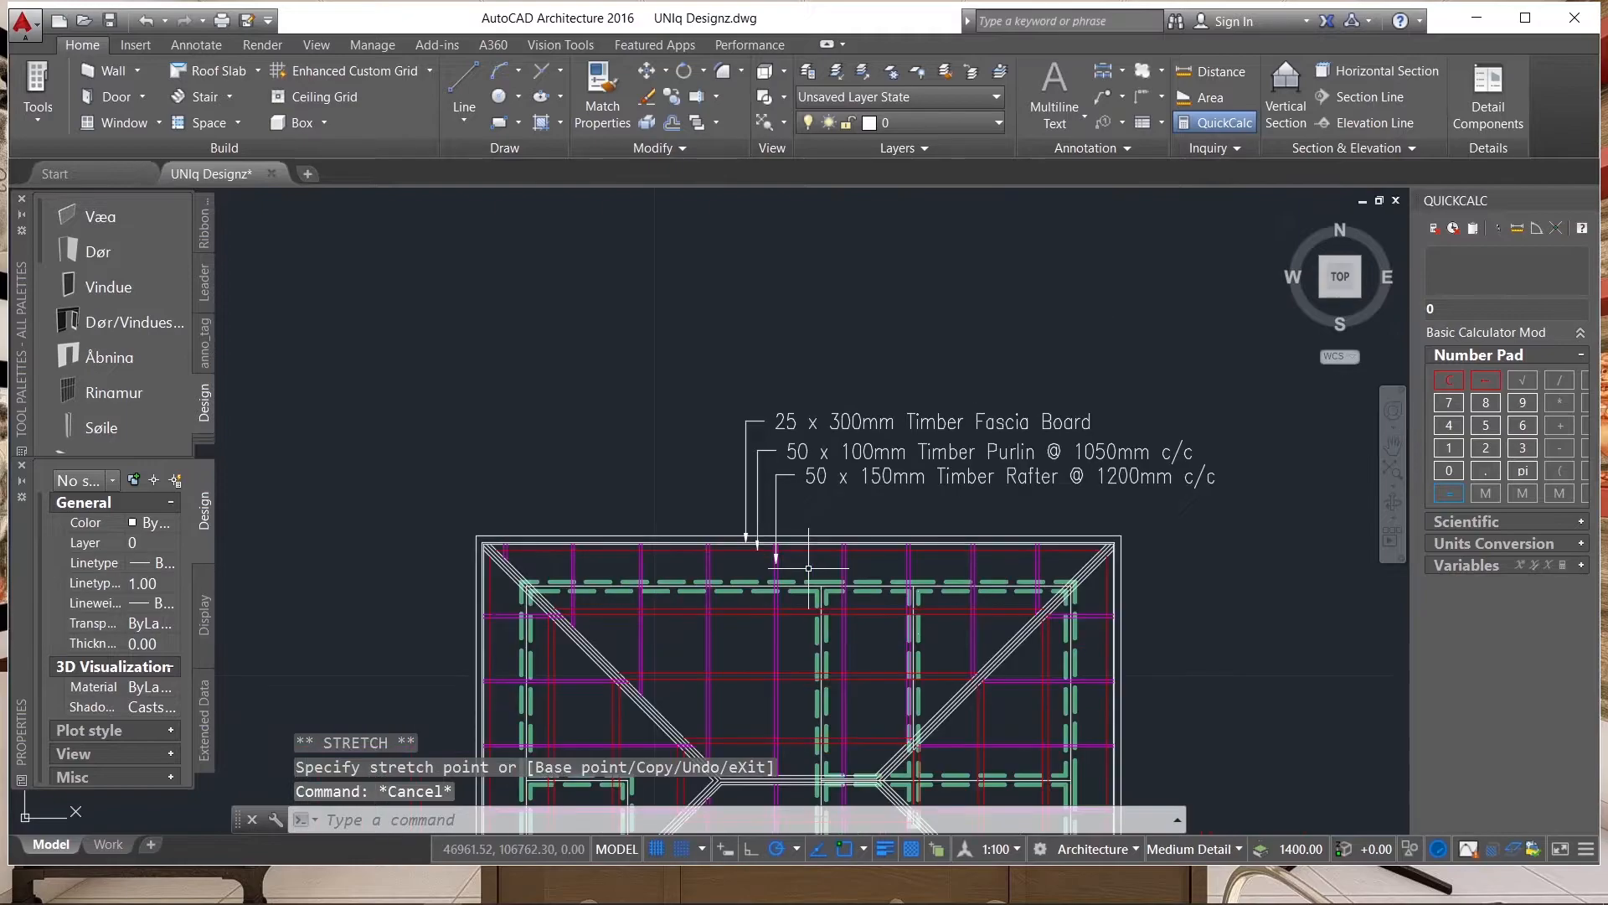
# Place a fourth multileader with its arrowhead on the upper-right hip lines and its landing straight above, just below the rafter label.
pyautogui.click(1106, 97)
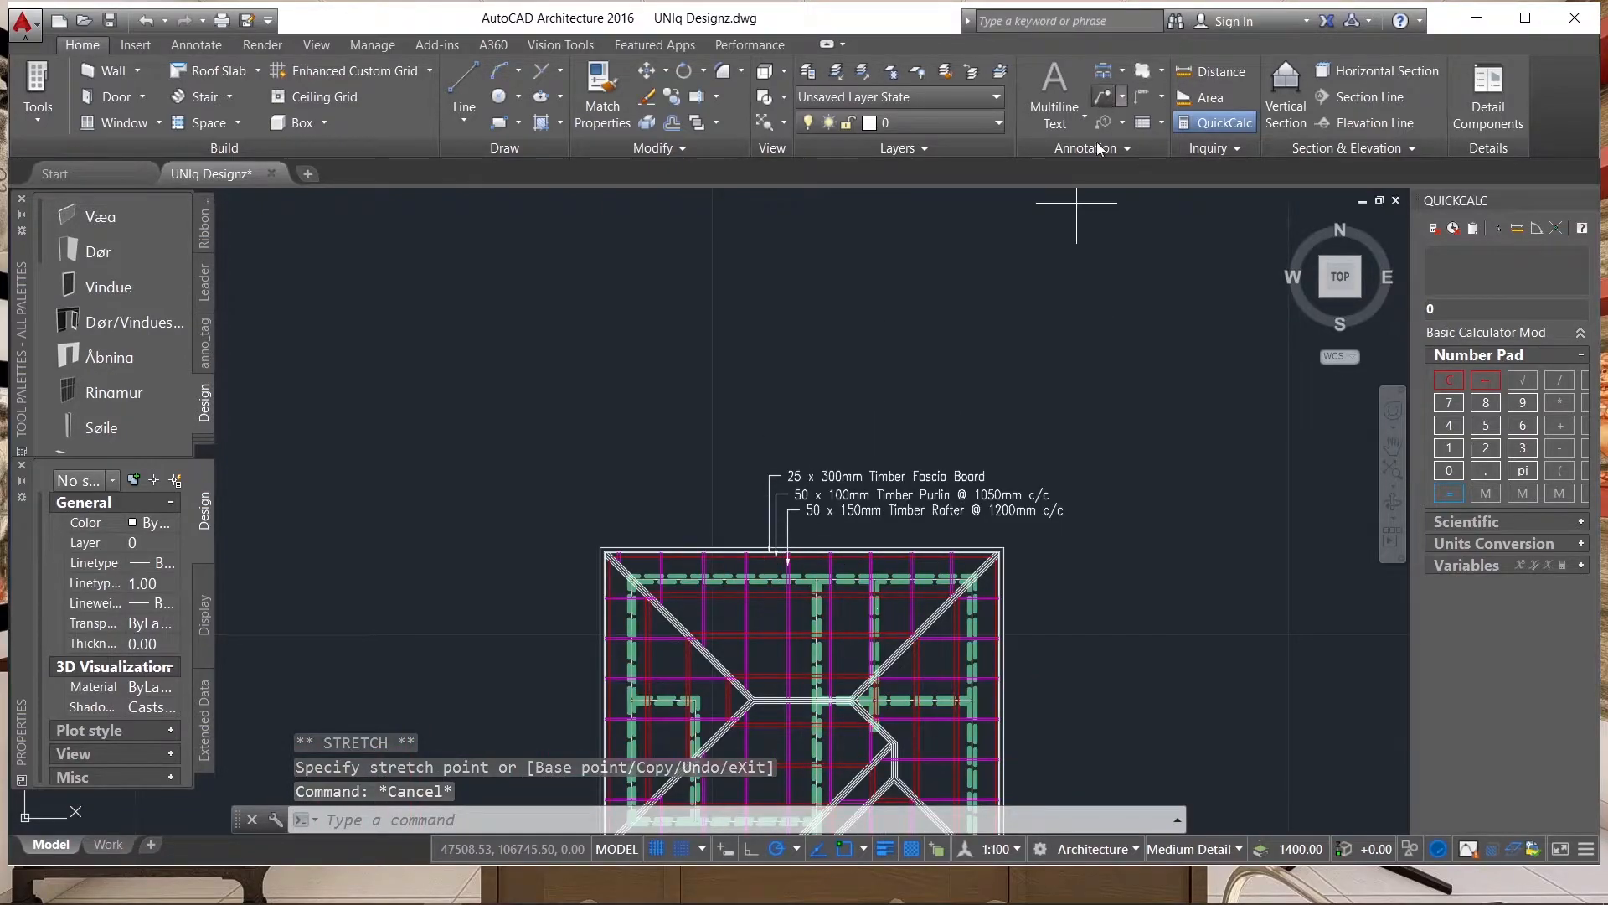
pyautogui.scroll(2, 729, 600)
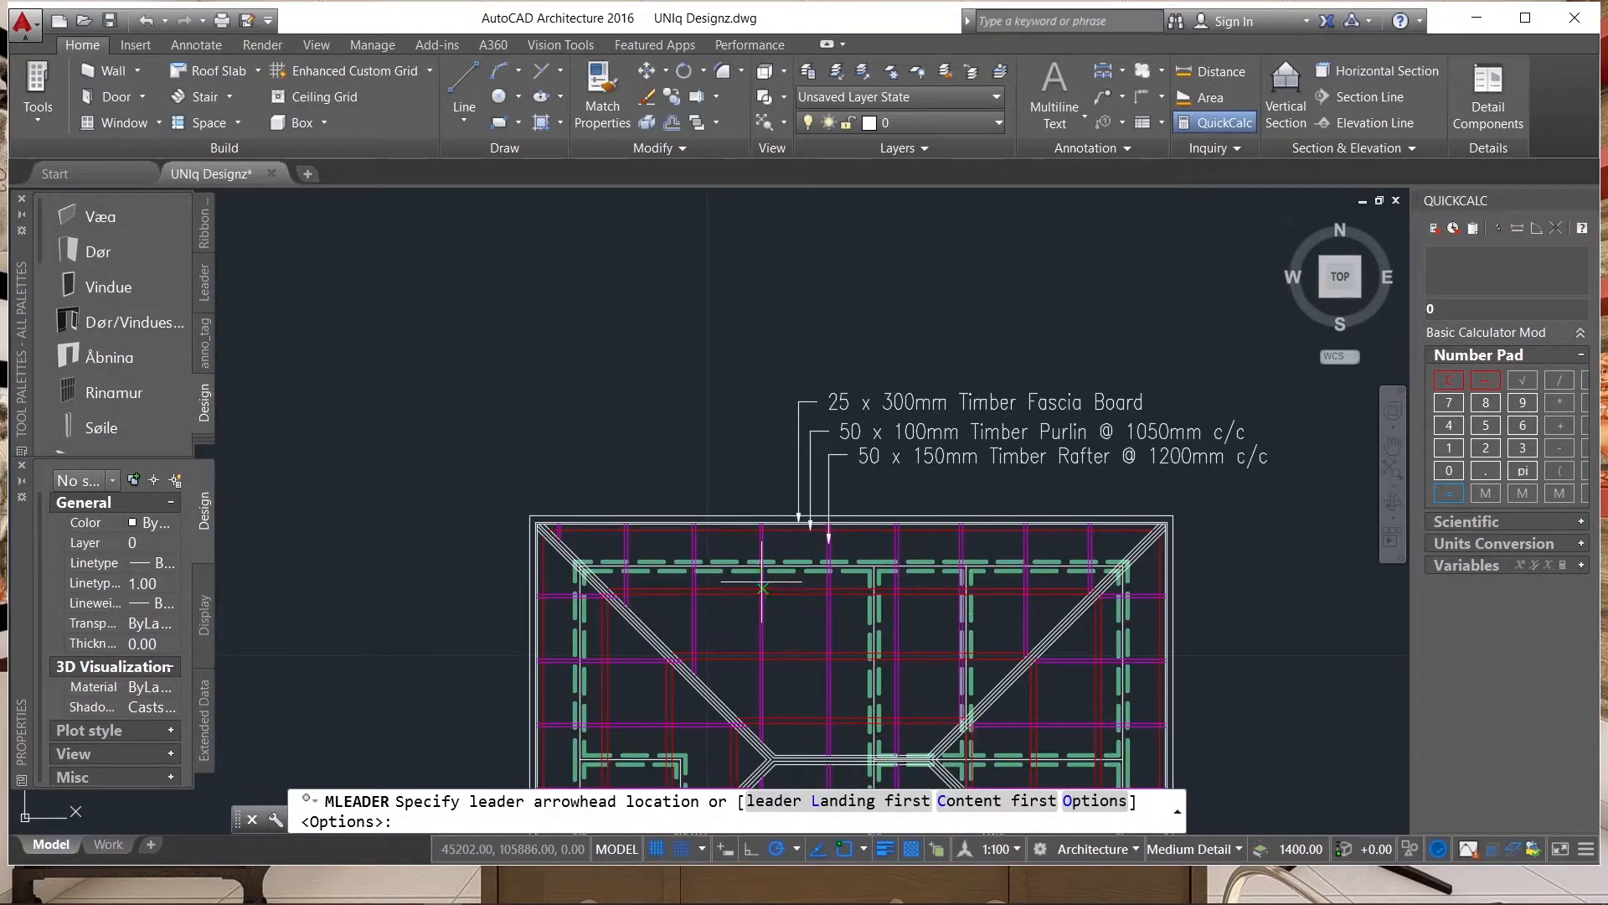
pyautogui.scroll(5, 1062, 603)
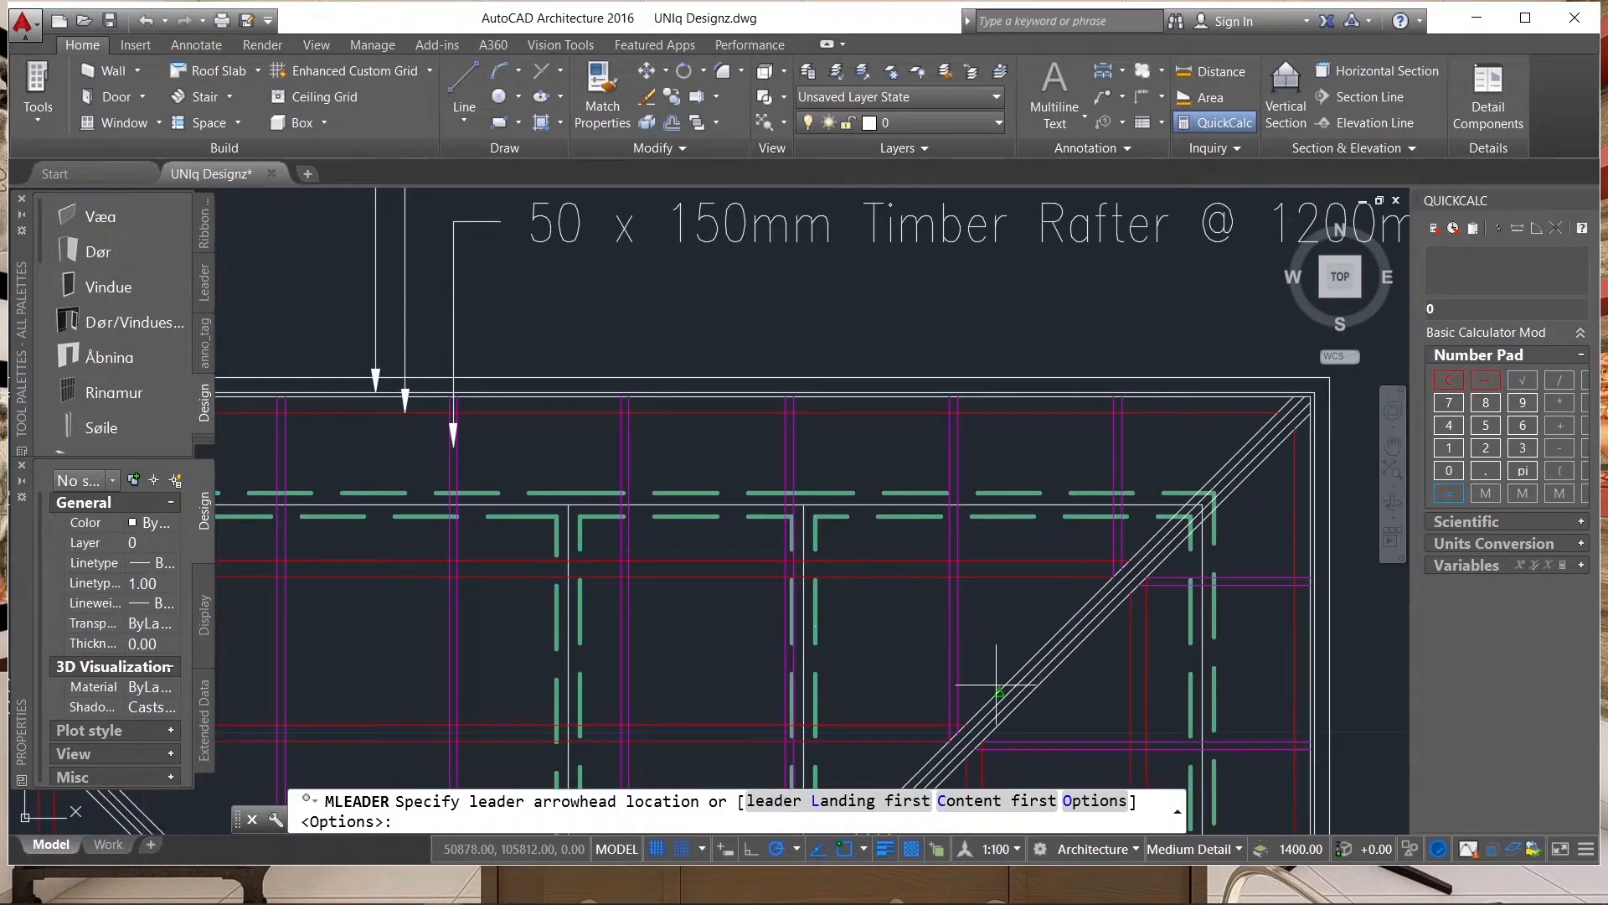
pyautogui.scroll(-2, 952, 488)
pyautogui.scroll(2, 914, 688)
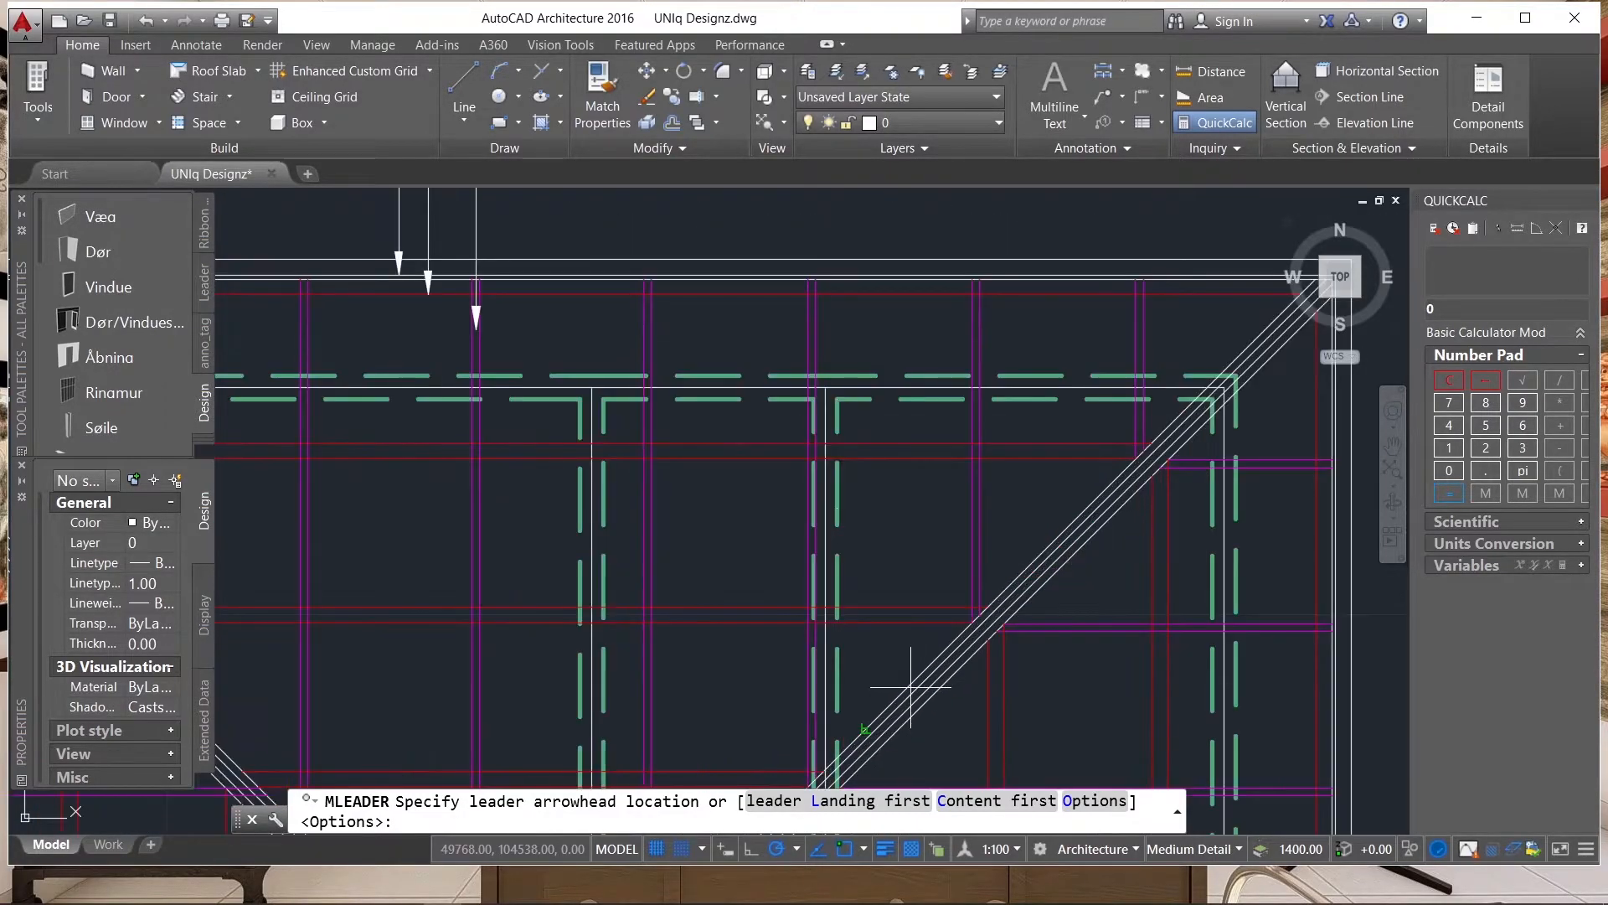
pyautogui.click(863, 722)
pyautogui.scroll(-4, 858, 720)
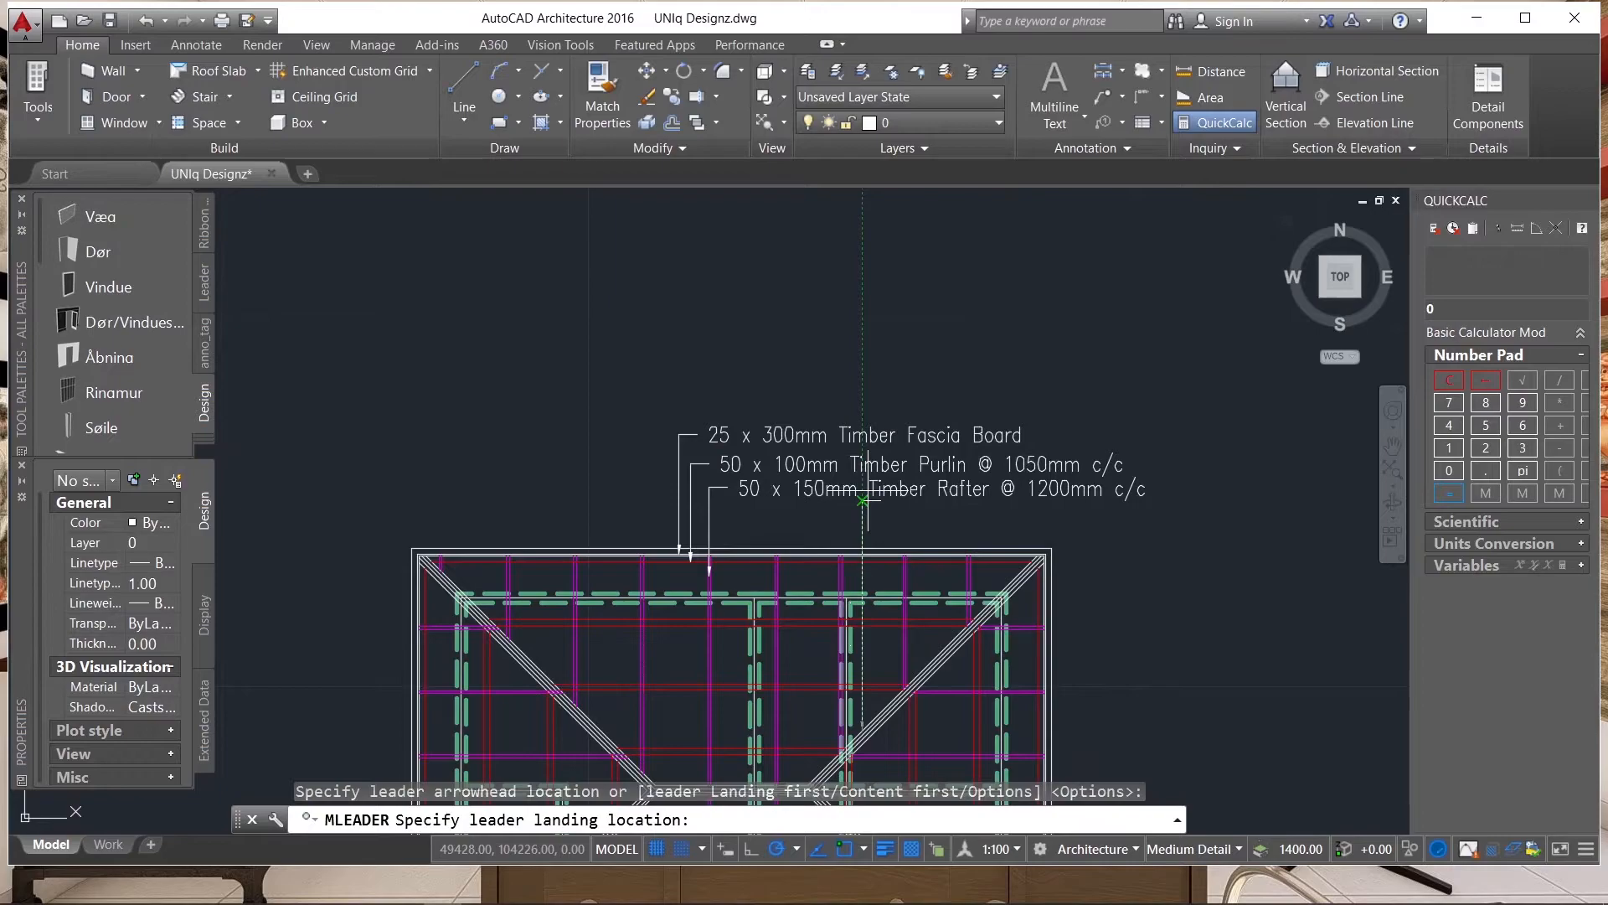
pyautogui.scroll(4, 864, 511)
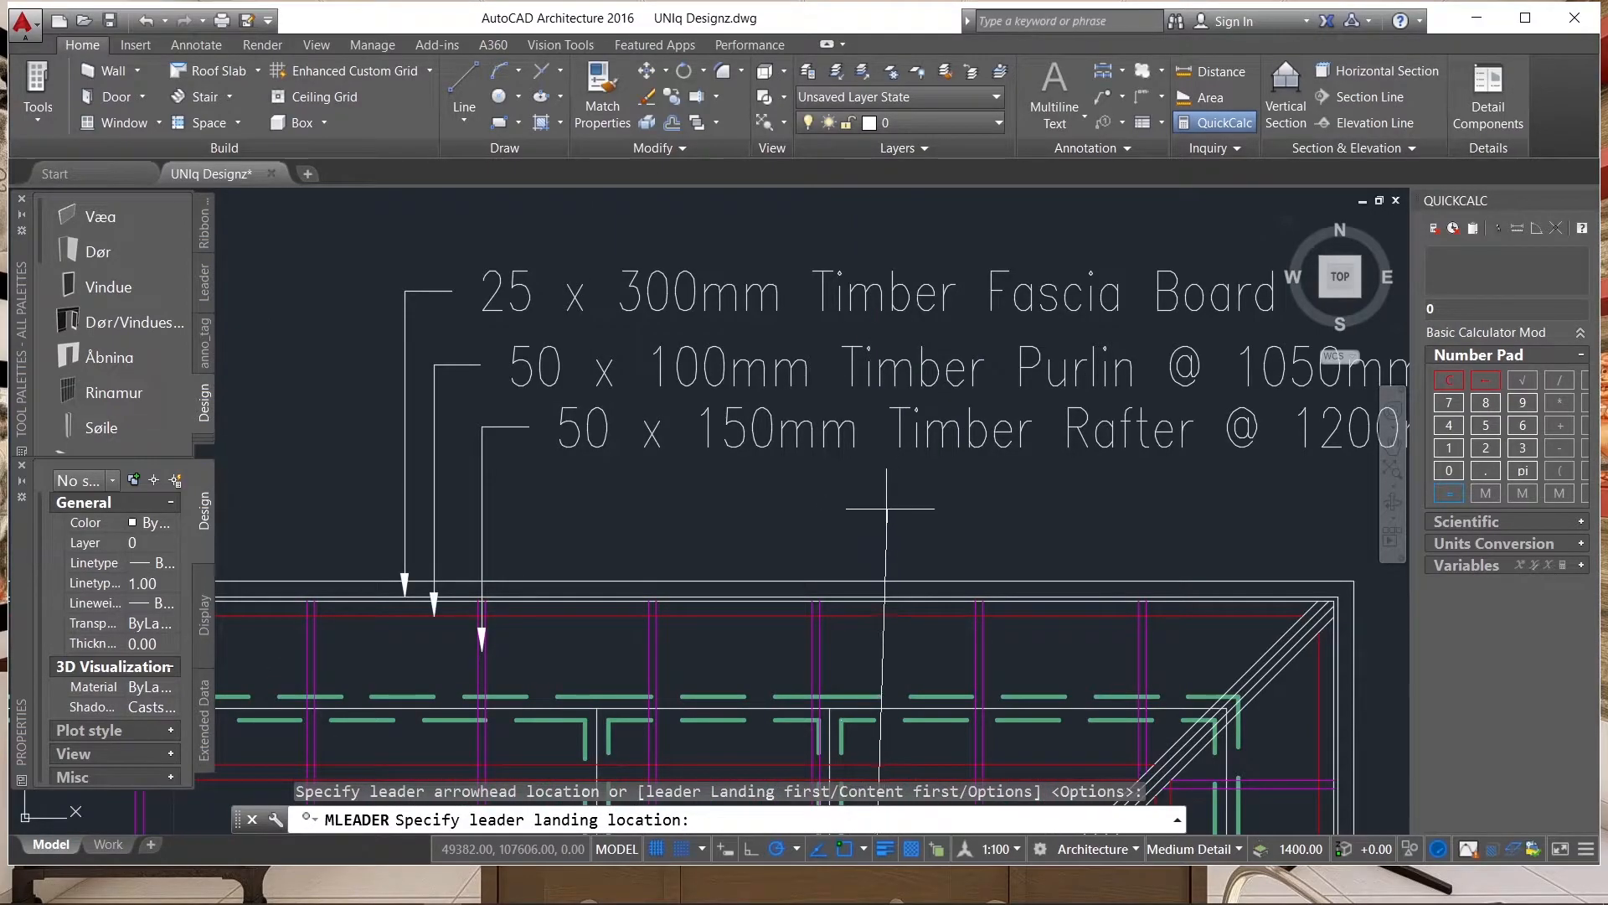
pyautogui.click(871, 511)
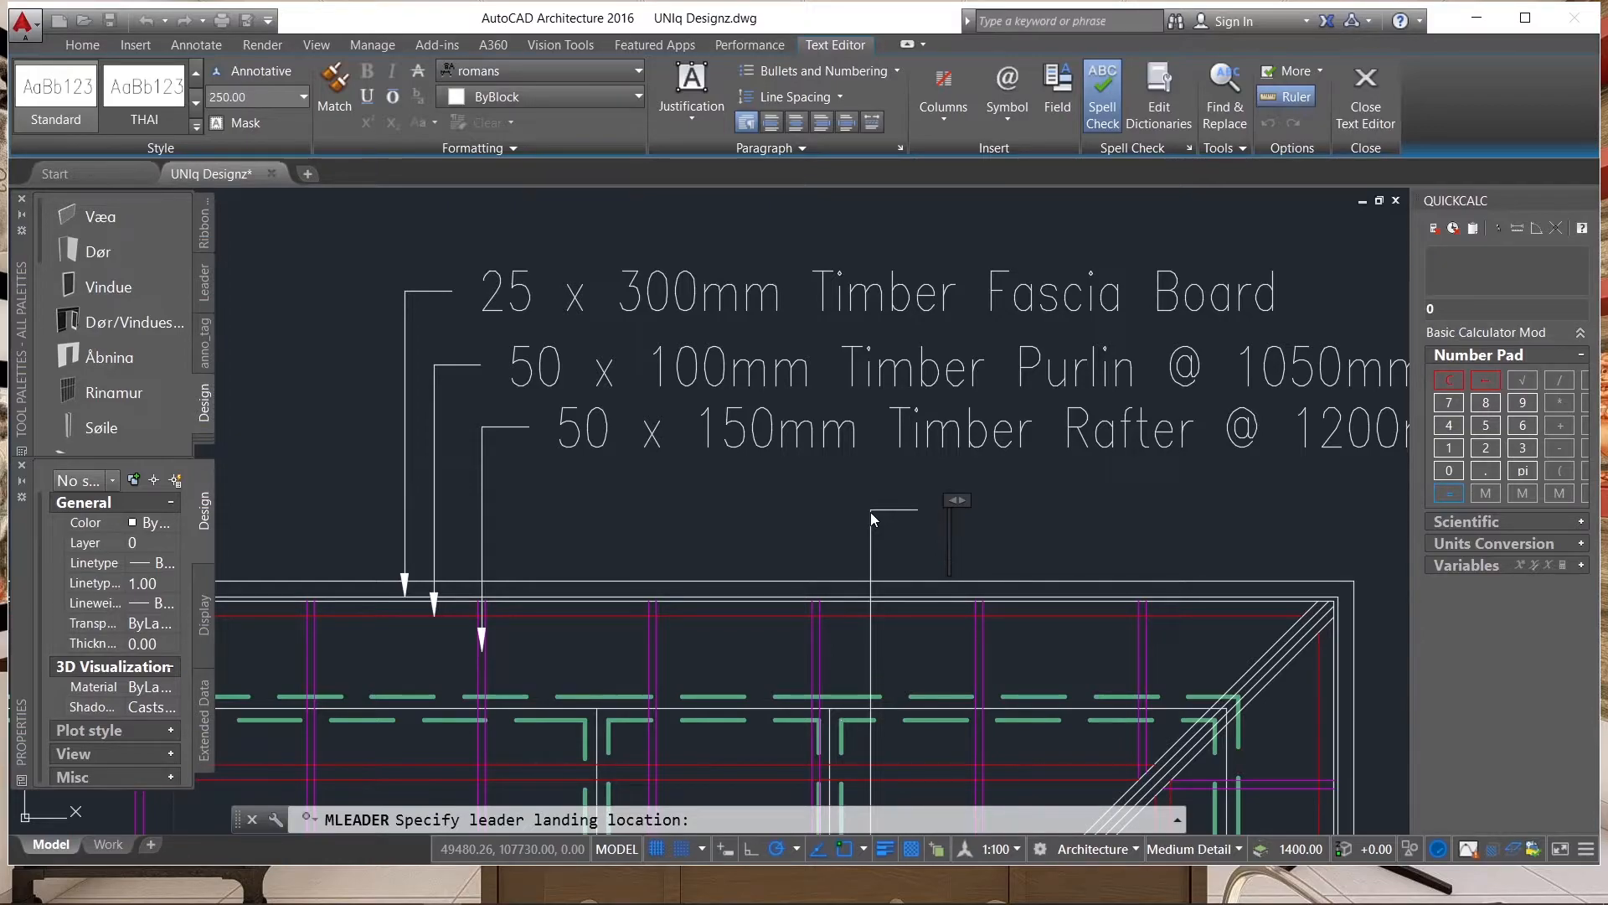
# Label the fourth leader "50 x 150mm Timber Ridge Board" and finish the text.
pyautogui.write('50')
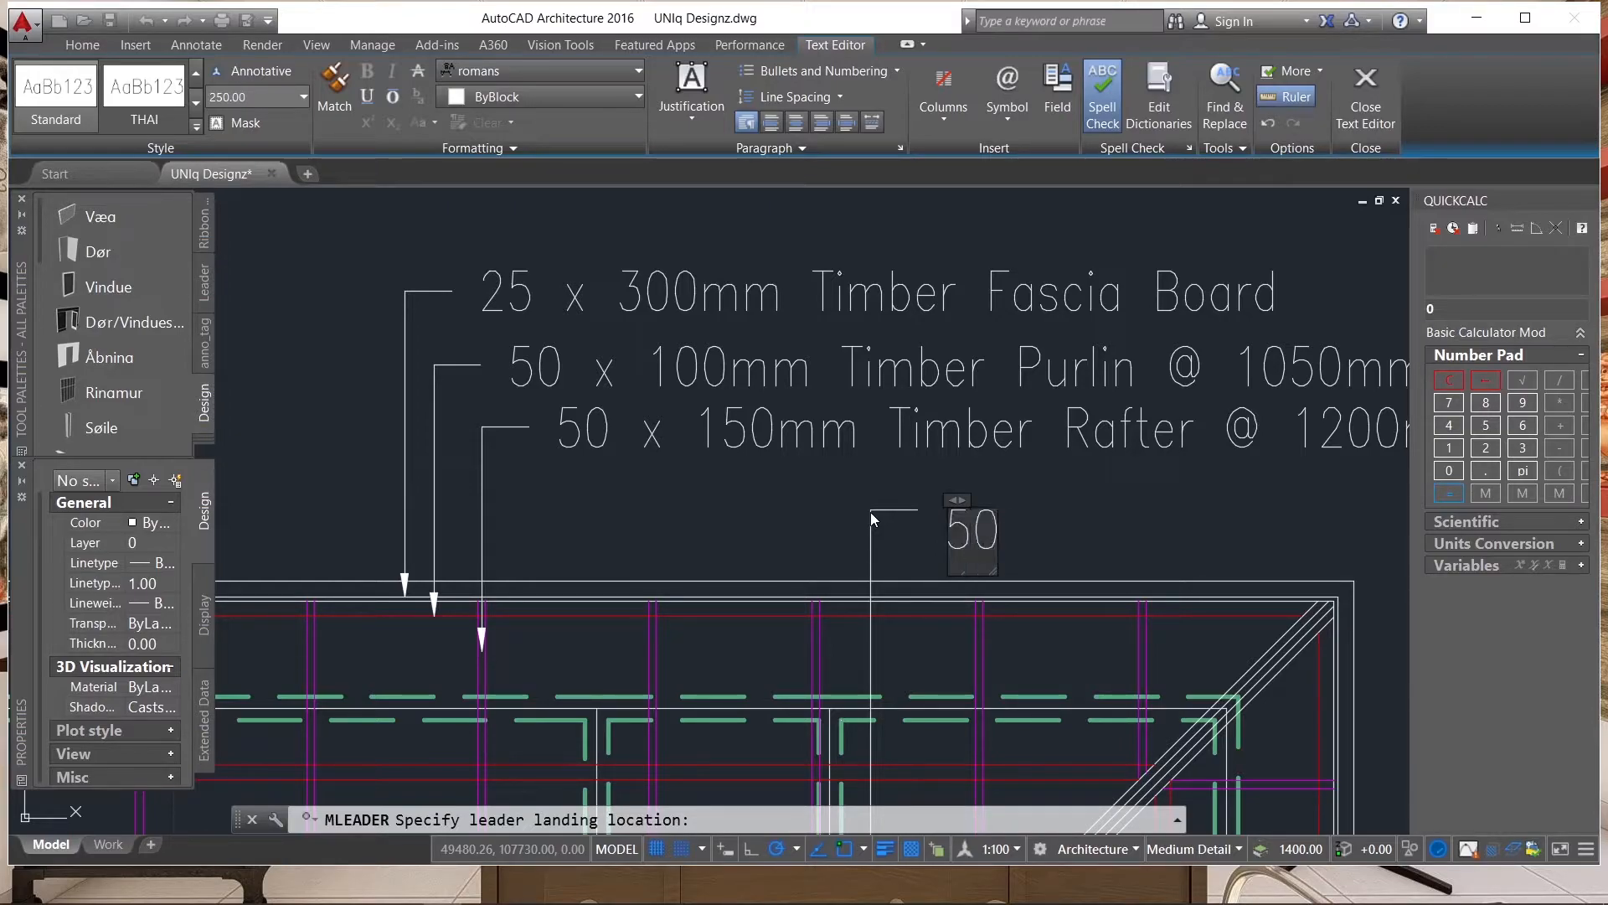
pyautogui.write(' x 150')
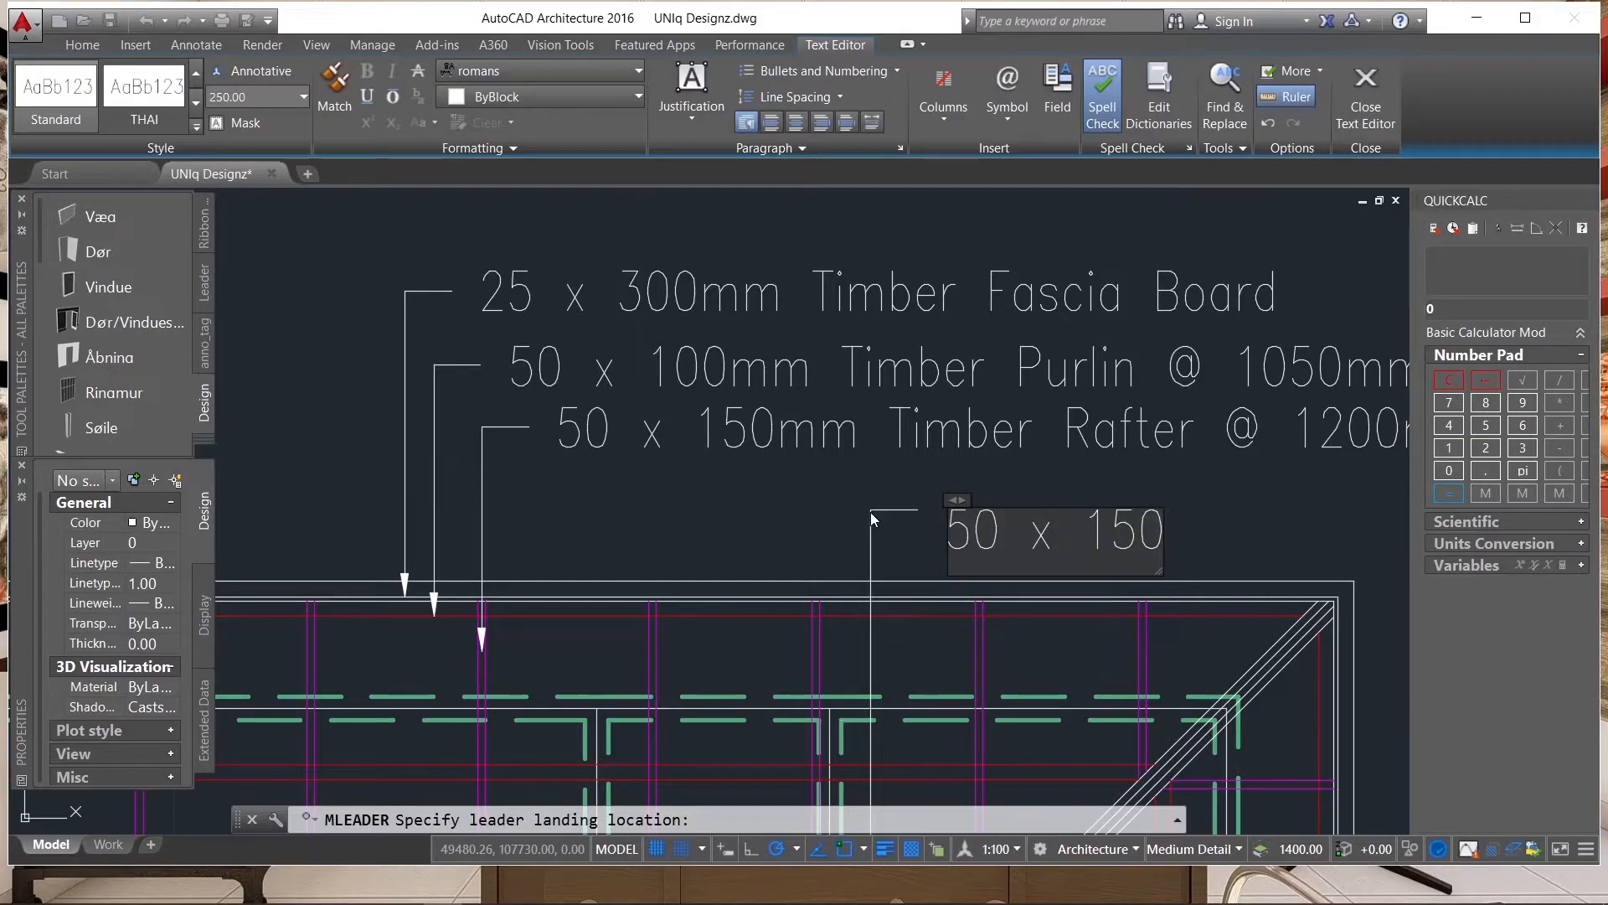
pyautogui.write('mm T')
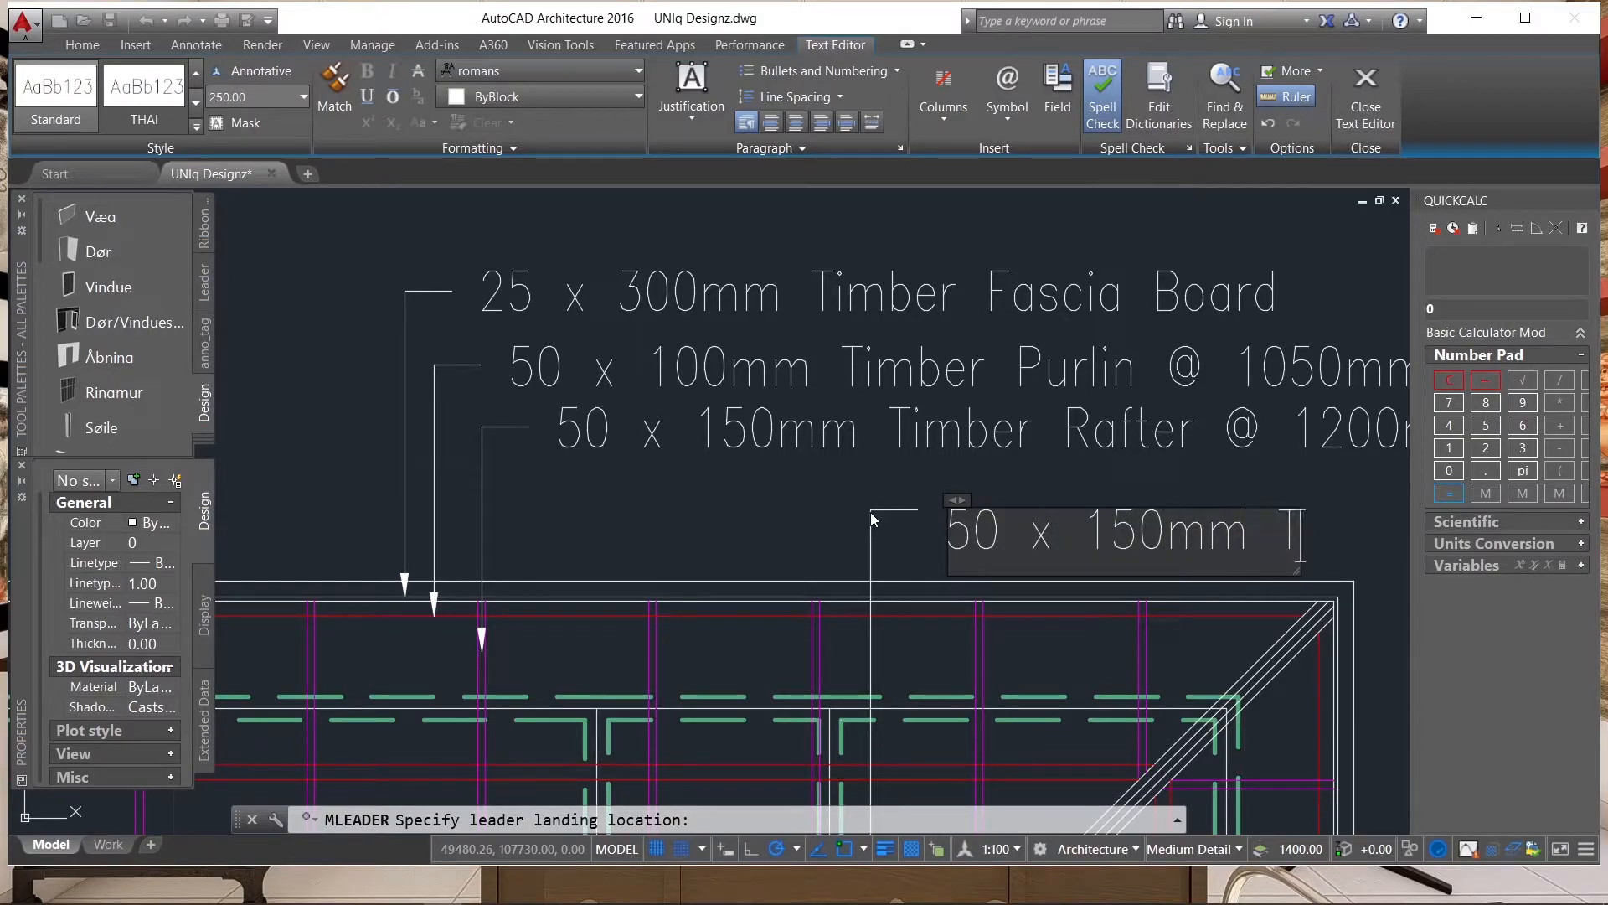
pyautogui.write('imber ')
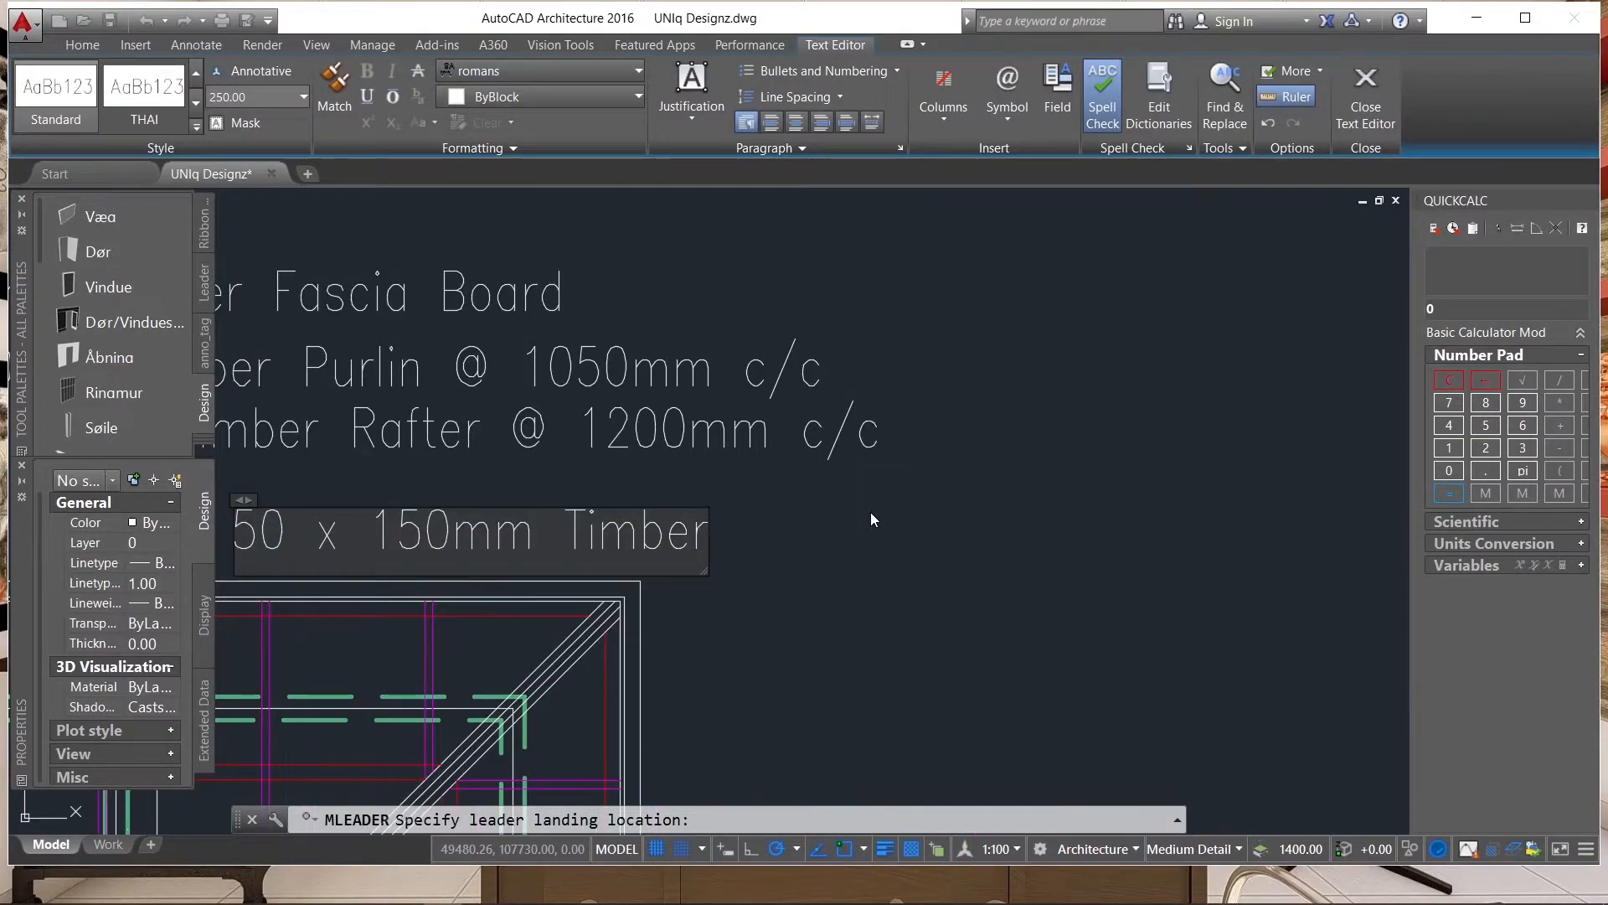
pyautogui.write('R')
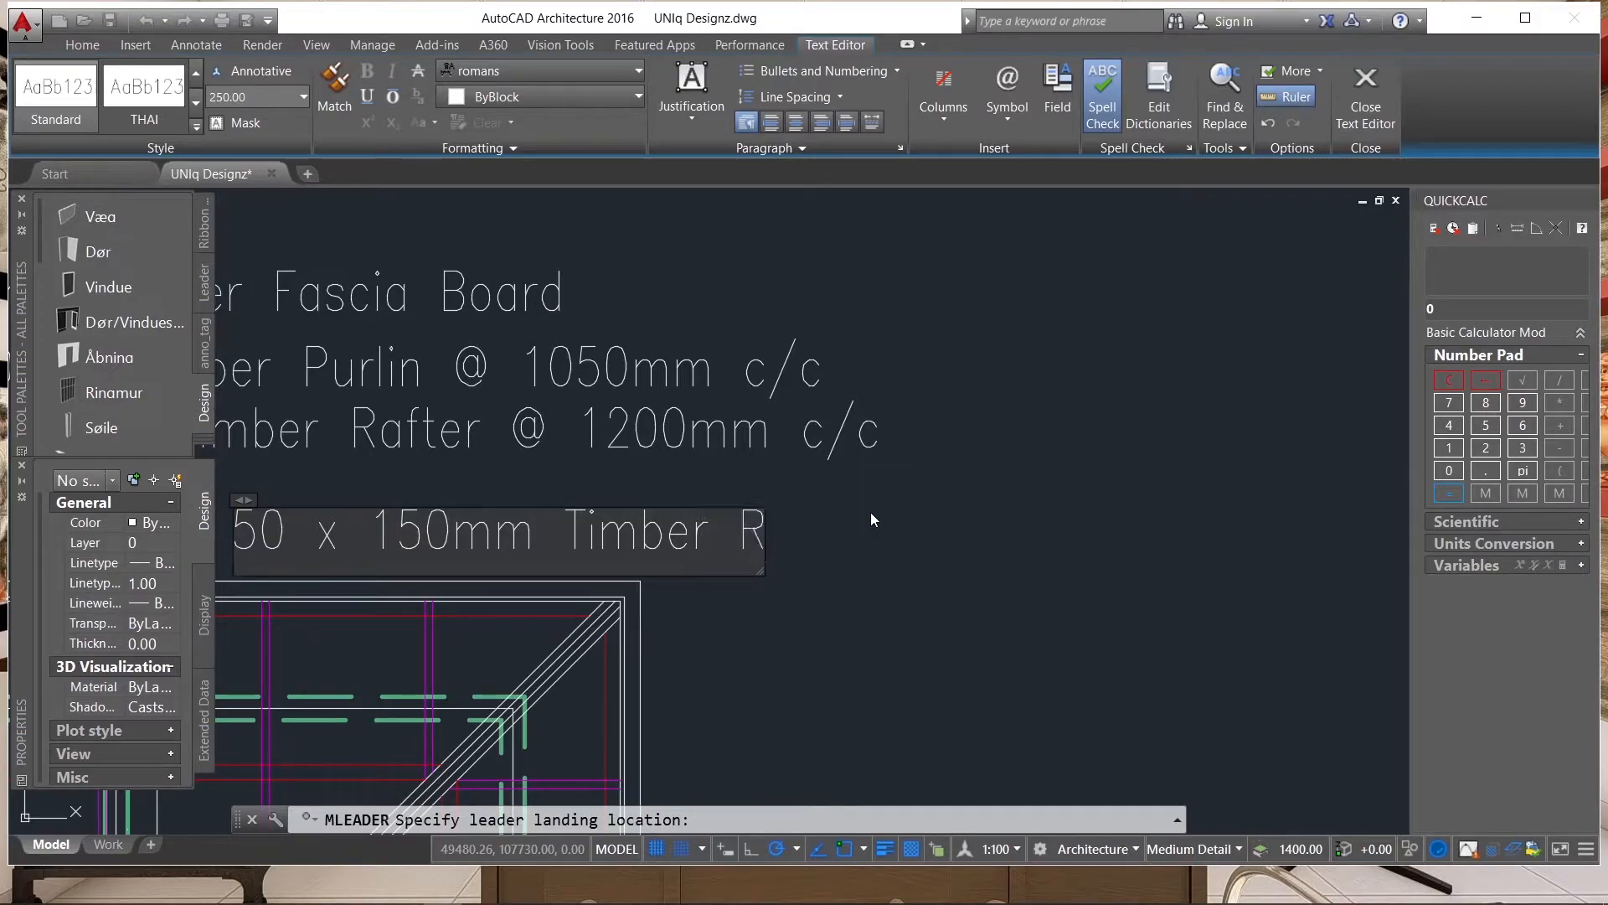
pyautogui.write('dge')
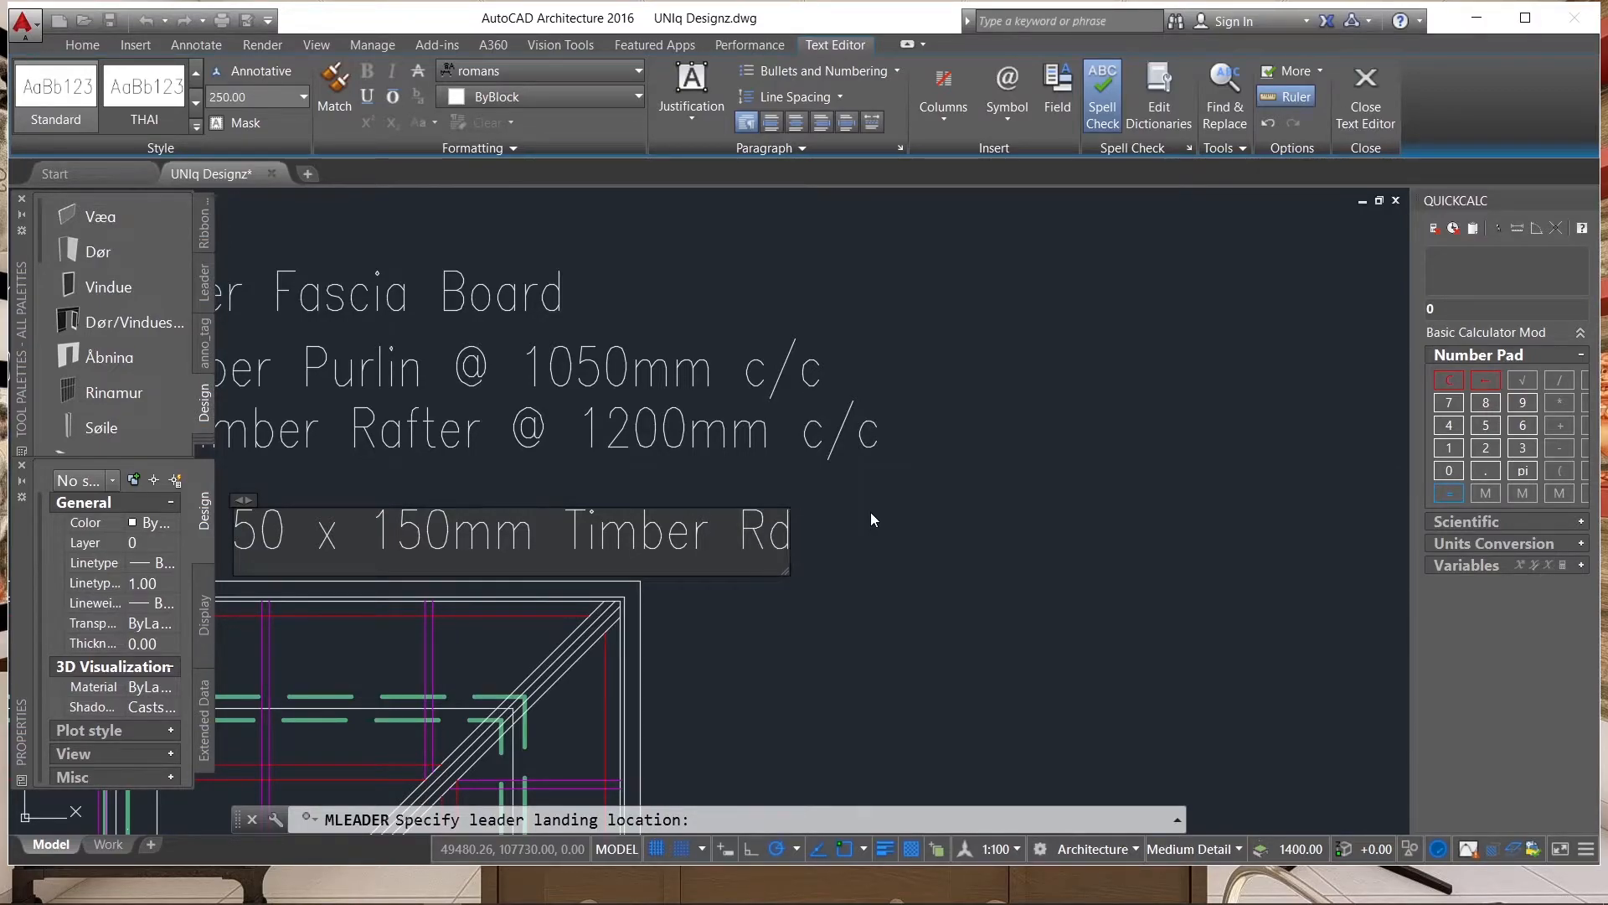
pyautogui.press('BackSpace')
pyautogui.press('BackSpace')
pyautogui.press('BackSpace')
pyautogui.write('idge Board')
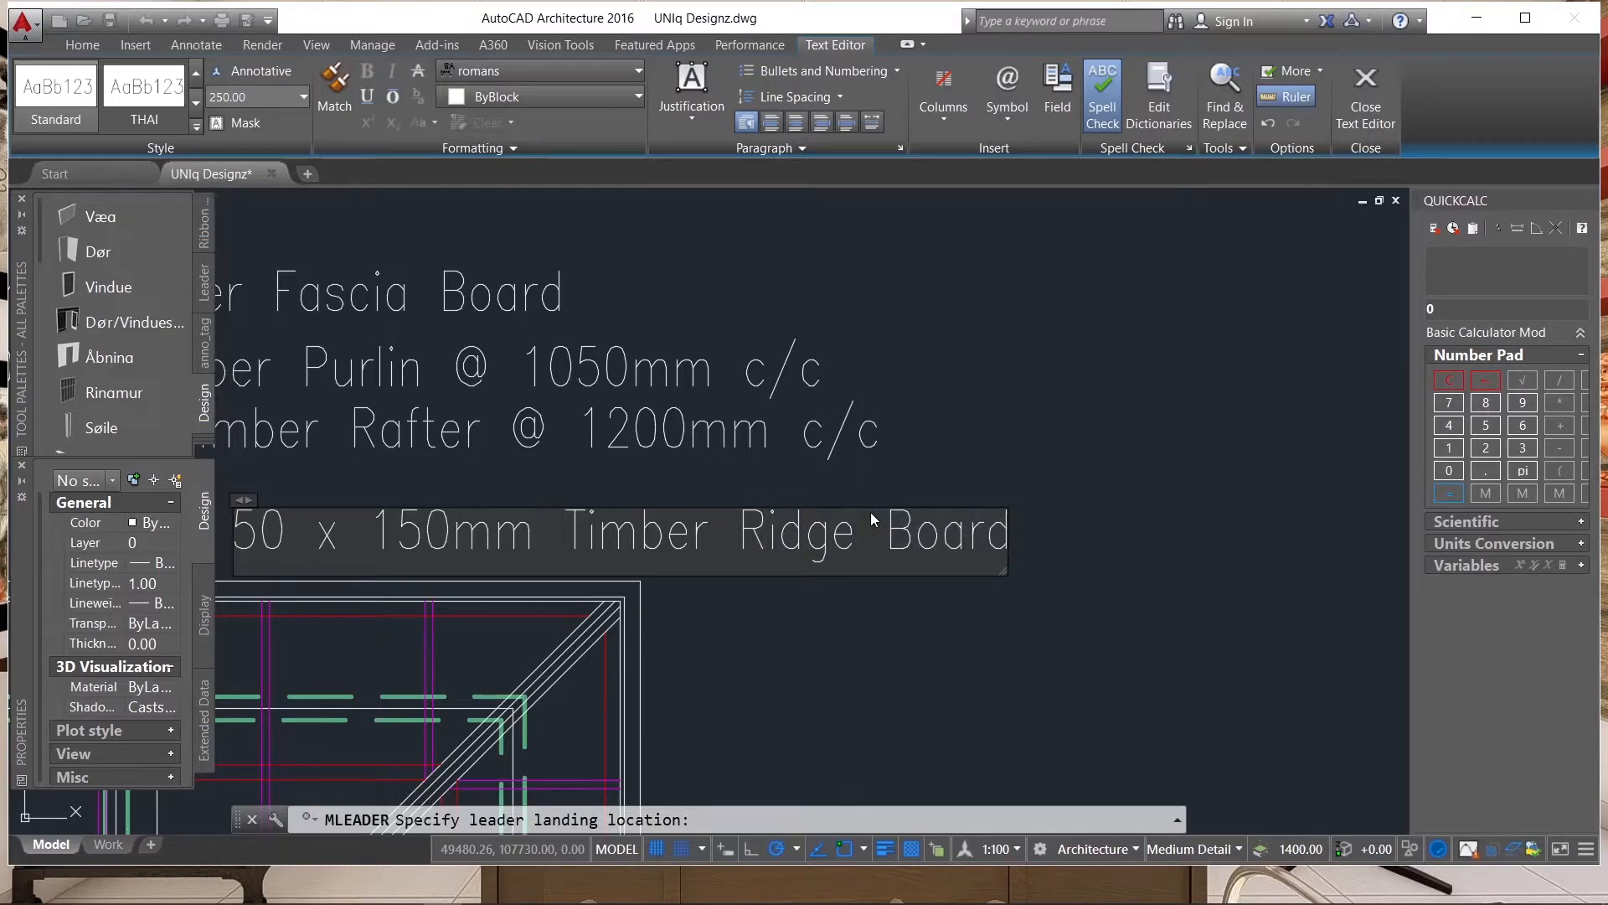
pyautogui.click(1015, 541)
pyautogui.scroll(-1, 1064, 454)
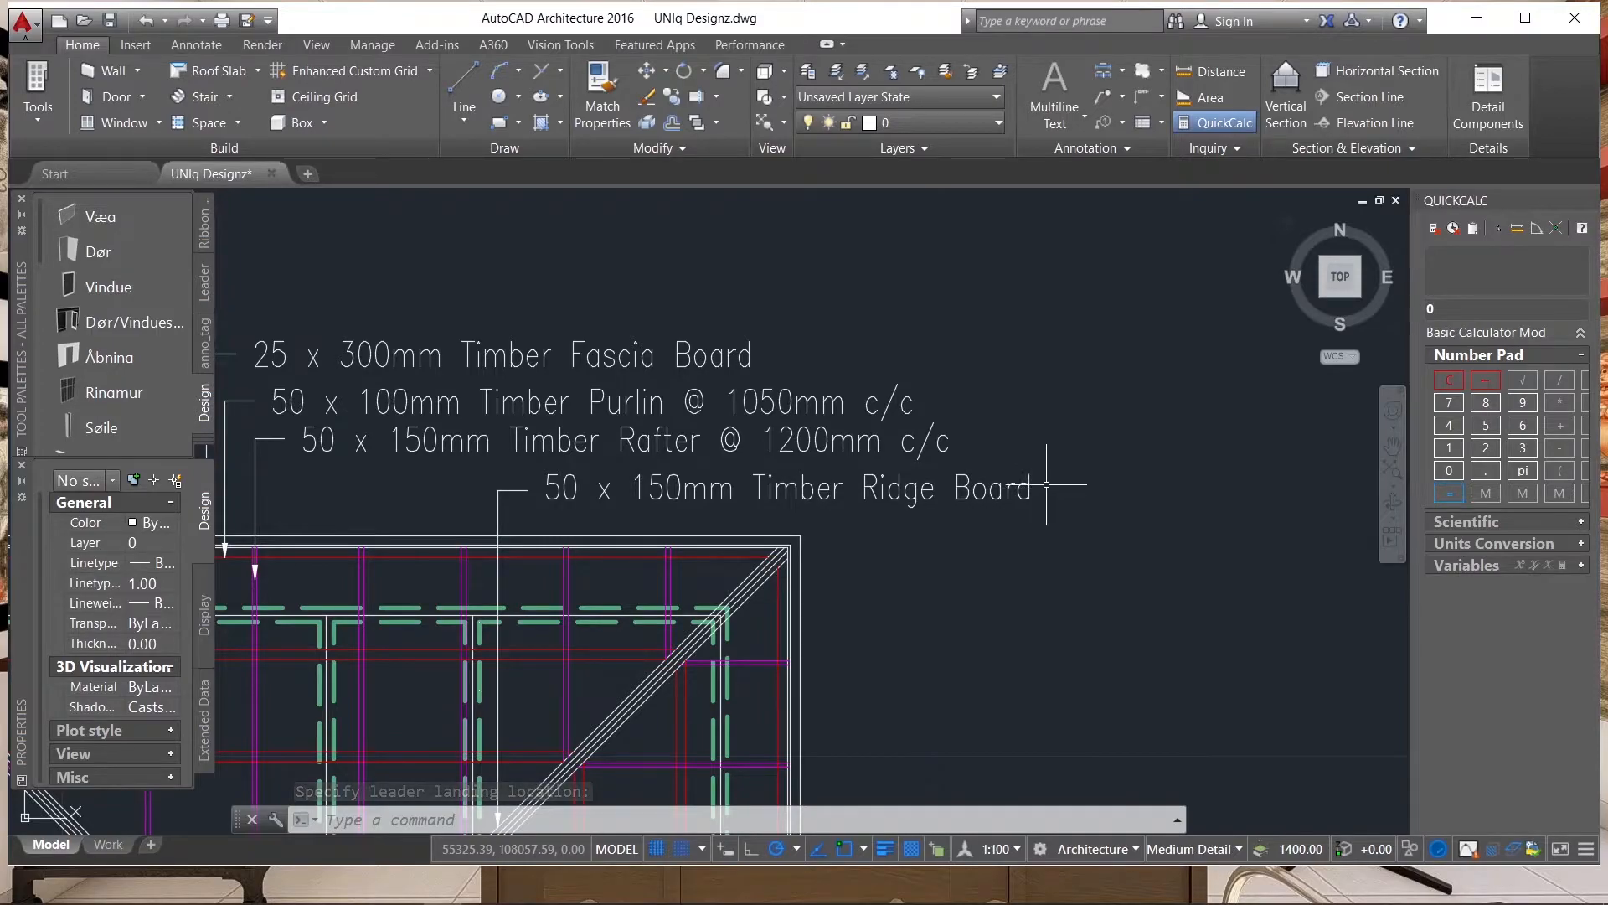
# Place a fifth multileader on the outermost upper eave line, left of the fascia board leader, with its landing about 2300 mm straight above.
pyautogui.scroll(-3, 1053, 381)
pyautogui.scroll(2, 888, 387)
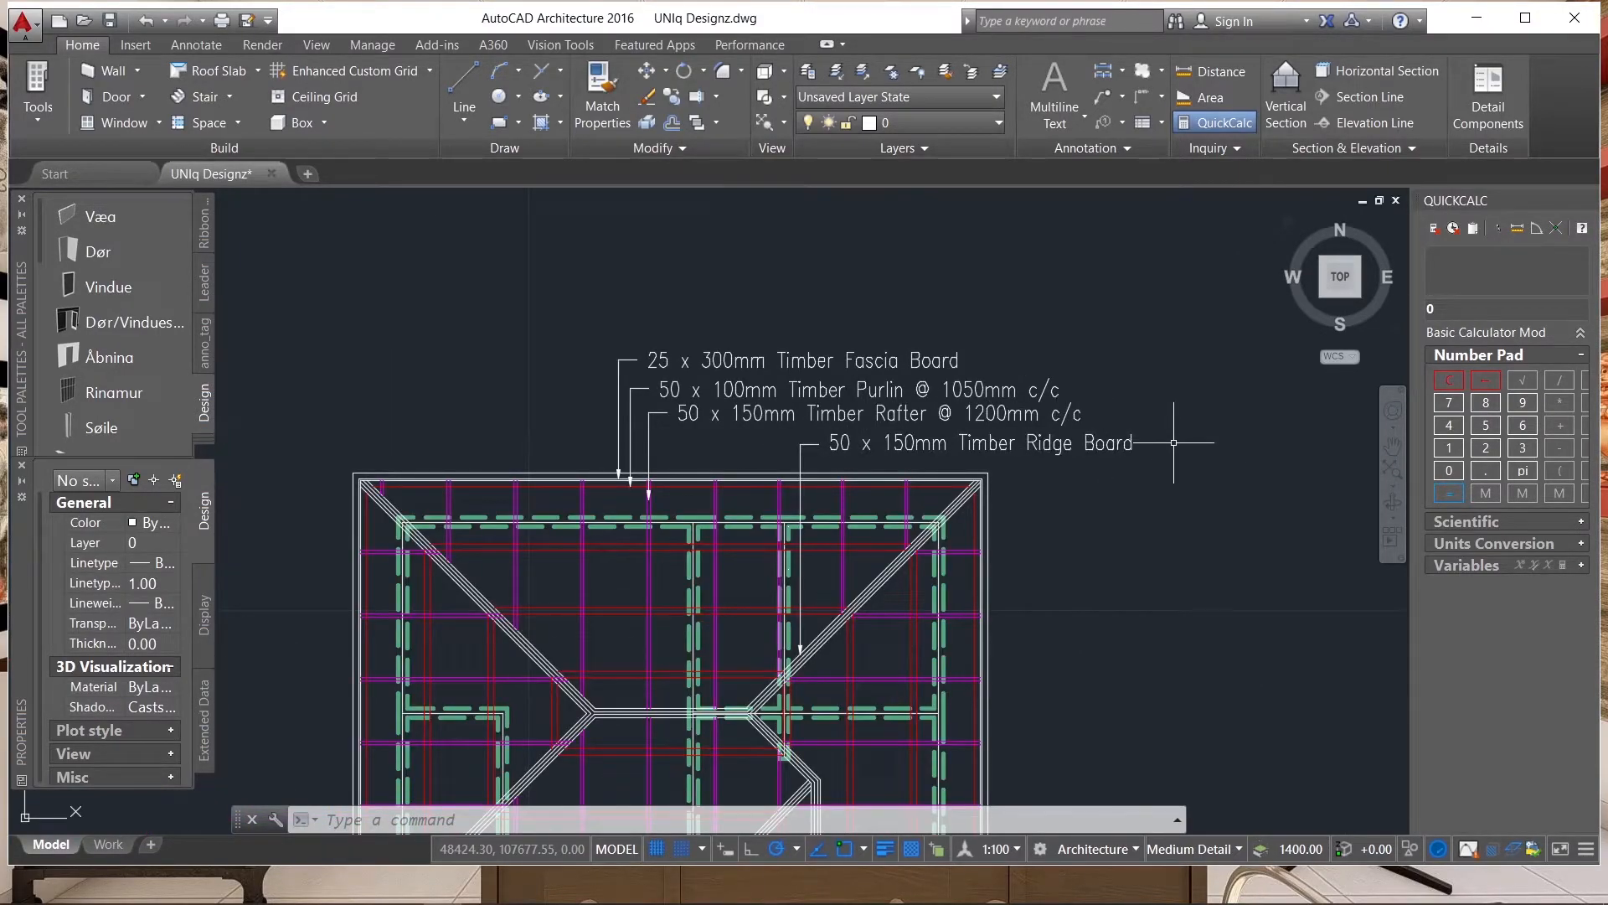
pyautogui.scroll(-2, 1180, 390)
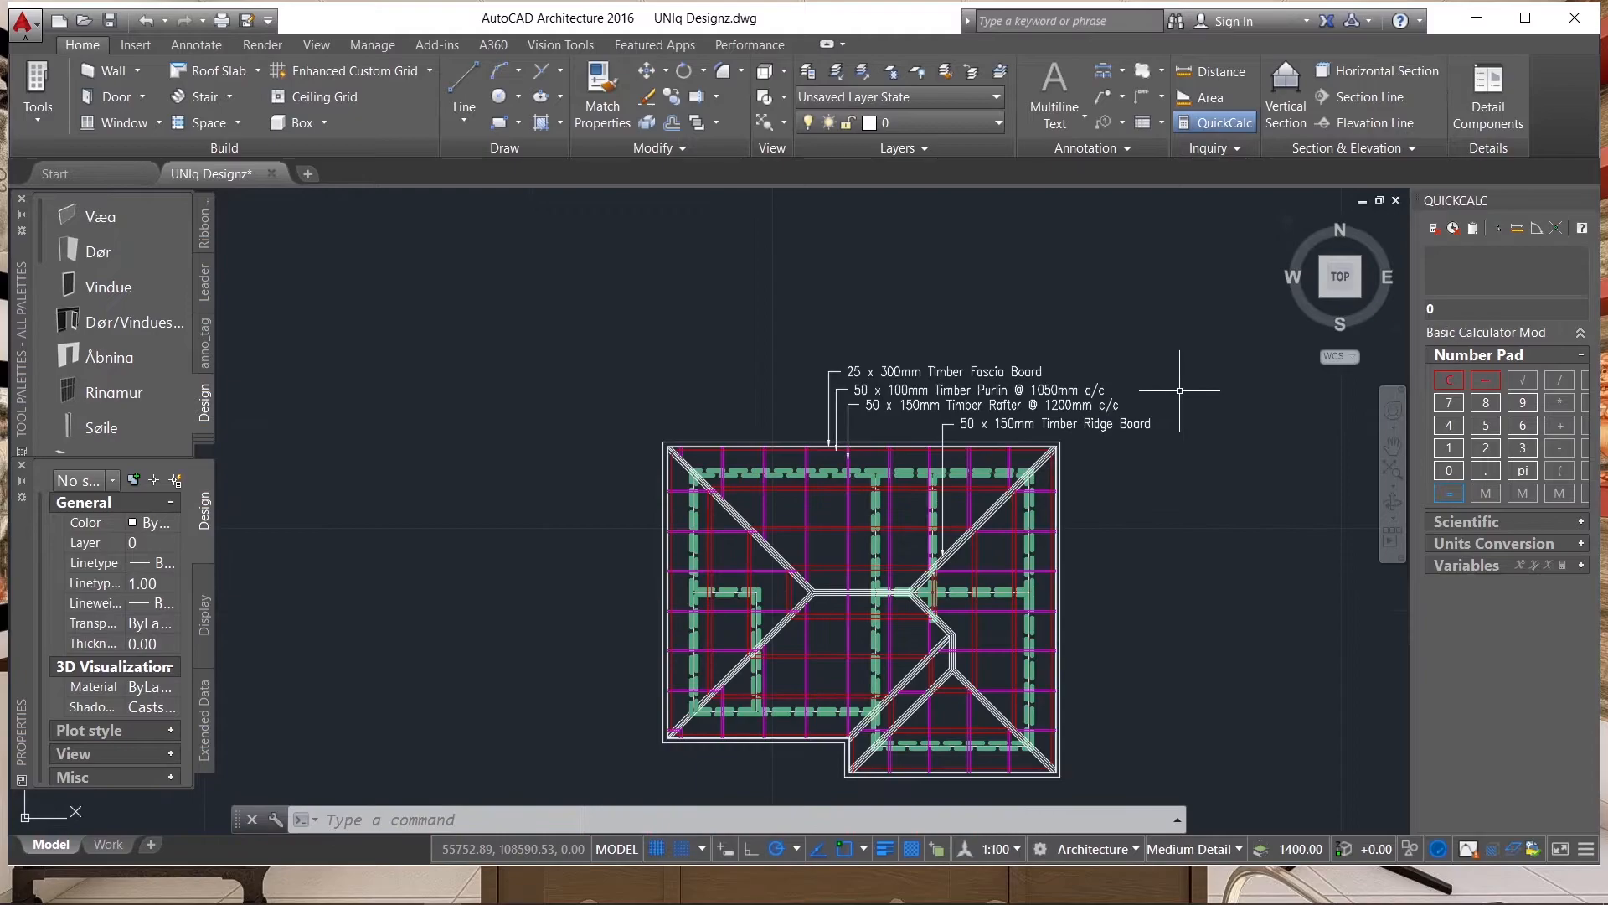
pyautogui.click(1103, 96)
pyautogui.scroll(5, 775, 469)
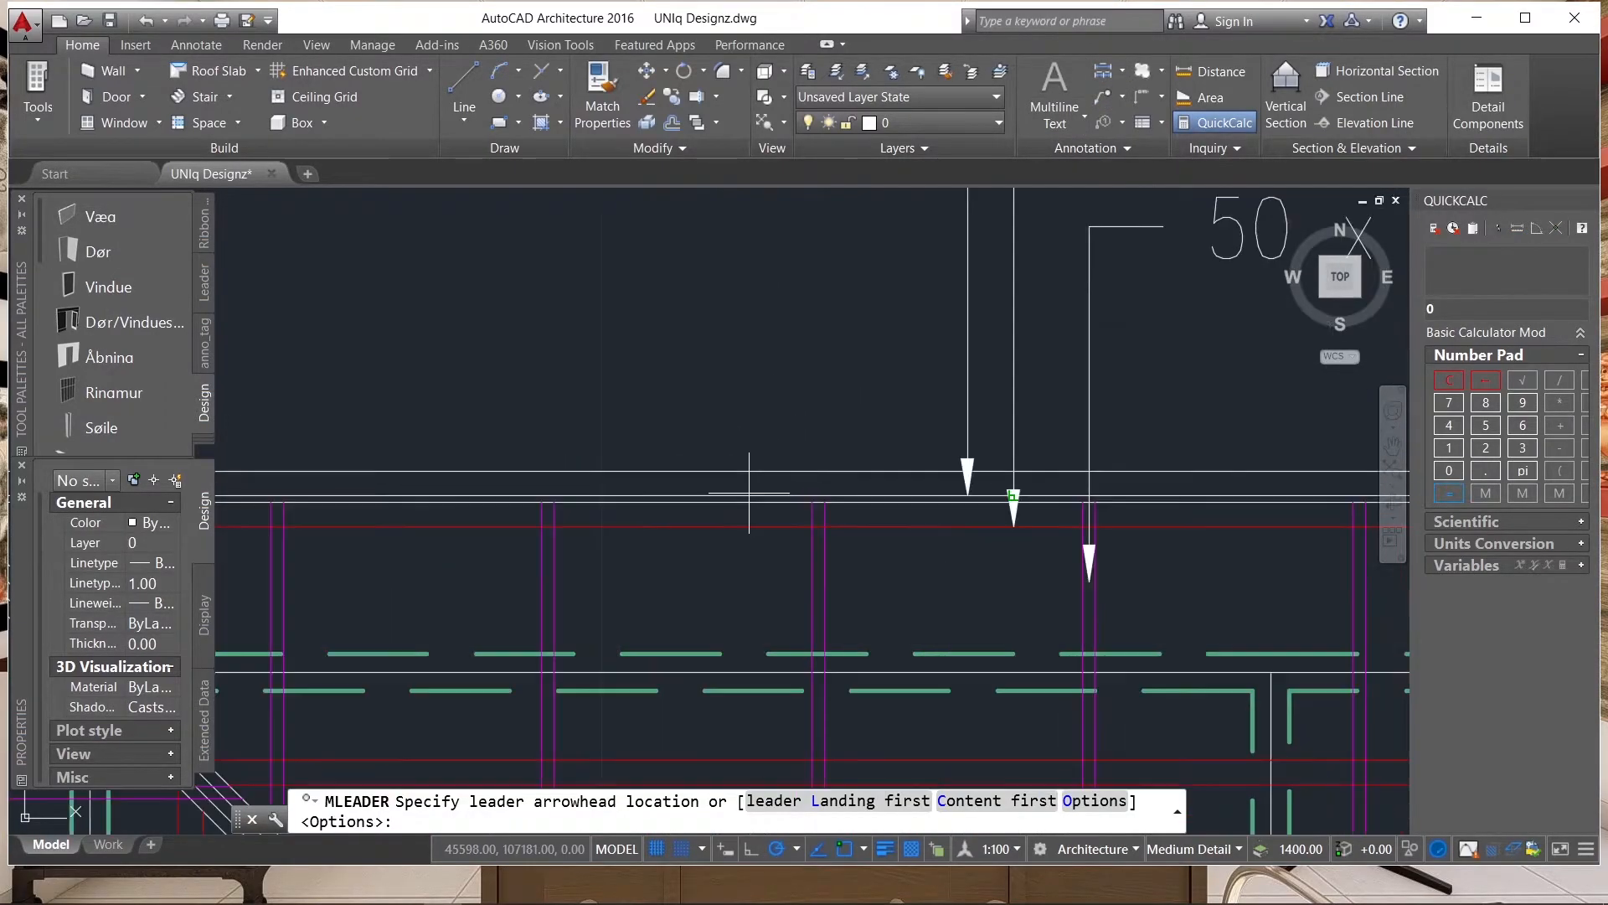
pyautogui.scroll(3, 752, 465)
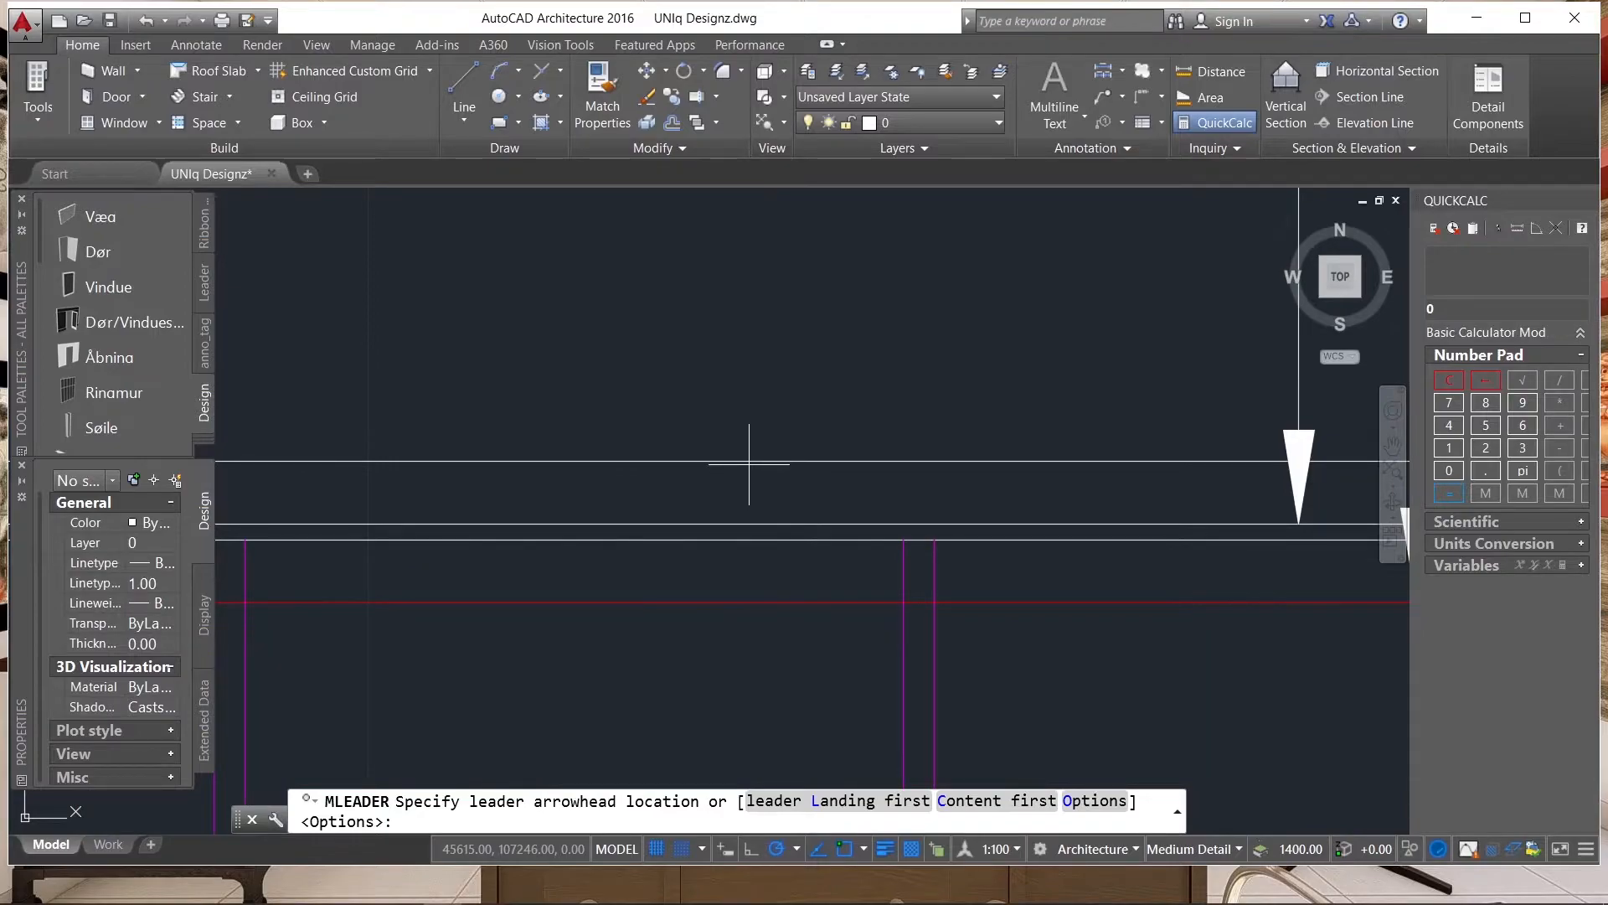
pyautogui.scroll(3, 749, 463)
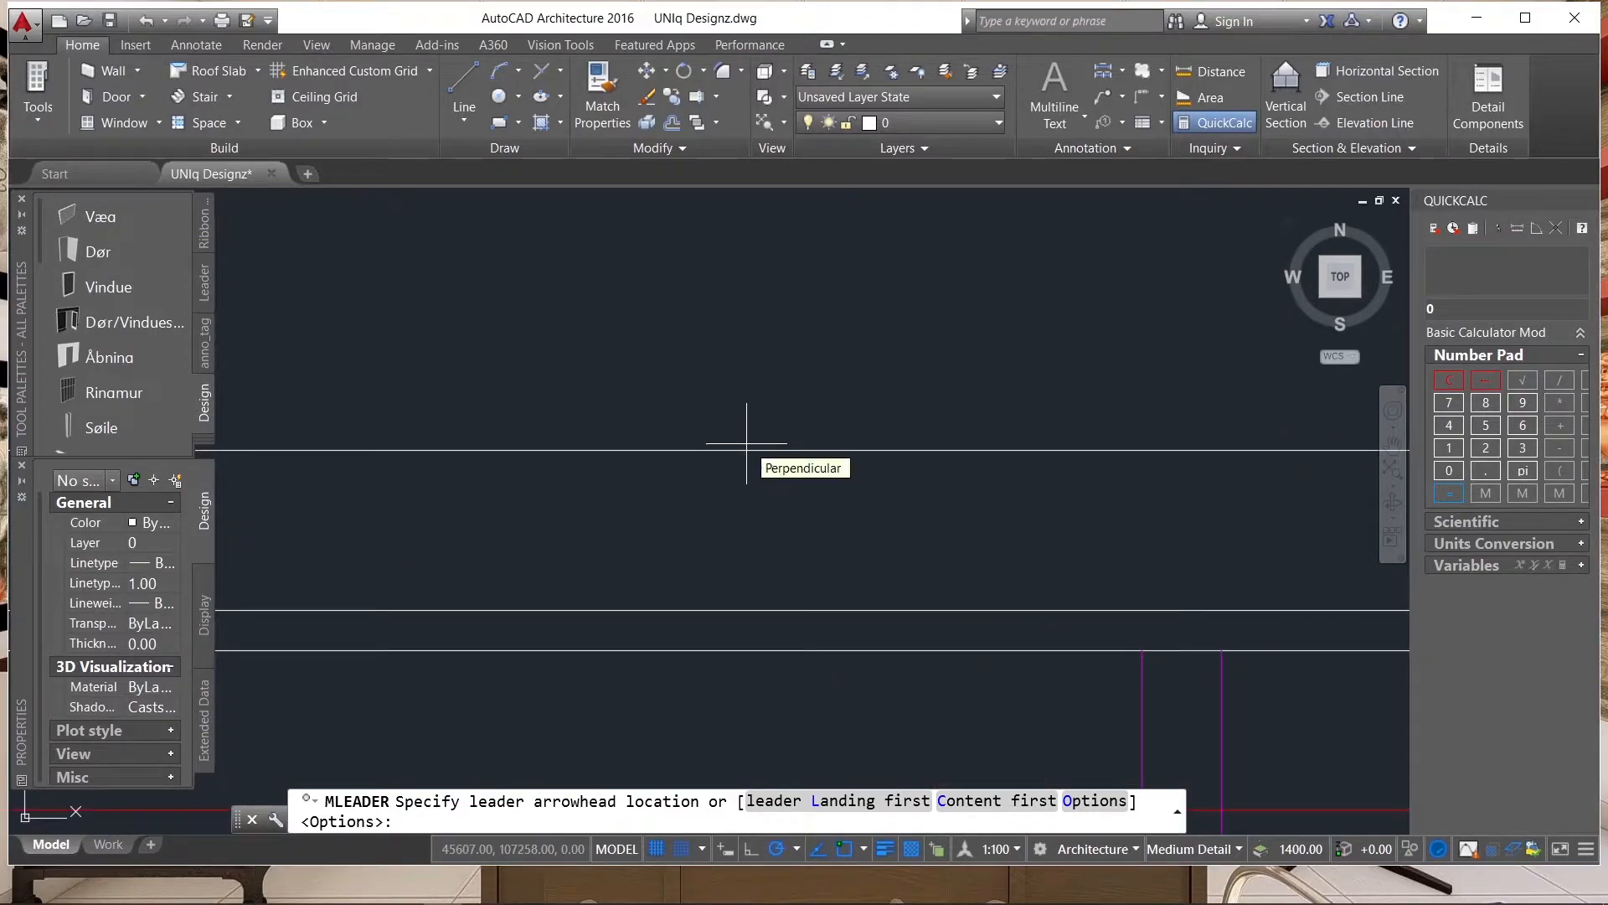
pyautogui.click(746, 438)
pyautogui.press('Escape')
pyautogui.press('Return')
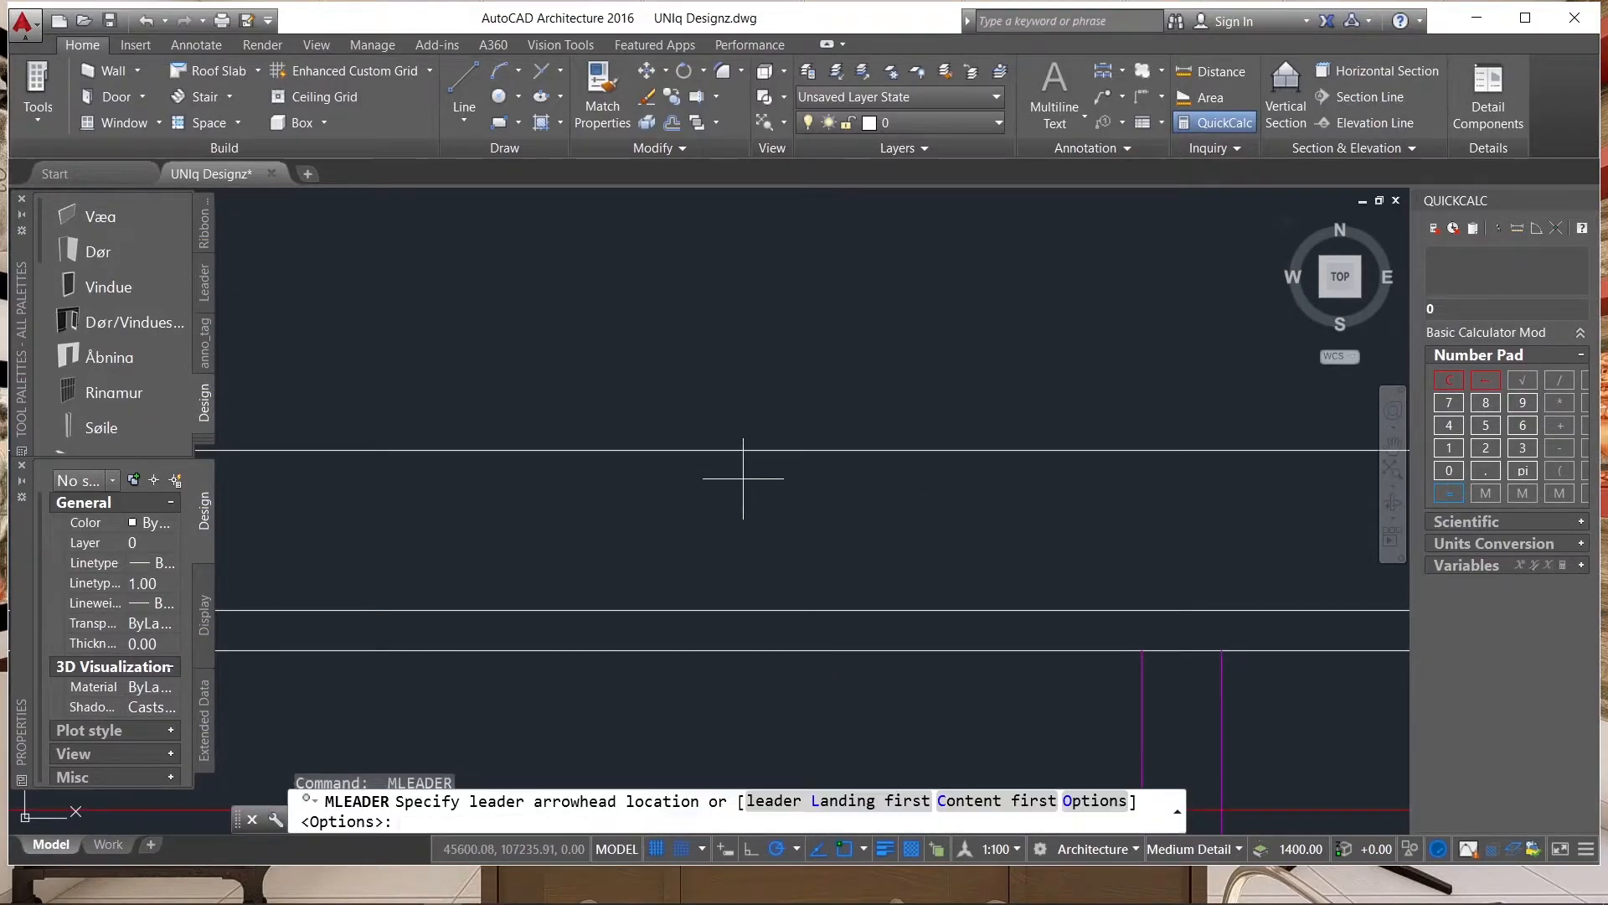
pyautogui.click(739, 427)
pyautogui.scroll(-4, 737, 536)
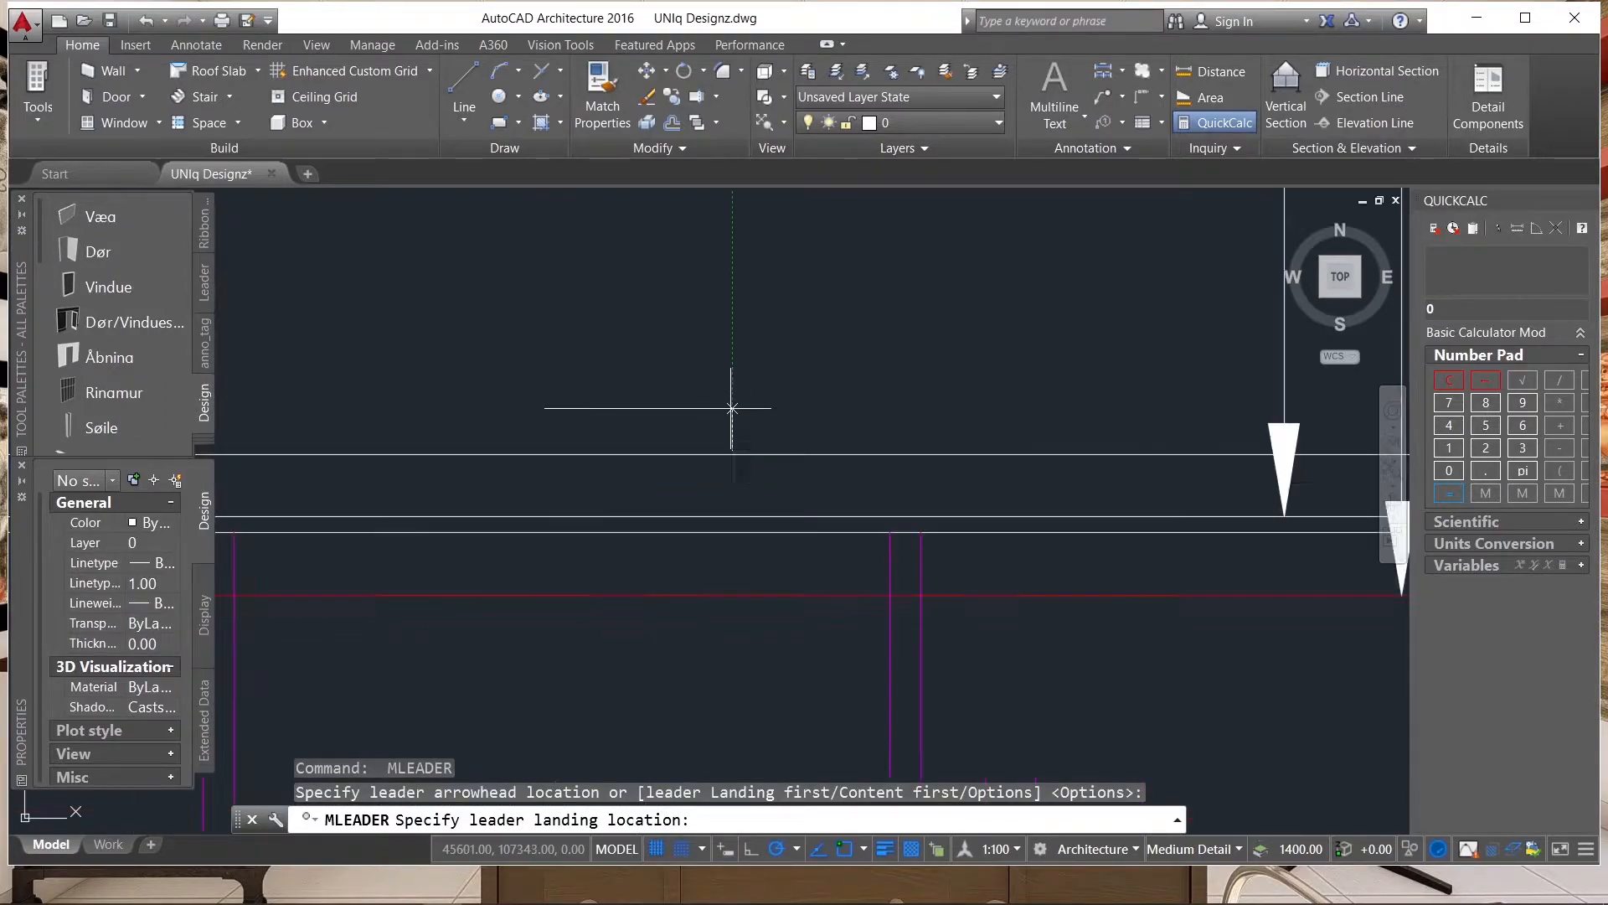
pyautogui.scroll(-4, 744, 579)
pyautogui.scroll(4, 743, 402)
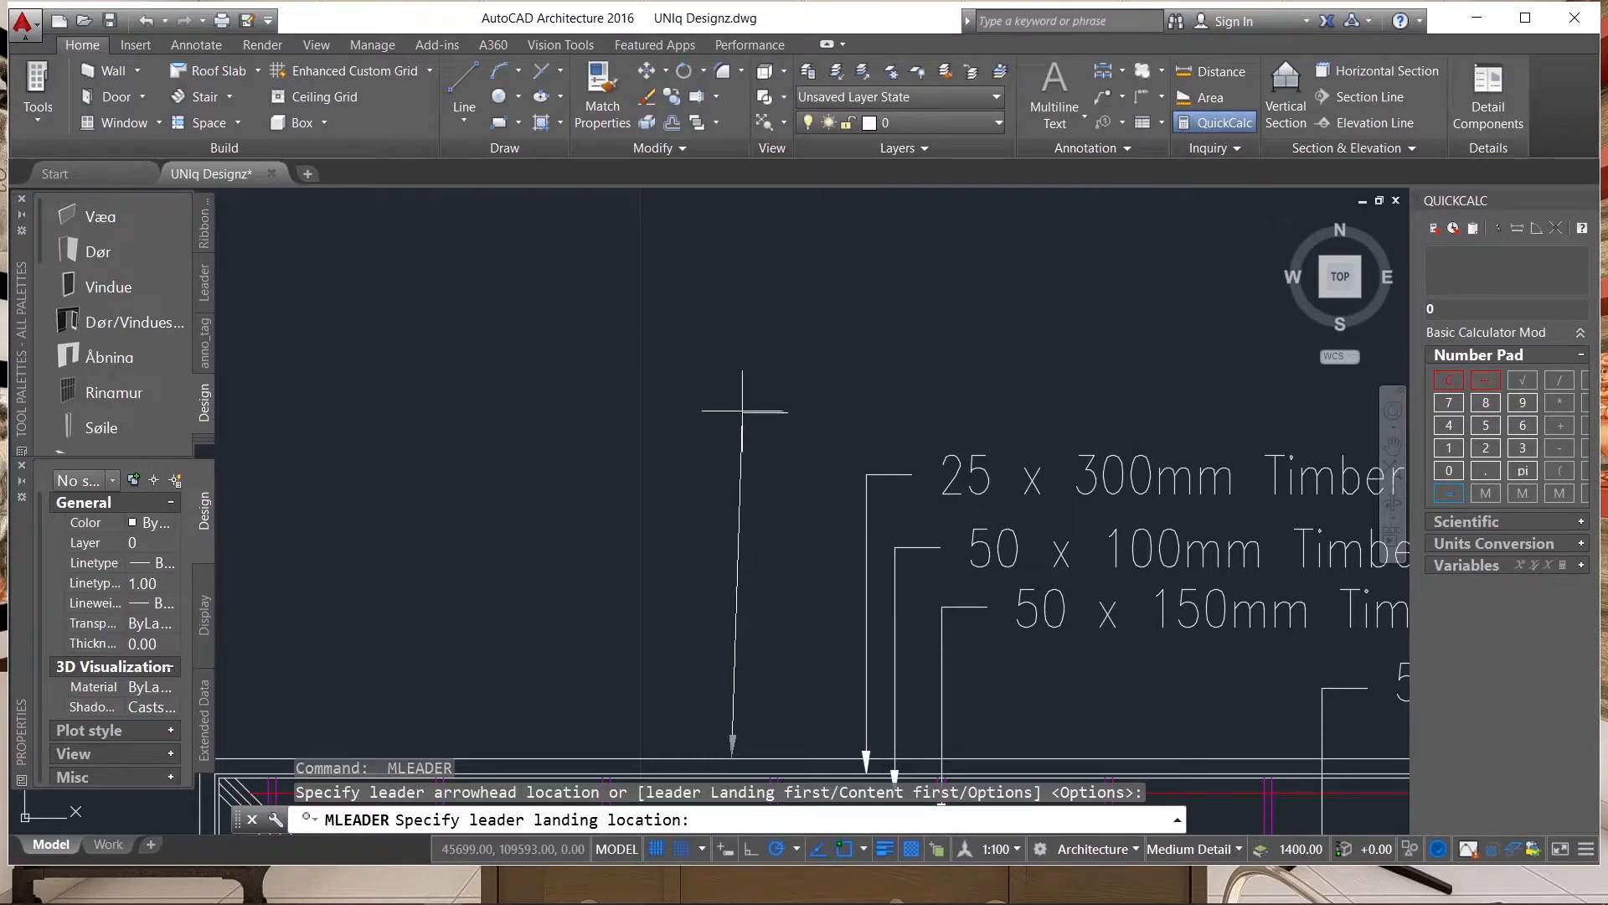
pyautogui.click(732, 410)
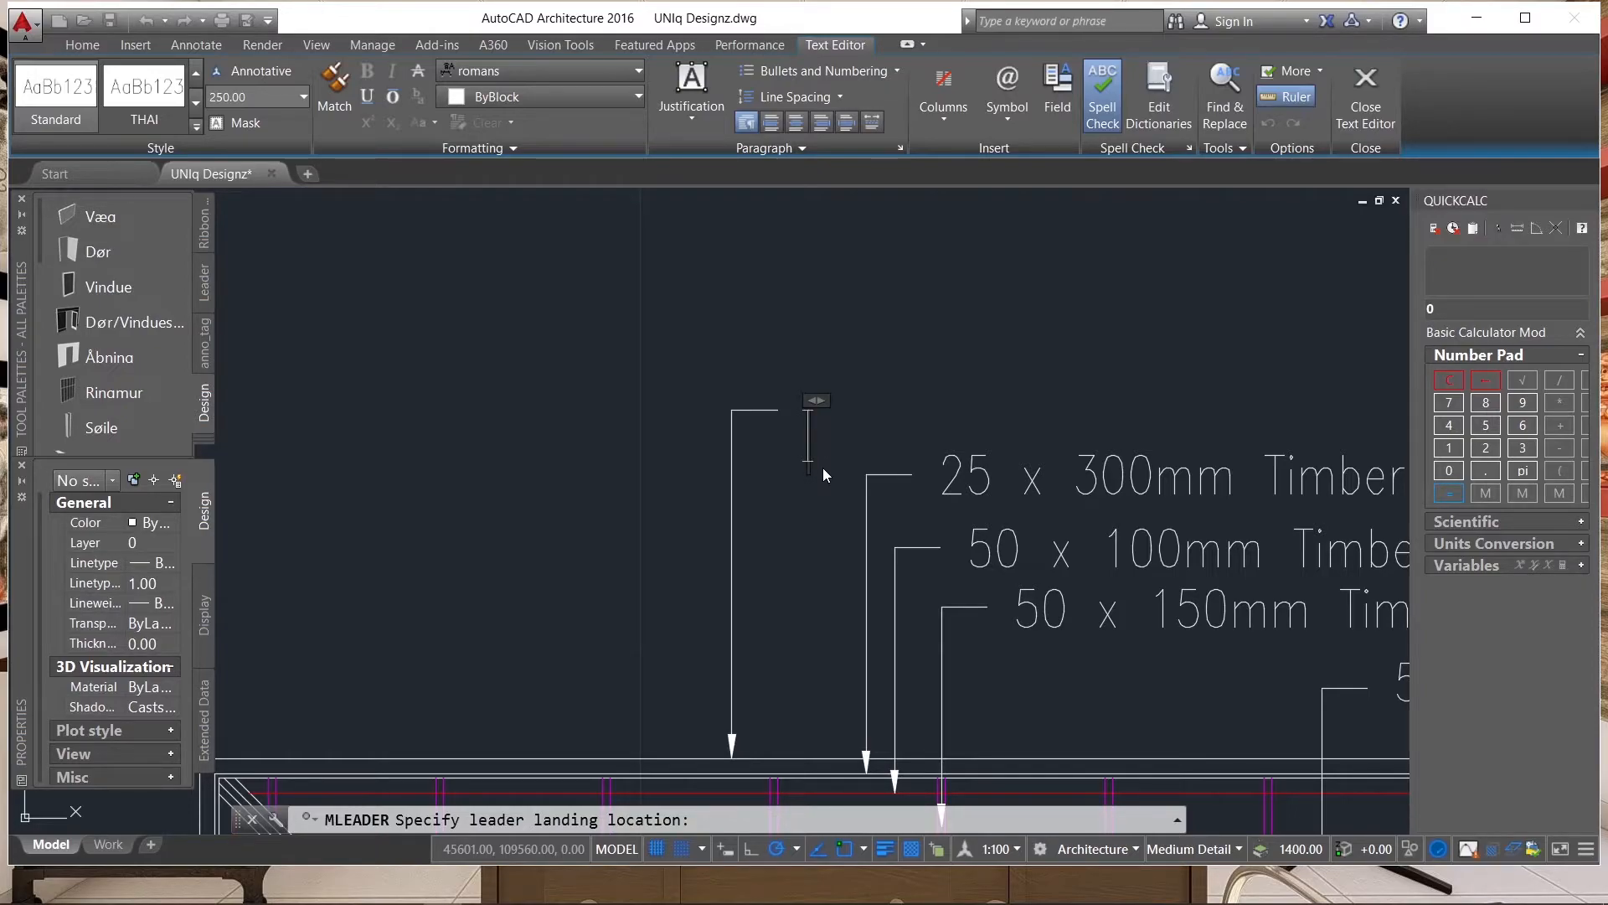
# Label the fifth leader "Roof cover" and finish the text.
pyautogui.write('Roof')
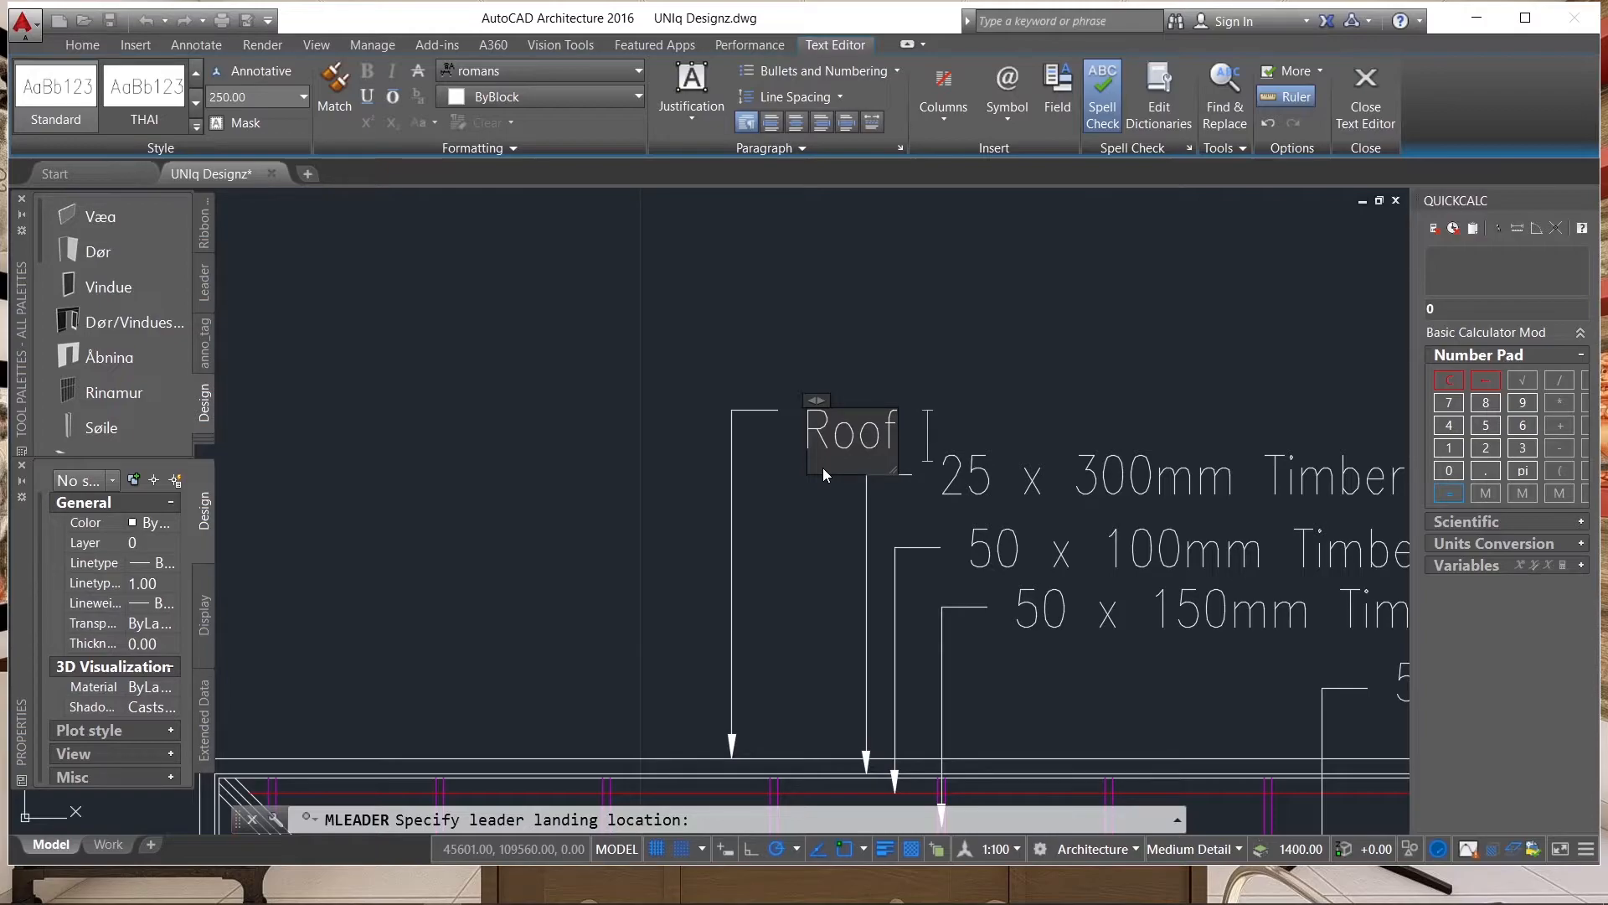
pyautogui.write('cover')
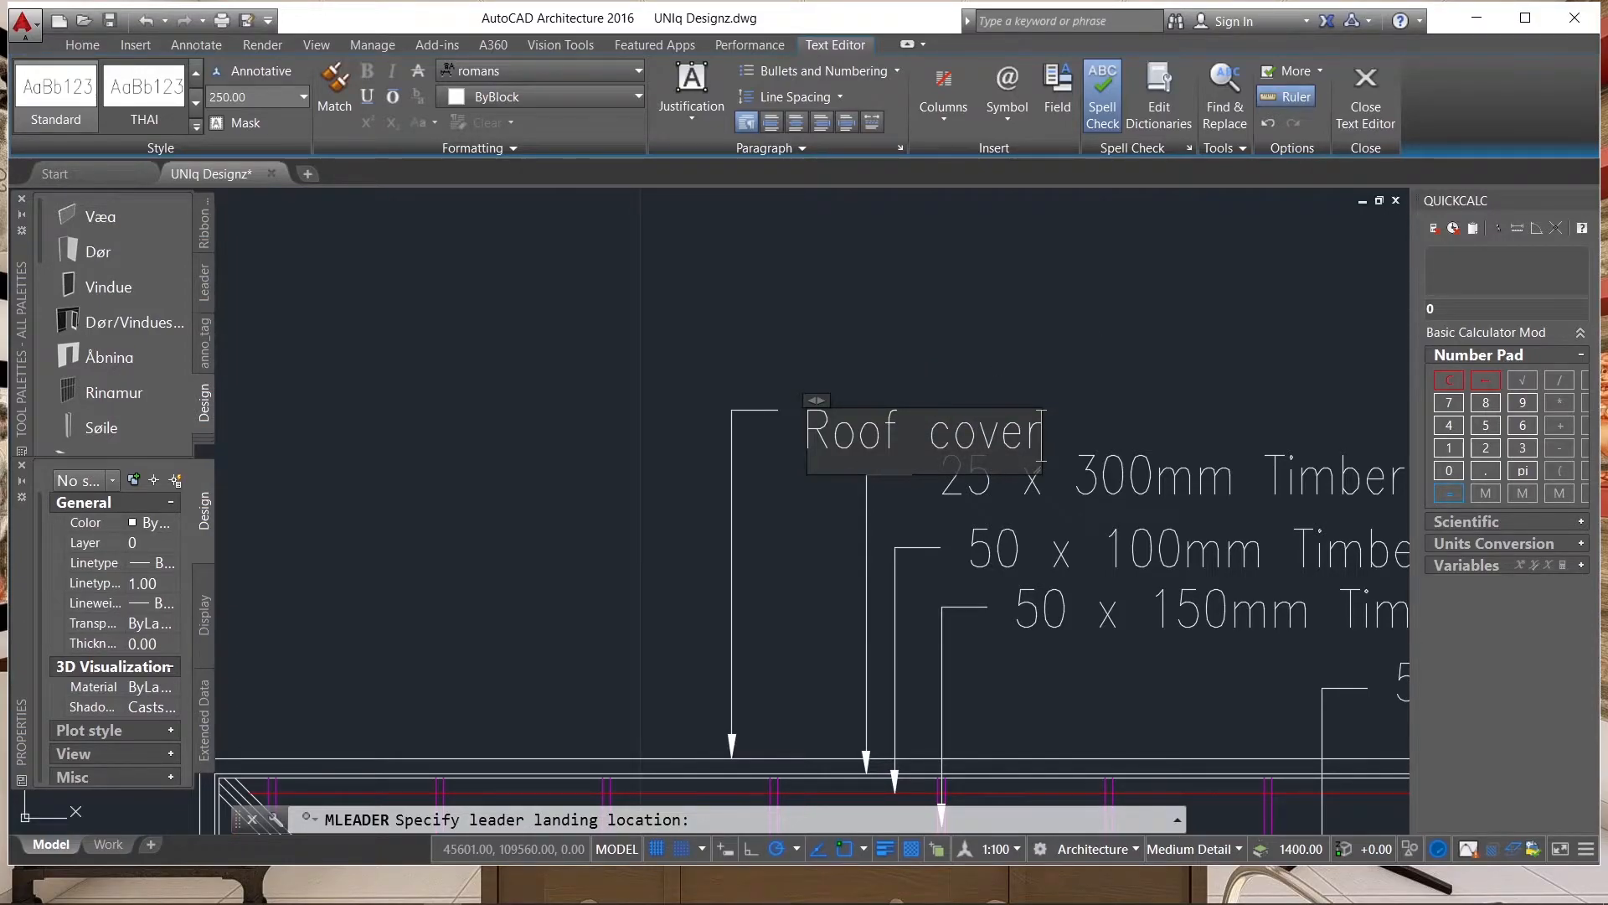
pyautogui.click(926, 287)
pyautogui.scroll(-3, 926, 288)
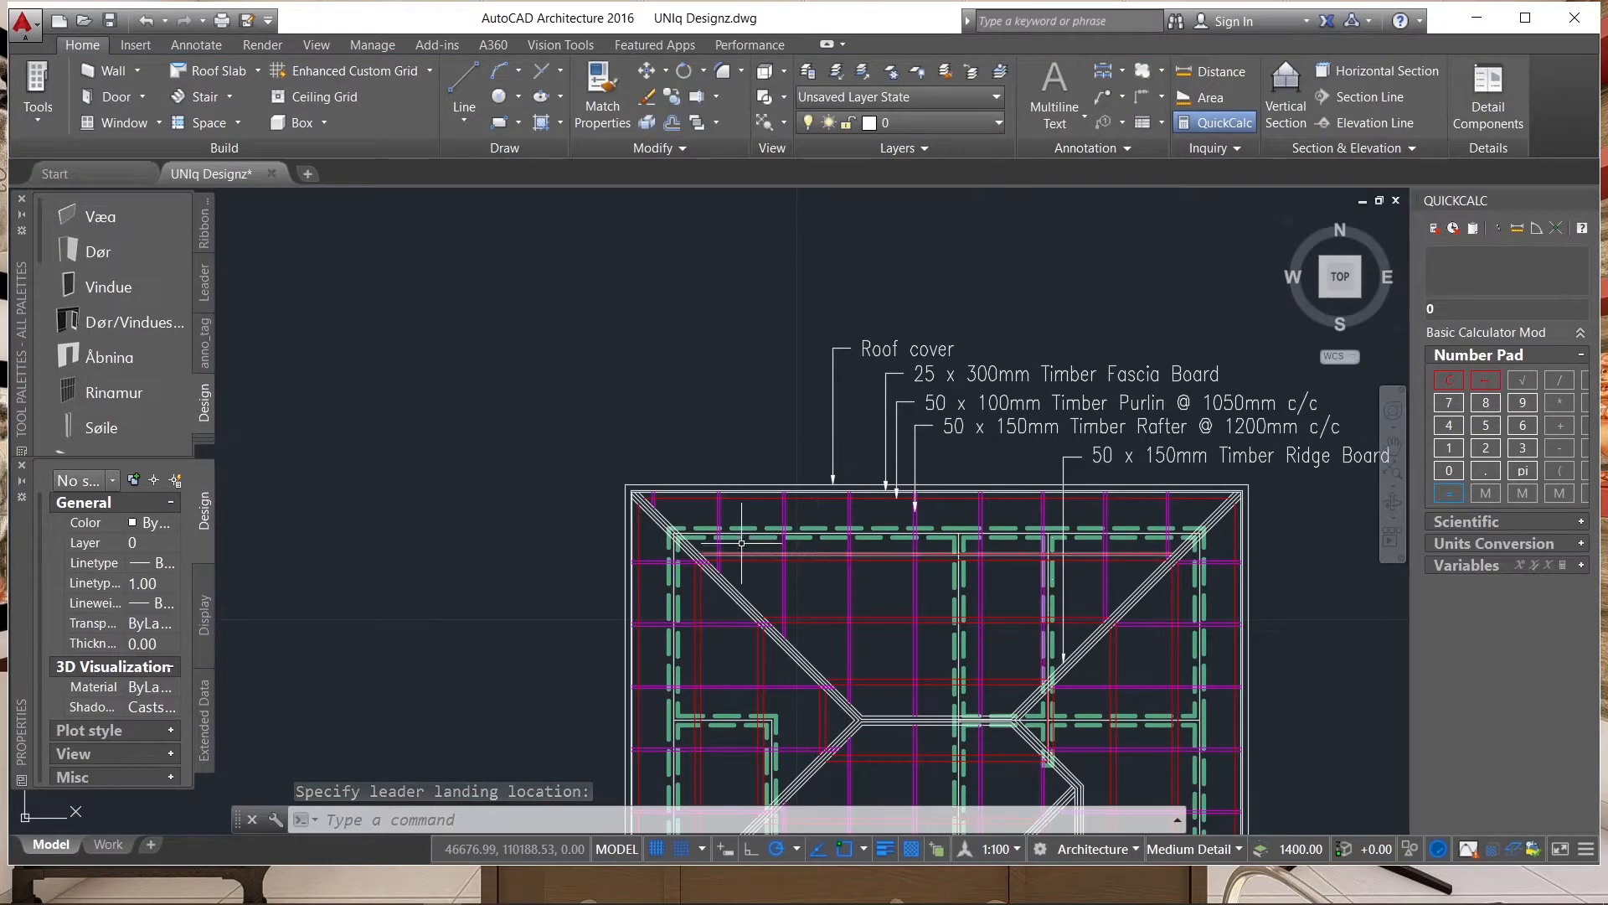
# Set the linetype of the outermost roof outline polyline to HIDDEN2 and clear the selection.
pyautogui.scroll(6, 586, 467)
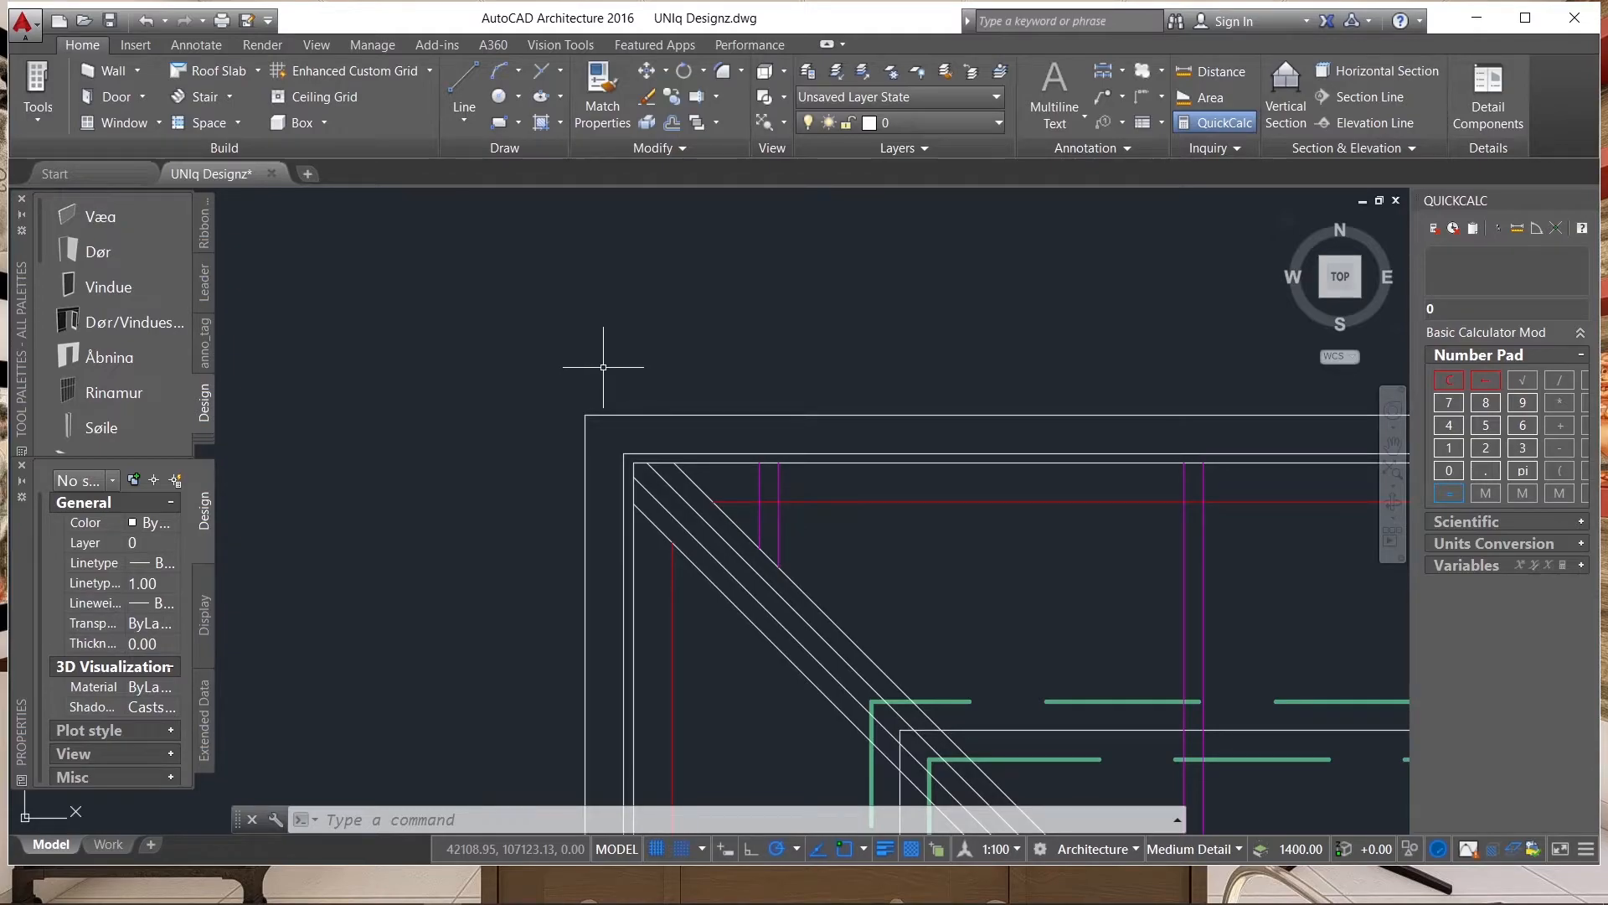
pyautogui.click(593, 400)
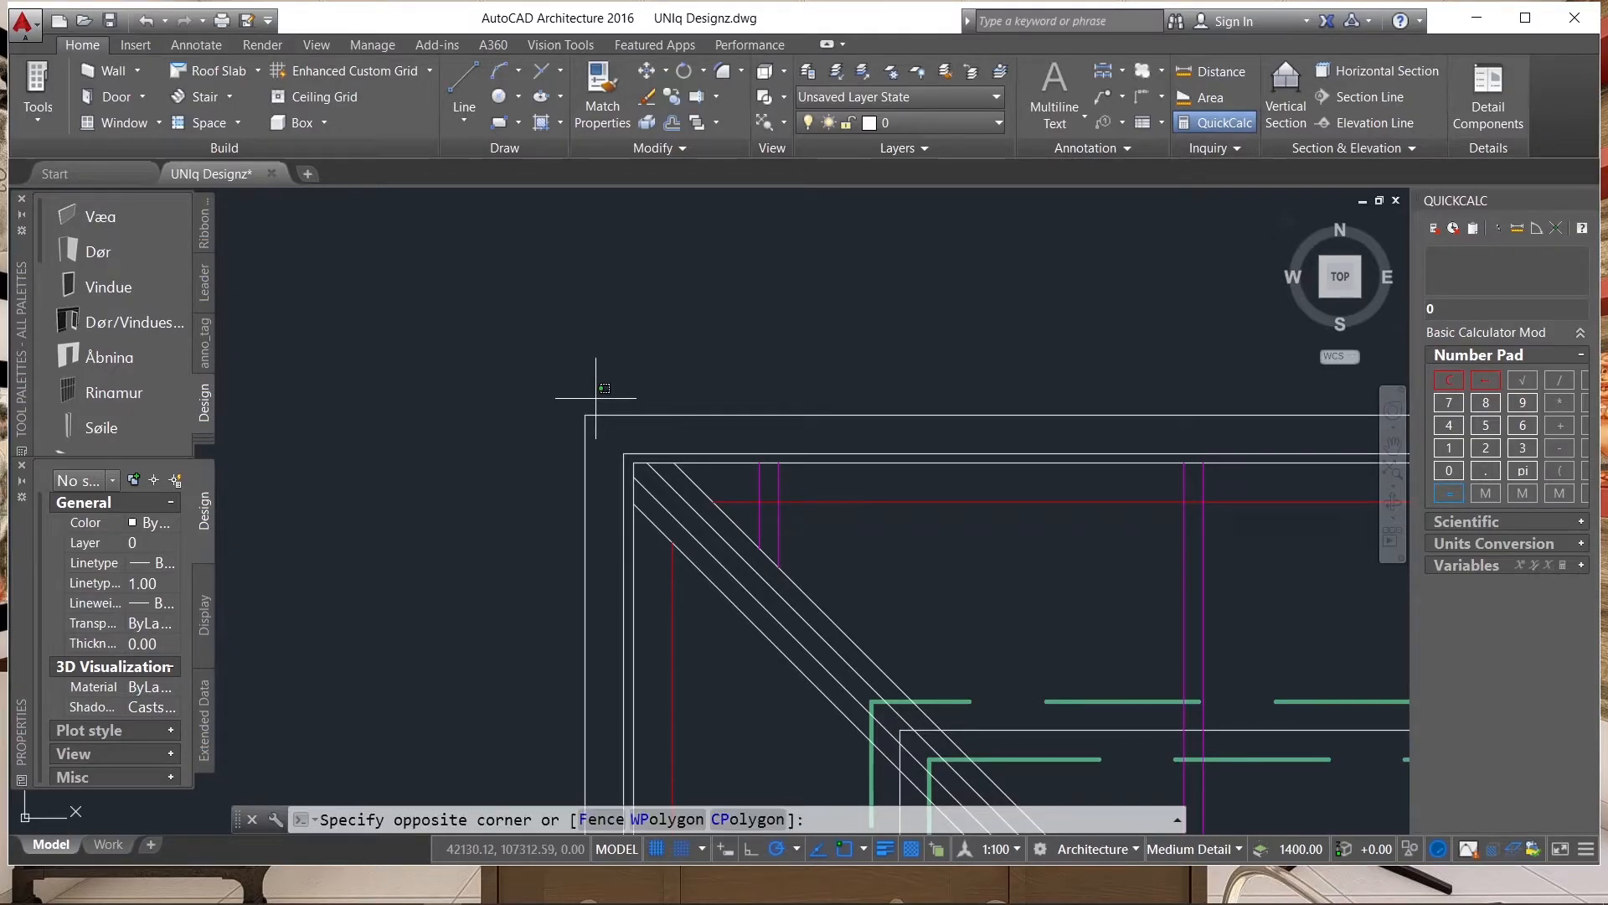
pyautogui.click(574, 448)
pyautogui.scroll(-5, 578, 352)
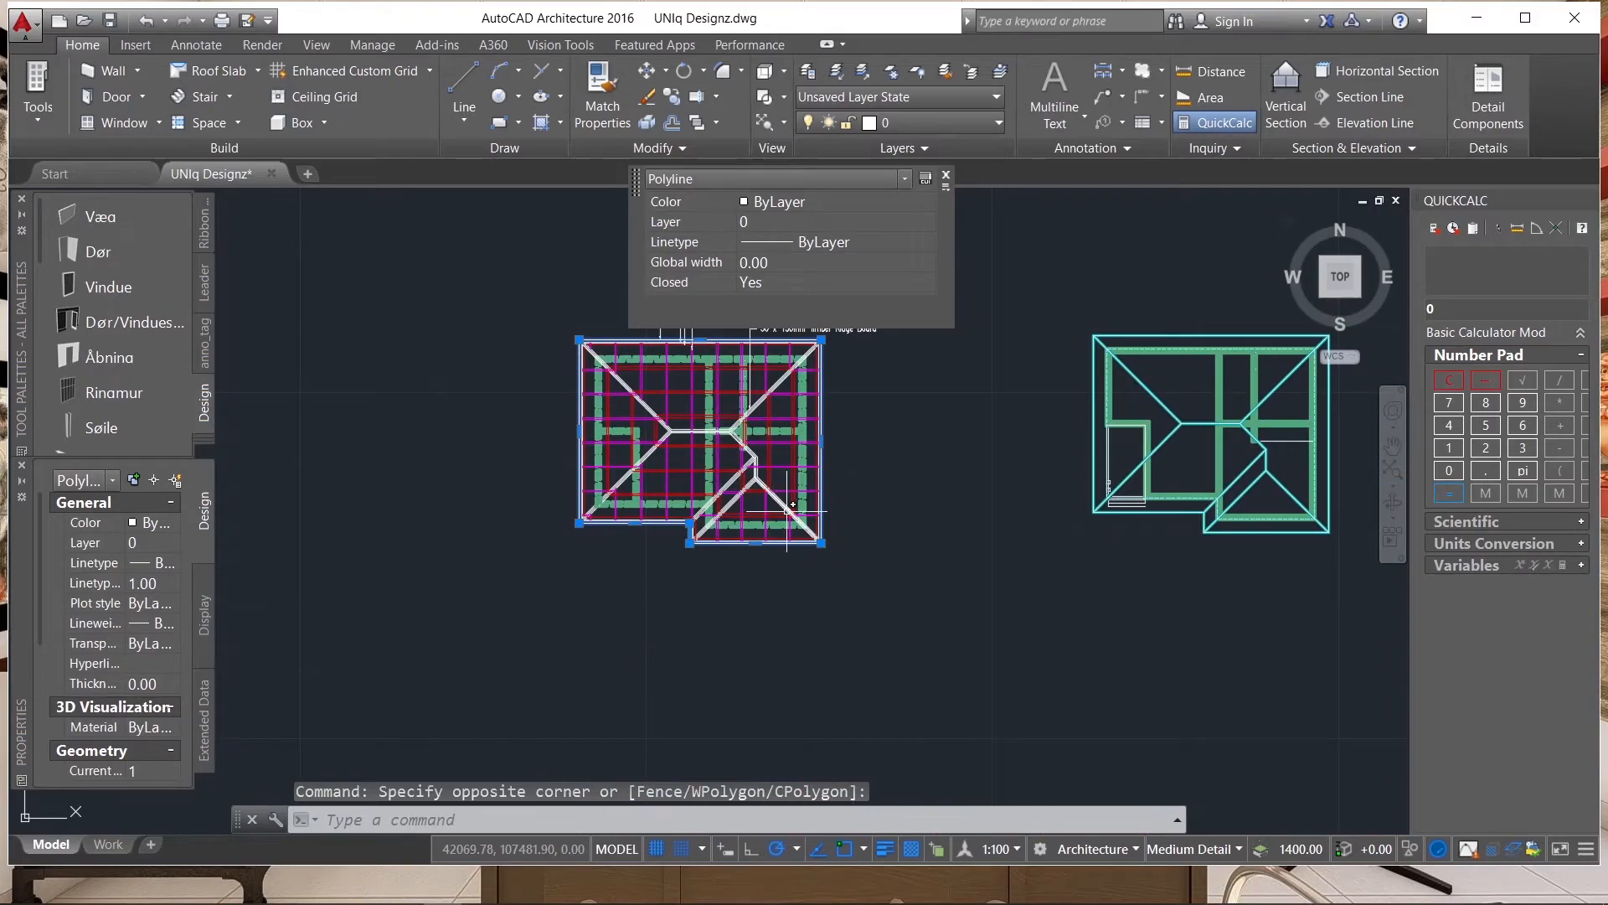
pyautogui.click(160, 585)
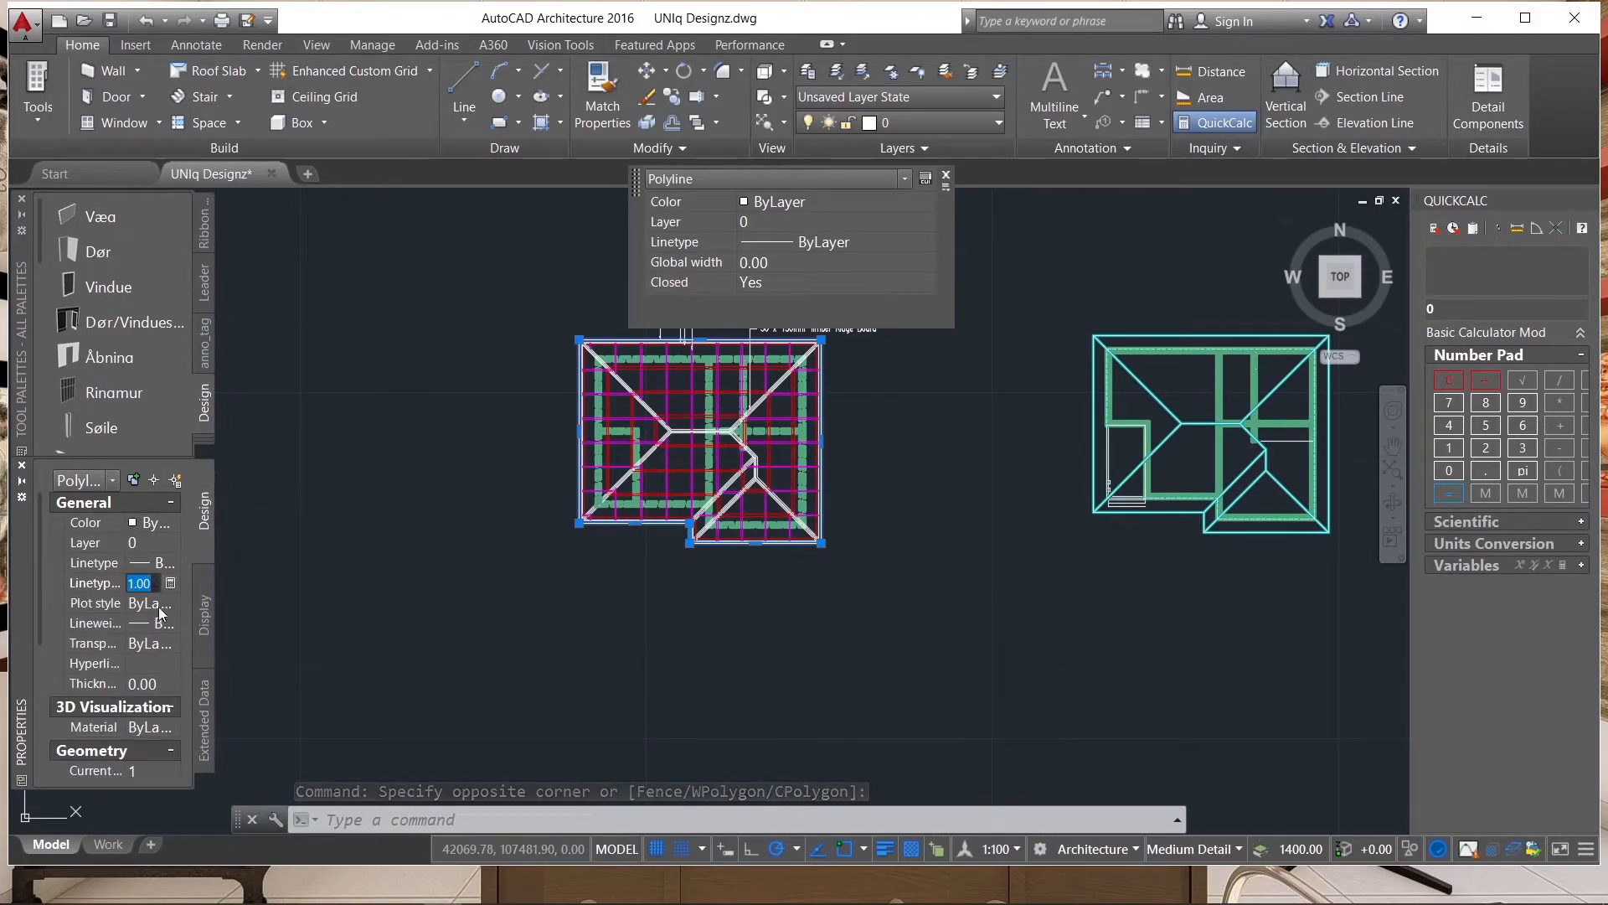
pyautogui.click(155, 562)
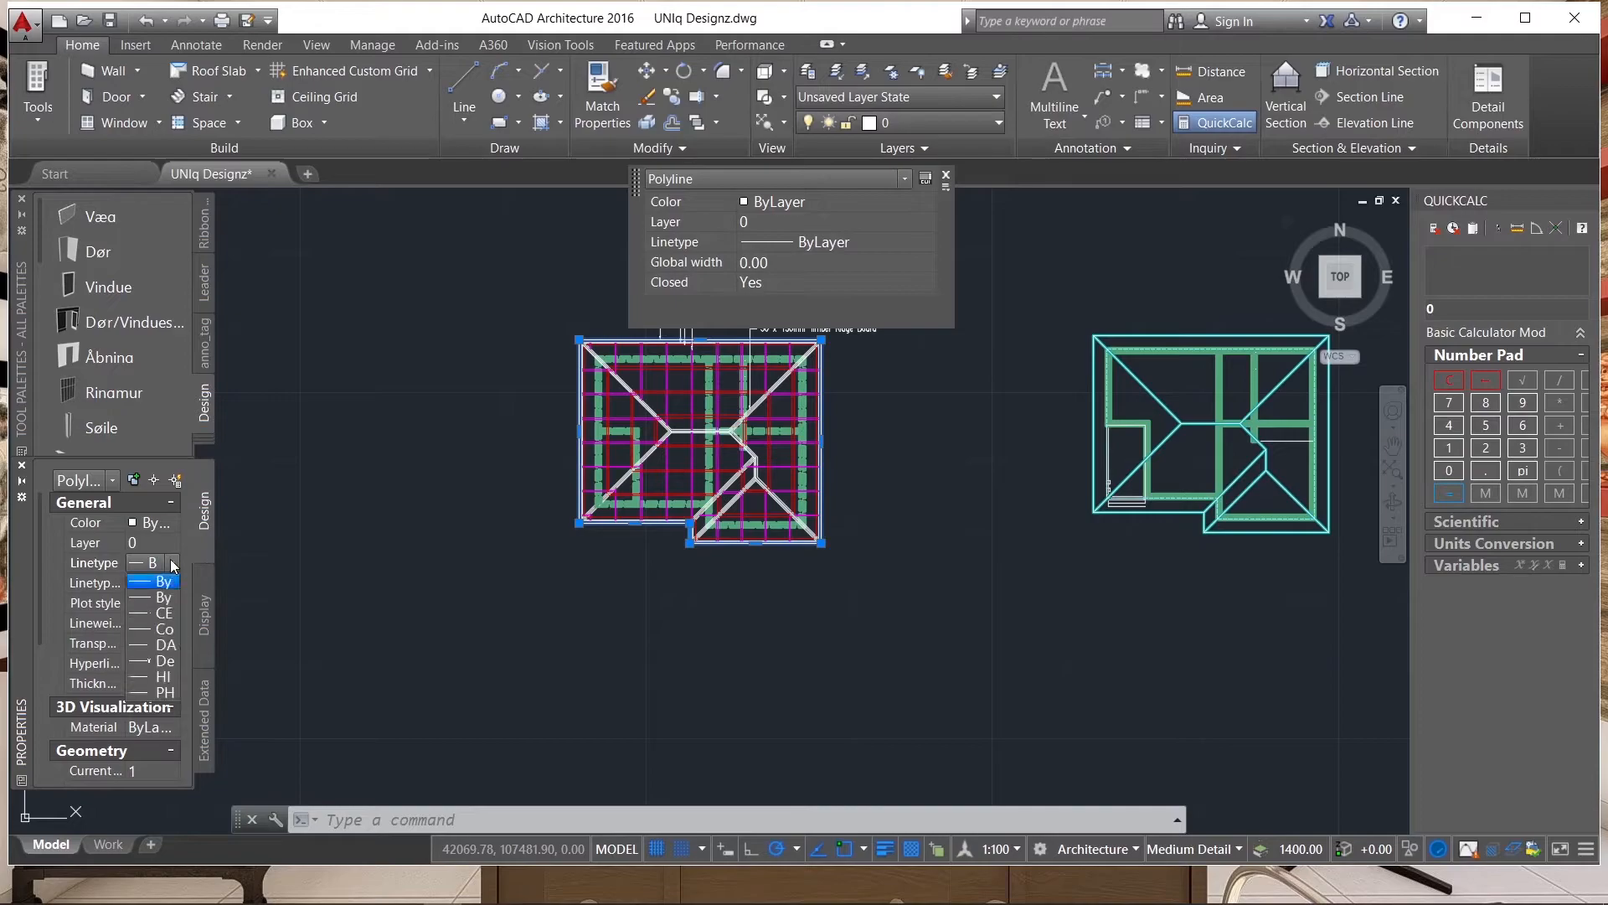
pyautogui.click(163, 679)
pyautogui.scroll(7, 564, 321)
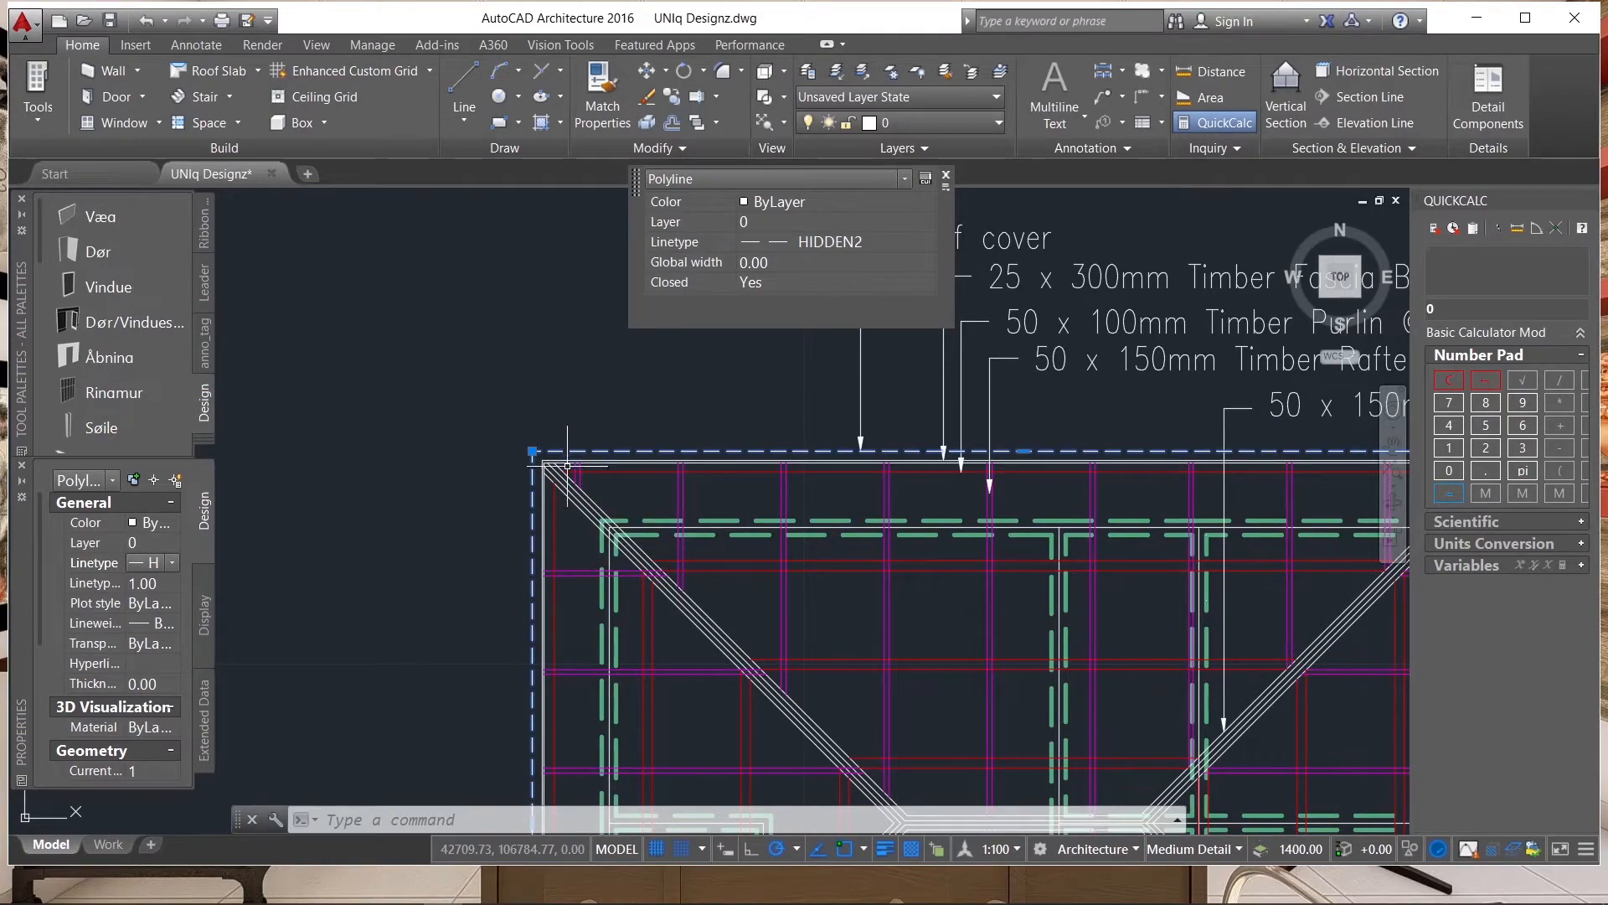
pyautogui.scroll(-2, 548, 447)
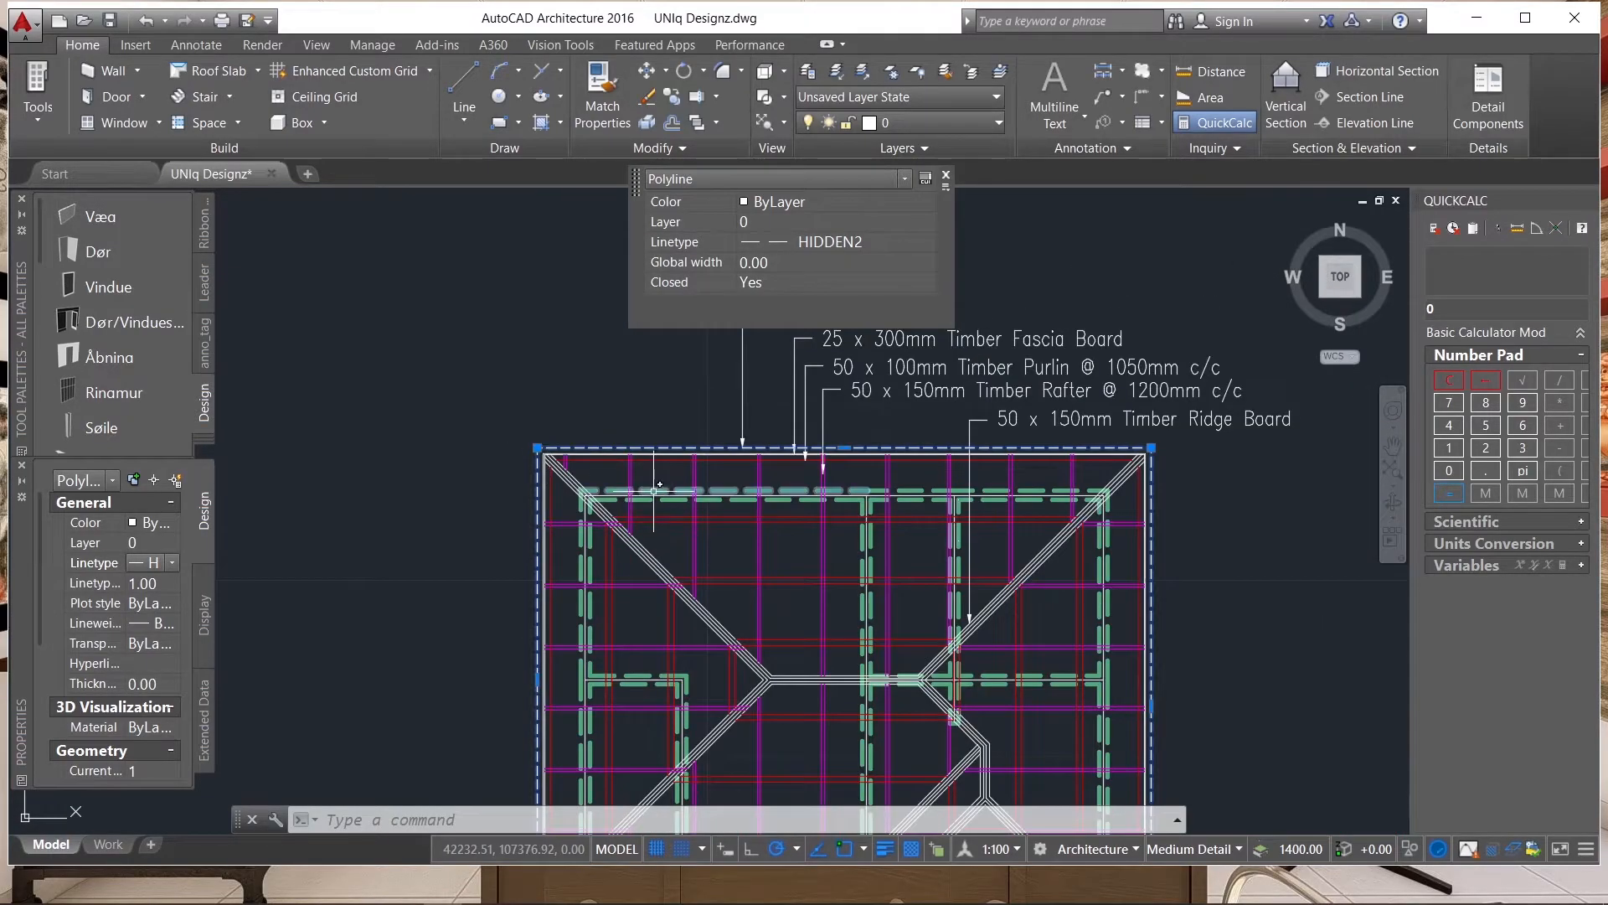
pyautogui.press('Escape')
# Examine the labelled hip roof plan and compare it with the plain cyan roof plan beside it.
pyautogui.scroll(-2, 831, 334)
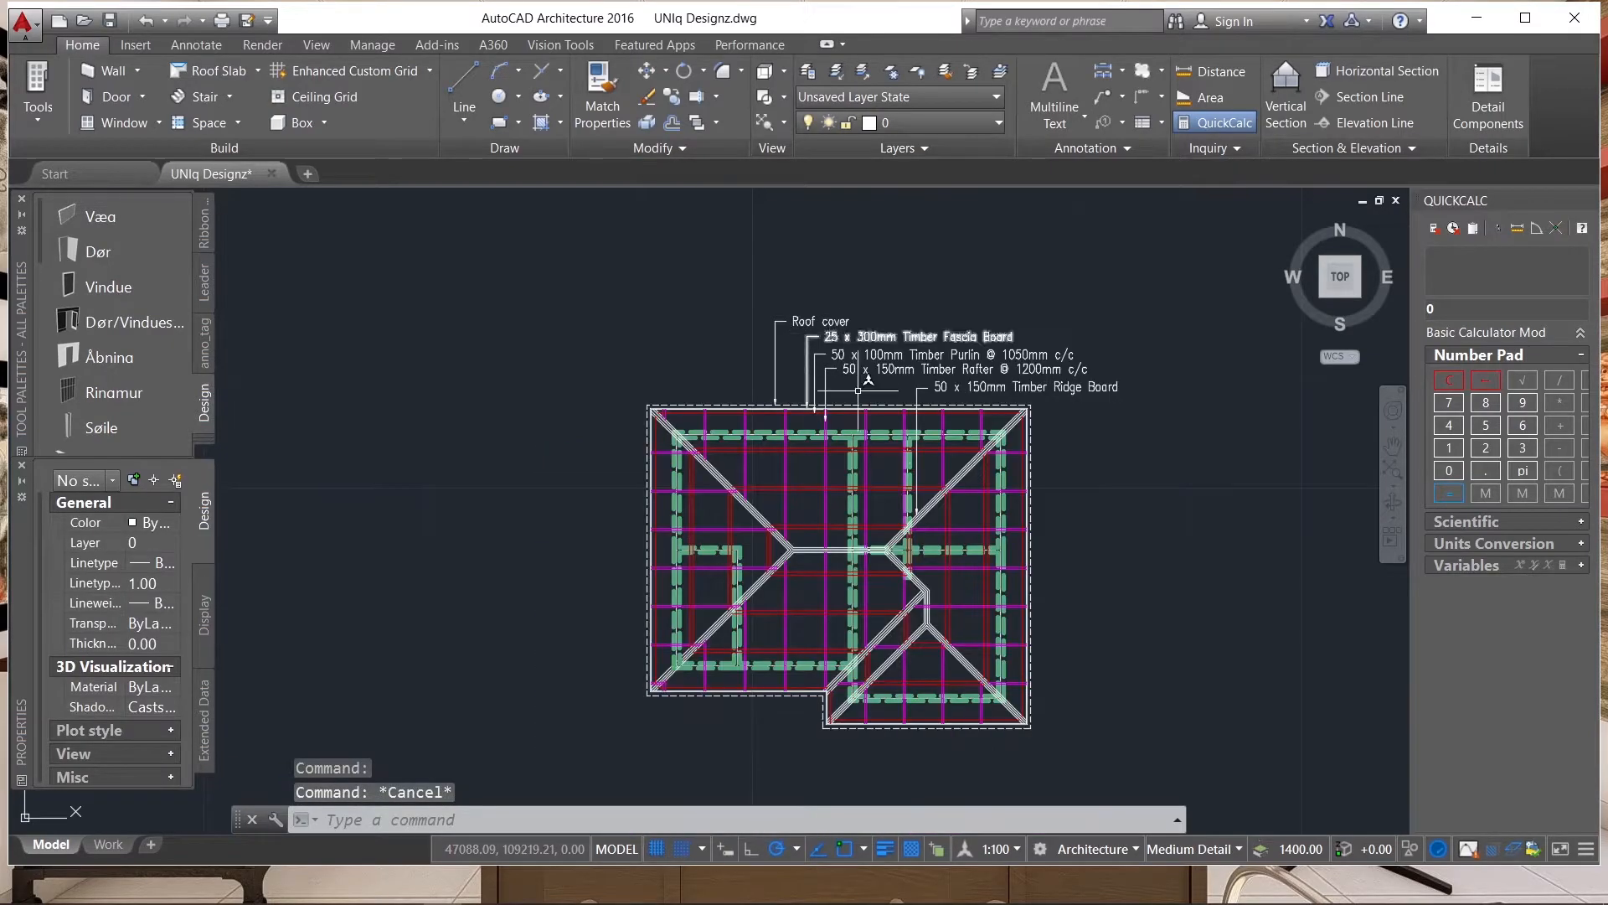
pyautogui.scroll(4, 947, 369)
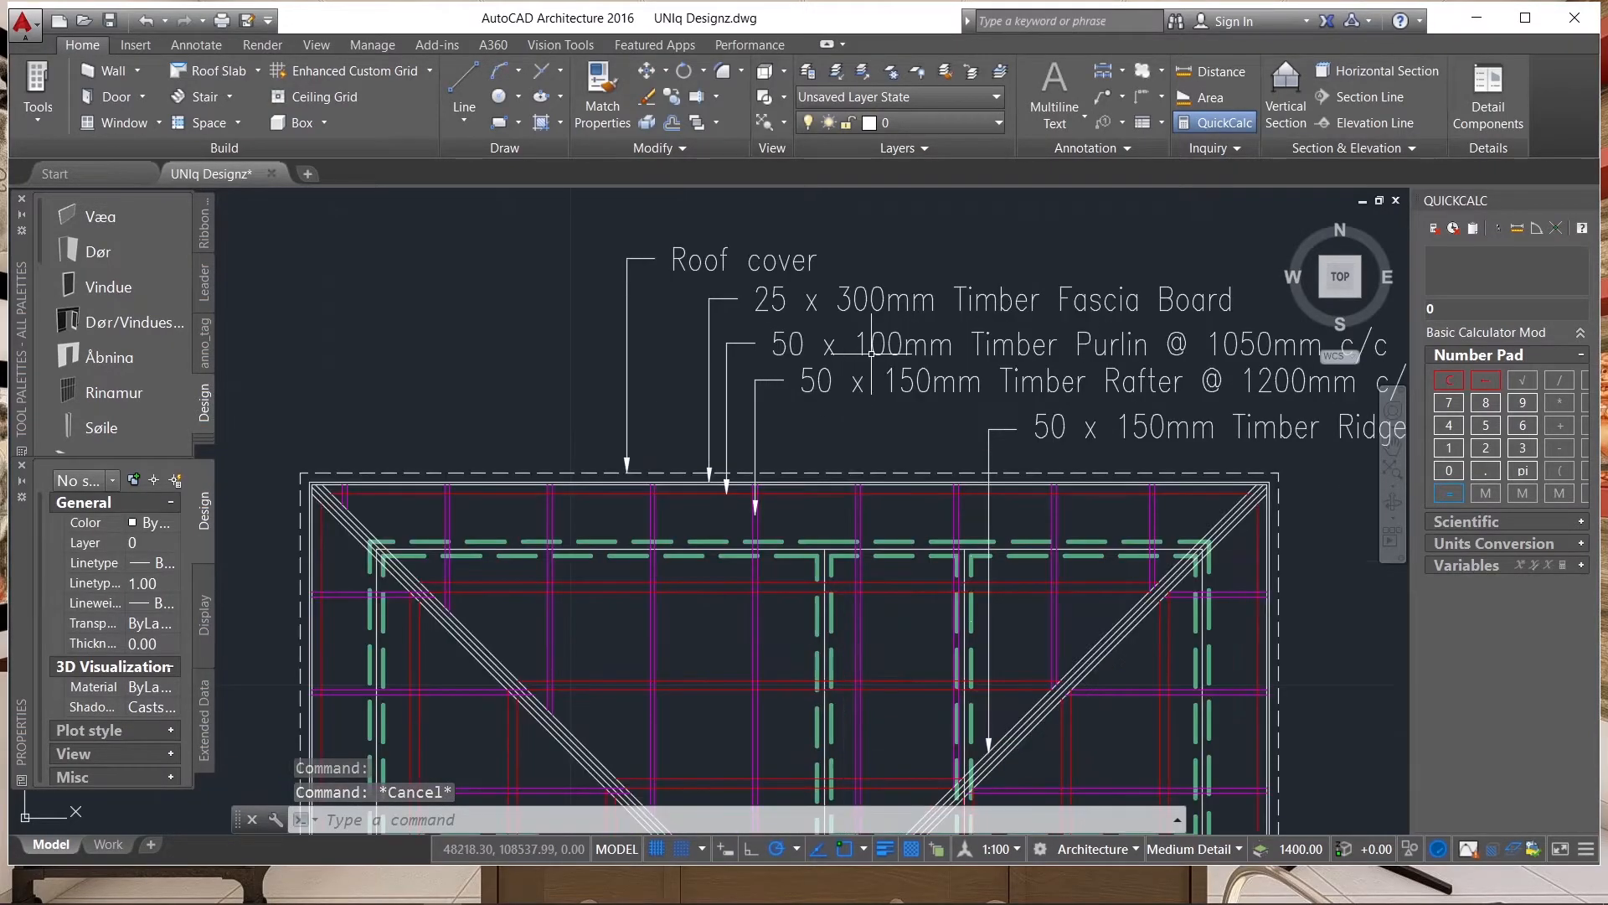
pyautogui.scroll(-4, 586, 361)
pyautogui.scroll(-2, 578, 381)
pyautogui.scroll(2, 838, 301)
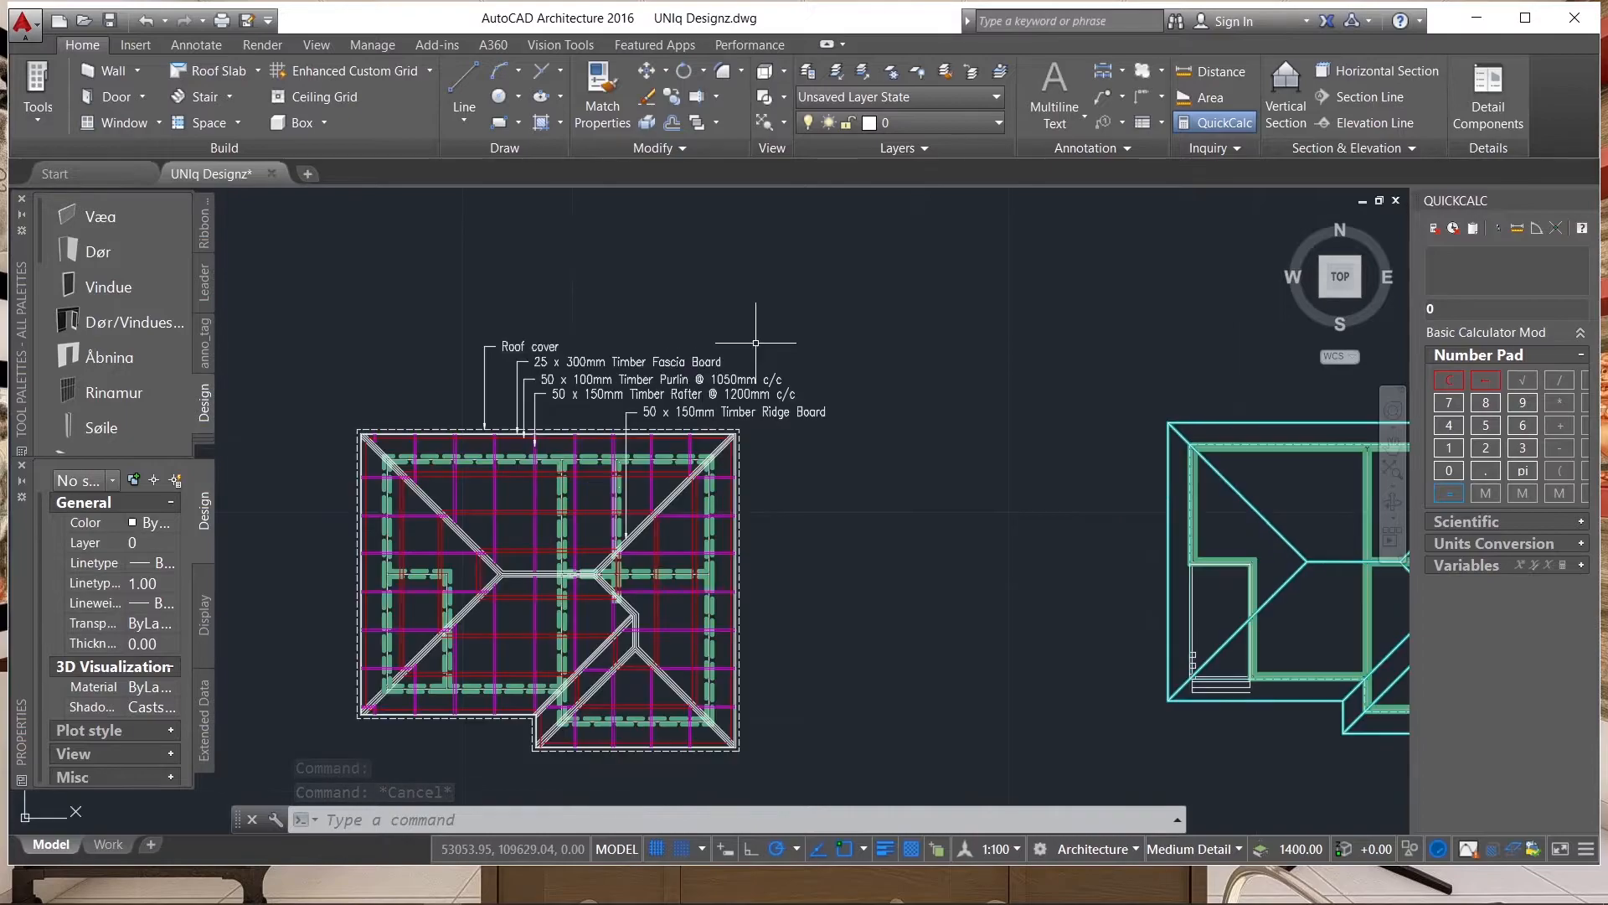
pyautogui.scroll(-2, 635, 419)
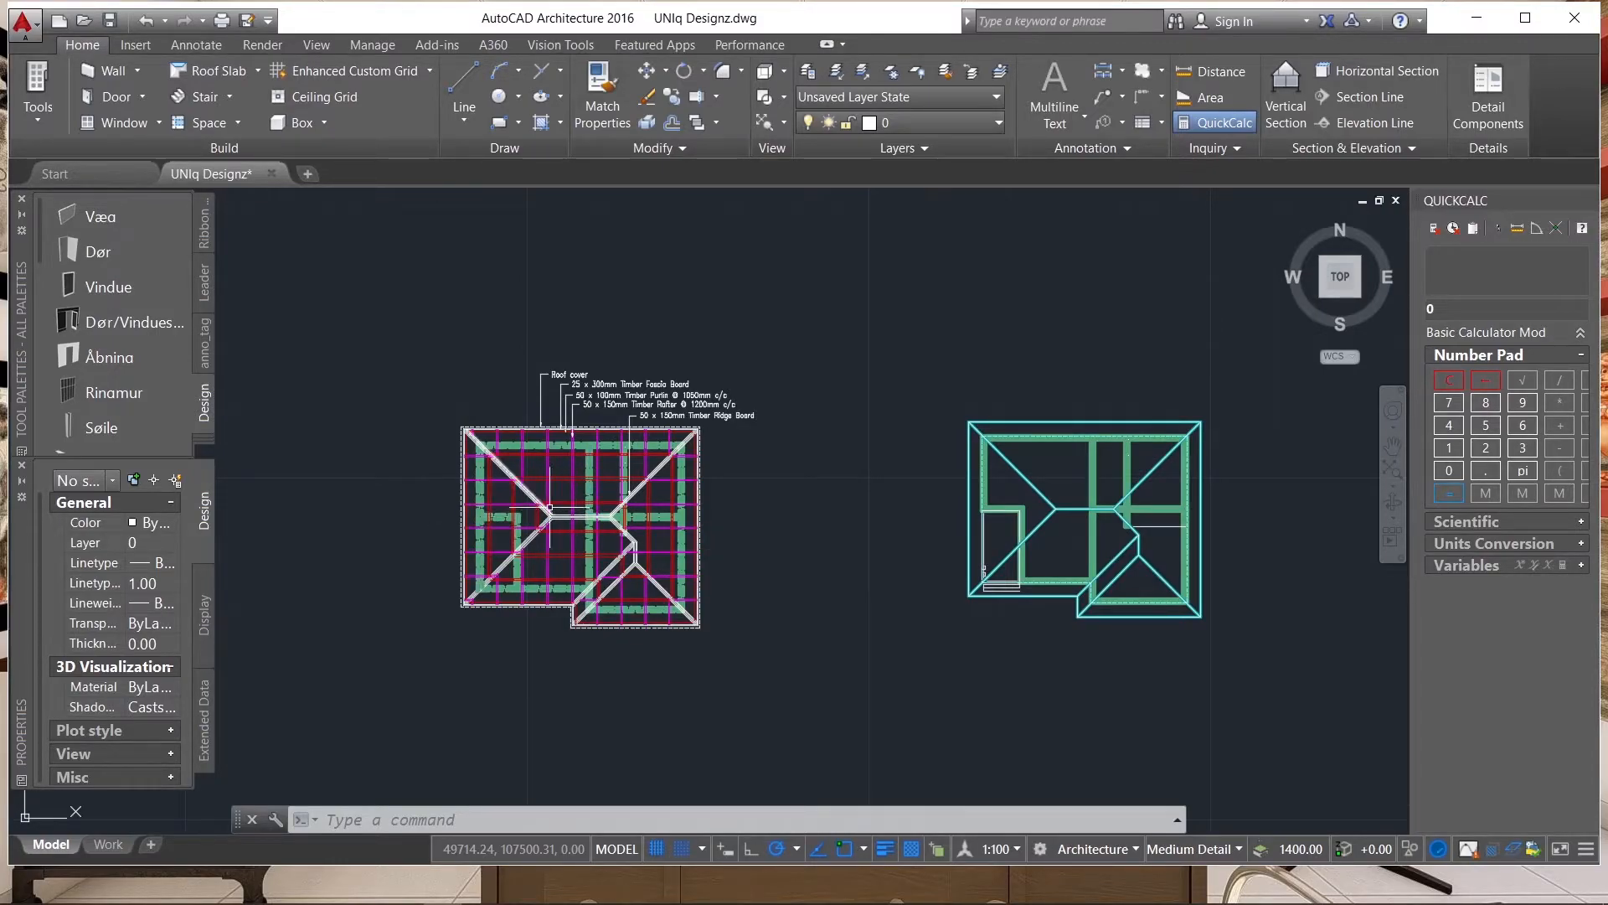
pyautogui.scroll(-2, 496, 508)
pyautogui.scroll(2, 934, 491)
pyautogui.scroll(2, 925, 477)
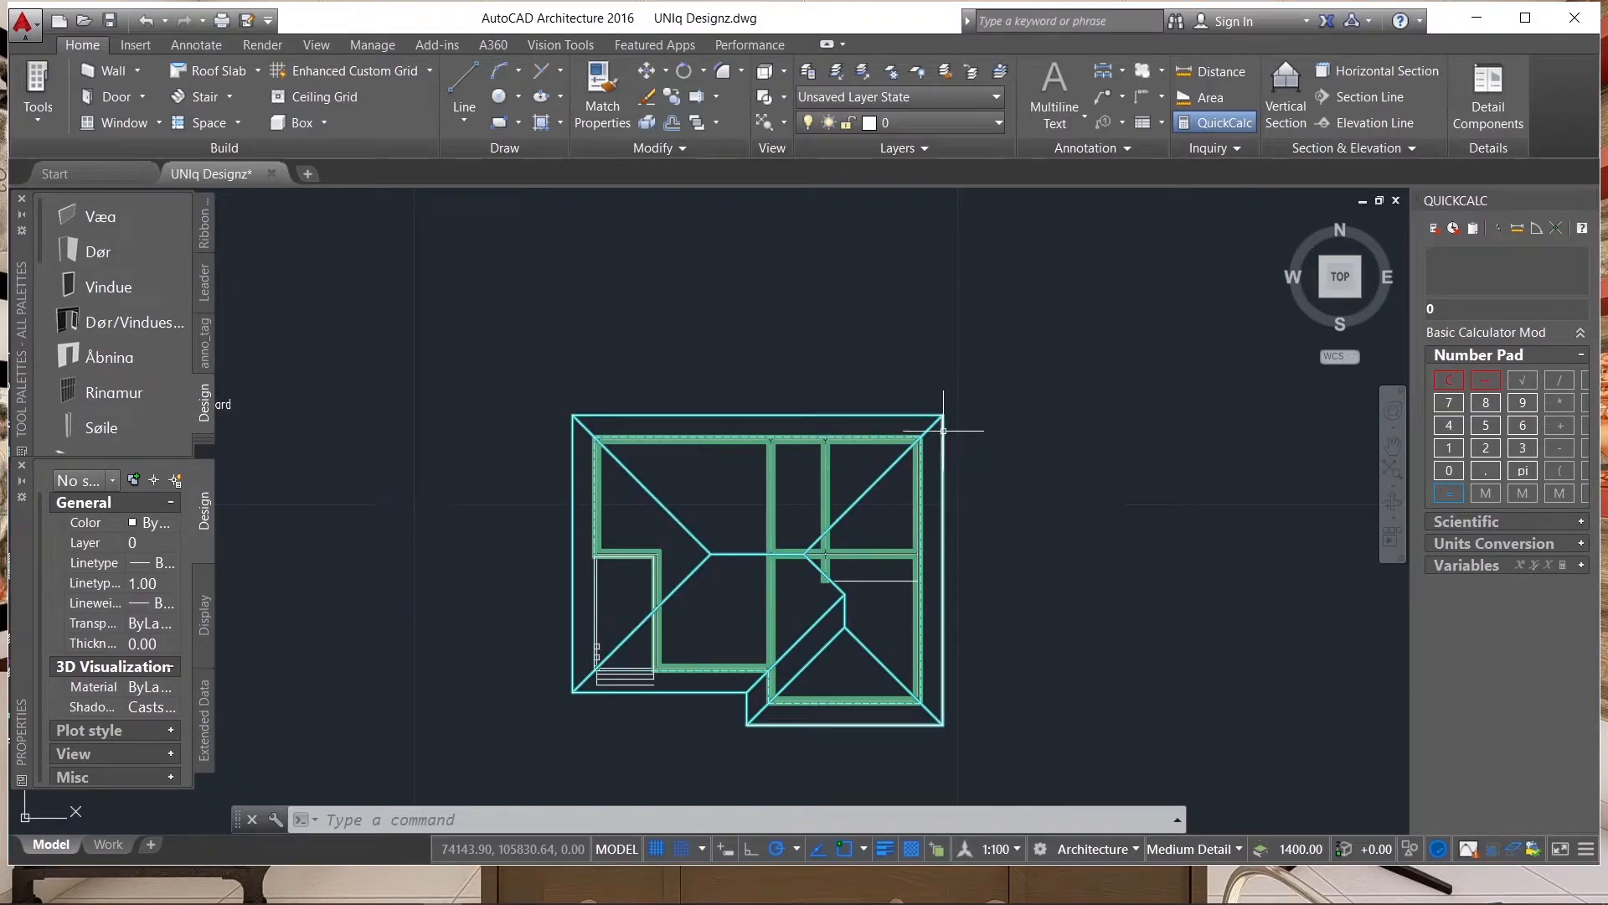
pyautogui.press('Escape')
pyautogui.press('Escape')
pyautogui.scroll(-2, 915, 394)
pyautogui.scroll(2, 959, 470)
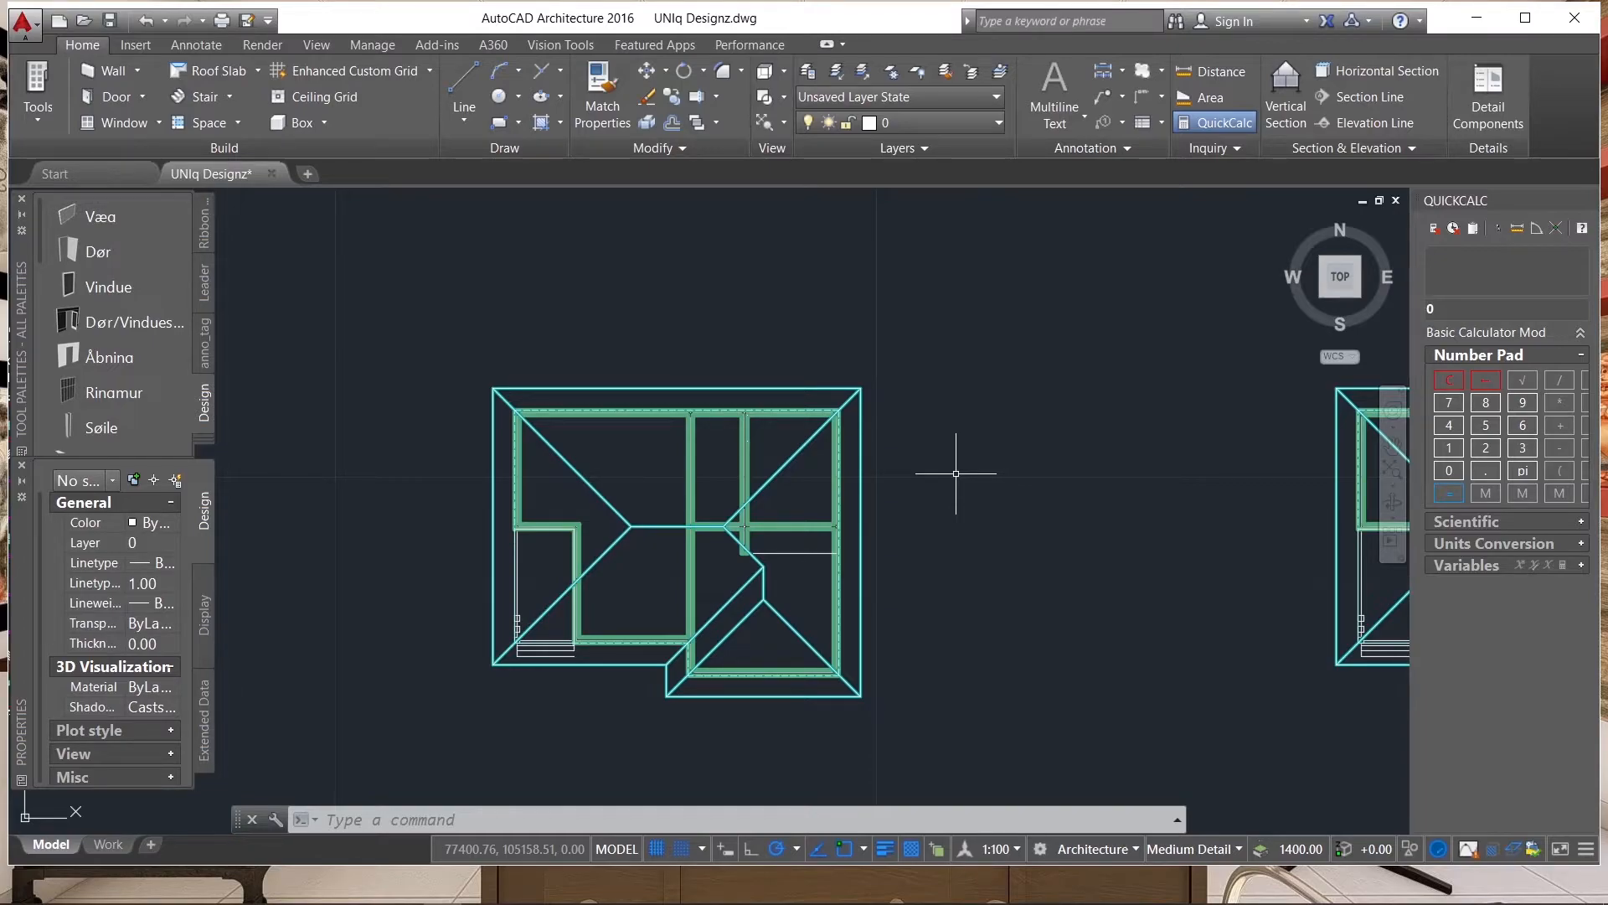
# Erase the interior and exterior walls, cyan roof, wall outlines and porch steps from the plain roof plan, keeping its thin white roof lines.
pyautogui.scroll(4, 752, 406)
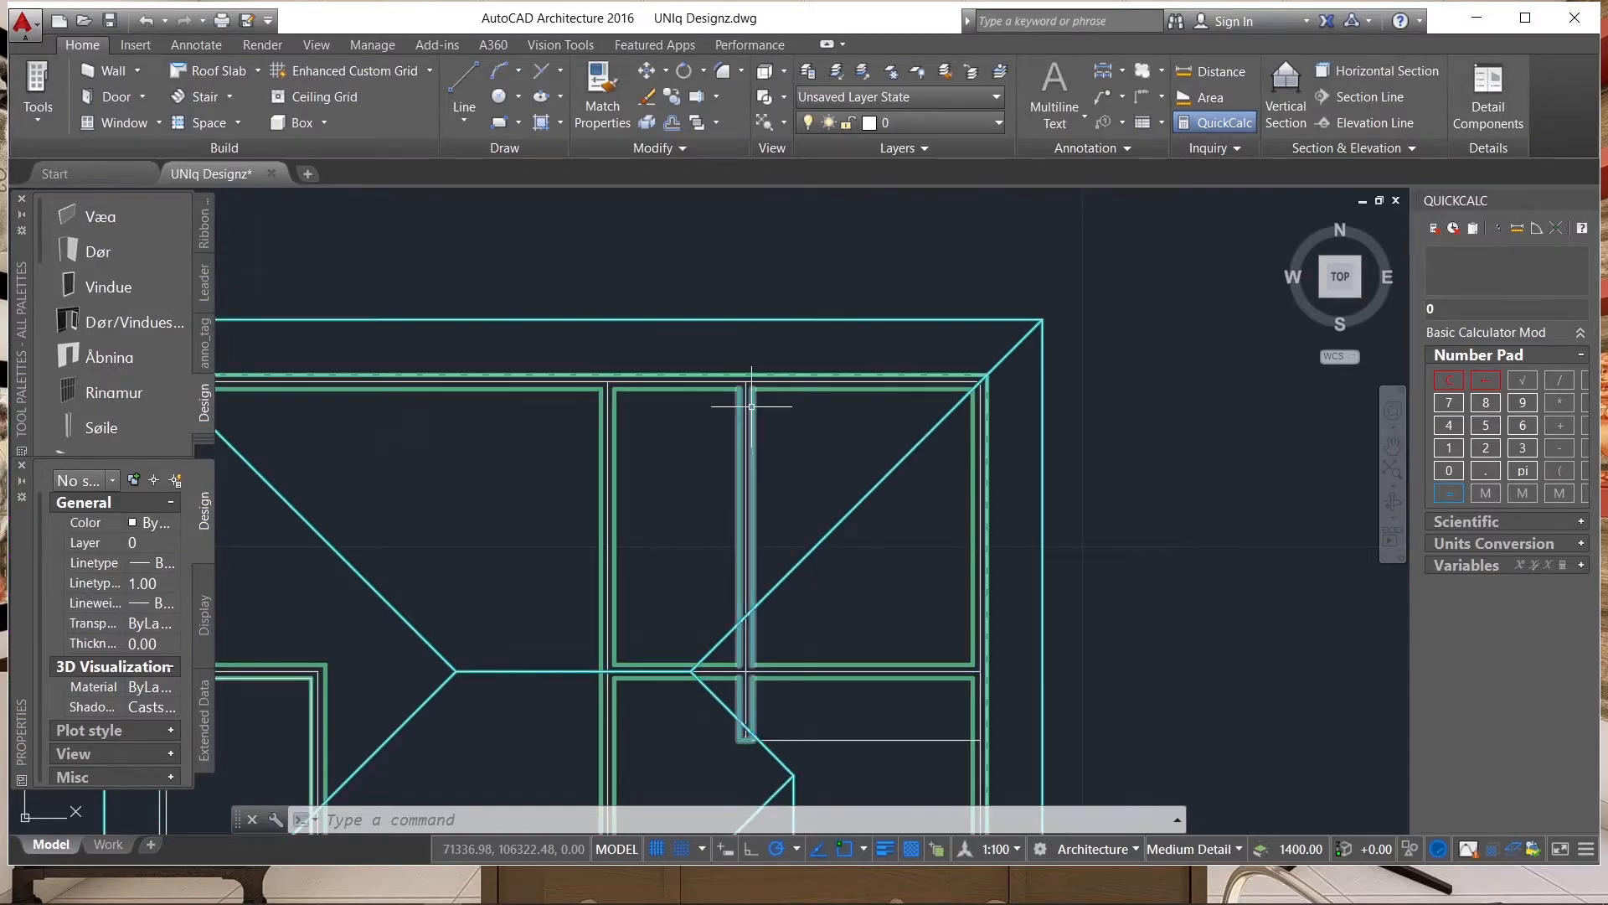
pyautogui.scroll(2, 751, 406)
pyautogui.click(771, 381)
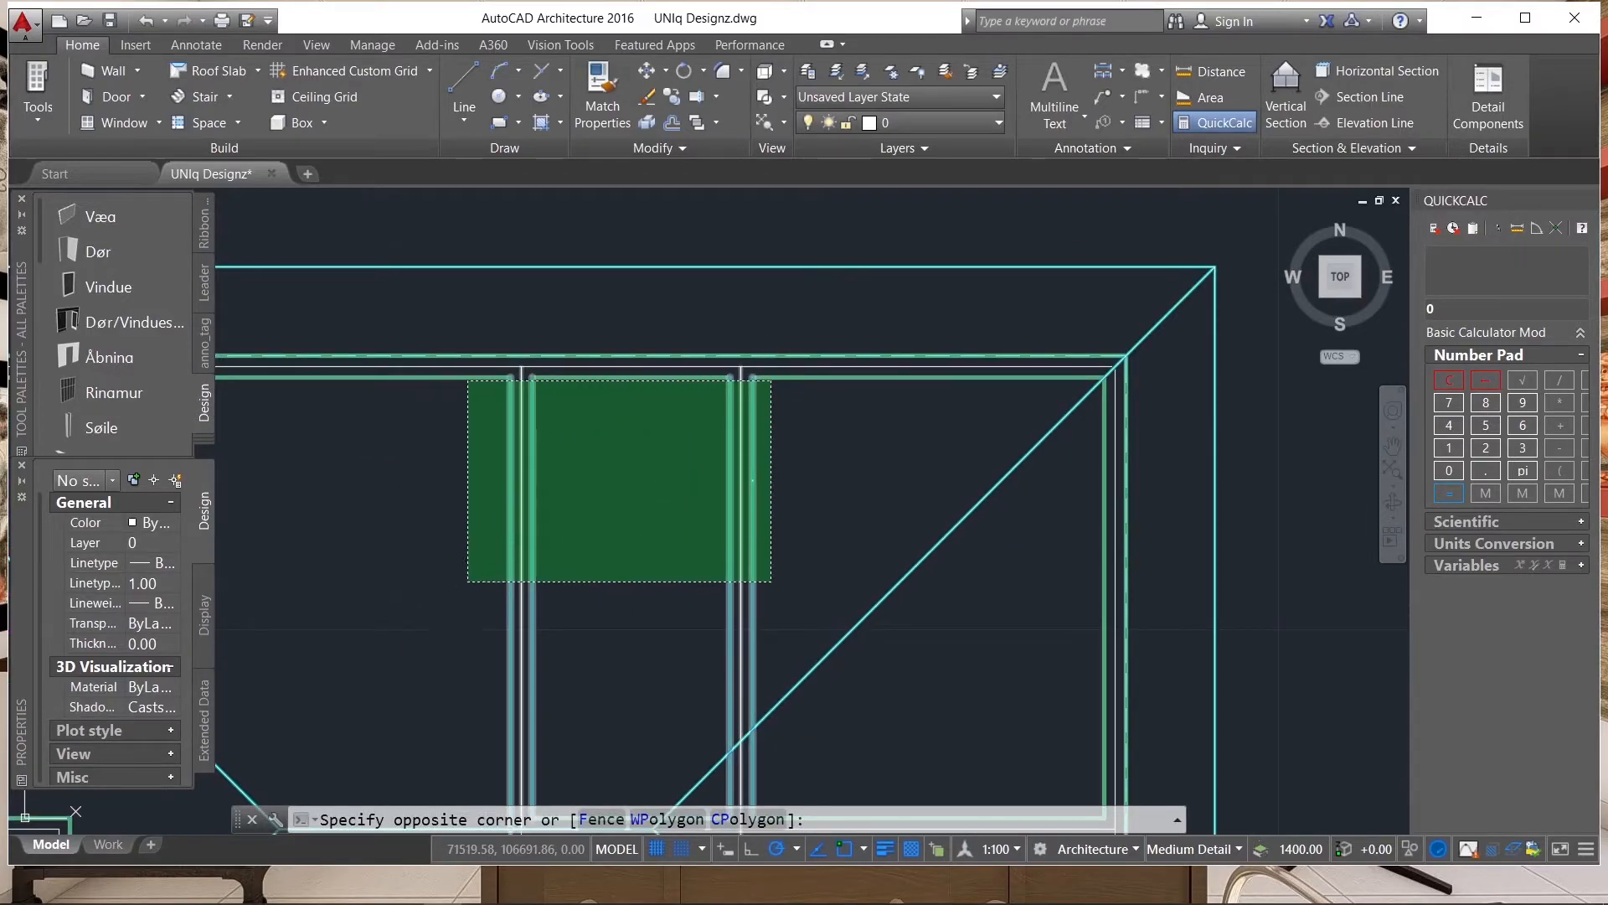
pyautogui.click(466, 580)
pyautogui.scroll(2, 927, 348)
pyautogui.click(926, 411)
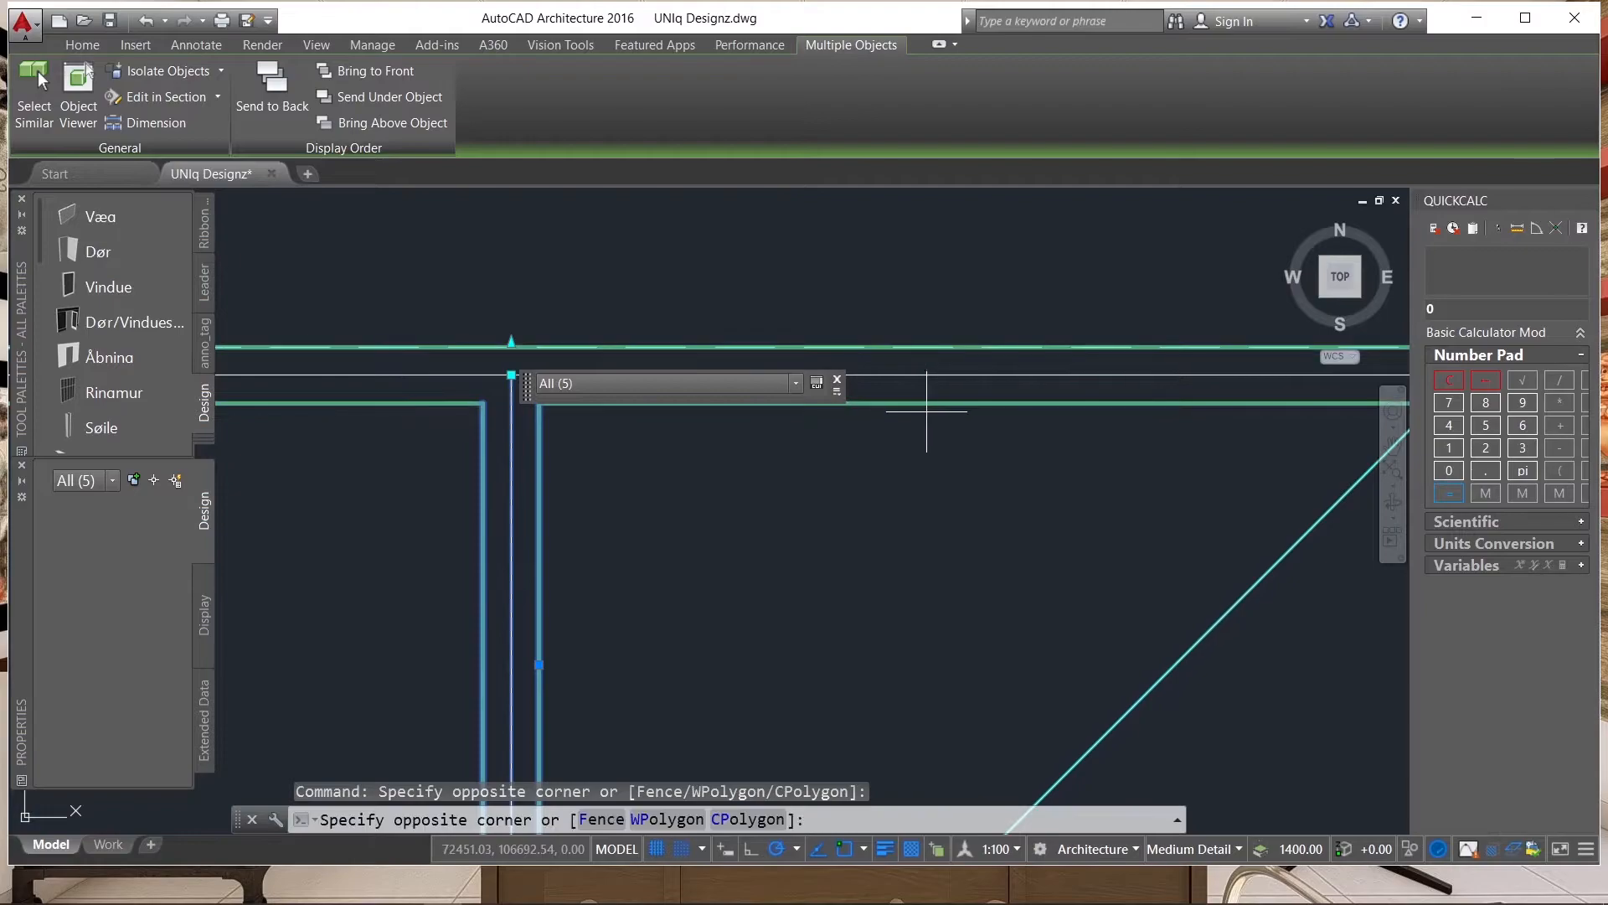
pyautogui.click(890, 339)
pyautogui.scroll(-3, 834, 415)
pyautogui.scroll(3, 682, 406)
pyautogui.scroll(-3, 955, 396)
pyautogui.scroll(2, 700, 431)
pyautogui.scroll(2, 676, 556)
pyautogui.scroll(-2, 729, 513)
pyautogui.scroll(2, 676, 666)
pyautogui.scroll(2, 676, 666)
pyautogui.click(704, 586)
pyautogui.click(659, 626)
pyautogui.scroll(-4, 574, 496)
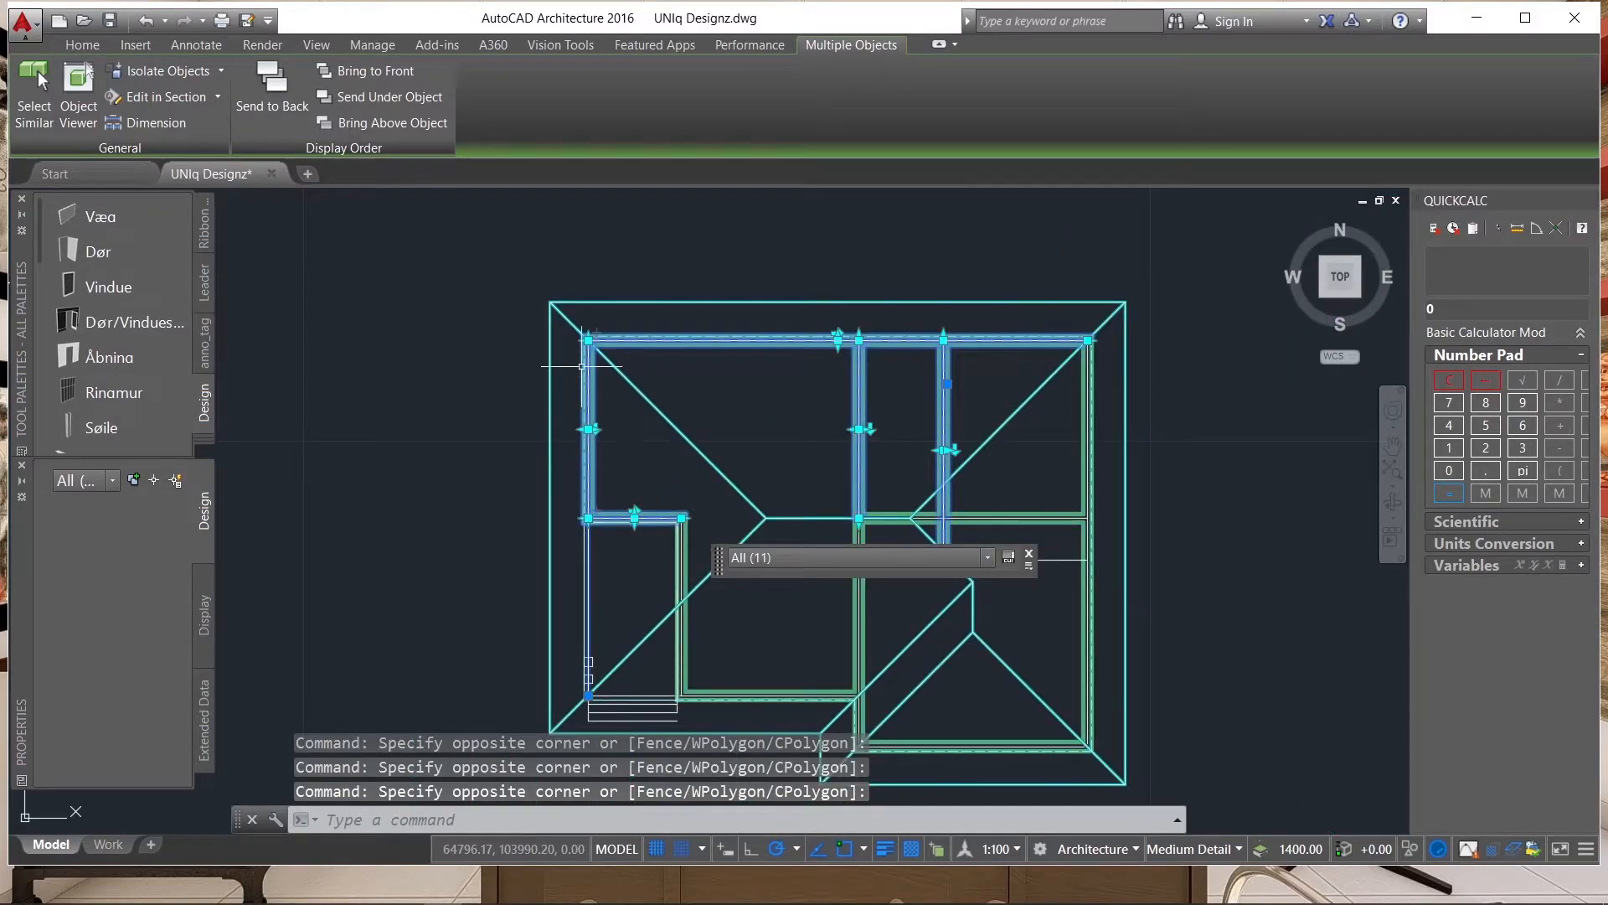
pyautogui.scroll(6, 580, 369)
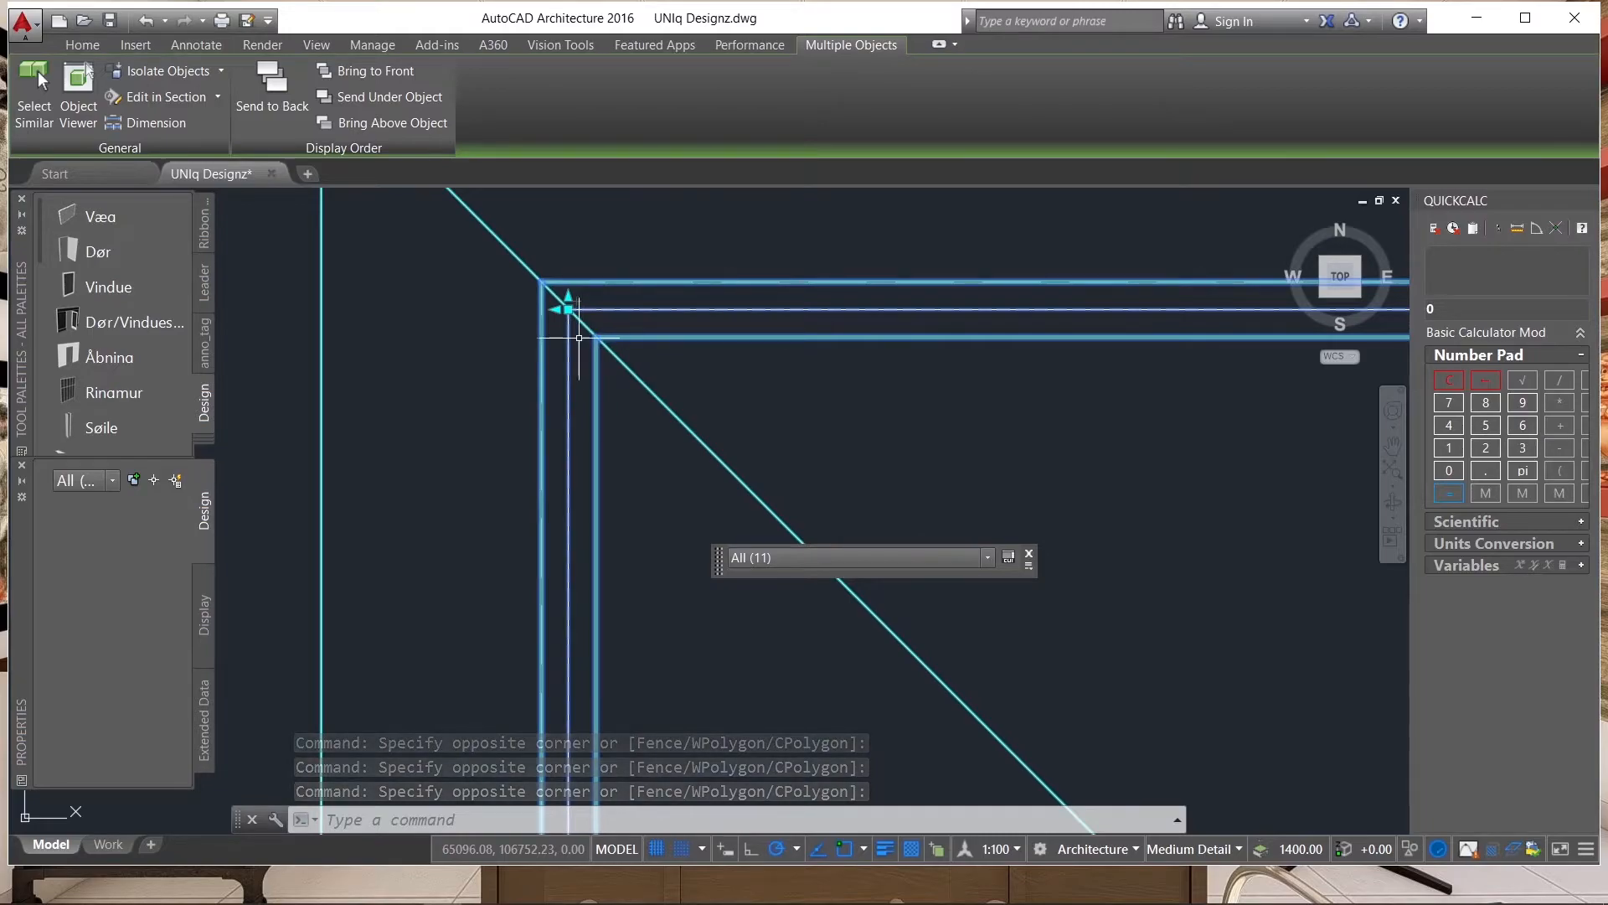
pyautogui.keyDown('shift'); pyautogui.click(569, 309); pyautogui.keyUp('shift')
pyautogui.scroll(-8, 586, 308)
pyautogui.scroll(5, 659, 438)
pyautogui.click(659, 438)
pyautogui.click(615, 463)
pyautogui.scroll(-5, 586, 461)
pyautogui.scroll(5, 549, 465)
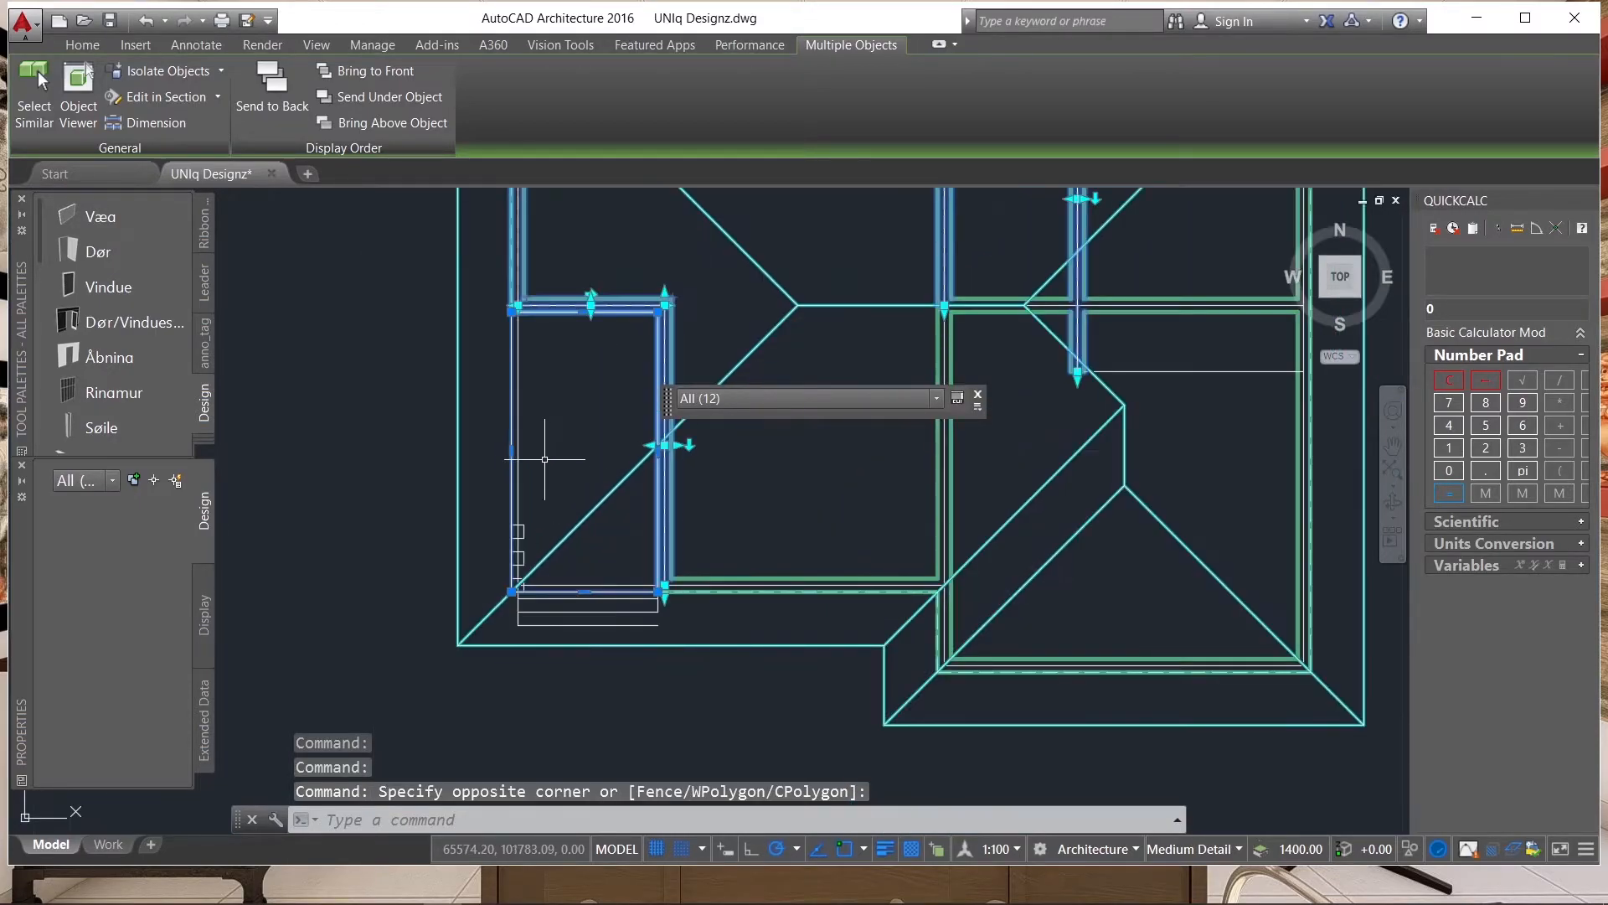
pyautogui.click(695, 563)
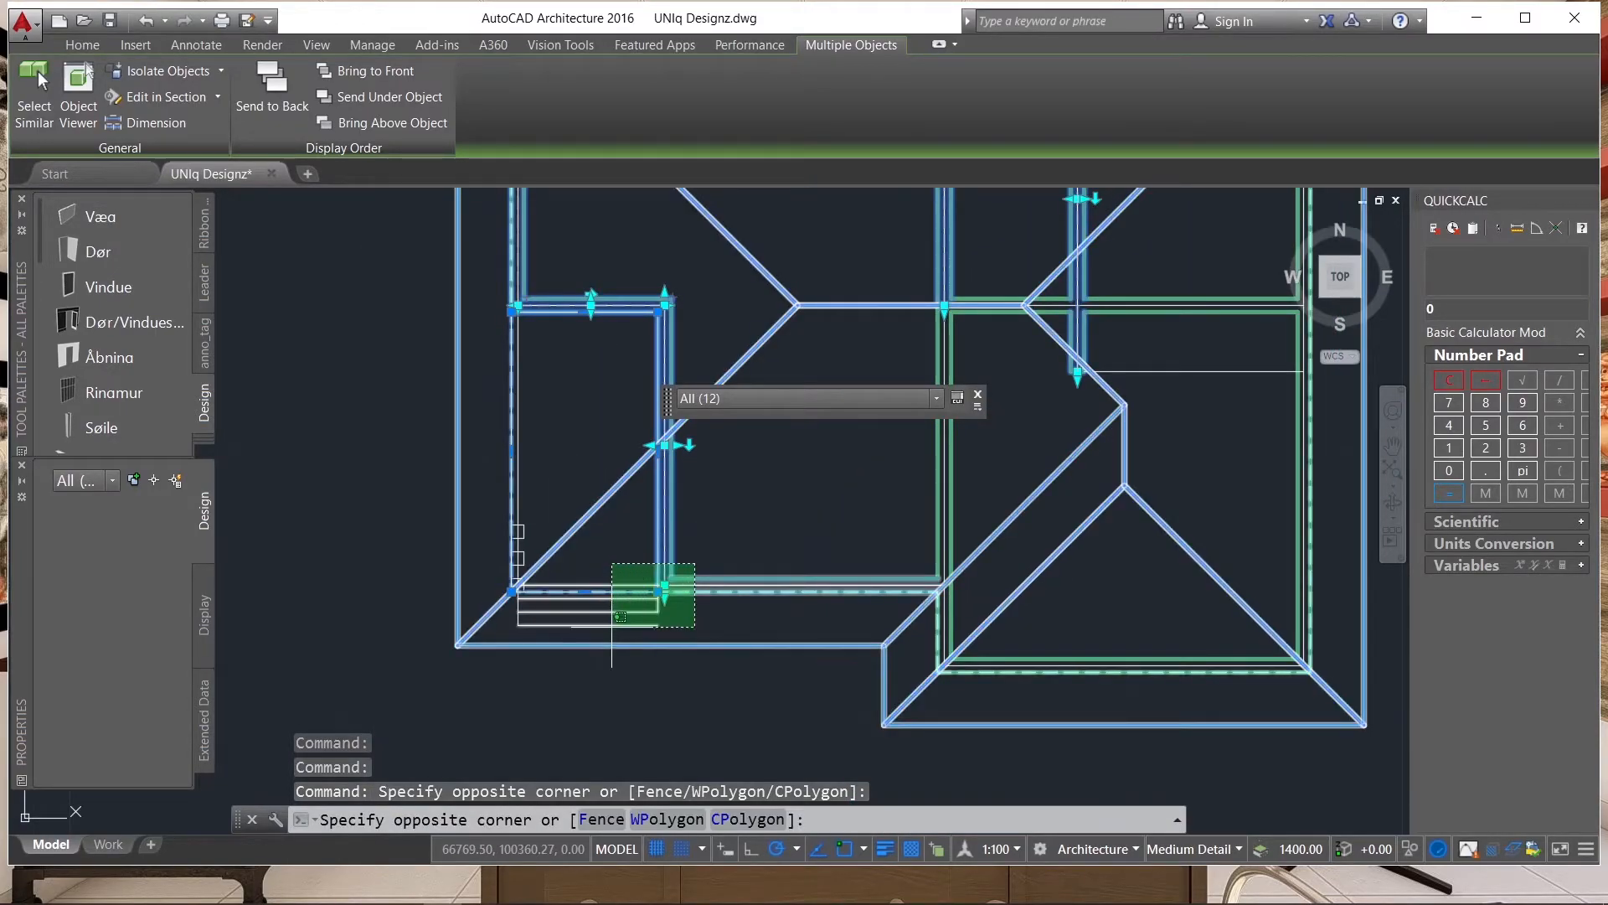
pyautogui.click(620, 617)
pyautogui.scroll(4, 546, 480)
pyautogui.click(546, 480)
pyautogui.click(511, 539)
pyautogui.scroll(-5, 578, 559)
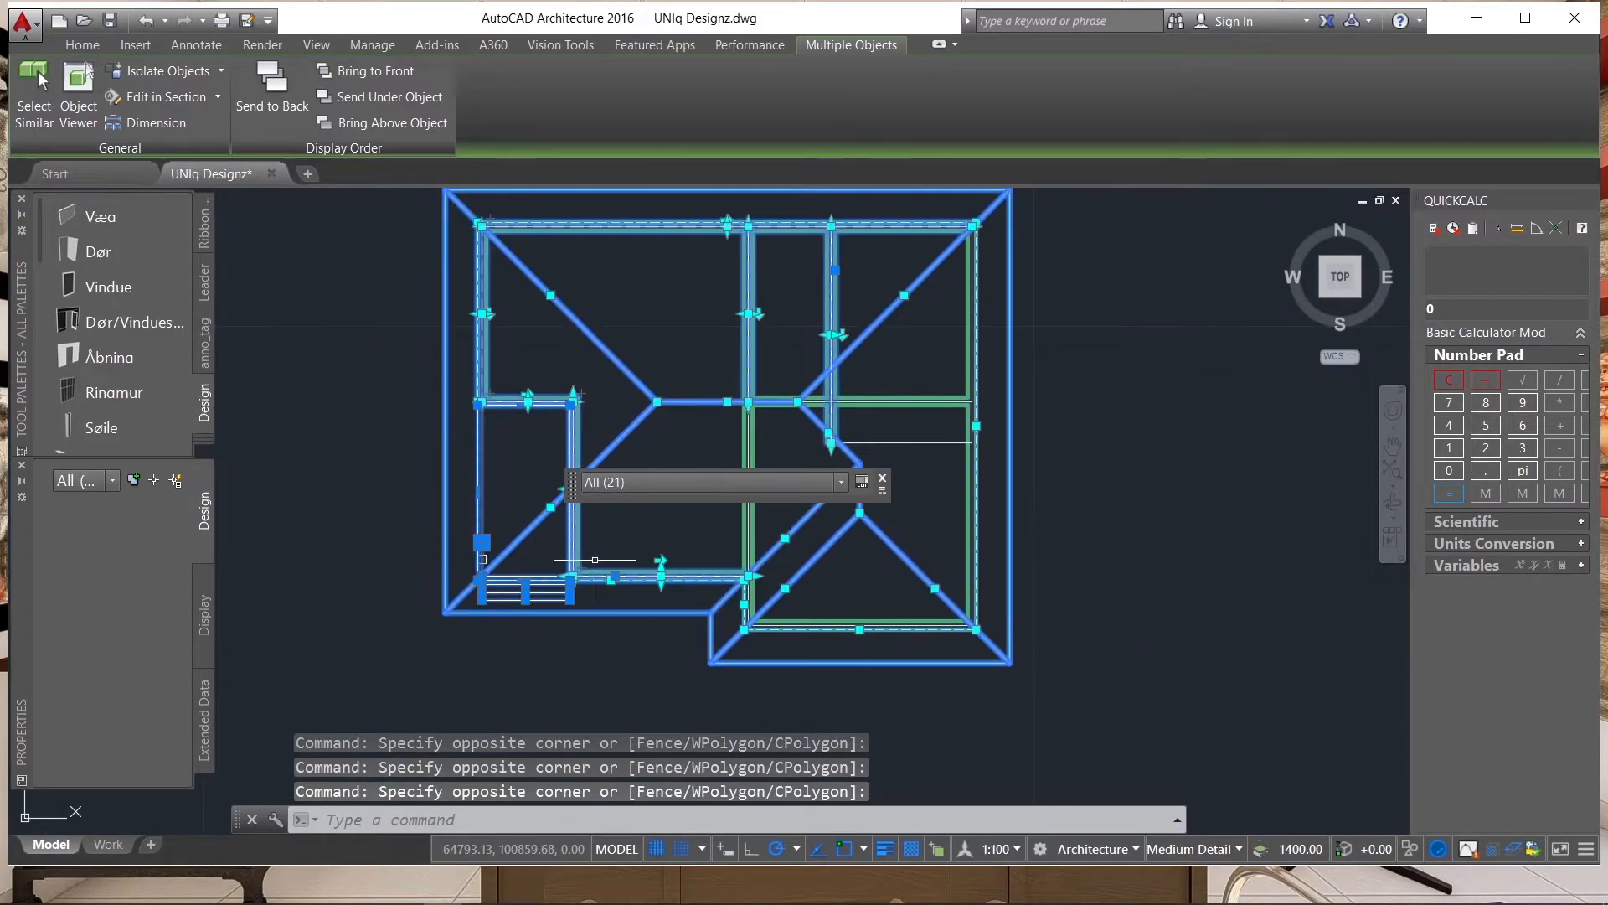
pyautogui.click(684, 392)
pyautogui.click(631, 431)
pyautogui.scroll(2, 680, 601)
pyautogui.scroll(-6, 531, 475)
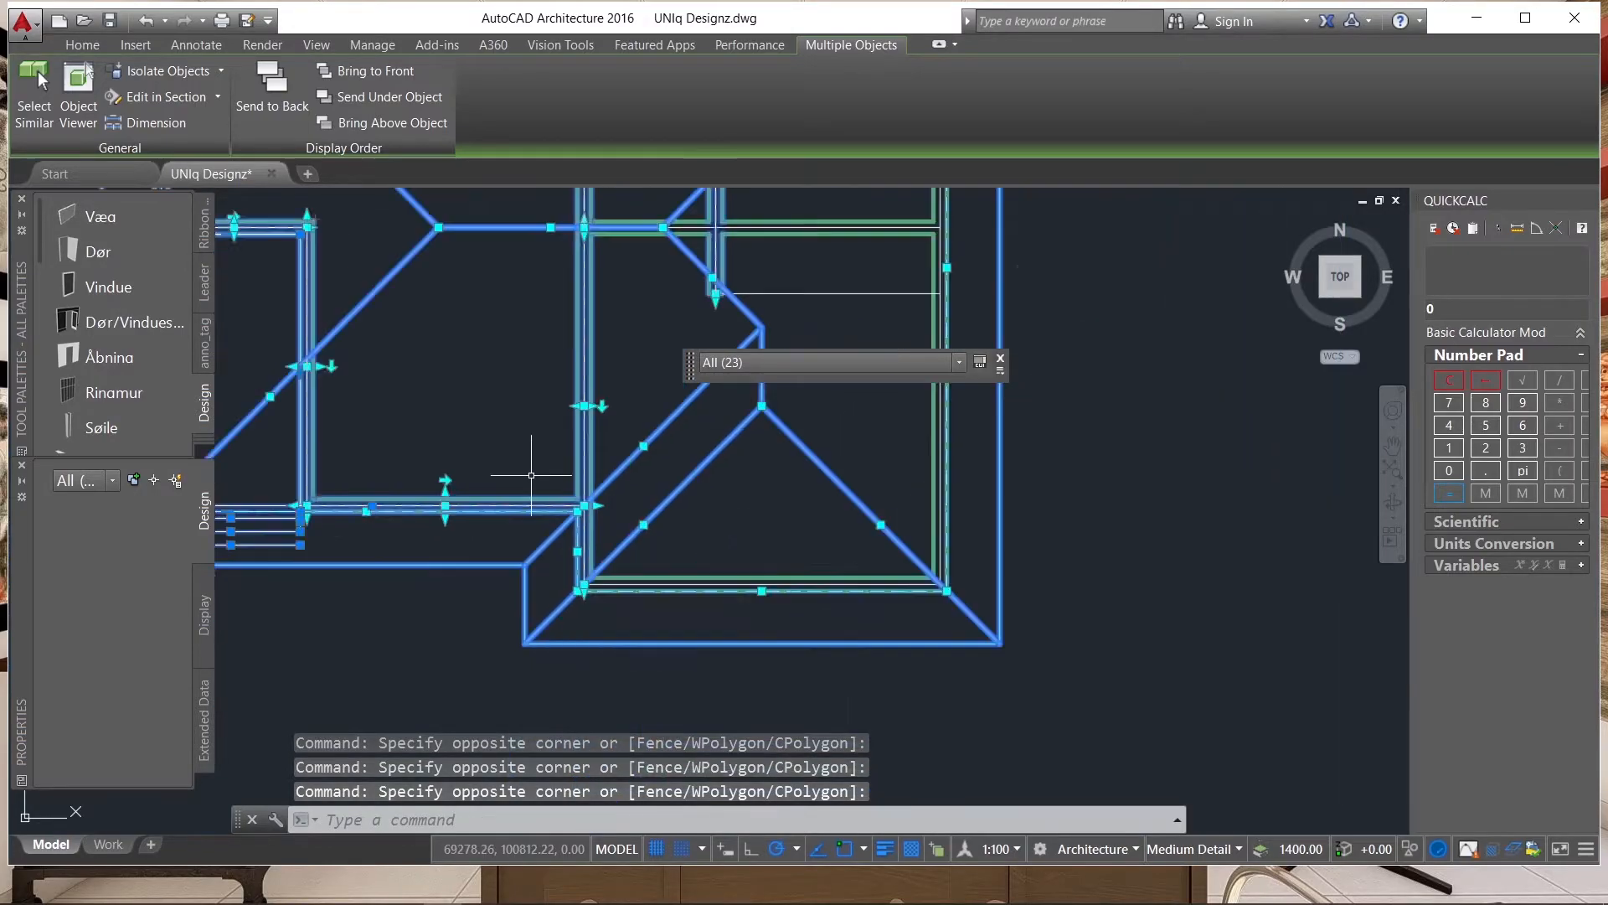
pyautogui.click(680, 526)
pyautogui.click(656, 558)
pyautogui.scroll(-5, 656, 558)
pyautogui.scroll(3, 704, 536)
pyautogui.scroll(-3, 704, 540)
pyautogui.scroll(6, 709, 547)
pyautogui.scroll(4, 709, 547)
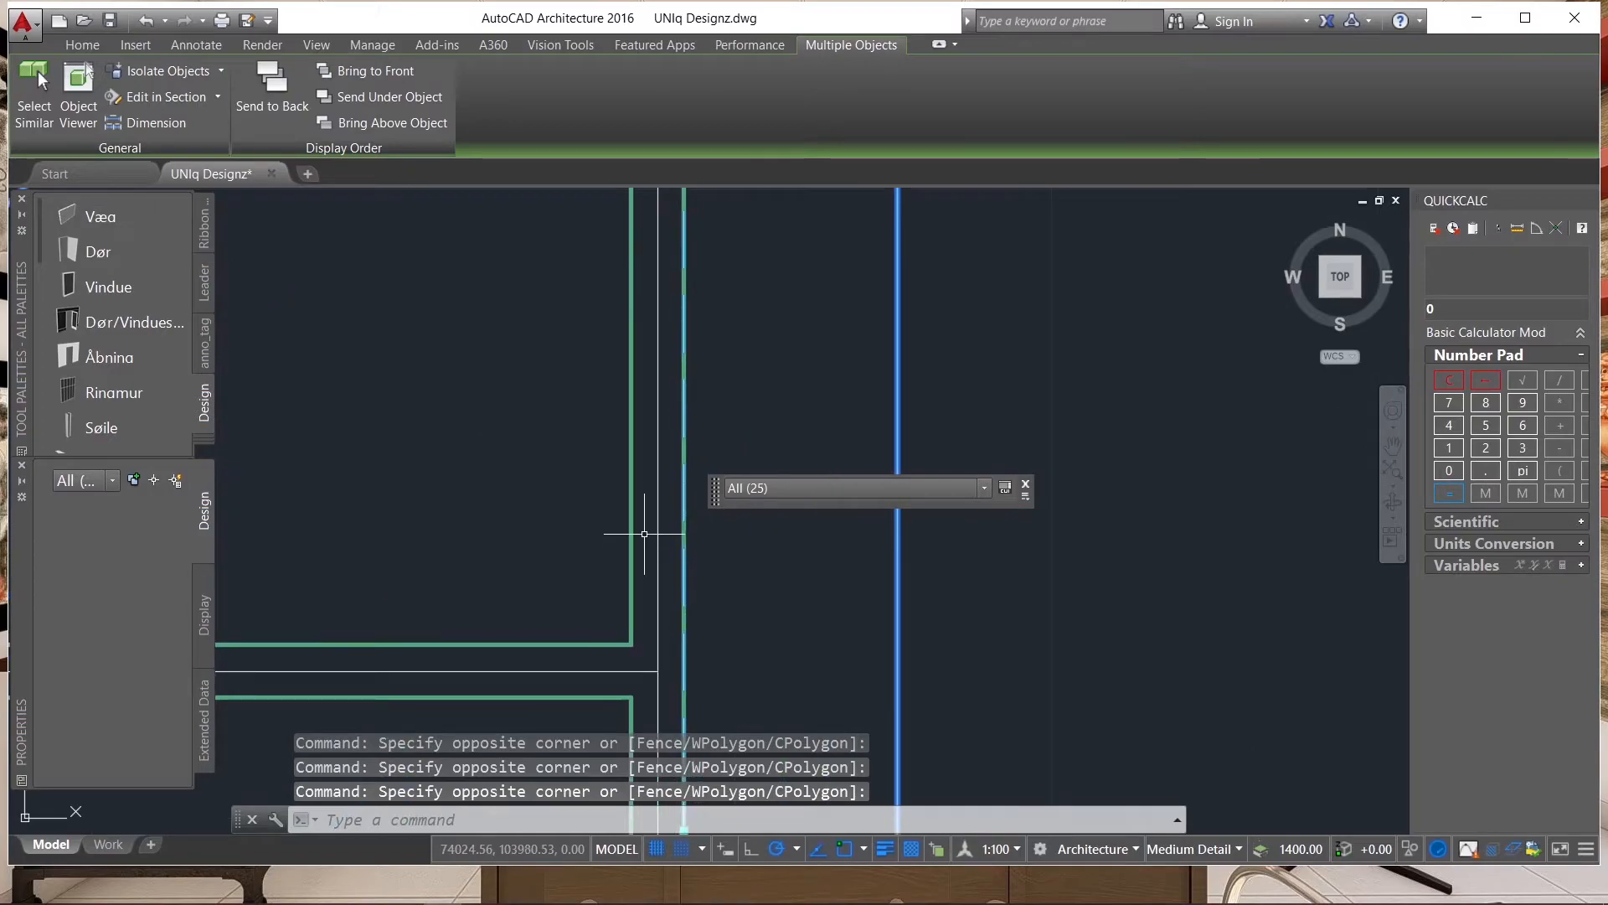
pyautogui.click(665, 539)
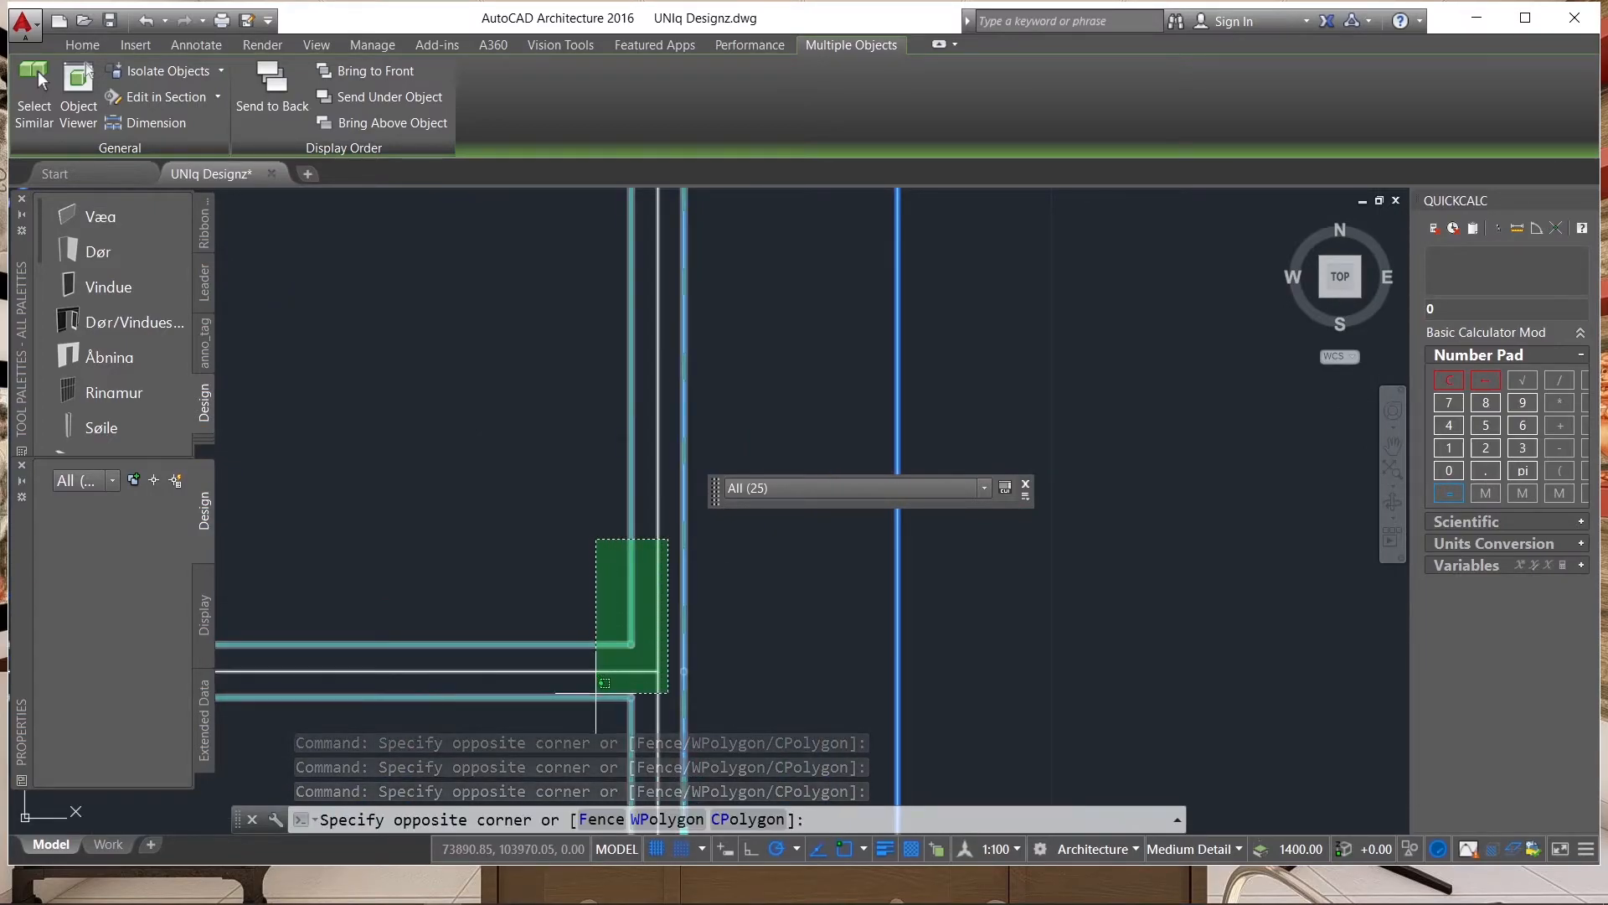
pyautogui.click(622, 610)
pyautogui.scroll(-5, 622, 610)
pyautogui.scroll(5, 592, 414)
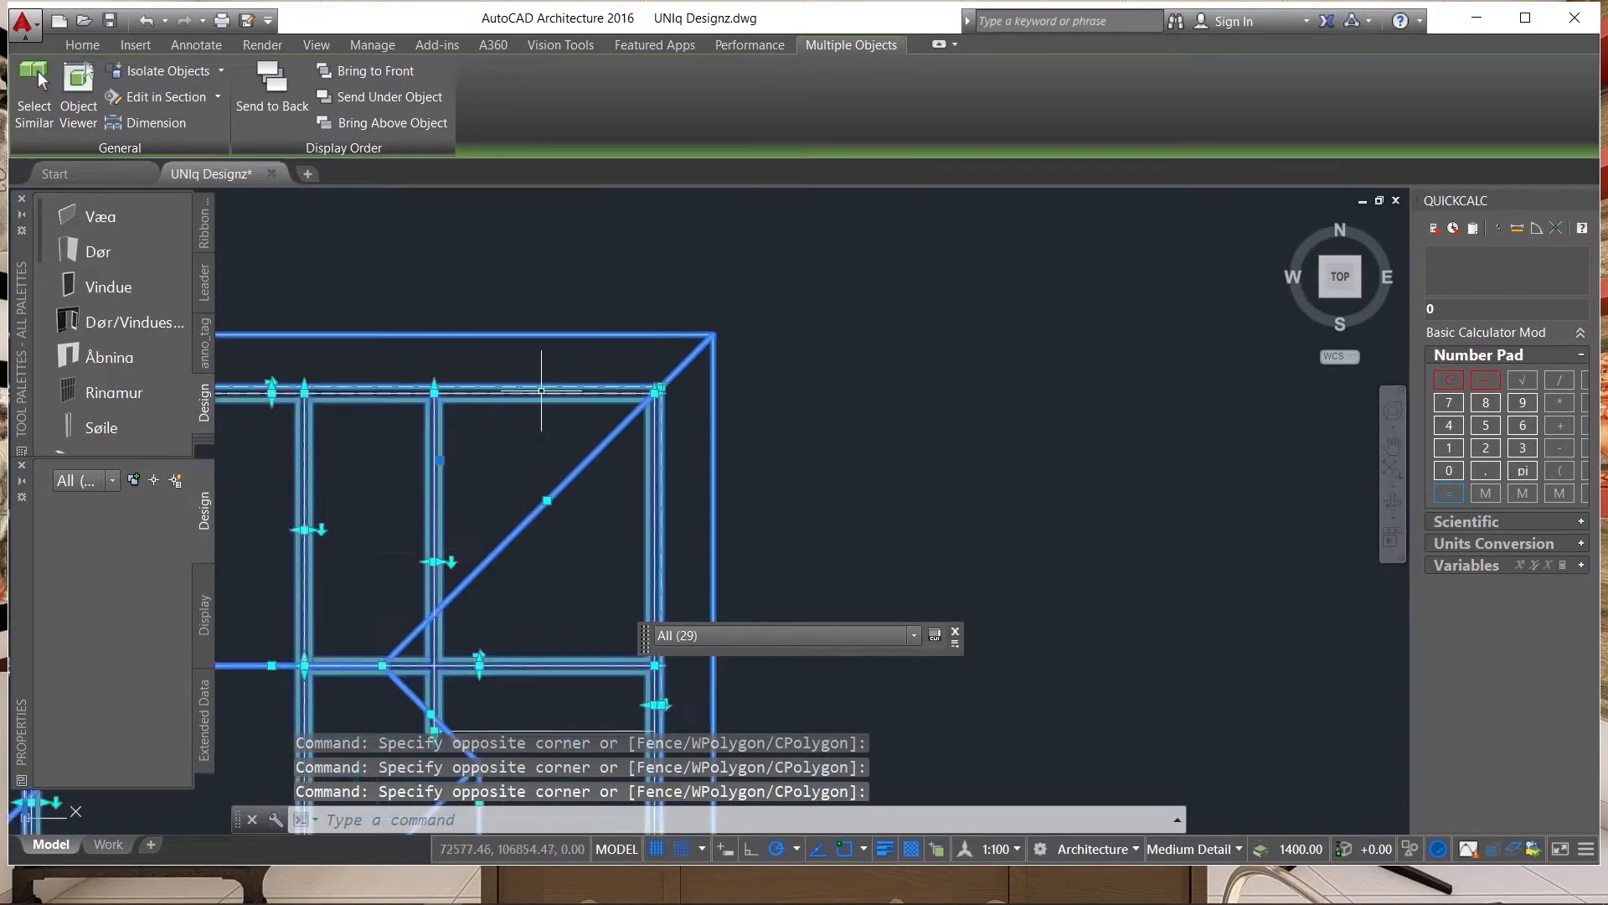
pyautogui.scroll(-2, 592, 414)
pyautogui.scroll(-4, 744, 391)
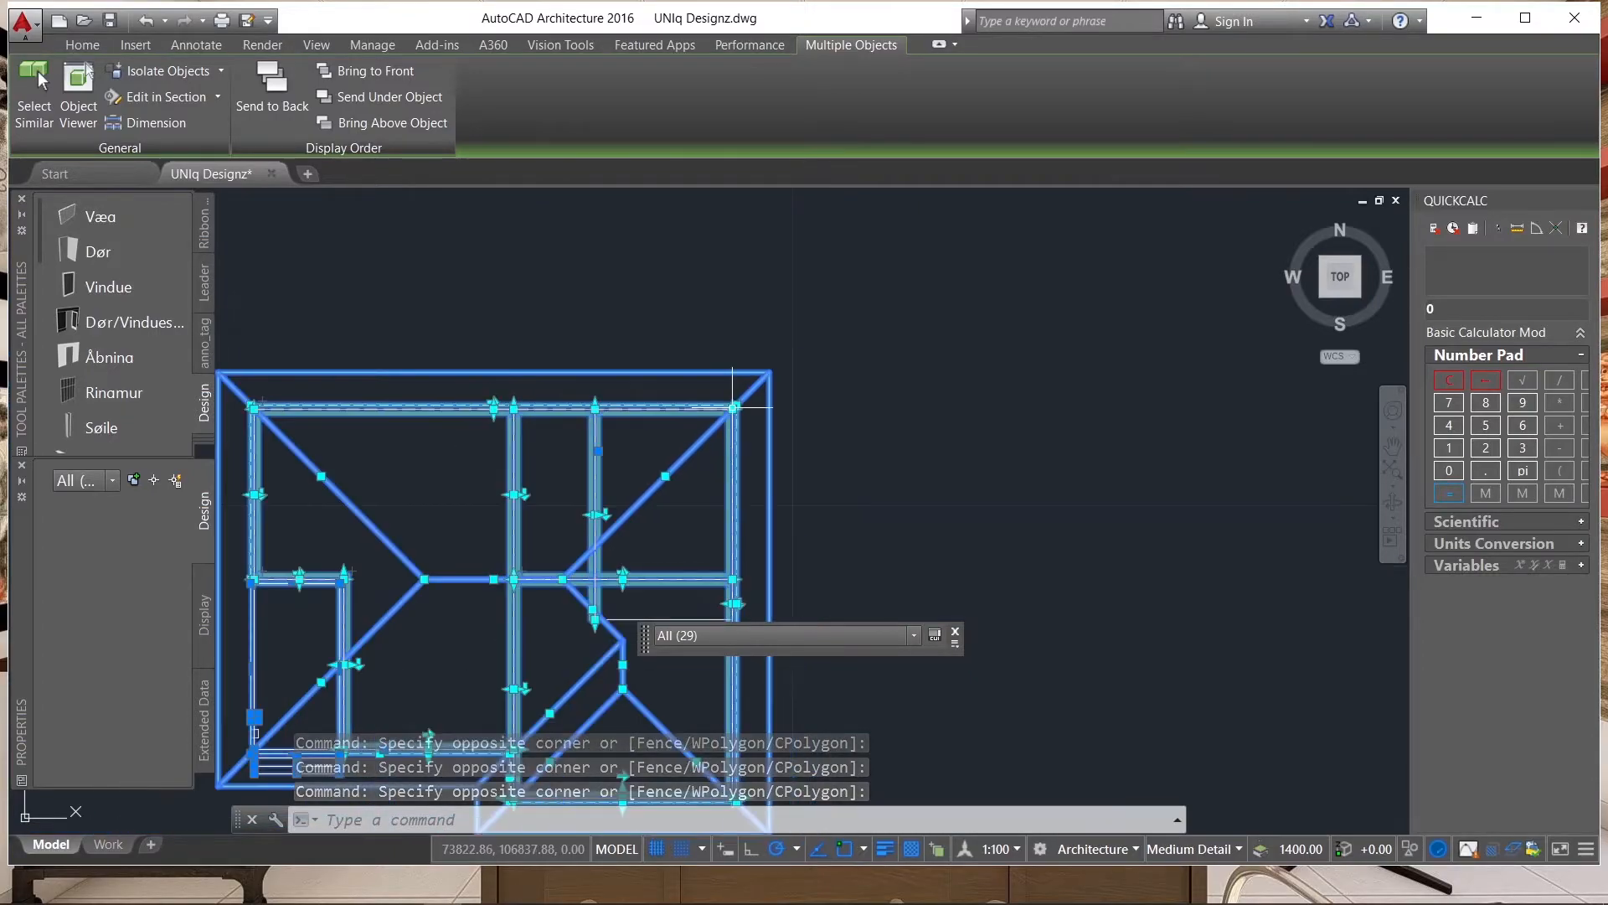
pyautogui.scroll(6, 744, 391)
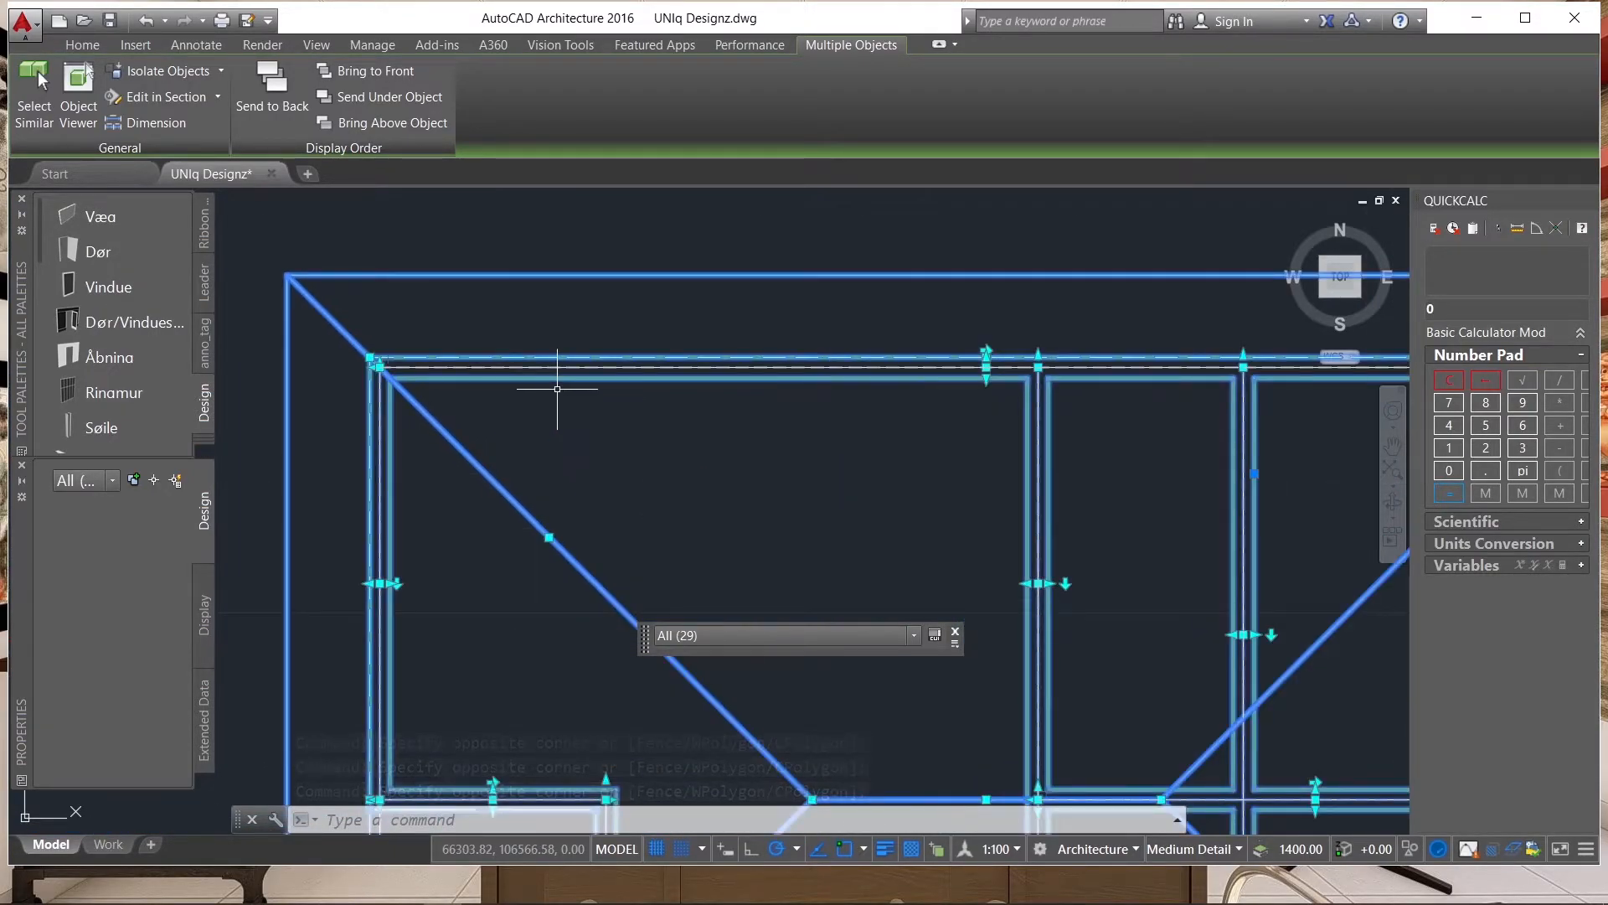
pyautogui.scroll(-3, 512, 369)
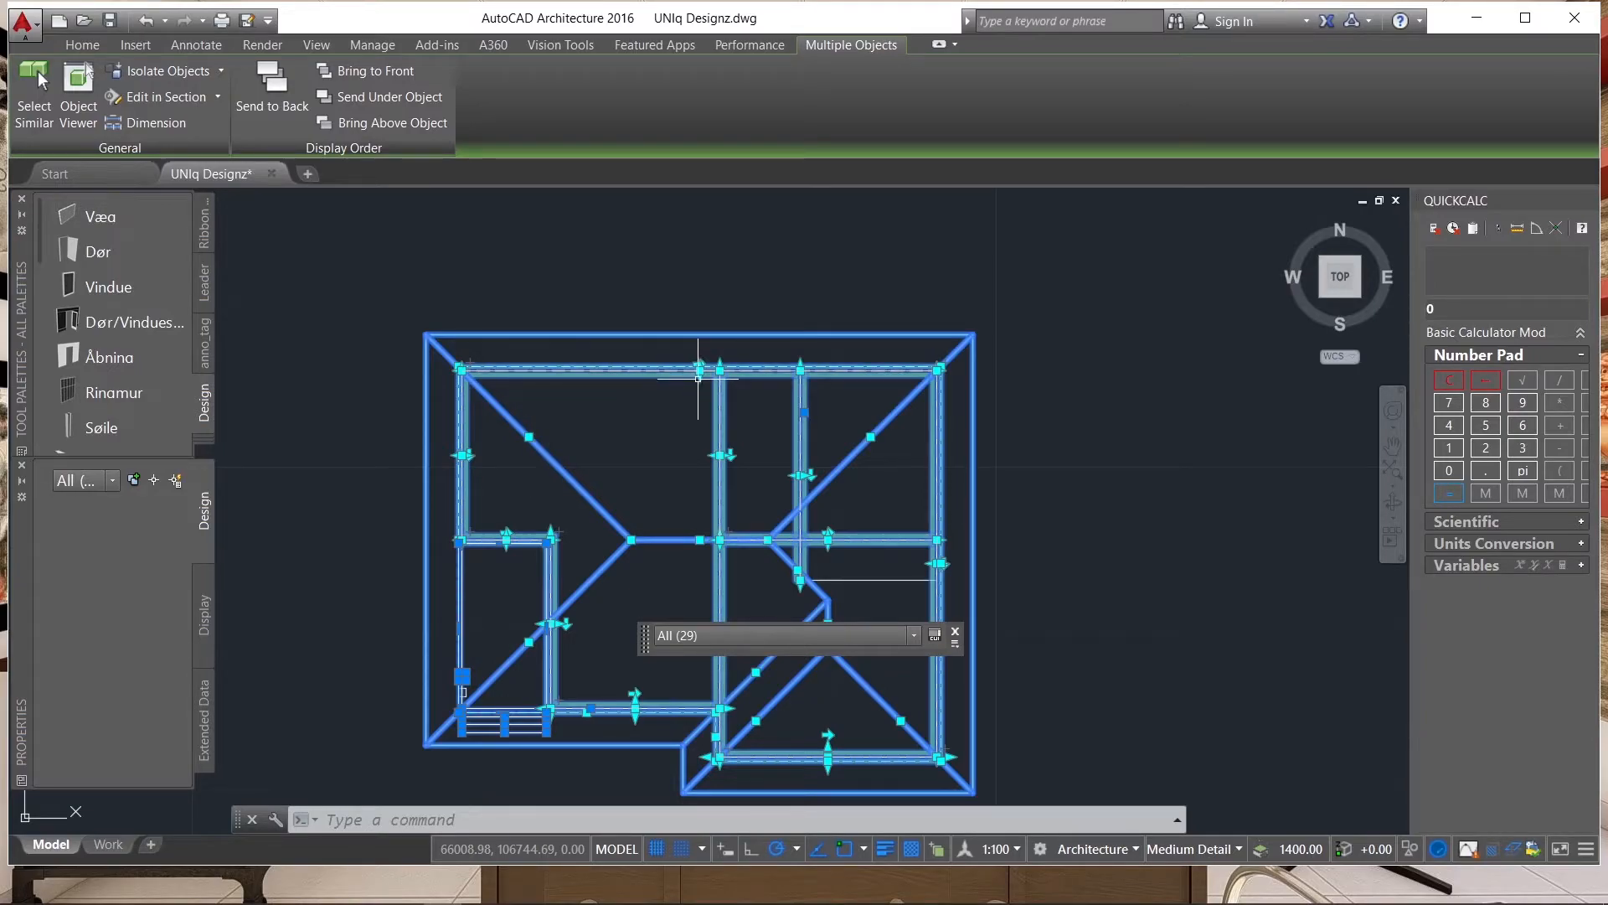
pyautogui.press('Delete')
# Erase the leftover small squares and short line near the lower-left corner and the stray horizontal line by the valley.
pyautogui.scroll(-2, 743, 344)
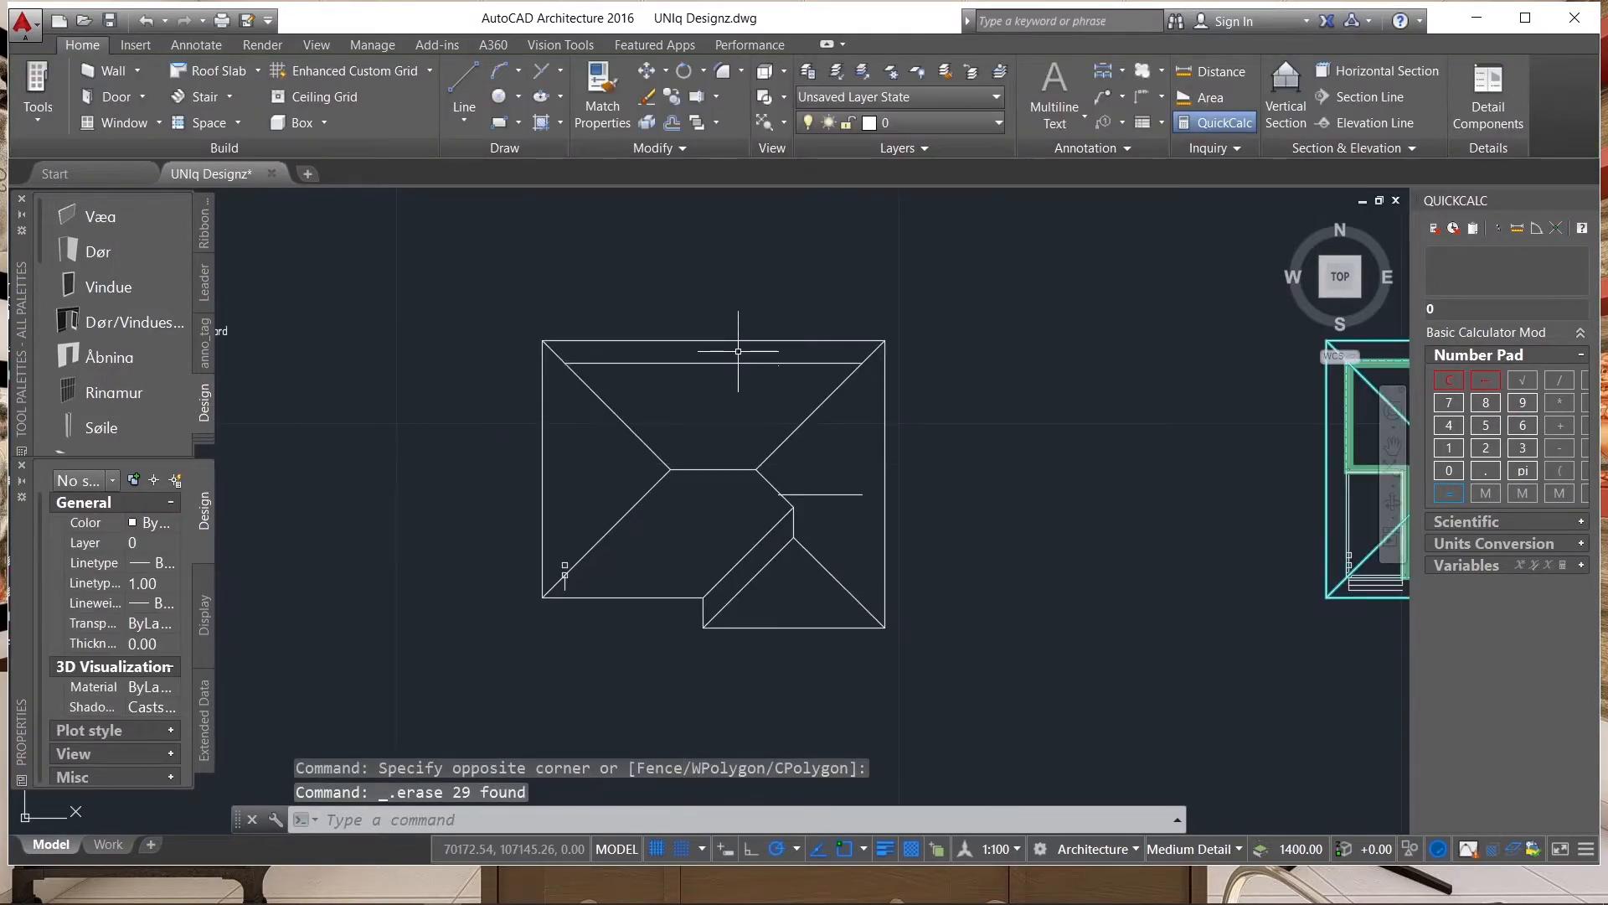
pyautogui.scroll(5, 521, 589)
pyautogui.click(521, 589)
pyautogui.click(583, 386)
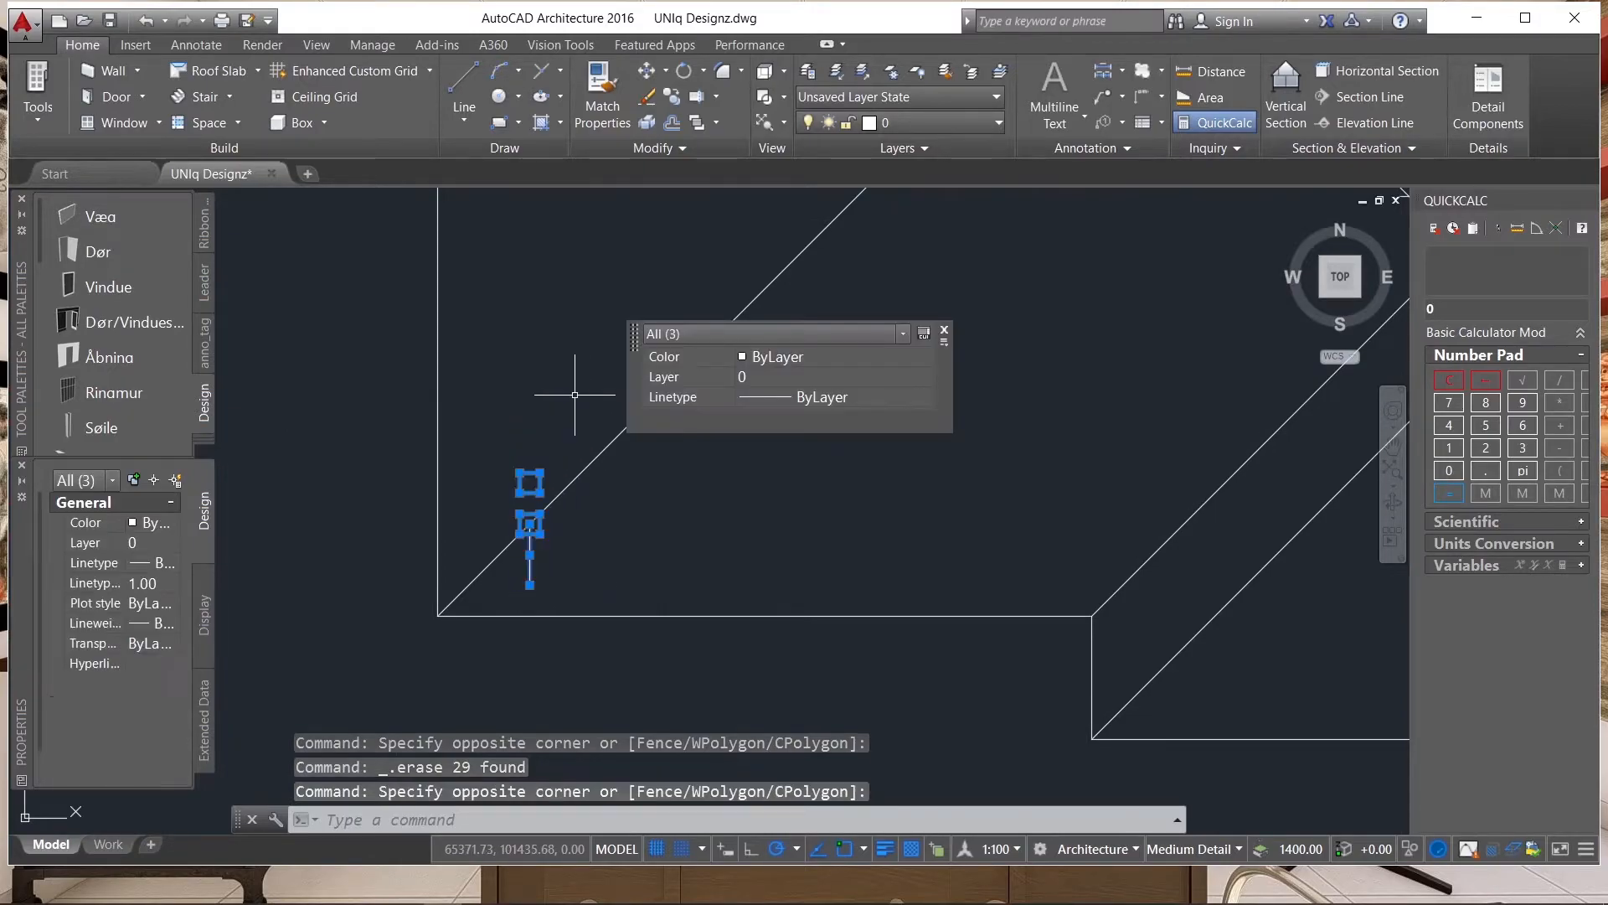
pyautogui.scroll(-5, 572, 520)
pyautogui.scroll(2, 690, 485)
pyautogui.click(649, 487)
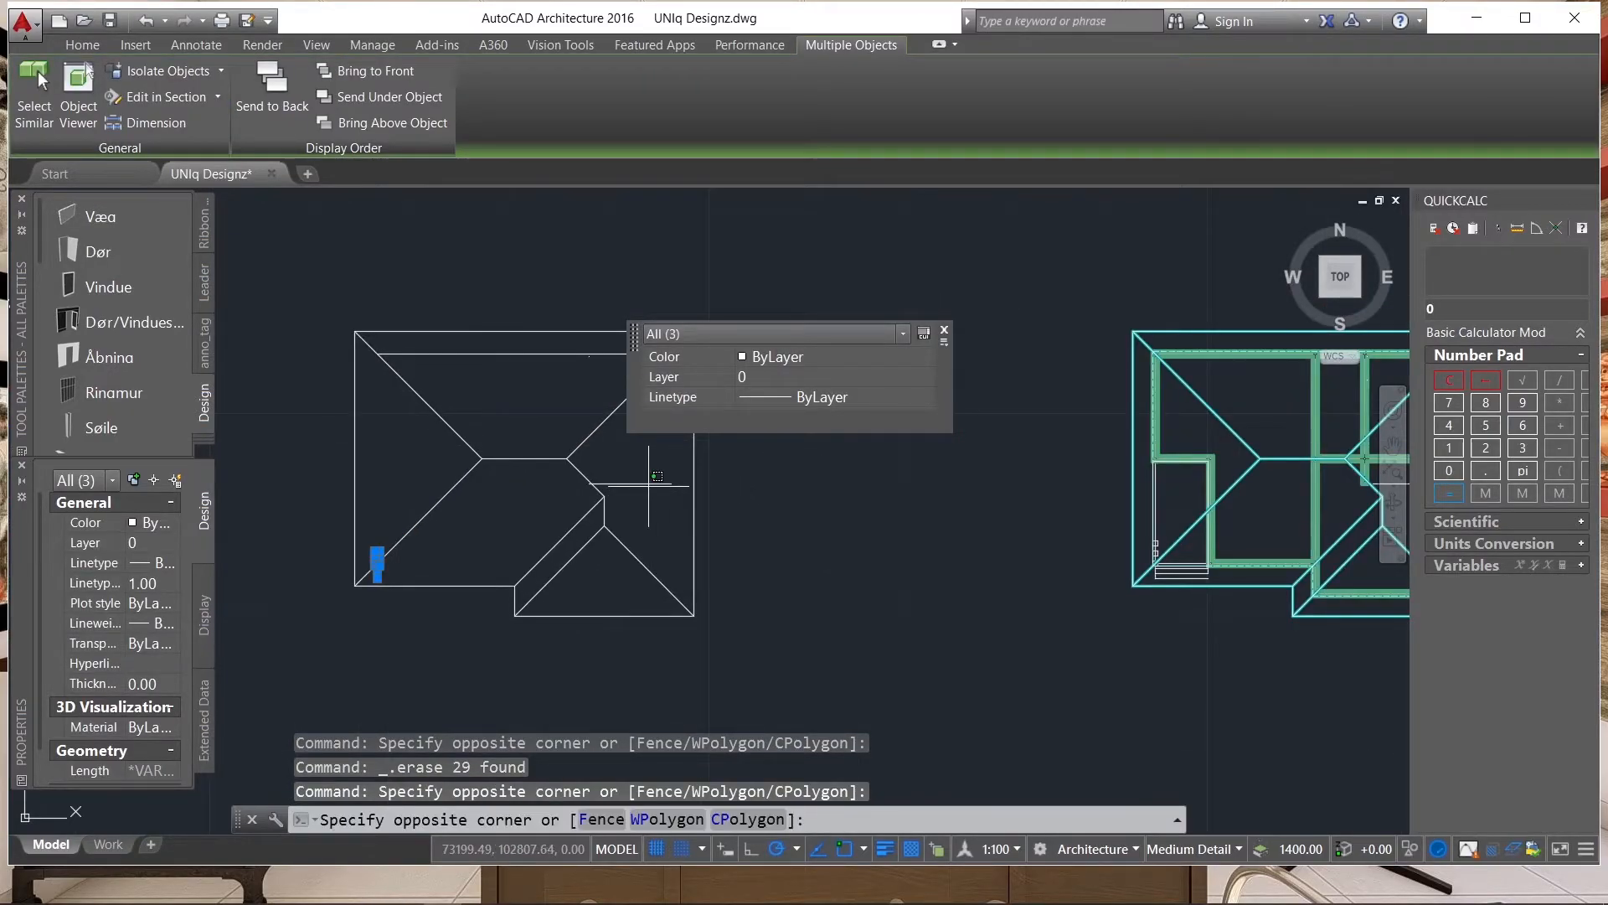
pyautogui.click(635, 474)
pyautogui.write('e')
pyautogui.press('Return')
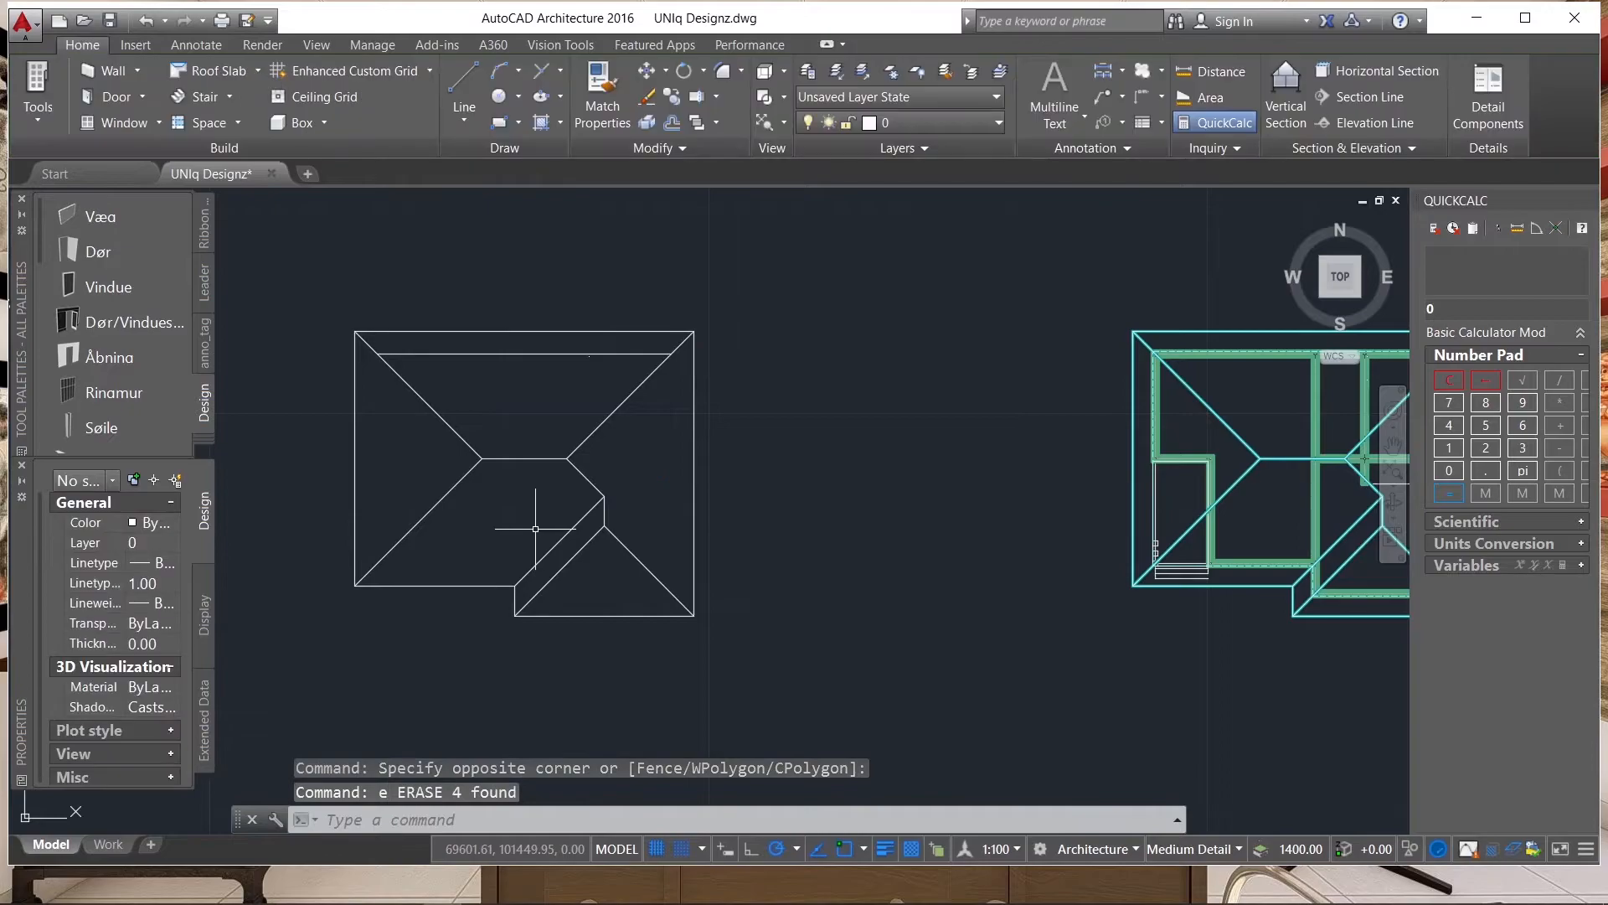
# Explode the whole plain roof plan, including its outline, into separate lines.
pyautogui.scroll(2, 649, 459)
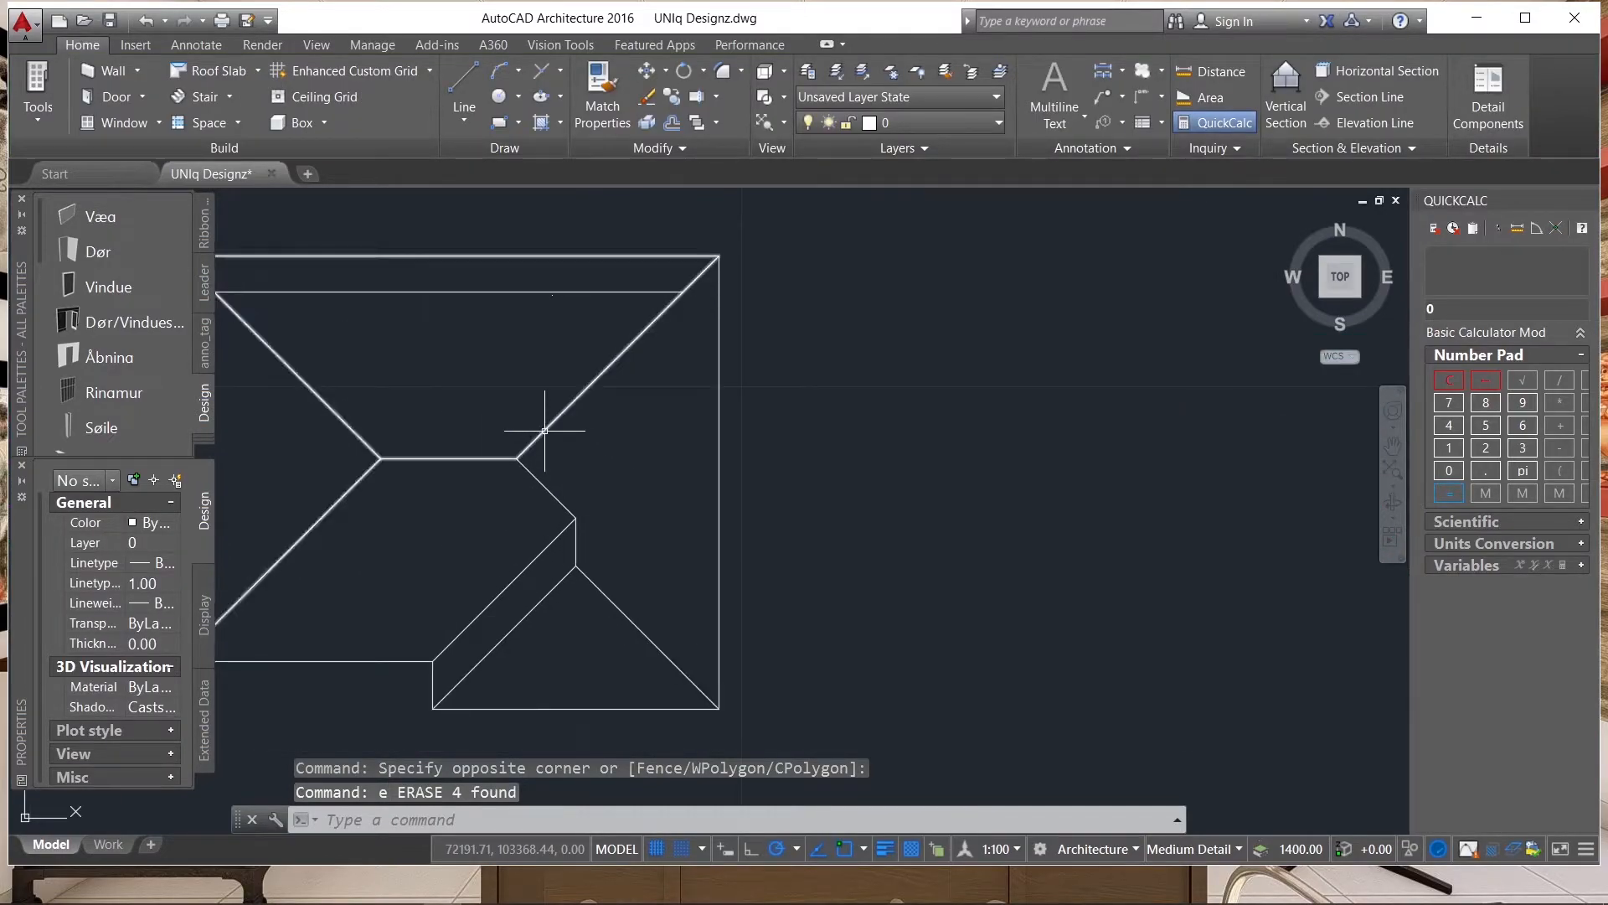
pyautogui.click(727, 439)
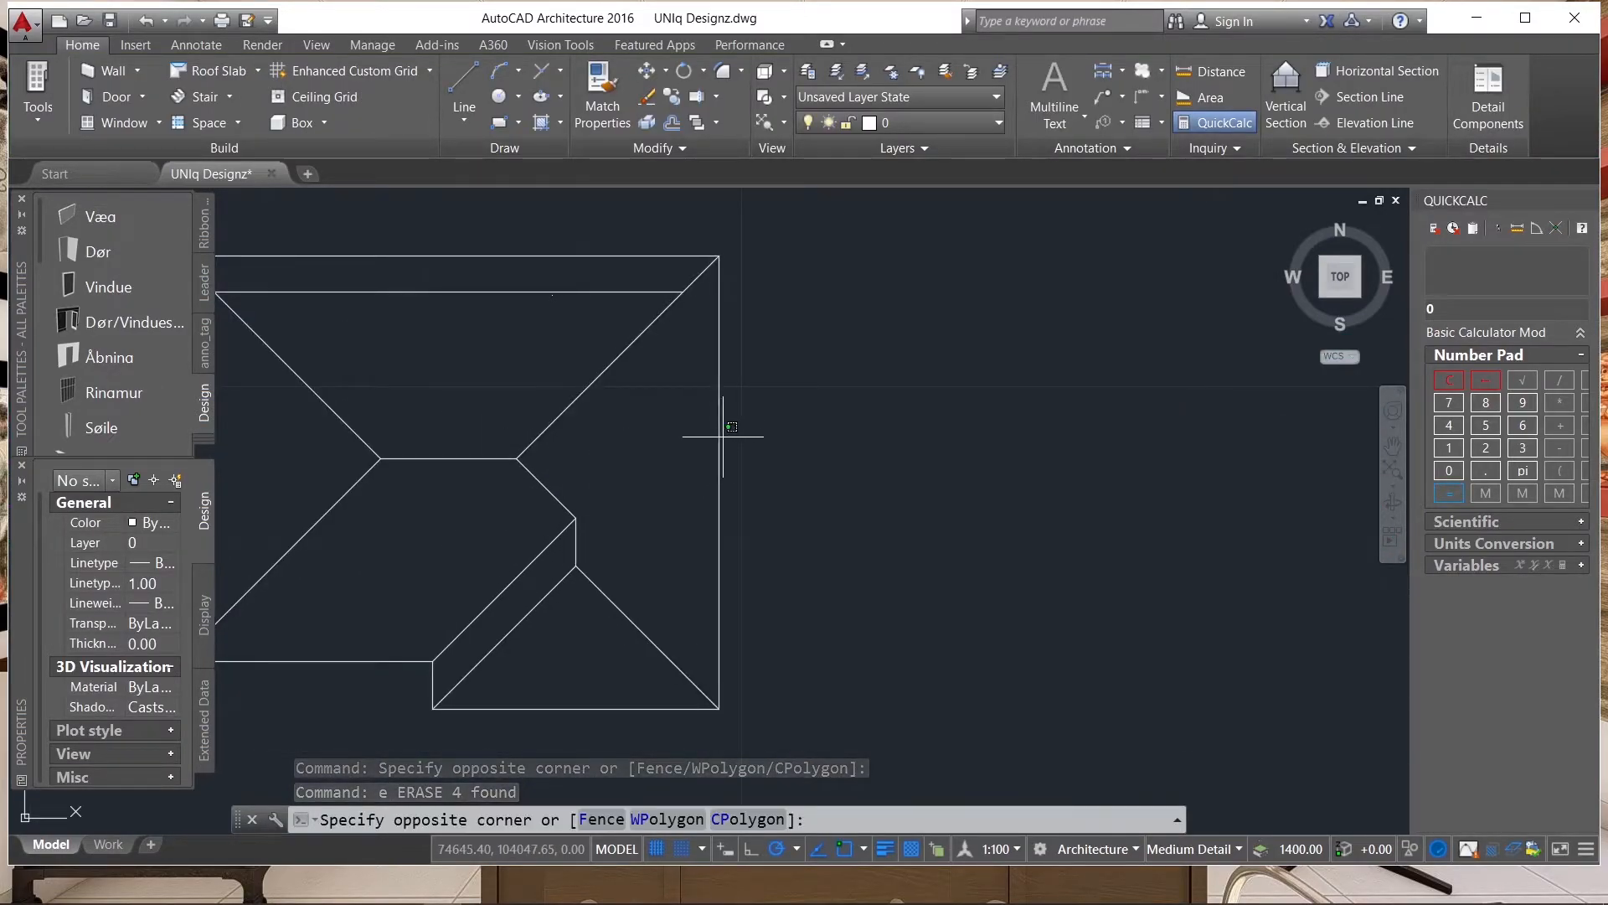
pyautogui.scroll(-2, 913, 428)
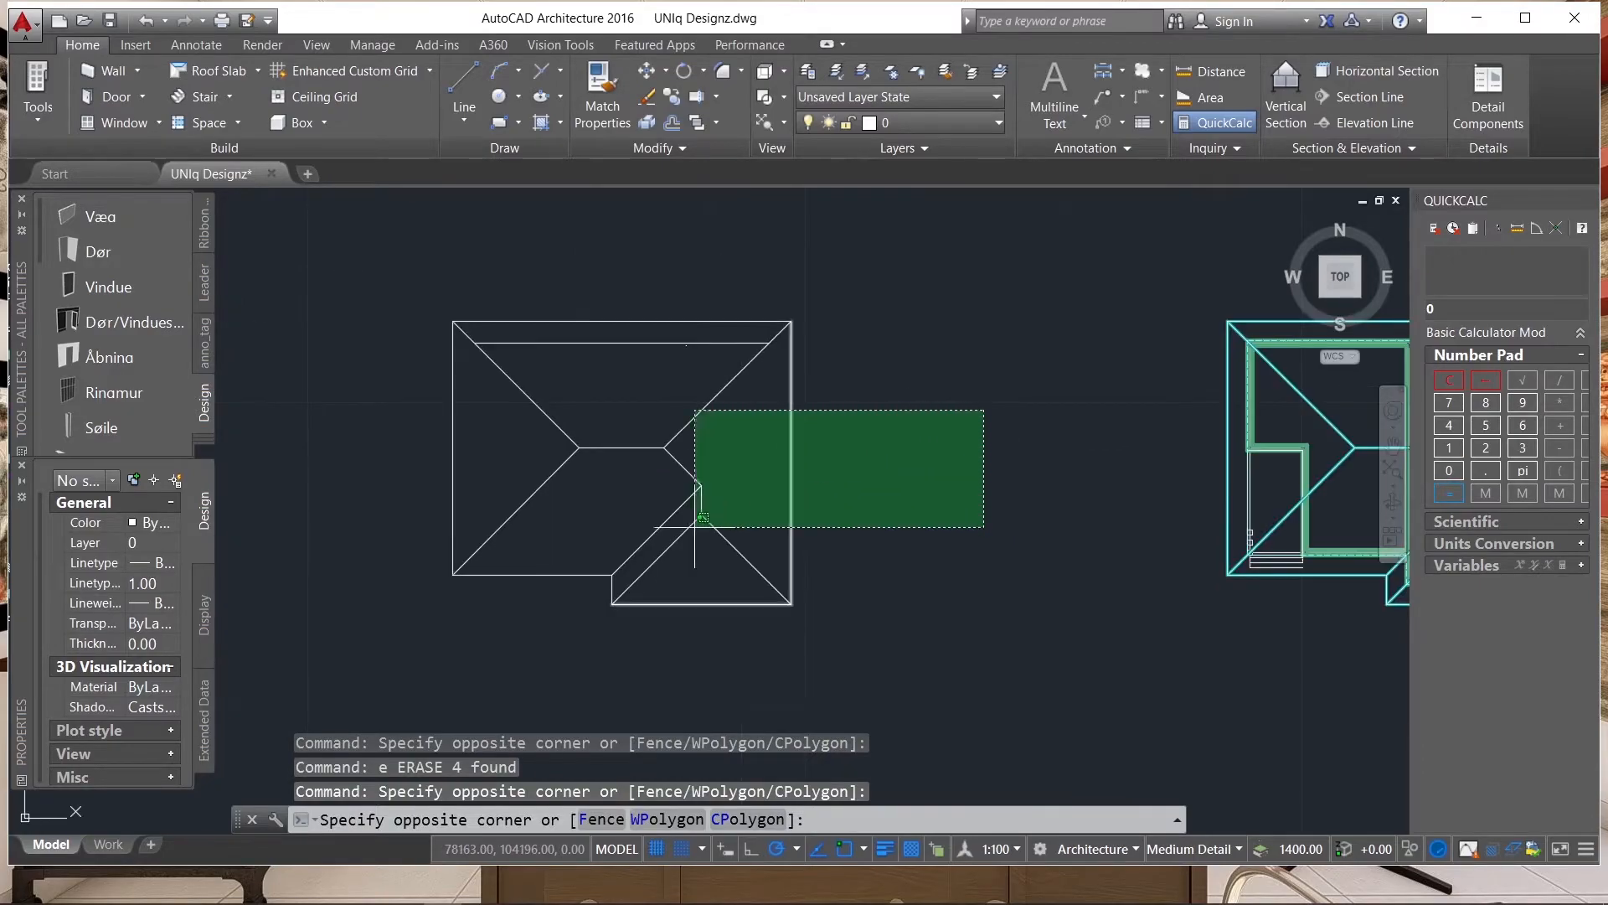
pyautogui.click(367, 620)
pyautogui.write('x')
pyautogui.press('Return')
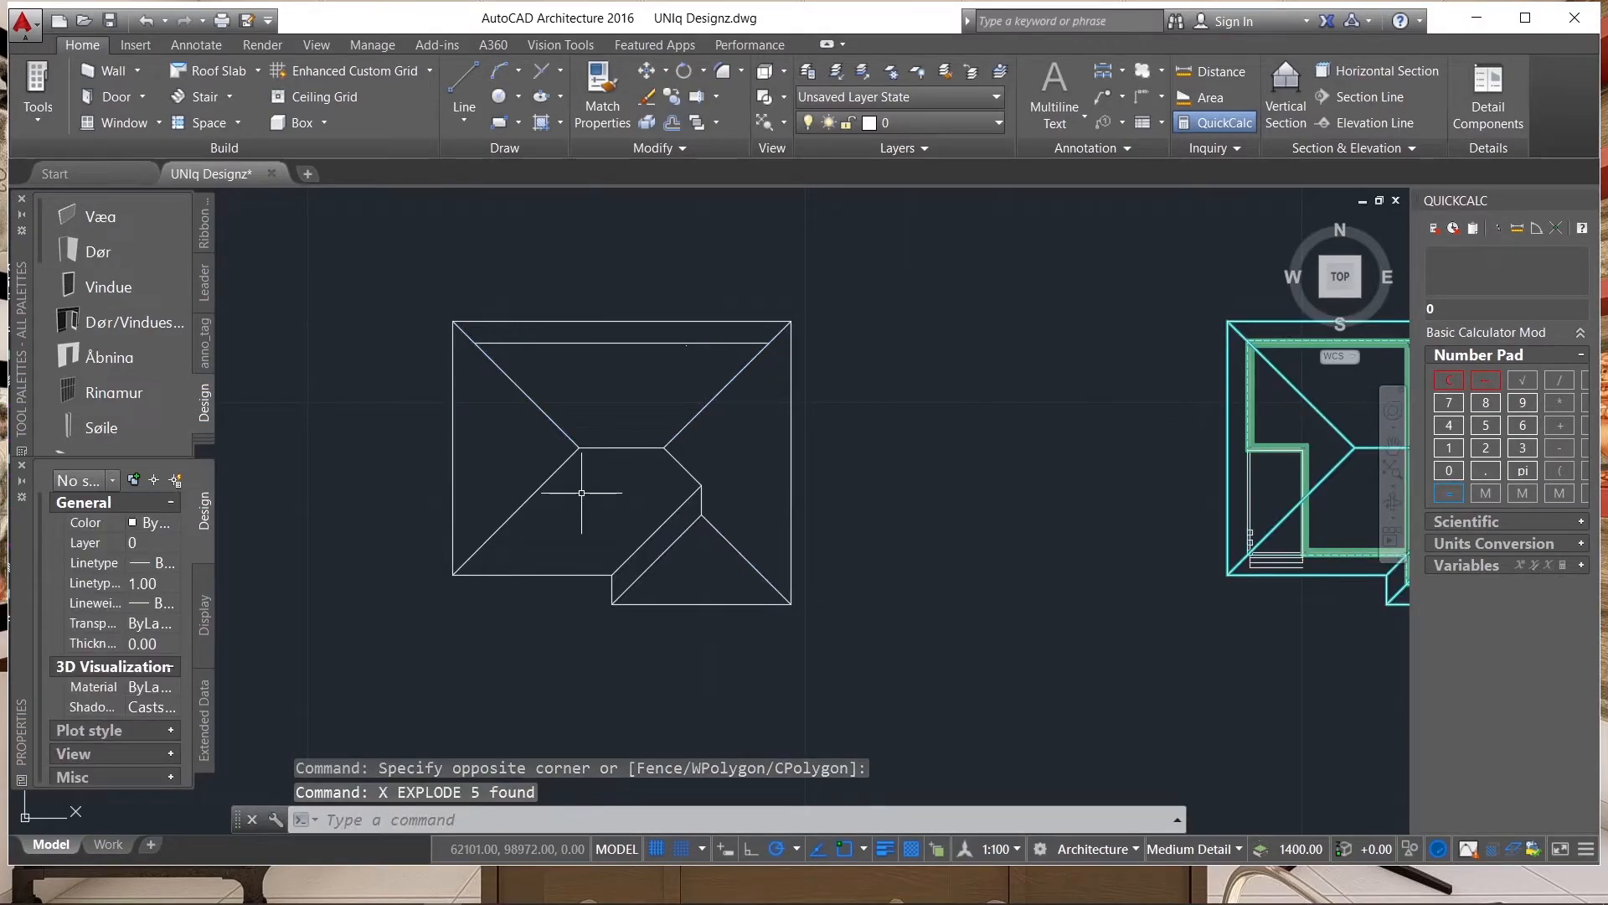
# Offset the upper-left hip line of the plain roof plan by 150 to both sides.
pyautogui.scroll(2, 558, 439)
pyautogui.scroll(3, 561, 442)
pyautogui.scroll(-6, 622, 457)
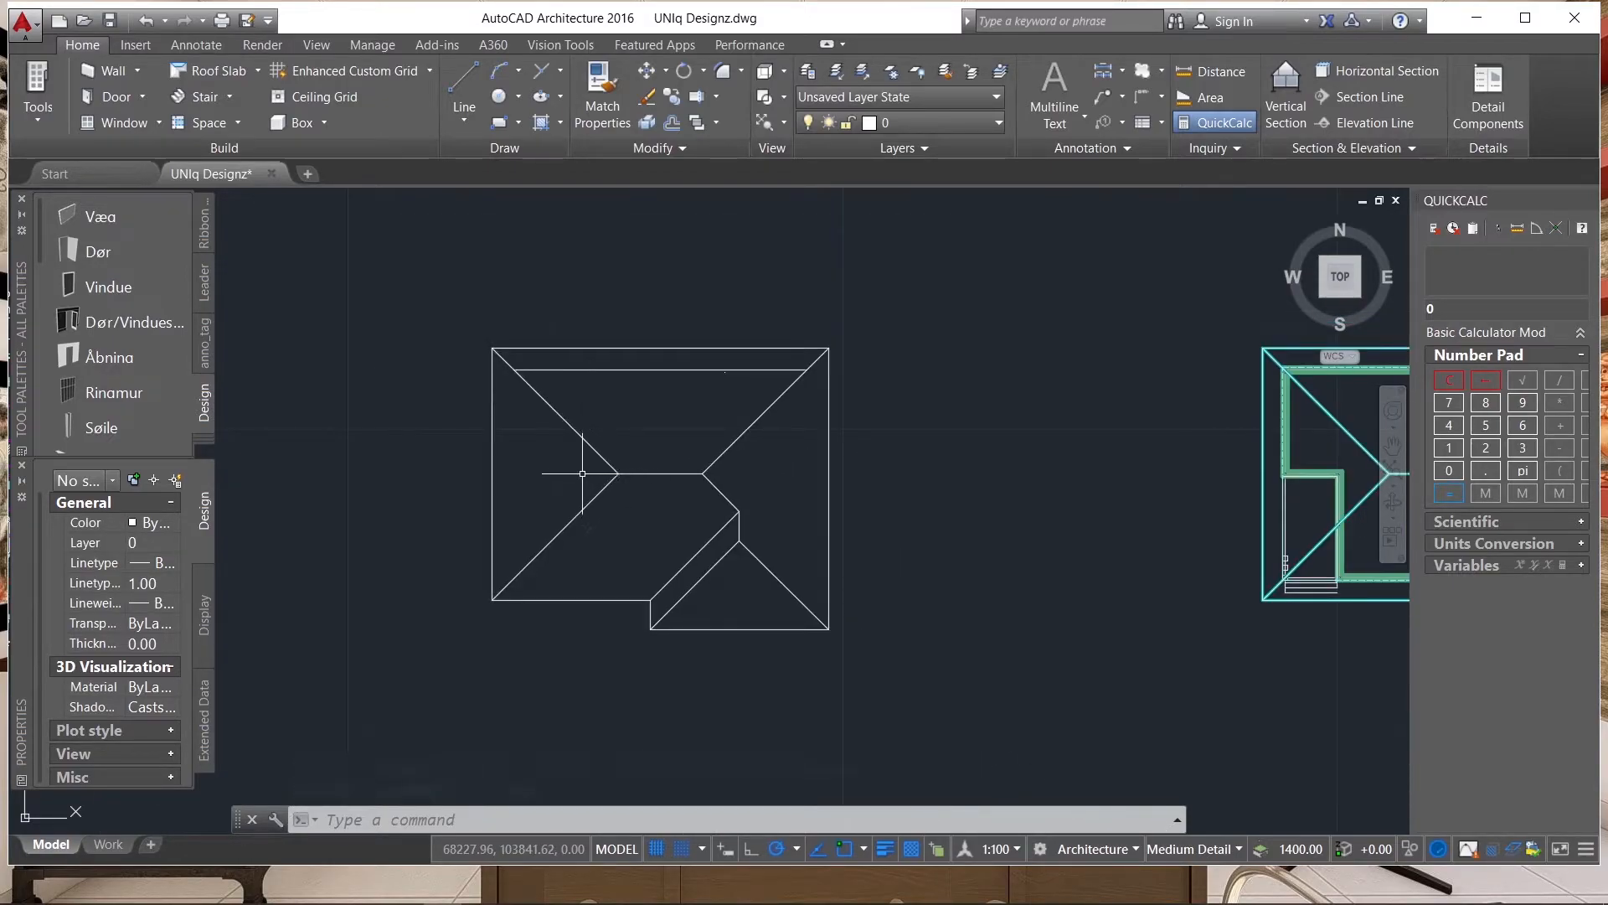
pyautogui.write('o')
pyautogui.press('Return')
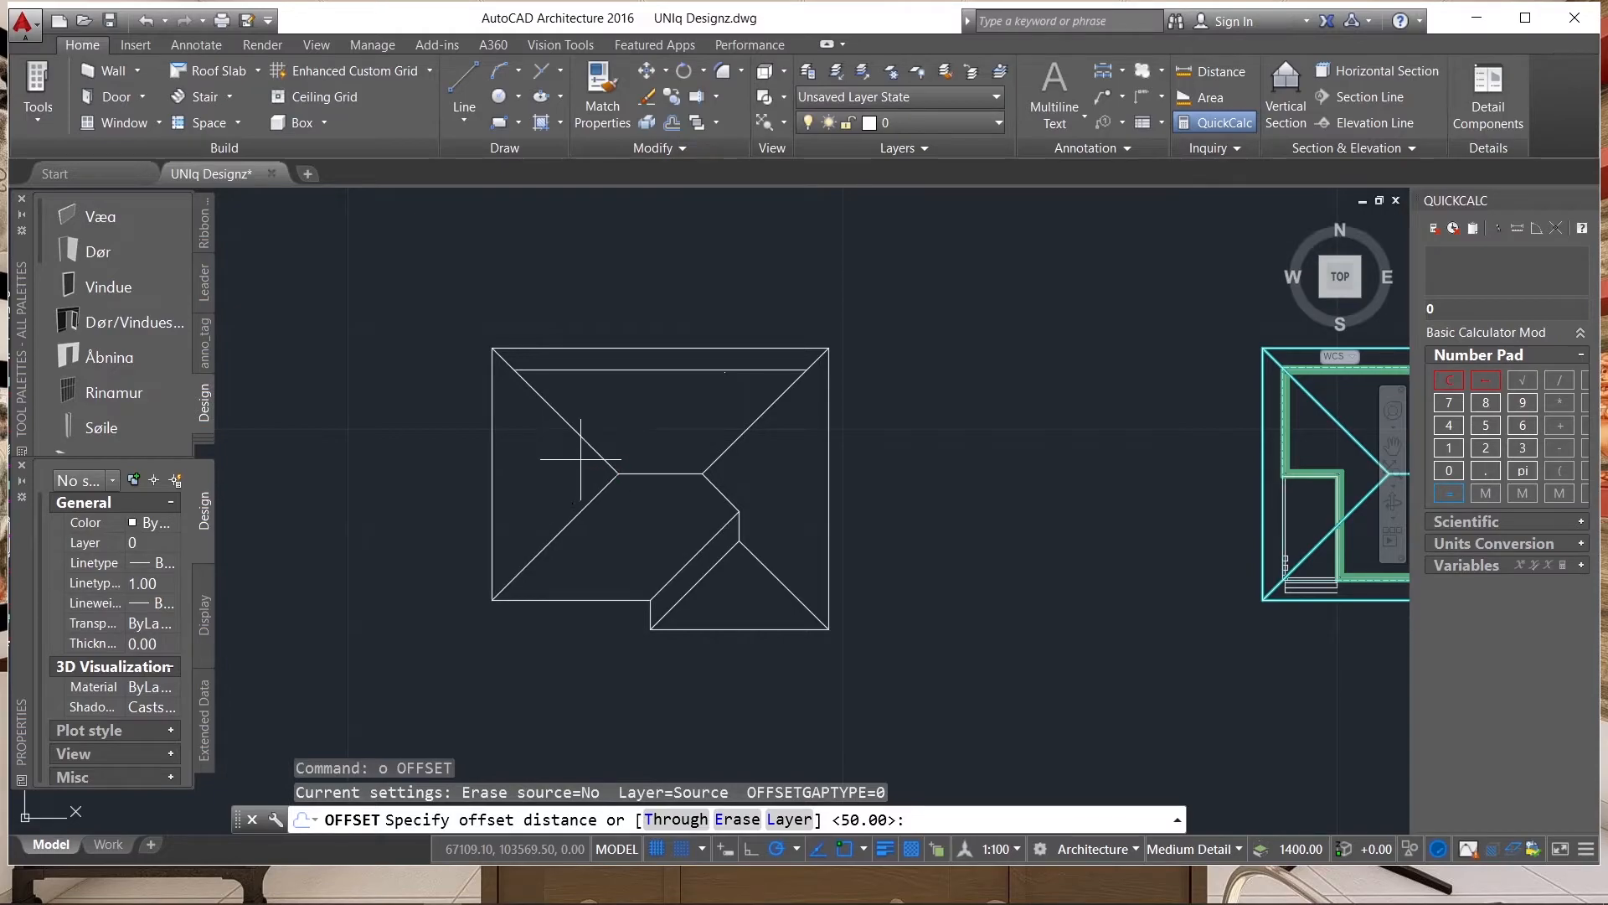
pyautogui.scroll(2, 581, 459)
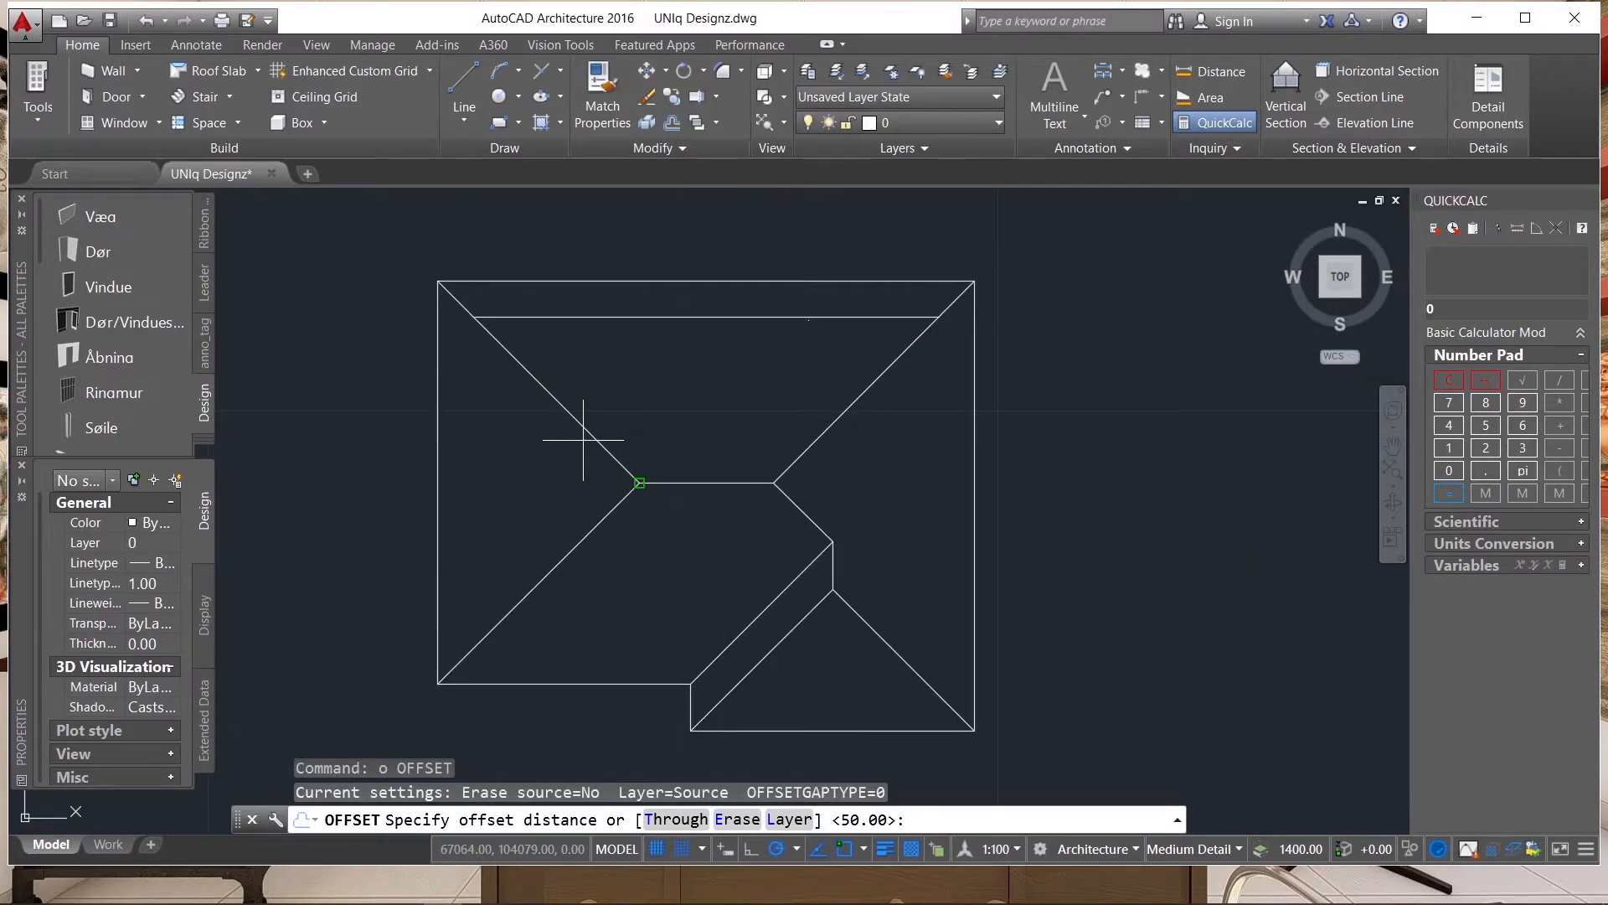
pyautogui.write('150')
pyautogui.press('Return')
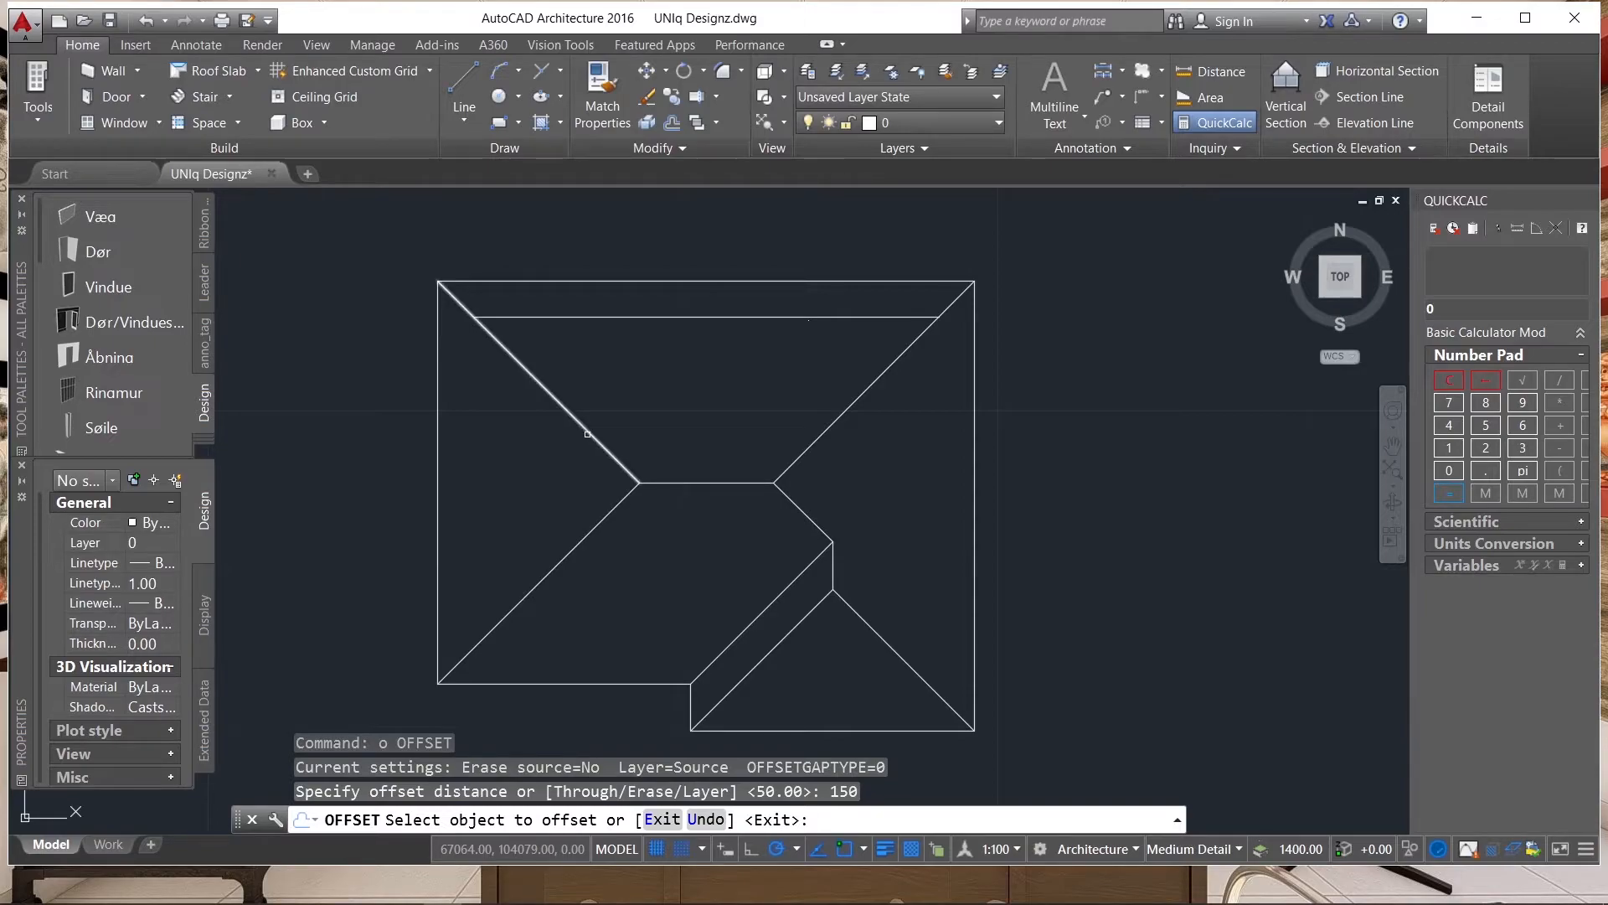
pyautogui.scroll(3, 588, 434)
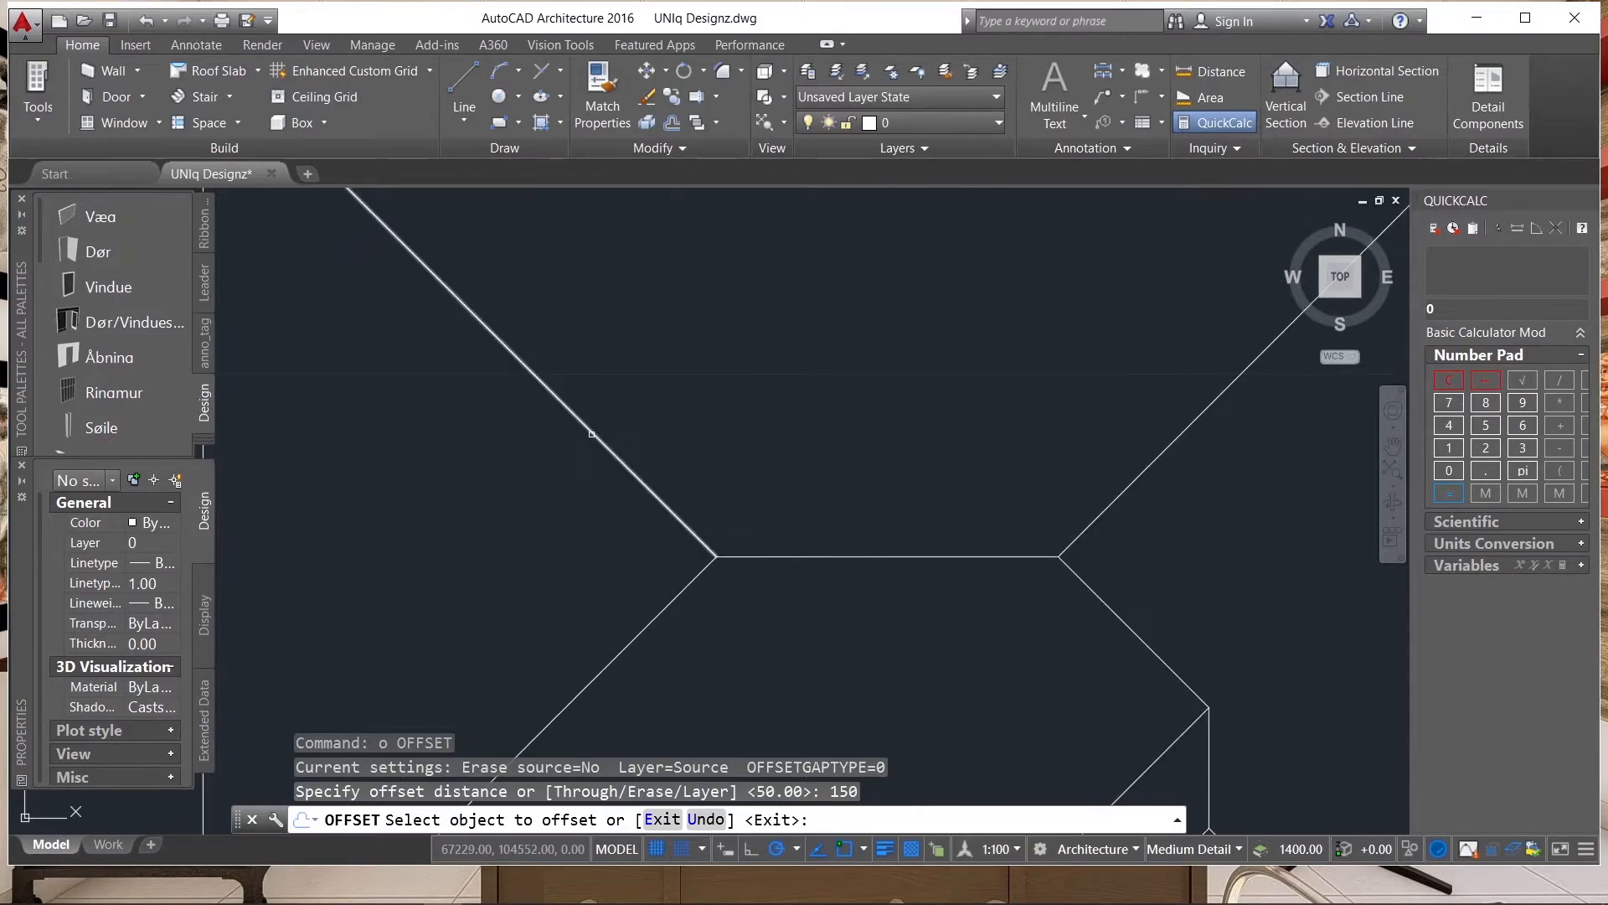
pyautogui.click(625, 464)
pyautogui.scroll(-2, 602, 475)
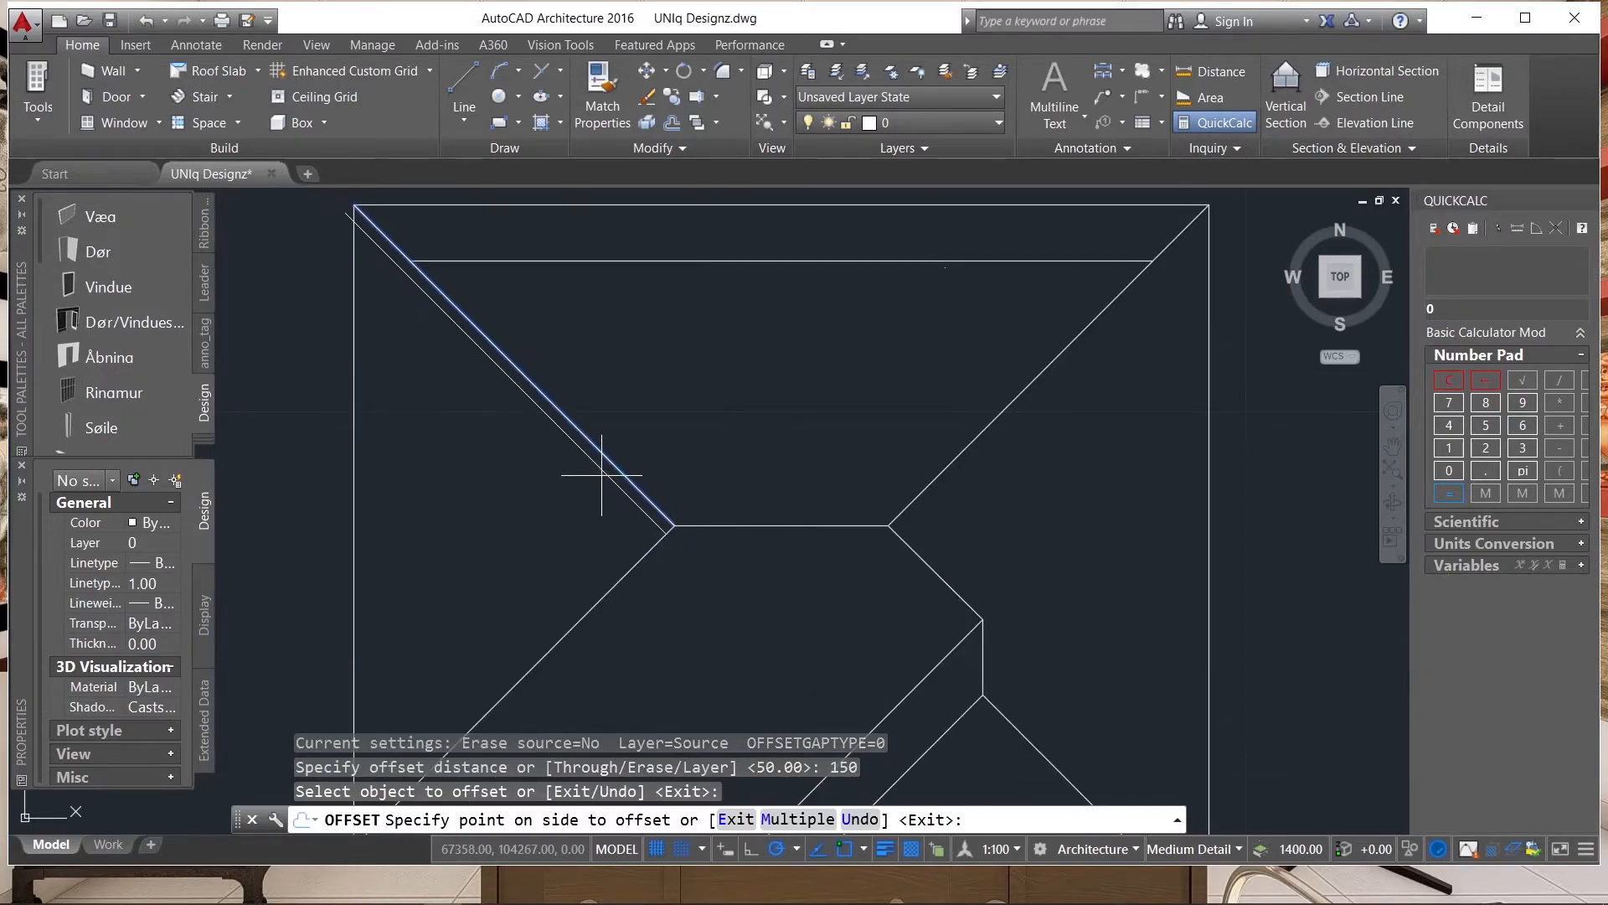
pyautogui.scroll(2, 578, 460)
pyautogui.click(583, 457)
pyautogui.scroll(2, 621, 427)
pyautogui.click(621, 427)
pyautogui.scroll(-2, 621, 427)
pyautogui.click(493, 438)
# Offset the lower-left hip line and the horizontal ridge line by 150 to both sides.
pyautogui.click(660, 495)
pyautogui.click(657, 452)
pyautogui.click(647, 496)
pyautogui.click(630, 530)
pyautogui.click(585, 516)
pyautogui.click(606, 550)
pyautogui.click(590, 511)
pyautogui.click(564, 498)
# Offset the upper-right hip line and the short diagonal line below the ridge's right end by 150 to both sides.
pyautogui.scroll(2, 837, 500)
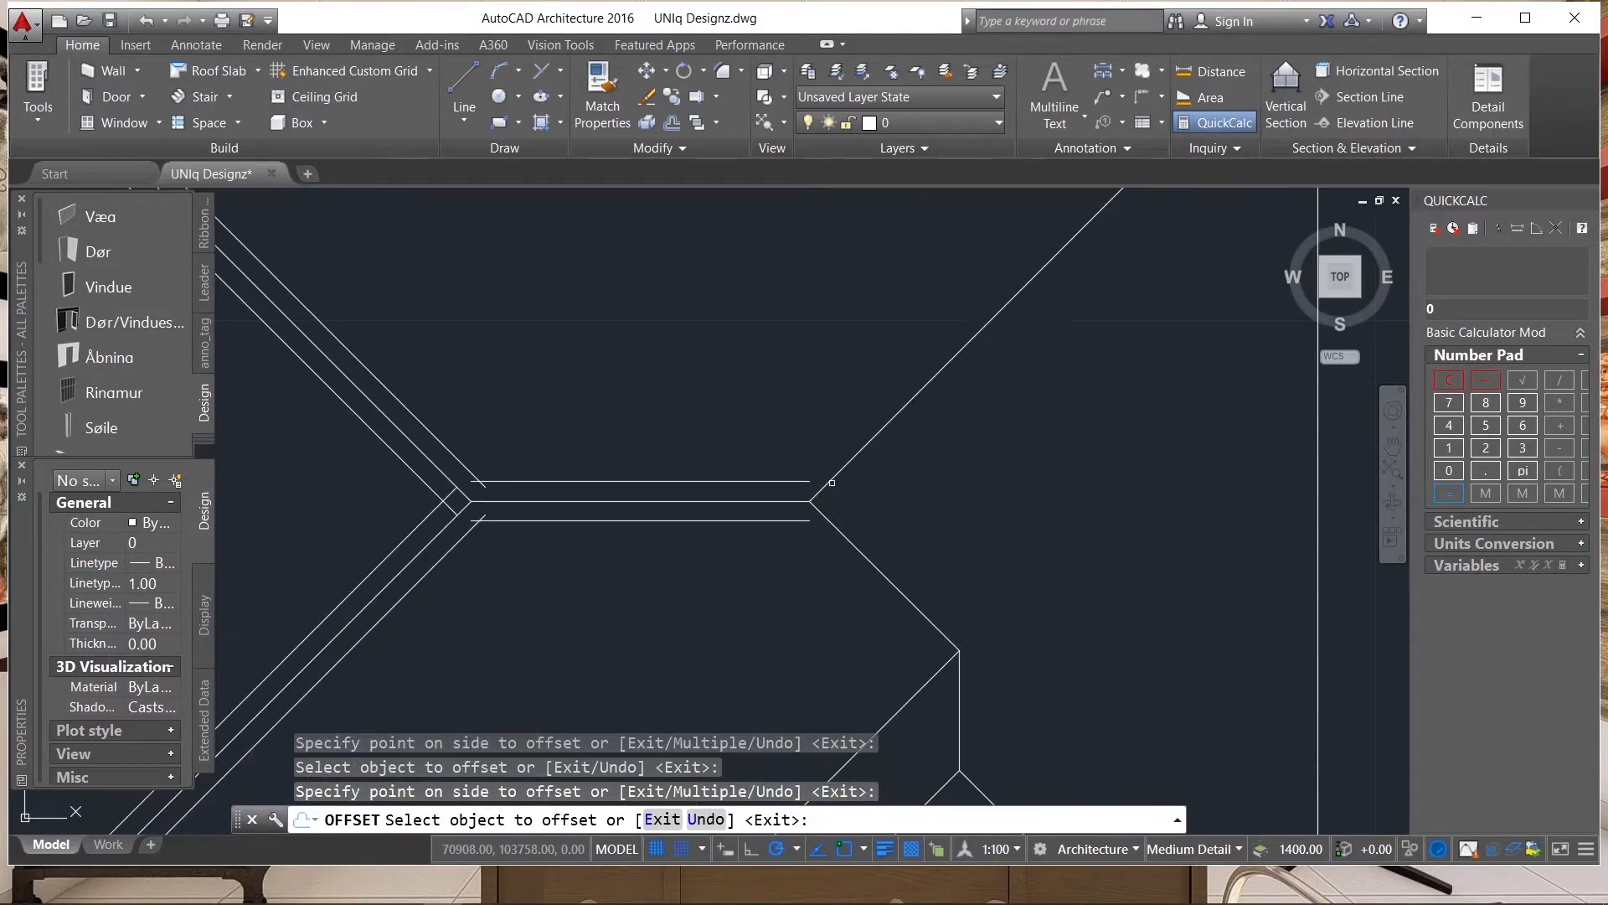
pyautogui.click(826, 485)
pyautogui.click(846, 480)
pyautogui.click(839, 471)
pyautogui.click(808, 435)
pyautogui.scroll(-2, 802, 485)
pyautogui.click(841, 524)
pyautogui.click(852, 513)
pyautogui.click(842, 532)
pyautogui.click(859, 606)
# Offset the short vertical ridge line of the lower-right wing by 150 to both sides.
pyautogui.scroll(3, 860, 606)
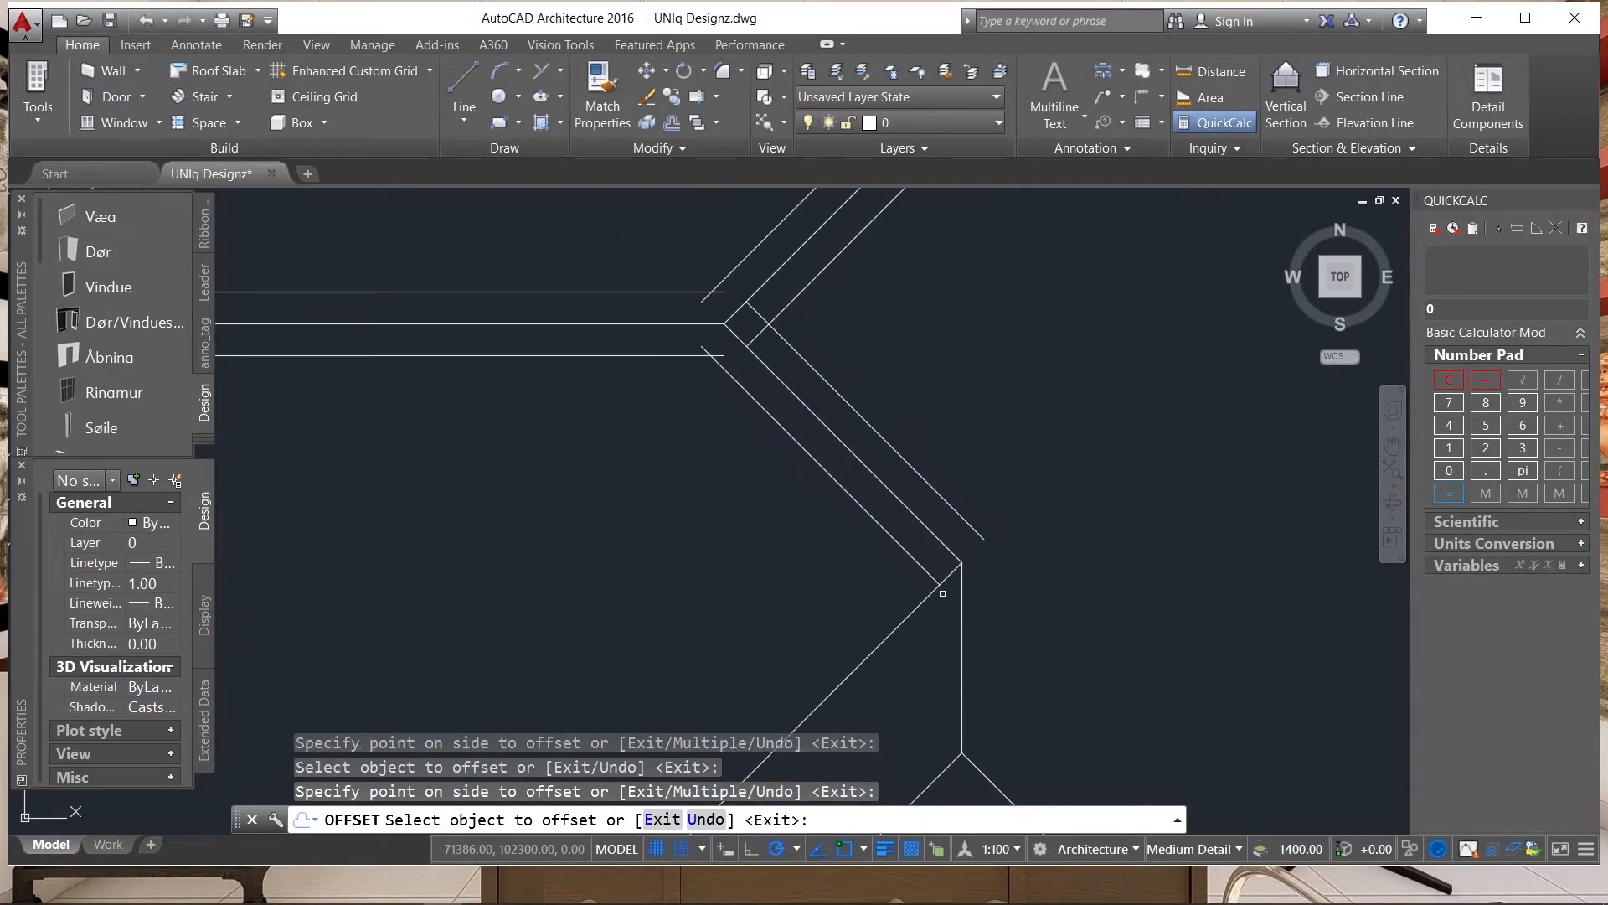
pyautogui.click(960, 587)
pyautogui.click(1077, 592)
pyautogui.click(962, 636)
pyautogui.click(924, 642)
# Offset the two diagonal hip lines running down from the short vertical ridge by 150 to both sides.
pyautogui.scroll(-3, 888, 587)
pyautogui.click(804, 532)
pyautogui.click(845, 552)
pyautogui.click(825, 513)
pyautogui.click(810, 490)
pyautogui.click(928, 496)
pyautogui.click(948, 458)
pyautogui.click(923, 490)
pyautogui.click(895, 536)
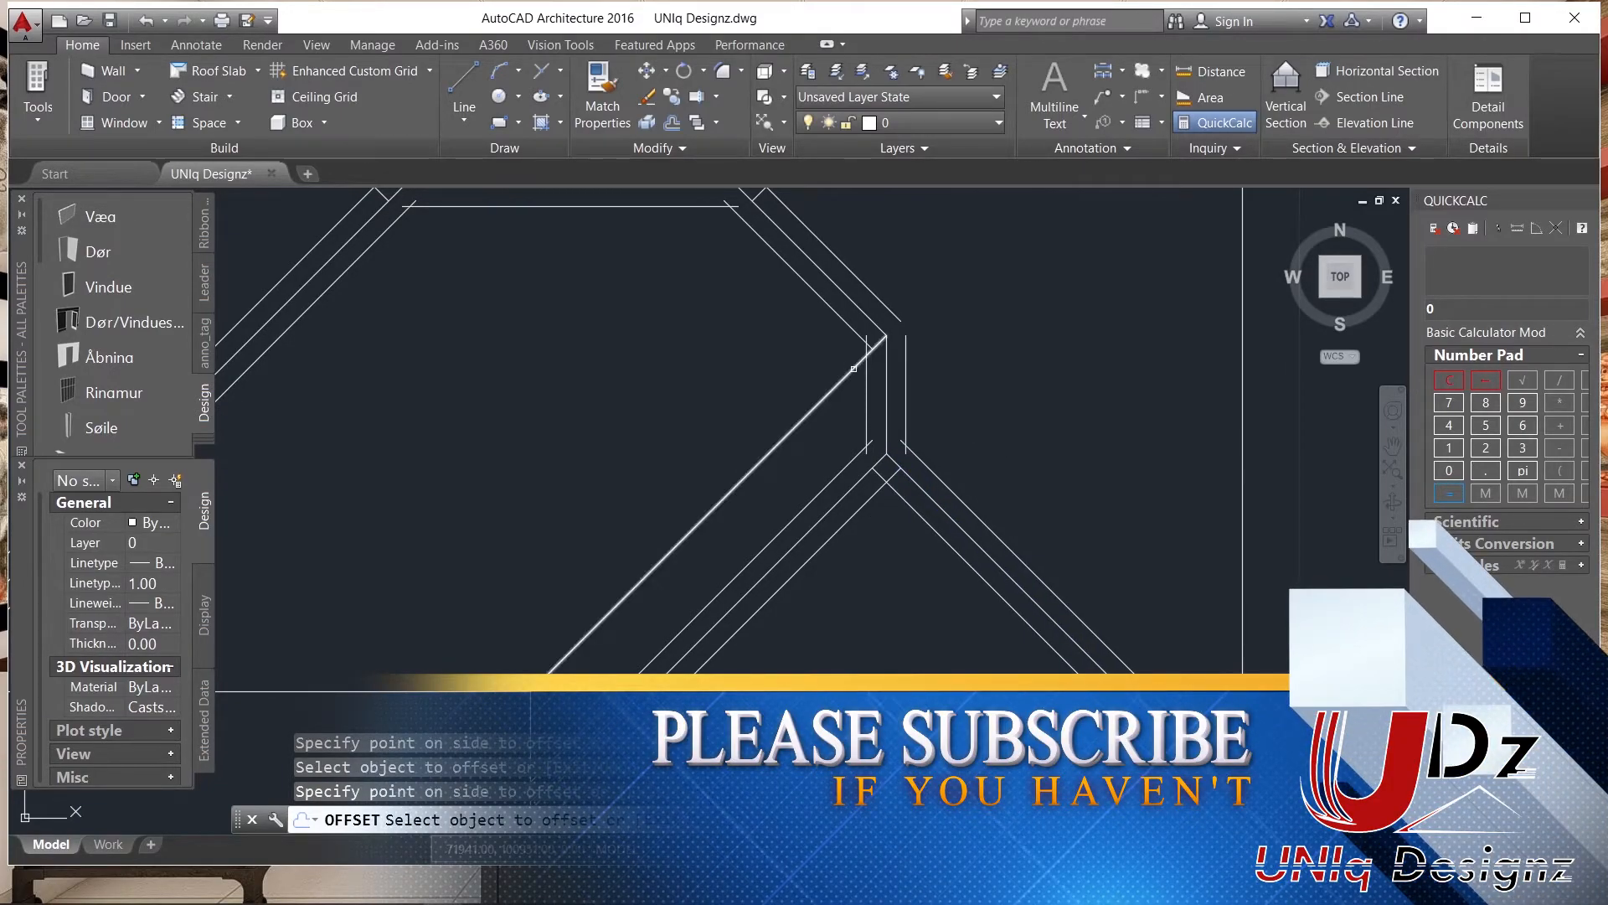
pyautogui.scroll(-3, 908, 493)
pyautogui.scroll(4, 908, 493)
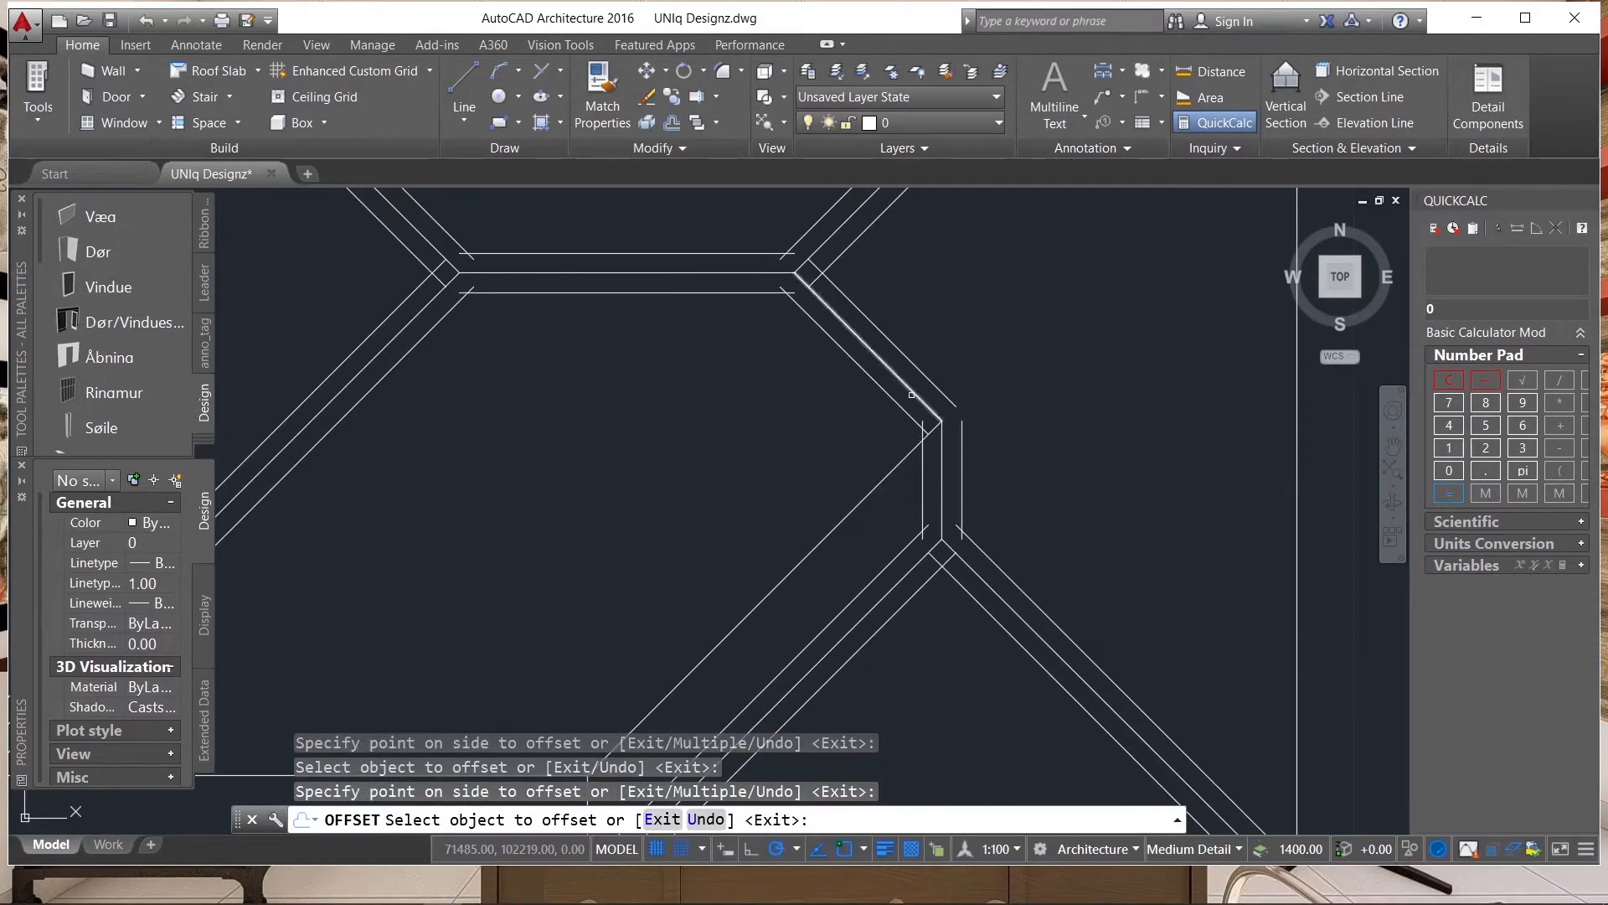
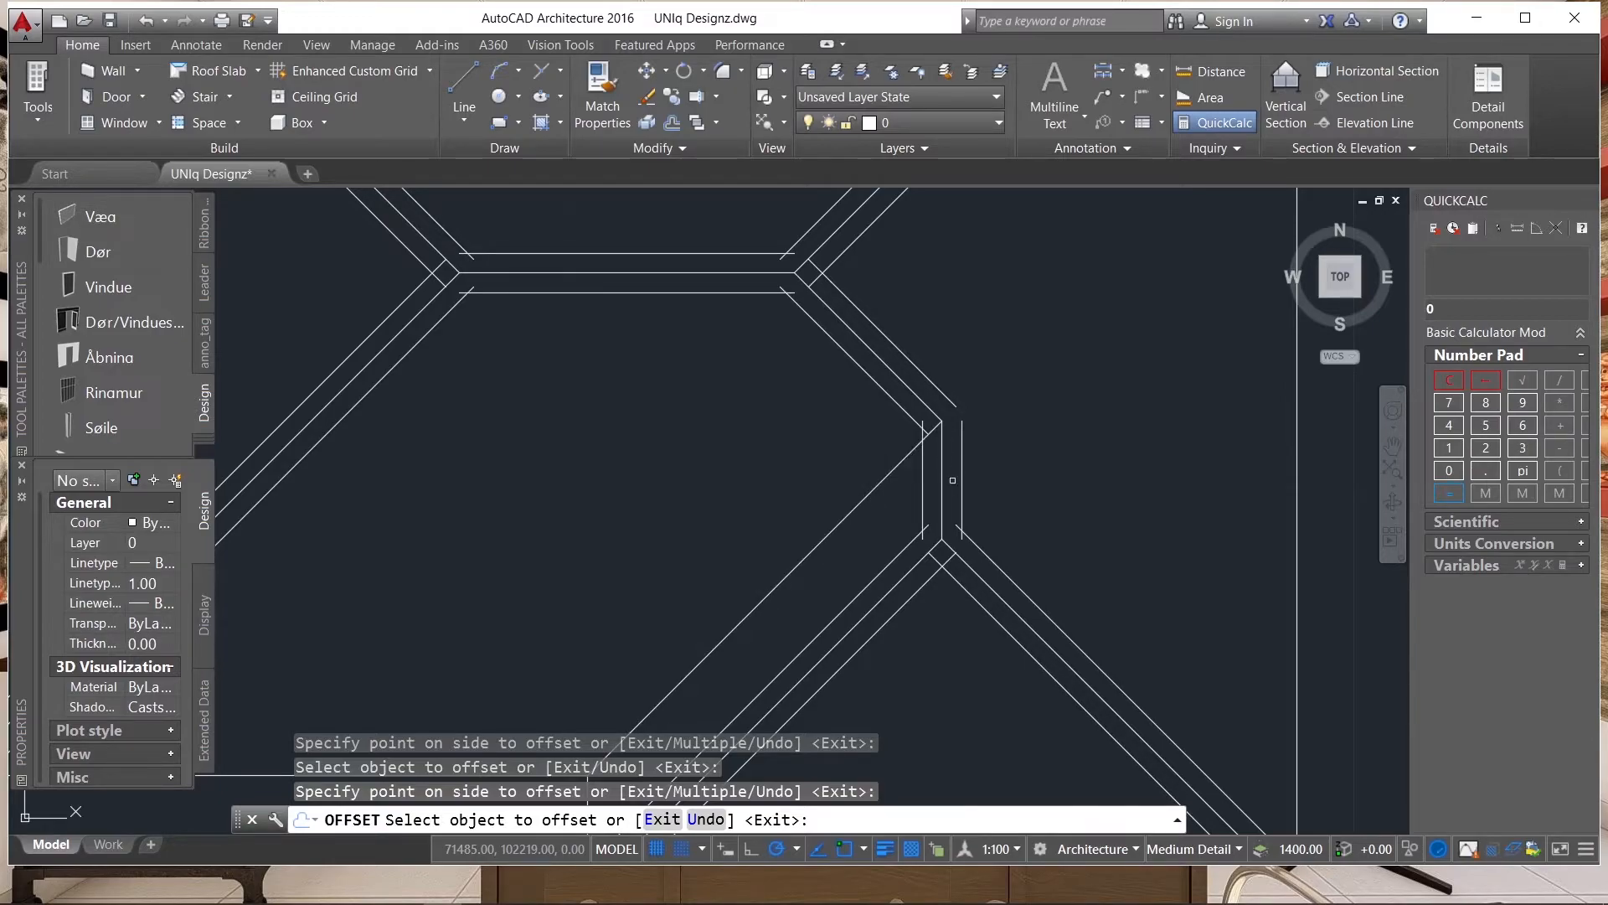
# Extend the short vertical ridge's right offset line up to the diagonal's outer offset line and trim the excess beyond their corner.
pyautogui.scroll(-2, 951, 506)
pyautogui.scroll(-2, 969, 446)
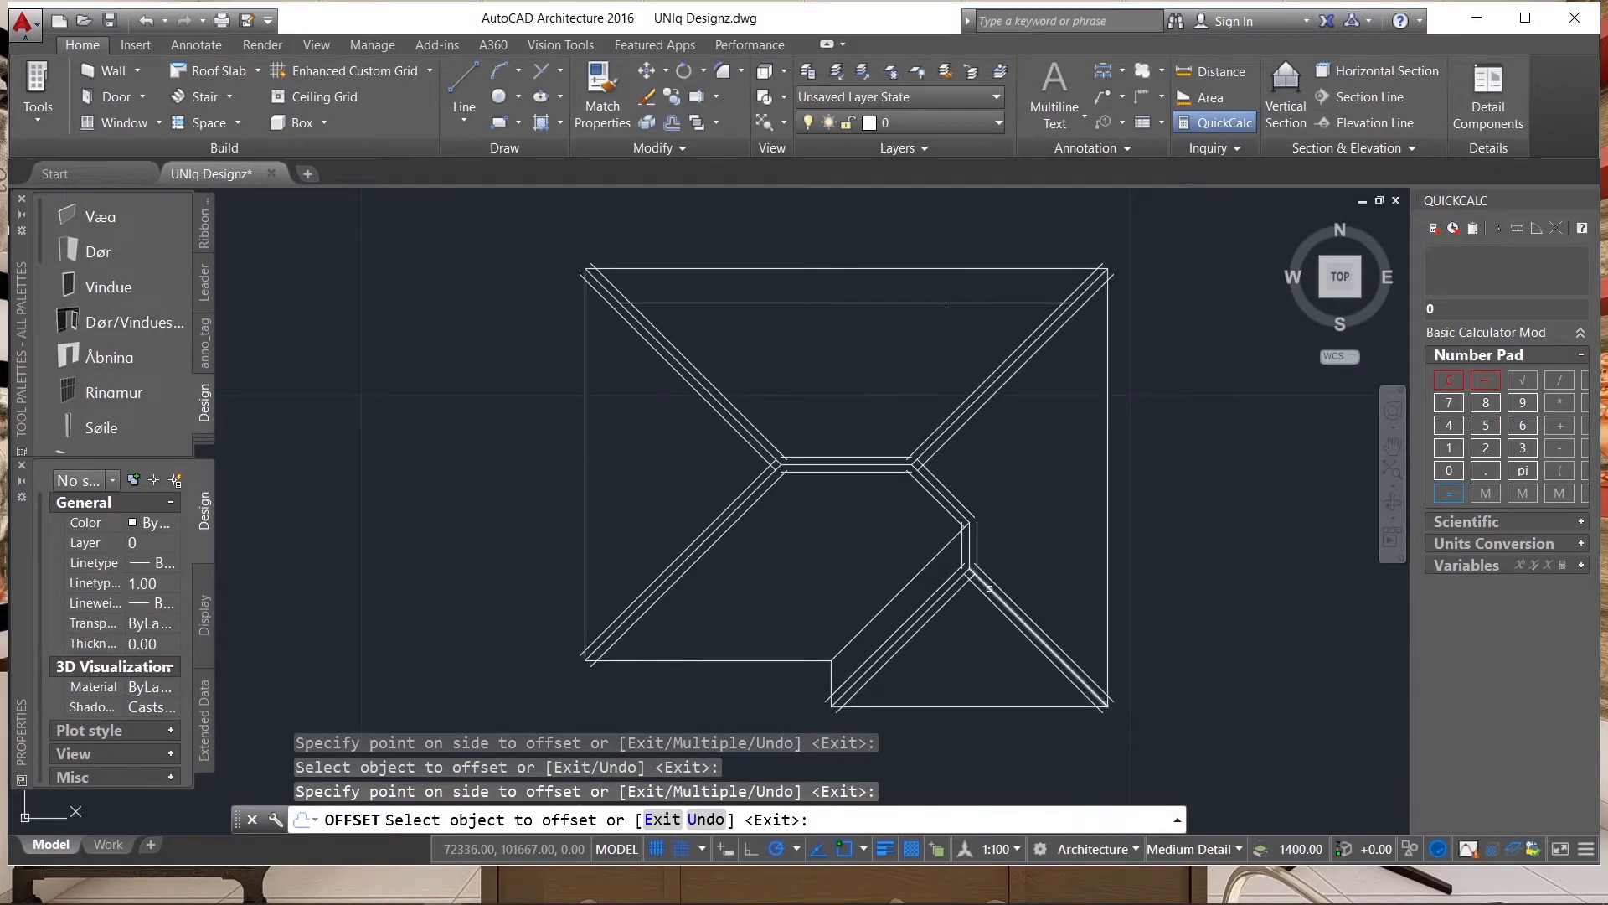
pyautogui.scroll(-1, 964, 545)
pyautogui.press('Return')
pyautogui.scroll(4, 934, 541)
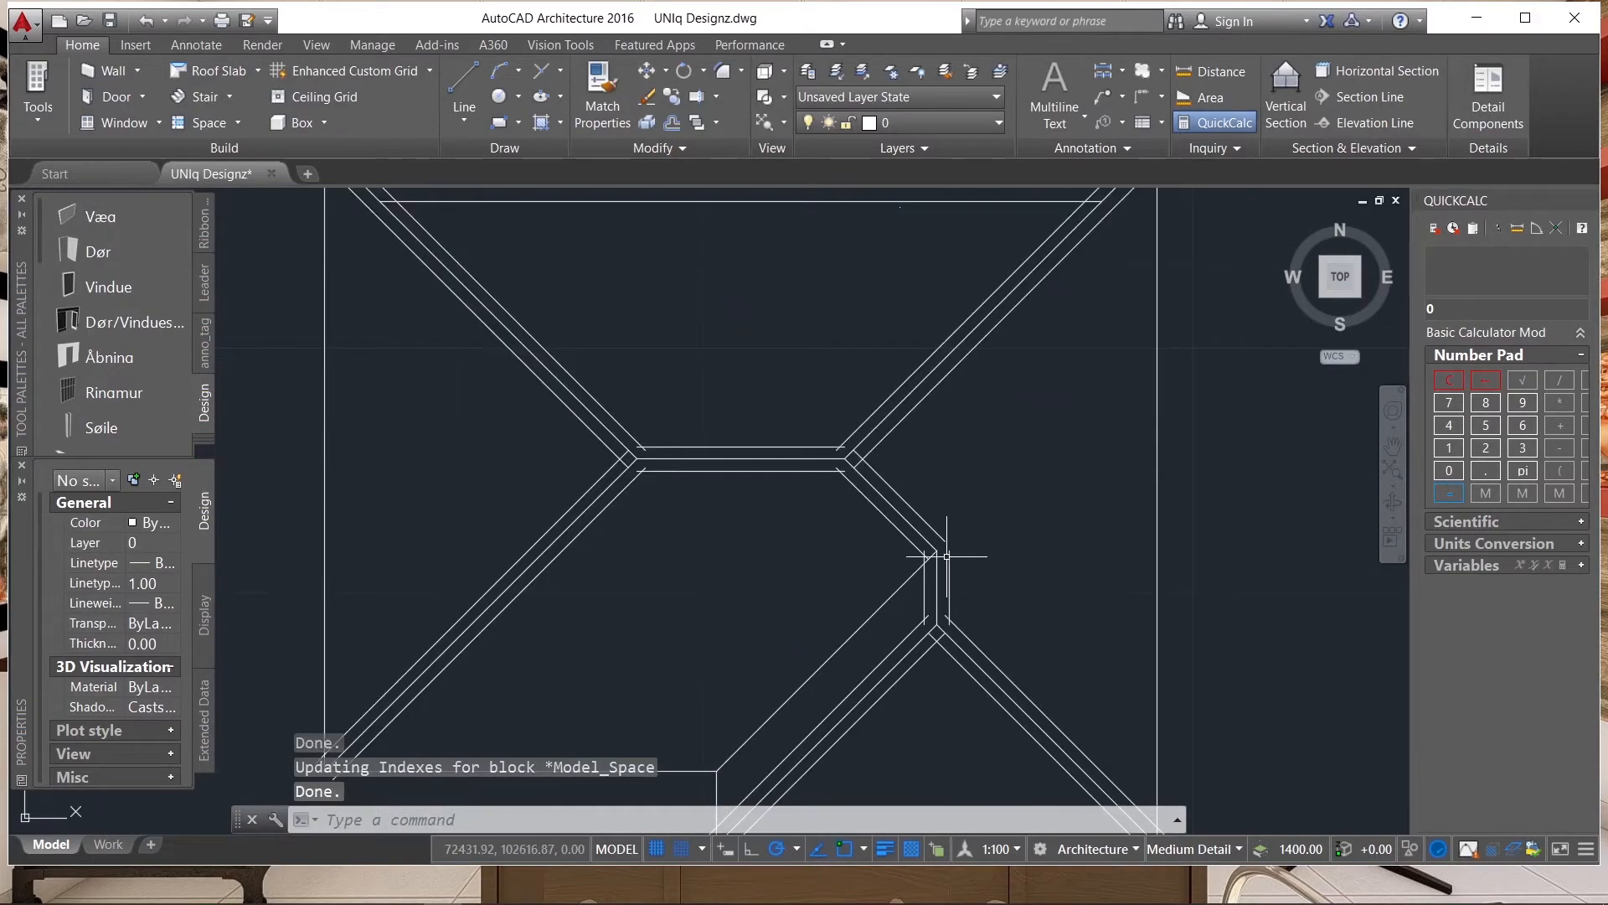
pyautogui.write('tr')
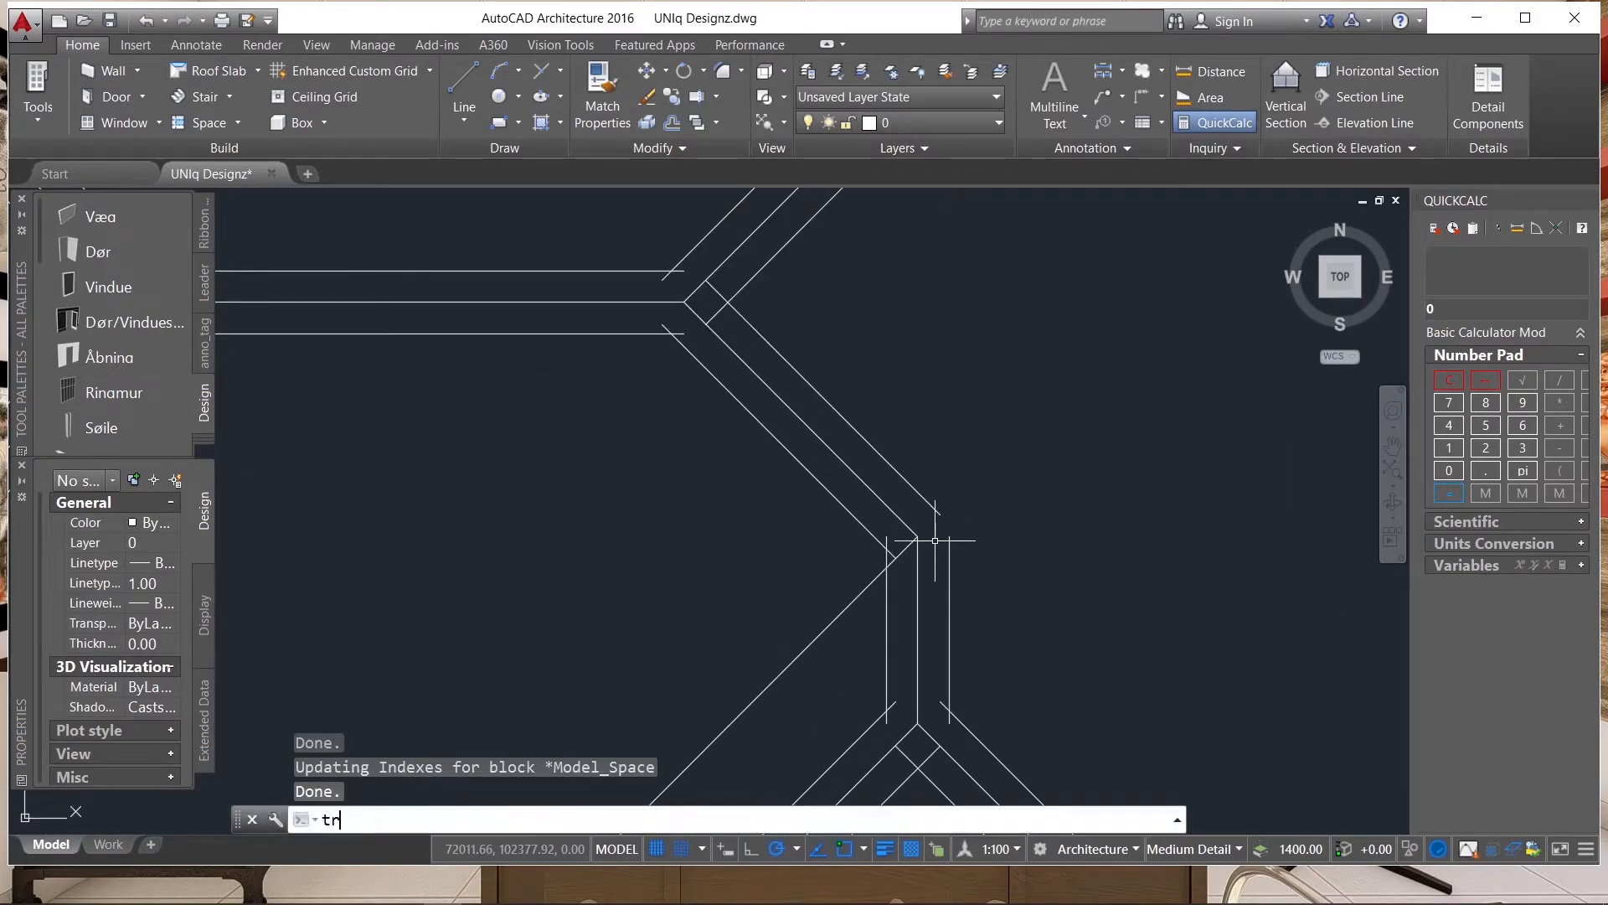
pyautogui.press('Return')
pyautogui.press('Return')
pyautogui.scroll(-3, 935, 545)
pyautogui.click(932, 578)
pyautogui.keyDown('shift'); pyautogui.click(943, 576); pyautogui.keyUp('shift')
pyautogui.click(928, 547)
pyautogui.scroll(4, 925, 552)
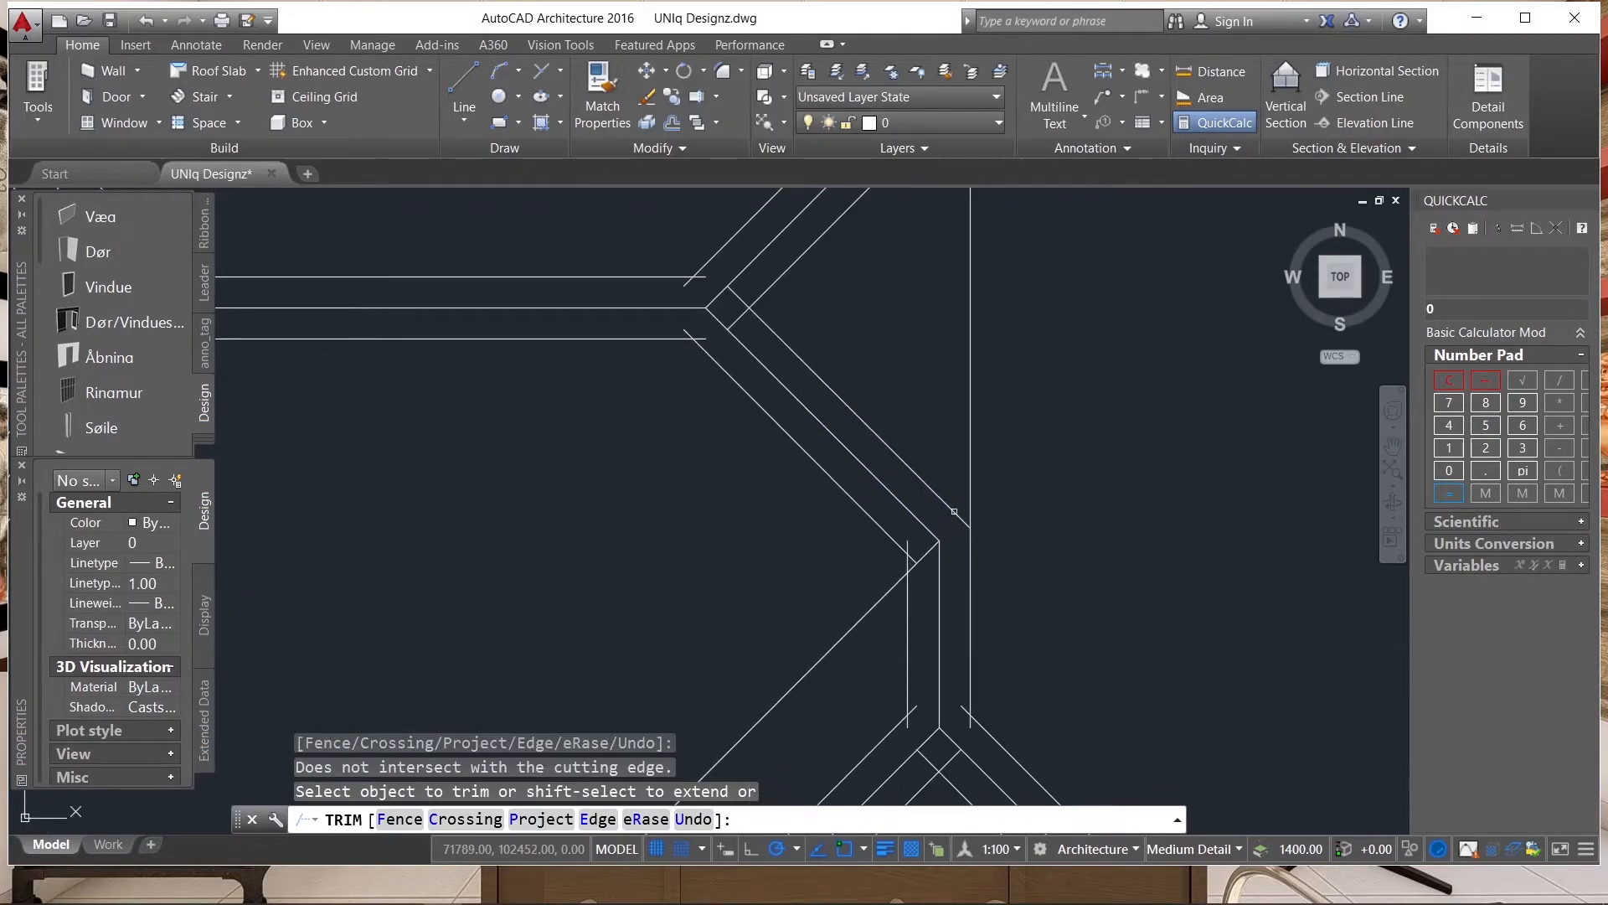
pyautogui.click(971, 470)
# Trim the left offset line, the inner diagonal offset and the valley line where they overlap at the short vertical ridge's upper end.
pyautogui.click(929, 550)
pyautogui.click(925, 553)
pyautogui.scroll(6, 910, 564)
pyautogui.click(938, 583)
pyautogui.click(918, 509)
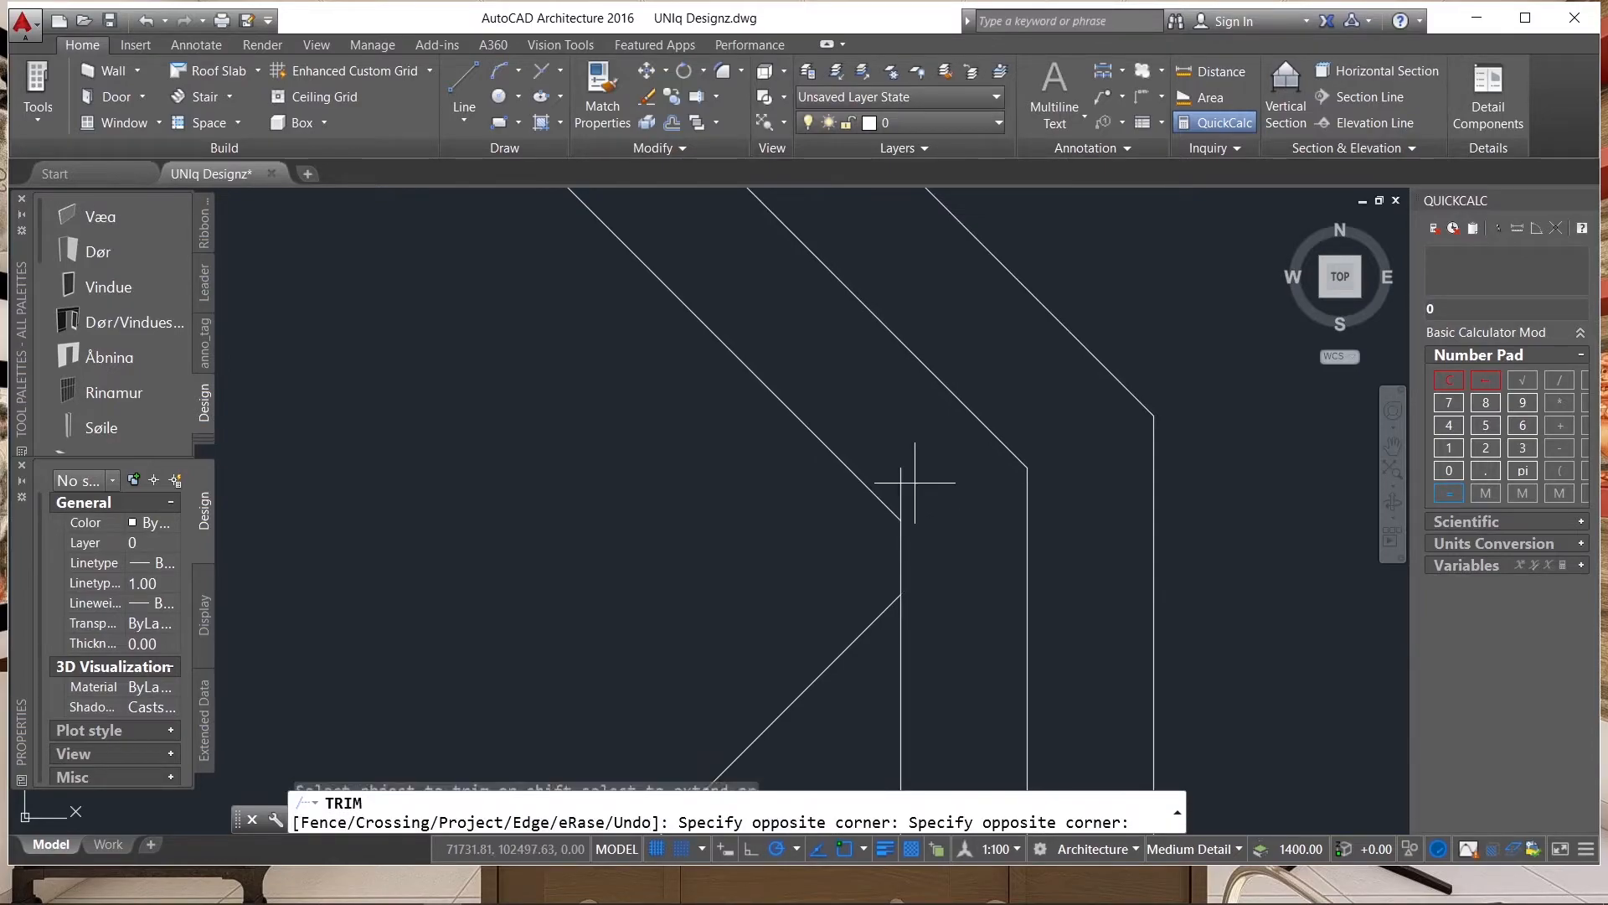
# Trim the overlapping offset line ends where the short vertical ridge meets the two lower hips.
pyautogui.scroll(-5, 879, 453)
pyautogui.scroll(4, 930, 584)
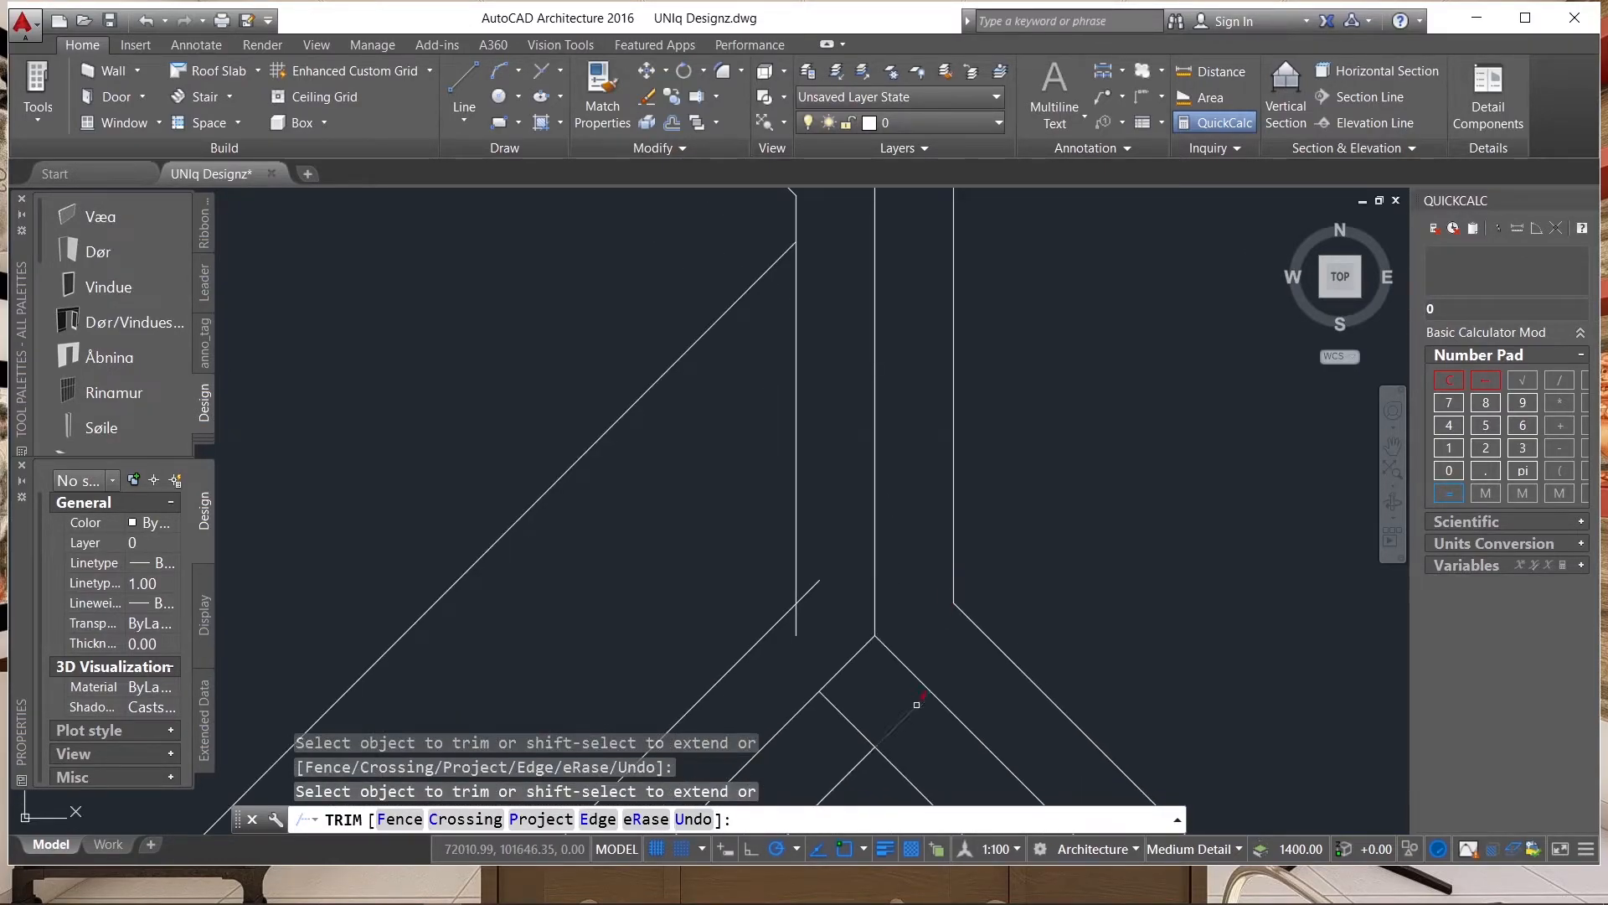
pyautogui.click(837, 715)
pyautogui.click(837, 716)
pyautogui.click(831, 688)
pyautogui.click(805, 593)
pyautogui.scroll(-10, 752, 405)
pyautogui.click(774, 389)
# Trim the hip offset lines that overhang the eaves at the roof's lower-right corner.
pyautogui.scroll(7, 897, 570)
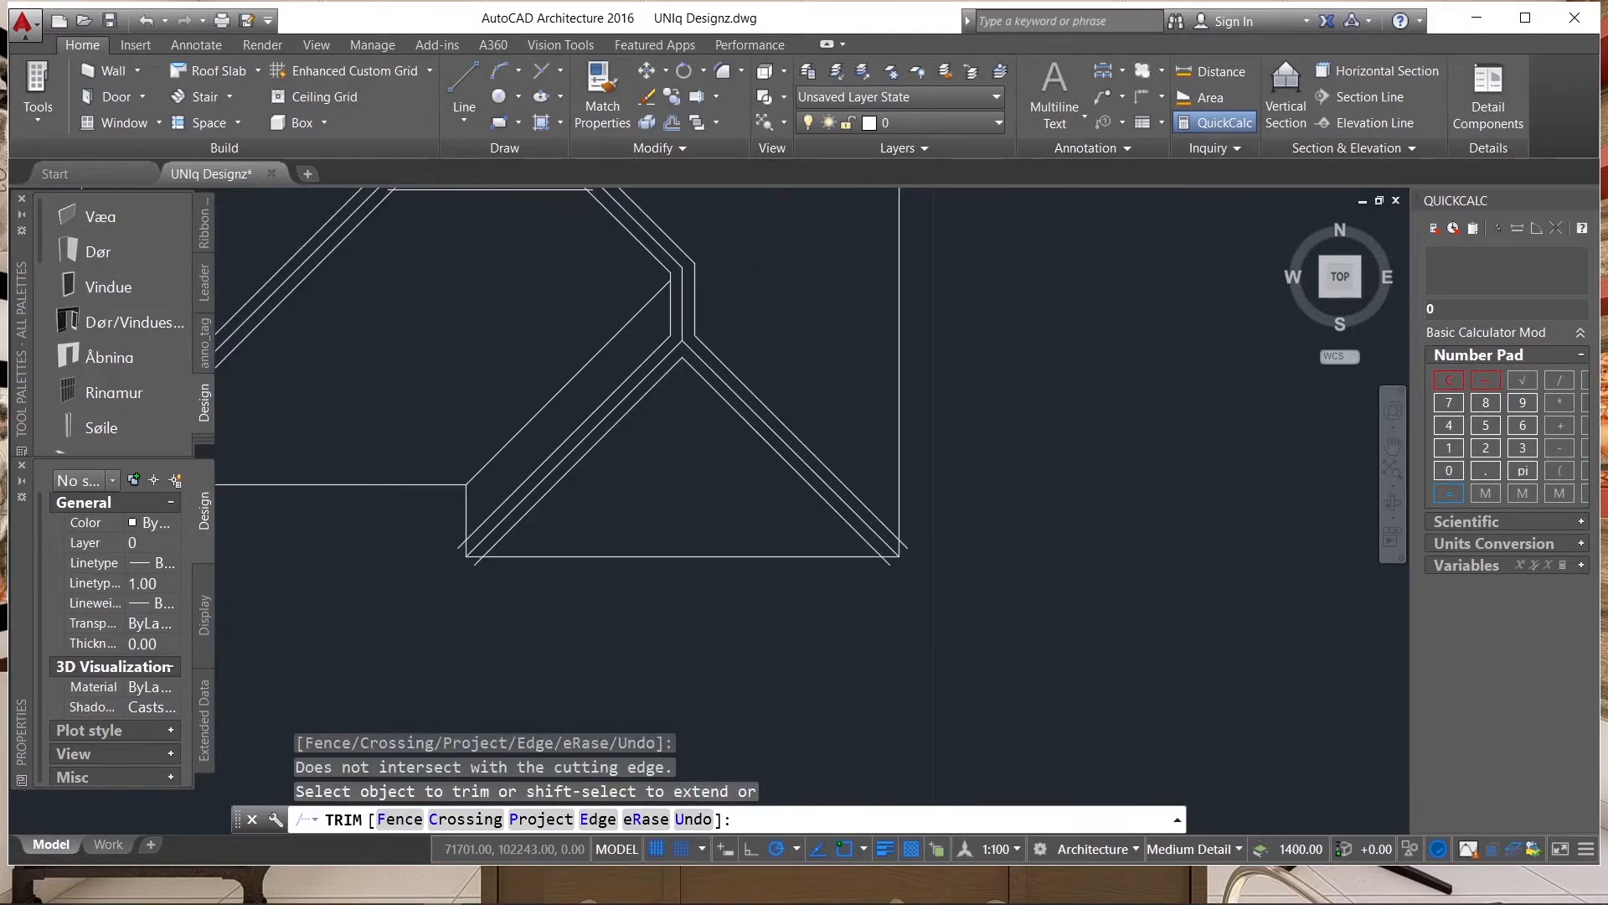
pyautogui.click(925, 517)
pyautogui.click(912, 483)
pyautogui.click(906, 552)
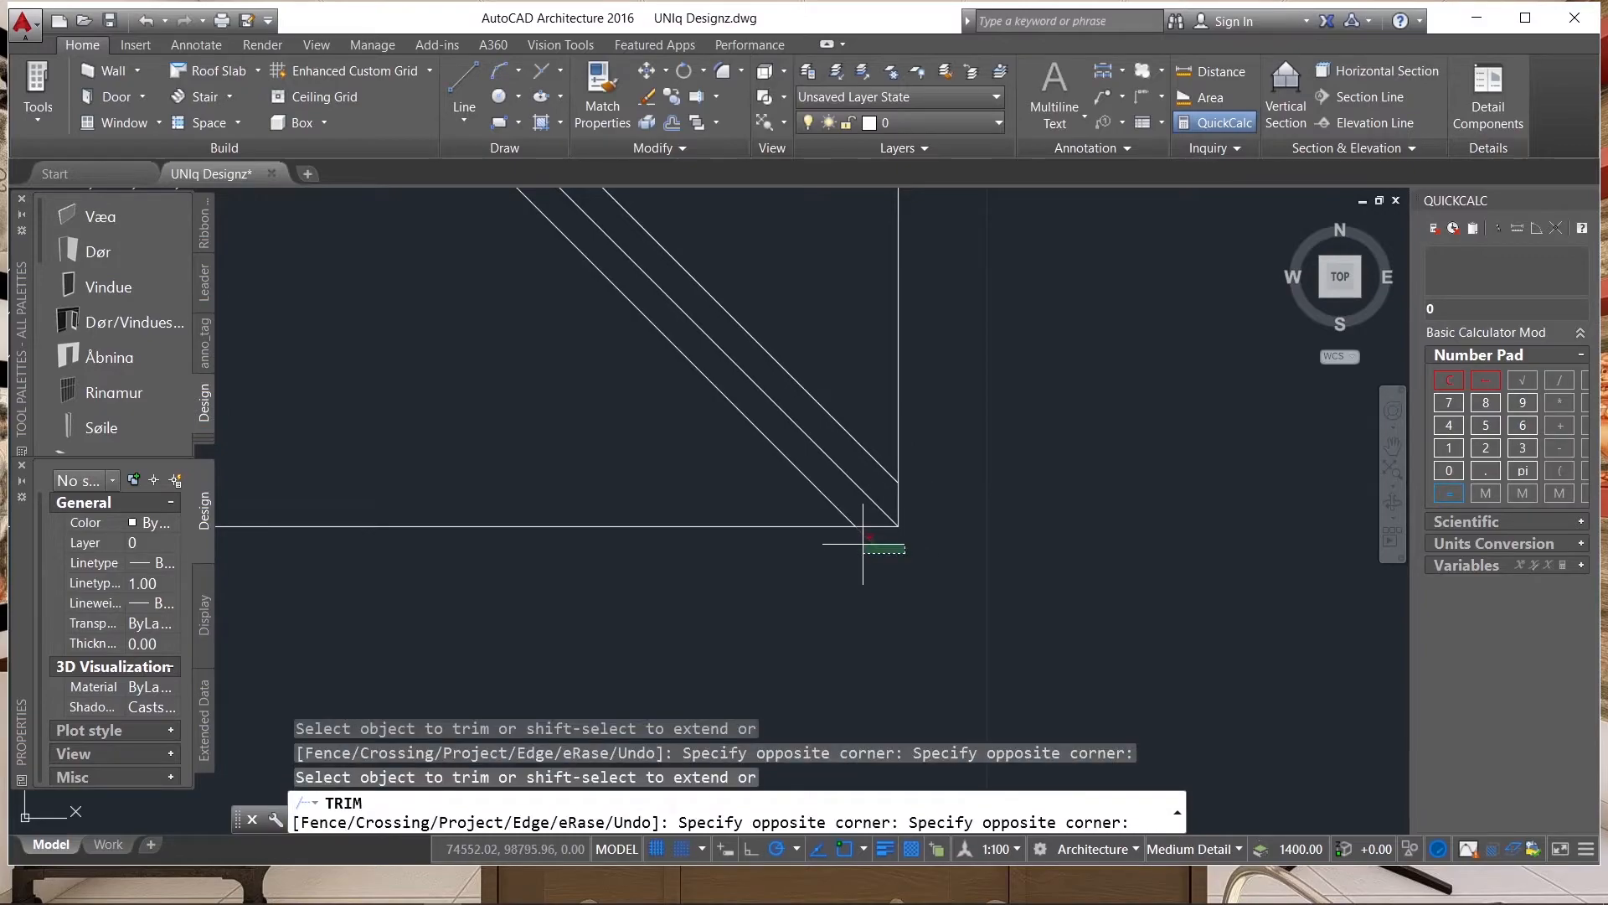
pyautogui.click(863, 544)
pyautogui.scroll(-6, 968, 527)
pyautogui.click(871, 526)
# Trim the hip offset lines that overhang the eaves at the lower-left corner of the wing.
pyautogui.scroll(6, 674, 524)
pyautogui.click(693, 521)
pyautogui.click(675, 487)
pyautogui.click(741, 545)
pyautogui.click(712, 580)
pyautogui.scroll(-8, 704, 609)
pyautogui.click(767, 510)
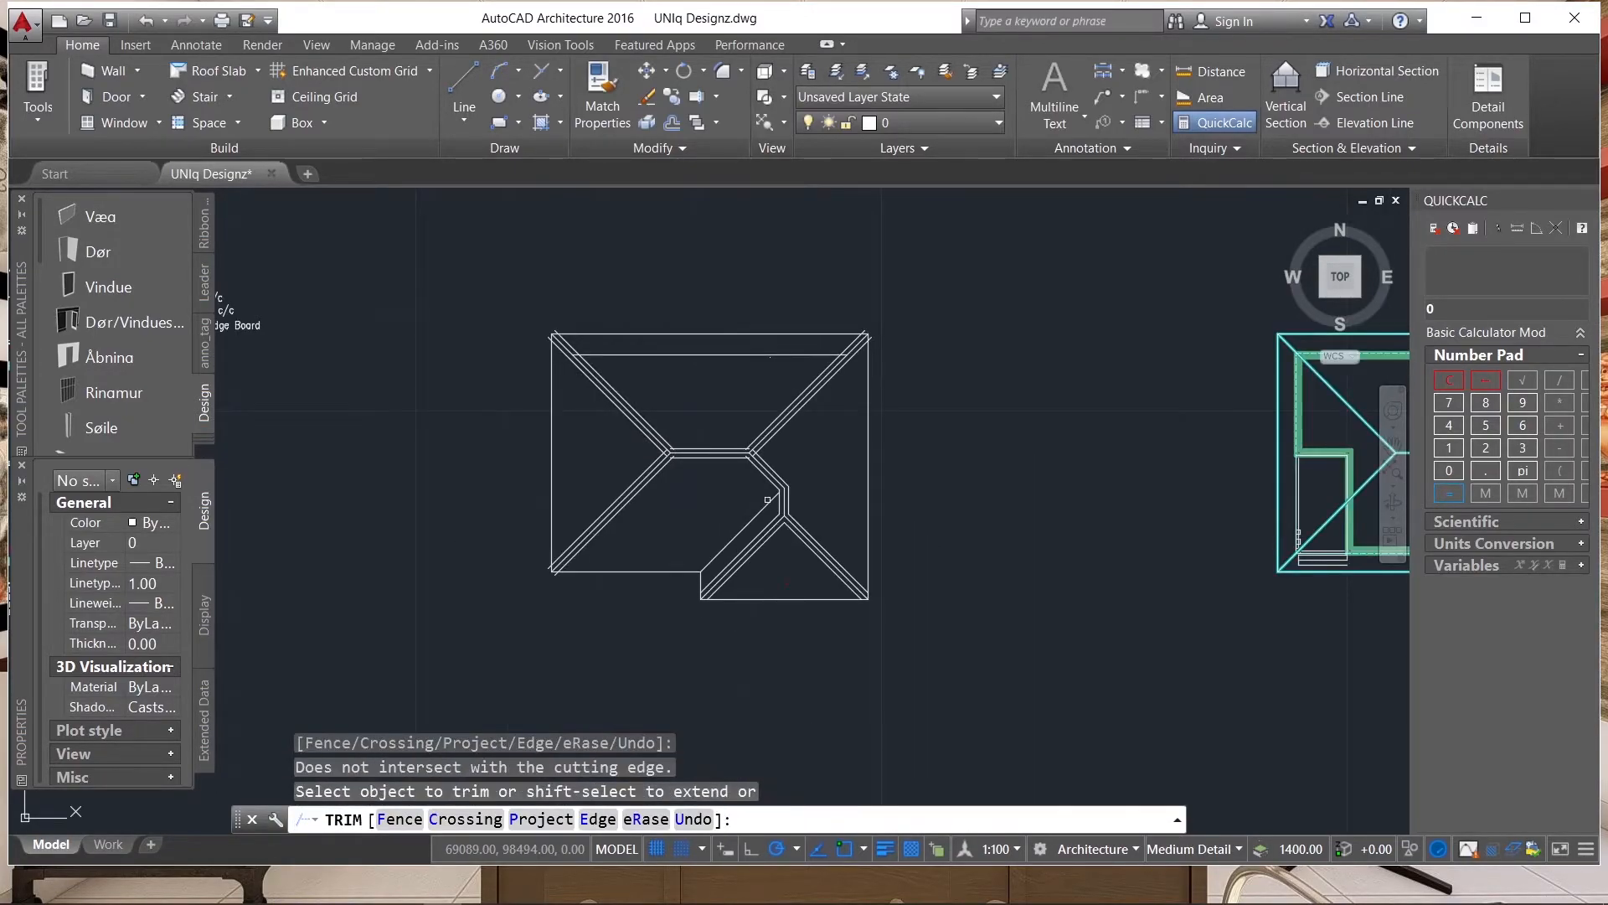
# Trim the hip offset lines that overhang the eaves at the roof's upper-right corner.
pyautogui.scroll(8, 853, 339)
pyautogui.scroll(2, 902, 289)
pyautogui.click(905, 283)
pyautogui.click(935, 282)
pyautogui.click(990, 322)
pyautogui.click(998, 391)
pyautogui.scroll(-8, 989, 377)
# Trim the crossing offset lines at the horizontal ridge's ends and the remaining overhangs at the left roof corners.
pyautogui.scroll(8, 852, 514)
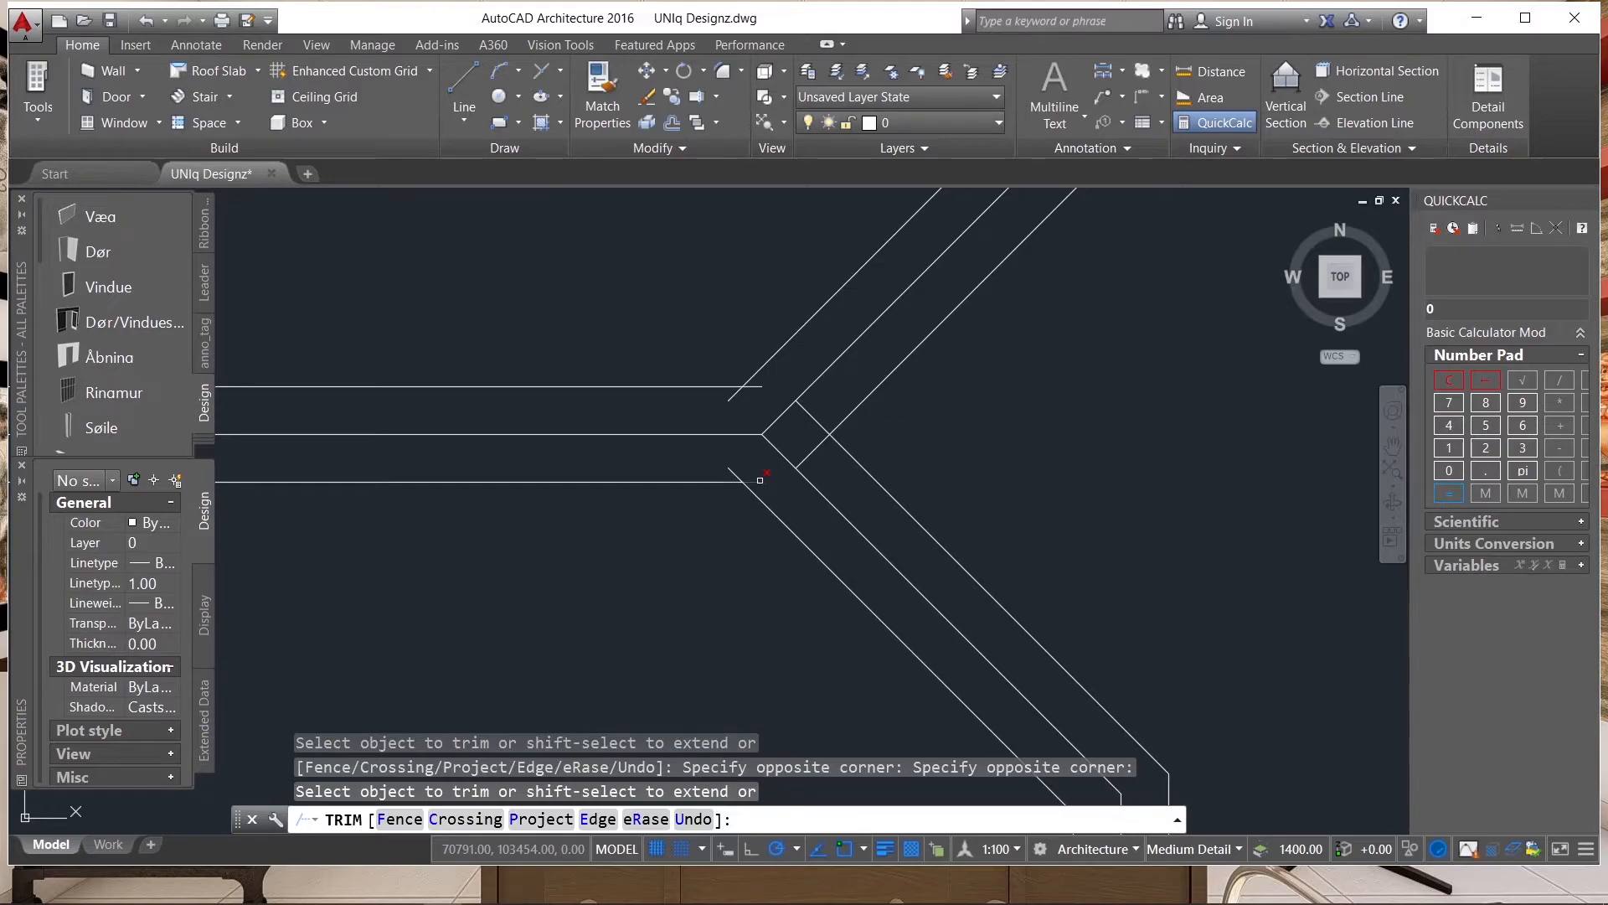
pyautogui.click(731, 469)
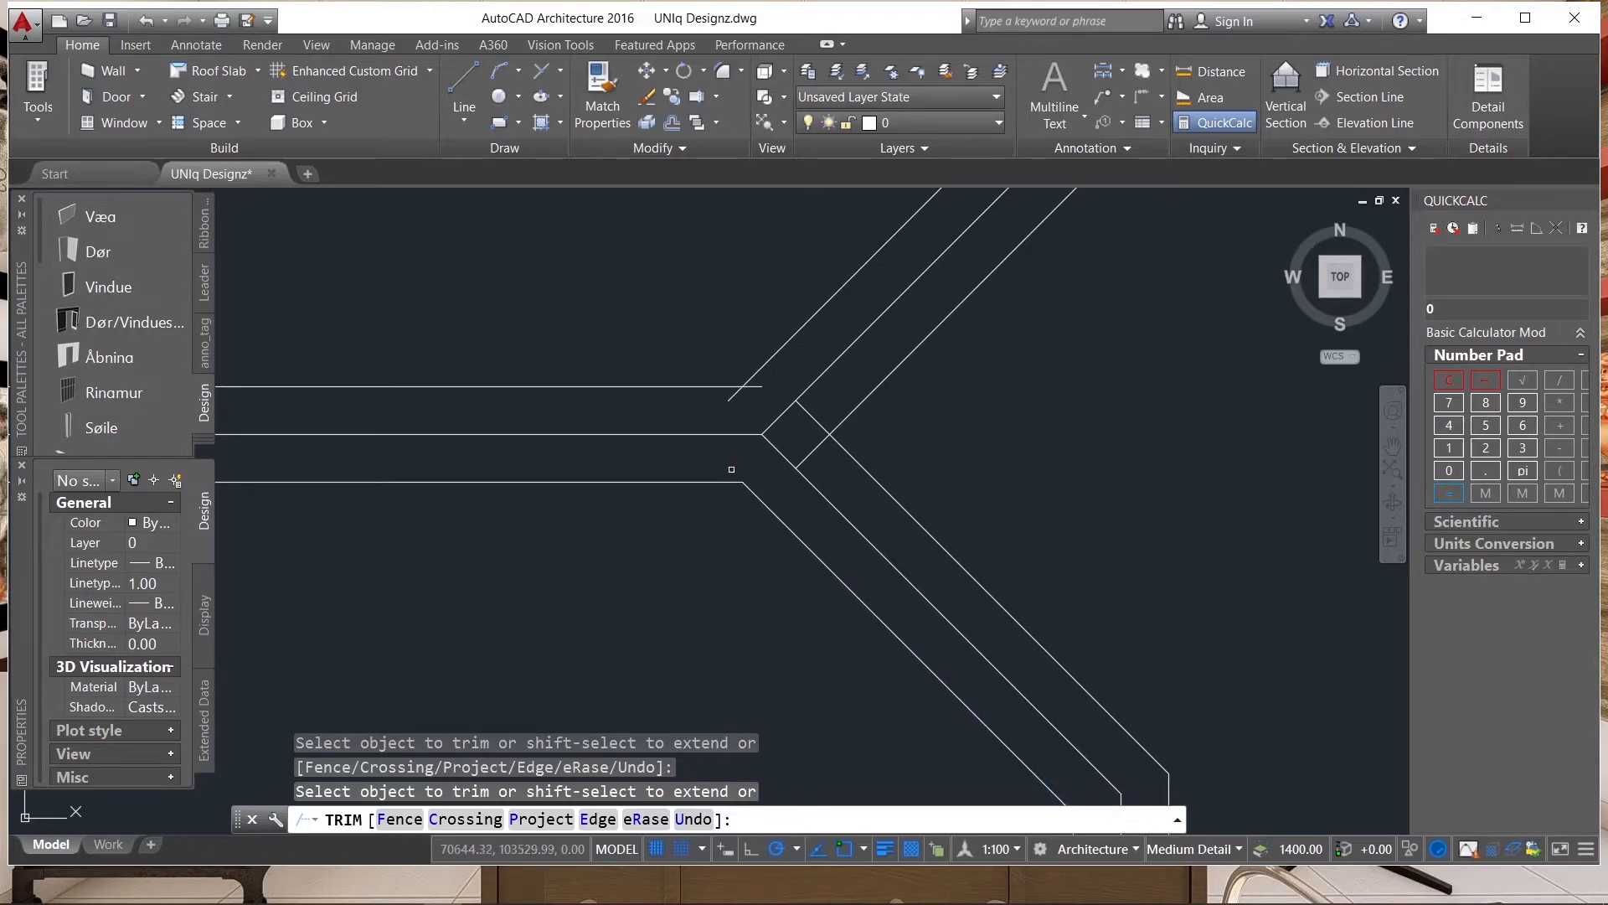
pyautogui.click(757, 387)
pyautogui.scroll(-5, 1022, 480)
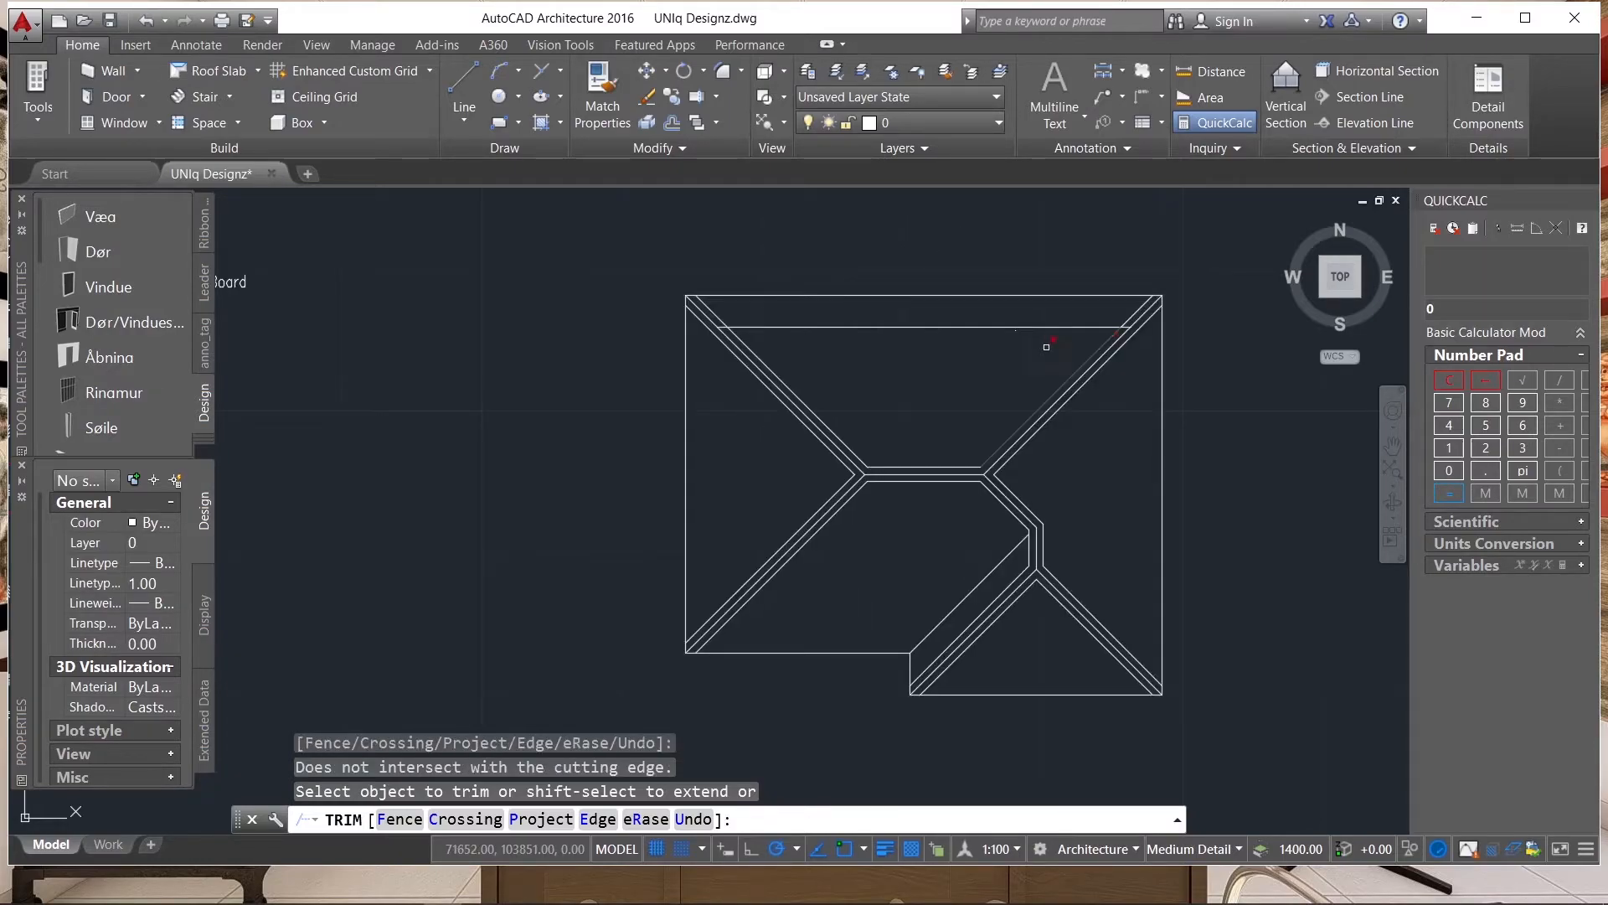
pyautogui.scroll(4, 964, 610)
pyautogui.scroll(-4, 996, 595)
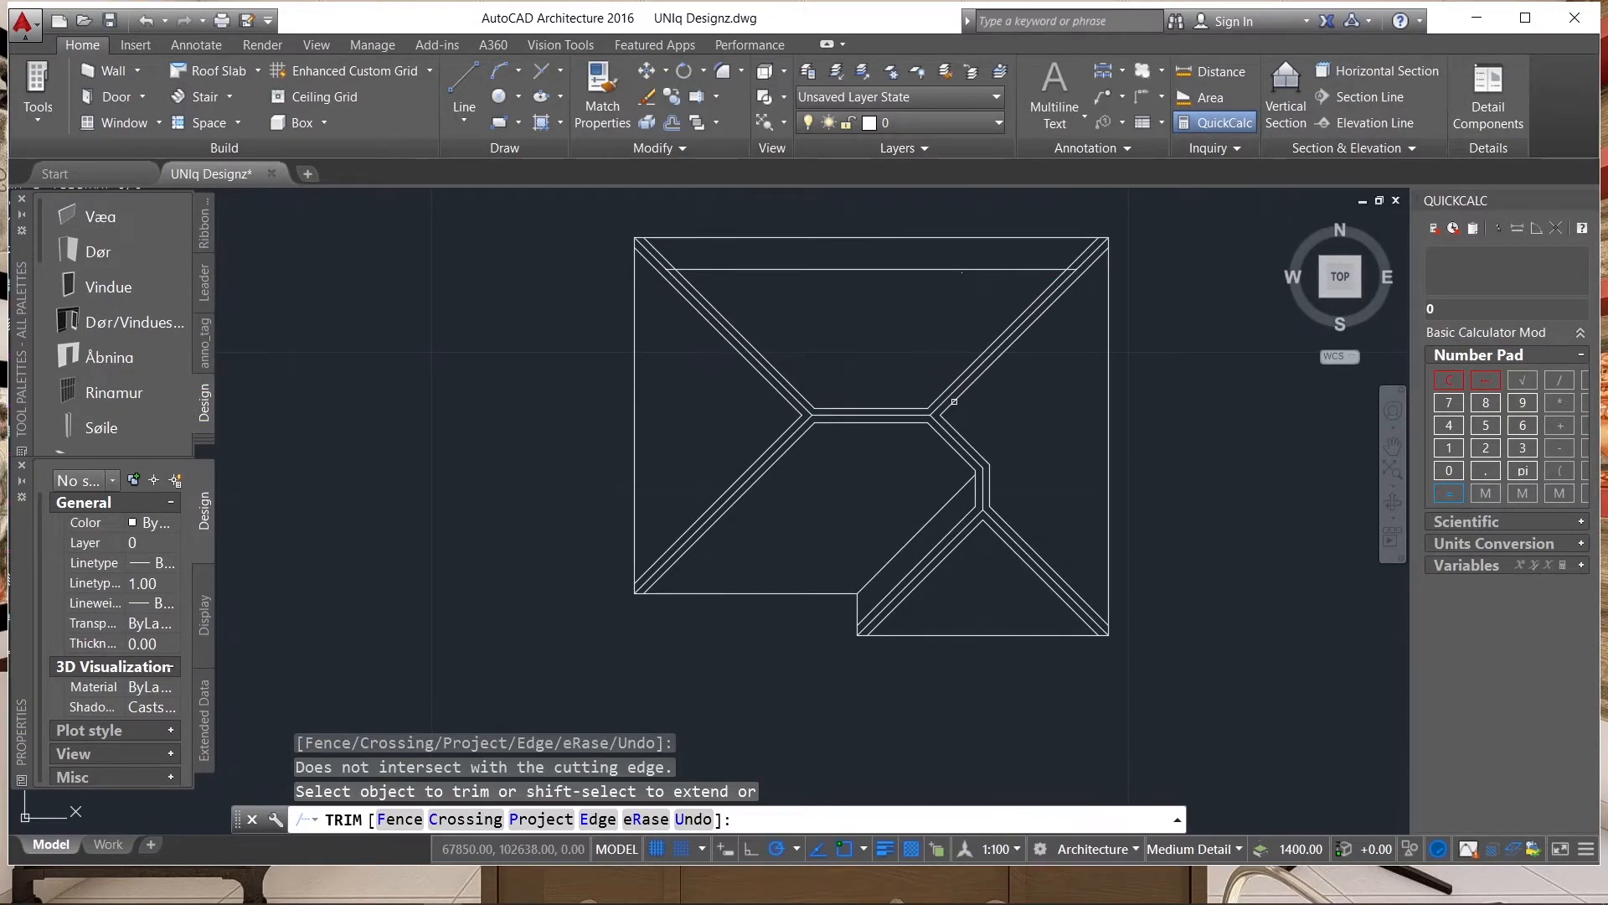
pyautogui.scroll(3, 955, 411)
pyautogui.press('Escape')
# Stretch the long valley line's upper end to the corner between the inner diagonal and vertical offset lines.
pyautogui.click(1022, 574)
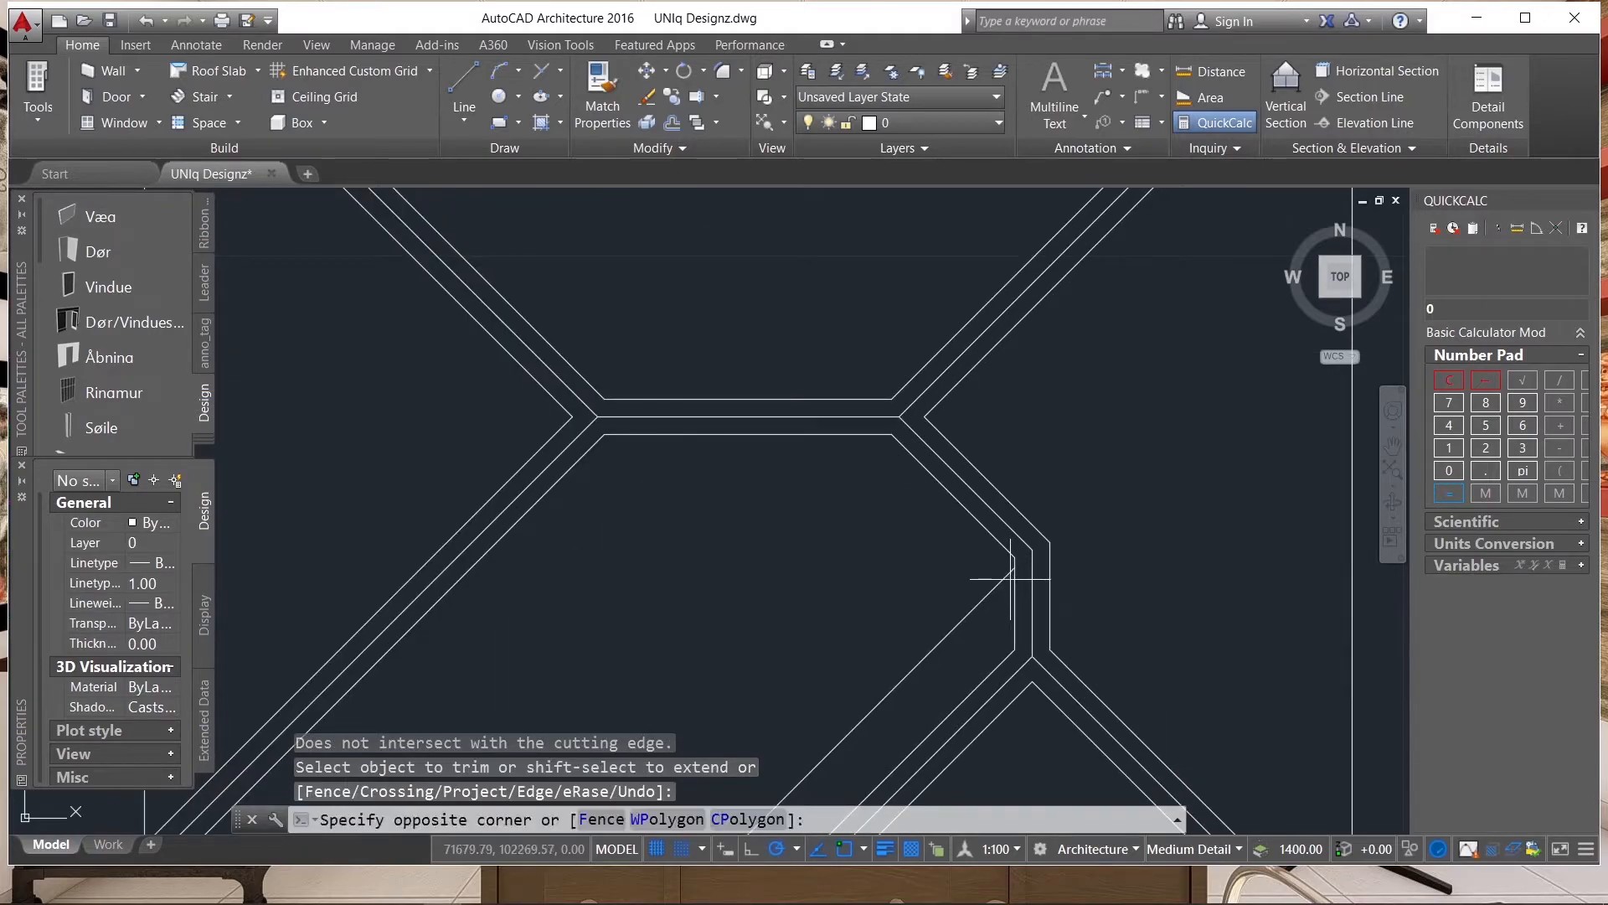
pyautogui.click(999, 591)
pyautogui.scroll(5, 1017, 568)
pyautogui.click(994, 561)
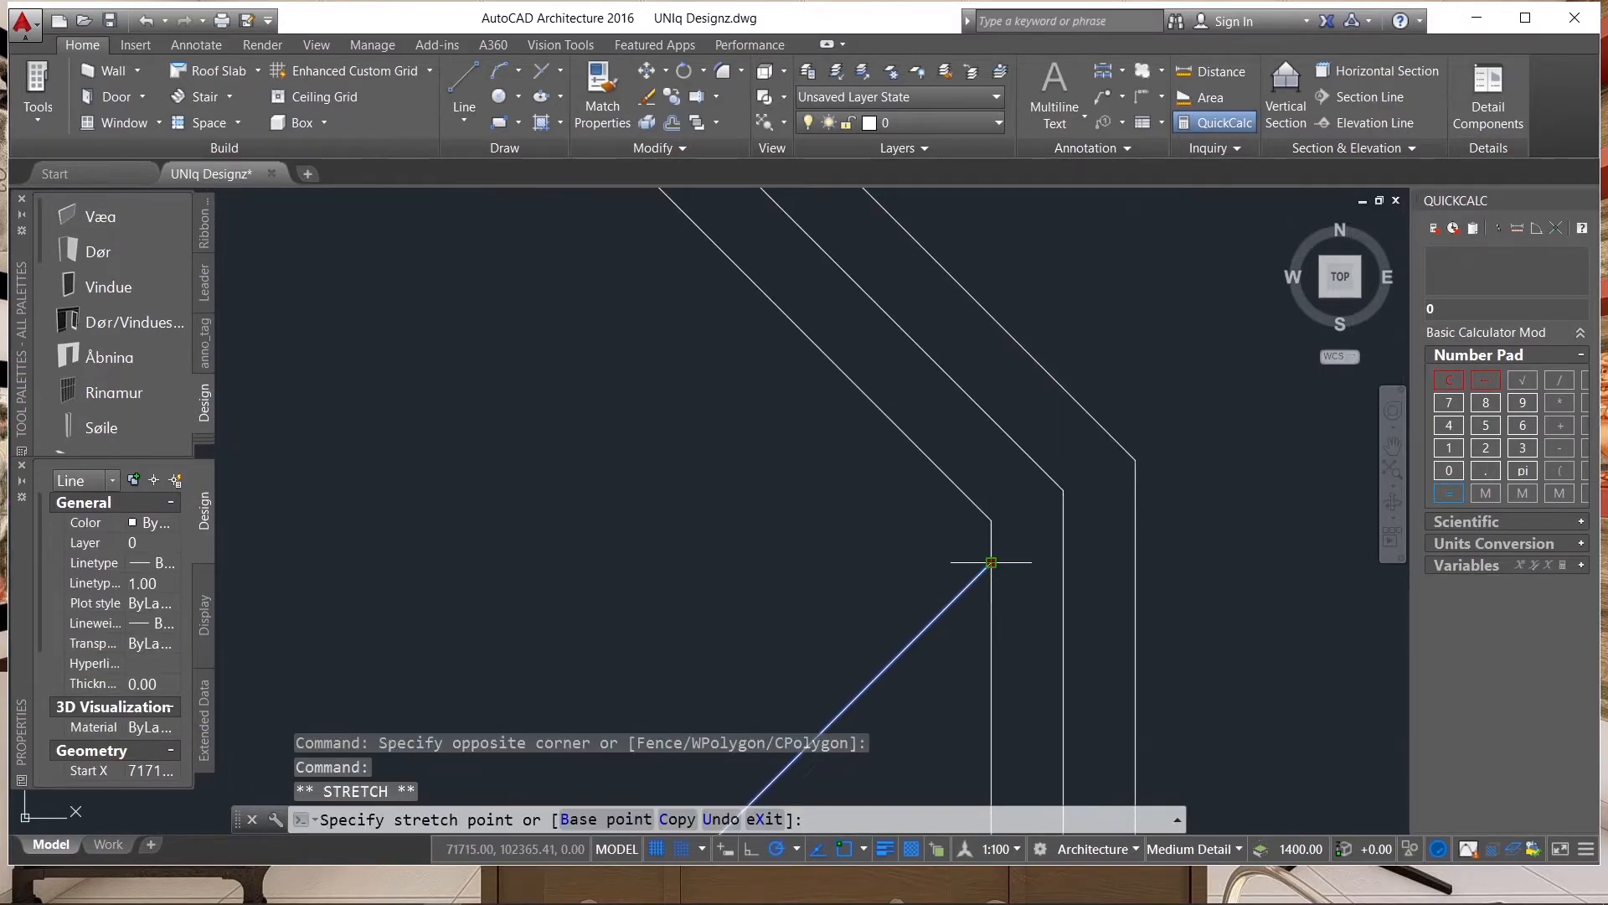
pyautogui.scroll(-4, 935, 447)
pyautogui.scroll(-2, 934, 447)
pyautogui.press('Escape')
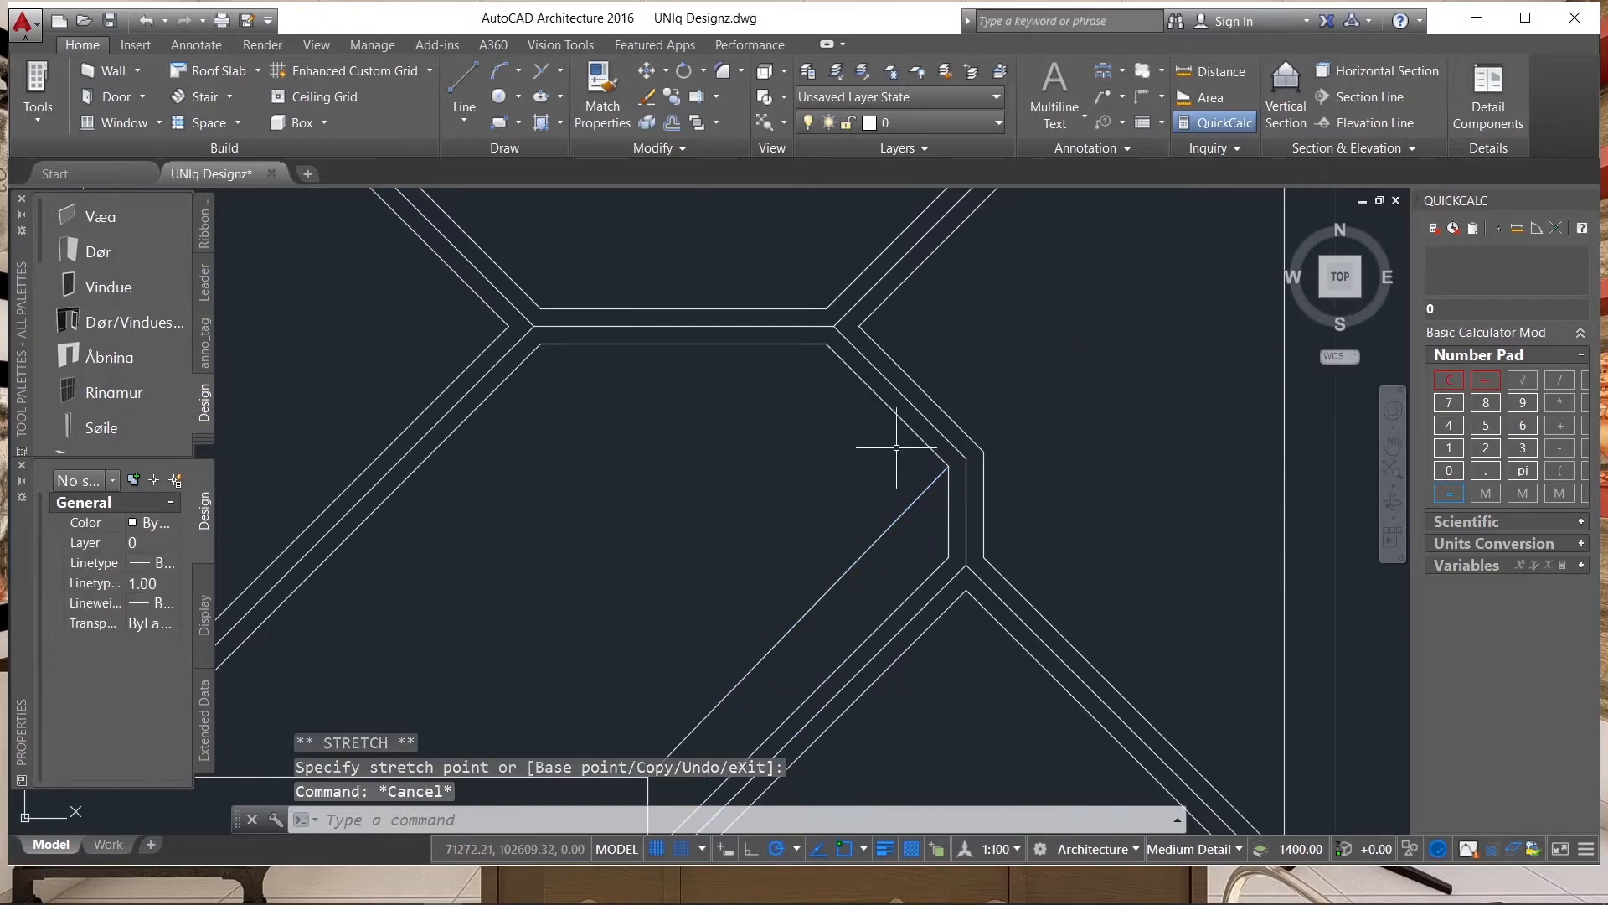
pyautogui.click(909, 513)
pyautogui.click(861, 510)
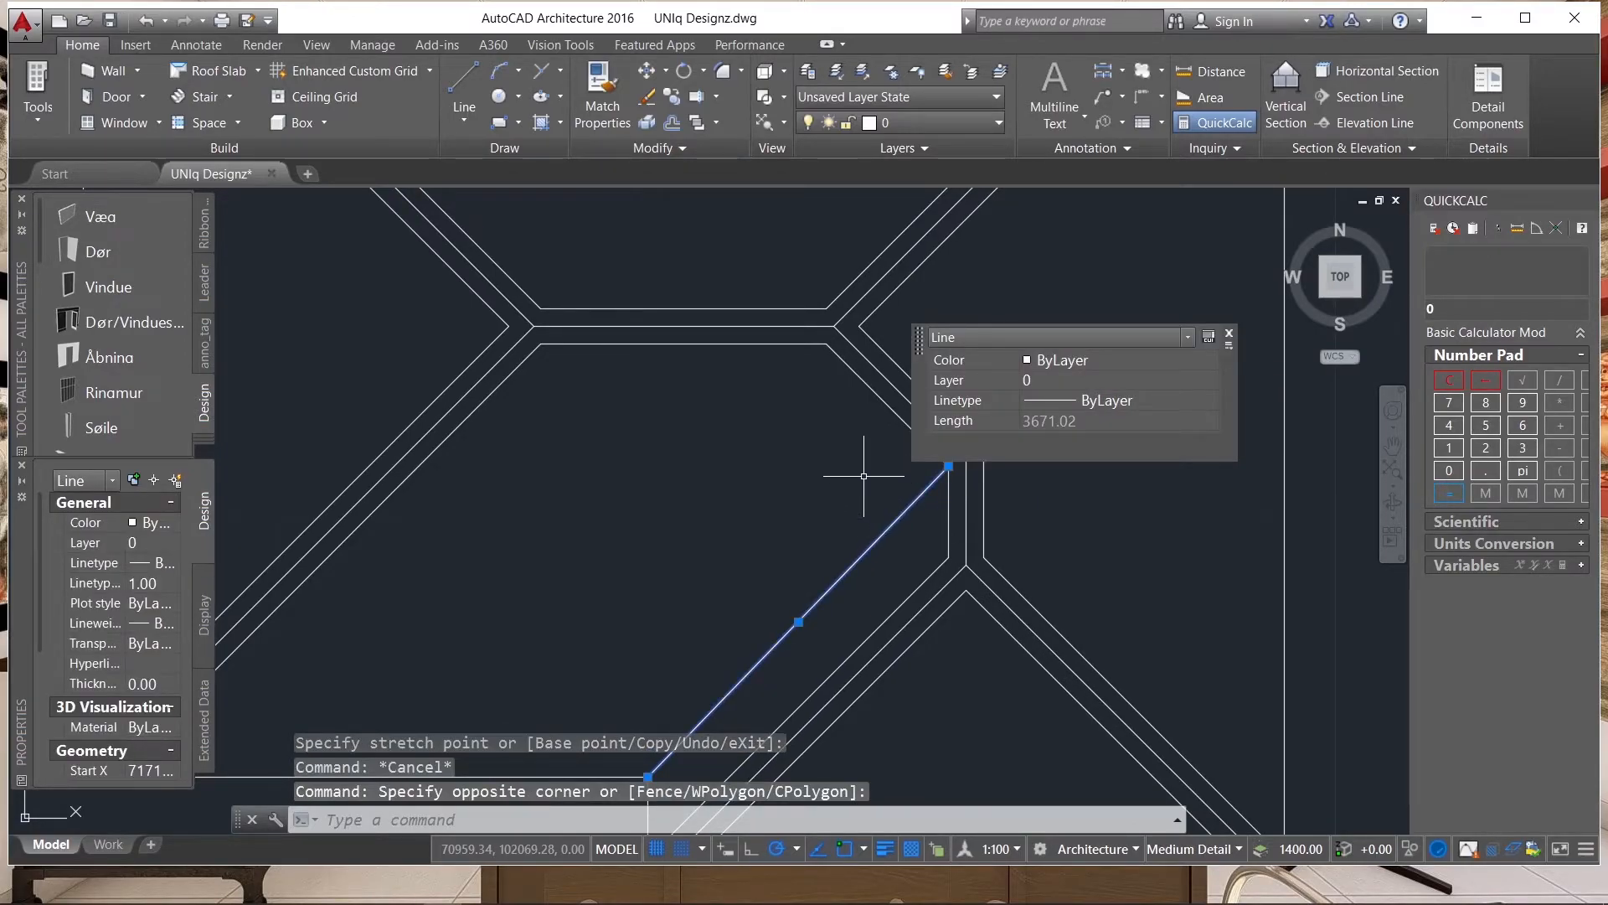
pyautogui.write('R0')
pyautogui.press('Return')
pyautogui.scroll(4, 892, 507)
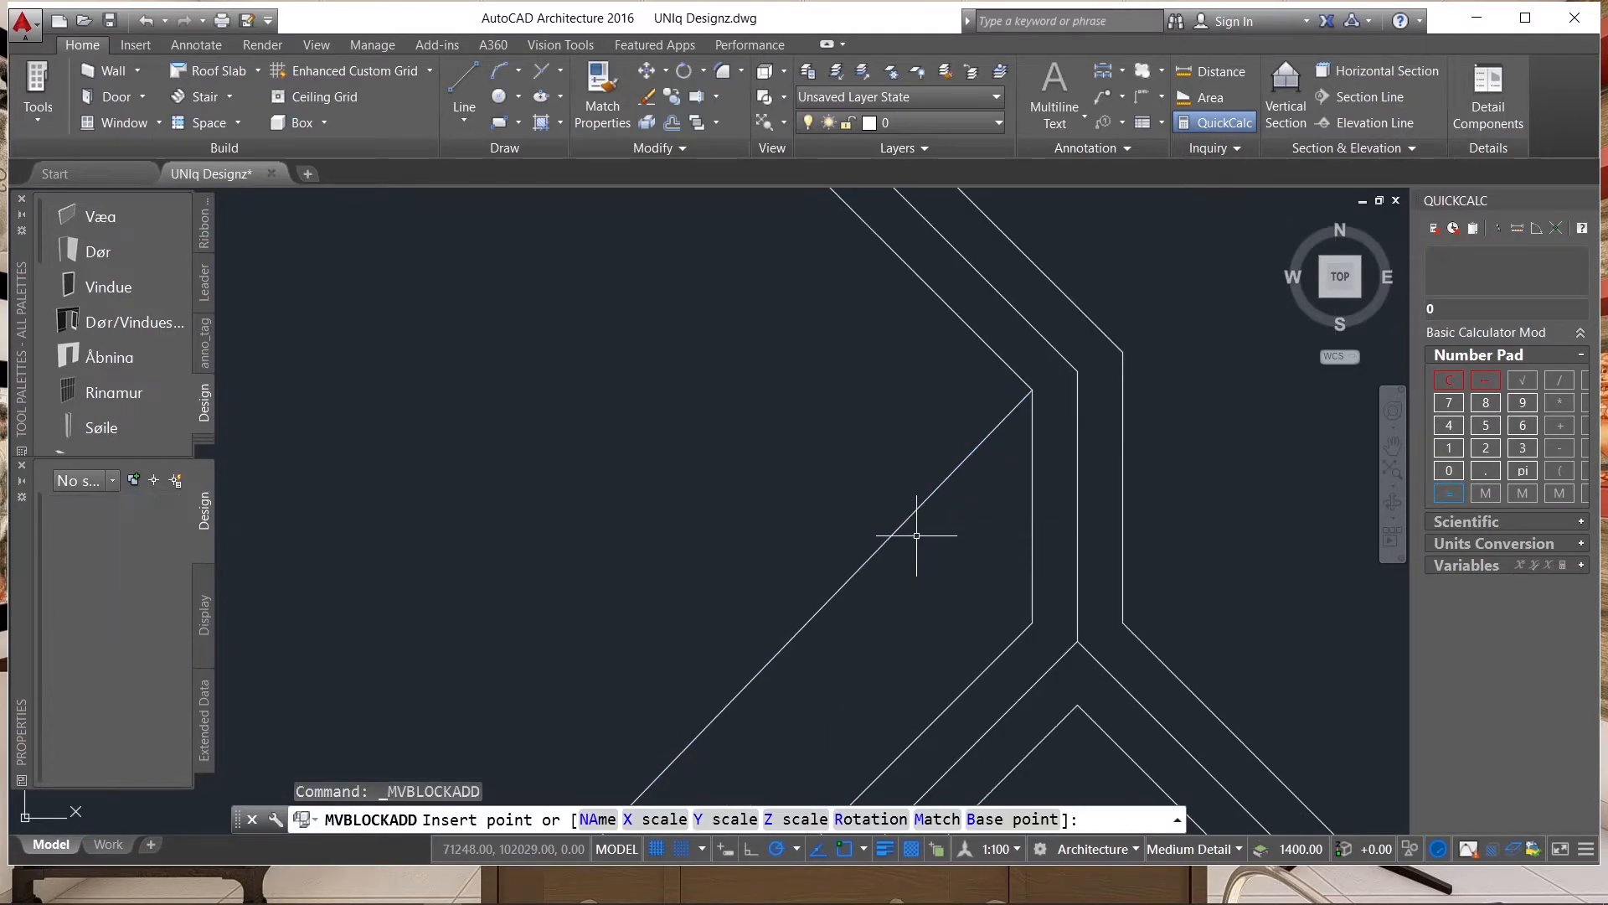
pyautogui.press('Escape')
# Offset the long diagonal valley line by 50 to both sides.
pyautogui.click(915, 537)
pyautogui.click(853, 508)
pyautogui.write('o')
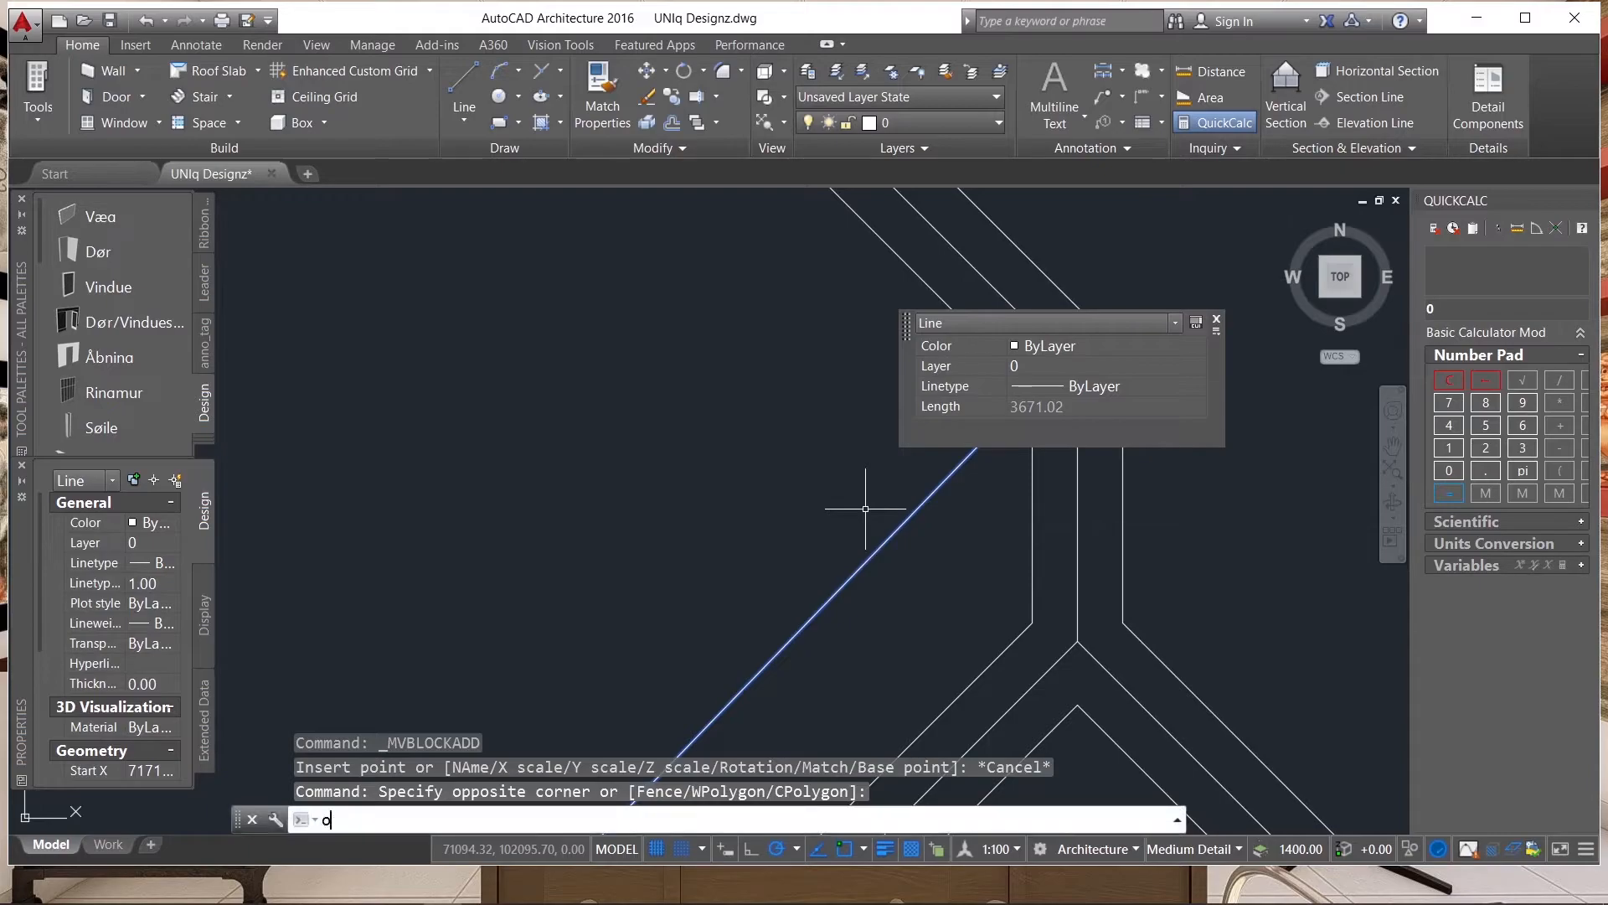
pyautogui.press('Return')
pyautogui.write('50')
pyautogui.press('Return')
pyautogui.click(871, 553)
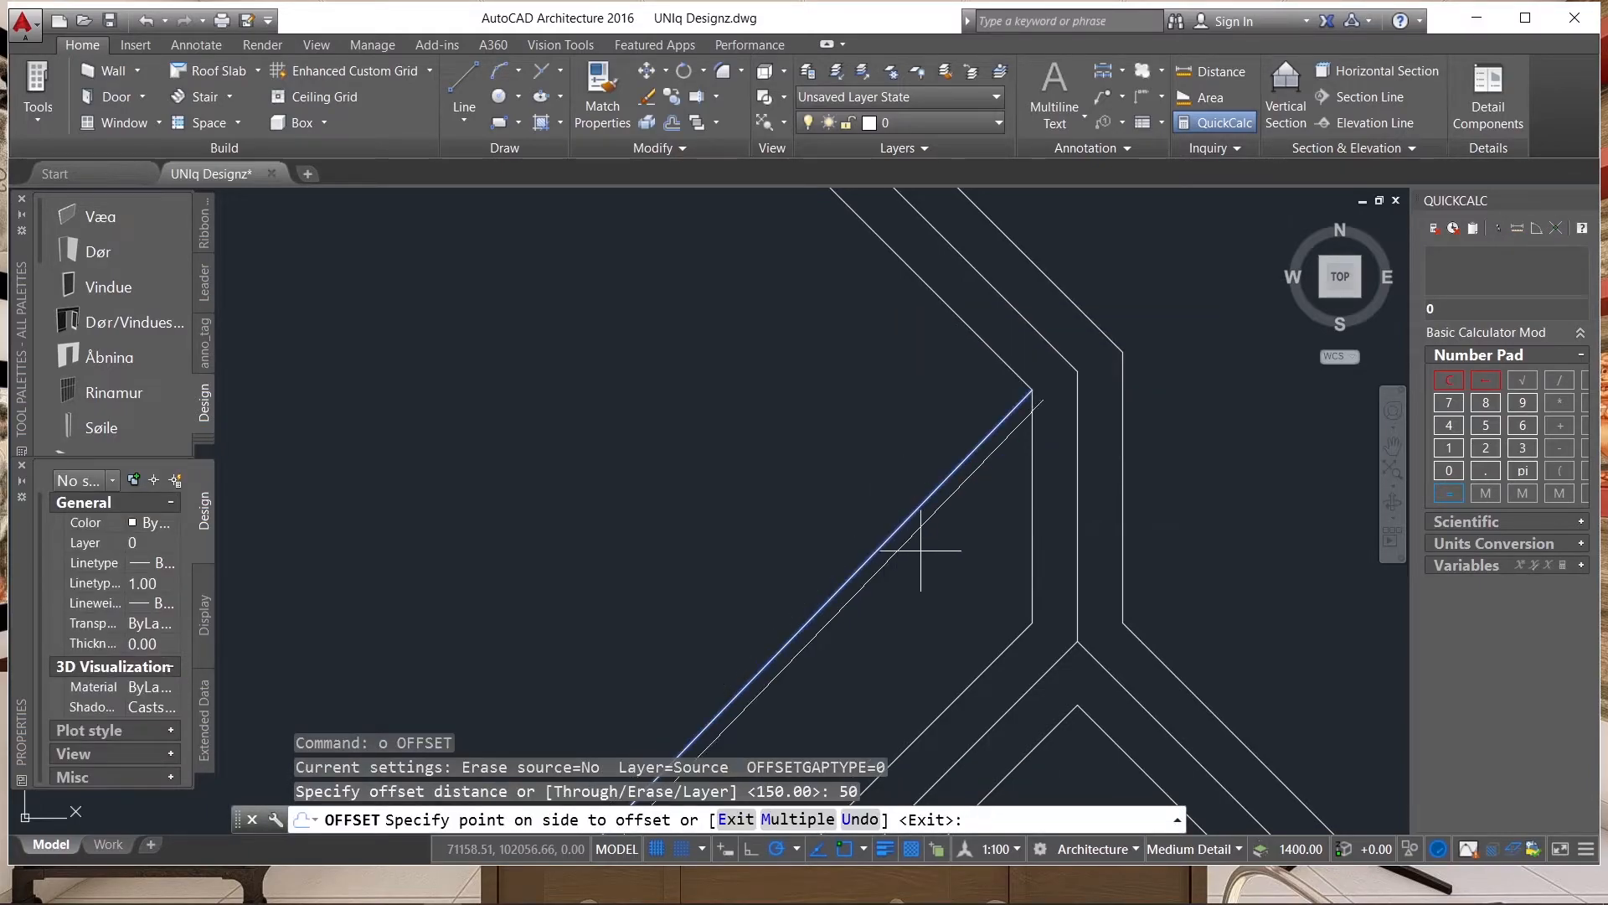
pyautogui.click(927, 545)
pyautogui.click(899, 526)
pyautogui.click(862, 467)
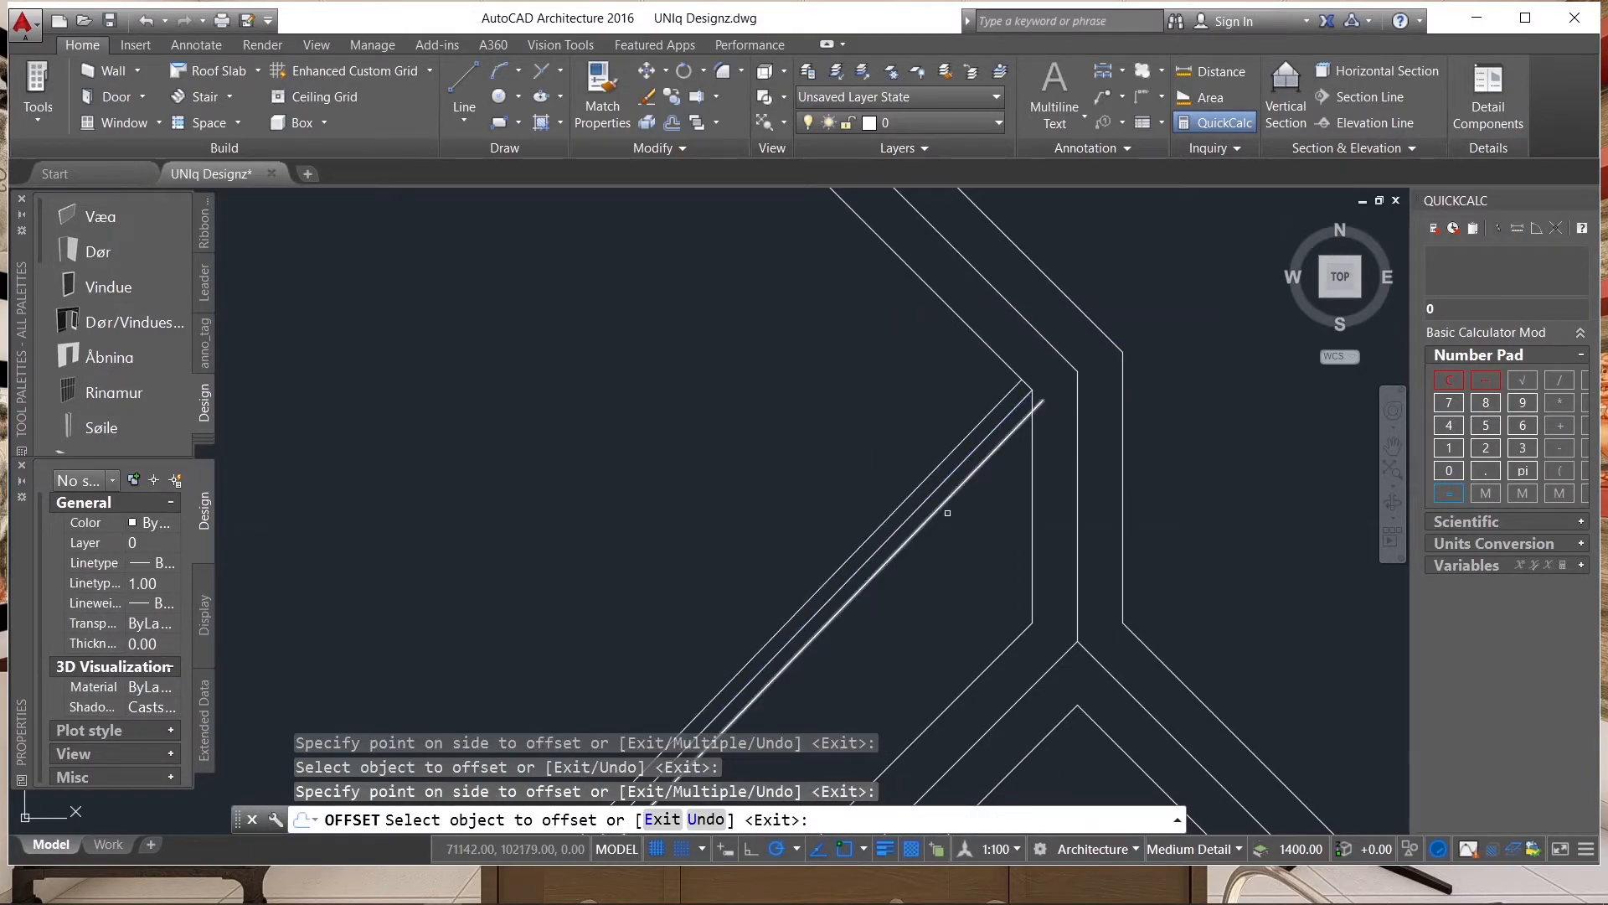
pyautogui.scroll(-5, 957, 517)
pyautogui.press('Escape')
# Trim the valley's offset line where it overshoots the short vertical ridge's inner offset line at the upper end.
pyautogui.write('tr')
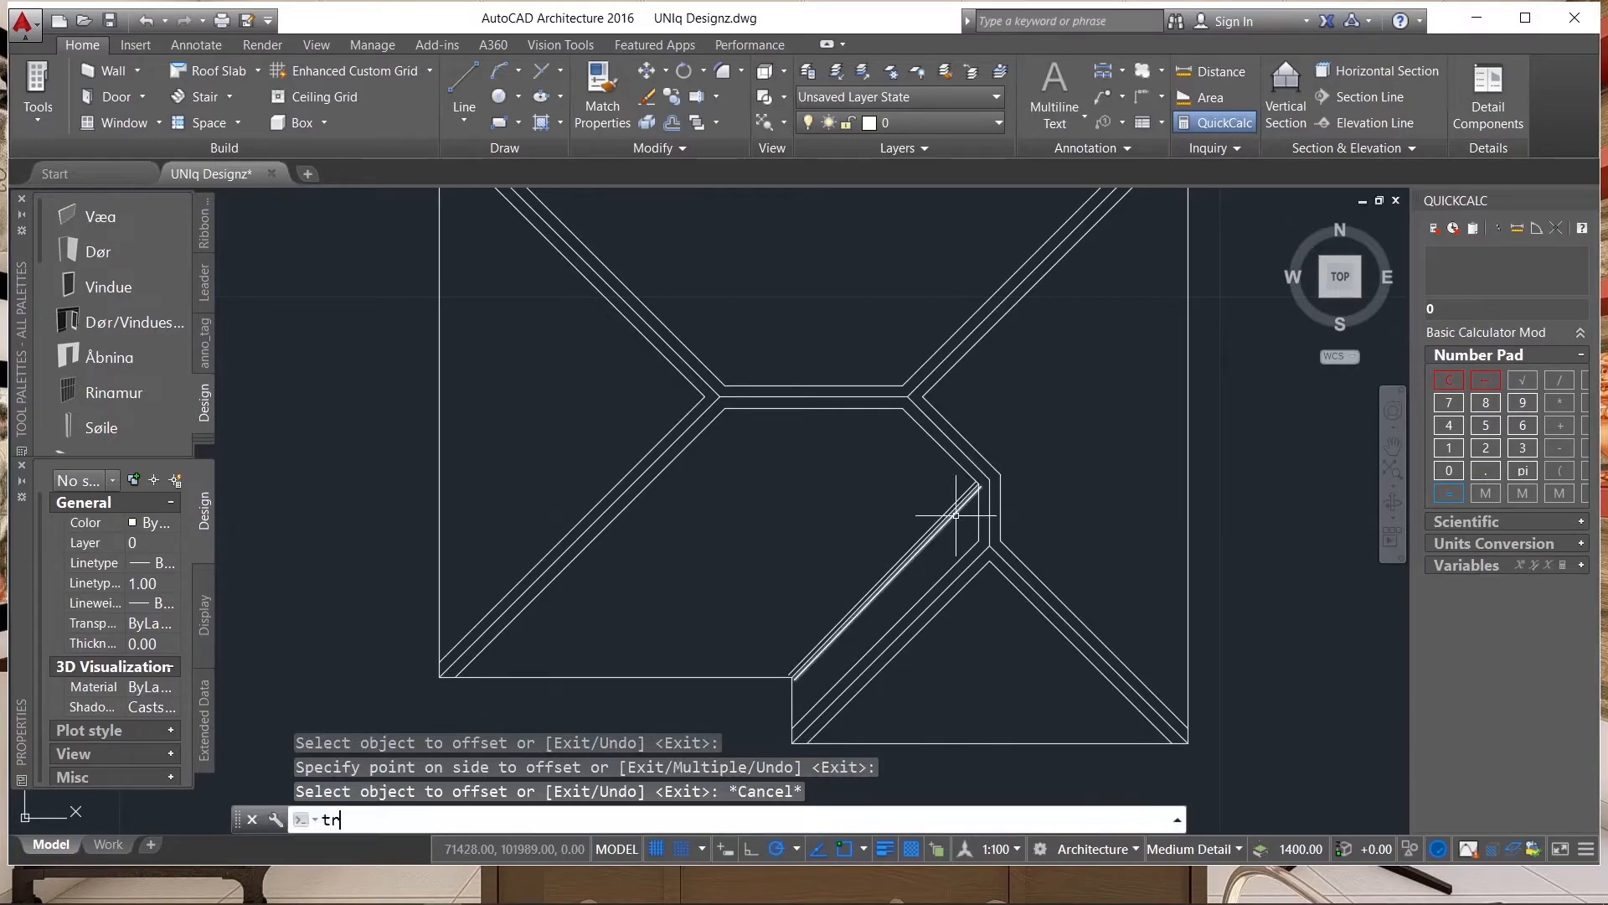
pyautogui.press('Return')
pyautogui.scroll(5, 955, 511)
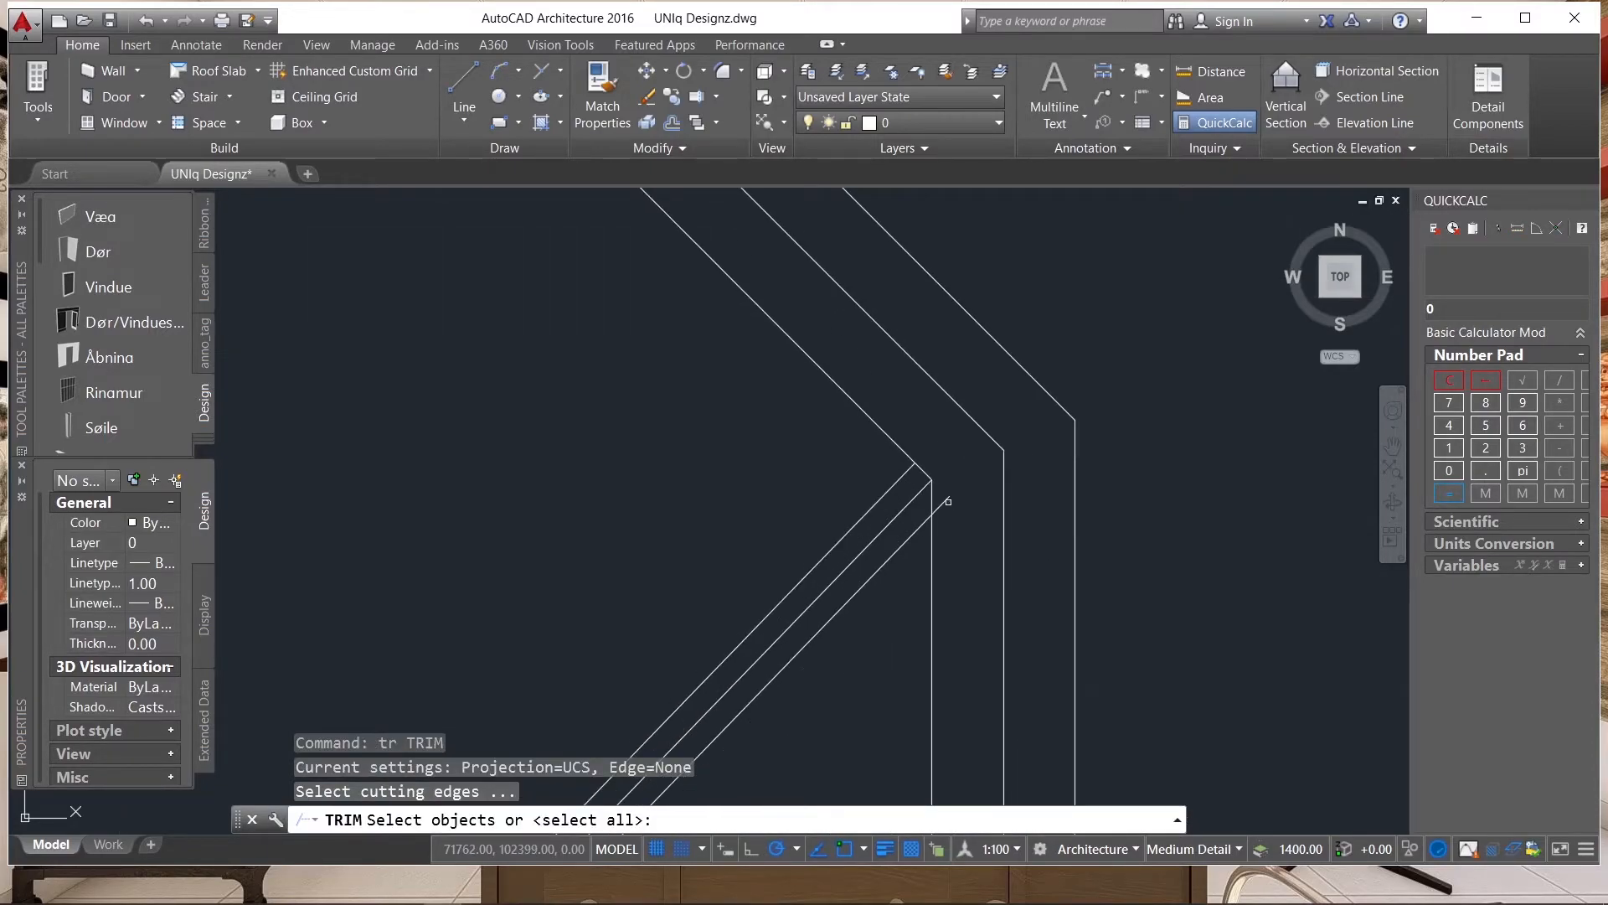
pyautogui.press('Return')
pyautogui.click(947, 500)
pyautogui.scroll(-5, 947, 496)
pyautogui.click(945, 486)
# Trim the valley's offset lines to the eaves at the inner corner beside the wing.
pyautogui.scroll(5, 945, 486)
pyautogui.keyDown('shift'); pyautogui.click(854, 563); pyautogui.keyUp('shift')
pyautogui.keyDown('shift'); pyautogui.click(796, 522); pyautogui.keyUp('shift')
pyautogui.keyDown('shift'); pyautogui.click(792, 526); pyautogui.keyUp('shift')
pyautogui.click(792, 527)
pyautogui.scroll(-5, 774, 596)
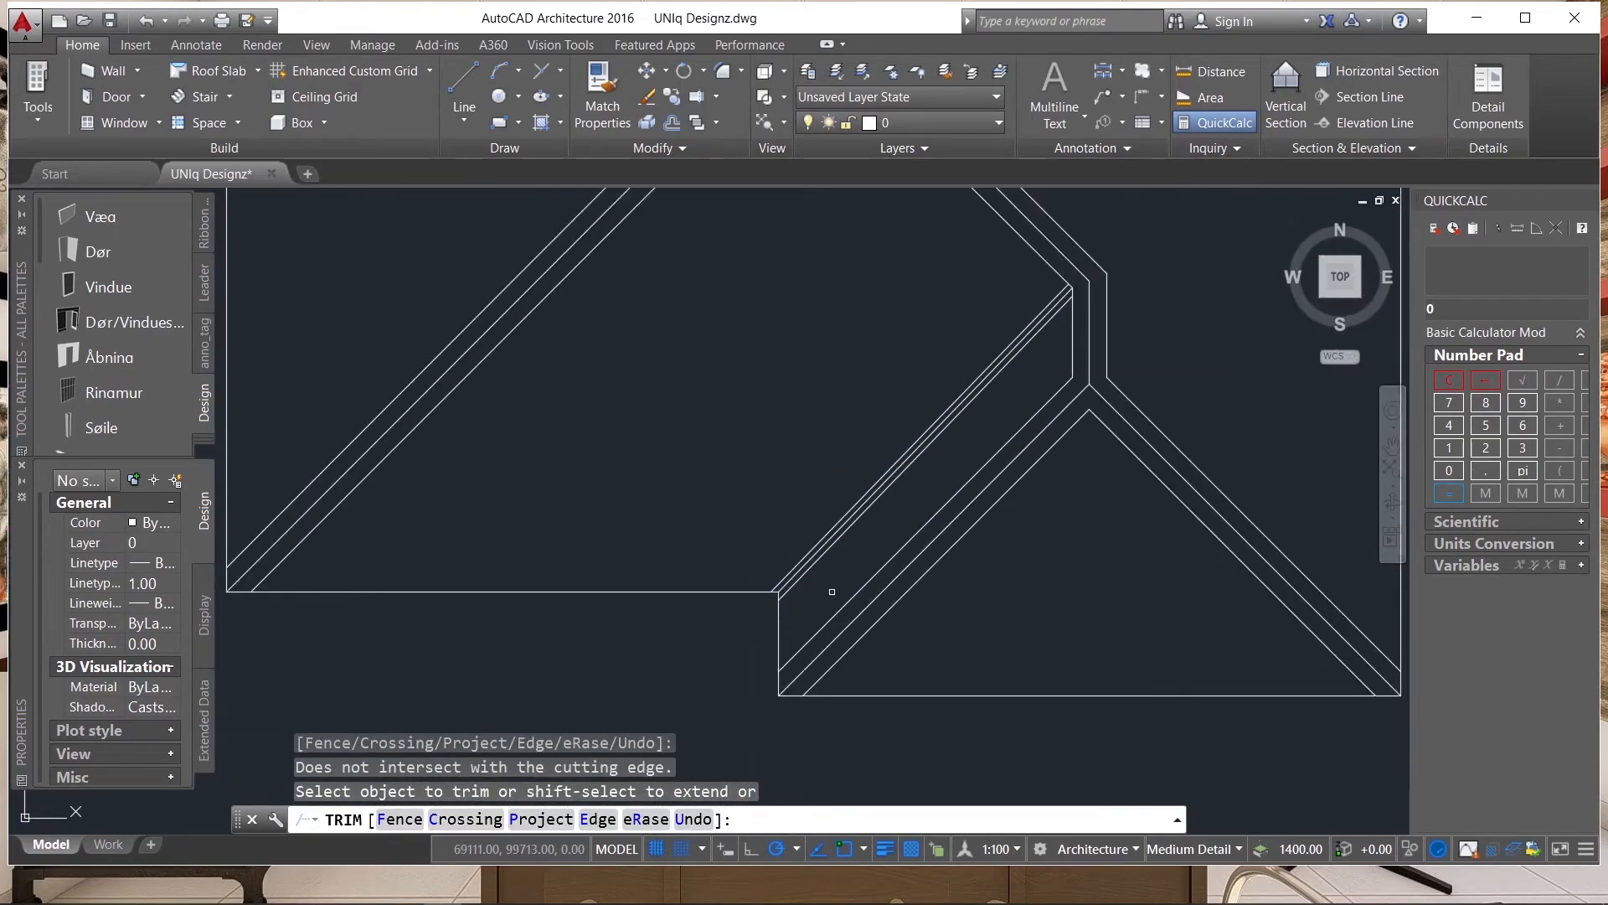
pyautogui.scroll(-3, 832, 591)
pyautogui.press('Escape')
# Delete the original valley centre line between its two offset lines.
pyautogui.scroll(6, 916, 467)
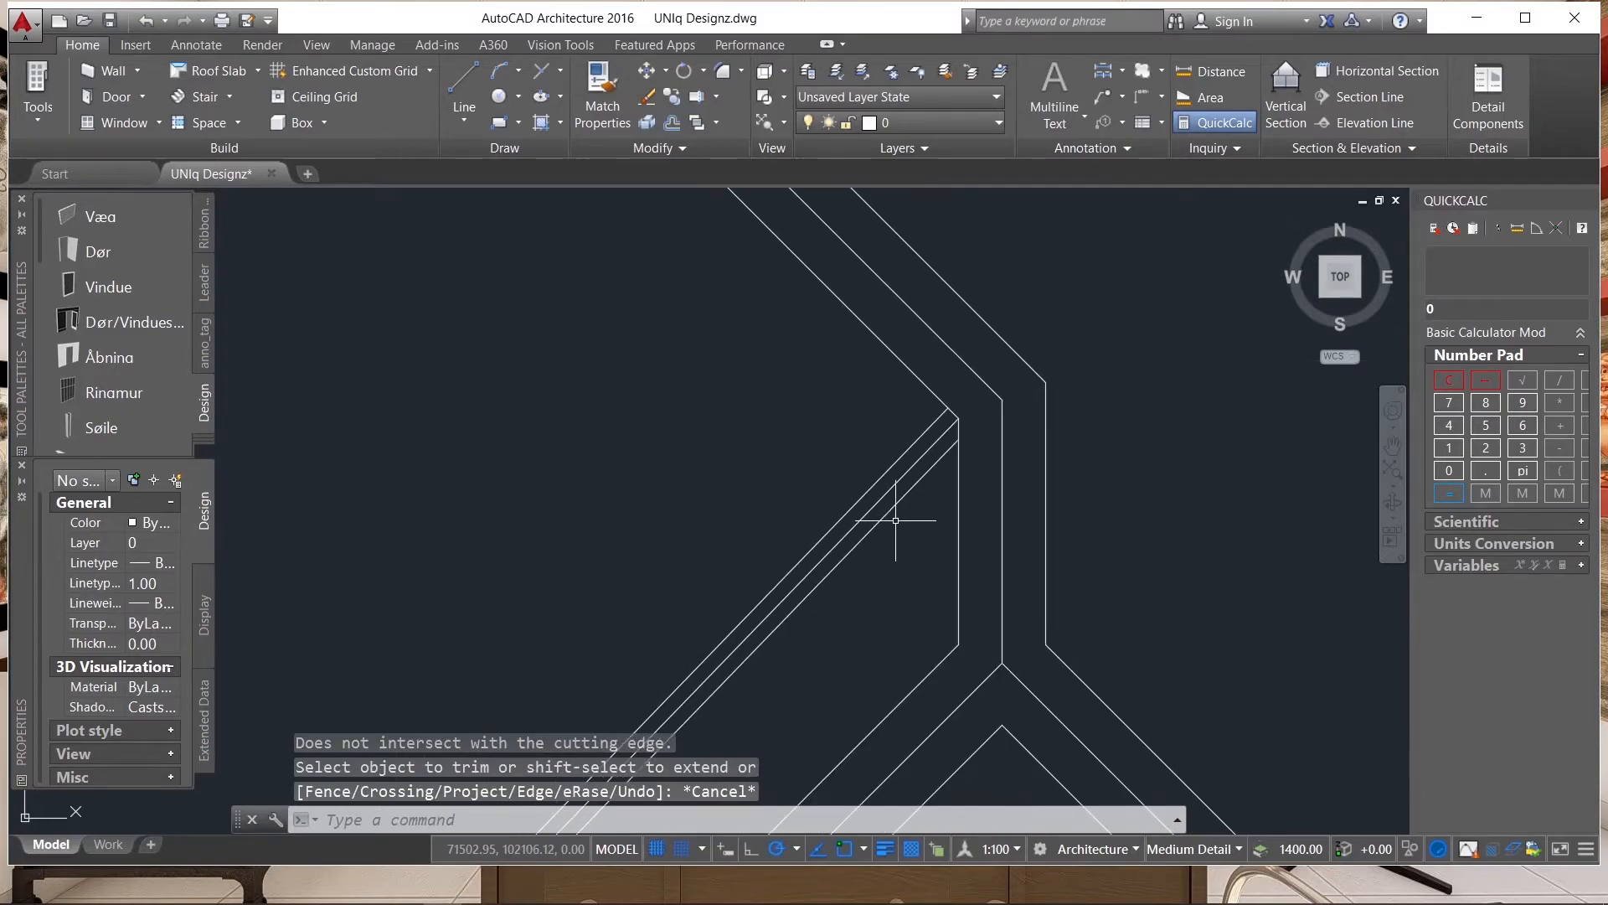
pyautogui.scroll(-3, 971, 444)
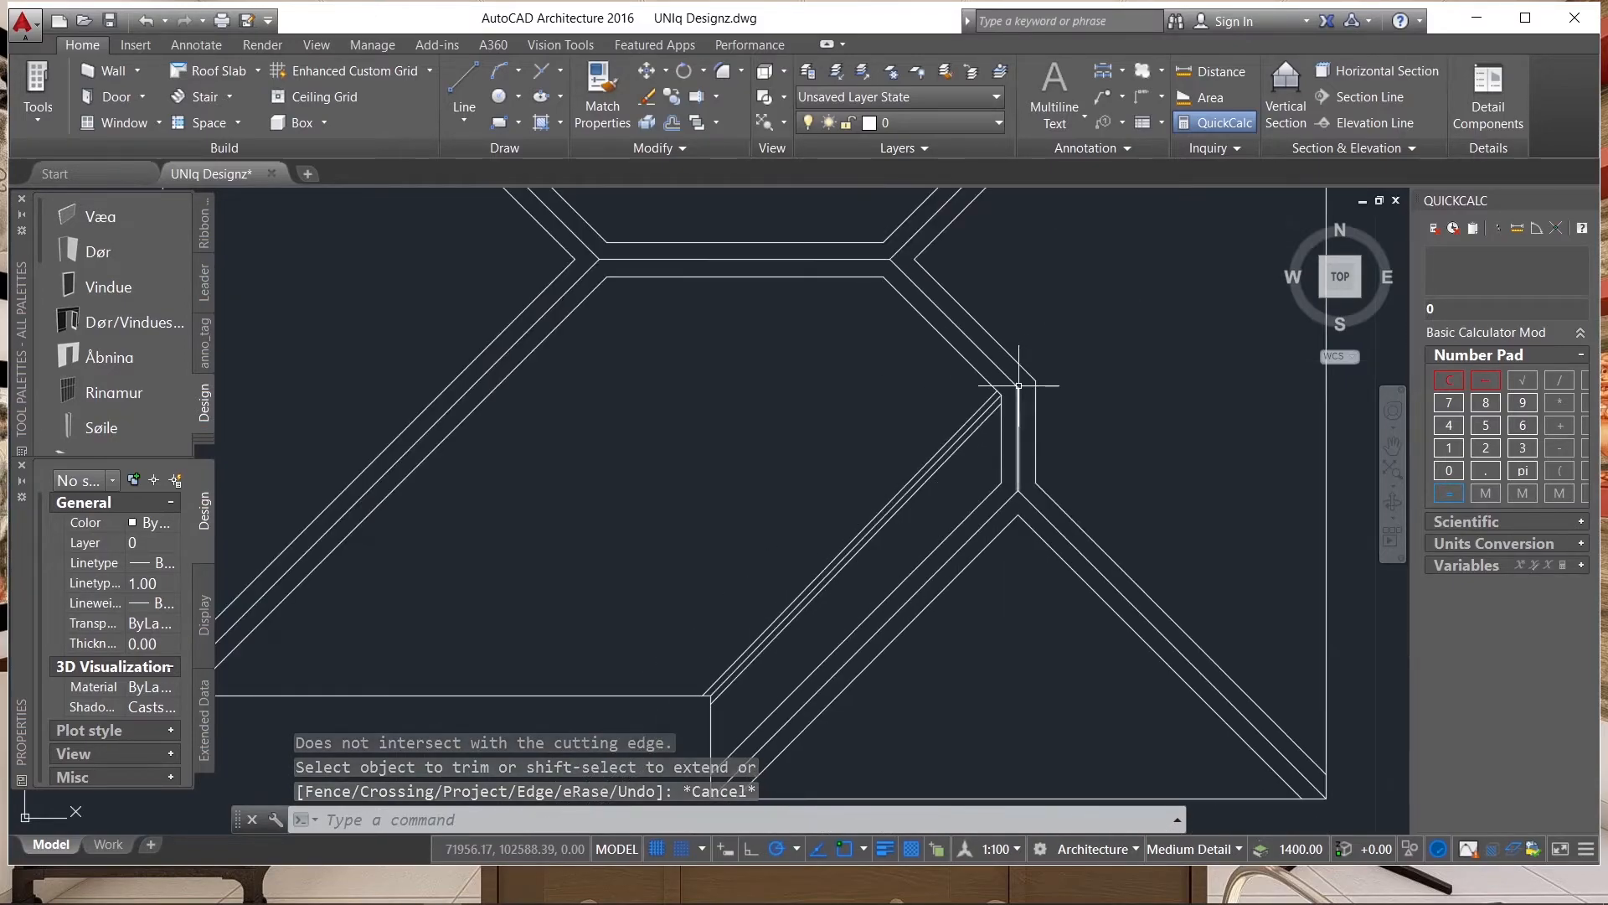
pyautogui.scroll(4, 725, 682)
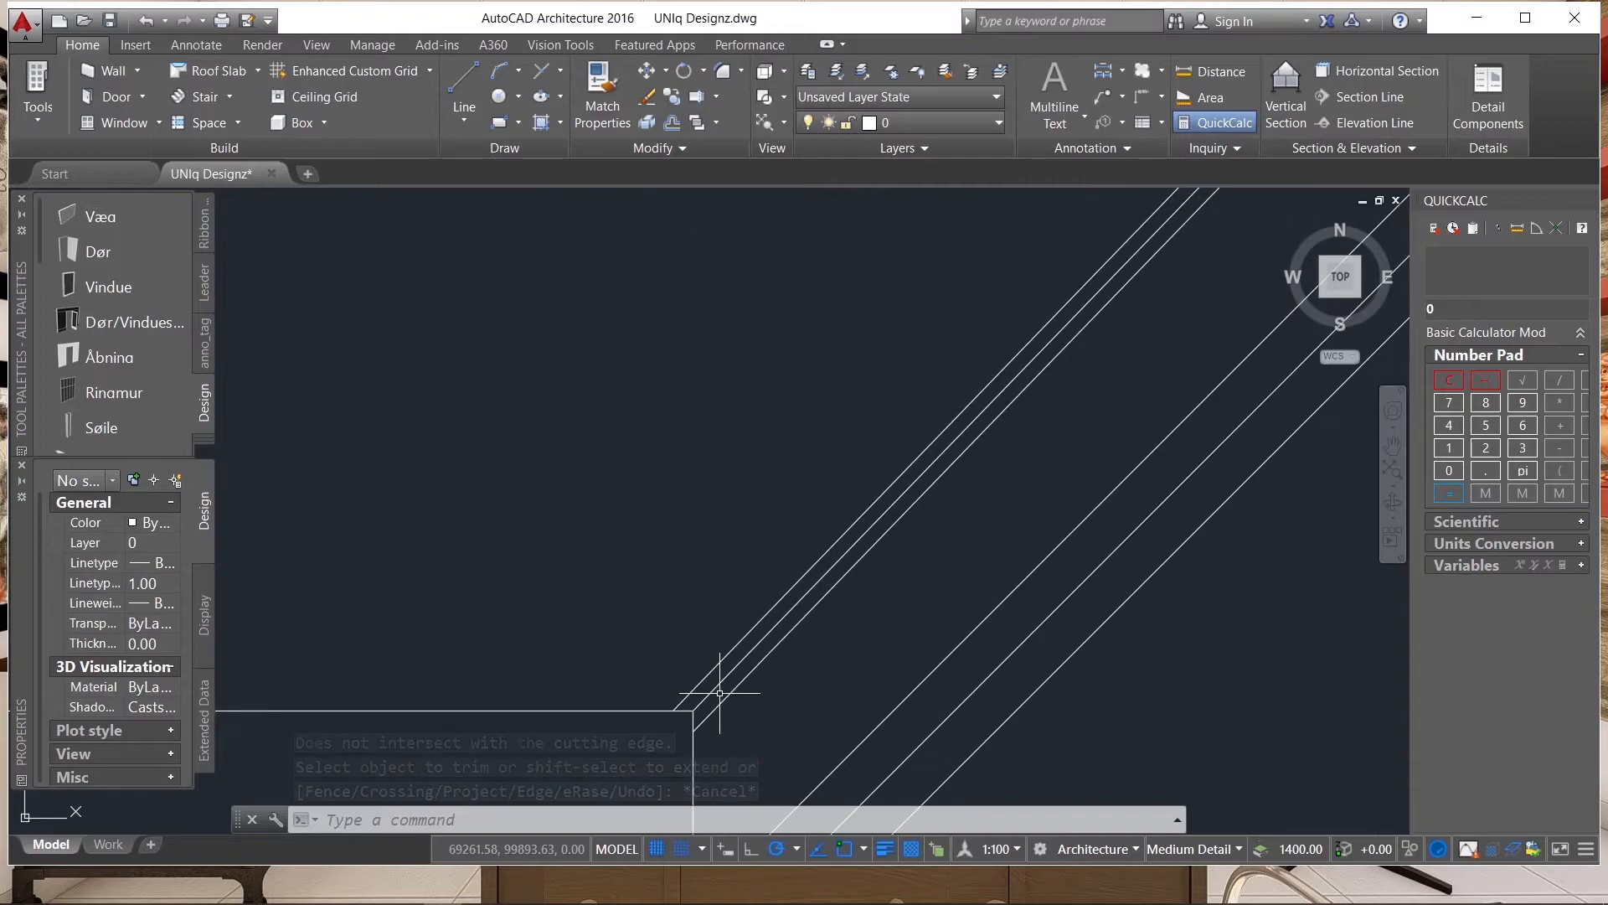
pyautogui.click(717, 673)
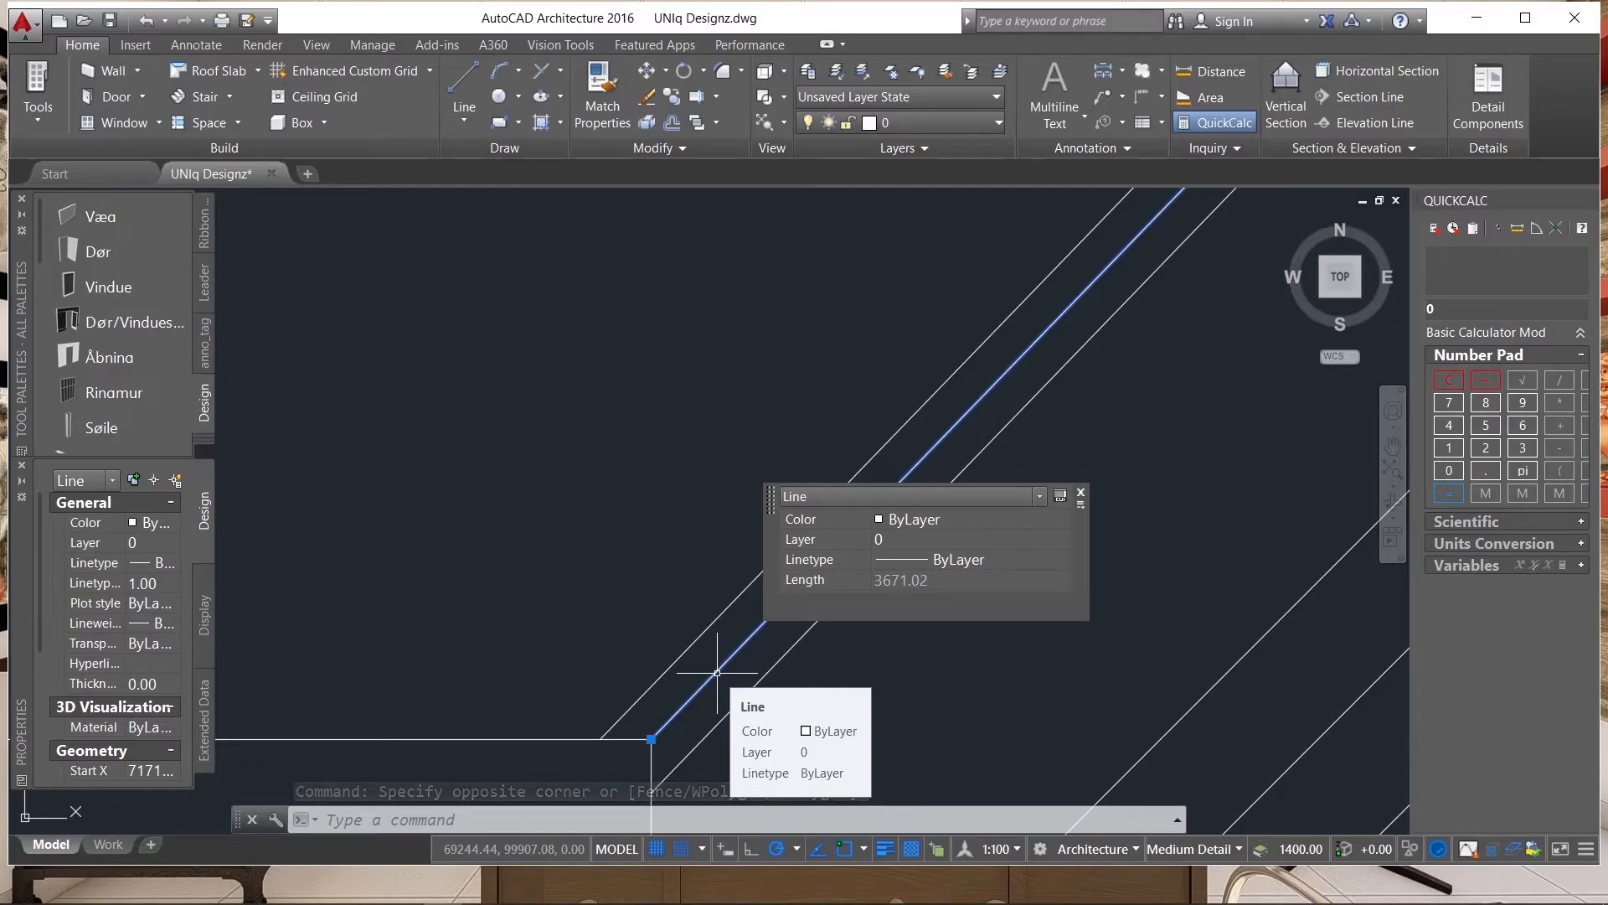
pyautogui.scroll(-5, 681, 535)
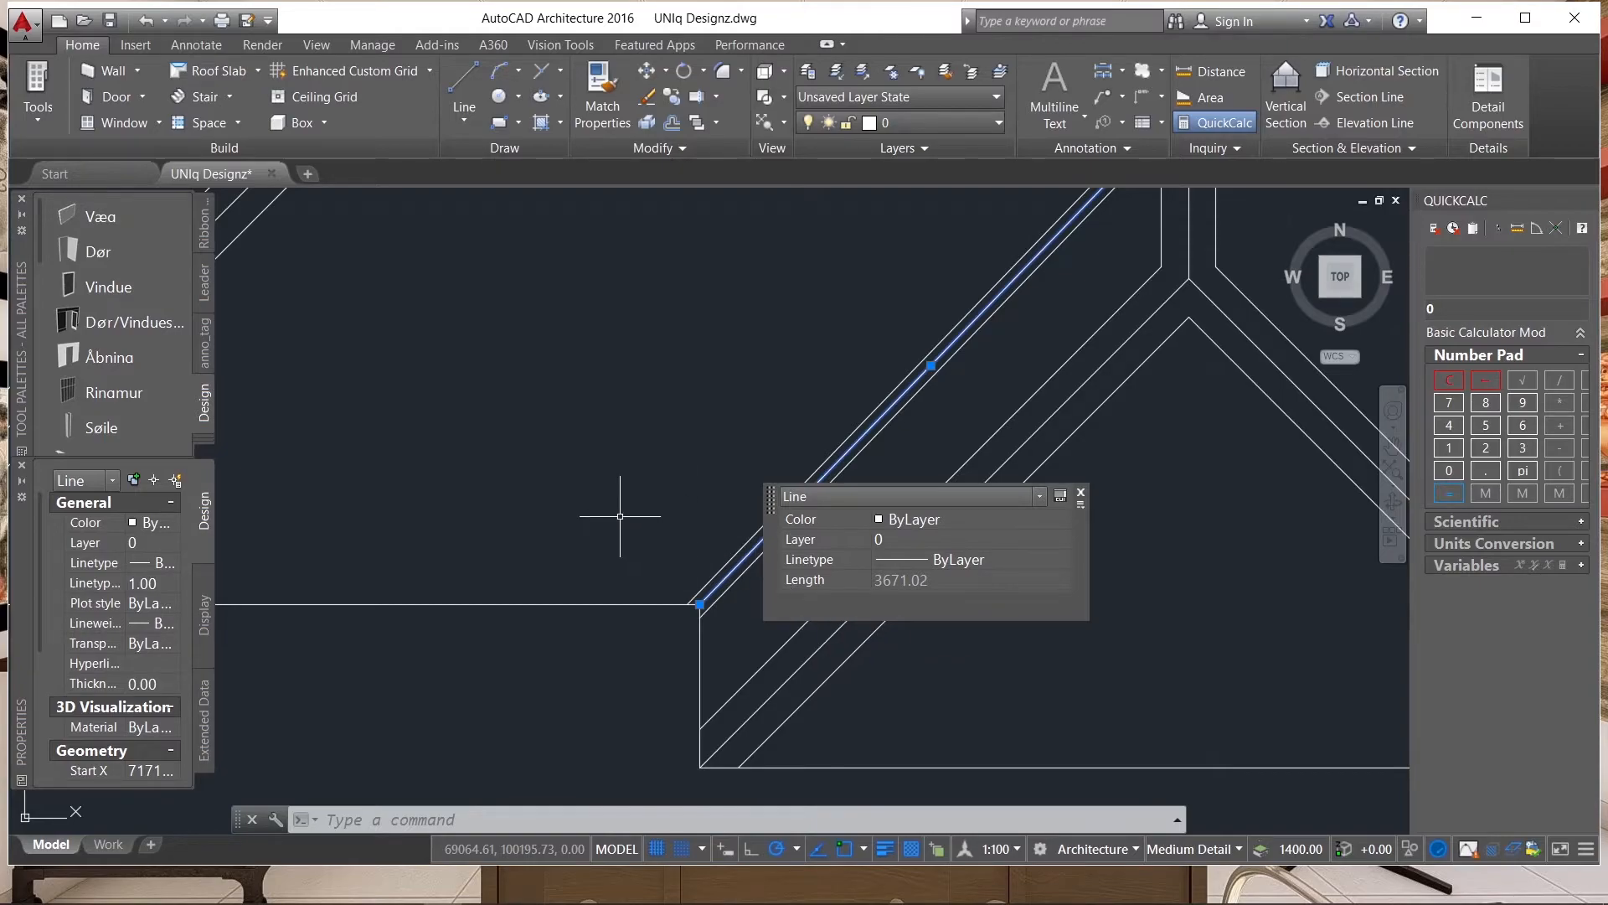
pyautogui.scroll(-2, 620, 515)
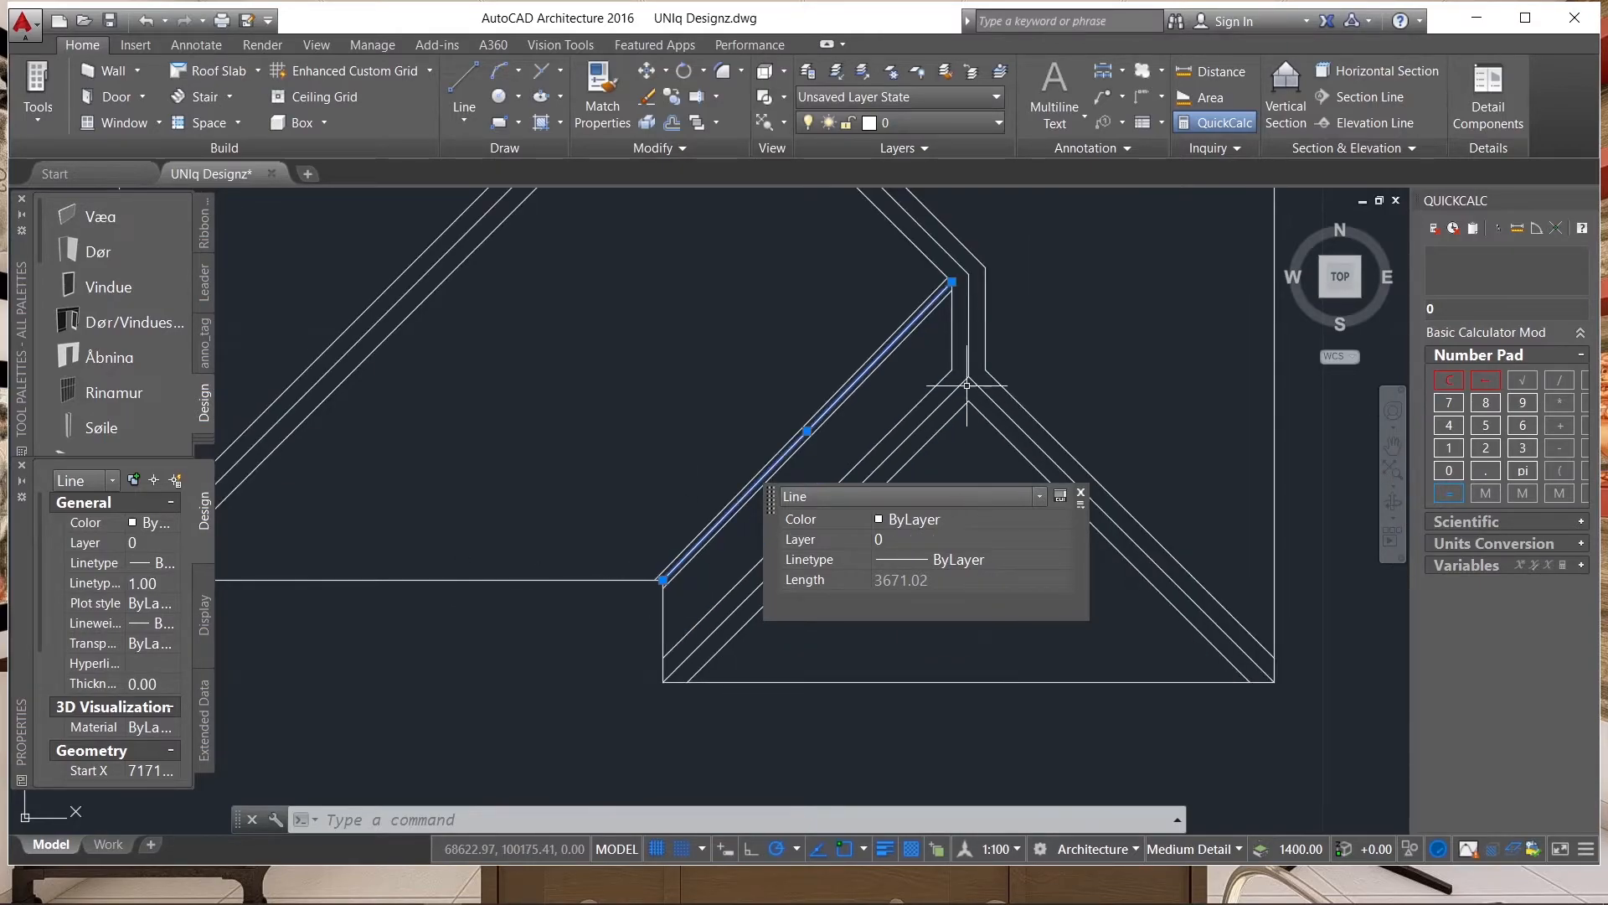
pyautogui.scroll(2, 969, 387)
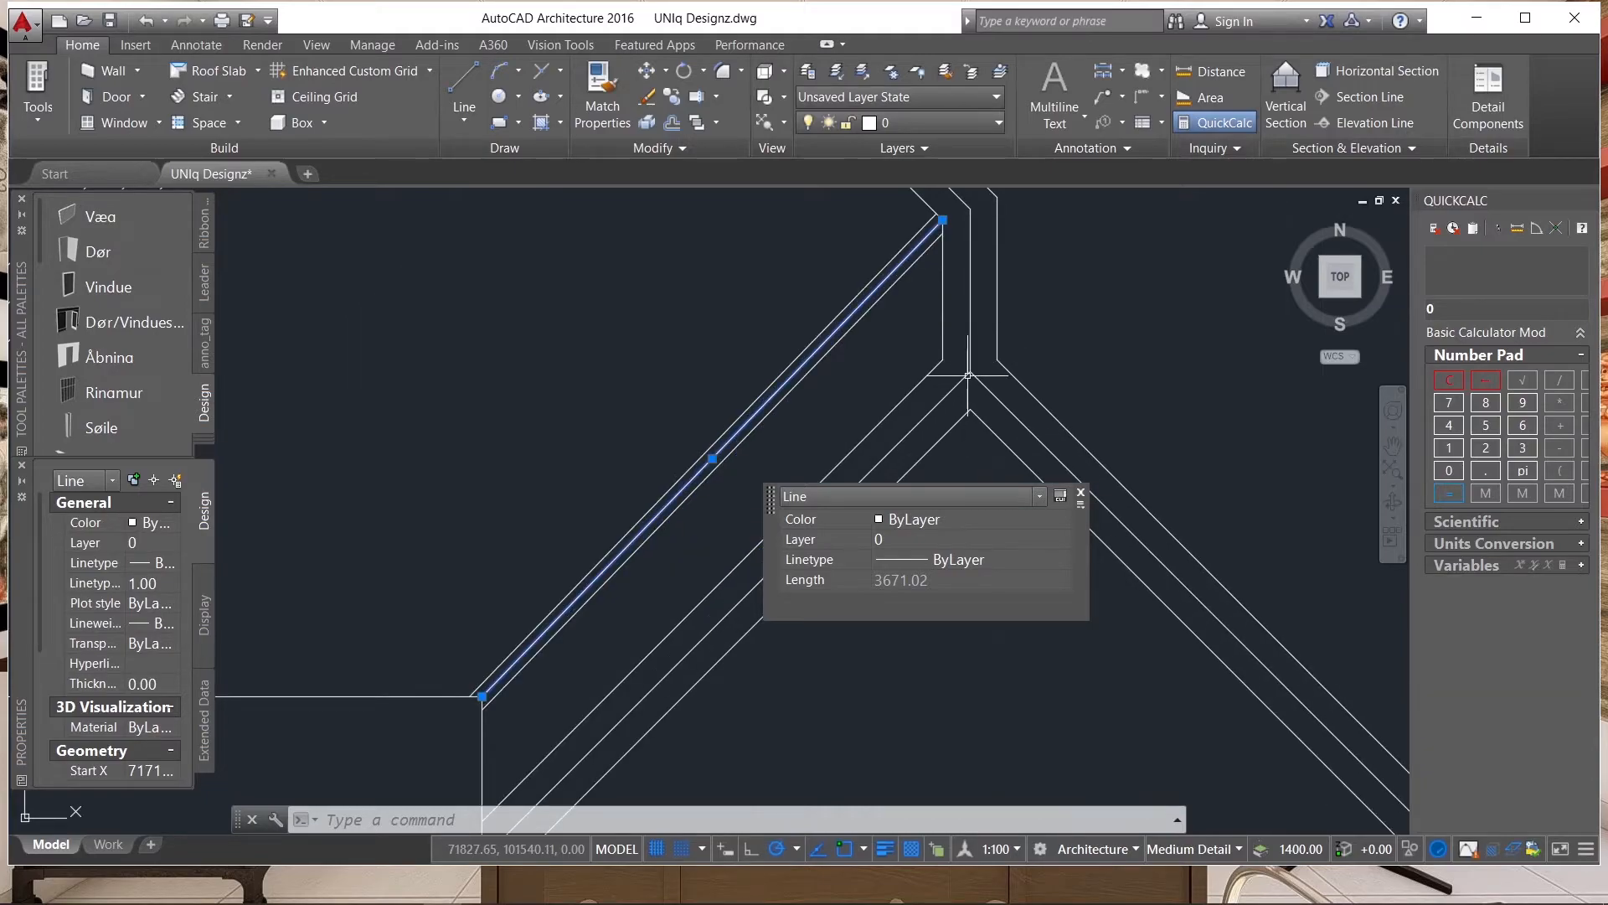
pyautogui.press('Delete')
pyautogui.scroll(-5, 771, 592)
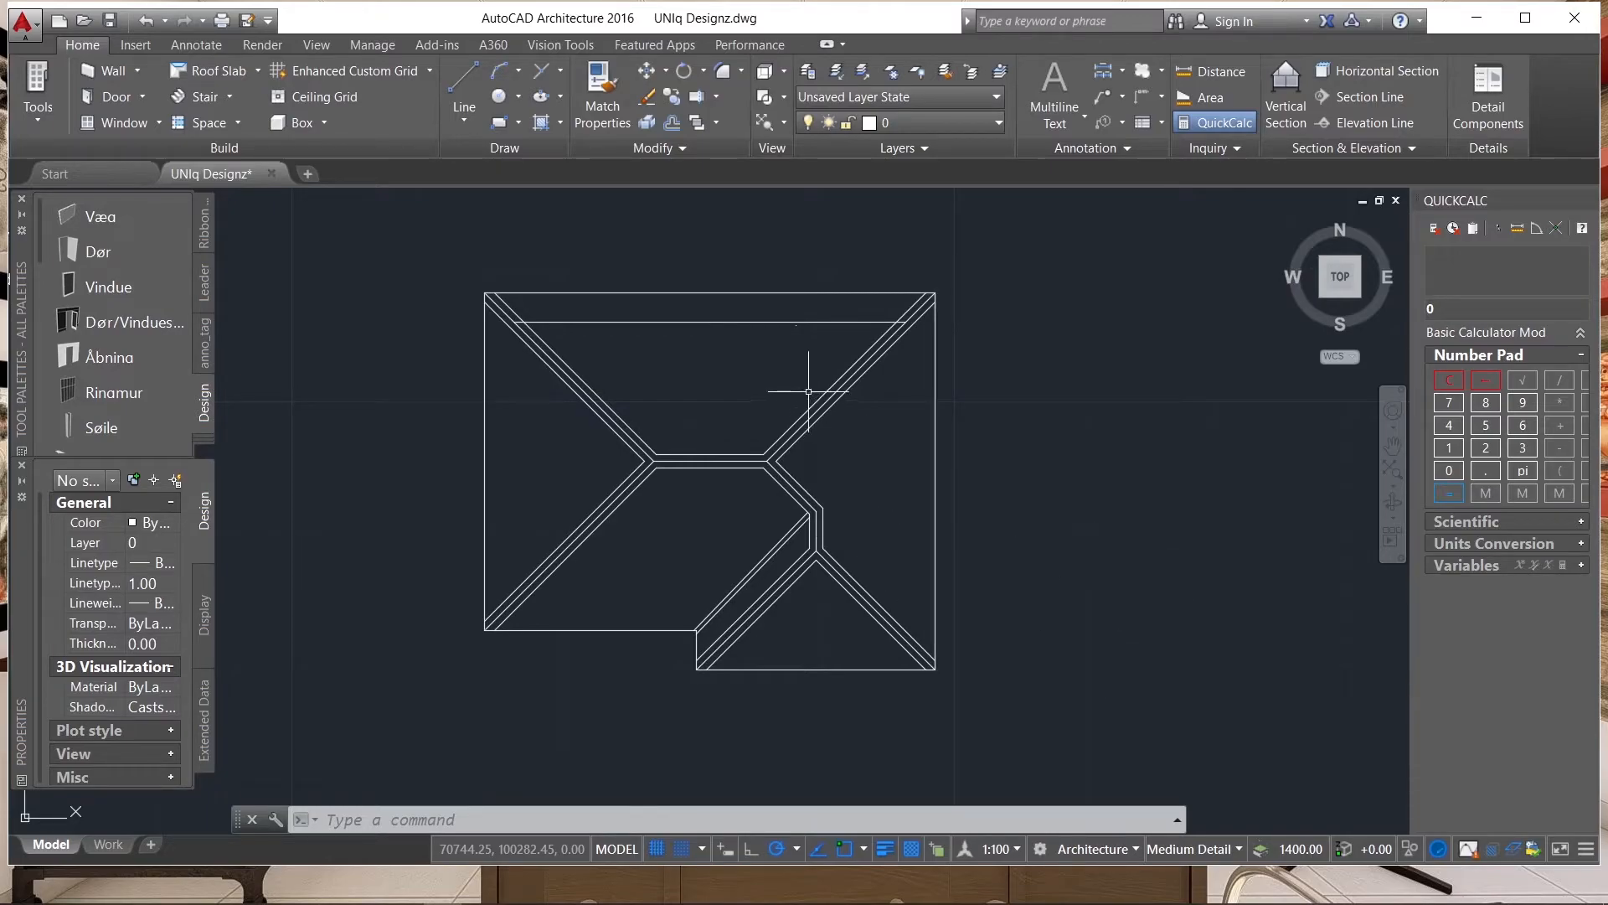
pyautogui.scroll(-3, 834, 504)
pyautogui.scroll(3, 858, 501)
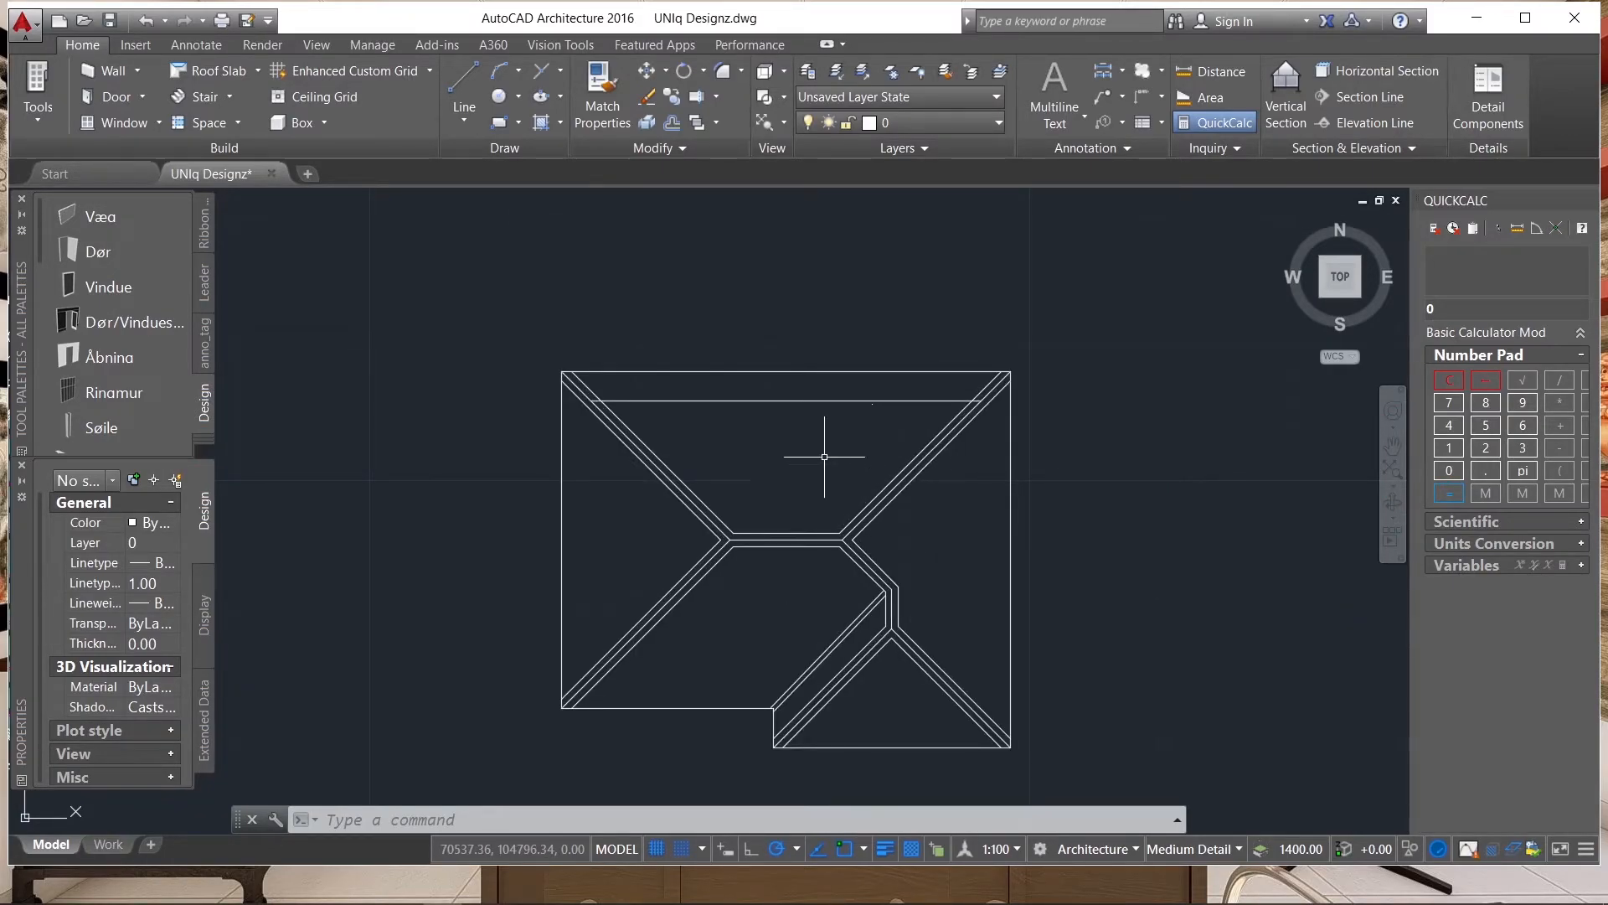
pyautogui.scroll(-4, 634, 549)
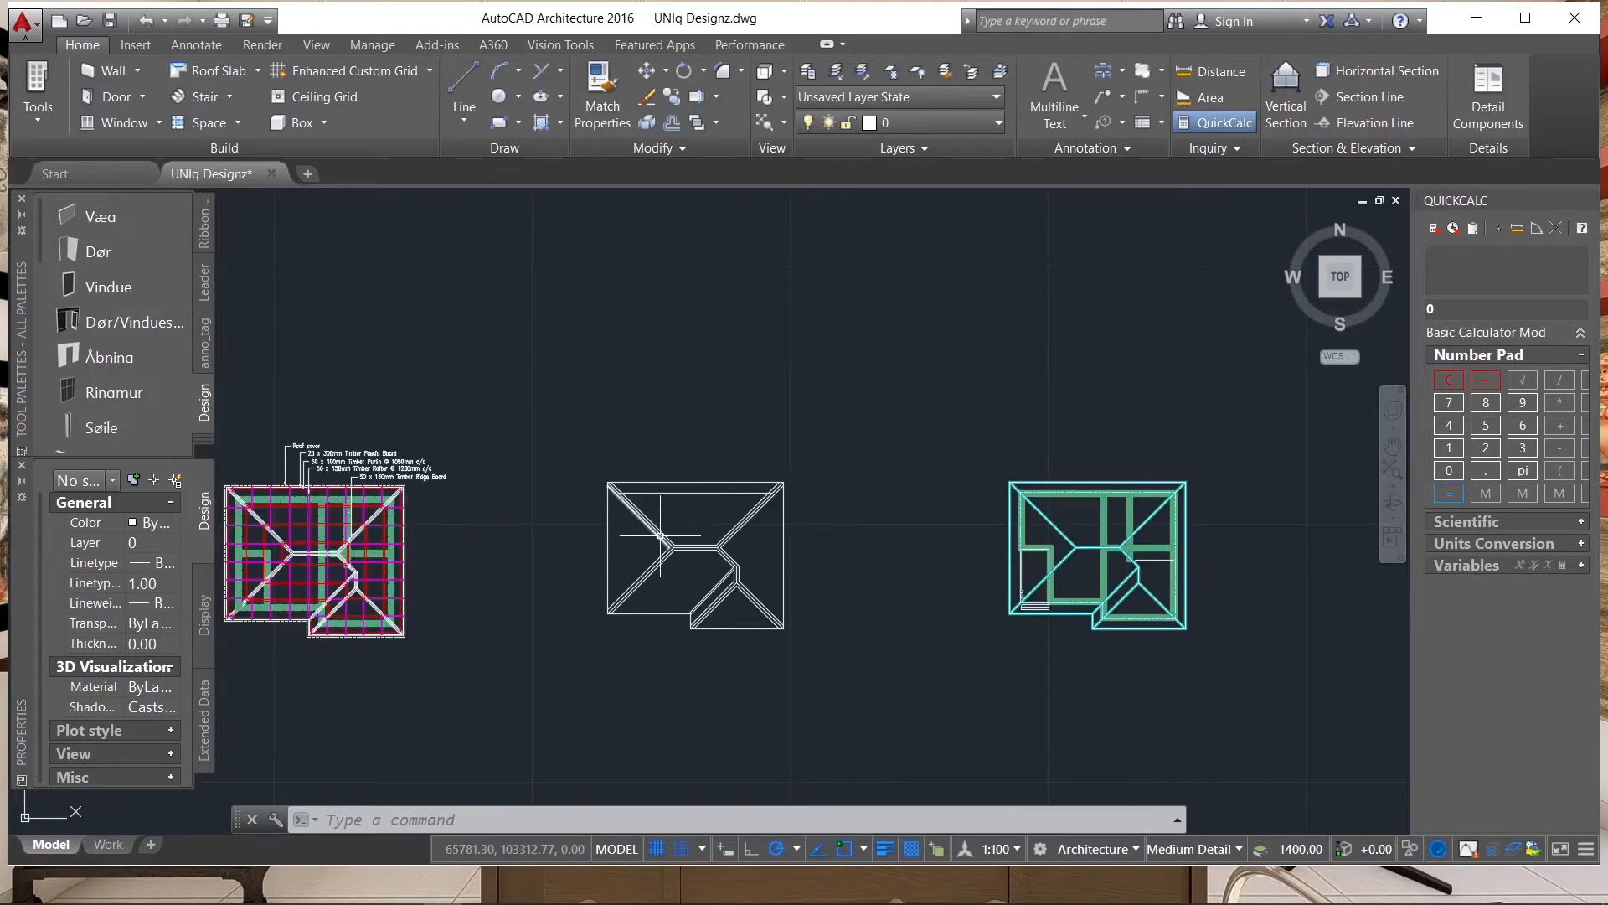
pyautogui.scroll(2, 659, 563)
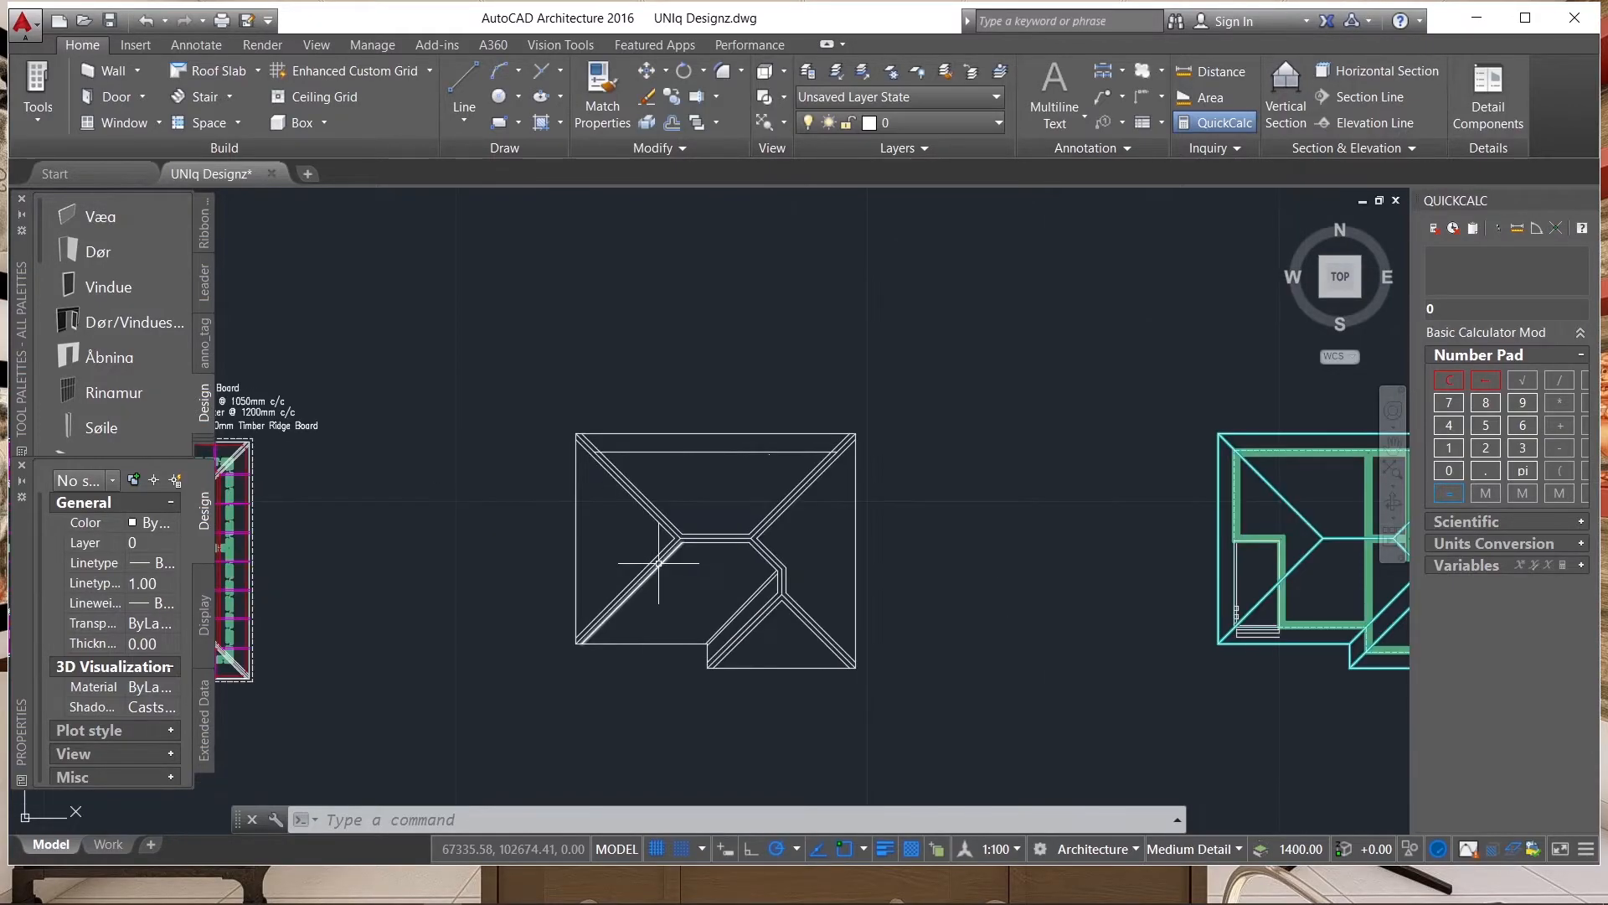
# Draw a closed, downward-pointing triangle about 1700 wide as a polyline in the empty space beside the roof plan.
pyautogui.write('pl')
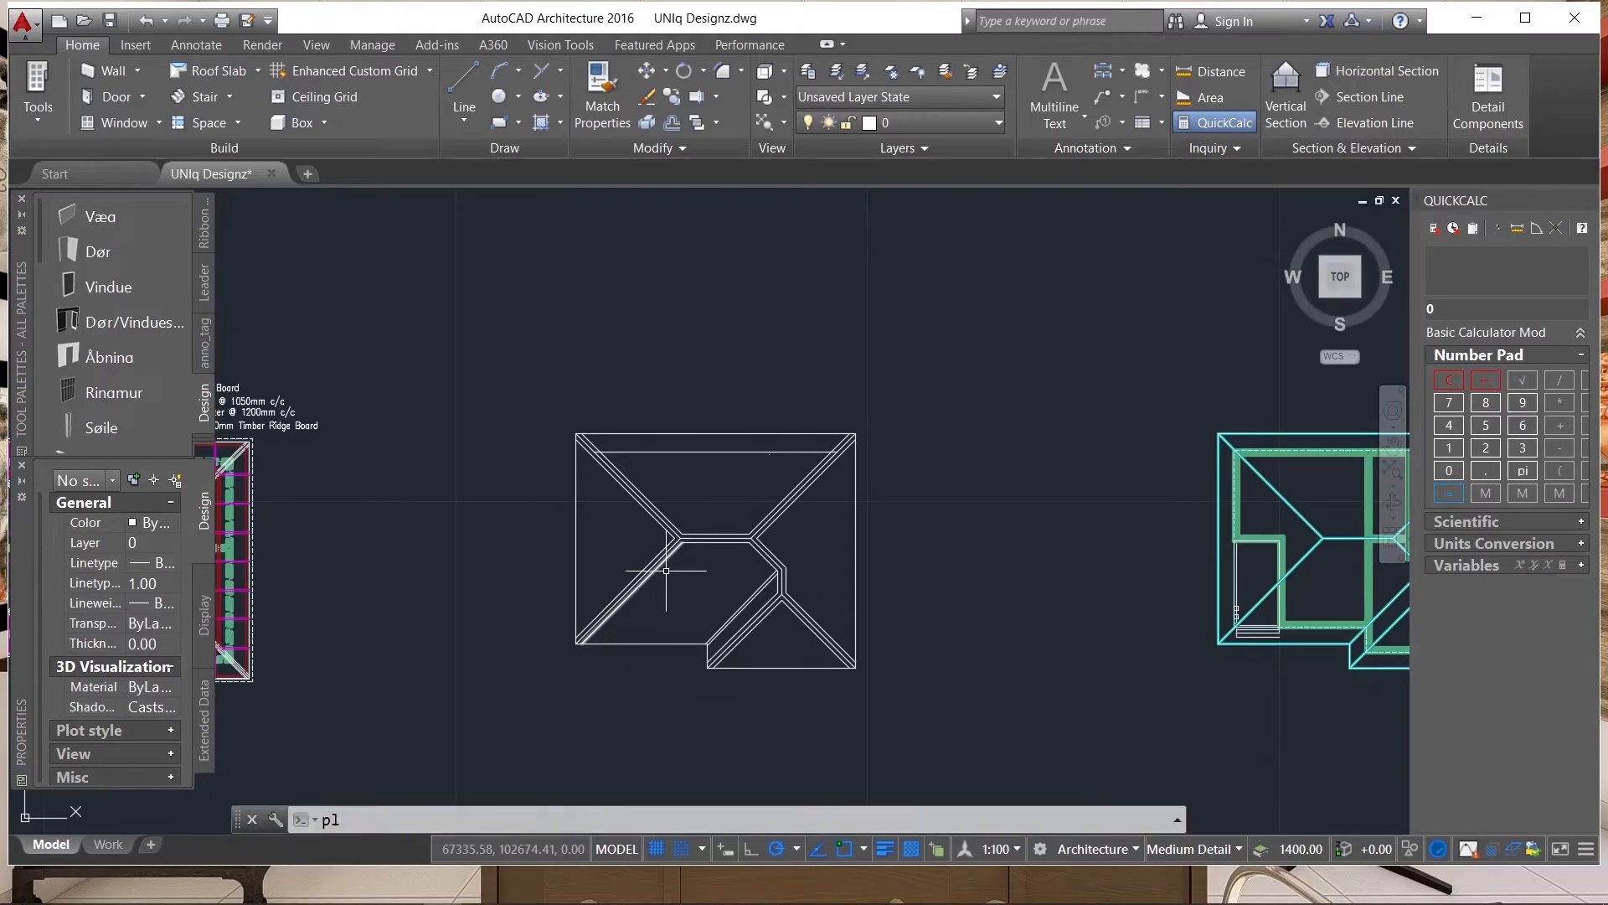
pyautogui.press('Return')
pyautogui.scroll(4, 974, 574)
pyautogui.click(825, 534)
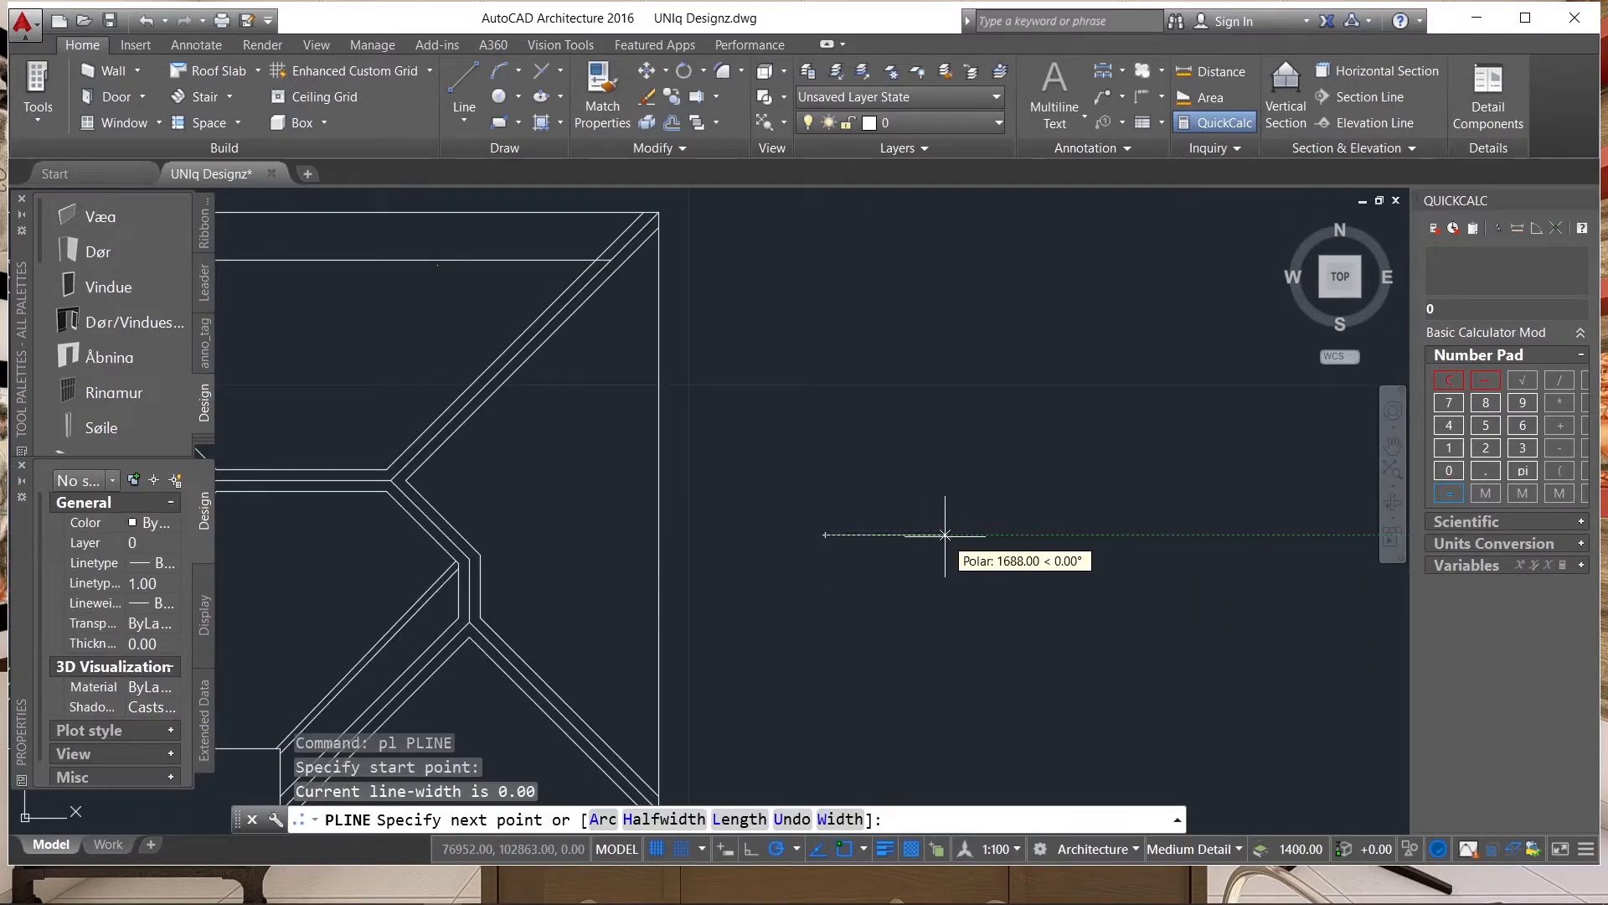
pyautogui.click(944, 535)
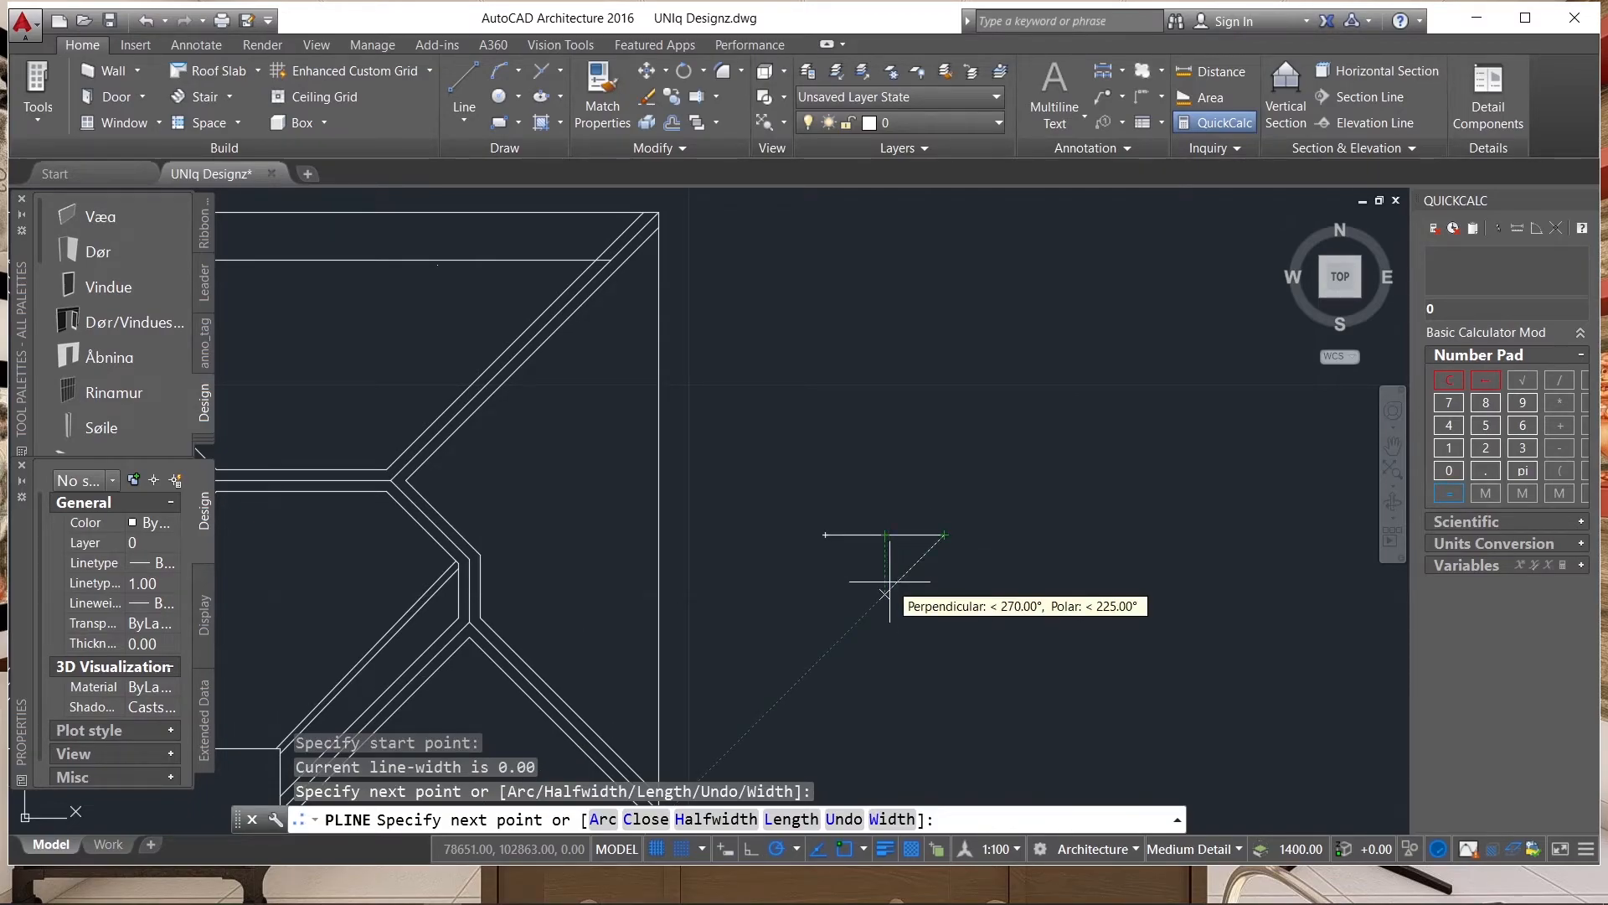
pyautogui.click(885, 592)
pyautogui.click(830, 534)
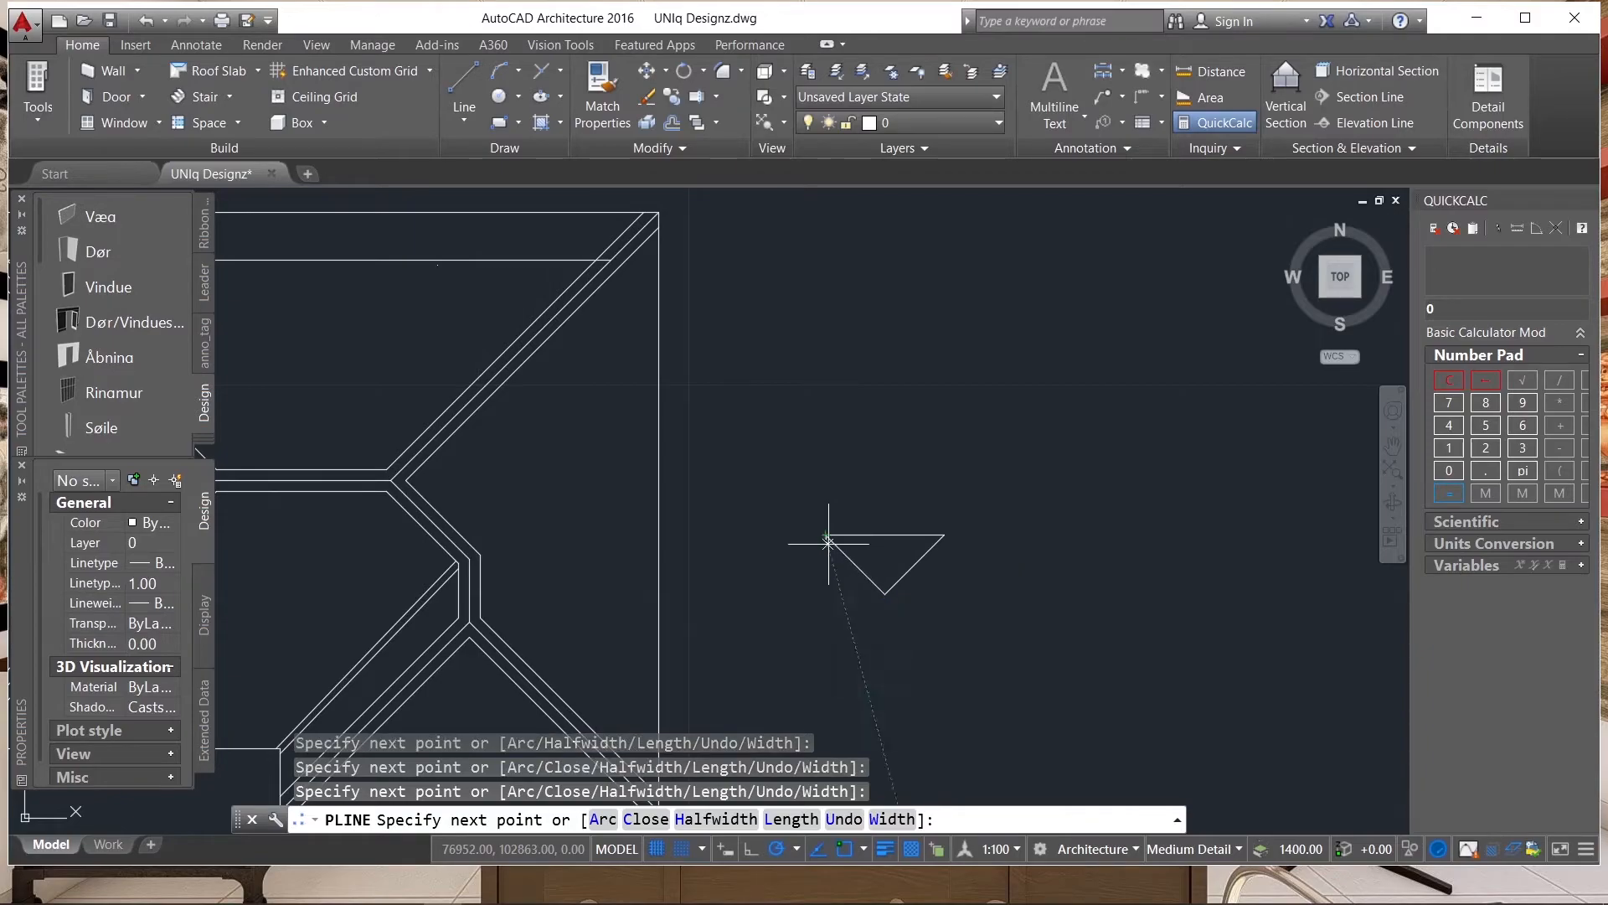
pyautogui.press('Return')
# Draw a circle of about 525 radius centred on the midpoint of the triangle's top edge.
pyautogui.scroll(4, 944, 542)
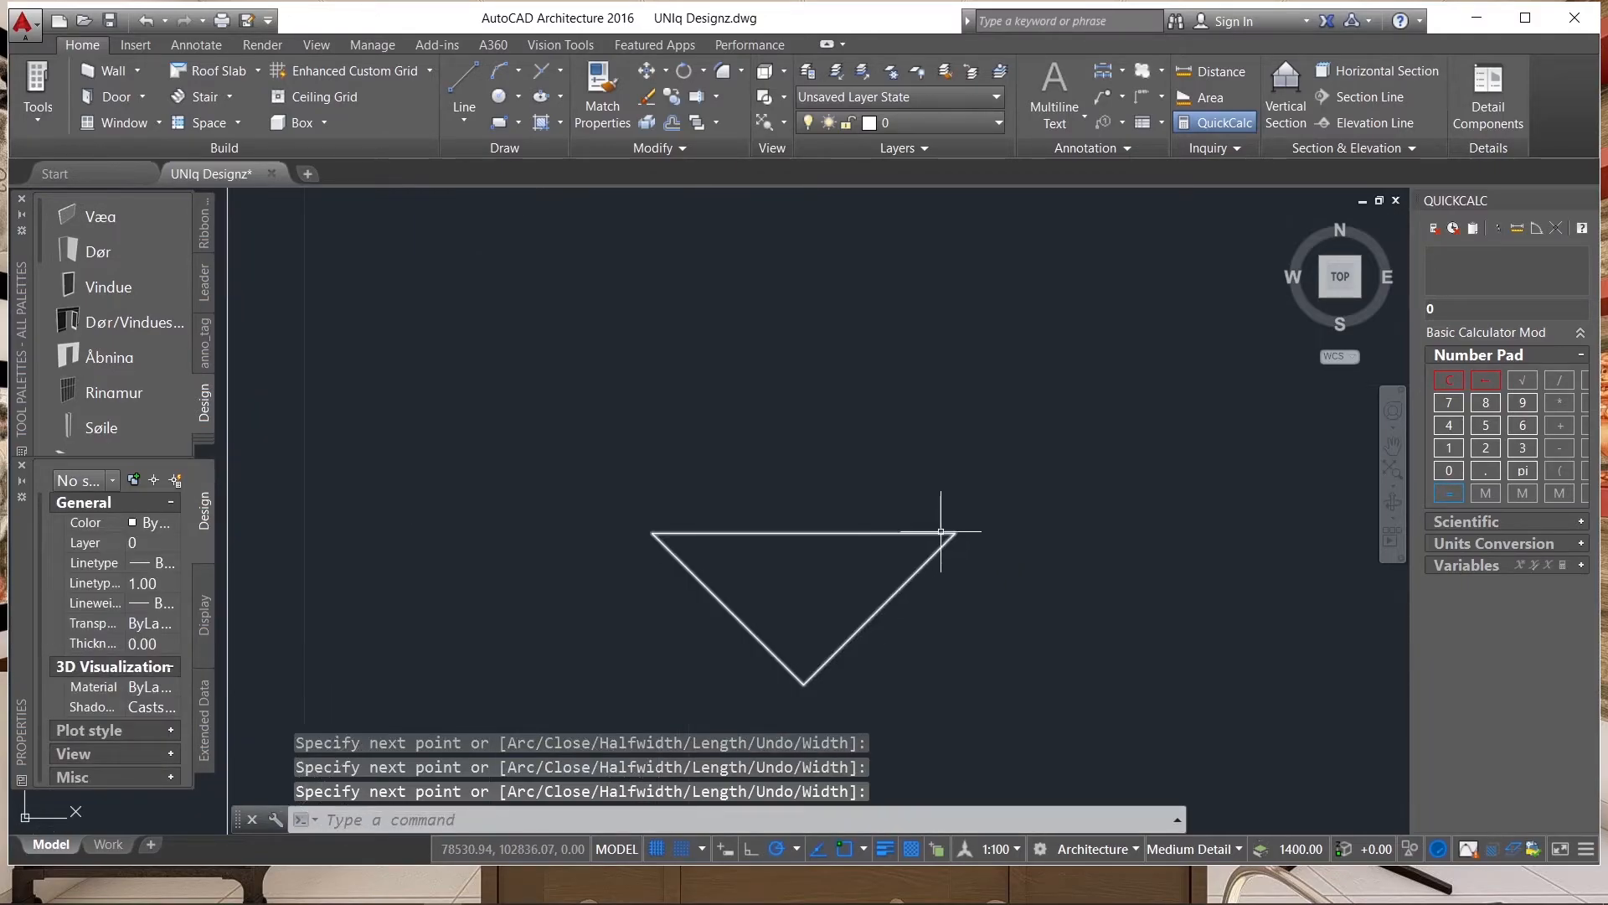
pyautogui.scroll(2, 689, 550)
pyautogui.scroll(-4, 791, 549)
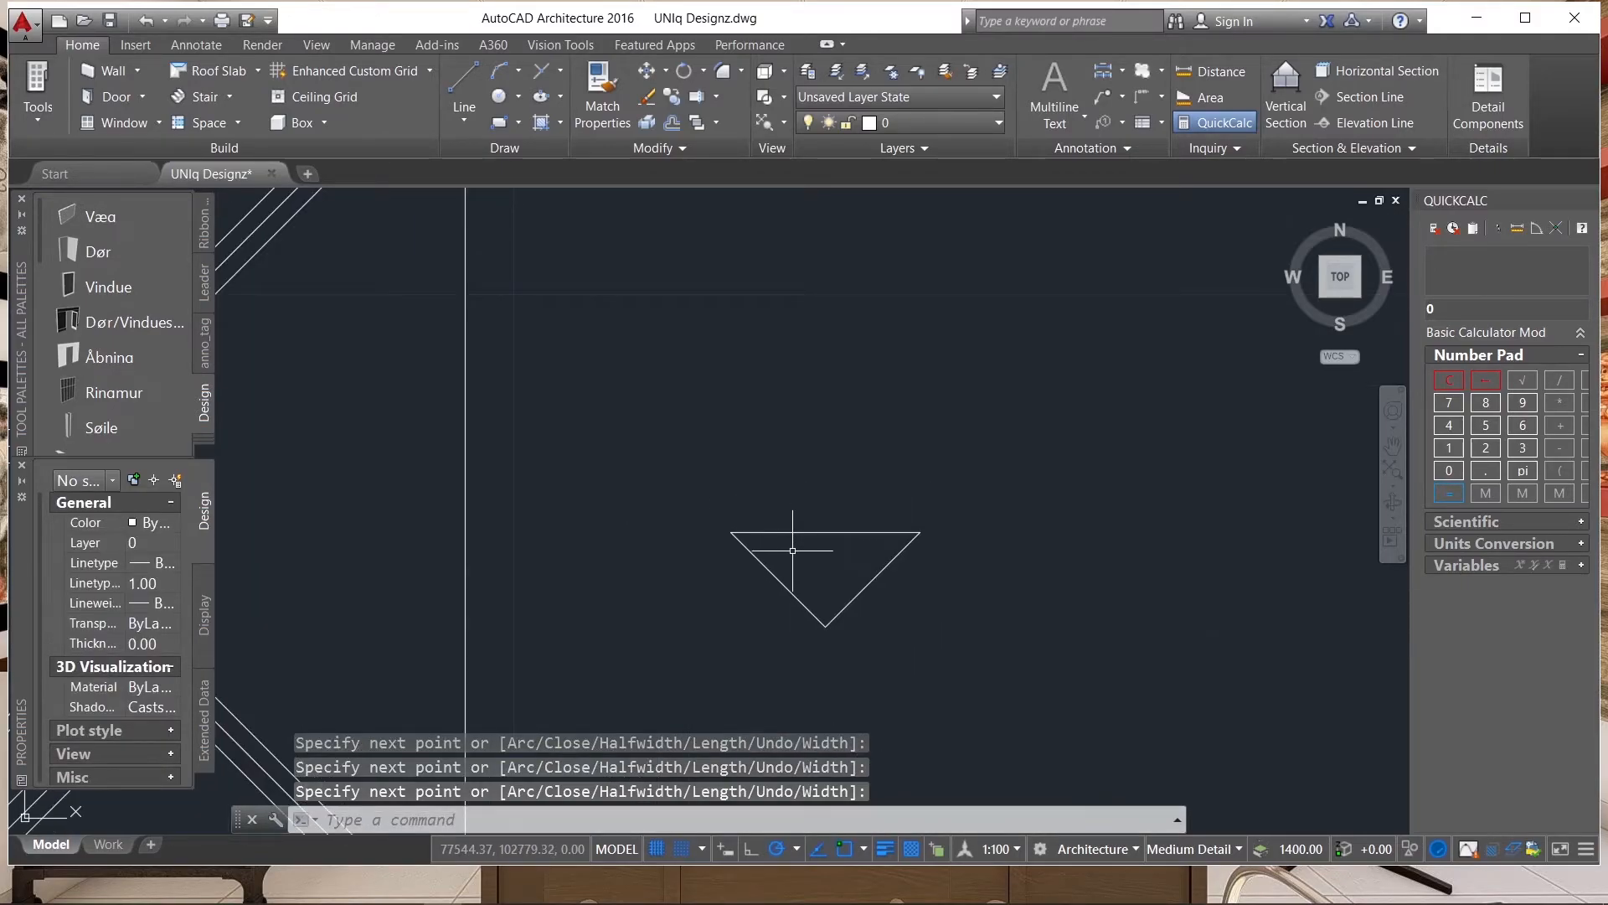
pyautogui.write('c')
pyautogui.press('Return')
pyautogui.click(825, 533)
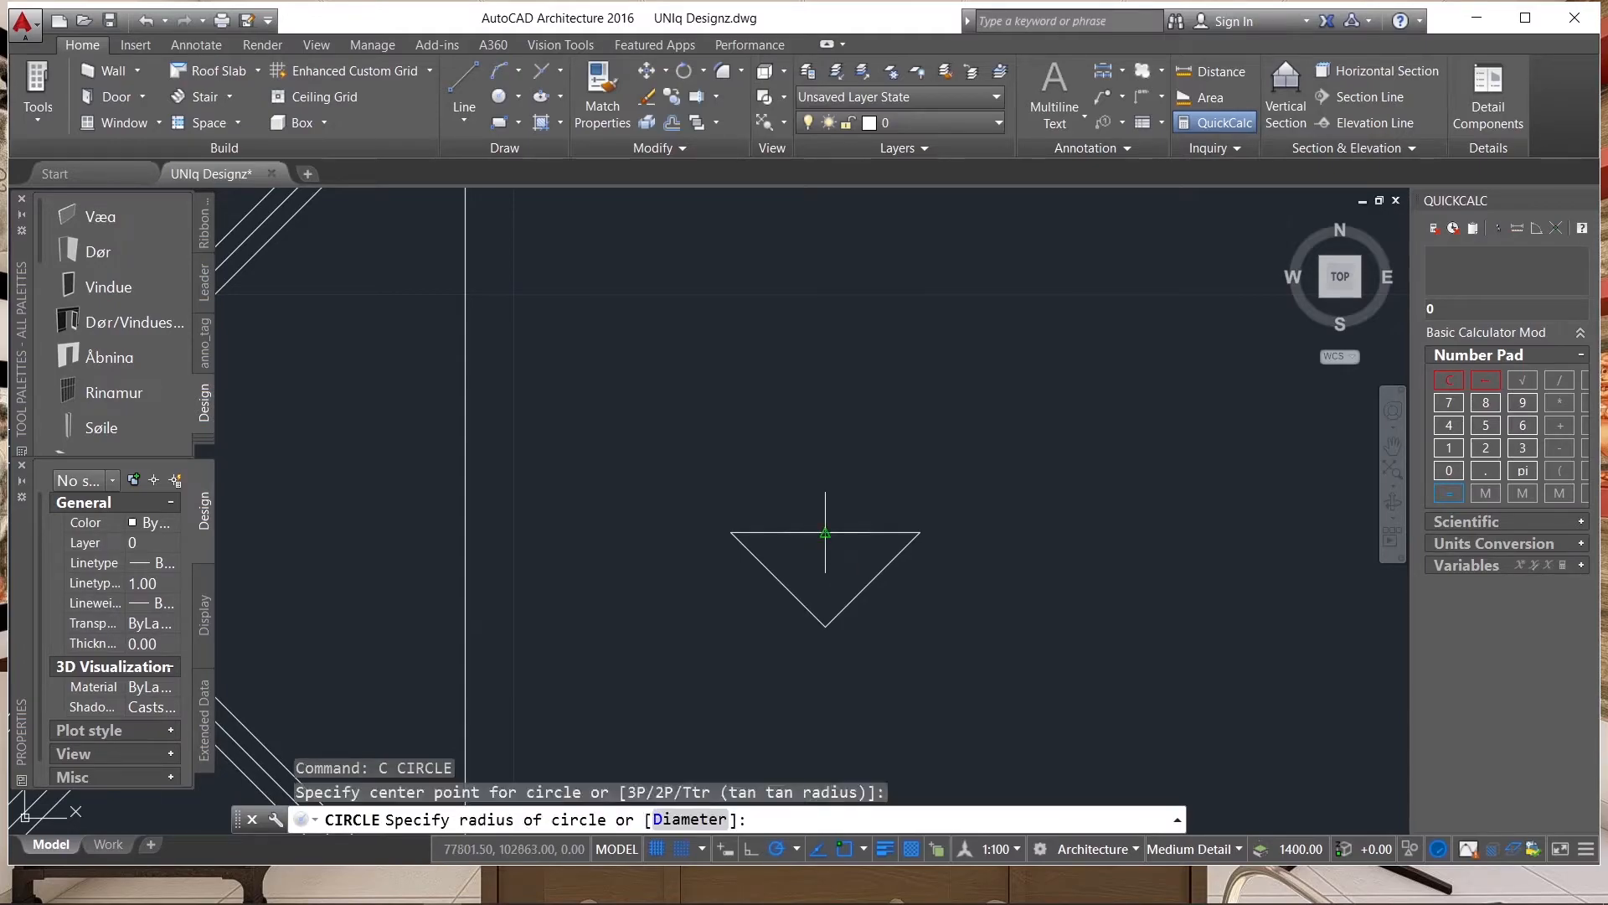
pyautogui.click(825, 591)
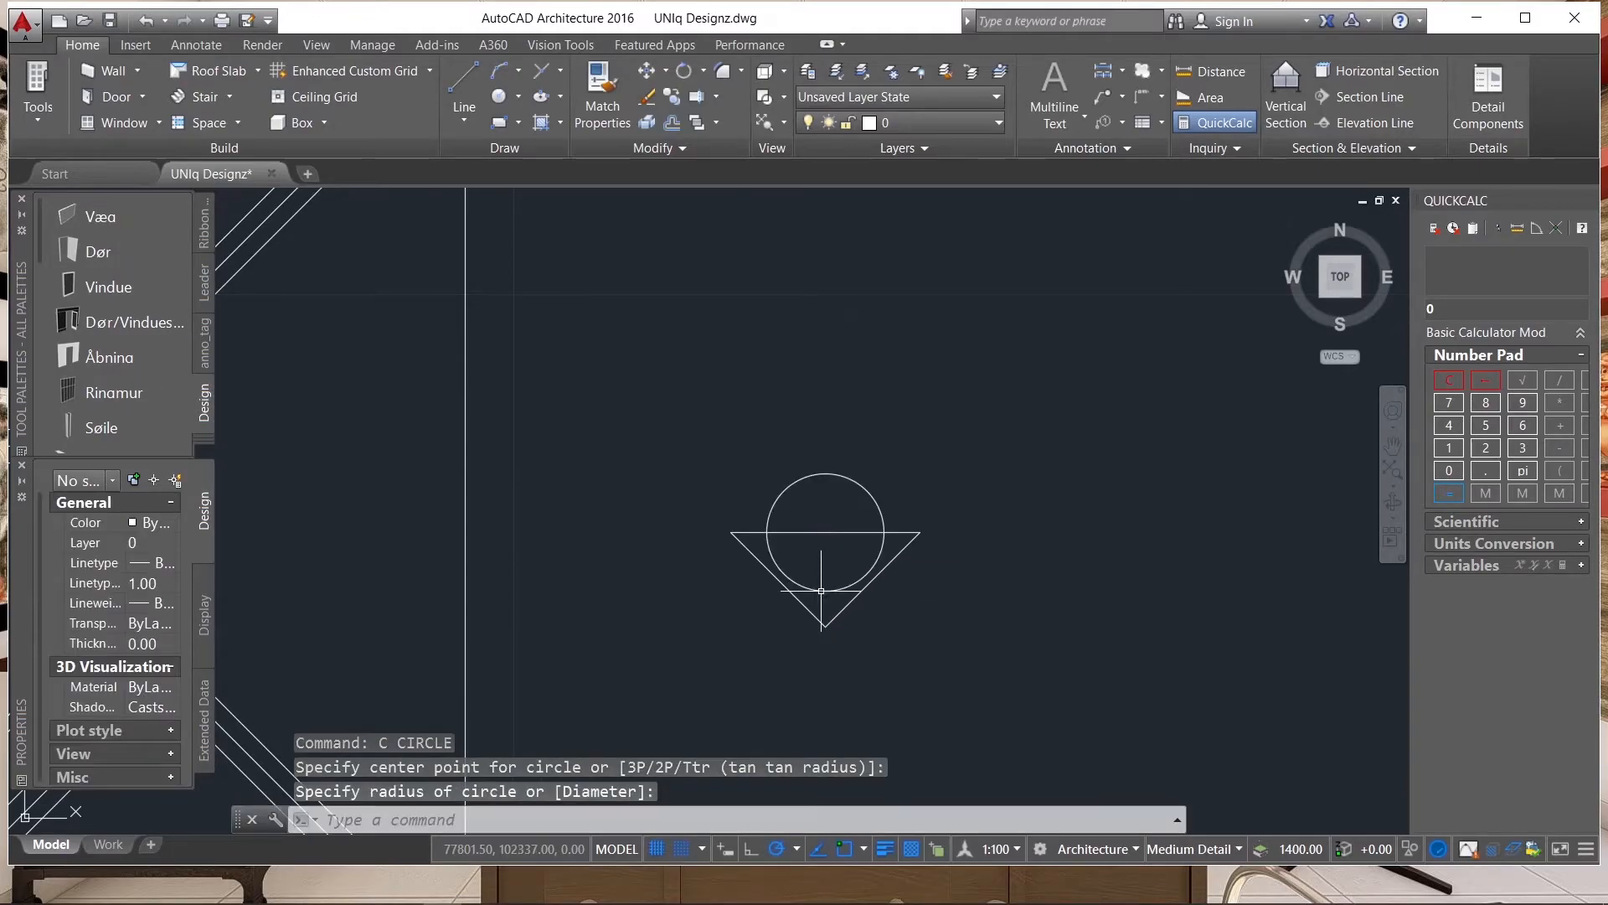
pyautogui.scroll(2, 857, 528)
pyautogui.scroll(-1, 818, 503)
pyautogui.scroll(1, 819, 531)
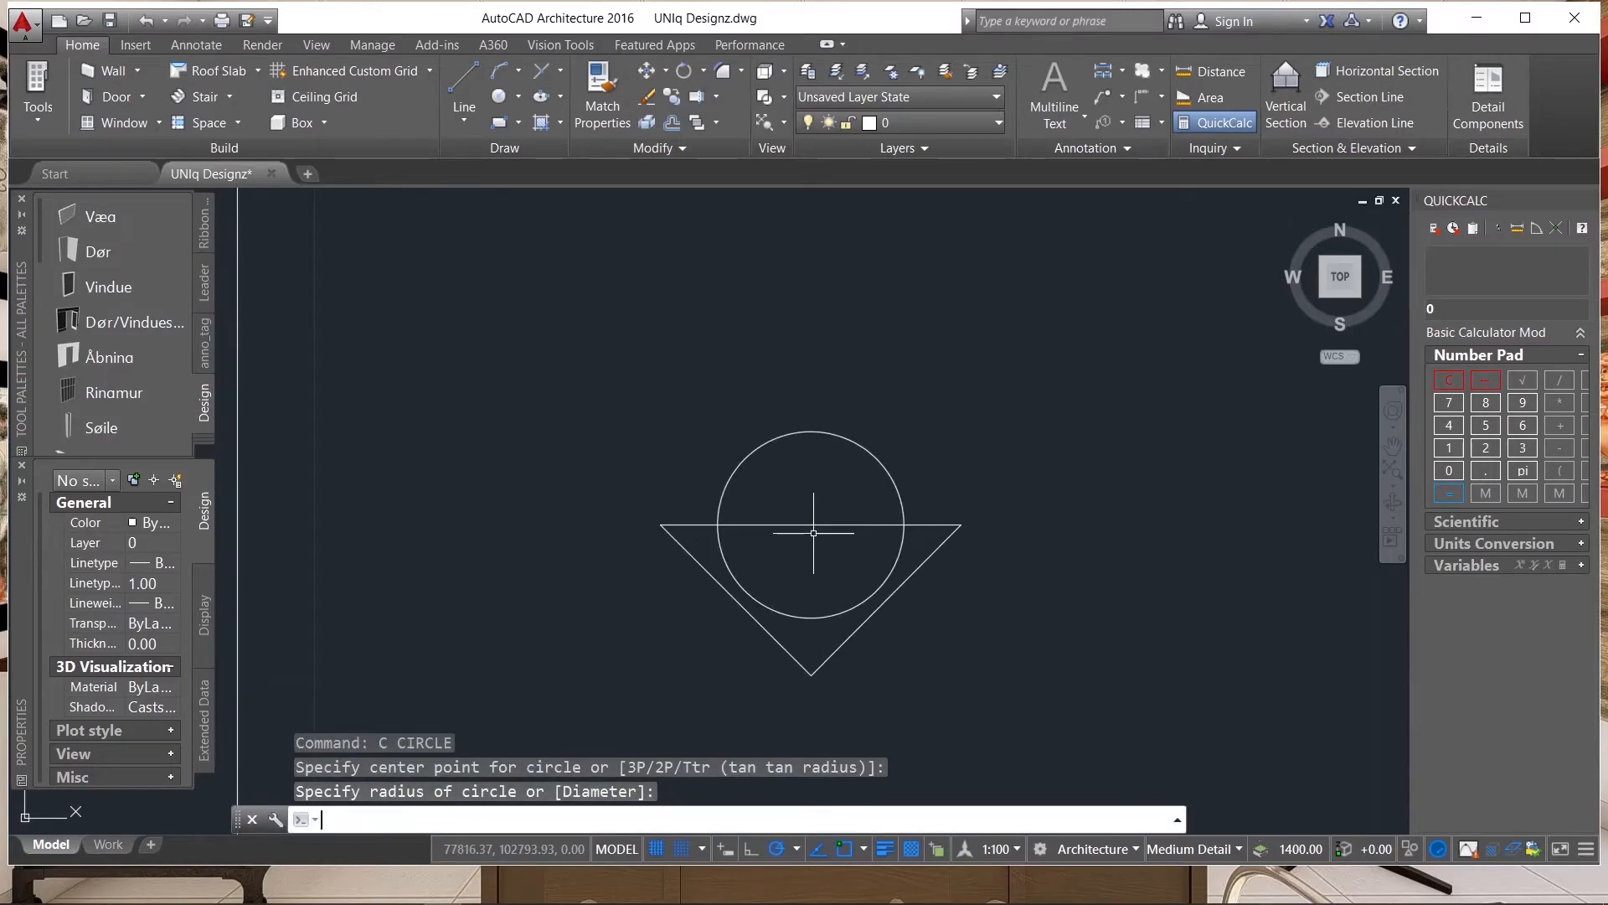
pyautogui.write('tr')
pyautogui.press('Return')
pyautogui.click(846, 538)
pyautogui.click(811, 509)
pyautogui.press('Escape')
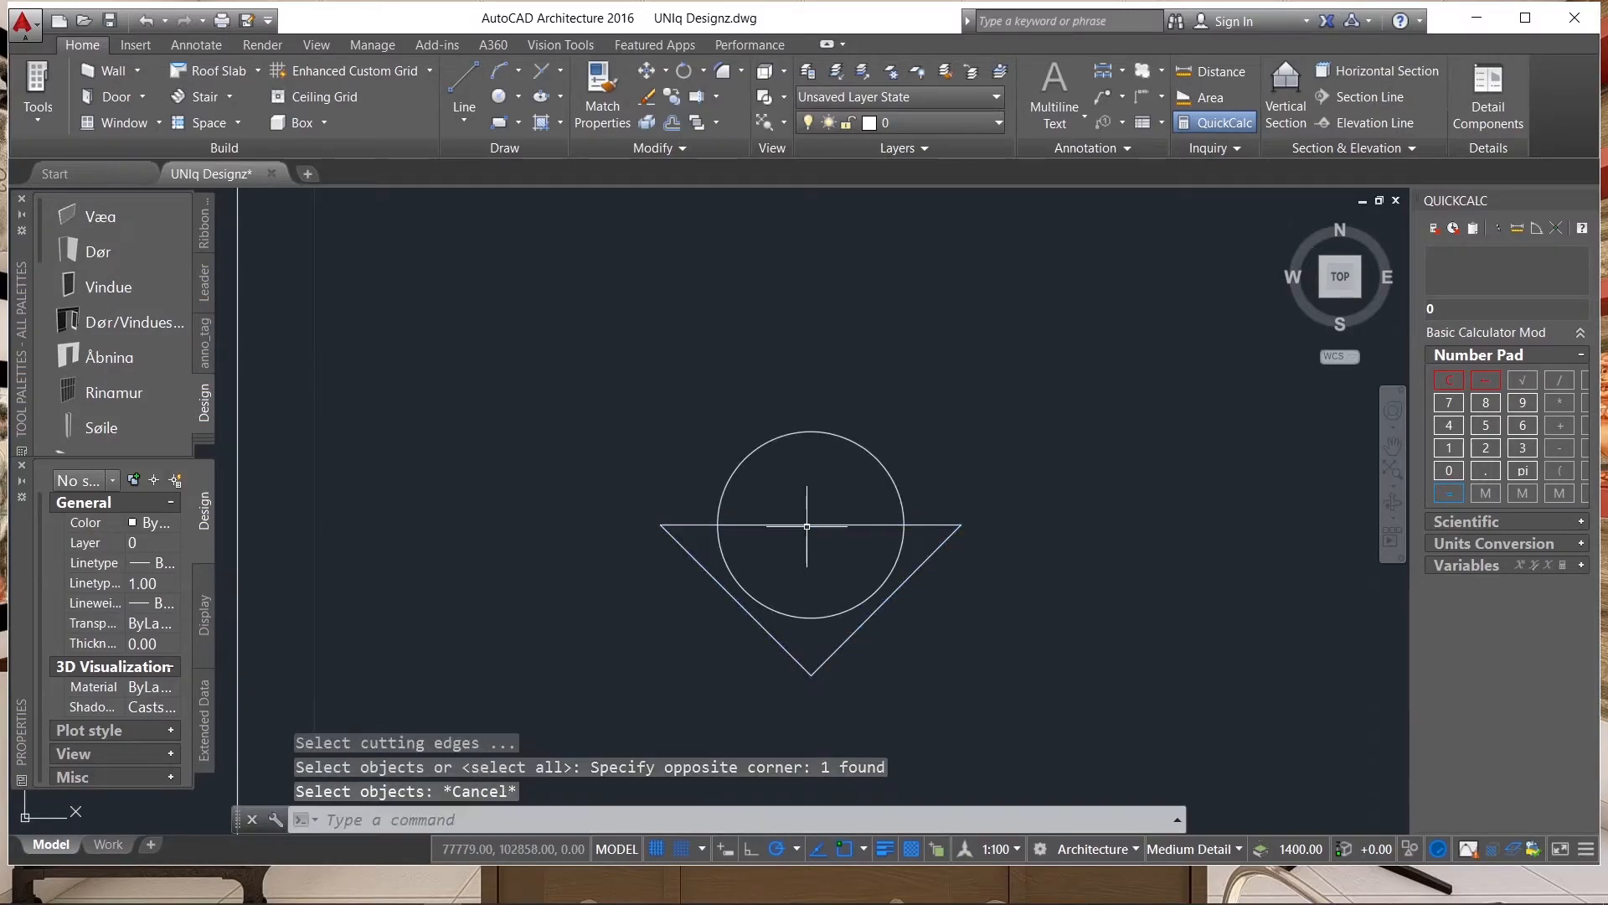
# Trim away the part of the triangle's top edge that runs inside the circle.
pyautogui.write('tr')
pyautogui.press('Return')
pyautogui.press('Return')
pyautogui.click(822, 534)
pyautogui.click(808, 510)
pyautogui.press('Escape')
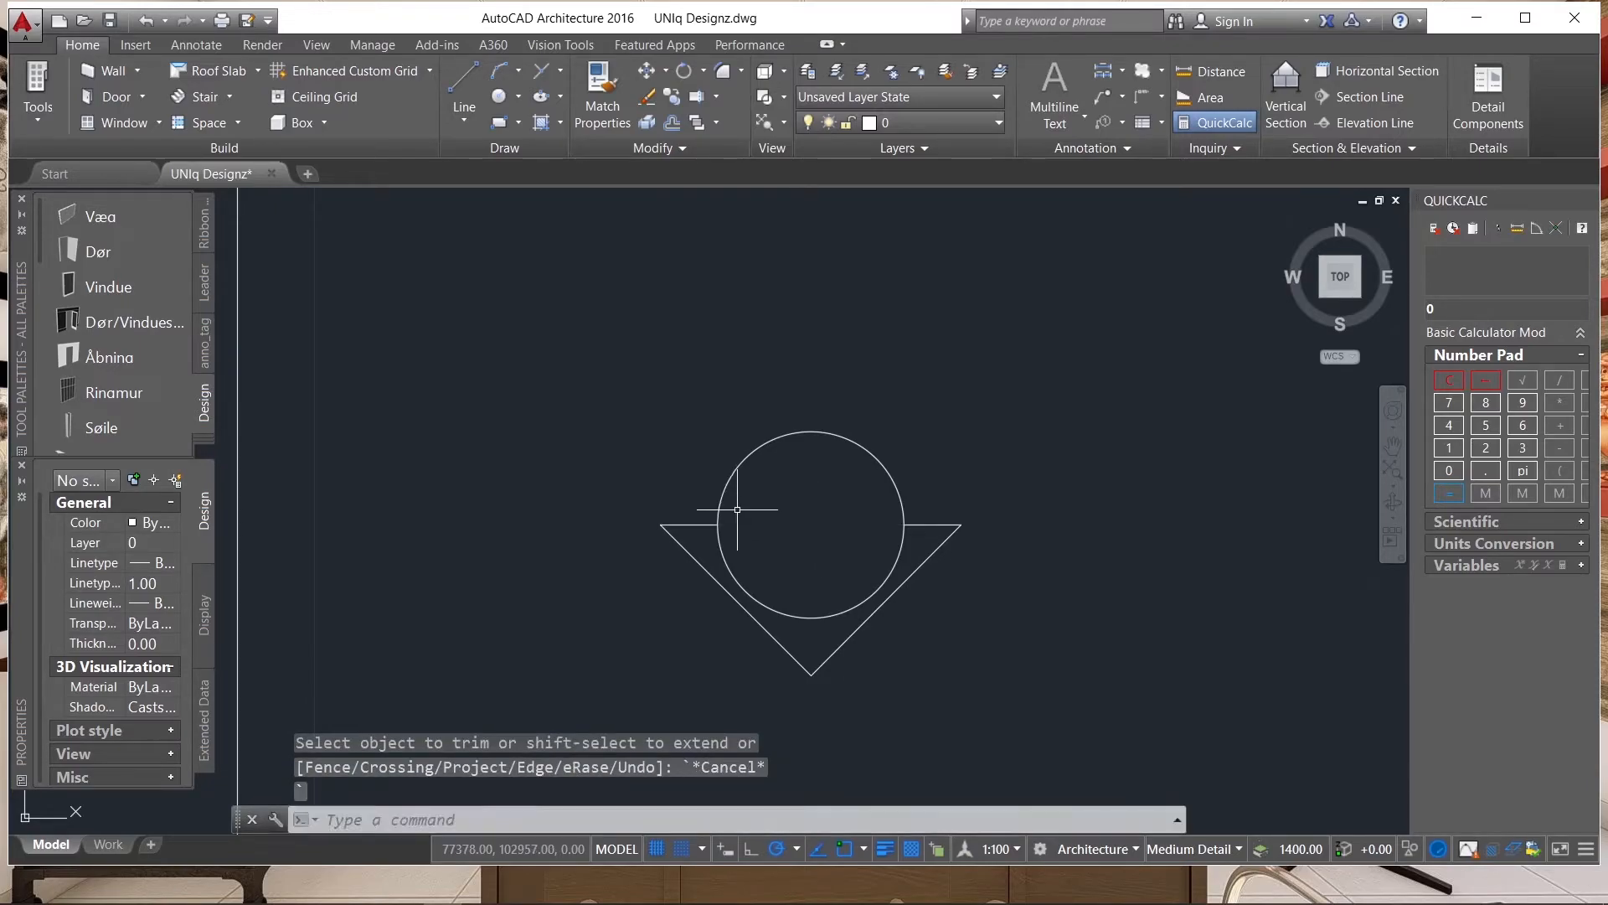
# Fill the area between the circle and the triangle's outline with a SOLID hatch.
pyautogui.write('h')
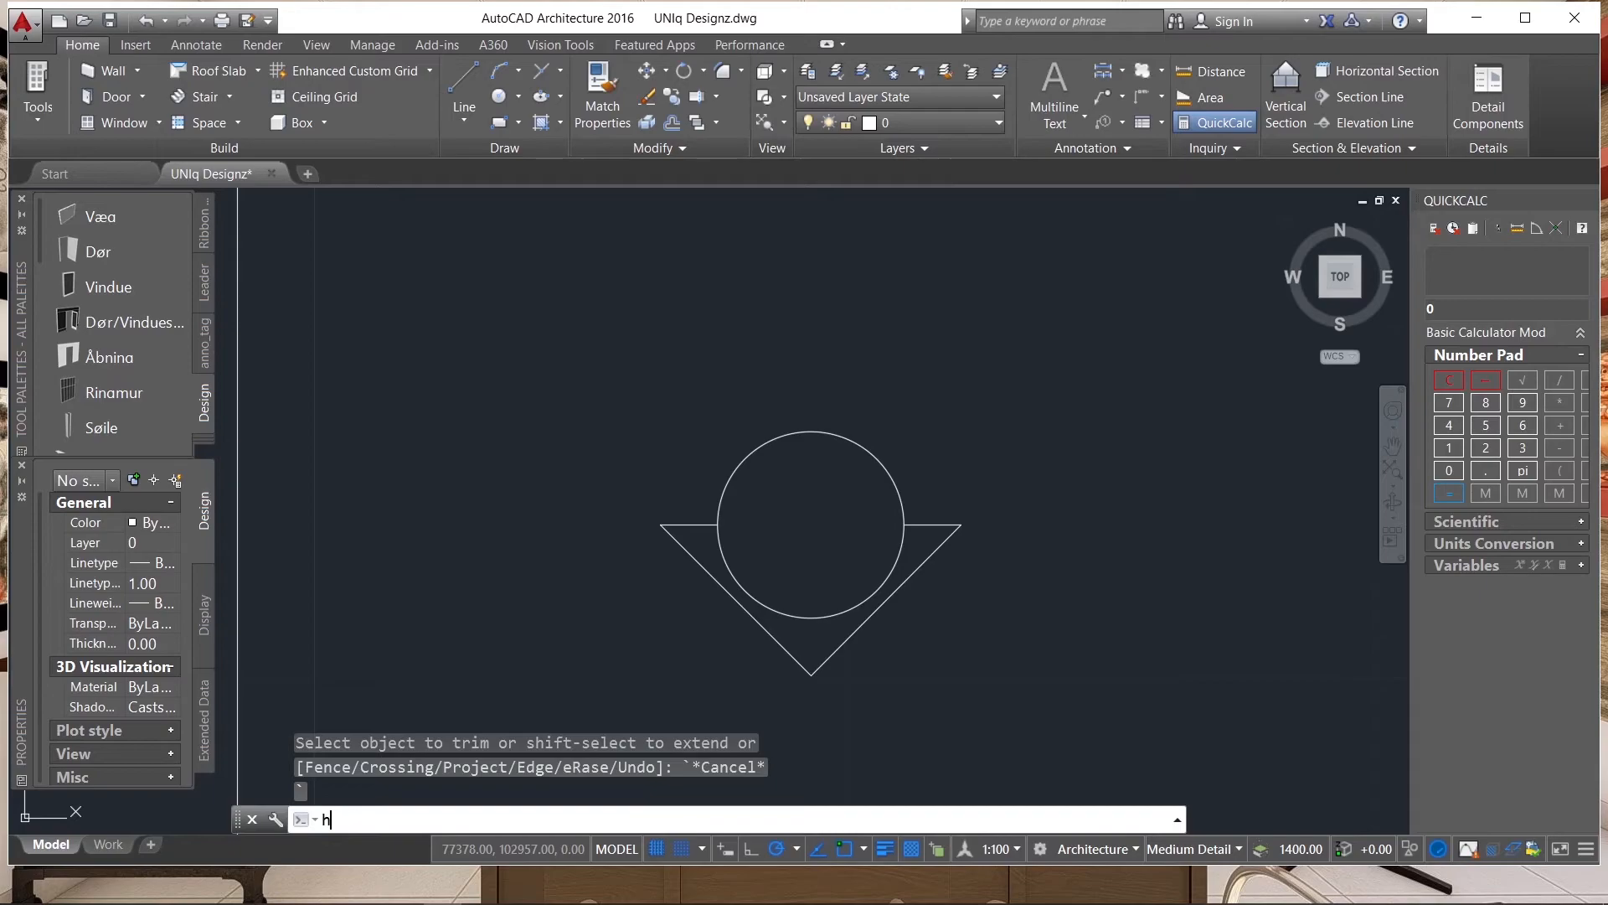
pyautogui.press('Return')
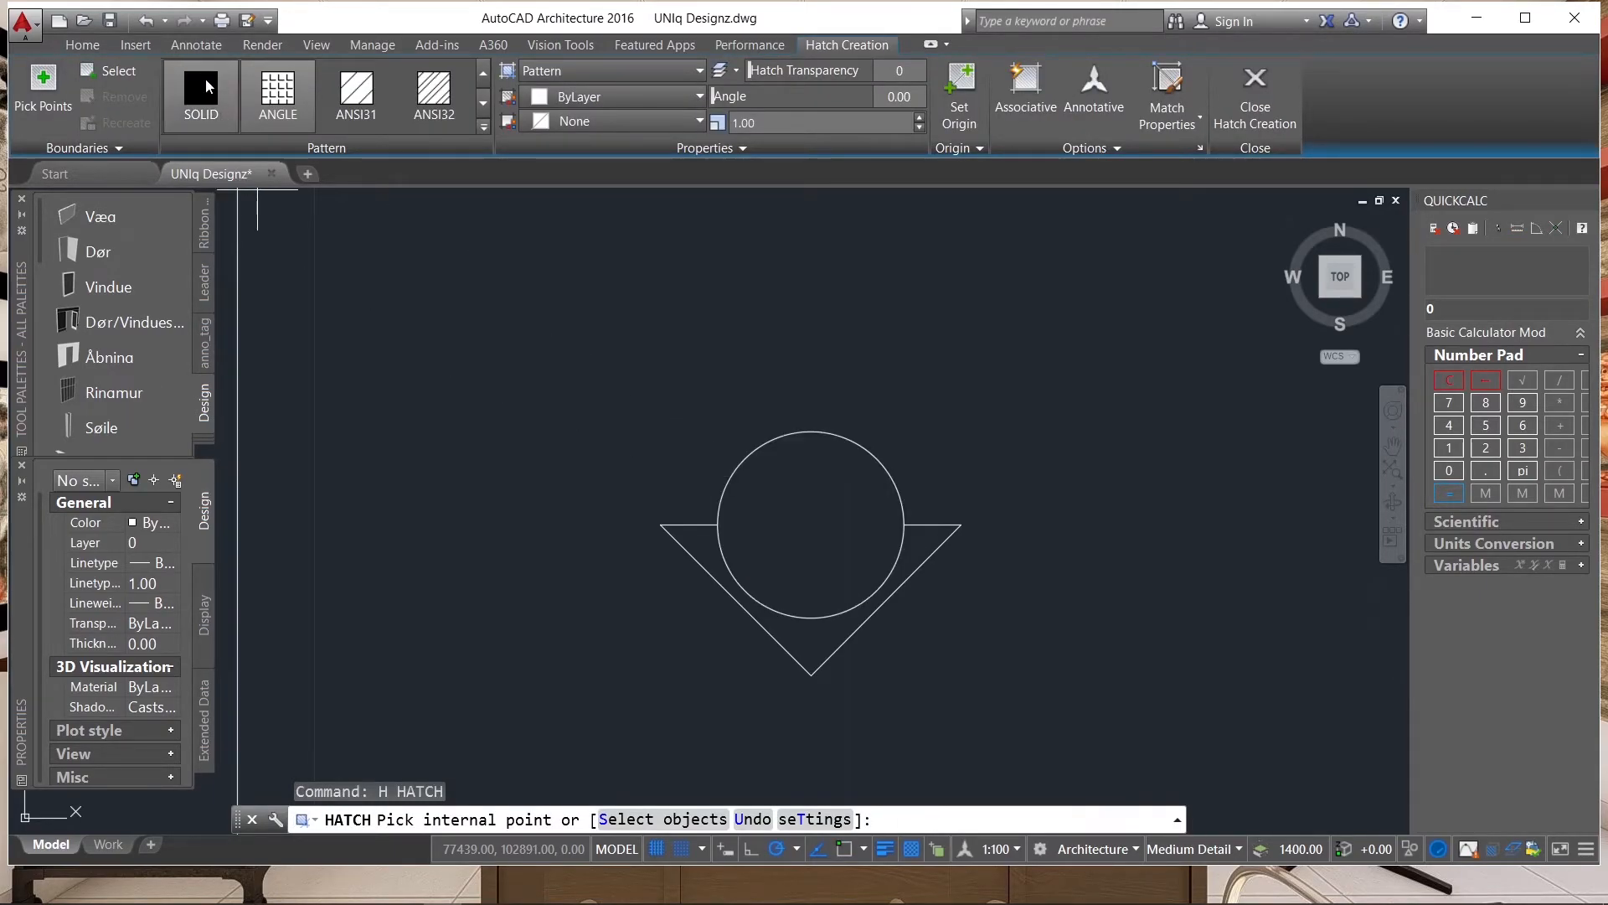
pyautogui.click(204, 78)
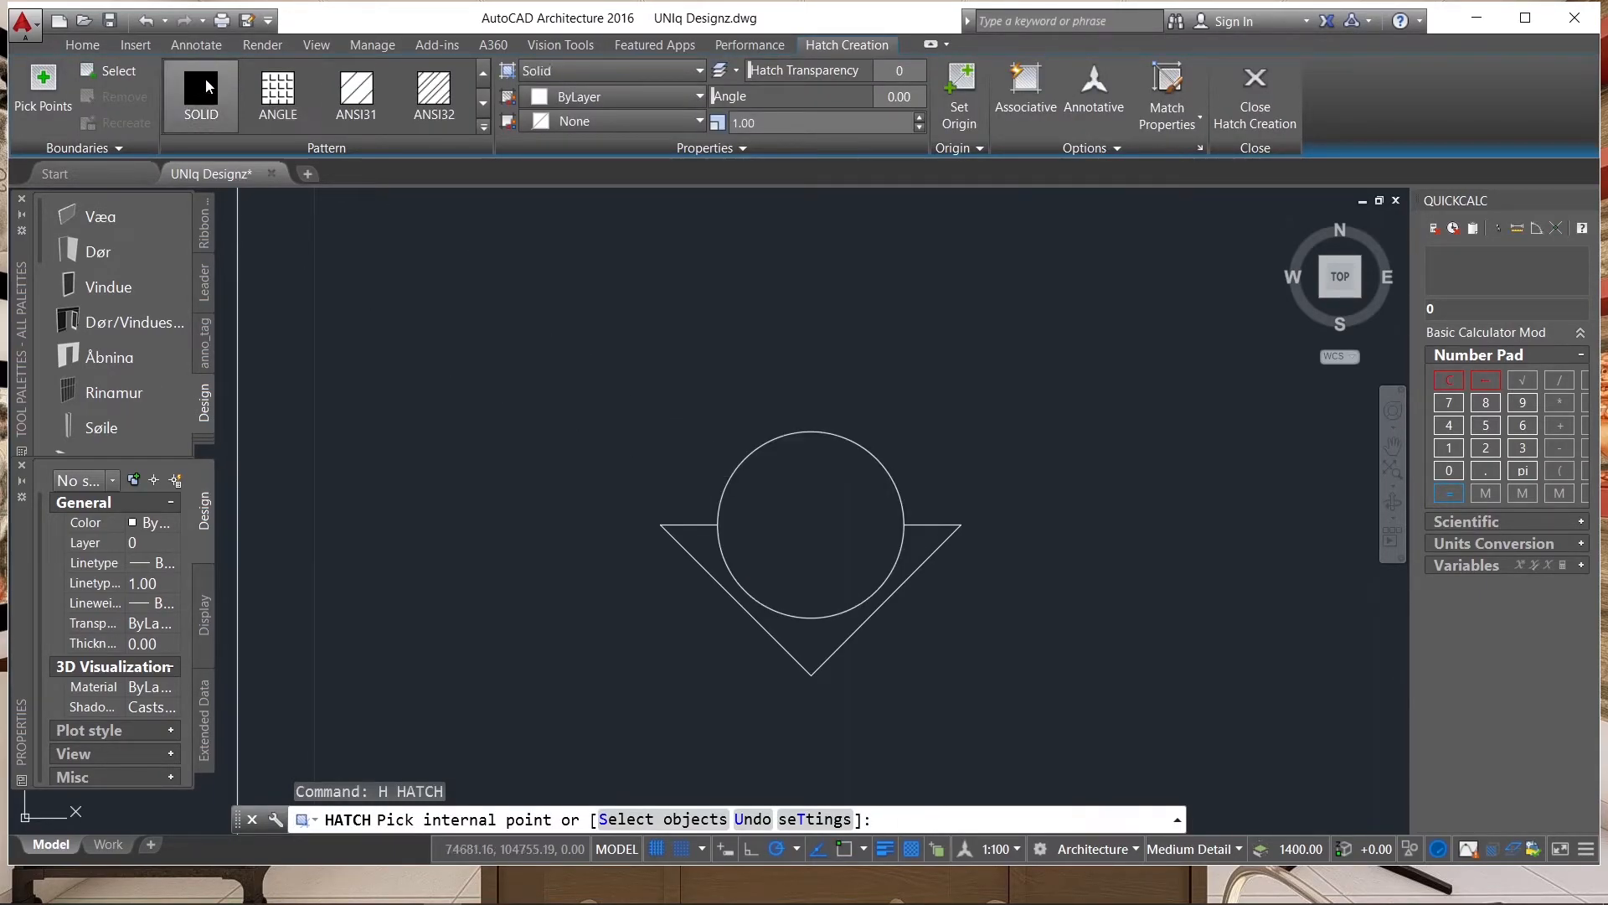
pyautogui.click(817, 645)
pyautogui.scroll(-4, 426, 477)
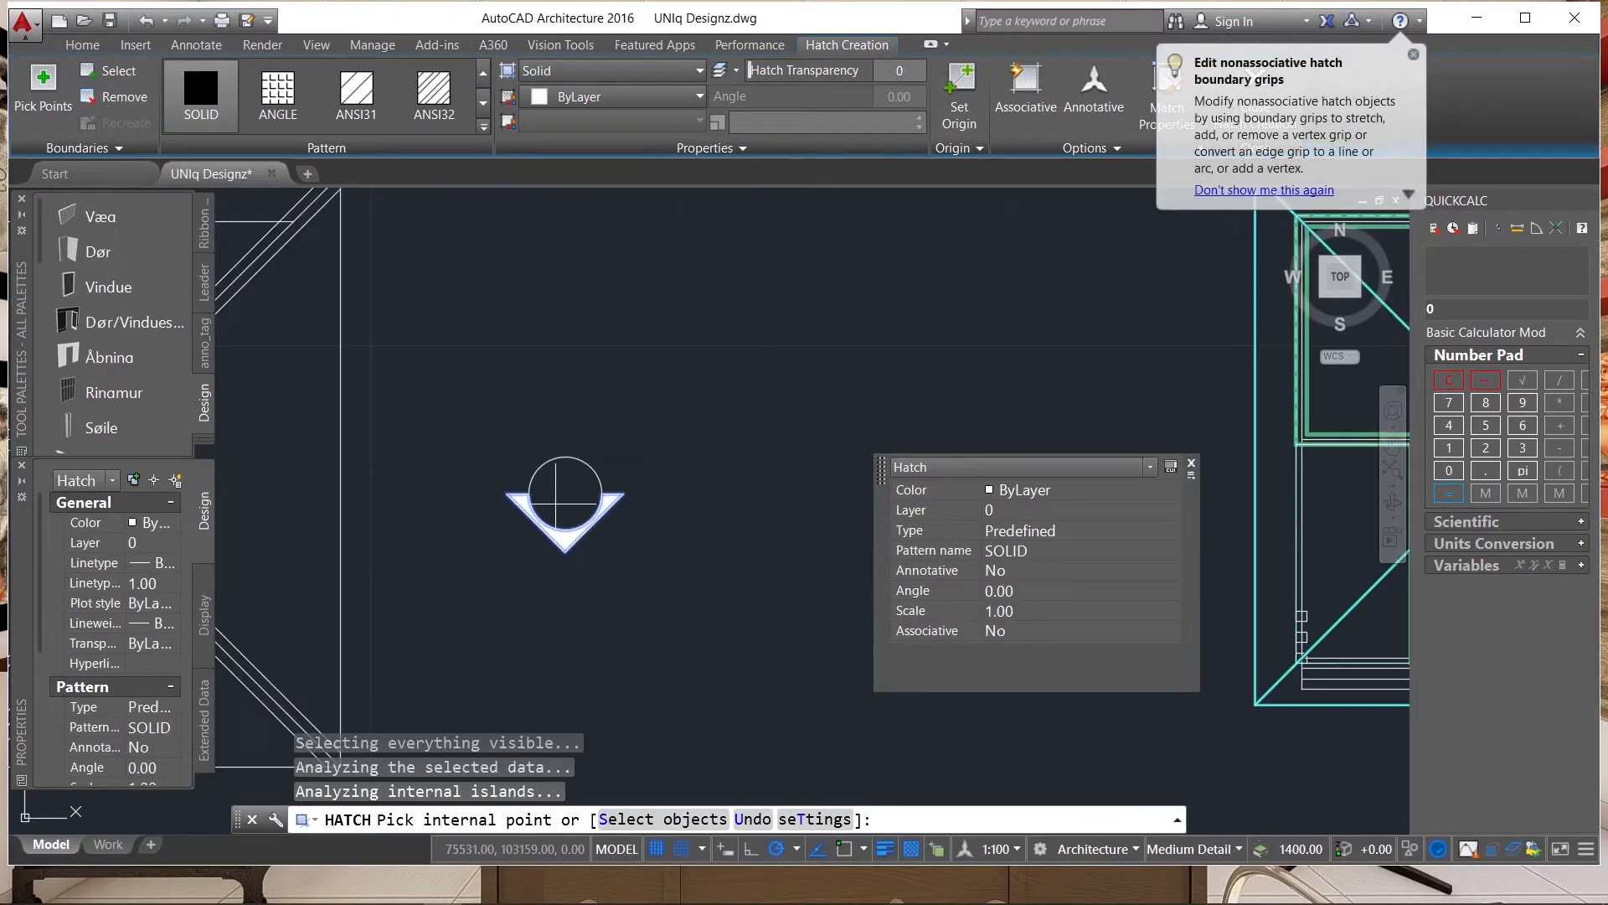
pyautogui.scroll(2, 563, 502)
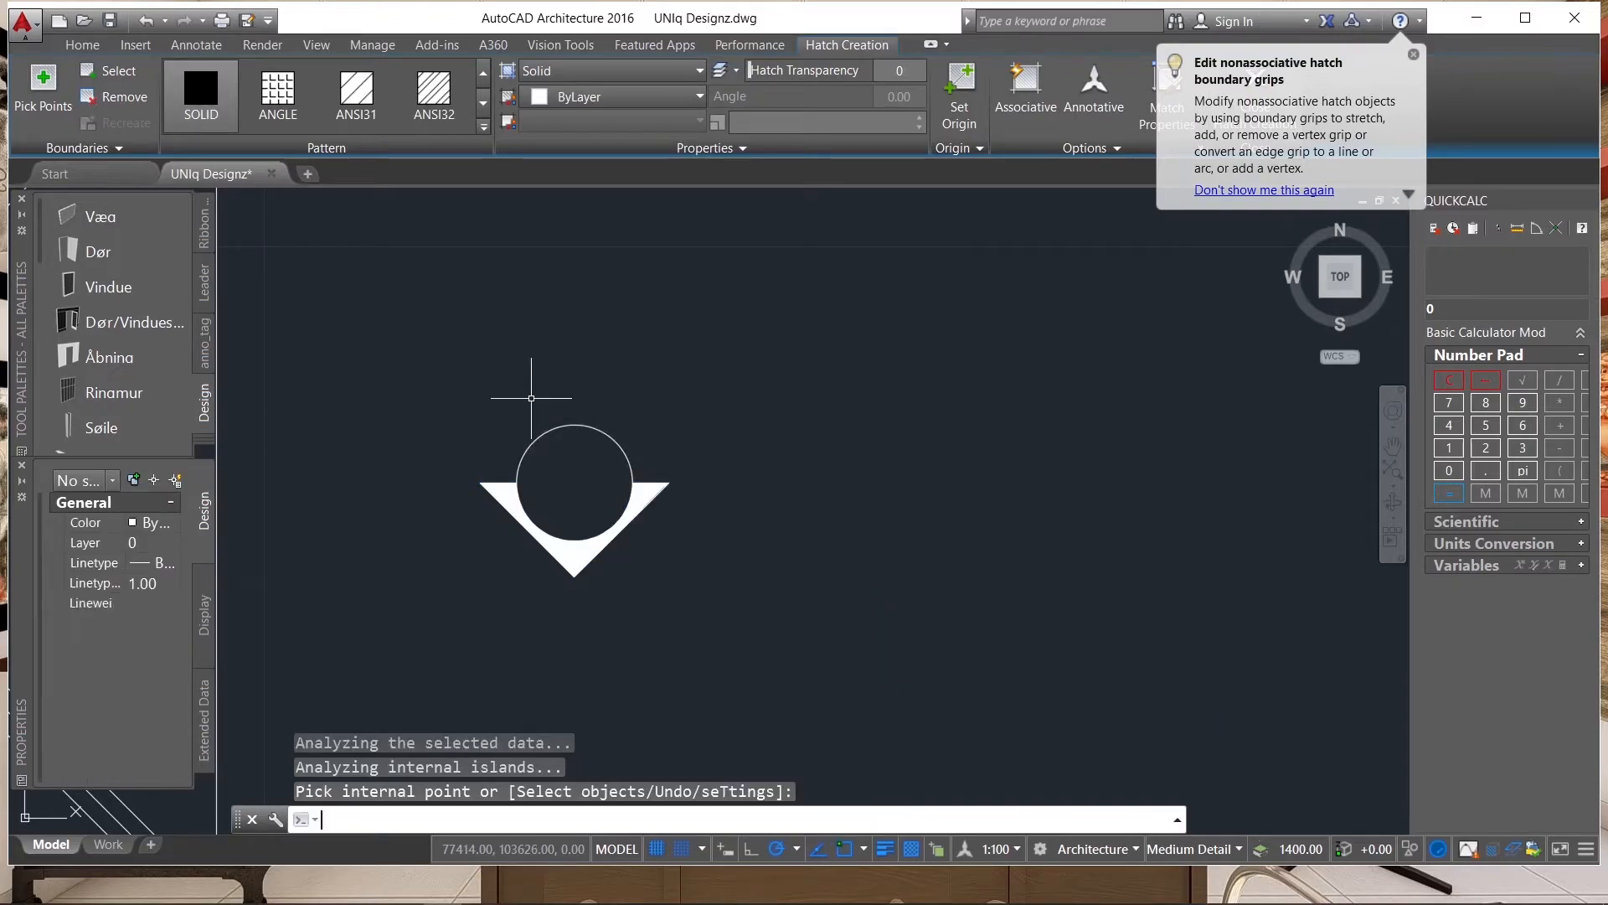
pyautogui.press('Return')
# Dismiss the hatch grip tip and place the multiline text FALL inside the circle.
pyautogui.scroll(-5, 880, 492)
pyautogui.scroll(-1, 1040, 504)
pyautogui.scroll(7, 964, 498)
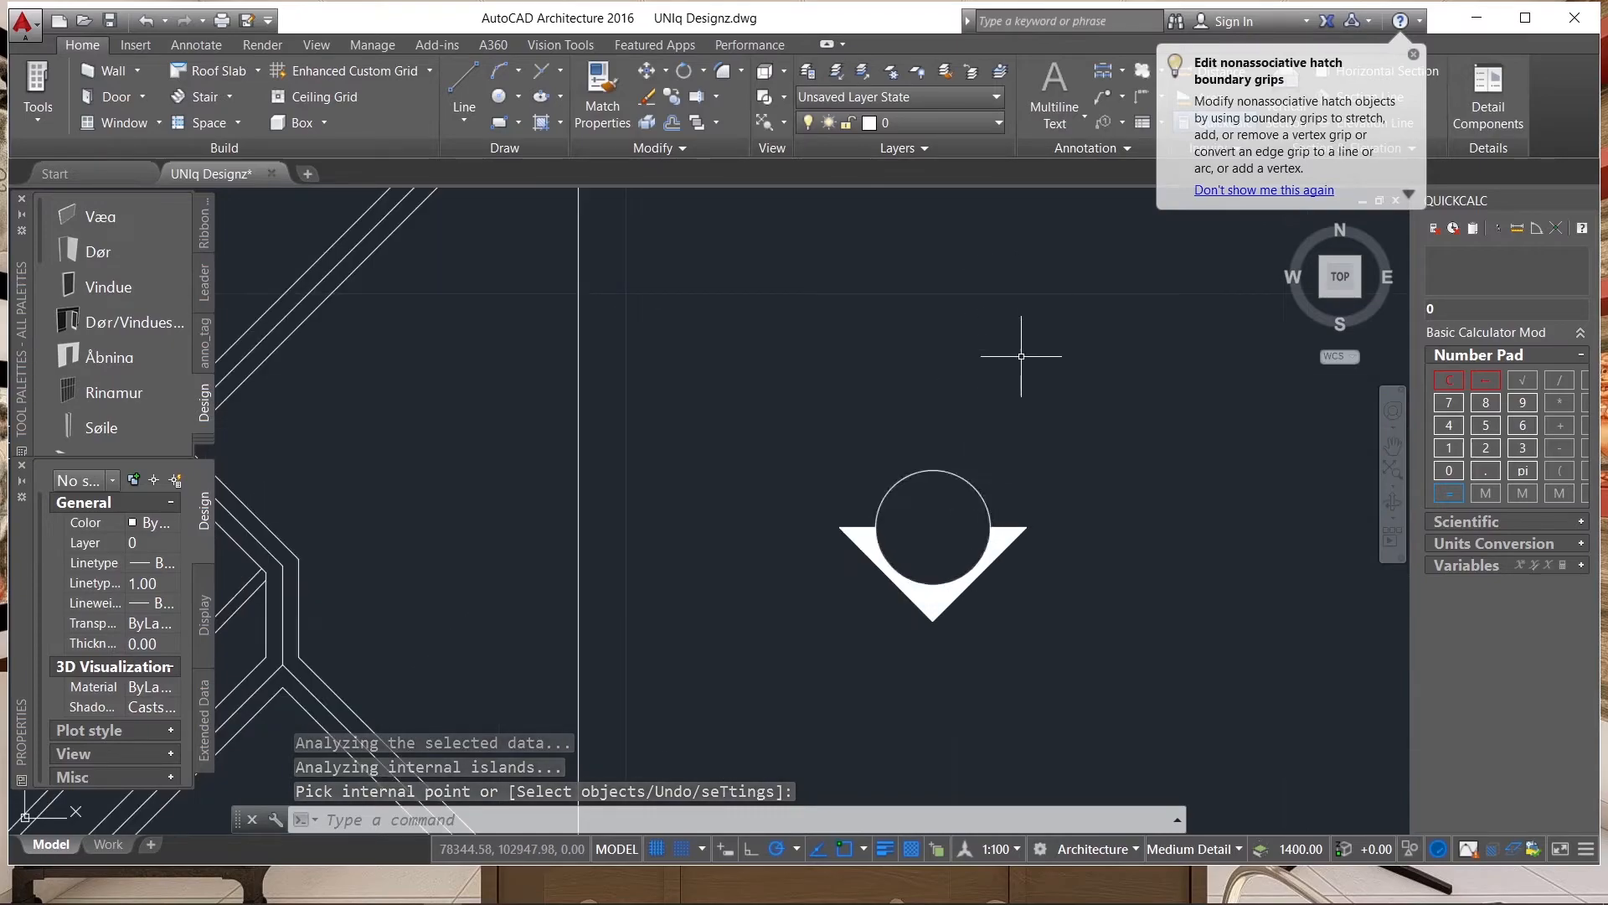
pyautogui.scroll(2, 1018, 510)
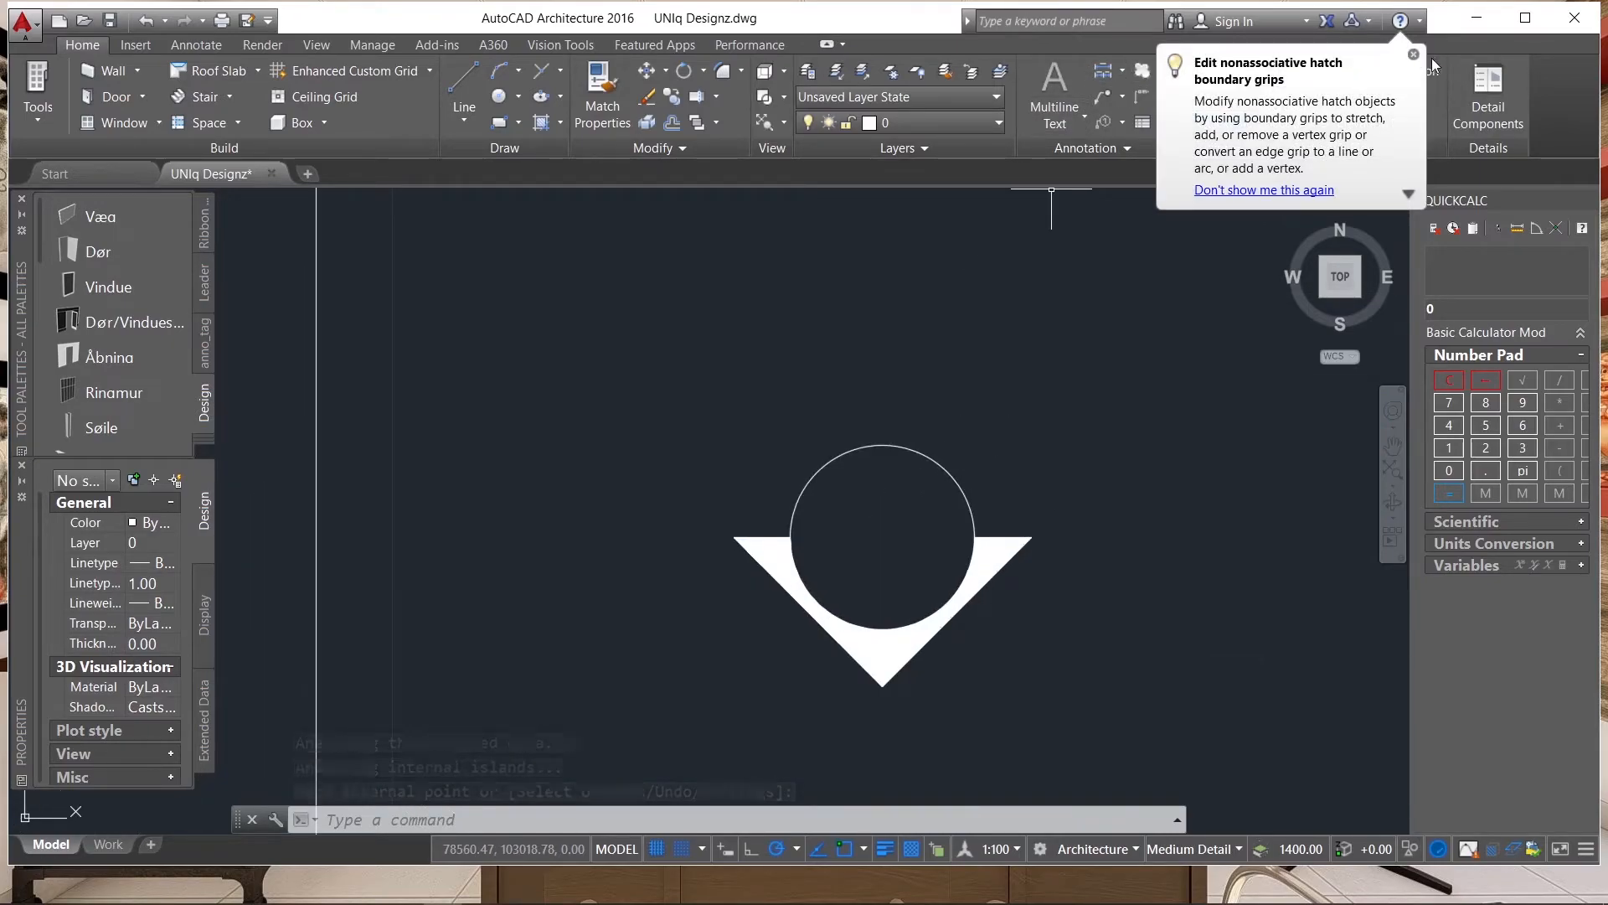
pyautogui.click(1412, 55)
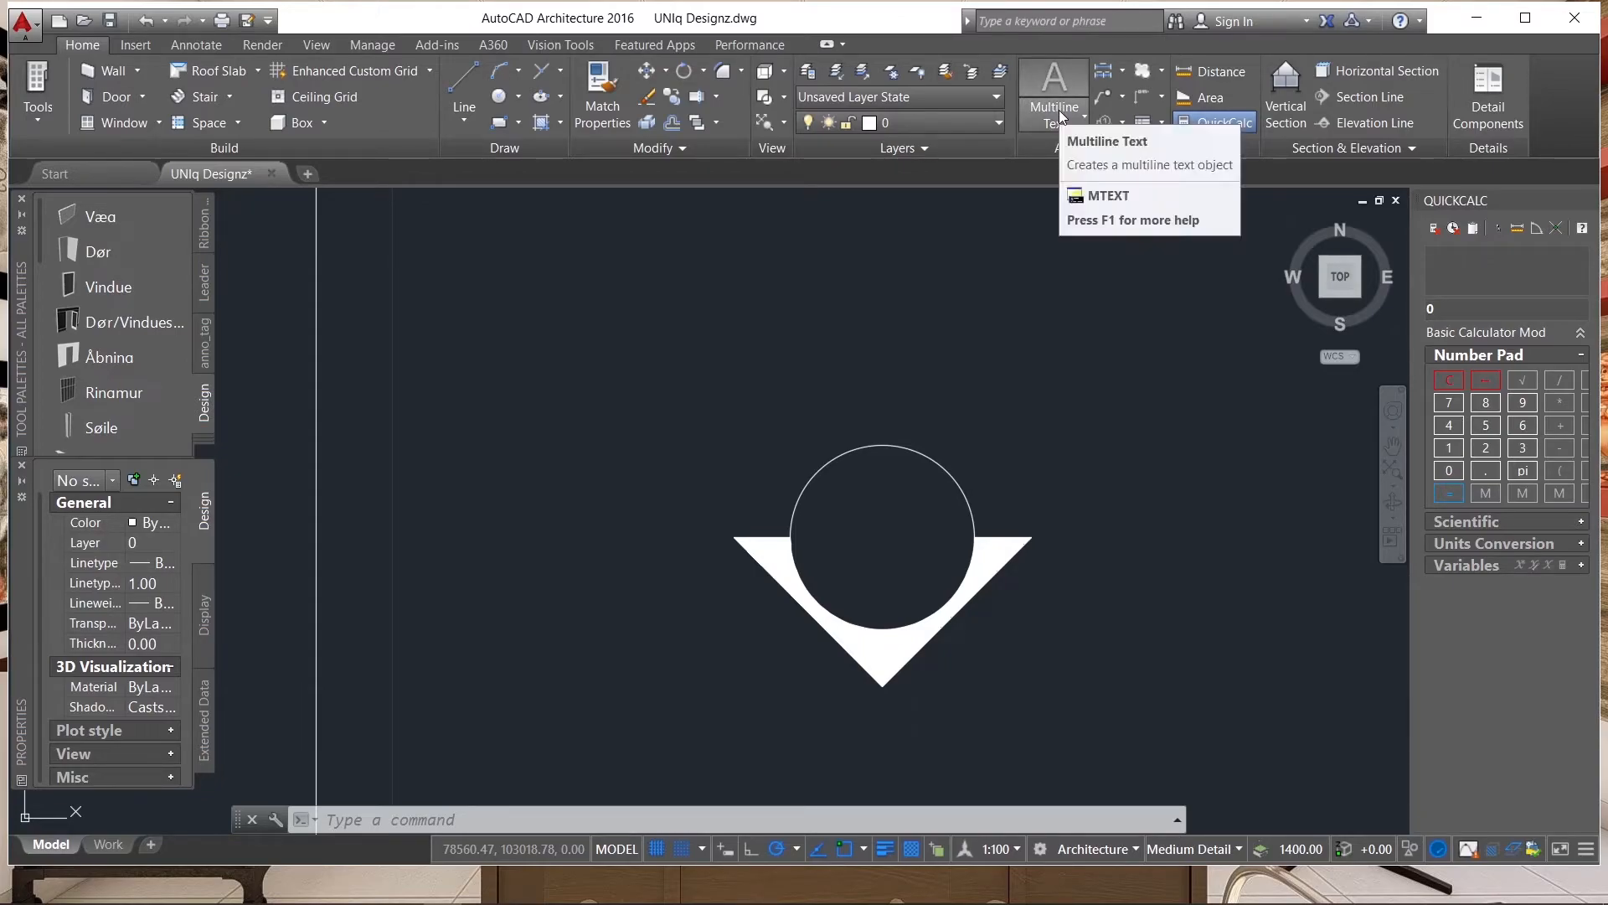
pyautogui.click(1052, 82)
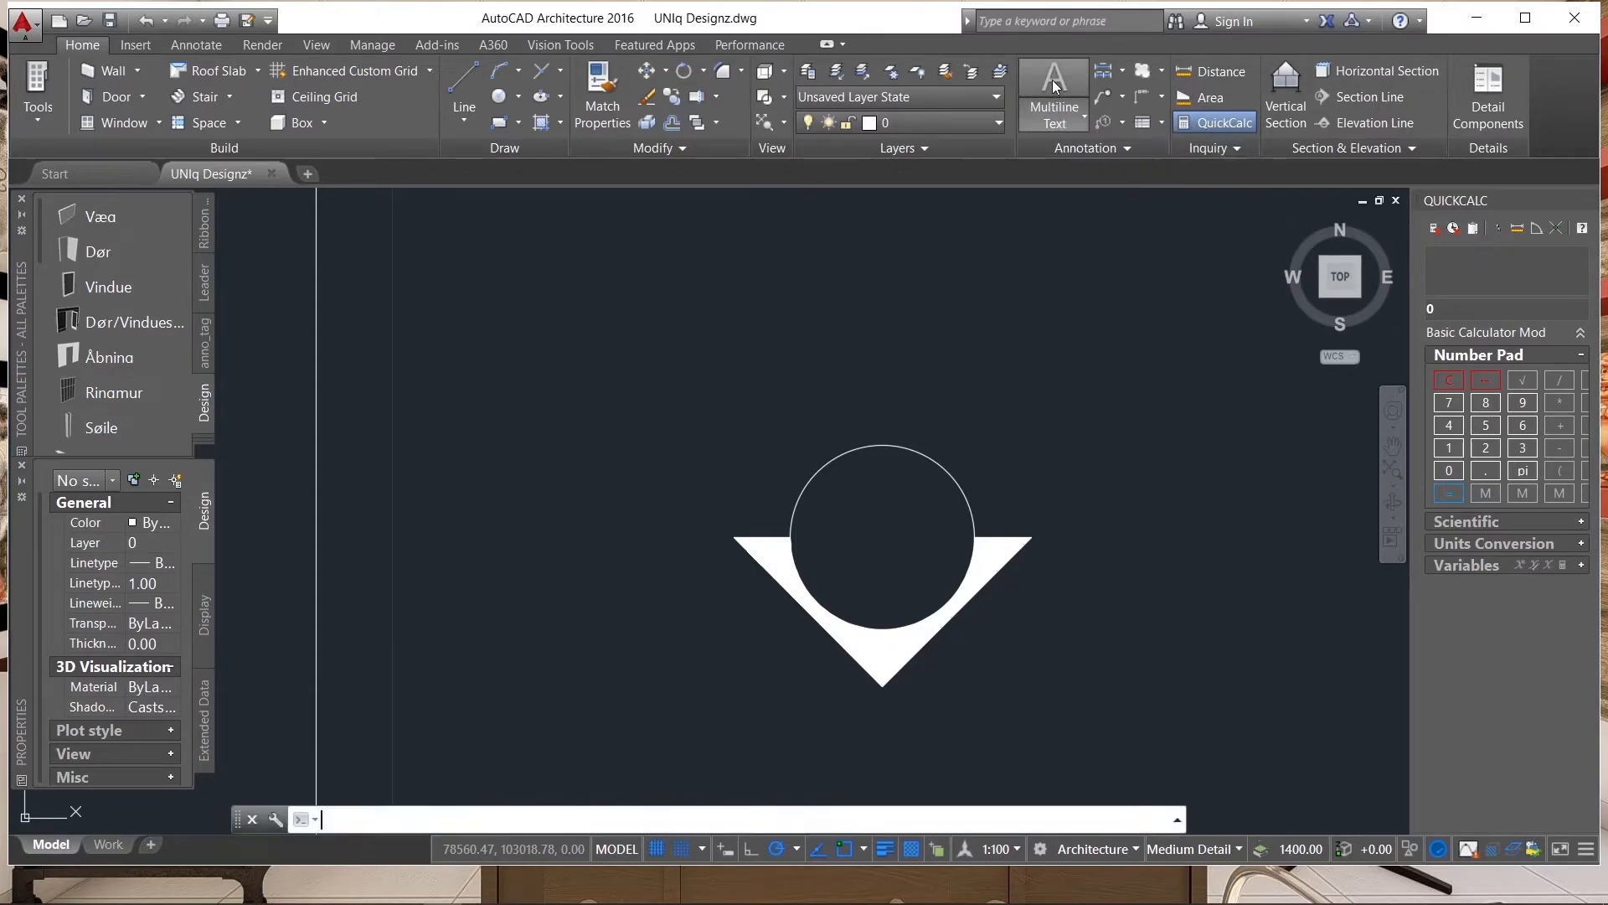
pyautogui.scroll(2, 884, 477)
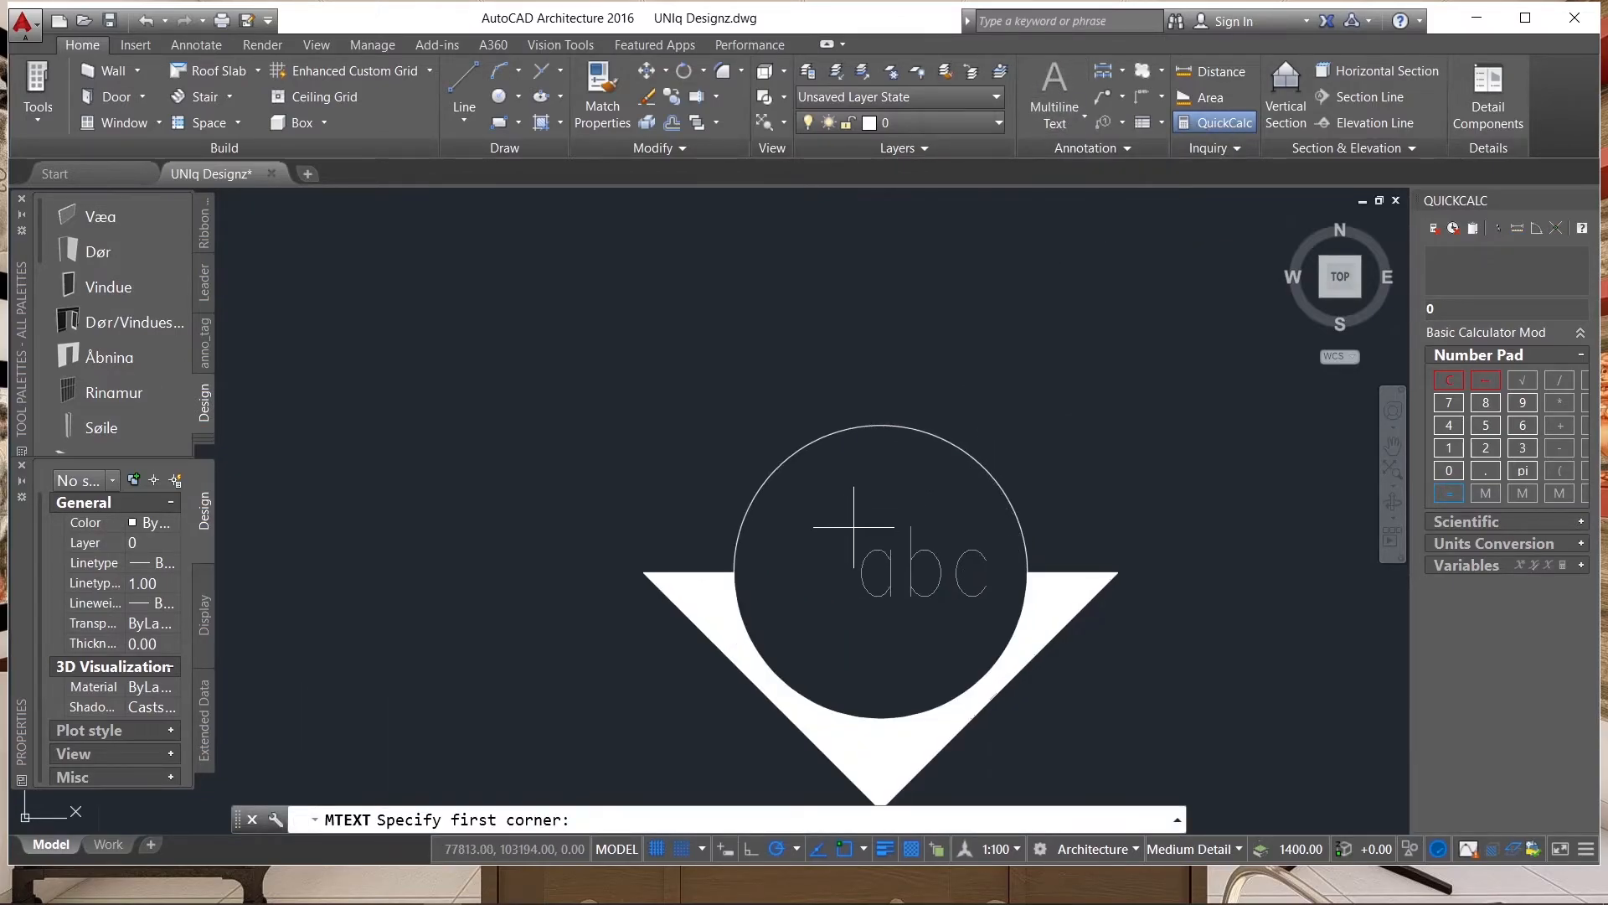
pyautogui.click(775, 514)
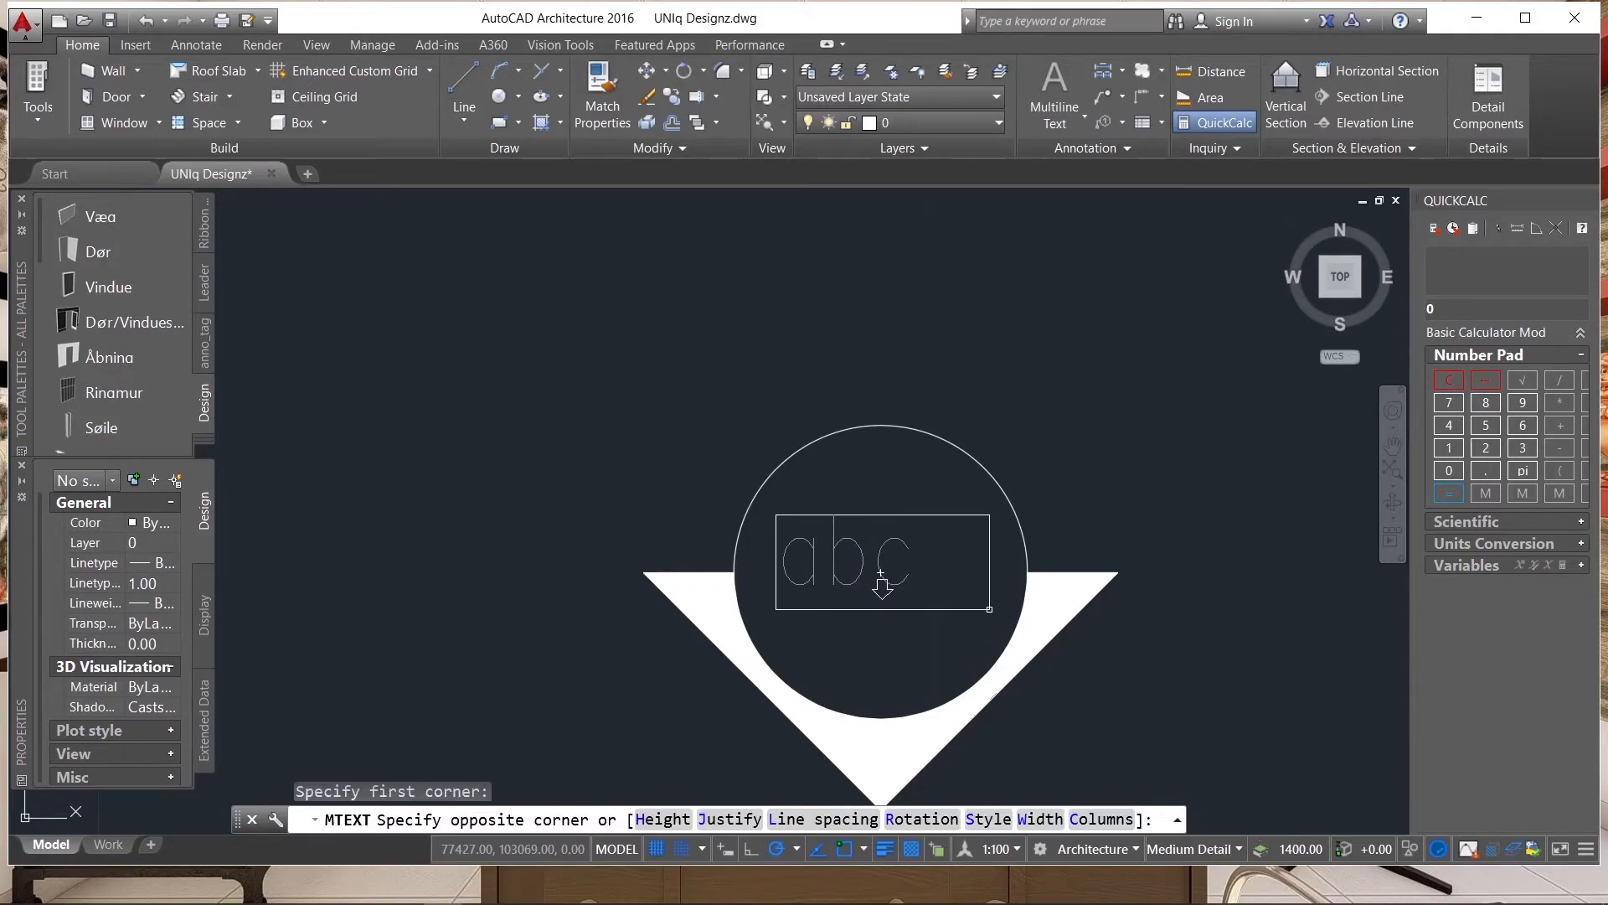
pyautogui.click(993, 626)
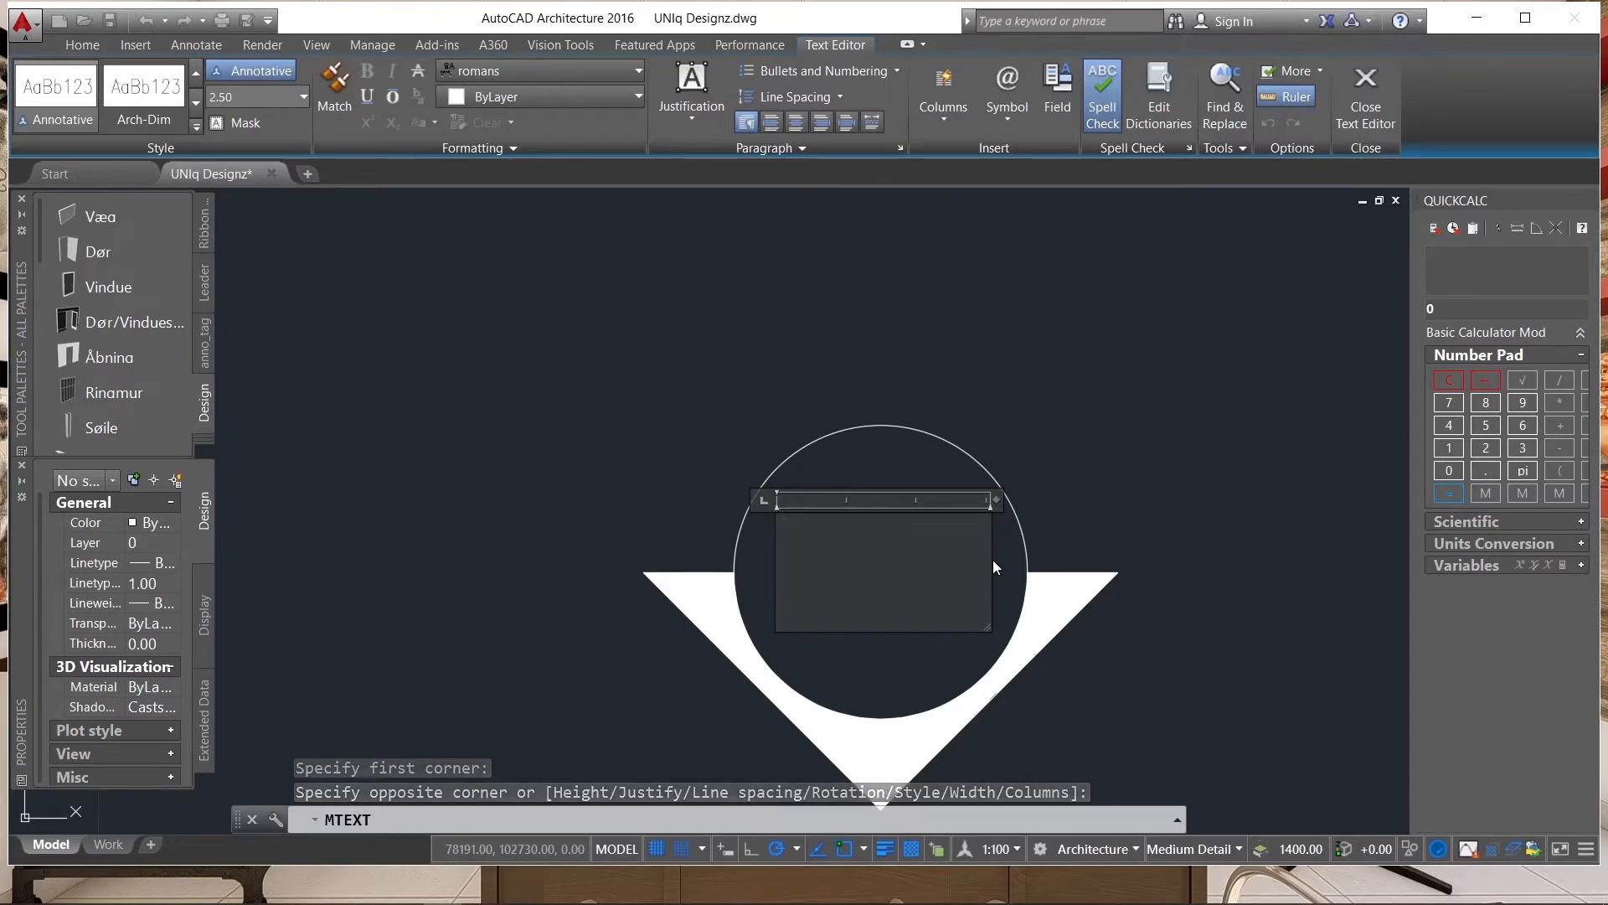
pyautogui.write('FALL')
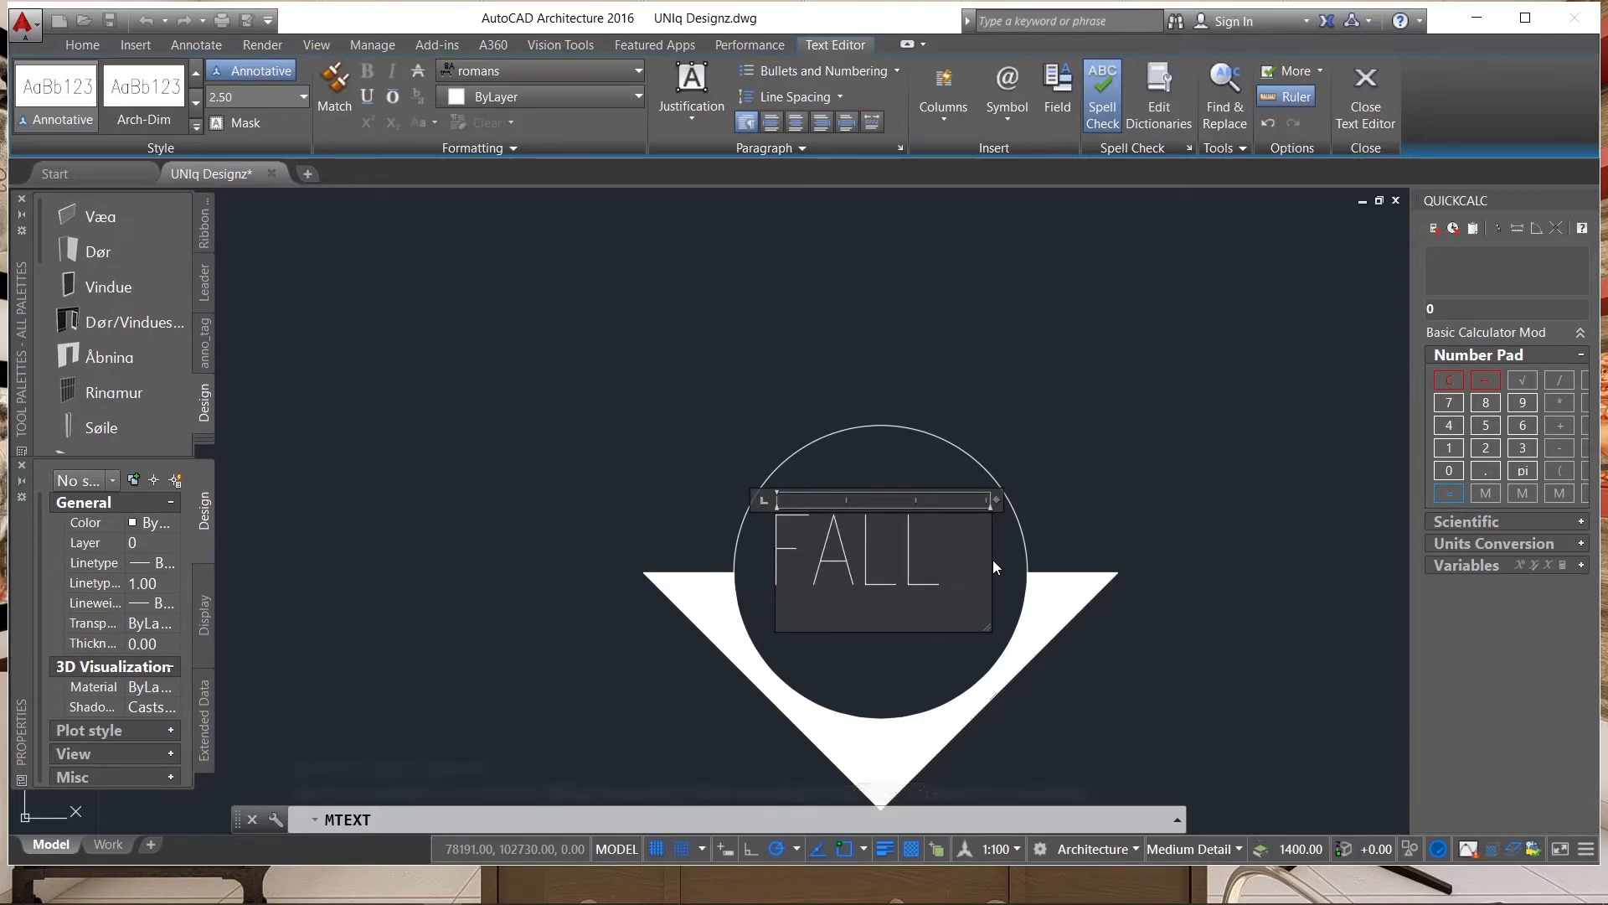
# Set the FALL text to the Romantic font with a height of 2.8 and finish the text editing.
pyautogui.hotkey('ctrl', 'a')
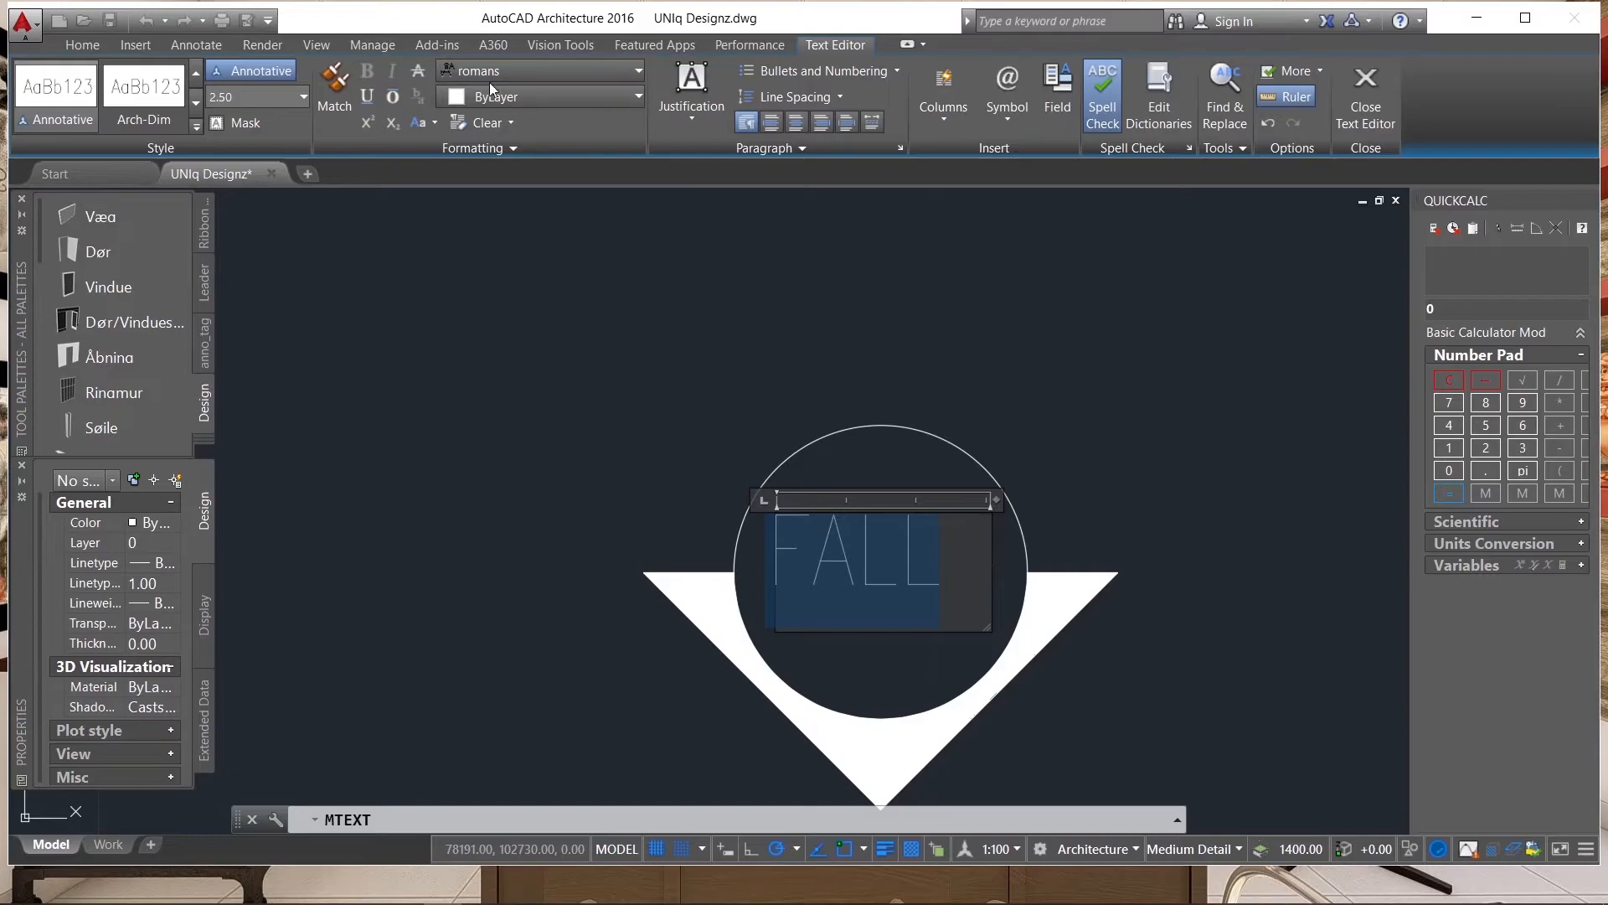
pyautogui.click(555, 70)
pyautogui.click(524, 144)
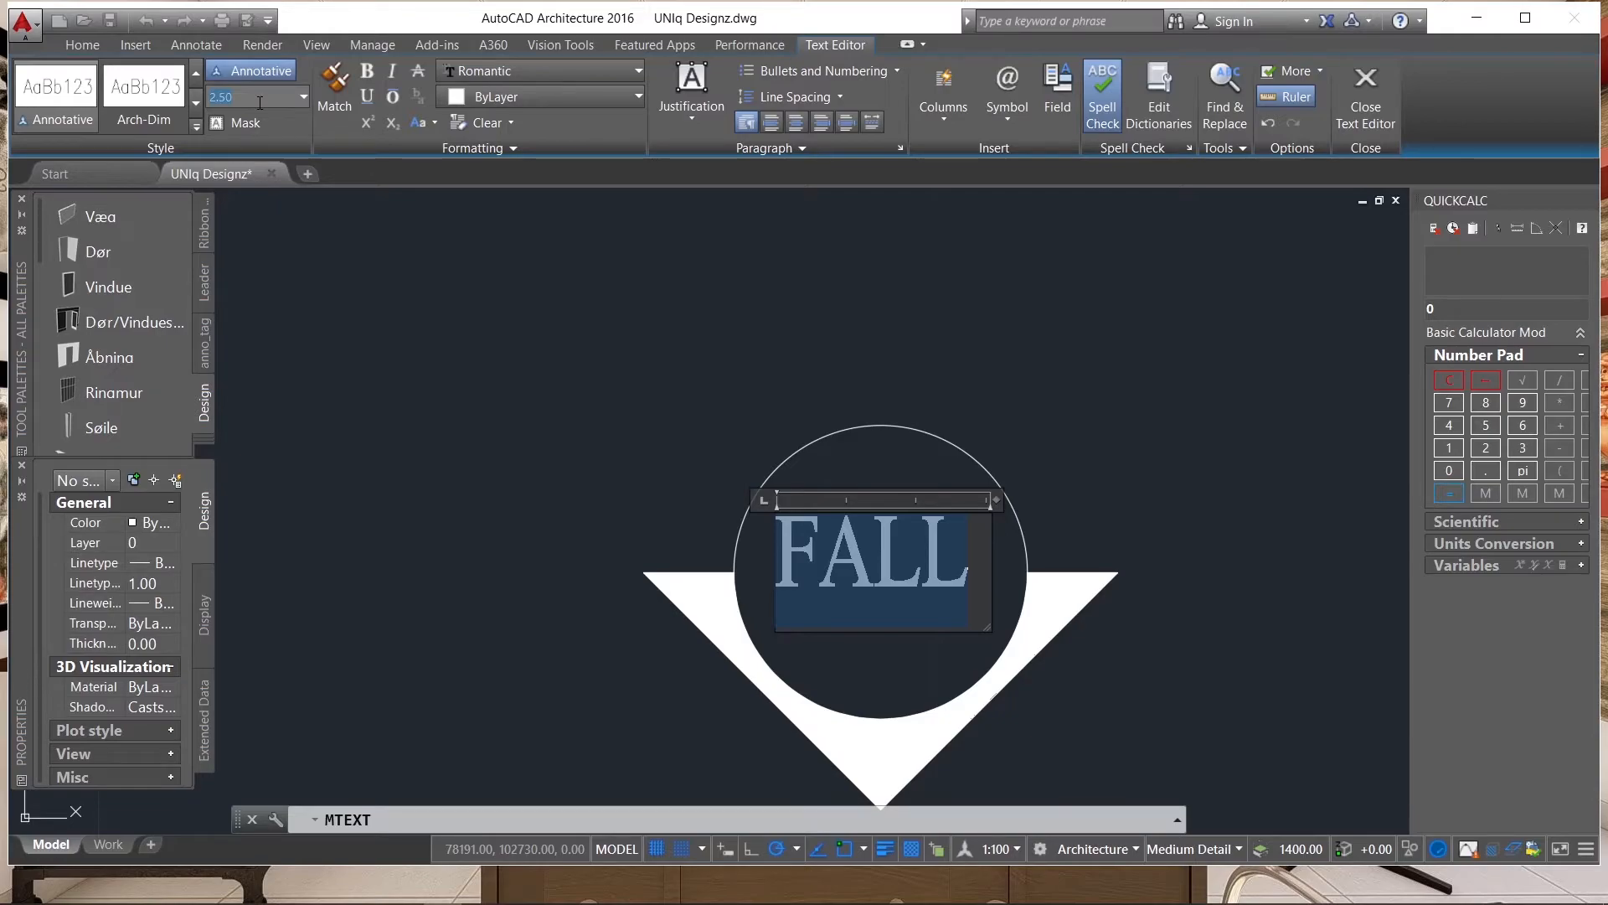
pyautogui.click(260, 102)
pyautogui.write('2.8')
pyautogui.press('Return')
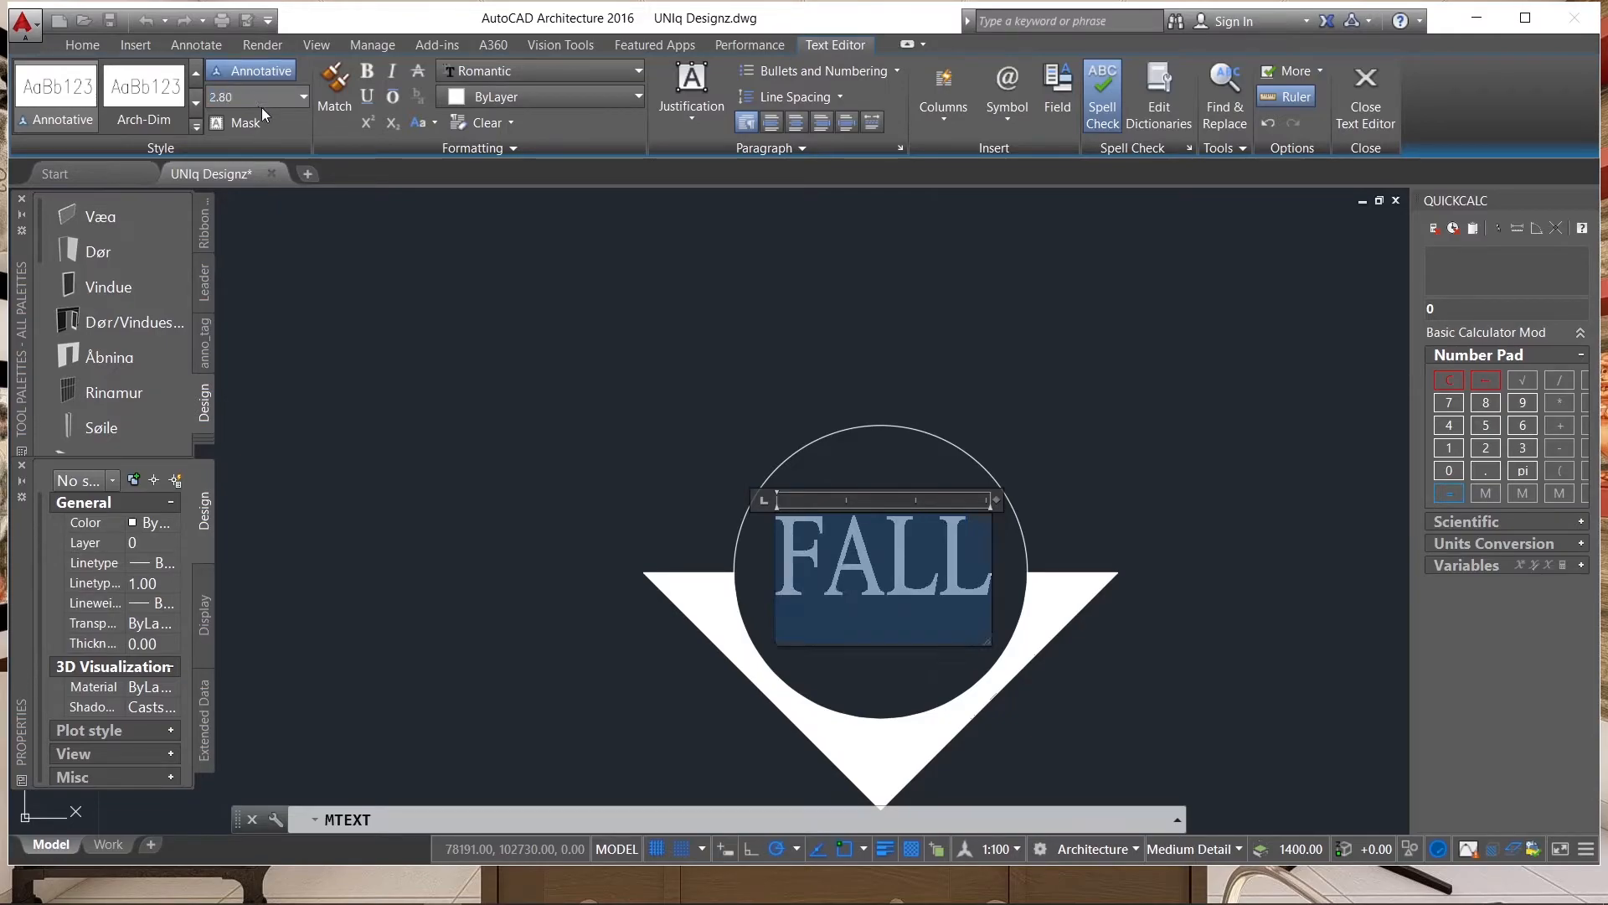
pyautogui.click(665, 332)
# Mirror the whole FALL symbol across a horizontal line above it, keeping the original.
pyautogui.scroll(-6, 921, 320)
pyautogui.scroll(2, 934, 361)
pyautogui.scroll(-4, 1000, 398)
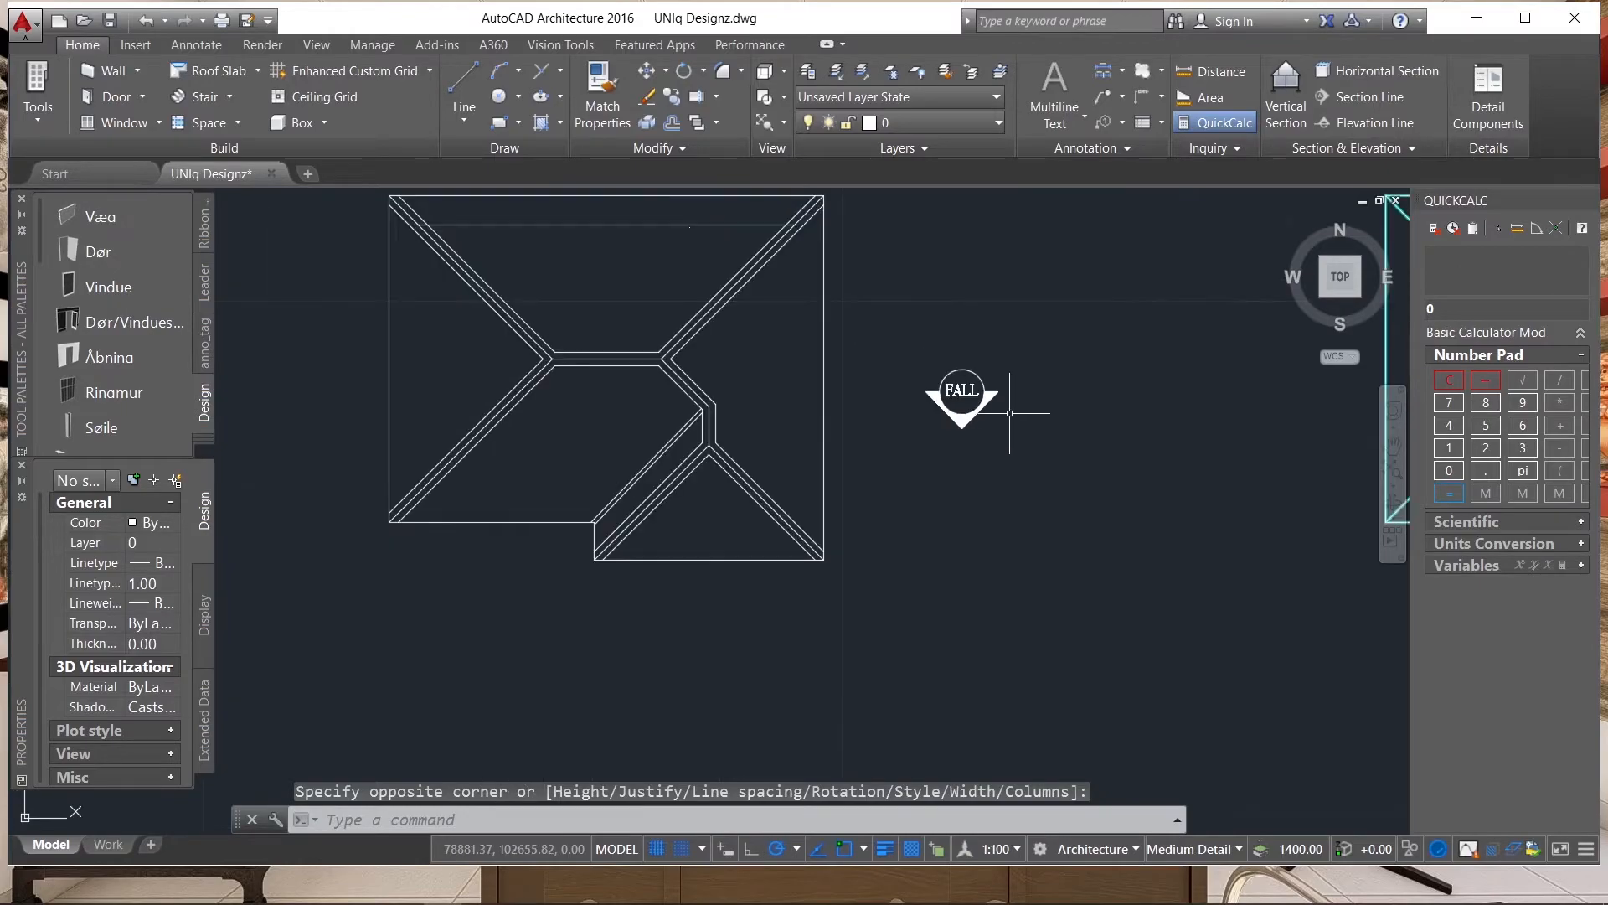
pyautogui.scroll(-2, 1004, 407)
pyautogui.scroll(5, 993, 399)
pyautogui.click(1068, 369)
pyautogui.click(767, 720)
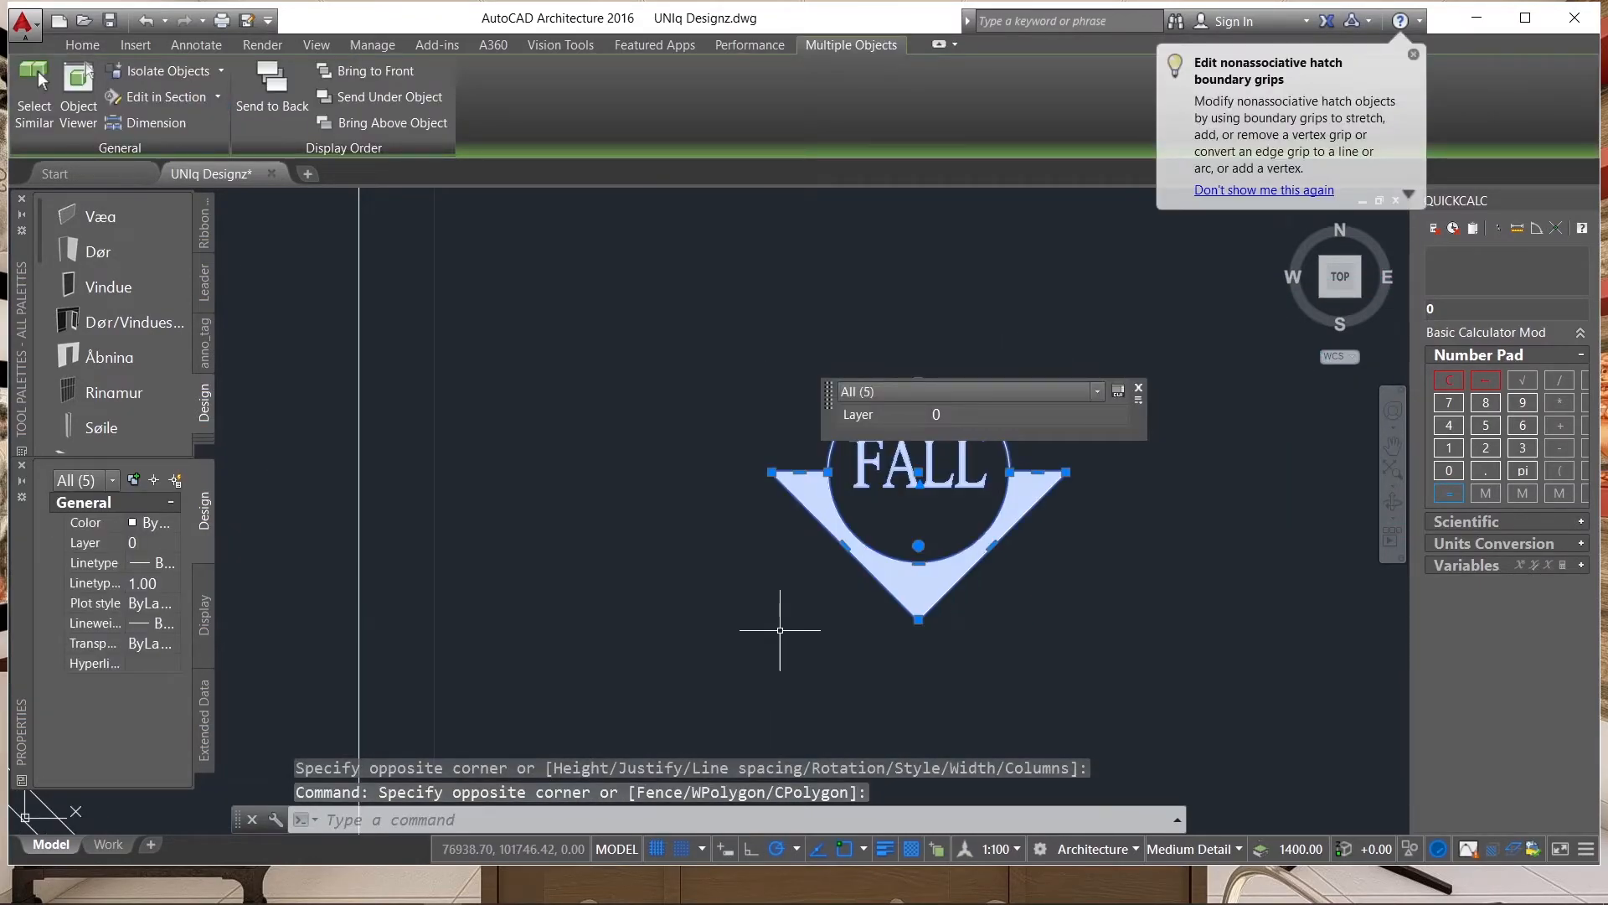
pyautogui.write('mi')
pyautogui.press('Return')
pyautogui.scroll(-3, 729, 653)
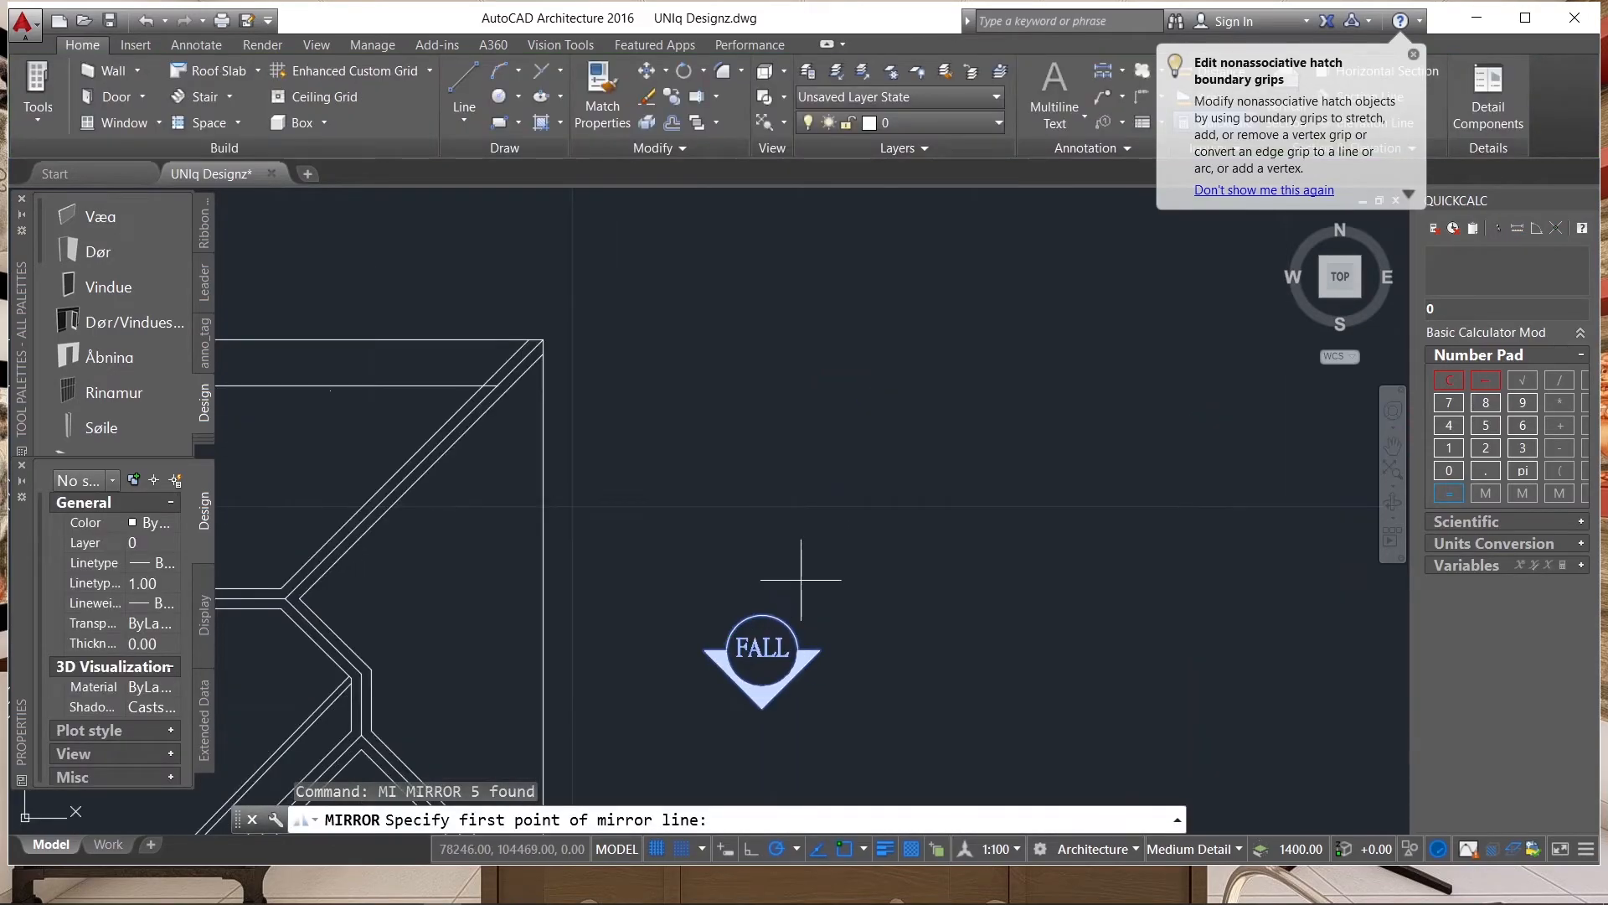
pyautogui.click(800, 580)
pyautogui.click(660, 577)
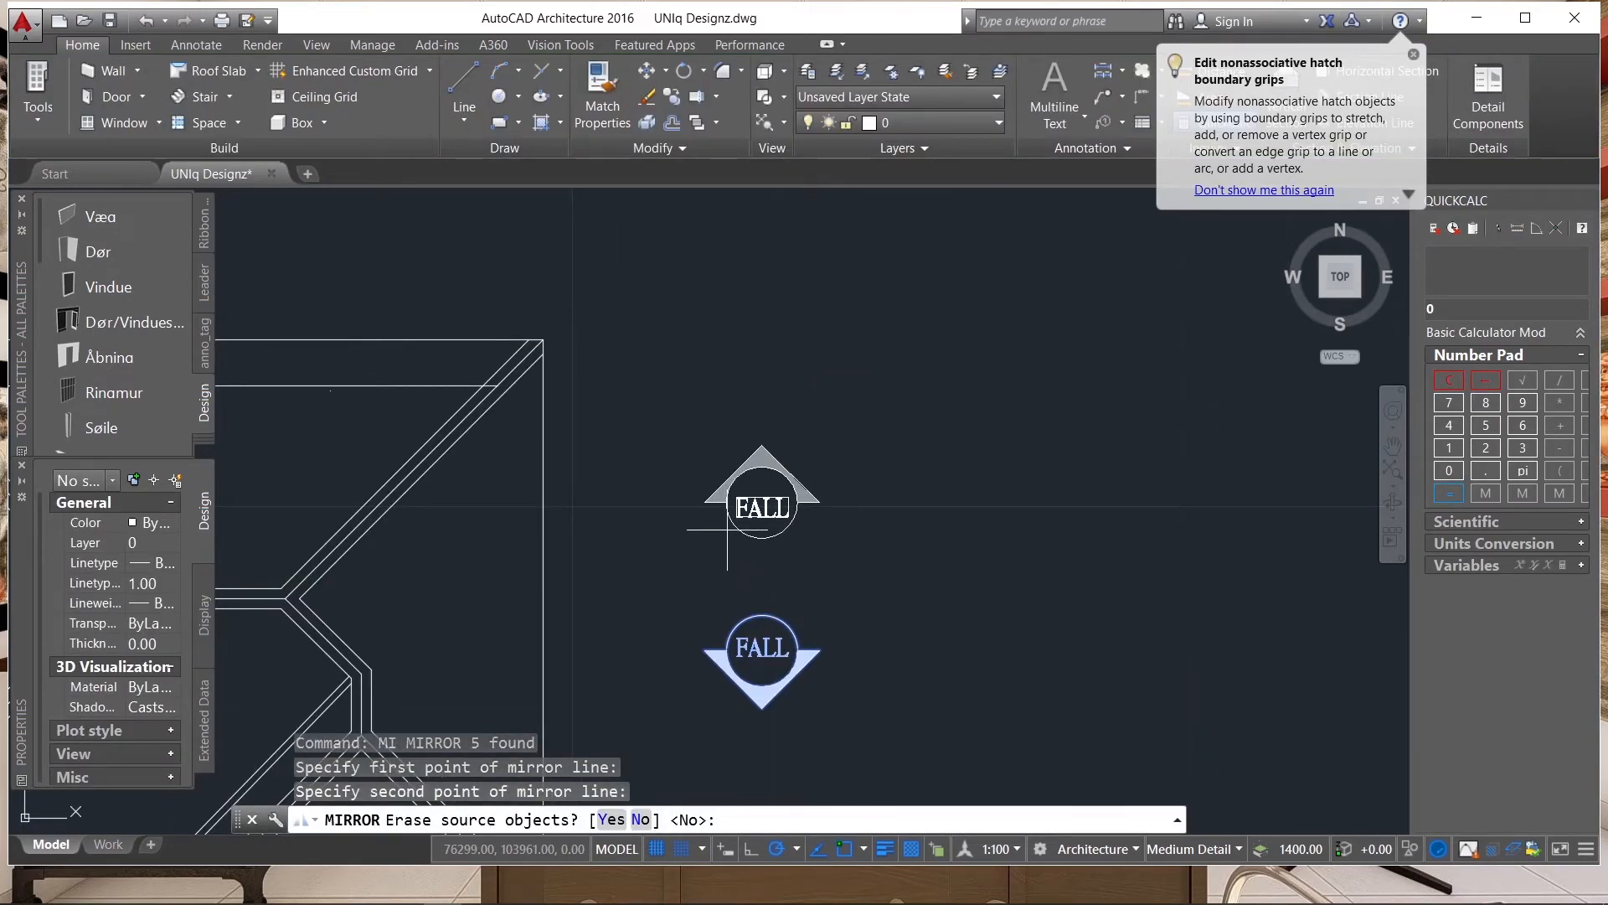
pyautogui.press('Return')
pyautogui.click(853, 443)
pyautogui.click(584, 764)
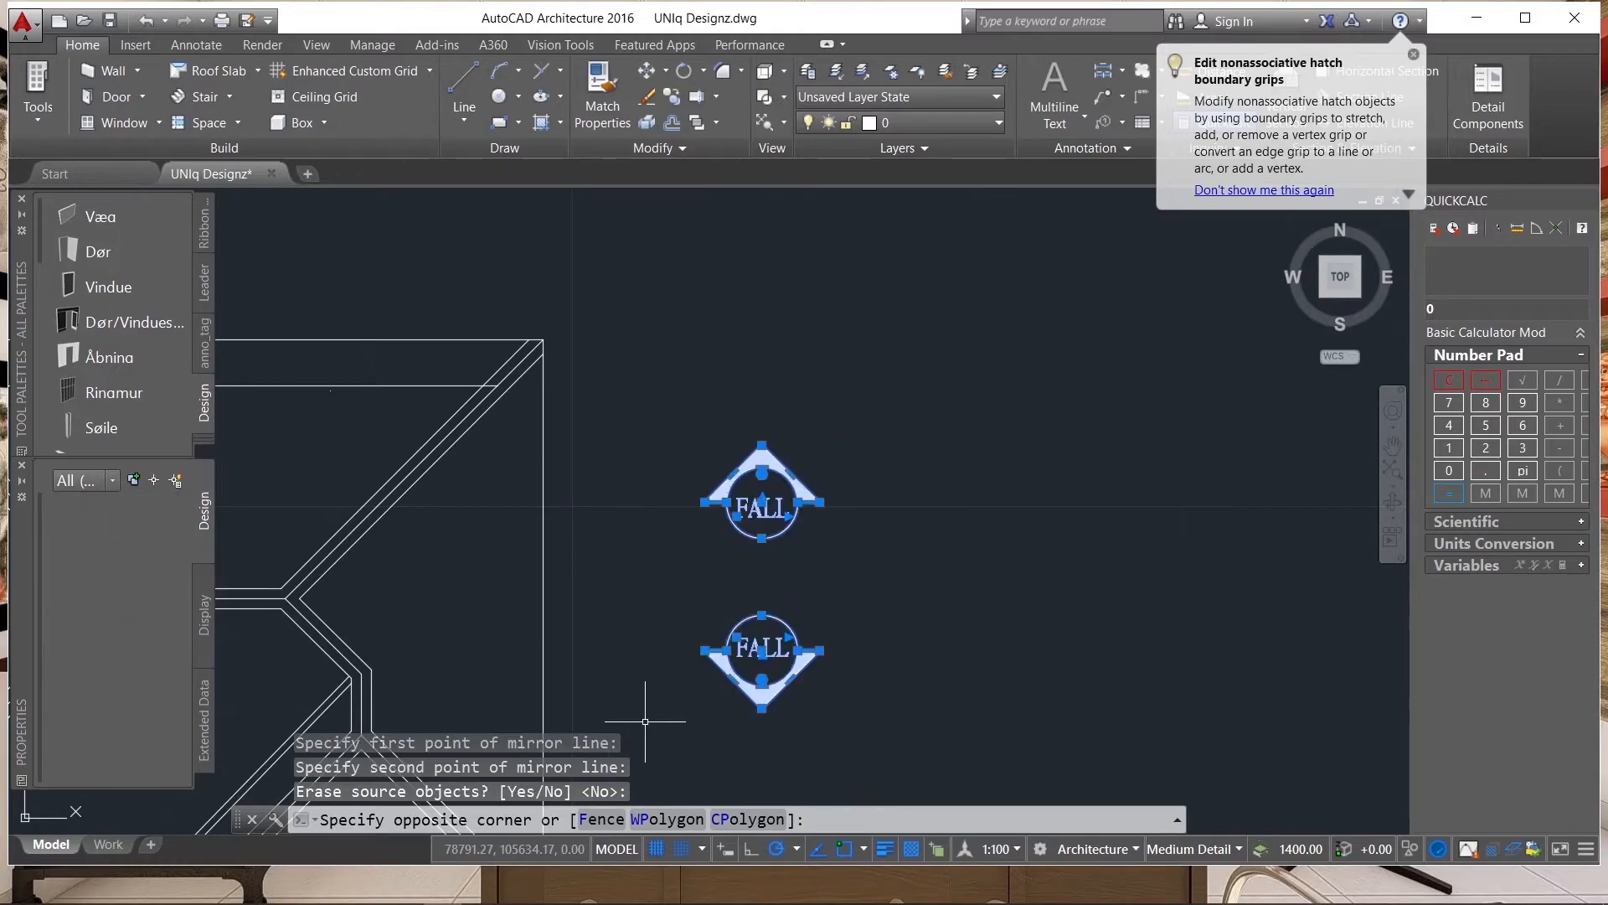
pyautogui.write('co')
pyautogui.press('Return')
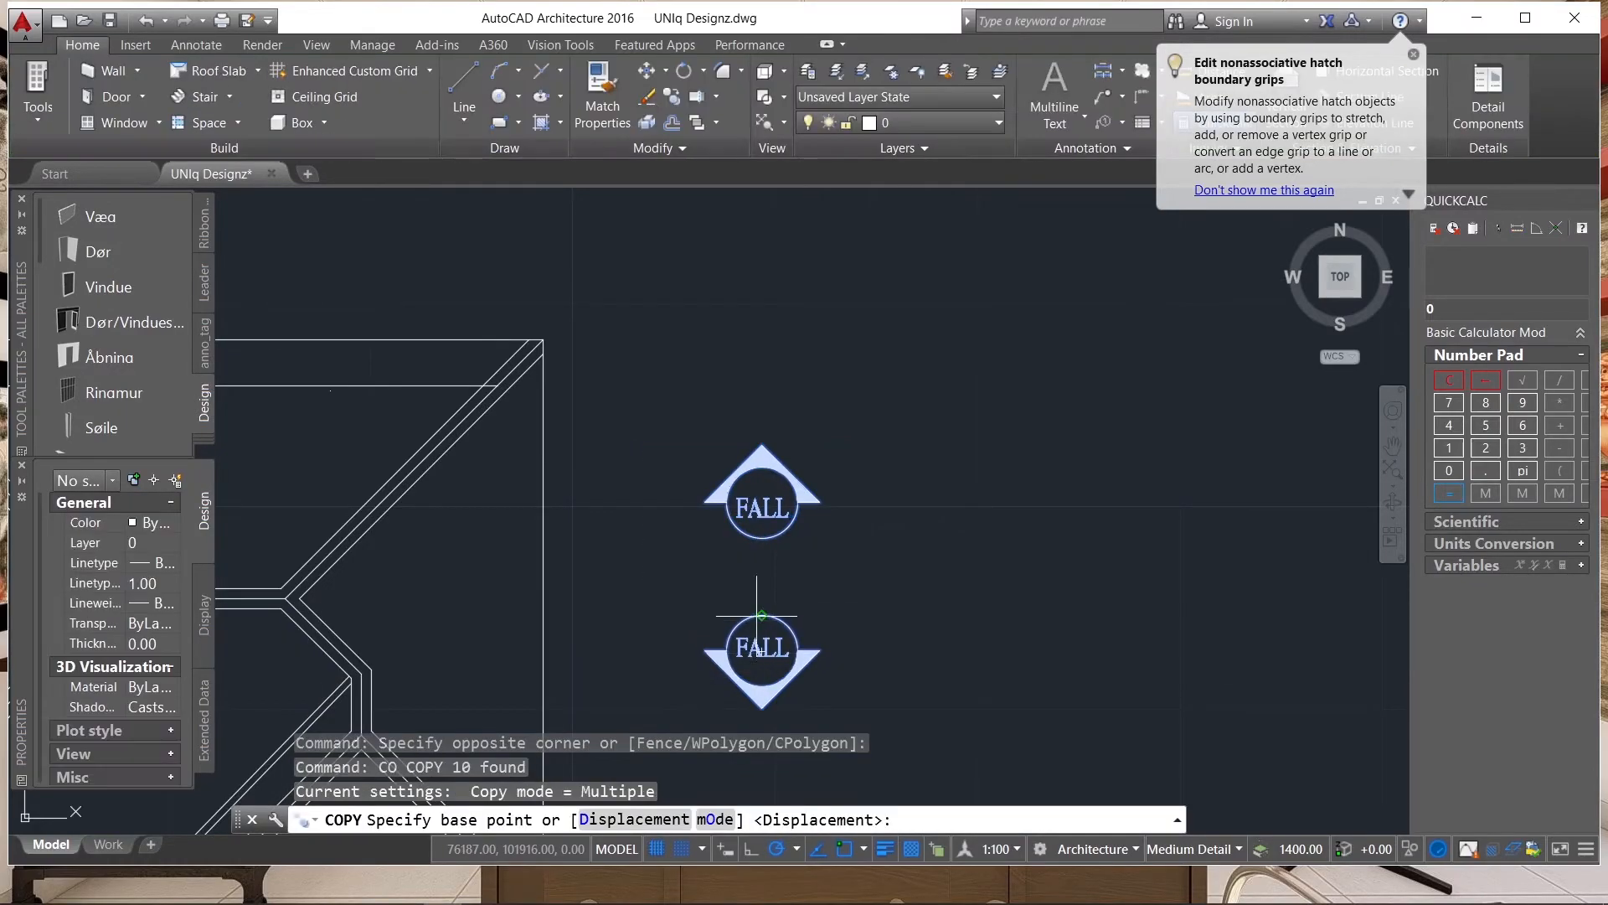
pyautogui.press('Escape')
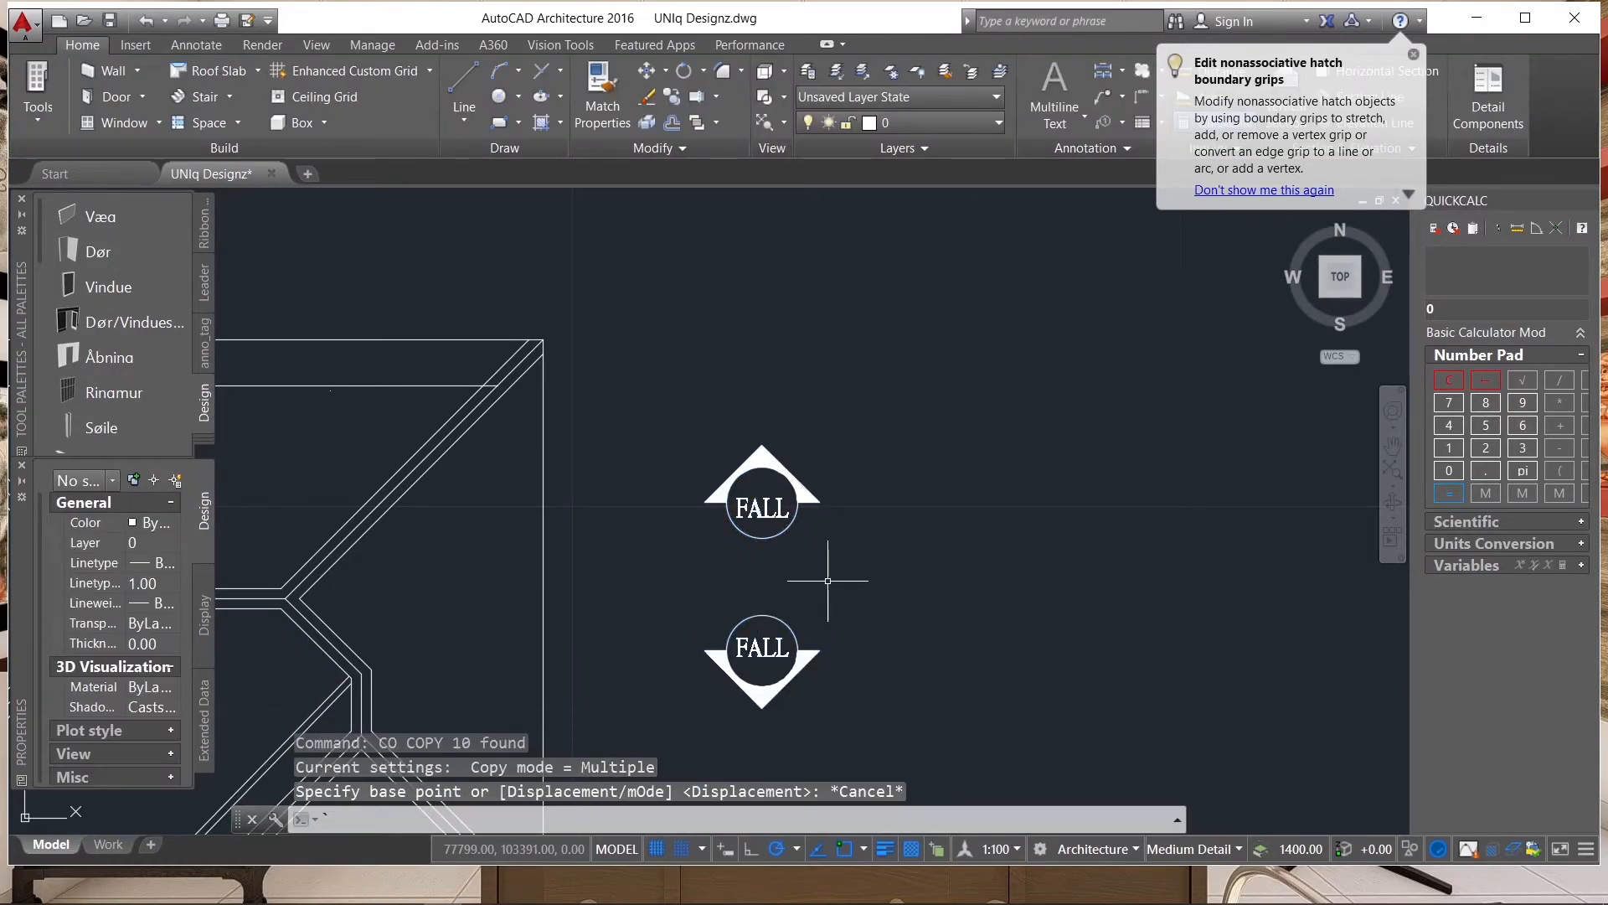
pyautogui.press('Escape')
# Copy the upward-pointing FALL symbol to the empty space on its right.
pyautogui.click(871, 563)
pyautogui.click(641, 405)
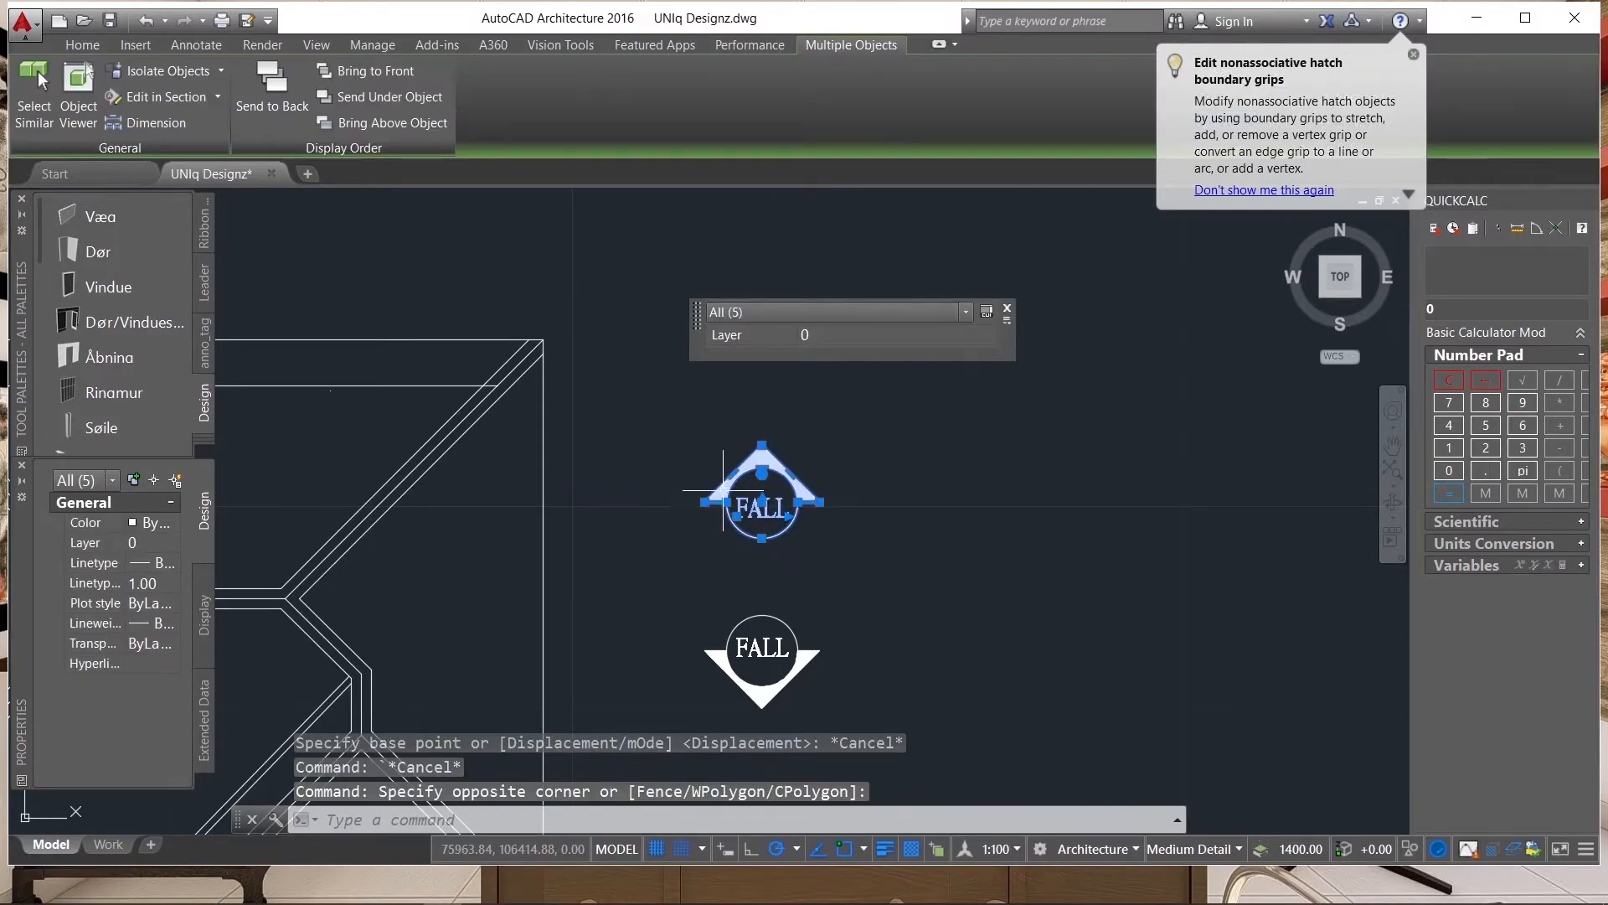
pyautogui.write('co')
pyautogui.press('Return')
pyautogui.click(753, 556)
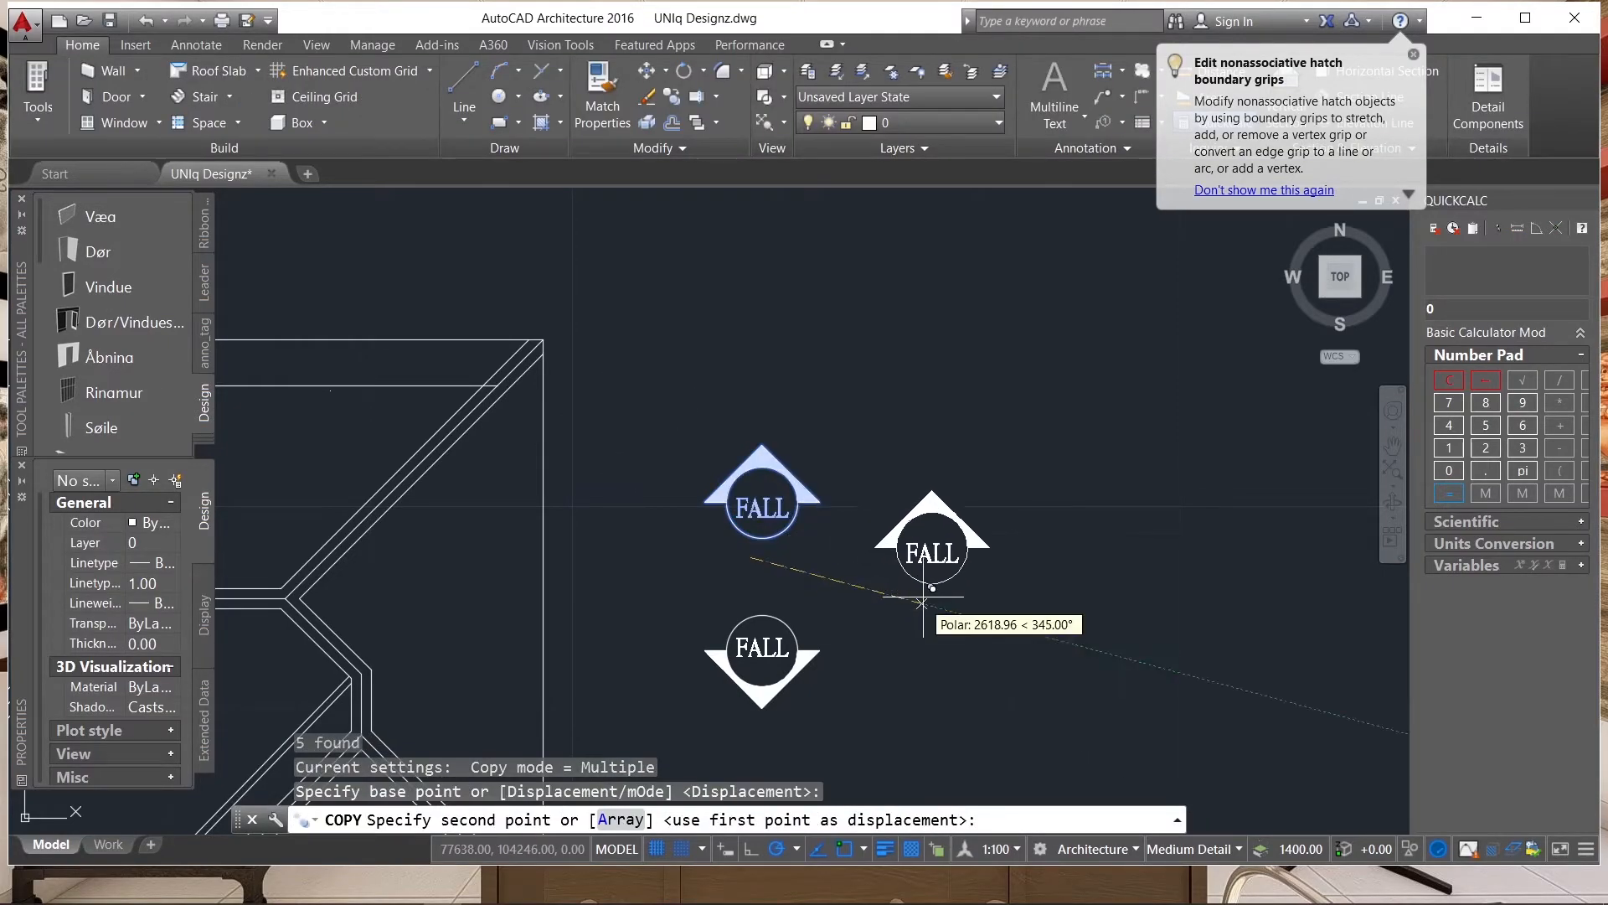
pyautogui.click(985, 556)
pyautogui.press('Escape')
# Try to rotate the copied symbol's circle and arrow to point right without its FALL text, then undo the rotation.
pyautogui.scroll(4, 1081, 477)
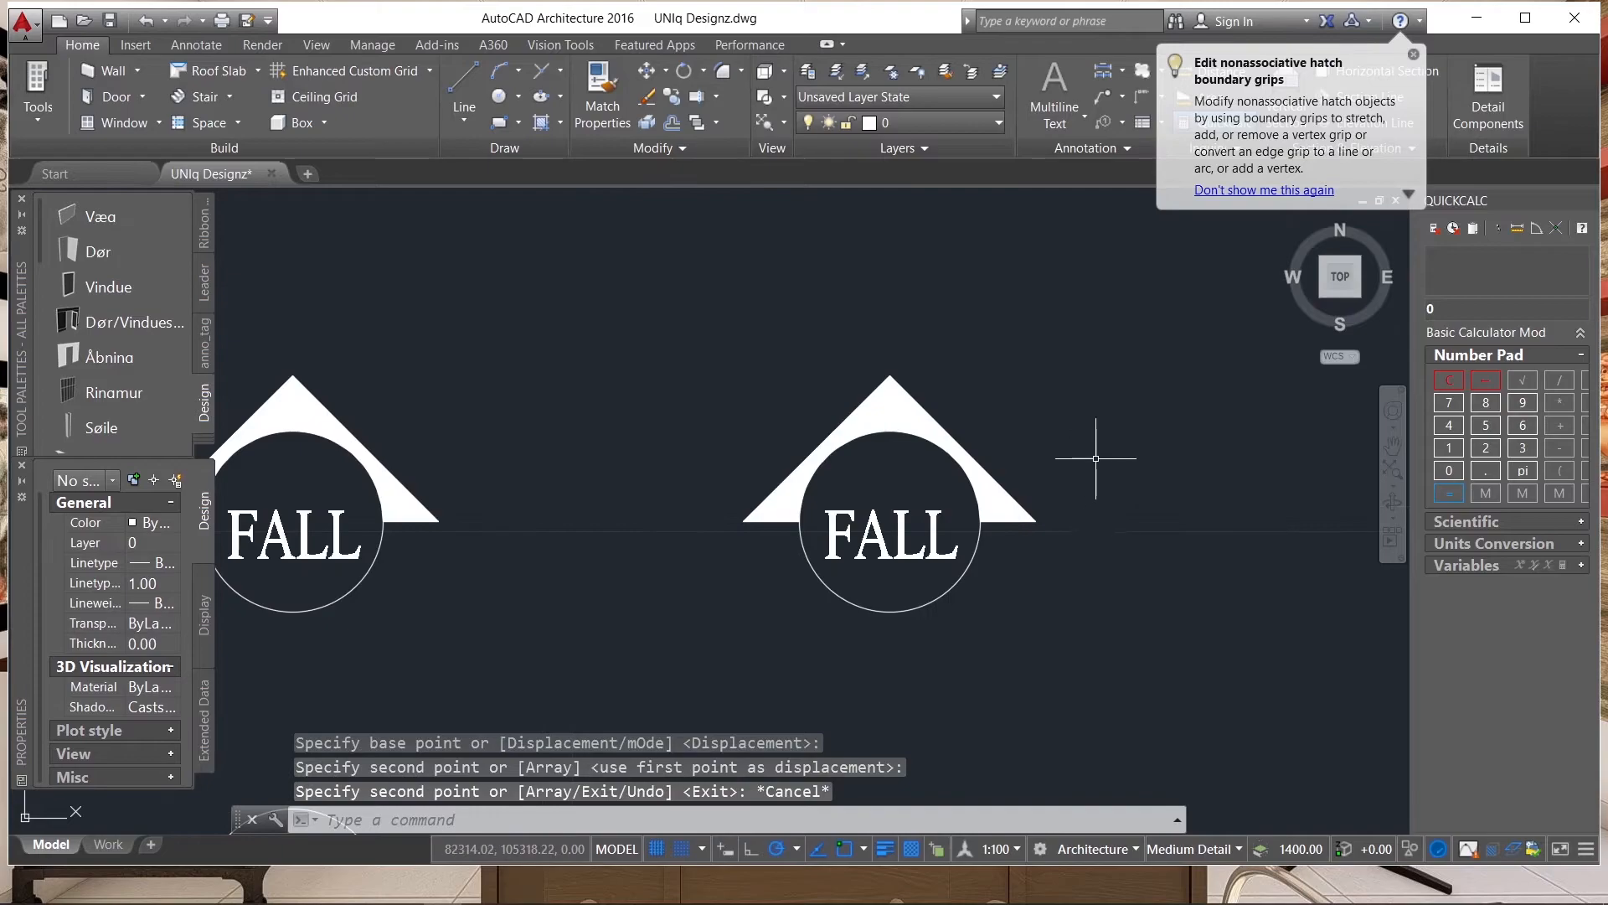
pyautogui.click(1005, 435)
pyautogui.click(758, 466)
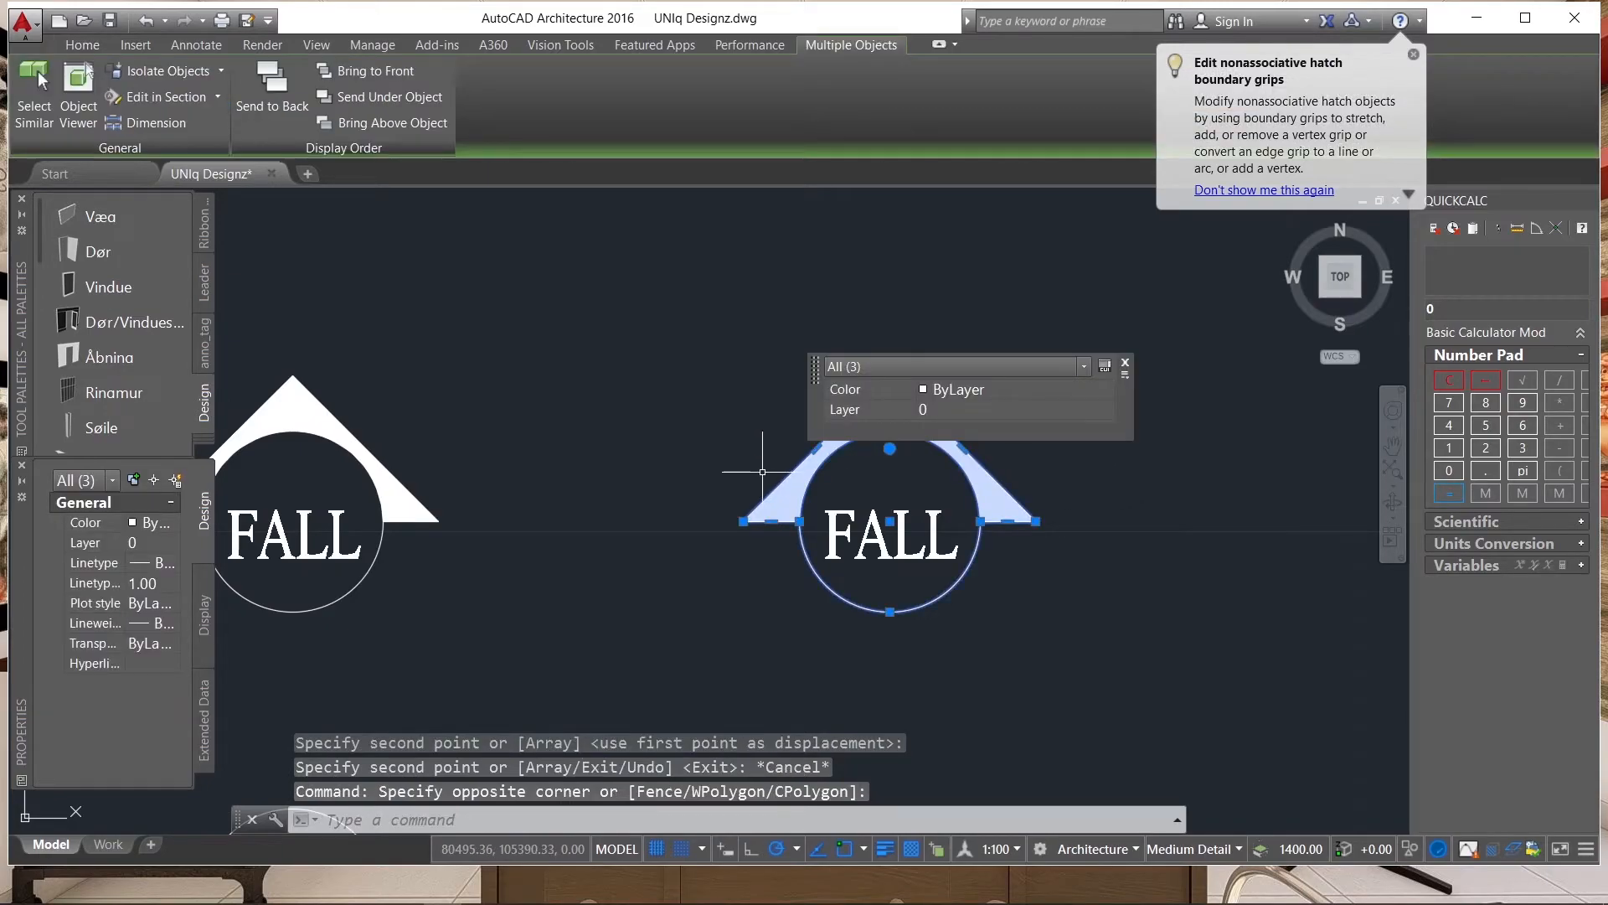
pyautogui.write('ro')
pyautogui.press('Return')
pyautogui.scroll(4, 877, 537)
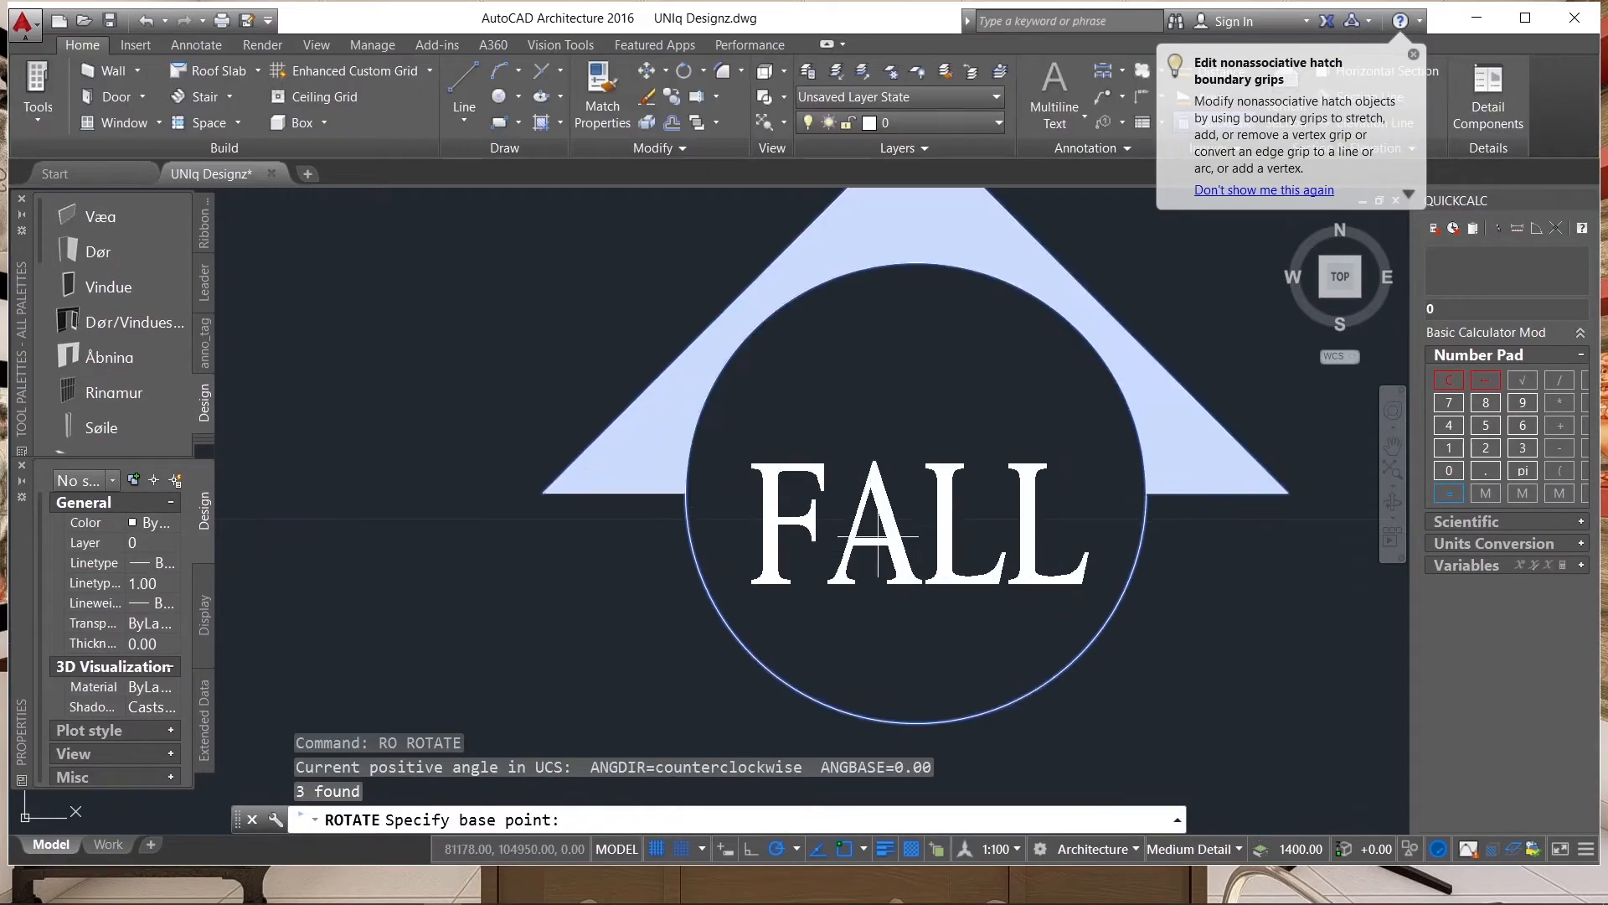
pyautogui.click(920, 490)
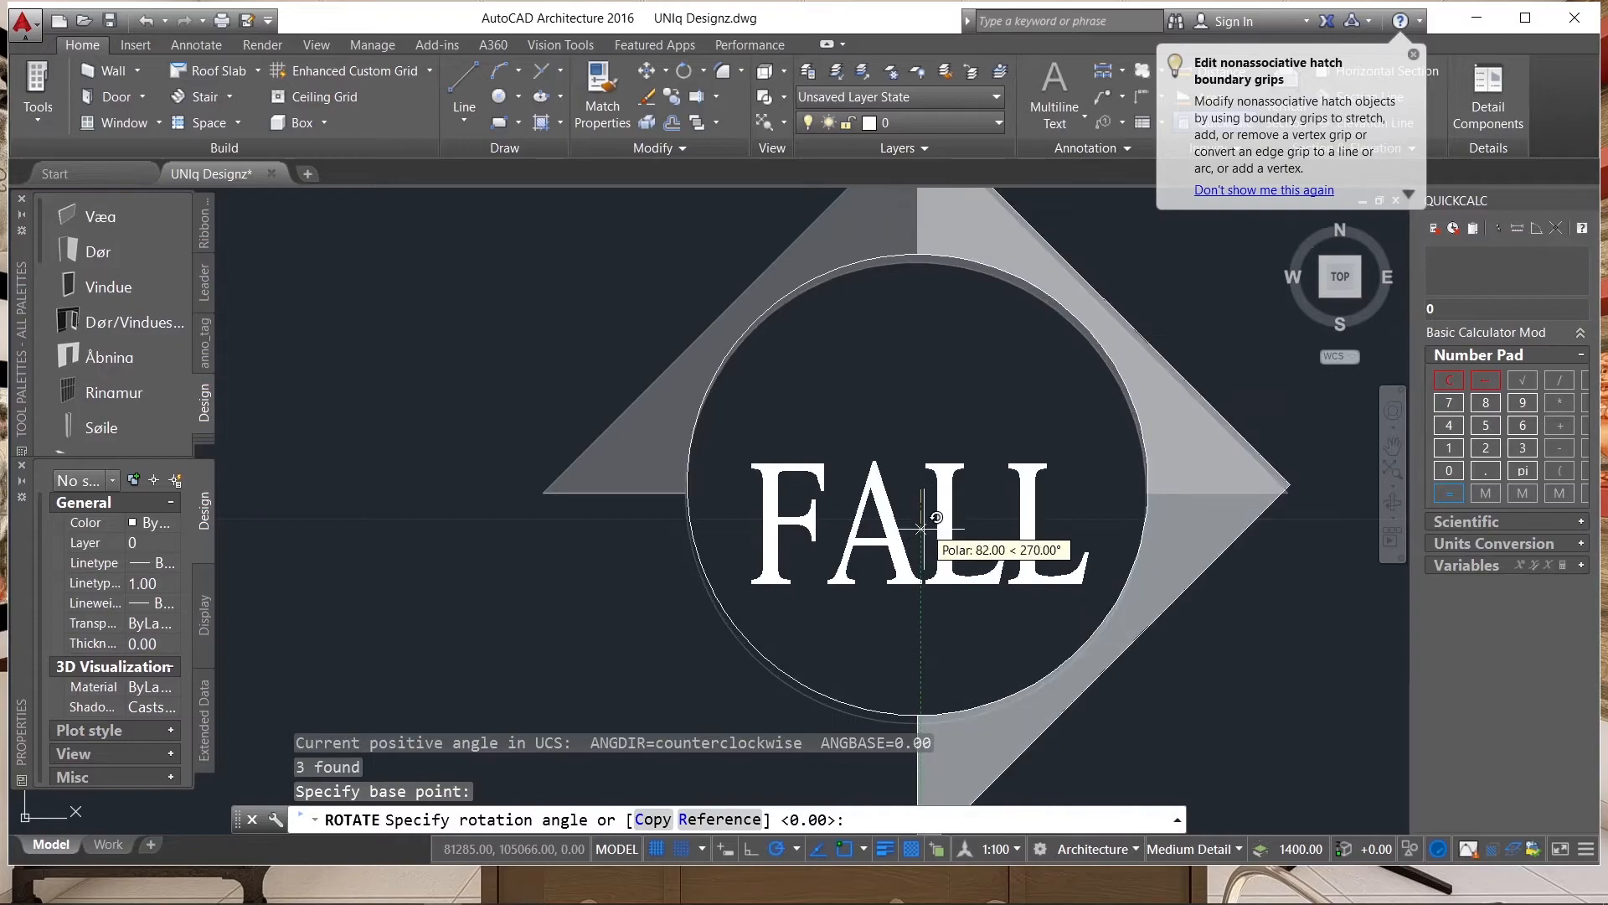
pyautogui.click(921, 666)
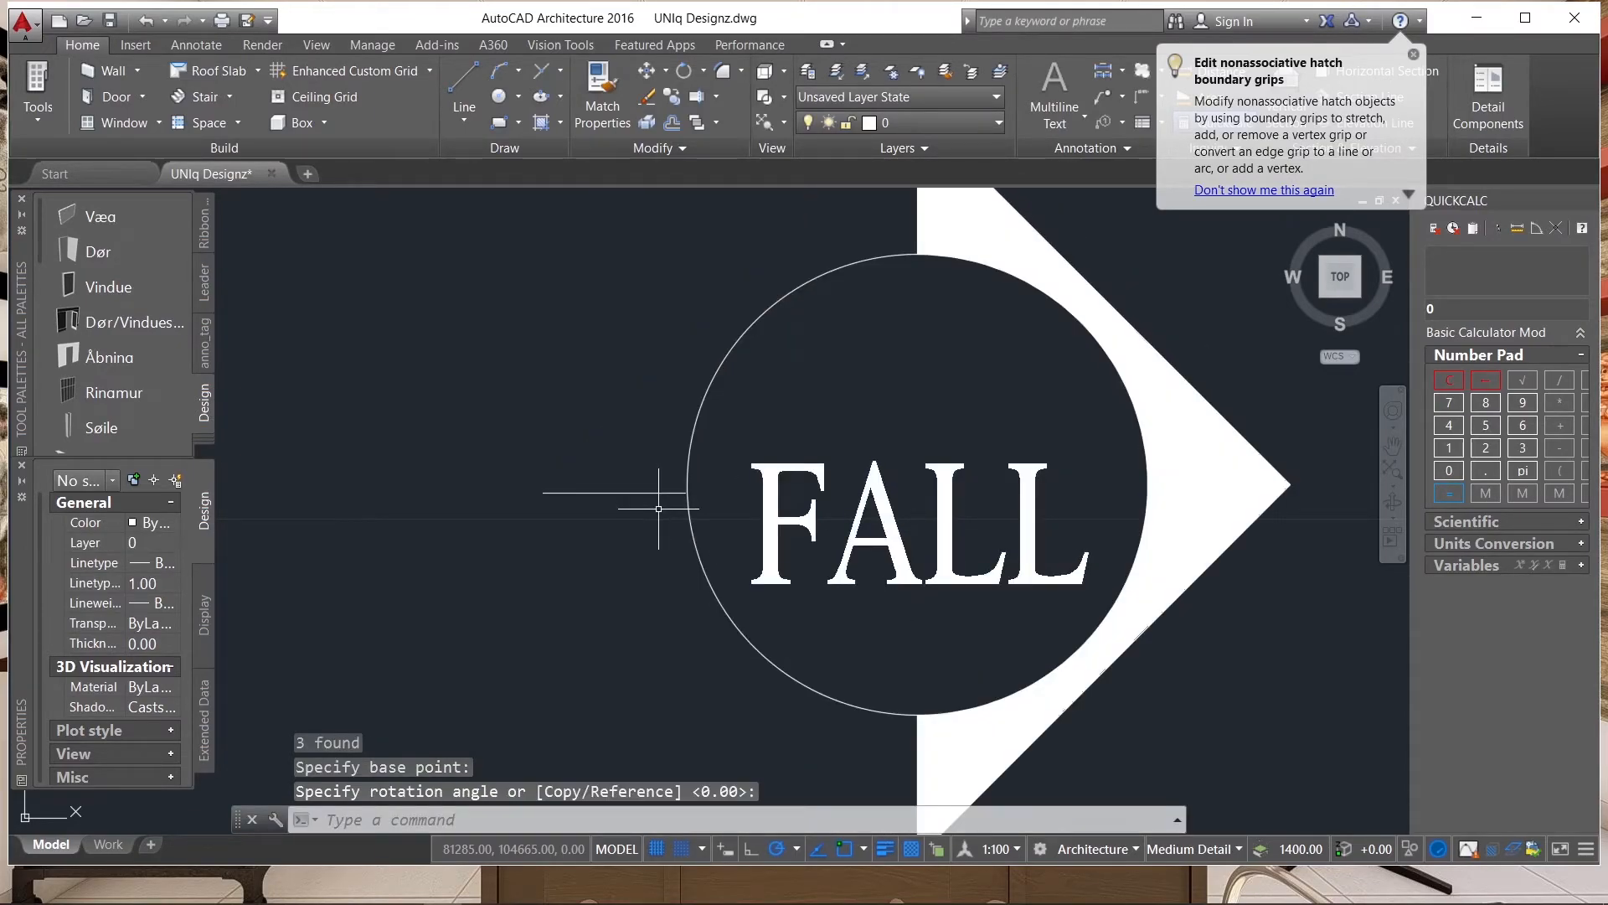
pyautogui.hotkey('ctrl', 'z')
# Rotate the copied symbol's circle and complete triangular arrow about the circle's centre to point left, leaving out the FALL text.
pyautogui.click(990, 380)
pyautogui.click(794, 453)
pyautogui.click(765, 493)
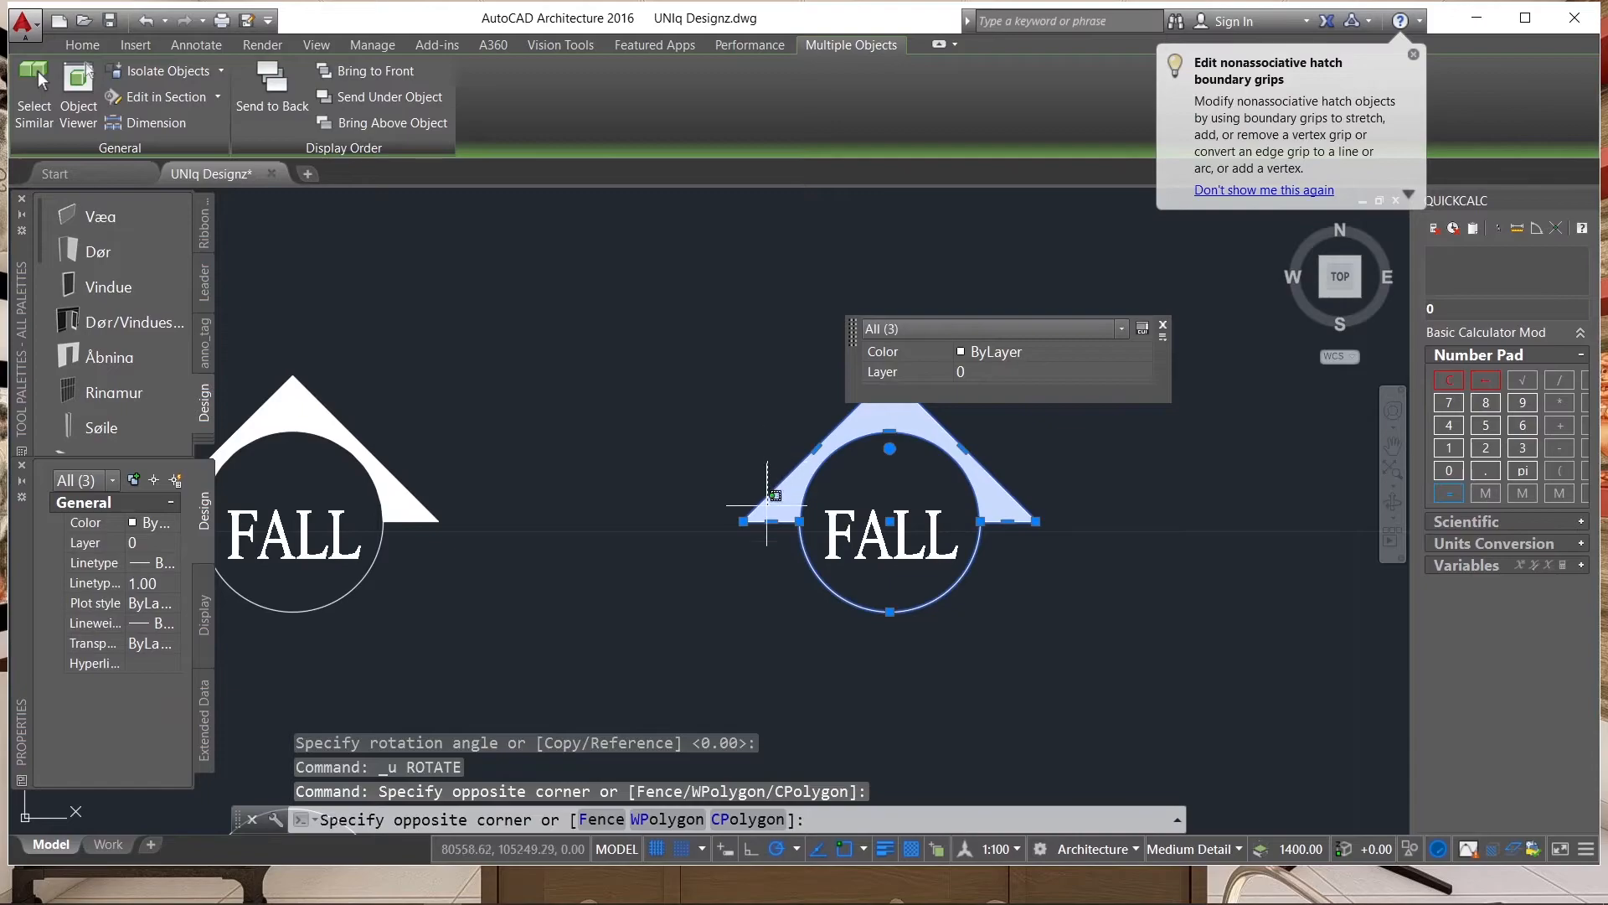
pyautogui.click(738, 561)
pyautogui.scroll(-3, 955, 575)
pyautogui.scroll(5, 944, 575)
pyautogui.scroll(-5, 883, 651)
pyautogui.scroll(4, 888, 650)
pyautogui.click(893, 647)
pyautogui.click(890, 545)
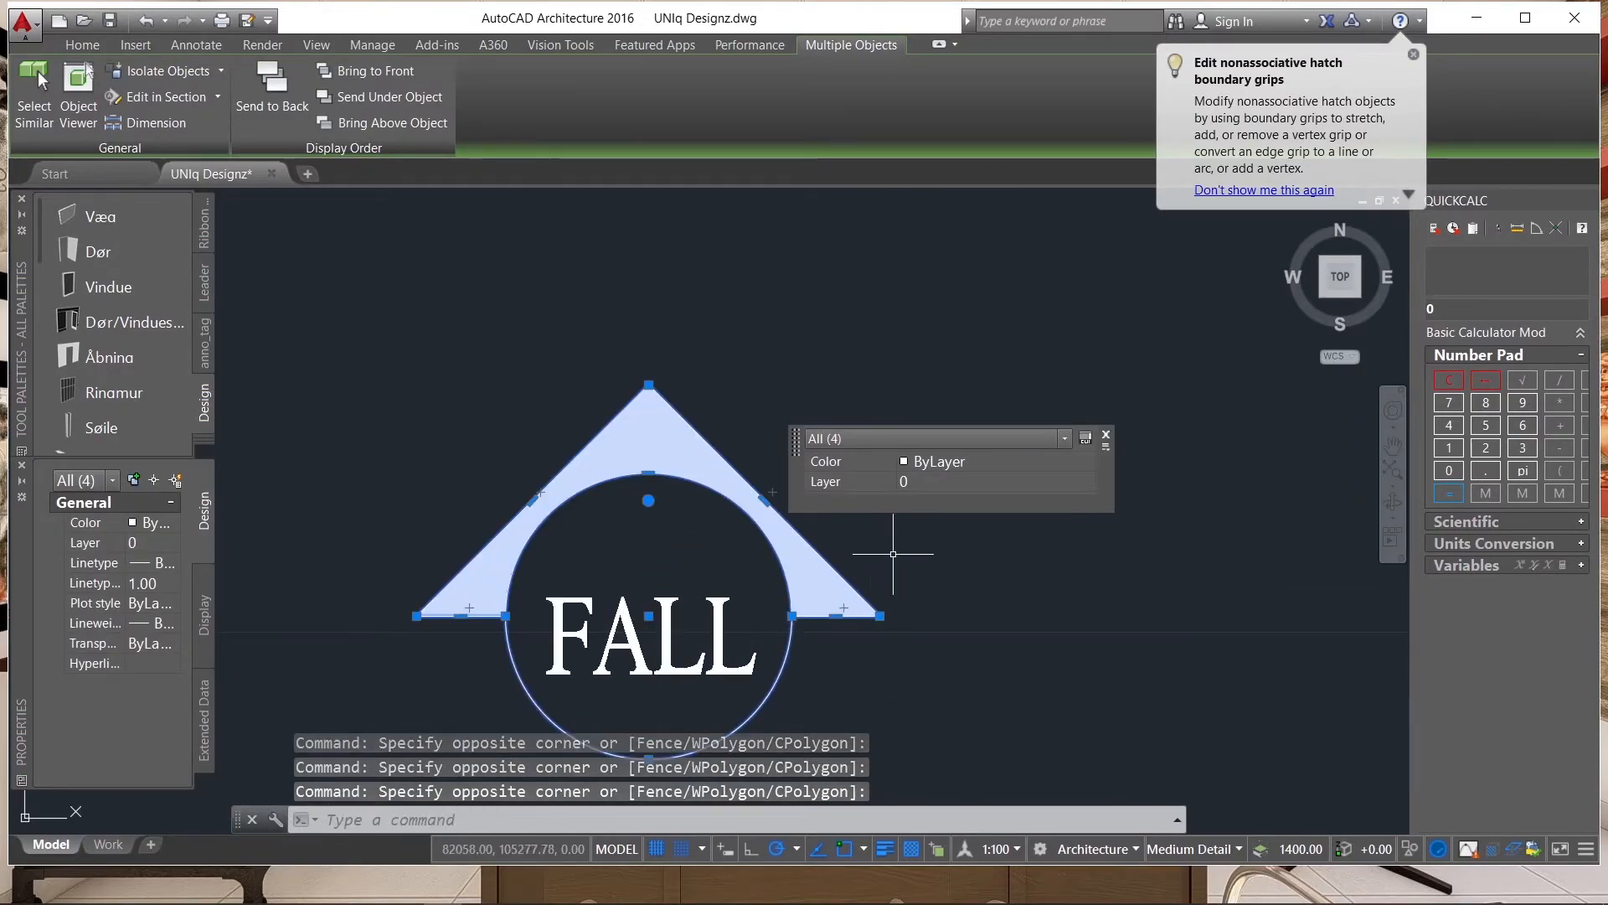
pyautogui.scroll(-2, 891, 545)
pyautogui.write('ro')
pyautogui.press('Return')
pyautogui.scroll(2, 746, 586)
pyautogui.click(751, 589)
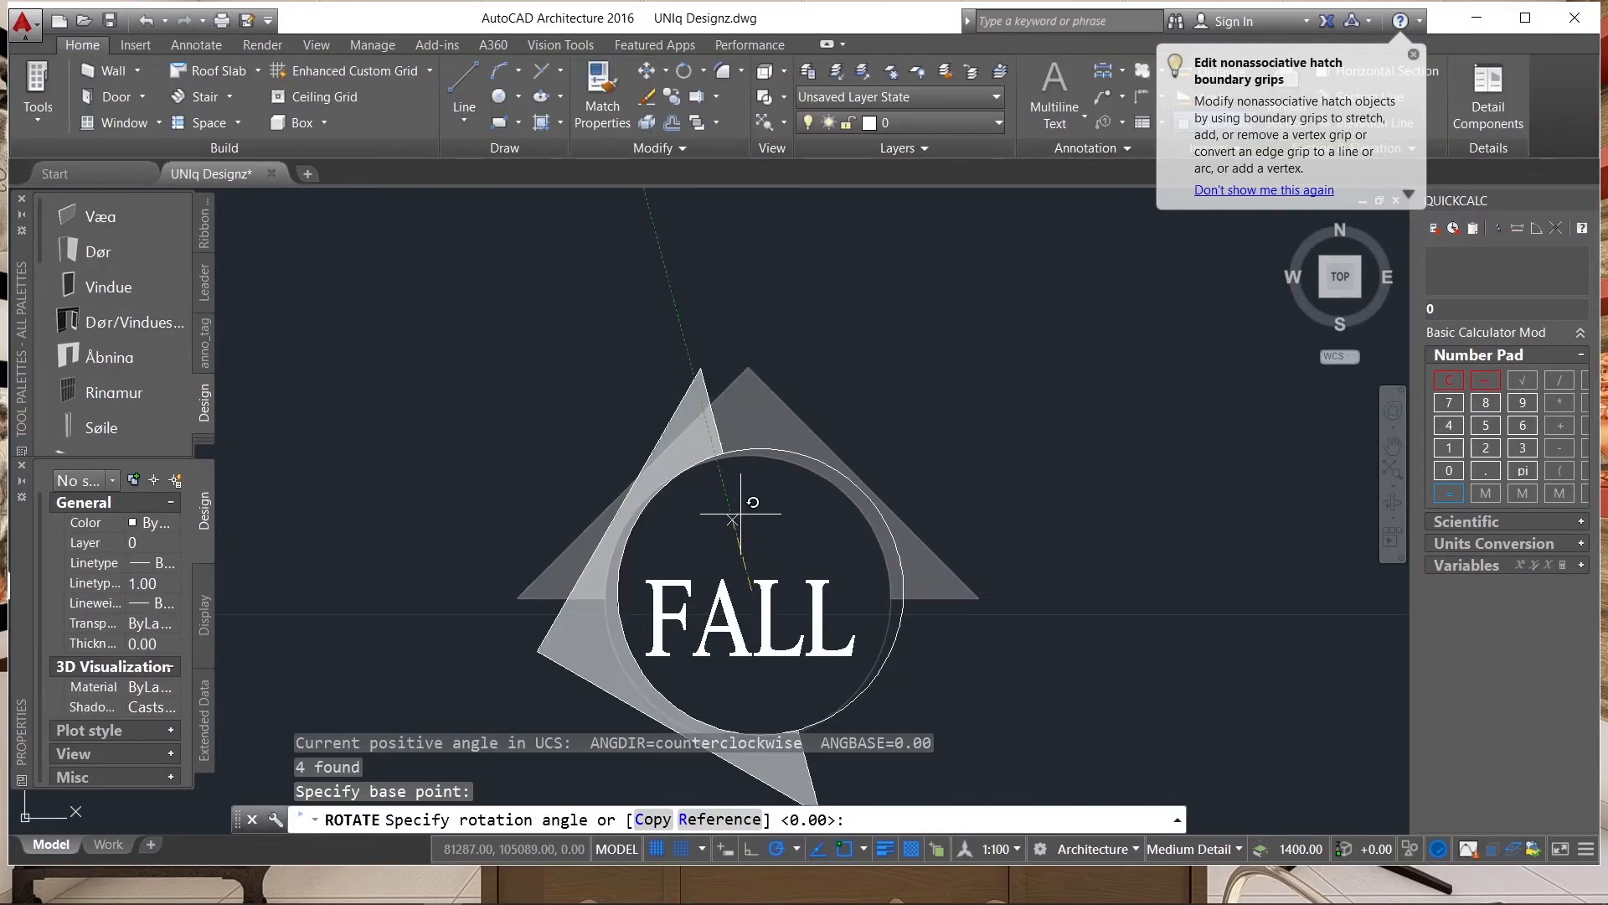
pyautogui.click(748, 296)
pyautogui.scroll(-4, 806, 265)
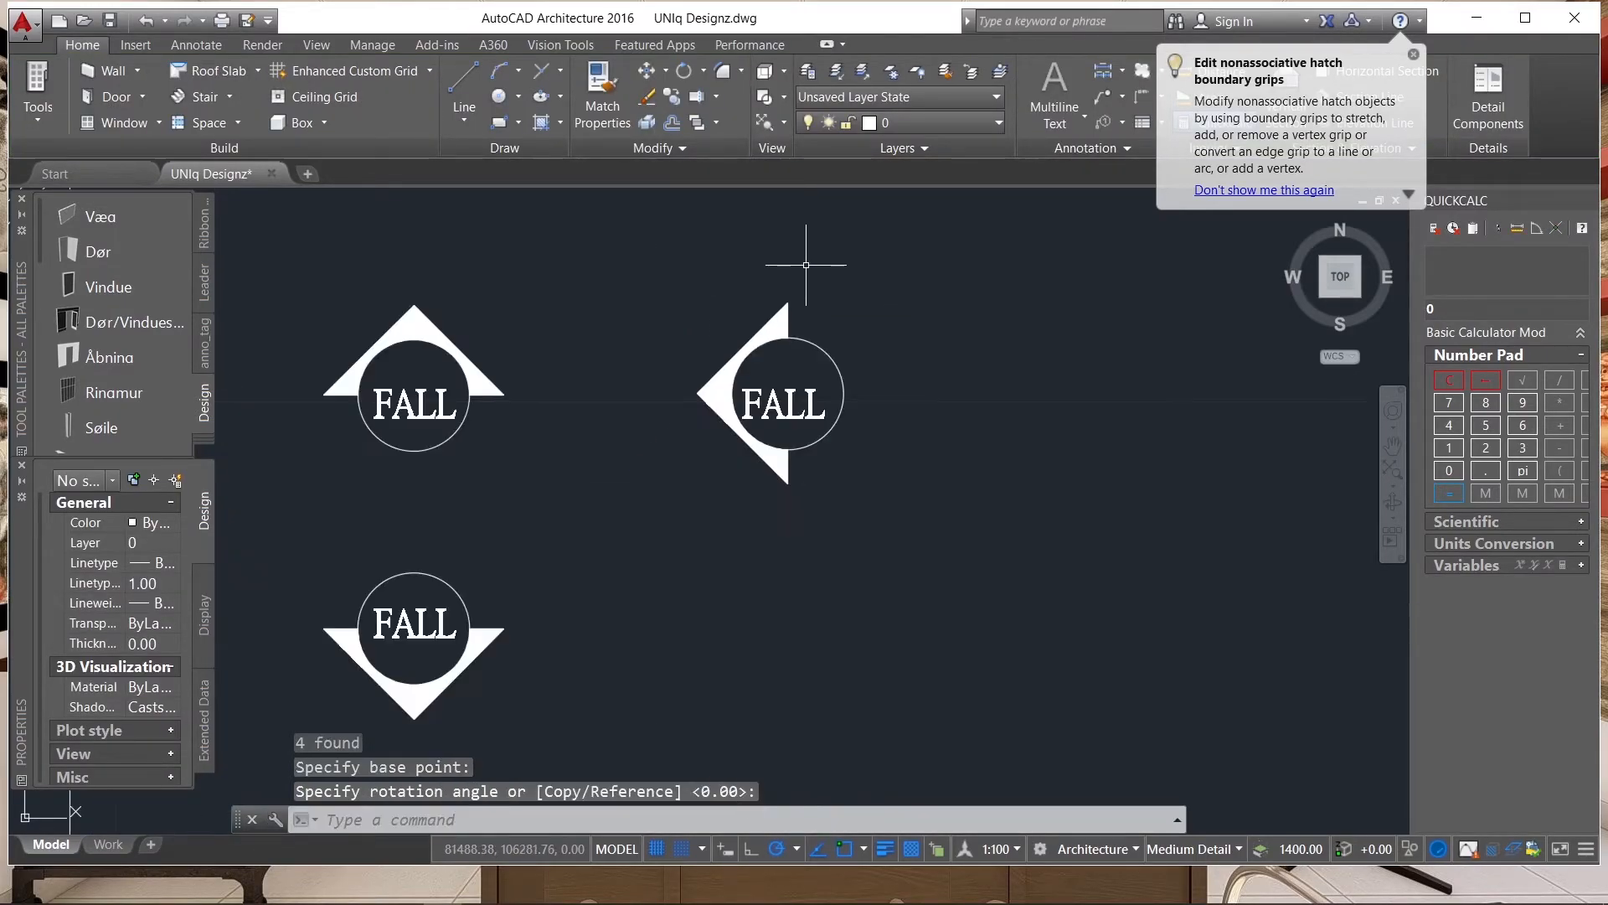
# Mirror the left-pointing FALL symbol across a vertical line on its right, keeping the original.
pyautogui.moveTo(870, 293); pyautogui.dragTo(706, 472)
pyautogui.write('mi')
pyautogui.press('Return')
pyautogui.click(905, 415)
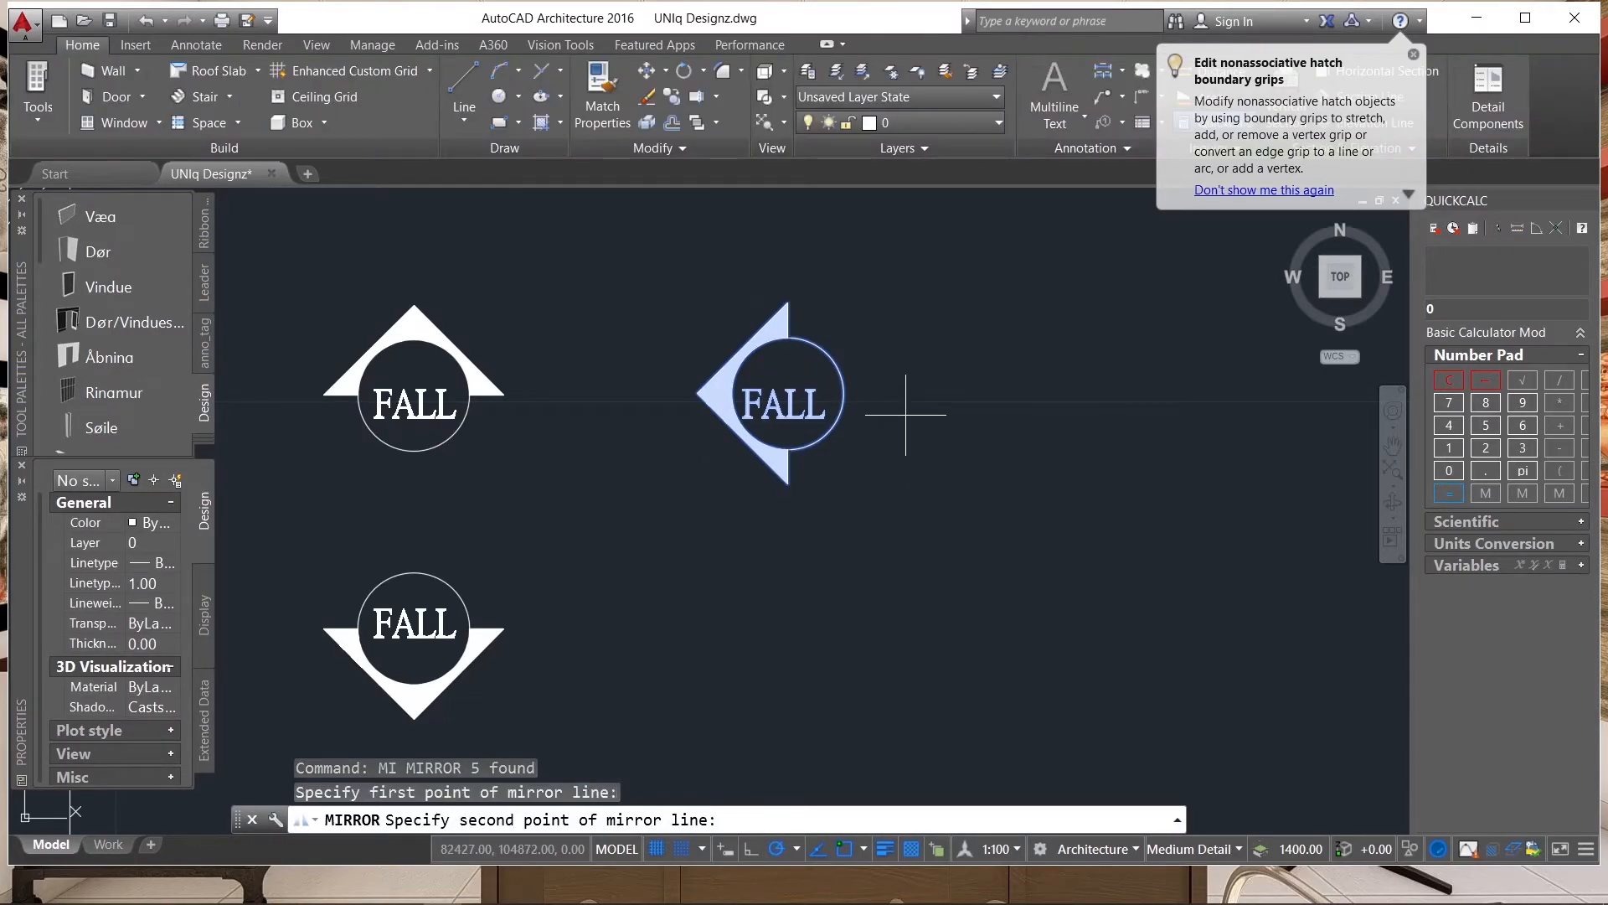
pyautogui.click(906, 466)
pyautogui.press('Return')
# Examine the hip roof plan's slopes and the four FALL symbols beside it.
pyautogui.scroll(-4, 1012, 451)
pyautogui.scroll(4, 1009, 444)
pyautogui.scroll(-2, 1006, 435)
pyautogui.scroll(-2, 1046, 442)
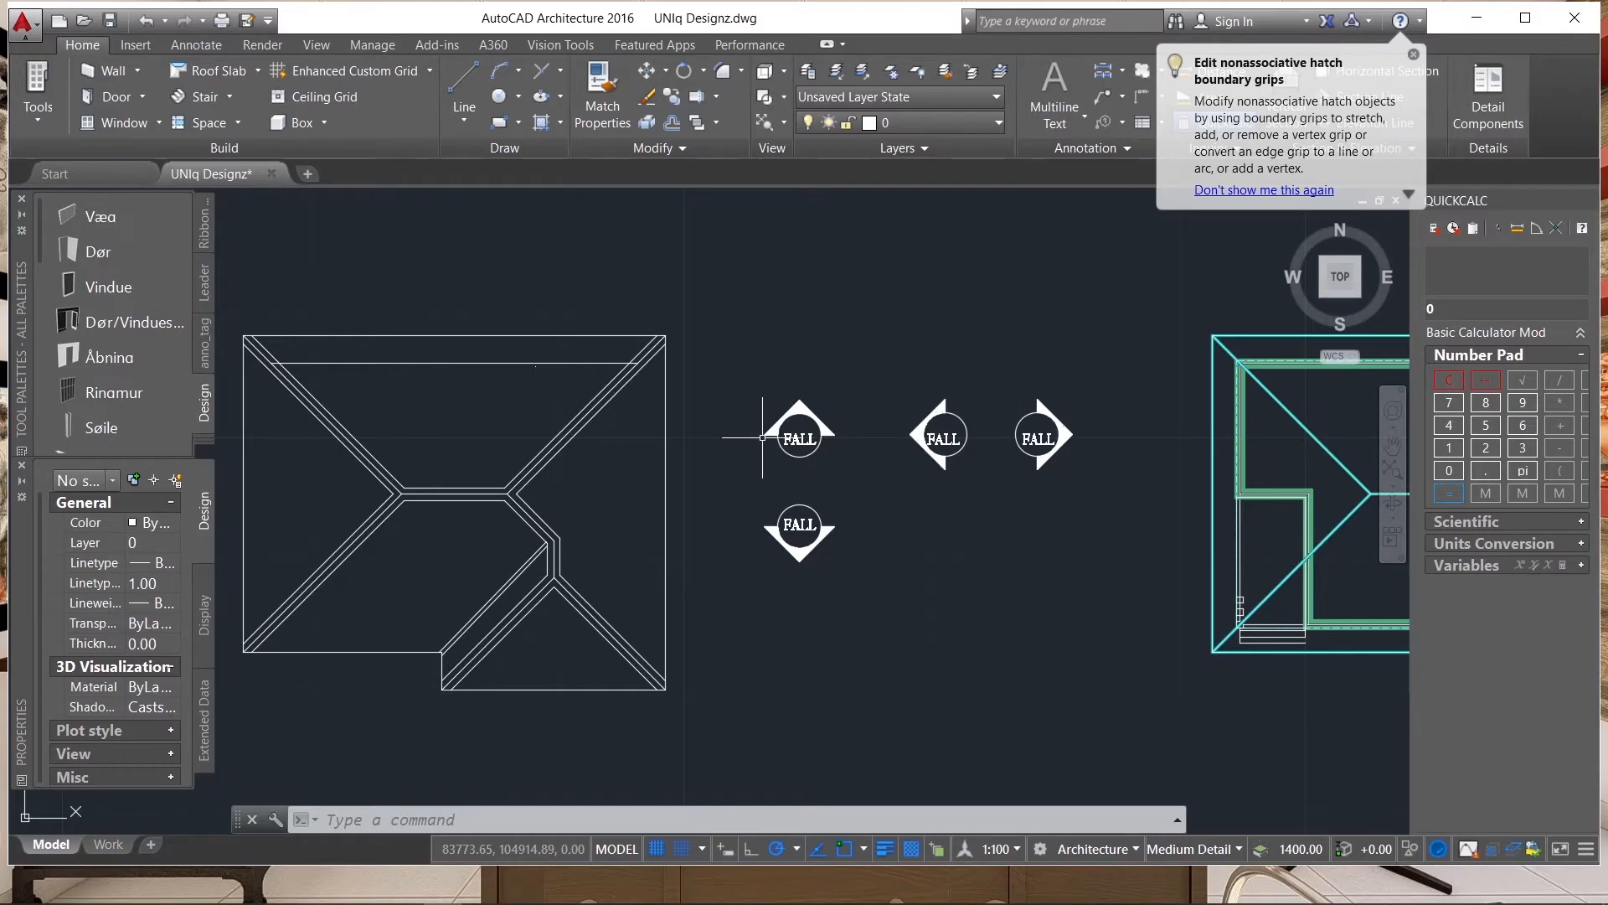
pyautogui.scroll(-2, 970, 385)
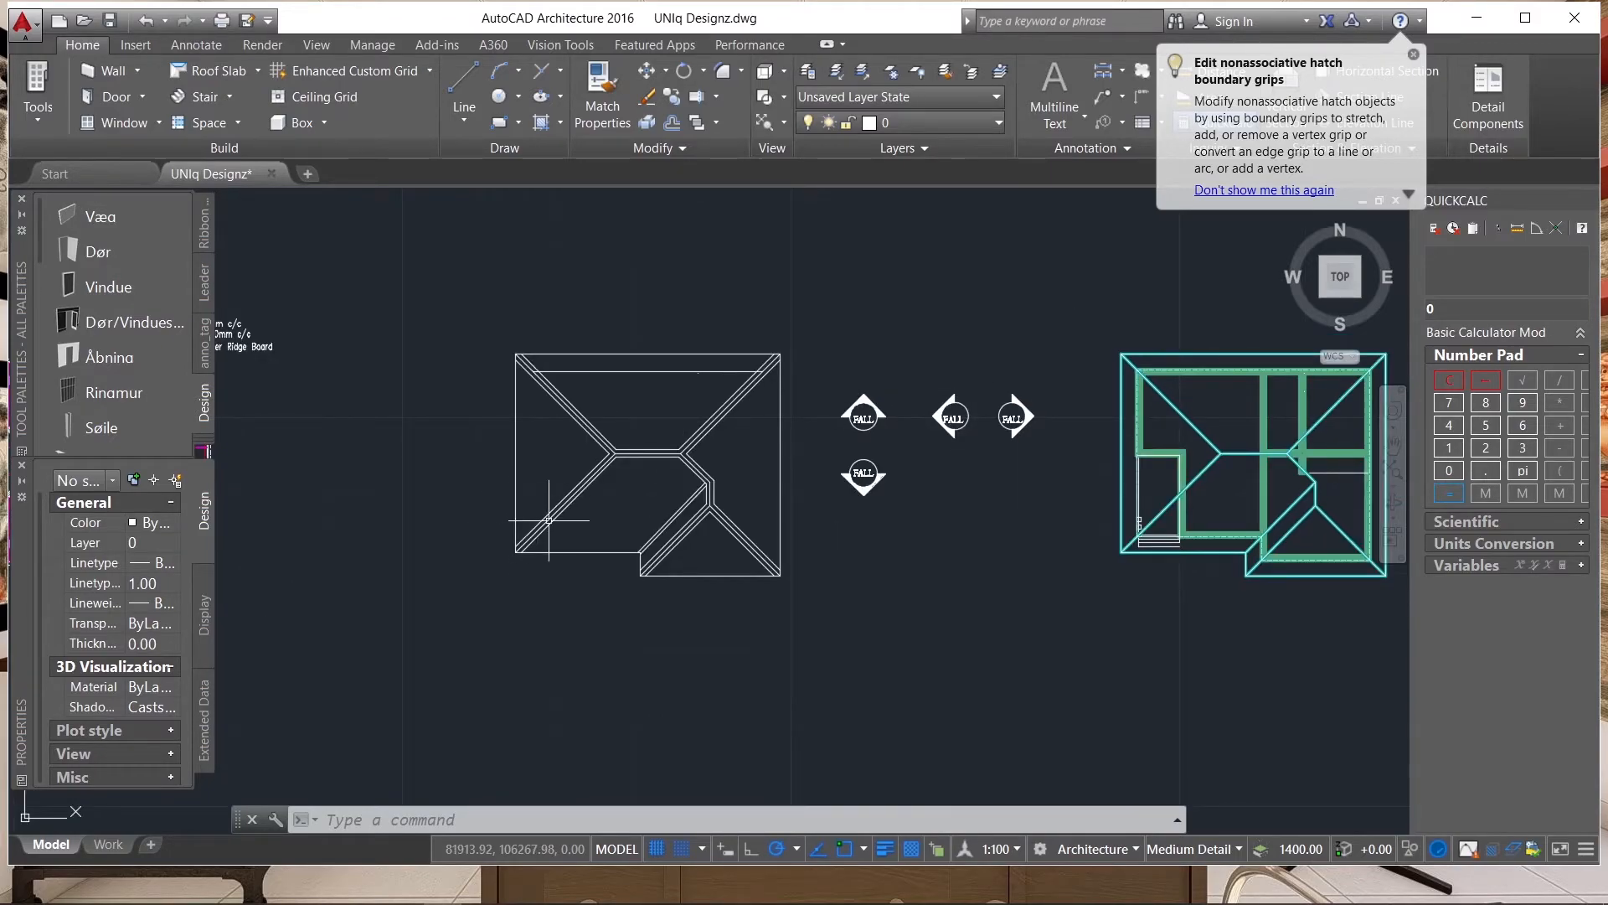
pyautogui.scroll(4, 613, 557)
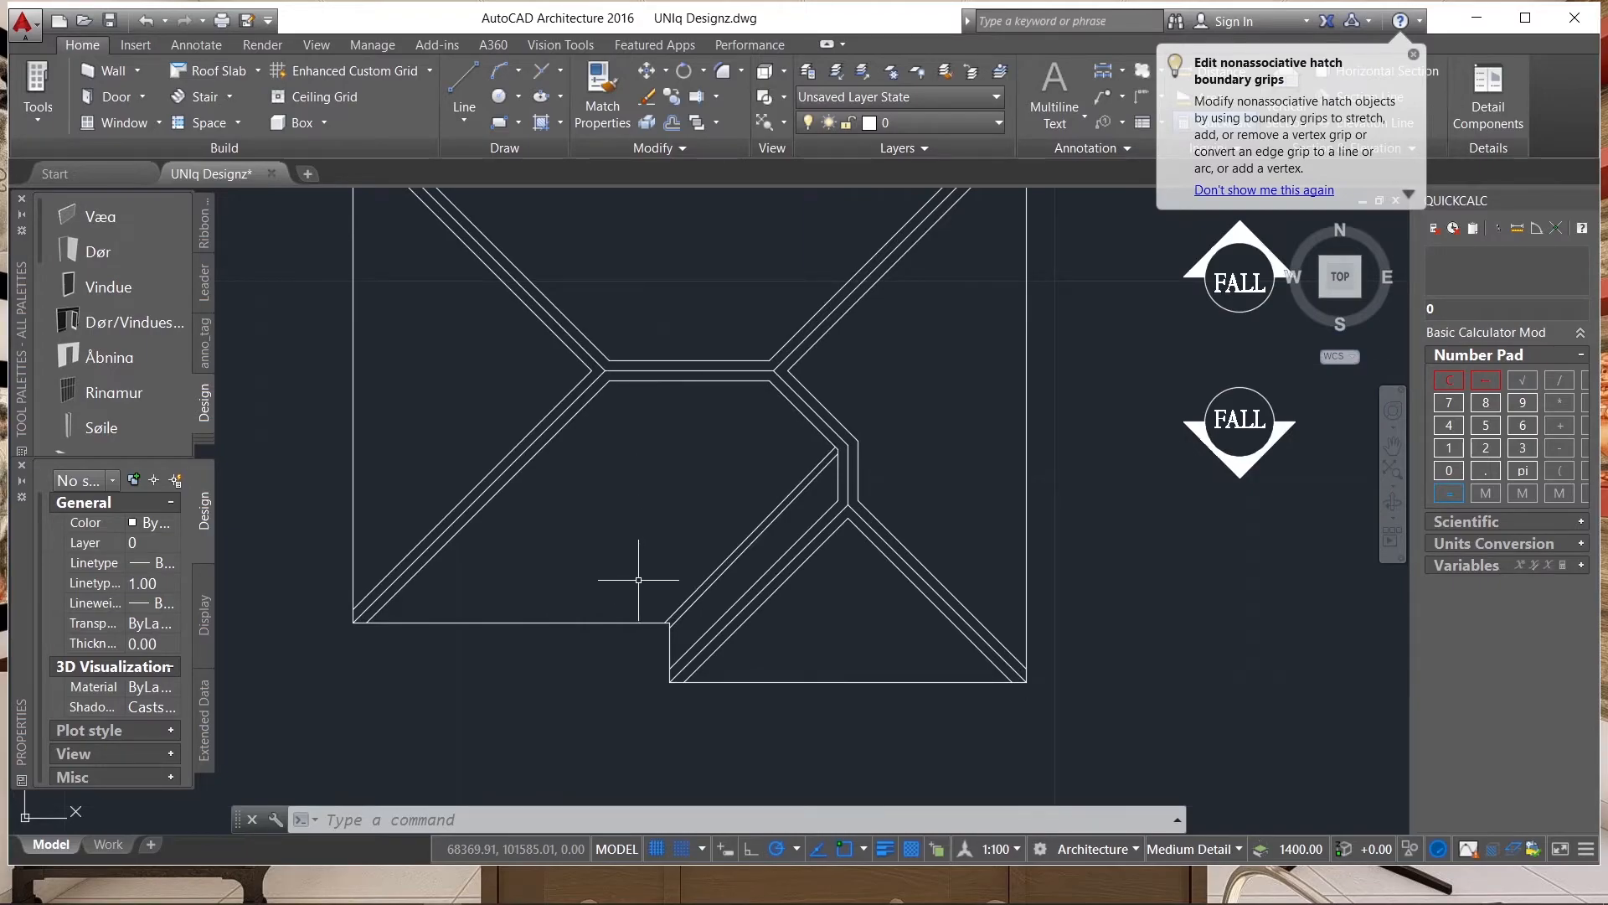
pyautogui.scroll(-2, 854, 688)
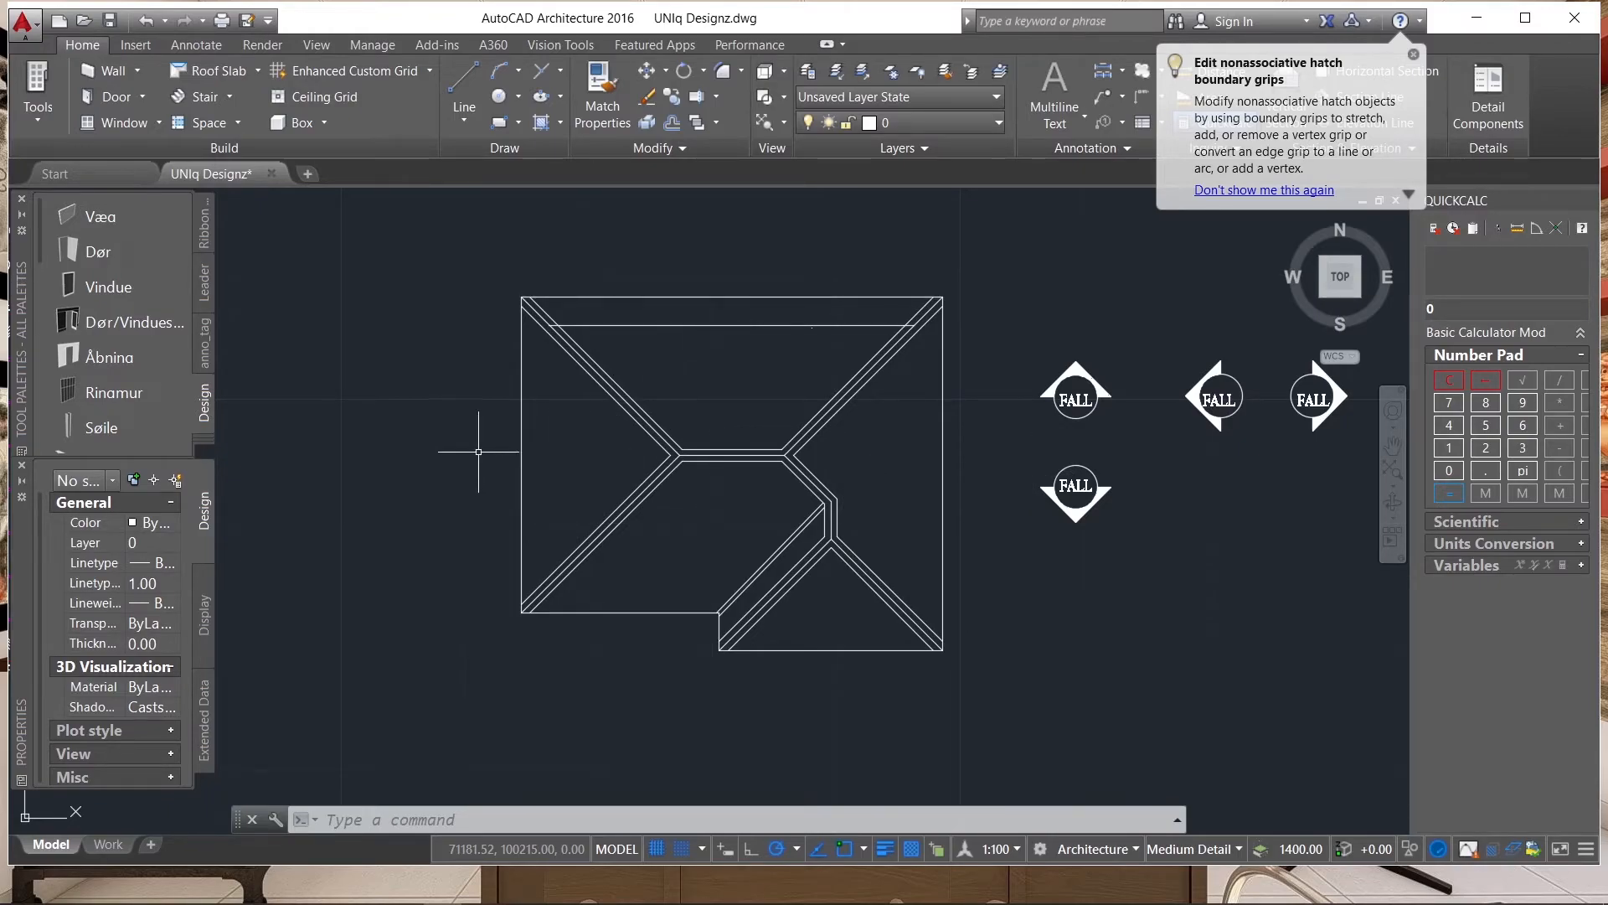
pyautogui.scroll(-2, 411, 472)
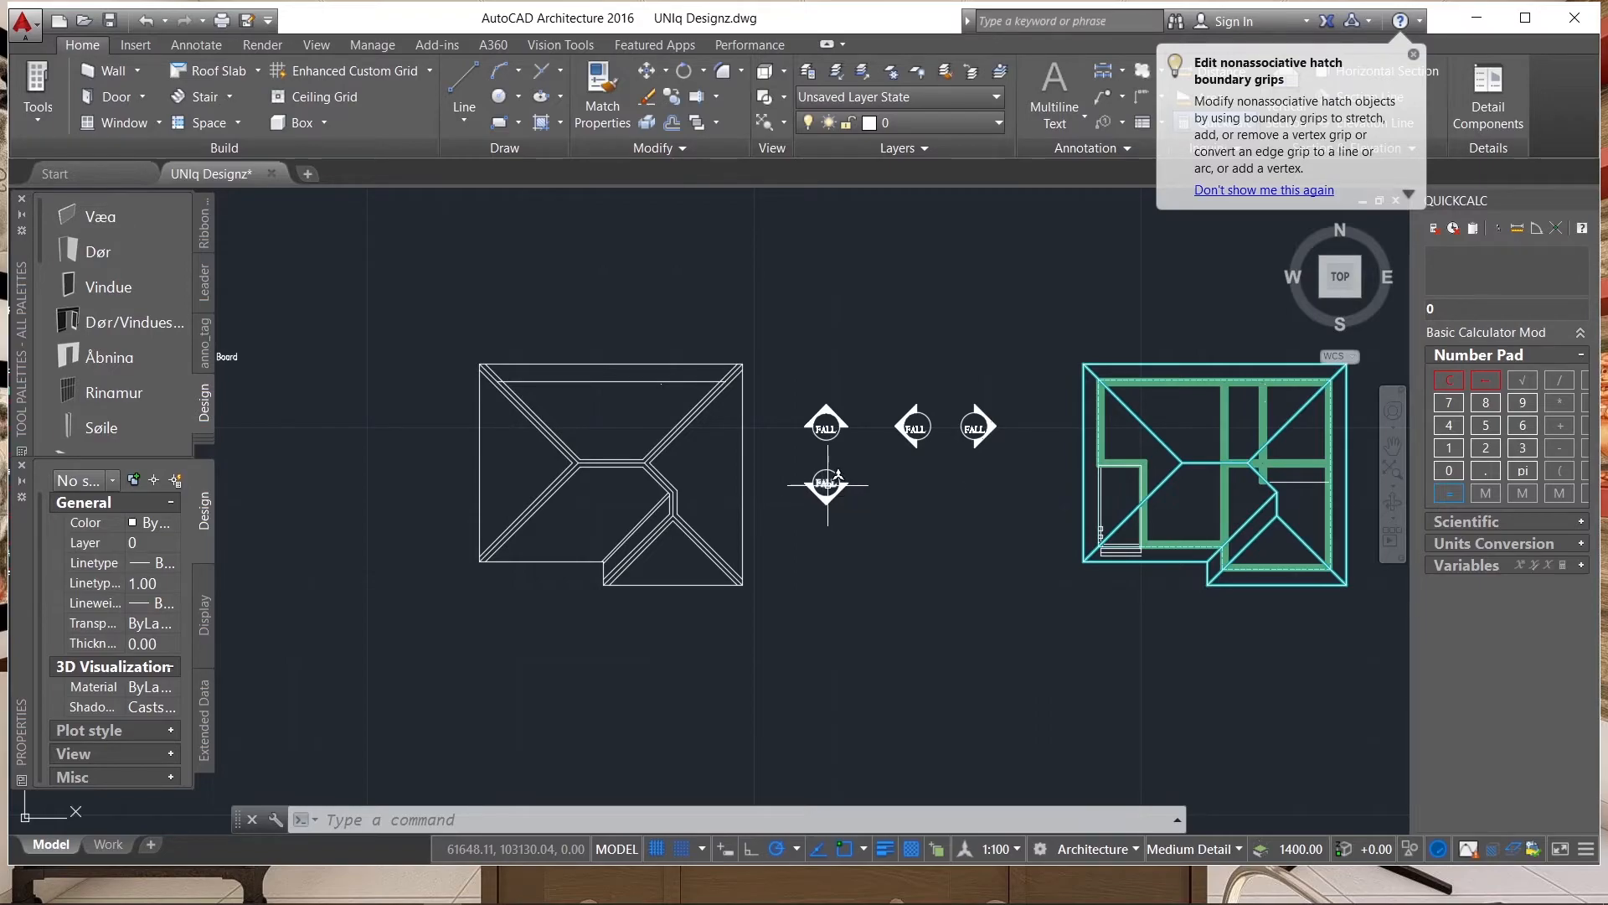
# Copy the downward-pointing FALL symbol onto the small projecting hip slope and the main lower slope of the roof plan.
pyautogui.scroll(4, 825, 483)
pyautogui.click(882, 434)
pyautogui.click(771, 556)
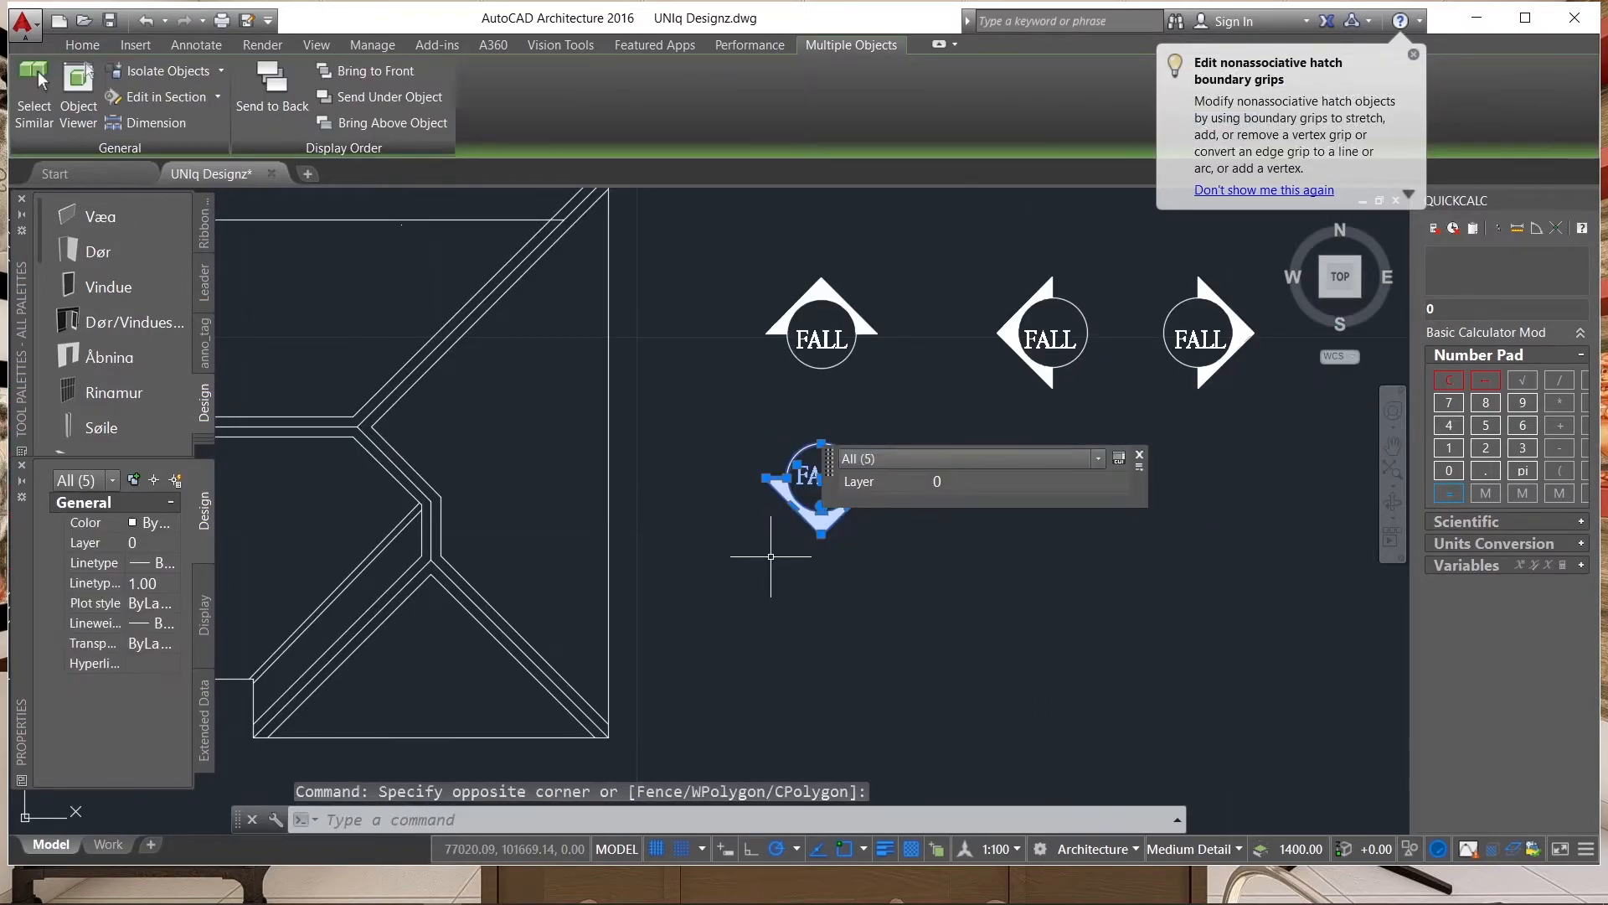
pyautogui.write('co')
pyautogui.press('Return')
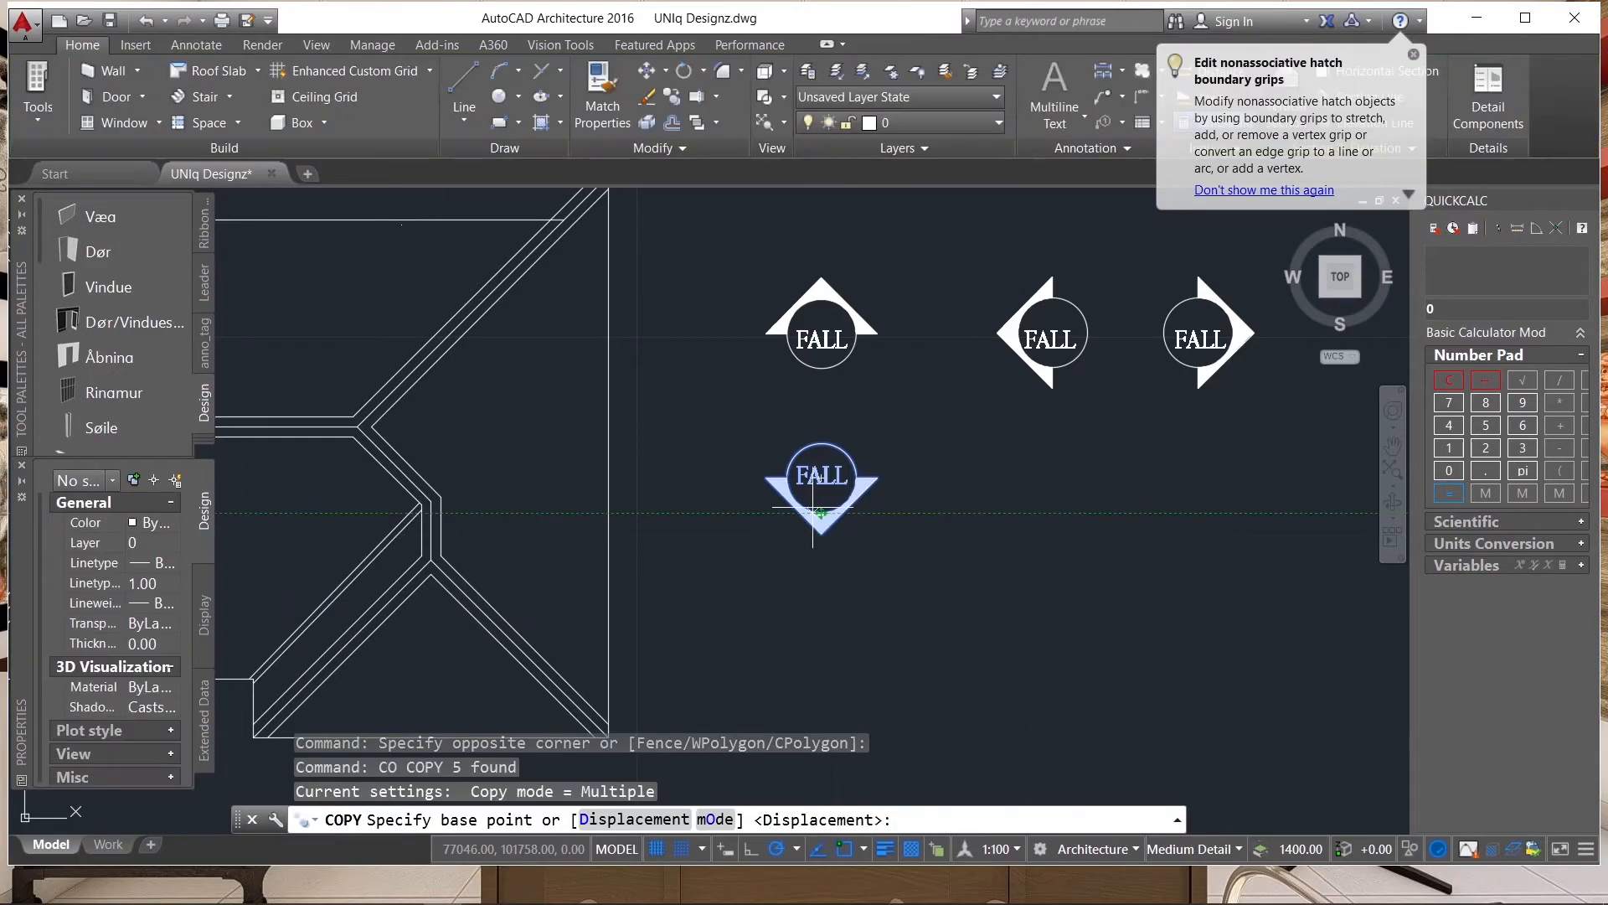
pyautogui.scroll(2, 814, 505)
pyautogui.click(825, 459)
pyautogui.scroll(-5, 833, 465)
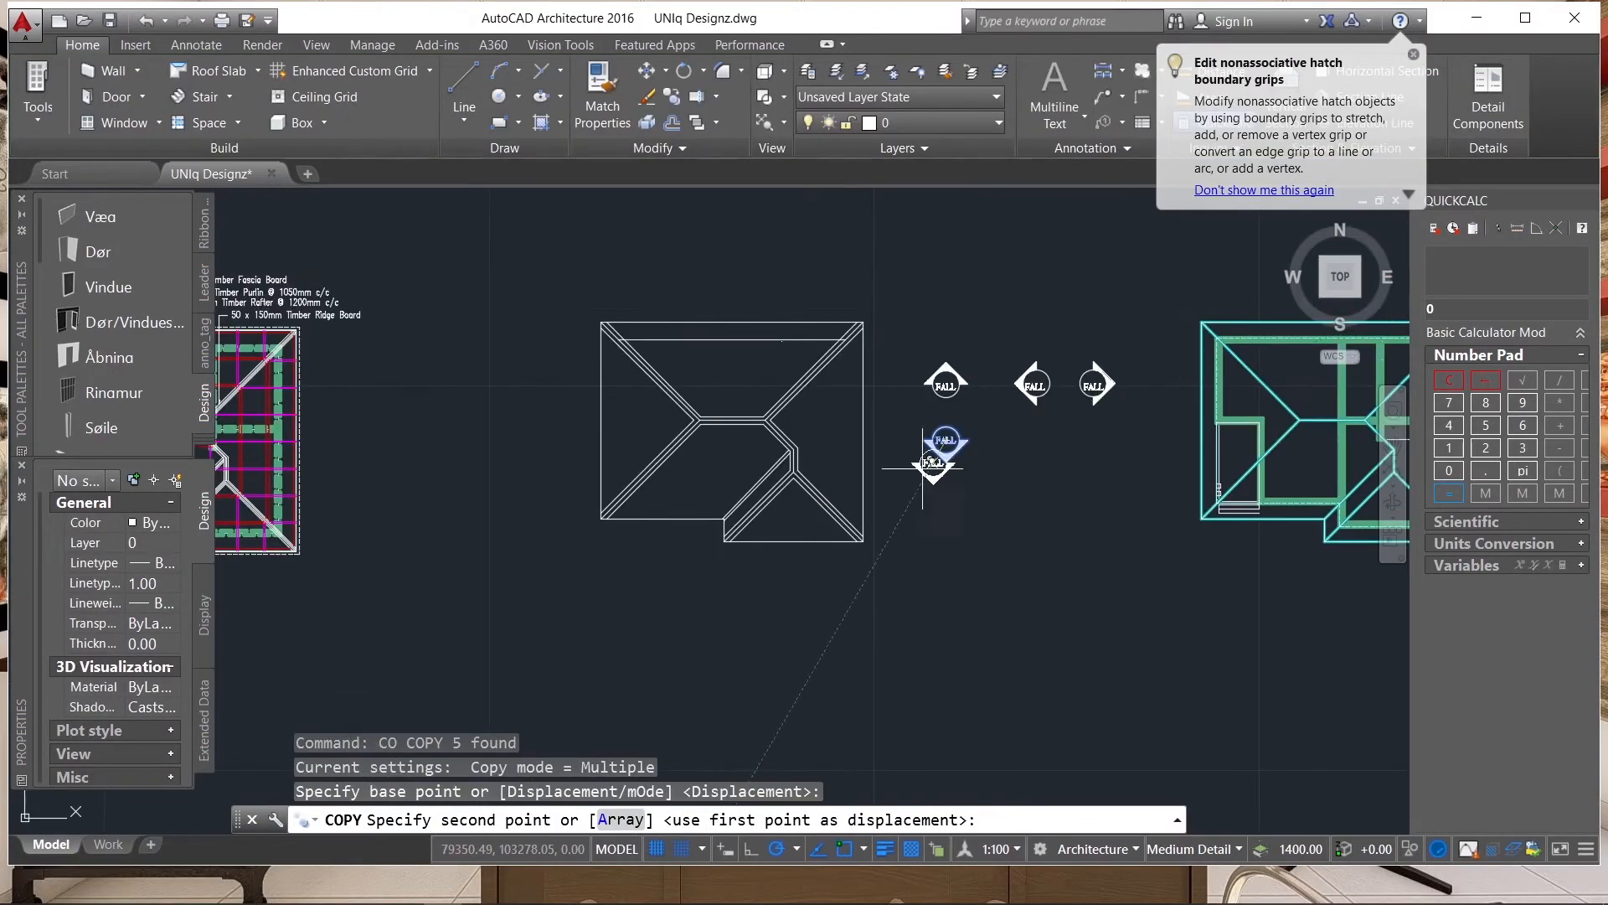
pyautogui.scroll(4, 792, 511)
pyautogui.click(800, 507)
pyautogui.scroll(-2, 1081, 553)
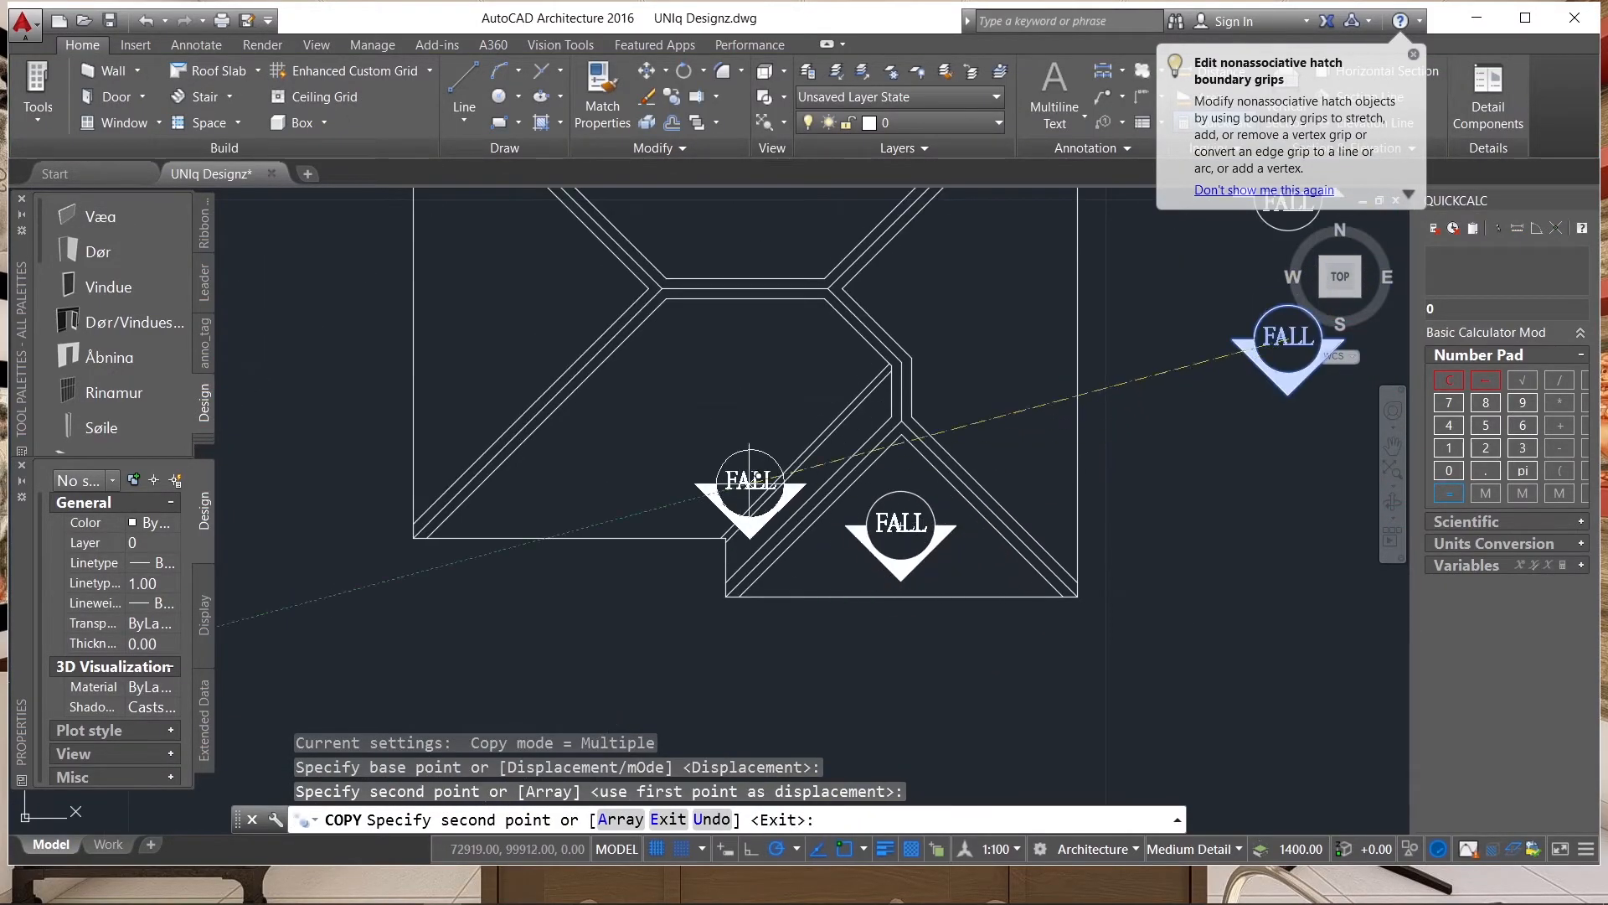
pyautogui.click(685, 402)
pyautogui.scroll(-4, 618, 564)
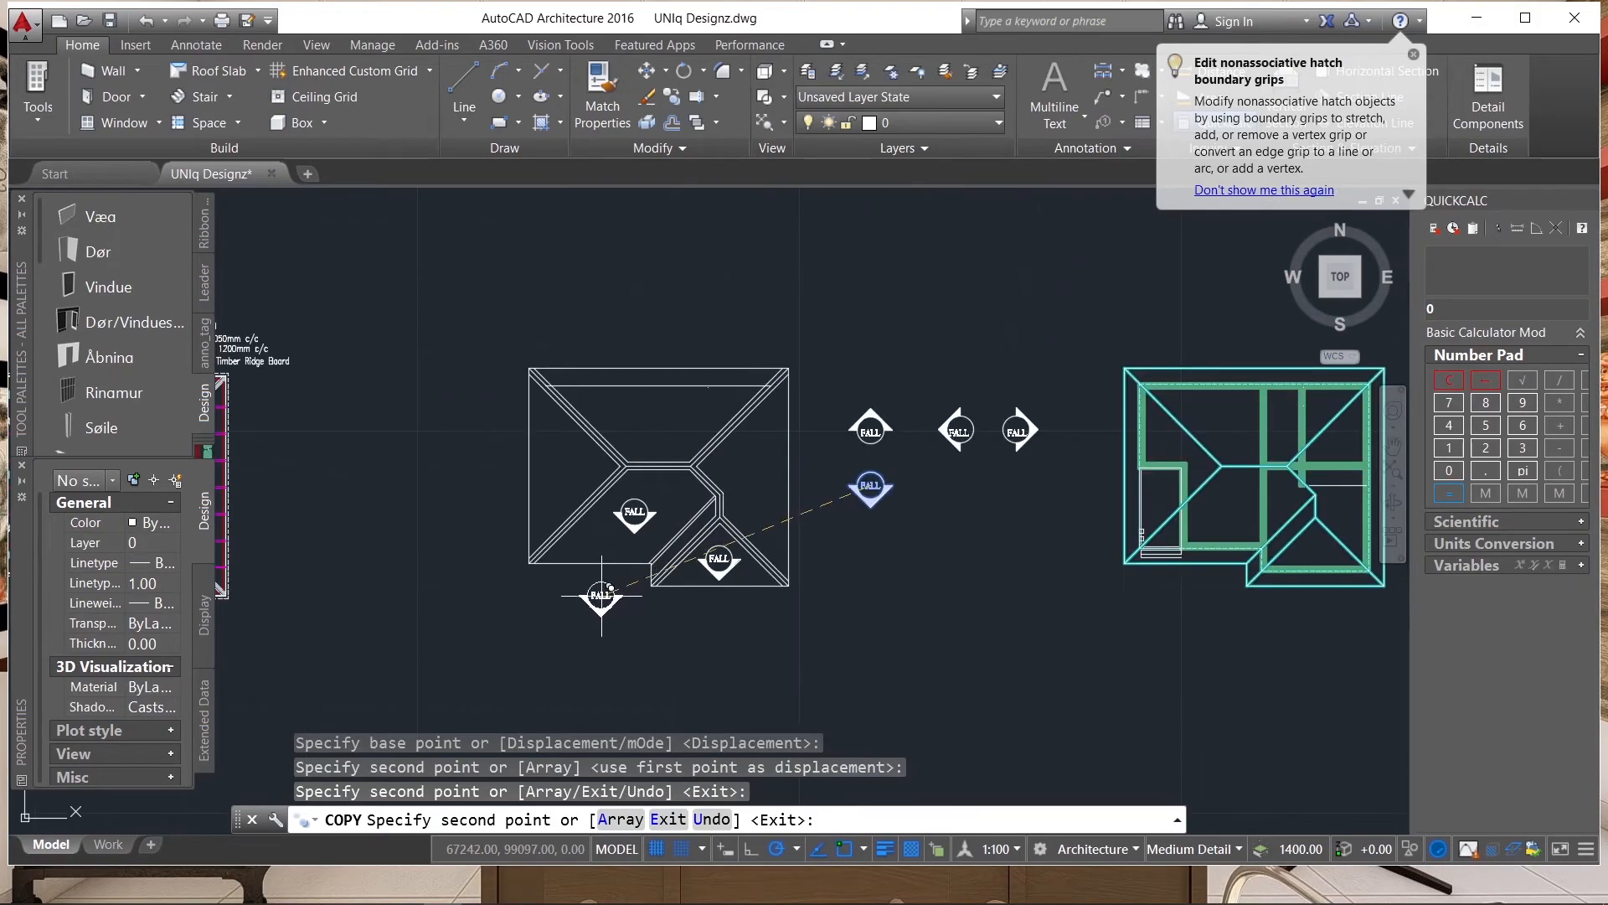
pyautogui.press('Escape')
# Copy the upward-pointing FALL symbol onto the roof plan's upper slope.
pyautogui.scroll(3, 809, 540)
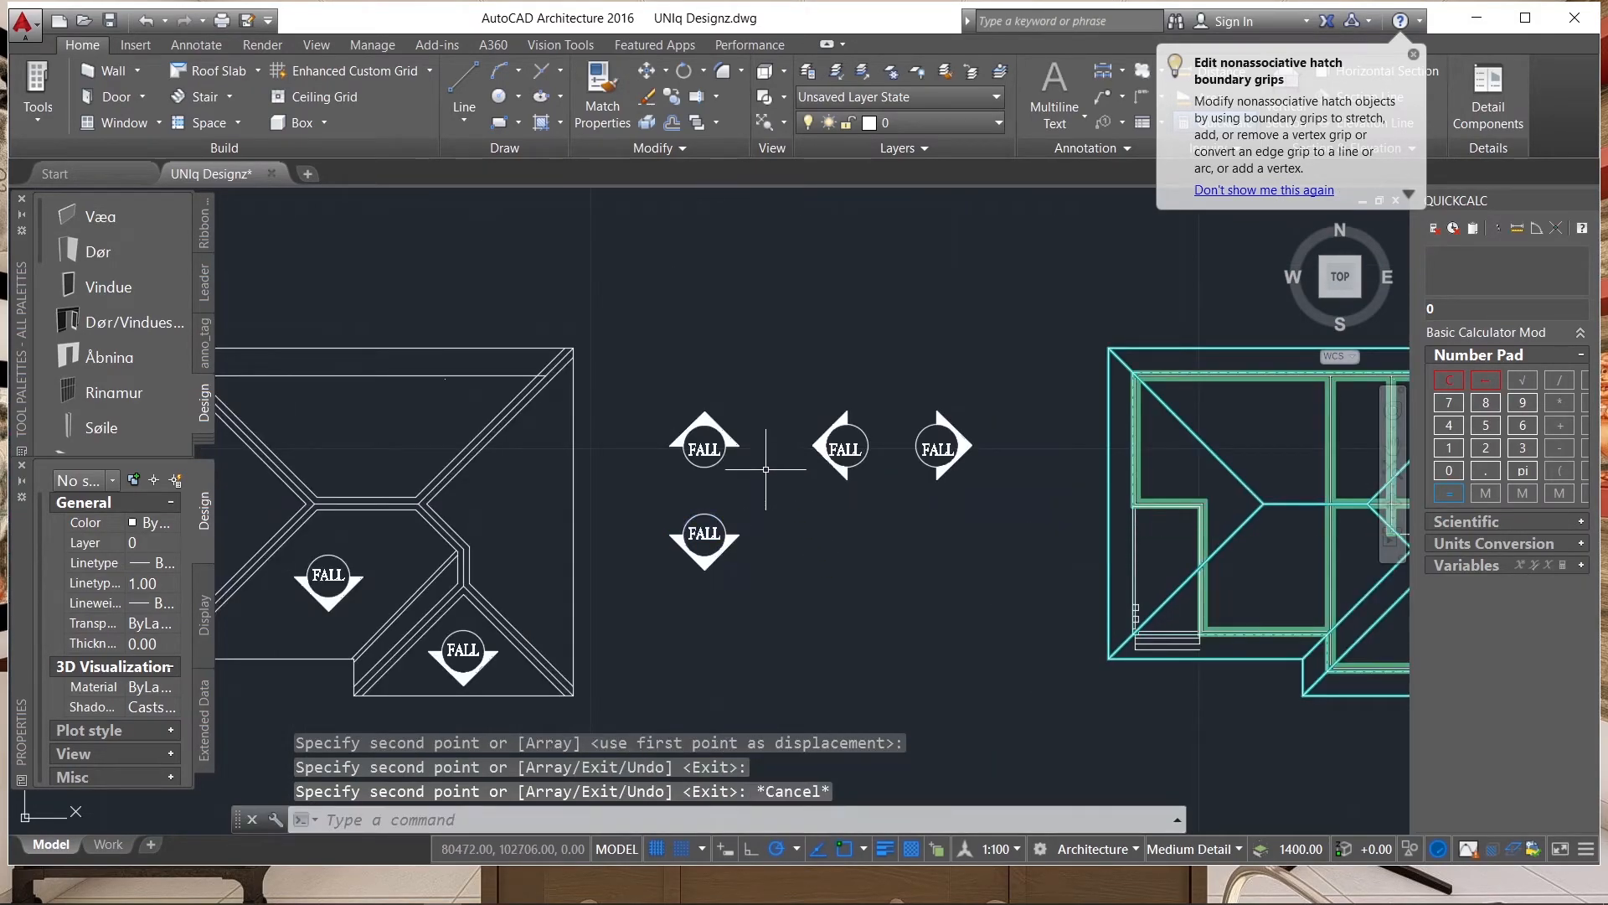
pyautogui.click(750, 481)
pyautogui.click(666, 416)
pyautogui.press('Return')
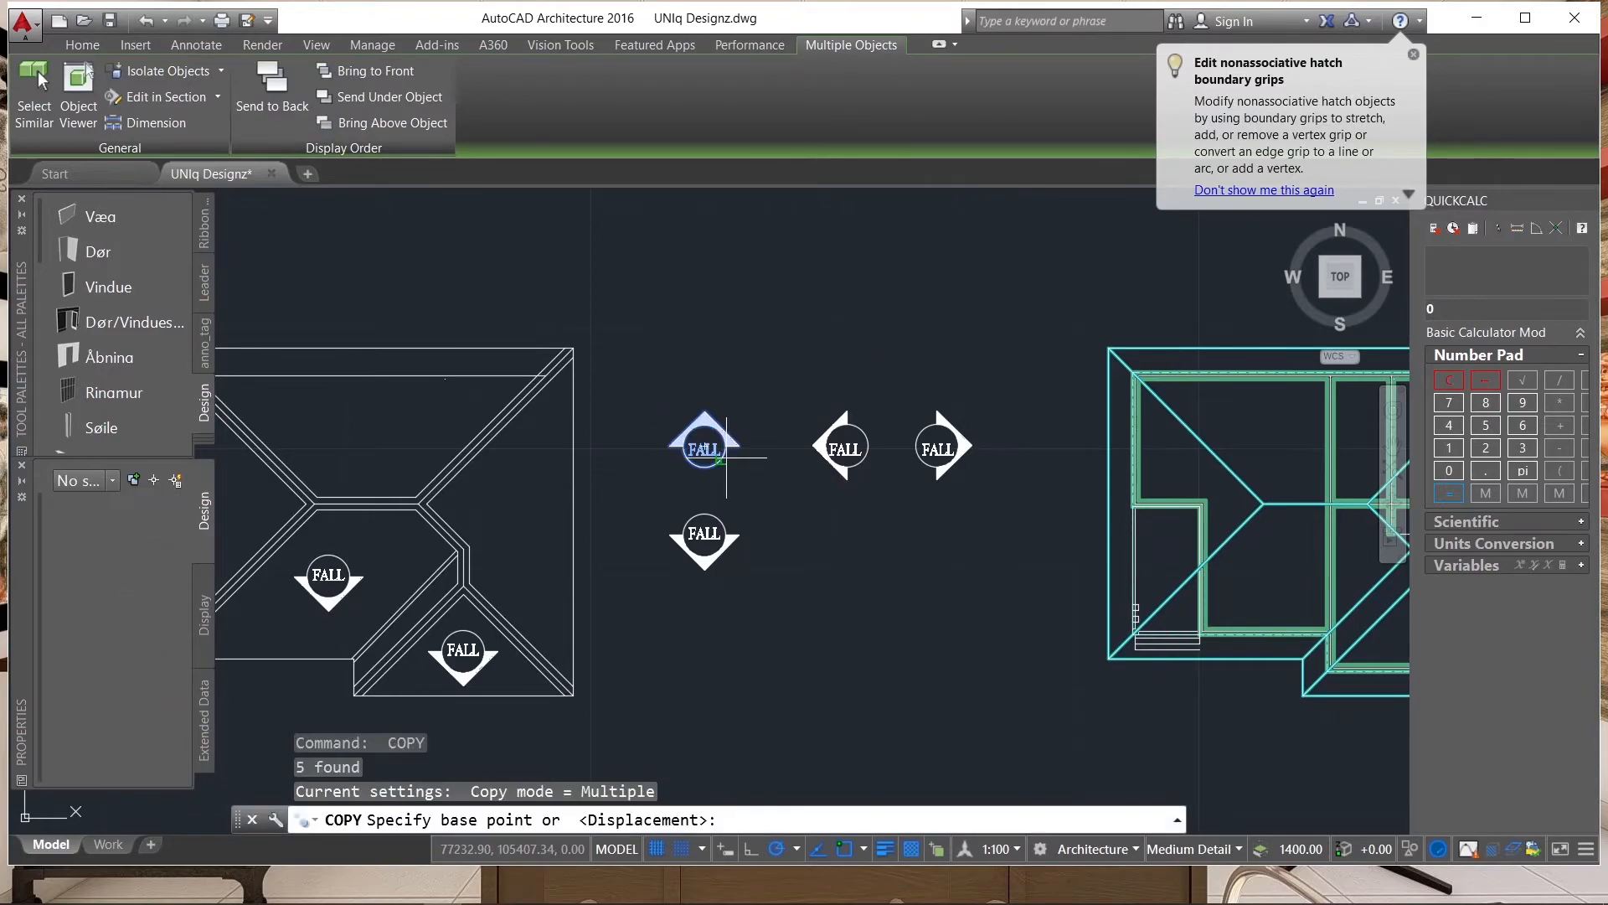
pyautogui.scroll(4, 680, 429)
pyautogui.click(670, 425)
pyautogui.scroll(-4, 737, 474)
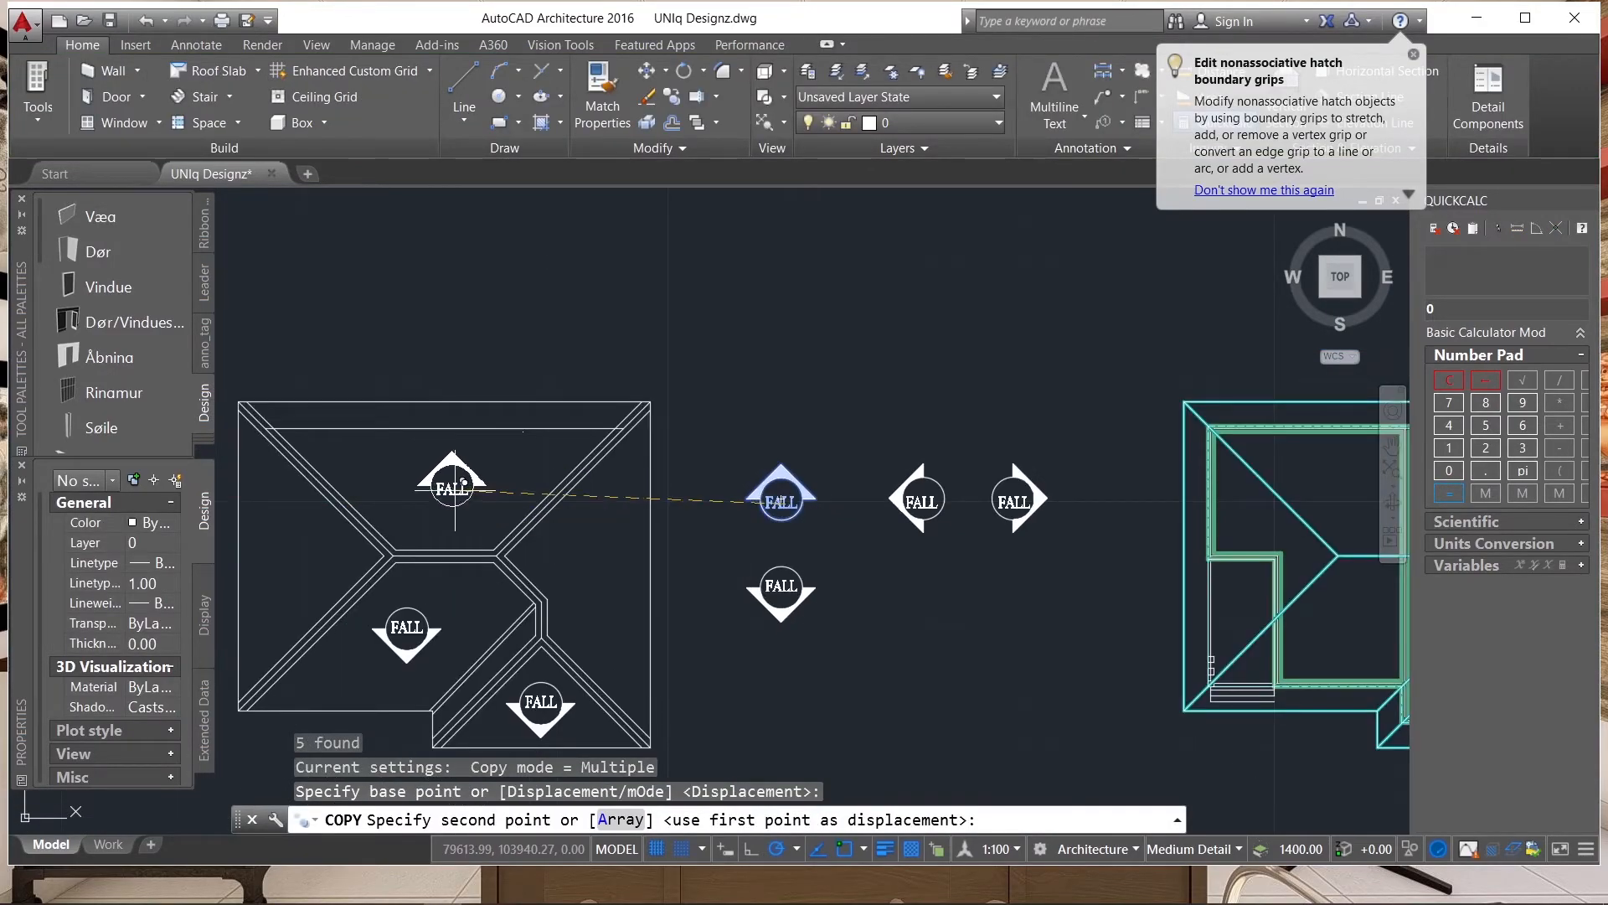
pyautogui.click(450, 493)
pyautogui.press('Escape')
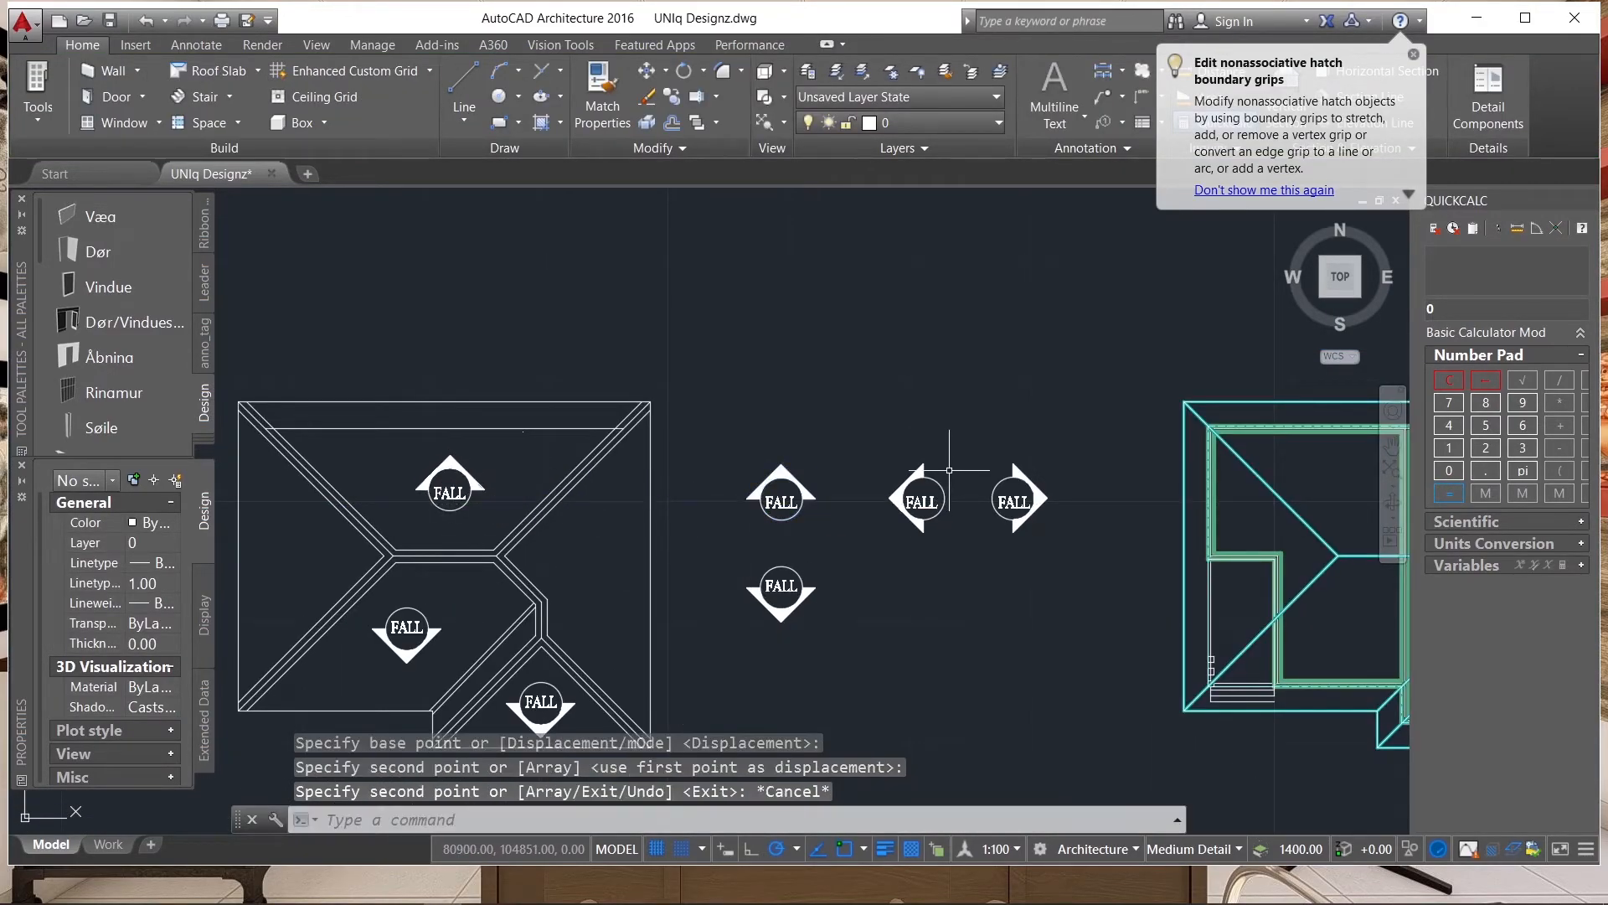
# Copy the left-pointing FALL symbol onto the roof plan's left hip slope.
pyautogui.click(950, 470)
pyautogui.click(862, 541)
pyautogui.press('Return')
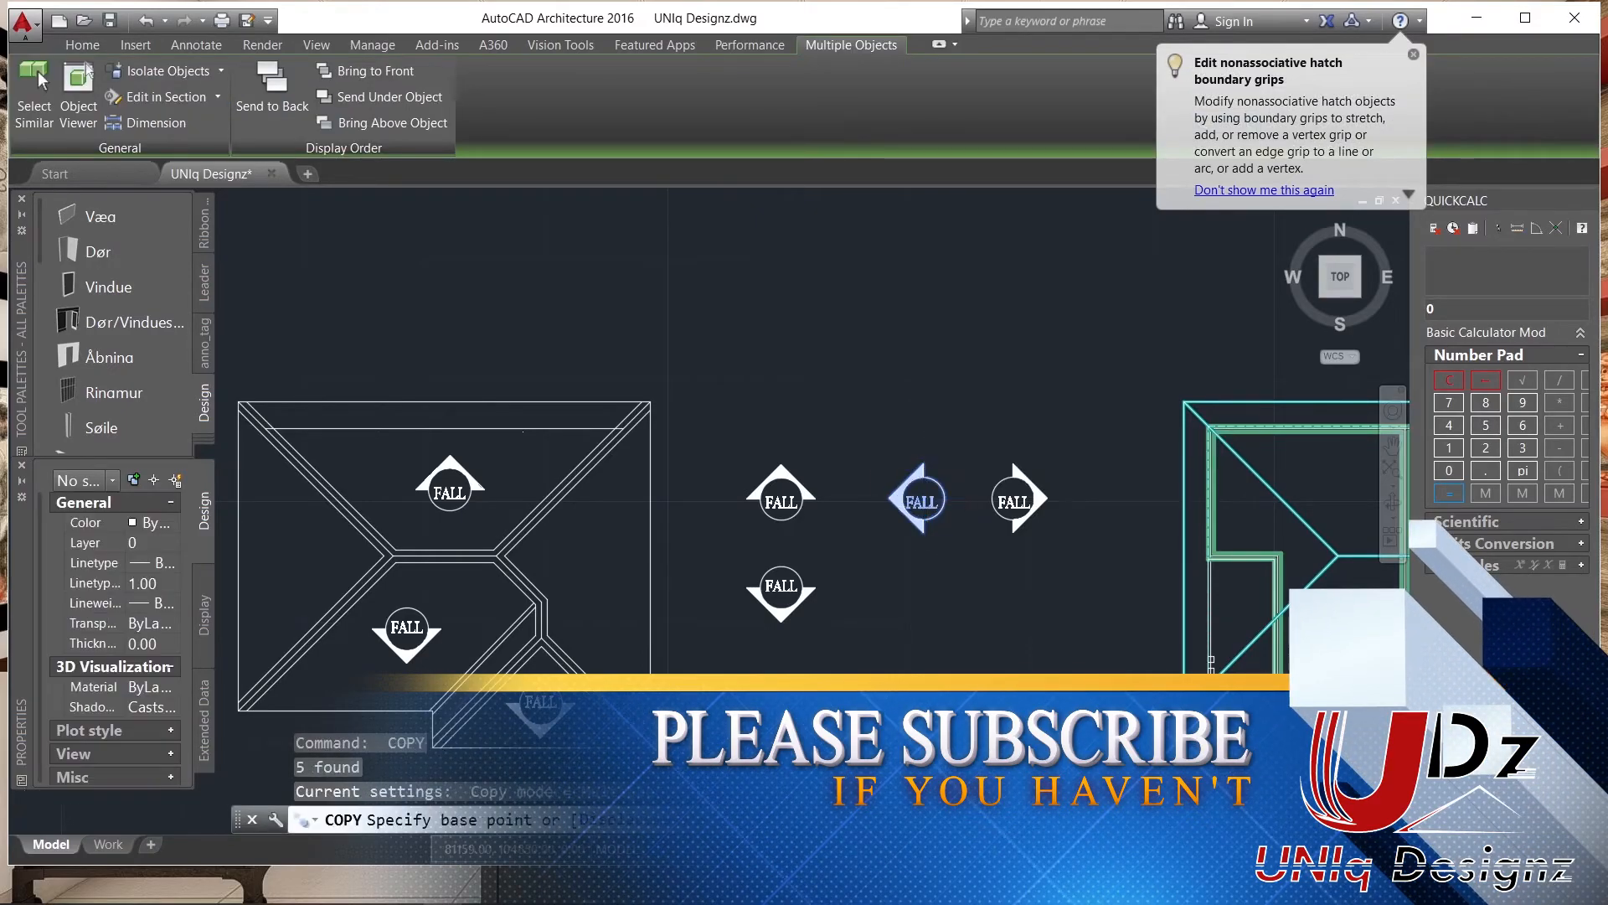
pyautogui.click(921, 501)
pyautogui.scroll(-4, 1011, 523)
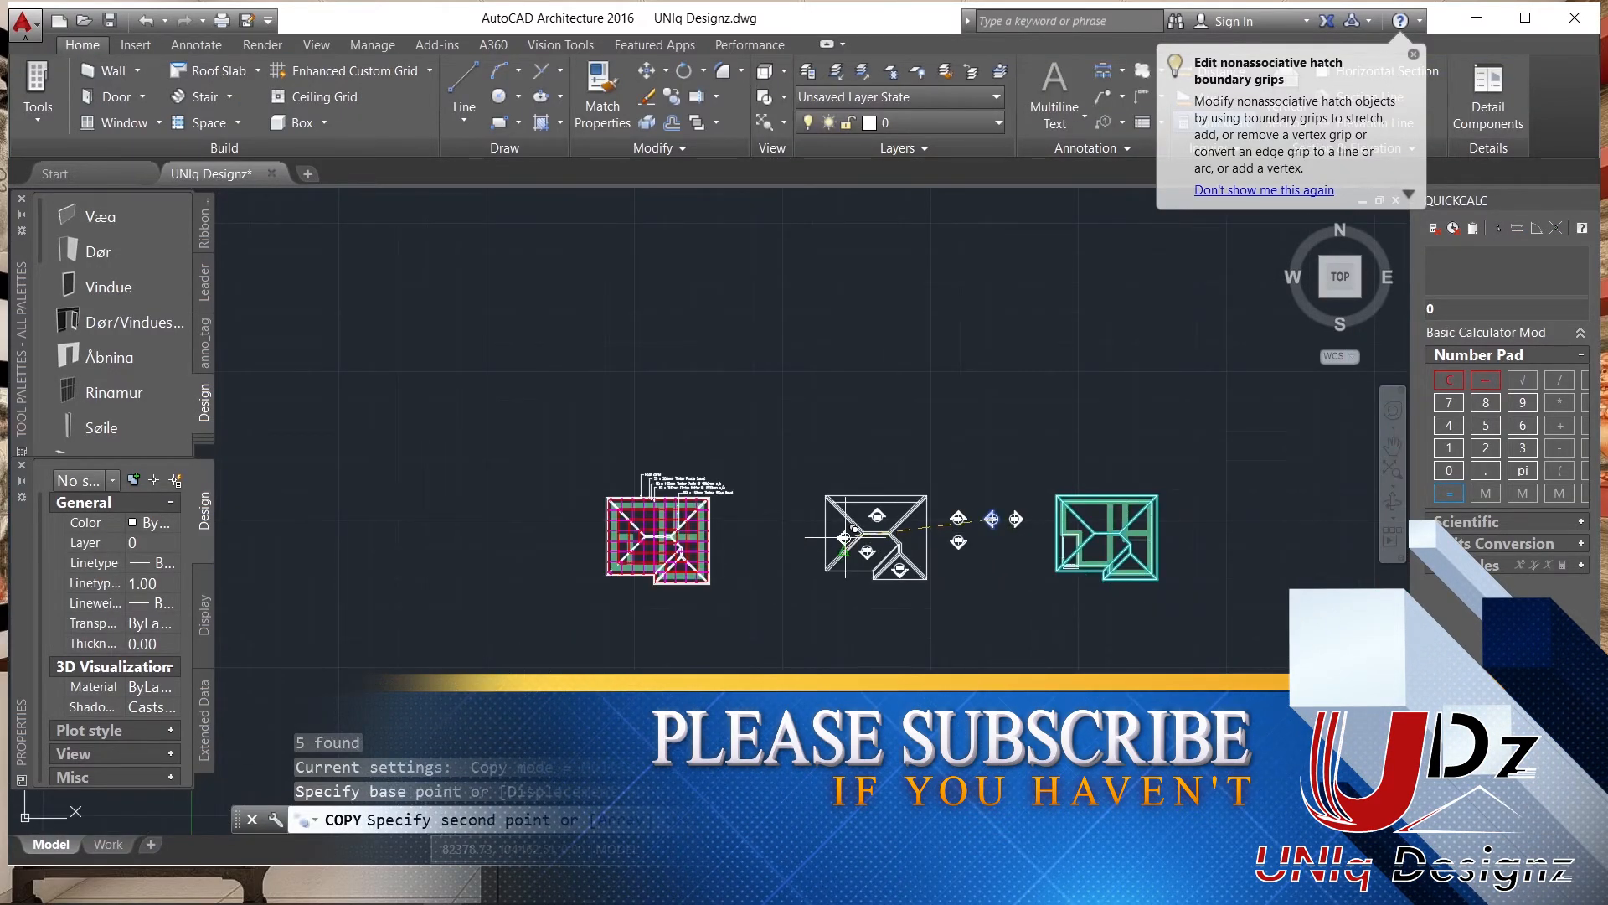
pyautogui.scroll(6, 846, 537)
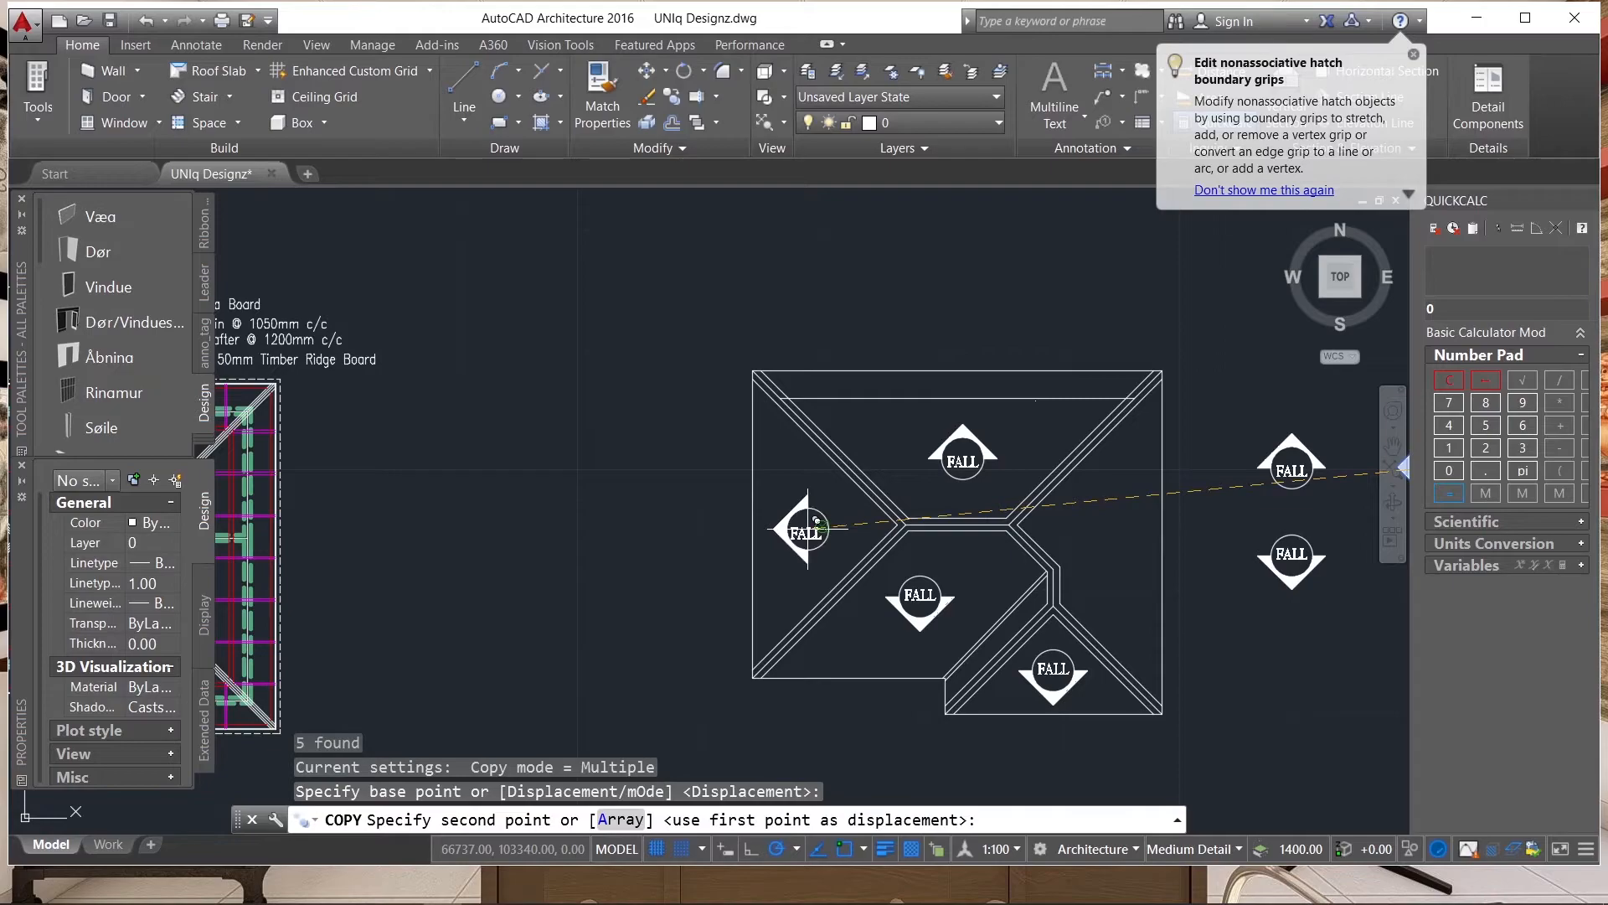
pyautogui.click(806, 527)
pyautogui.scroll(-4, 675, 524)
pyautogui.scroll(6, 819, 585)
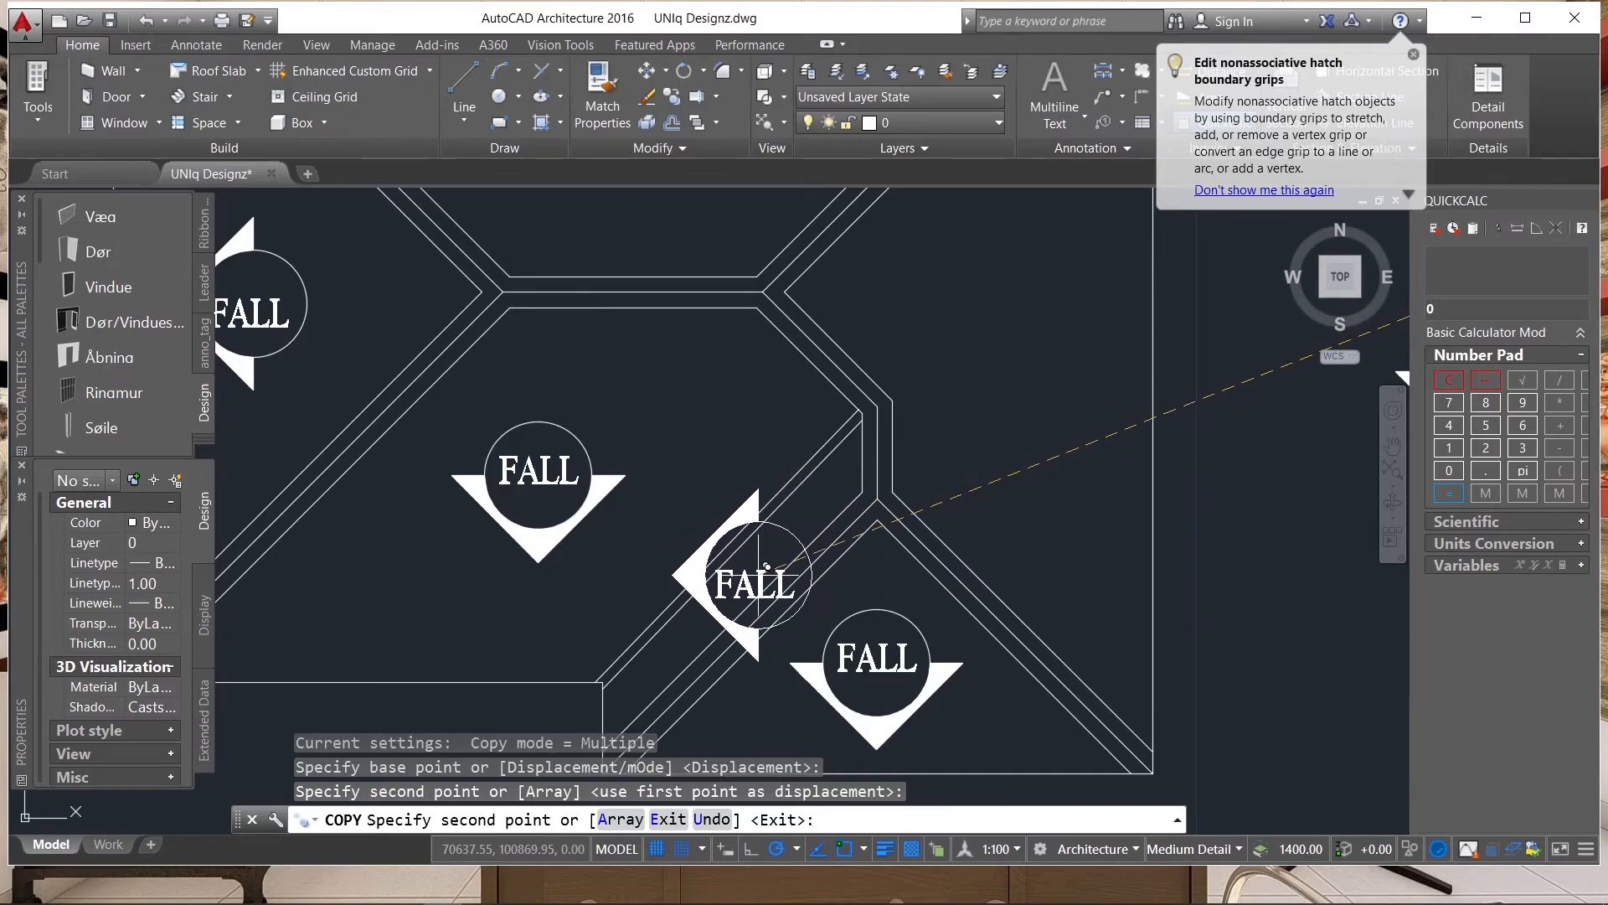
pyautogui.scroll(-4, 766, 568)
pyautogui.press('Escape')
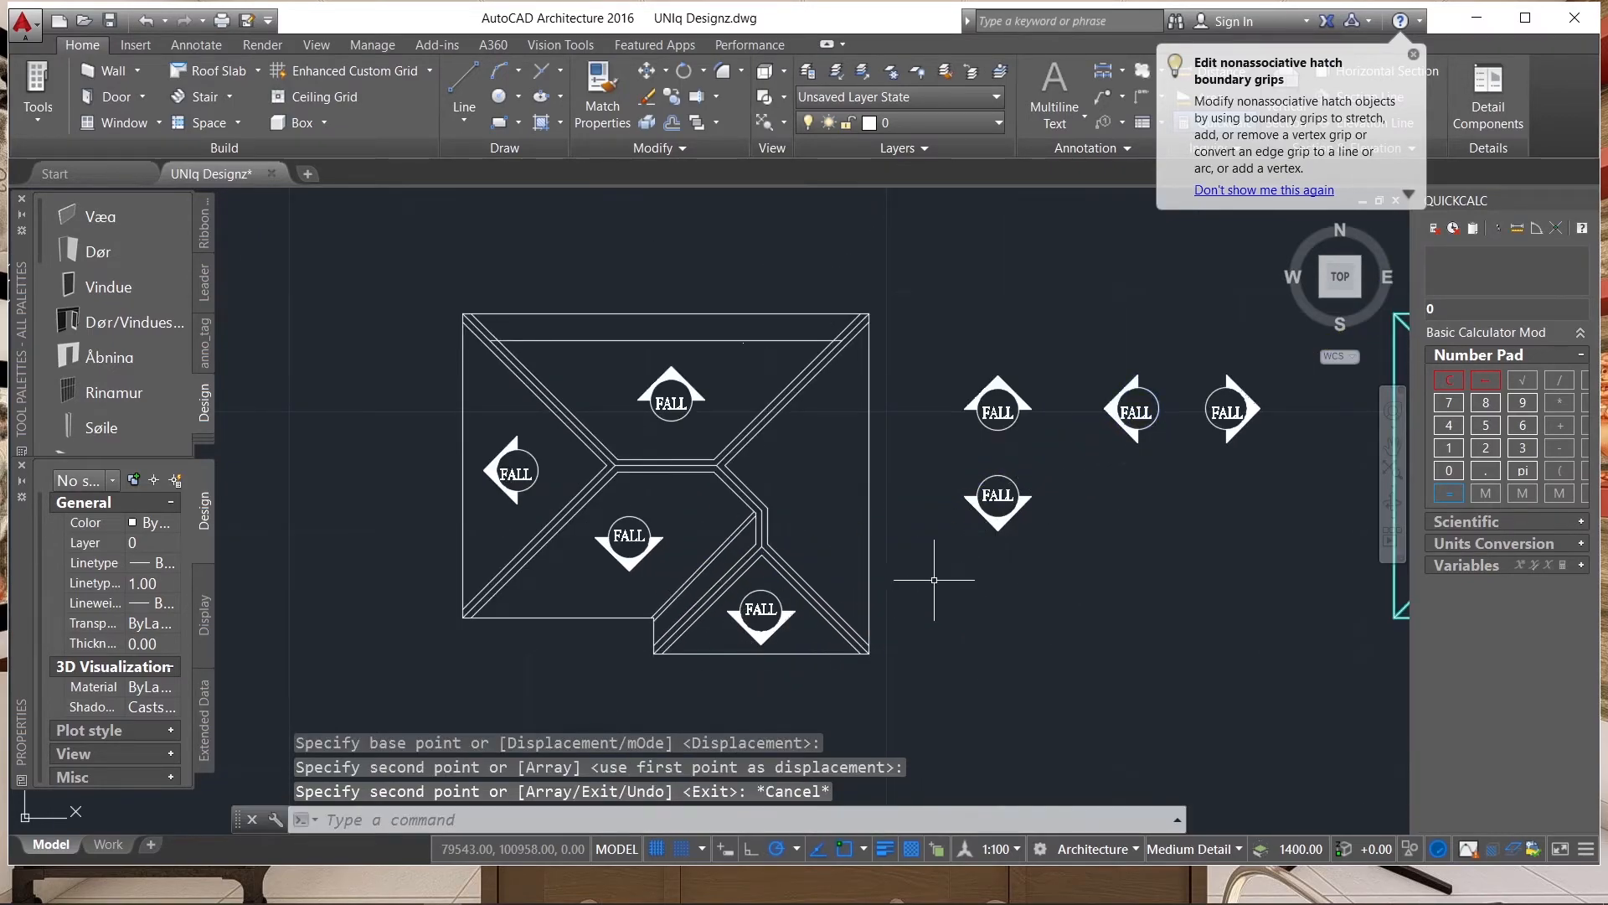
# Copy the right-pointing FALL symbol onto the roof plan's right slope.
pyautogui.scroll(-2, 900, 565)
pyautogui.click(1157, 510)
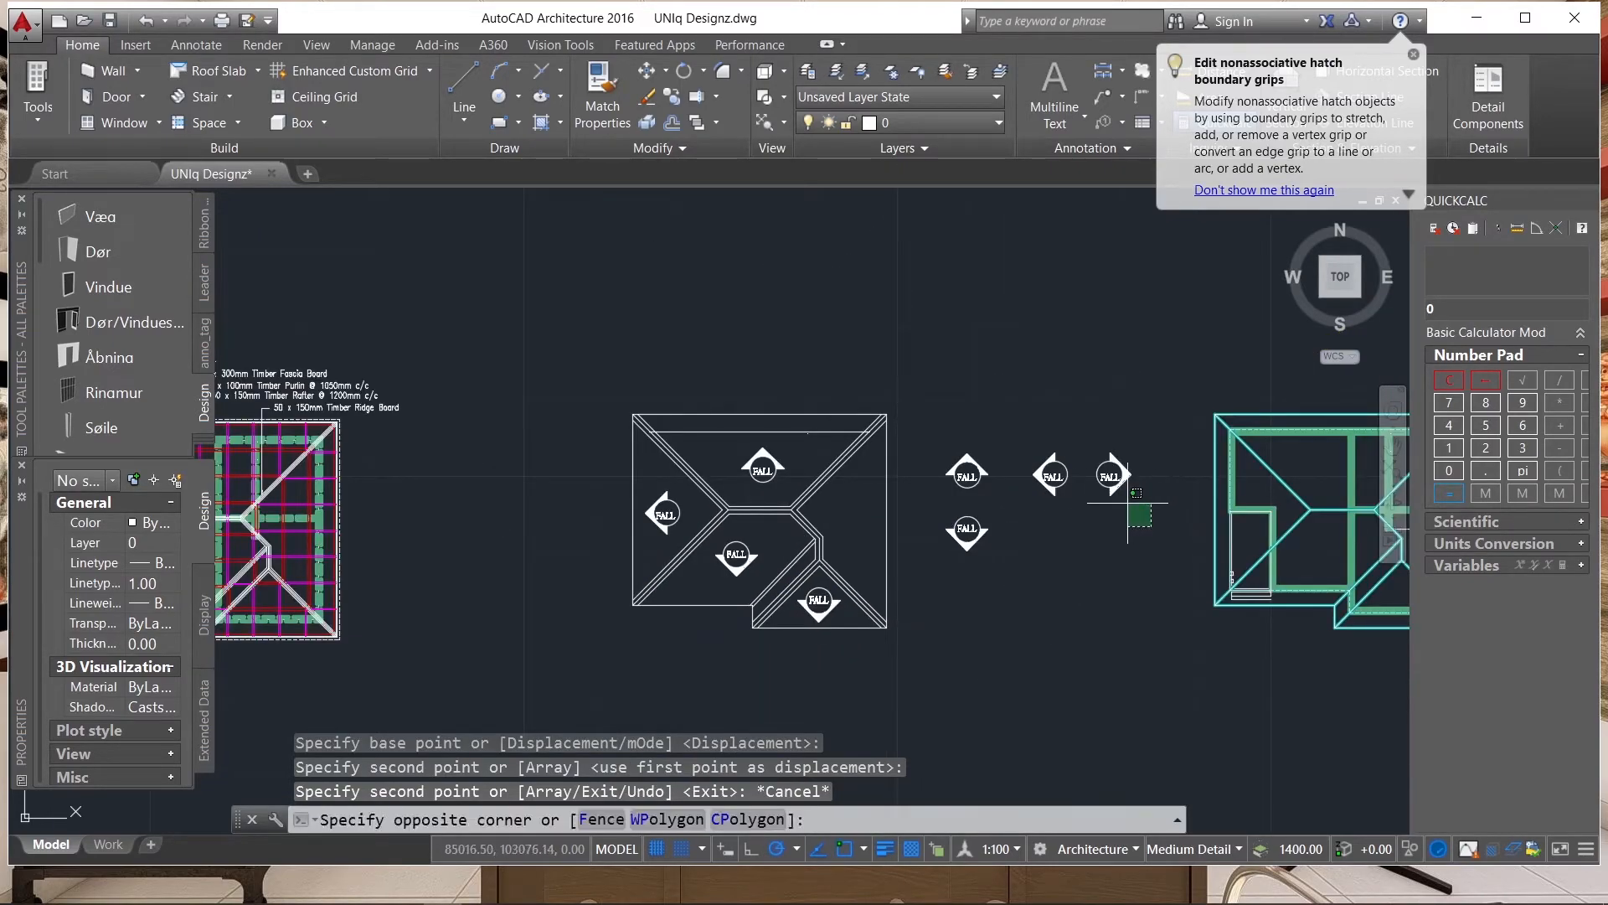
pyautogui.click(1093, 443)
pyautogui.scroll(4, 1118, 474)
pyautogui.write('co')
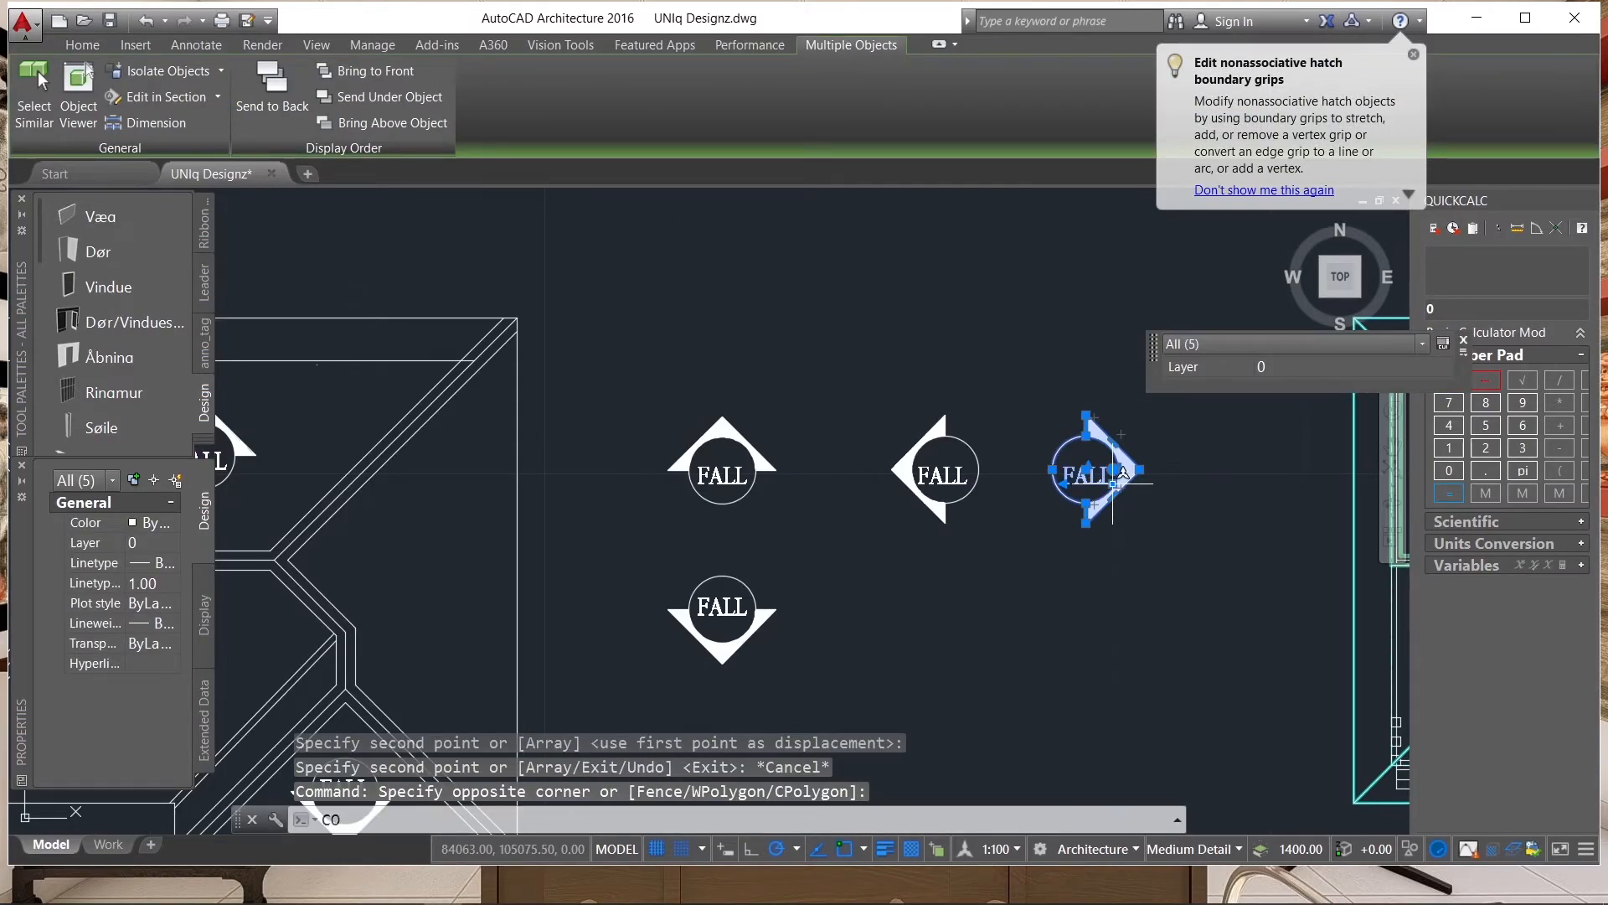
pyautogui.press('Return')
pyautogui.click(1089, 474)
pyautogui.scroll(-4, 1141, 474)
pyautogui.scroll(2, 909, 503)
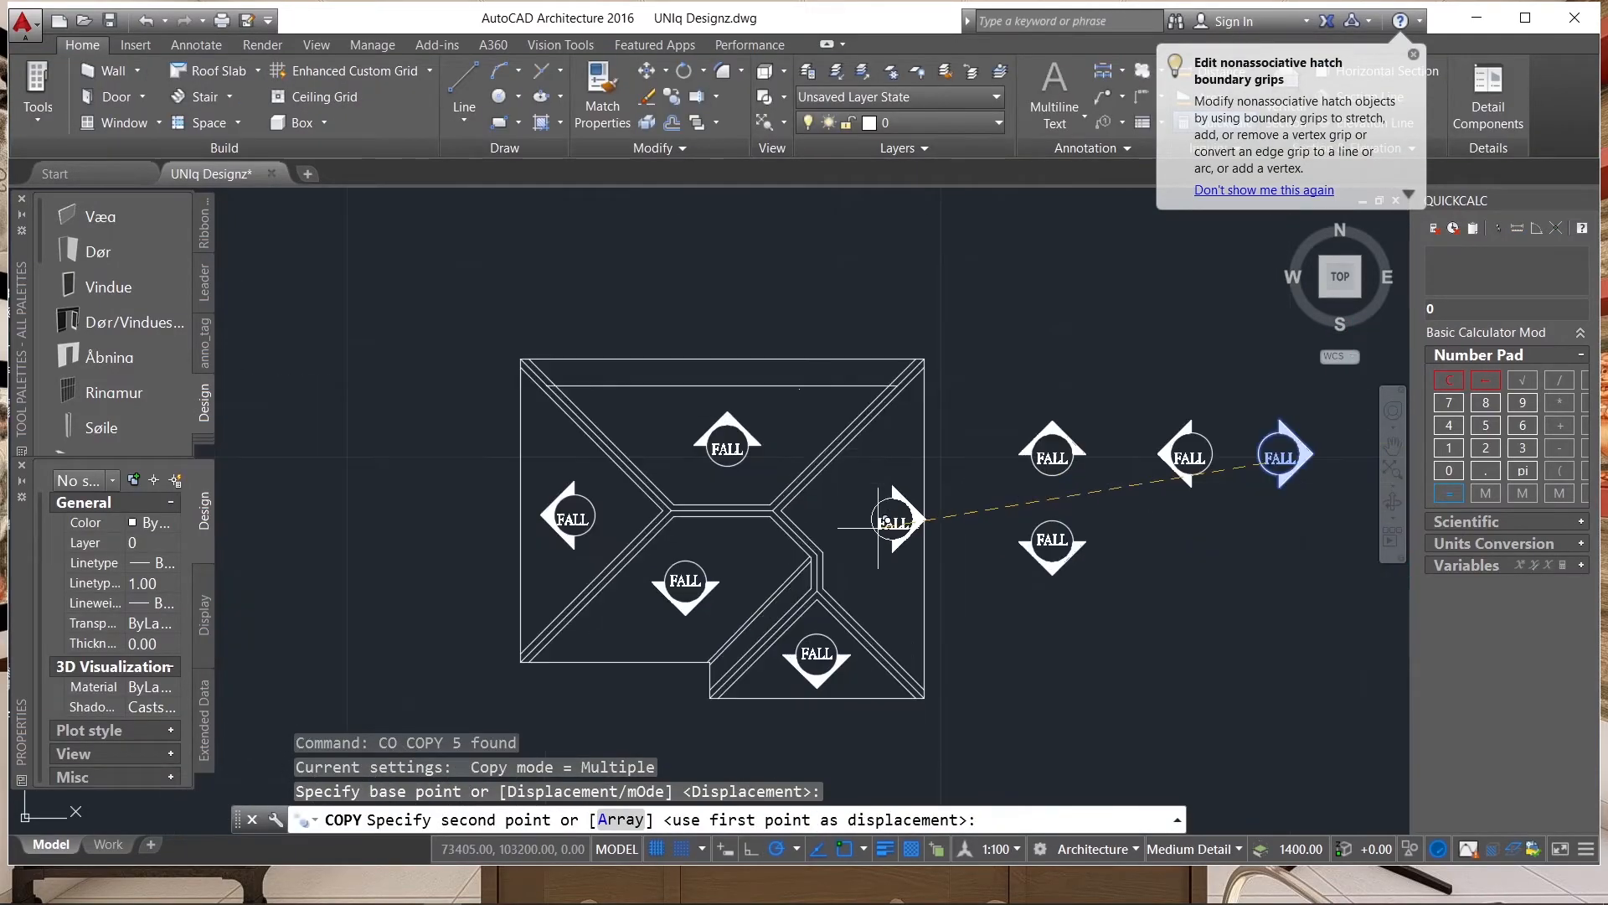
pyautogui.click(859, 520)
pyautogui.scroll(-3, 859, 519)
pyautogui.press('Escape')
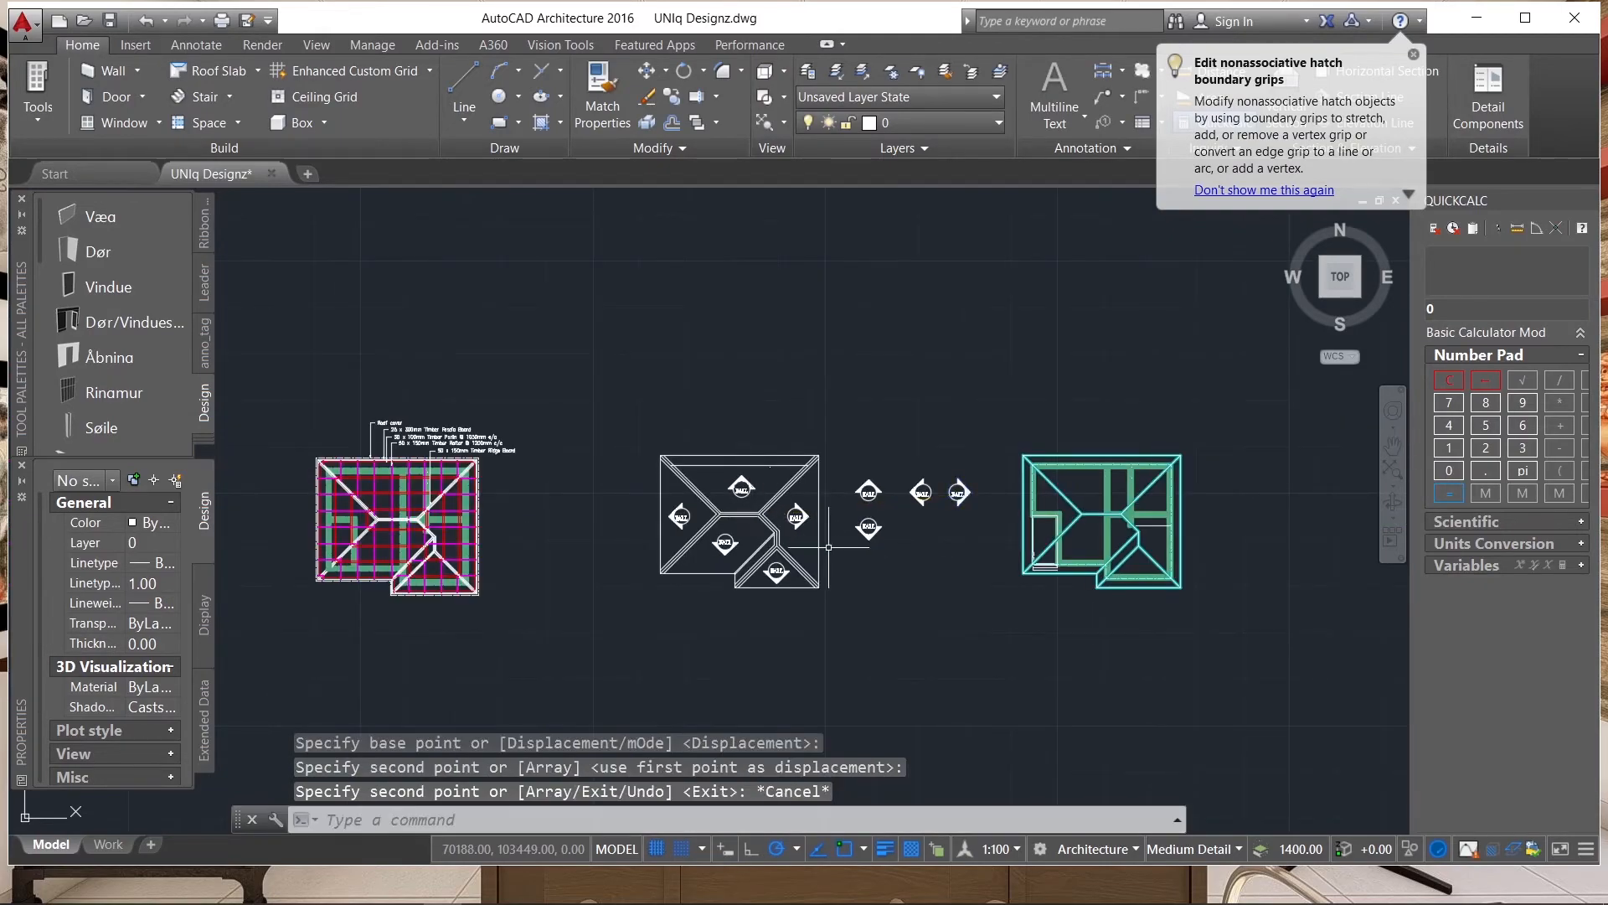
# Erase the four spare FALL symbols standing beside the roof plan.
pyautogui.scroll(3, 830, 528)
pyautogui.click(853, 366)
pyautogui.click(1236, 679)
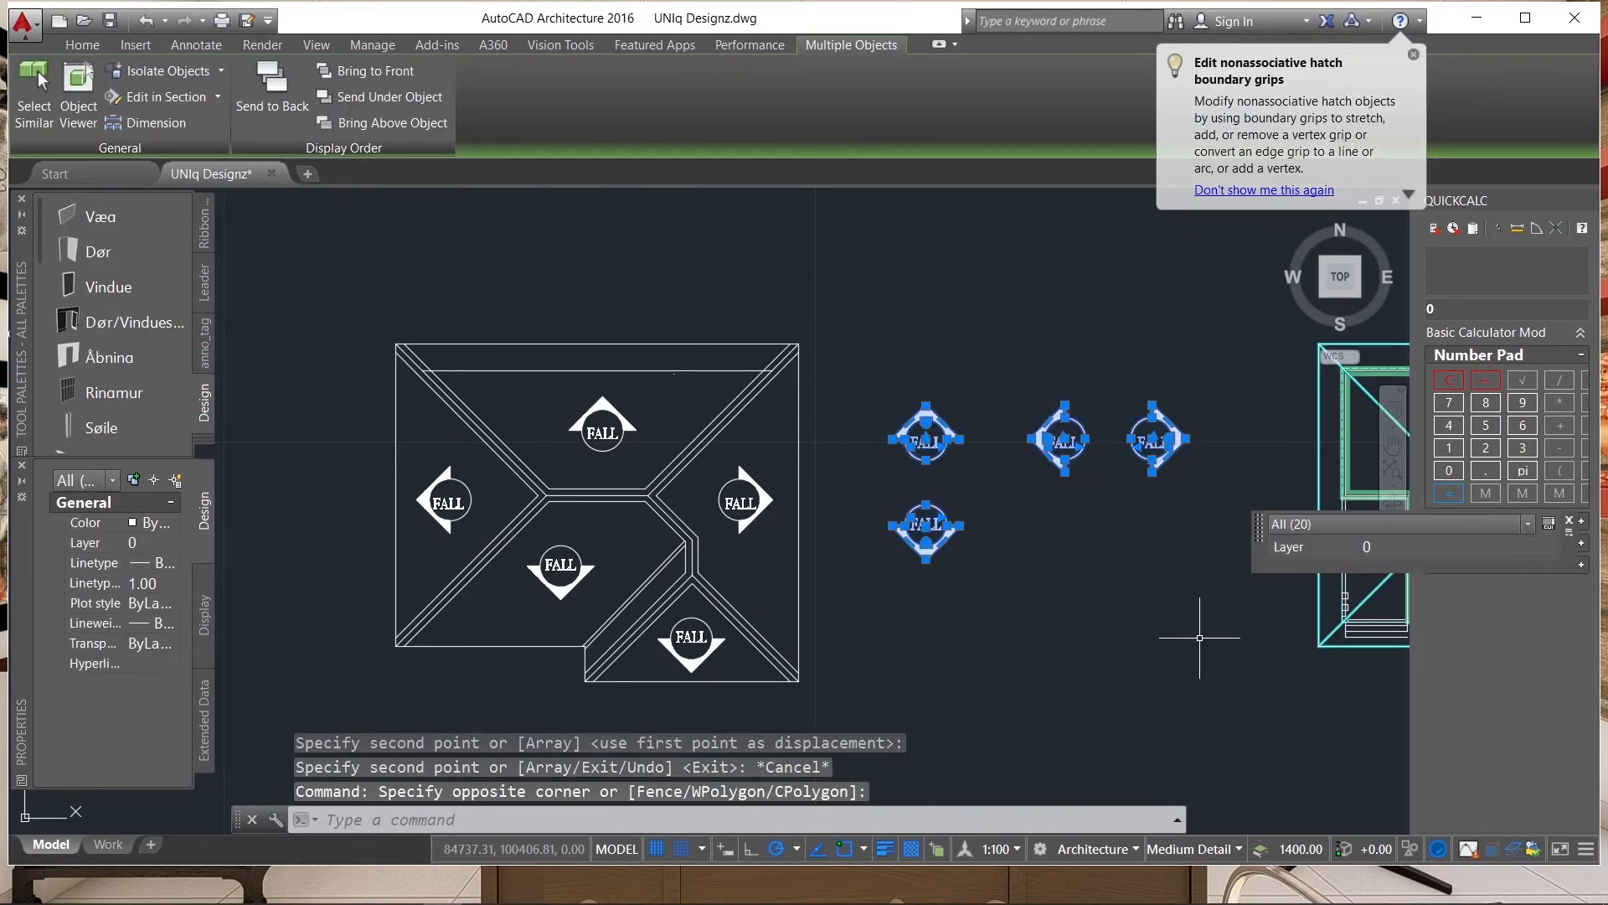
pyautogui.write('e')
pyautogui.press('Return')
pyautogui.scroll(-4, 934, 352)
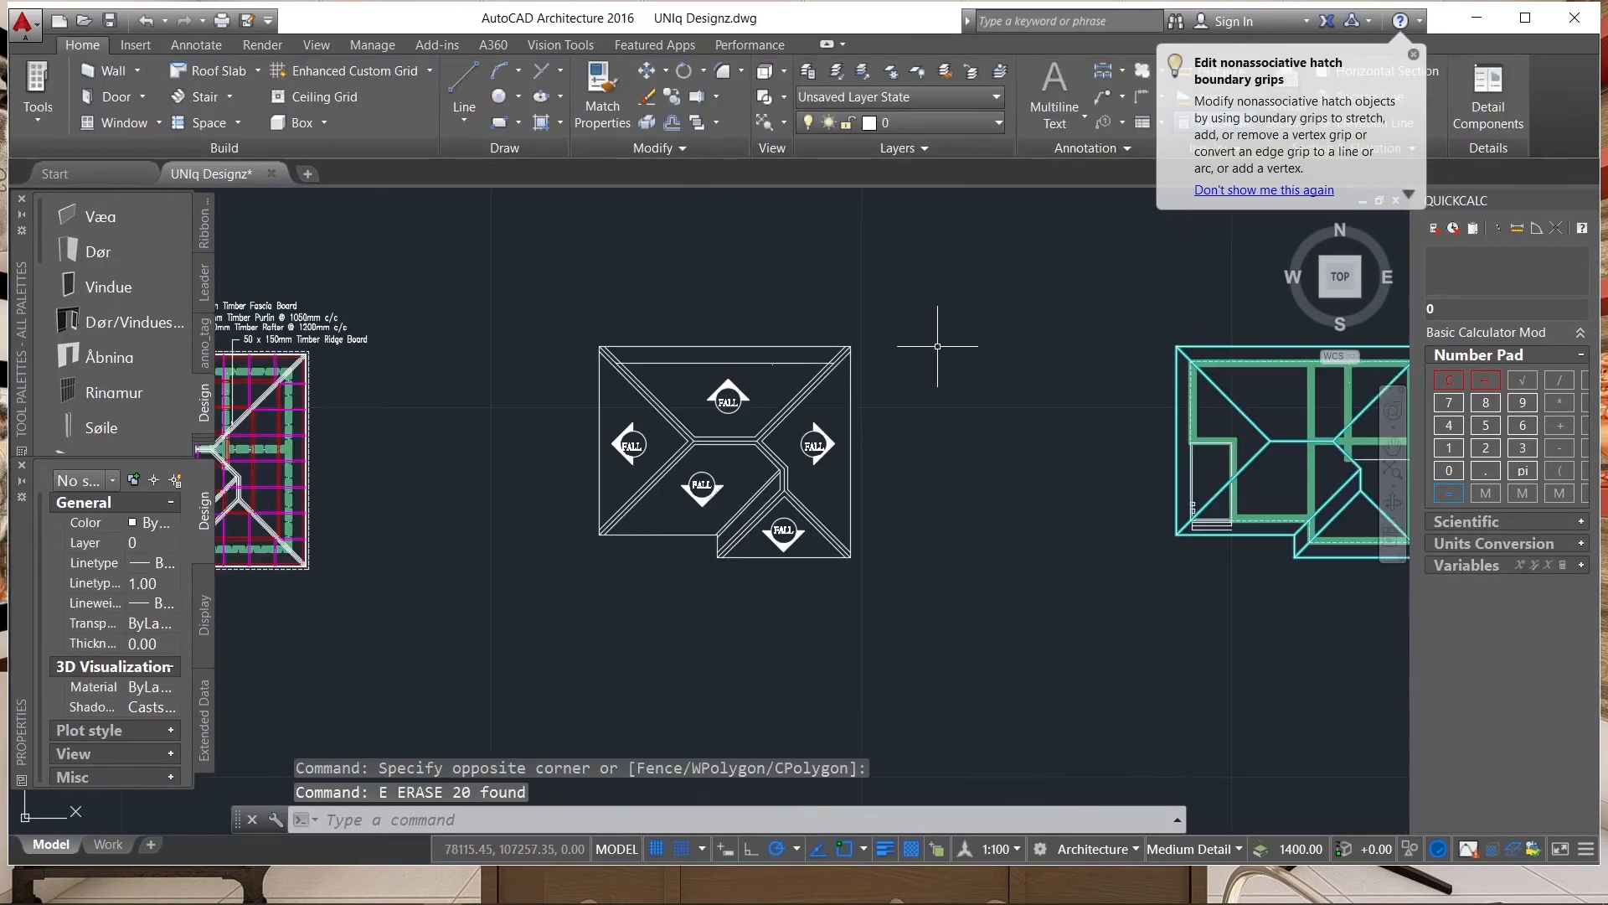
pyautogui.scroll(4, 771, 331)
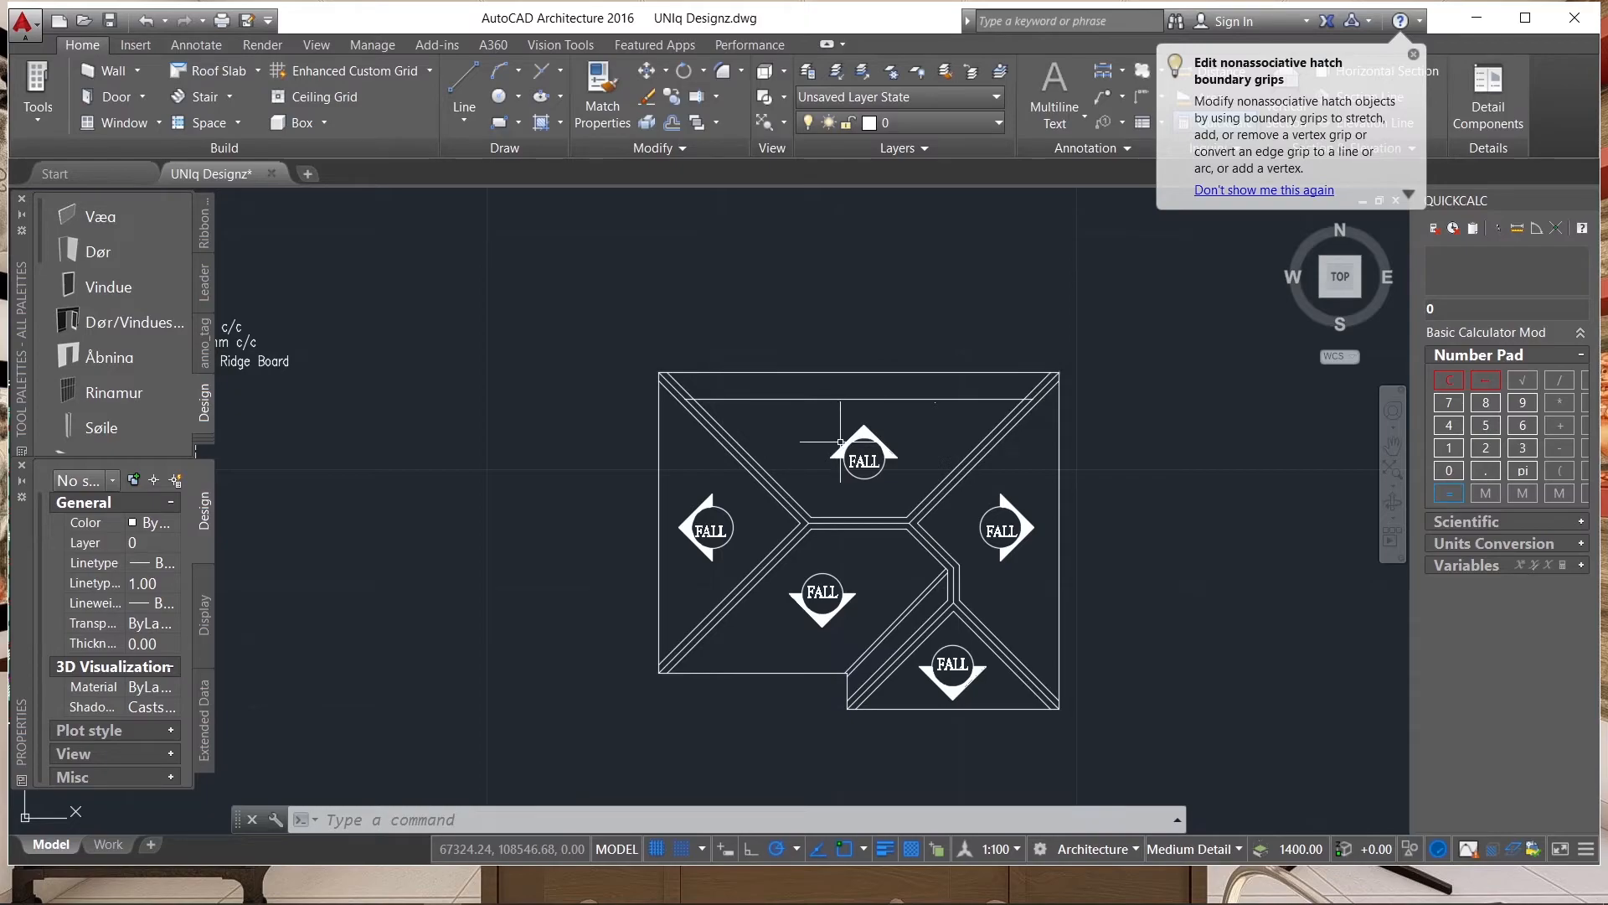
pyautogui.scroll(2, 919, 530)
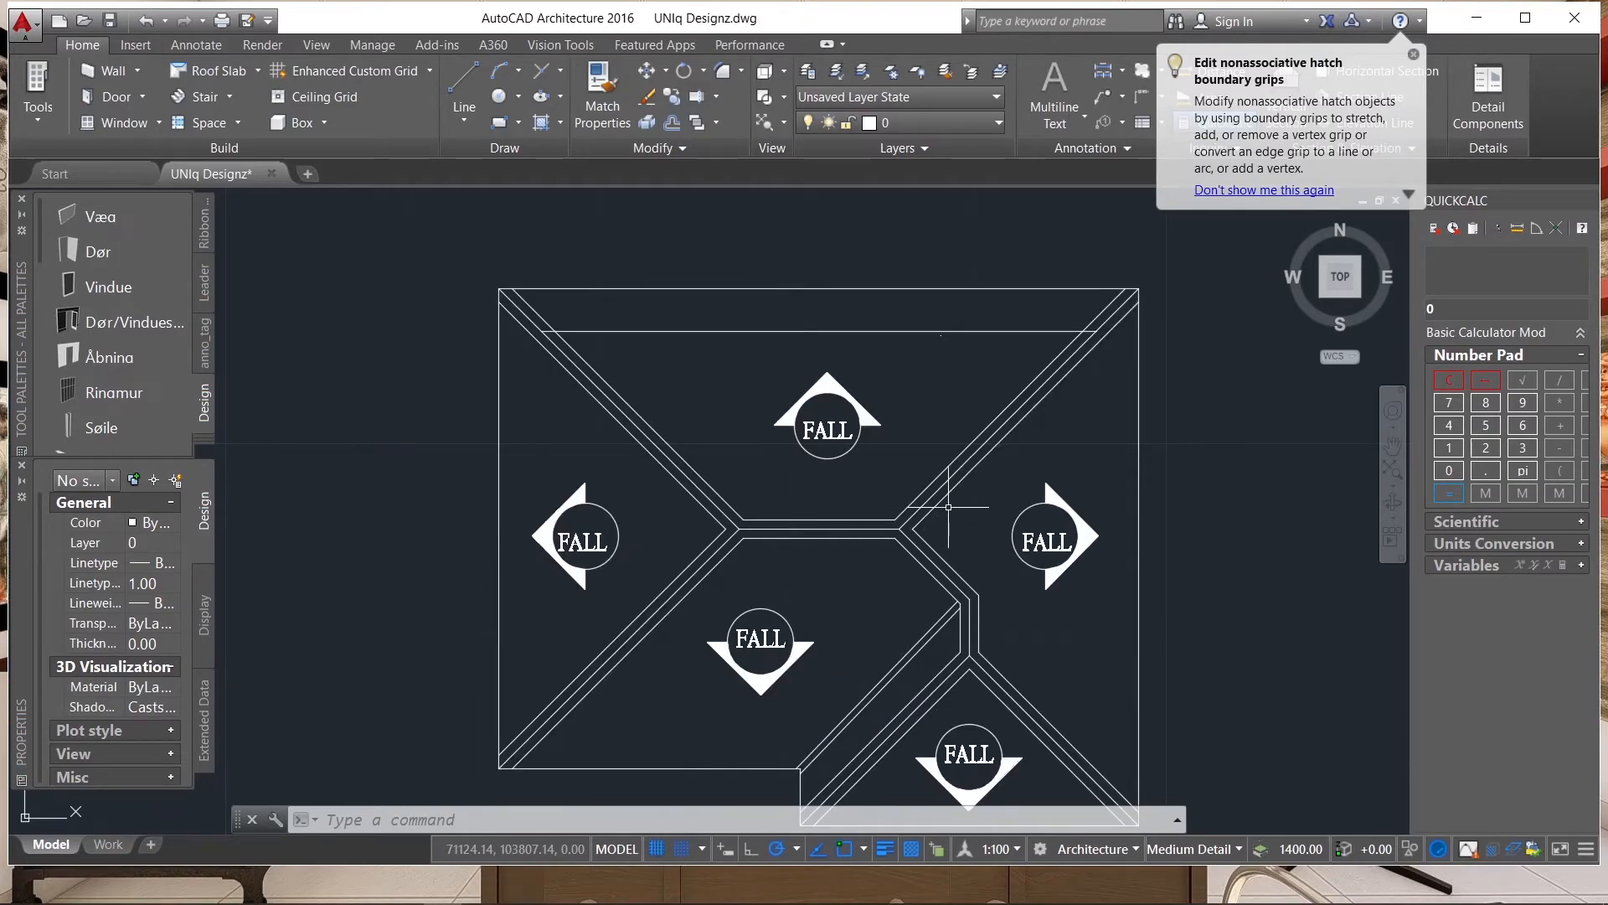
# Set the colour of all the roof plan's ridge, hip and valley lines to Color 113.
pyautogui.scroll(-2, 784, 381)
pyautogui.scroll(4, 876, 476)
pyautogui.click(911, 420)
pyautogui.click(743, 524)
pyautogui.click(614, 414)
pyautogui.click(503, 517)
pyautogui.scroll(-4, 518, 451)
pyautogui.click(717, 486)
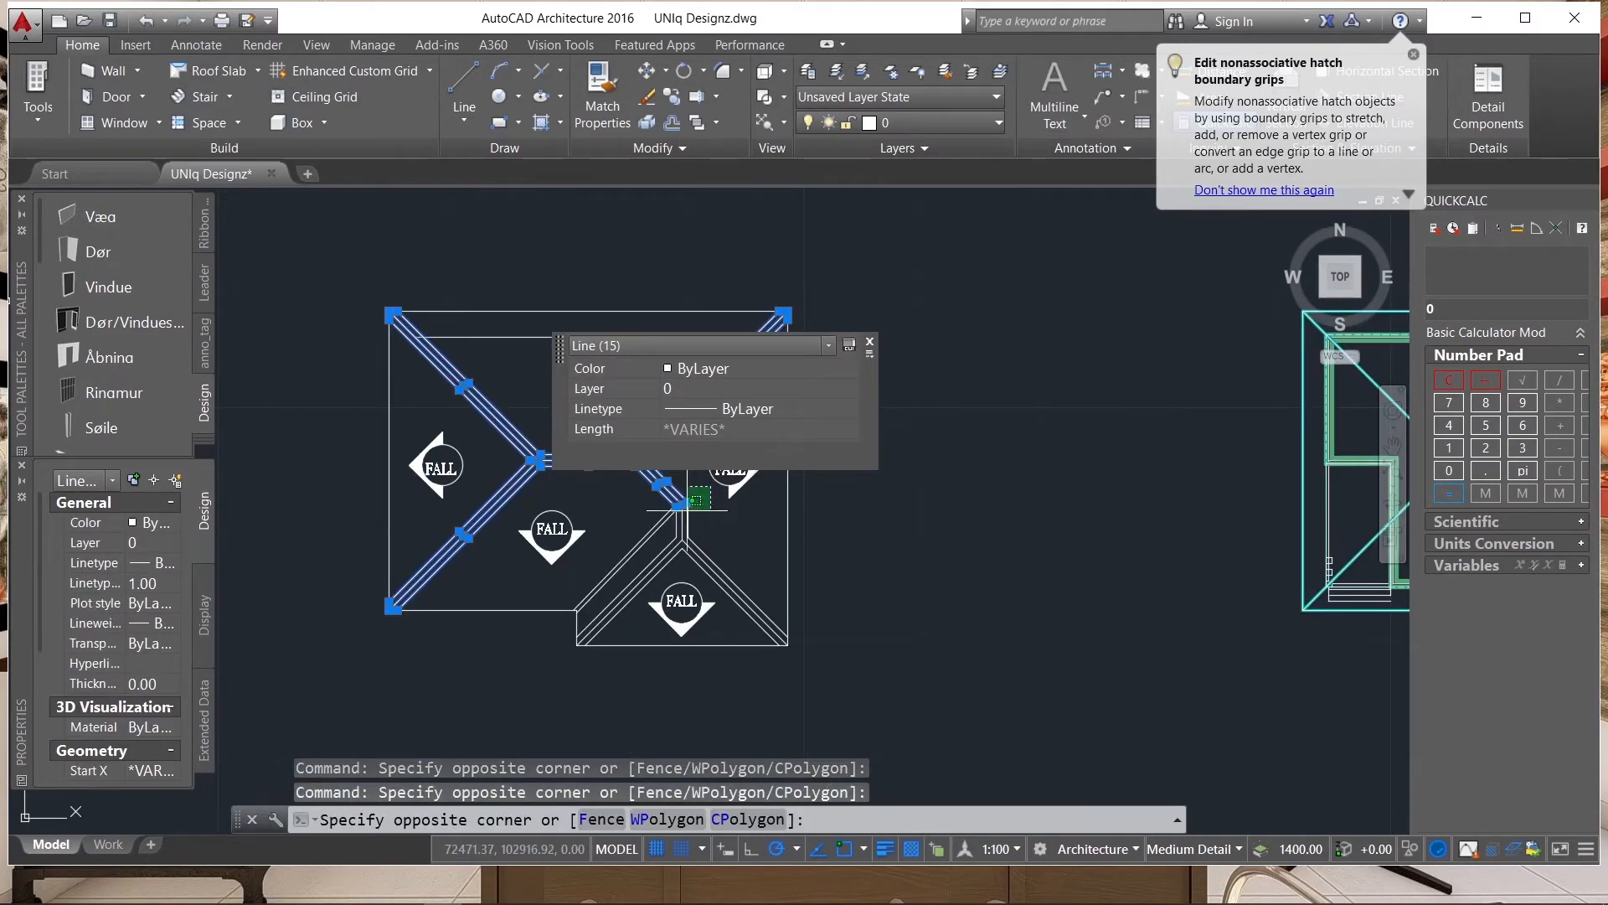
pyautogui.click(574, 572)
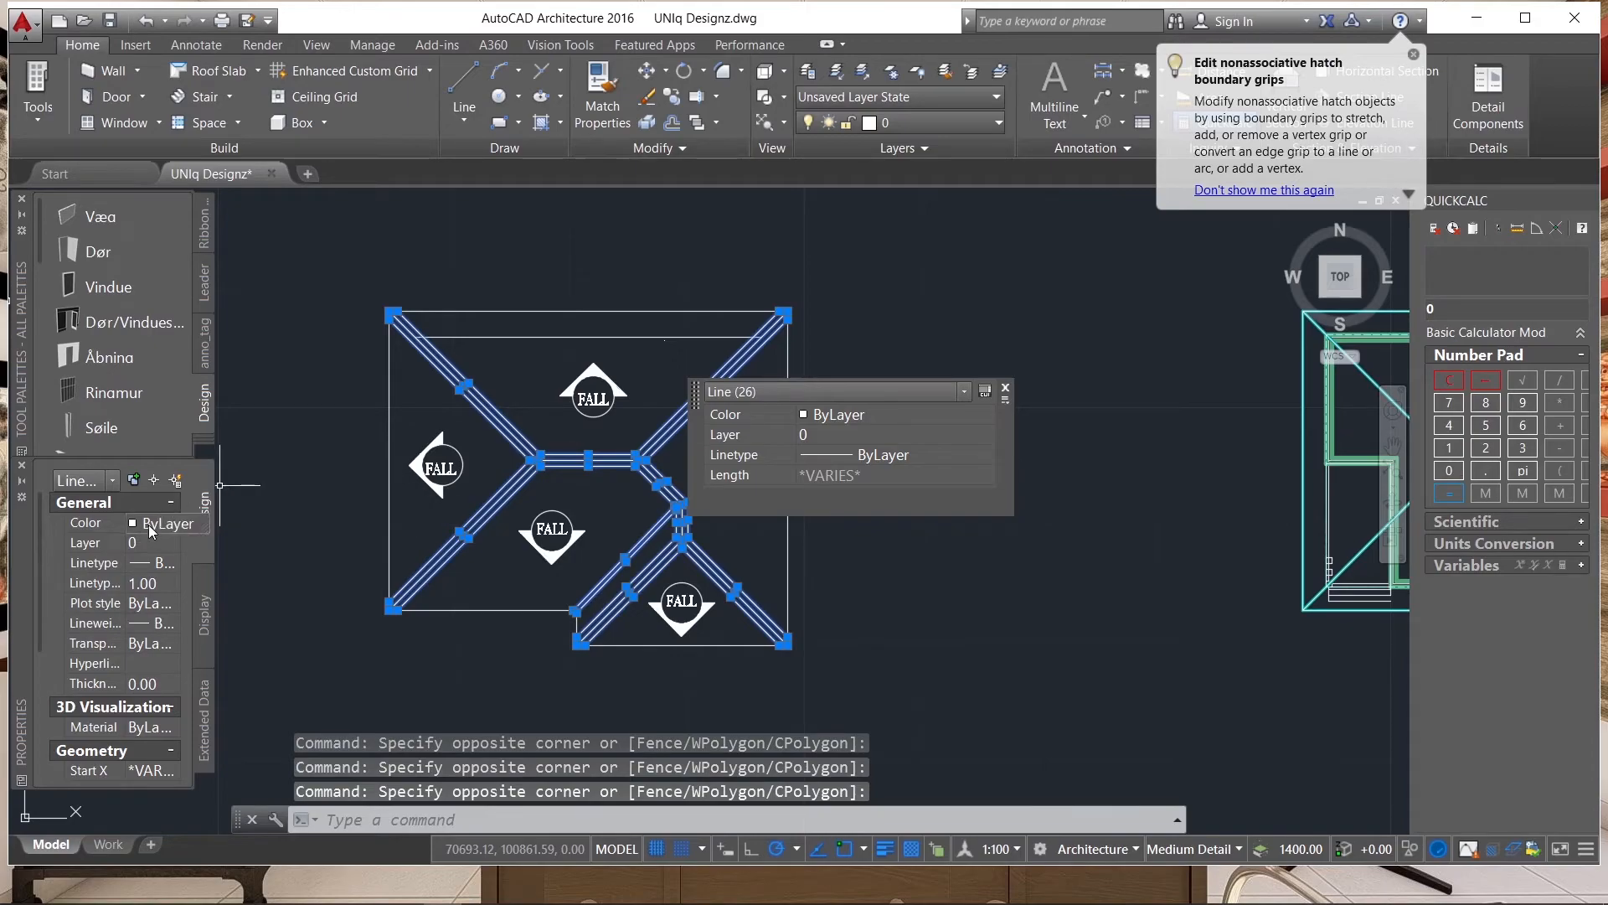
pyautogui.click(152, 526)
pyautogui.click(174, 523)
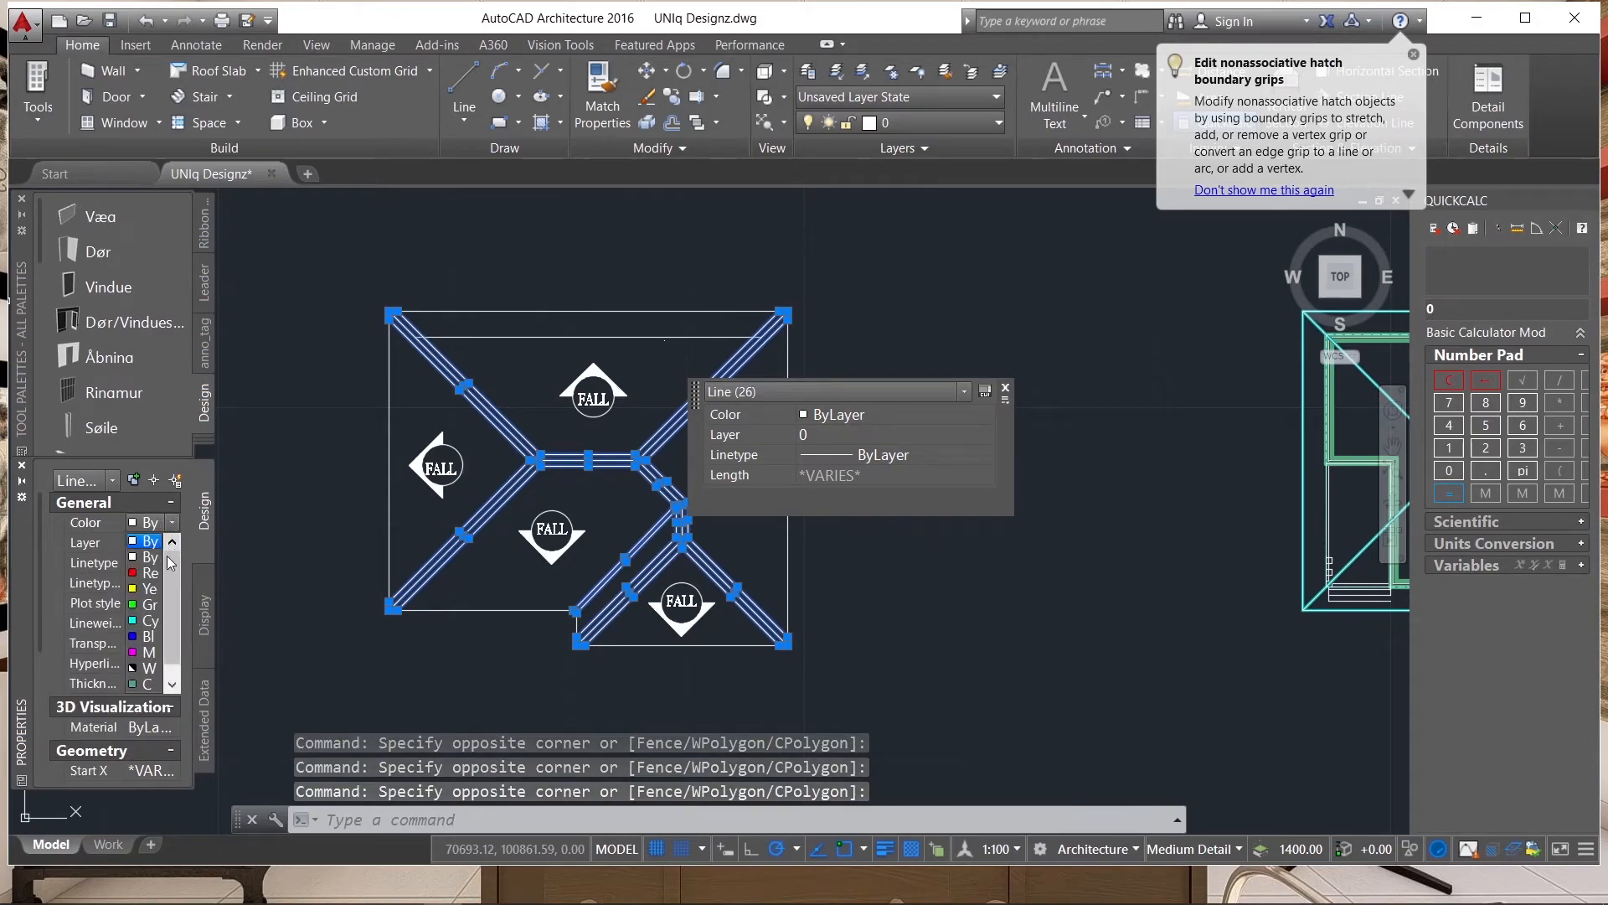
pyautogui.click(159, 684)
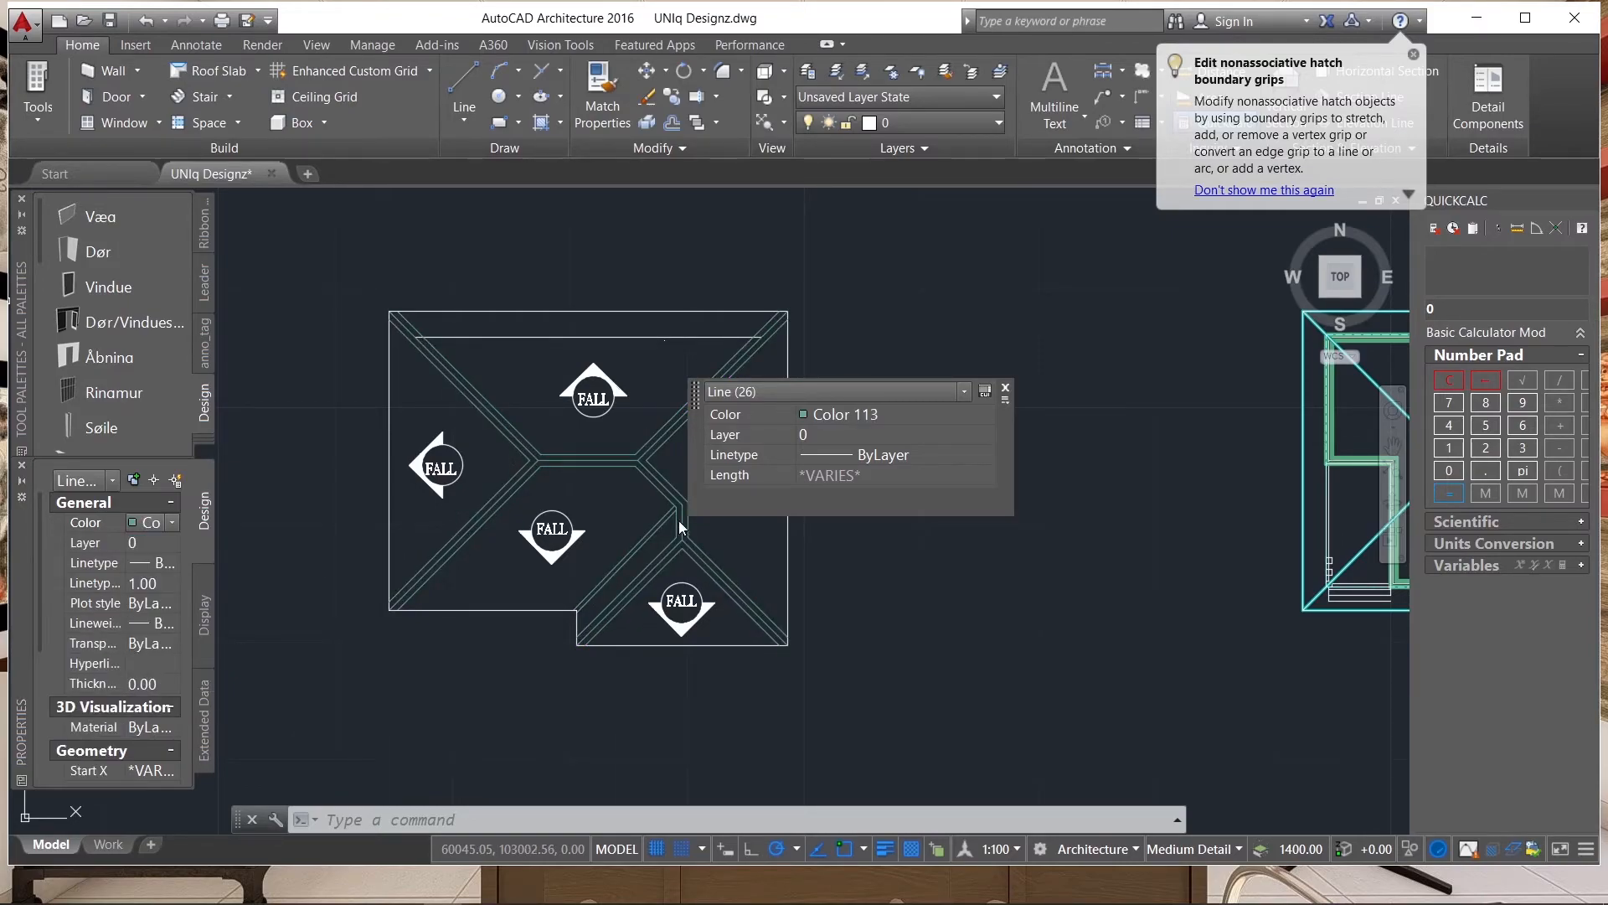
pyautogui.press('Escape')
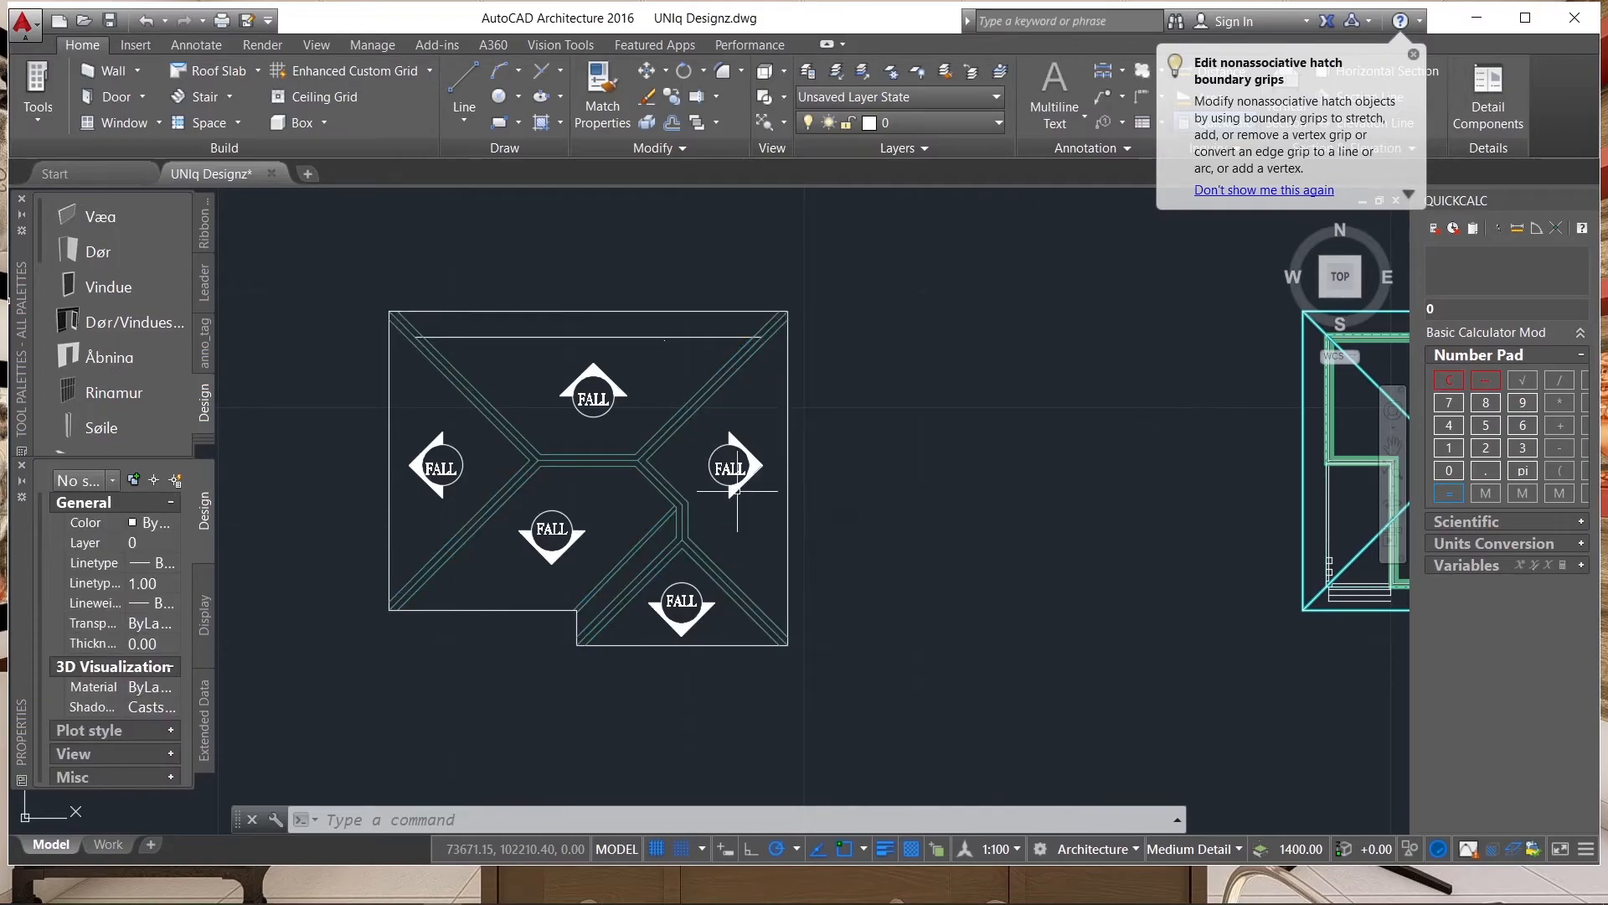
# Set the colour of all the roof plan's ridge, hip and valley lines to Cyan.
pyautogui.scroll(4, 428, 419)
pyautogui.scroll(-4, 933, 514)
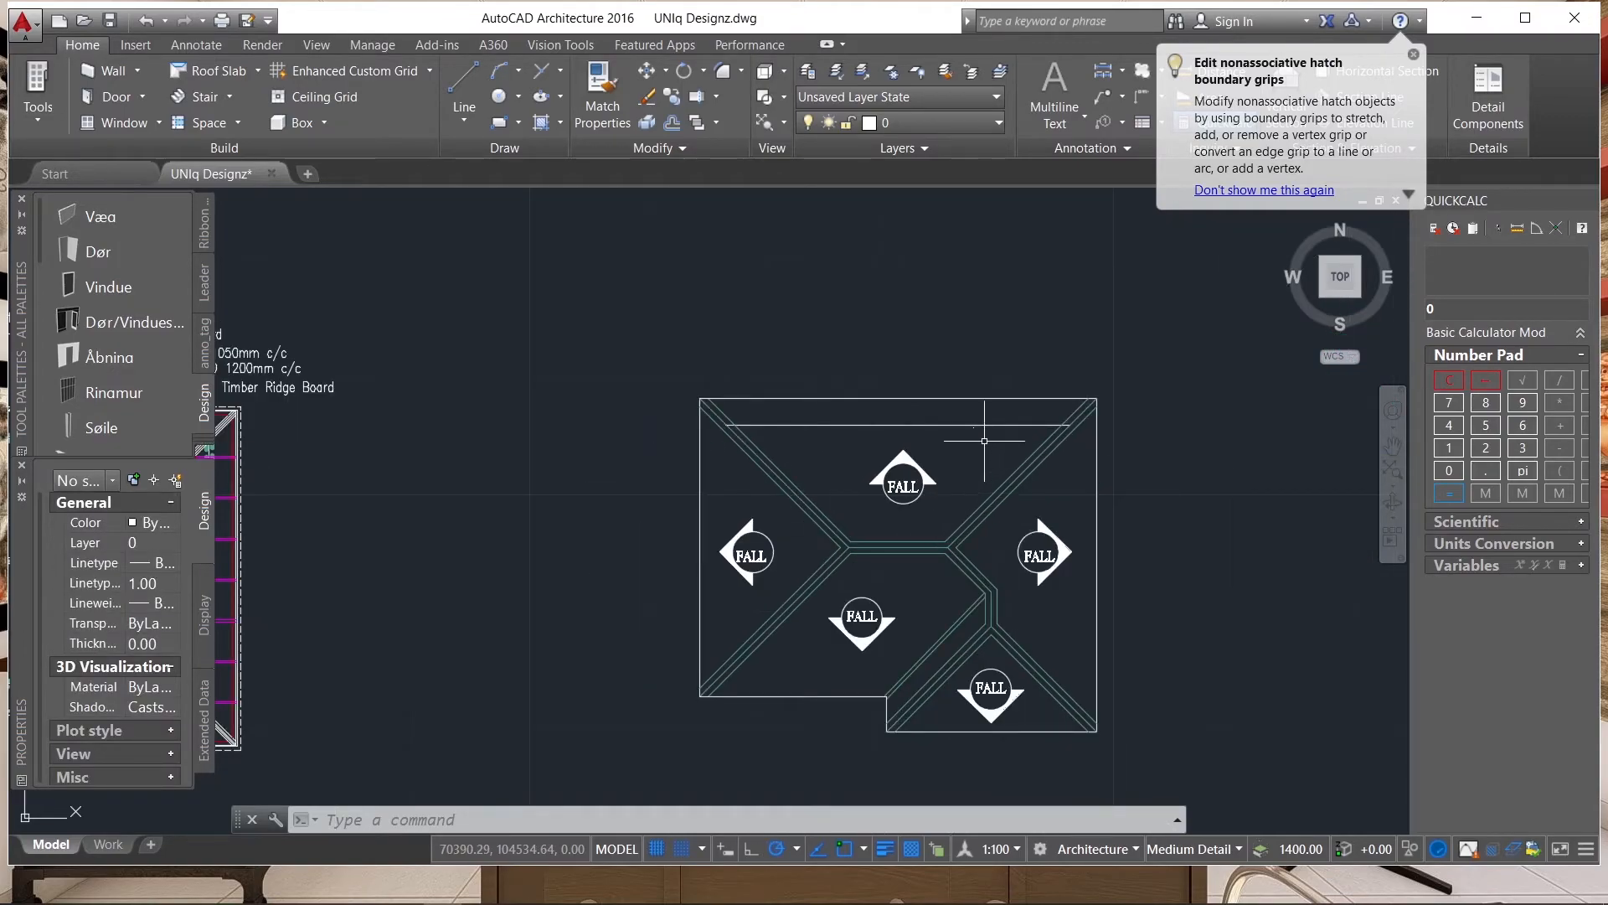
pyautogui.click(963, 539)
pyautogui.click(985, 536)
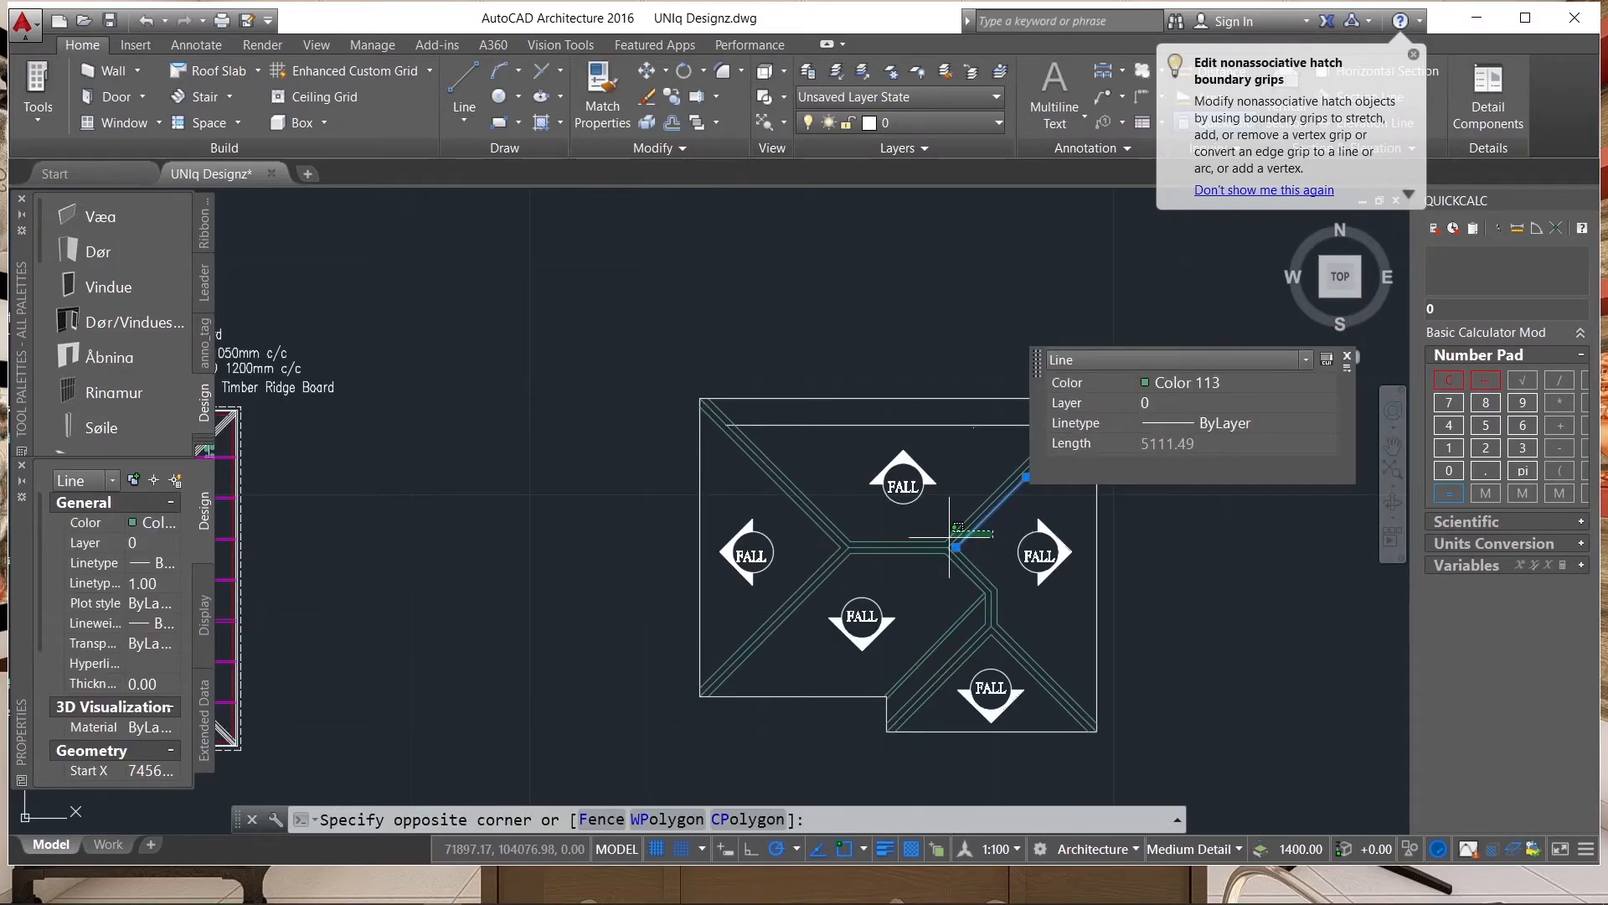
pyautogui.click(821, 585)
pyautogui.scroll(4, 997, 611)
pyautogui.click(988, 546)
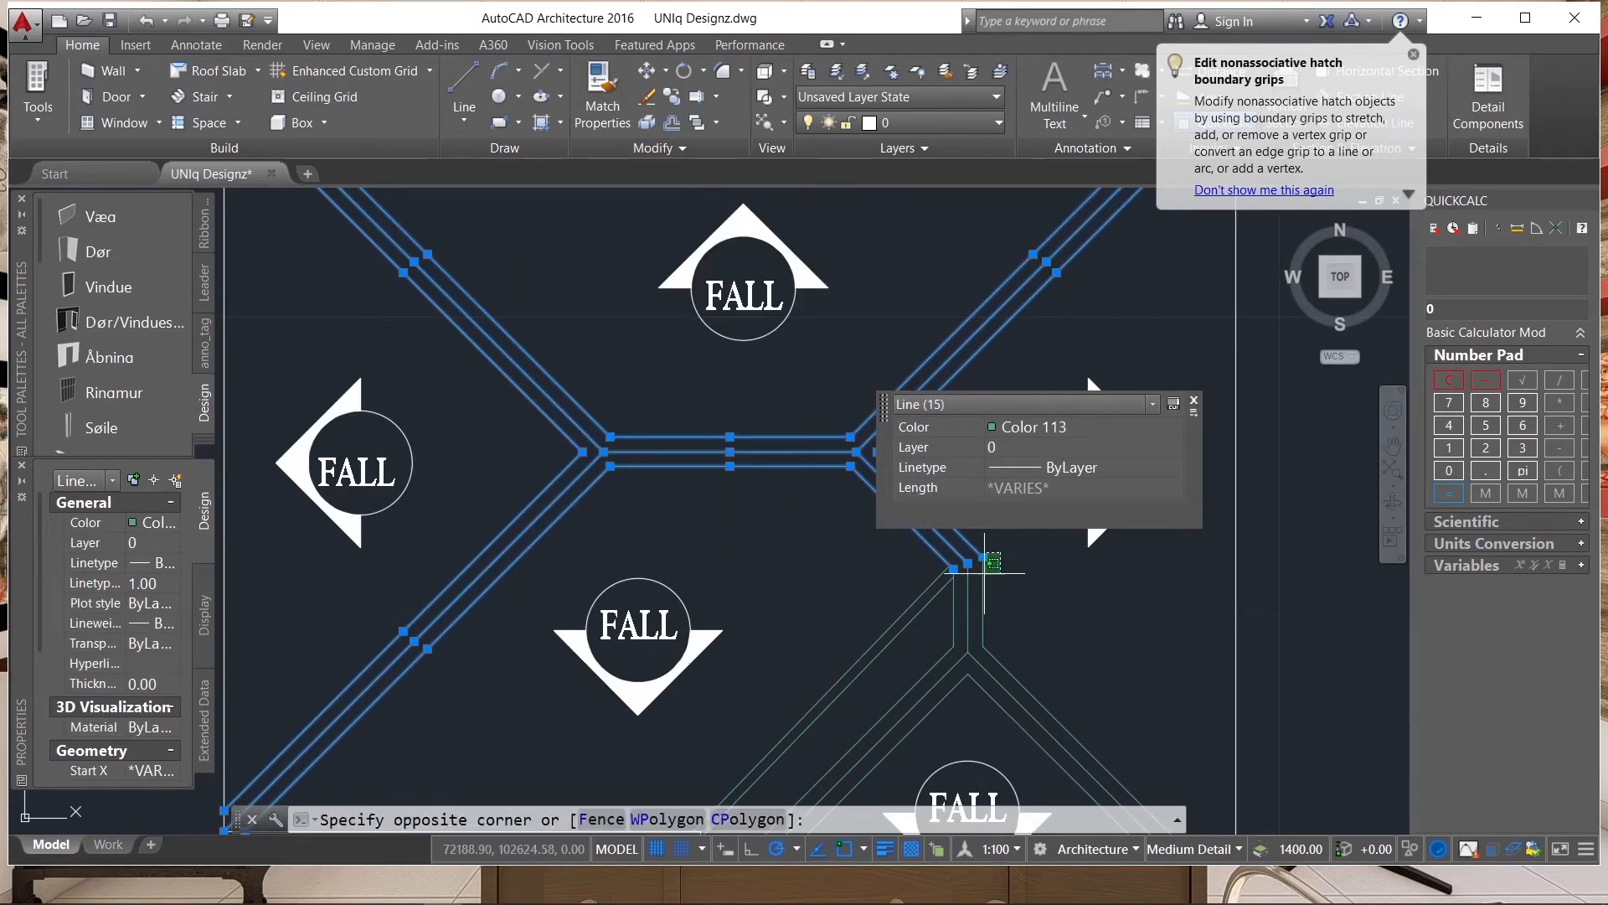
pyautogui.click(737, 643)
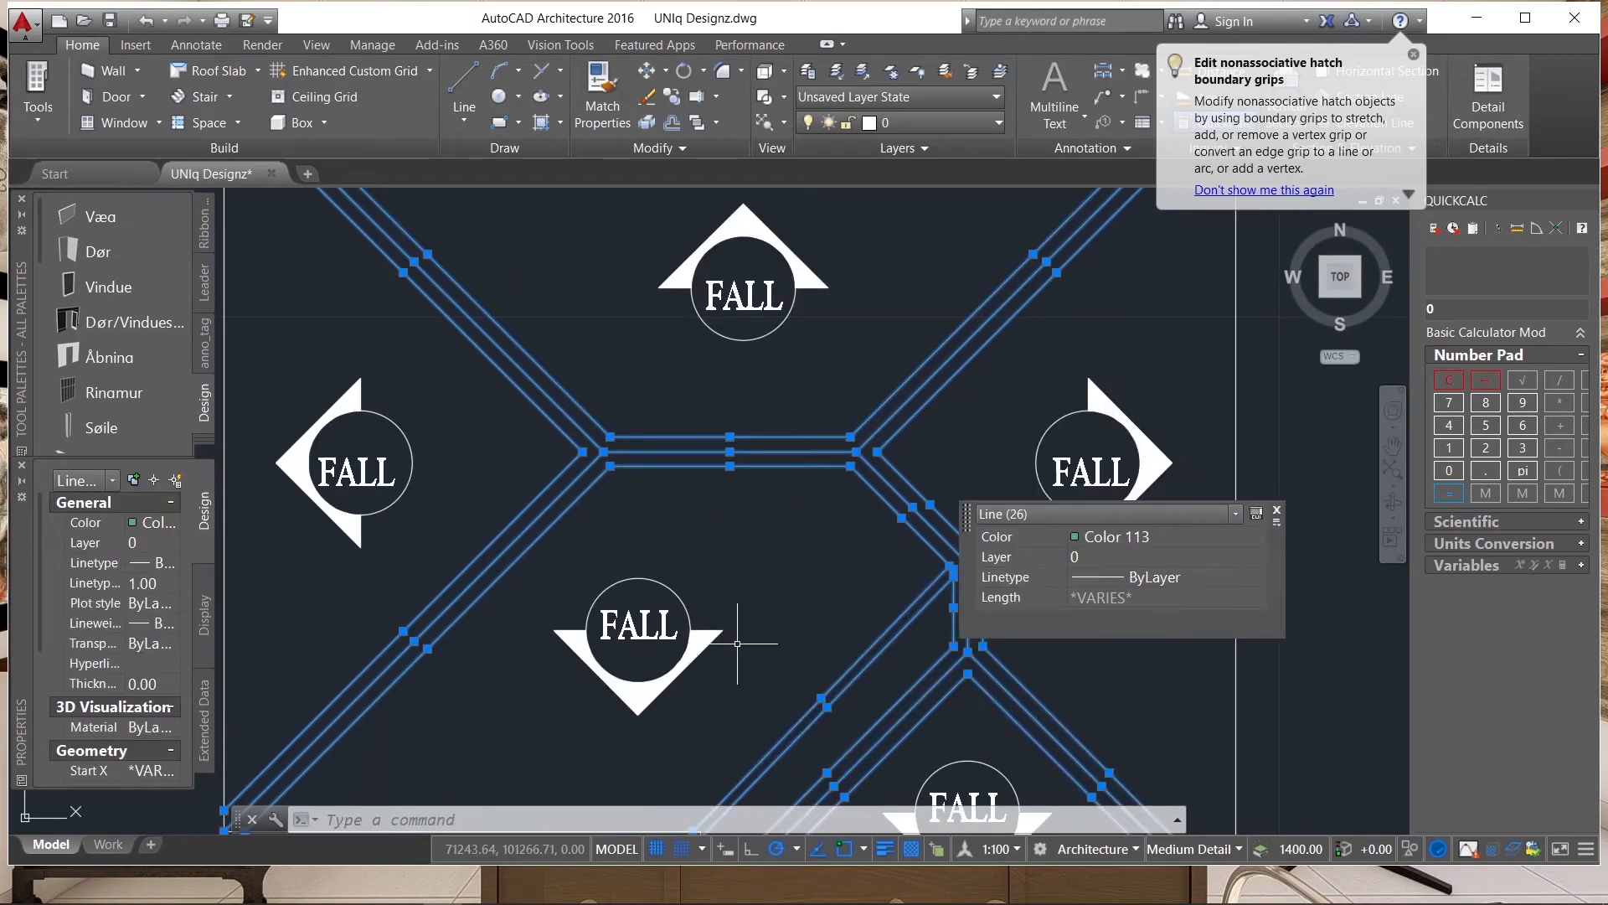
pyautogui.click(174, 524)
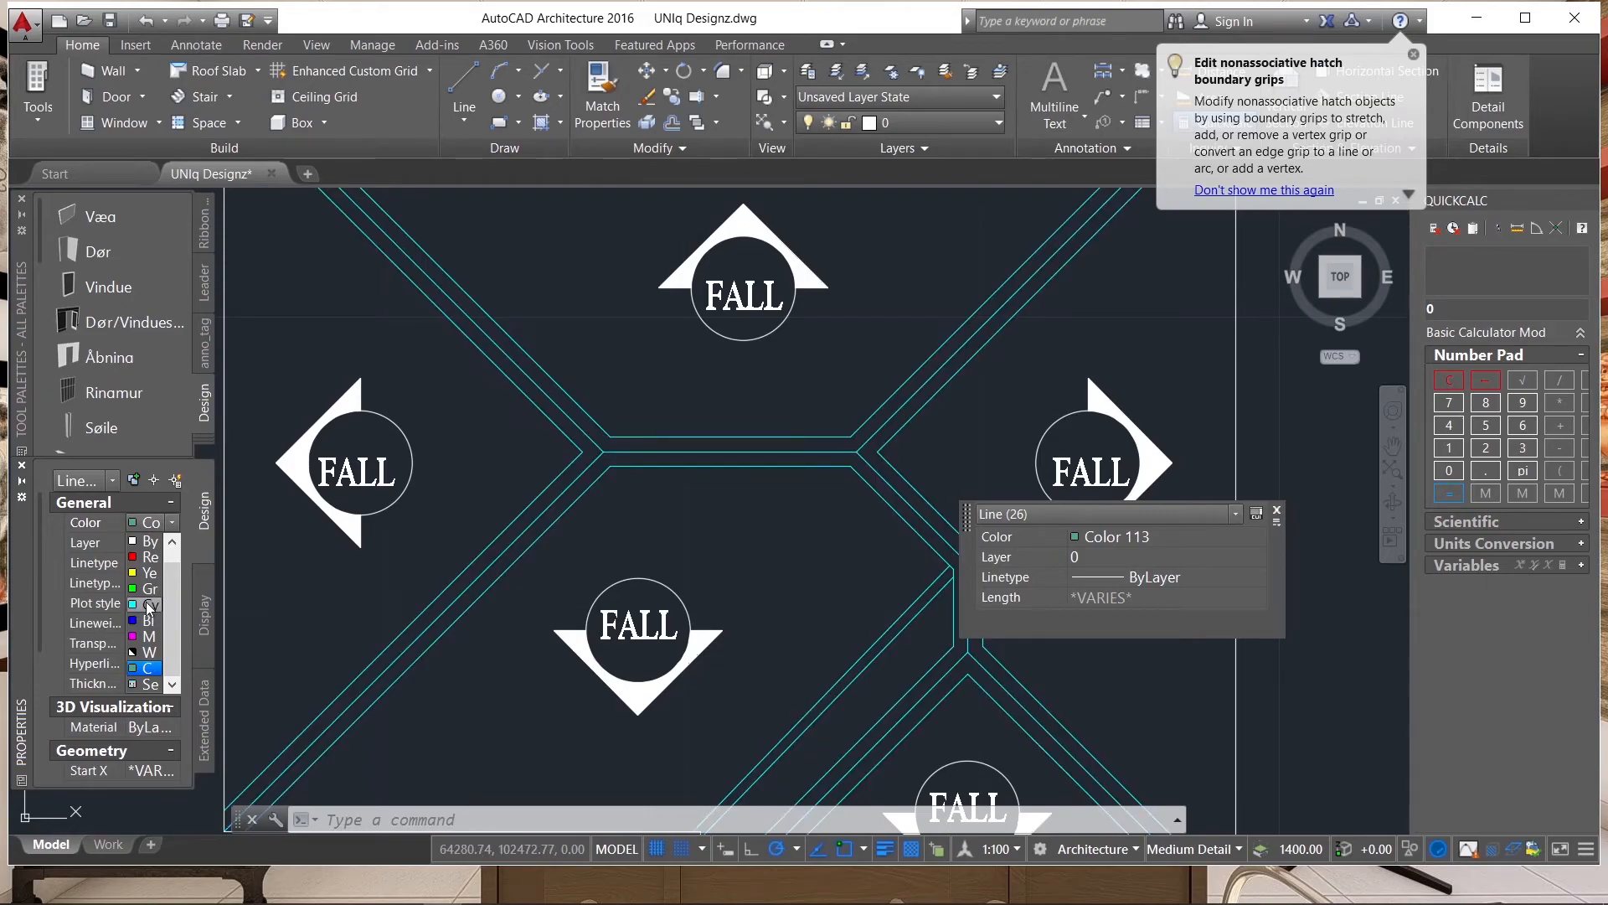
pyautogui.click(147, 607)
pyautogui.scroll(-5, 841, 528)
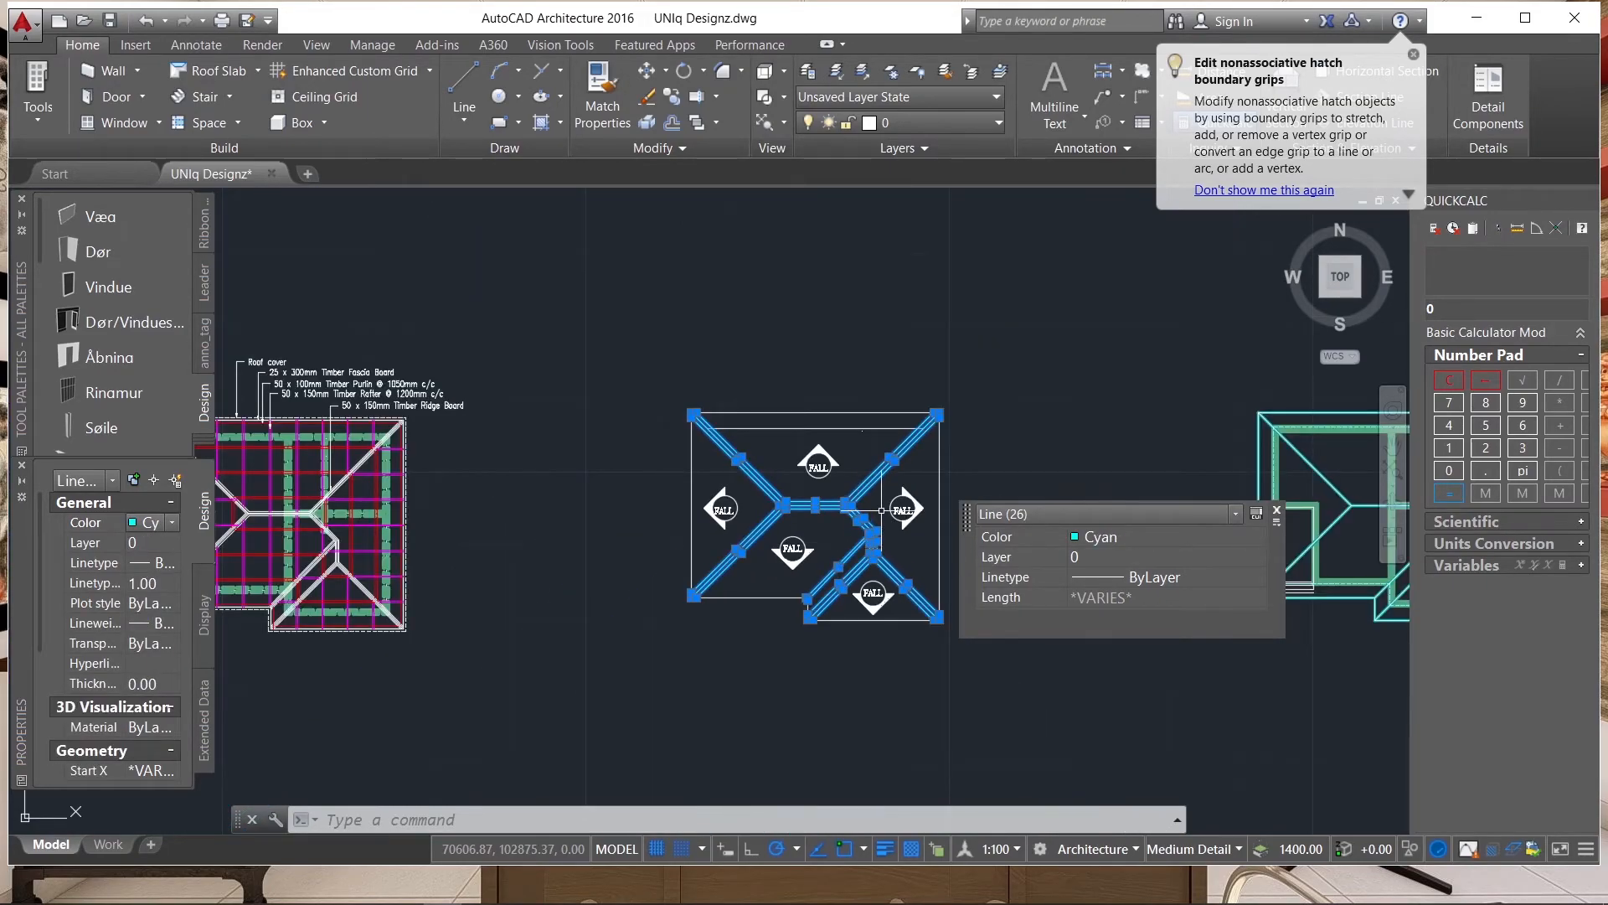
pyautogui.scroll(4, 882, 509)
pyautogui.press('Escape')
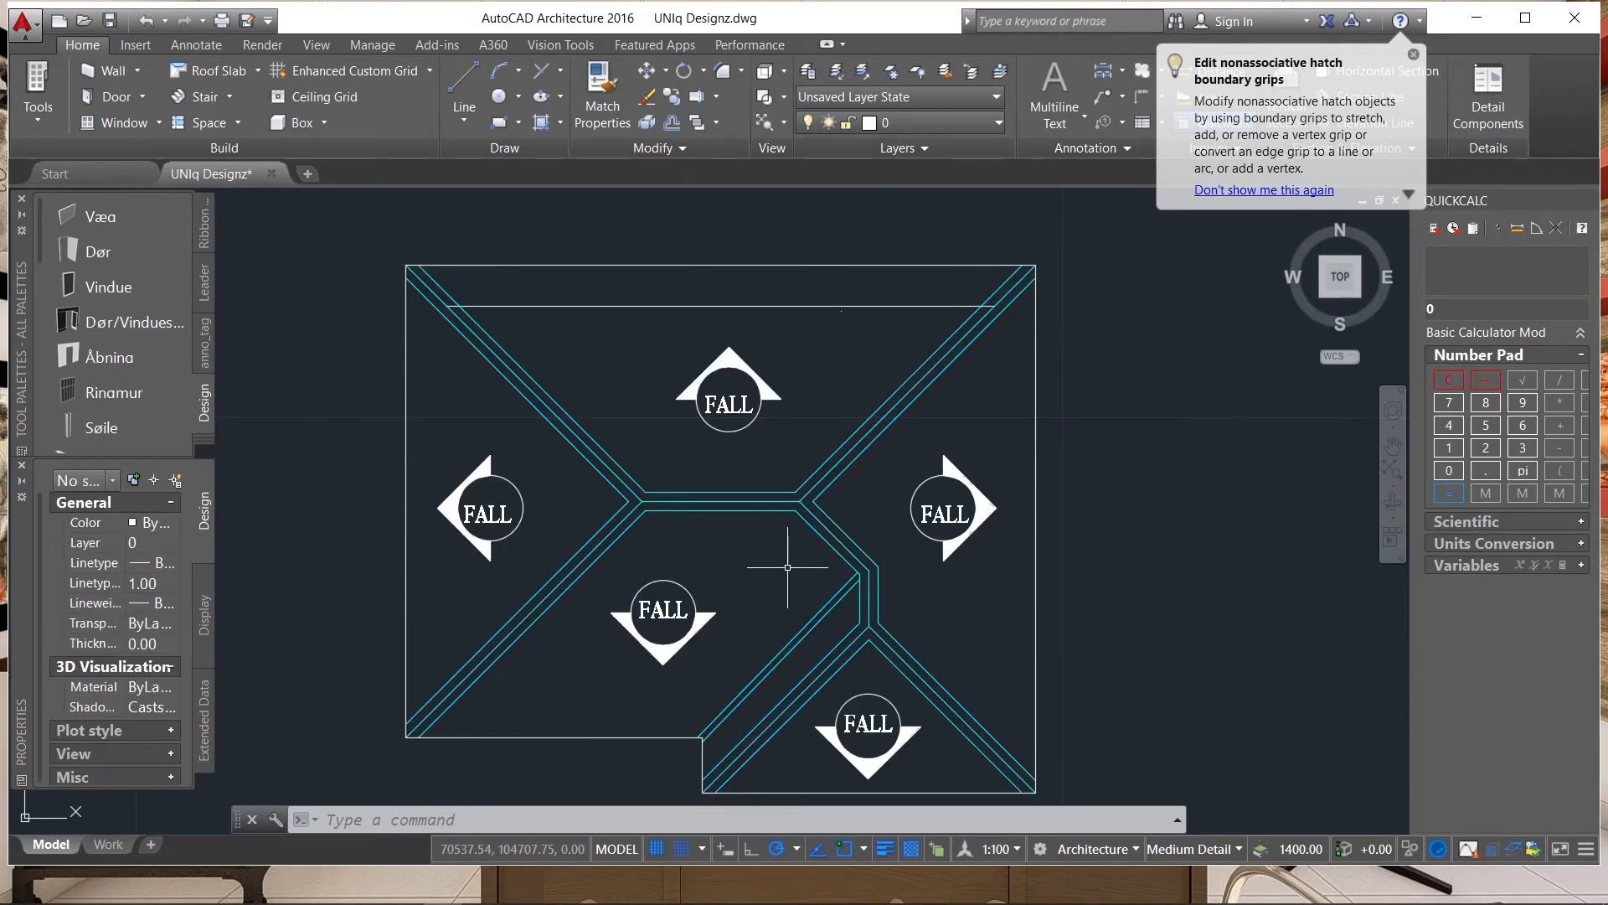
# Start a hatch with the vertically striped ROOFING-SIDING_METAL pattern at scale 40.
pyautogui.scroll(-4, 784, 562)
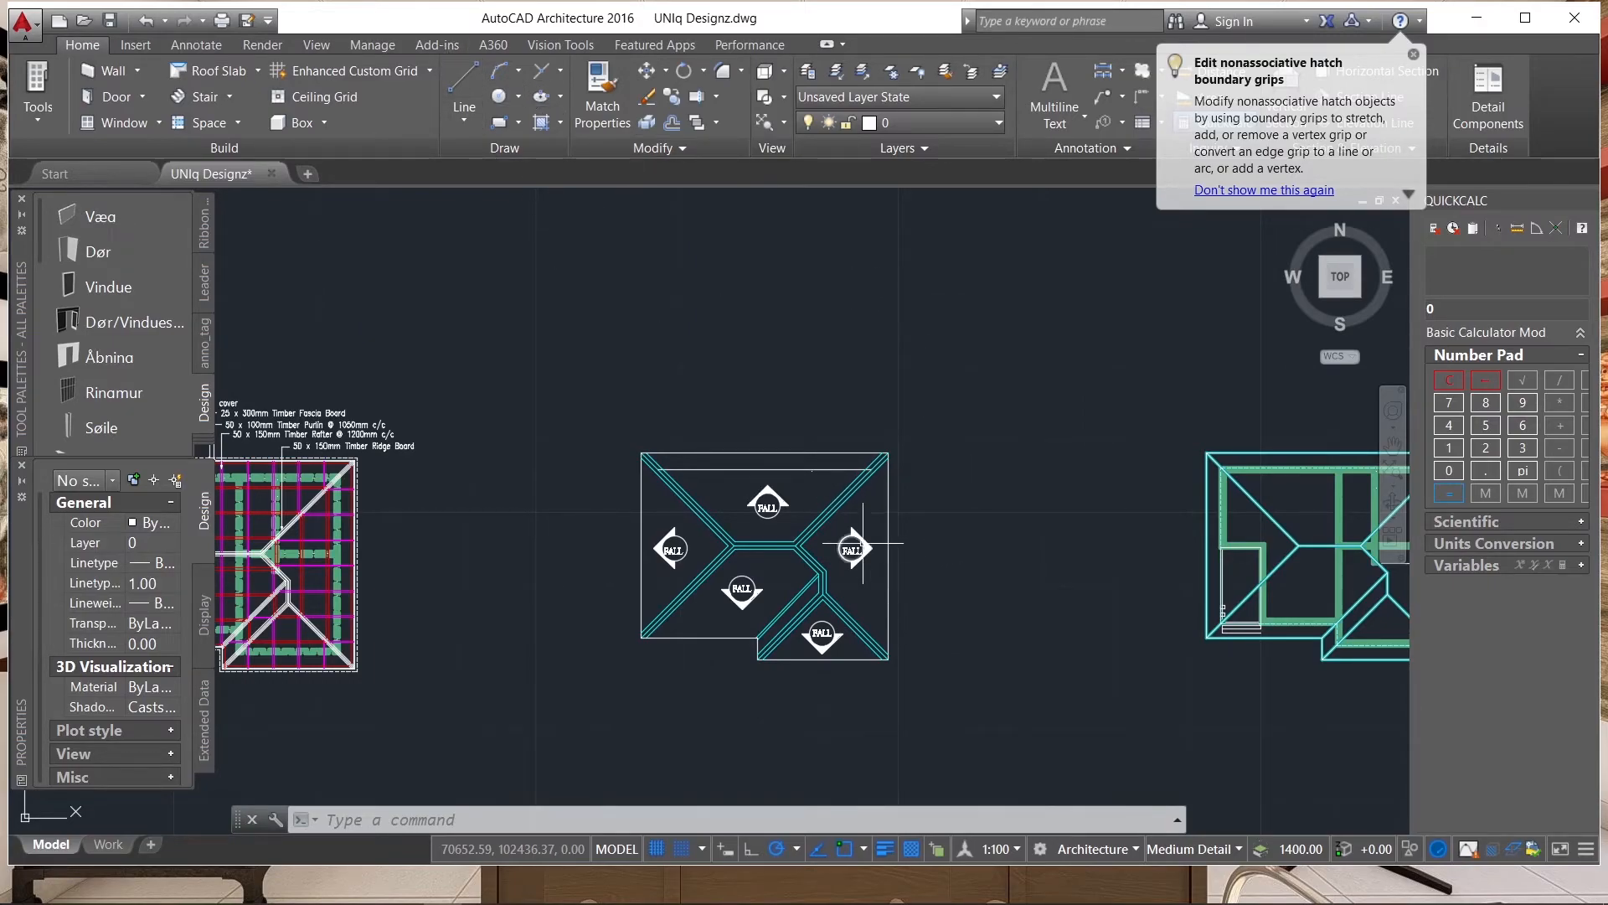
pyautogui.scroll(2, 738, 346)
pyautogui.scroll(-4, 743, 375)
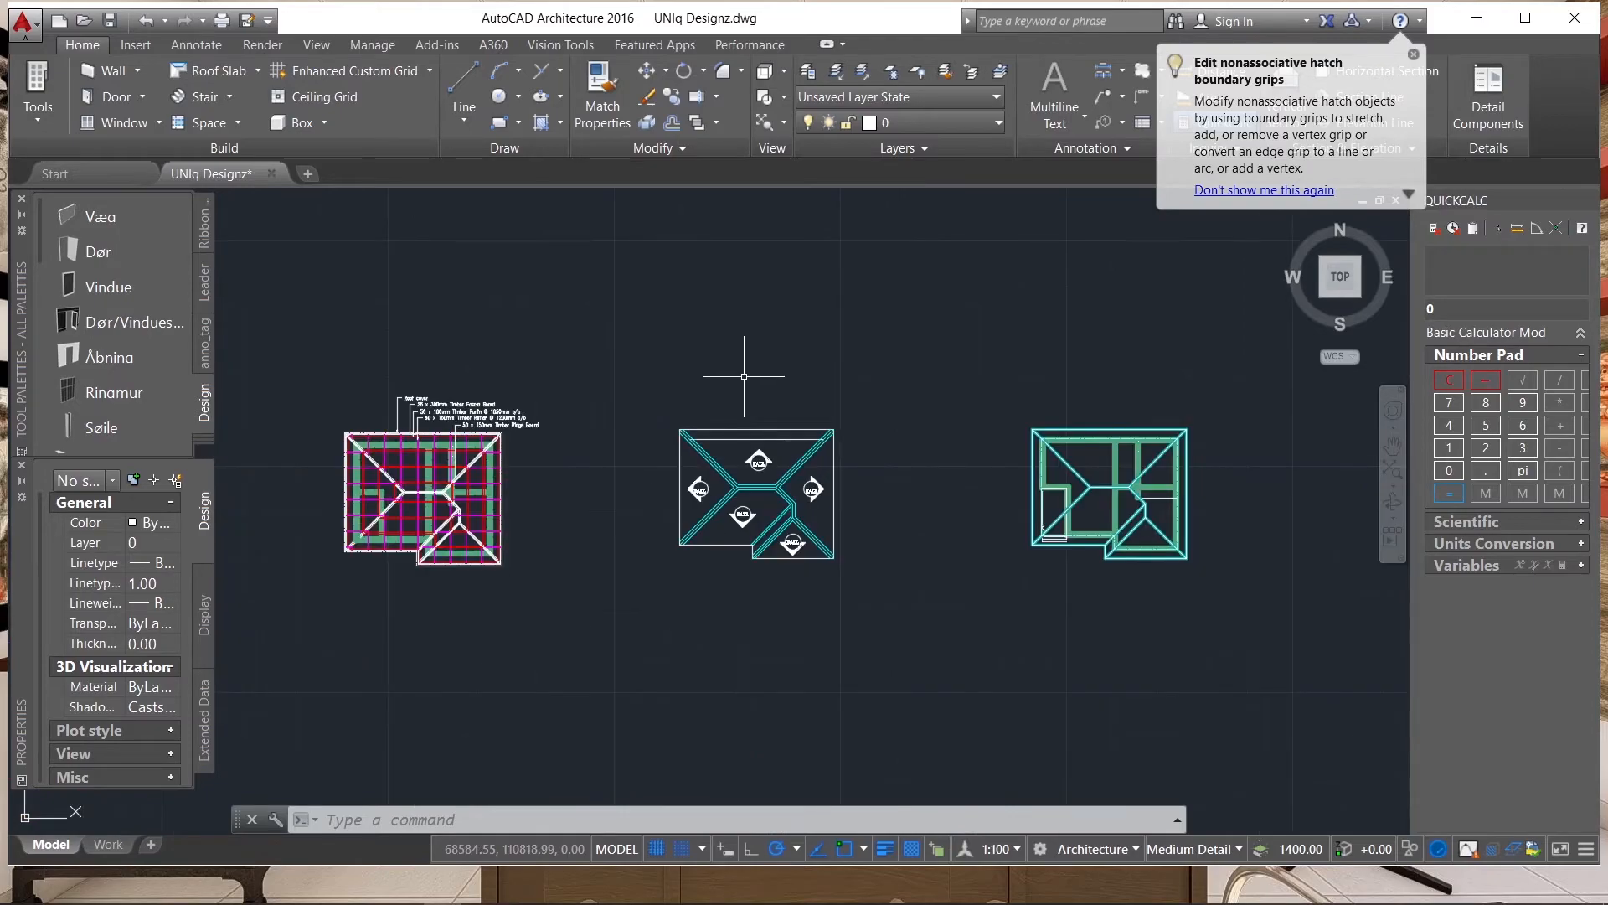
pyautogui.write('h')
pyautogui.press('Return')
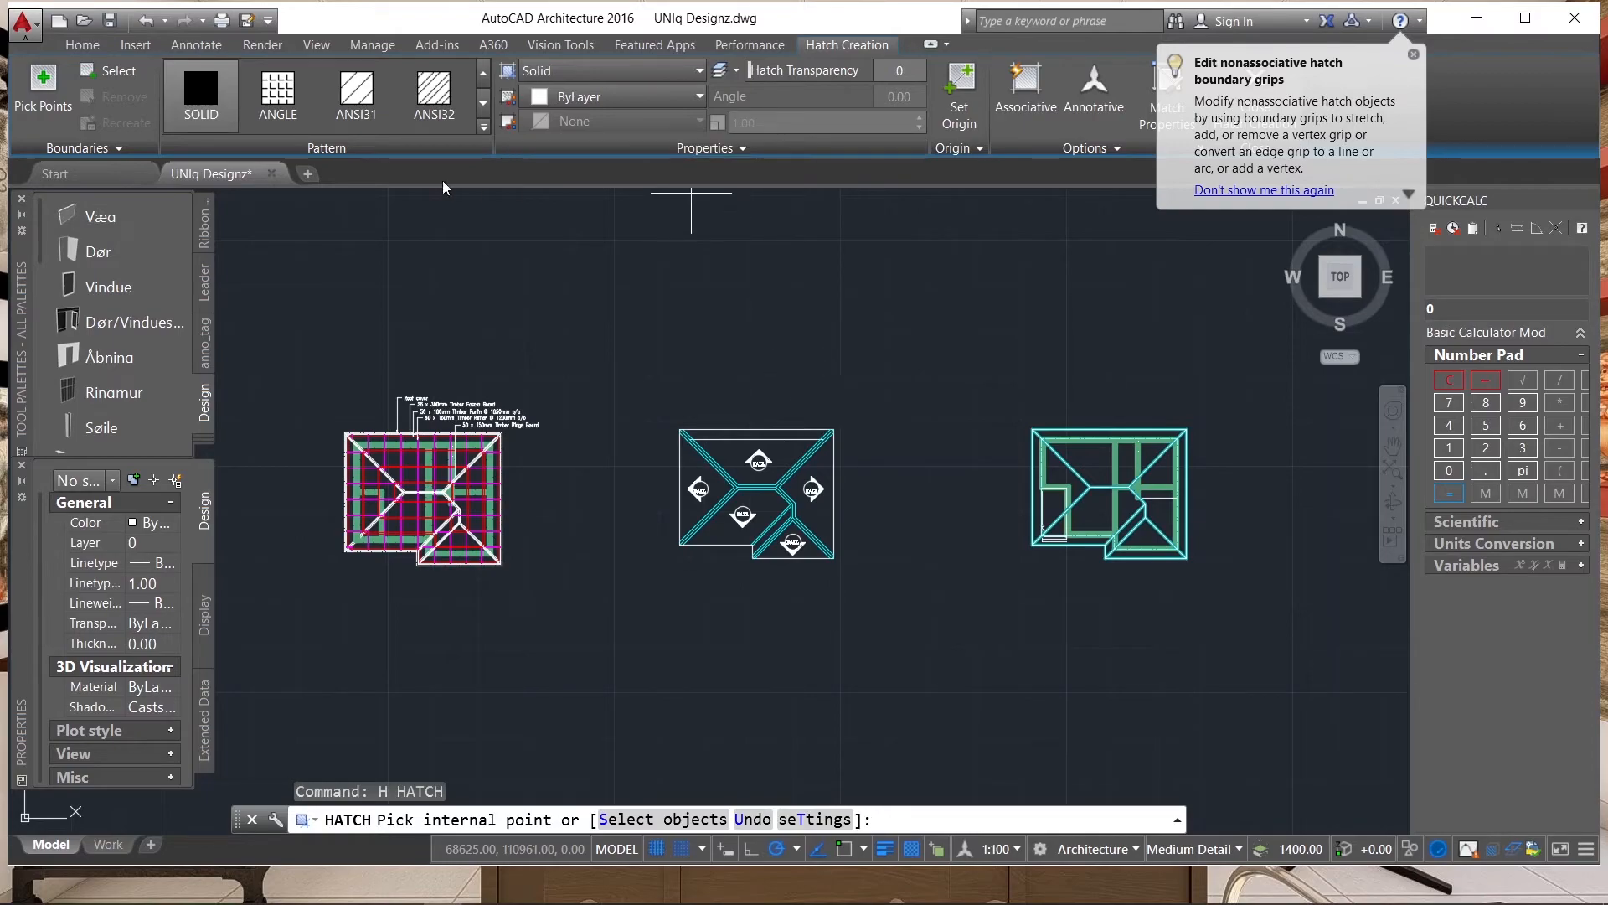
pyautogui.click(483, 127)
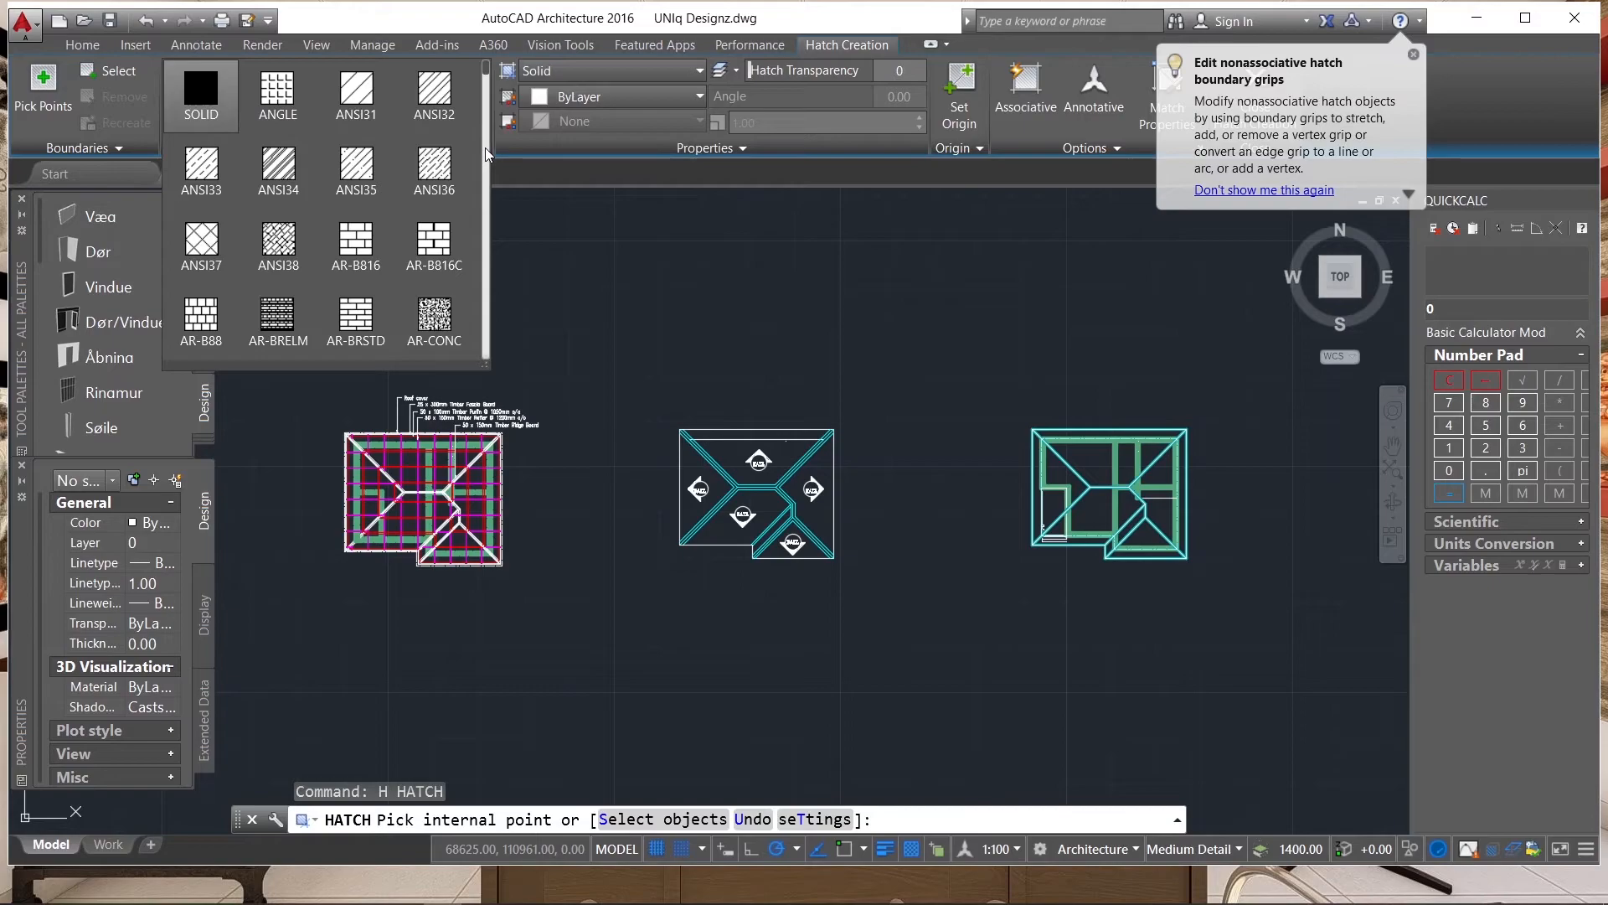
pyautogui.scroll(-10, 485, 147)
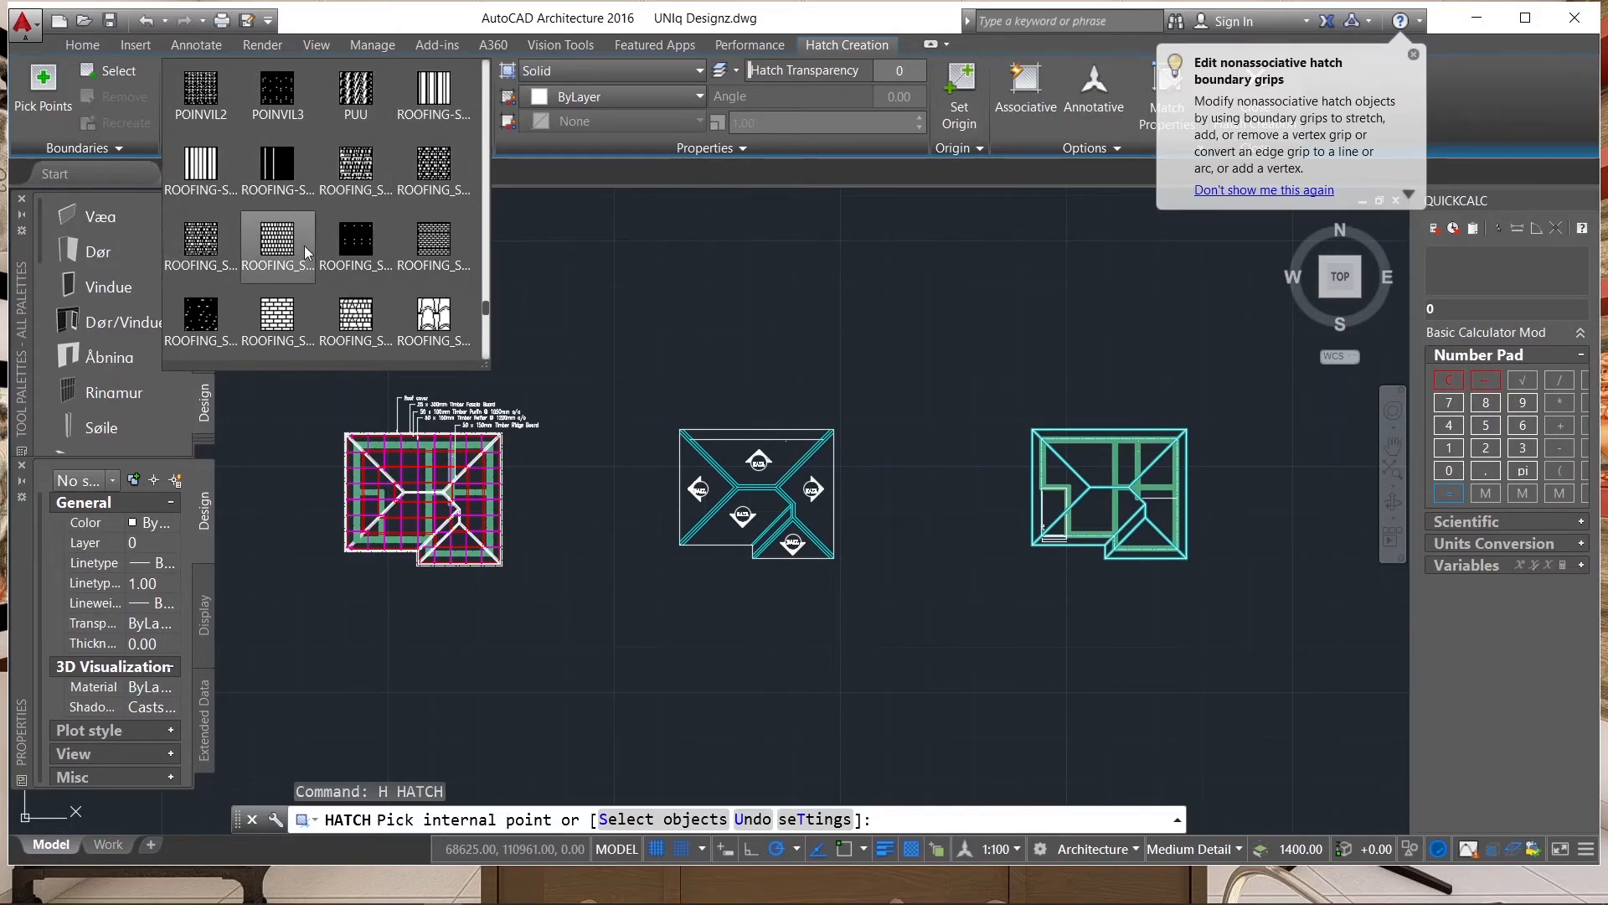
pyautogui.click(441, 99)
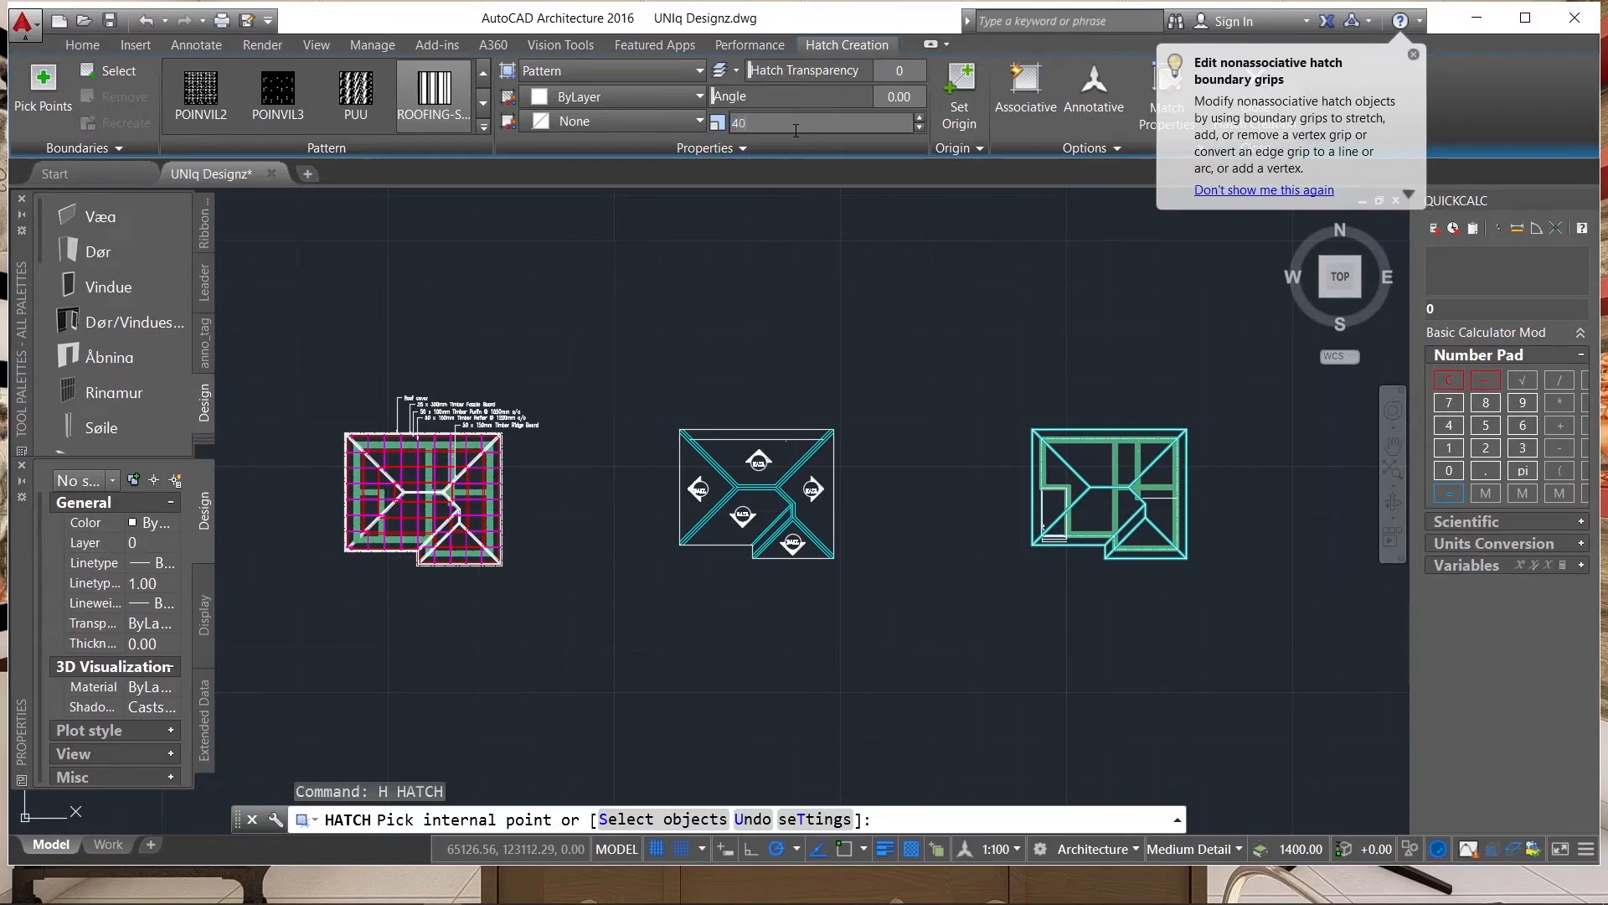
# Hatch the roof plan's upper slope with its eaves strip, the main lower slope and the small projecting hip slope at angle 0.
pyautogui.scroll(5, 736, 469)
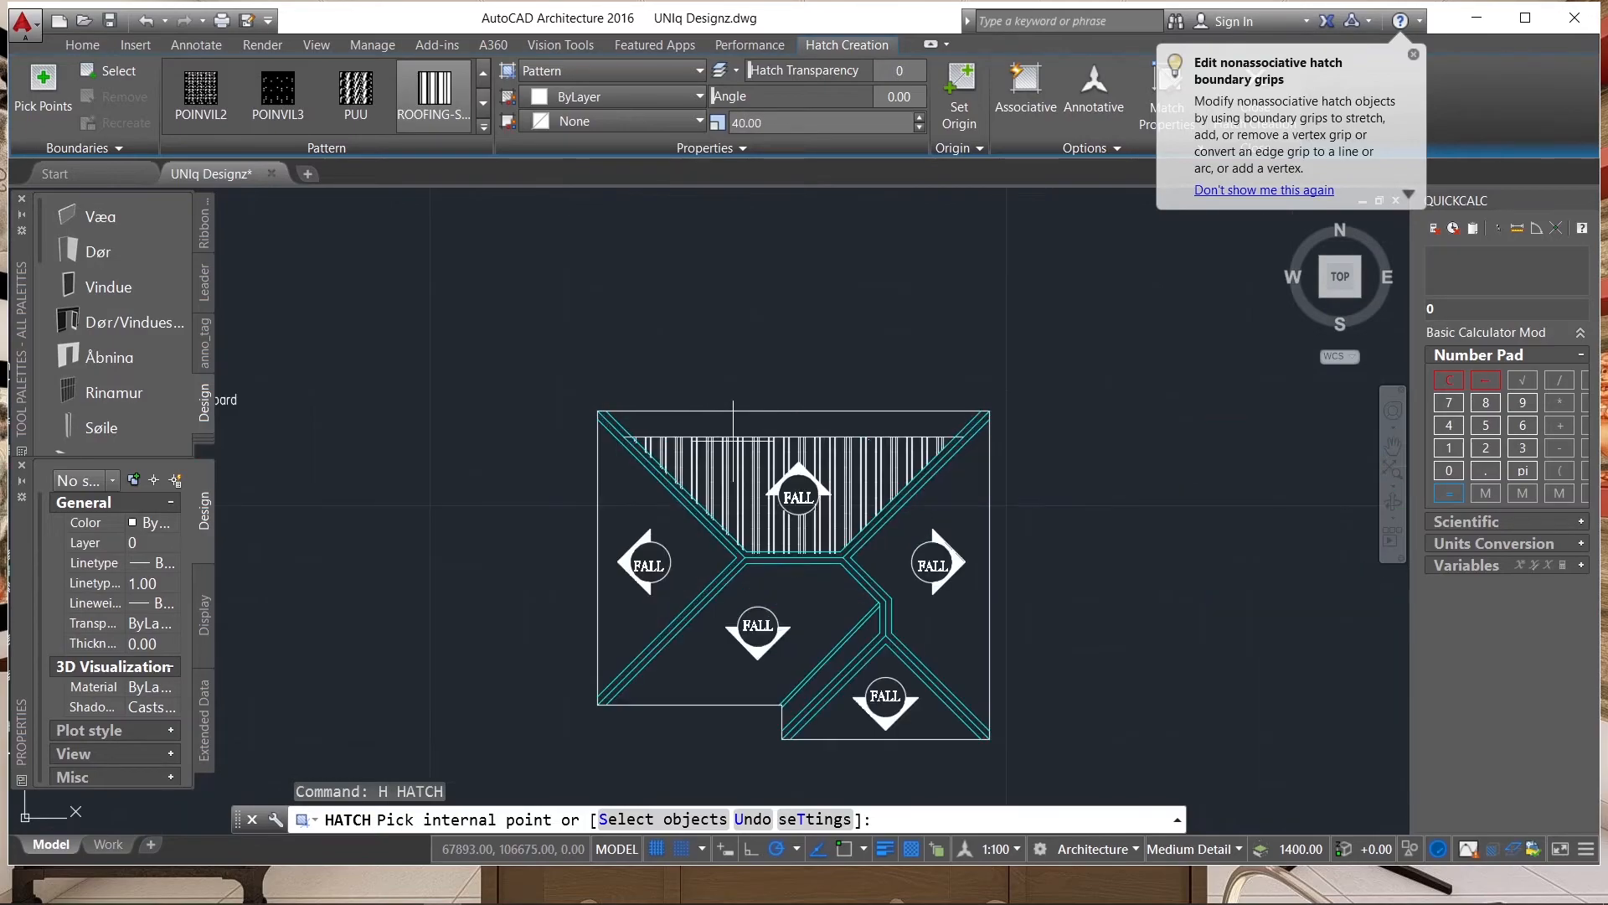
pyautogui.click(735, 469)
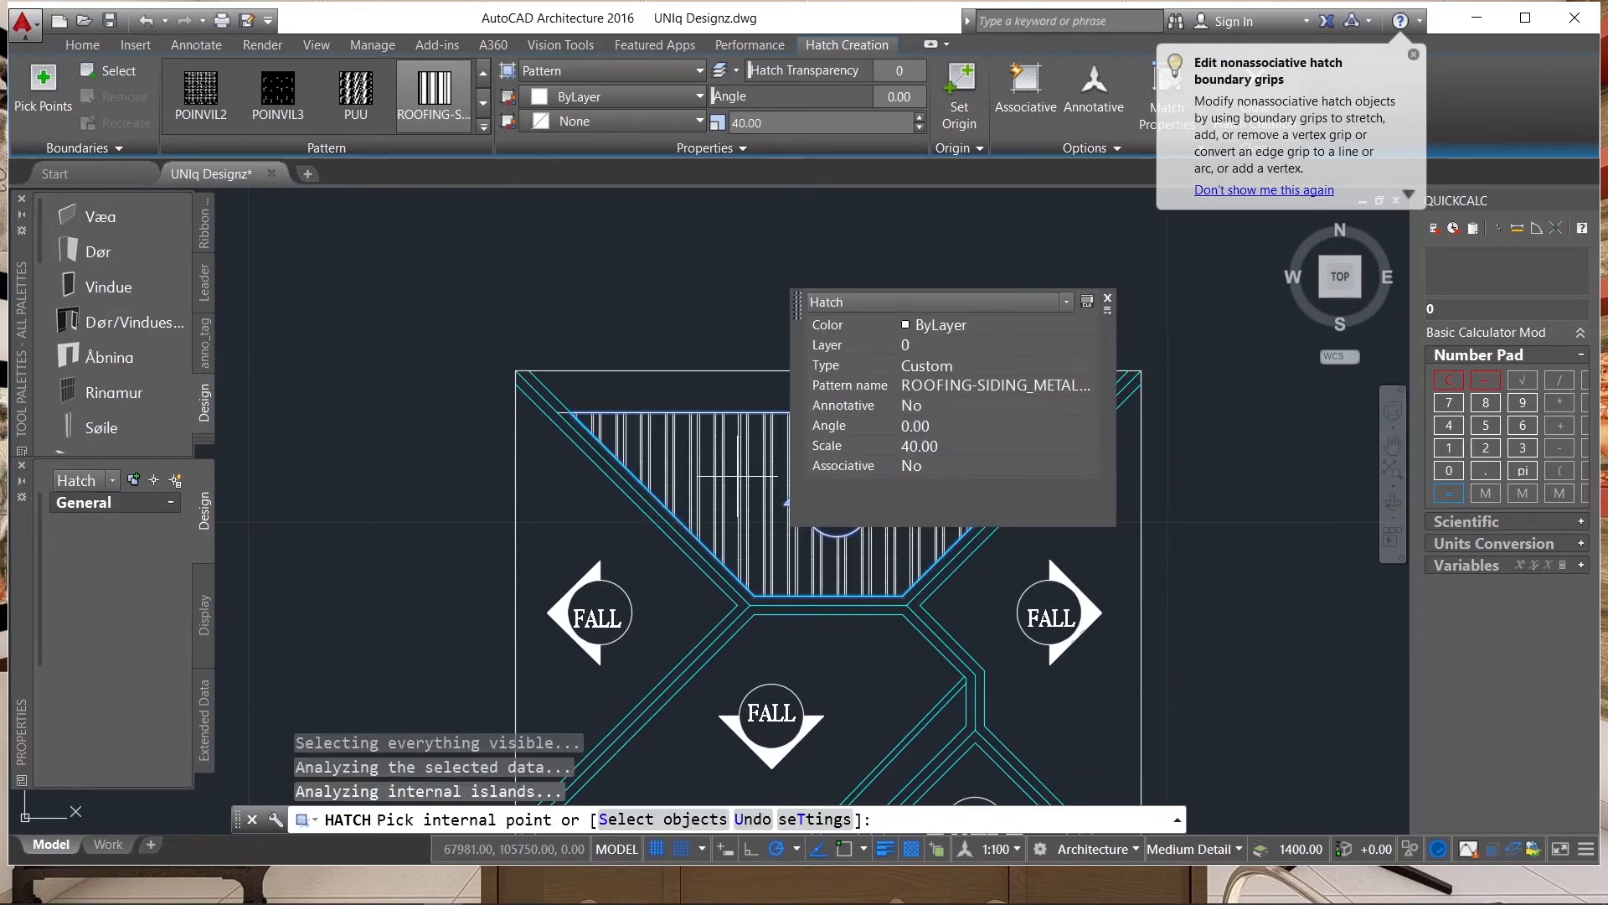
pyautogui.scroll(-5, 691, 316)
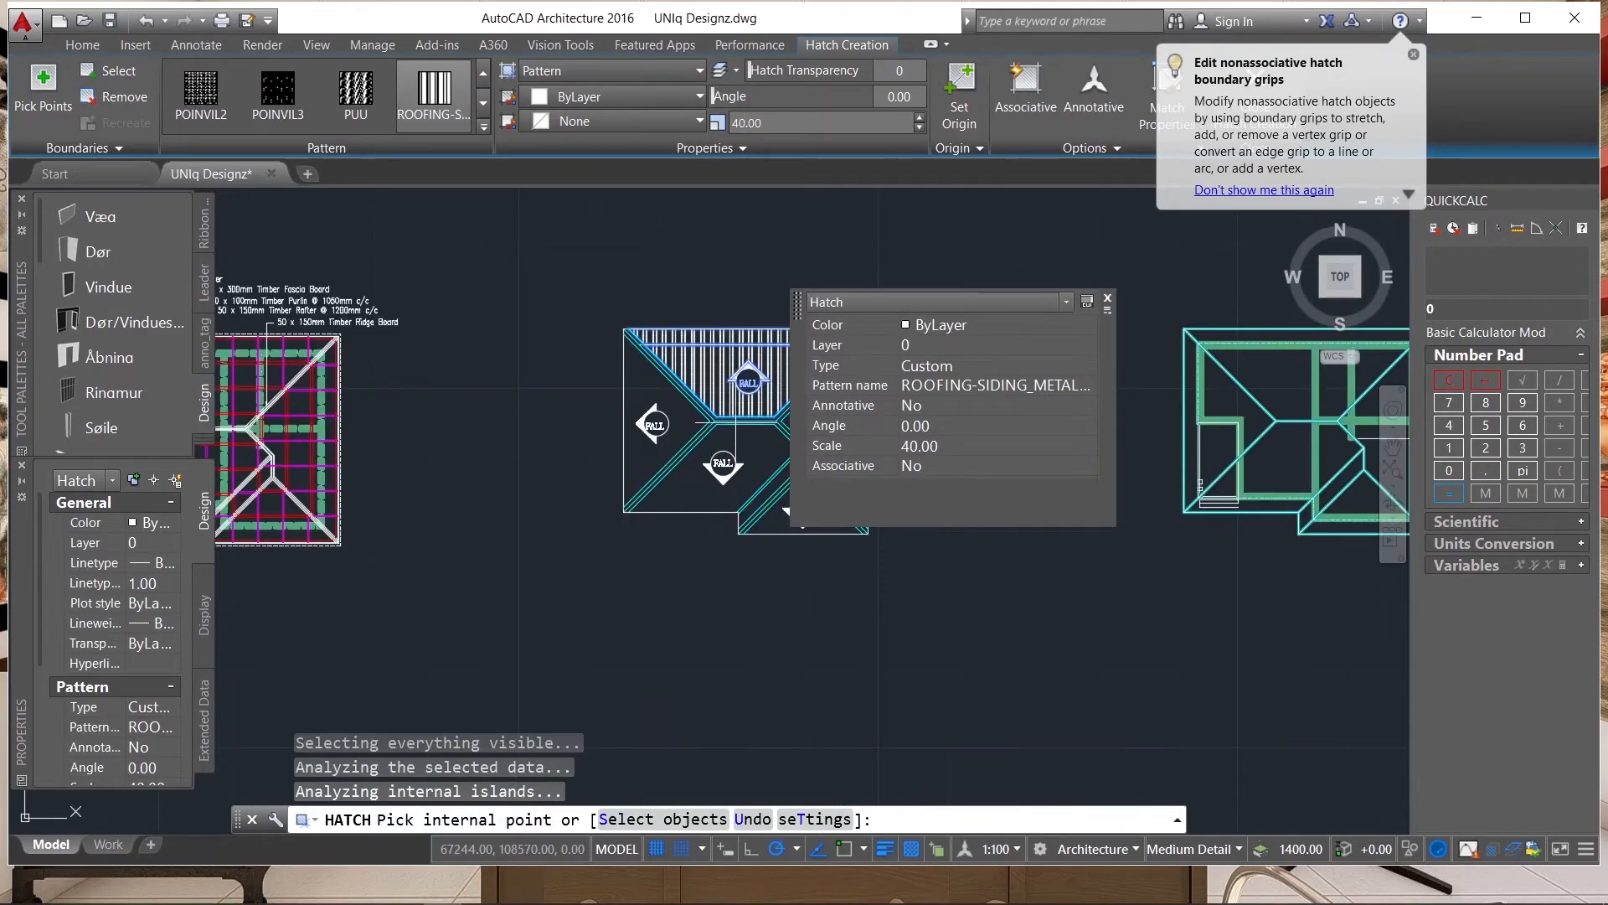
pyautogui.scroll(4, 754, 402)
pyautogui.scroll(-3, 595, 449)
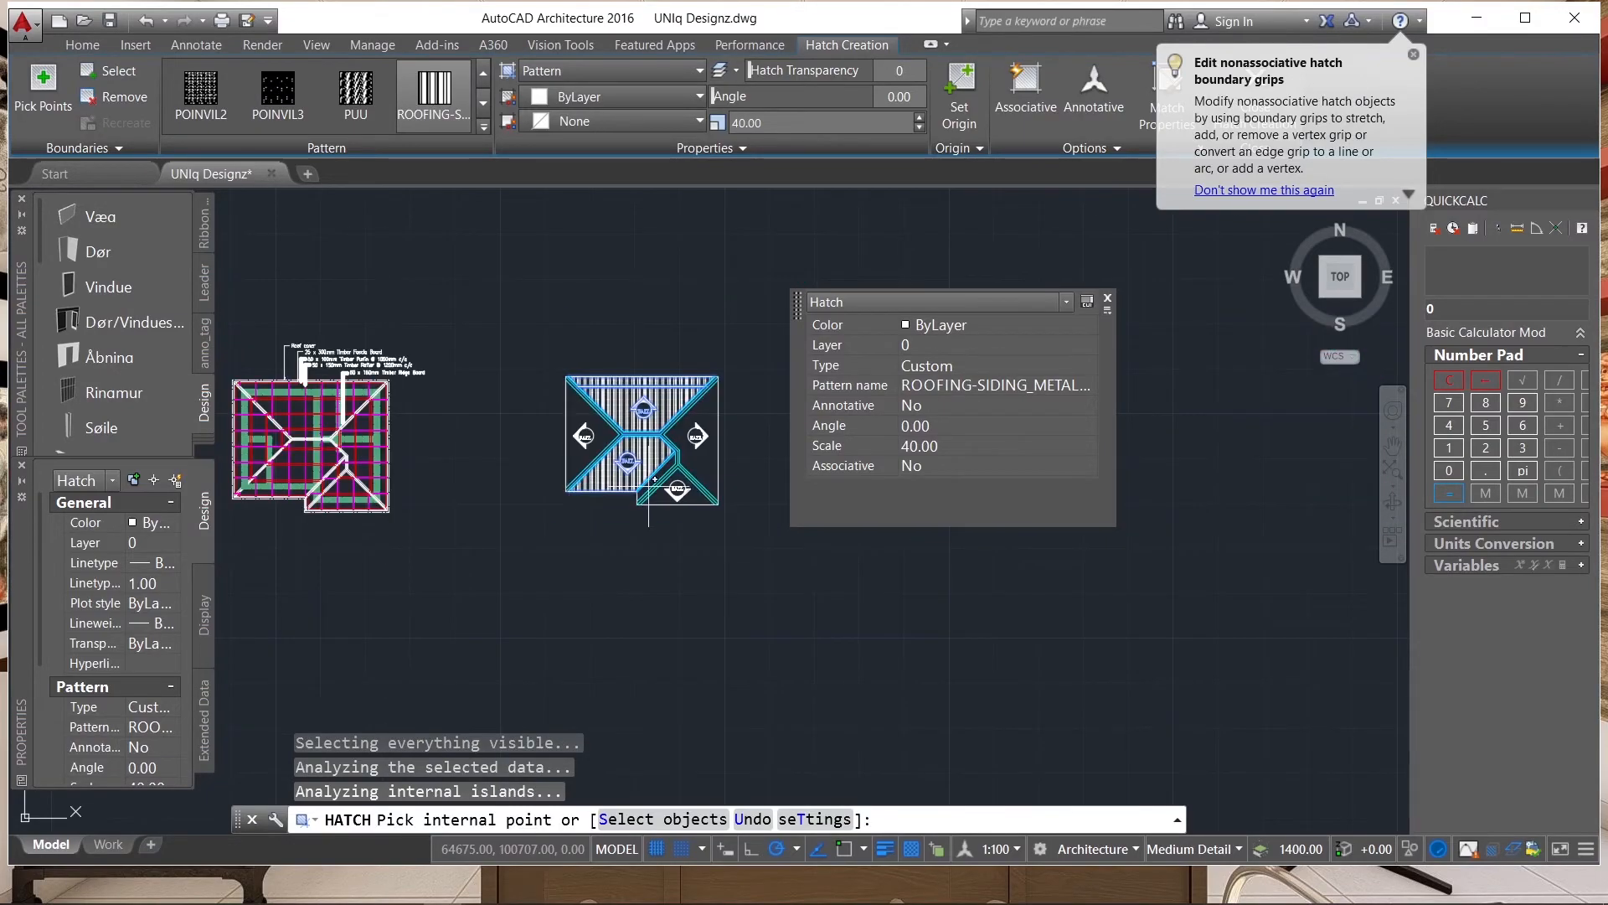
pyautogui.scroll(5, 661, 469)
pyautogui.scroll(-2, 635, 520)
pyautogui.press('Return')
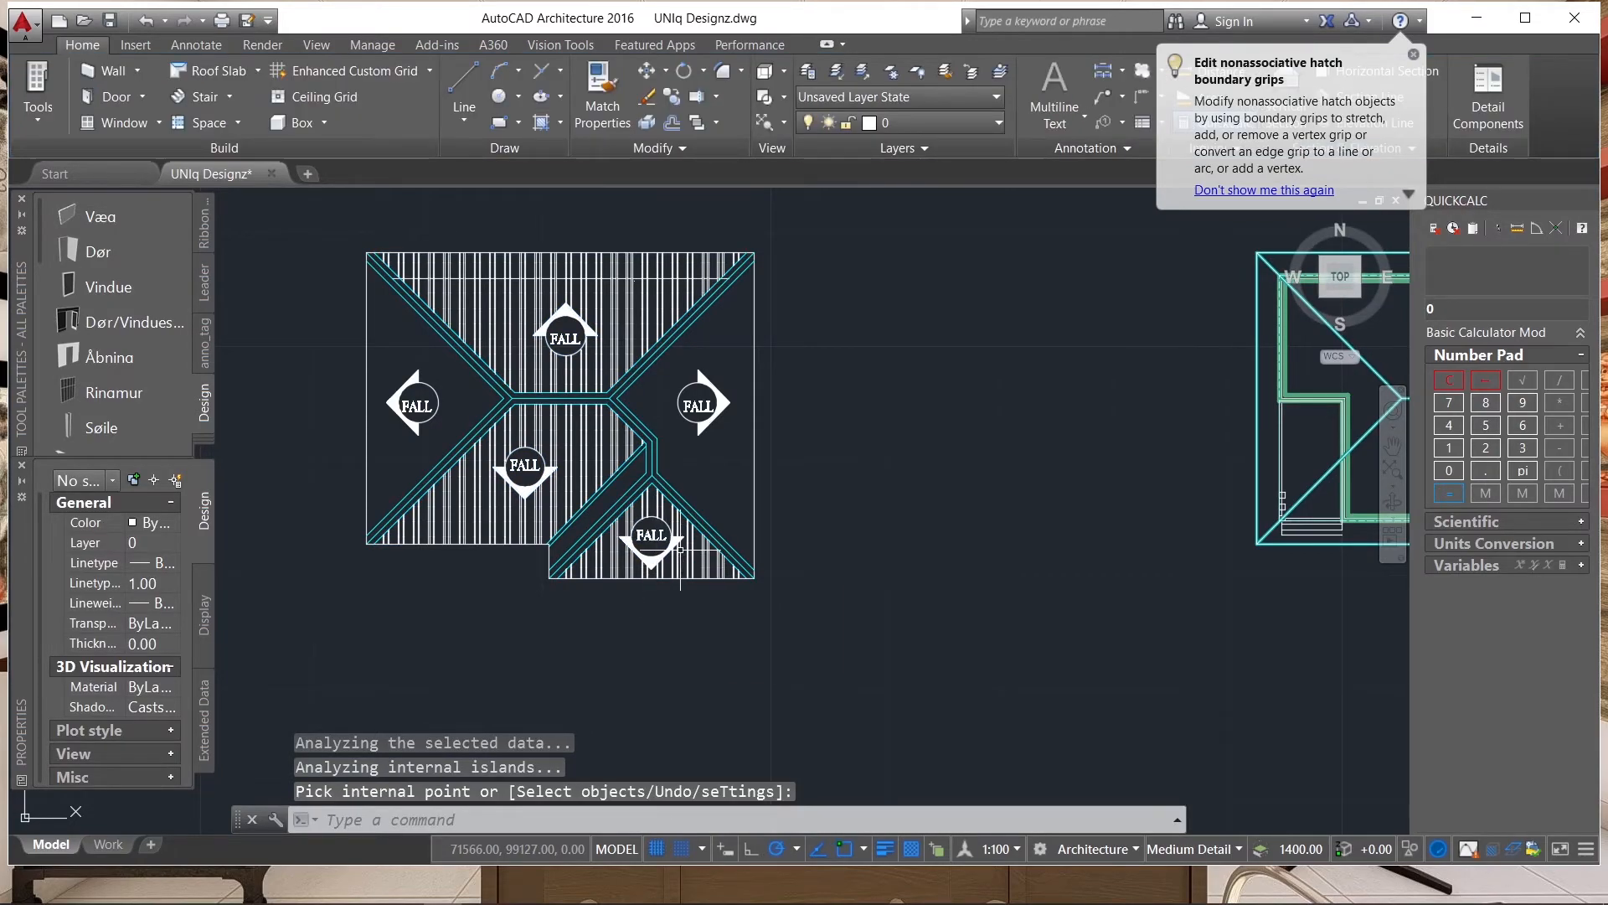
# Hatch the roof plan's left and right slopes and the narrow slope beside the valley with the same pattern rotated 90 degrees.
pyautogui.press('Return')
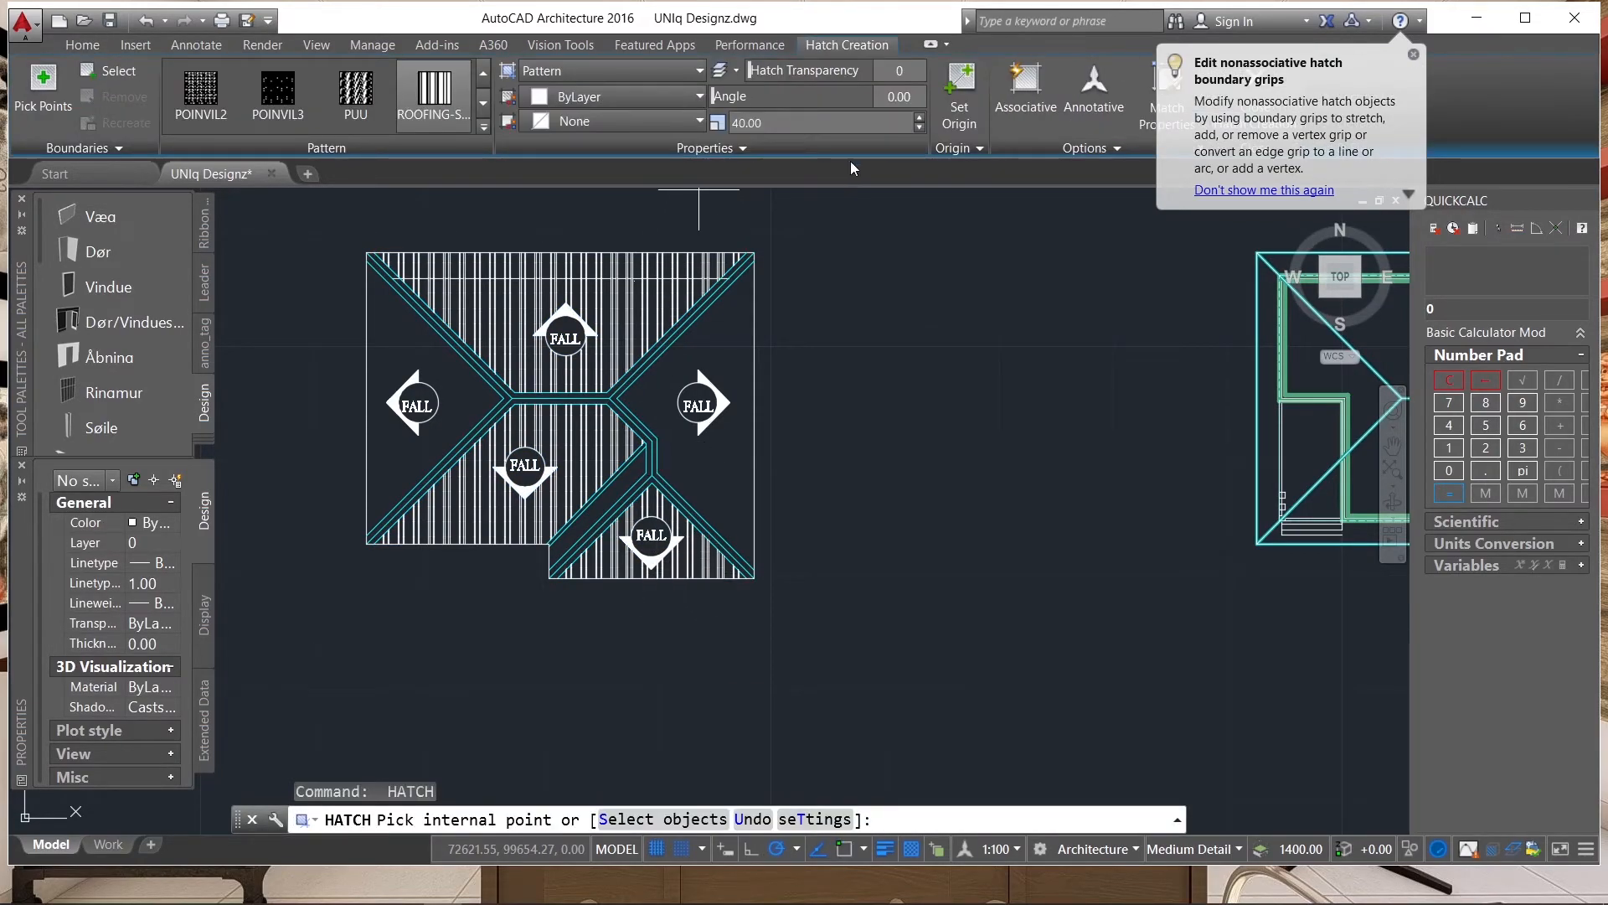
pyautogui.click(908, 99)
pyautogui.write('90')
pyautogui.press('Return')
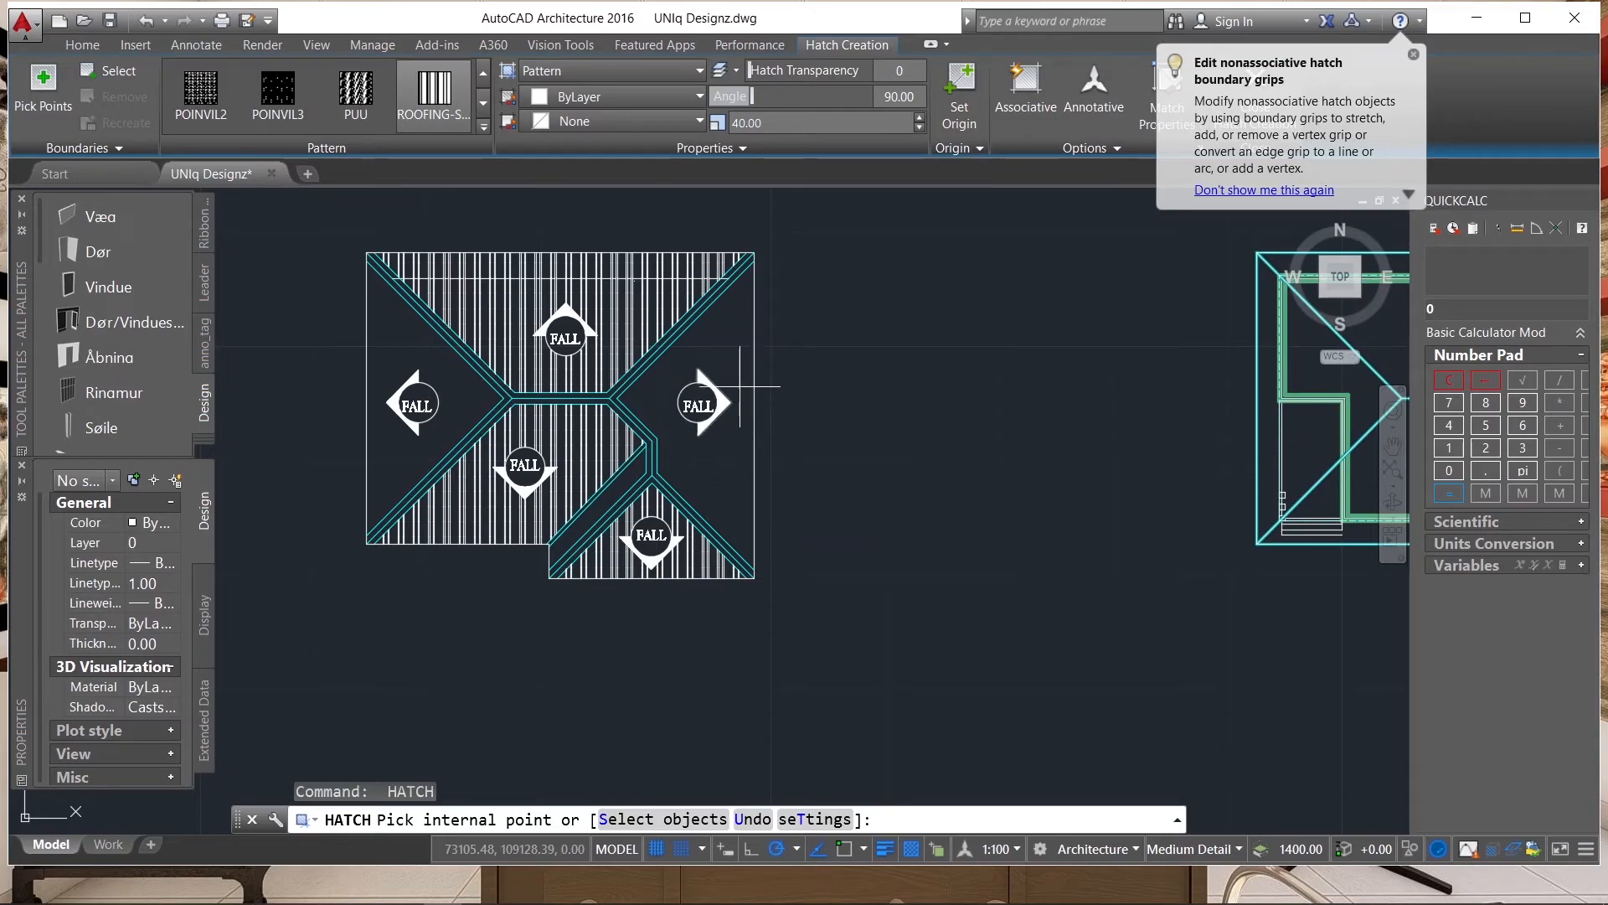
pyautogui.scroll(2, 733, 352)
pyautogui.click(733, 352)
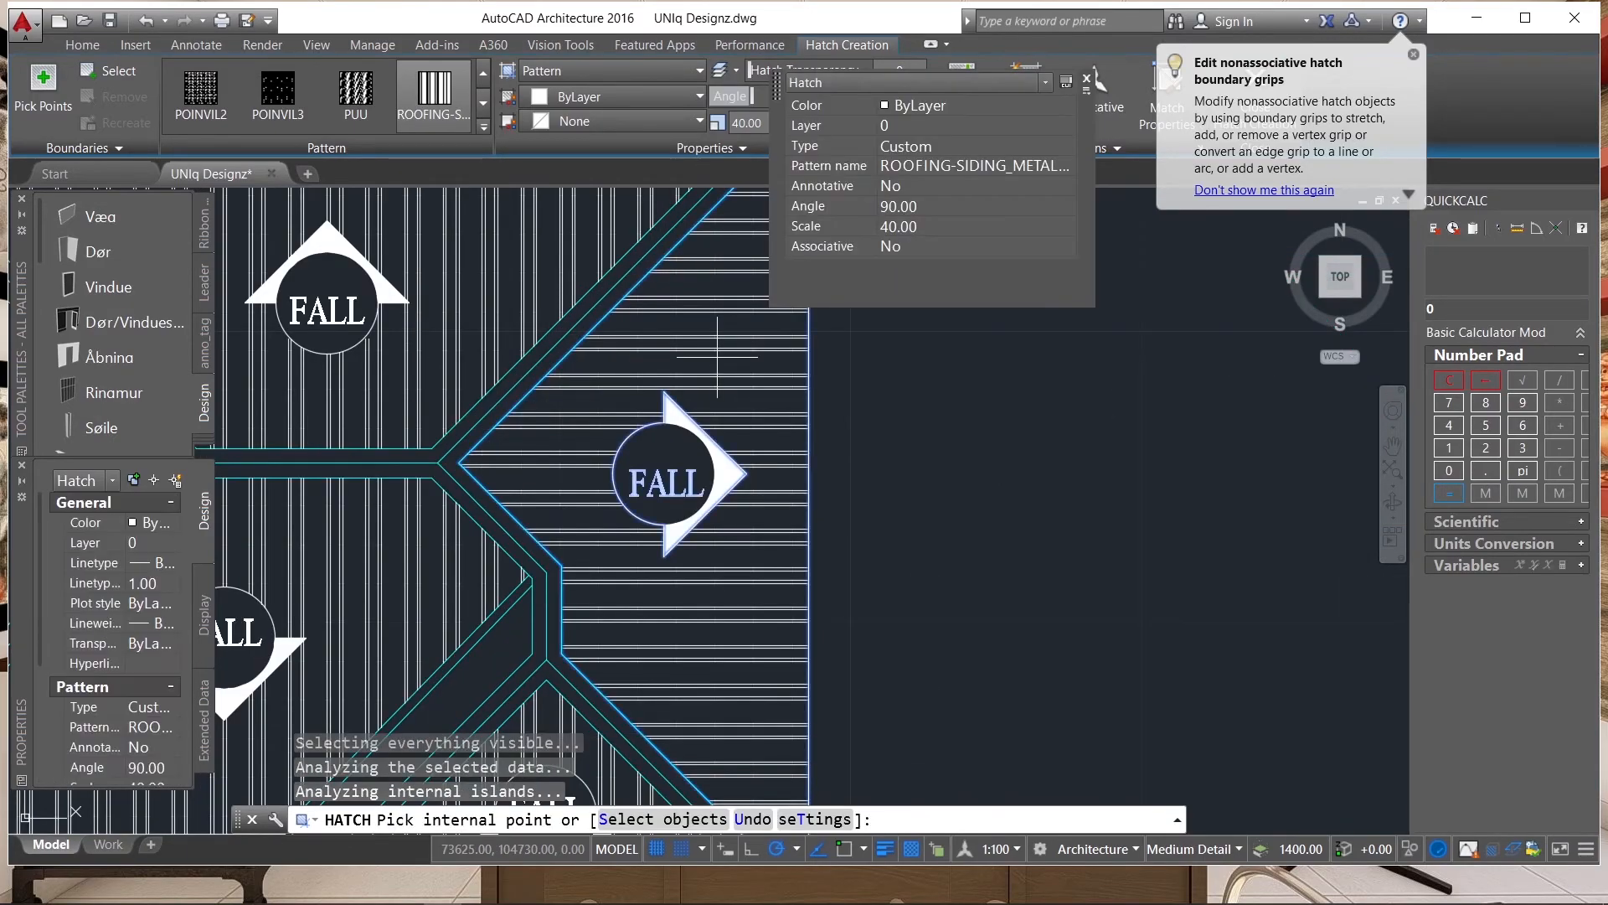
pyautogui.scroll(-2, 952, 415)
pyautogui.scroll(-1, 953, 416)
pyautogui.scroll(3, 819, 467)
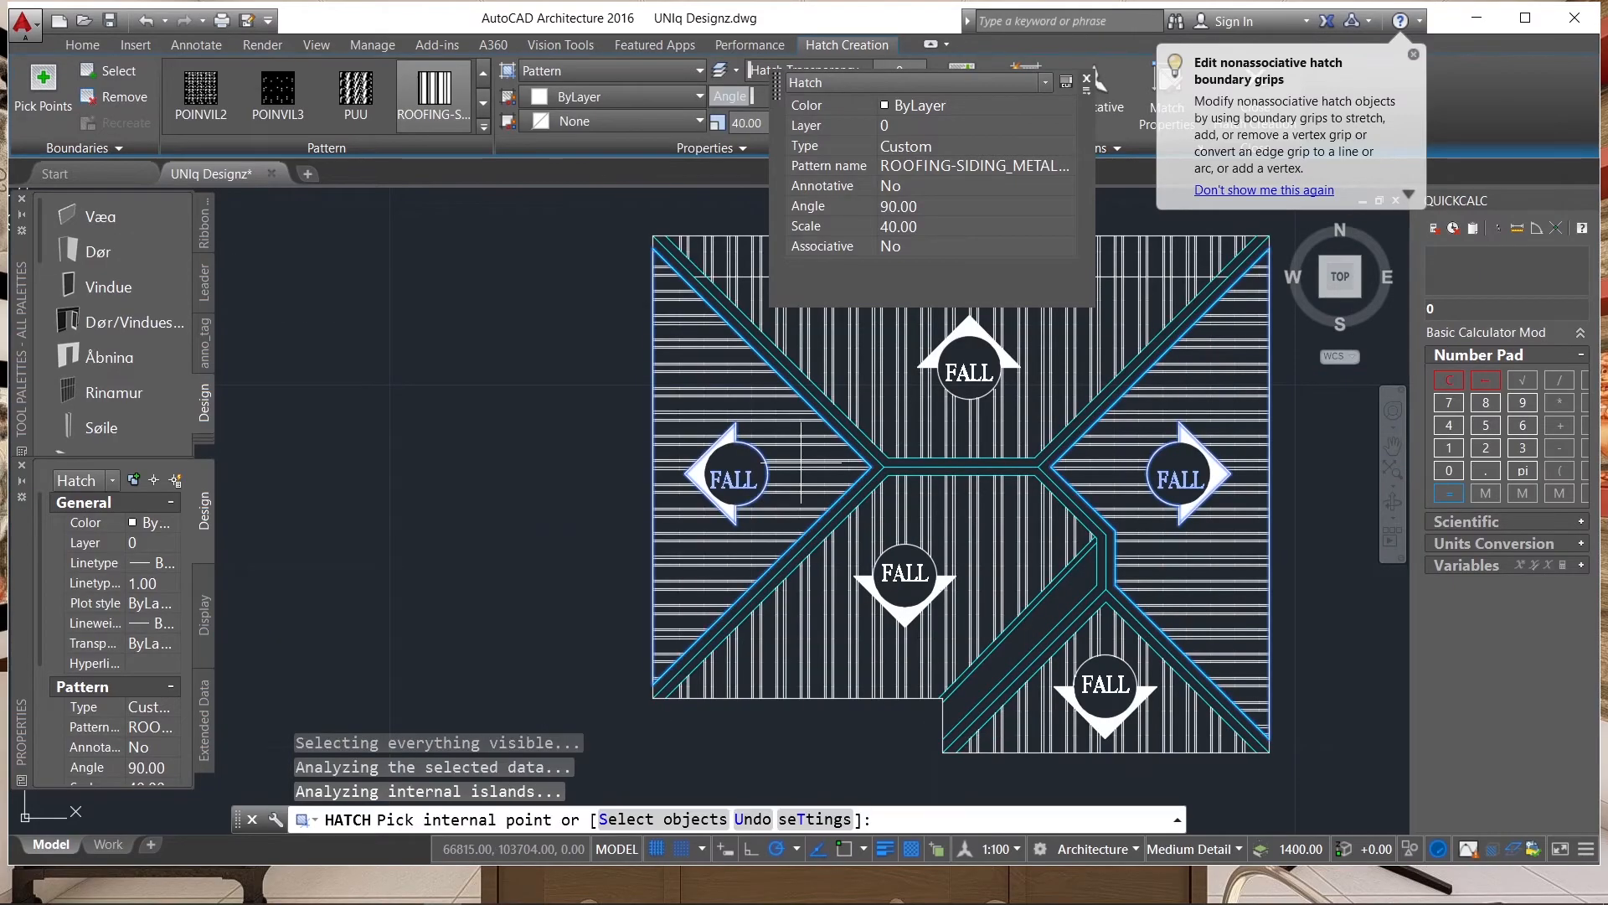
pyautogui.scroll(2, 982, 563)
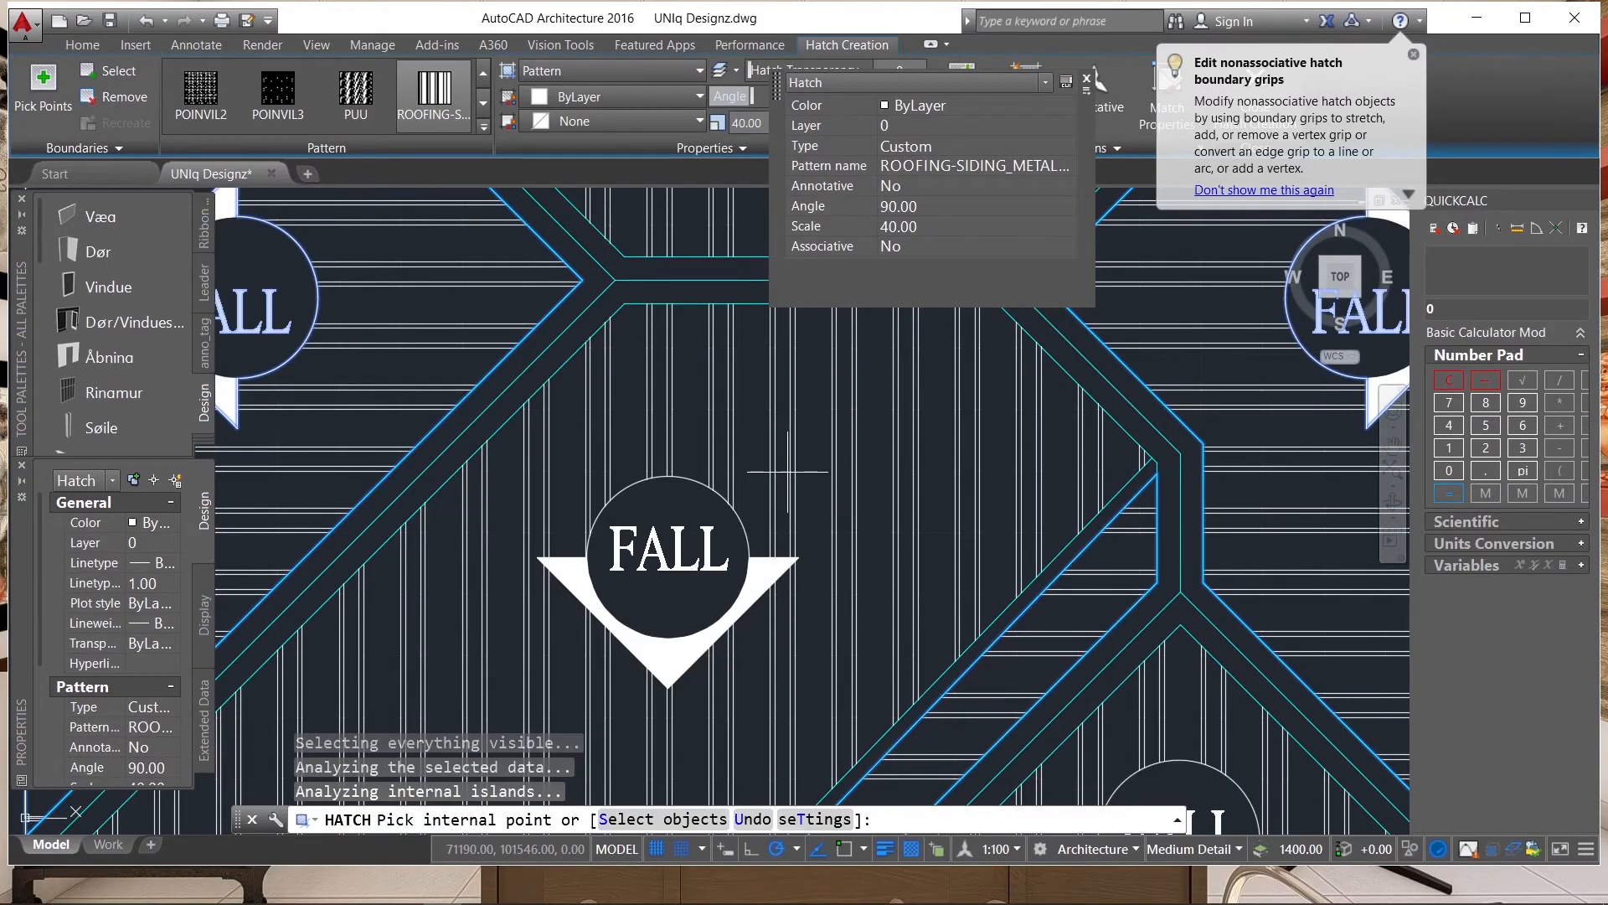
pyautogui.scroll(-4, 584, 620)
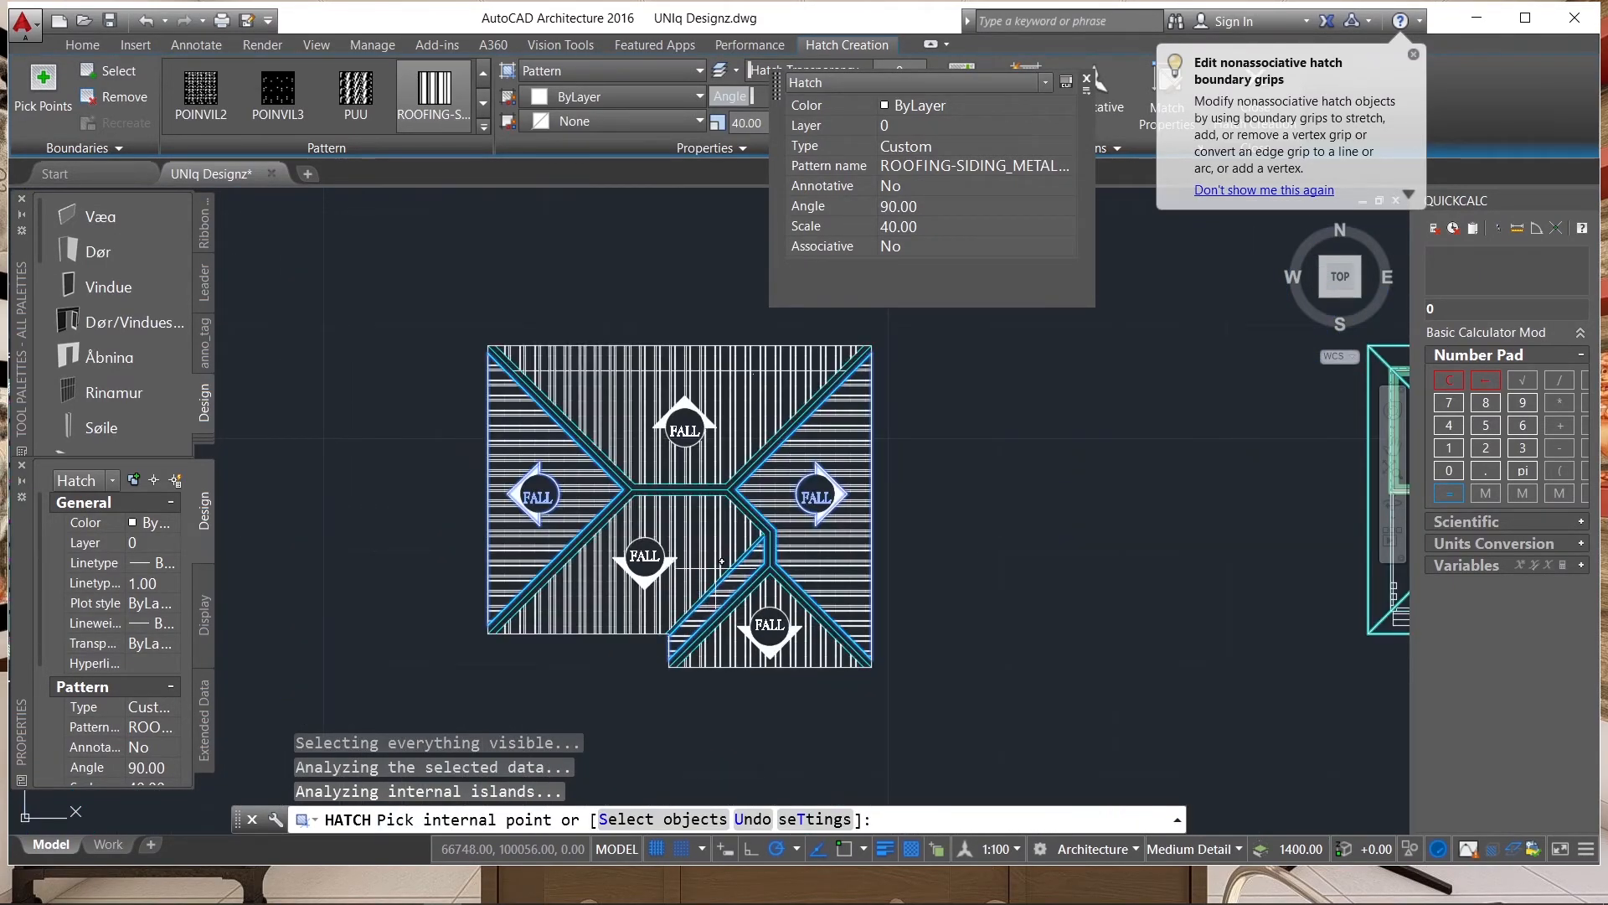
# Set the colour of the 90-degree hatch on the side slopes to Cyan.
pyautogui.click(578, 96)
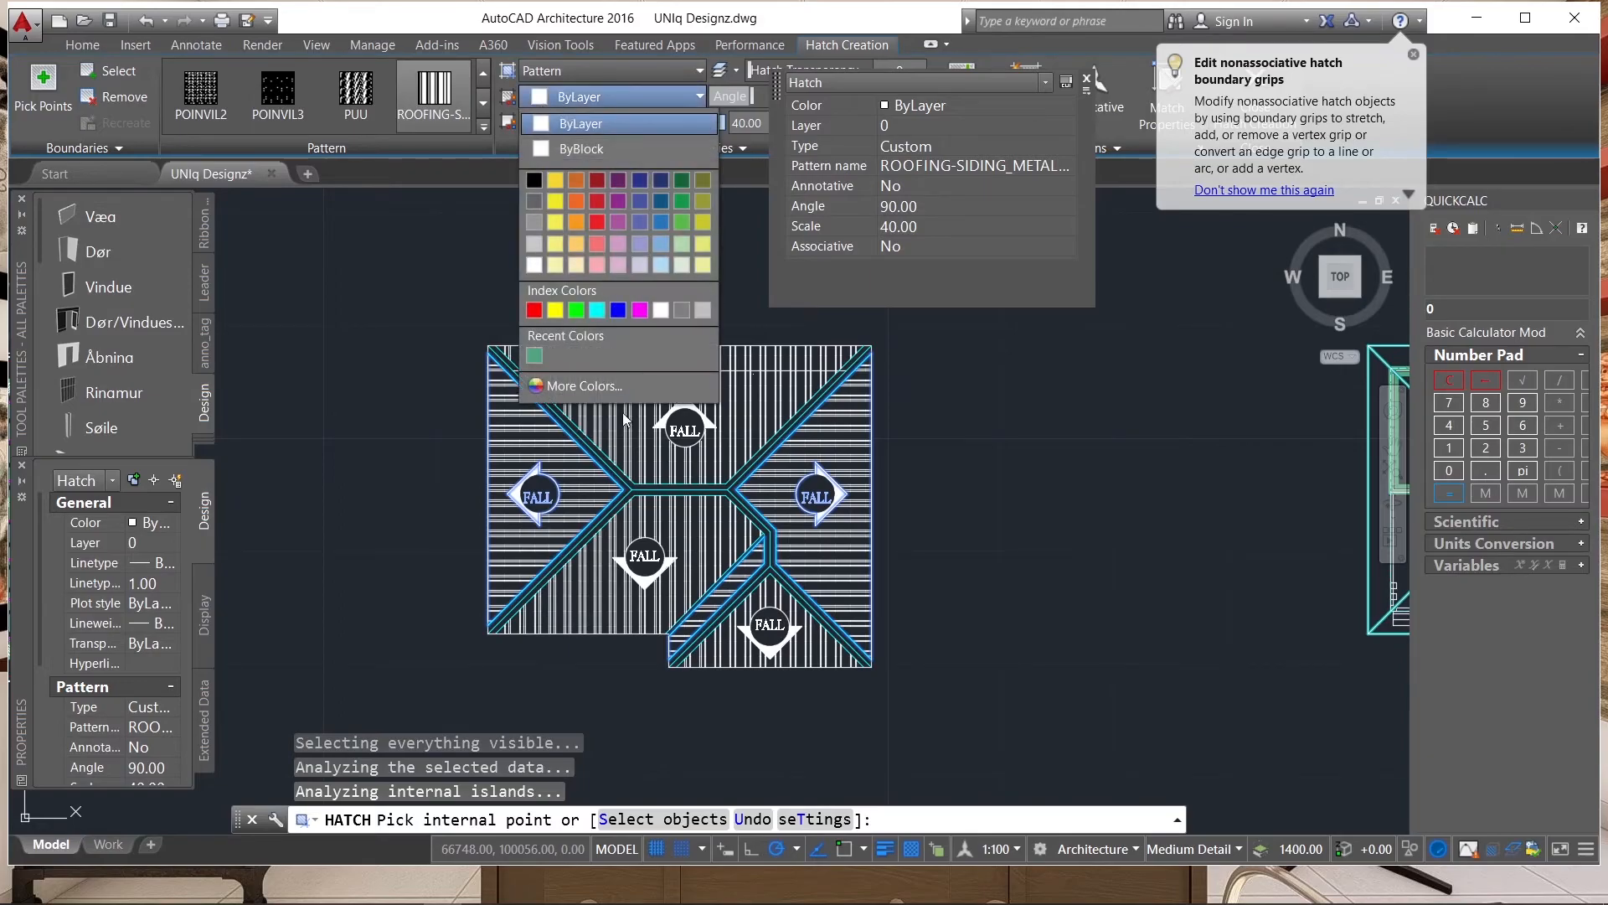
pyautogui.click(597, 310)
pyautogui.scroll(4, 690, 477)
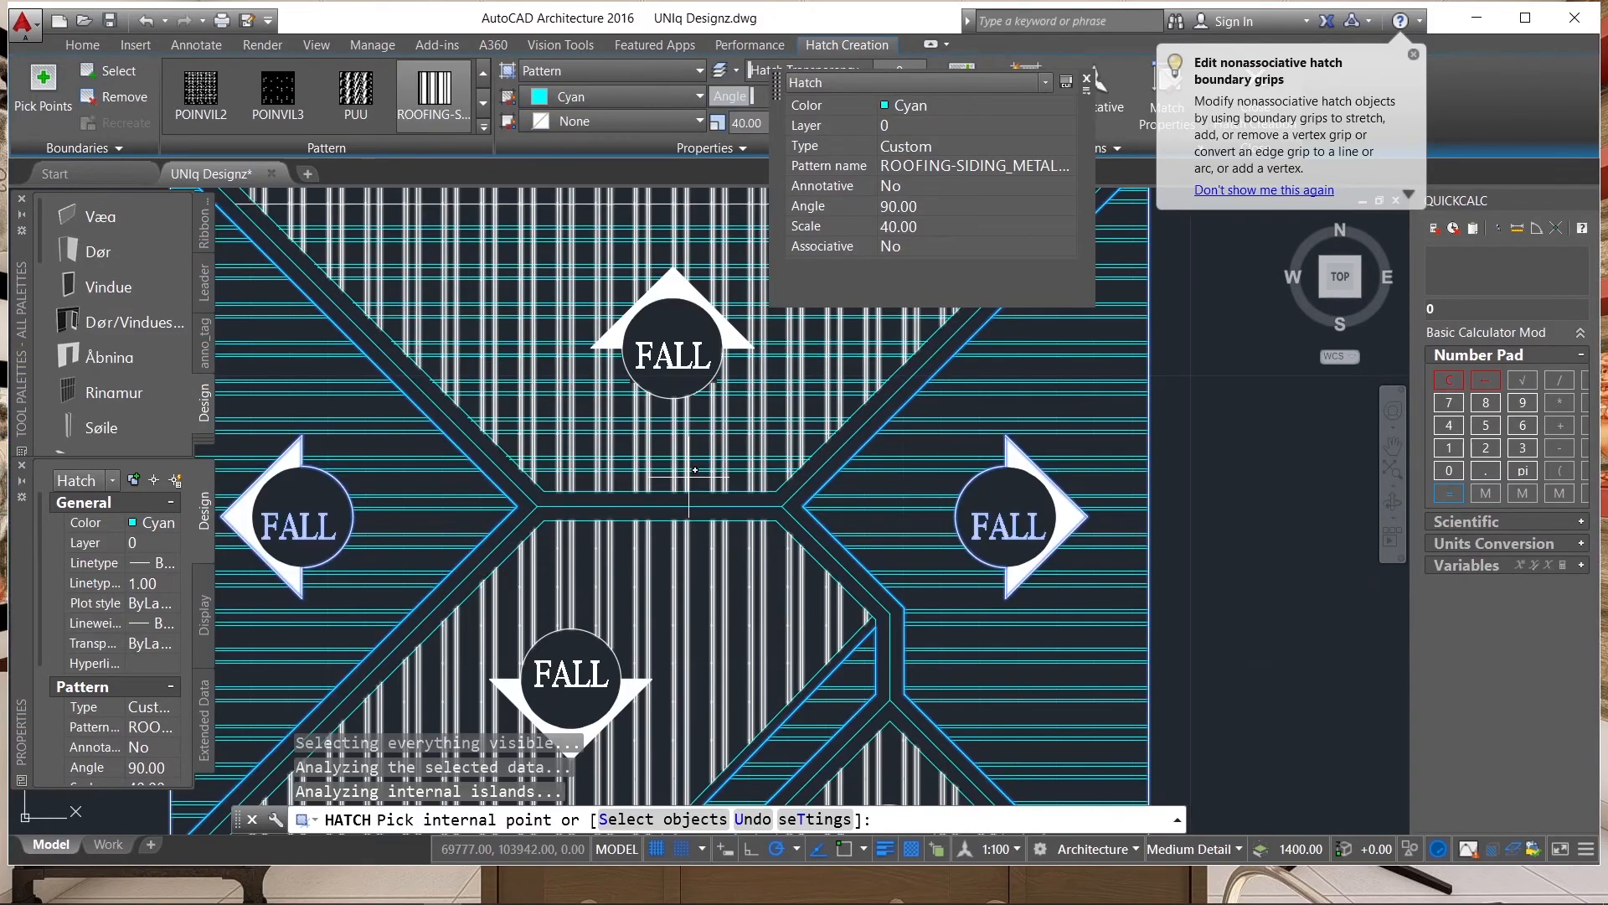
# Set the colour of the 0-degree metal roofing hatch on the upper, lower and projecting slopes to Cyan.
pyautogui.press('Escape')
pyautogui.click(680, 456)
pyautogui.click(674, 435)
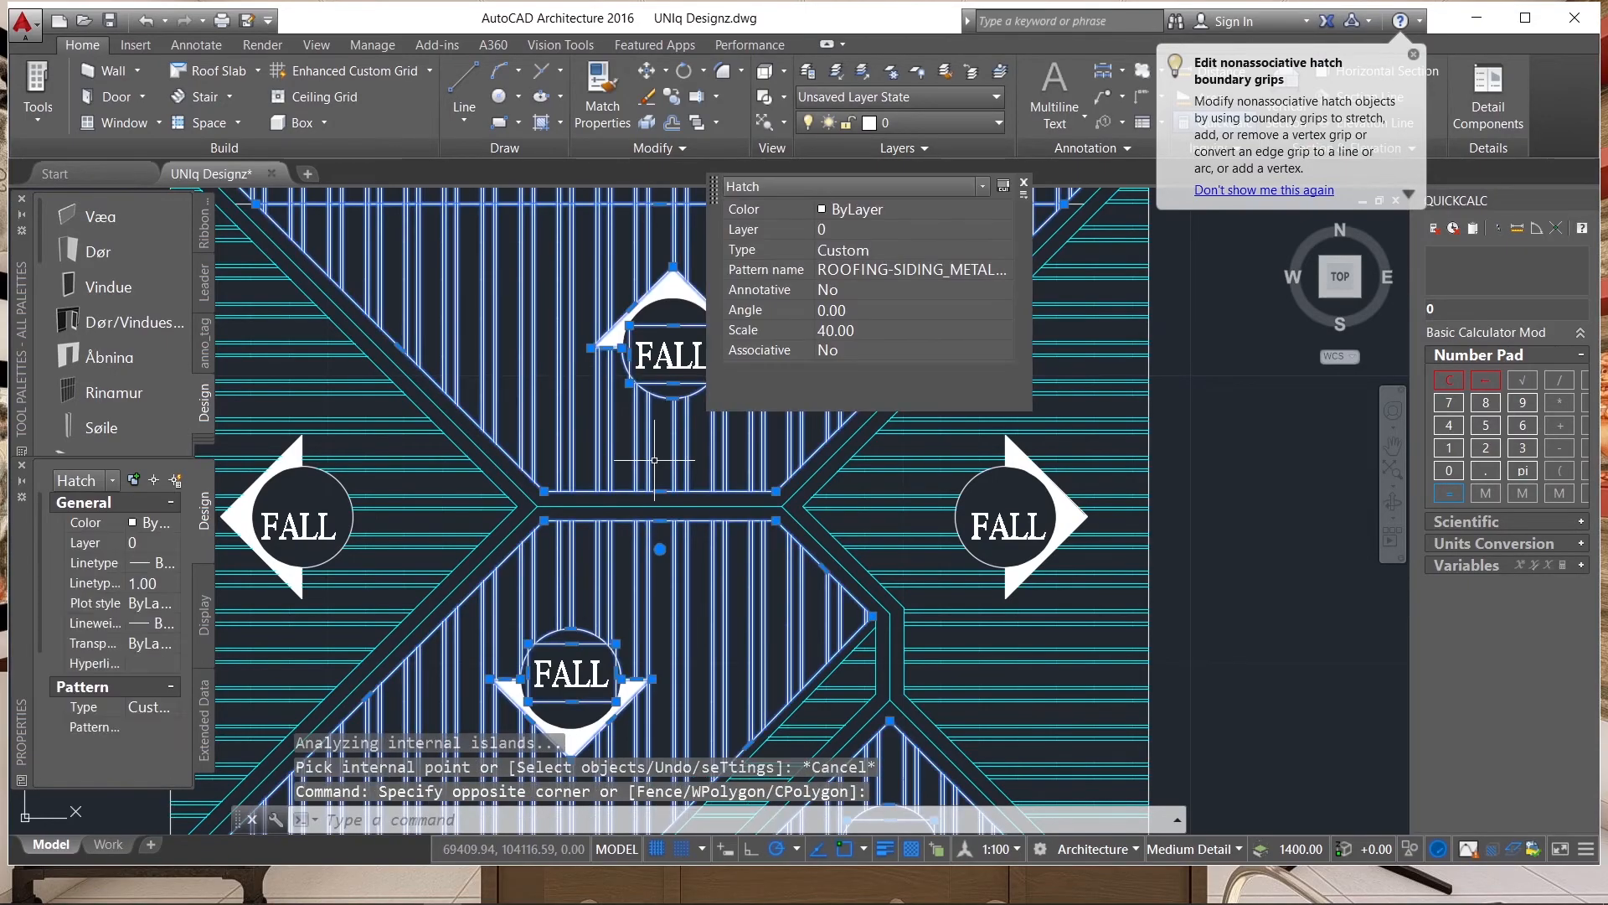
pyautogui.scroll(-2, 702, 519)
pyautogui.click(597, 95)
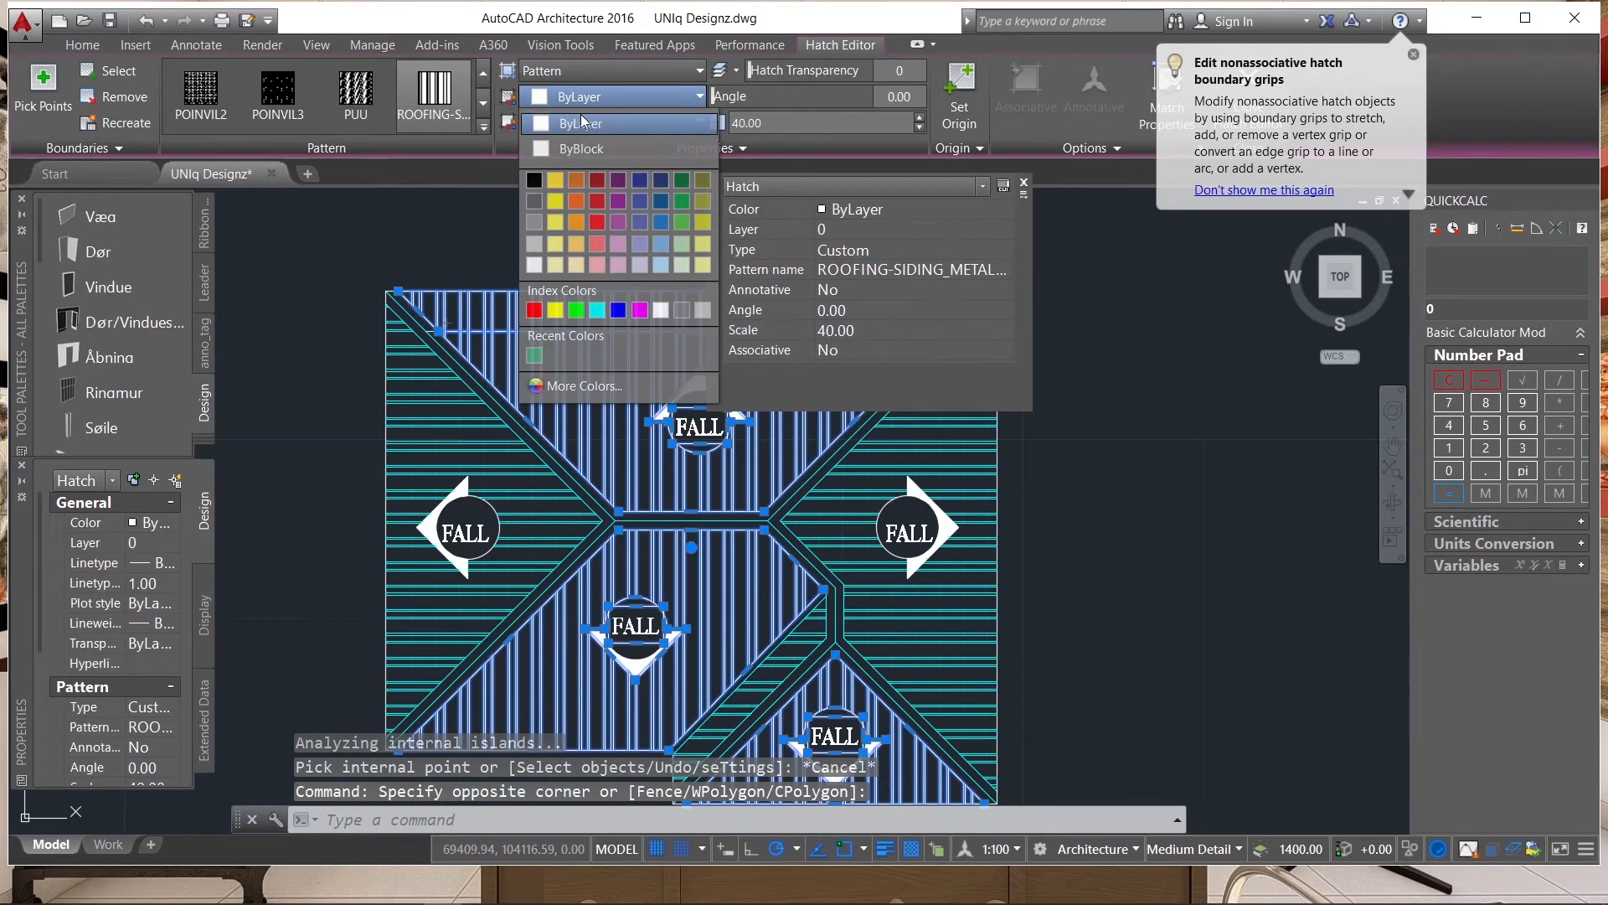
pyautogui.click(600, 310)
pyautogui.scroll(-6, 615, 407)
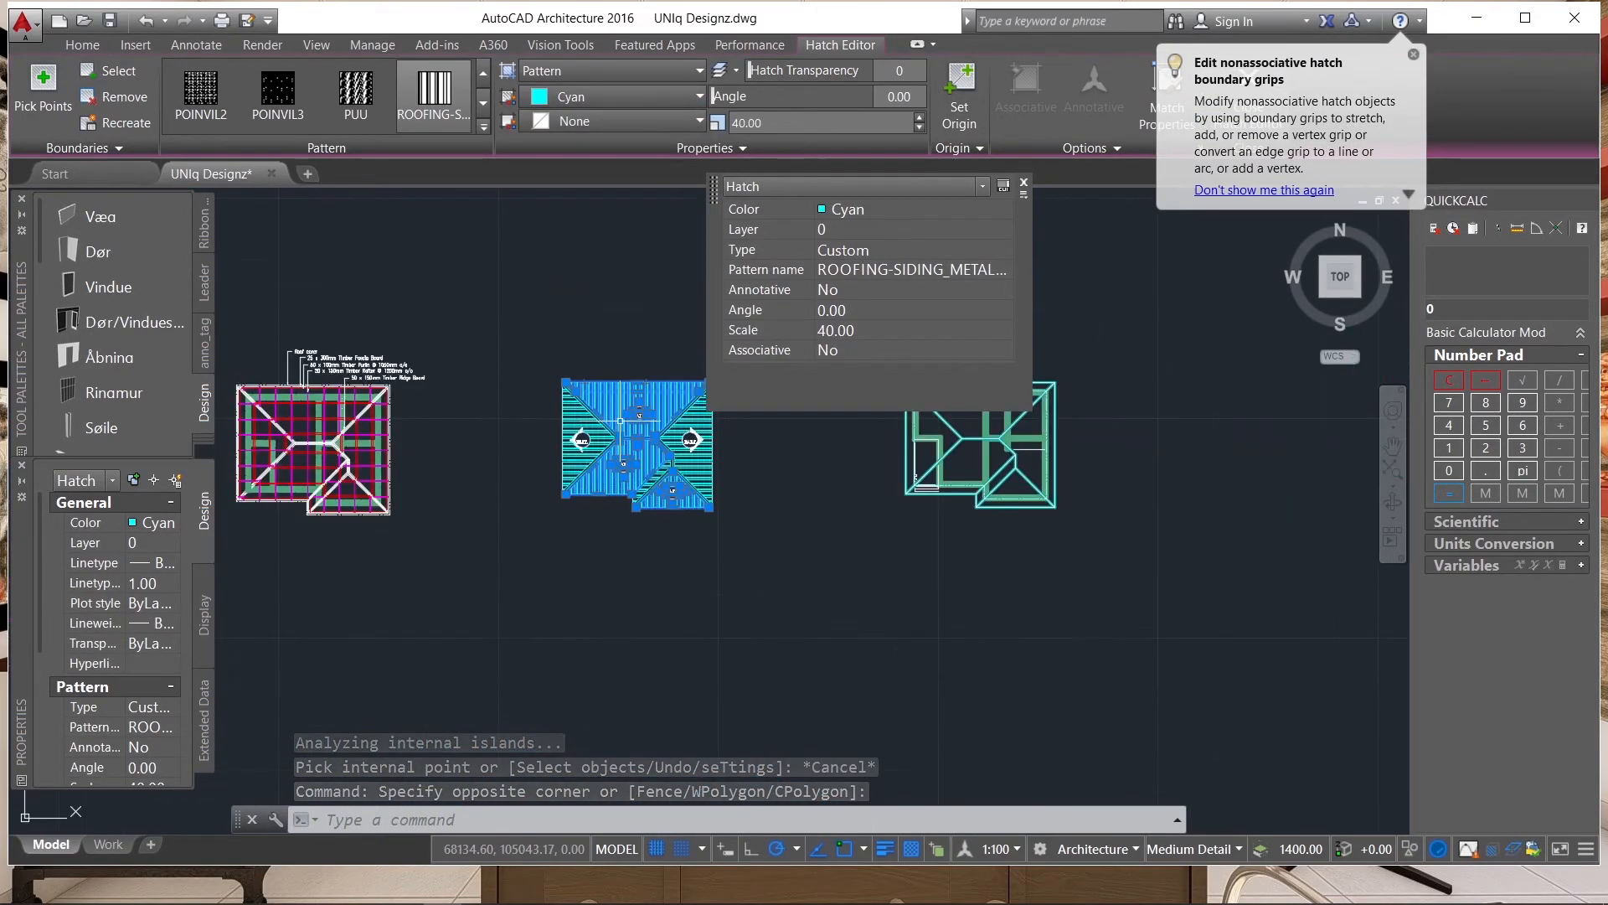
pyautogui.scroll(6, 615, 406)
pyautogui.press('Escape')
pyautogui.press('Escape')
pyautogui.scroll(-4, 737, 410)
pyautogui.scroll(10, 553, 318)
pyautogui.click(593, 324)
pyautogui.click(590, 321)
pyautogui.click(575, 350)
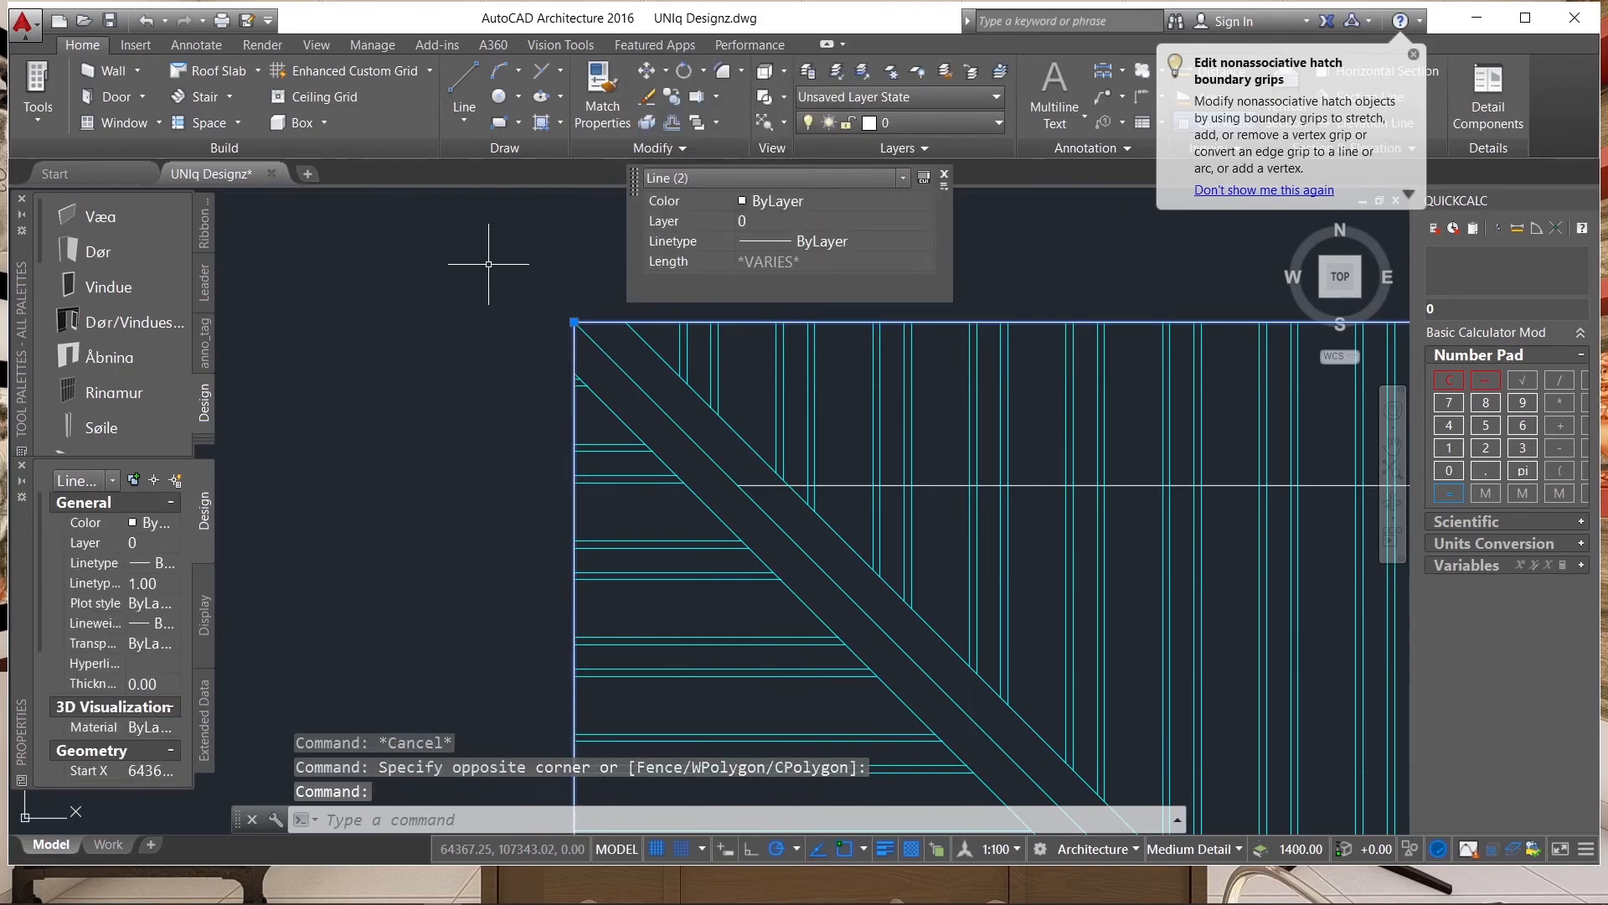
pyautogui.scroll(-5, 493, 259)
pyautogui.scroll(8, 670, 511)
pyautogui.scroll(-2, 708, 501)
pyautogui.scroll(6, 767, 610)
pyautogui.click(776, 609)
pyautogui.click(777, 586)
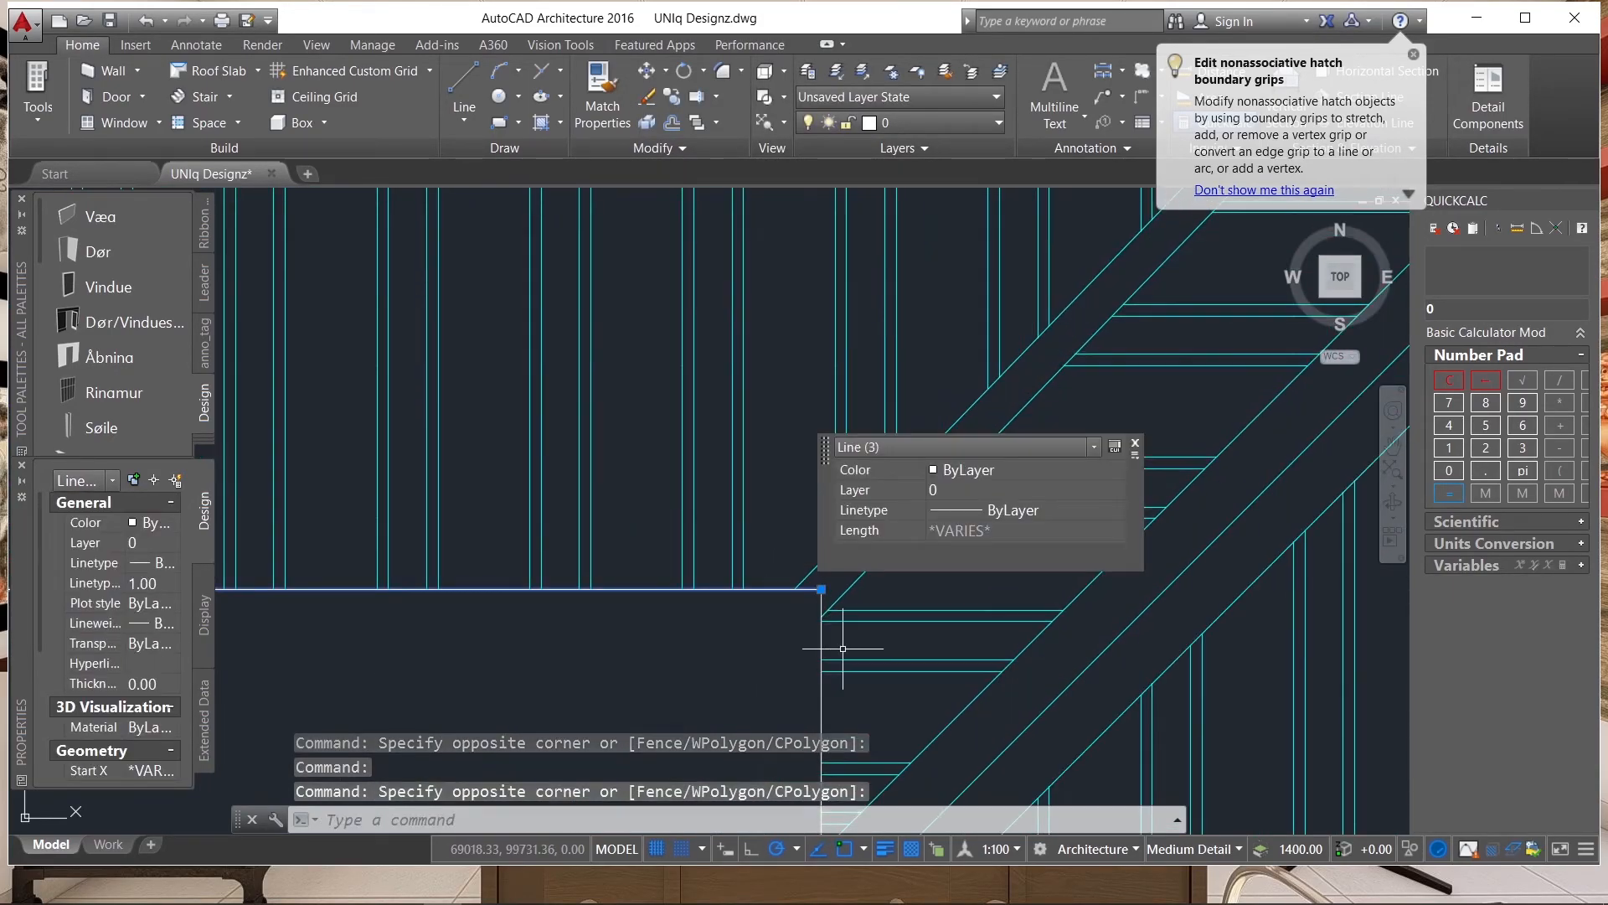
pyautogui.click(795, 650)
pyautogui.press('Escape')
pyautogui.click(833, 620)
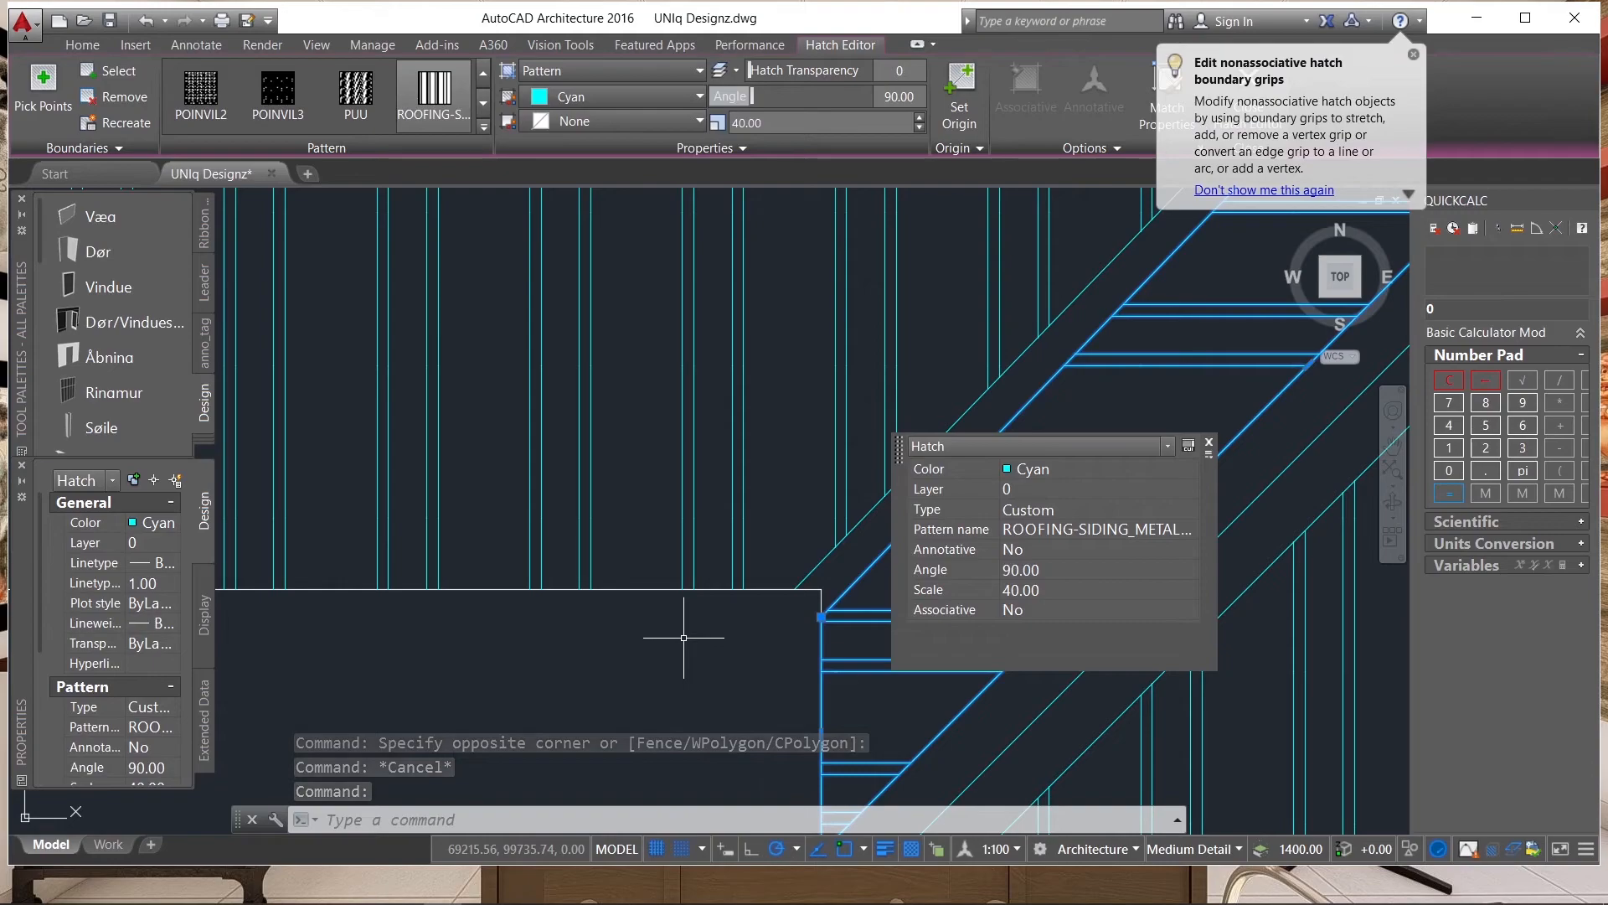
pyautogui.press('Escape')
# Match the properties of the cyan hip line onto the eaves lines around the inner corner and the small projecting slope.
pyautogui.click(1027, 717)
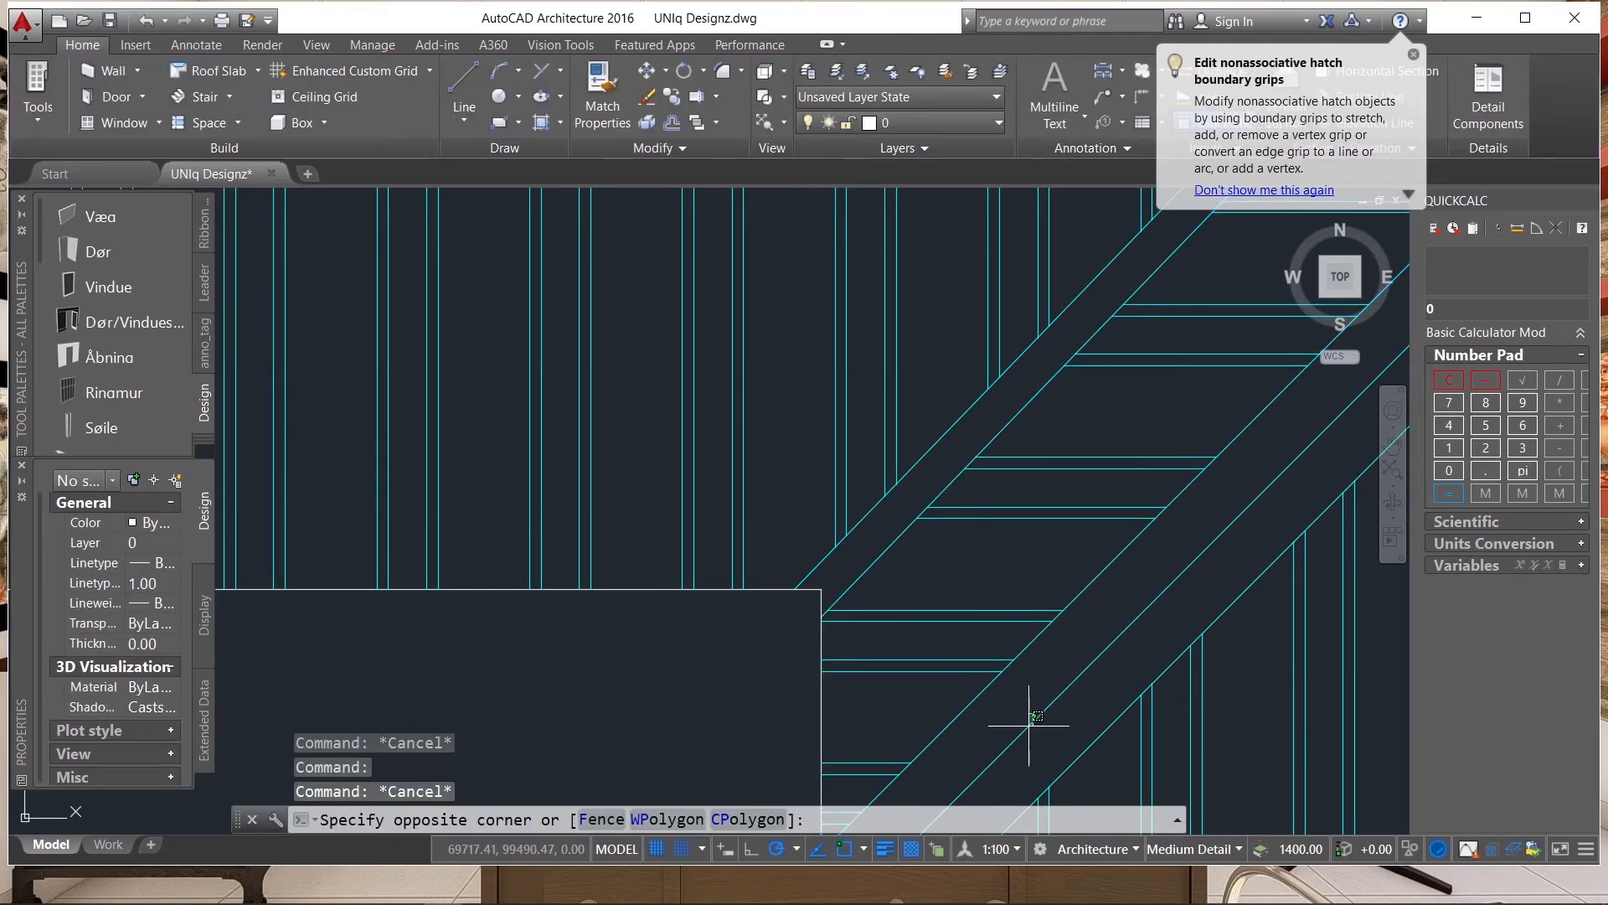
pyautogui.click(1019, 736)
pyautogui.write('MA')
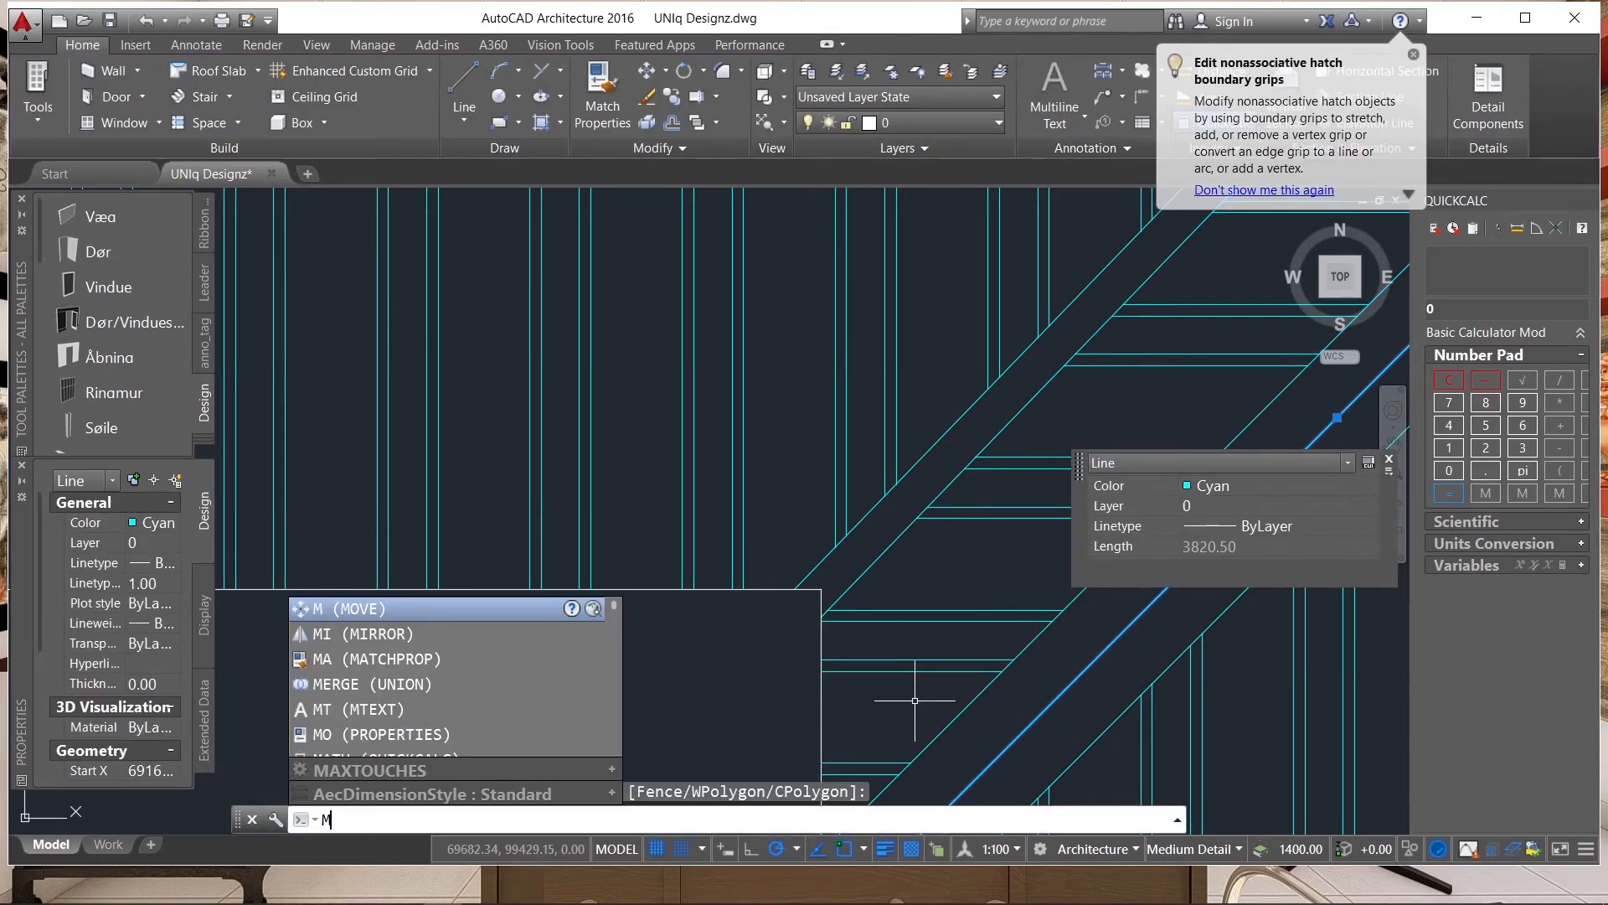
pyautogui.press('Return')
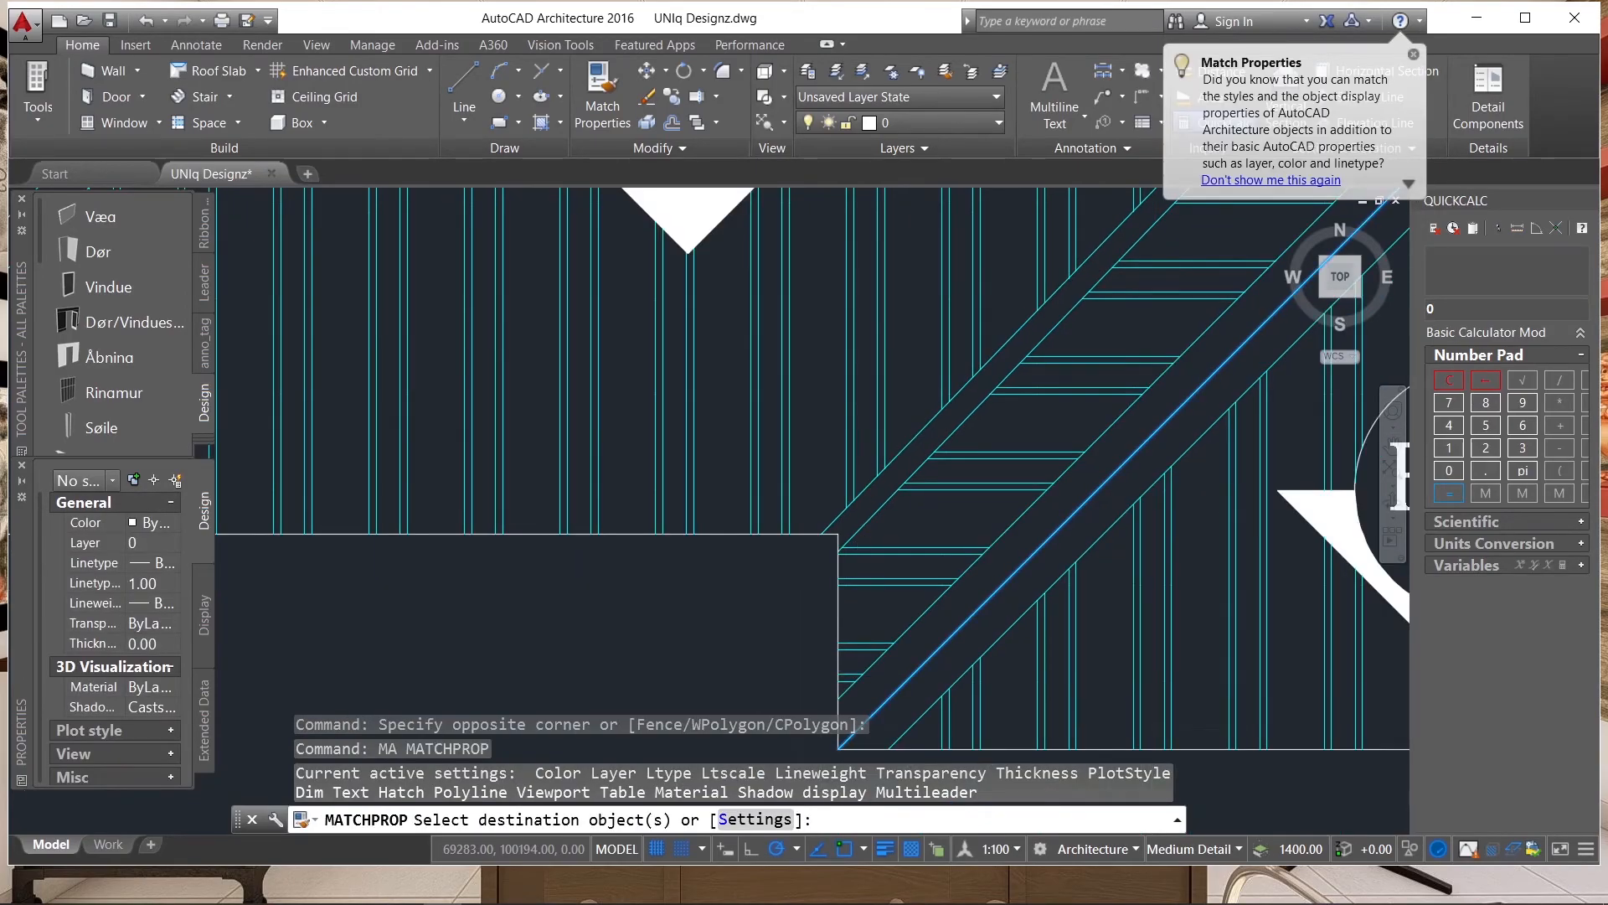
pyautogui.scroll(2, 857, 542)
pyautogui.click(821, 509)
pyautogui.click(802, 544)
pyautogui.scroll(-4, 774, 475)
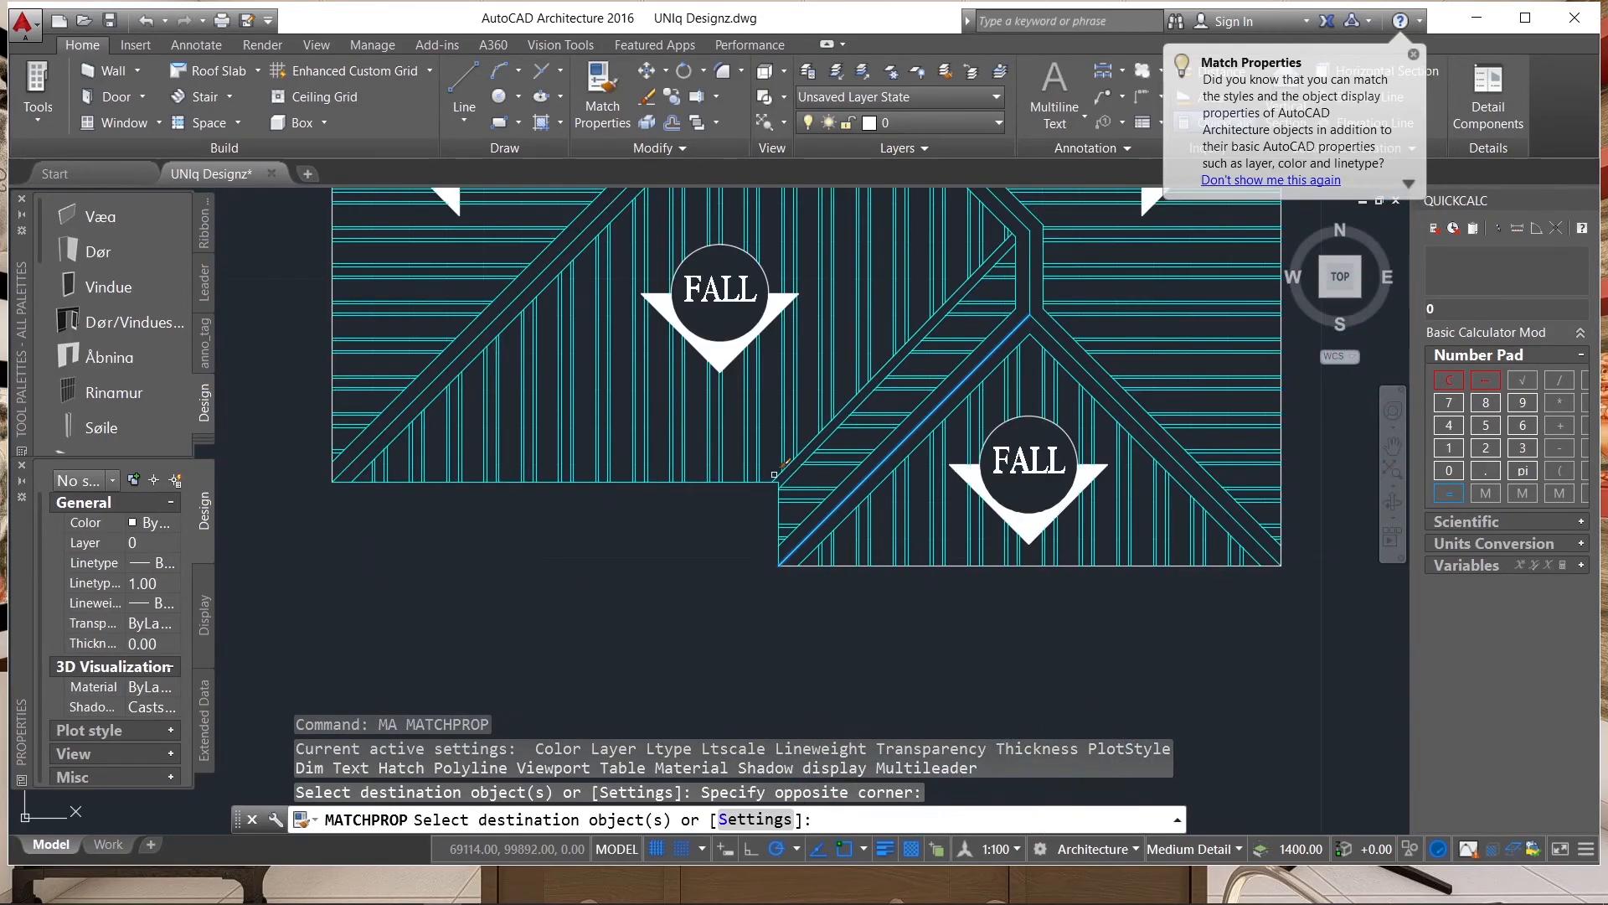
pyautogui.scroll(3, 858, 576)
pyautogui.click(832, 556)
pyautogui.click(807, 506)
pyautogui.scroll(-4, 681, 635)
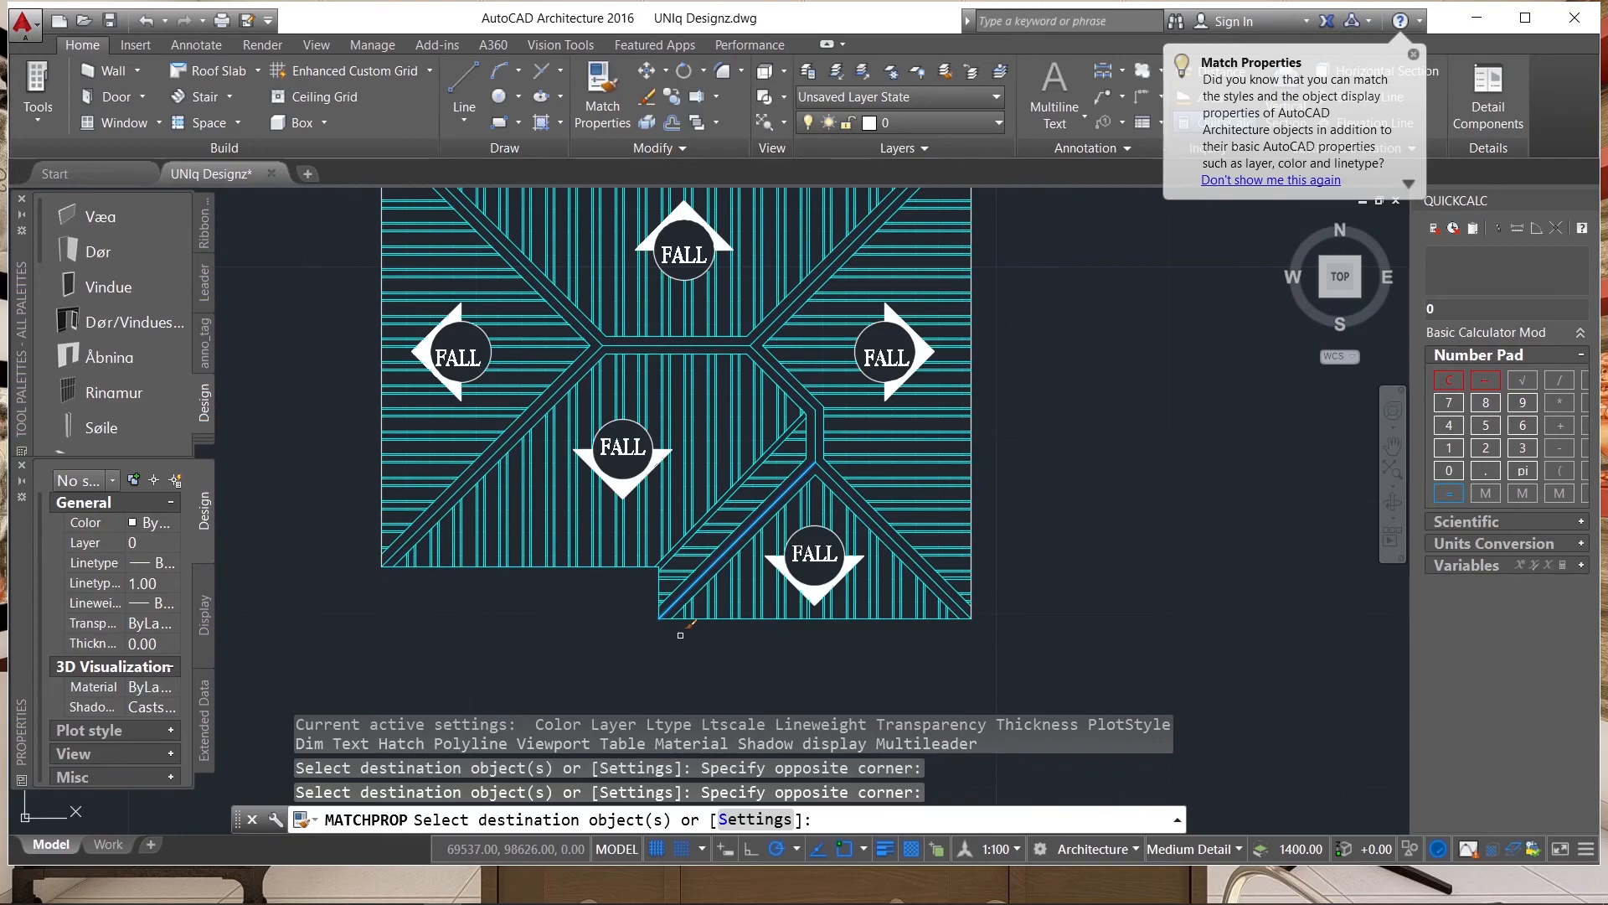
pyautogui.scroll(-1, 982, 334)
pyautogui.scroll(8, 1033, 458)
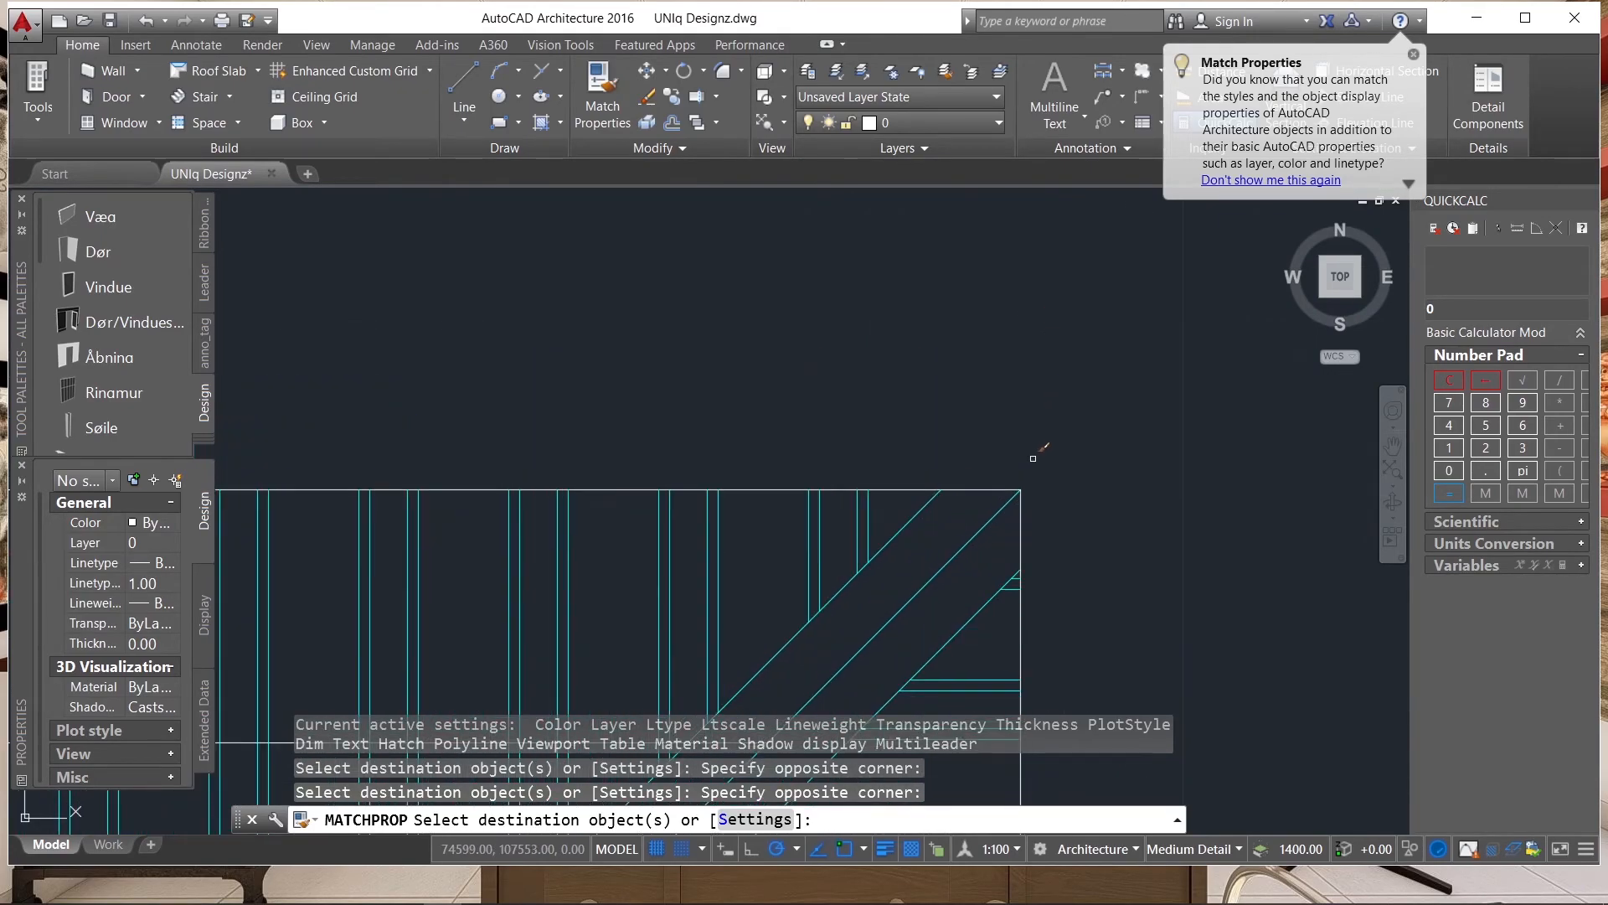
# Match the same cyan properties onto the roof plan's upper, right and left eaves lines and finish the matching.
pyautogui.click(1009, 480)
pyautogui.click(990, 496)
pyautogui.click(1026, 498)
pyautogui.click(997, 527)
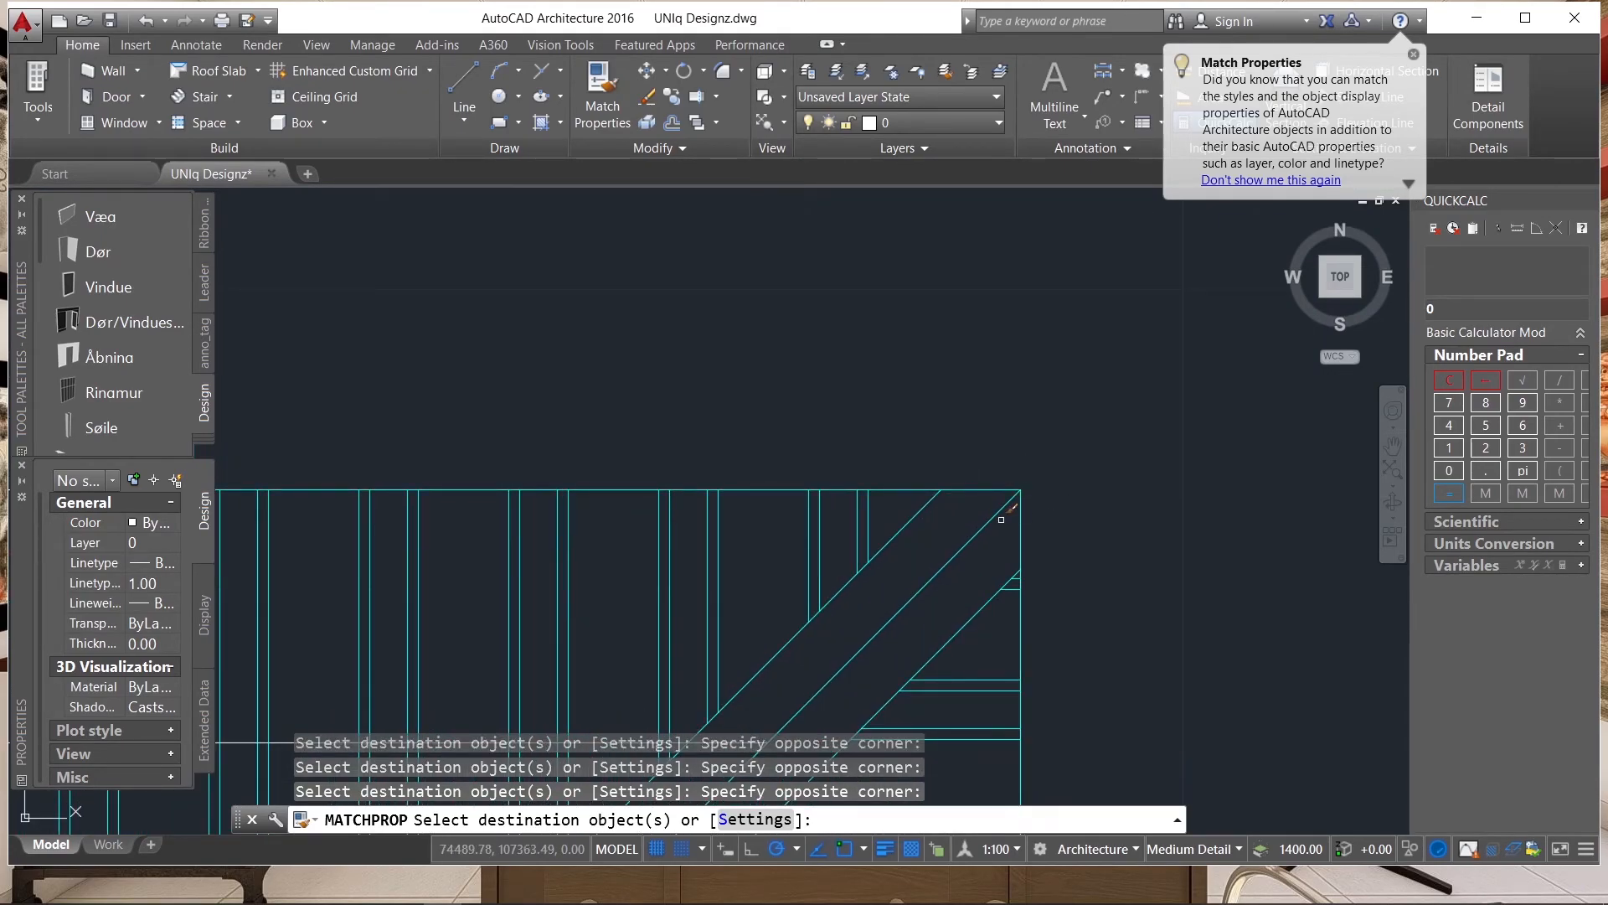
pyautogui.scroll(-7, 995, 501)
pyautogui.scroll(4, 467, 574)
pyautogui.click(526, 575)
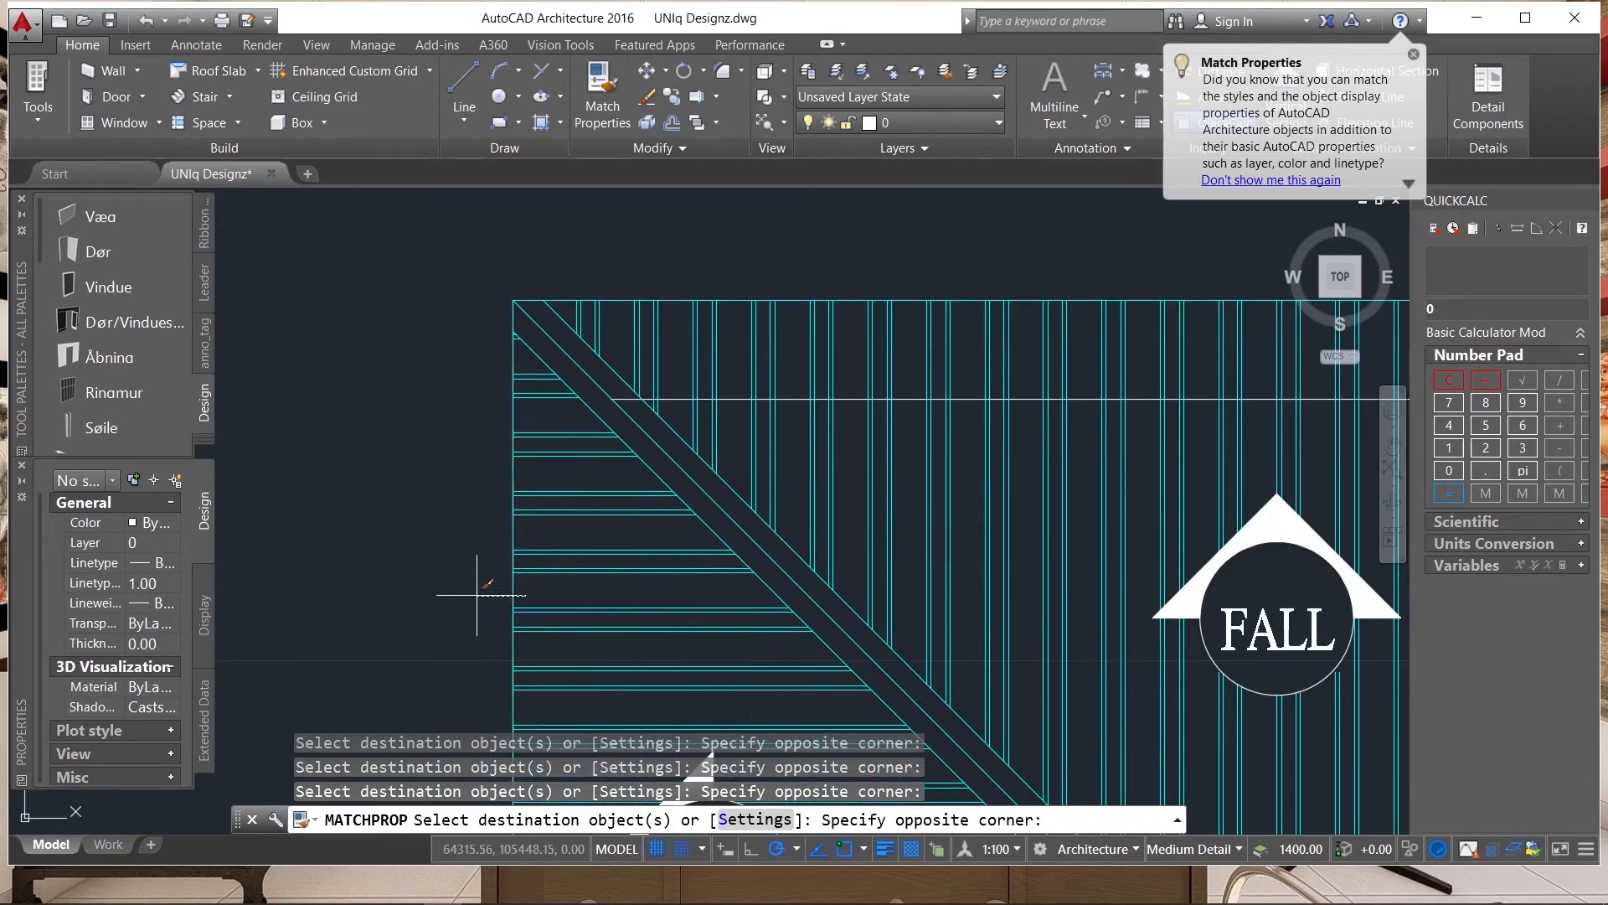
pyautogui.click(477, 593)
pyautogui.scroll(-8, 731, 368)
pyautogui.scroll(6, 752, 508)
pyautogui.scroll(3, 771, 508)
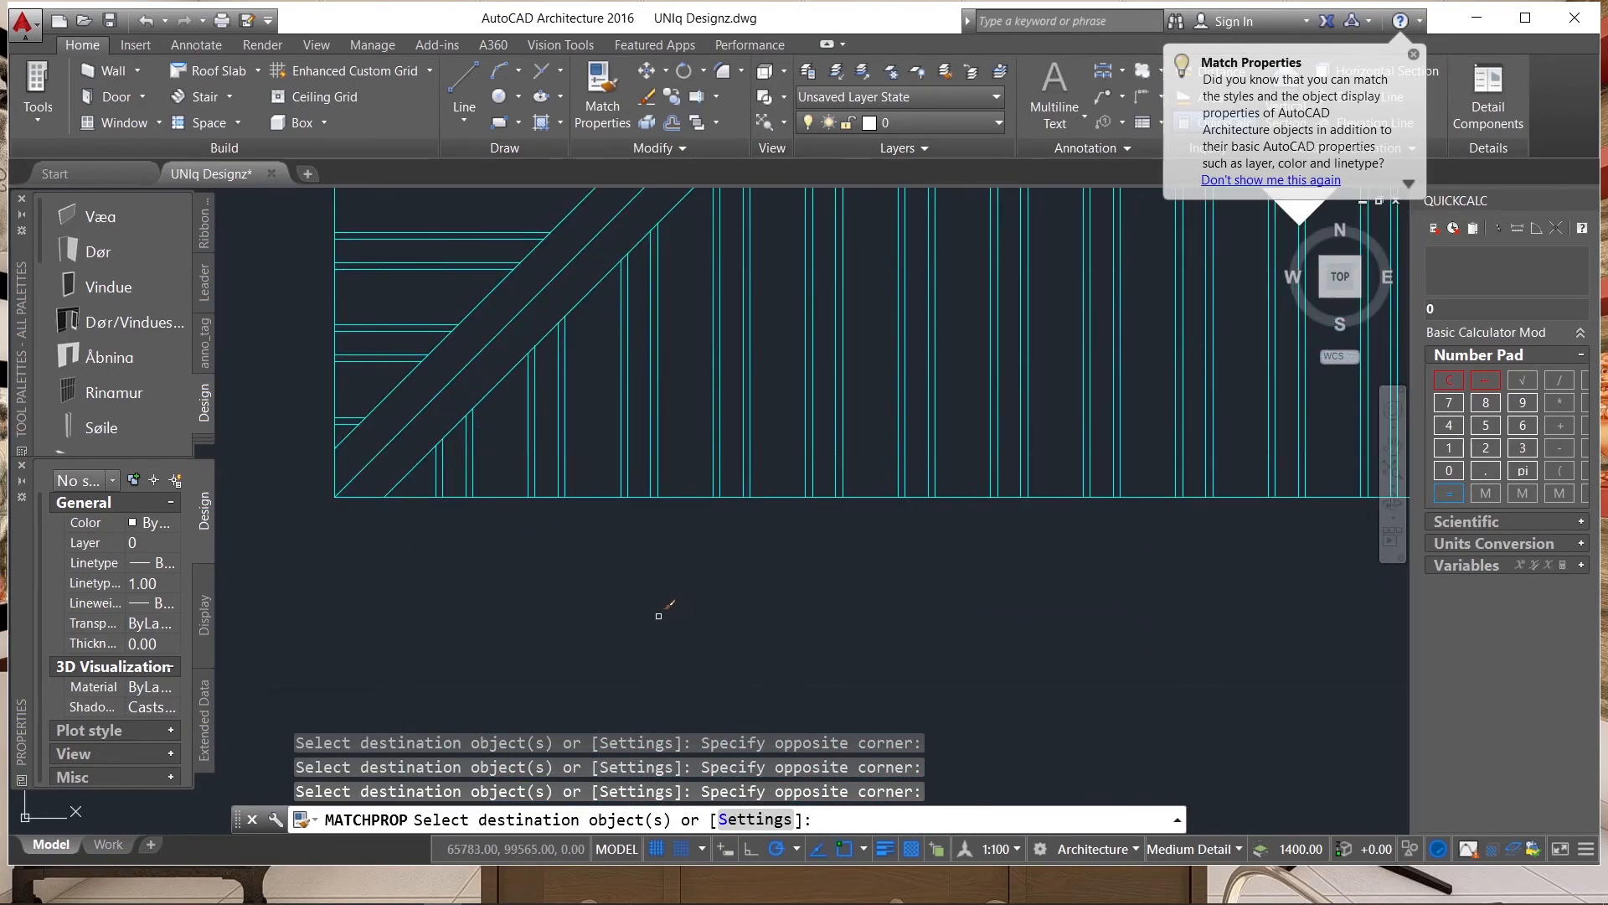
pyautogui.scroll(-8, 788, 509)
pyautogui.press('Return')
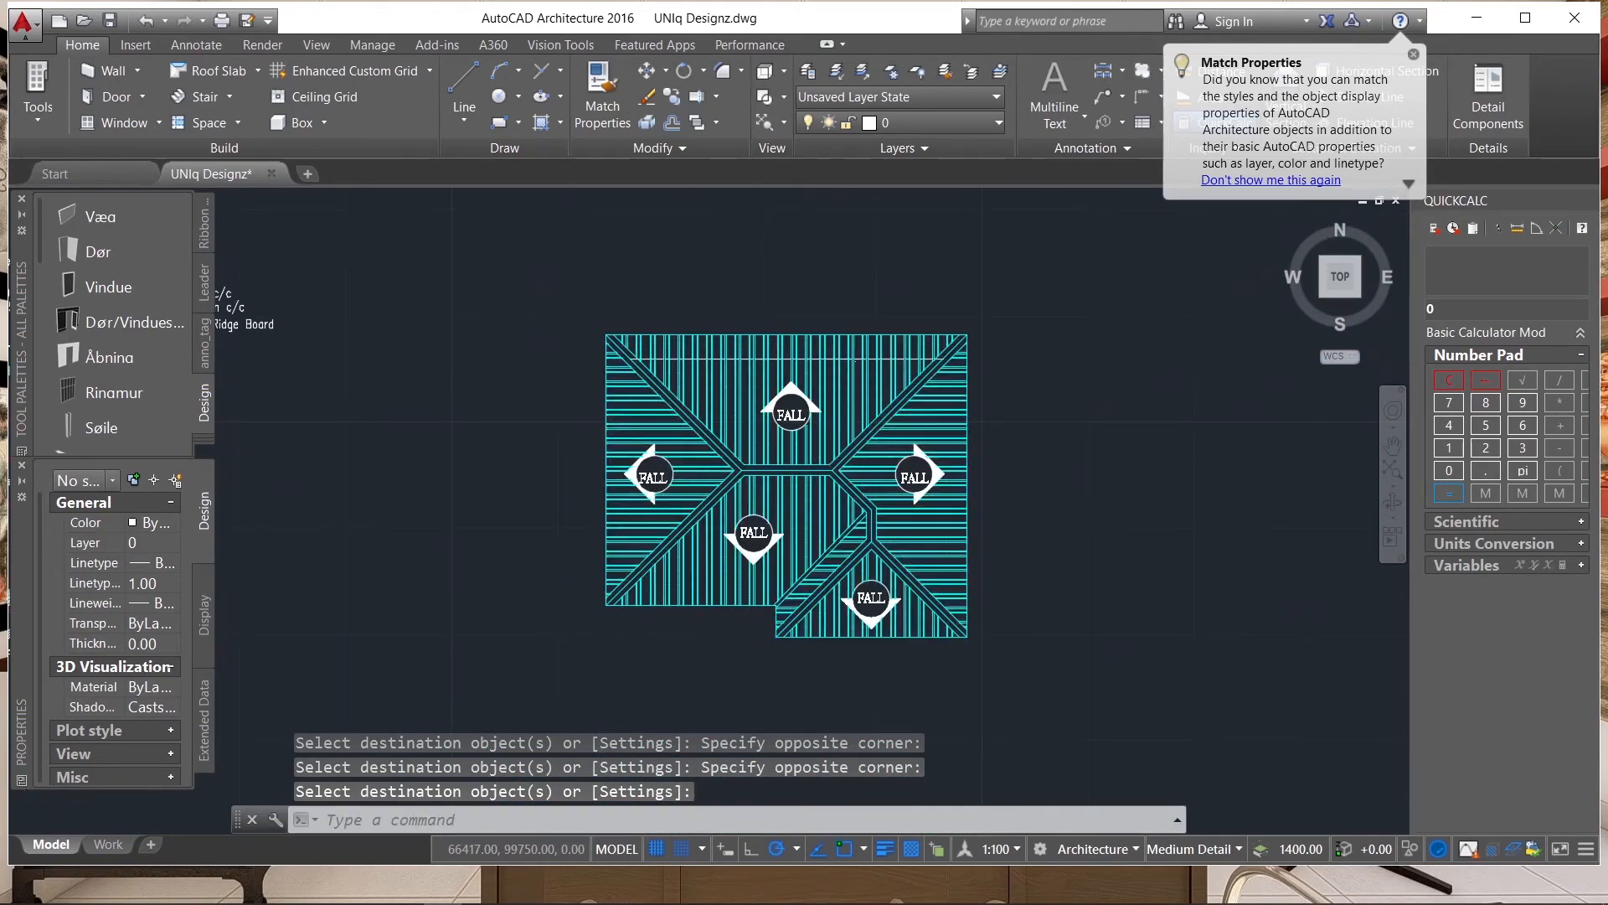
# Select the grid bubbles A to E above the ground floor plan together with their grid lines.
pyautogui.scroll(-4, 1064, 494)
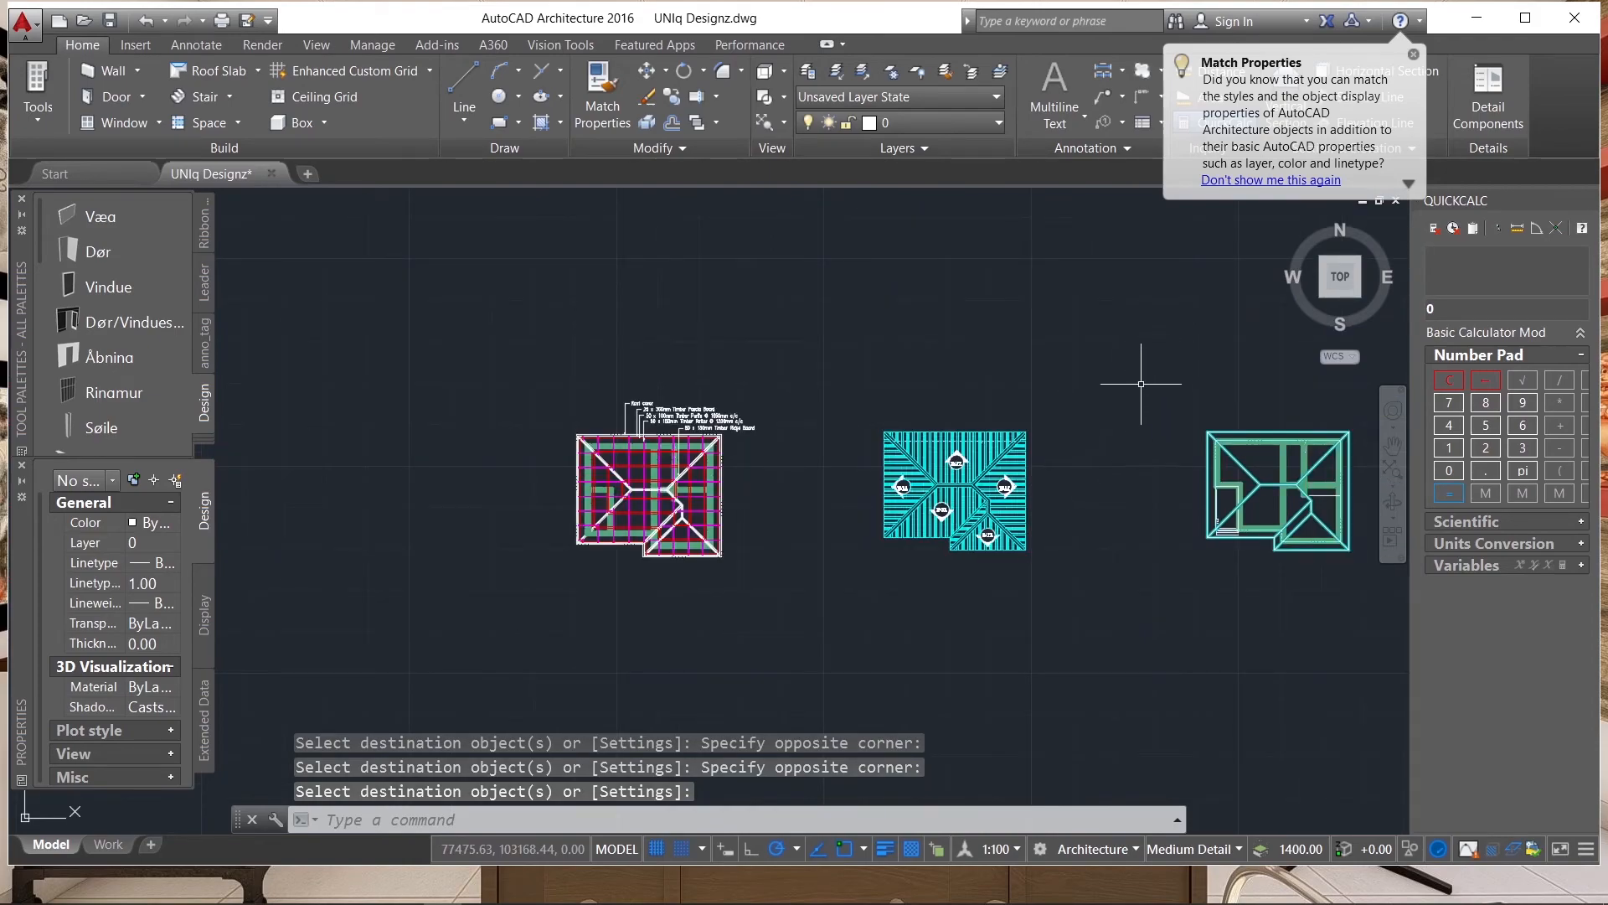
pyautogui.scroll(-4, 1143, 369)
pyautogui.scroll(8, 1114, 557)
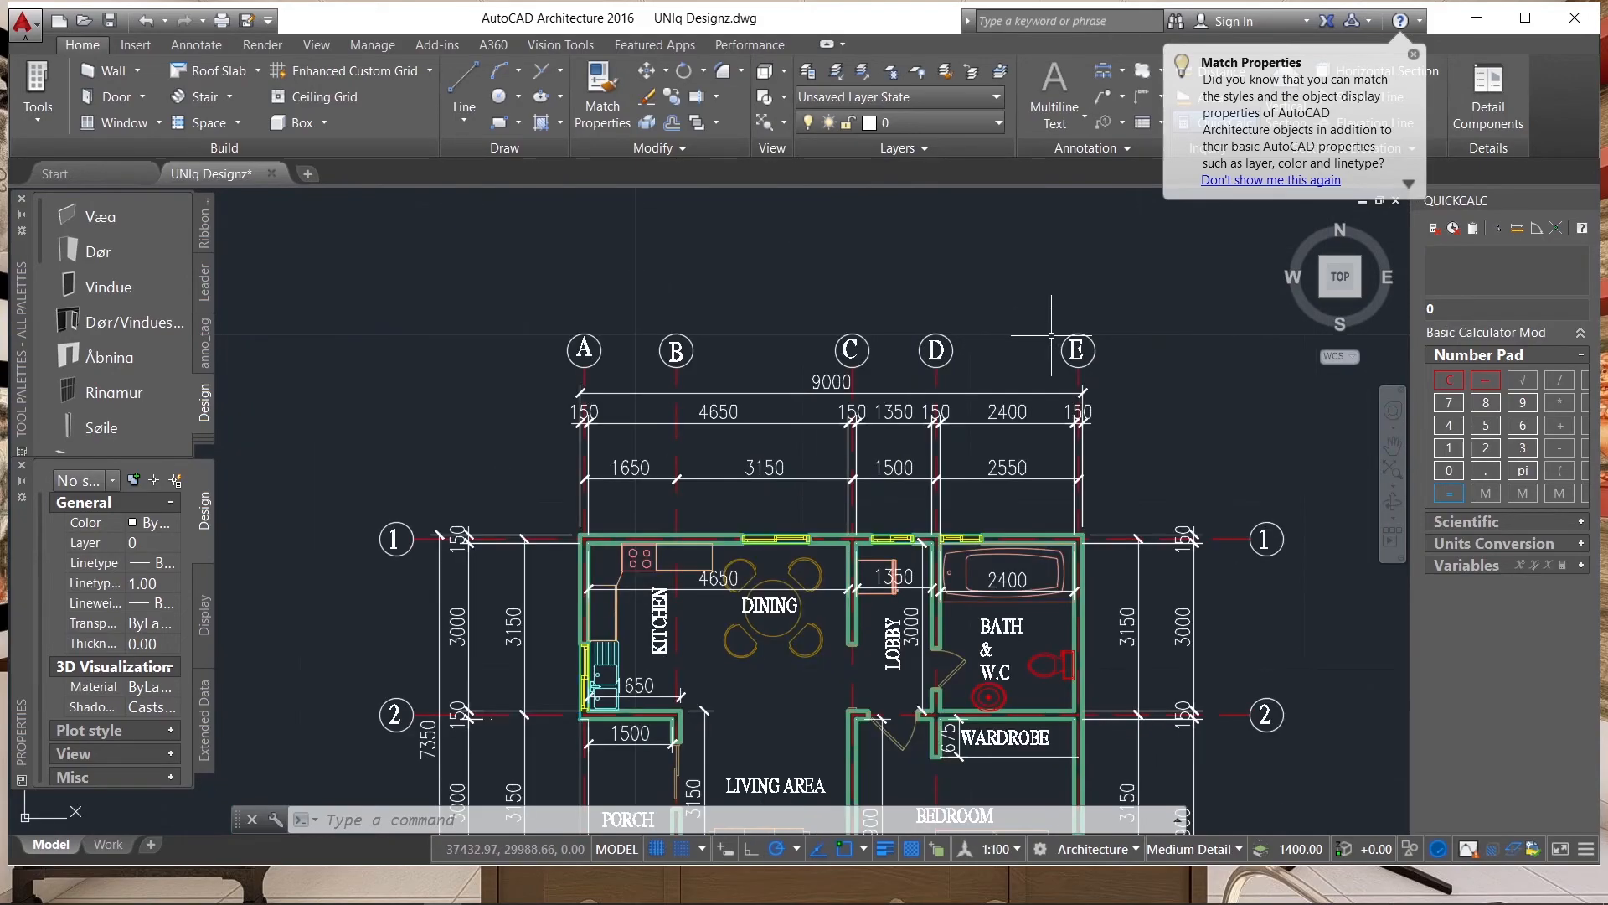
pyautogui.scroll(2, 1121, 324)
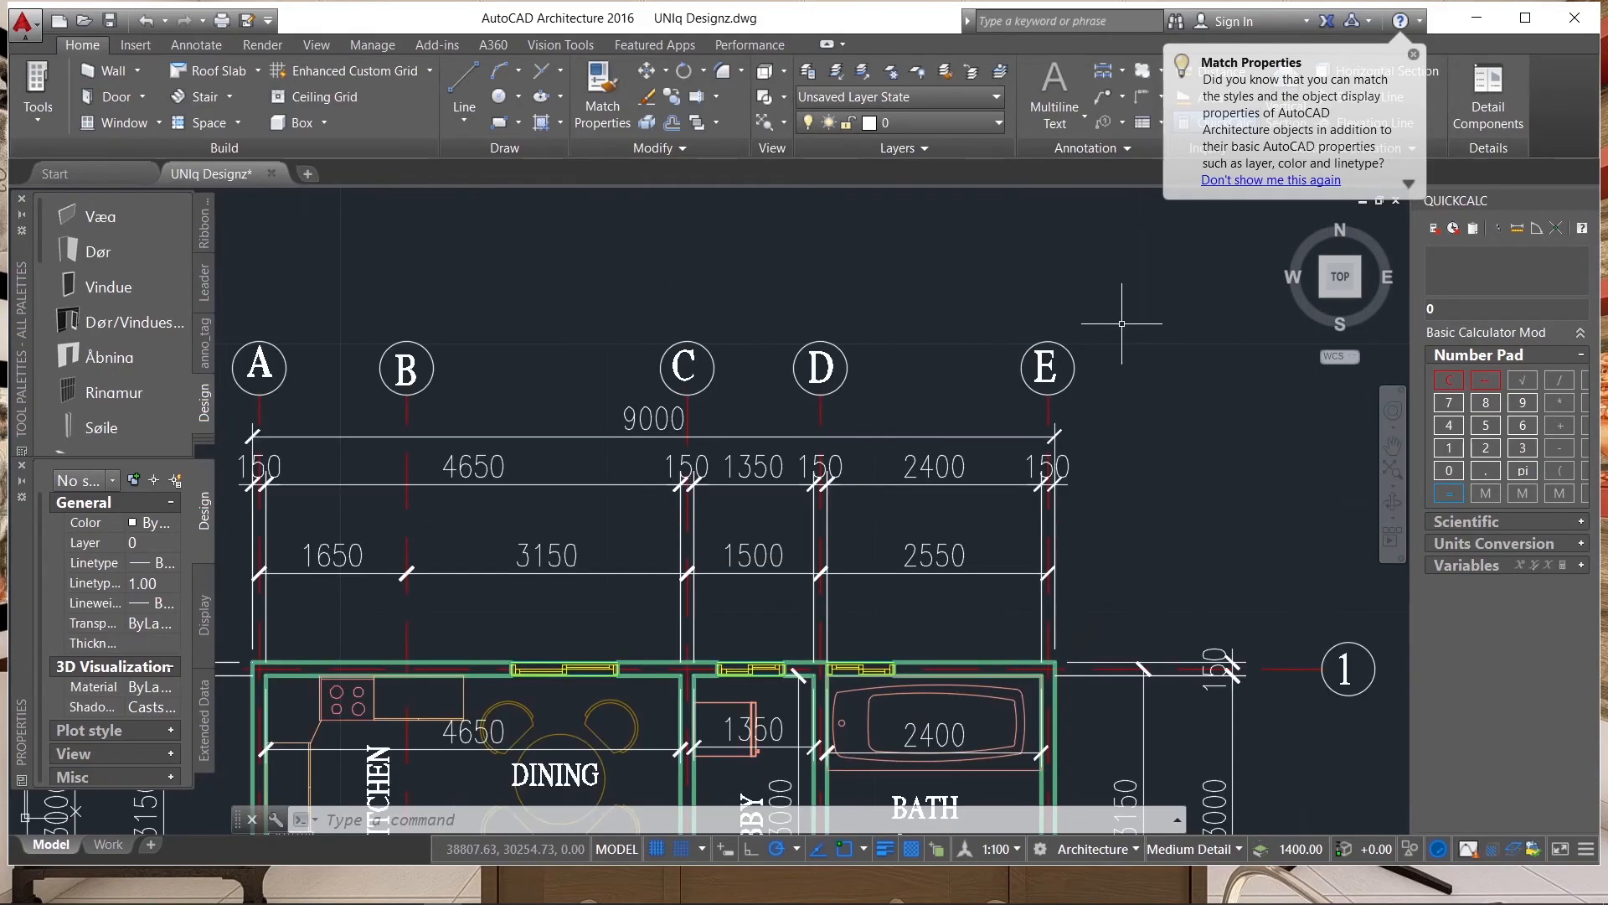
pyautogui.click(1085, 330)
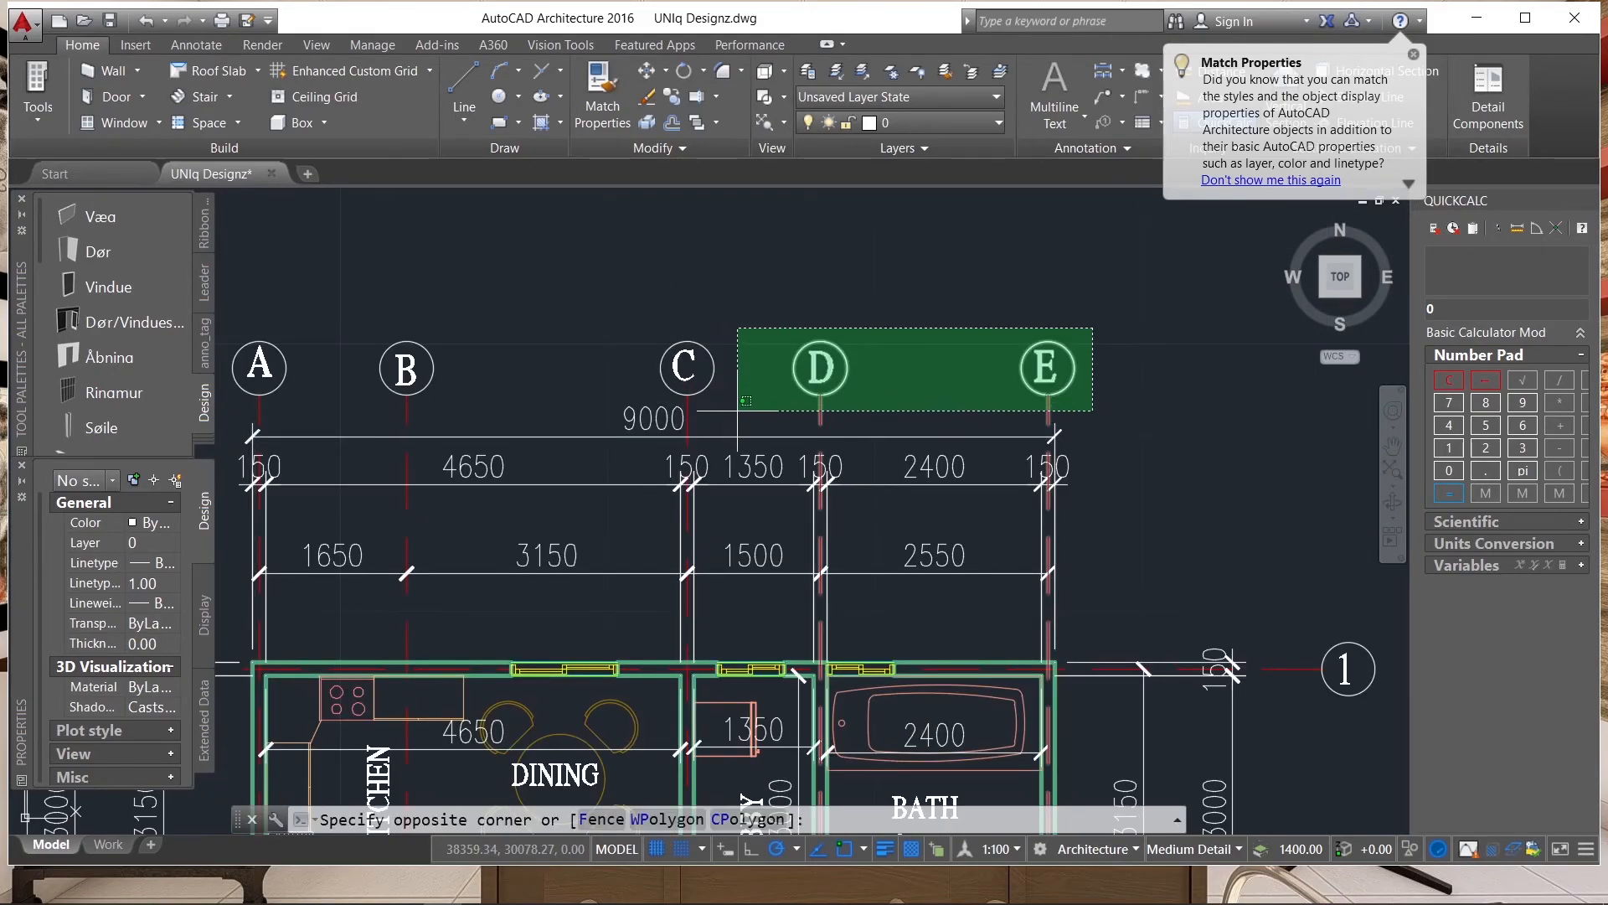
pyautogui.click(742, 407)
pyautogui.click(751, 338)
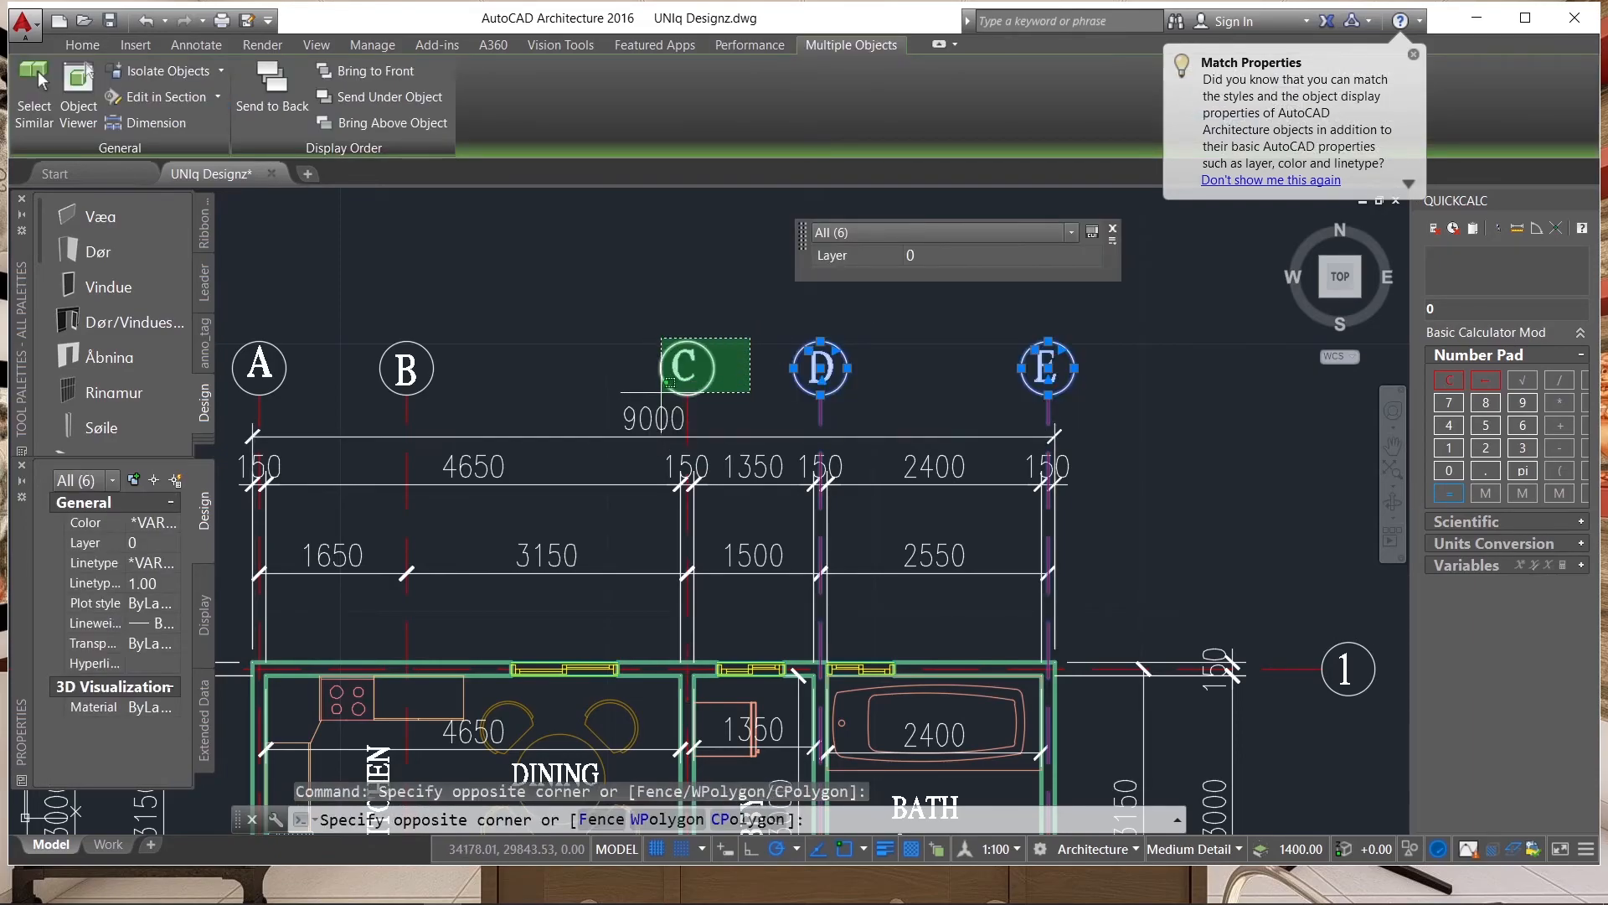
pyautogui.click(673, 390)
pyautogui.scroll(-4, 968, 386)
pyautogui.click(764, 379)
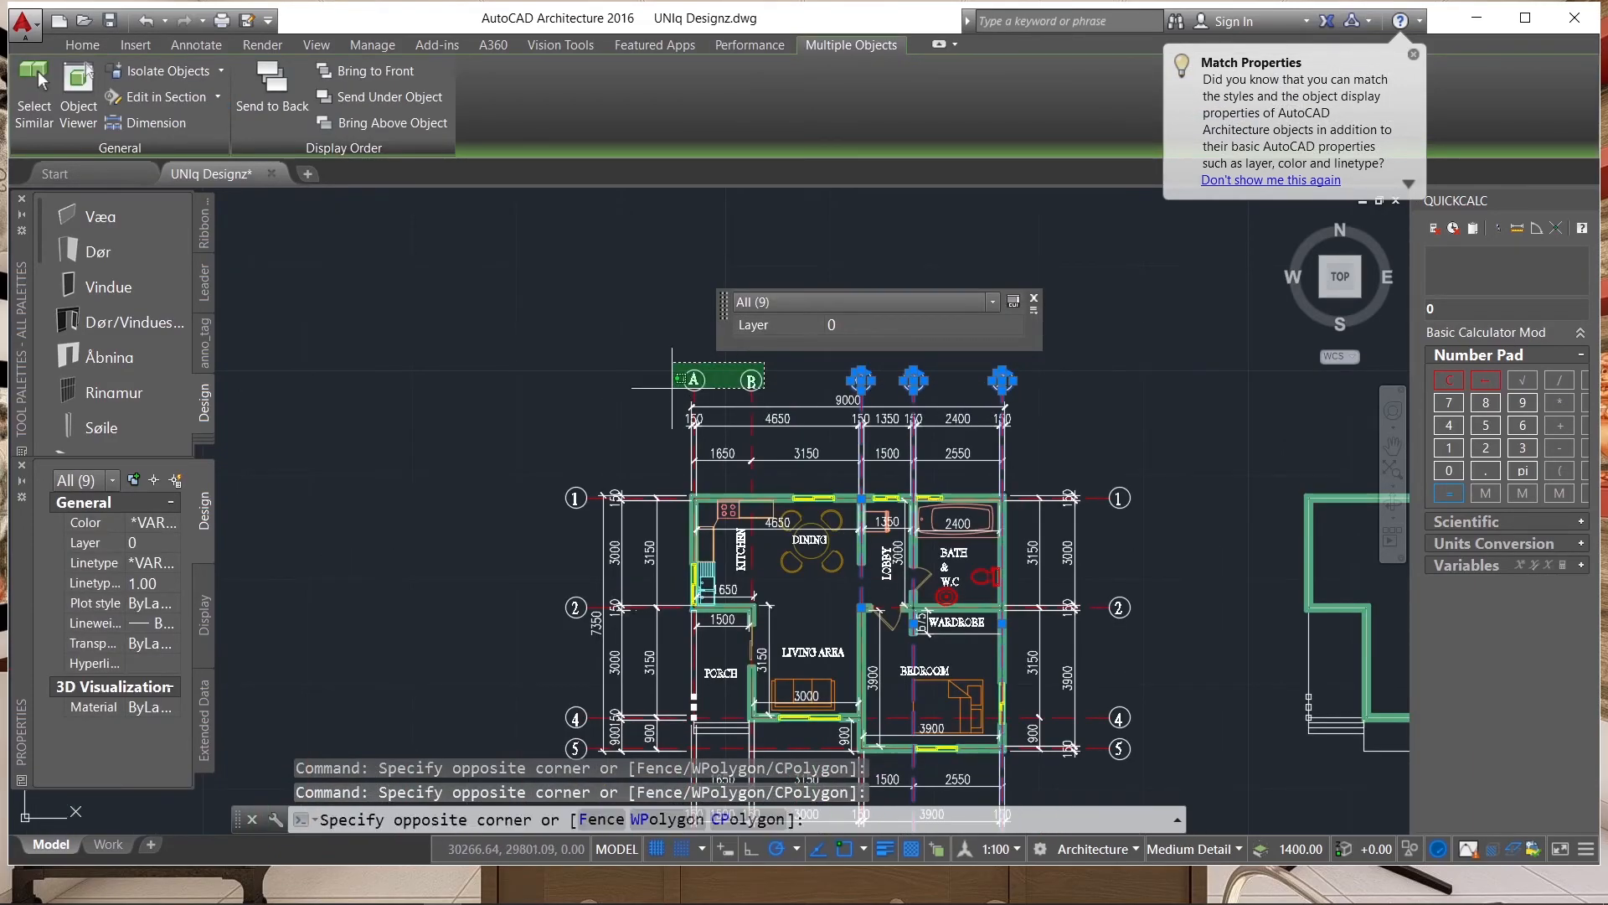
pyautogui.click(700, 388)
pyautogui.scroll(5, 755, 392)
pyautogui.click(770, 400)
pyautogui.click(545, 409)
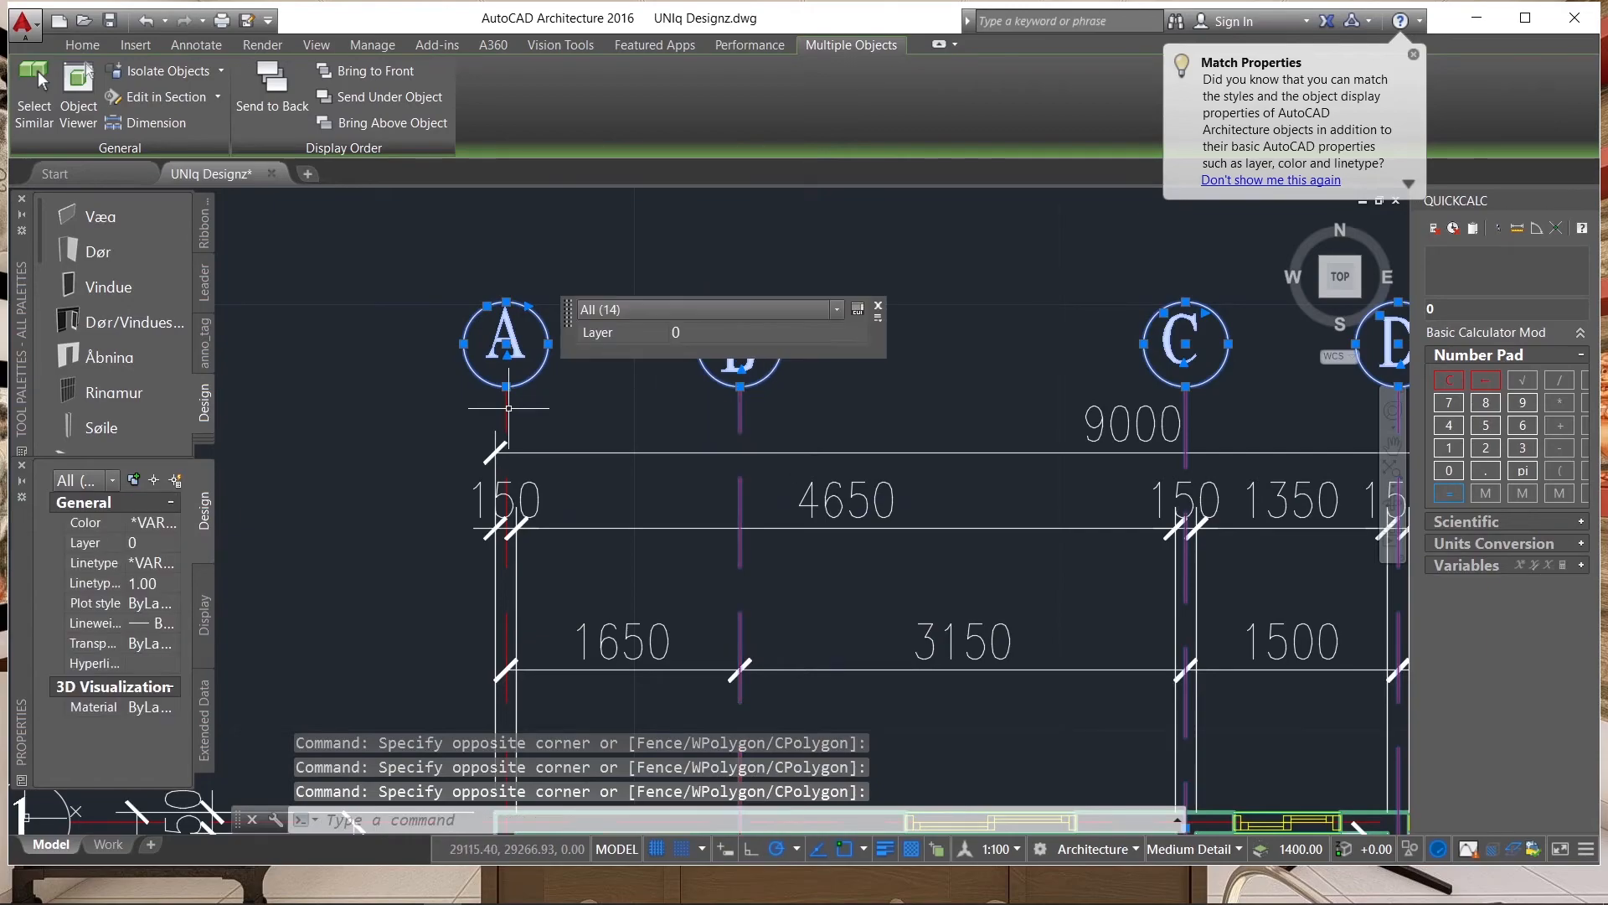
# Add the grid bubbles 1, 2, 4 and 5 on the plan's left side and their grid lines to the selection.
pyautogui.scroll(-8, 611, 434)
pyautogui.scroll(6, 541, 484)
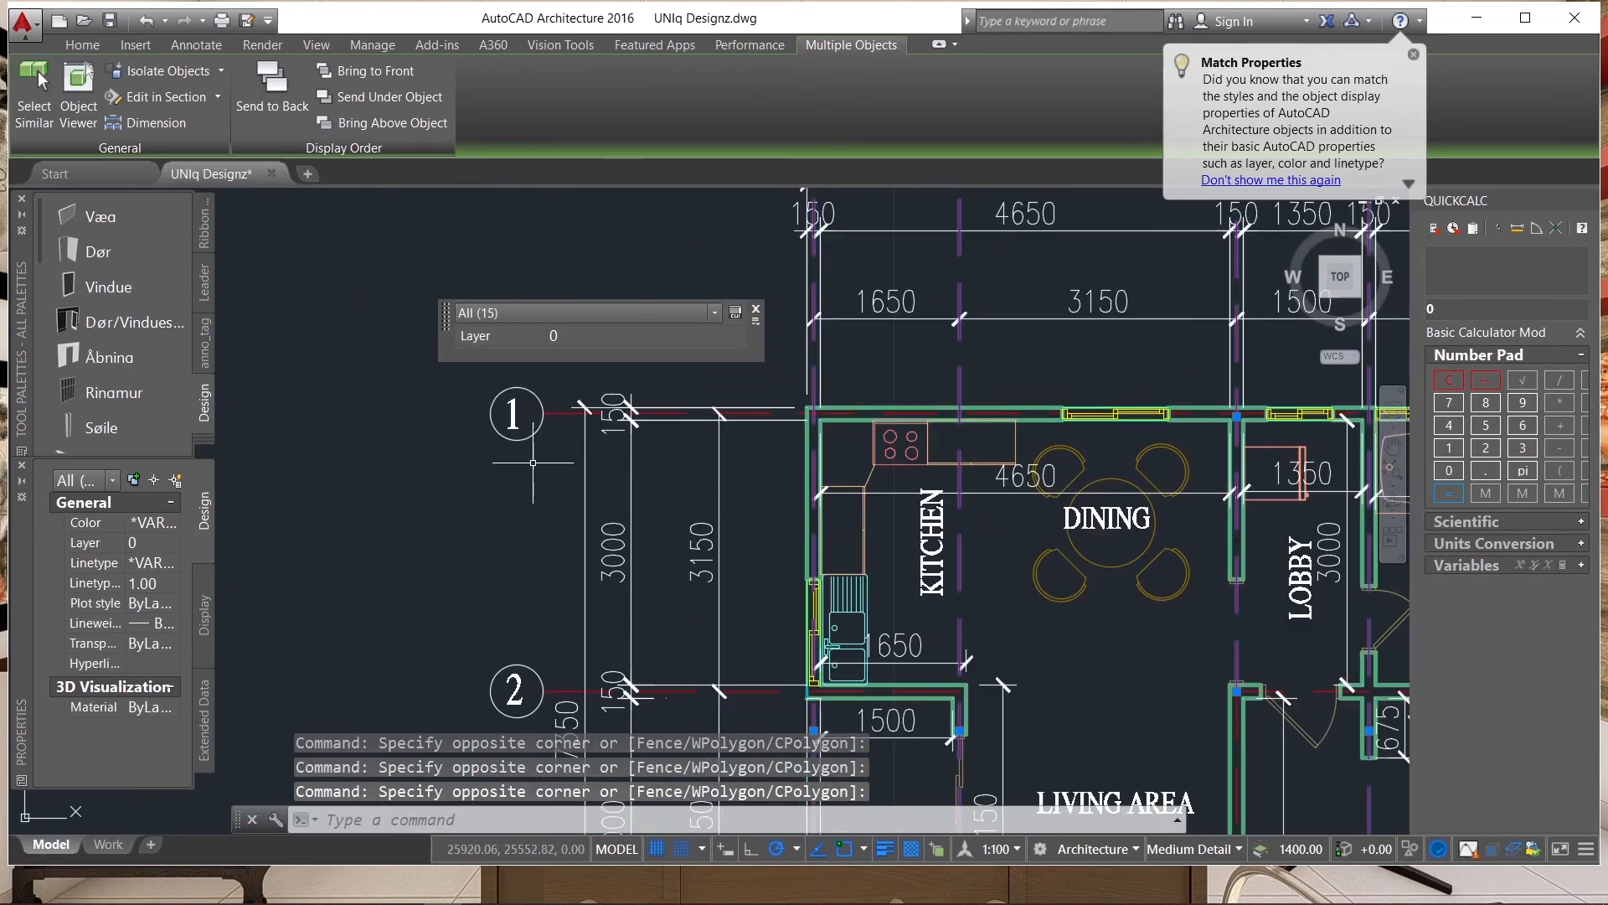
pyautogui.click(544, 463)
pyautogui.scroll(-6, 538, 536)
pyautogui.click(537, 549)
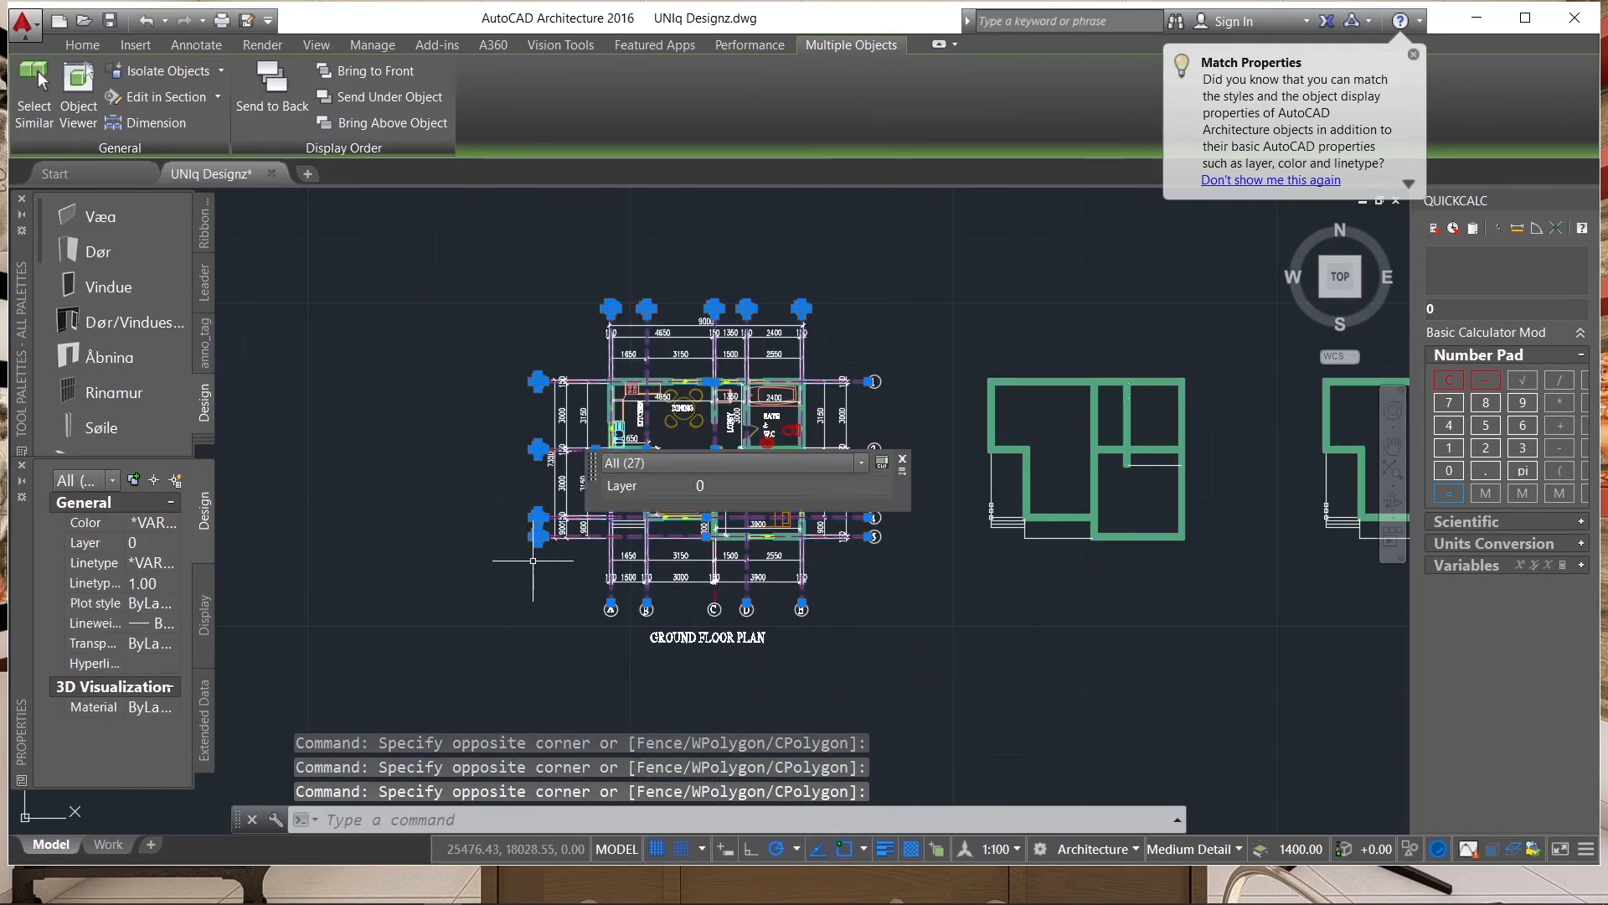
pyautogui.scroll(6, 791, 597)
pyautogui.scroll(-2, 872, 585)
pyautogui.scroll(-2, 872, 585)
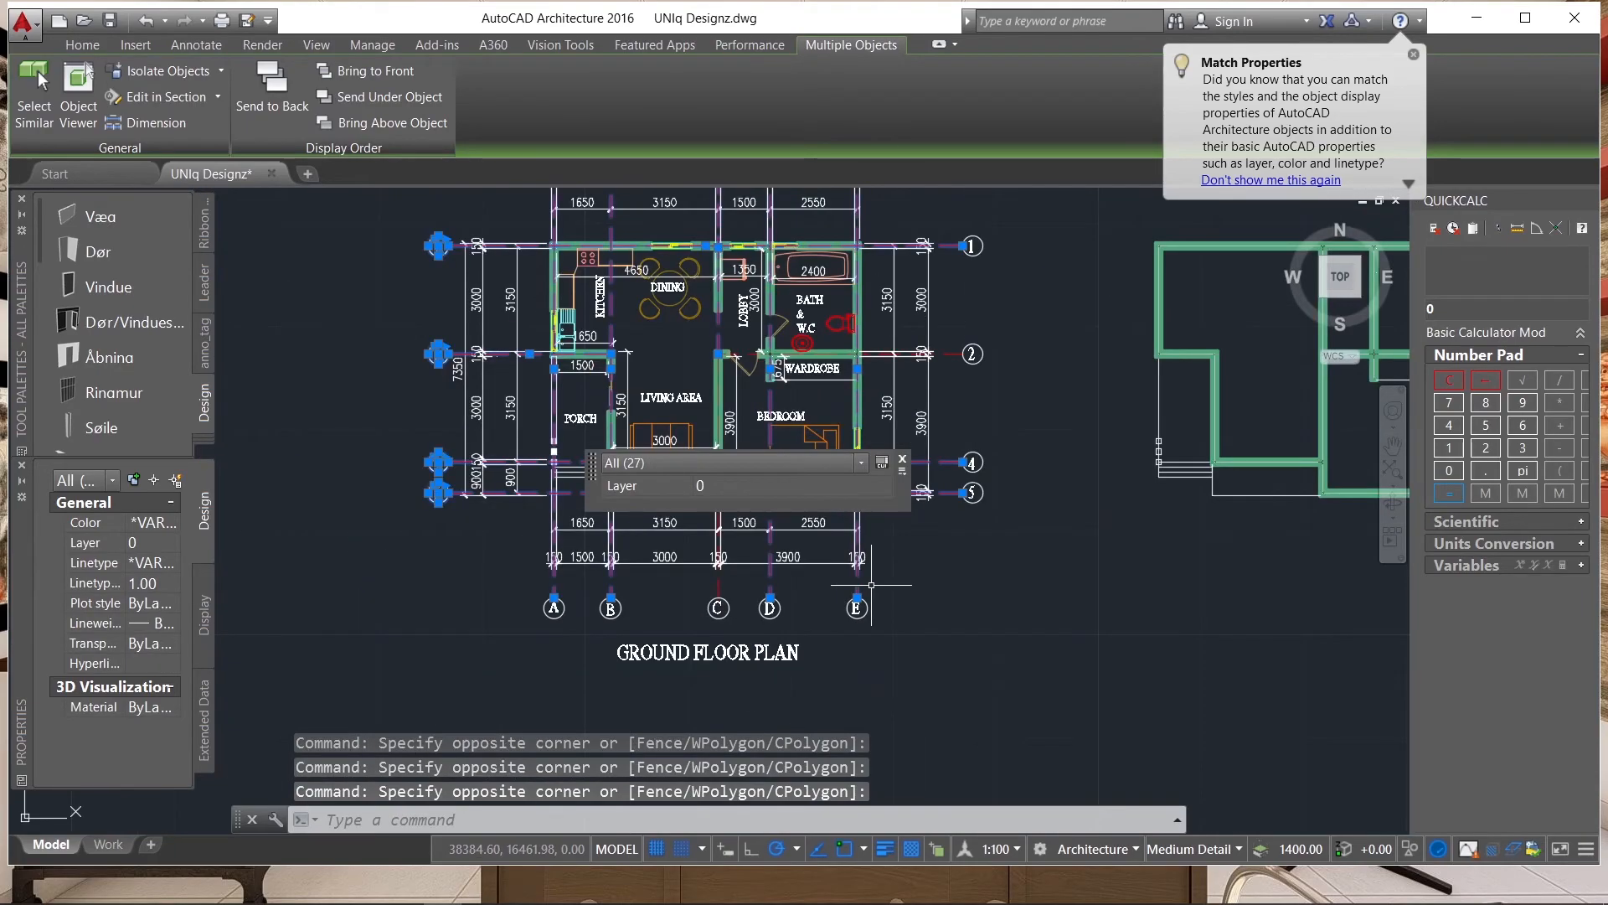
# Add the lower bubbles A to E and the right-hand bubbles 1, 2, 4 and 5 with their grid lines to the selection.
pyautogui.click(872, 584)
pyautogui.click(472, 626)
pyautogui.scroll(-6, 605, 650)
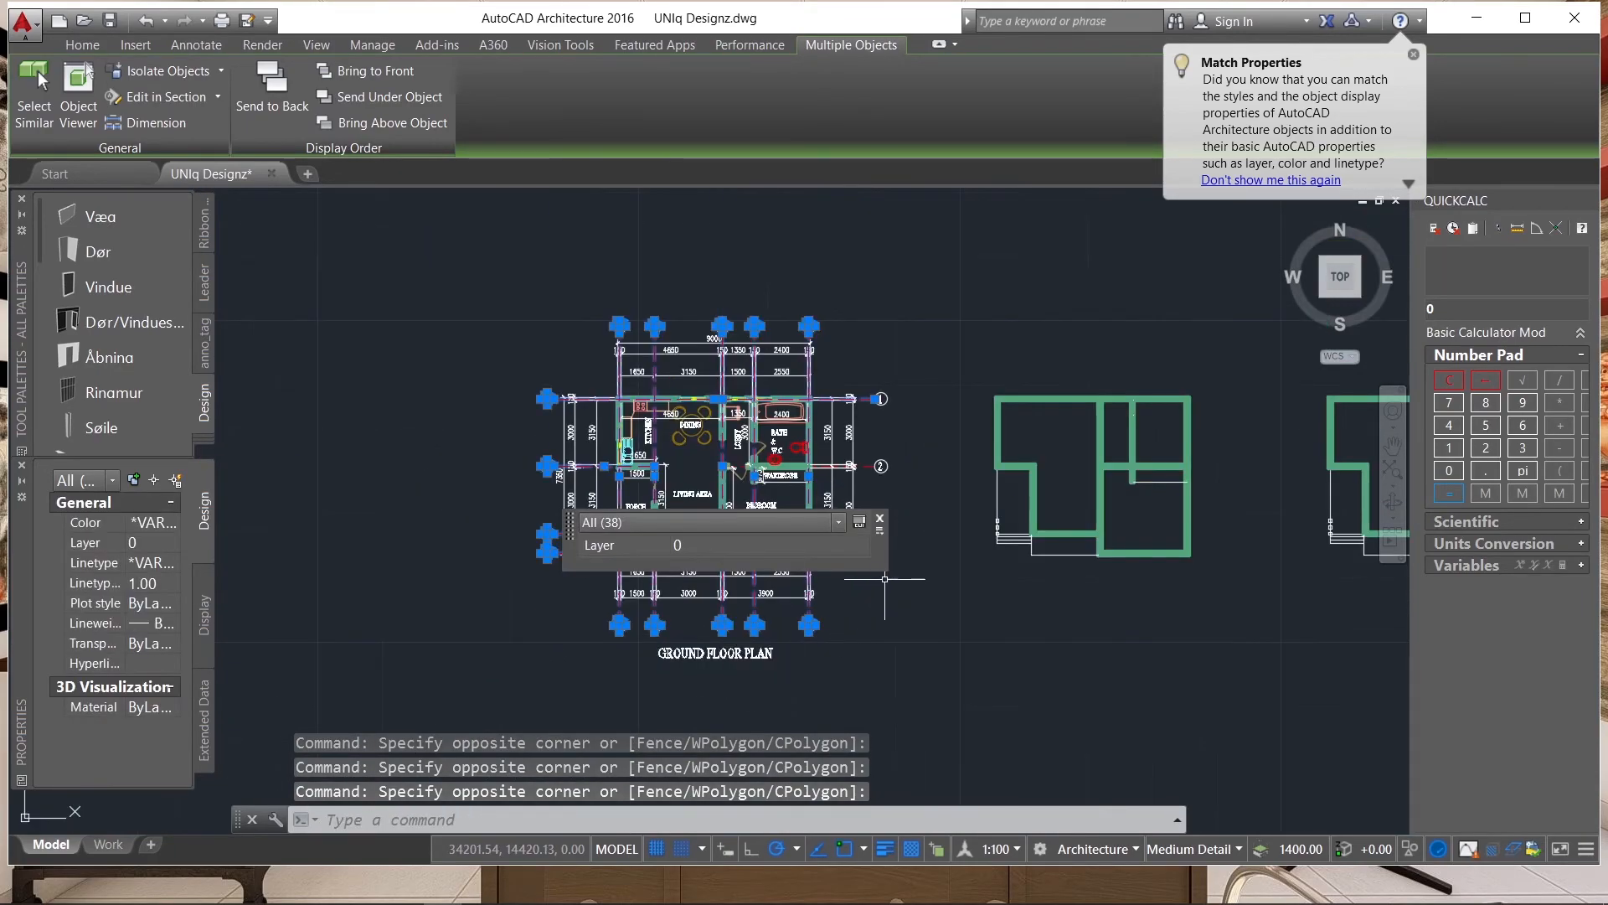
pyautogui.scroll(8, 672, 646)
pyautogui.scroll(-5, 673, 645)
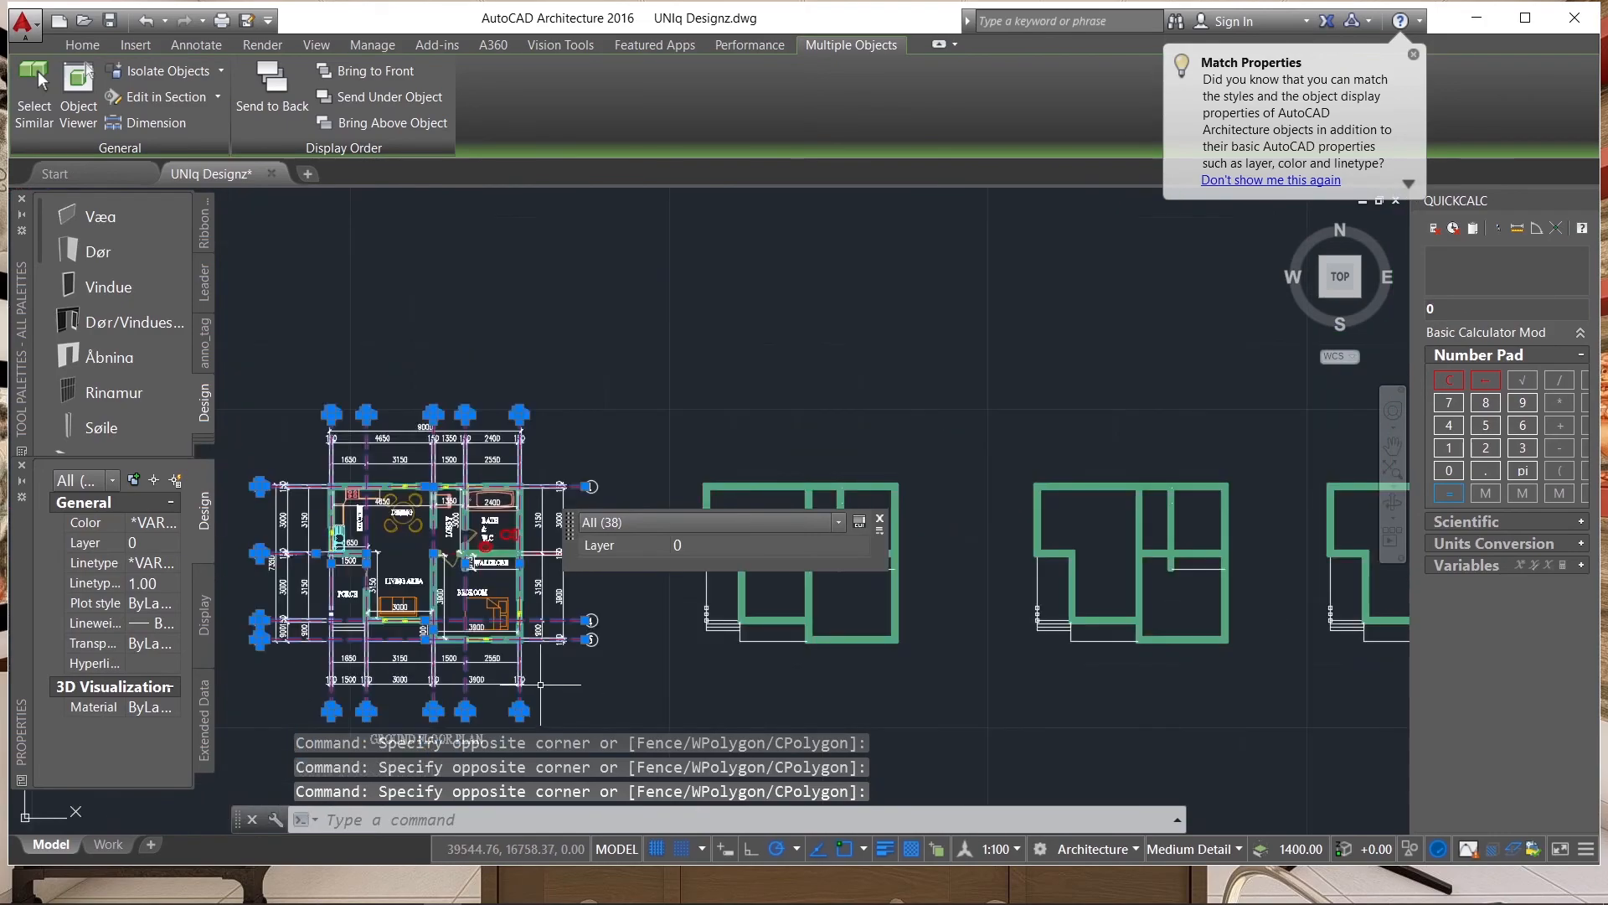
pyautogui.scroll(3, 610, 658)
pyautogui.click(610, 658)
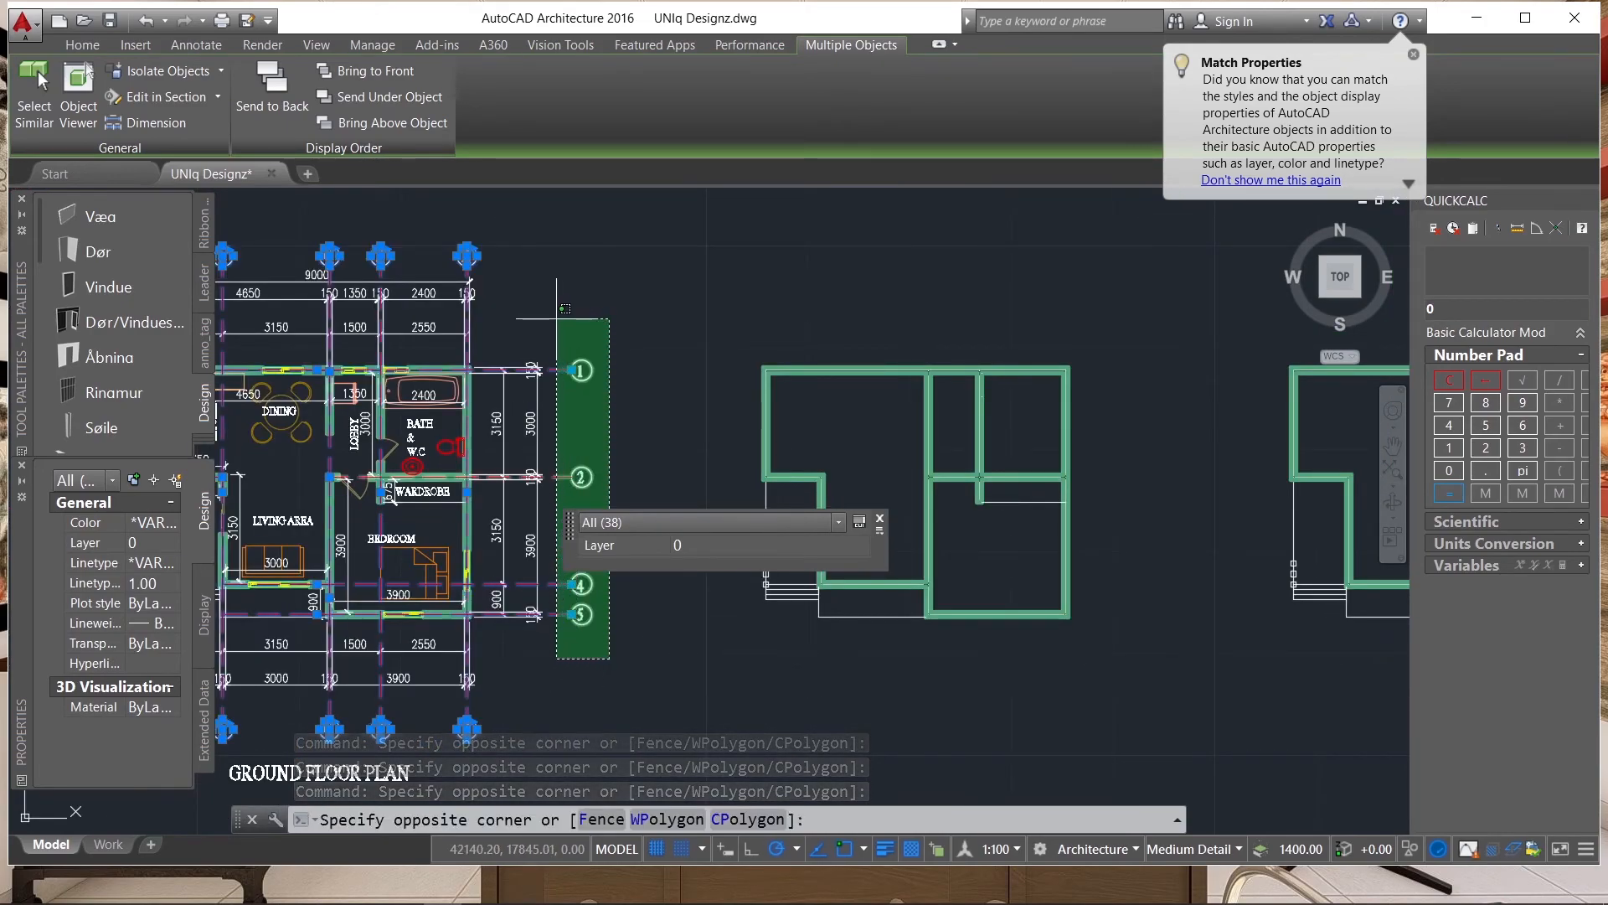
pyautogui.click(558, 280)
pyautogui.scroll(-3, 711, 435)
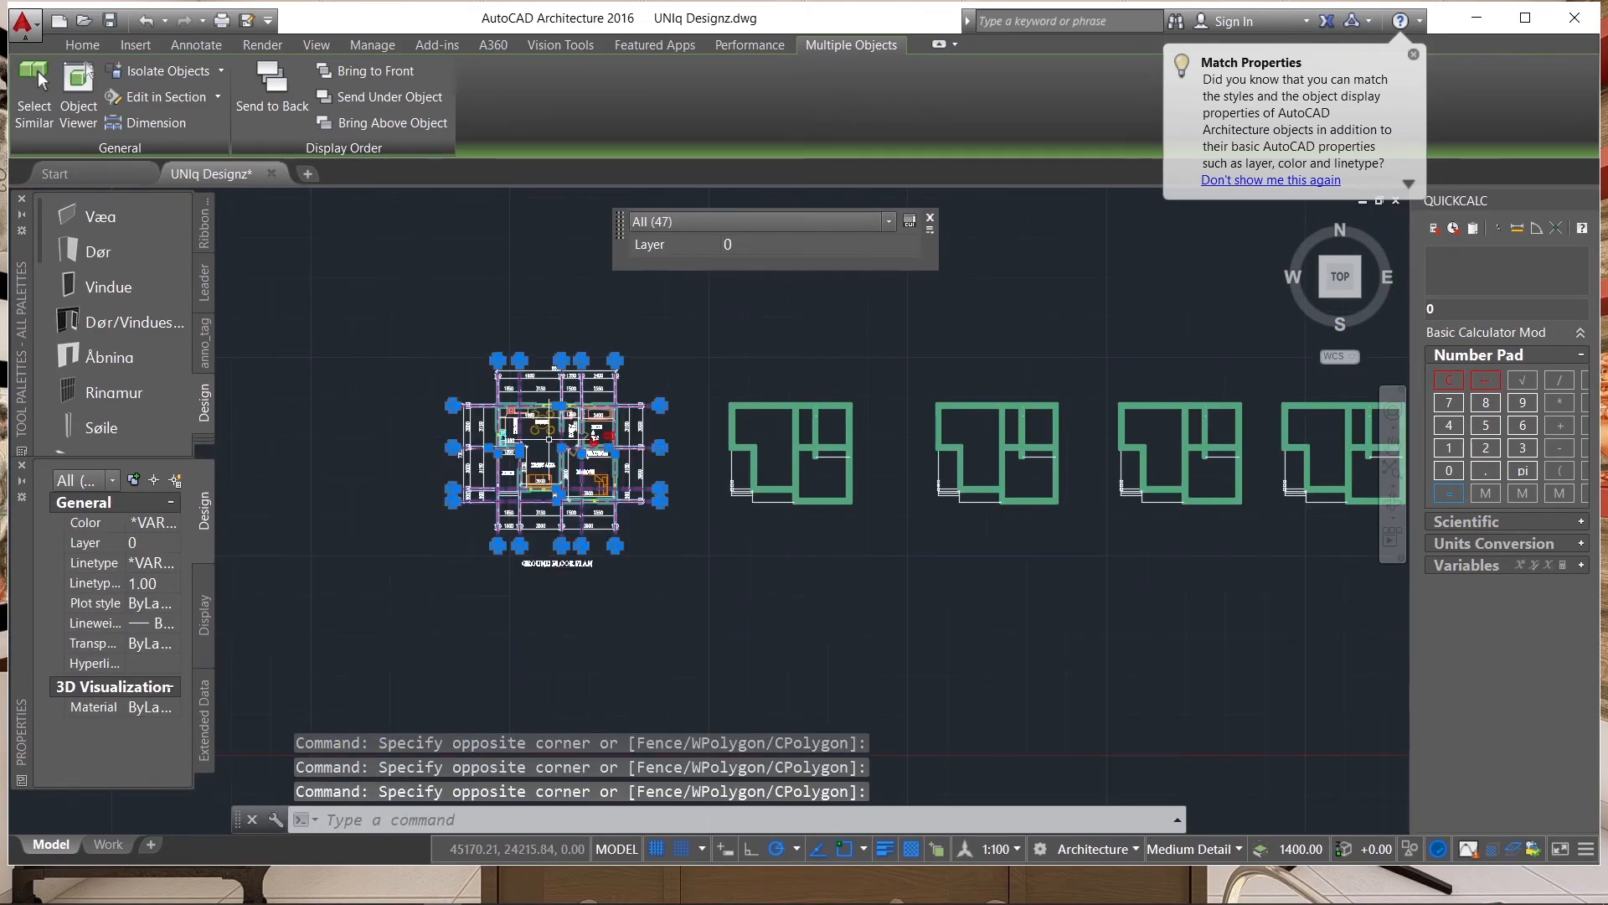
pyautogui.scroll(5, 464, 411)
pyautogui.scroll(-5, 450, 388)
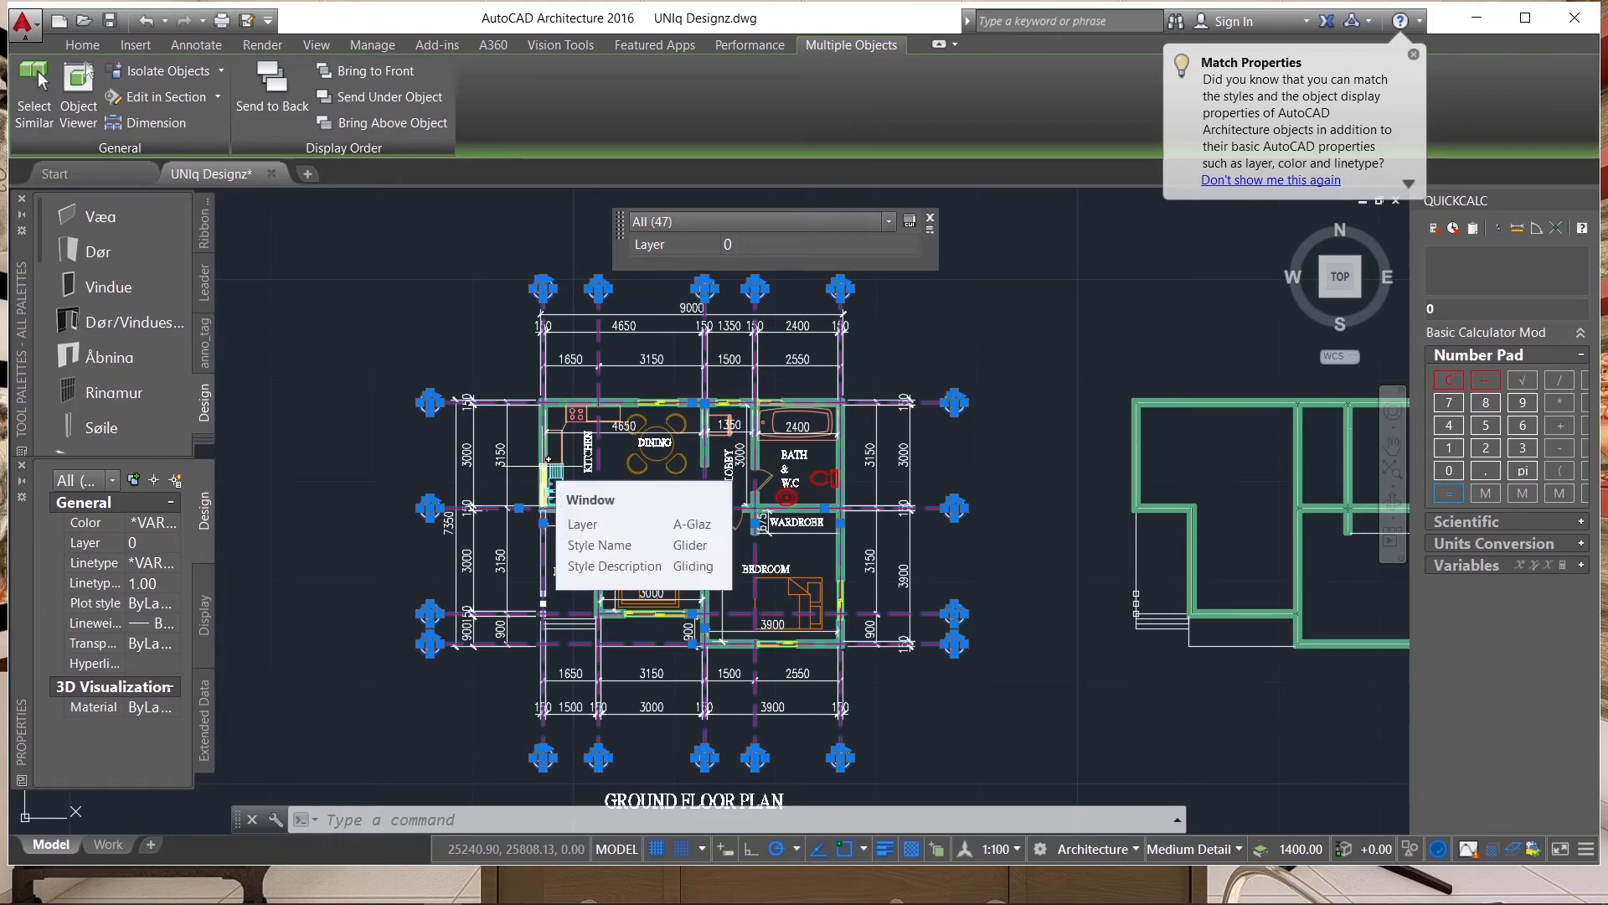
# Copy the selected grid lines and bubbles from the A/1 grid intersection and place one copy directly above the ground floor plan.
pyautogui.write('CO')
pyautogui.press('Return')
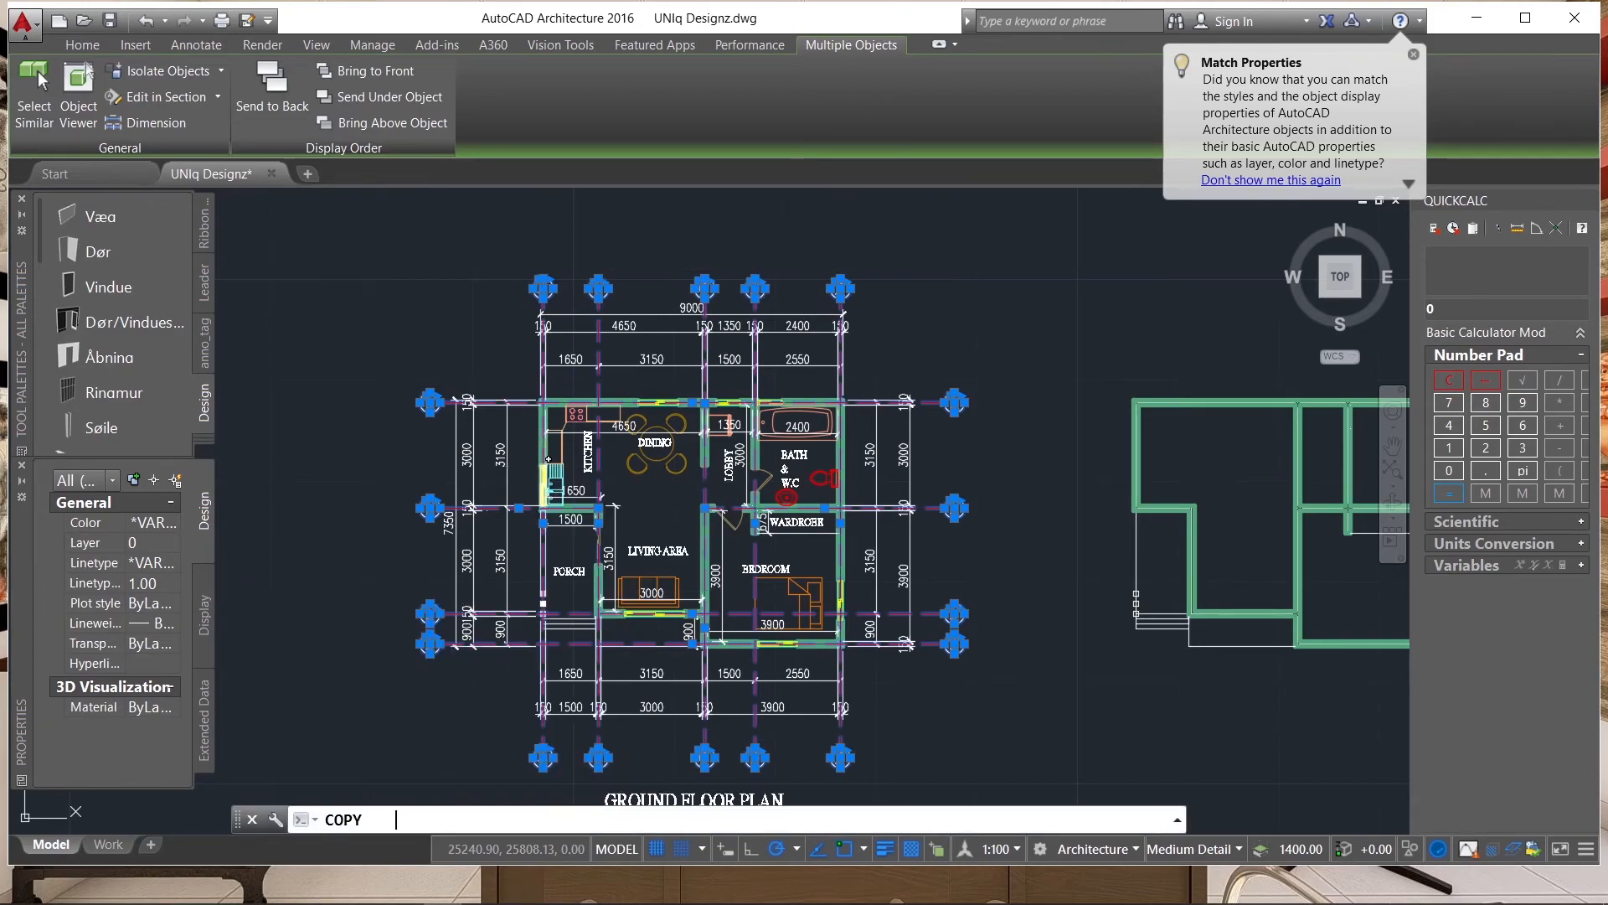
pyautogui.scroll(8, 567, 413)
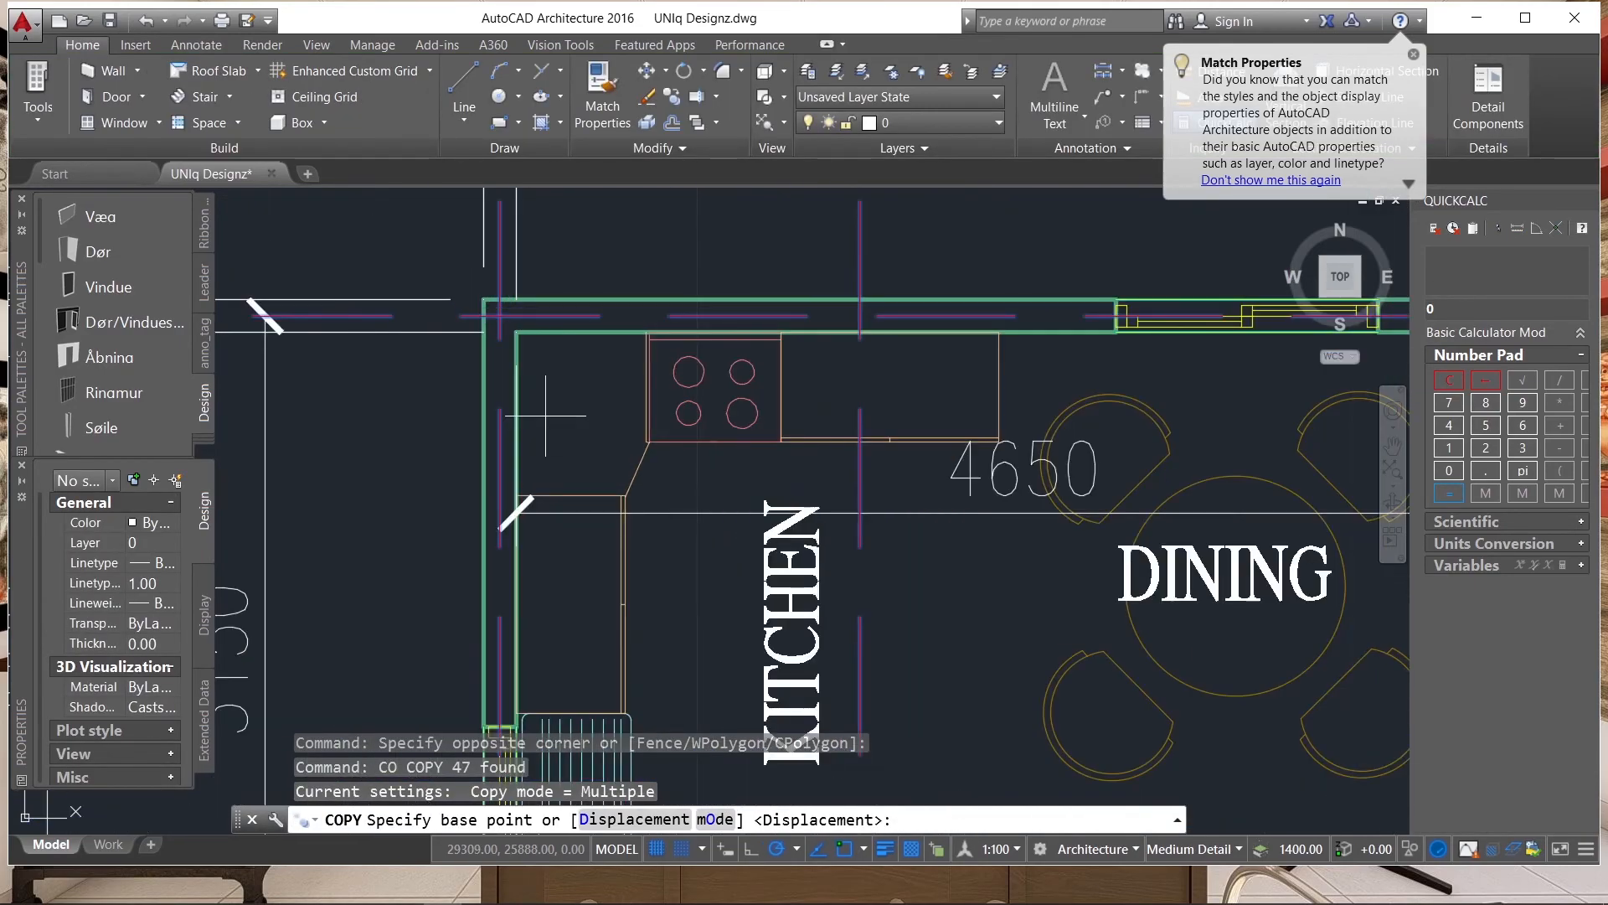
pyautogui.click(500, 316)
pyautogui.scroll(-10, 620, 476)
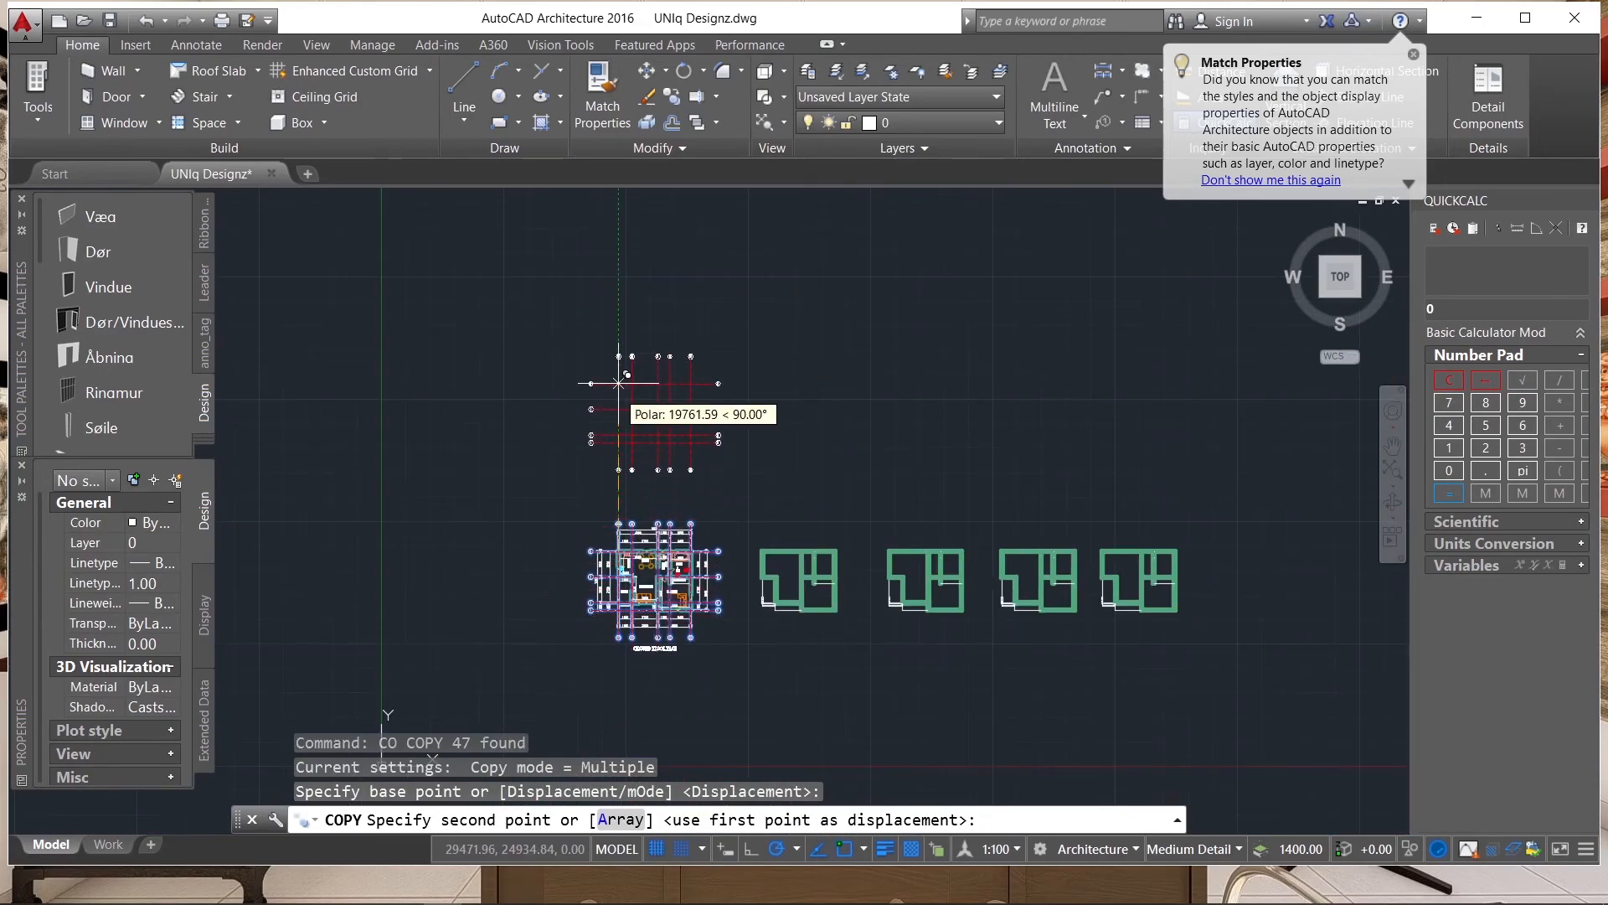
pyautogui.click(618, 349)
# Place another copy of the grid on the roof framing plan, centred in its upper-left wall corner.
pyautogui.scroll(-5, 553, 469)
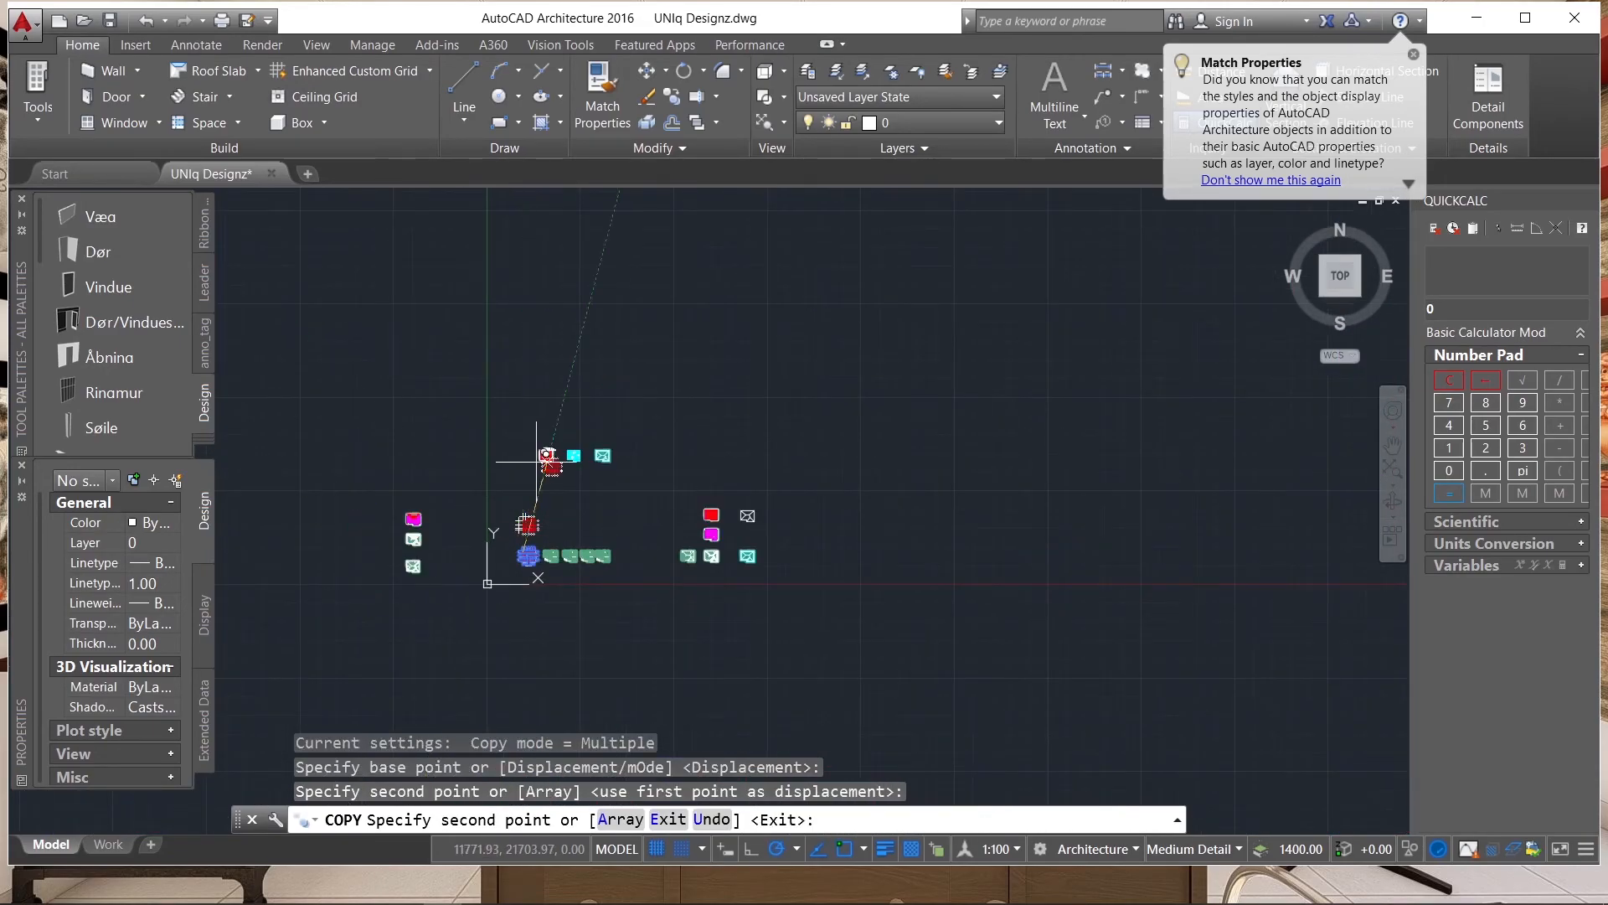
pyautogui.scroll(6, 542, 446)
pyautogui.scroll(10, 543, 452)
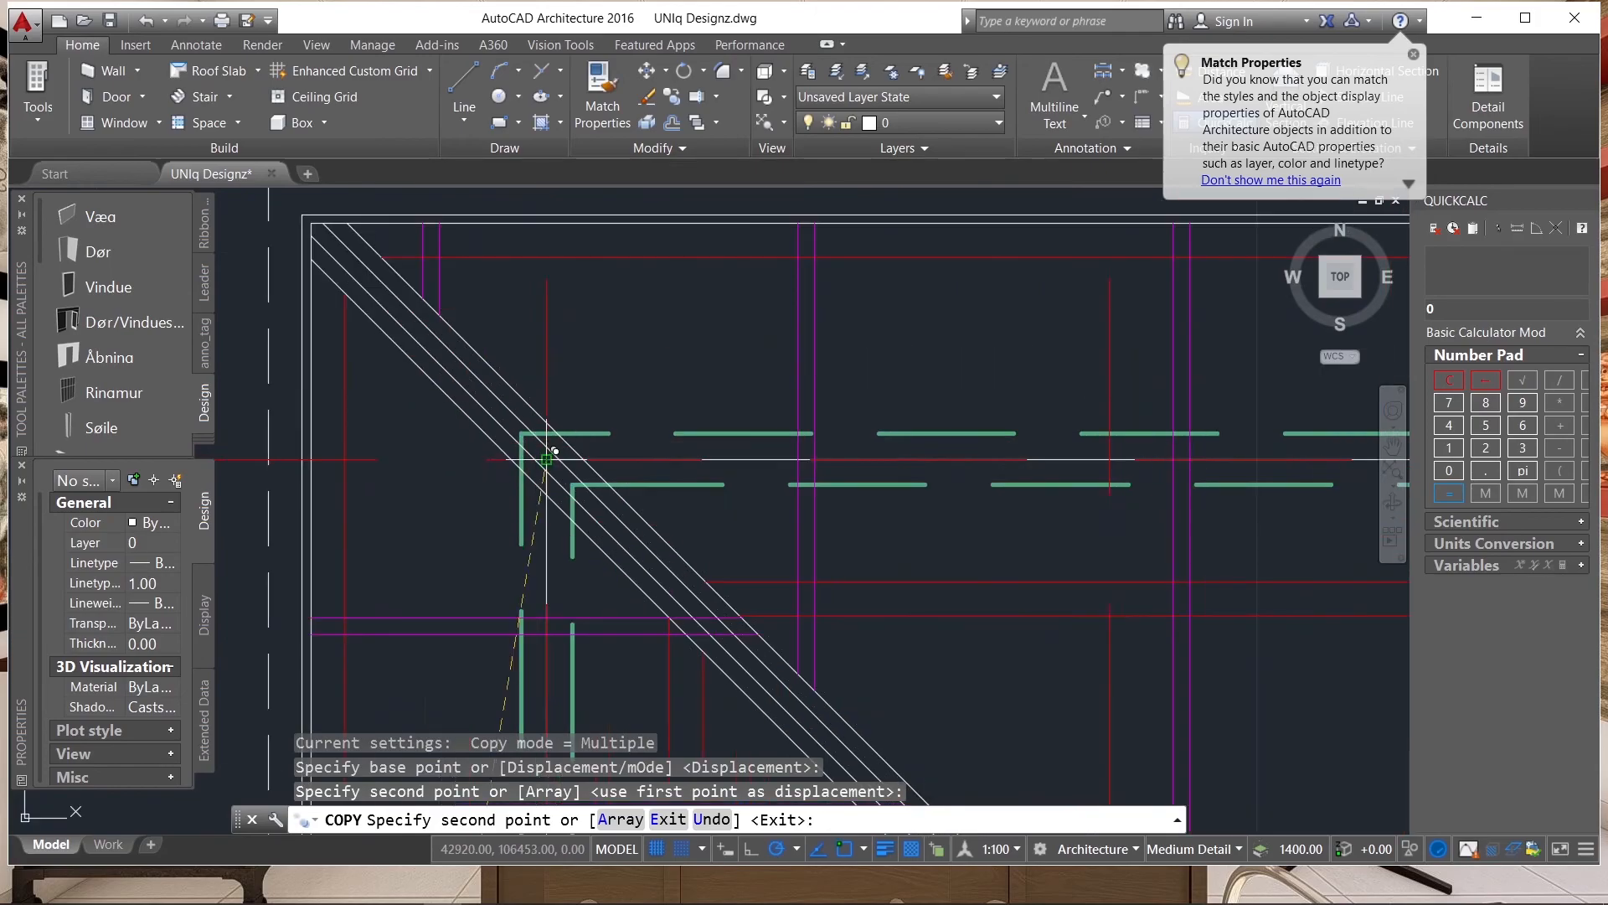
pyautogui.scroll(3, 545, 476)
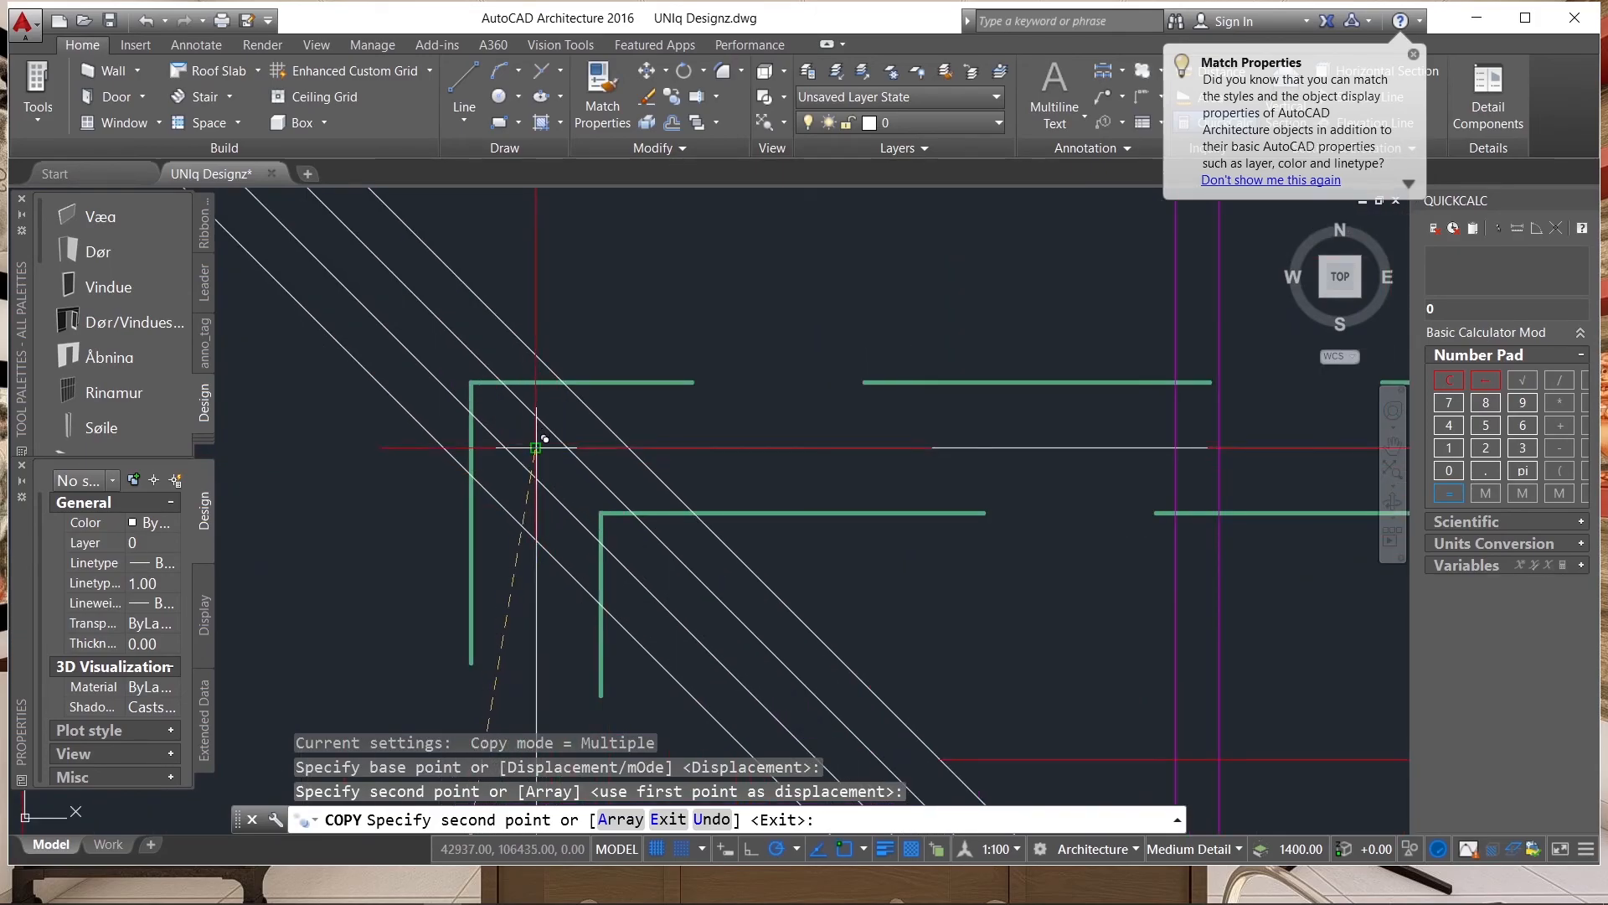
pyautogui.click(545, 439)
# Place a further grid copy on the cyan hip roof plan, with grid intersection A/1 on its upper-left hip line, and finish copying.
pyautogui.scroll(-10, 545, 444)
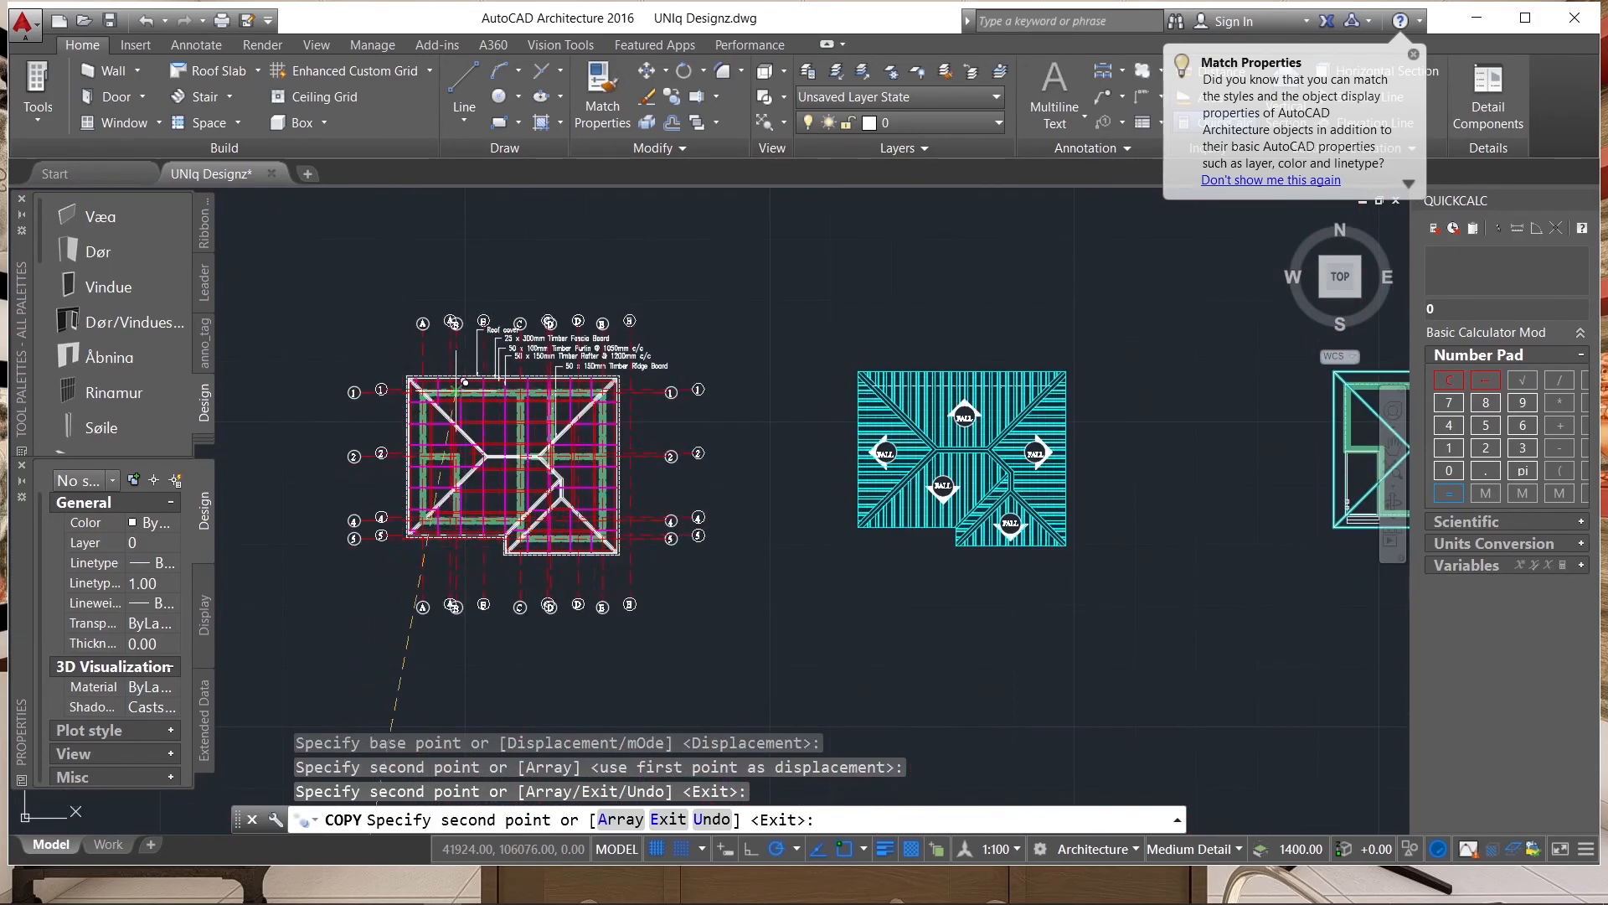
pyautogui.scroll(6, 926, 438)
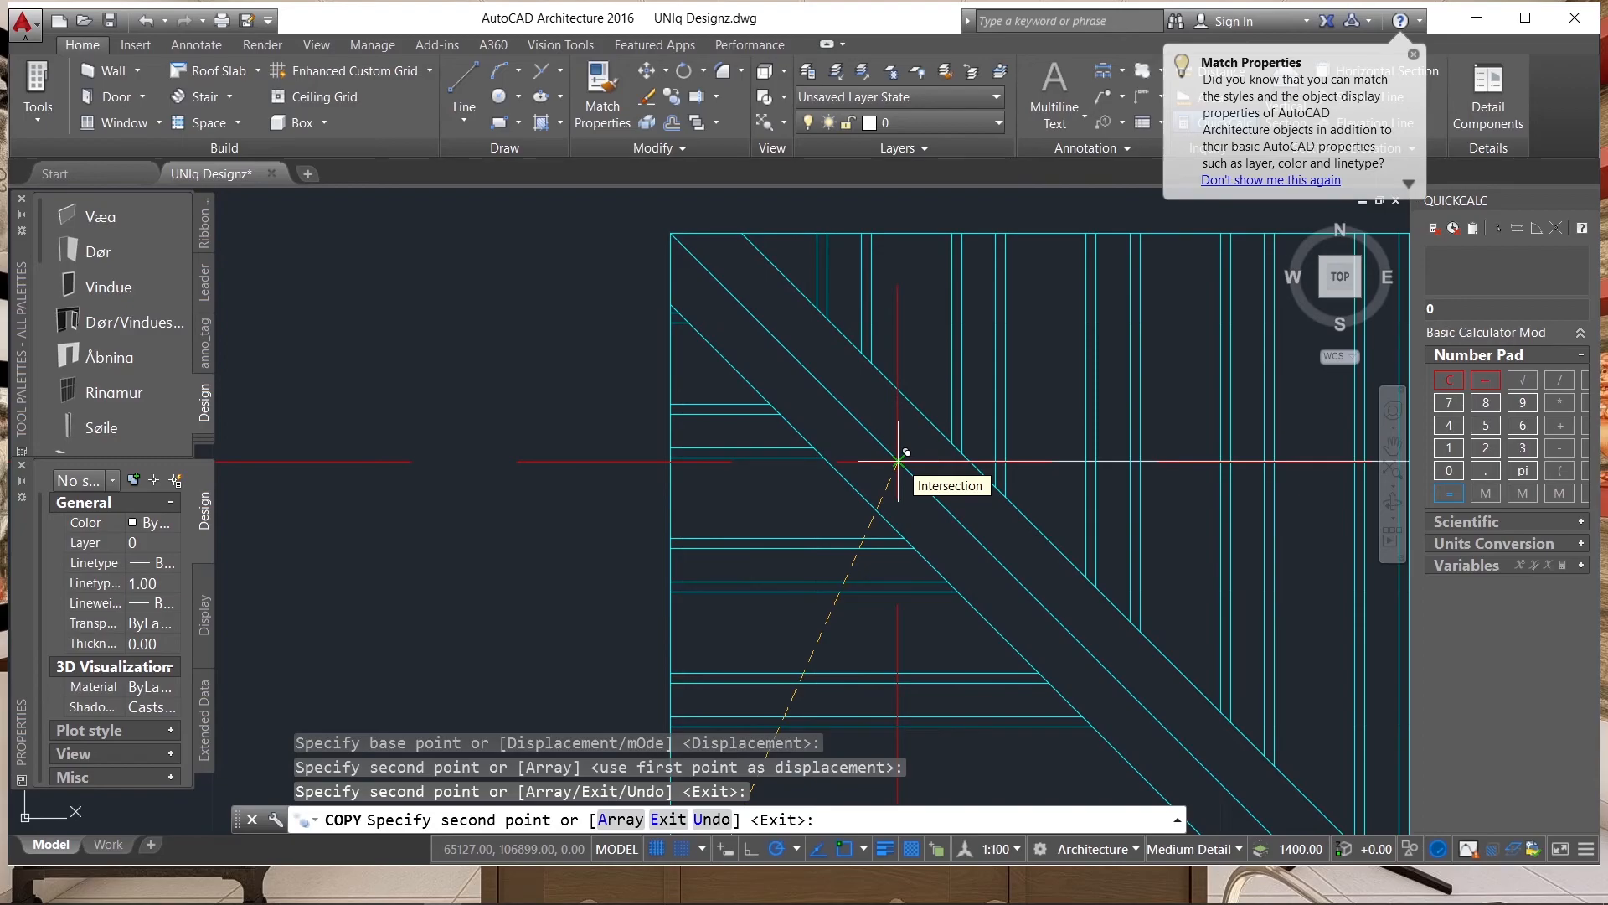
pyautogui.click(898, 461)
pyautogui.scroll(-8, 667, 354)
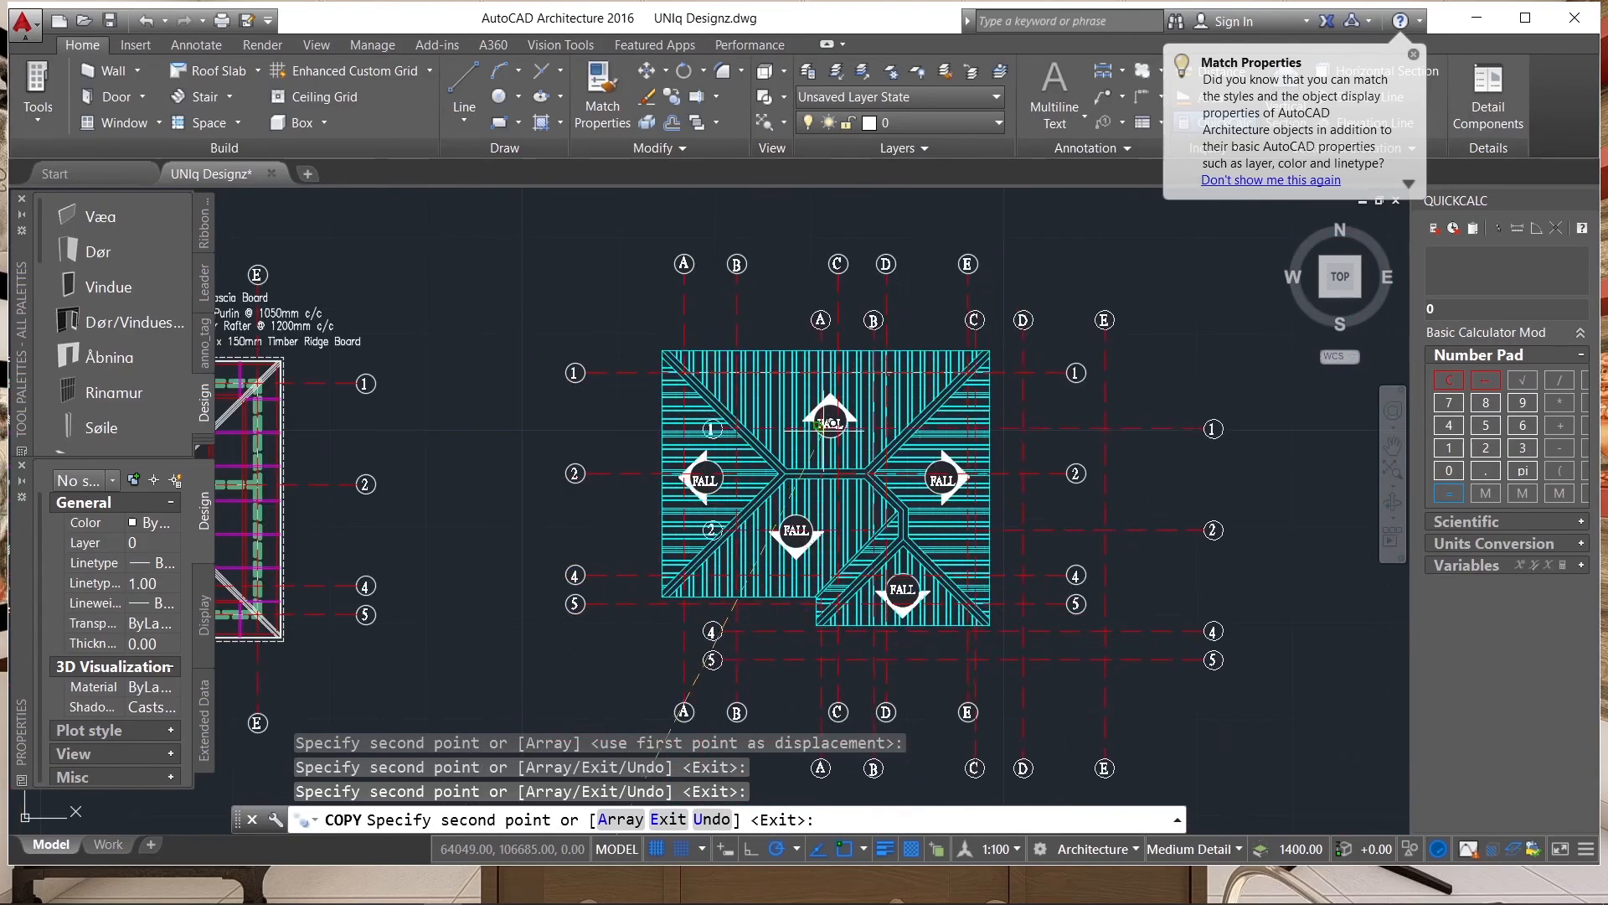
pyautogui.scroll(4, 703, 327)
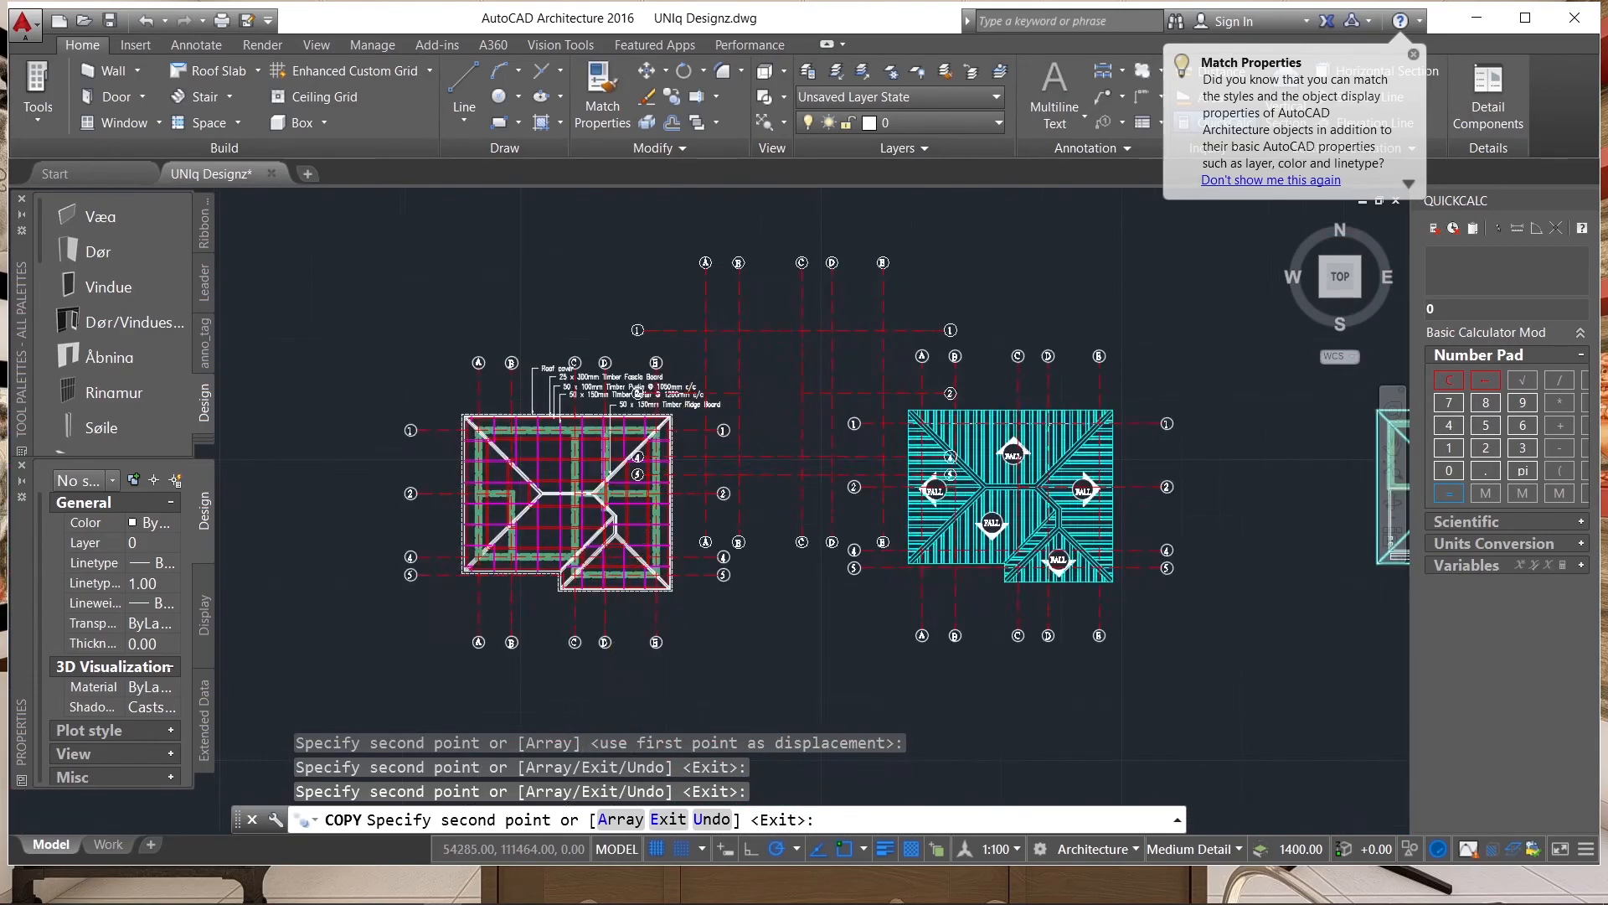
pyautogui.press('Escape')
pyautogui.scroll(4, 695, 335)
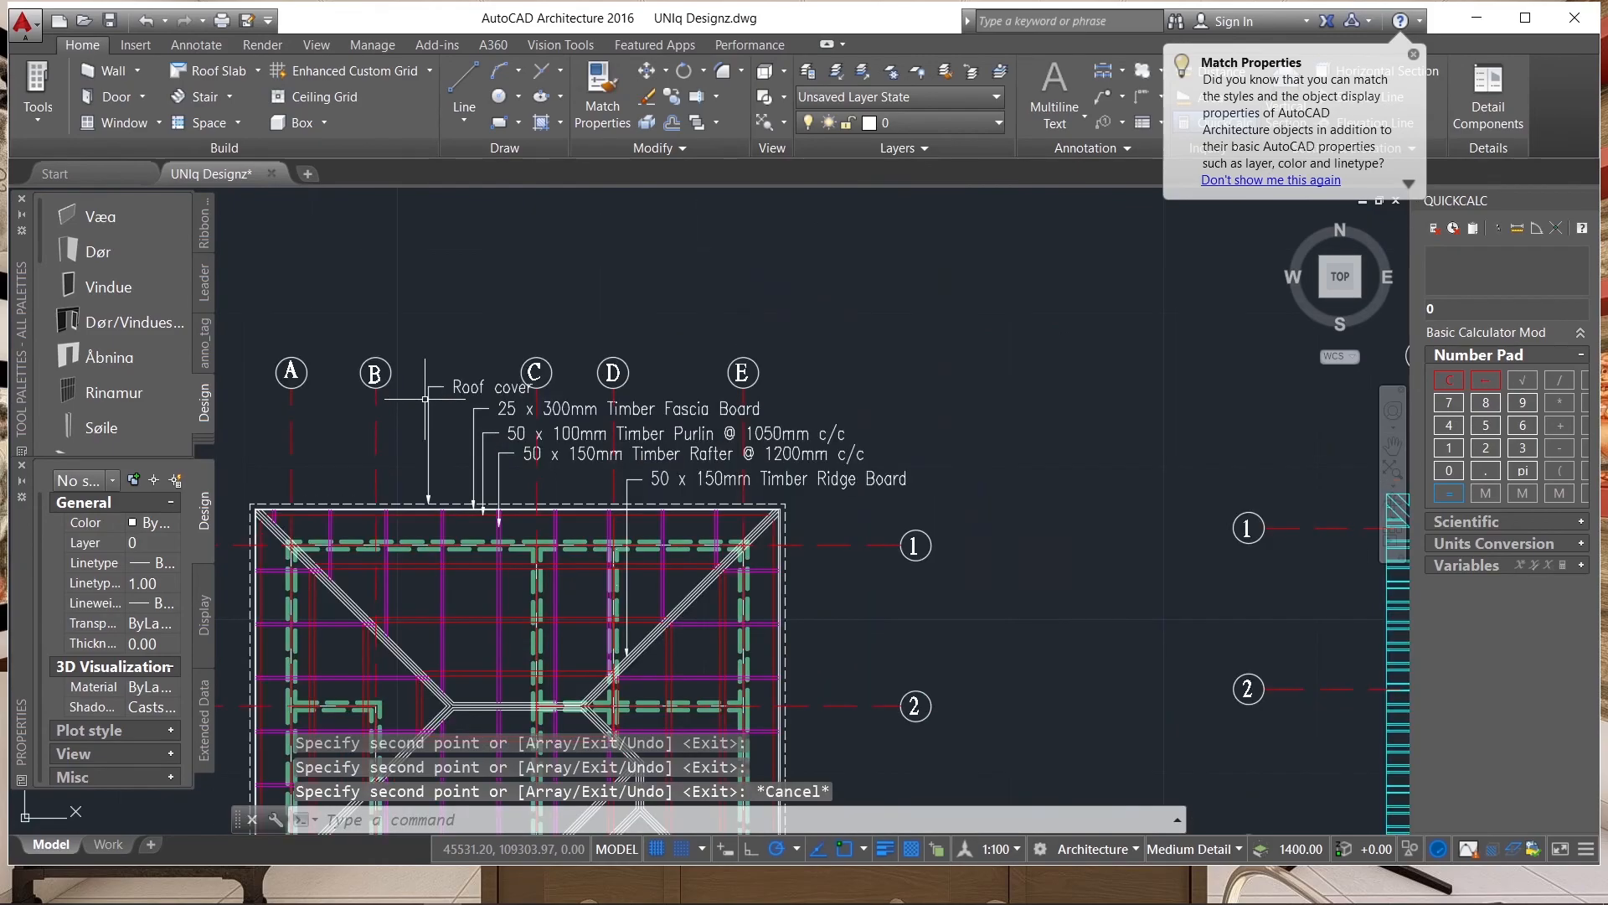
pyautogui.scroll(-1, 713, 319)
pyautogui.scroll(-2, 713, 318)
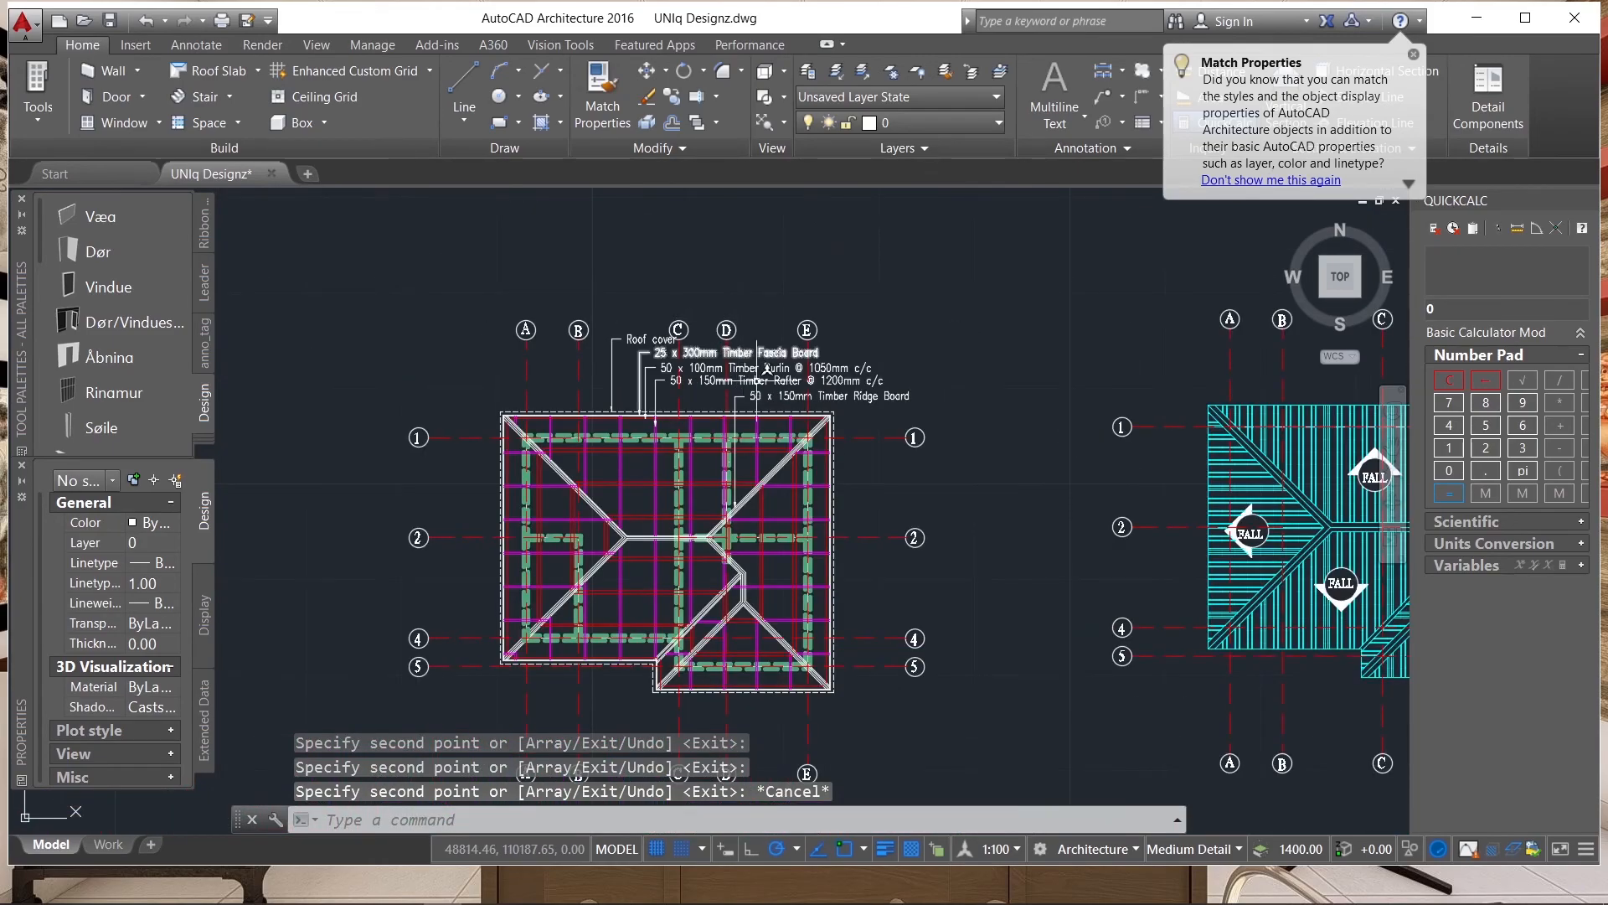
pyautogui.scroll(-2, 549, 436)
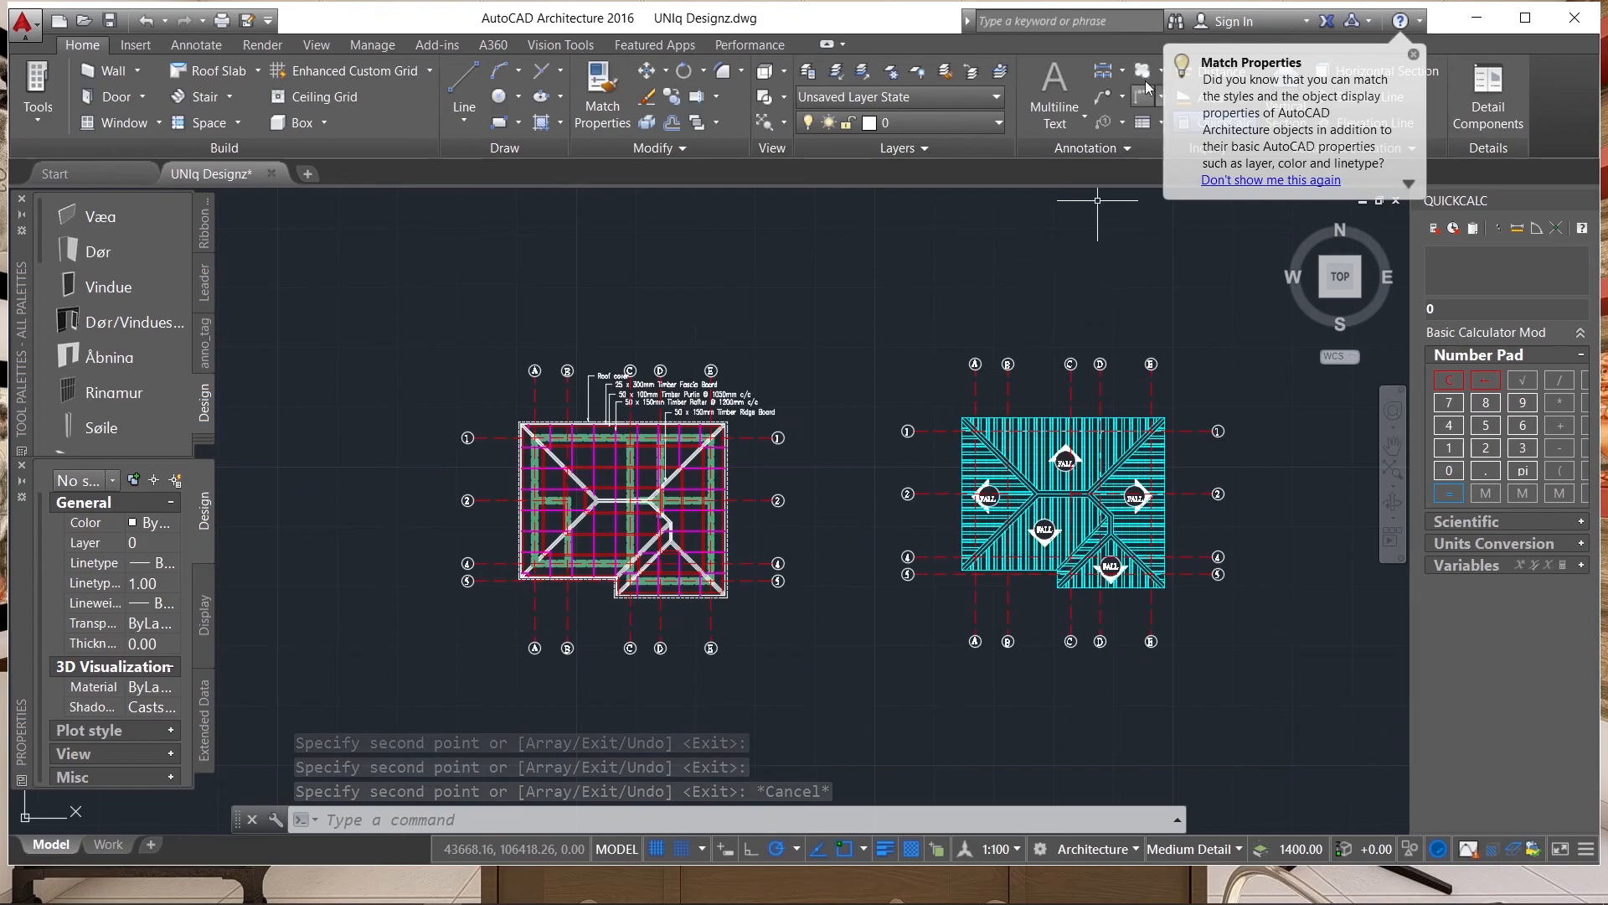
# Add a vertical linear dimension along the cyan roof plan's left eaves edge, placed between the edge and the grid bubbles.
pyautogui.click(1121, 72)
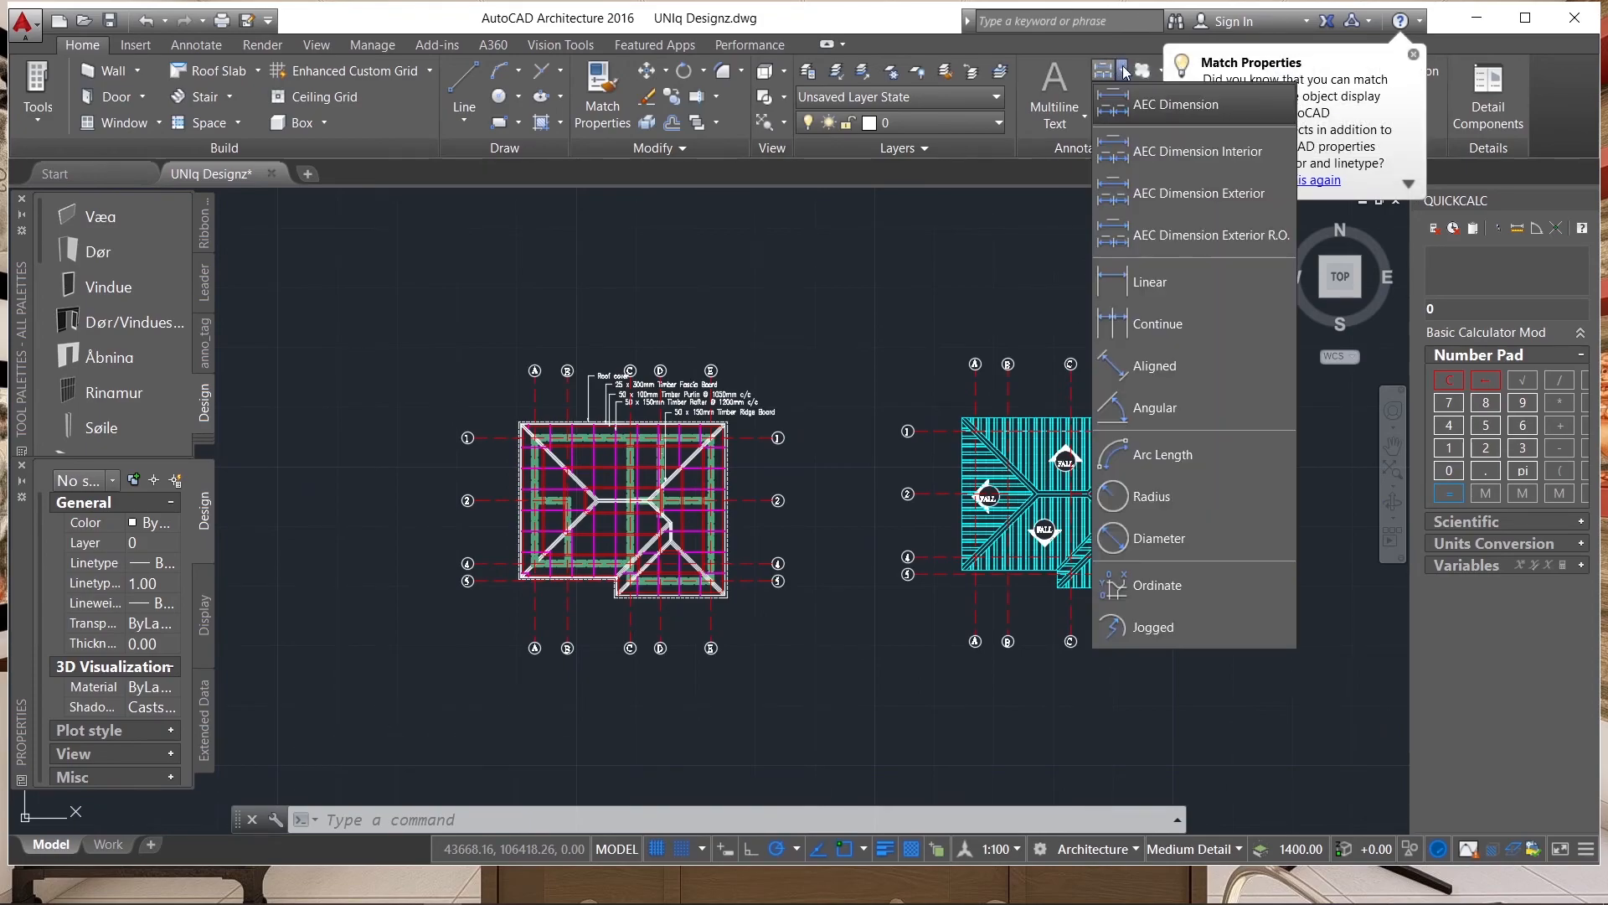
pyautogui.click(1152, 283)
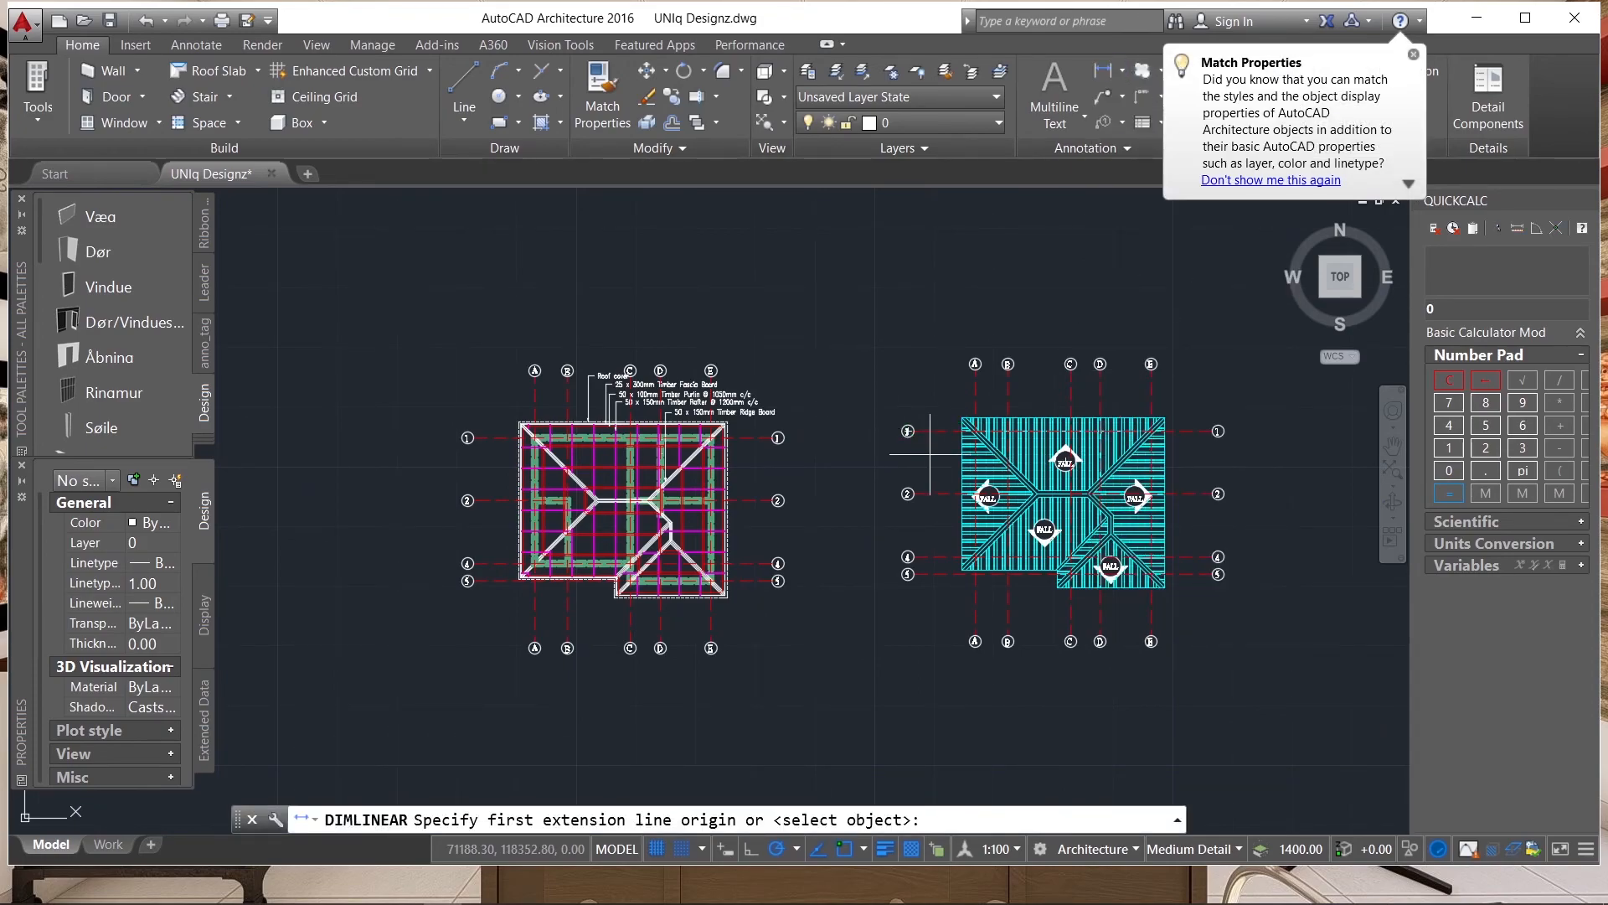
pyautogui.scroll(5, 929, 453)
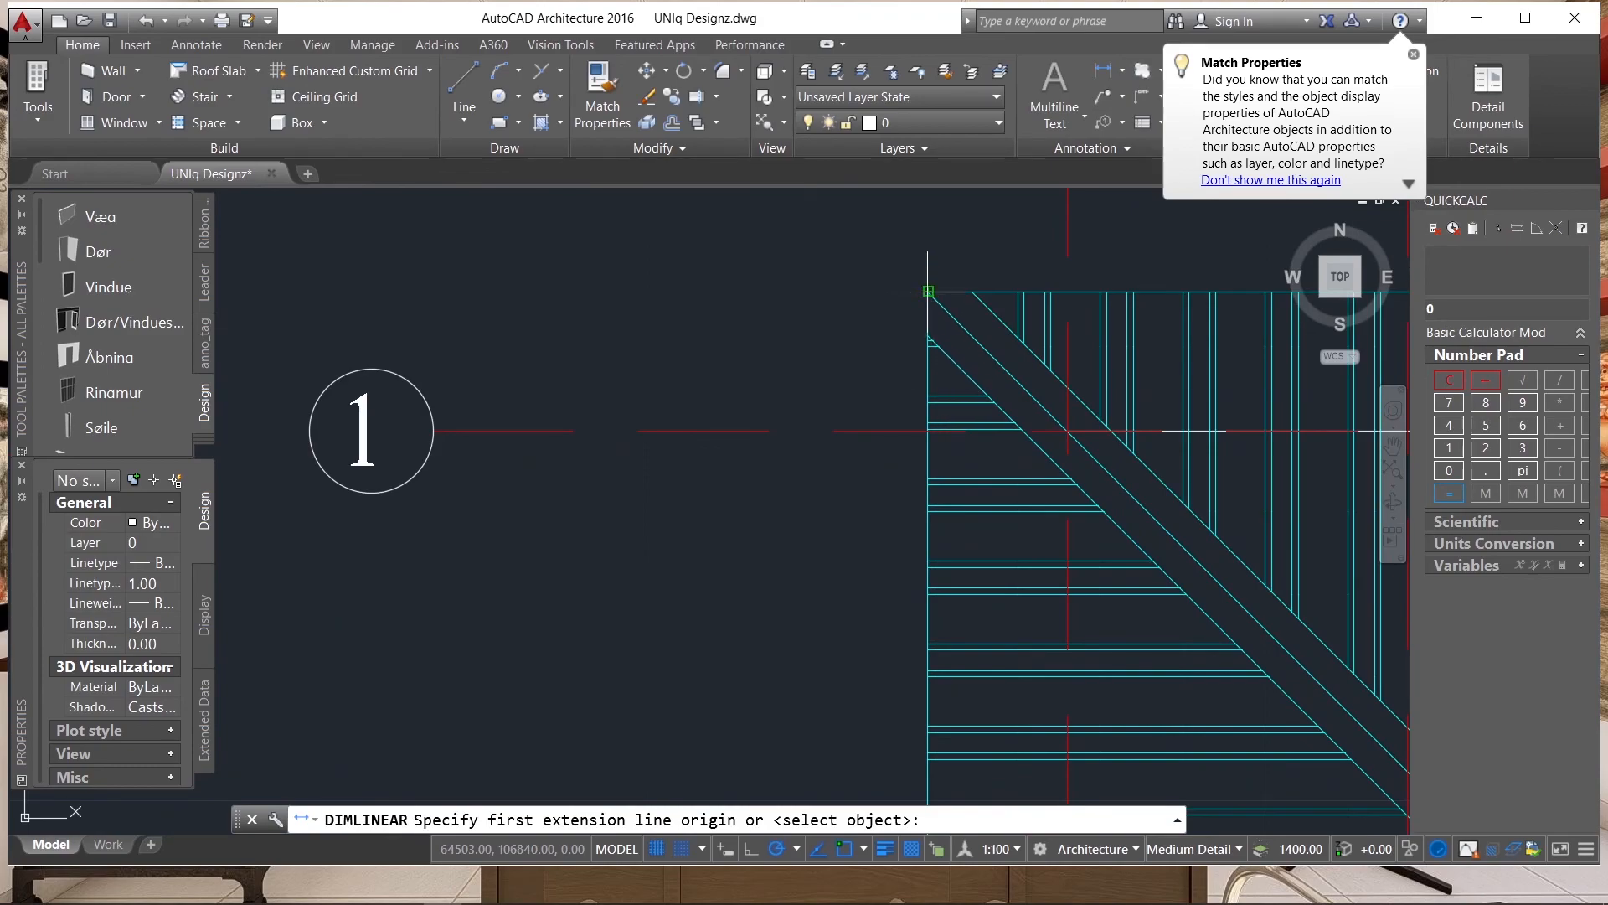
pyautogui.scroll(-4, 836, 291)
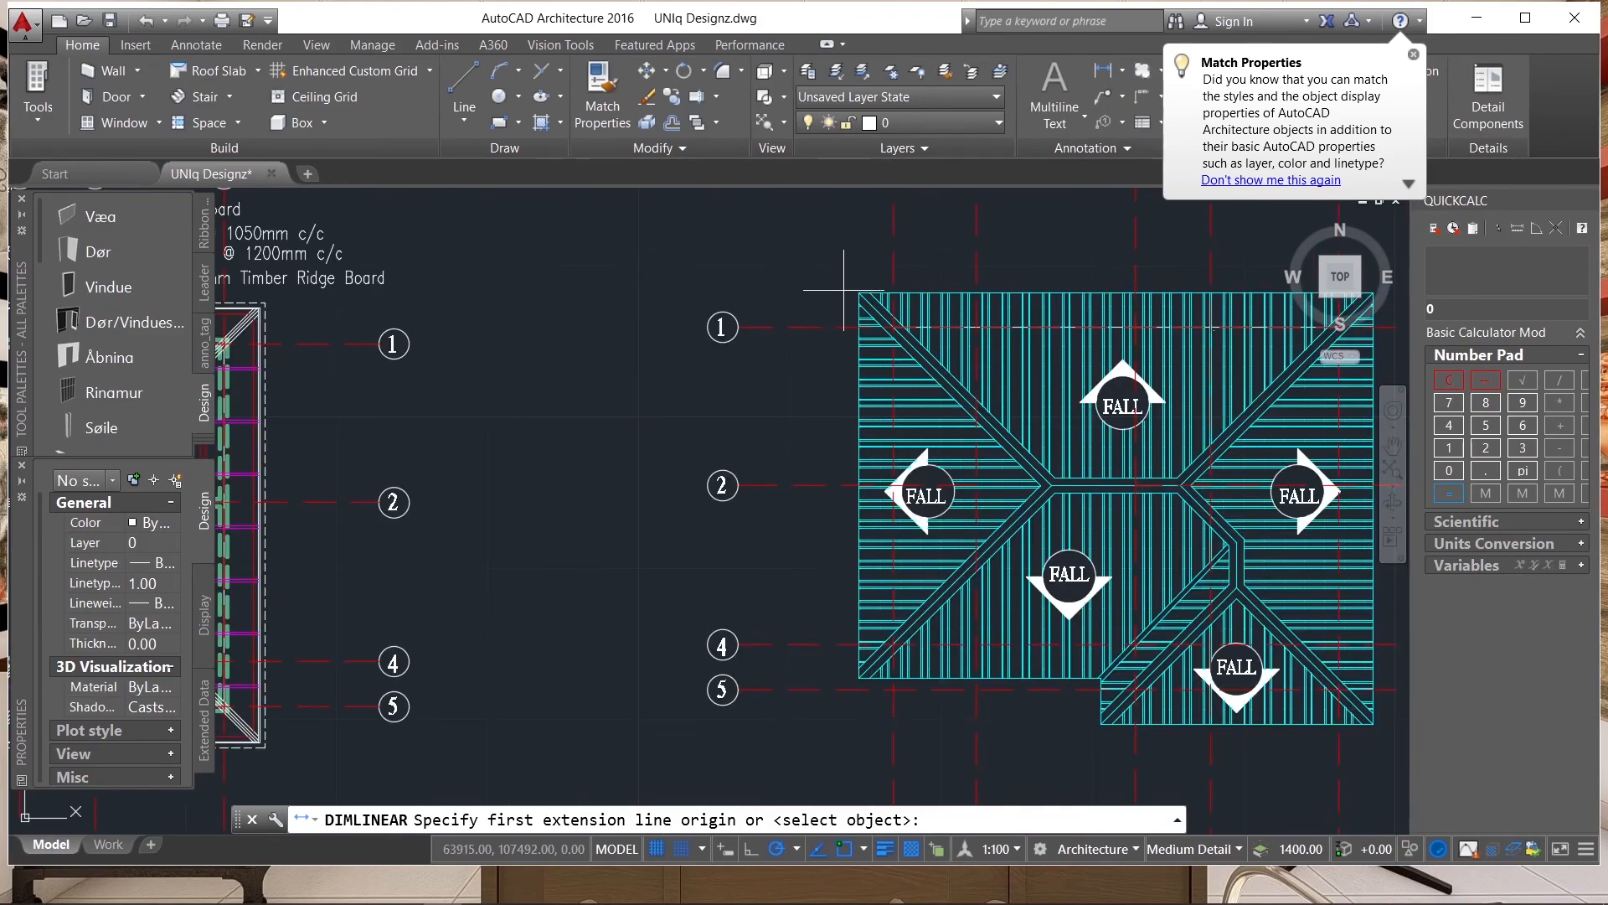
pyautogui.scroll(4, 842, 290)
pyautogui.click(866, 298)
pyautogui.scroll(-4, 867, 297)
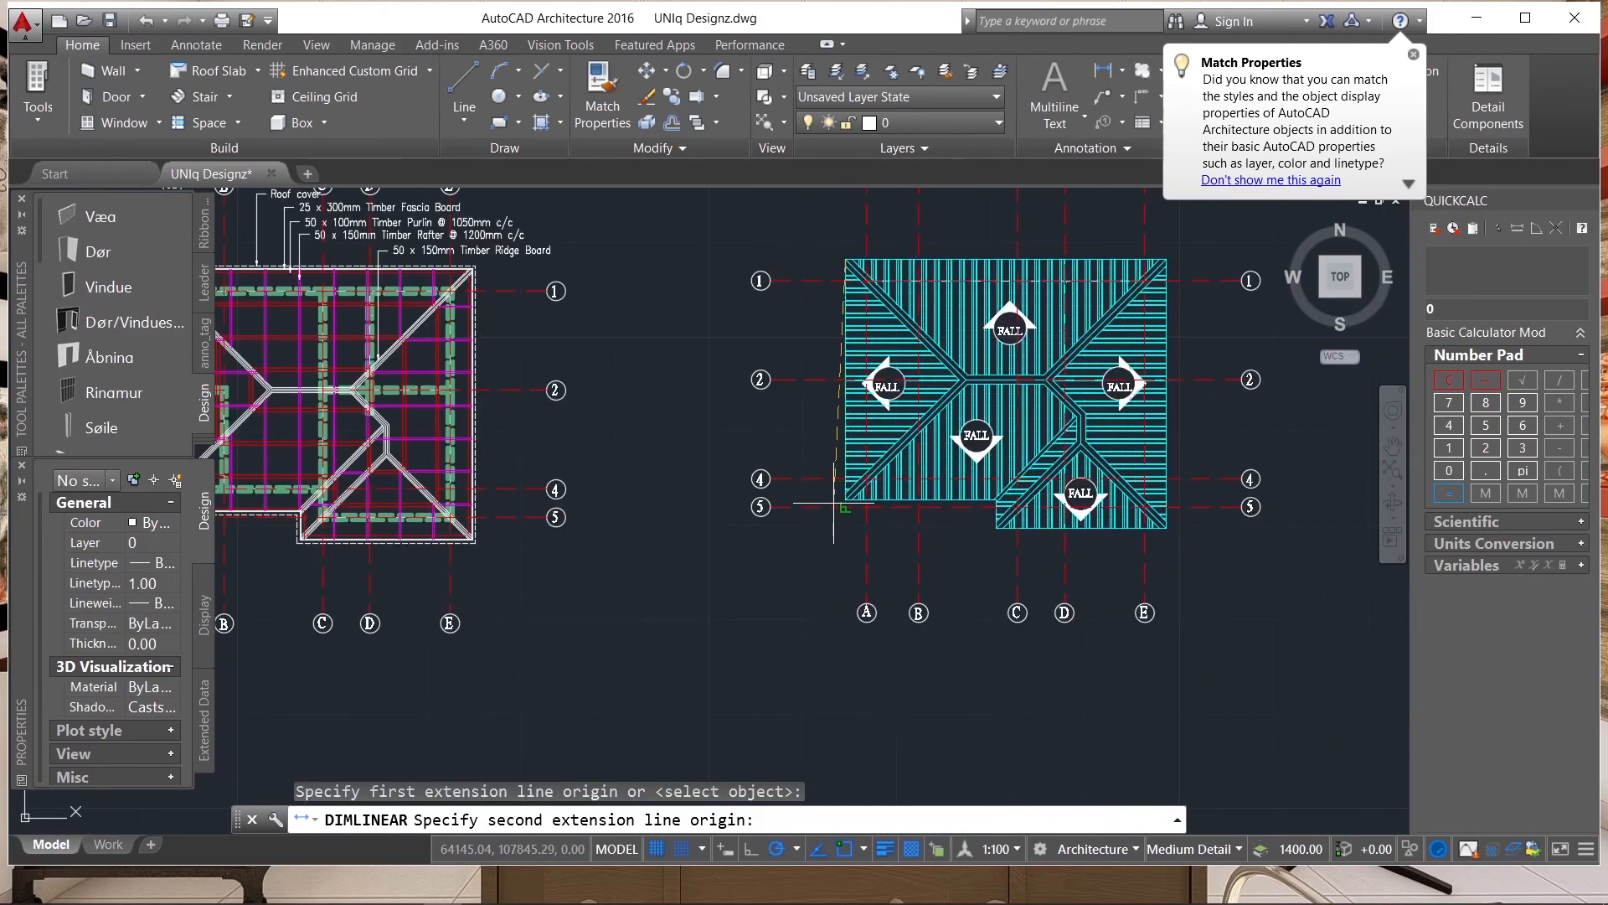
pyautogui.scroll(4, 867, 486)
pyautogui.click(866, 487)
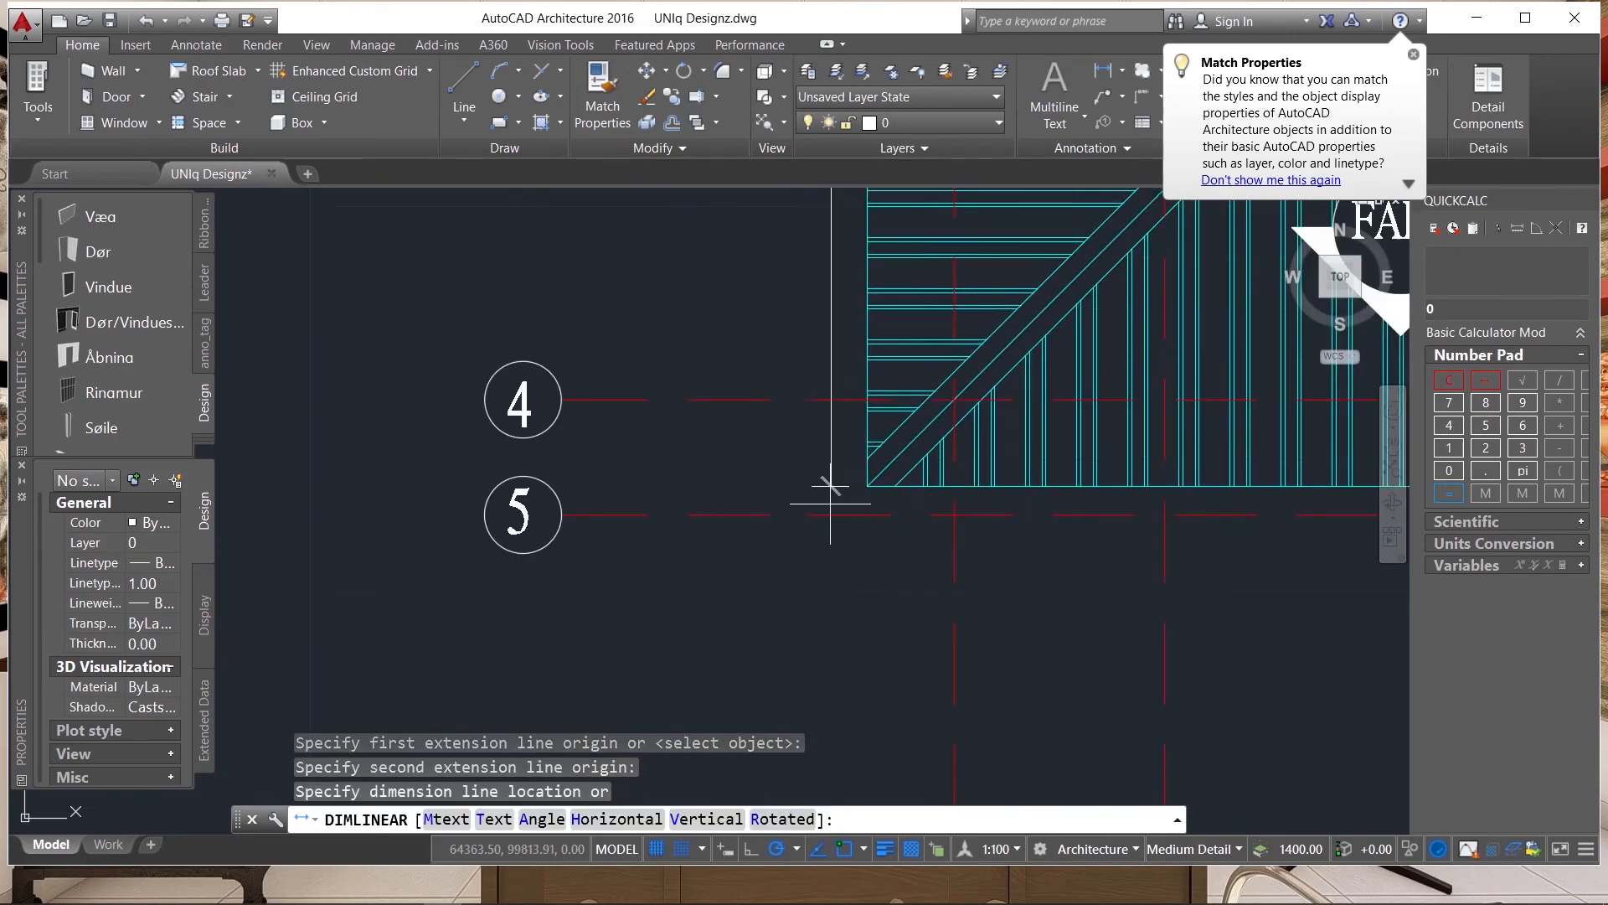
pyautogui.scroll(-4, 833, 474)
pyautogui.scroll(4, 784, 519)
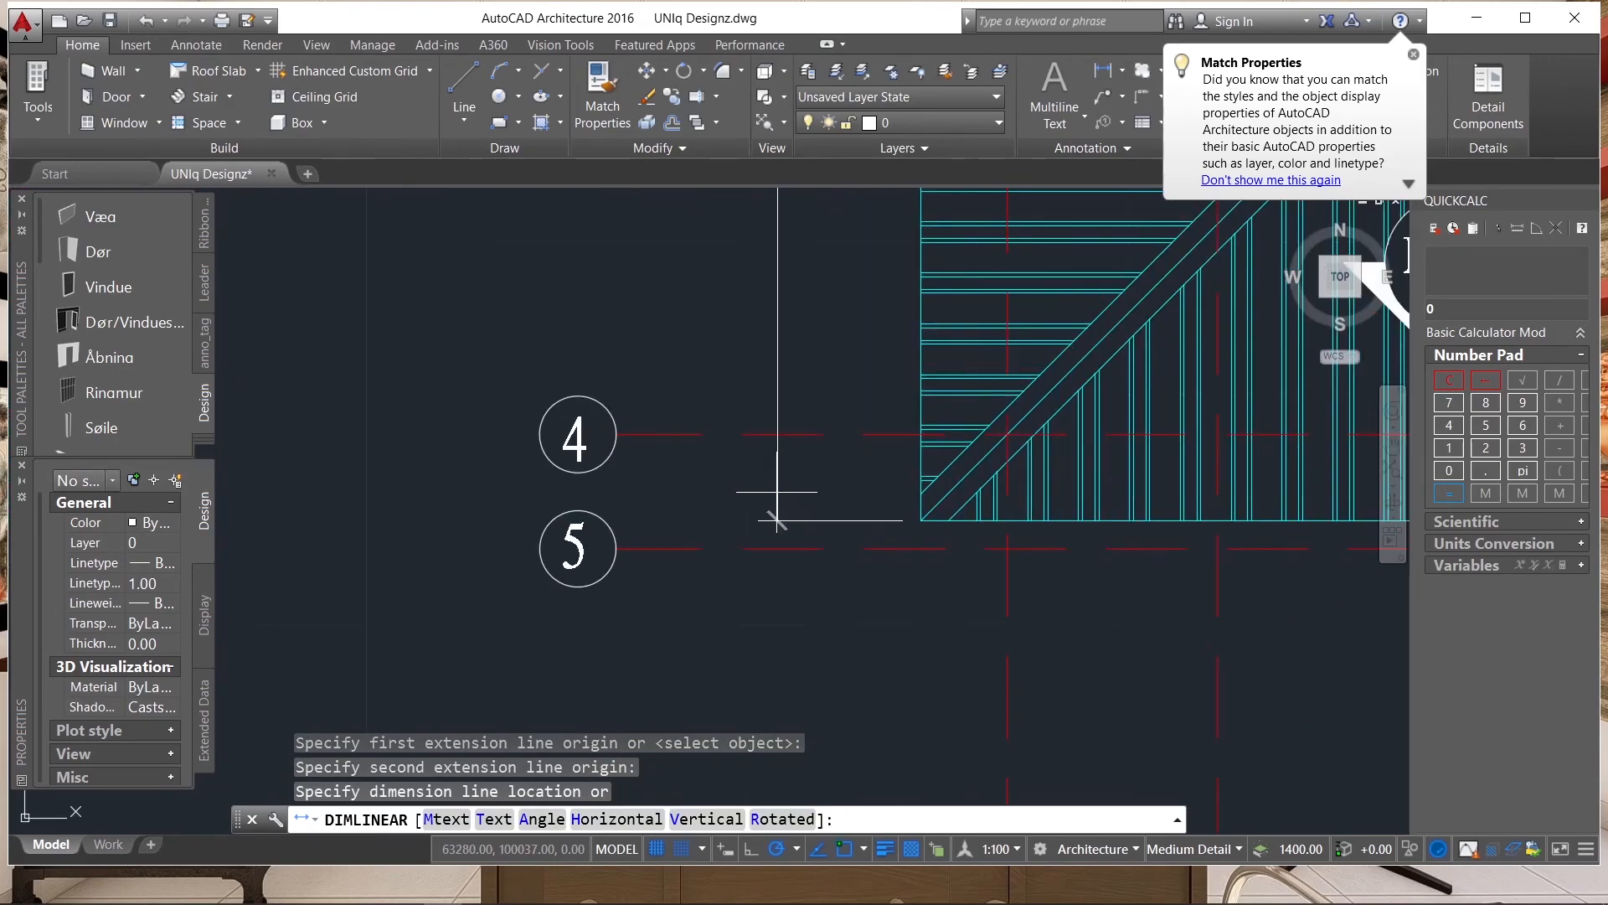
pyautogui.click(779, 520)
# Shorten the left eaves dimension's lower extension line by stretching its origin horizontally away from the roof corner.
pyautogui.scroll(-4, 778, 520)
pyautogui.scroll(5, 819, 485)
pyautogui.click(819, 485)
pyautogui.click(794, 809)
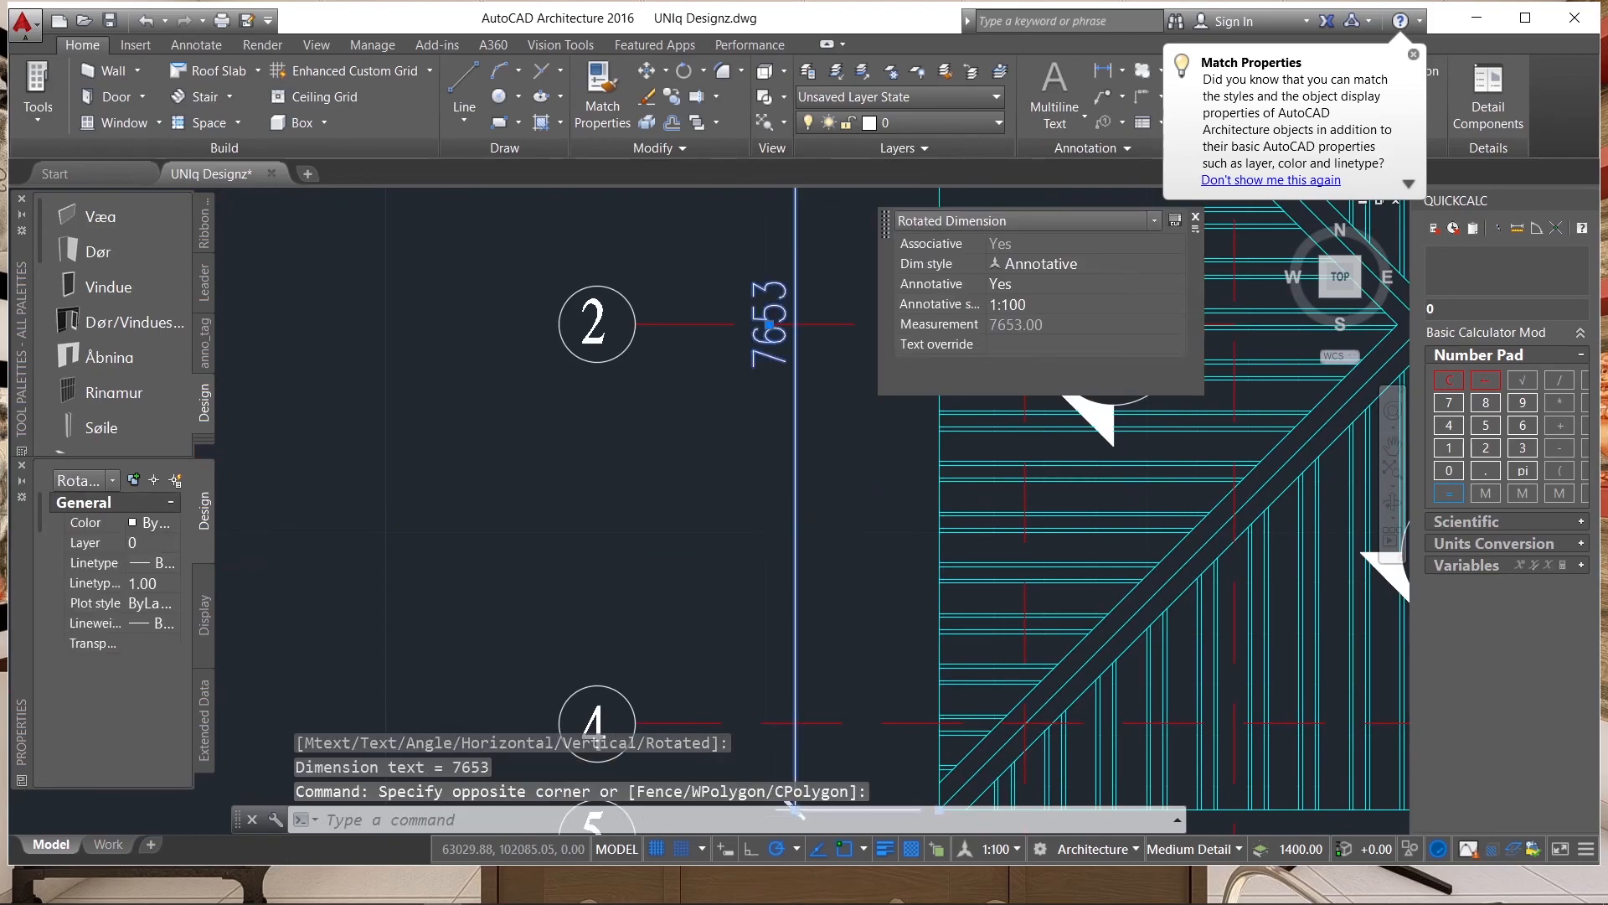
pyautogui.scroll(-4, 794, 809)
pyautogui.scroll(4, 775, 448)
pyautogui.click(771, 445)
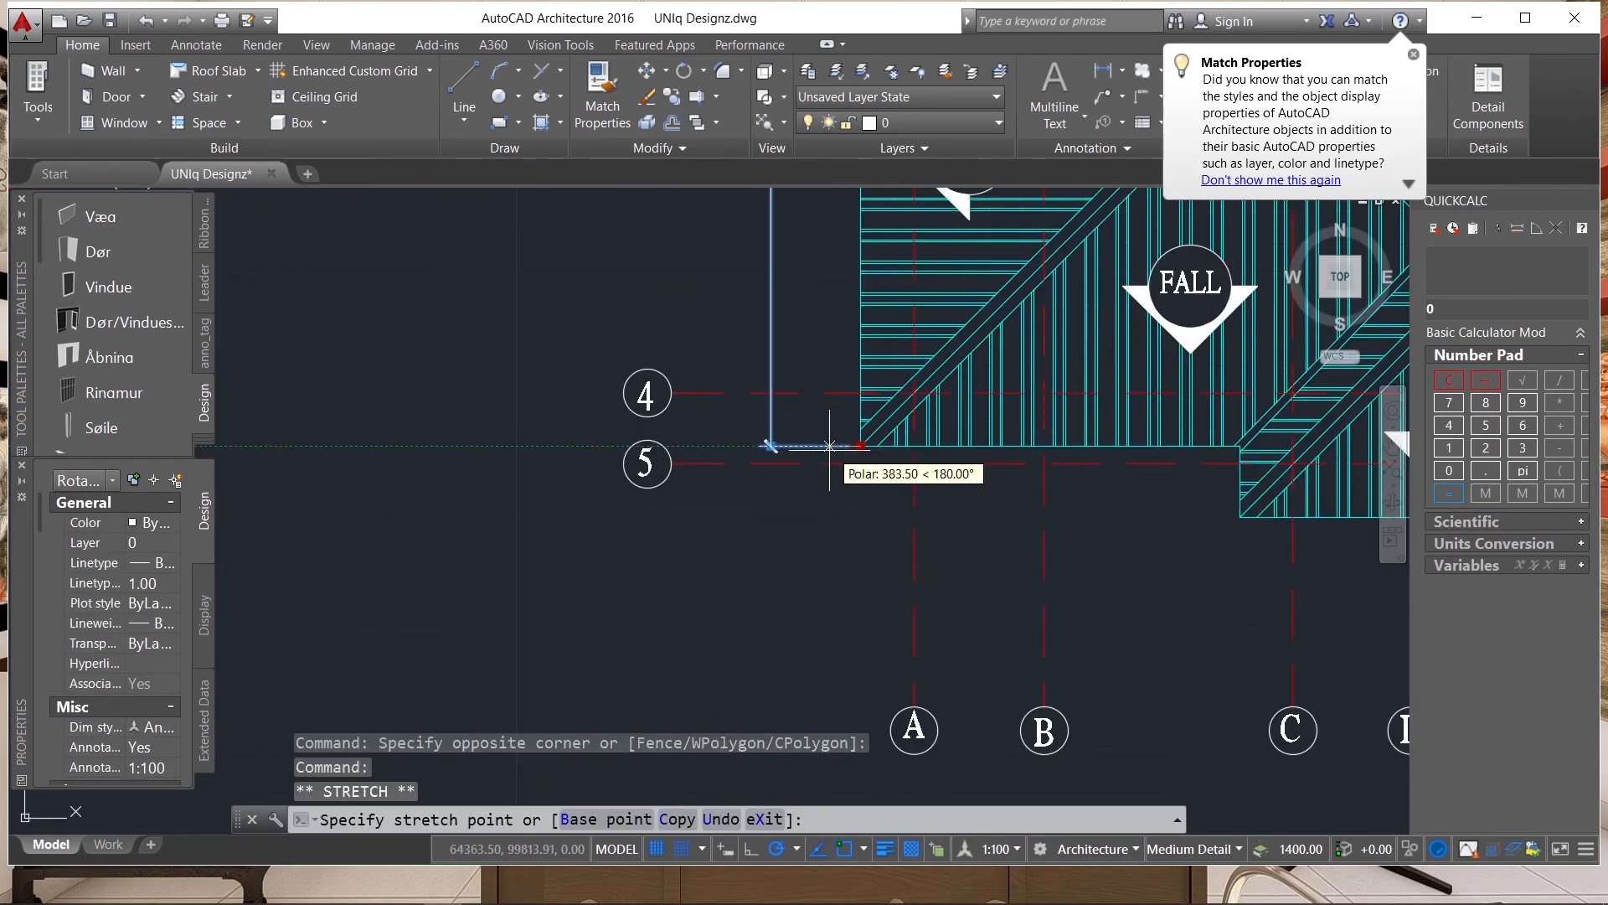
pyautogui.click(807, 458)
# Stretch the left eaves dimension's upper extension line origin away from the roof corner toward the dimension line.
pyautogui.scroll(-4, 810, 502)
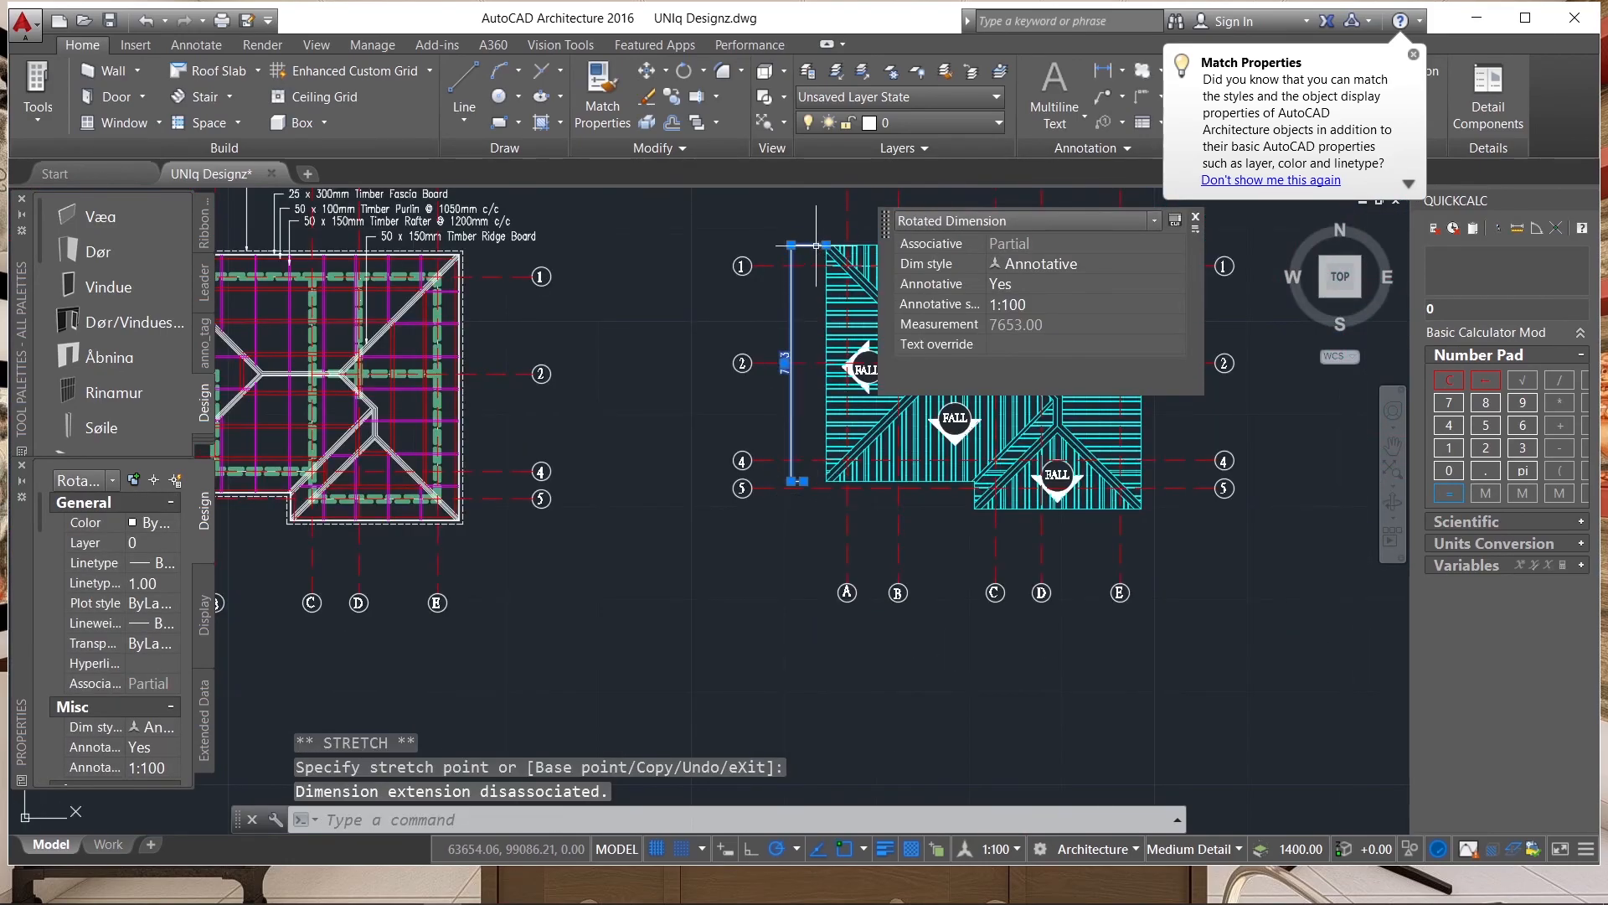
pyautogui.scroll(4, 819, 256)
pyautogui.scroll(-2, 664, 298)
pyautogui.scroll(3, 628, 348)
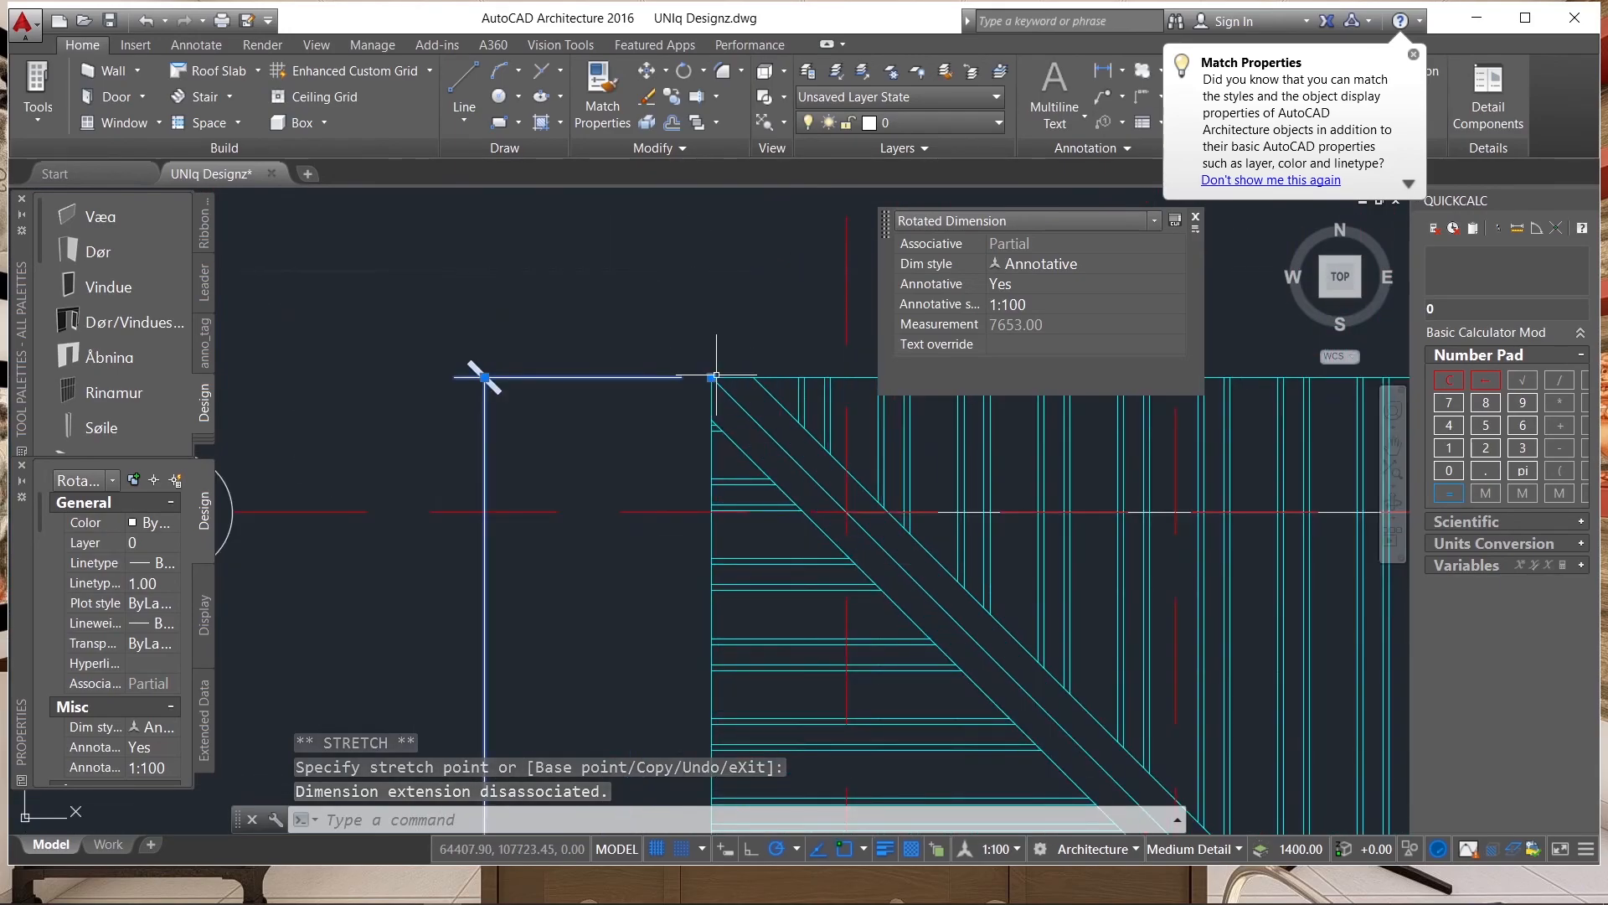
pyautogui.click(713, 376)
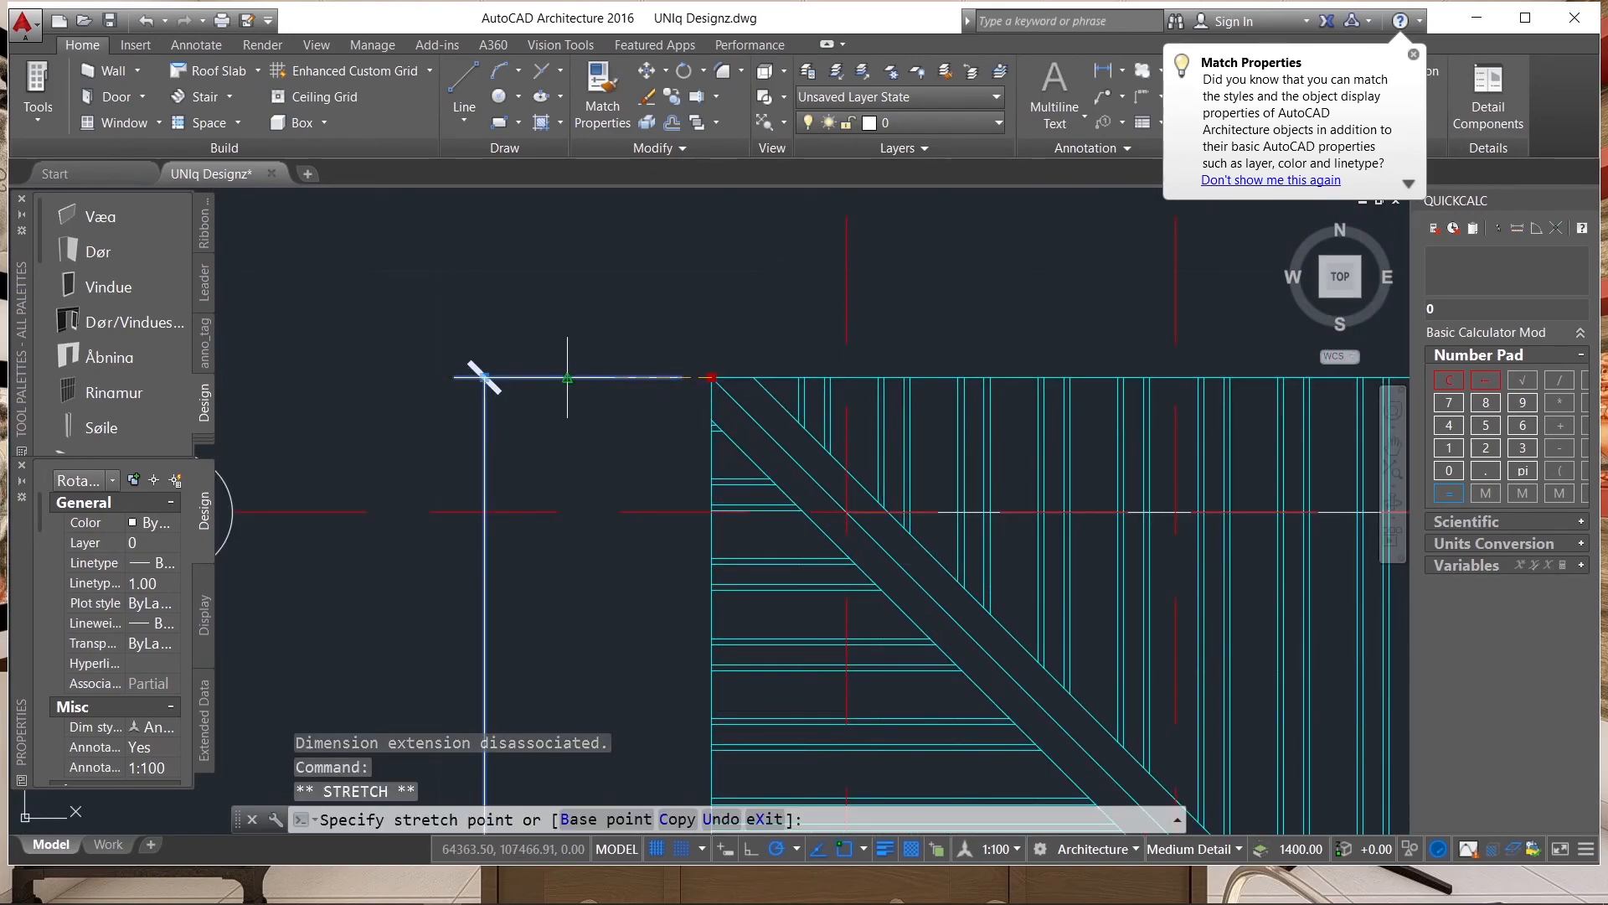
pyautogui.click(567, 377)
# Add a horizontal linear dimension across the cyan roof plan's full upper eaves edge, placed between the roof and the grid bubbles.
pyautogui.scroll(-5, 568, 377)
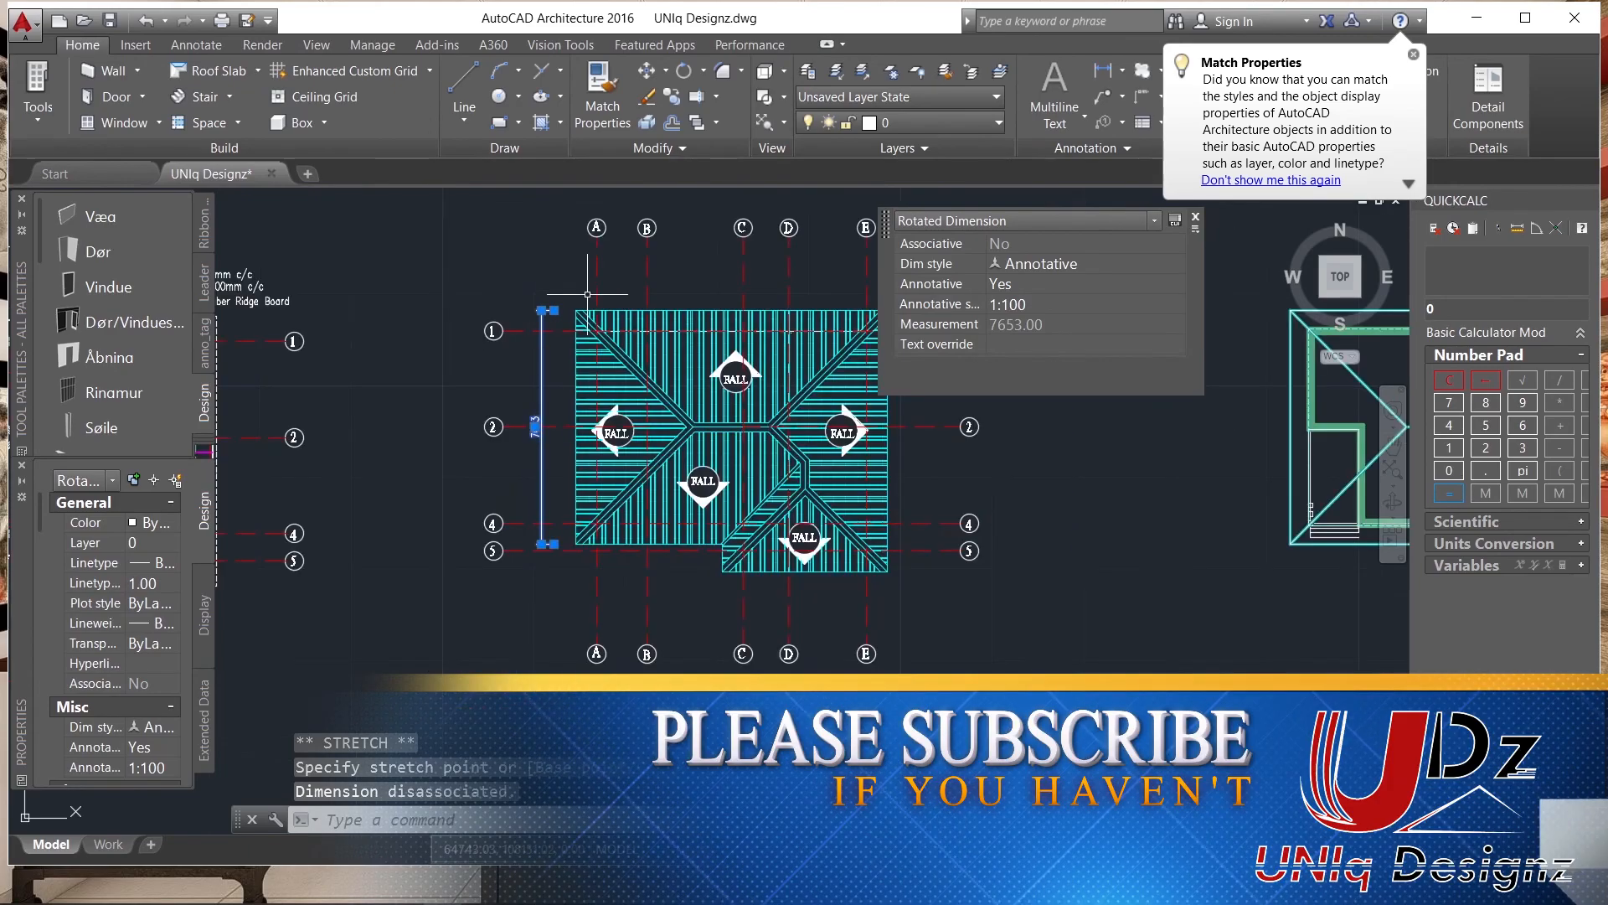
pyautogui.scroll(4, 576, 319)
pyautogui.press('space')
pyautogui.click(556, 336)
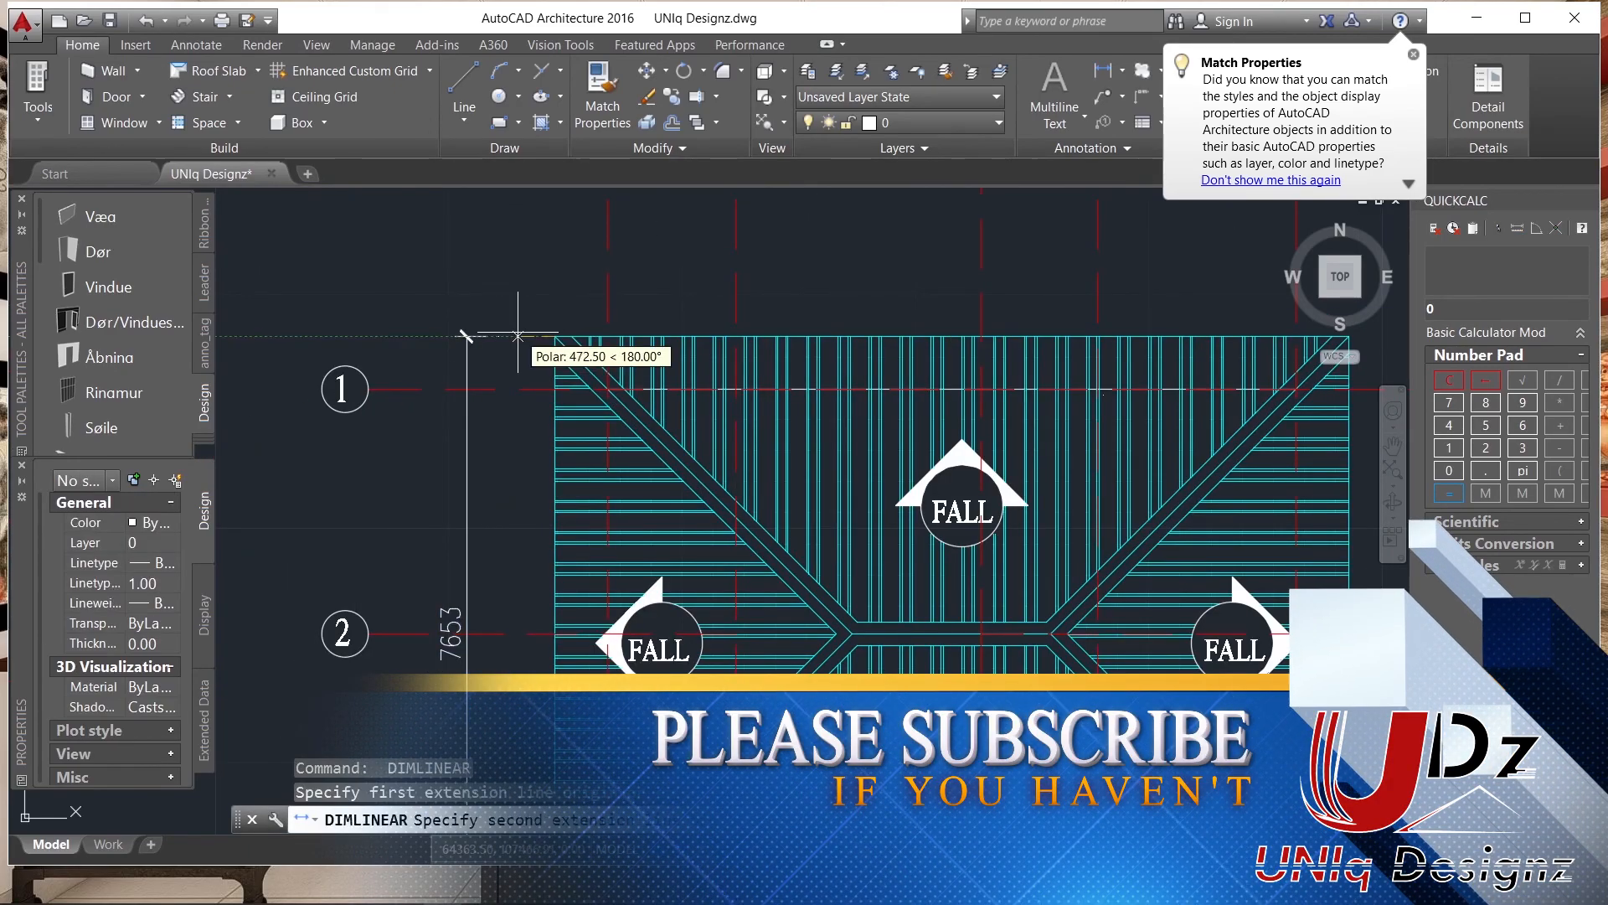
pyautogui.scroll(-5, 519, 333)
pyautogui.scroll(6, 841, 325)
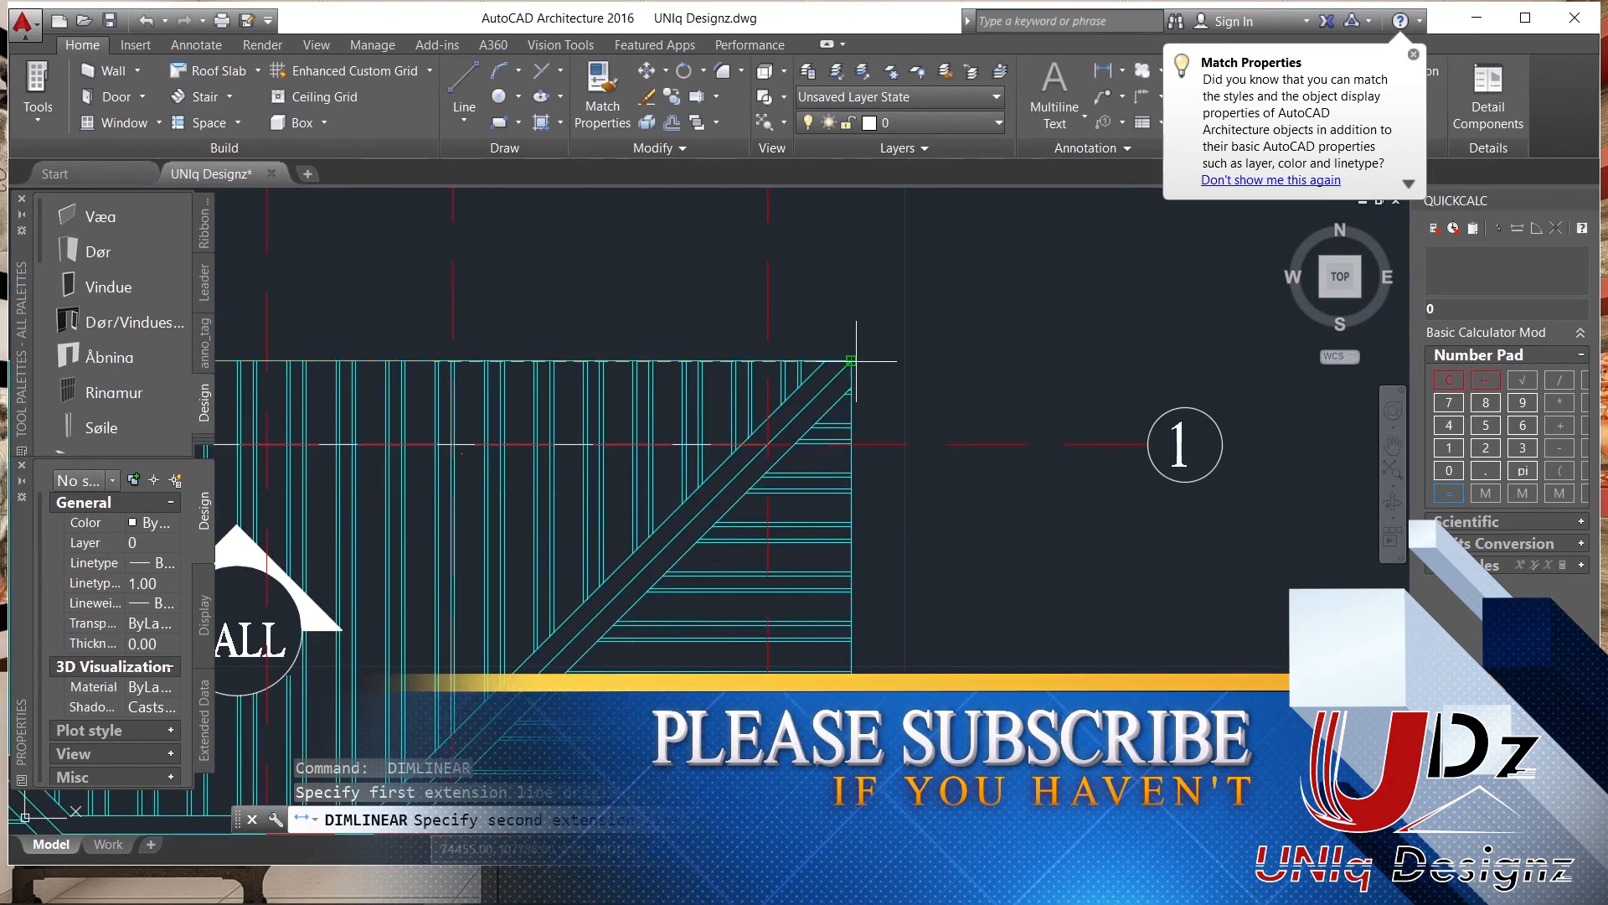
pyautogui.click(852, 361)
pyautogui.scroll(-6, 851, 360)
pyautogui.scroll(5, 867, 401)
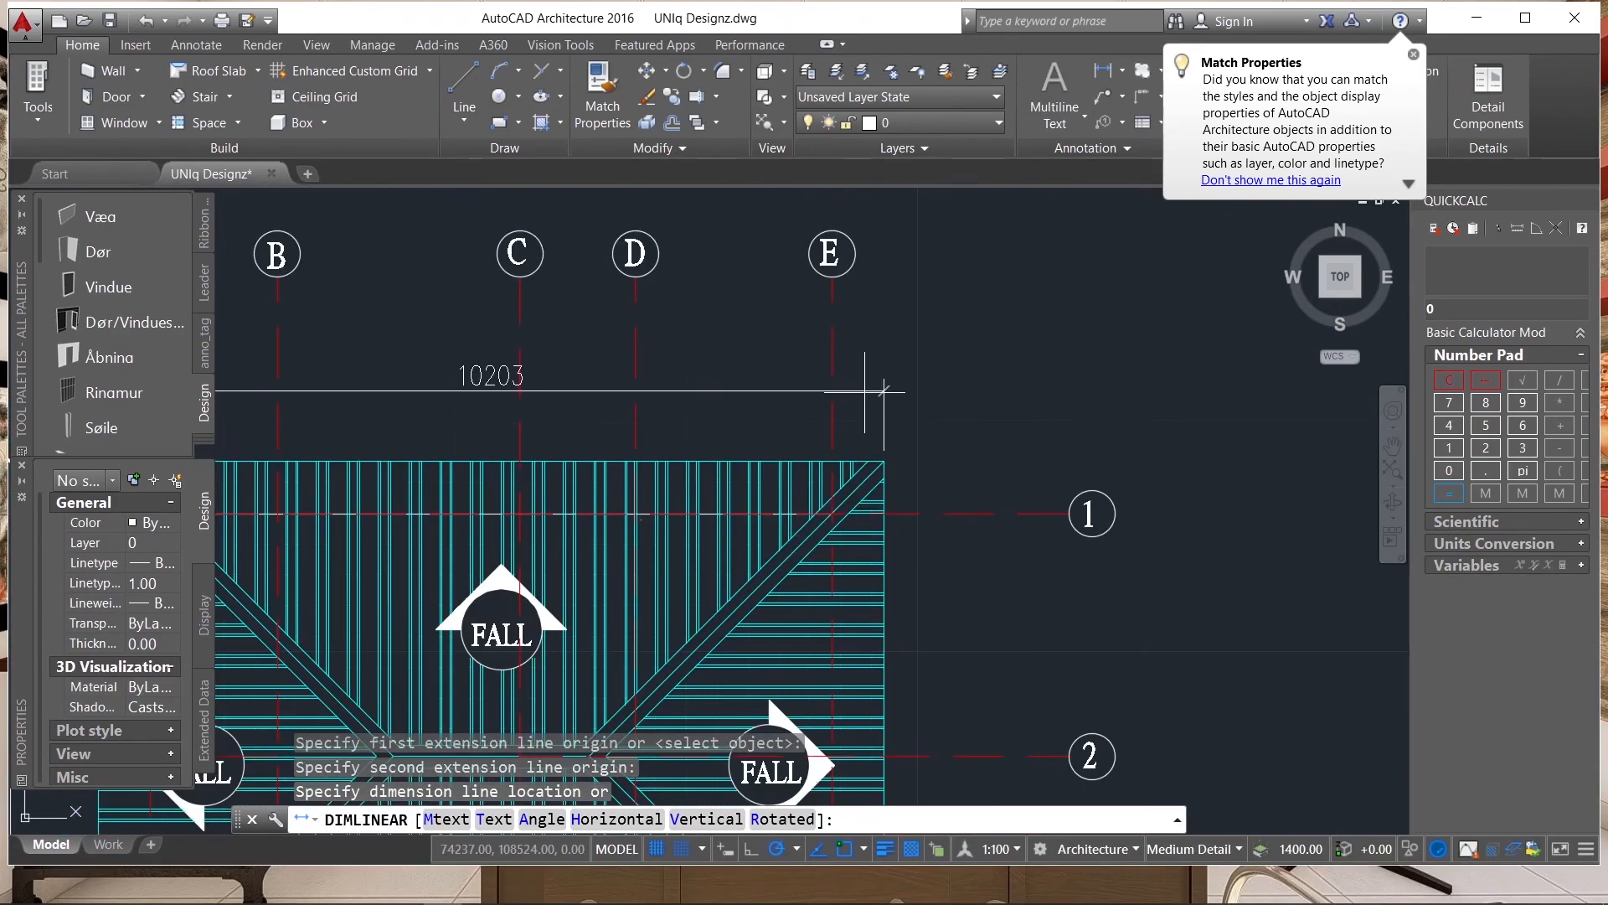
pyautogui.click(867, 401)
# Shorten the upper eaves dimension's right extension line by stretching its origin upward from the roof corner.
pyautogui.click(766, 404)
pyautogui.scroll(6, 882, 453)
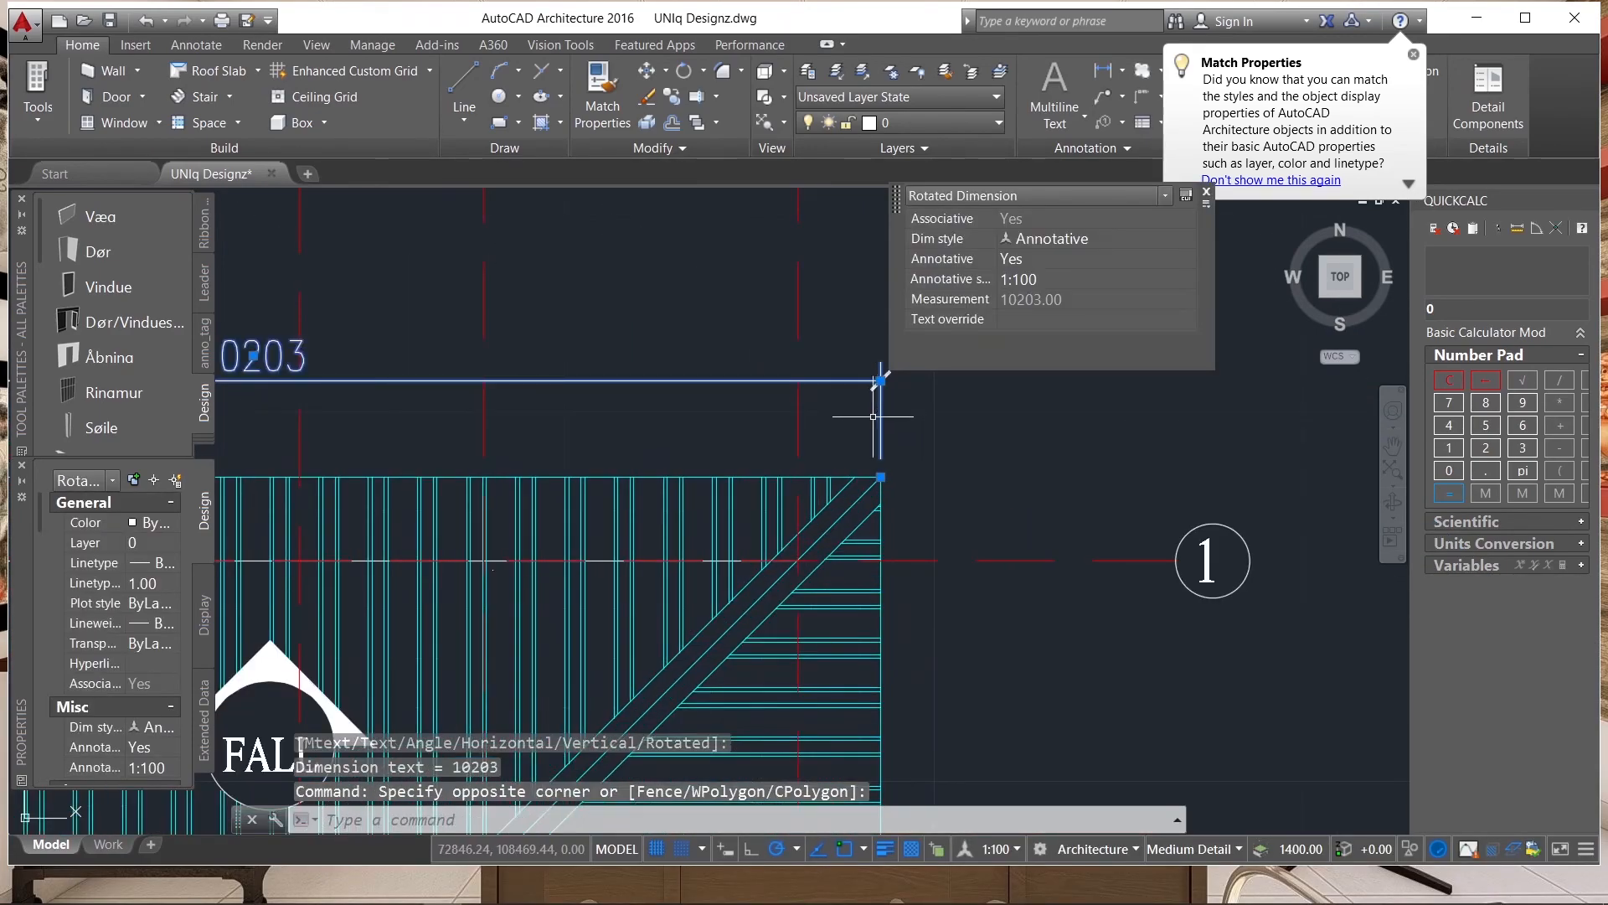
pyautogui.click(885, 487)
pyautogui.click(886, 360)
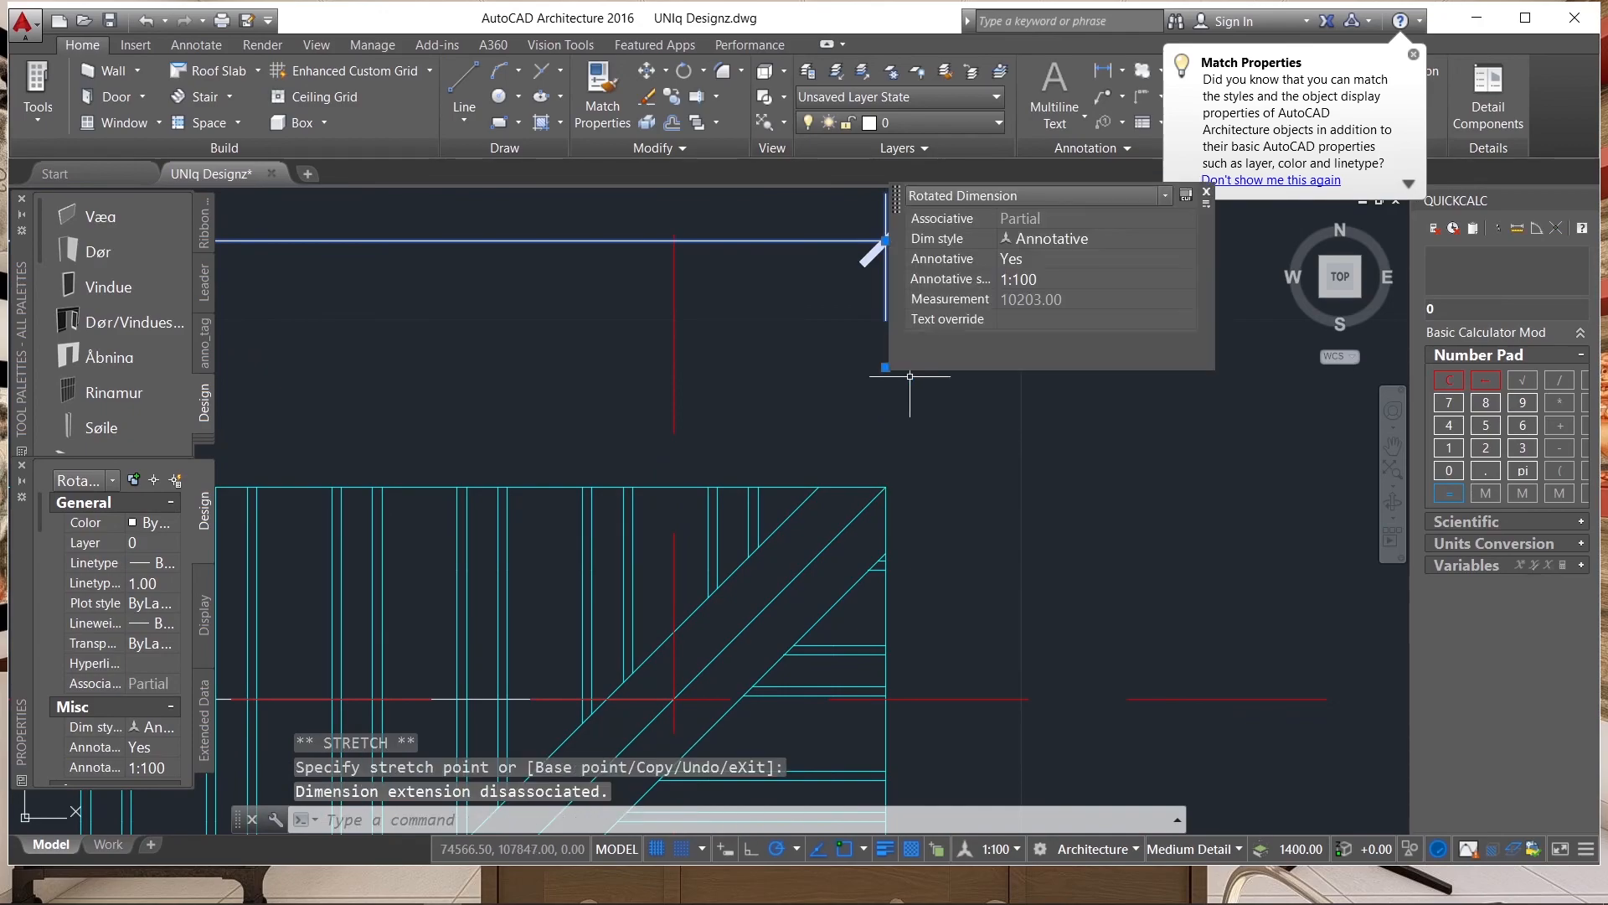
# Stretch the upper eaves dimension's left extension line origin upward off the roof corner and deselect the dimension.
pyautogui.scroll(-6, 883, 360)
pyautogui.scroll(4, 539, 361)
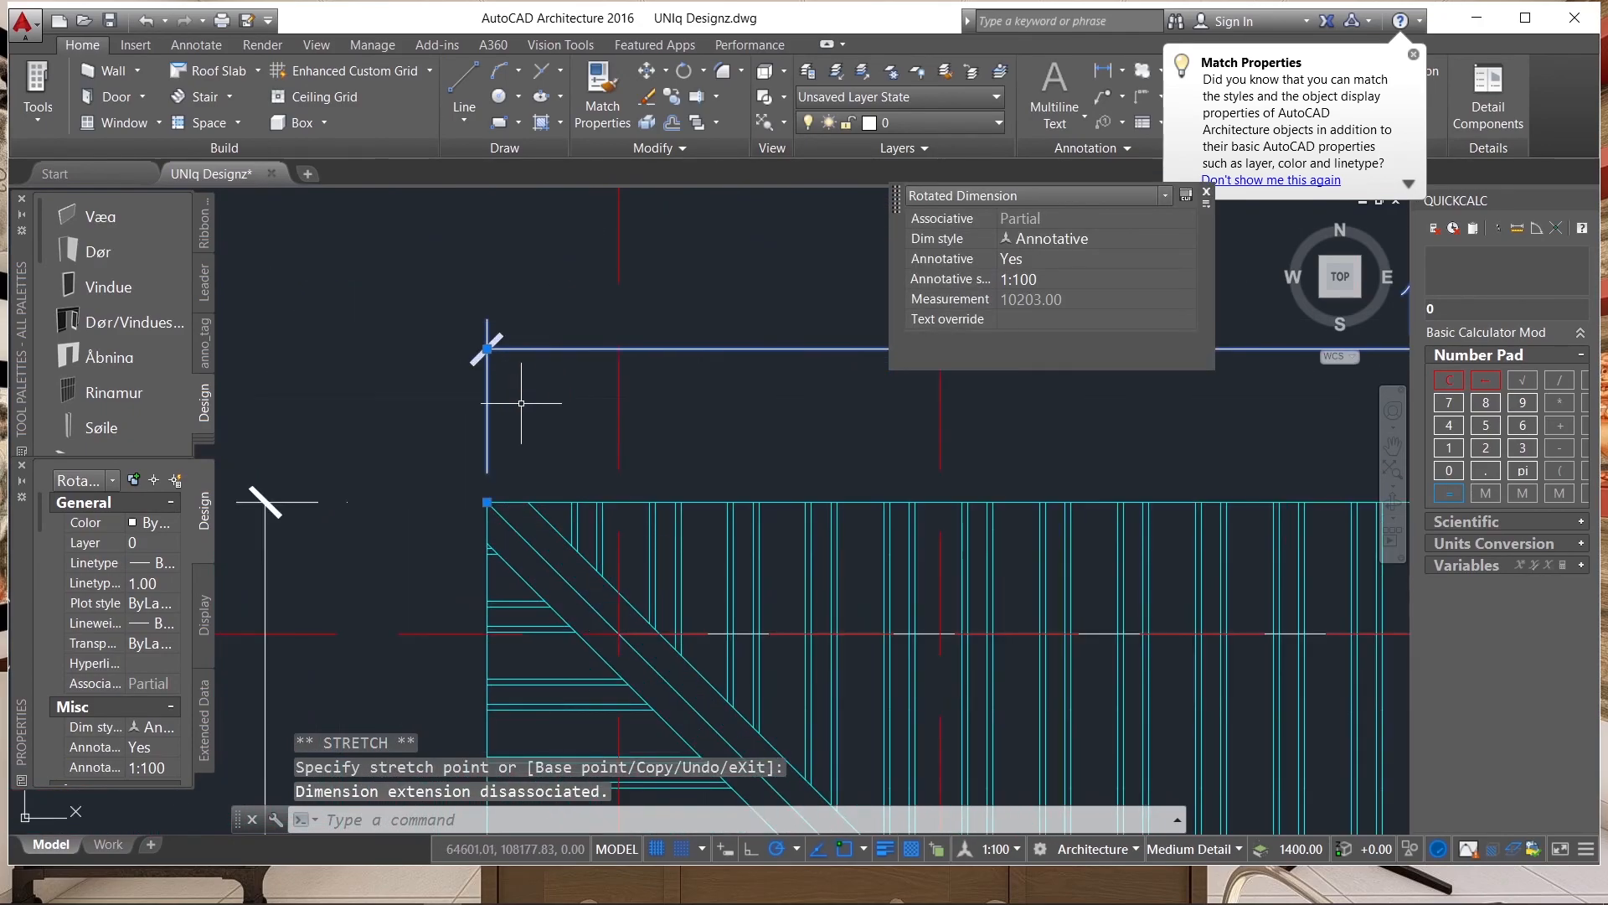
pyautogui.click(487, 502)
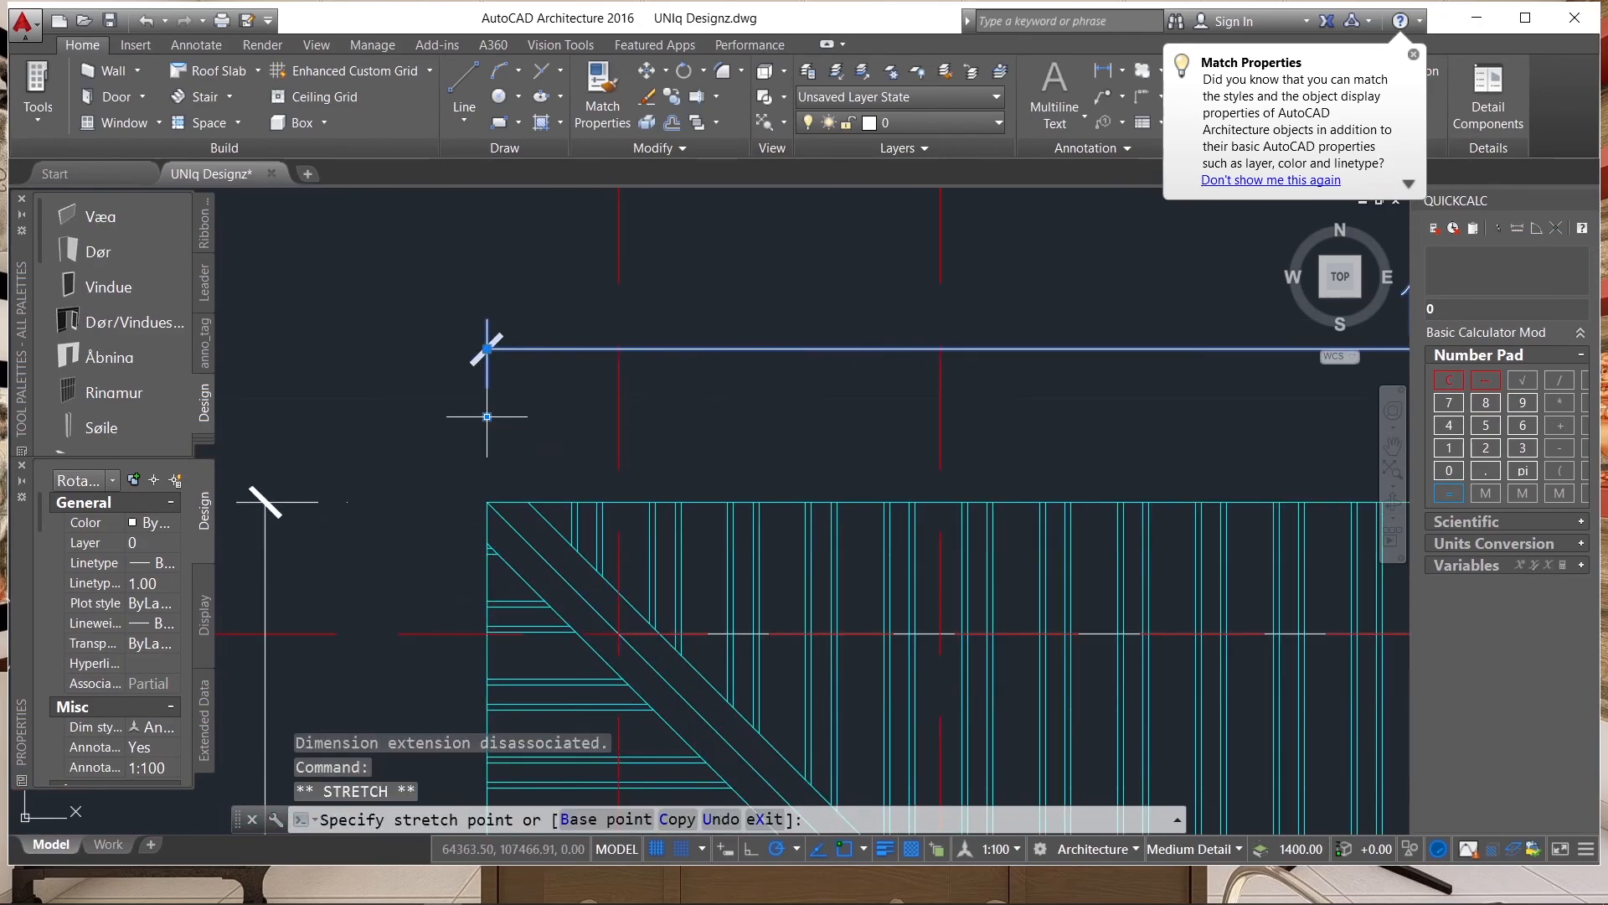
pyautogui.click(486, 416)
pyautogui.scroll(-8, 417, 295)
pyautogui.press('Escape')
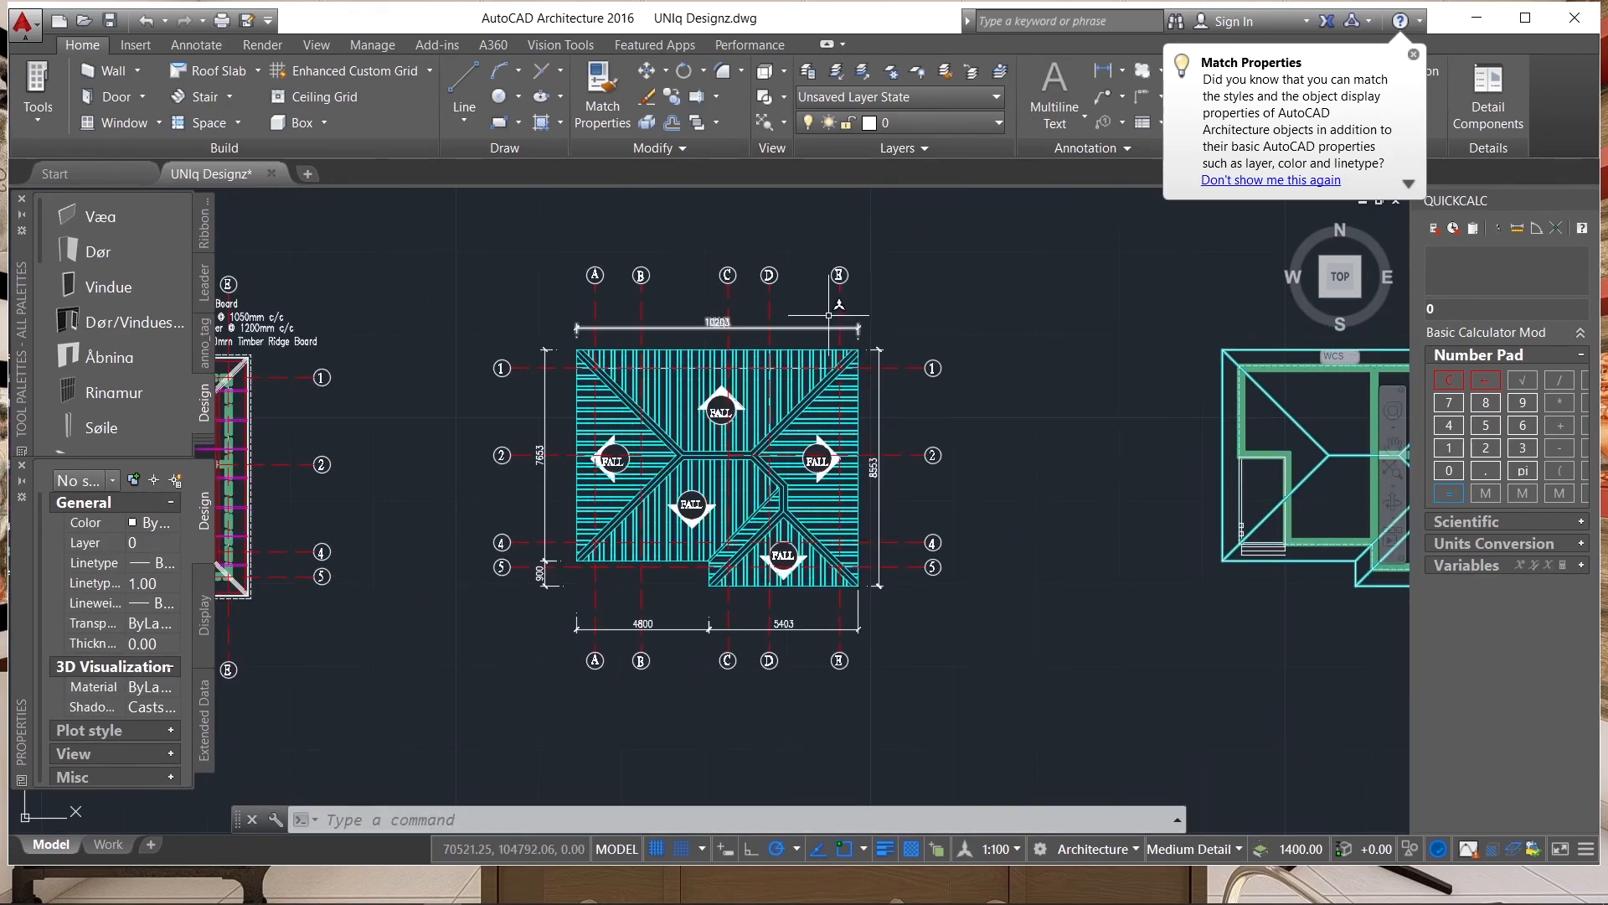
pyautogui.scroll(2, 842, 300)
pyautogui.scroll(-4, 972, 248)
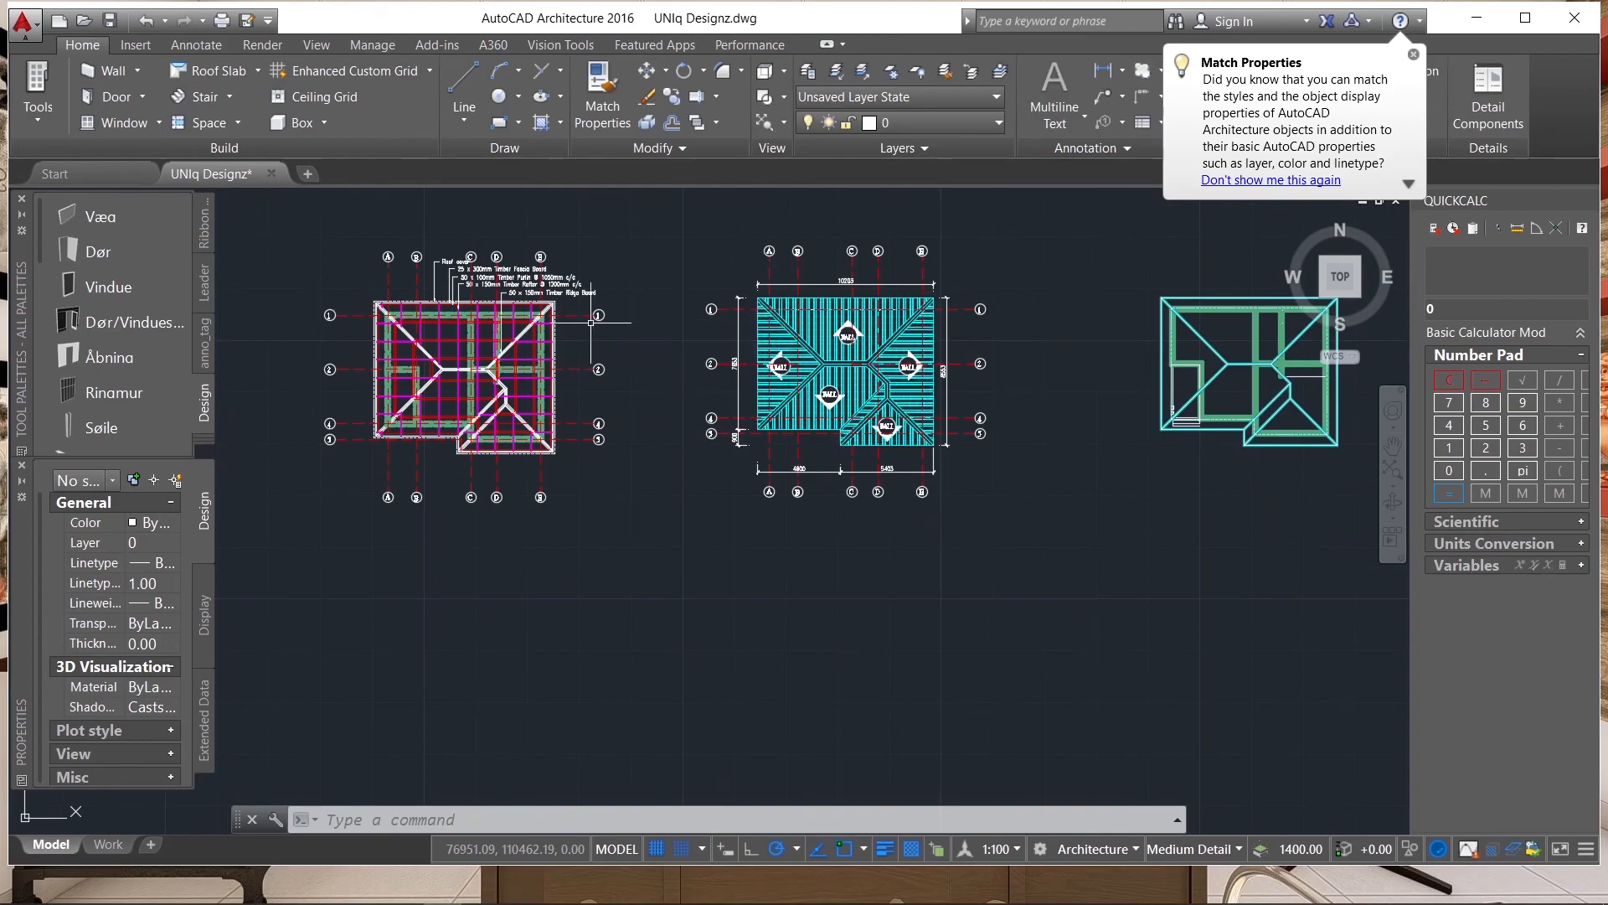
# Review the annotated roof framing plan and the dimensioned cyan roof plan side by side.
pyautogui.scroll(4, 484, 336)
pyautogui.scroll(-4, 484, 335)
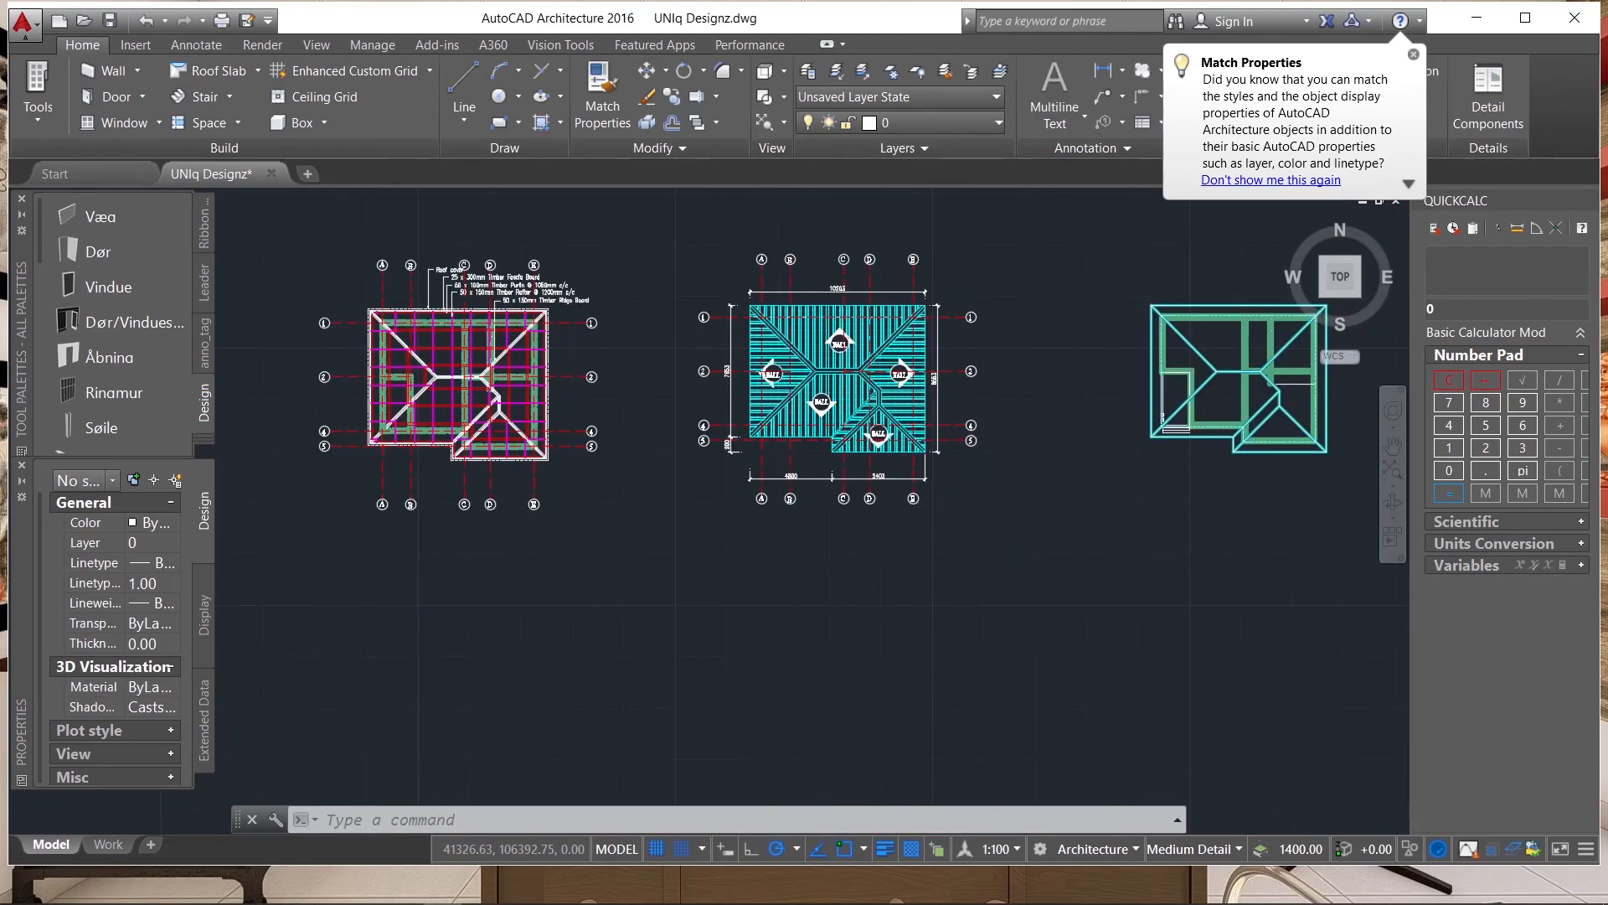
pyautogui.scroll(4, 1041, 341)
pyautogui.scroll(-4, 1041, 341)
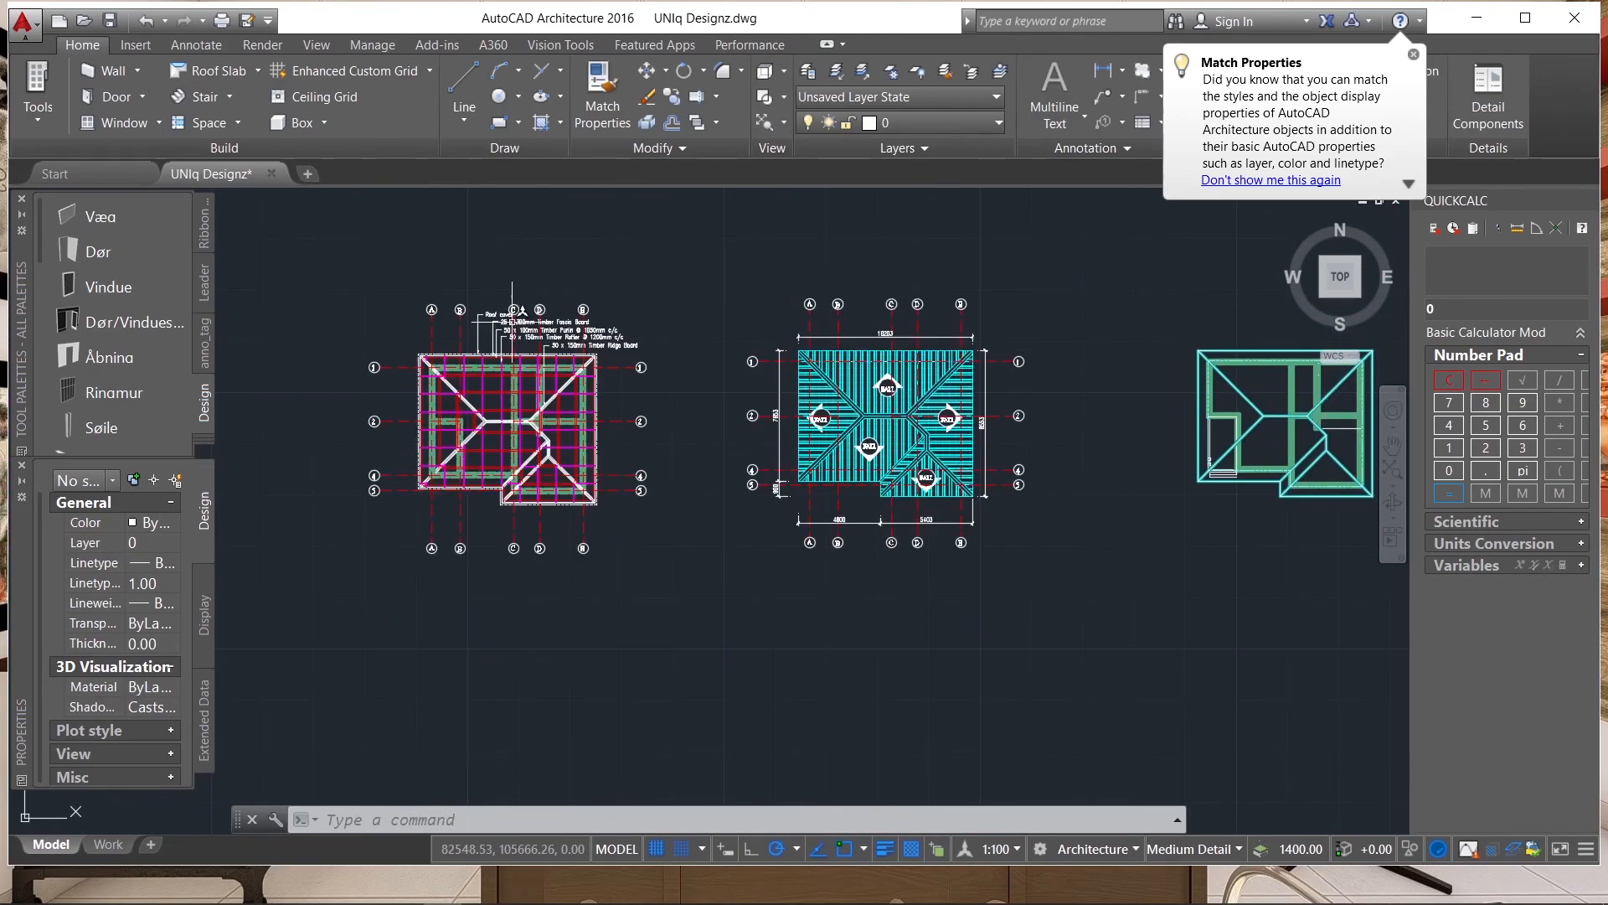
pyautogui.scroll(2, 515, 312)
pyautogui.scroll(2, 587, 352)
pyautogui.scroll(-2, 612, 367)
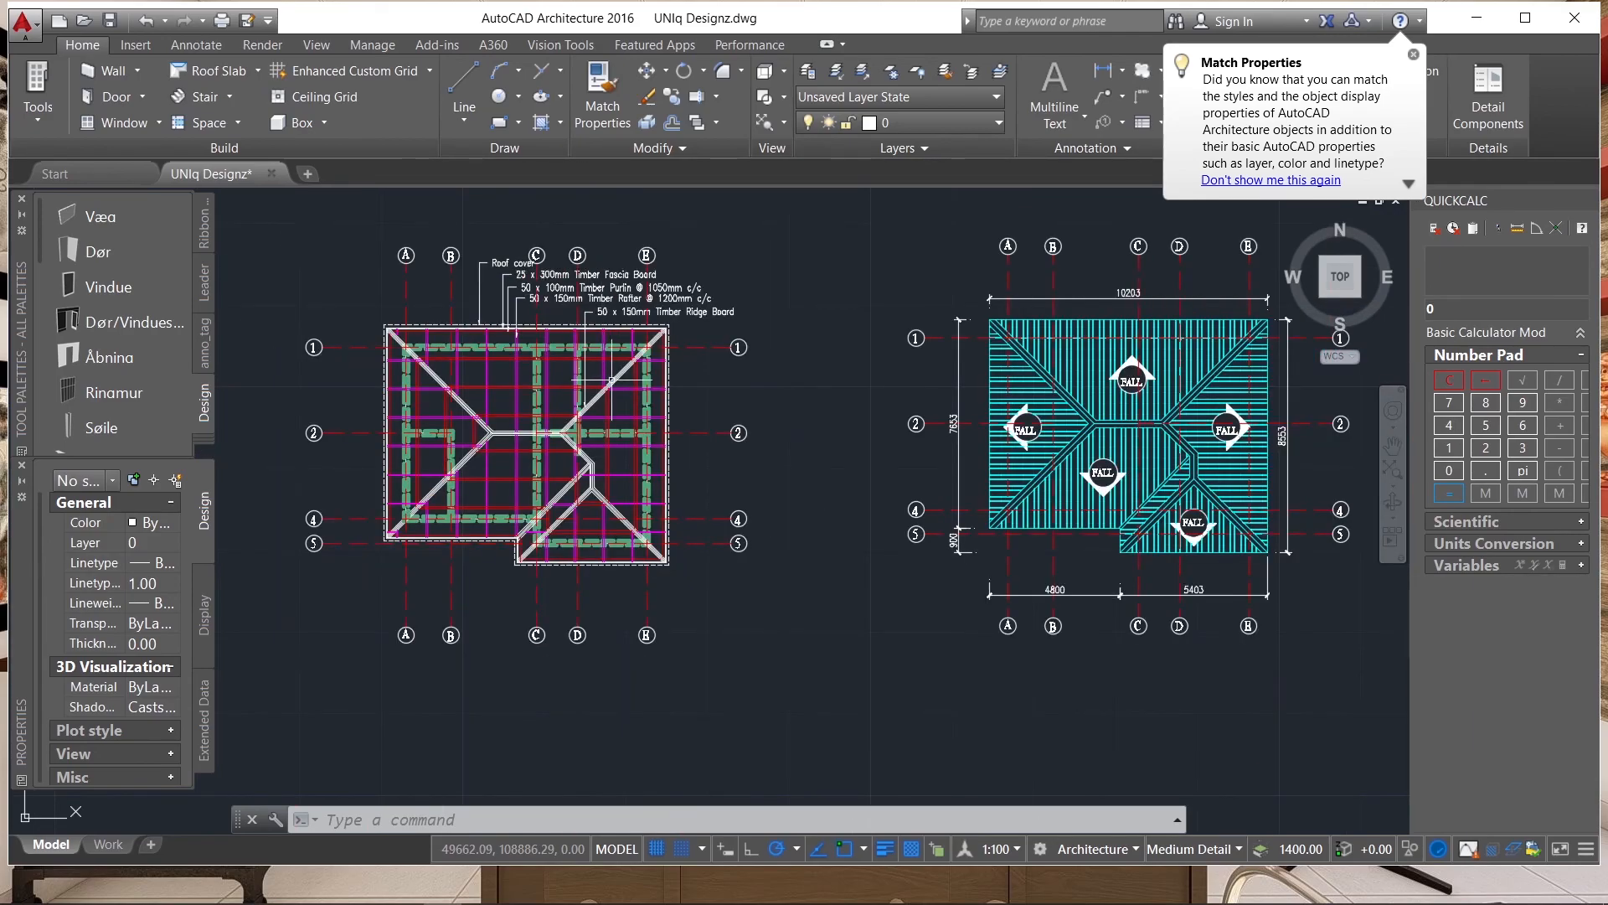
# Copy the FALL text from the cyan roof plan's lower slope marker to just below the plan's lower grid bubbles.
pyautogui.scroll(4, 1164, 486)
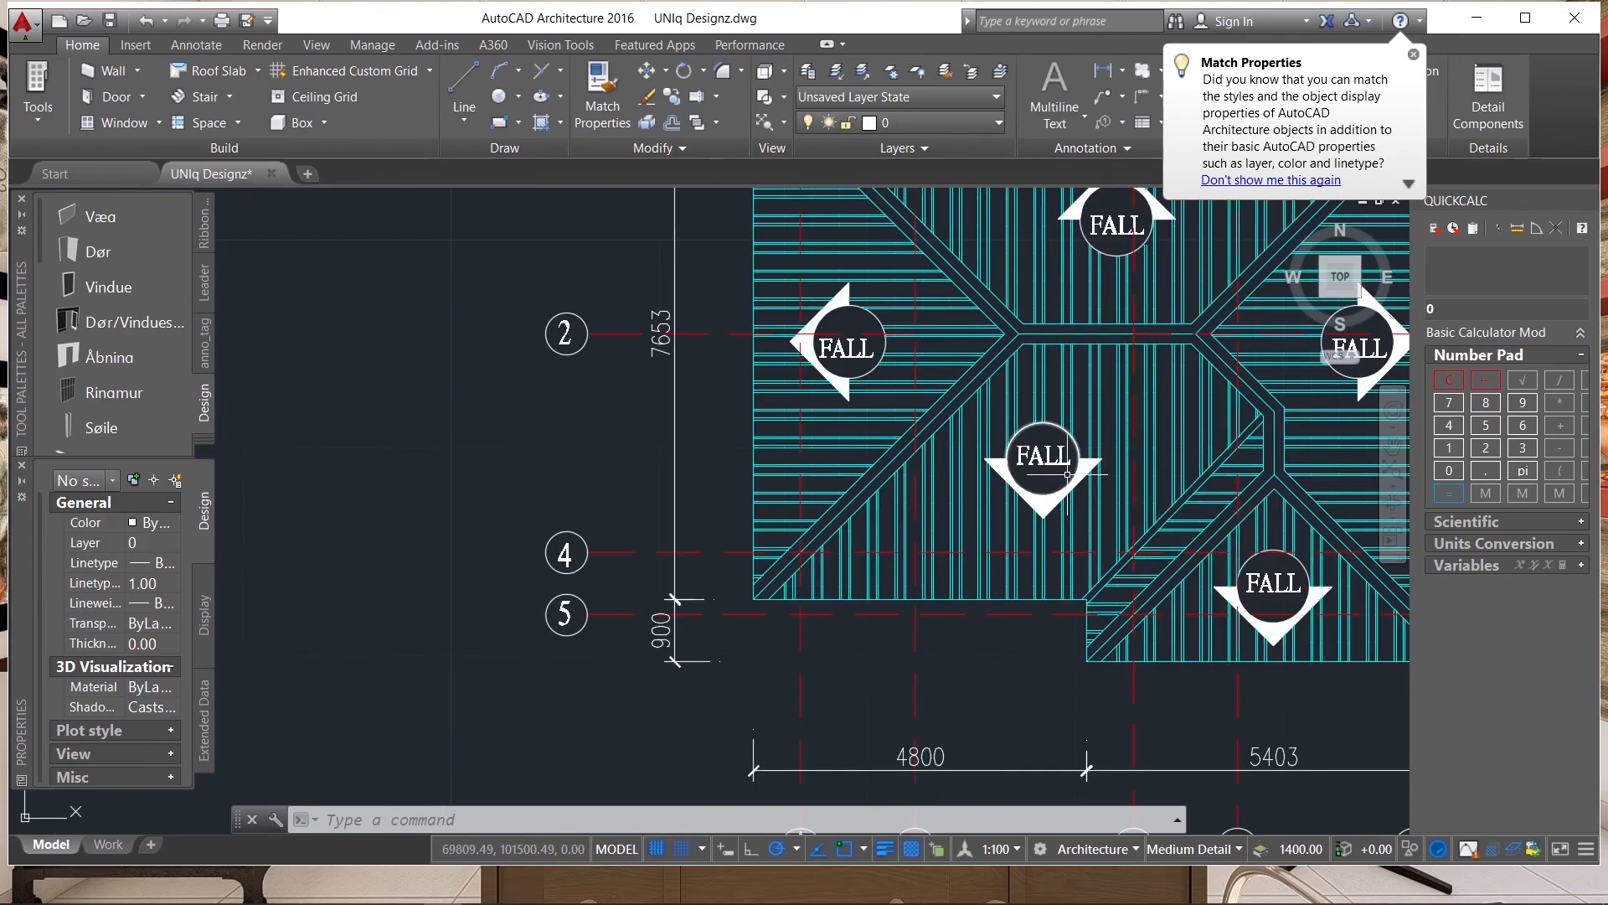
pyautogui.click(1014, 465)
pyautogui.write('qo')
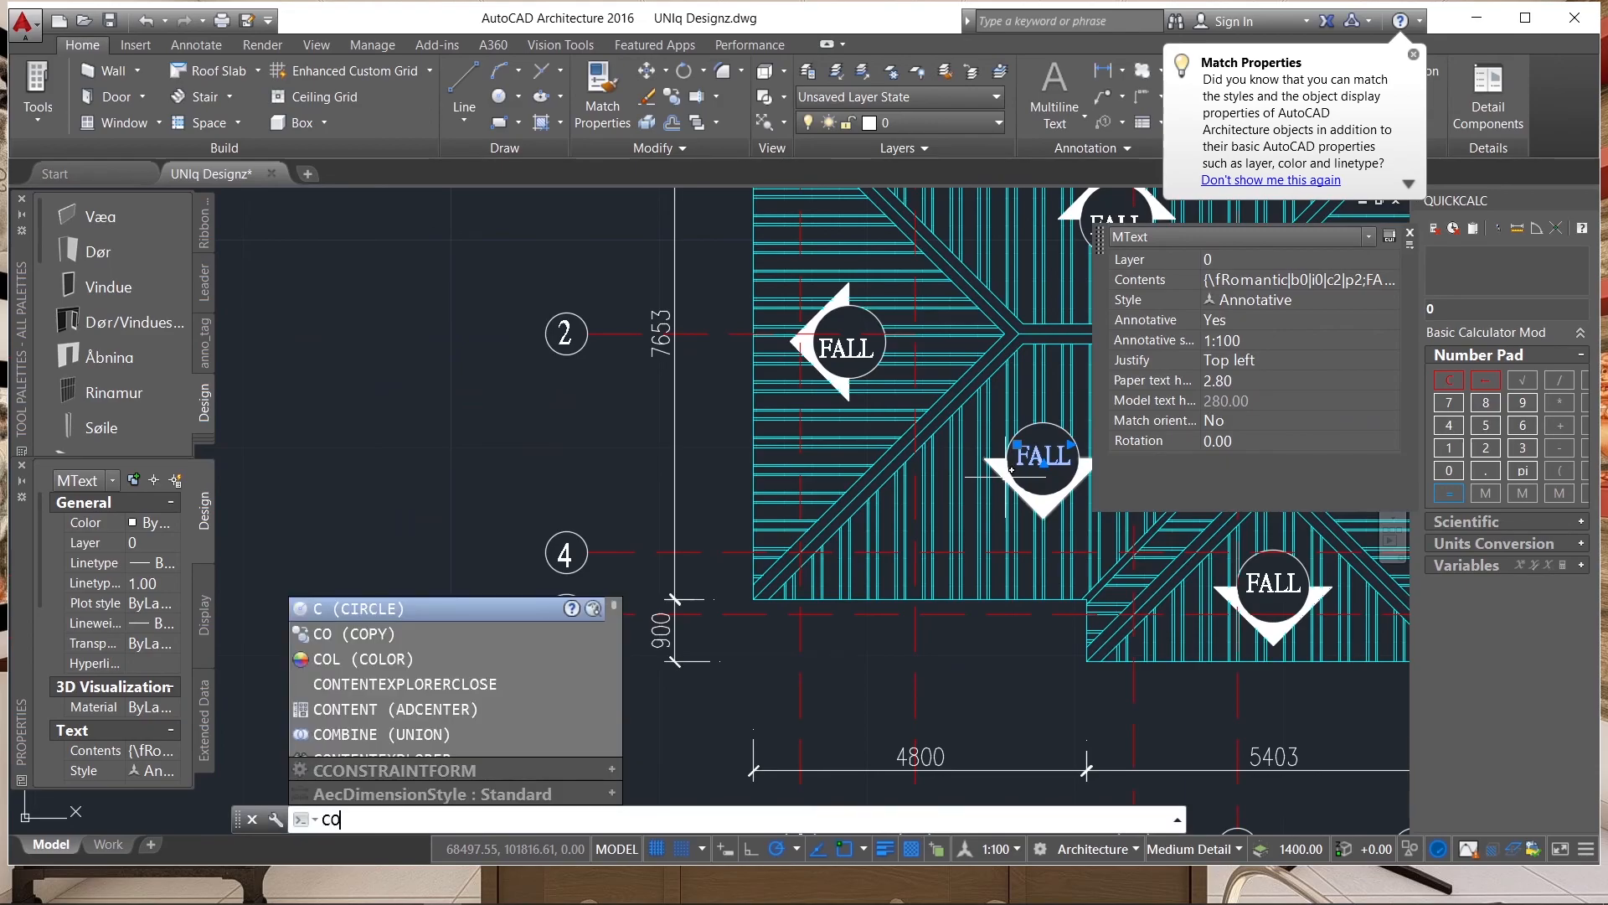
pyautogui.press('Return')
pyautogui.click(1011, 467)
pyautogui.scroll(-8, 921, 435)
pyautogui.scroll(8, 802, 385)
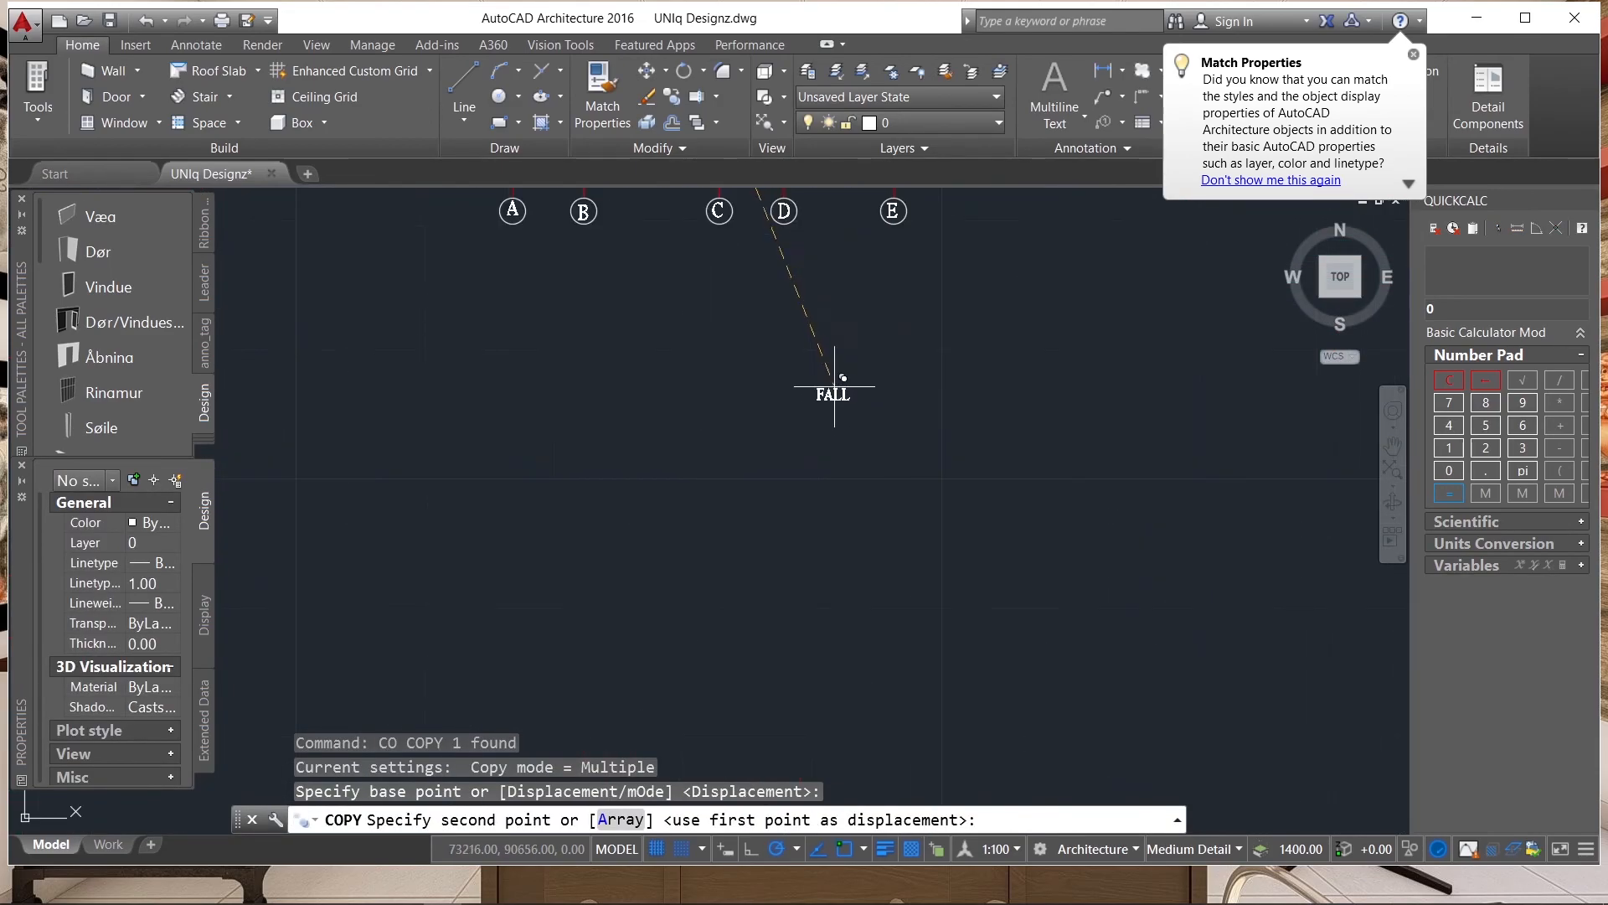
pyautogui.click(742, 333)
pyautogui.press('Escape')
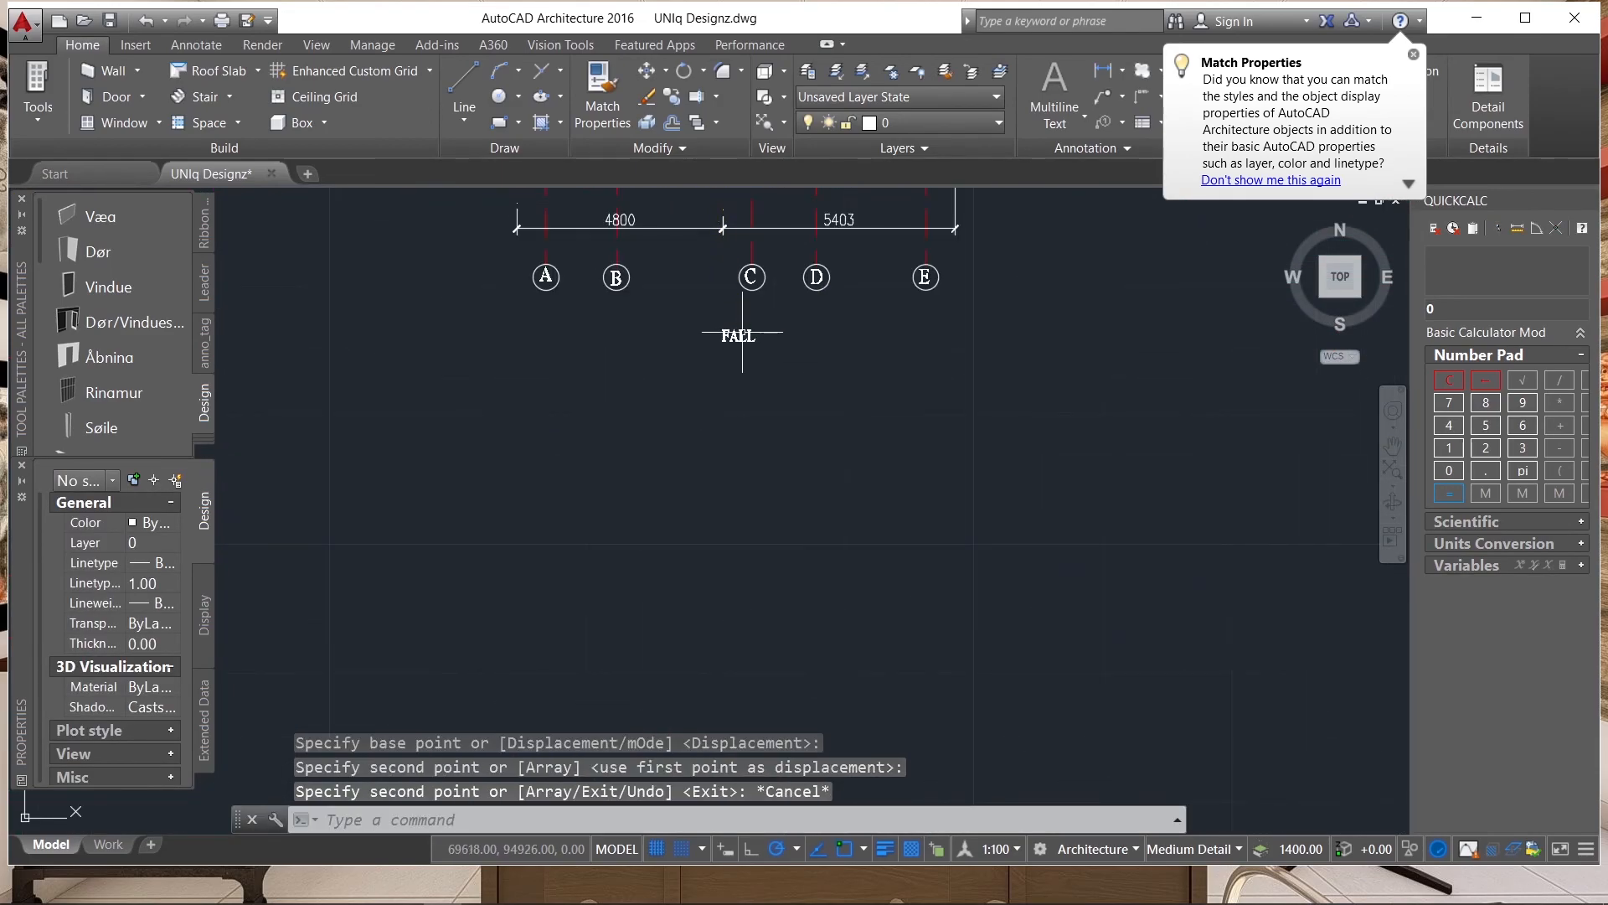
# Replace the copied FALL text below the cyan roof plan with ROOF PLAN.
pyautogui.doubleClick(737, 339)
pyautogui.moveTo(777, 318); pyautogui.dragTo(1024, 335)
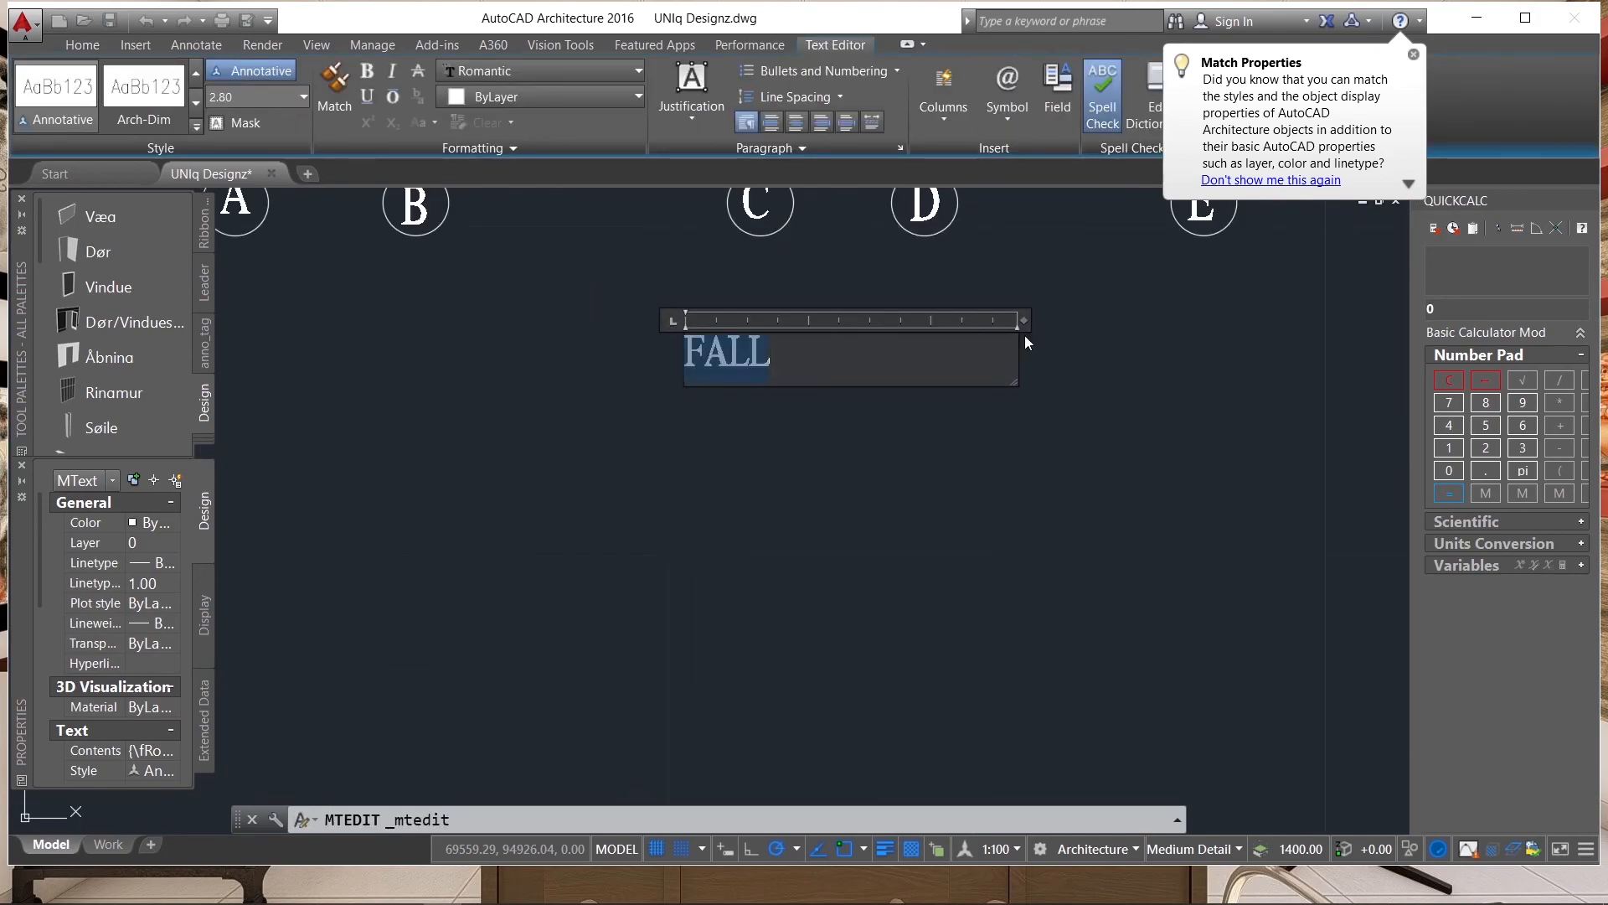
pyautogui.write('RO')
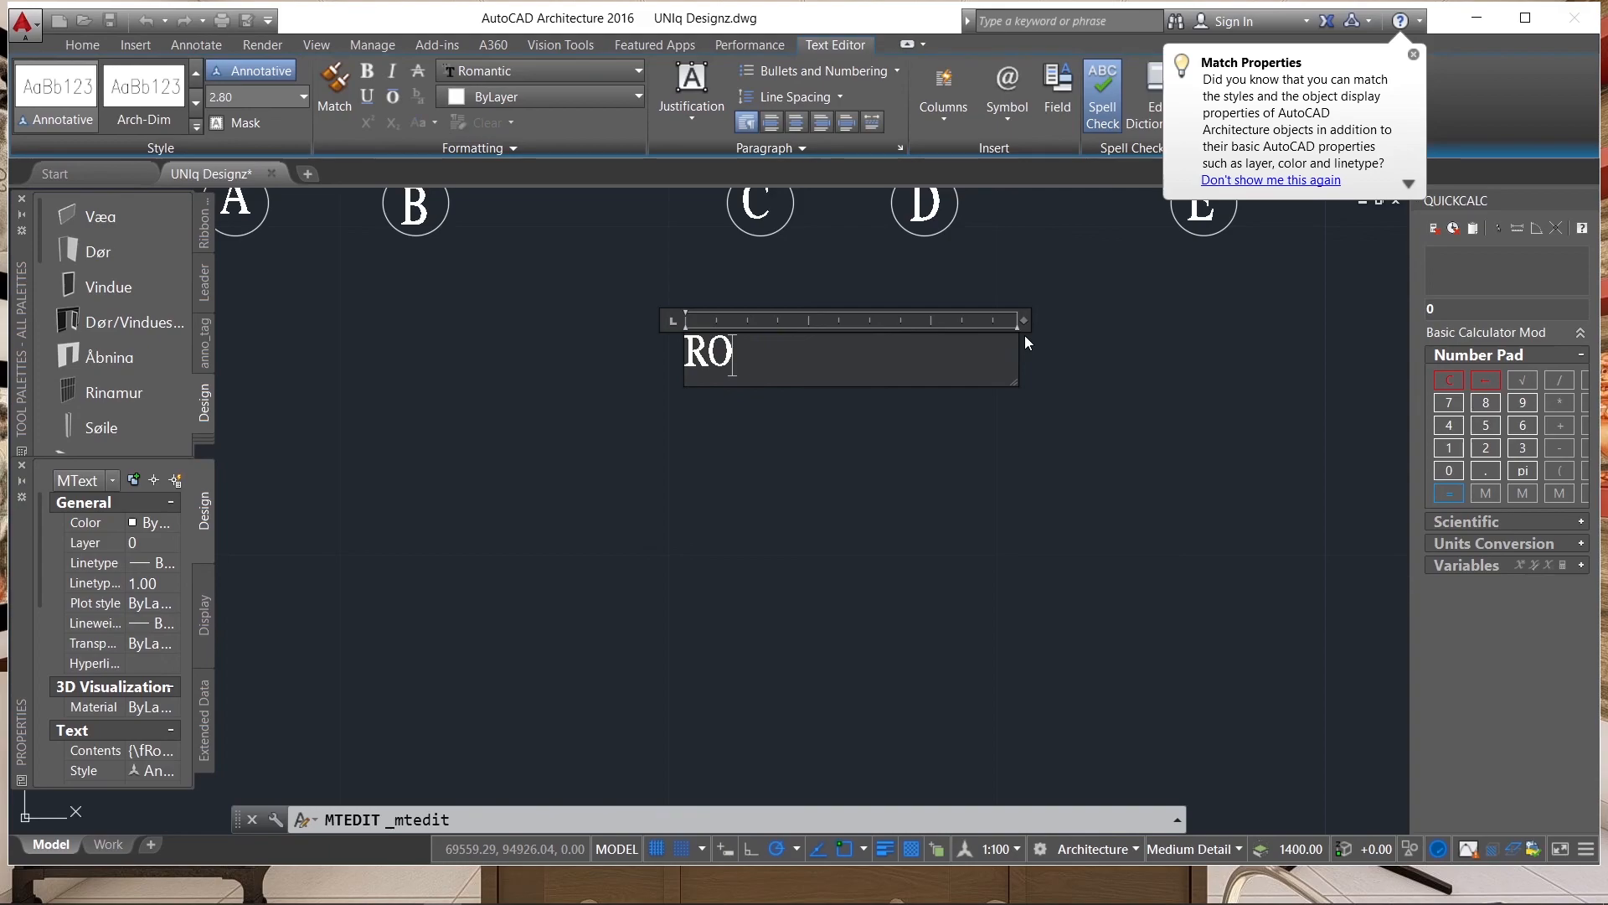
pyautogui.write('OF PLAN')
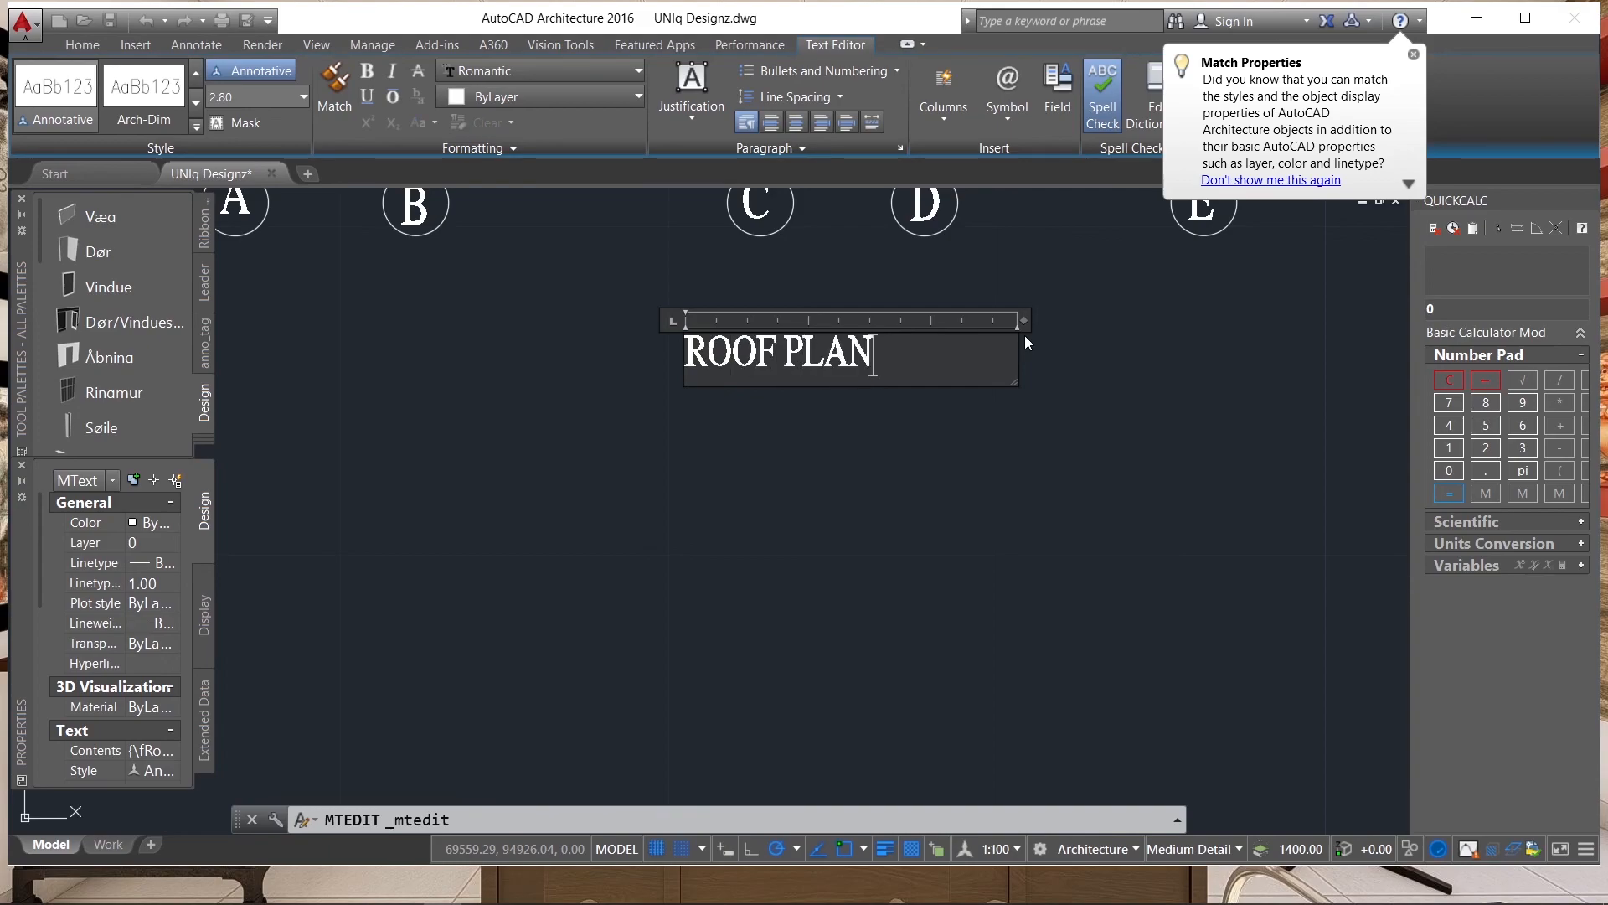
# Set the ROOF PLAN title's text height to 5.0 and widen its text frame so it fits on one line.
pyautogui.hotkey('shift', 'Left')
pyautogui.hotkey('shift', 'Left')
pyautogui.hotkey('shift', 'Left')
pyautogui.hotkey('shift', 'Left')
pyautogui.hotkey('shift', 'Left')
pyautogui.hotkey('shift', 'Left')
pyautogui.hotkey('shift', 'Left')
pyautogui.hotkey('shift', 'Left')
pyautogui.hotkey('shift', 'Left')
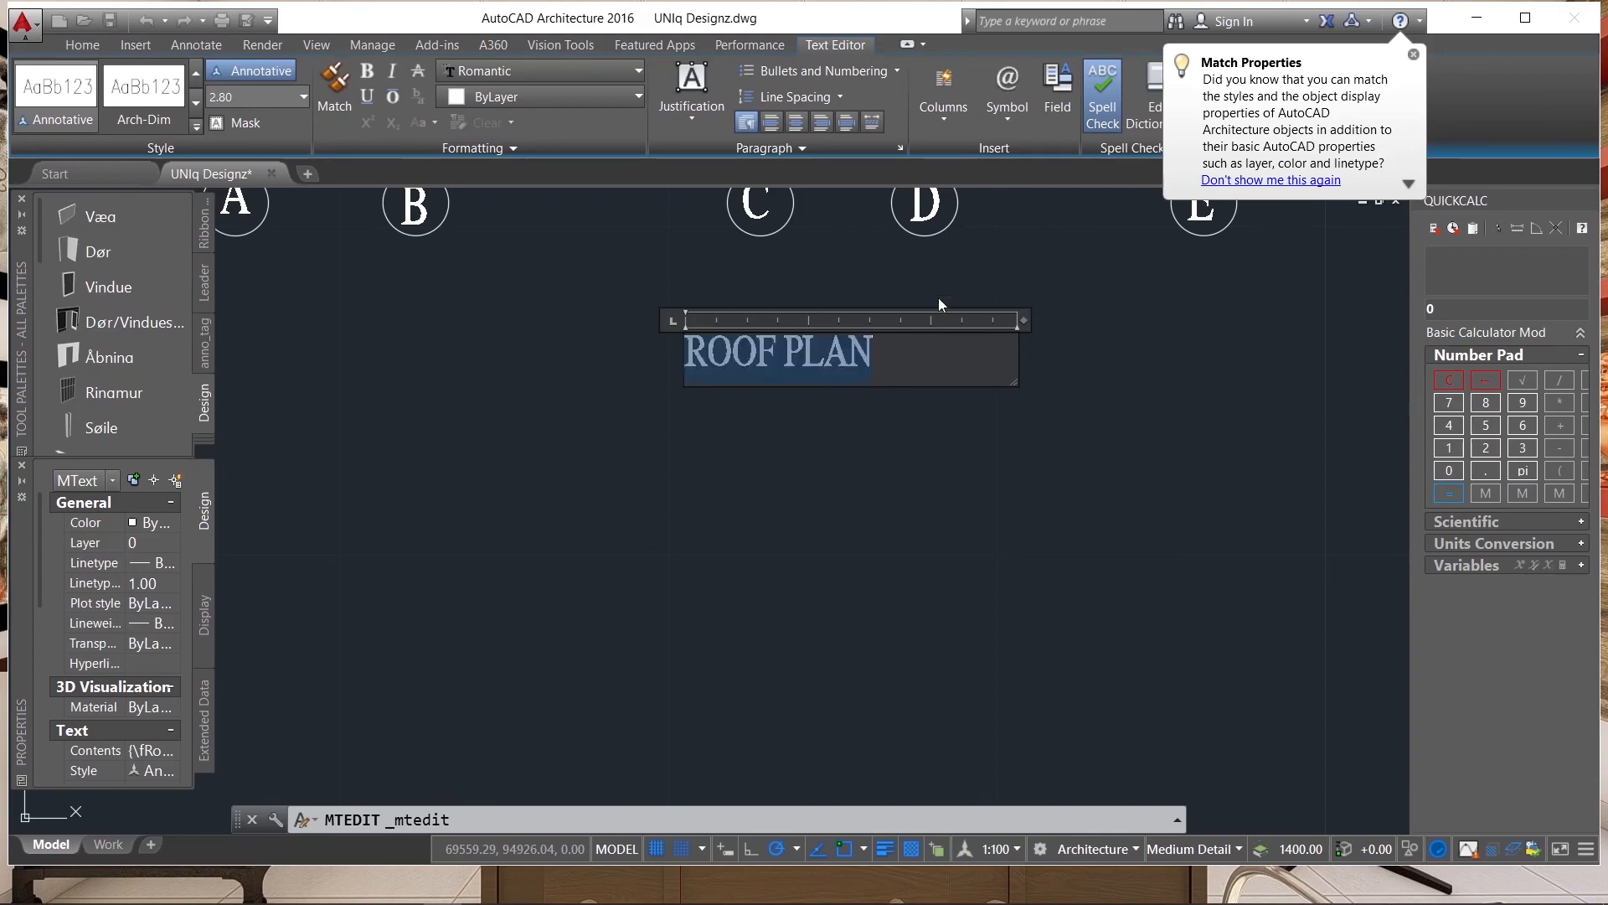
pyautogui.click(270, 97)
pyautogui.write('5.0')
pyautogui.press('Return')
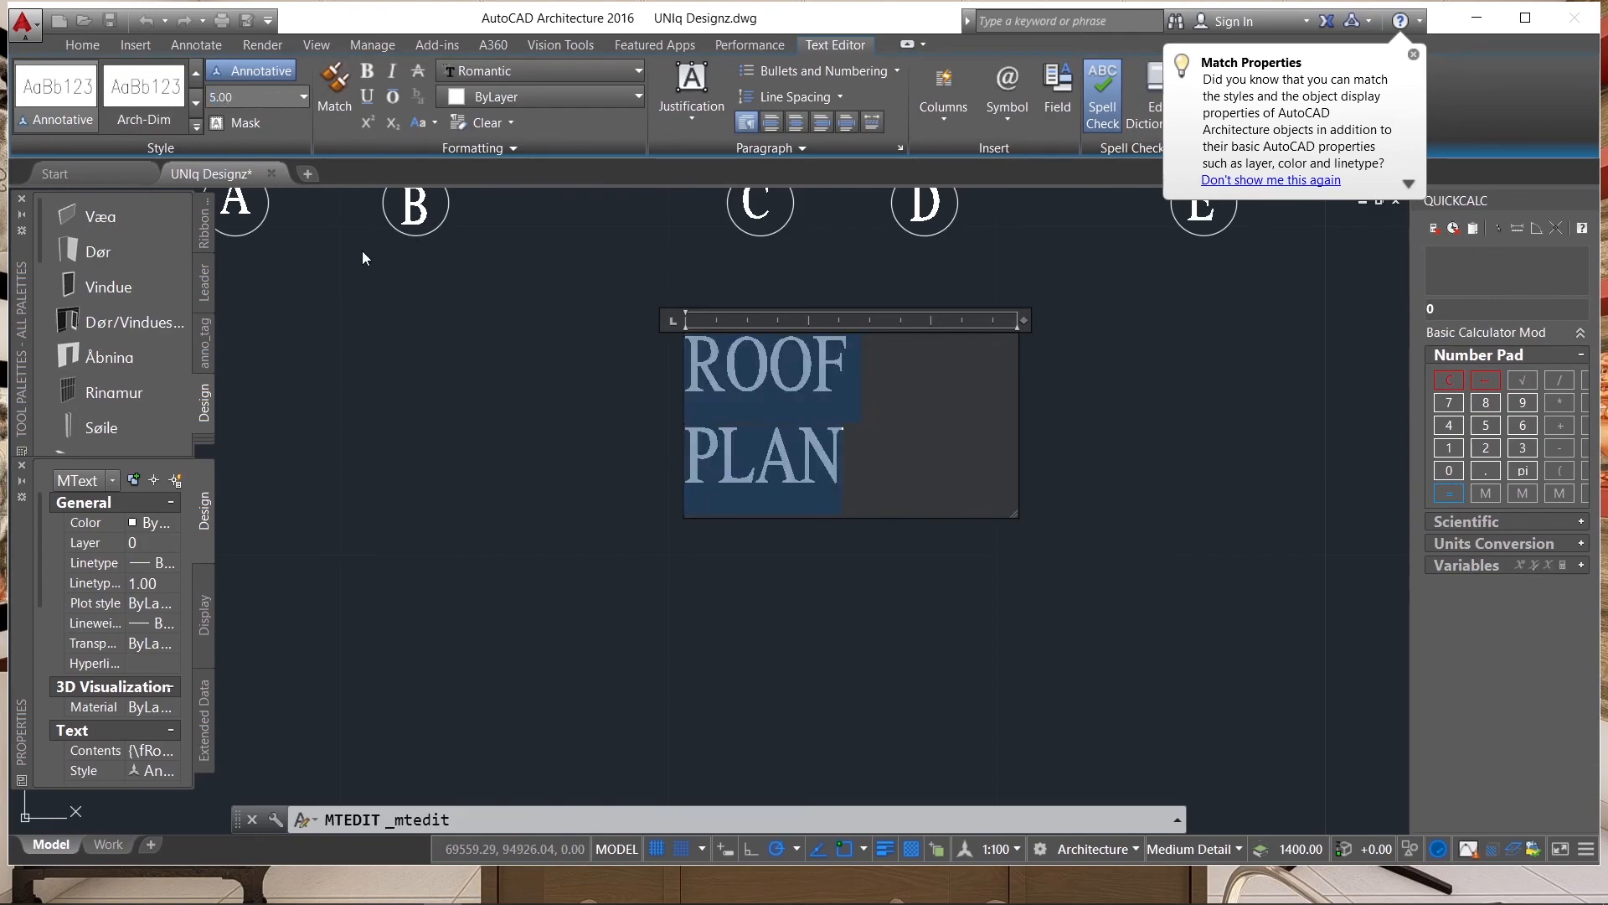
pyautogui.moveTo(1025, 322); pyautogui.dragTo(1139, 321)
pyautogui.click(1148, 384)
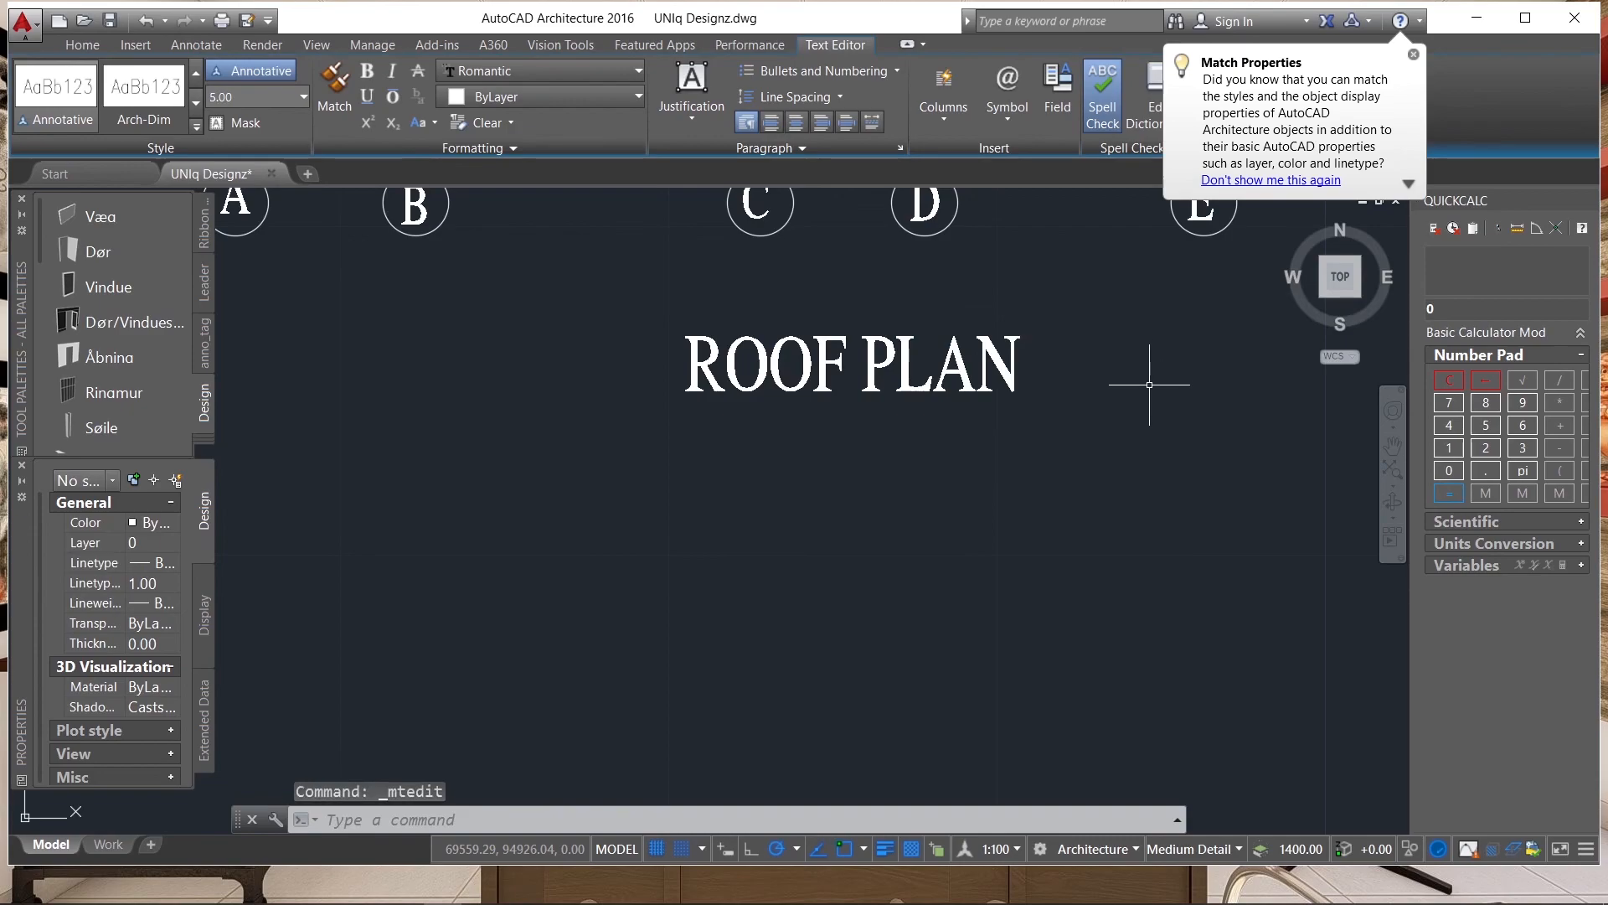
# Copy the ROOF PLAN title horizontally to below the roof framing plan's lower grid bubbles.
pyautogui.scroll(-5, 1037, 406)
pyautogui.click(1045, 377)
pyautogui.click(952, 392)
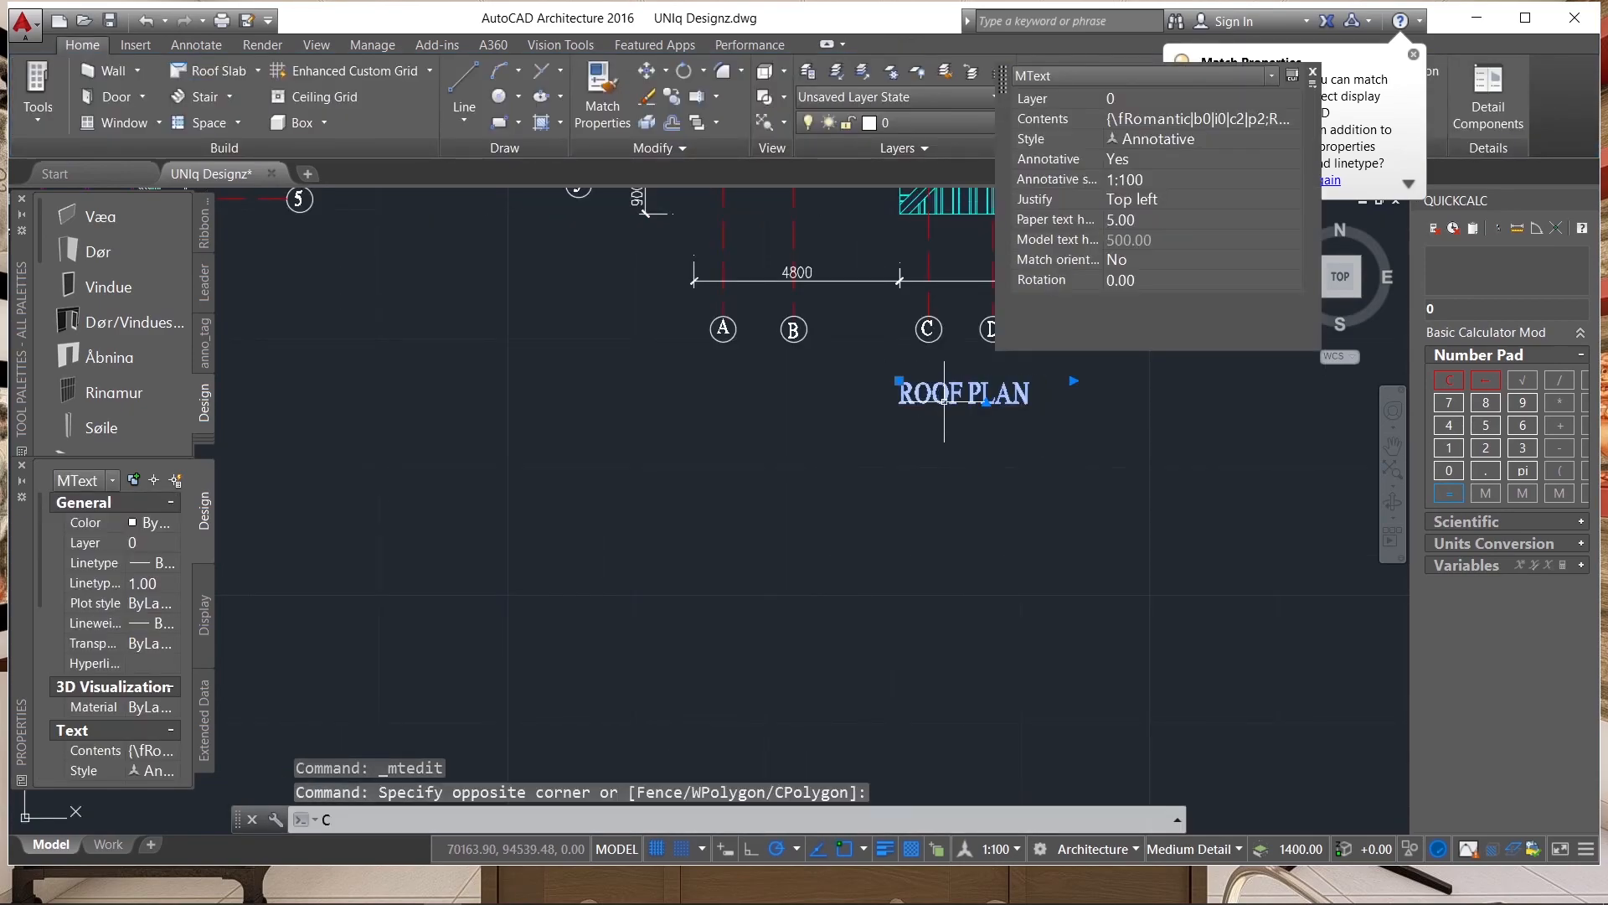
pyautogui.write('co')
pyautogui.press('Return')
pyautogui.click(985, 386)
pyautogui.scroll(-3, 1009, 387)
pyautogui.scroll(3, 797, 390)
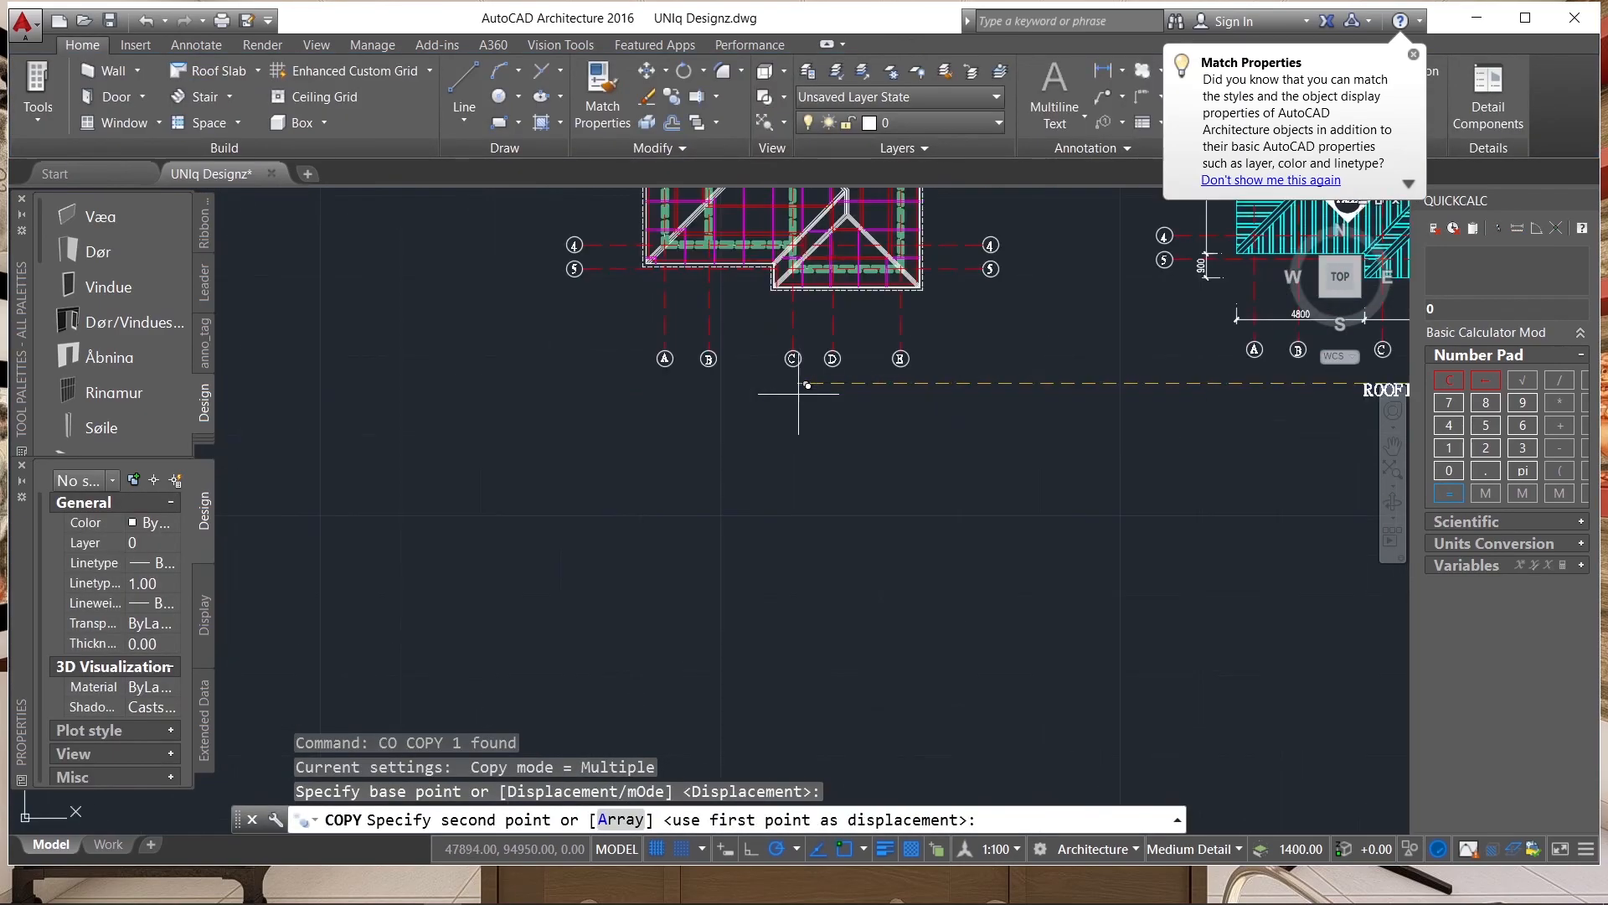
pyautogui.click(841, 383)
pyautogui.press('Escape')
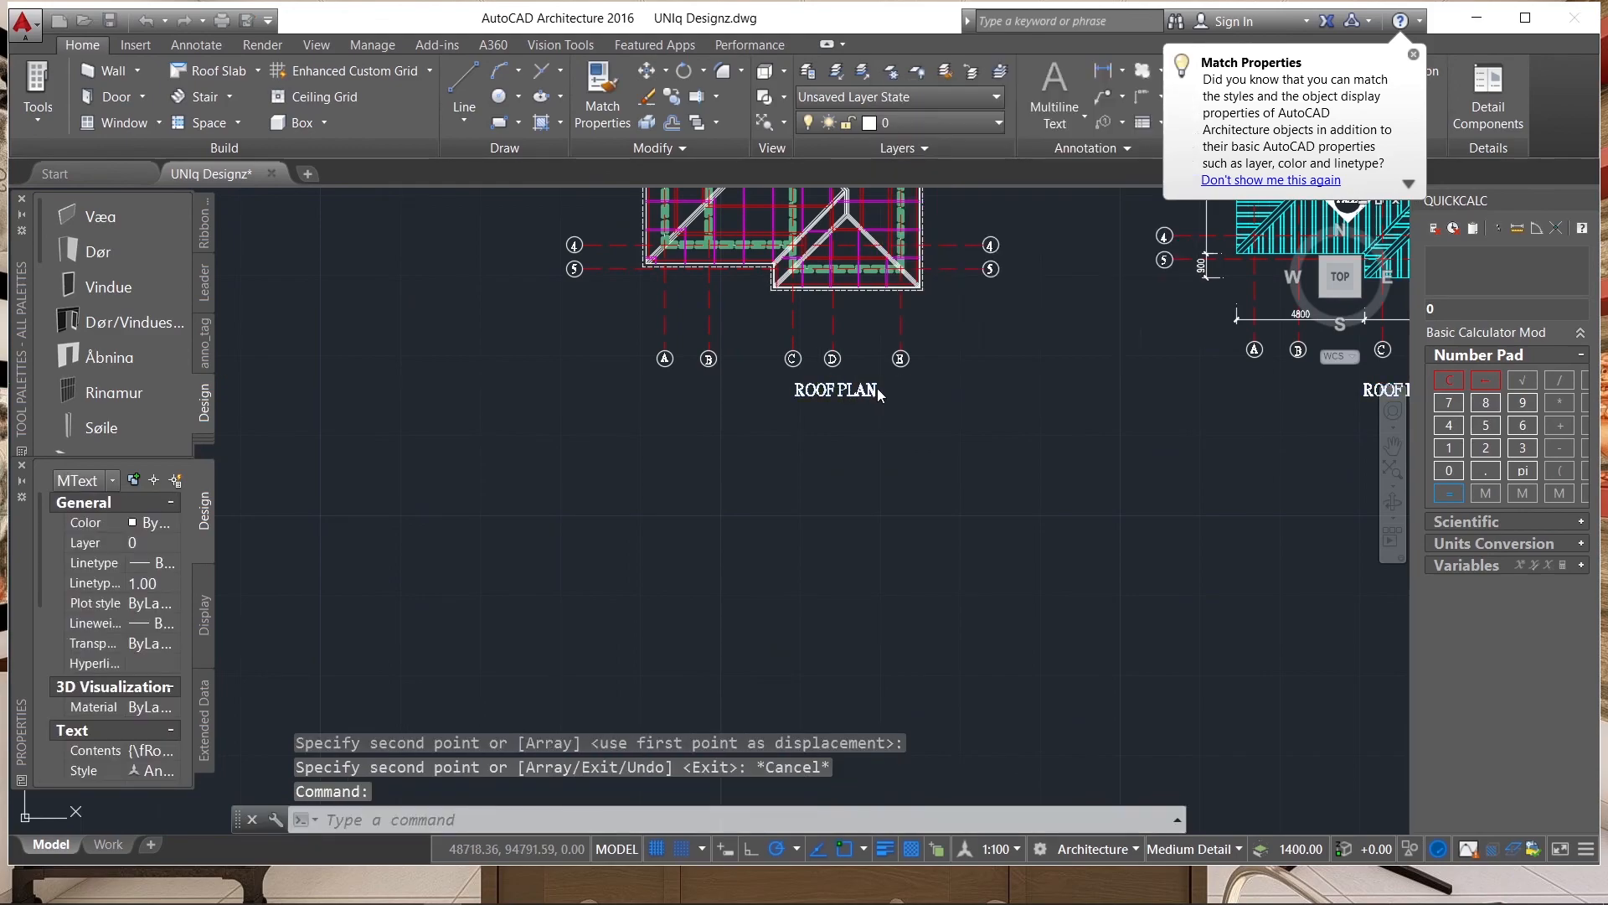
# Change the copied title below the roof framing plan to ROOF DETAIL.
pyautogui.doubleClick(841, 387)
pyautogui.moveTo(779, 391); pyautogui.dragTo(912, 397)
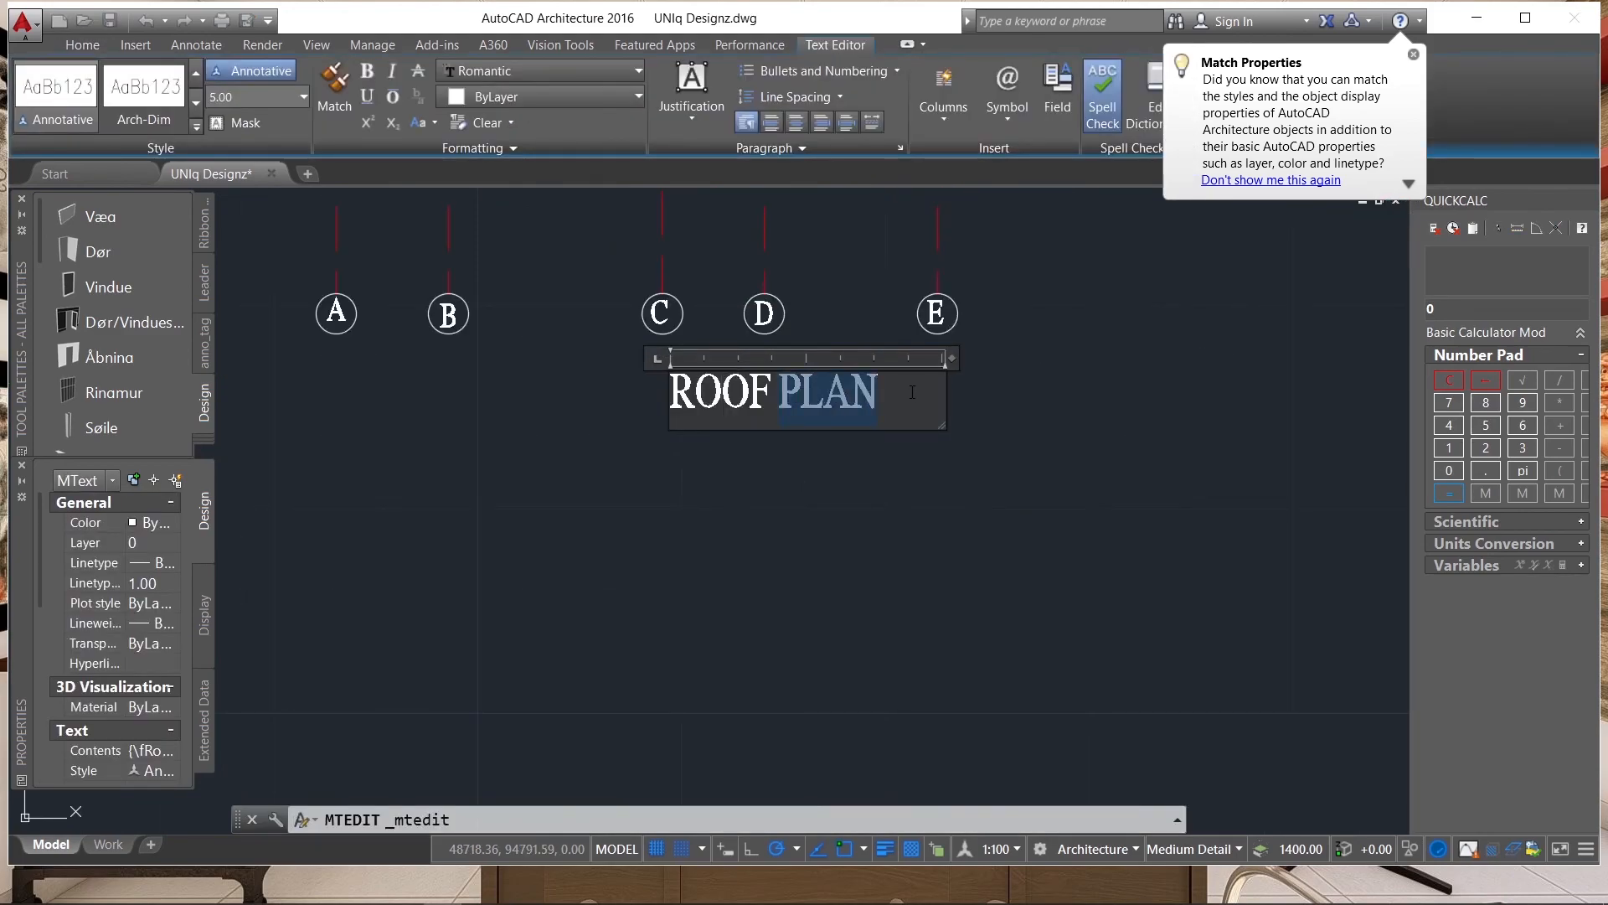
pyautogui.write('DETAI')
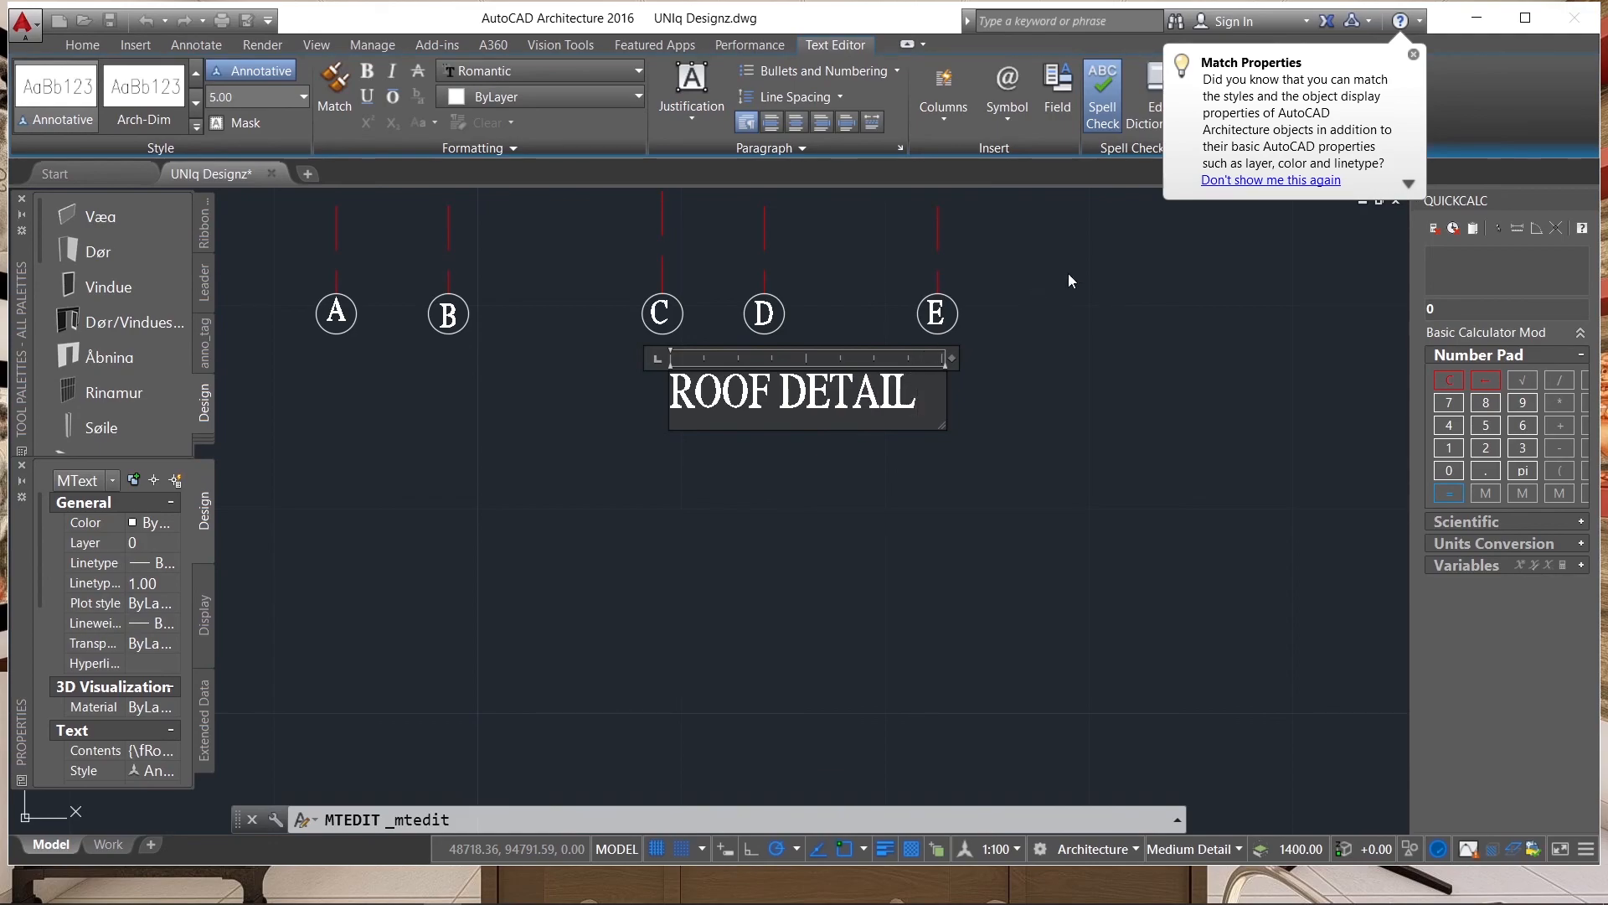
pyautogui.click(1053, 378)
pyautogui.scroll(-4, 741, 477)
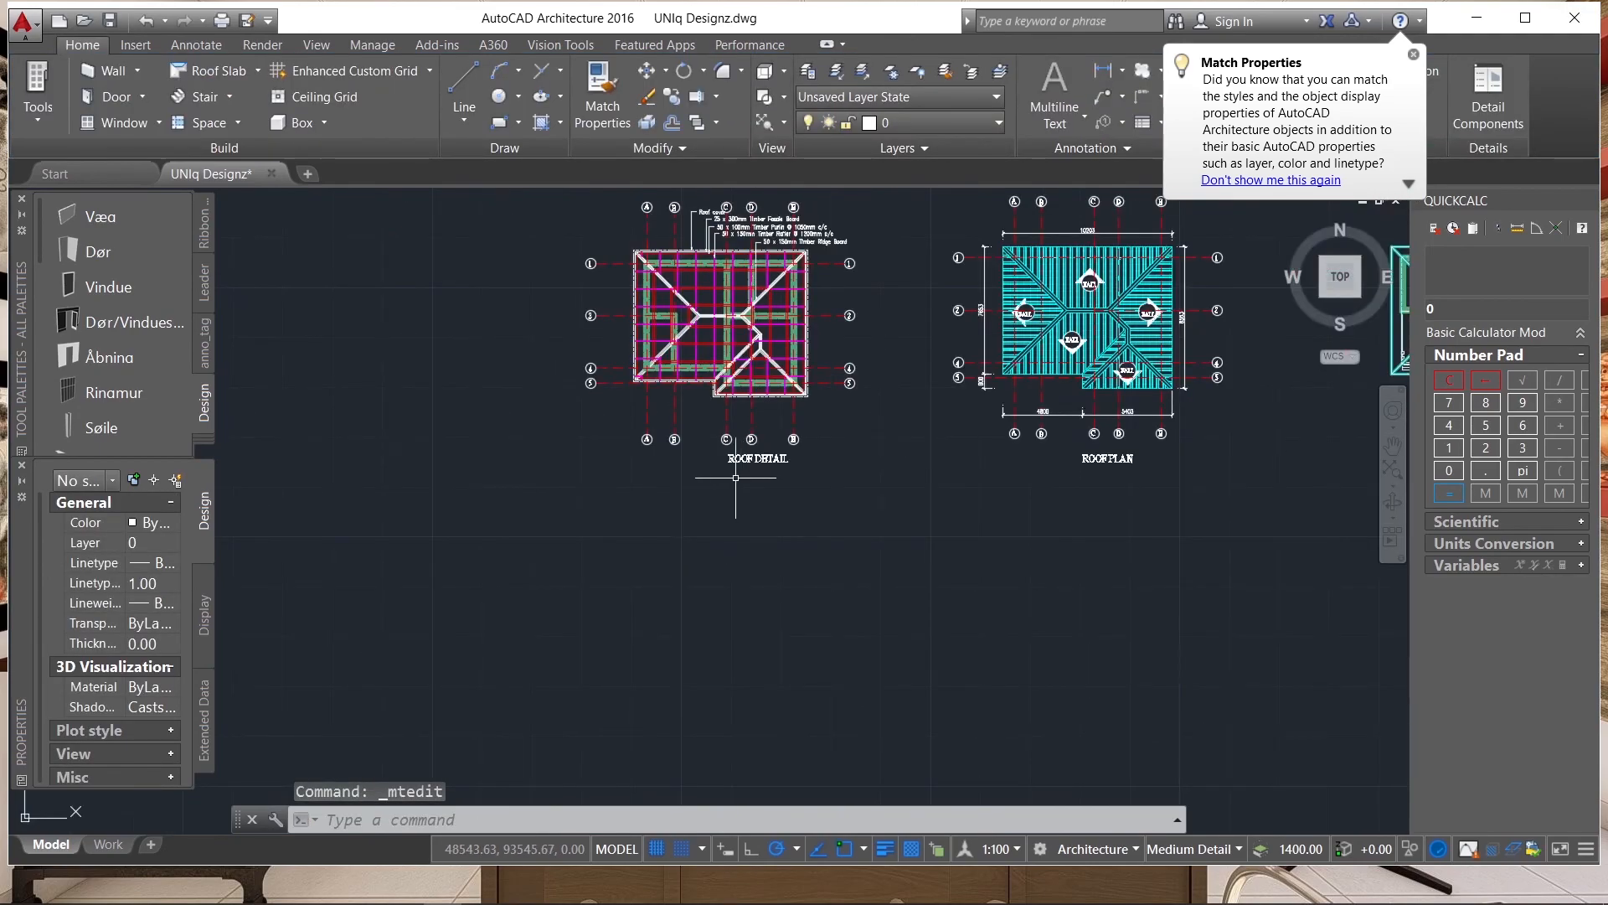
pyautogui.scroll(4, 972, 360)
pyautogui.scroll(-2, 922, 335)
pyautogui.scroll(2, 857, 274)
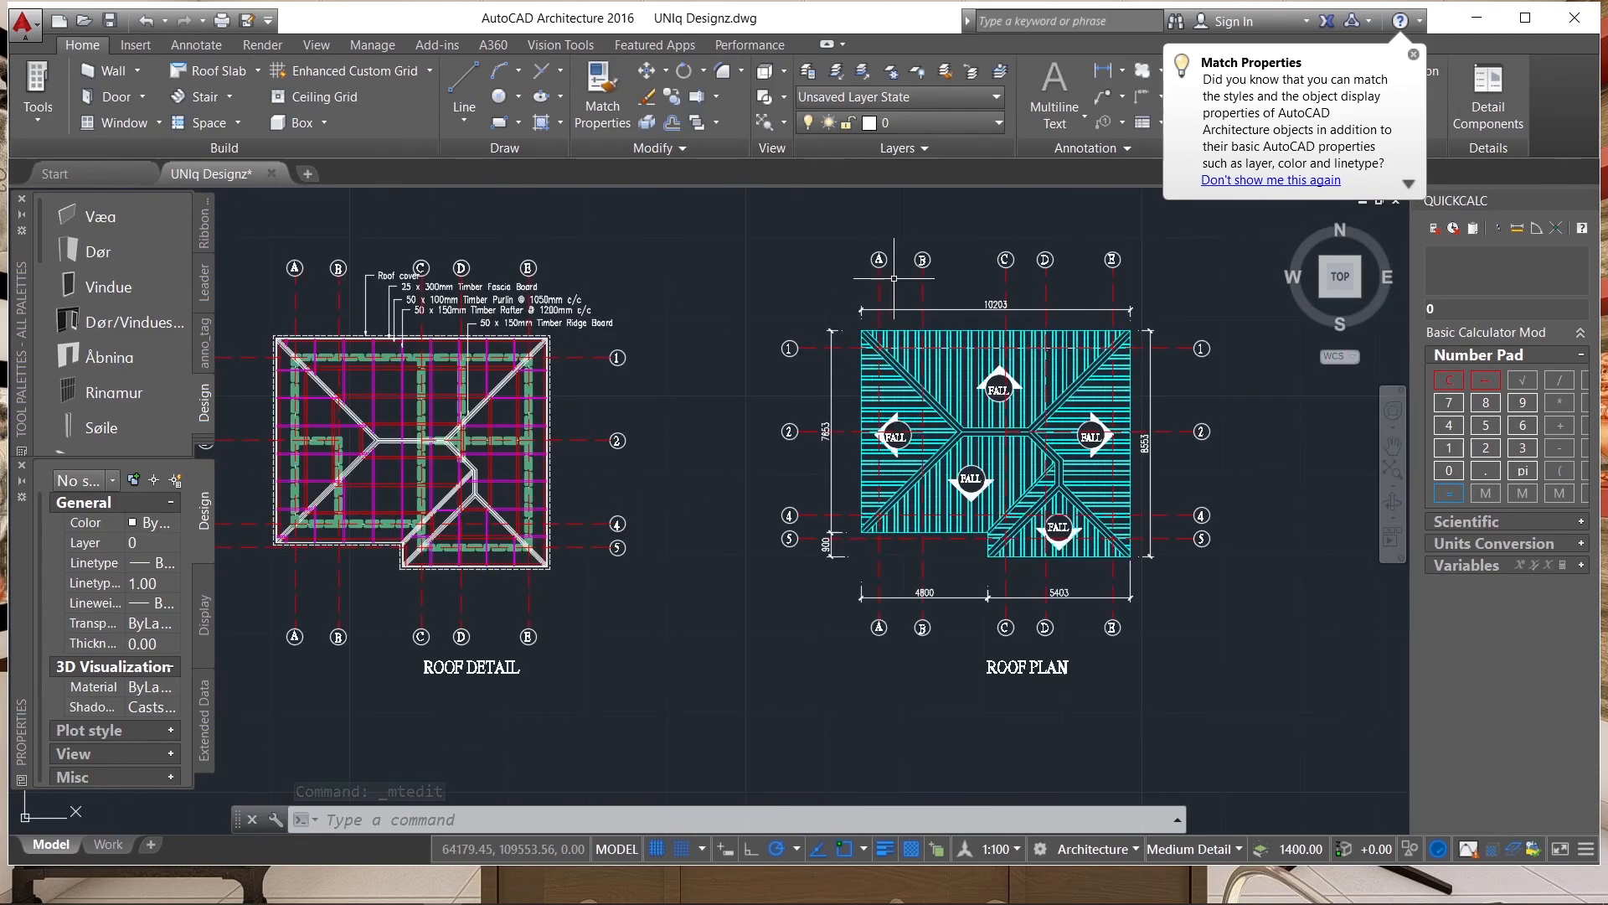